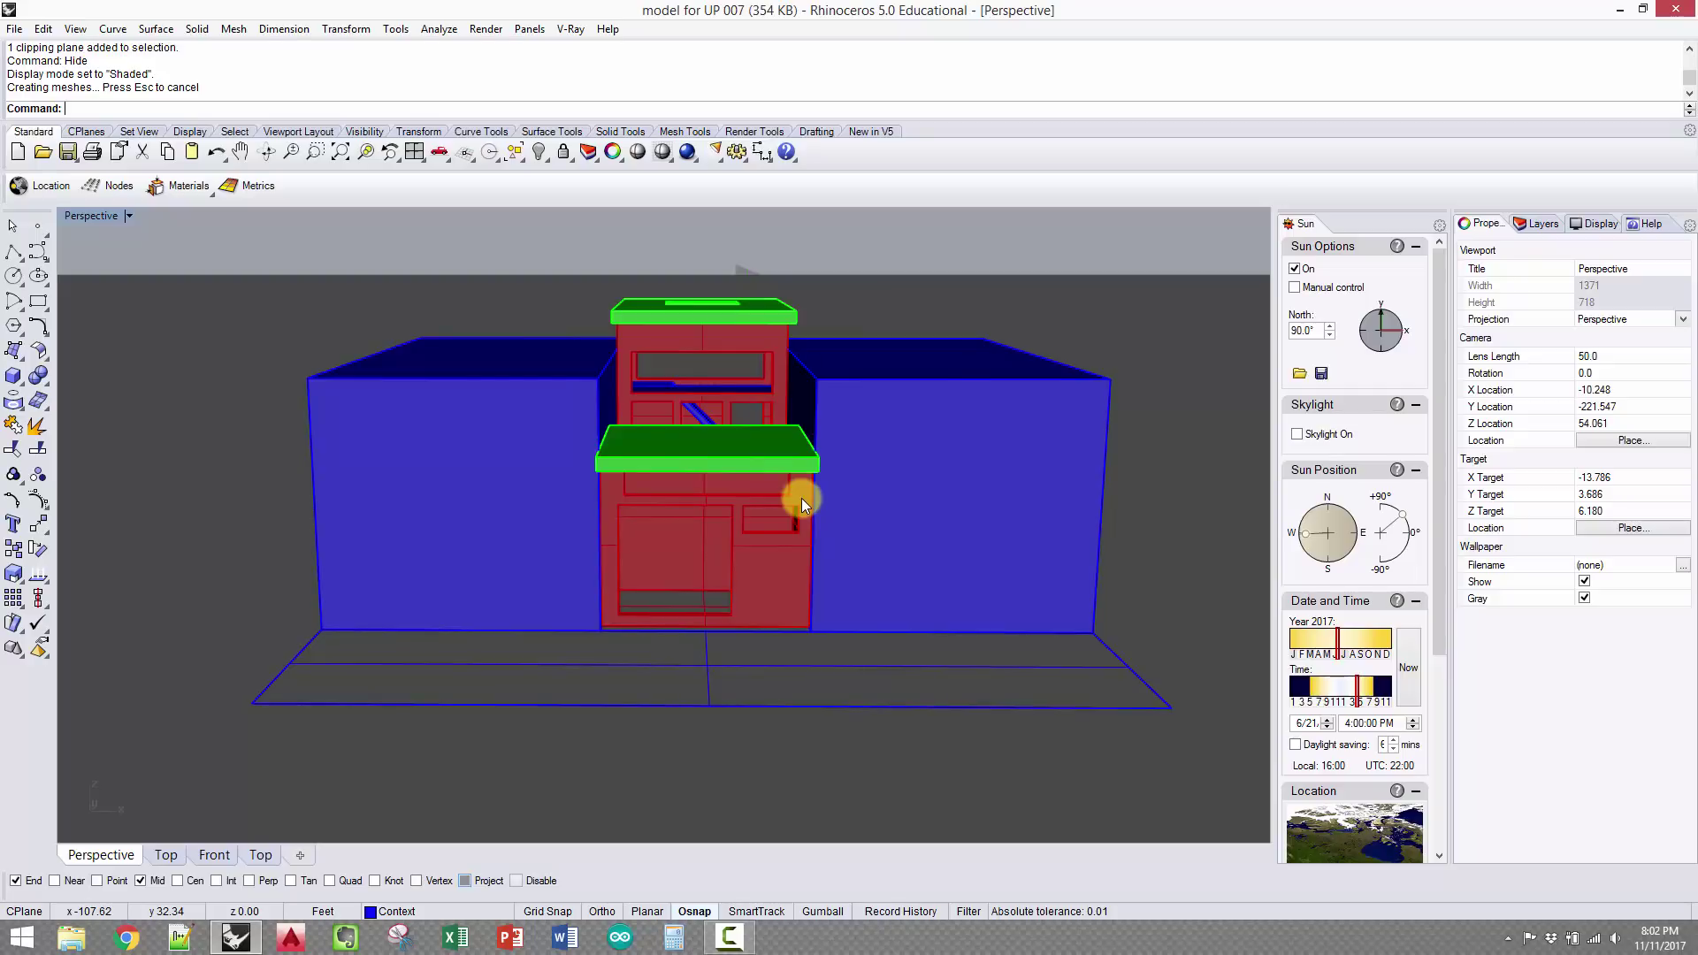
# Hide the blue context building block that covers the side of the red building and its courtyard
pyautogui.moveTo(890, 530); pyautogui.dragTo(879, 534, button='right')
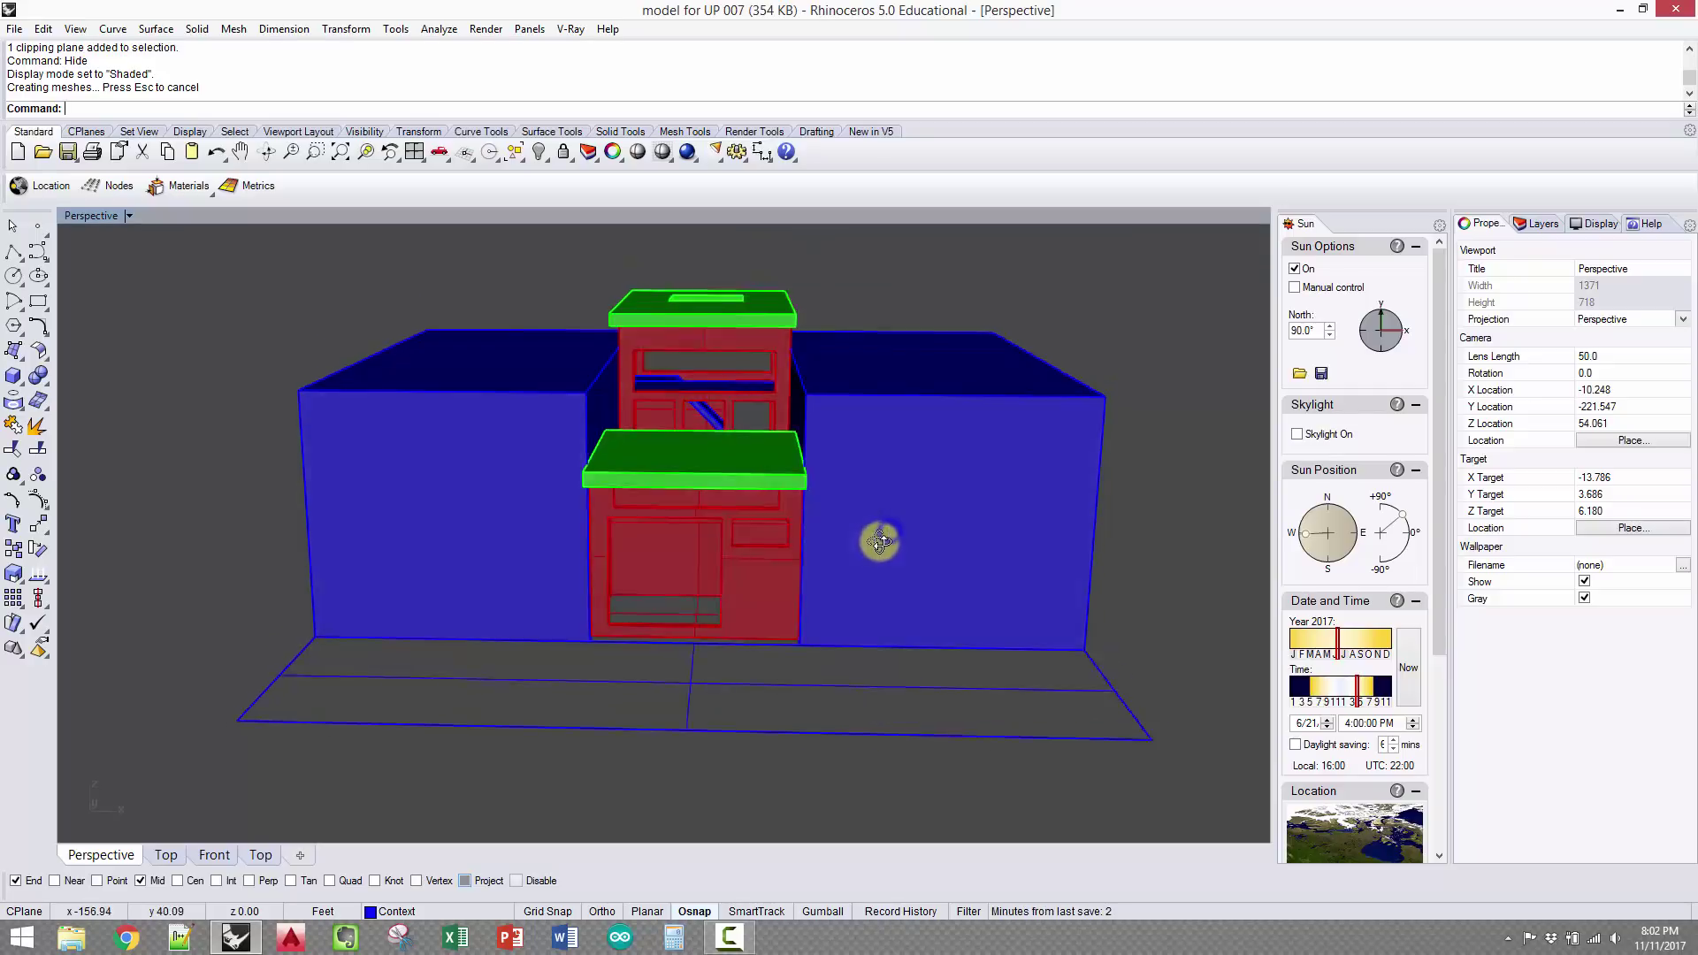
pyautogui.click(646, 495)
pyautogui.click(447, 274)
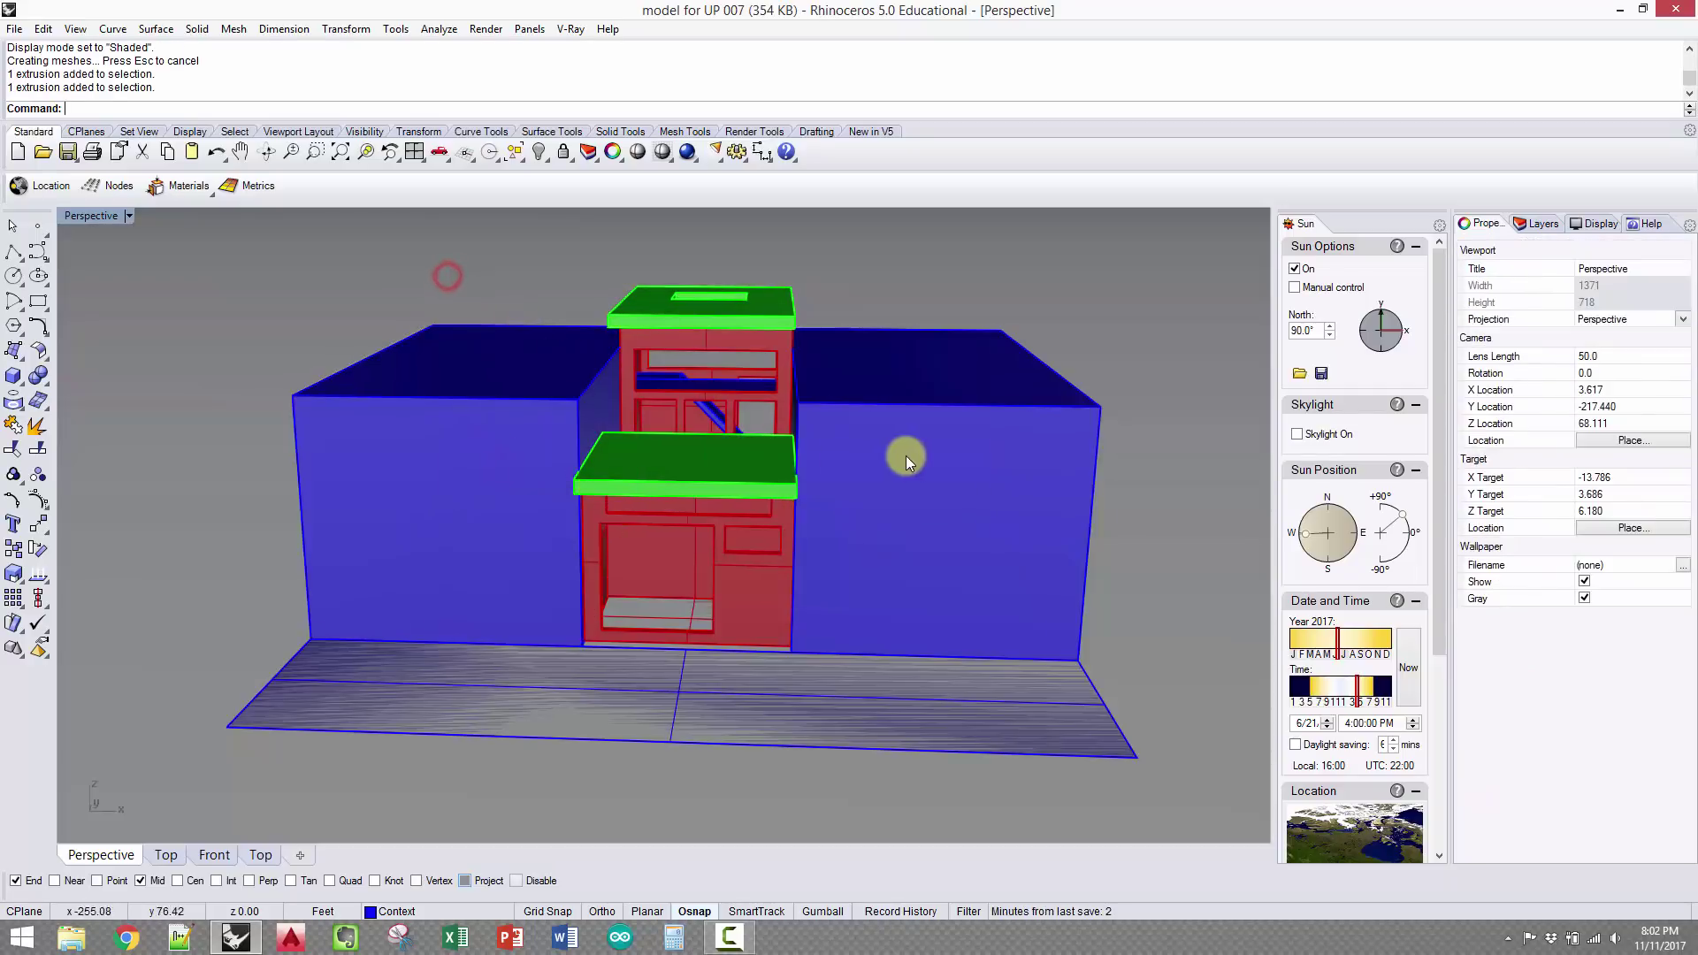
pyautogui.moveTo(906, 455); pyautogui.dragTo(645, 523, button='right')
pyautogui.click(587, 555)
pyautogui.click(443, 237)
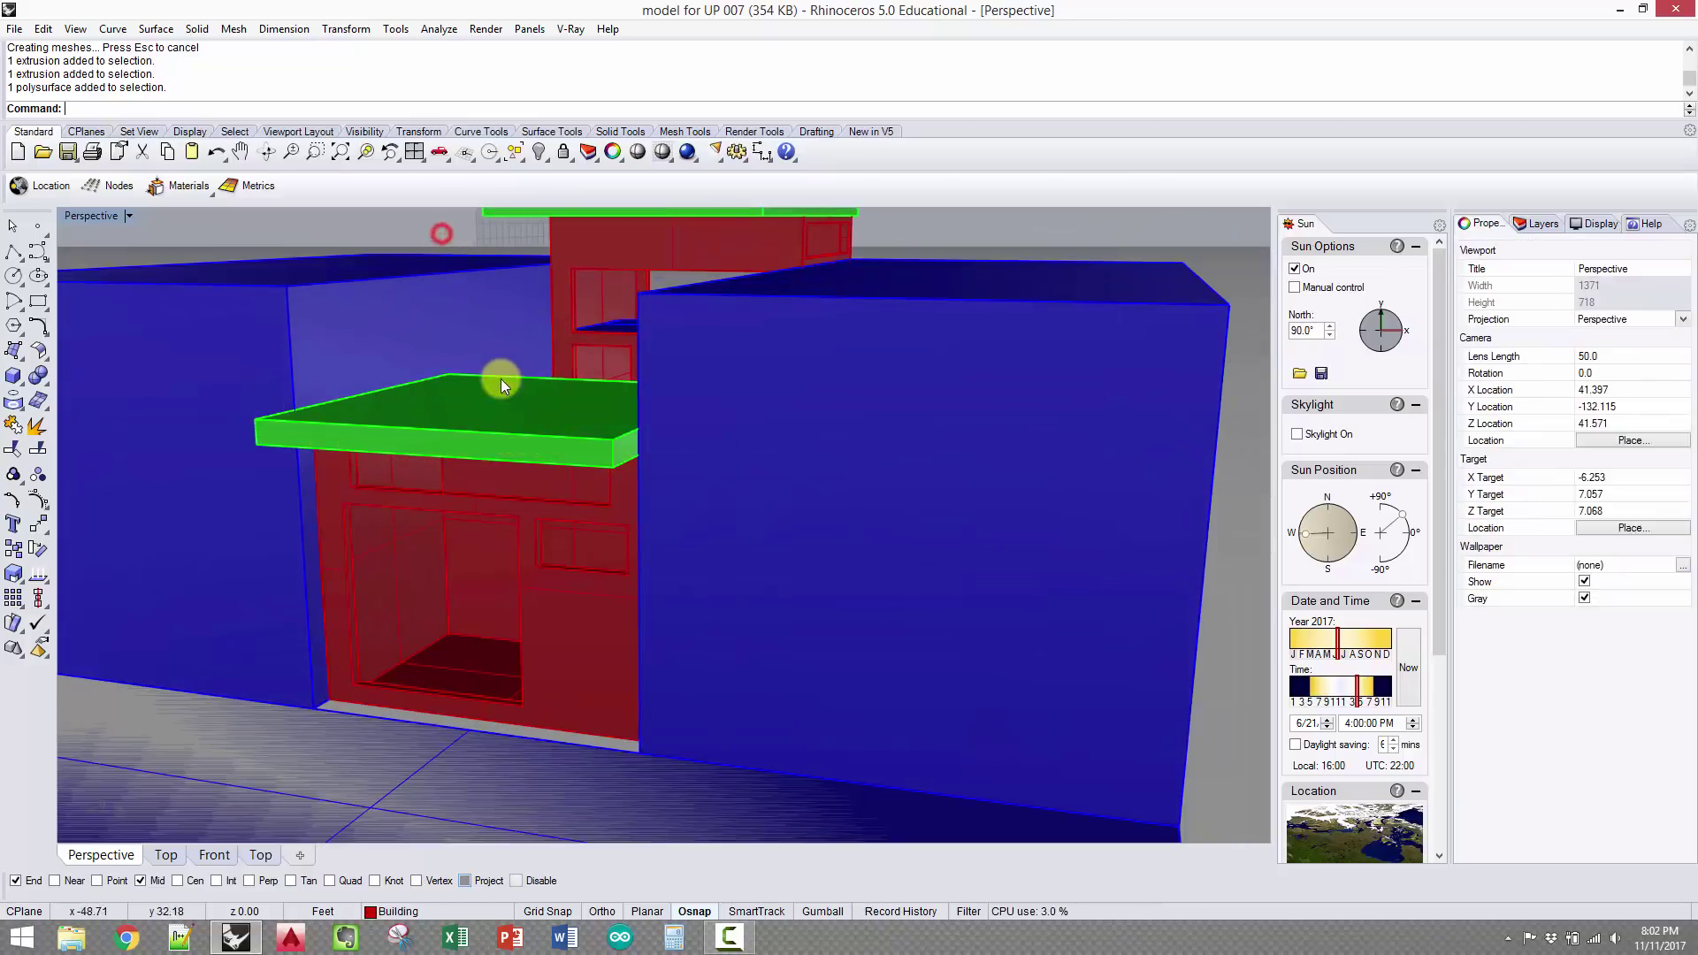
pyautogui.click(585, 409)
pyautogui.moveTo(587, 410); pyautogui.dragTo(783, 511, button='right')
pyautogui.click(783, 512)
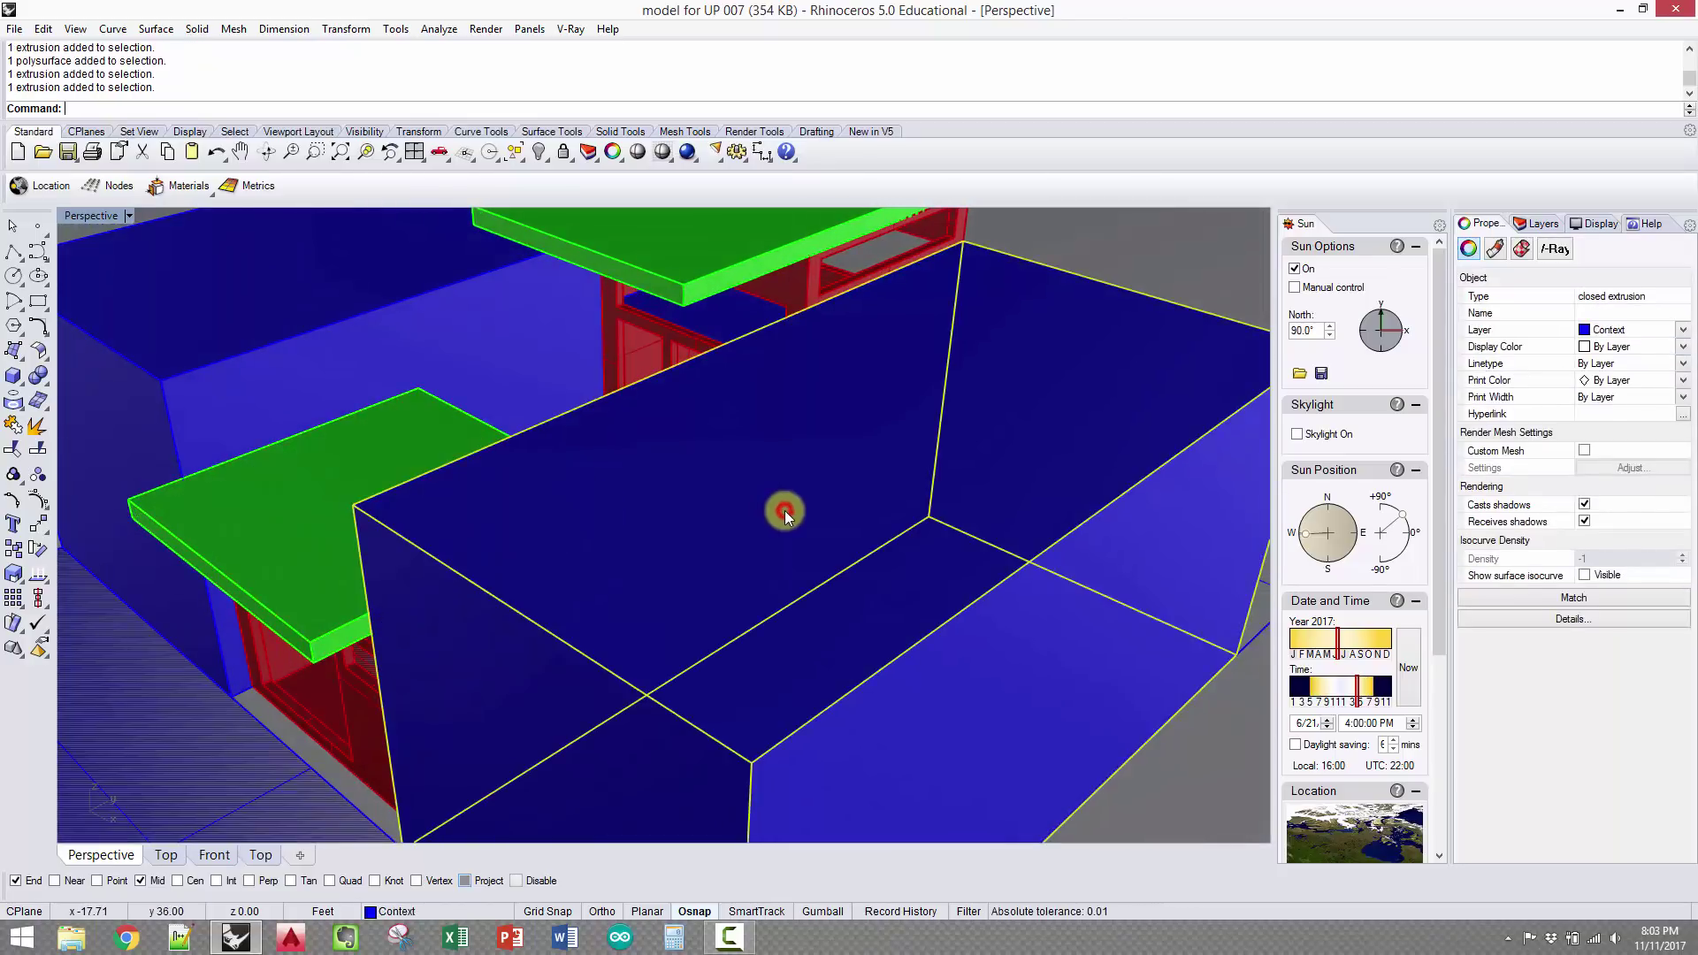
pyautogui.write('hide')
pyautogui.press('Return')
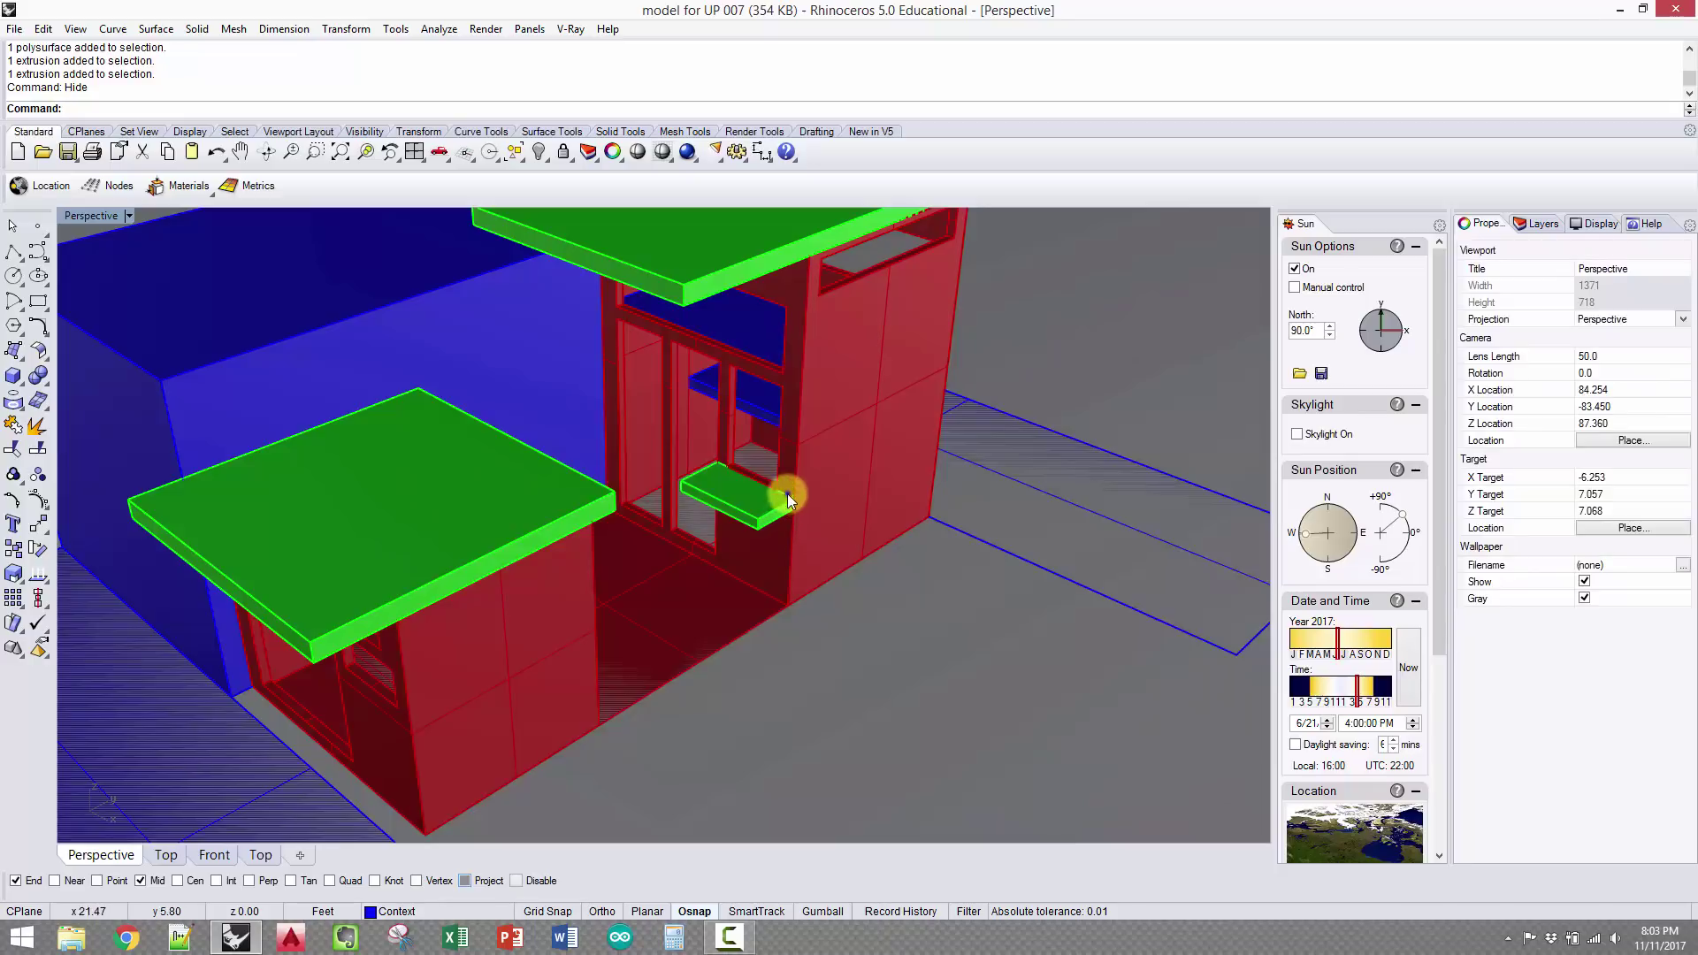
# Examine the courtyard side of the red building, including its openings, interior floor slabs and stair
pyautogui.moveTo(787, 494); pyautogui.dragTo(745, 412, button='right')
pyautogui.scroll(5, 744, 412)
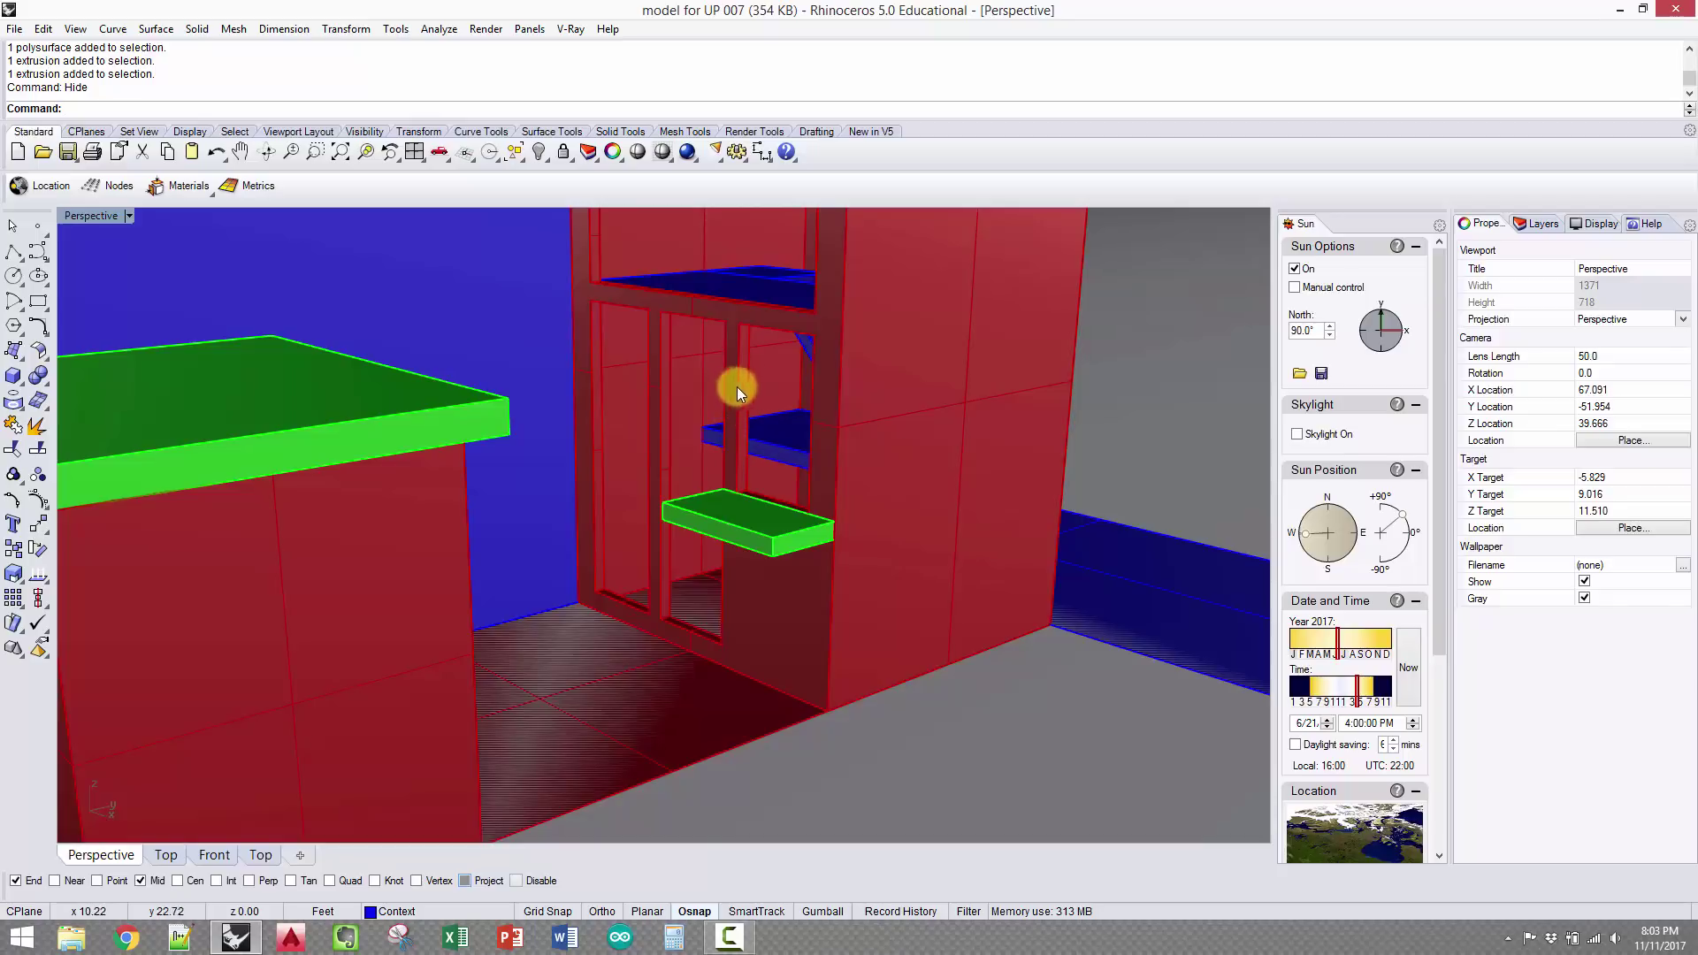
pyautogui.moveTo(981, 383); pyautogui.dragTo(1072, 413, button='right')
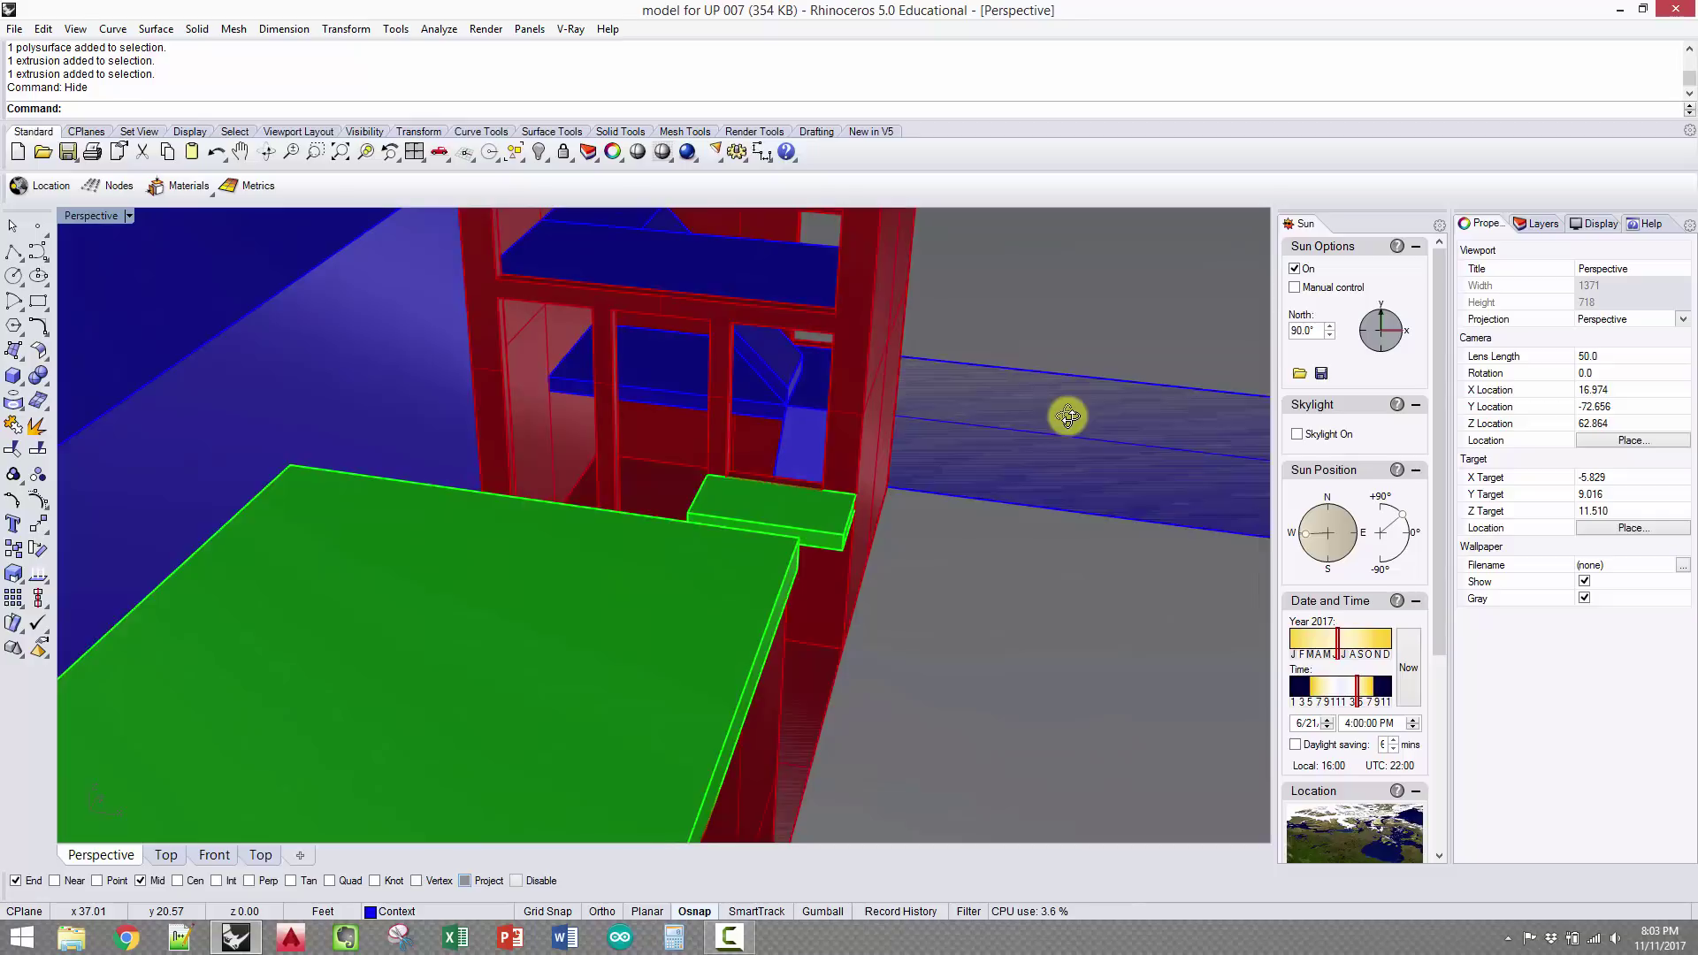
pyautogui.moveTo(902, 455); pyautogui.dragTo(767, 506, button='right')
pyautogui.scroll(-2, 715, 453)
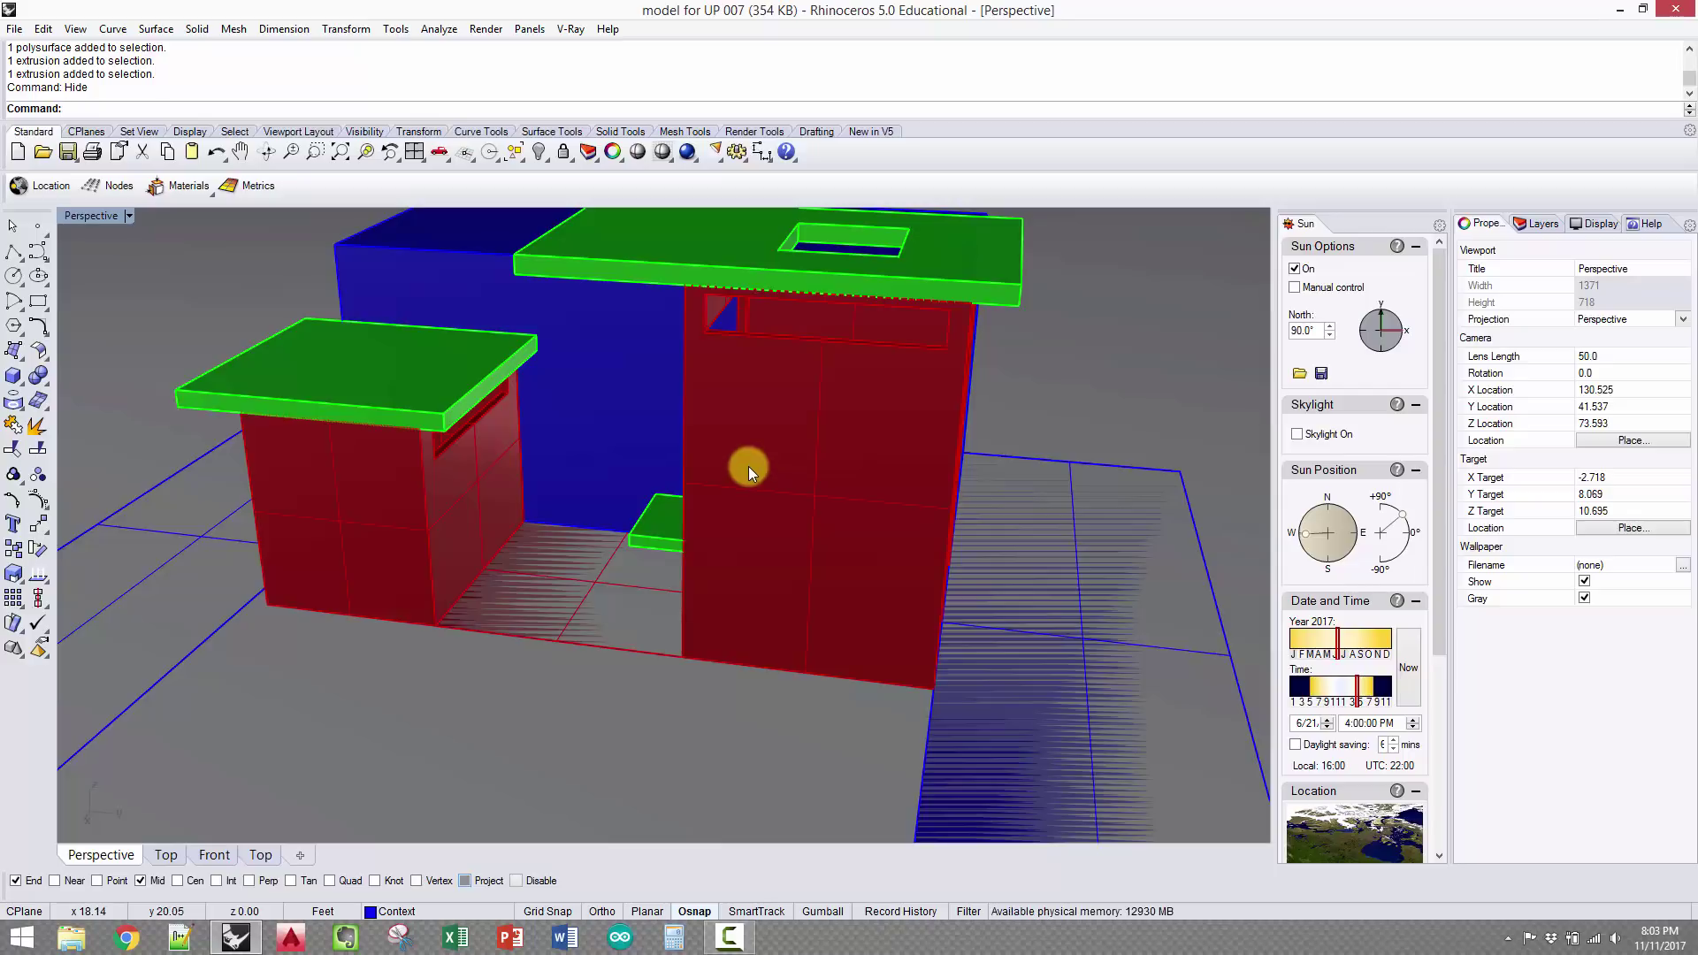
pyautogui.moveTo(748, 466); pyautogui.dragTo(556, 535, button='right')
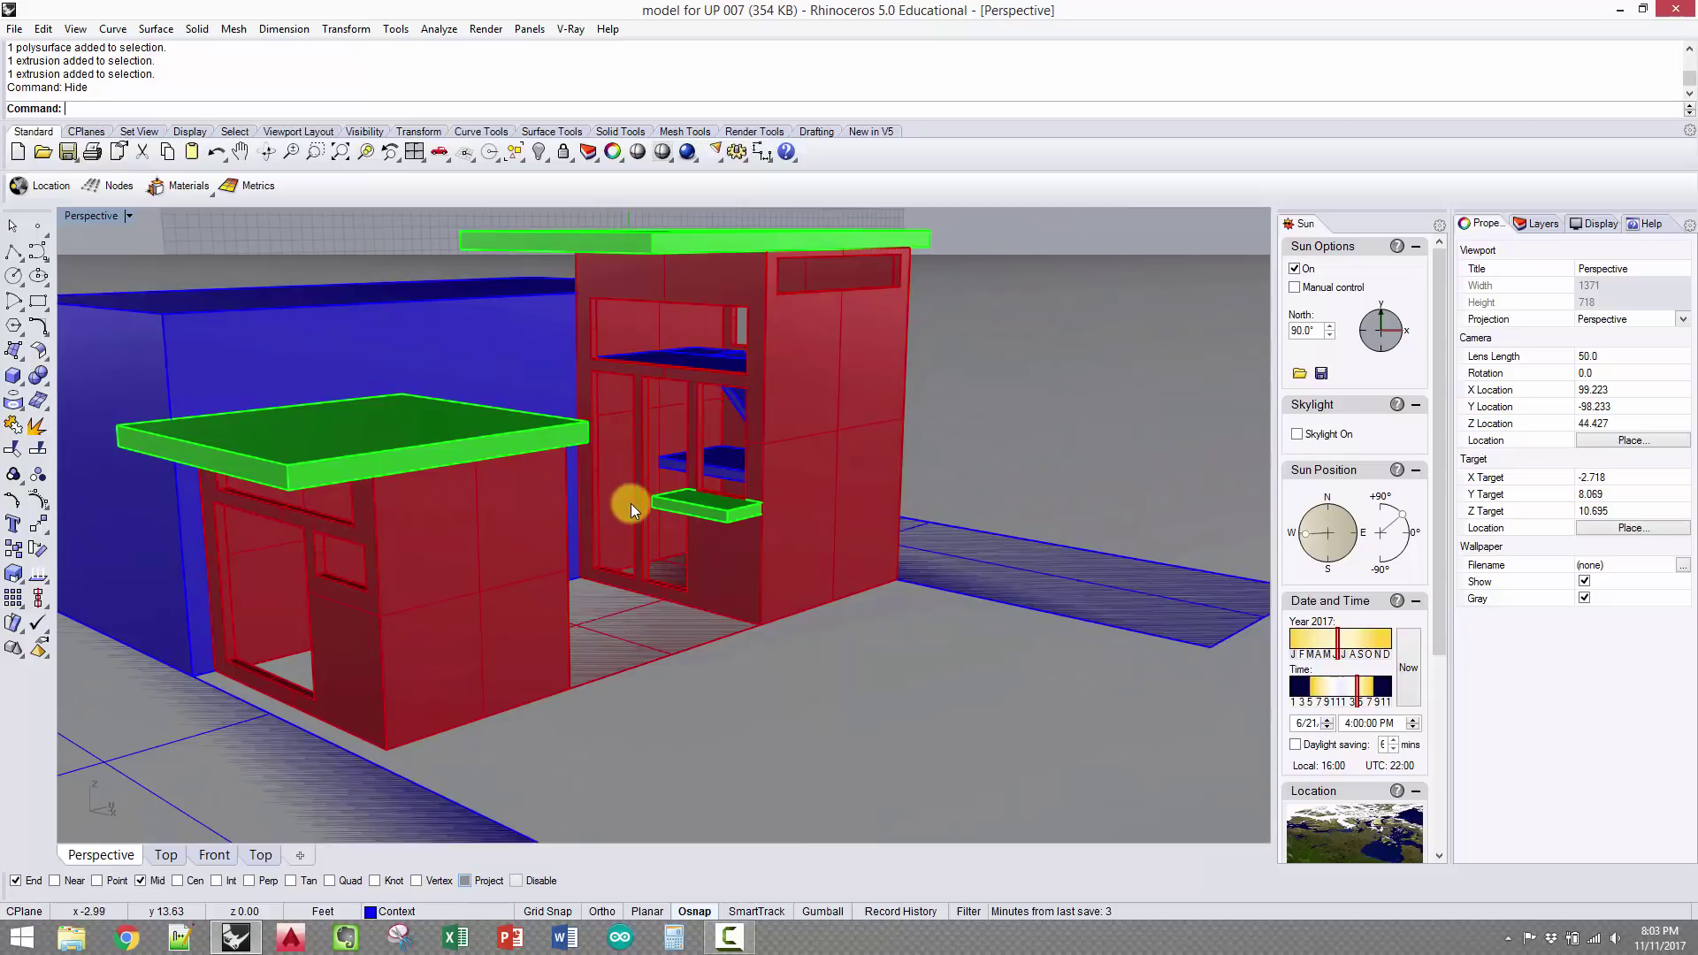
pyautogui.moveTo(719, 477); pyautogui.dragTo(618, 398, button='right')
pyautogui.click(619, 401)
pyautogui.moveTo(750, 443); pyautogui.dragTo(778, 400, button='right')
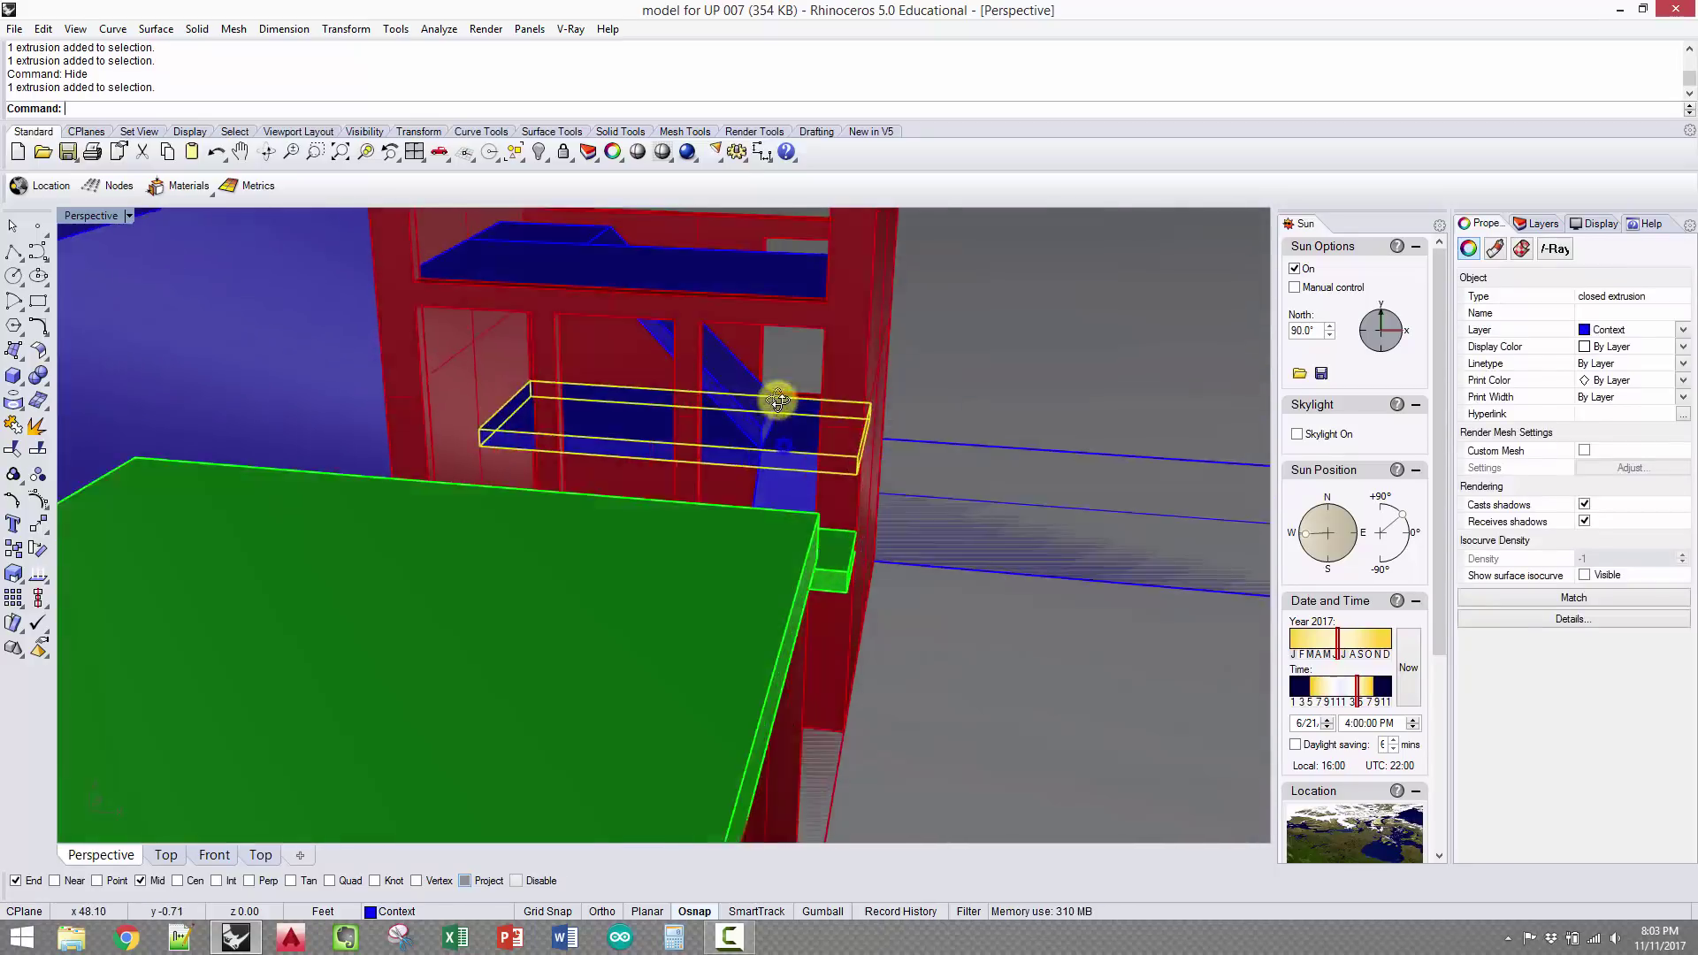
pyautogui.click(996, 347)
pyautogui.moveTo(996, 346); pyautogui.dragTo(867, 353, button='right')
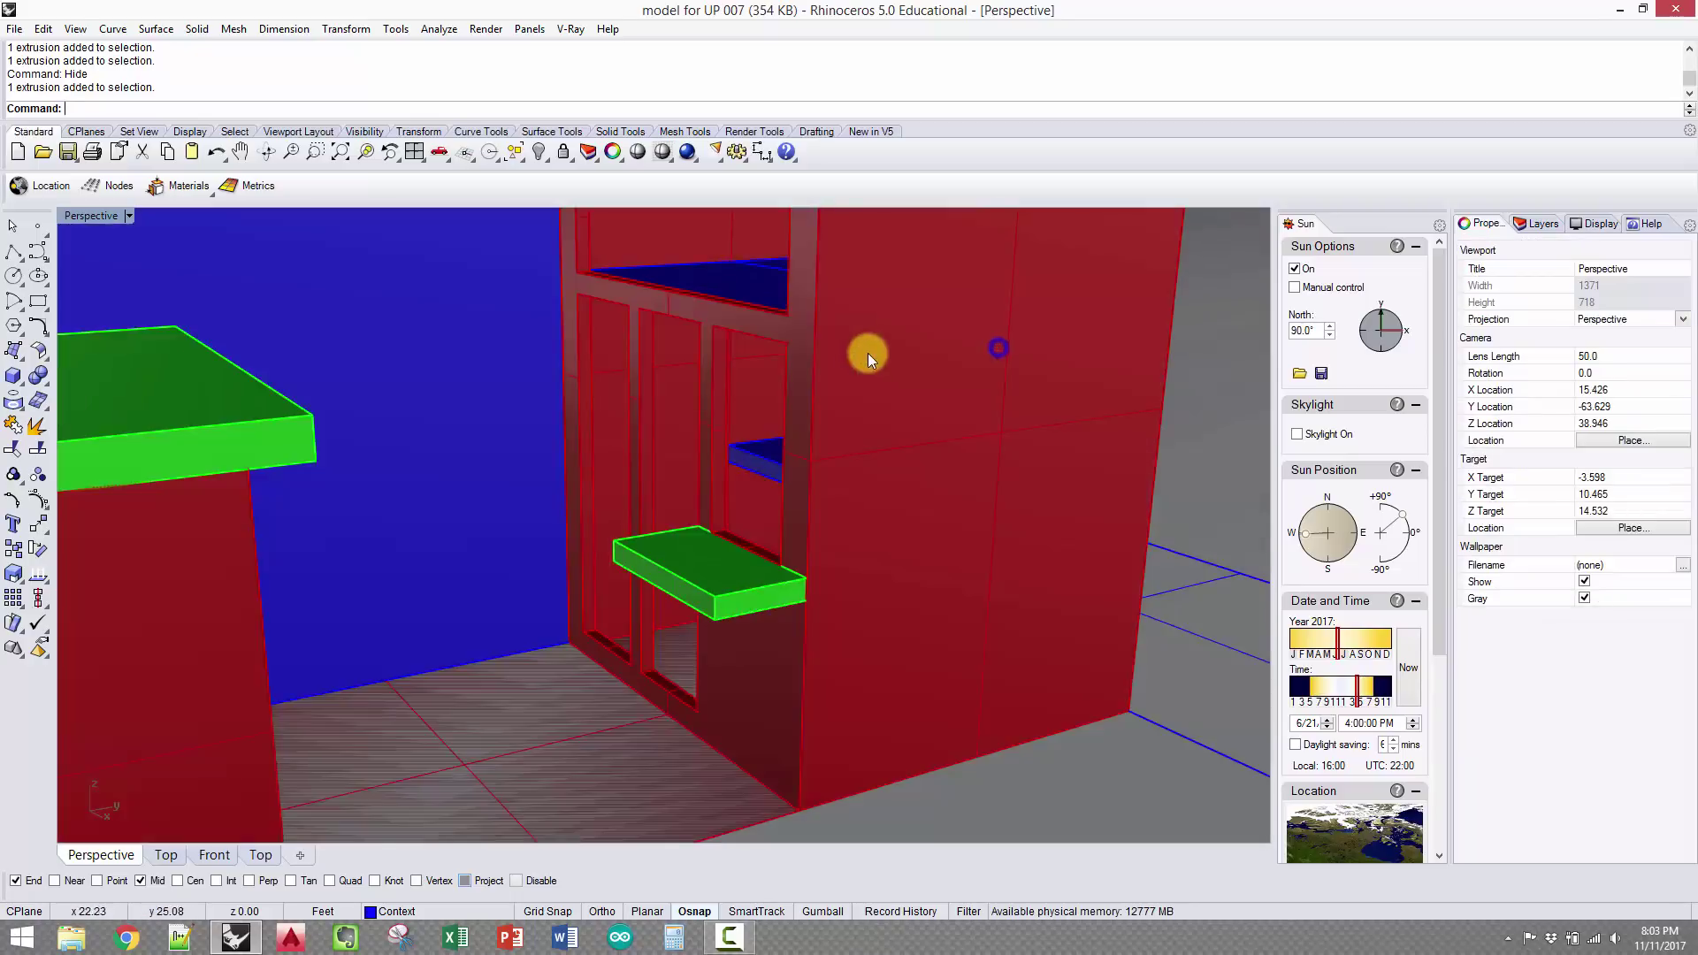
# Examine the building's overall massing, exposed side wall and street façade from several angles
pyautogui.scroll(-8, 889, 412)
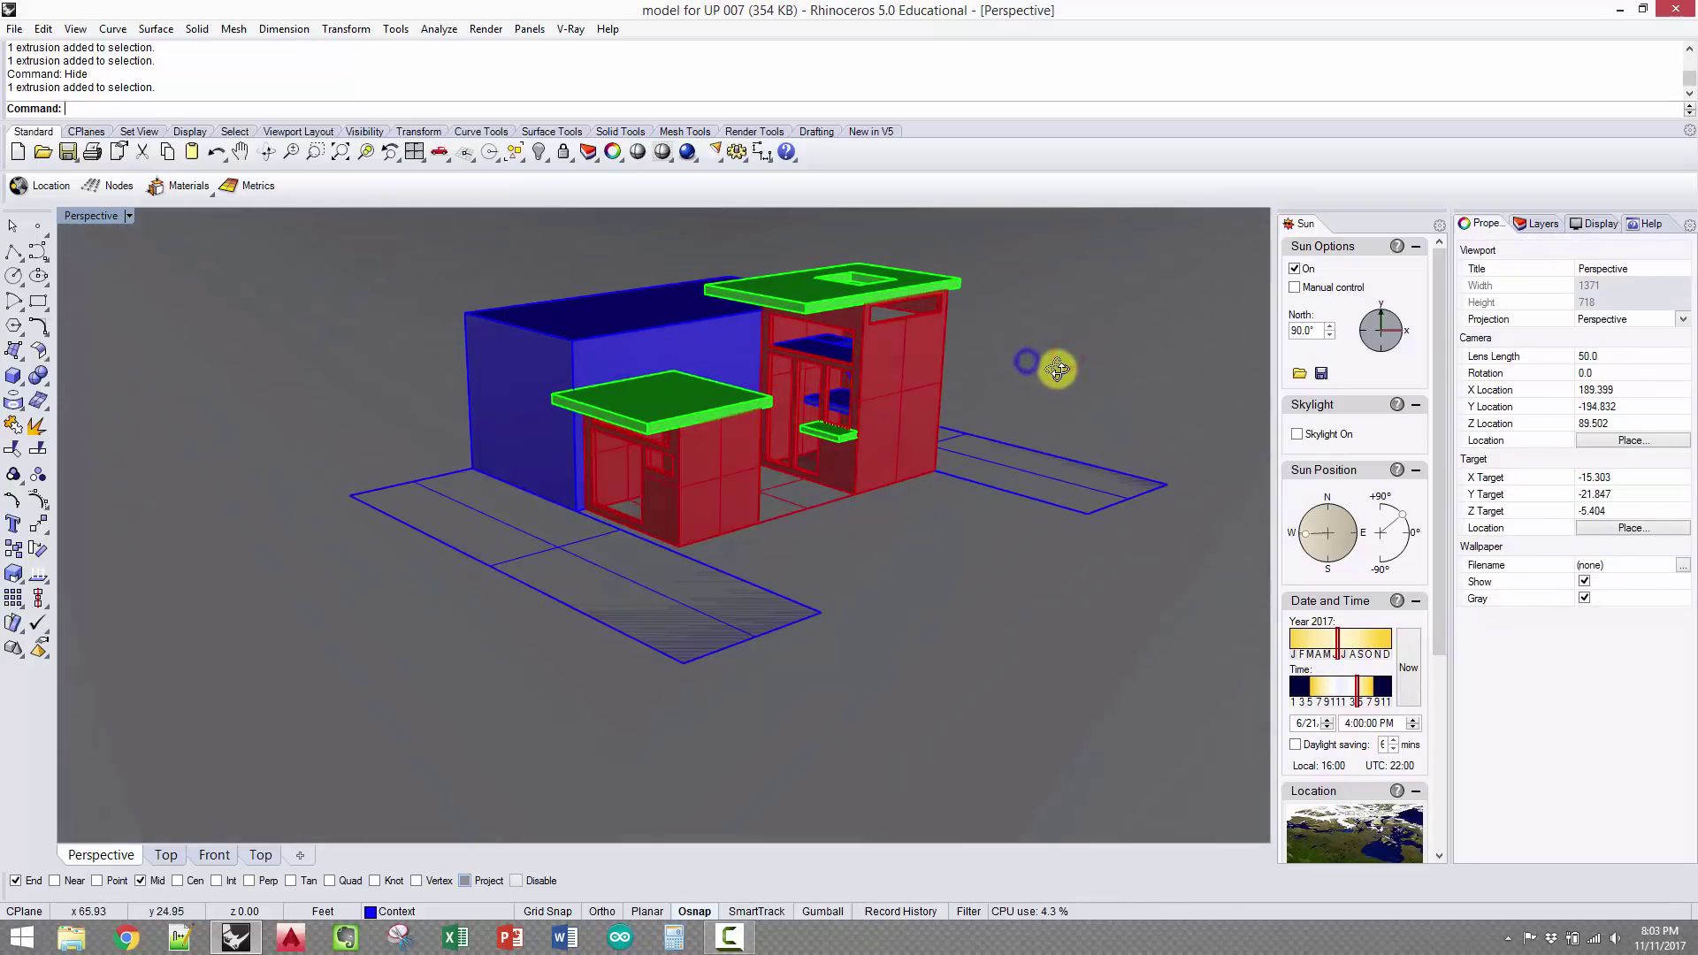
pyautogui.moveTo(1057, 369); pyautogui.dragTo(1005, 482, button='right')
pyautogui.scroll(5, 1010, 473)
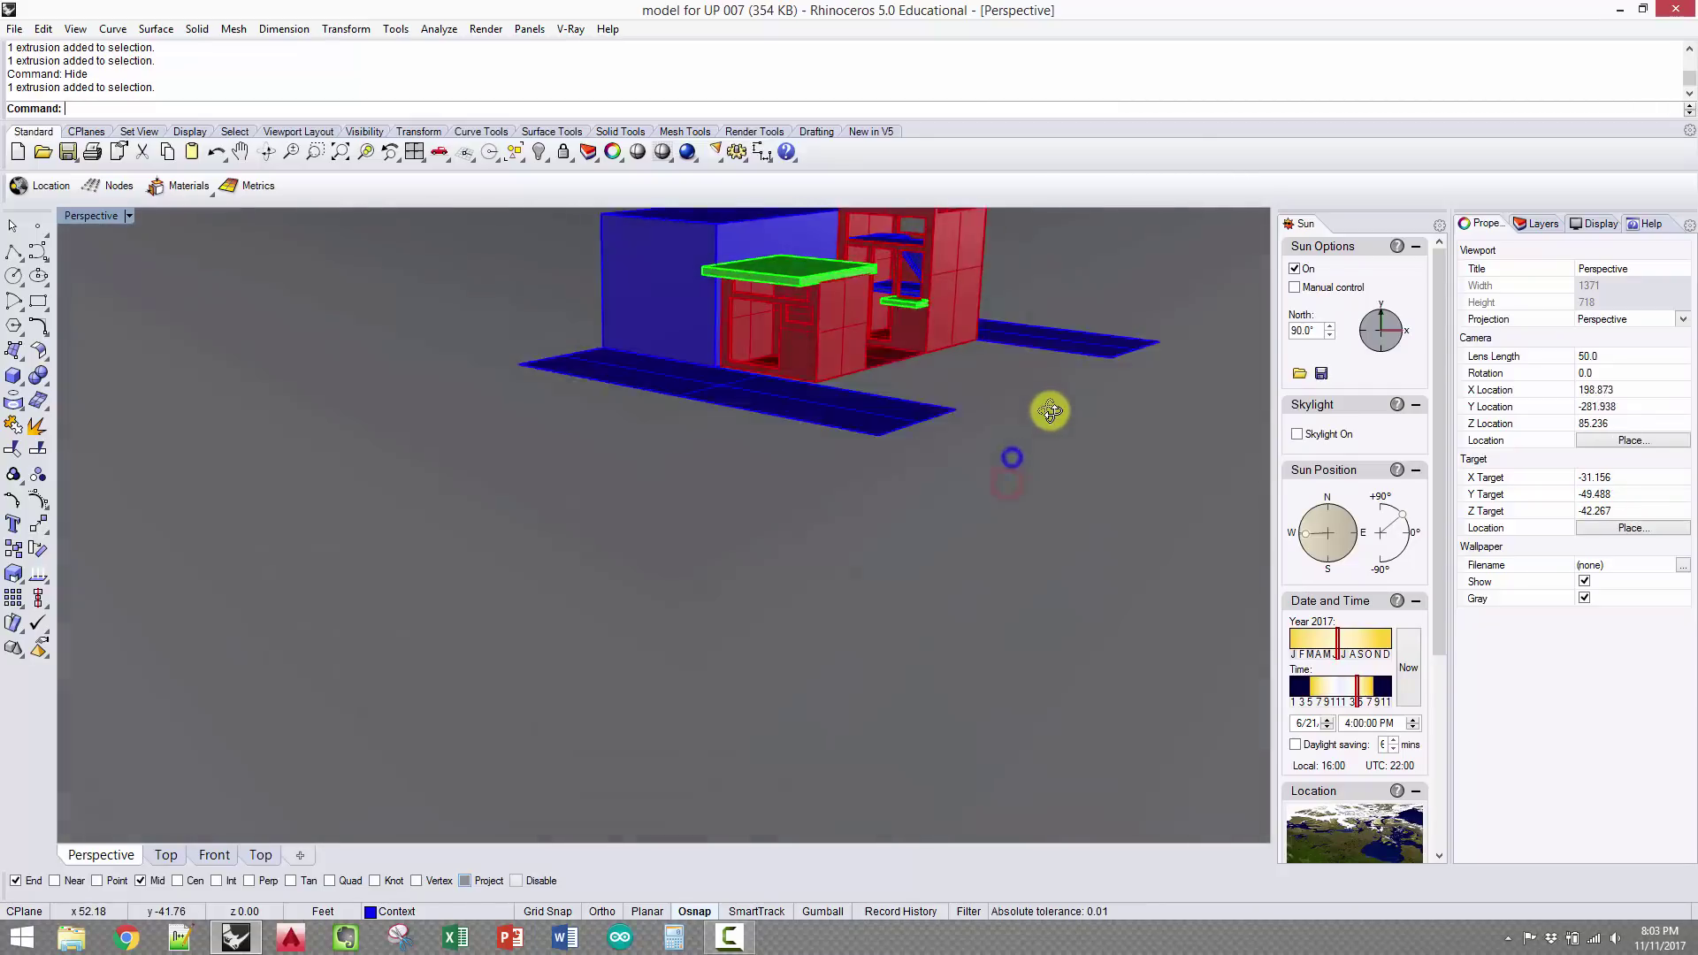
pyautogui.moveTo(1050, 410); pyautogui.dragTo(657, 464, button='right')
pyautogui.scroll(-4, 823, 466)
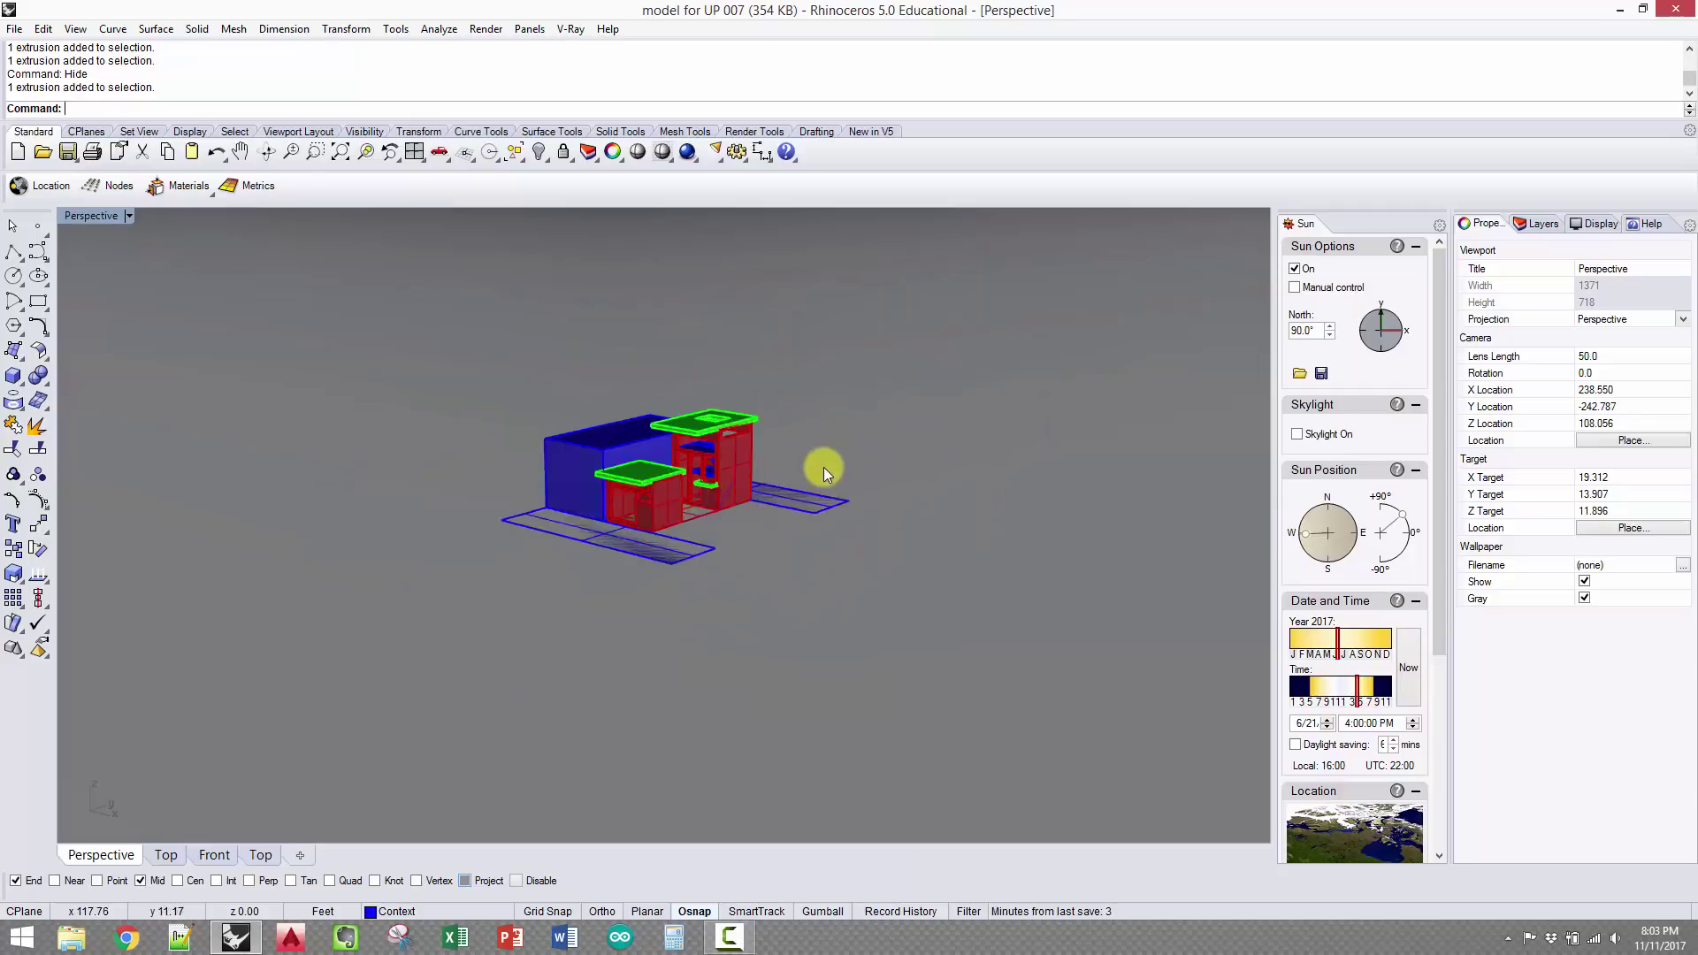
pyautogui.scroll(6, 773, 465)
pyautogui.moveTo(805, 421); pyautogui.dragTo(759, 419, button='right')
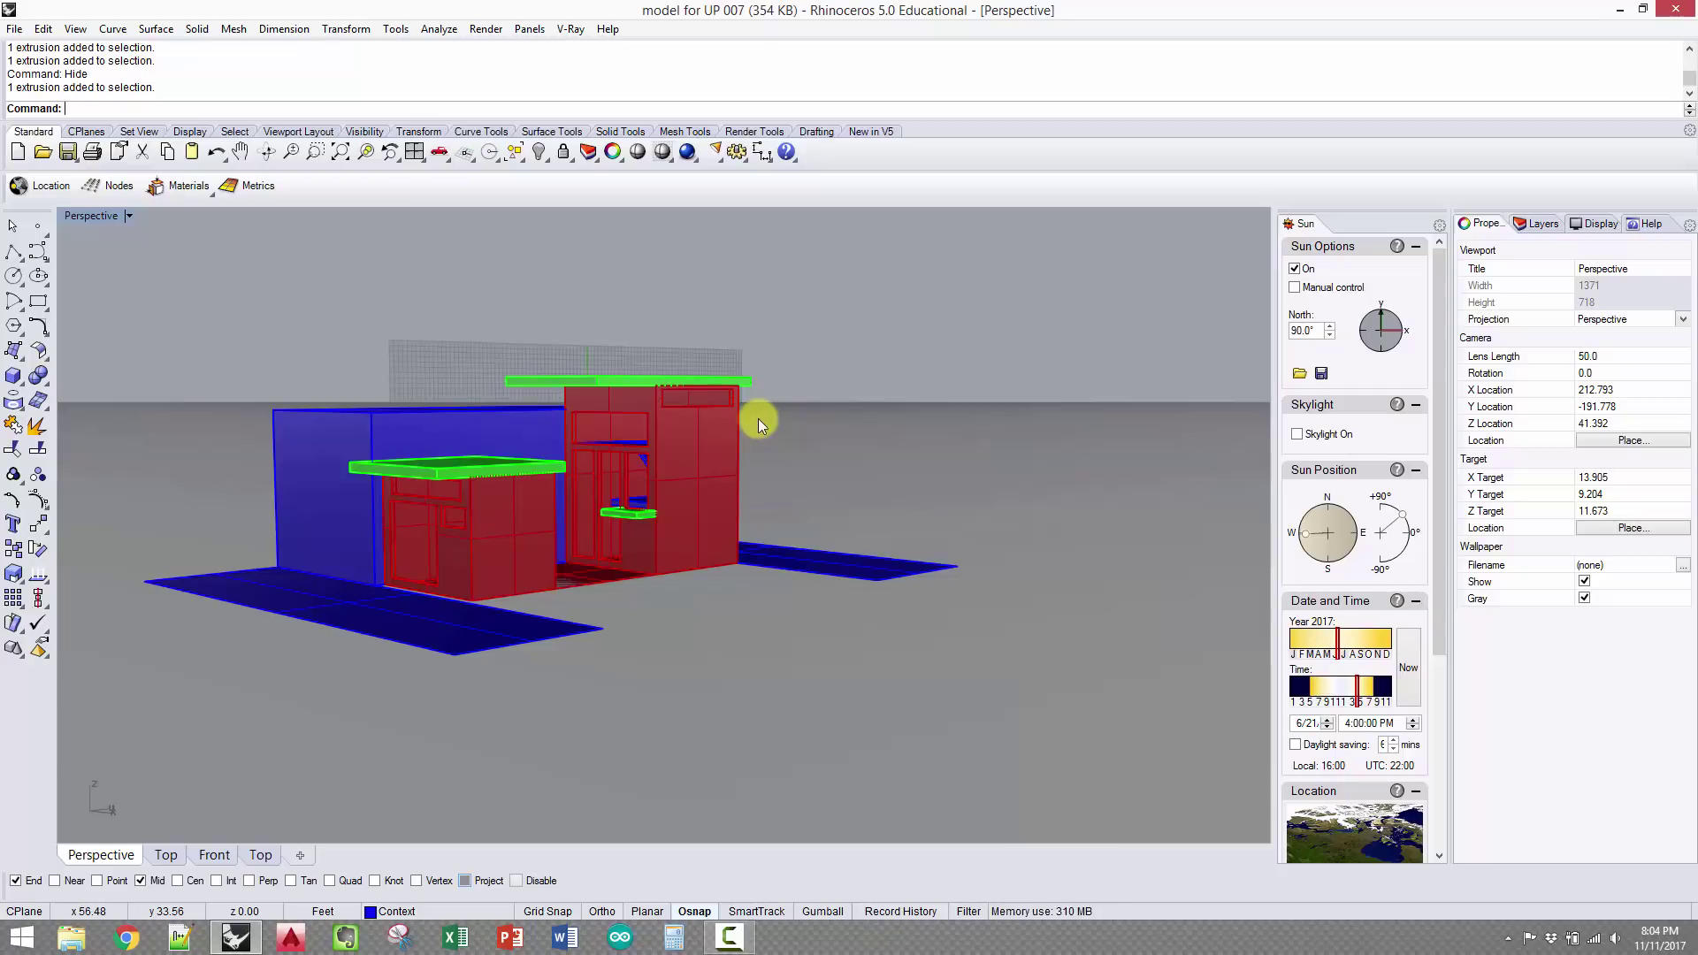
pyautogui.moveTo(758, 419); pyautogui.dragTo(897, 407, button='right')
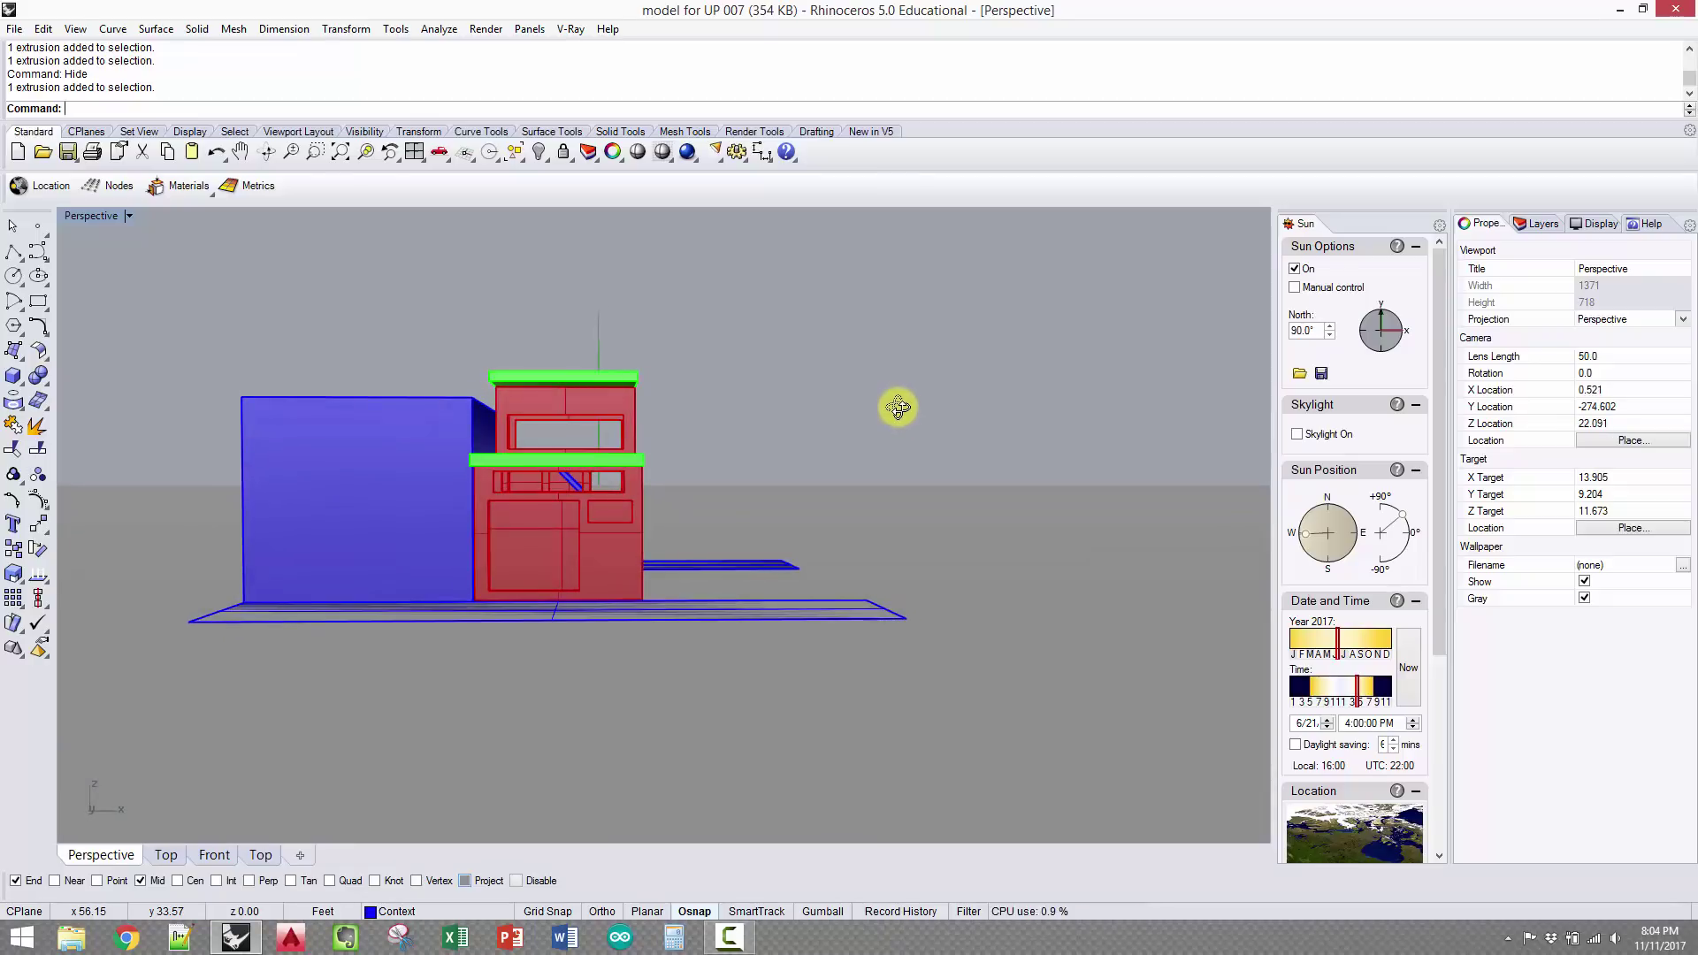
pyautogui.scroll(3, 577, 396)
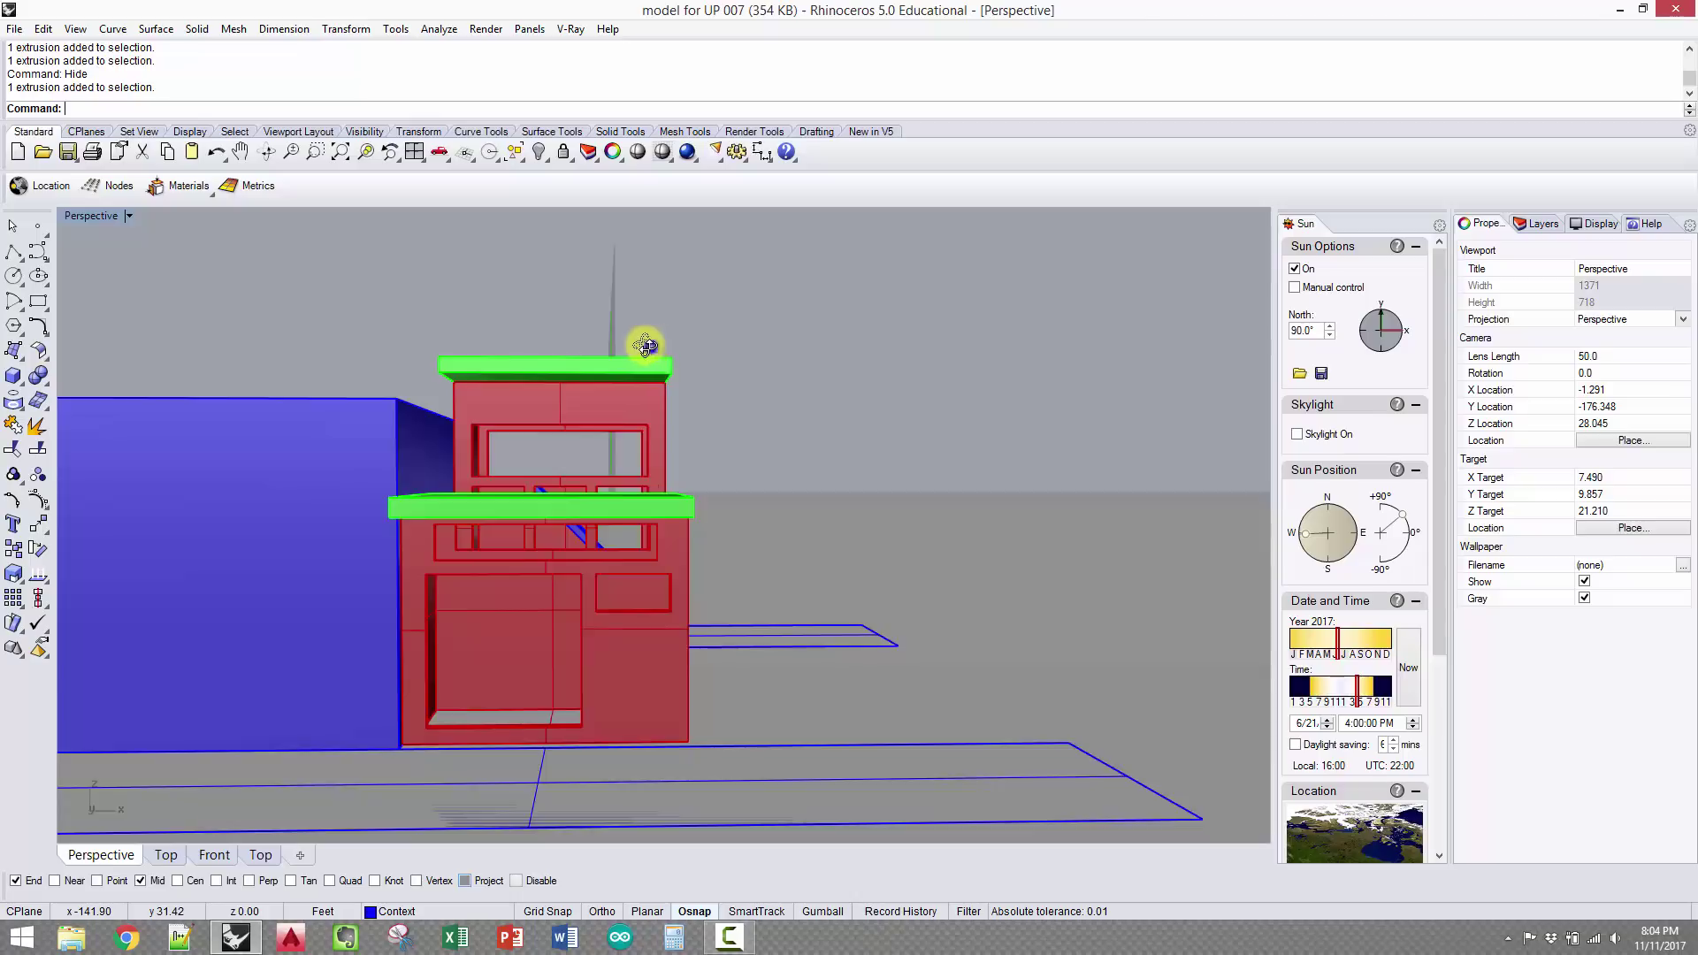
pyautogui.moveTo(646, 345); pyautogui.dragTo(735, 327, button='right')
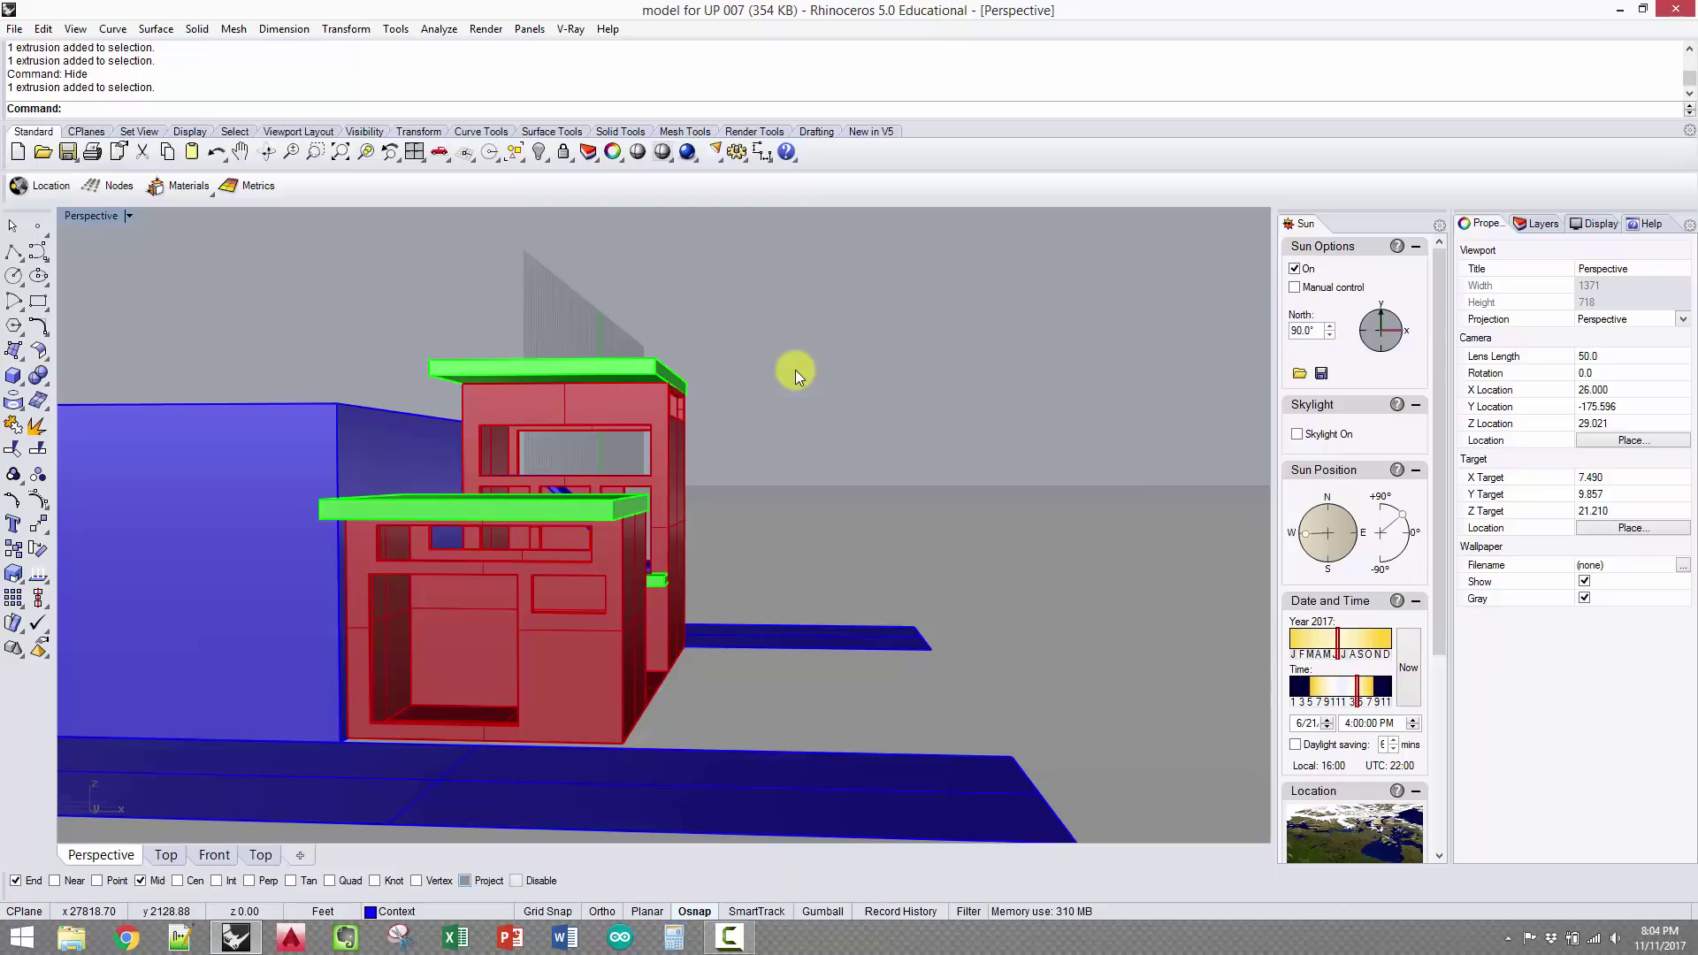
pyautogui.moveTo(805, 370); pyautogui.dragTo(823, 372, button='right')
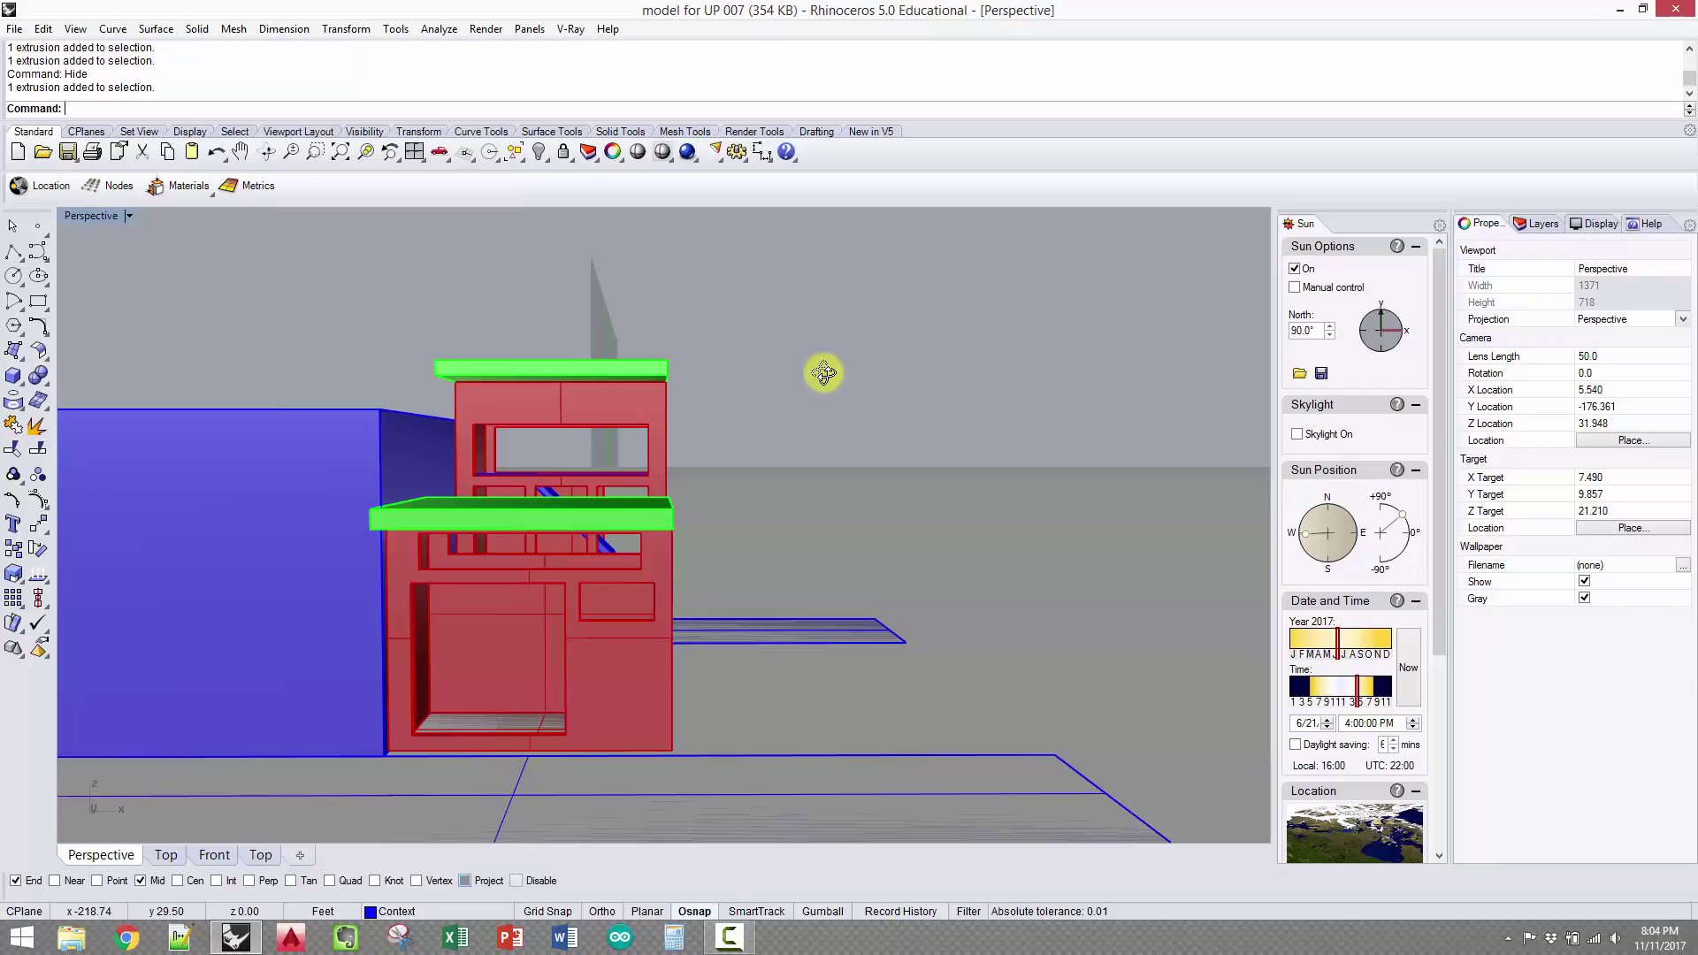
# Show all hidden objects again
pyautogui.write('show')
pyautogui.press('Return')
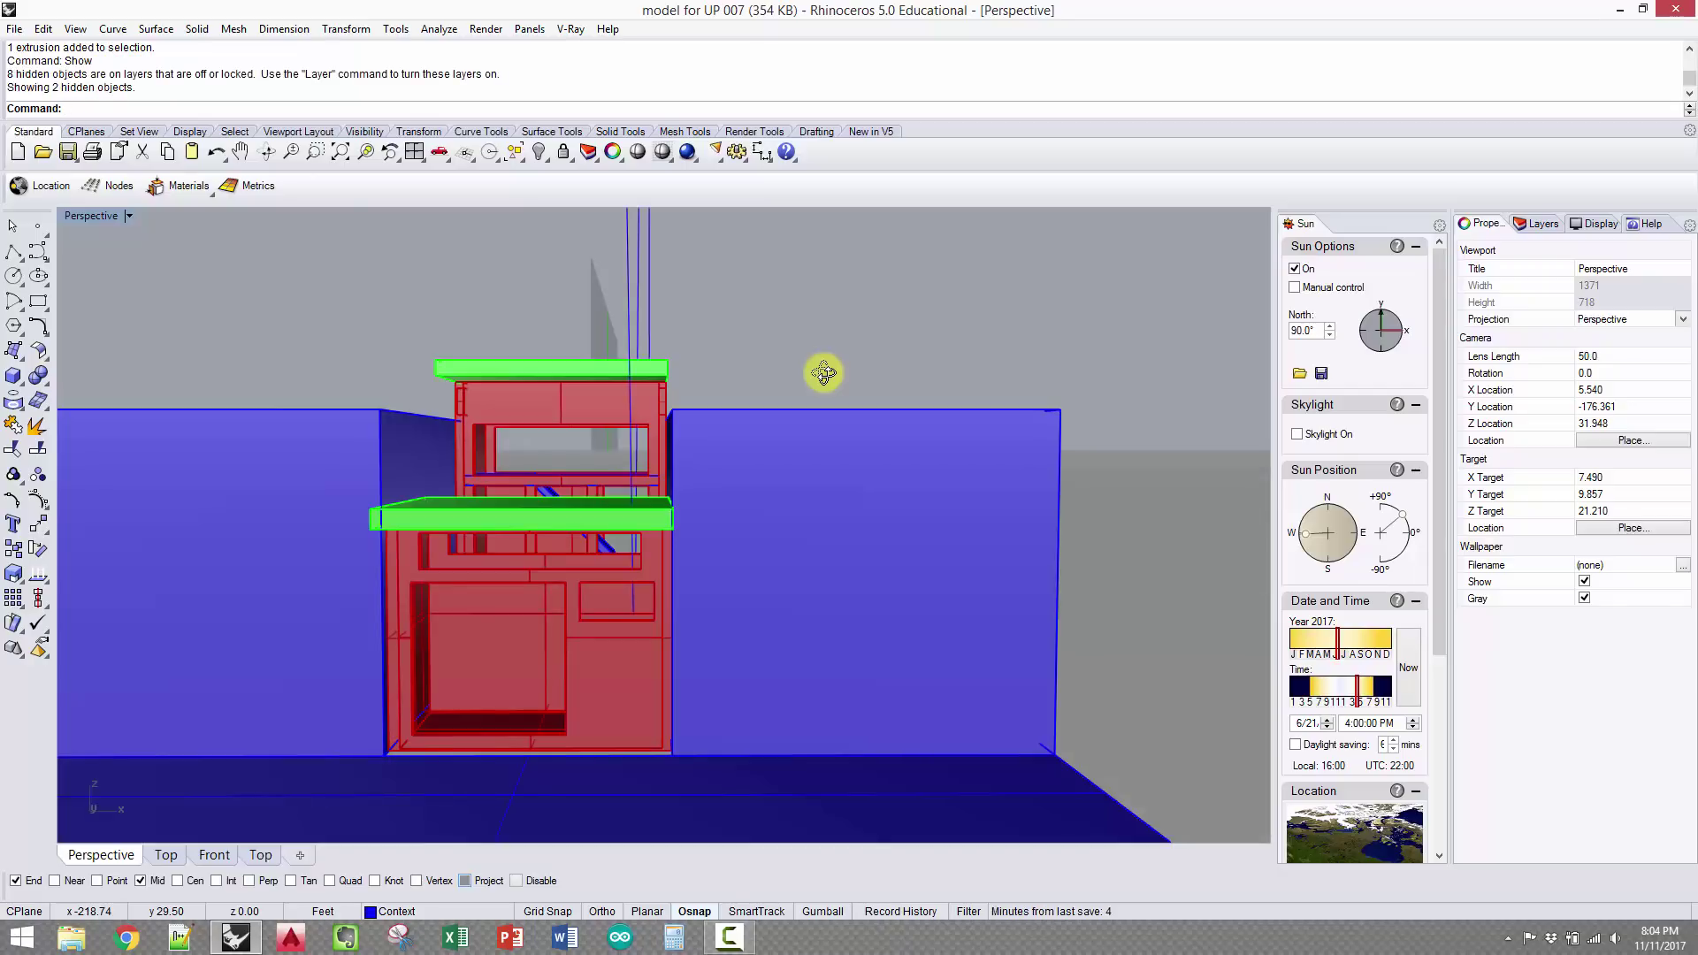
# Examine how the two blue context blocks flank the red building on both sides
pyautogui.press('Left')
pyautogui.click(783, 515)
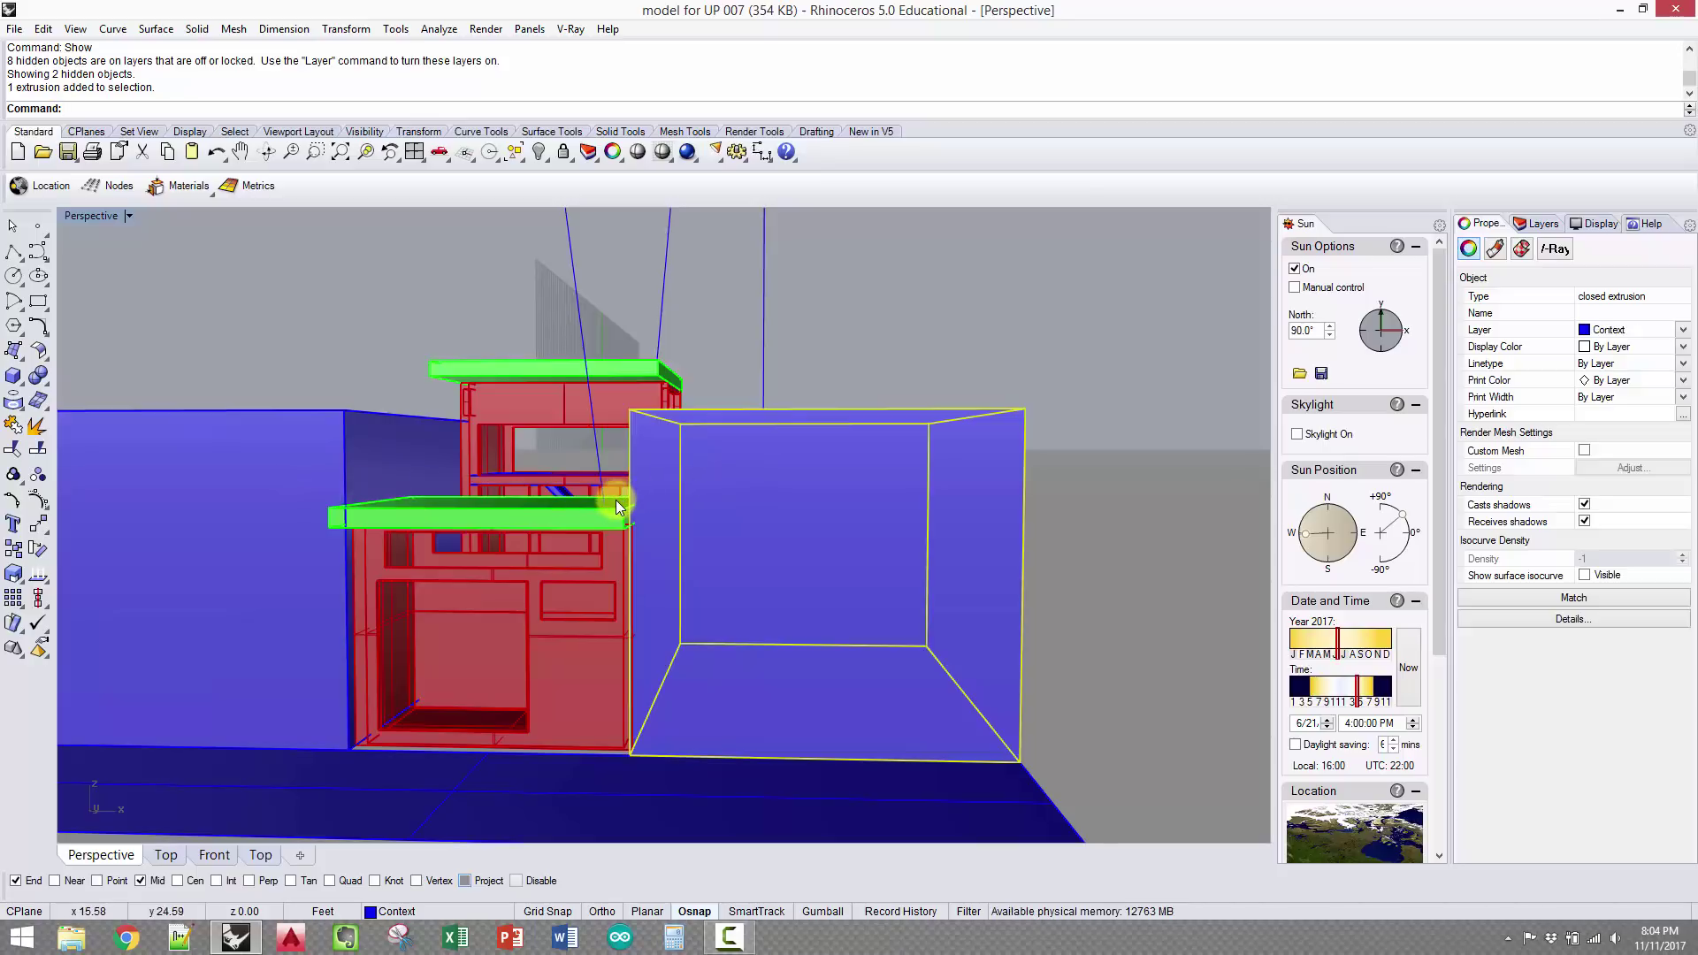
pyautogui.press('Left')
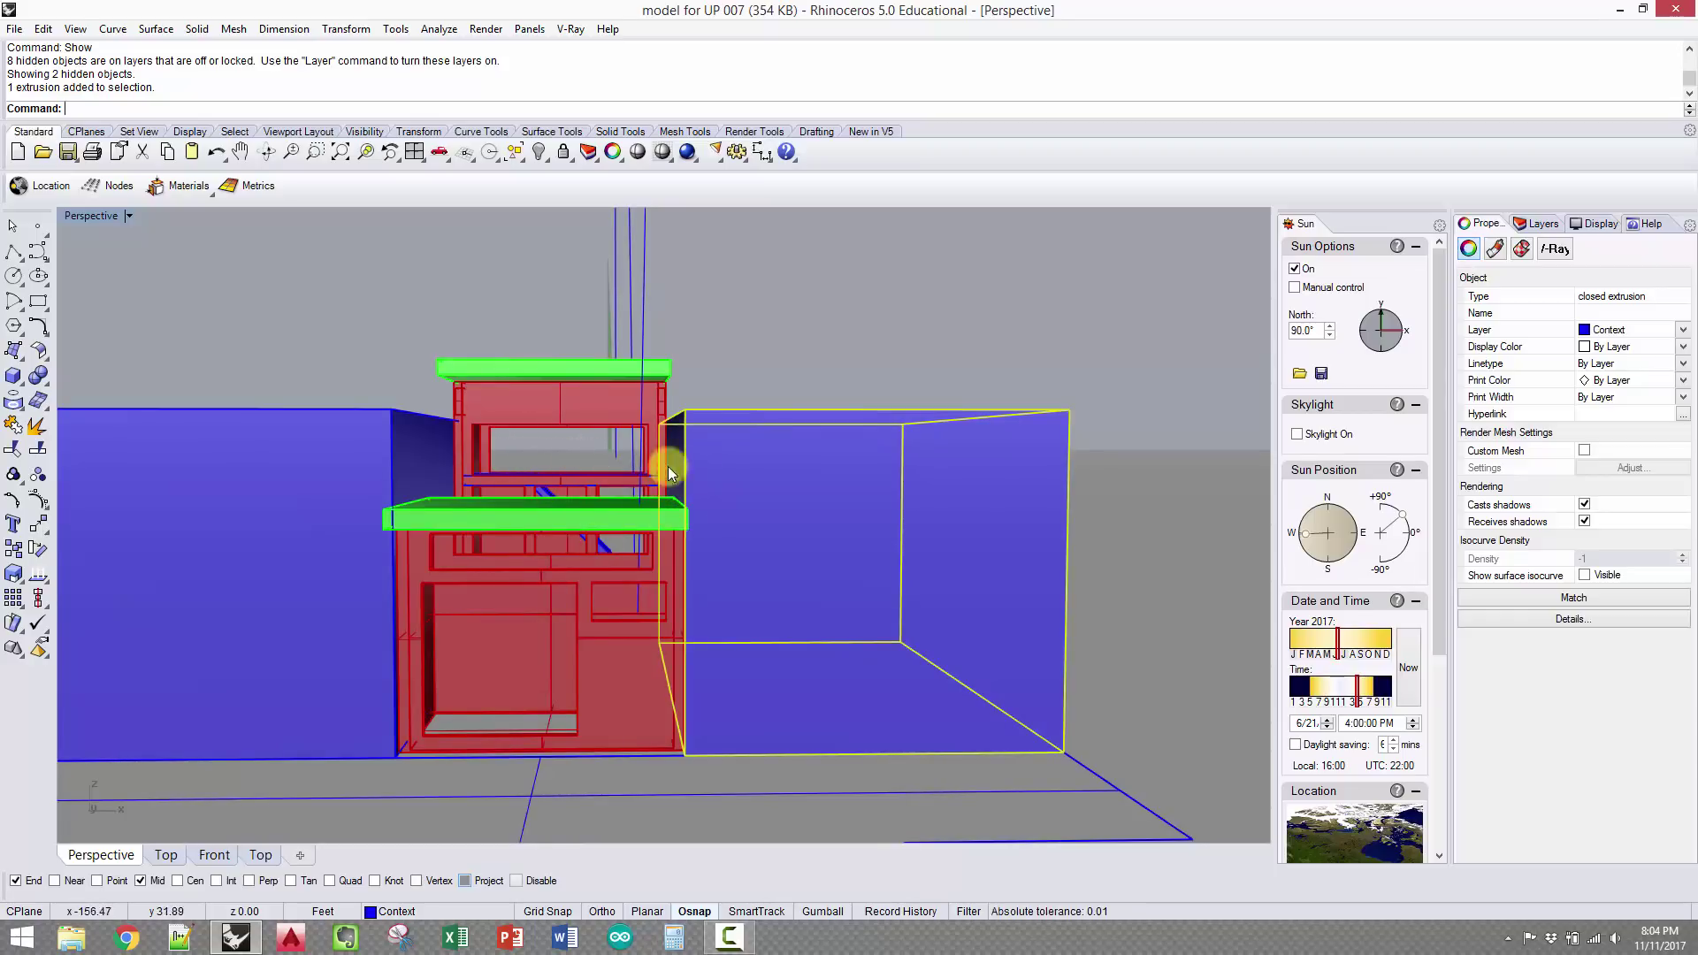
pyautogui.click(841, 364)
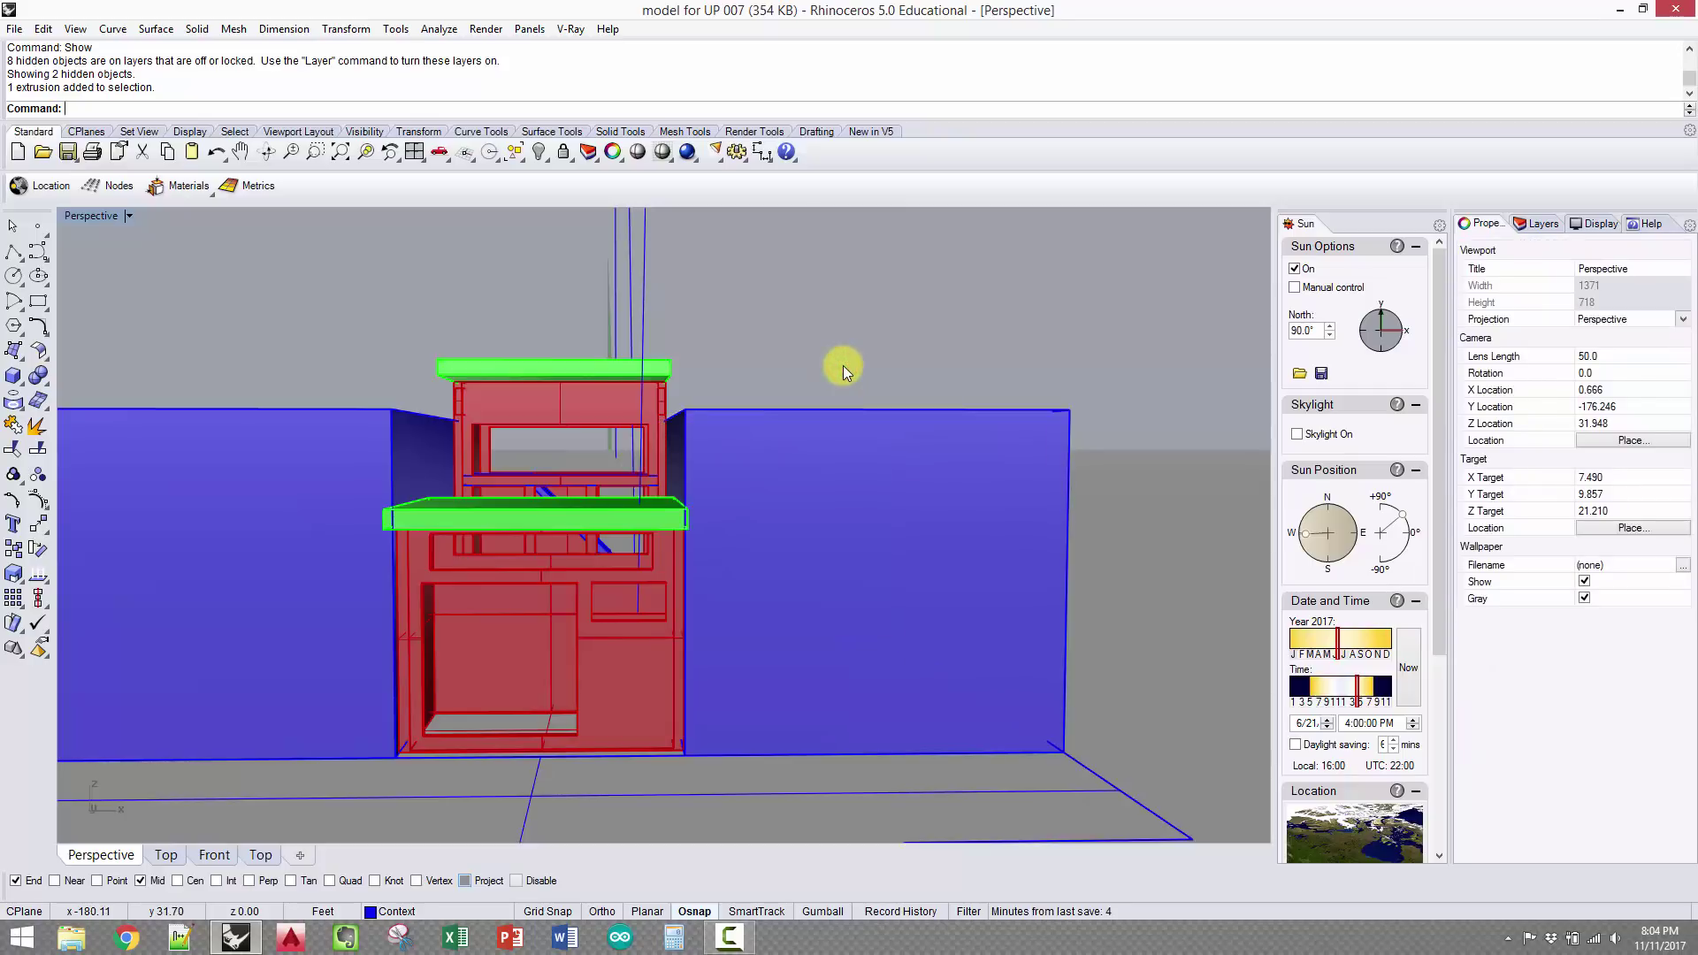
pyautogui.moveTo(842, 365); pyautogui.dragTo(795, 380, button='right')
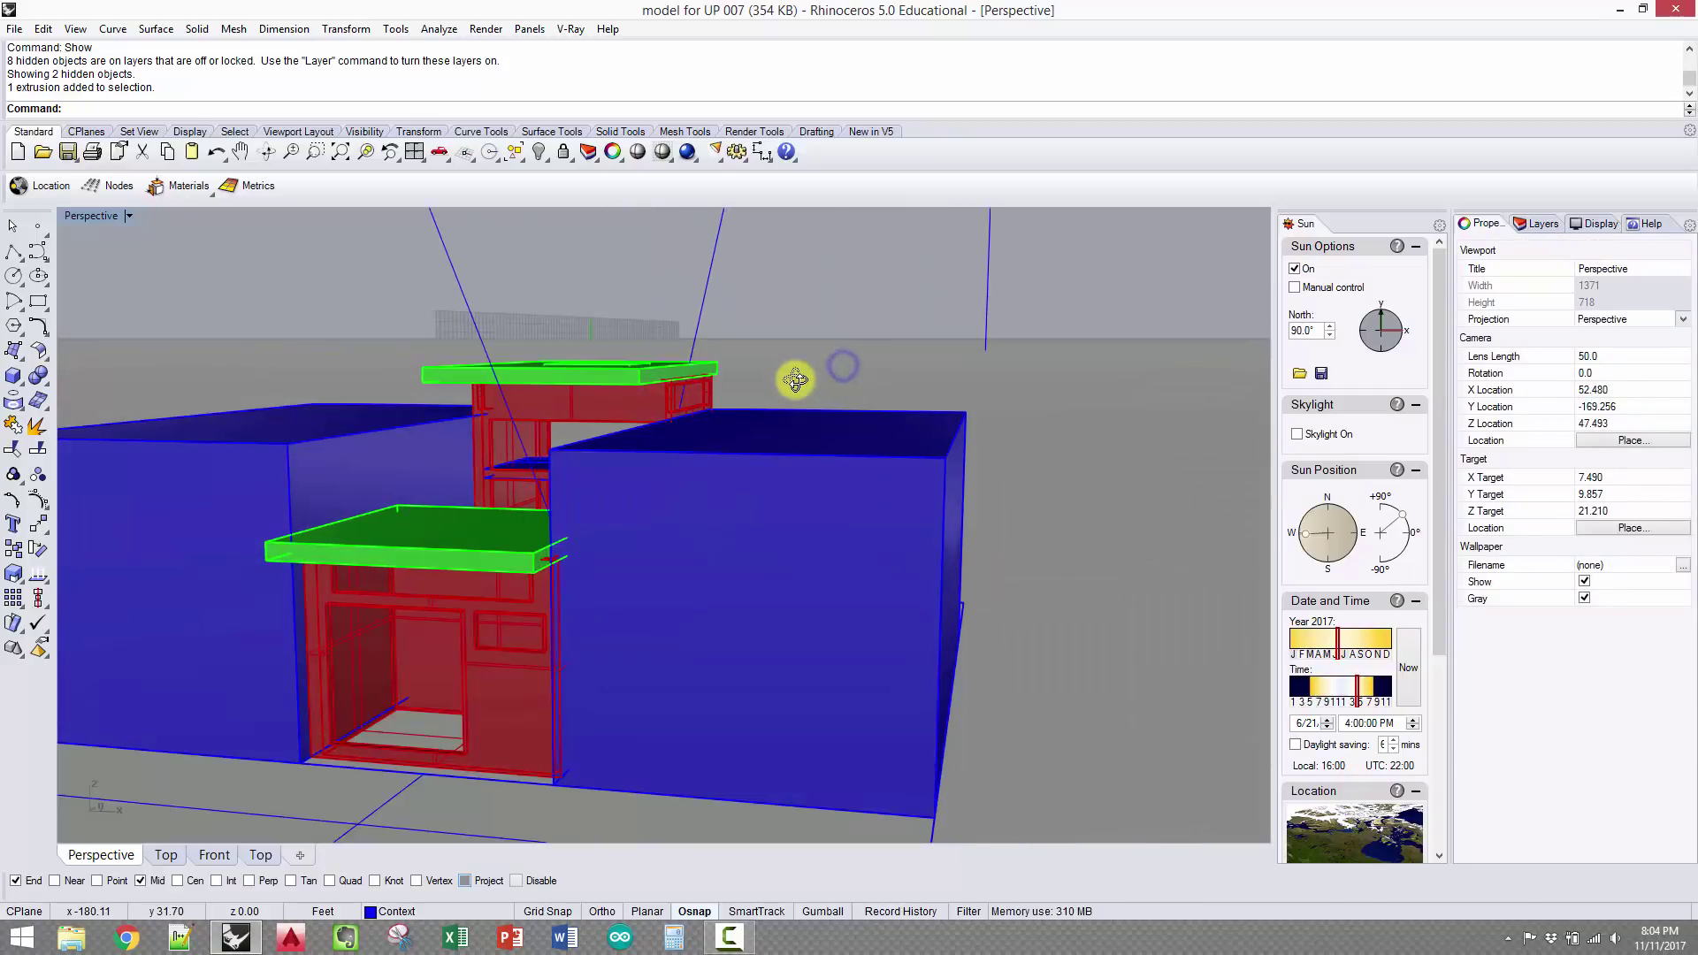
pyautogui.click(751, 452)
pyautogui.click(364, 437)
pyautogui.click(640, 501)
pyautogui.click(344, 473)
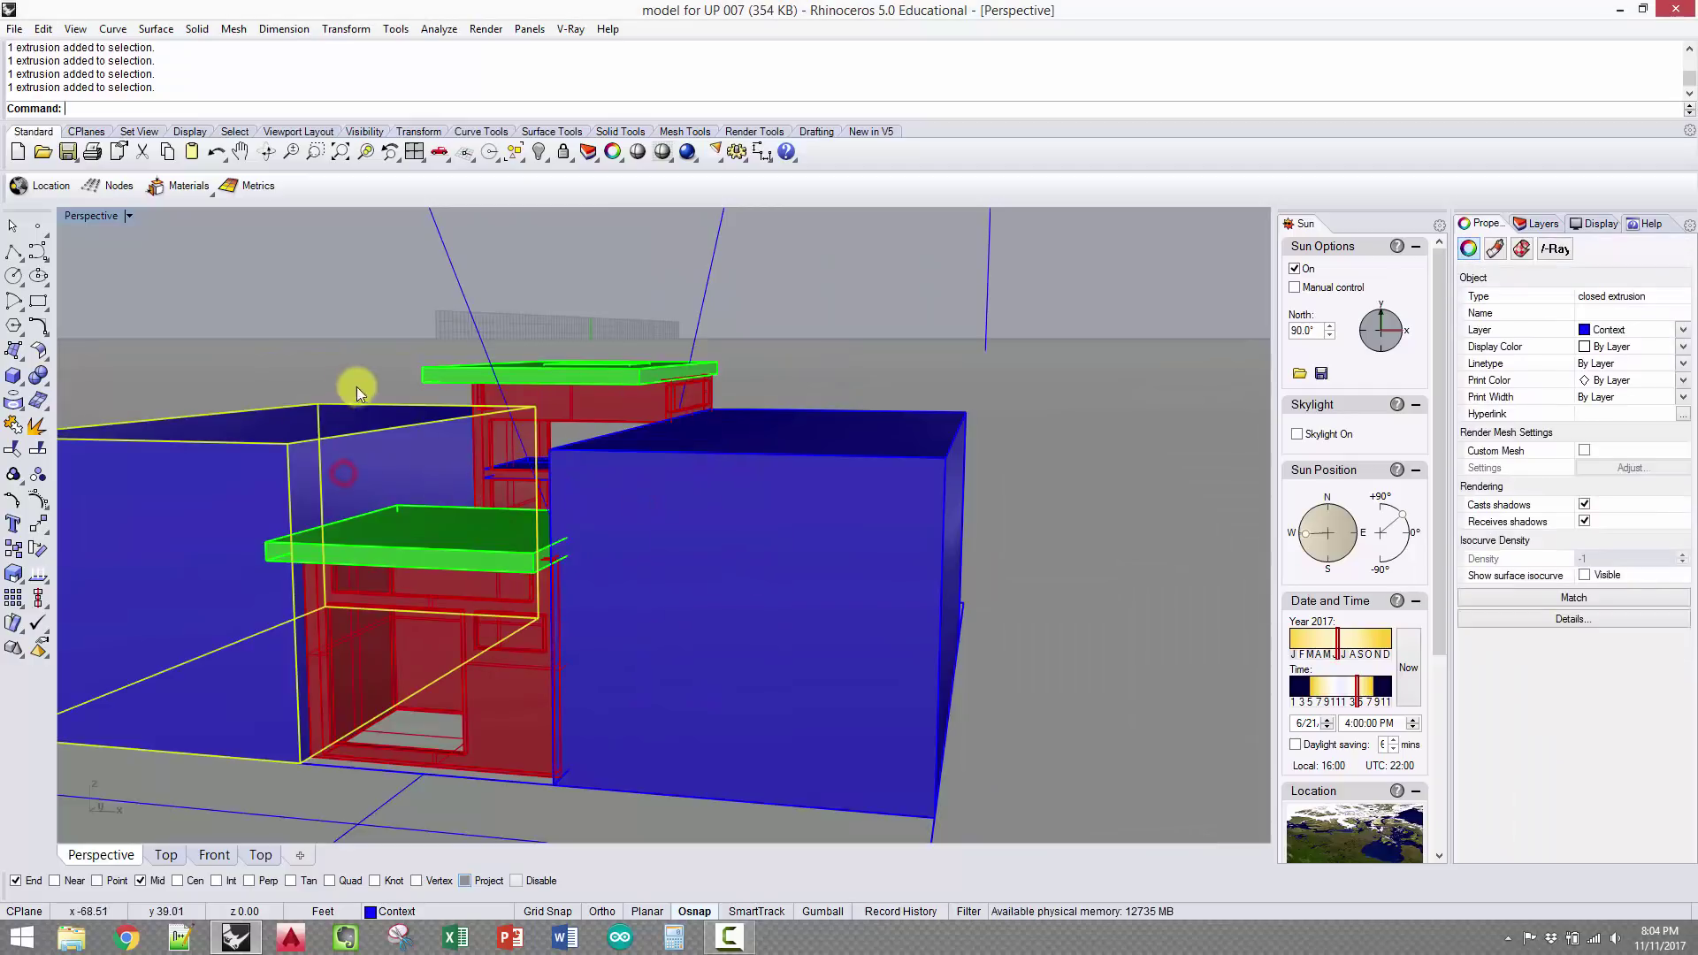
pyautogui.click(702, 537)
pyautogui.click(371, 285)
pyautogui.click(371, 285)
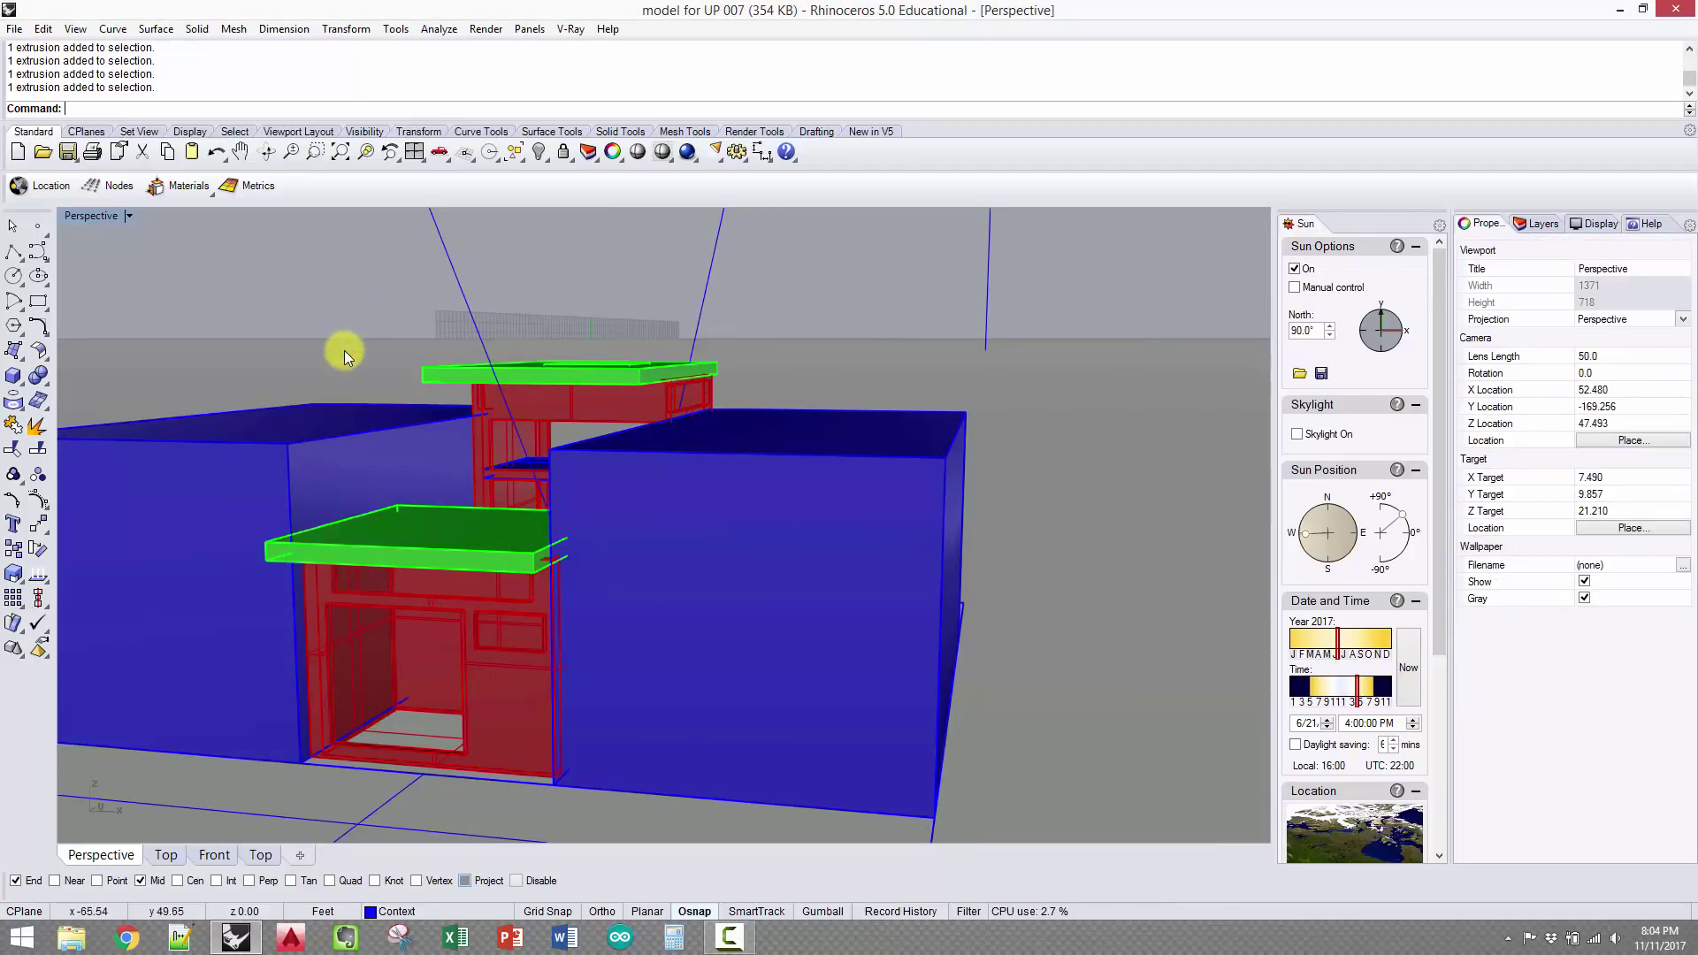
# Delete the existing clipping plane from the model
pyautogui.scroll(-5, 345, 350)
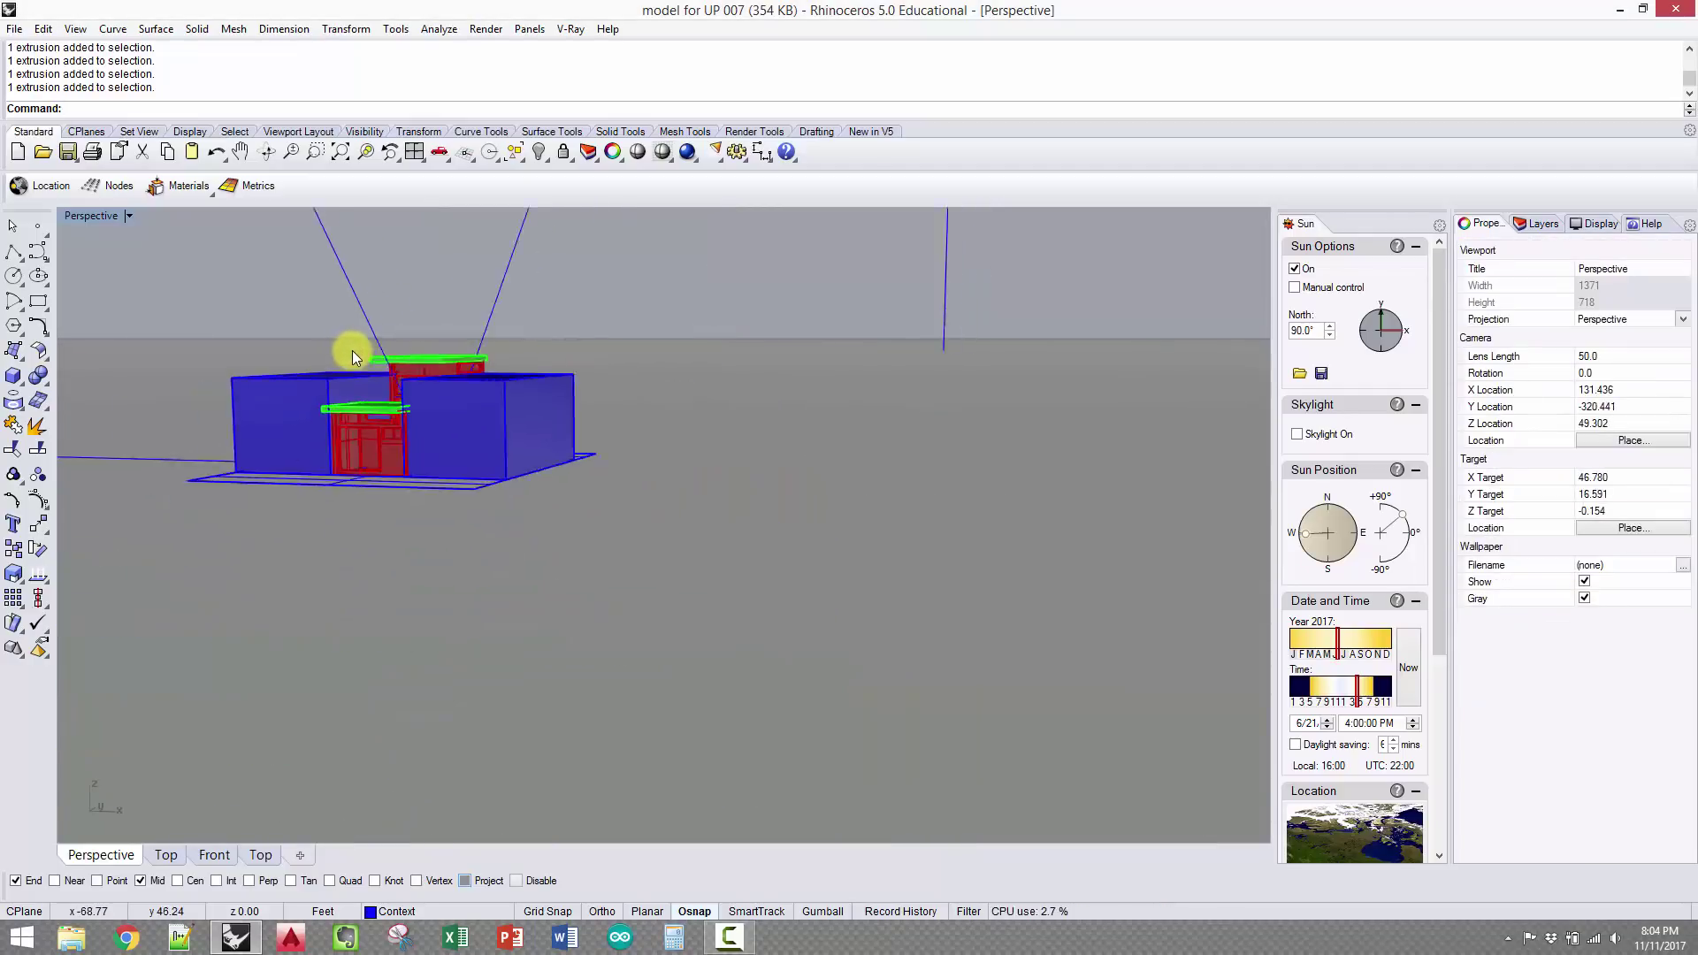
pyautogui.click(426, 297)
pyautogui.scroll(-3, 543, 269)
pyautogui.moveTo(581, 314); pyautogui.dragTo(543, 317, button='right')
pyautogui.click(612, 279)
pyautogui.click(533, 316)
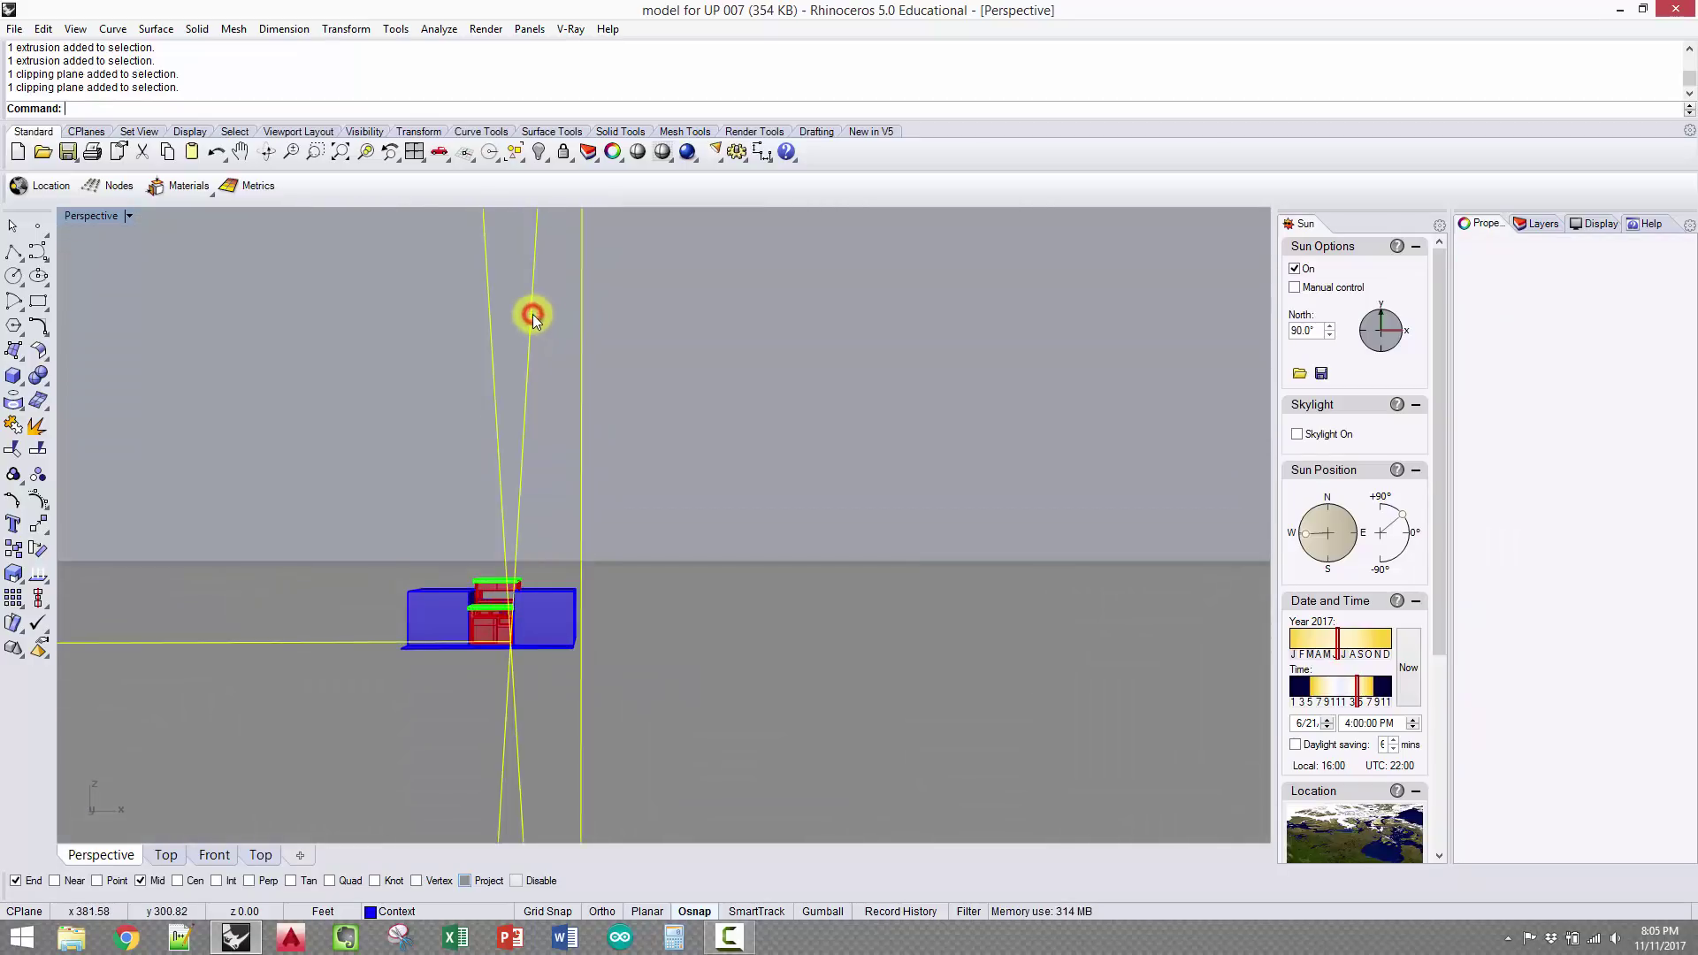
pyautogui.press('Delete')
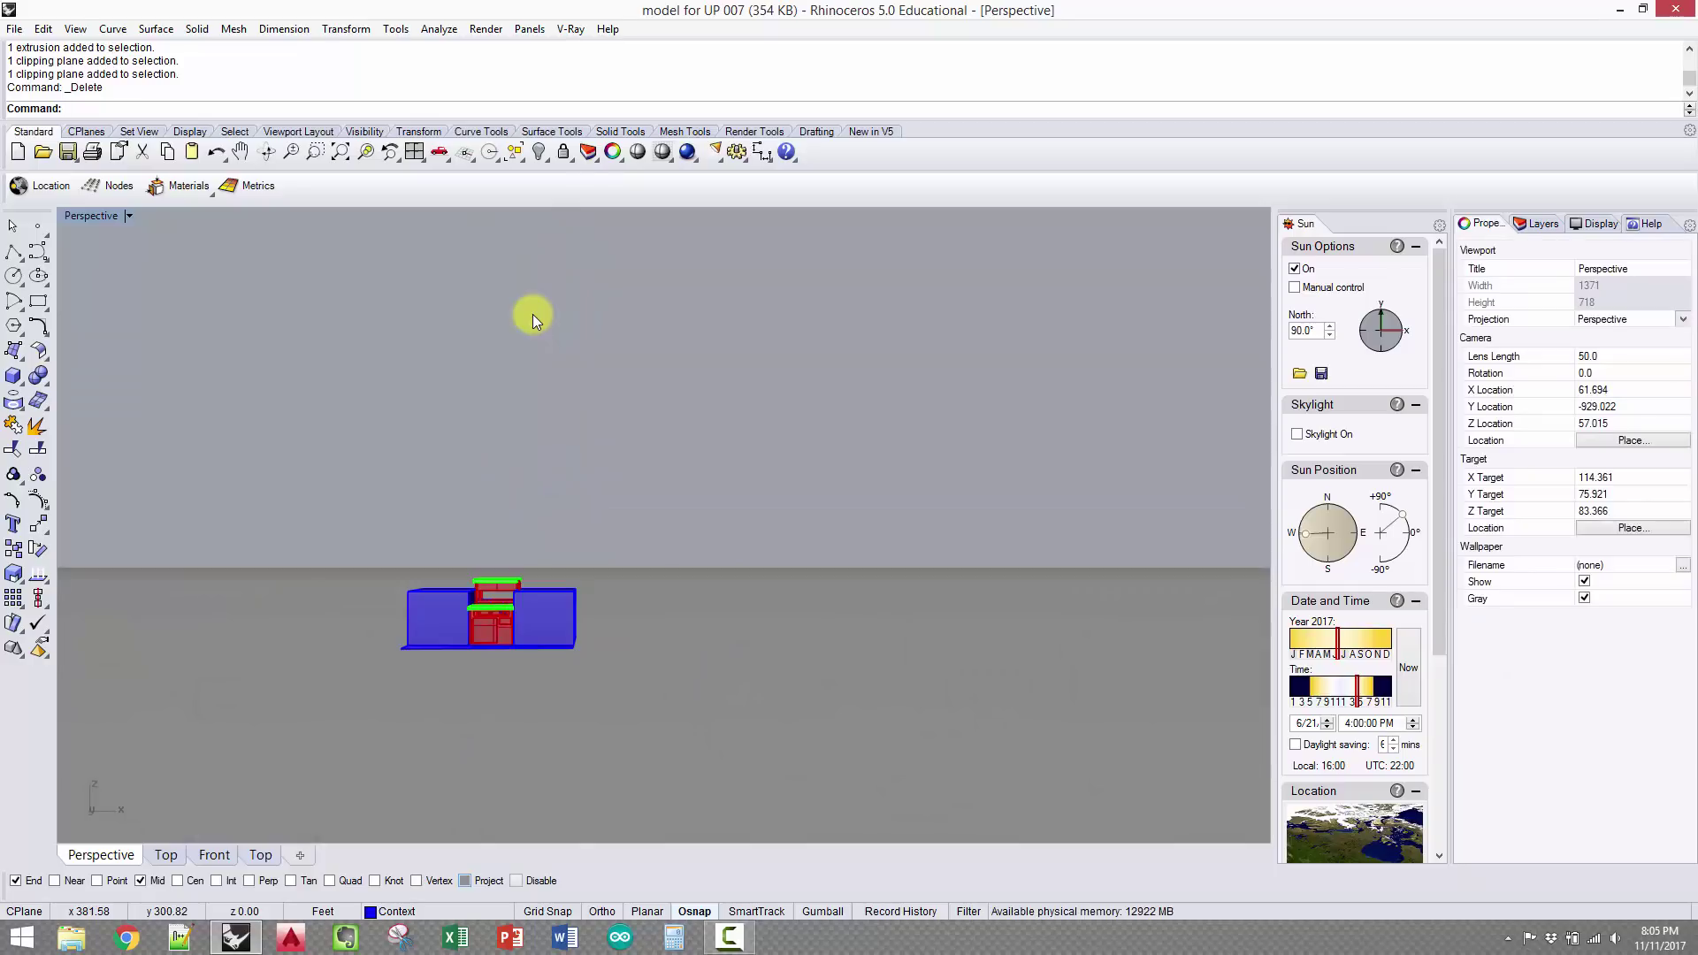
# Add a V-Ray clipping plane to the scene
pyautogui.click(570, 28)
pyautogui.moveTo(614, 88)
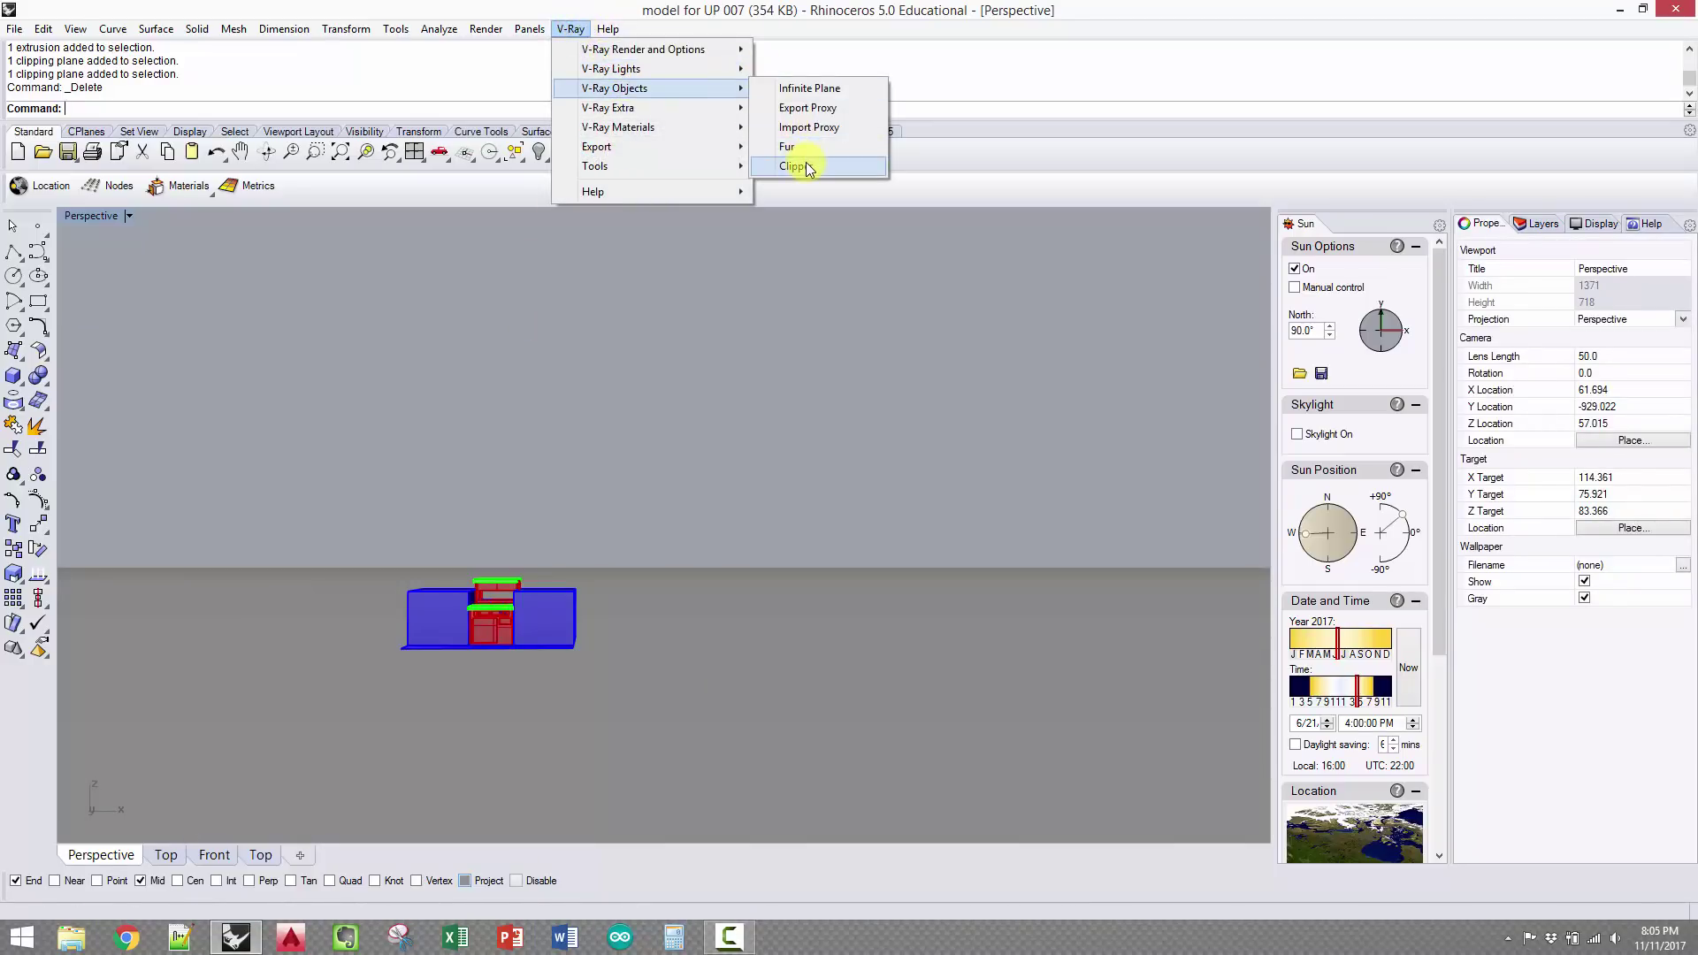
pyautogui.click(794, 166)
pyautogui.moveTo(692, 526); pyautogui.dragTo(698, 506, button='right')
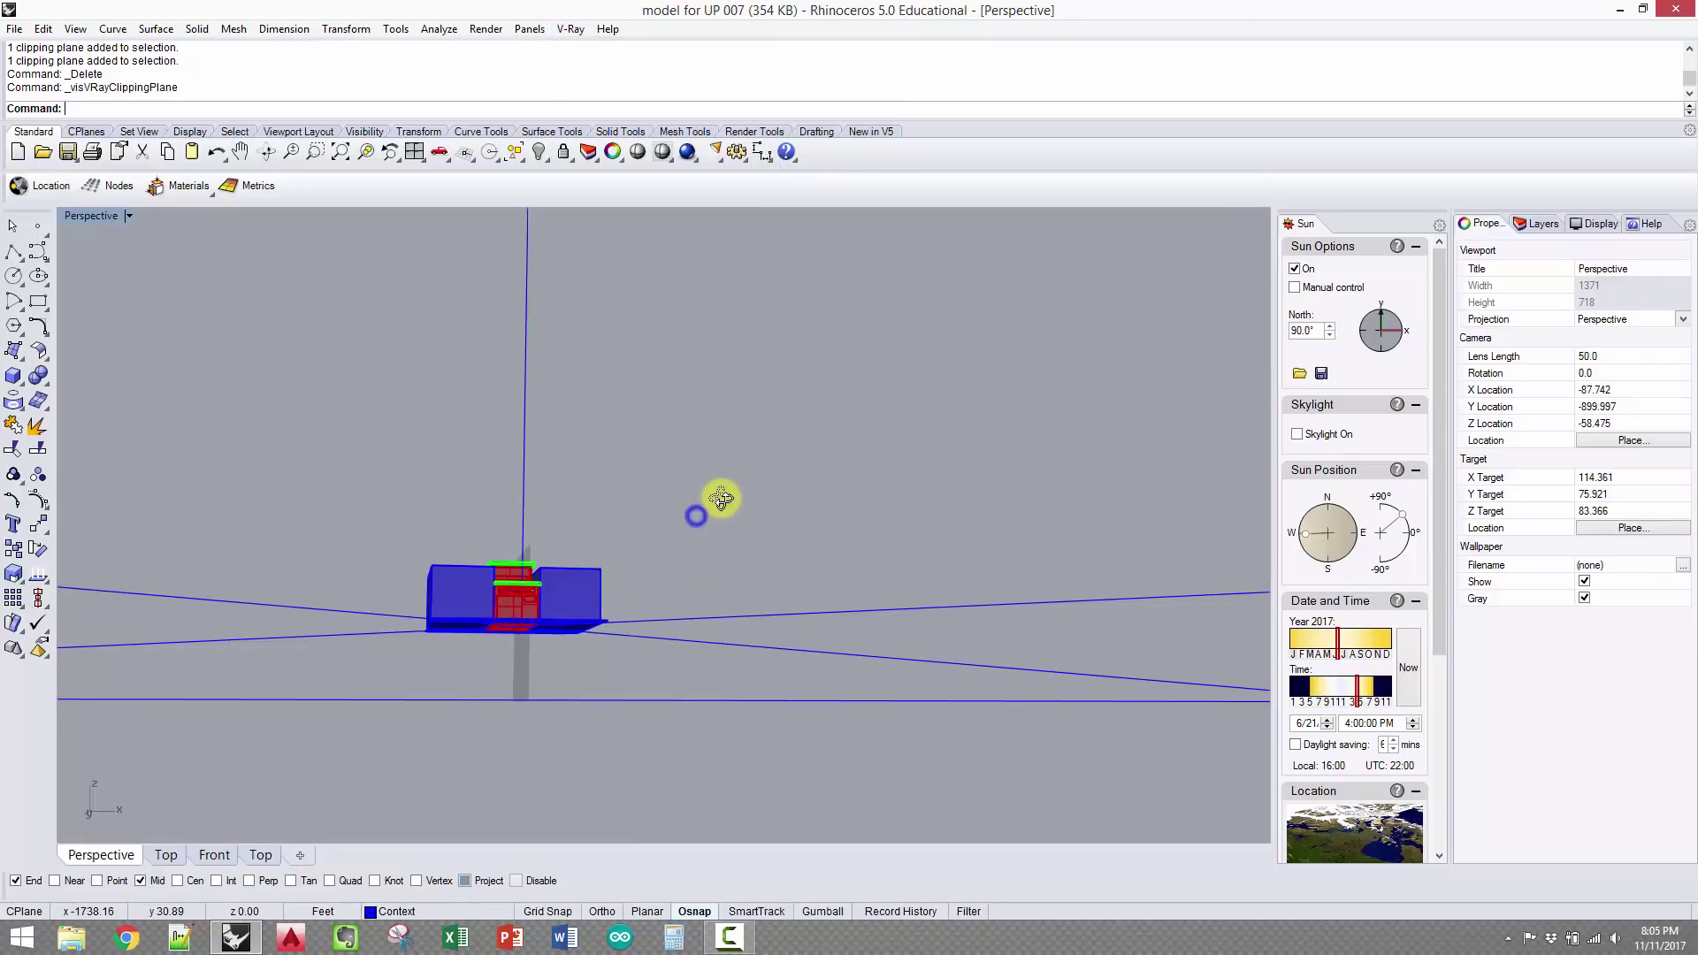
# Rotate the clipping plane 90 degrees counterclockwise about the origin 0,0 in the Front view
pyautogui.write('Fro')
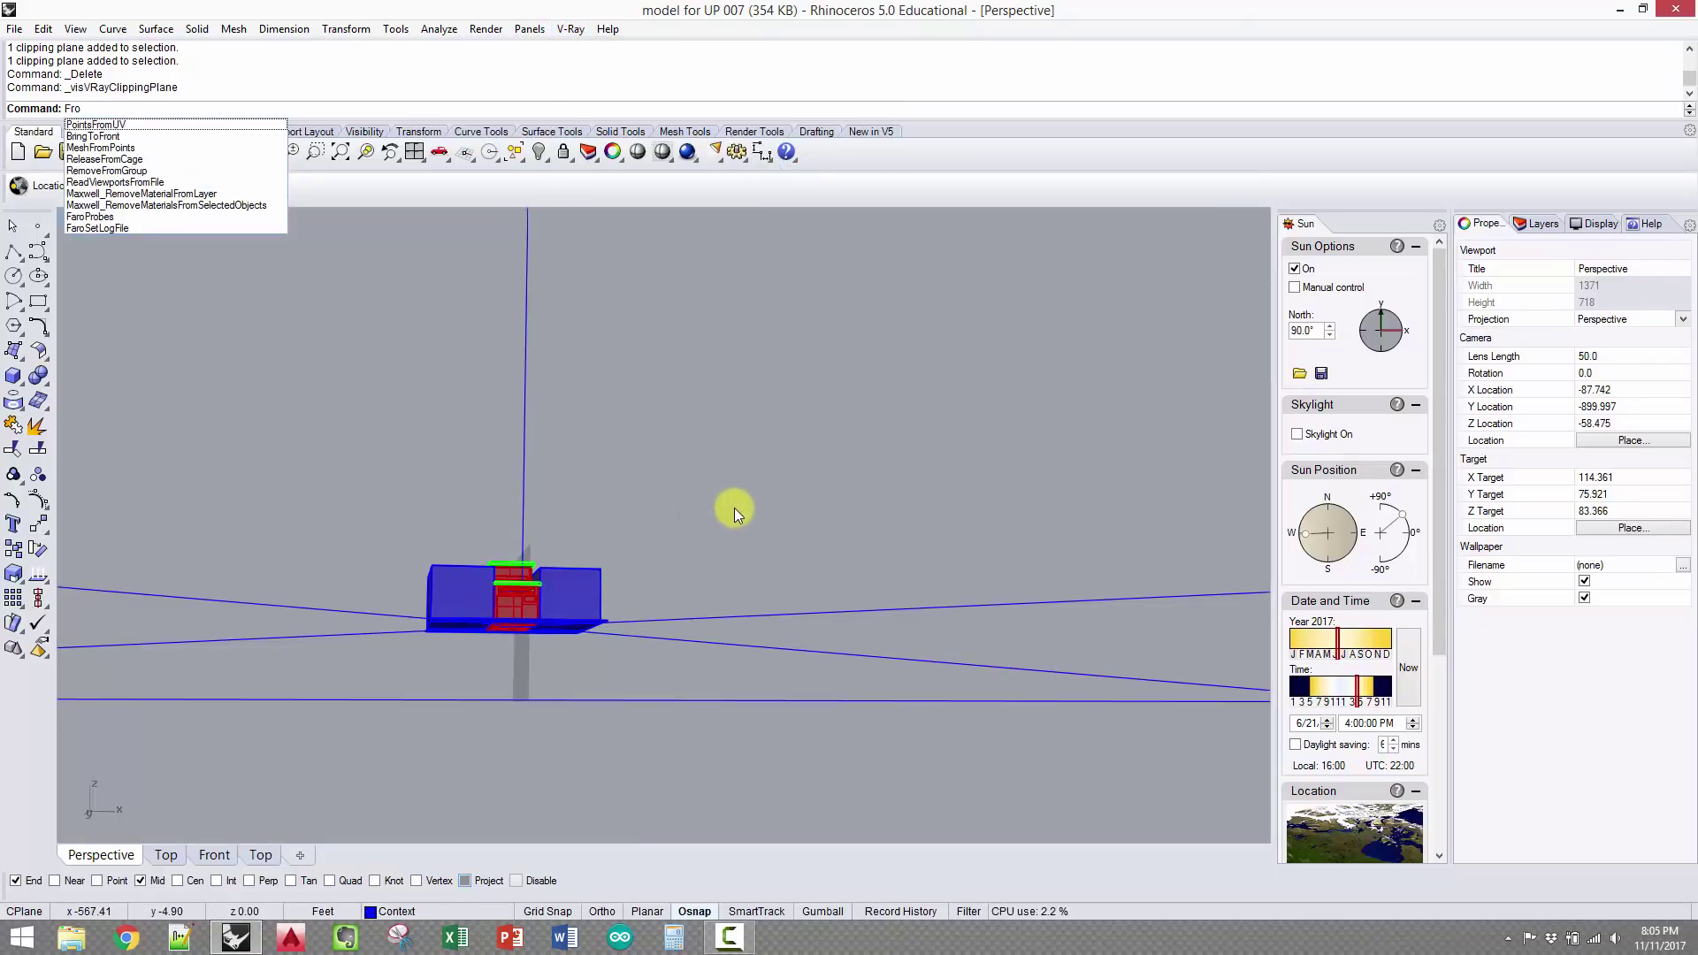
pyautogui.write('nt')
pyautogui.press('Return')
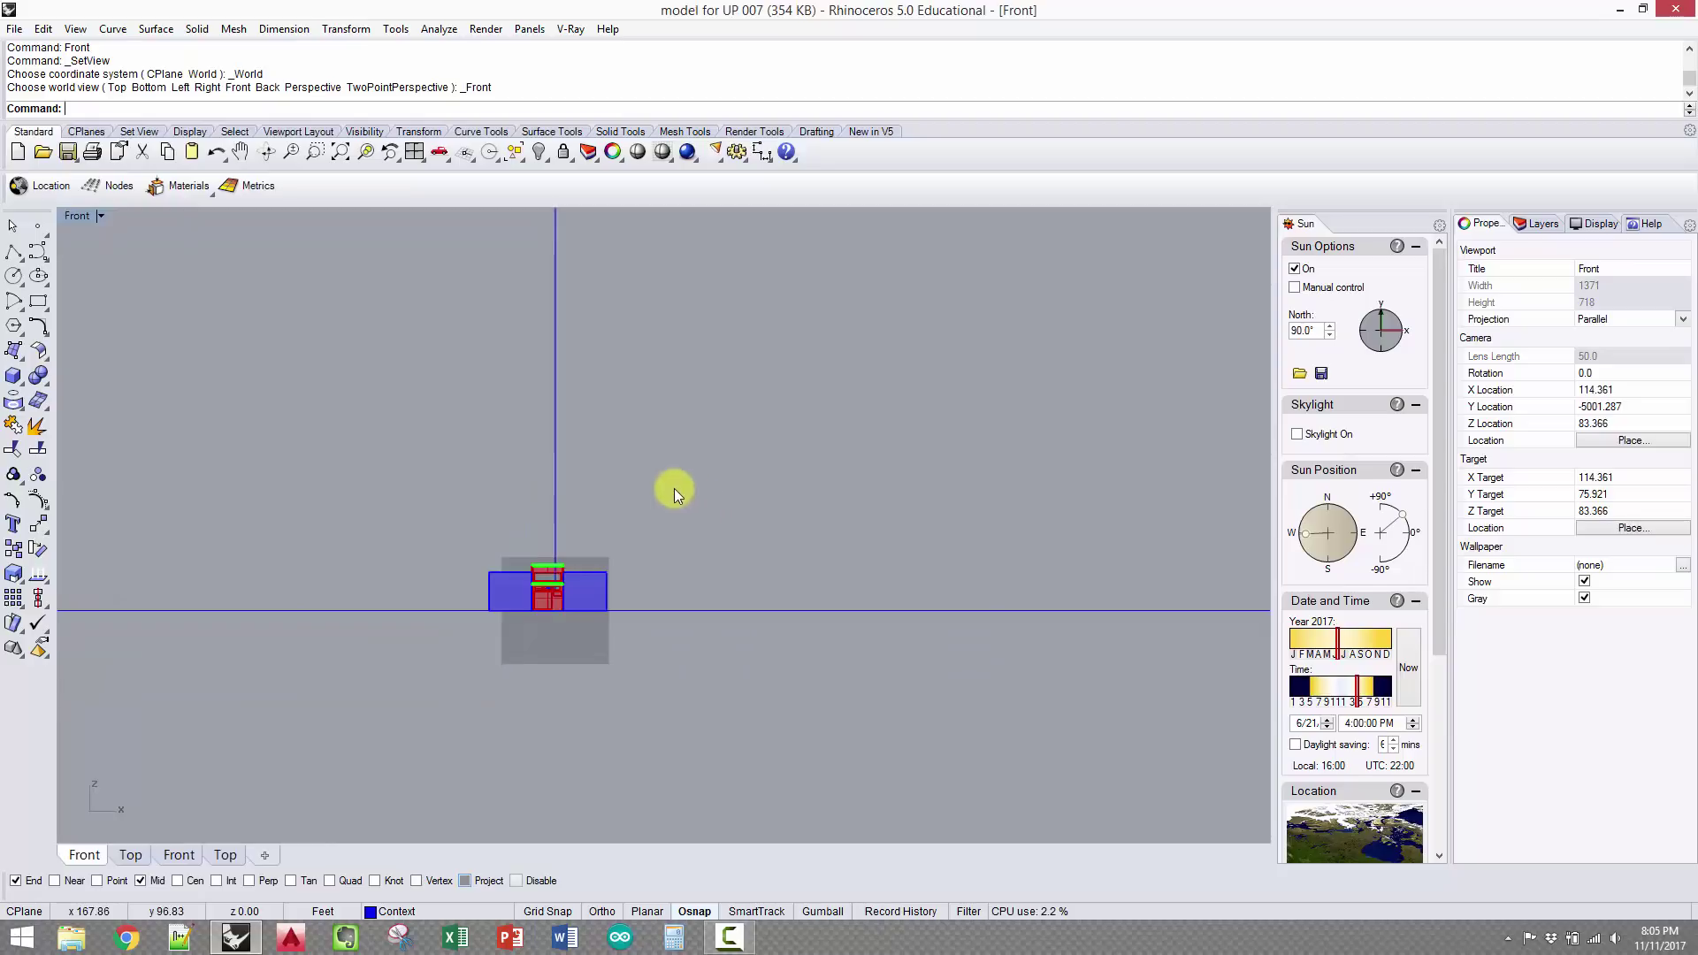
pyautogui.click(553, 475)
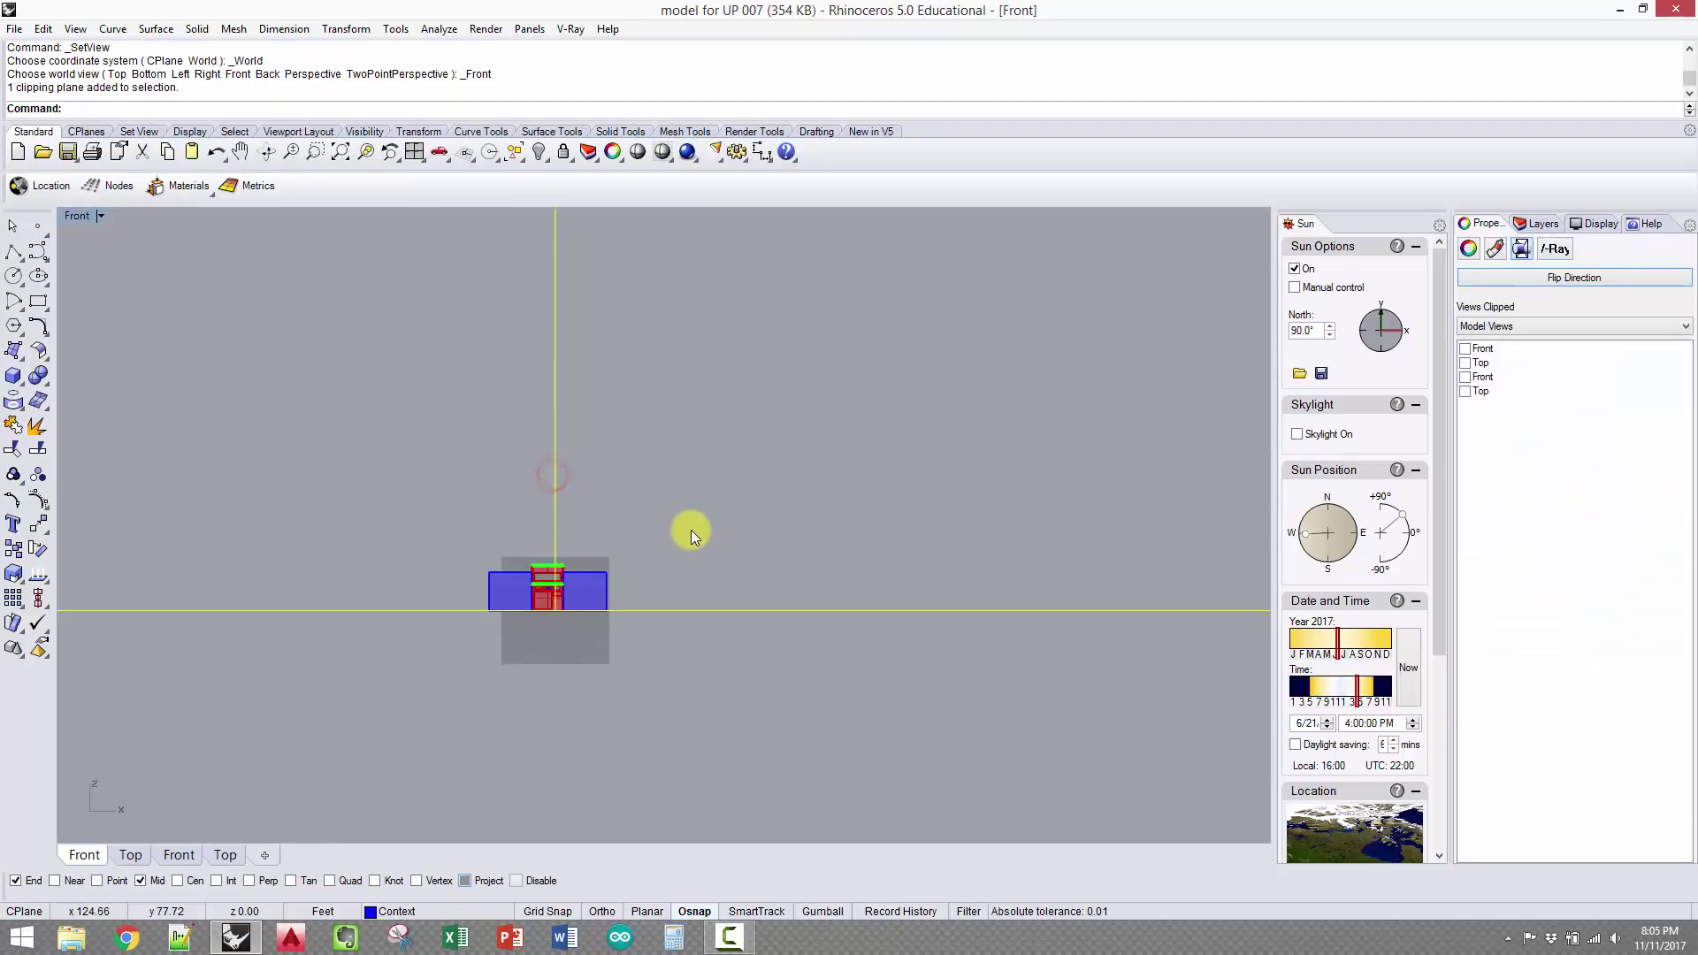
pyautogui.scroll(-3, 692, 529)
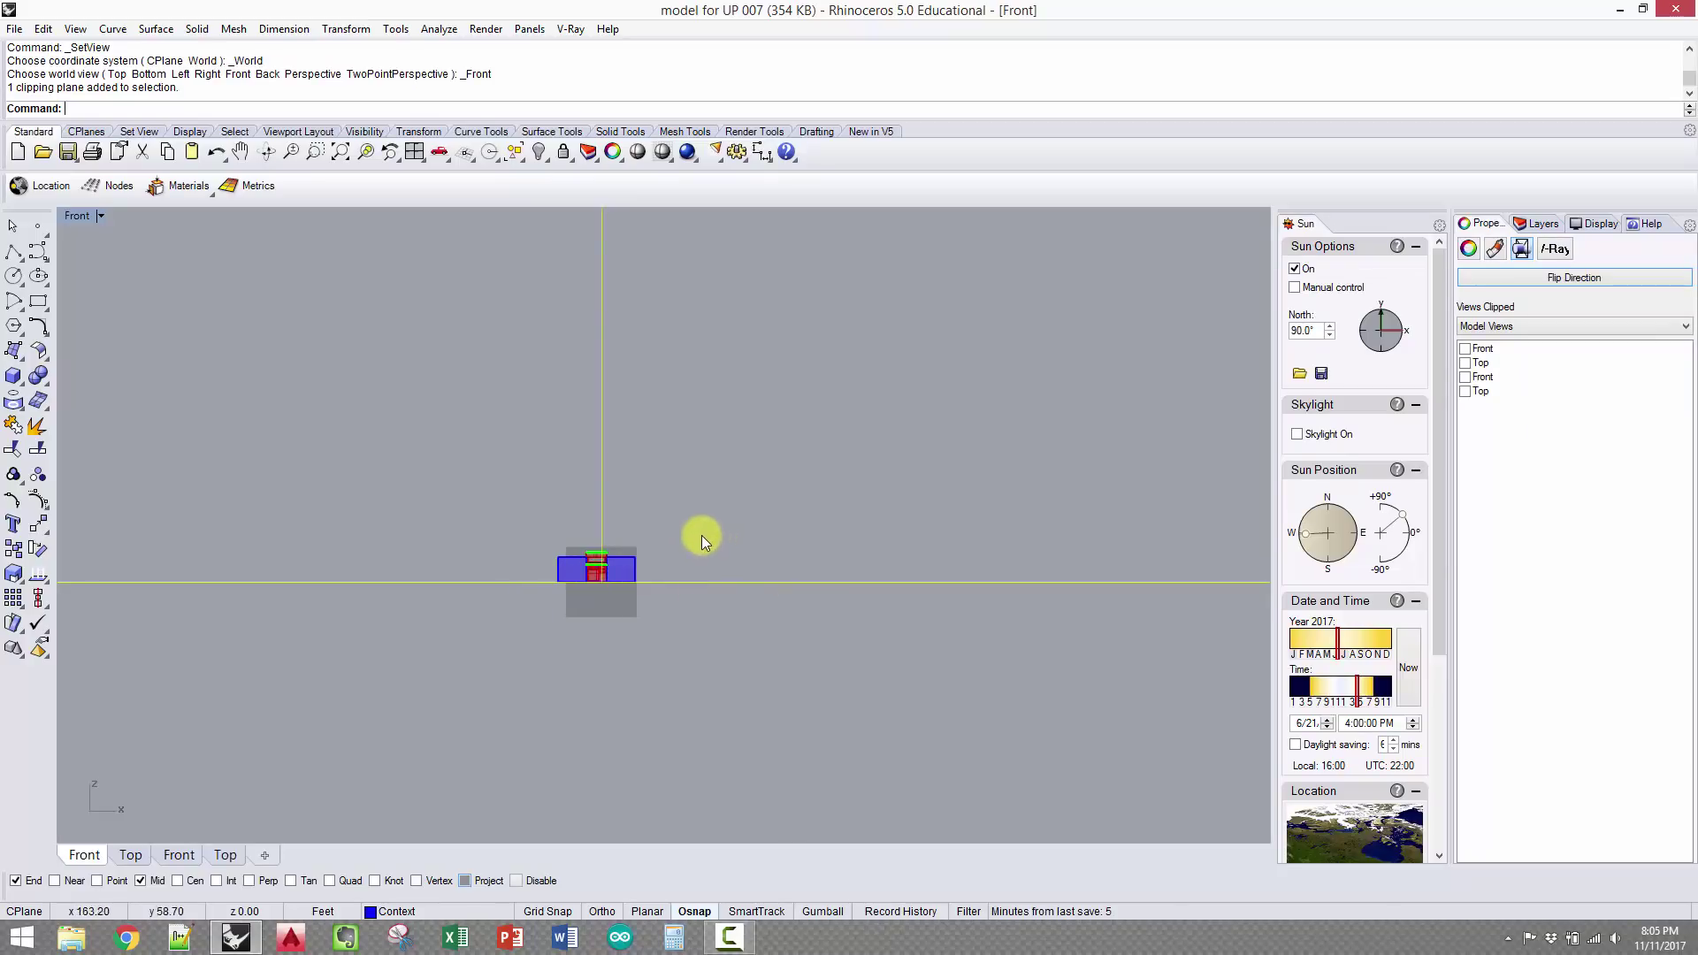
pyautogui.scroll(3, 695, 534)
pyautogui.write('rotate')
pyautogui.press('Return')
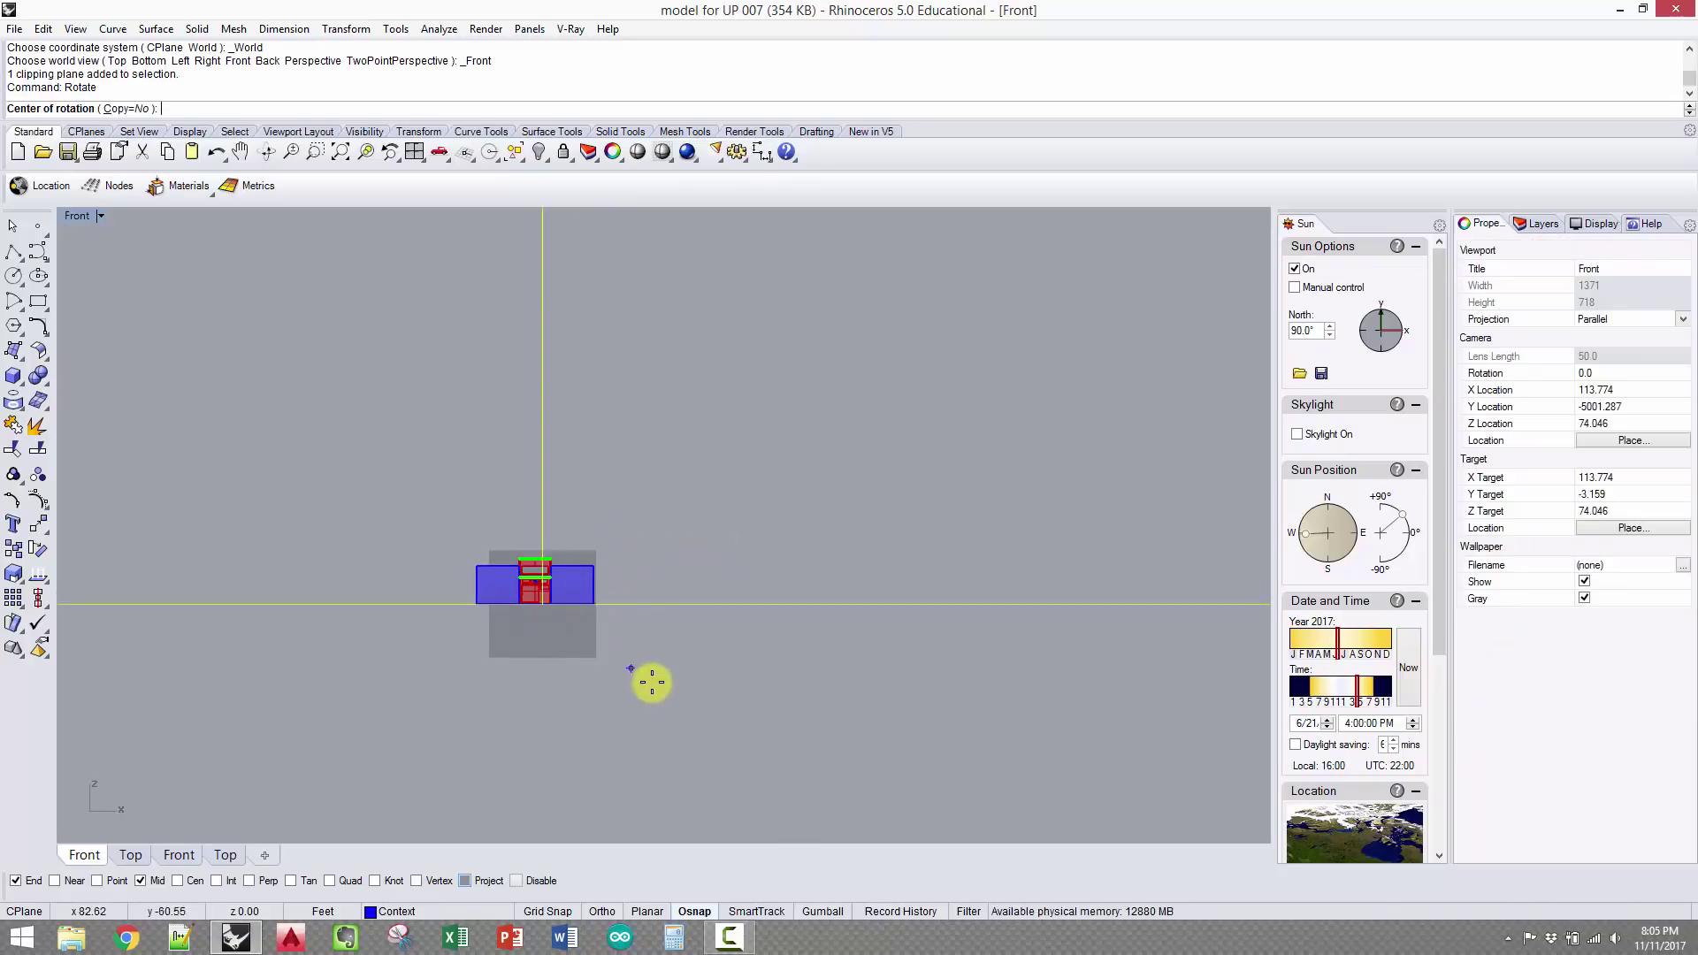
pyautogui.write('0,0')
pyautogui.press('Return')
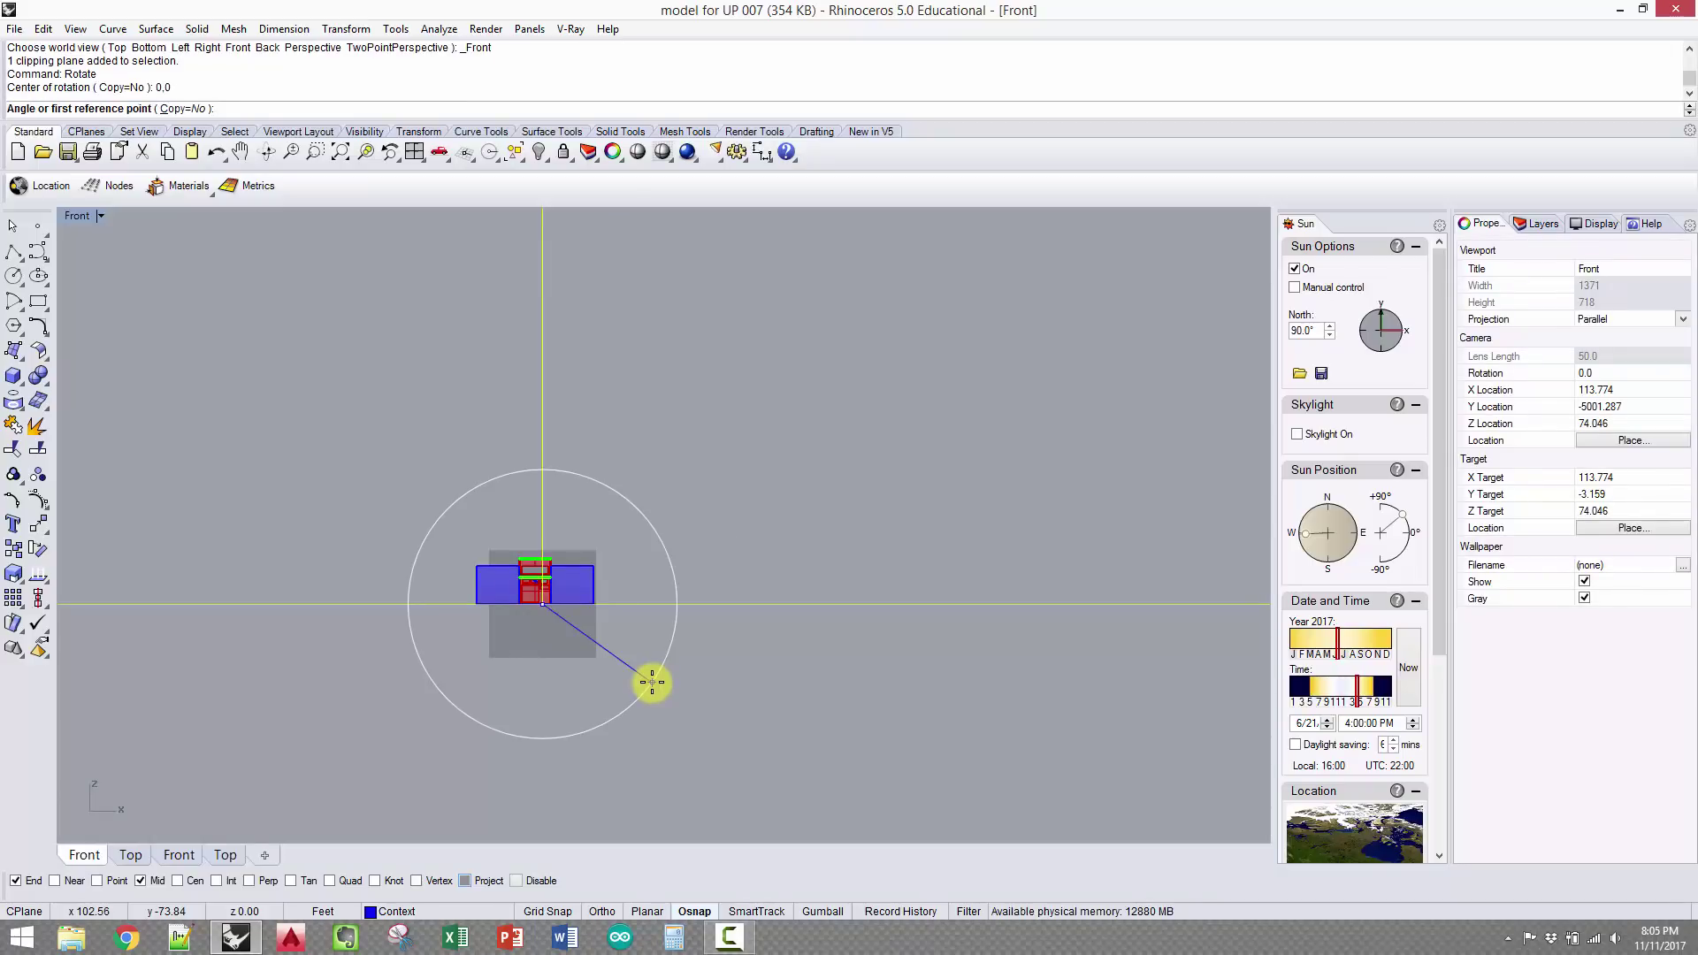
pyautogui.click(597, 413)
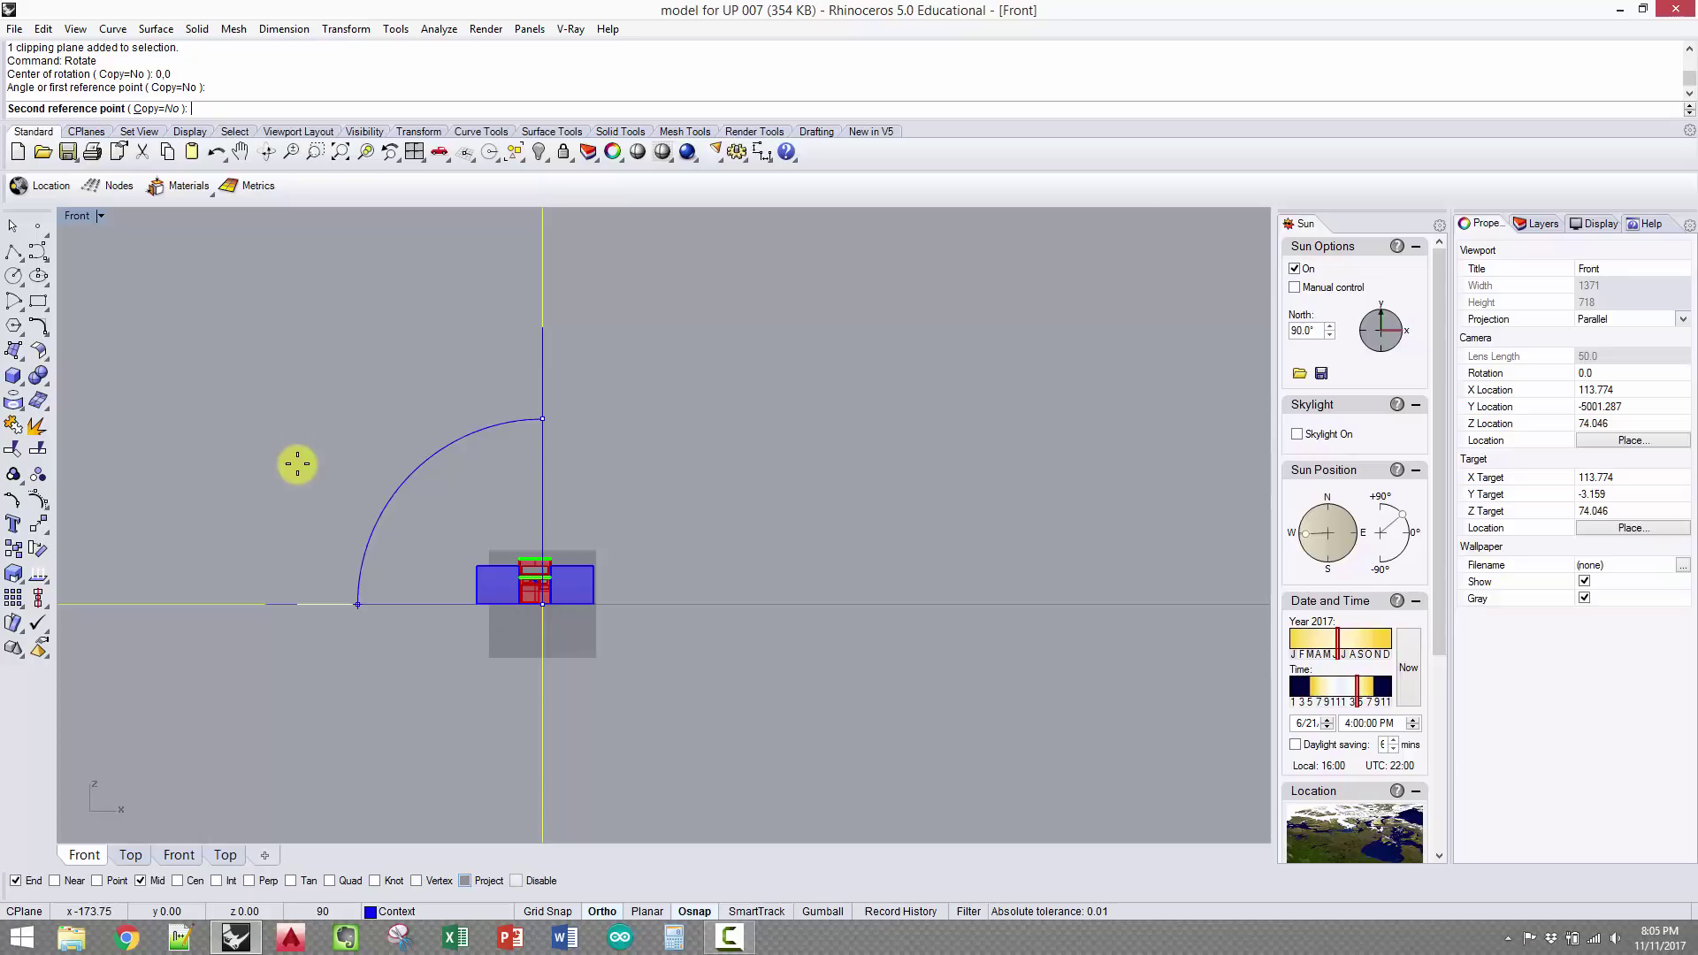
pyautogui.click(335, 563)
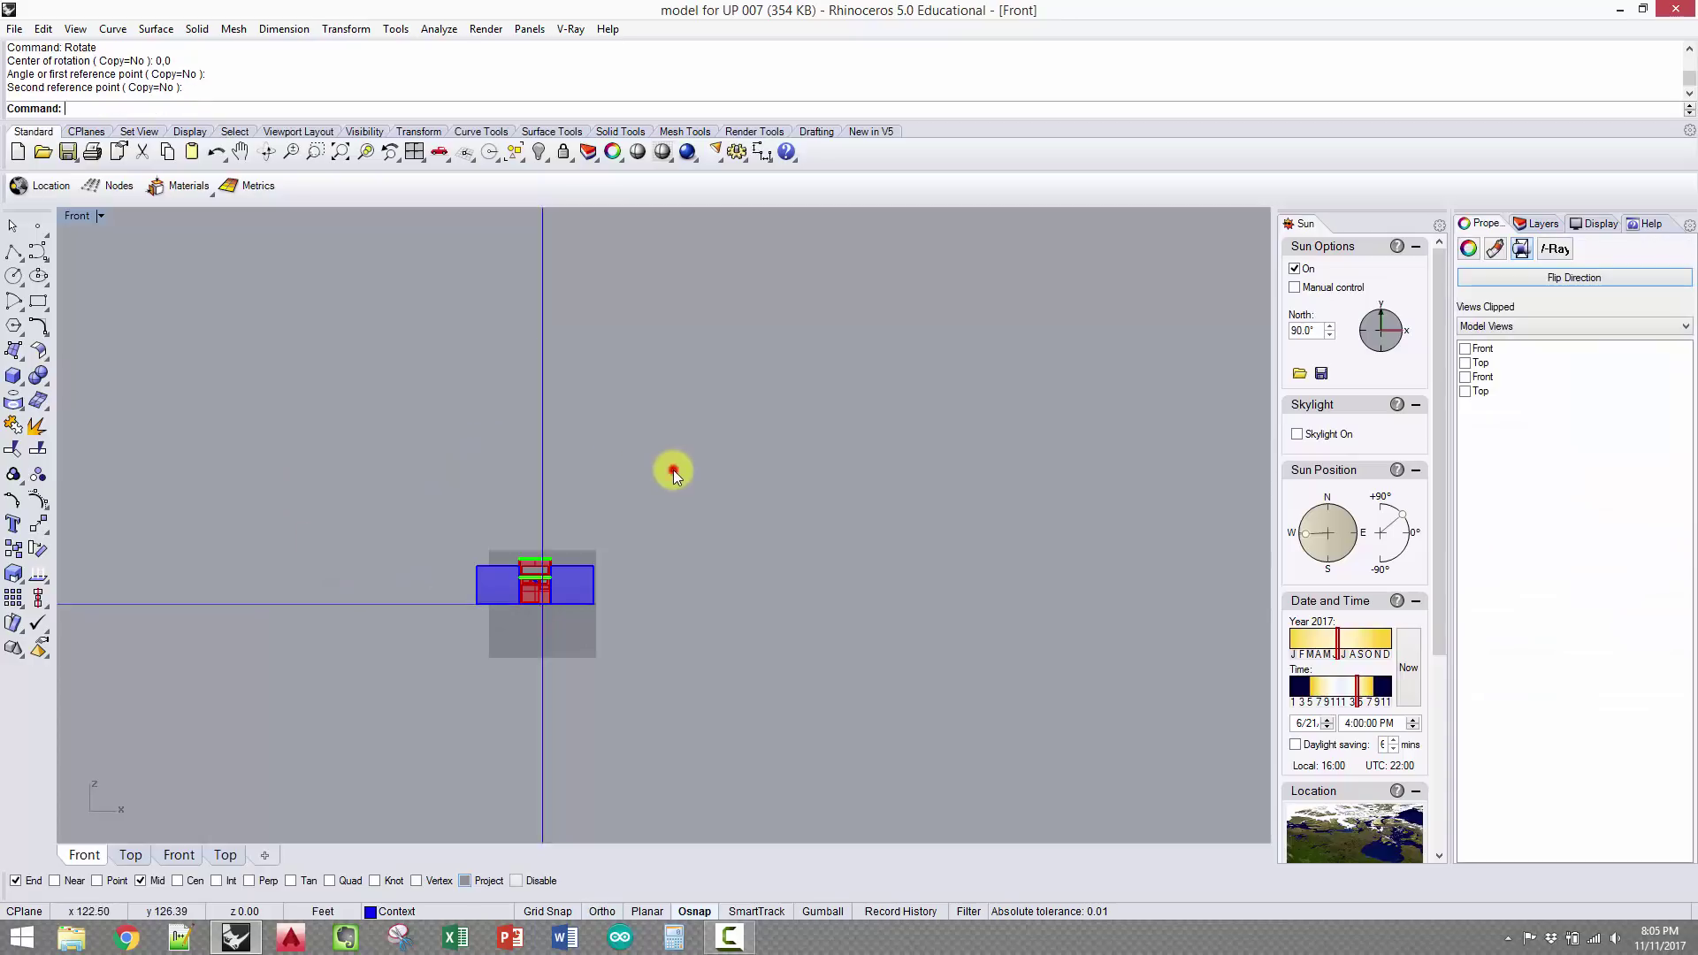
pyautogui.press('Escape')
# Select the clipping plane and, in the Top view, shift it slightly in negative X toward the building's centre line
pyautogui.scroll(2, 575, 491)
pyautogui.click(522, 529)
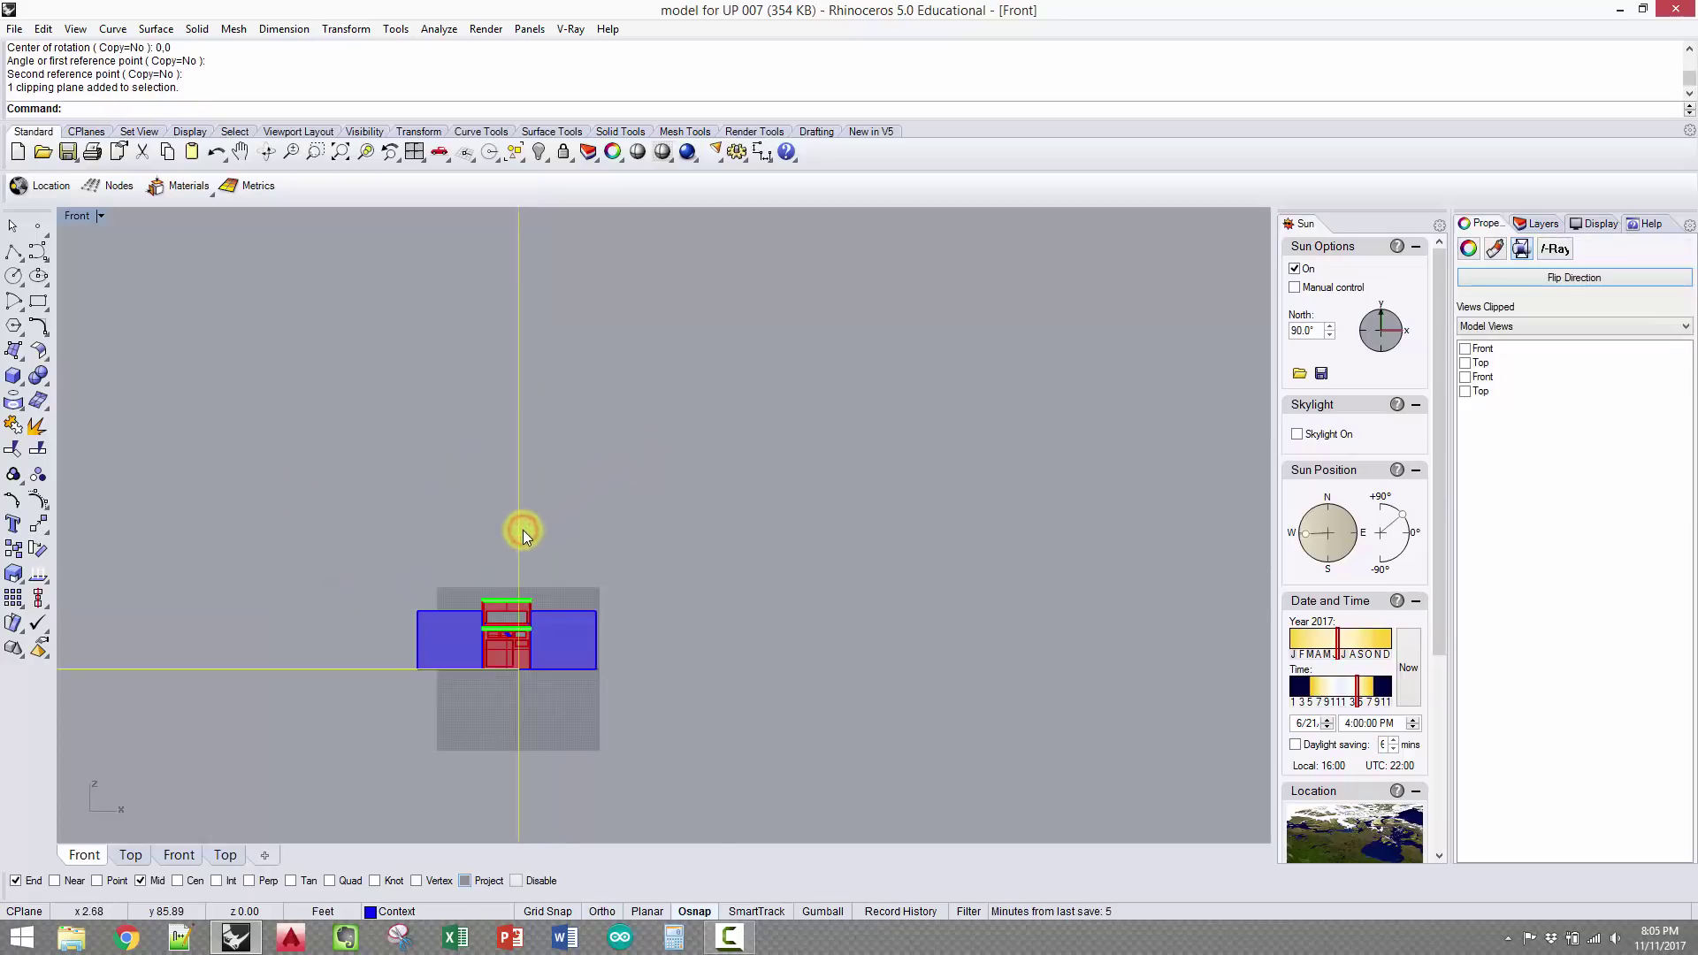
pyautogui.write('Top')
pyautogui.press('Return')
pyautogui.scroll(2, 524, 398)
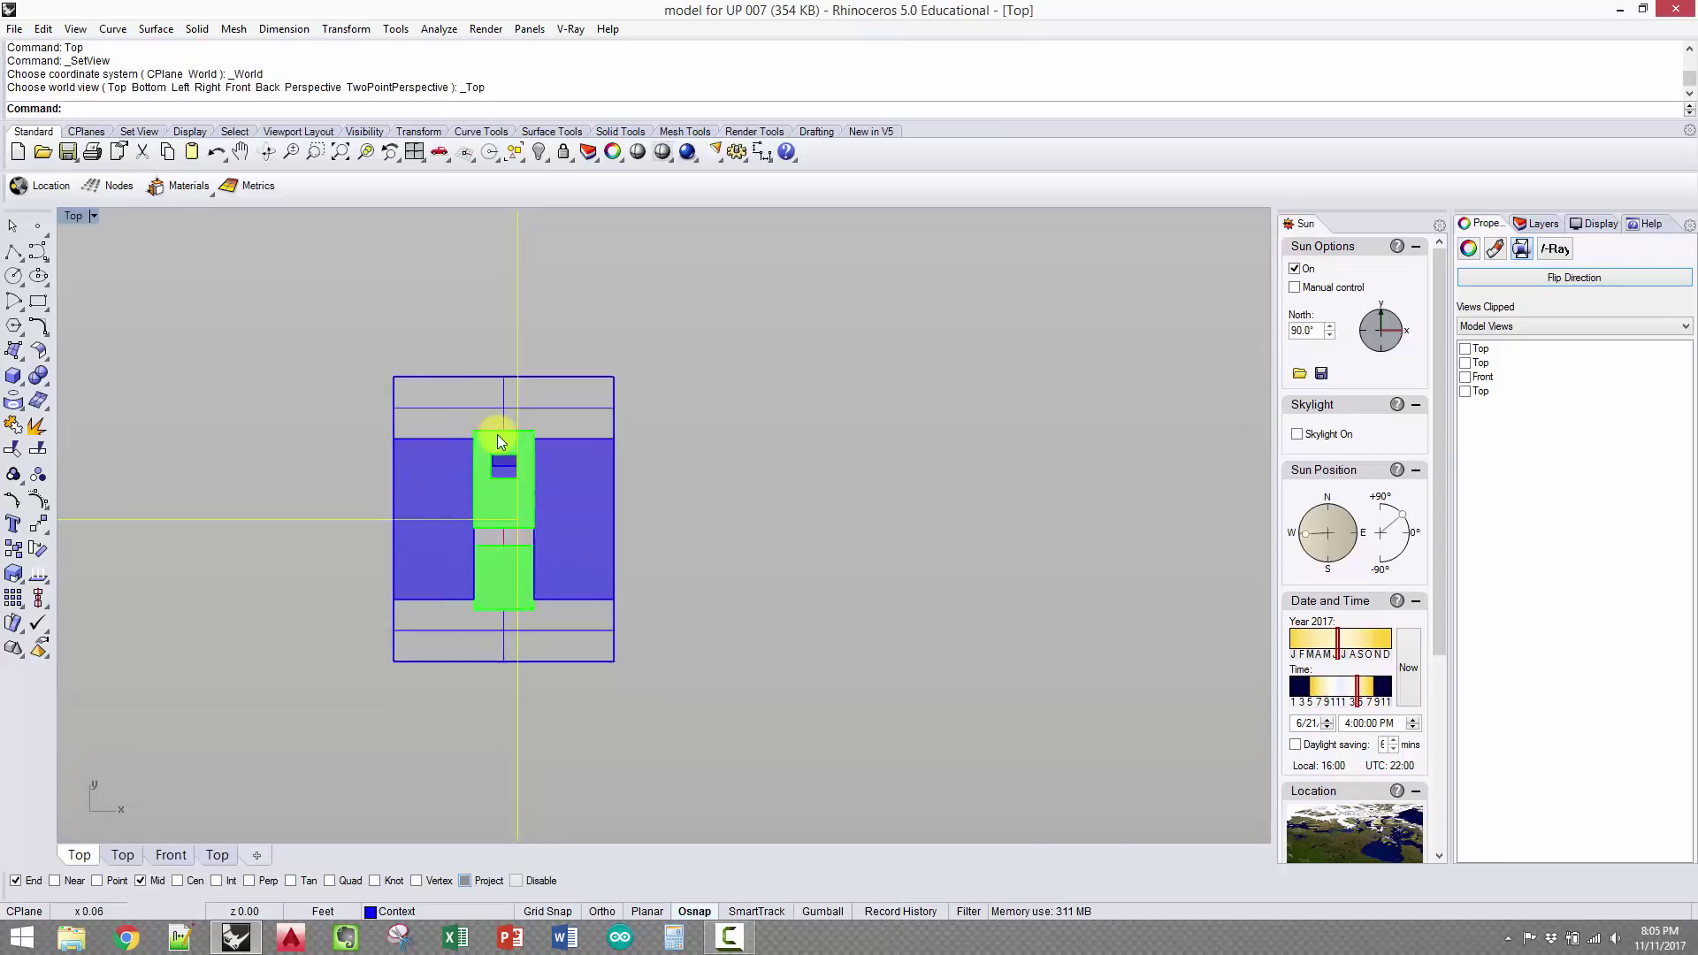
pyautogui.moveTo(521, 330)
pyautogui.mouseDown()
pyautogui.moveTo(492, 322)
pyautogui.moveTo(510, 323)
pyautogui.mouseUp()
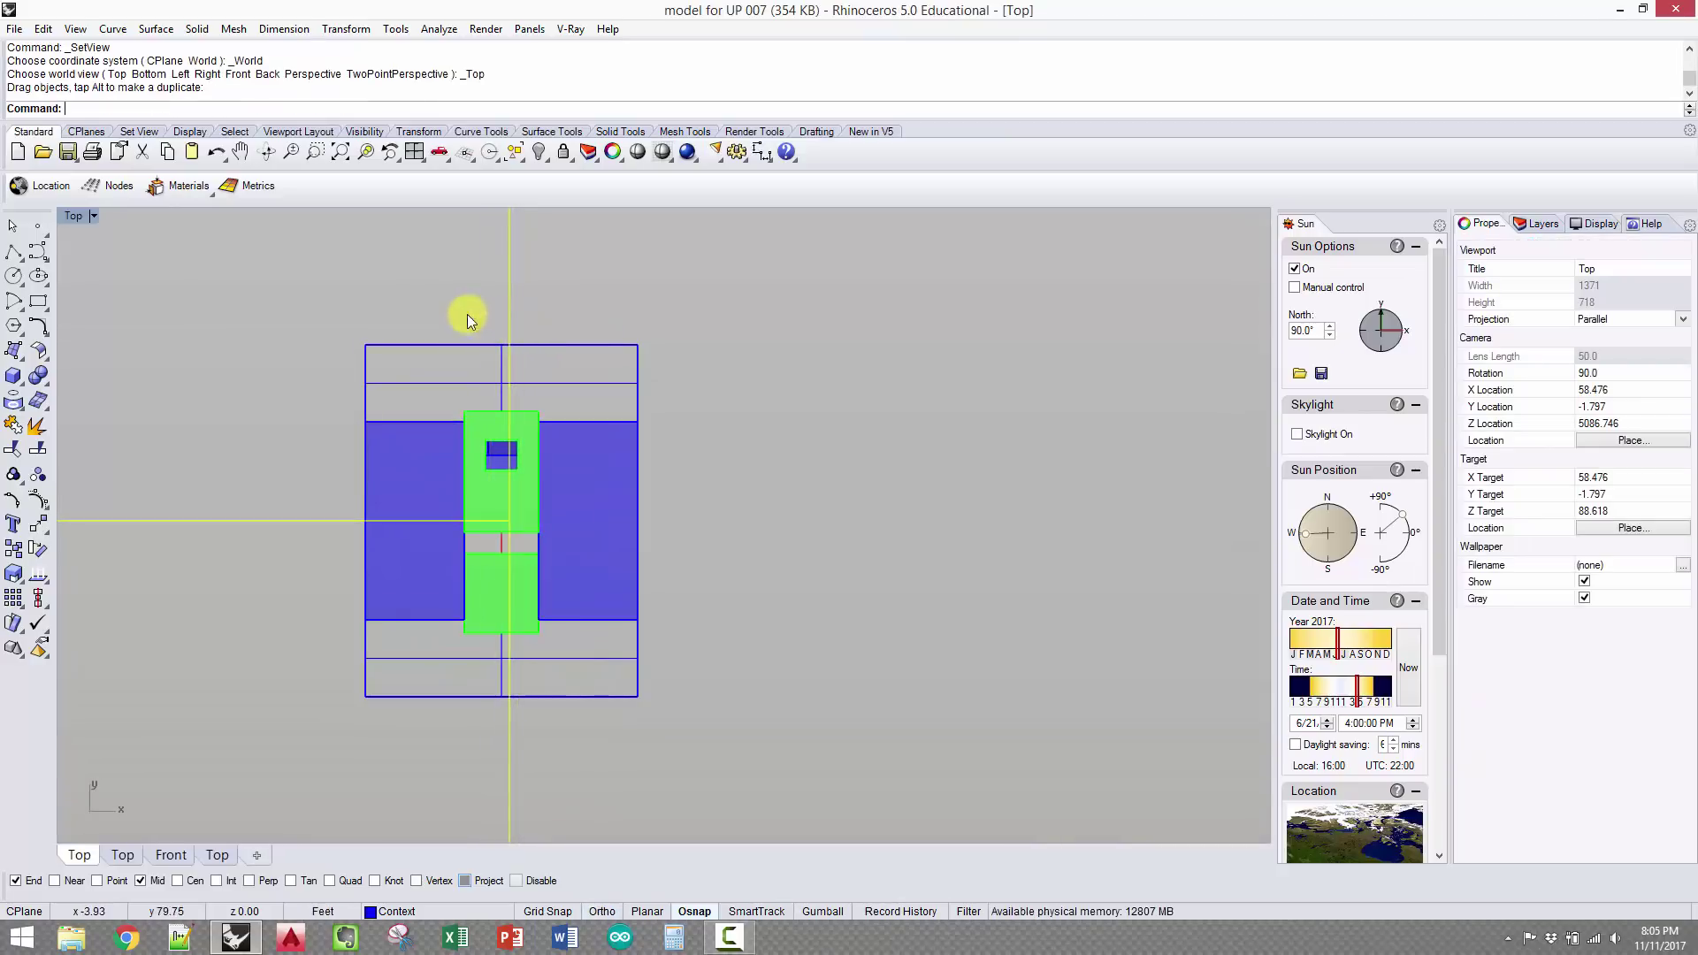
# Display the Top view in Wireframe and move the clipping plane in positive X to just inside the building's side wall
pyautogui.click(94, 217)
pyautogui.click(124, 263)
pyautogui.scroll(4, 487, 437)
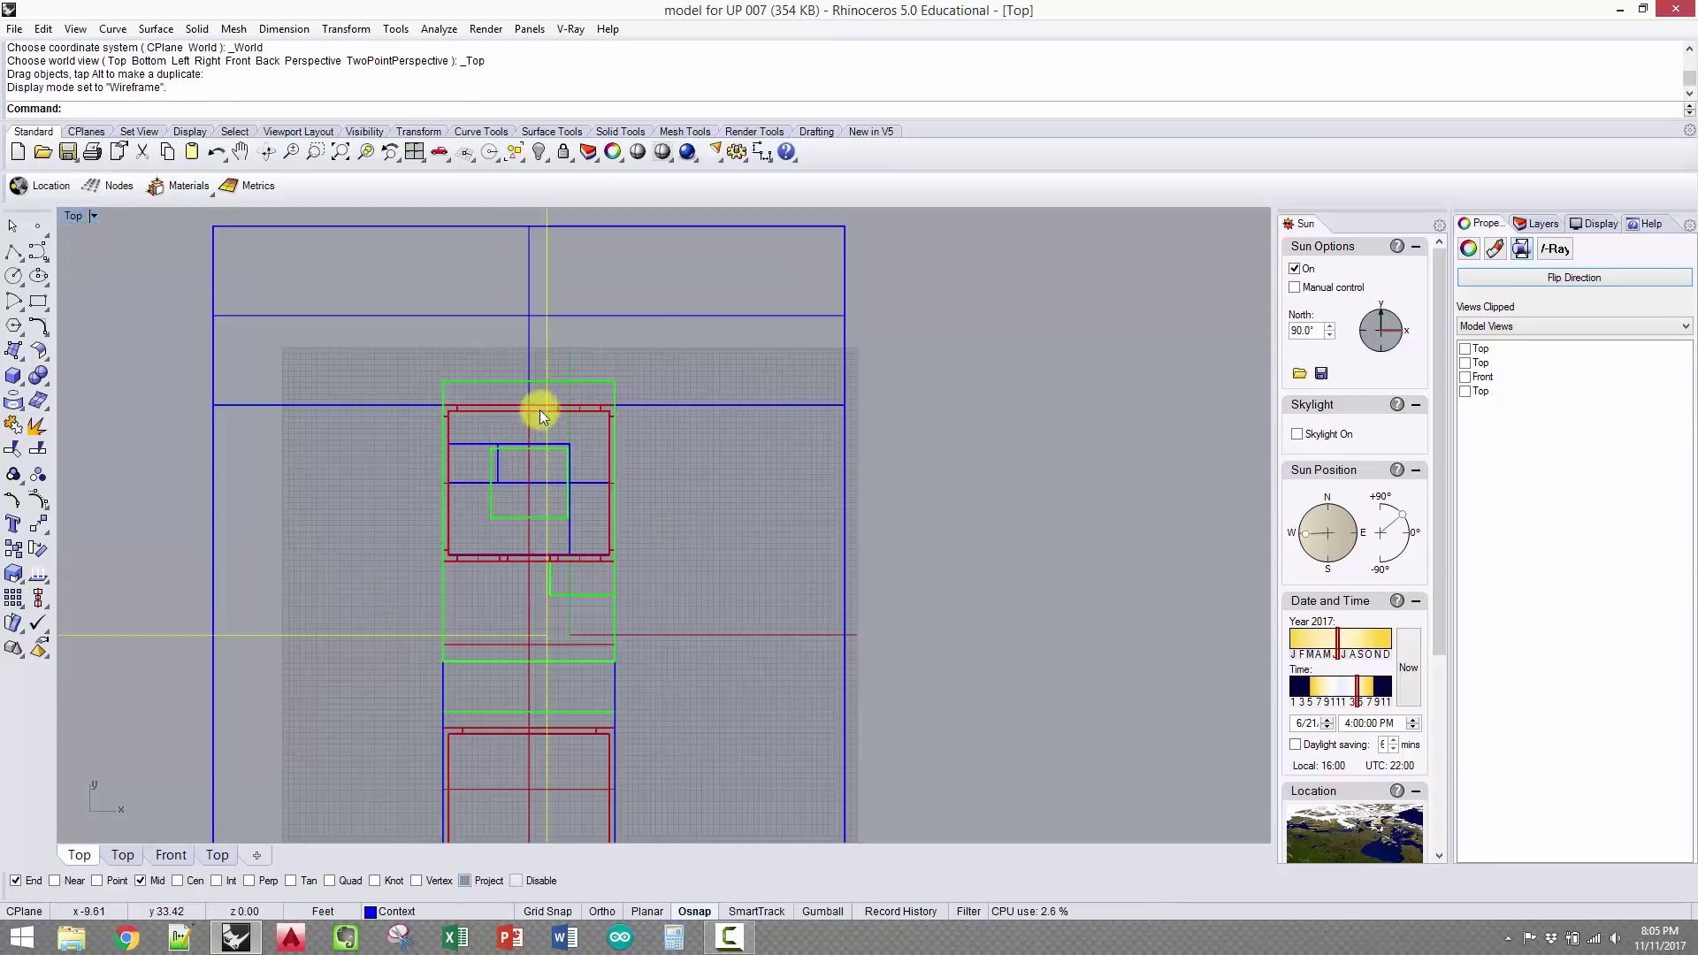
pyautogui.moveTo(550, 325); pyautogui.dragTo(592, 336)
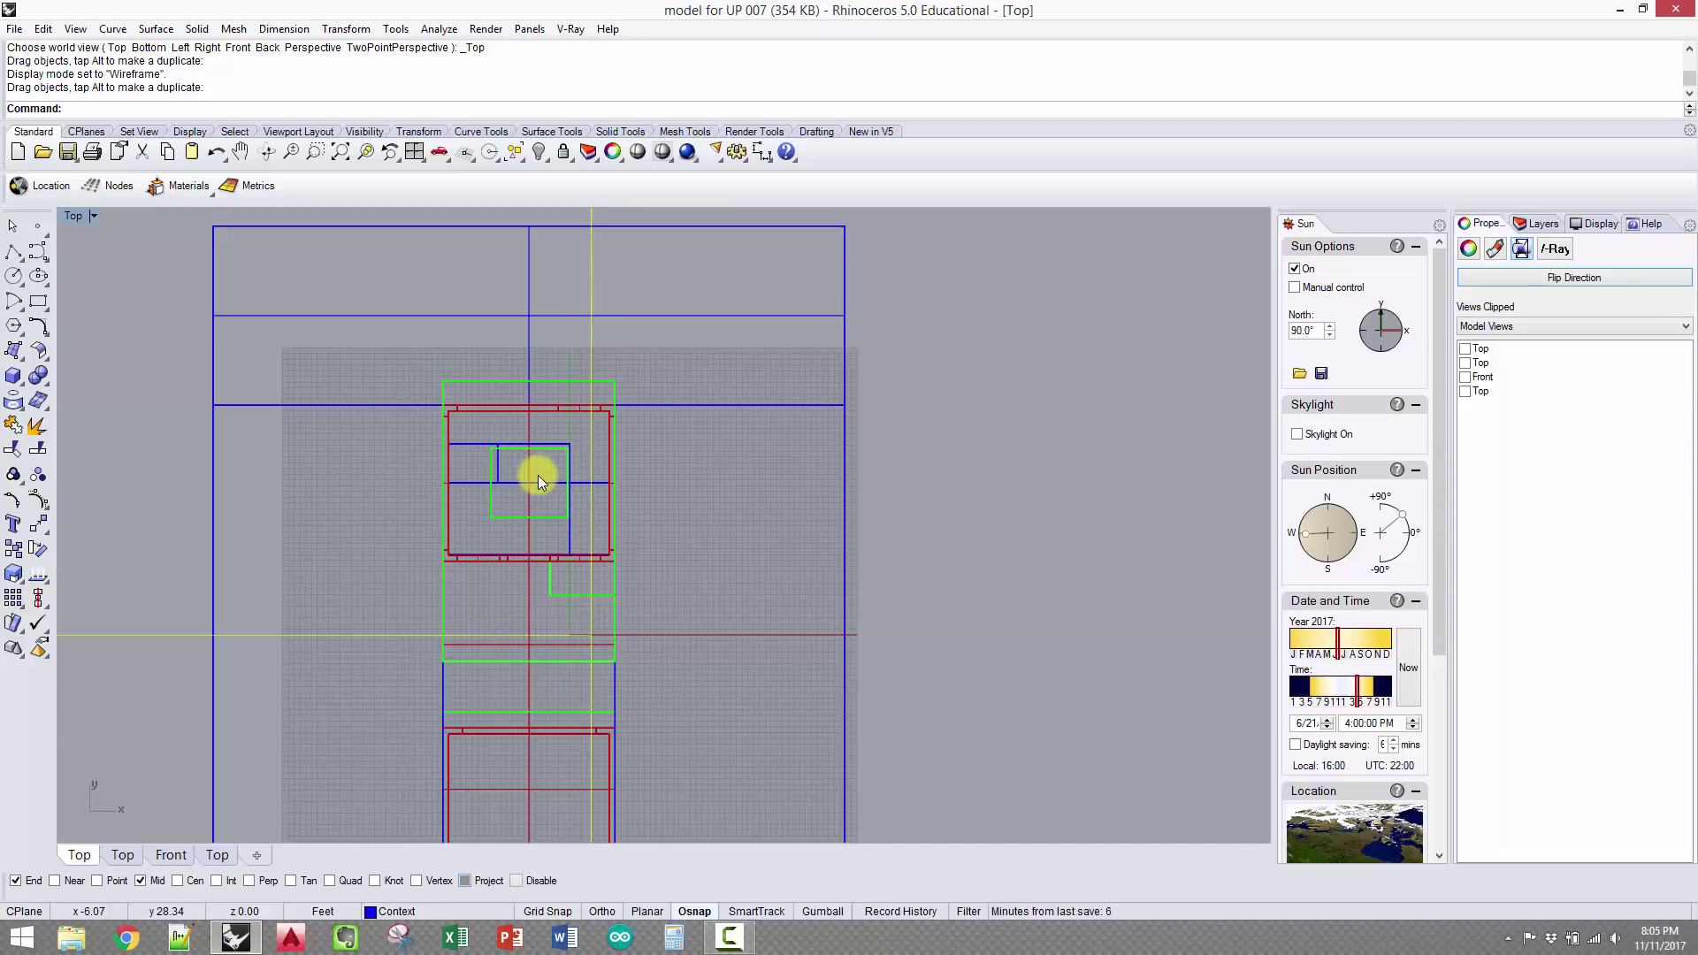
pyautogui.scroll(-1, 537, 475)
pyautogui.scroll(-2, 566, 522)
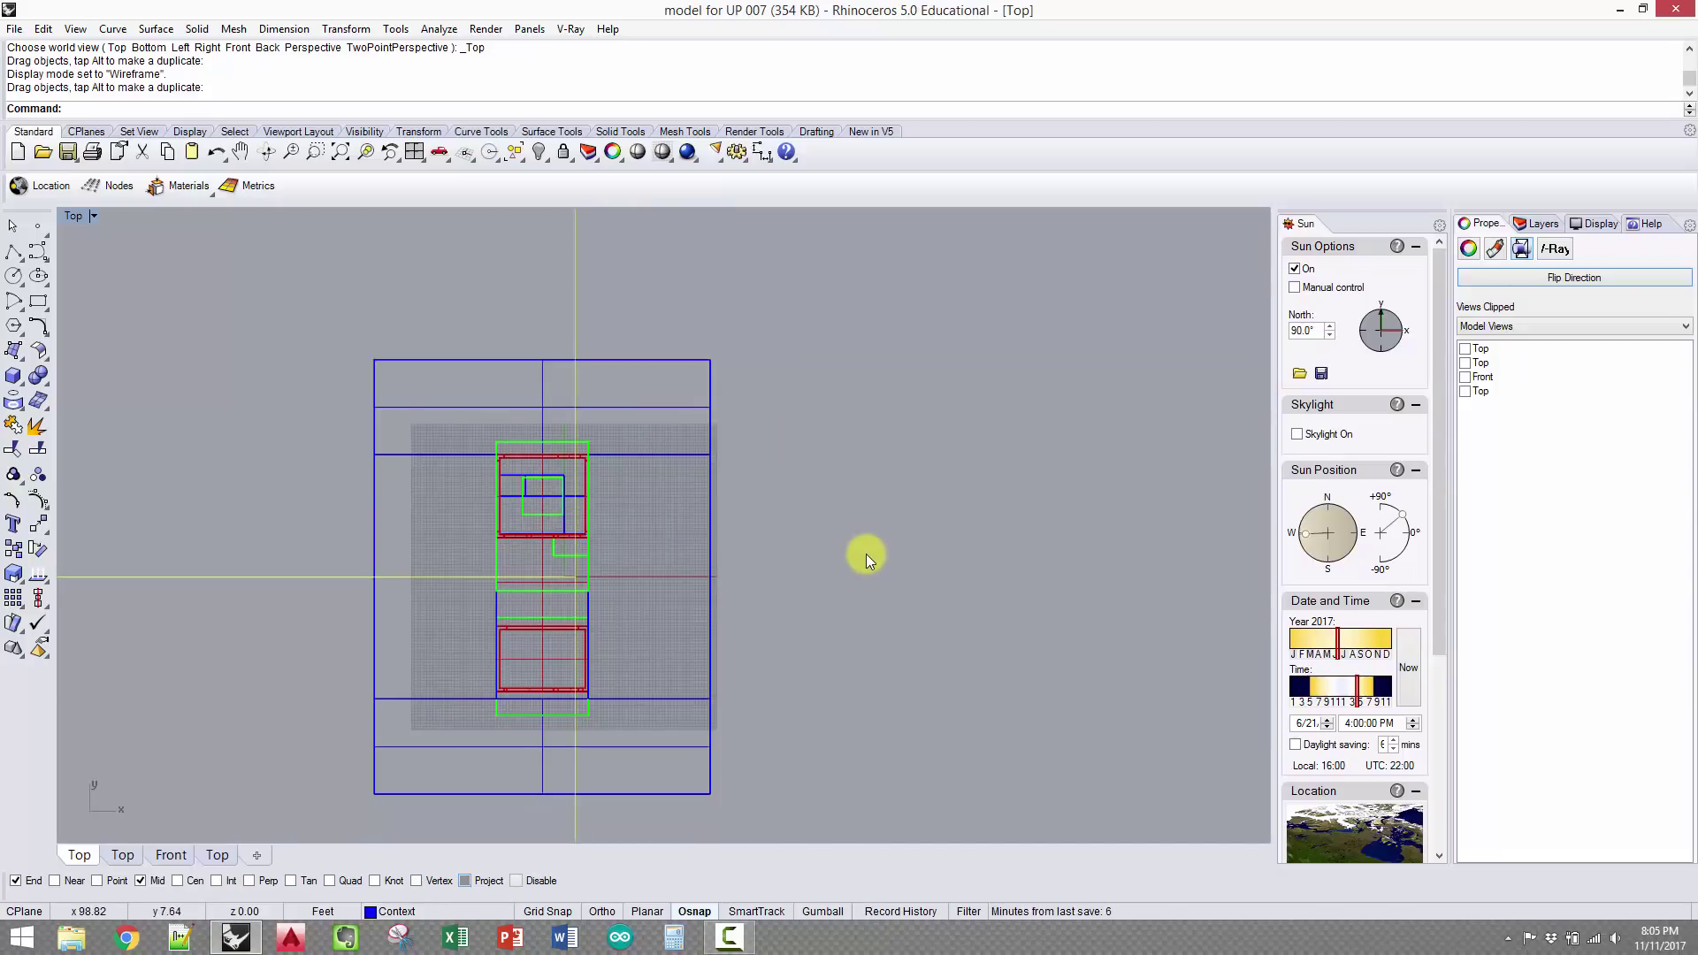
# Switch the viewport to the Right view and frame the building elevation closely
pyautogui.moveTo(885, 562)
pyautogui.mouseDown(button='right')
pyautogui.moveTo(858, 525)
pyautogui.moveTo(872, 517)
pyautogui.mouseUp(button='right')
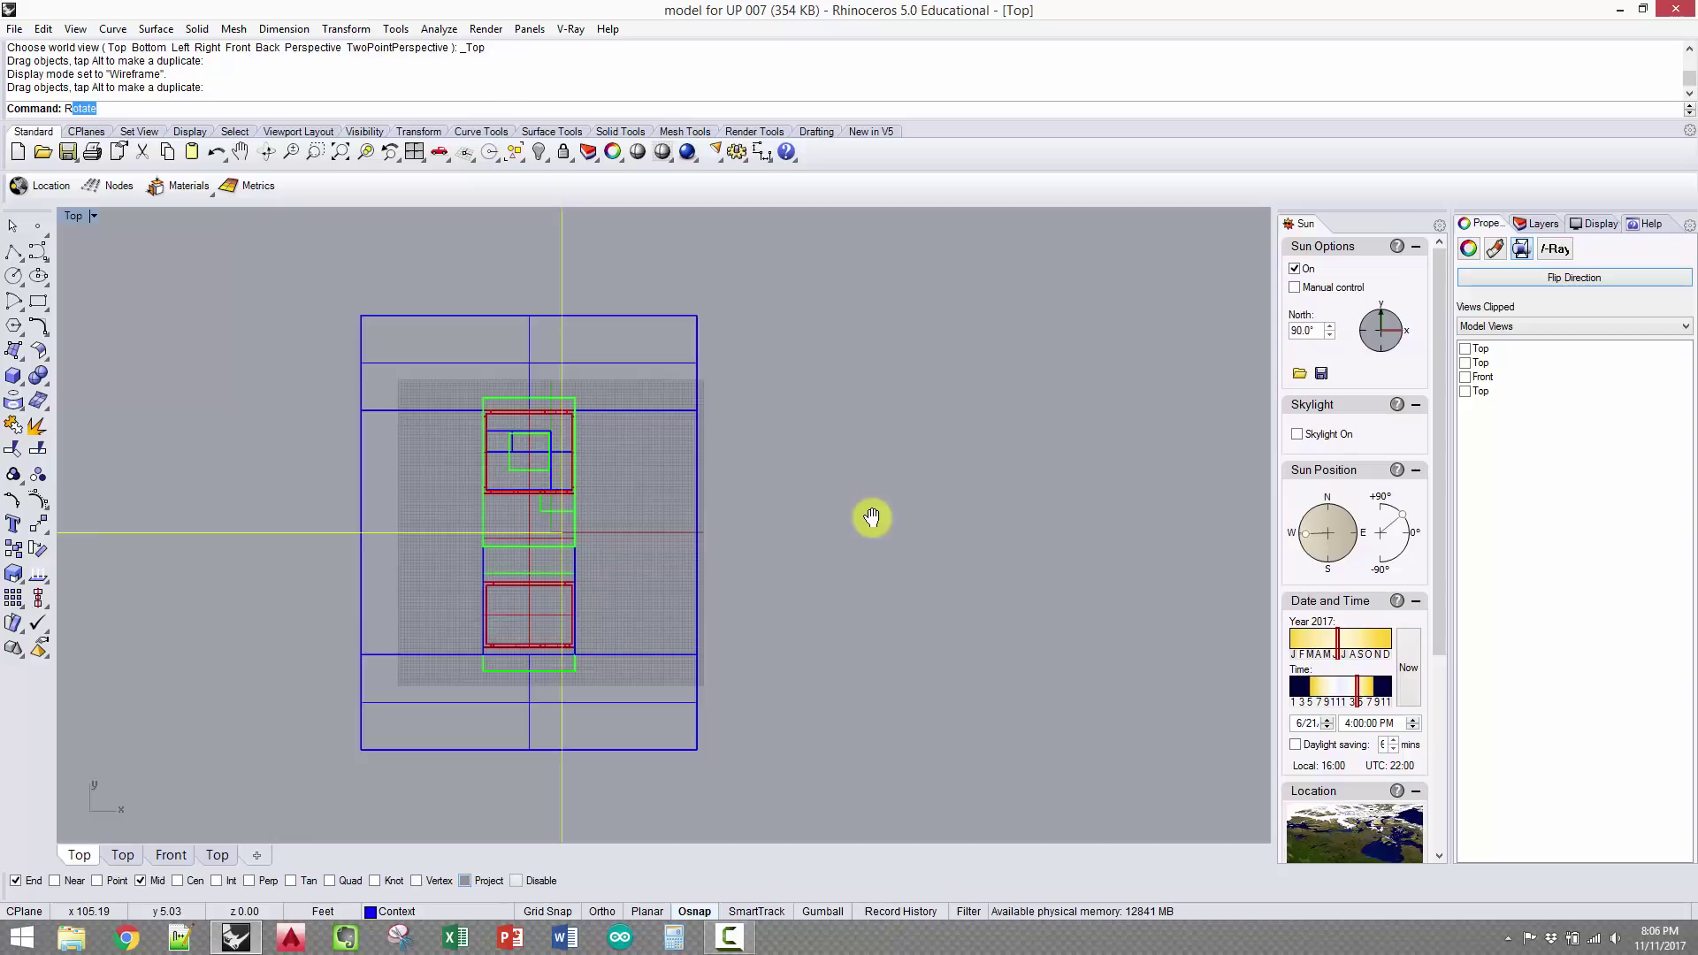
pyautogui.write('ight')
pyautogui.press('Return')
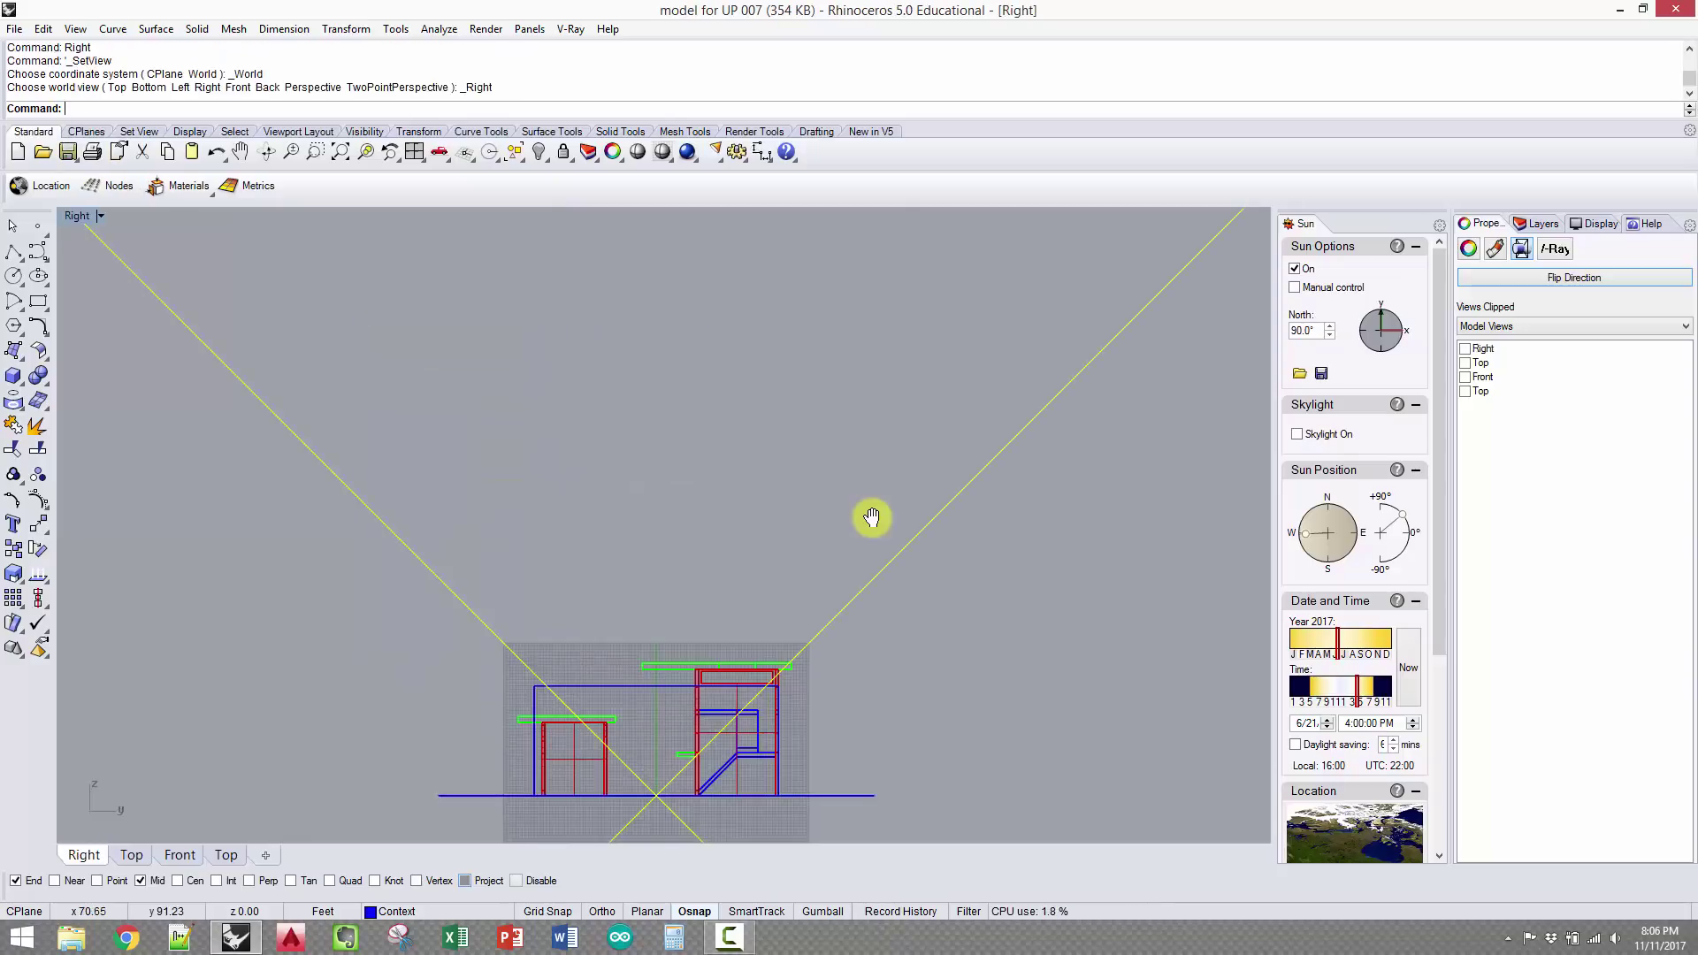
pyautogui.moveTo(840, 685); pyautogui.dragTo(856, 409, button='right')
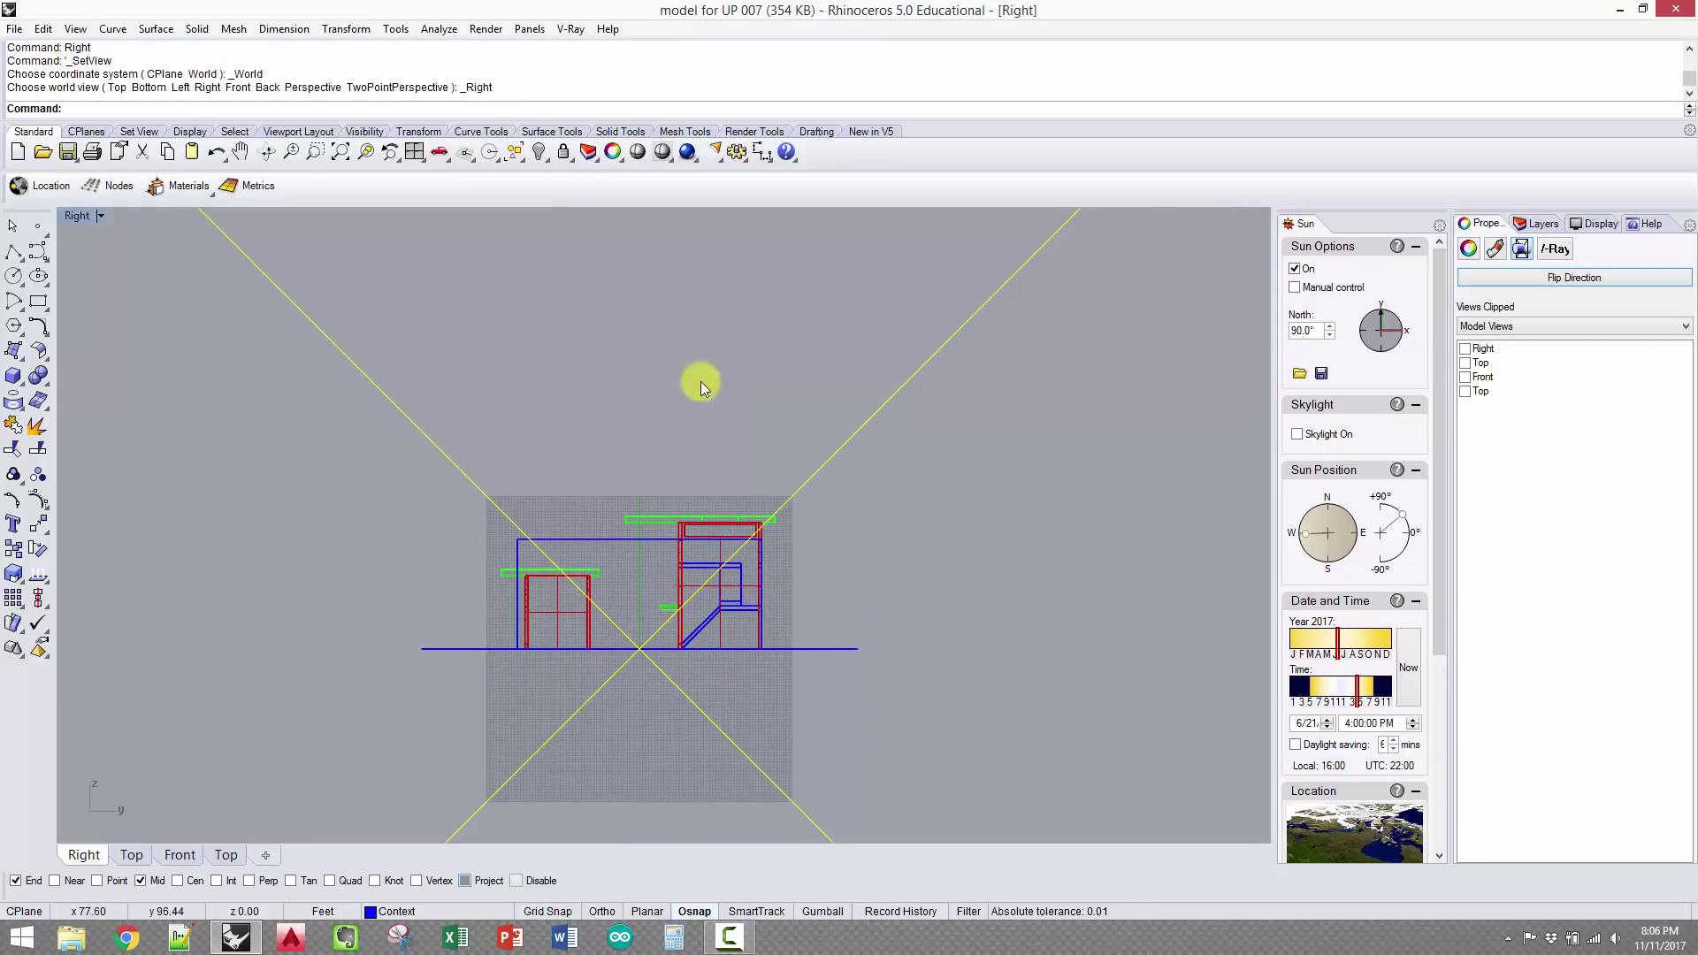
pyautogui.scroll(8, 735, 512)
pyautogui.moveTo(735, 512); pyautogui.dragTo(769, 537, button='right')
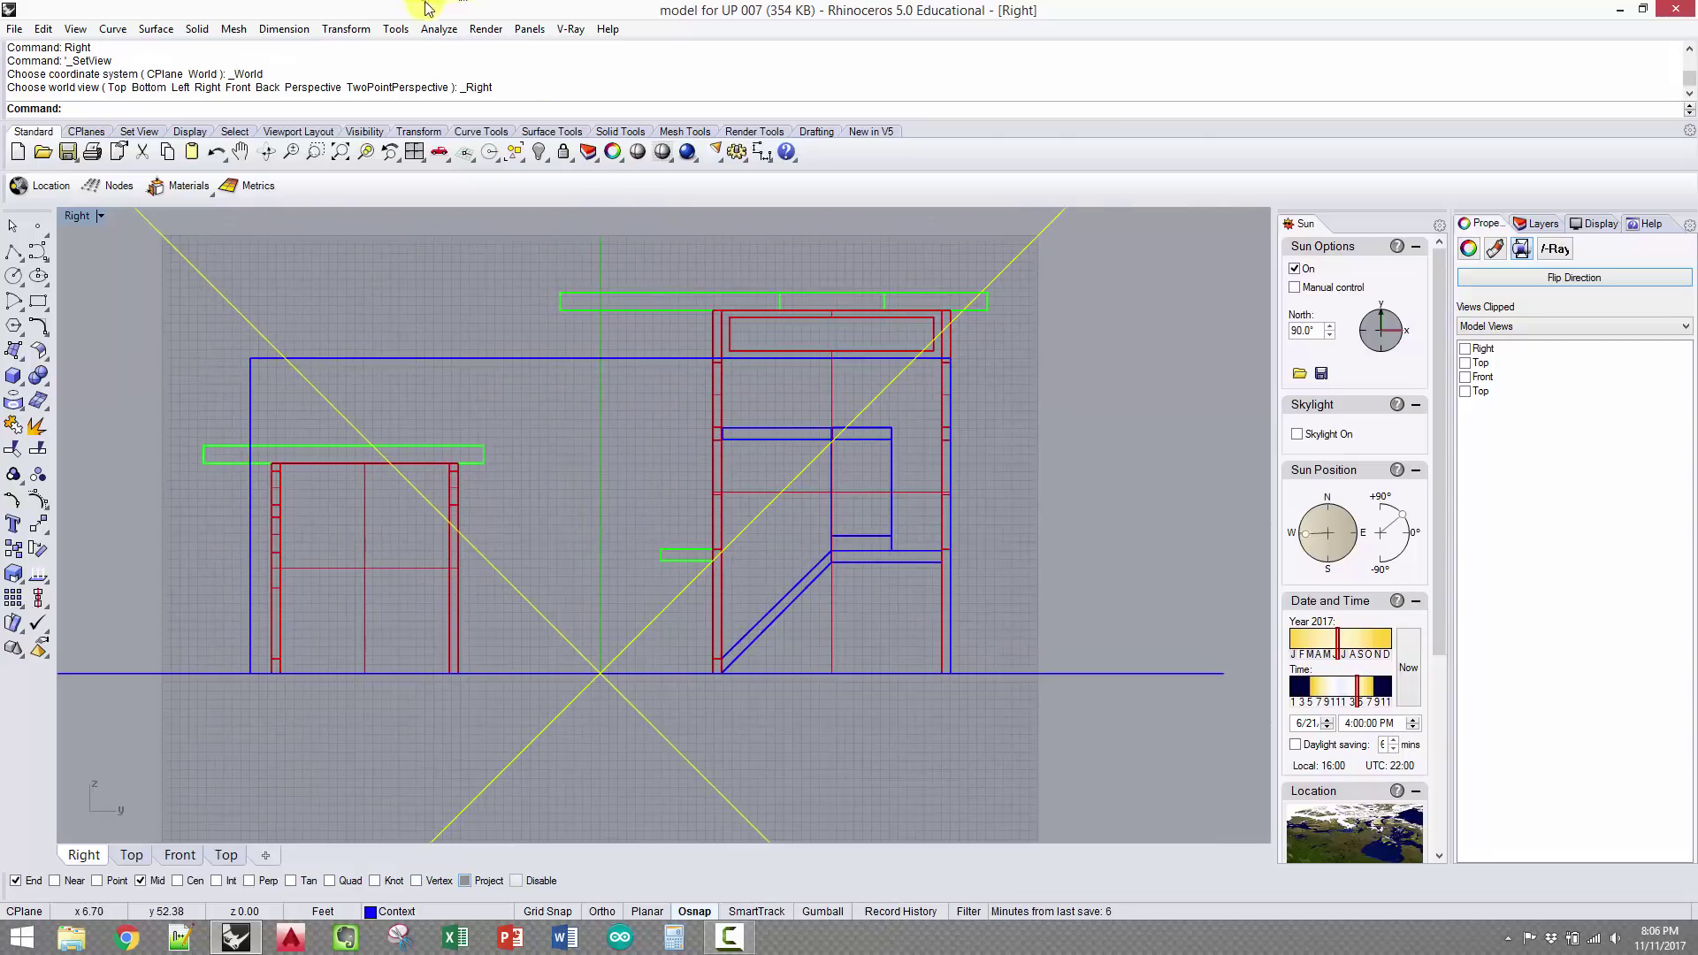
# Turn on Interactive rendering in the V-Ray Asset Editor settings and render the Right view, arranging the windows side by side
pyautogui.click(569, 28)
pyautogui.click(581, 44)
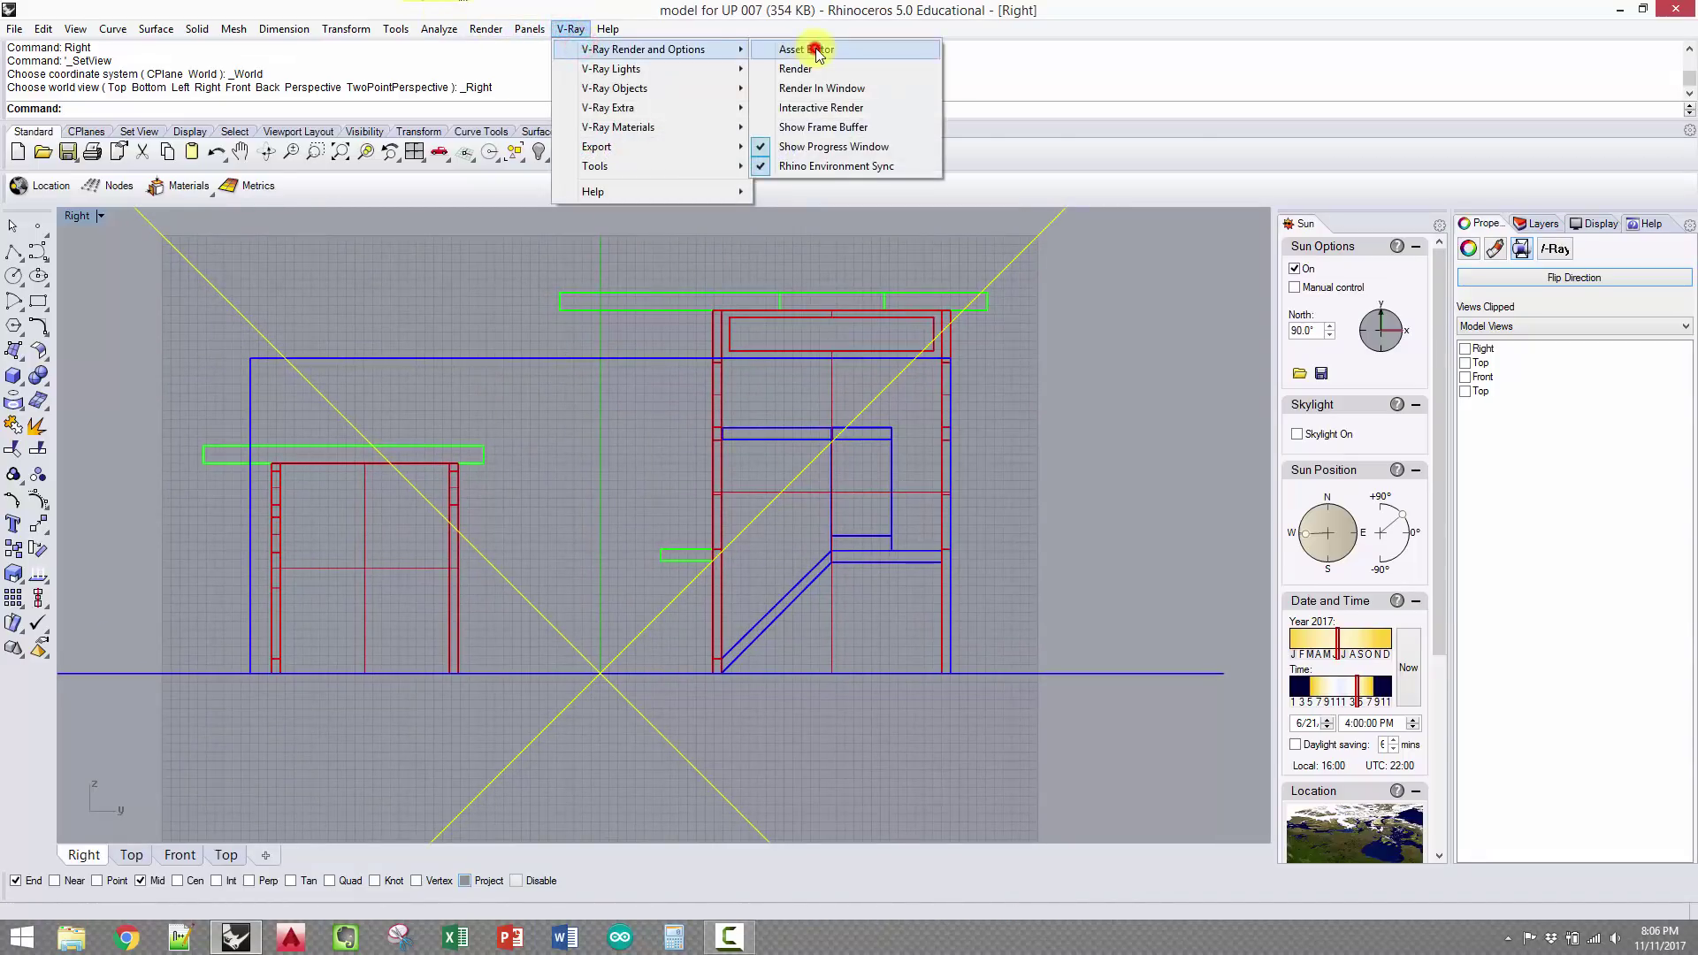
pyautogui.click(814, 49)
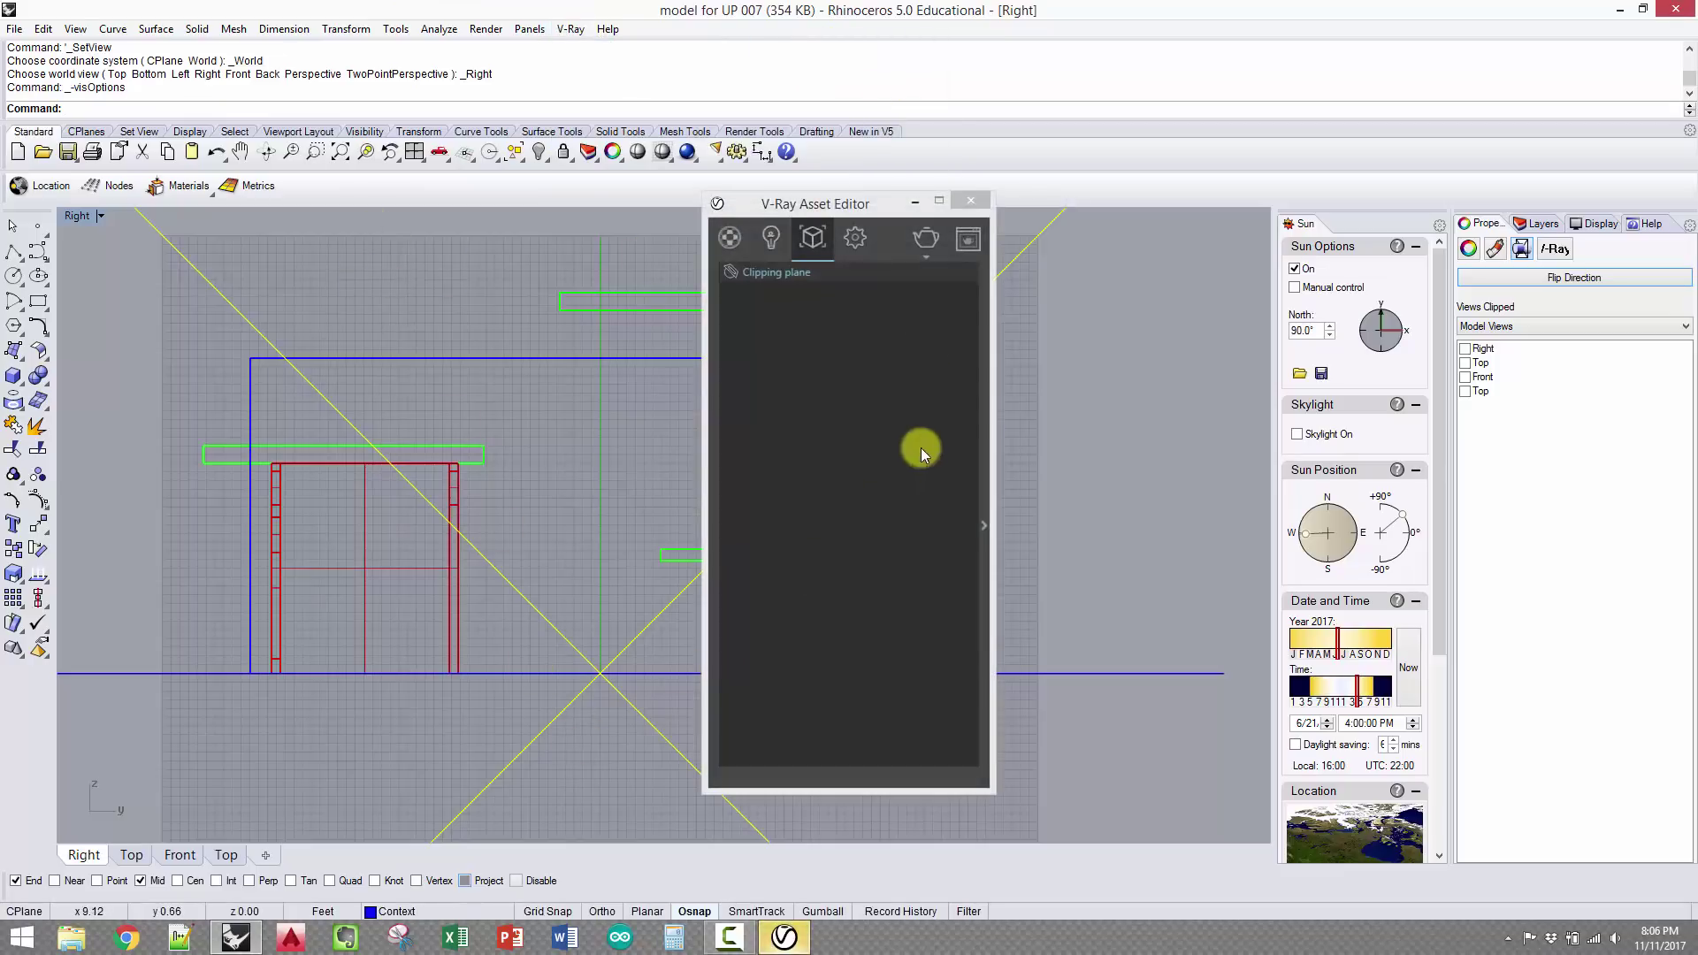
pyautogui.moveTo(883, 204); pyautogui.dragTo(1052, 191)
pyautogui.click(1026, 224)
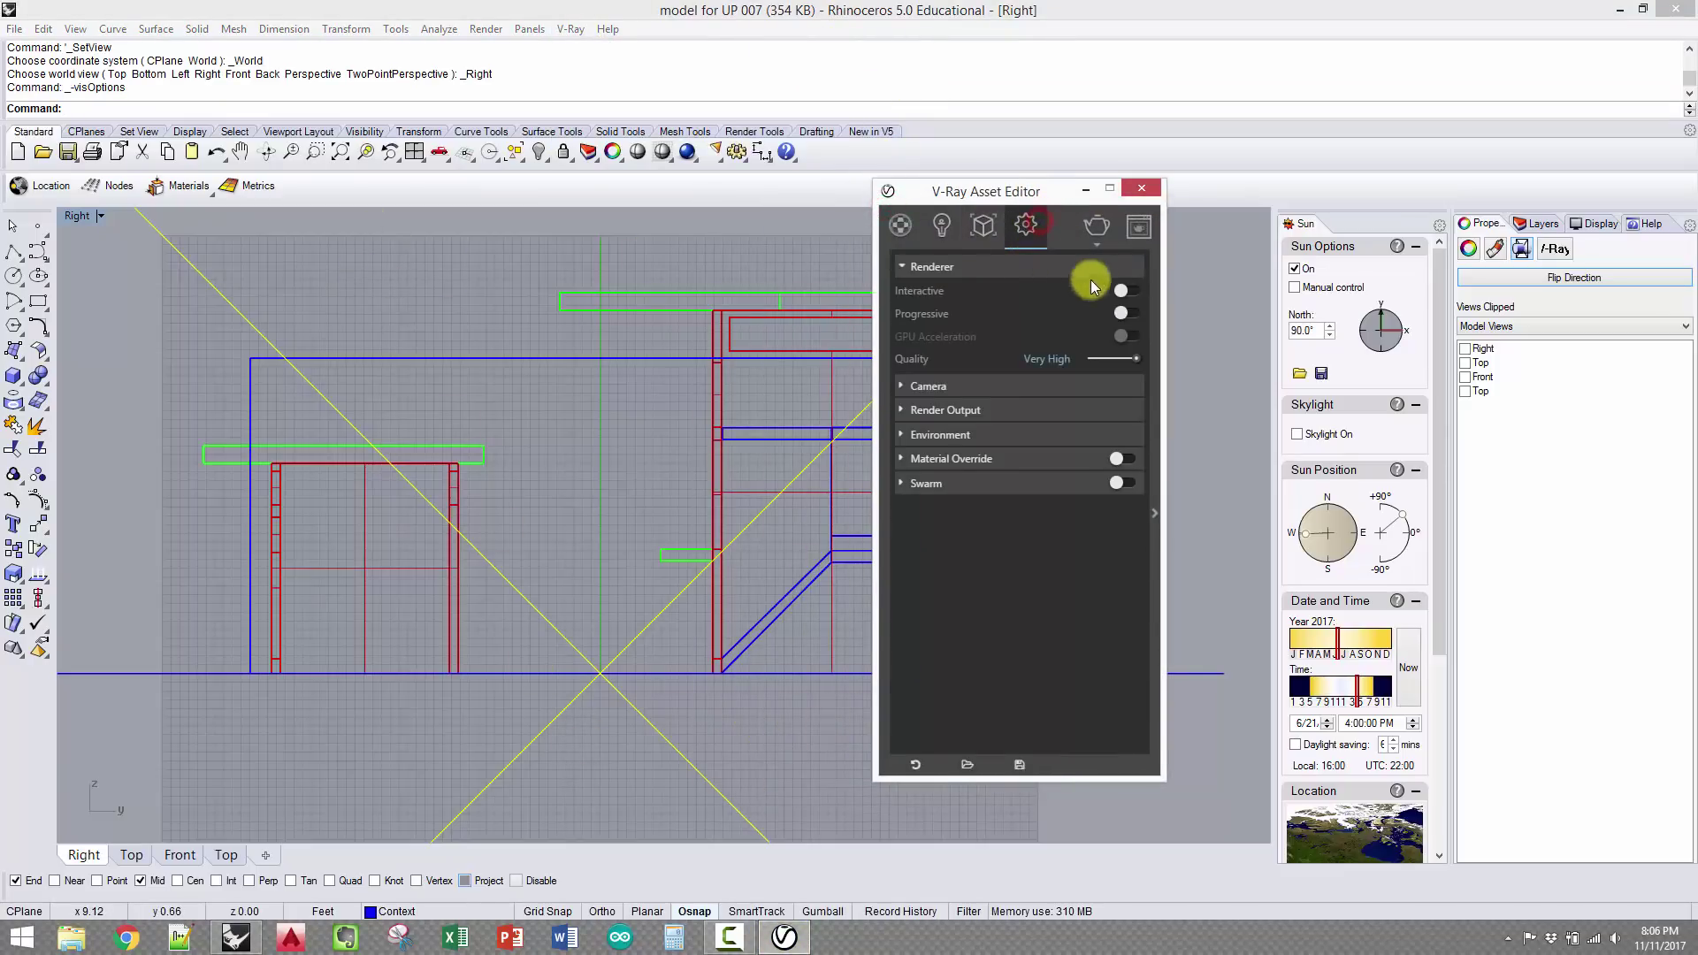
pyautogui.click(1123, 291)
pyautogui.click(1103, 232)
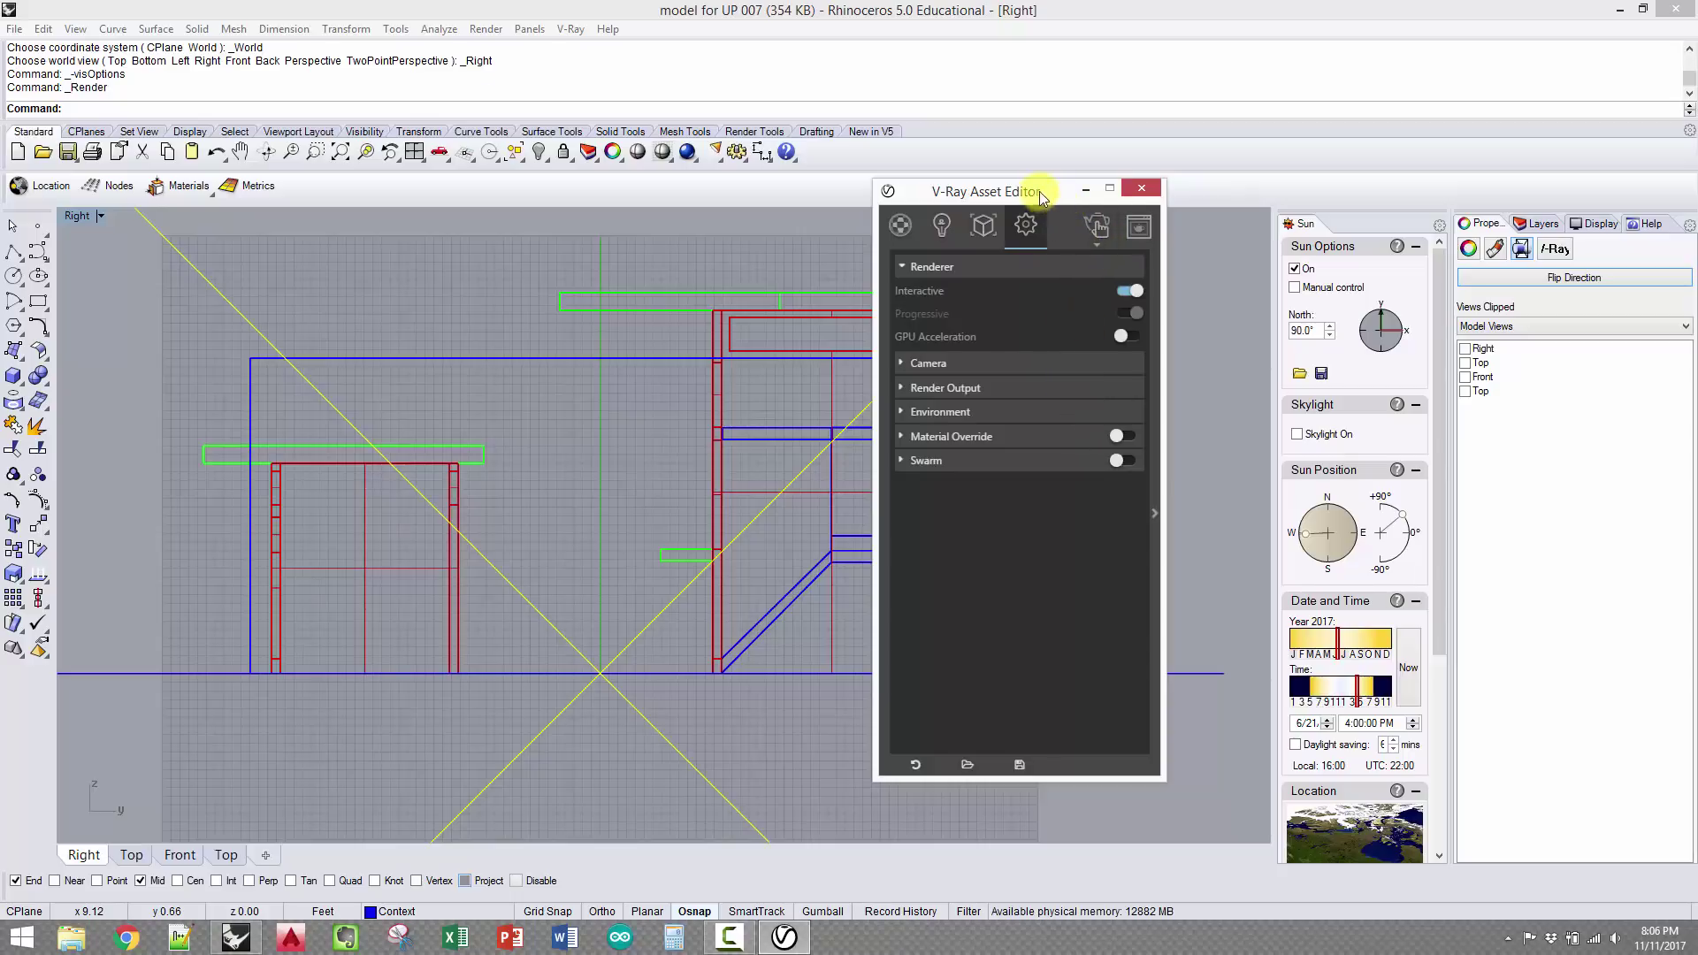
pyautogui.moveTo(1041, 196); pyautogui.dragTo(1117, 194)
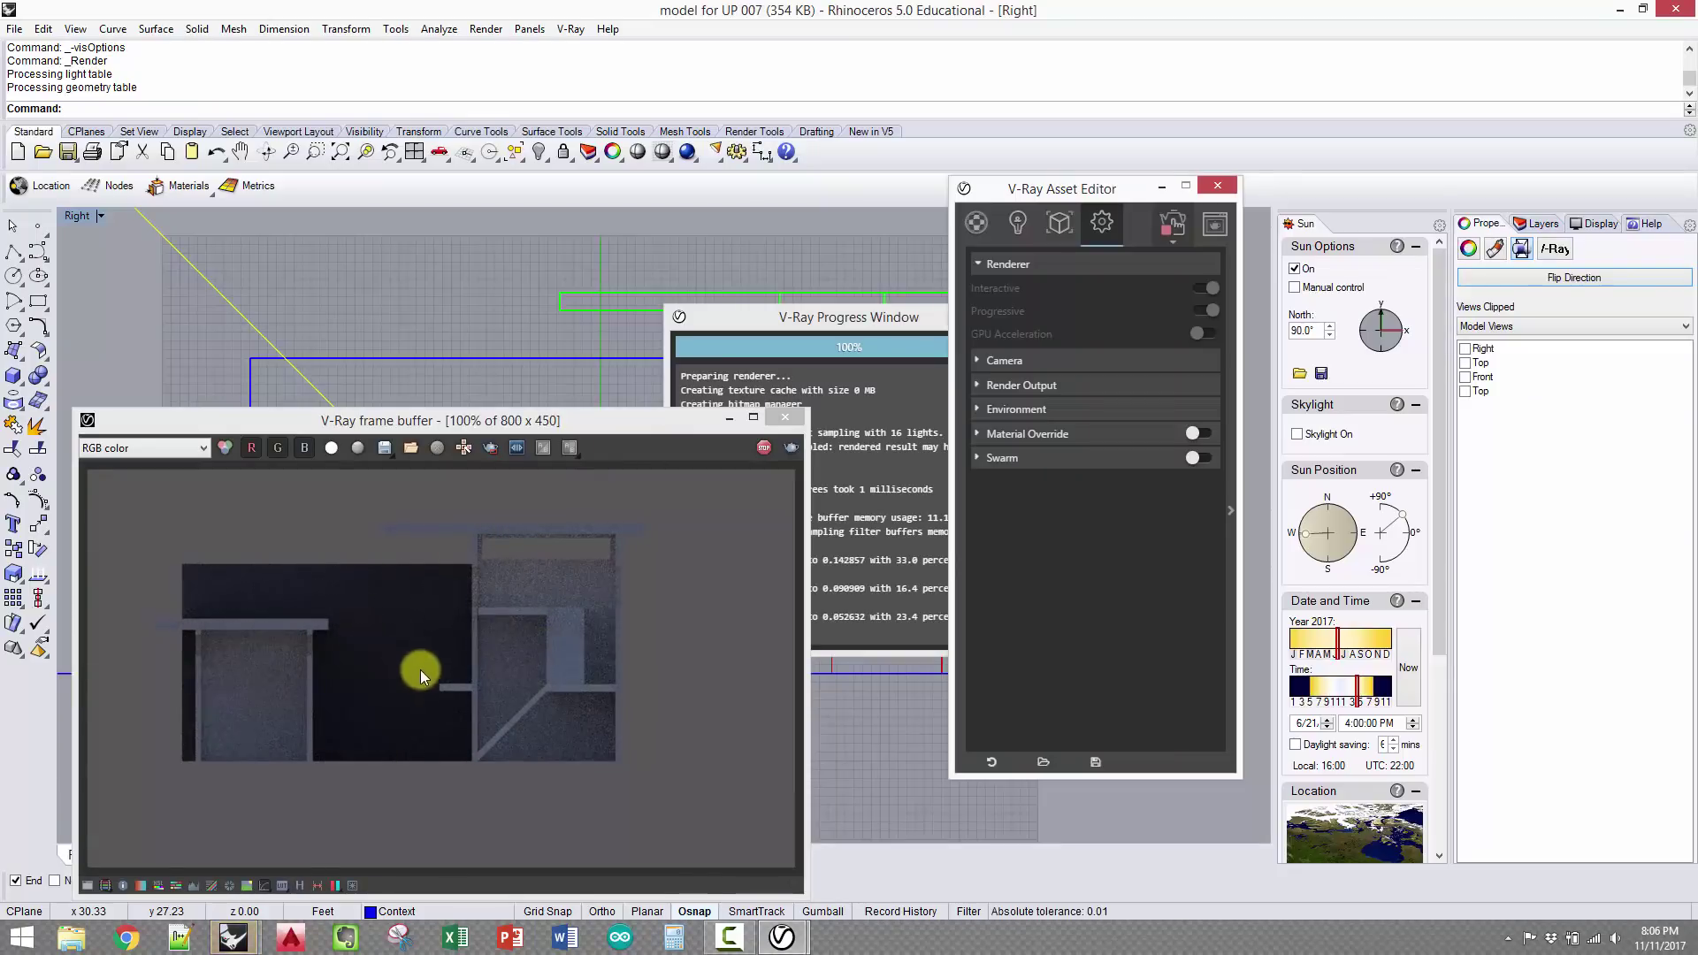
pyautogui.moveTo(612, 426); pyautogui.dragTo(605, 352)
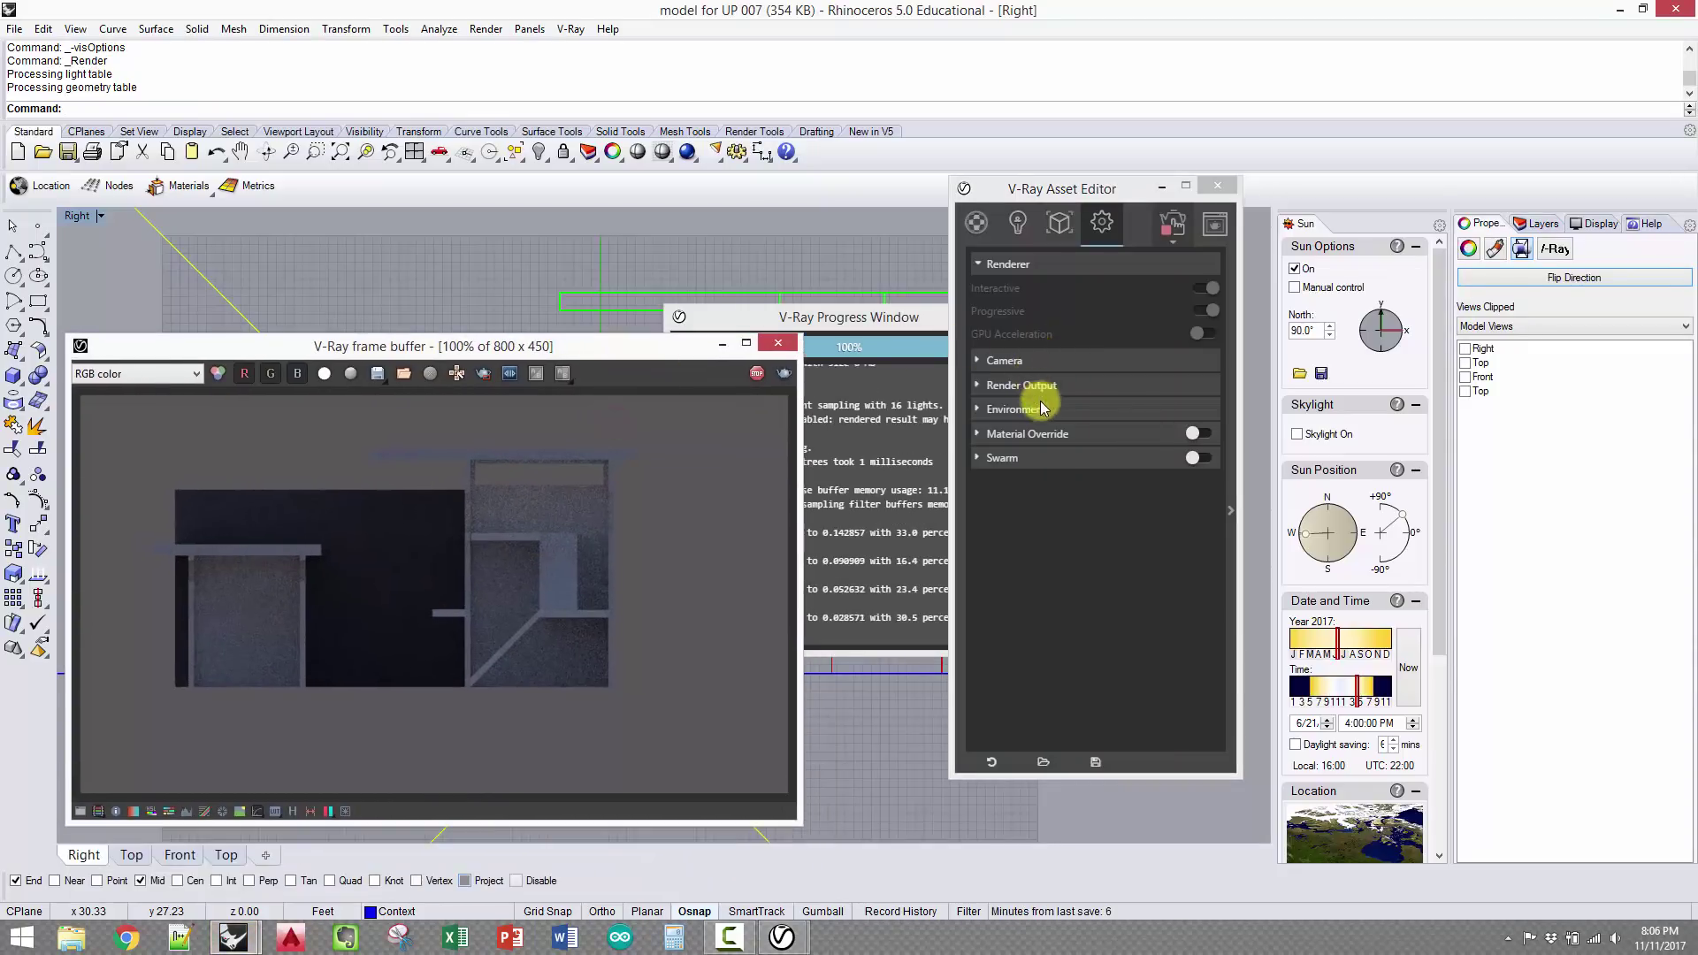
# Examine the Sky settings of the environment background, then minimize the V-Ray Asset Editor
pyautogui.click(1040, 408)
pyautogui.click(1189, 434)
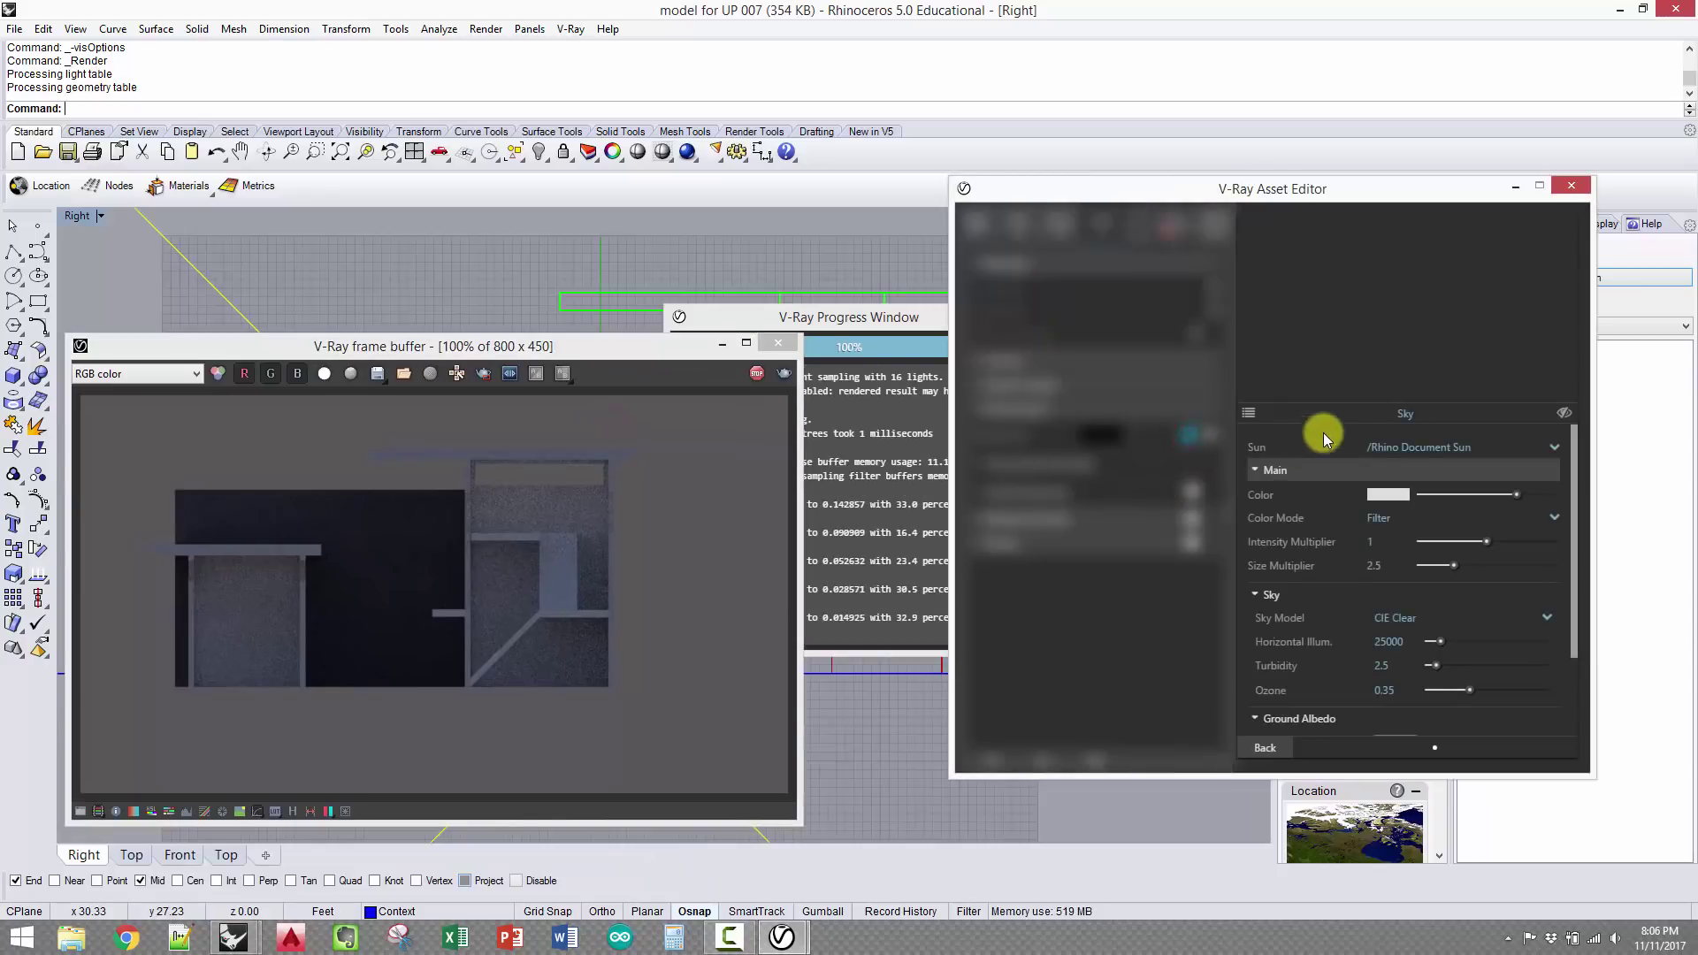
pyautogui.click(1515, 186)
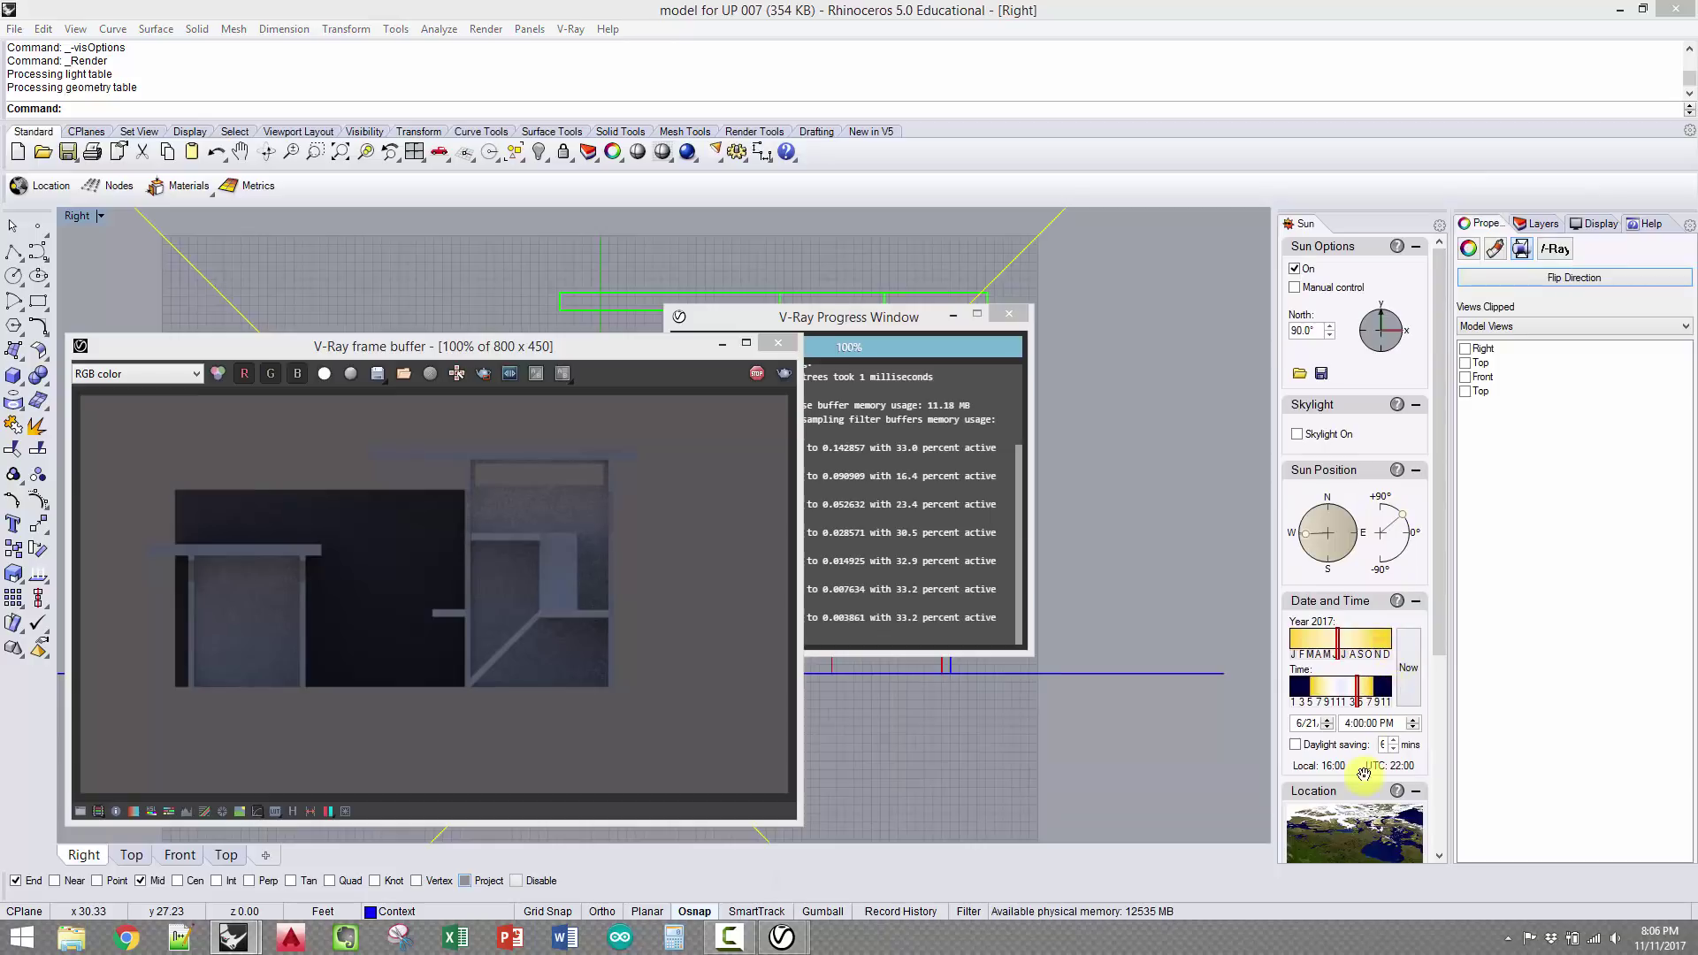
# Set the sun's time of day to 1:00 PM and deselect the clipping plane
pyautogui.click(1299, 723)
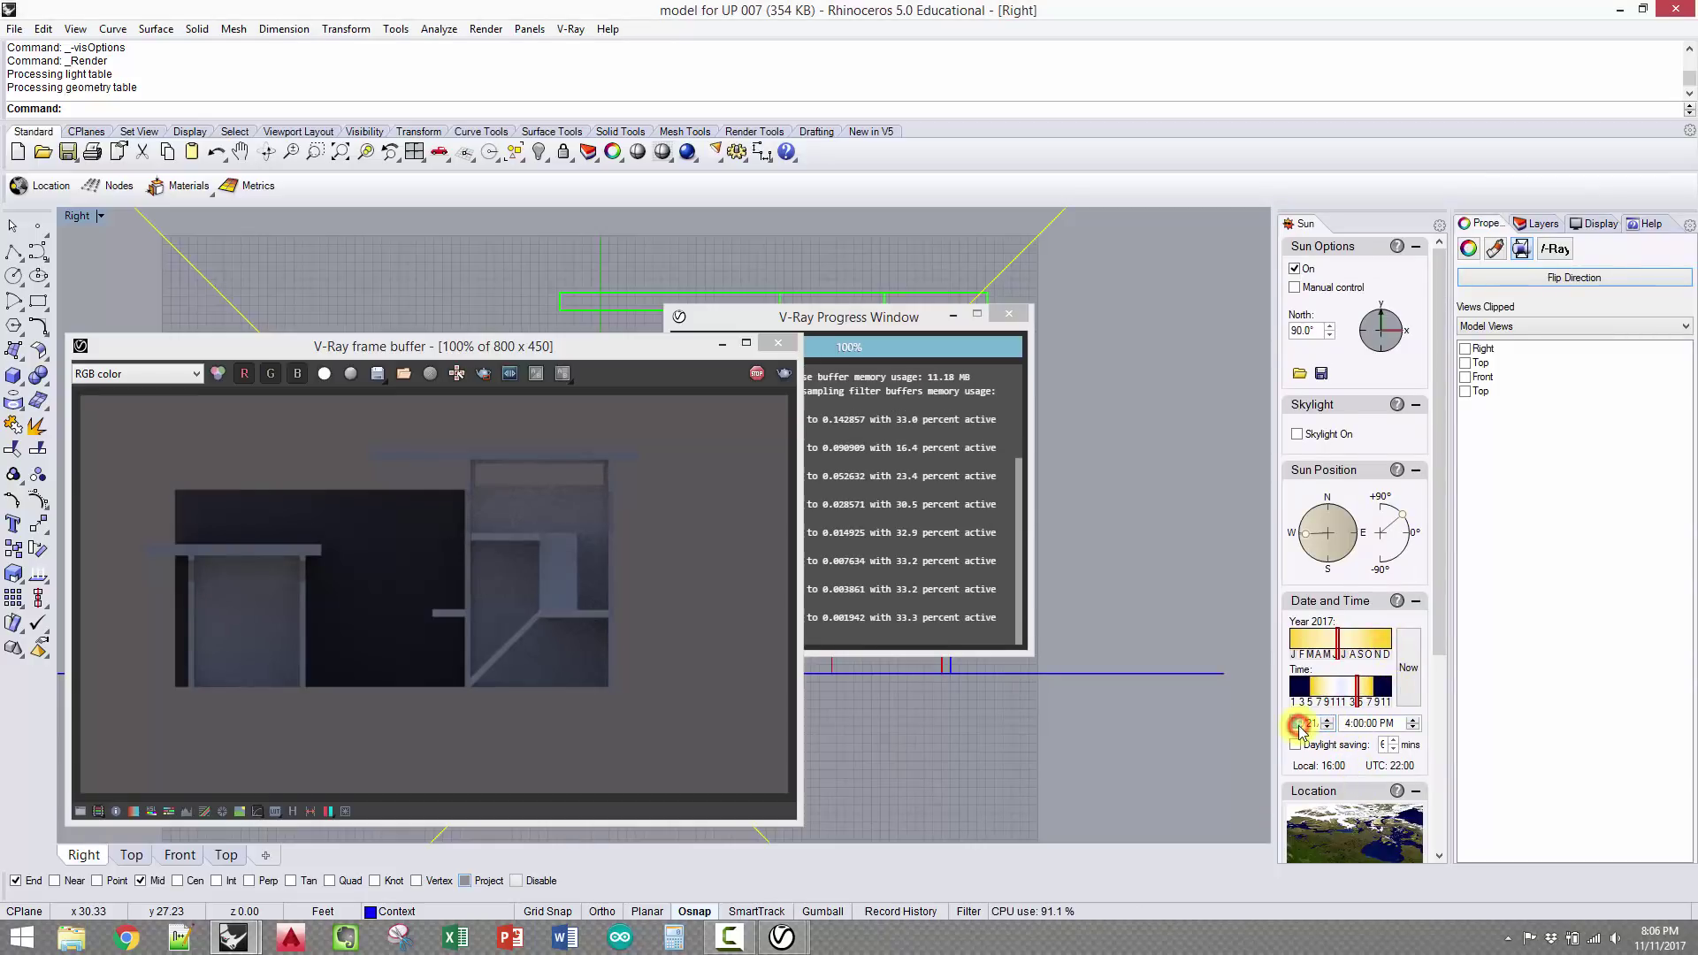
pyautogui.click(1345, 722)
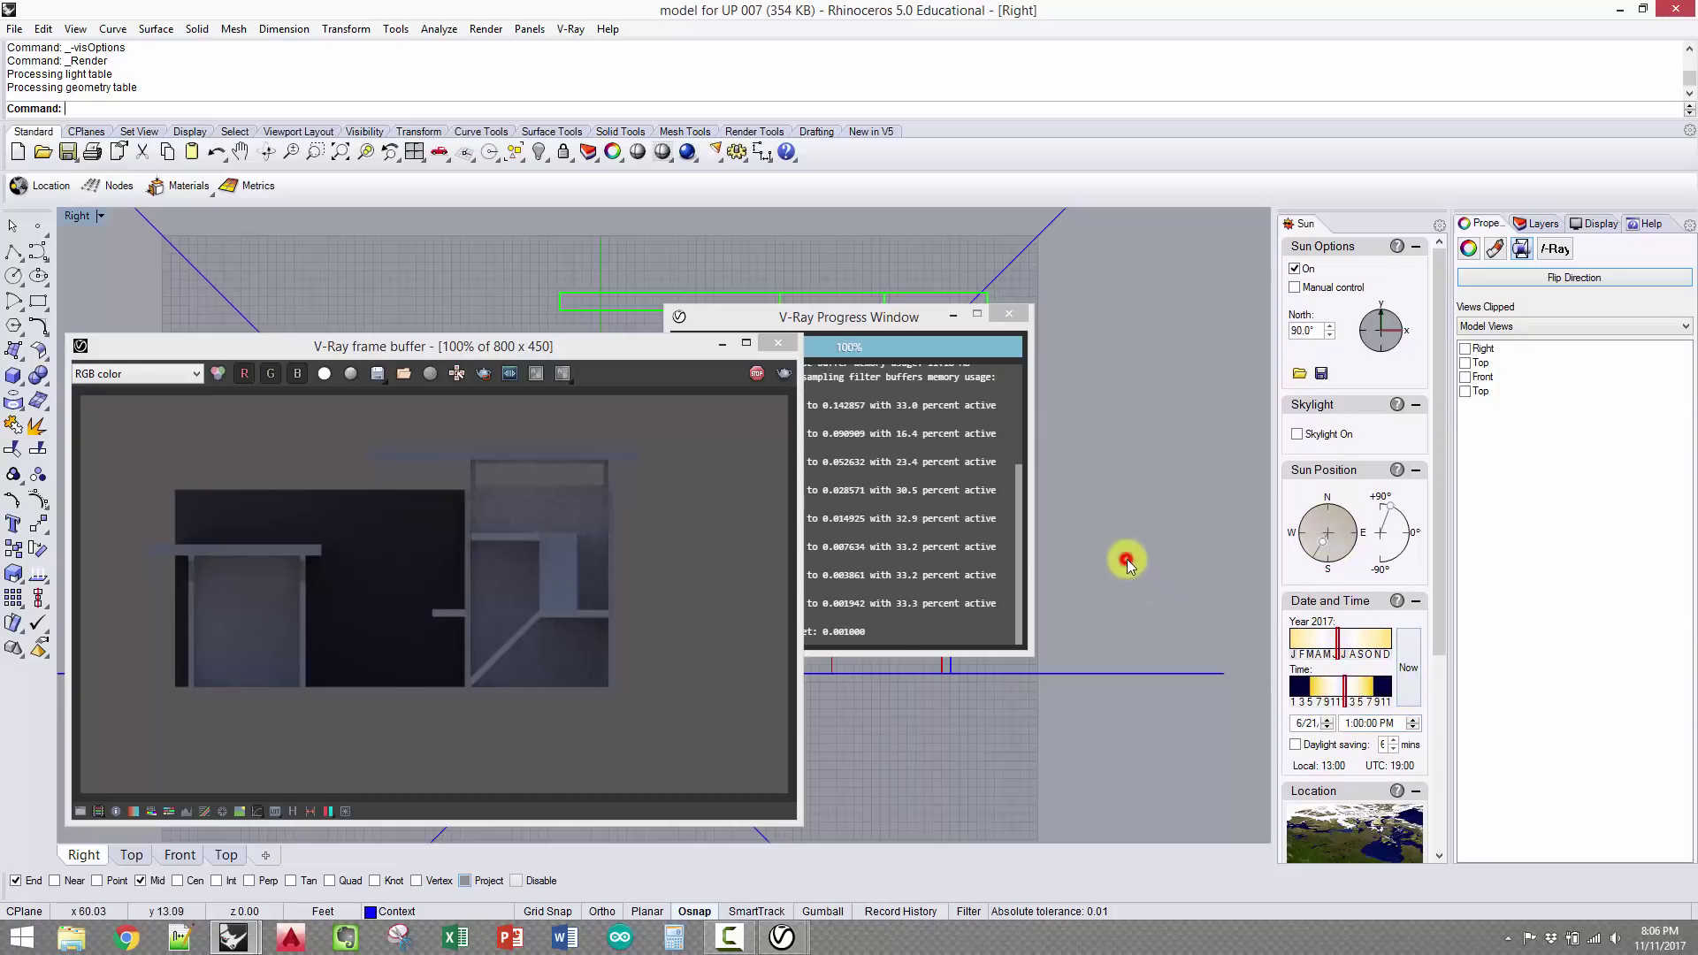
pyautogui.click(1126, 558)
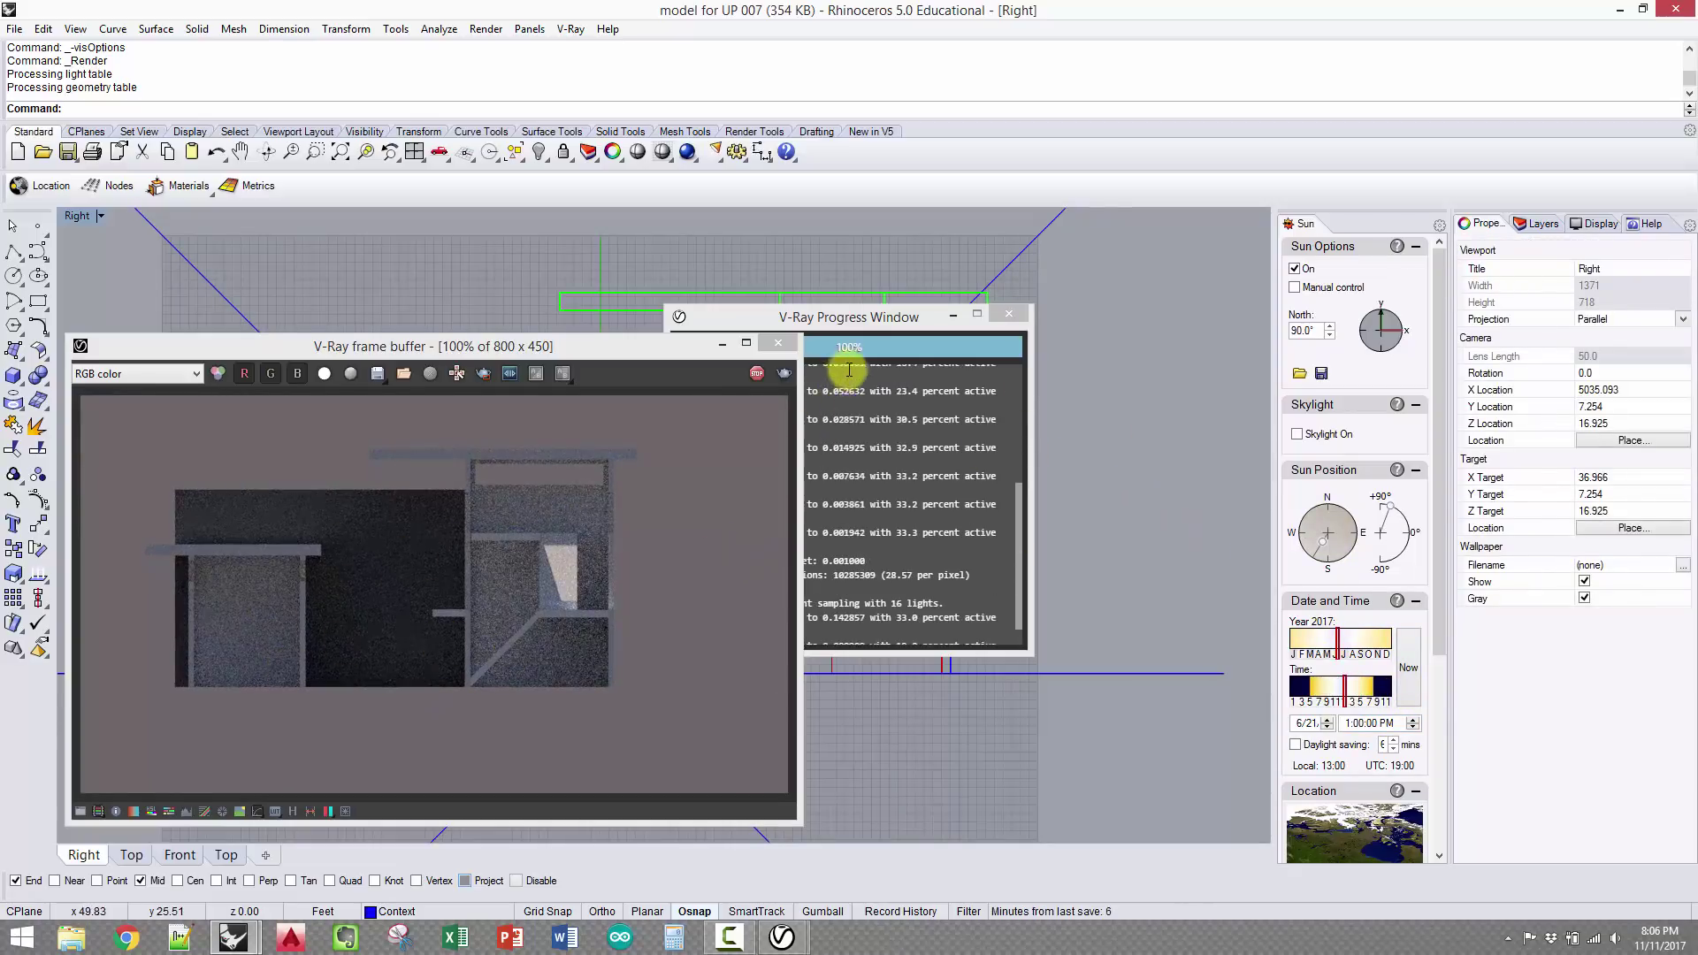
# Set the standard camera's Exposure Value to 13 in the V-Ray Asset Editor's camera settings
pyautogui.click(570, 29)
pyautogui.moveTo(644, 49)
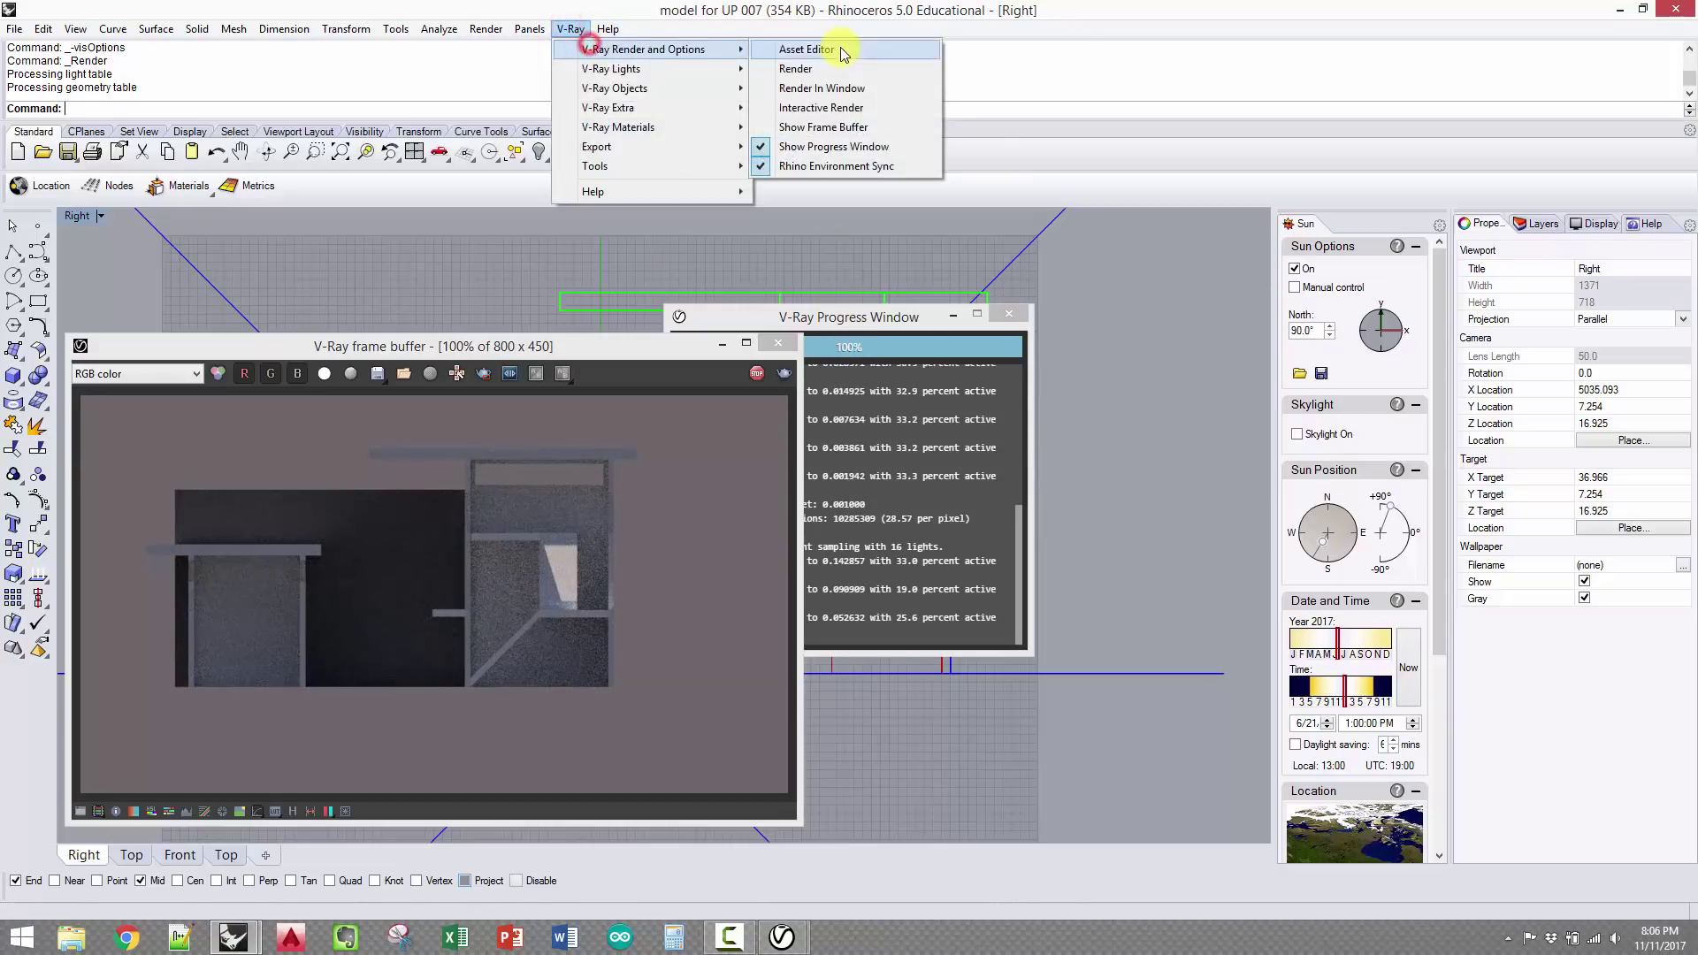
pyautogui.click(815, 50)
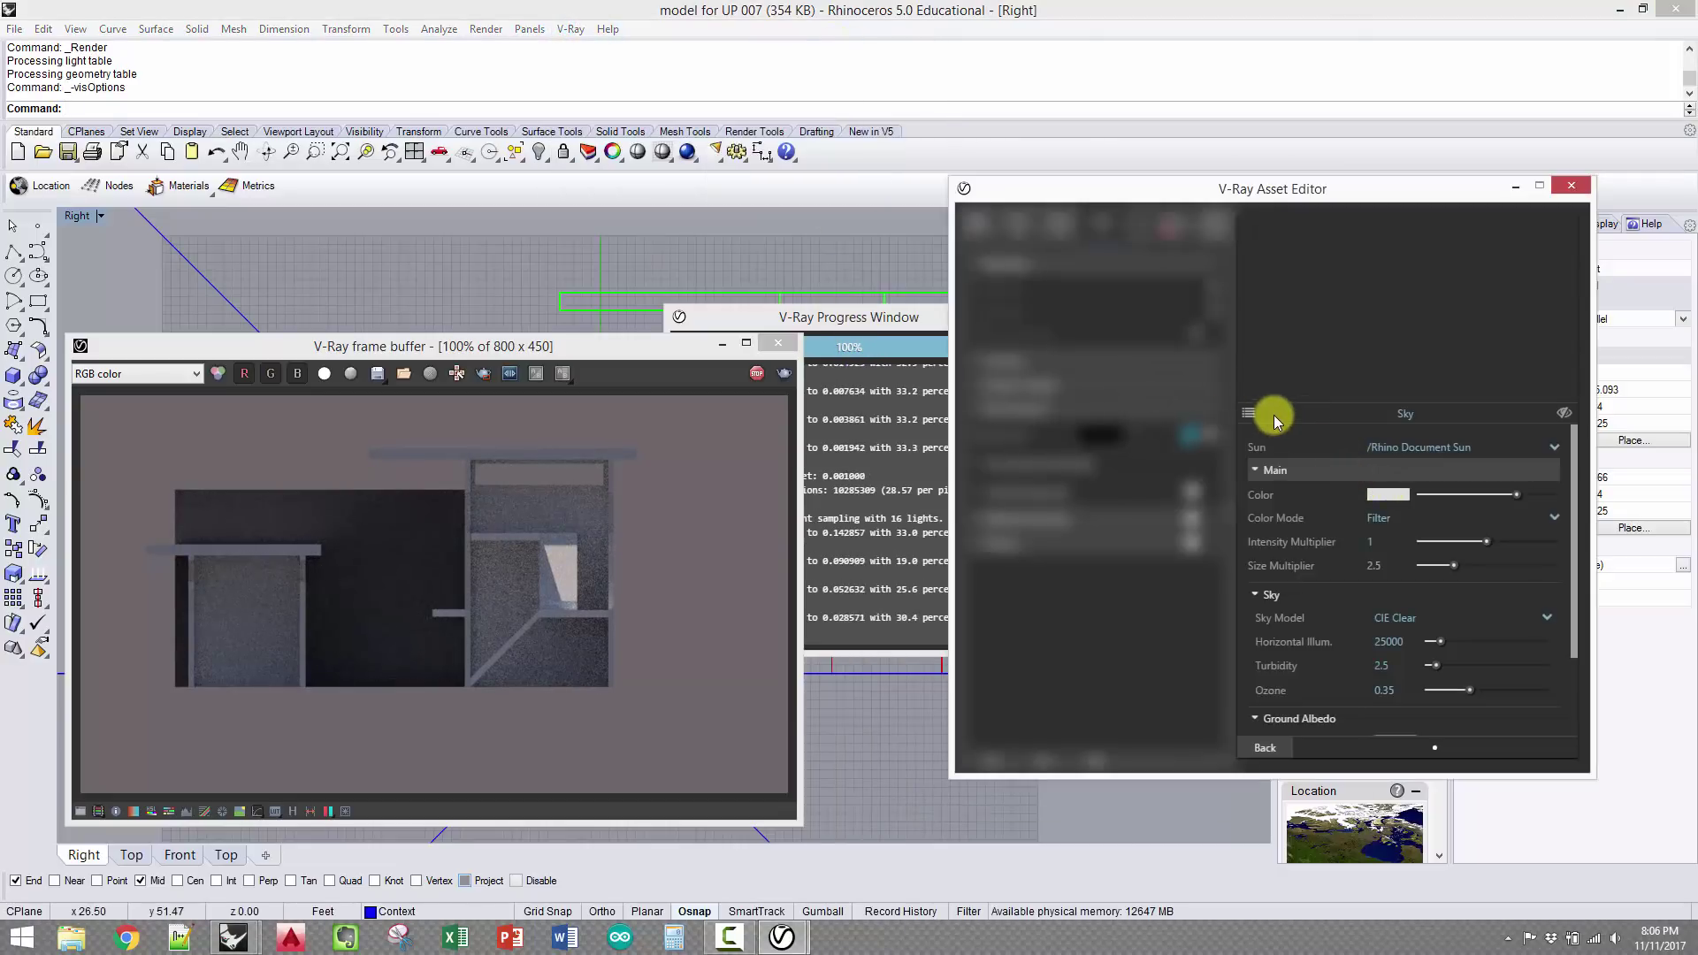
pyautogui.click(1277, 747)
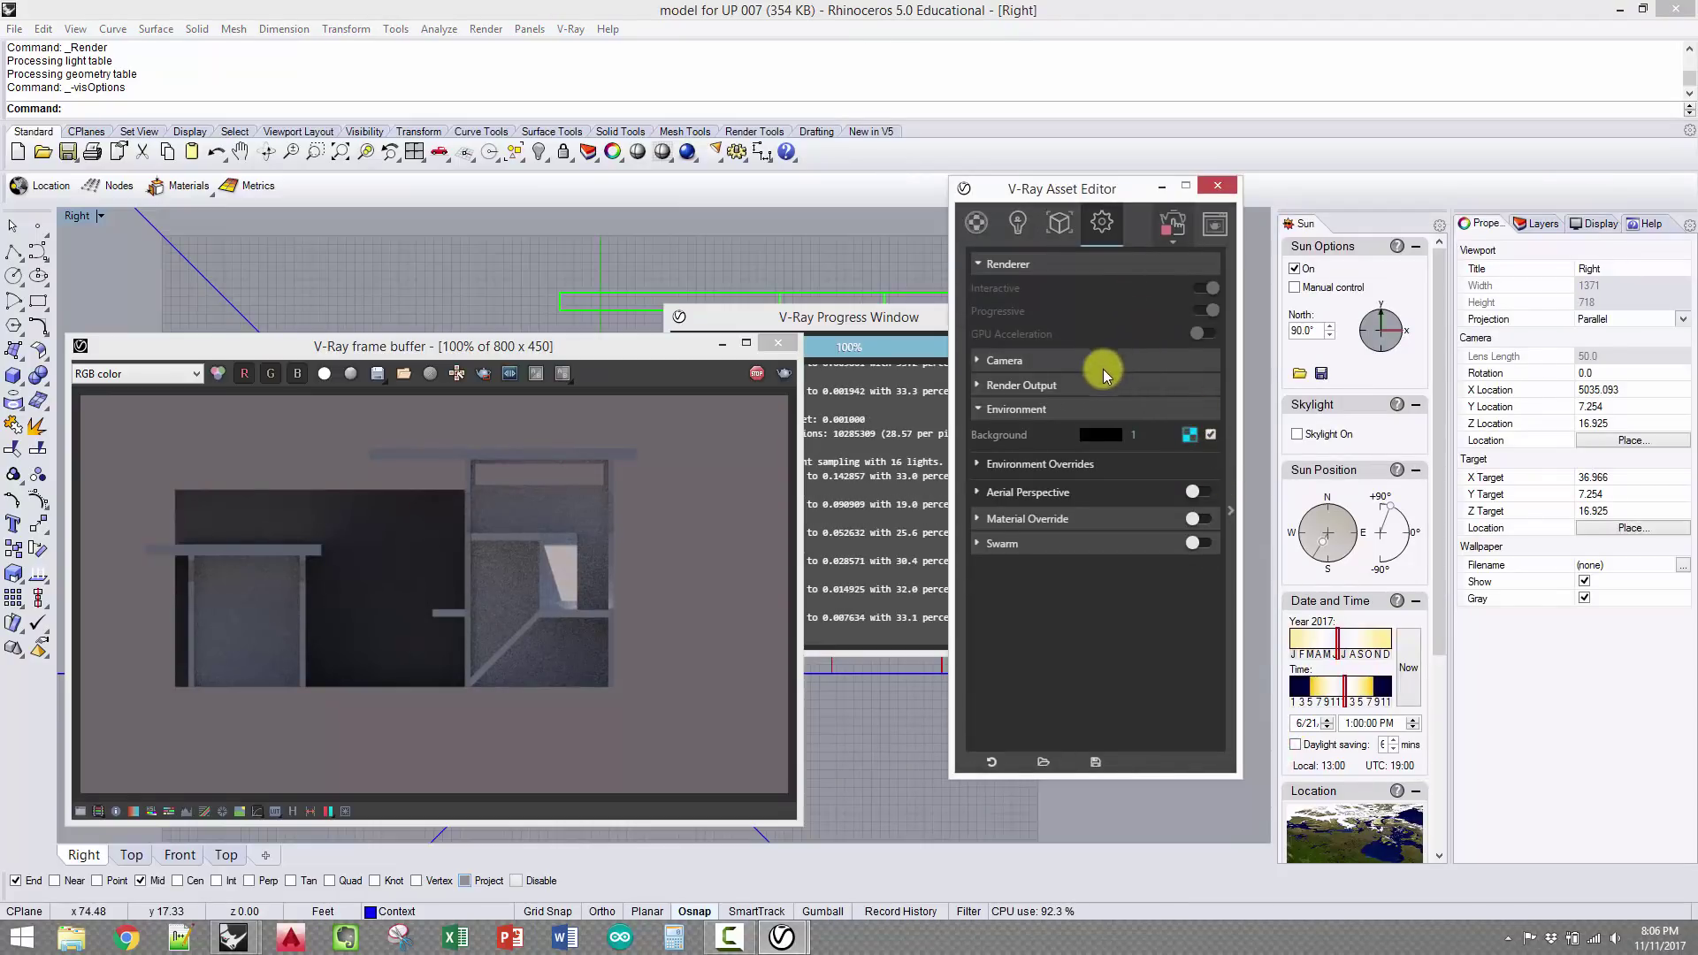
pyautogui.click(1050, 410)
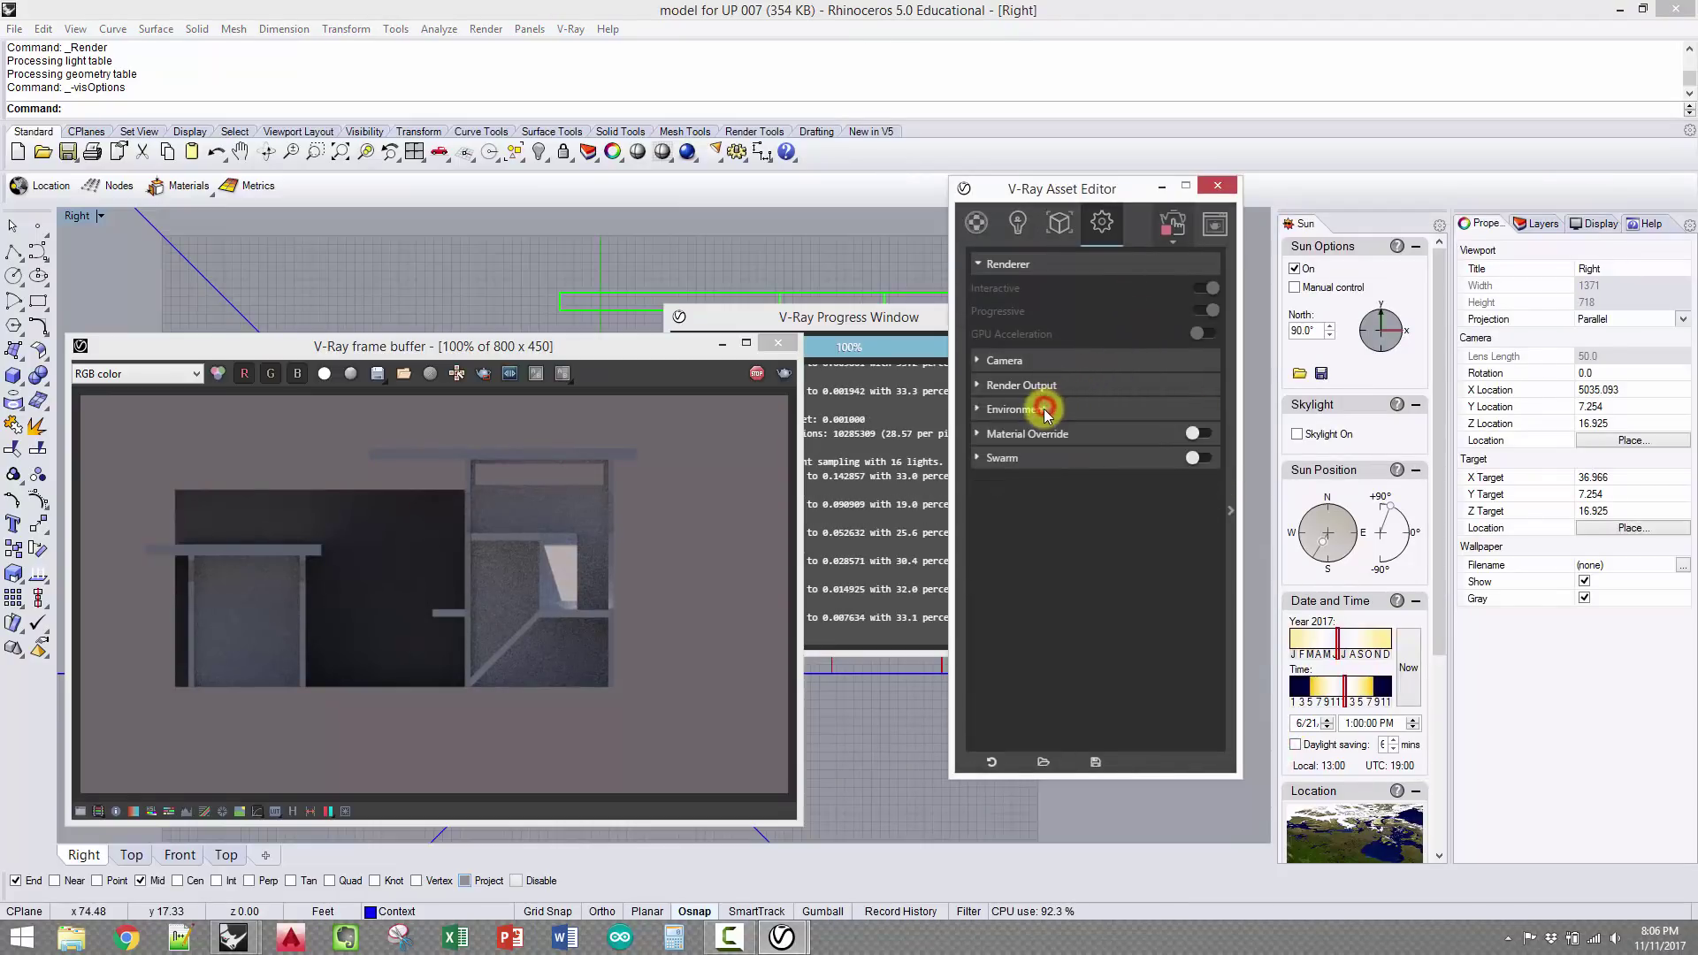
pyautogui.click(1017, 361)
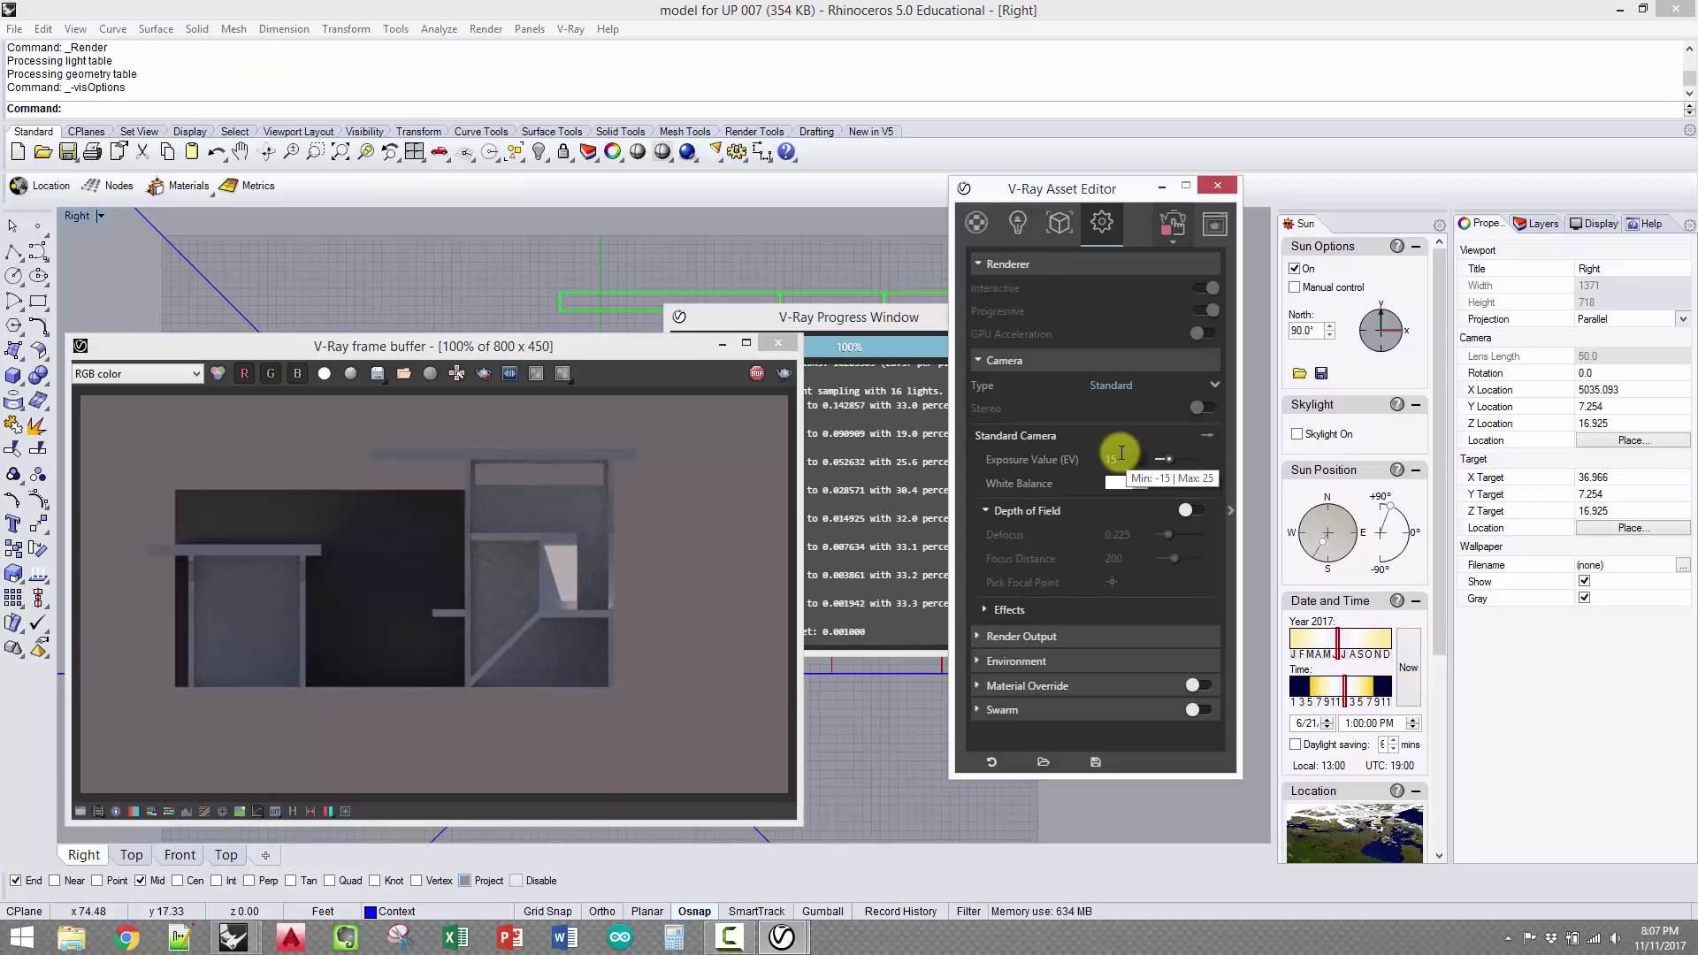
pyautogui.click(1121, 453)
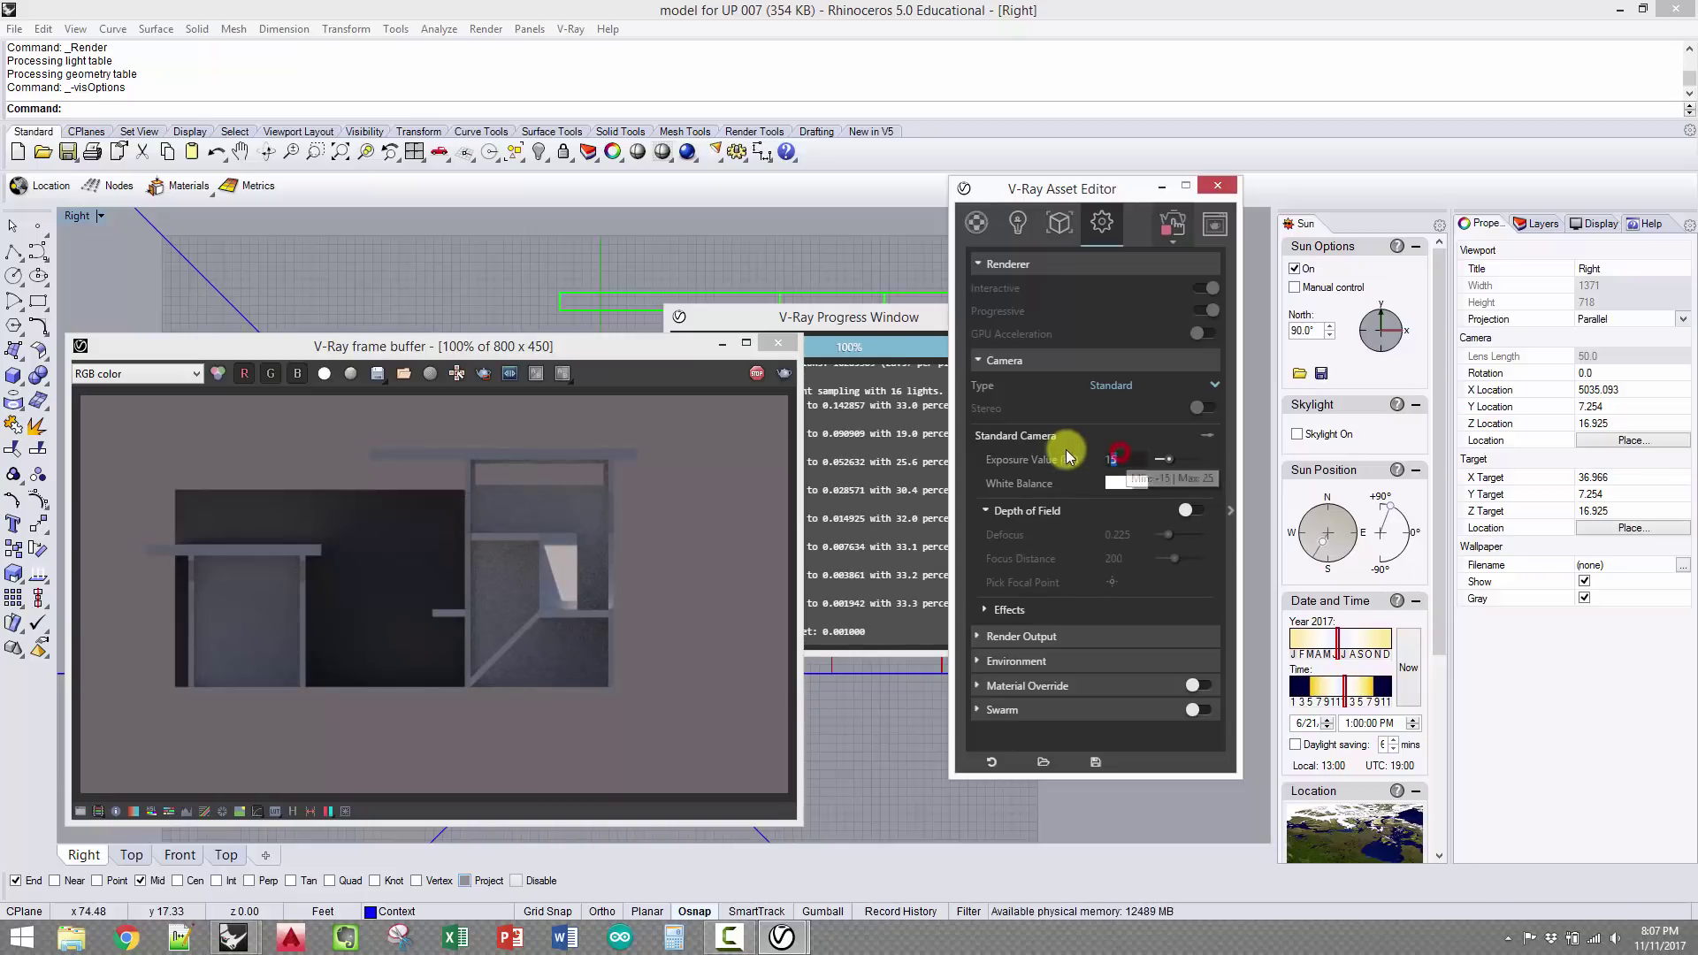
pyautogui.write('13')
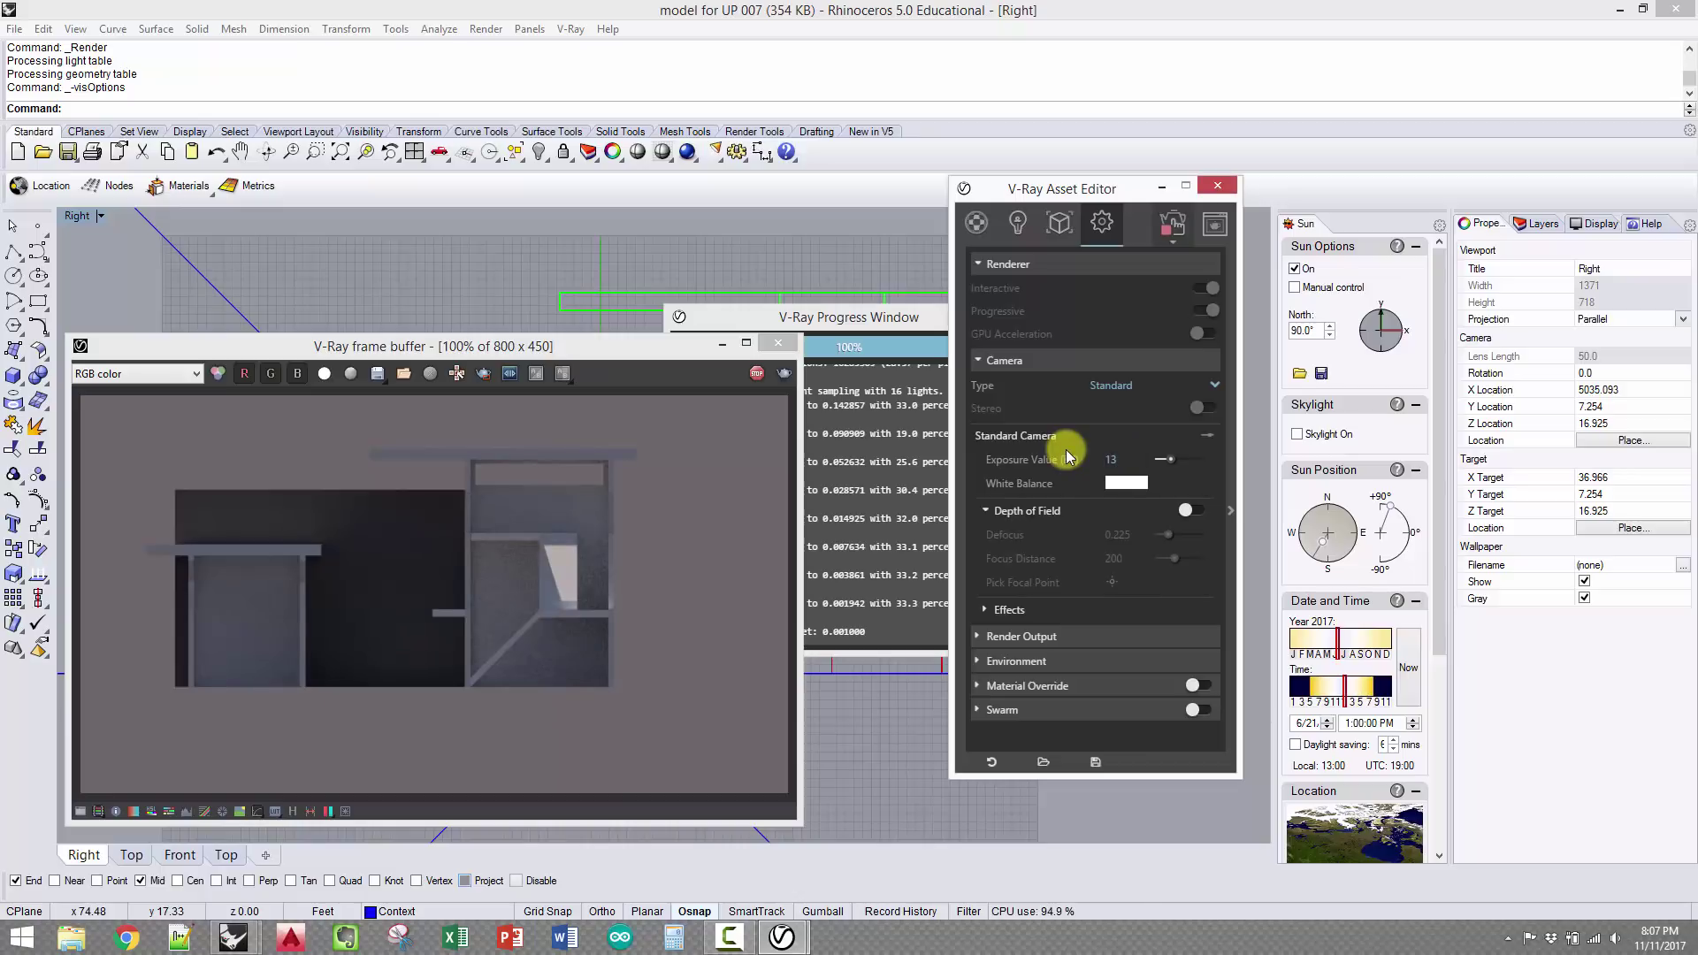
pyautogui.press('Return')
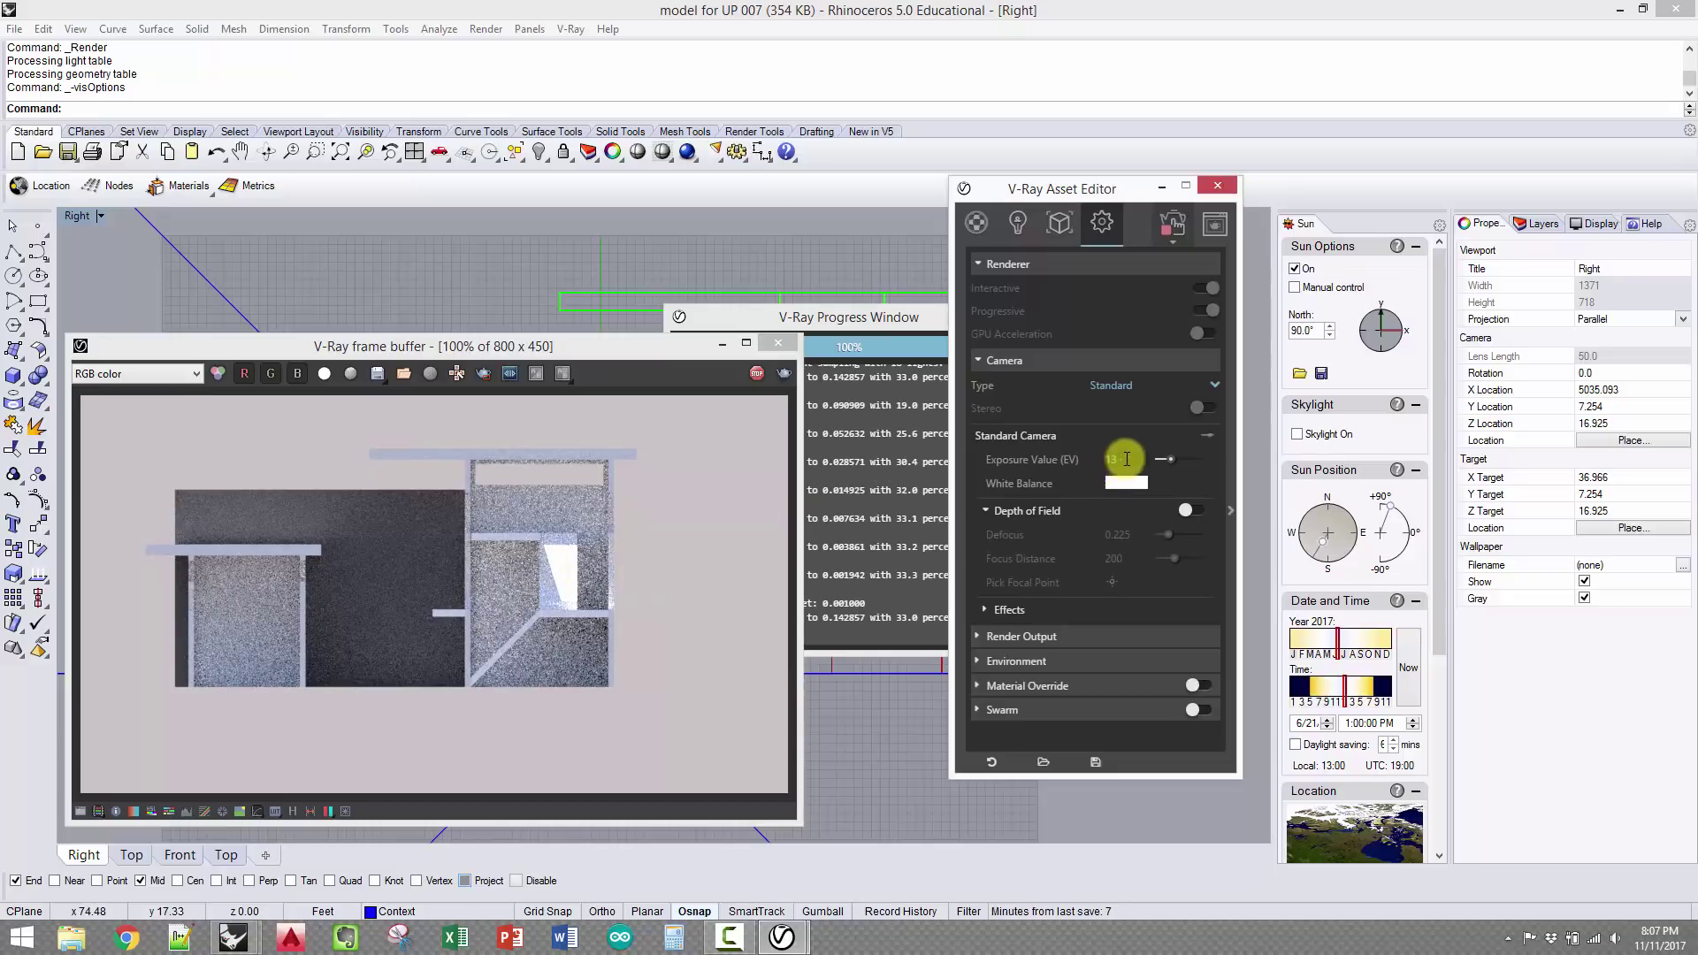
# Clear the viewport by minimizing the V-Ray frame buffer, progress window and Asset Editor
pyautogui.moveTo(482, 345); pyautogui.dragTo(617, 365)
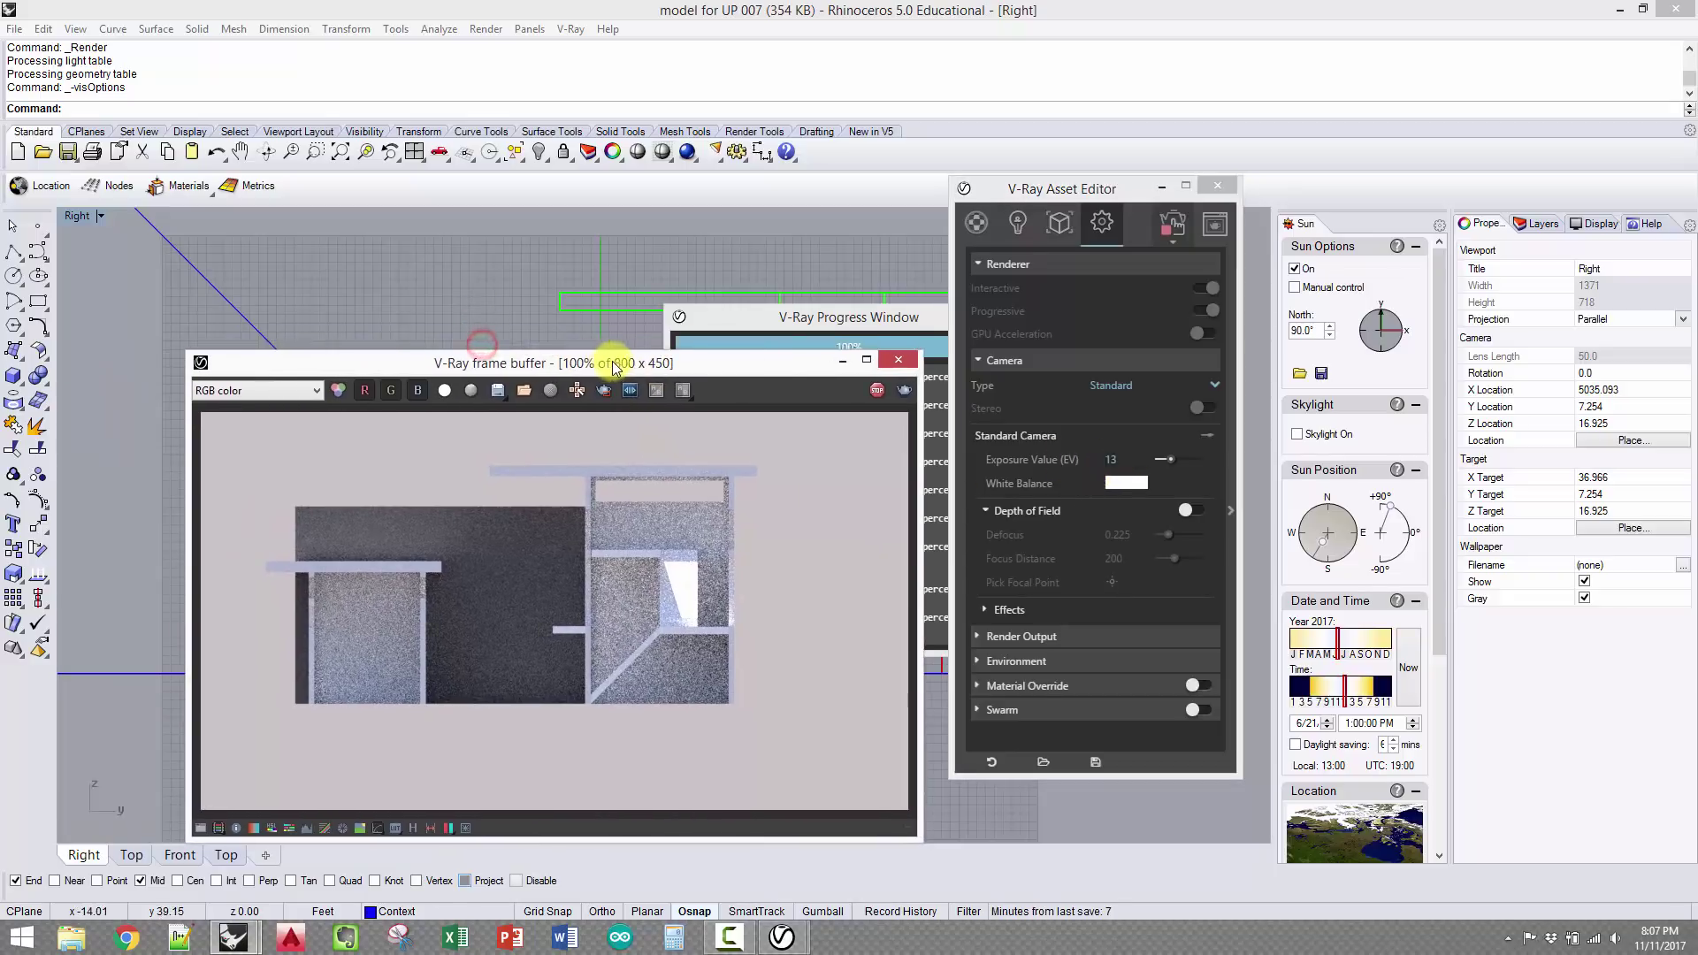
pyautogui.moveTo(731, 368); pyautogui.dragTo(1355, 325)
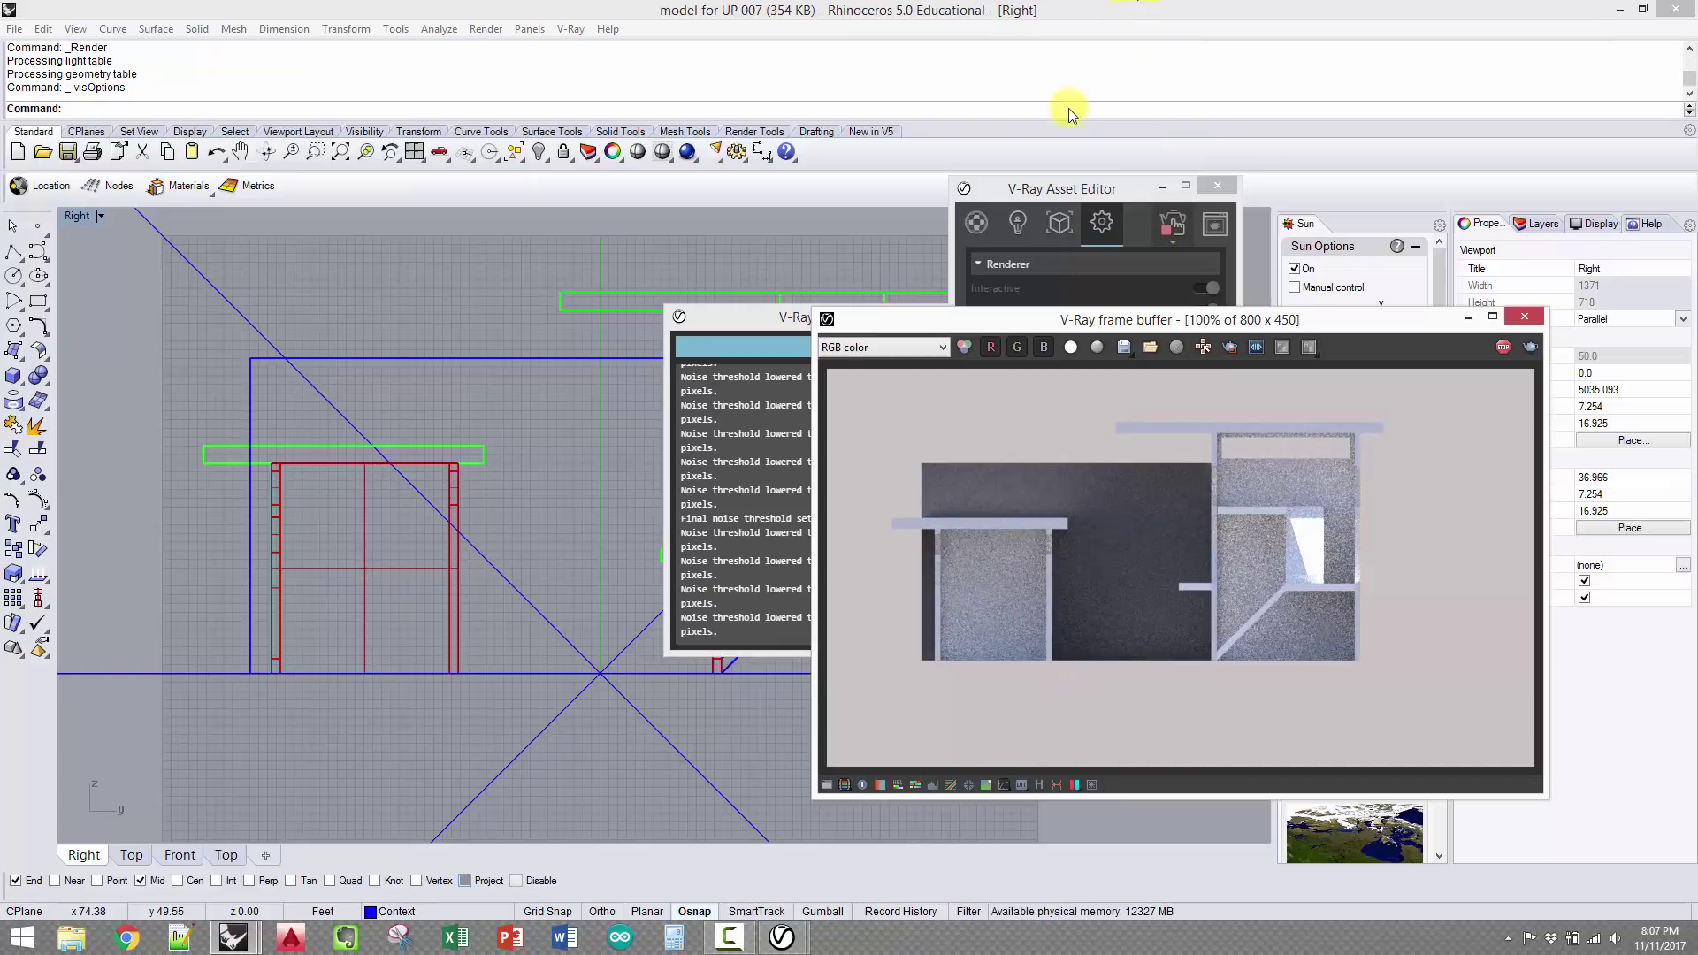
pyautogui.click(1081, 13)
pyautogui.click(630, 248)
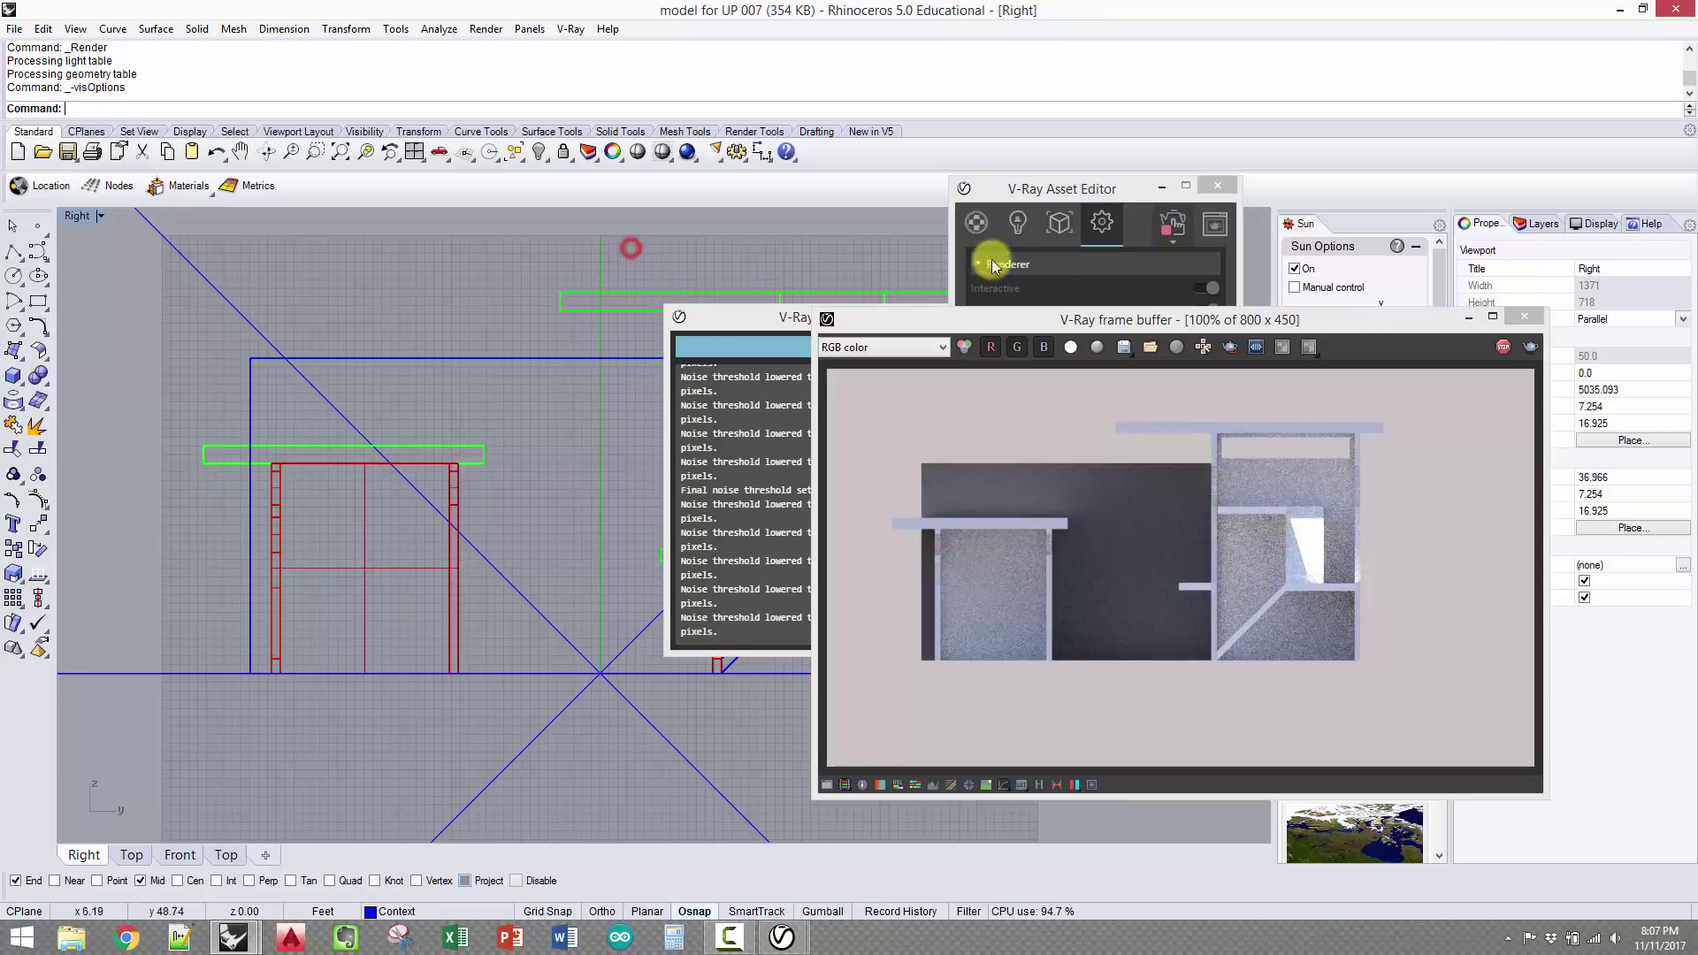
pyautogui.click(1468, 316)
pyautogui.moveTo(867, 320); pyautogui.dragTo(802, 315)
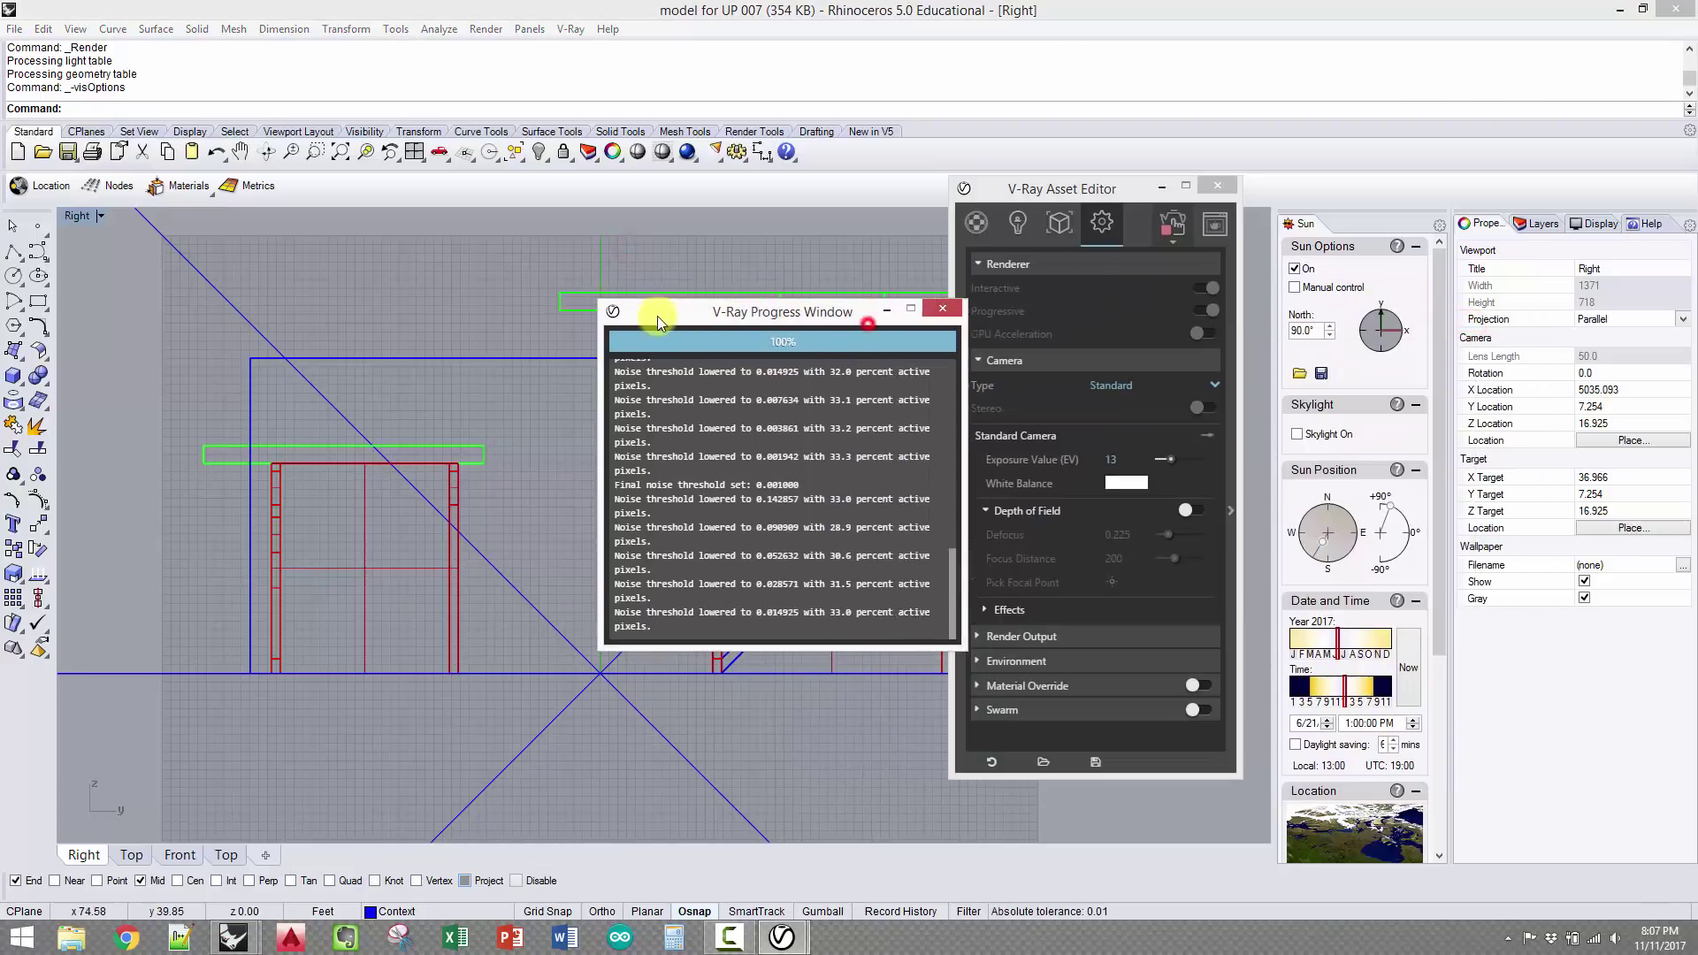
pyautogui.moveTo(656, 315); pyautogui.dragTo(506, 314)
pyautogui.click(745, 310)
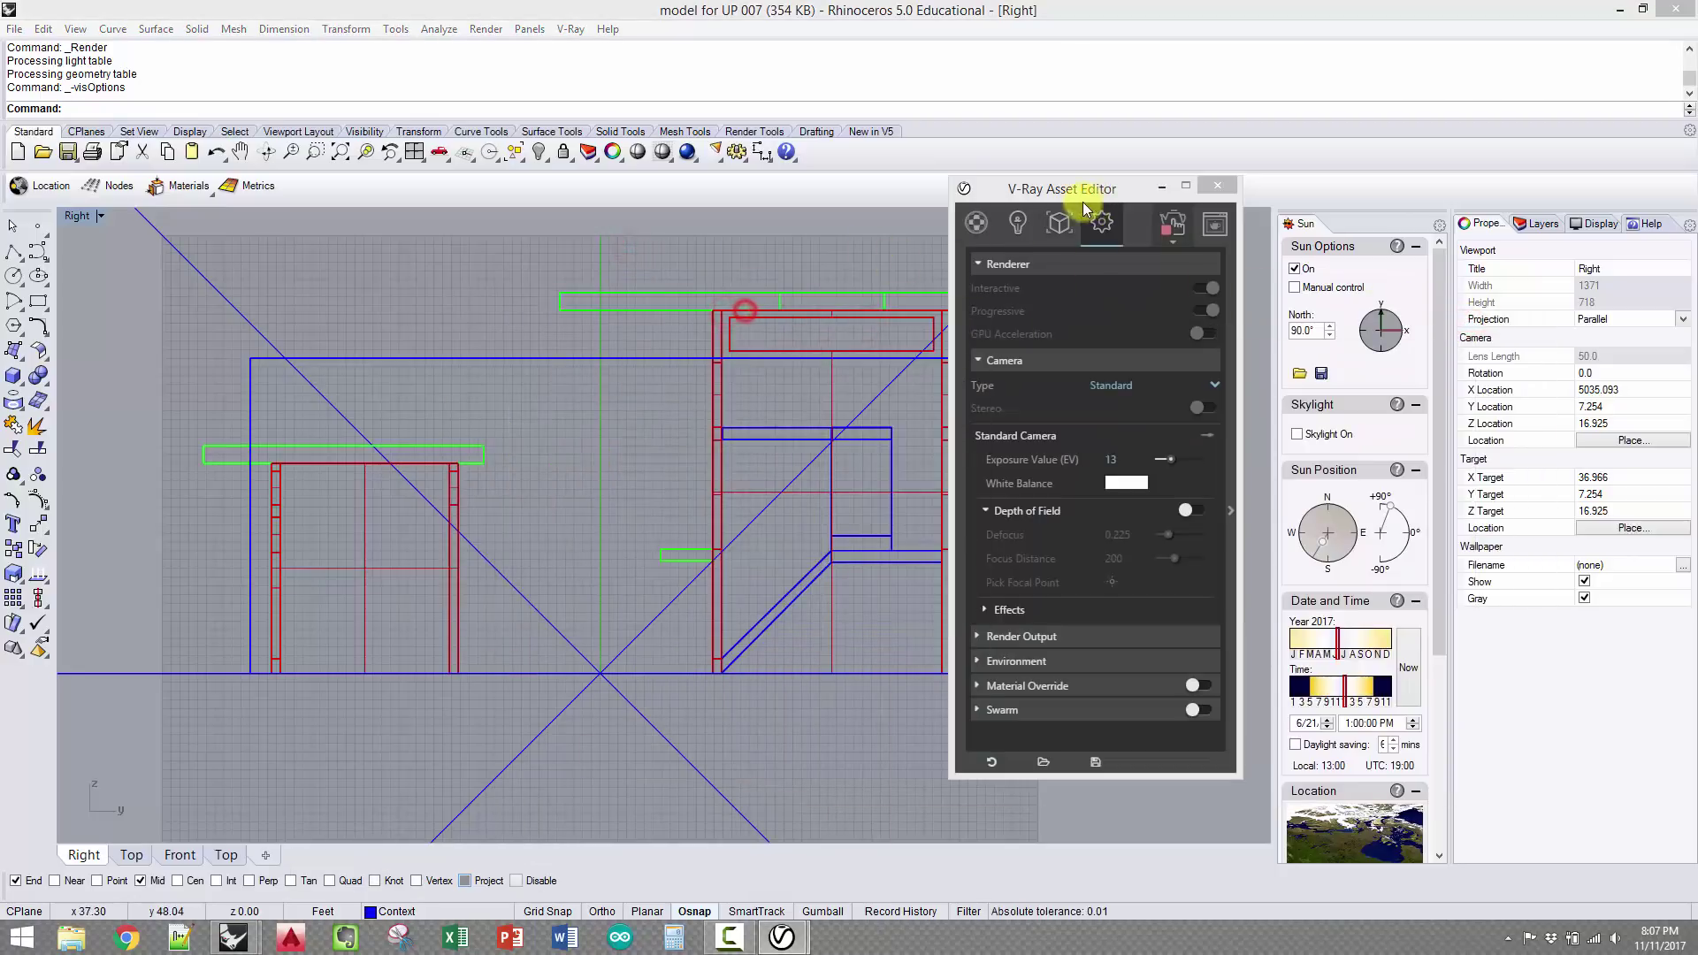
pyautogui.click(1157, 190)
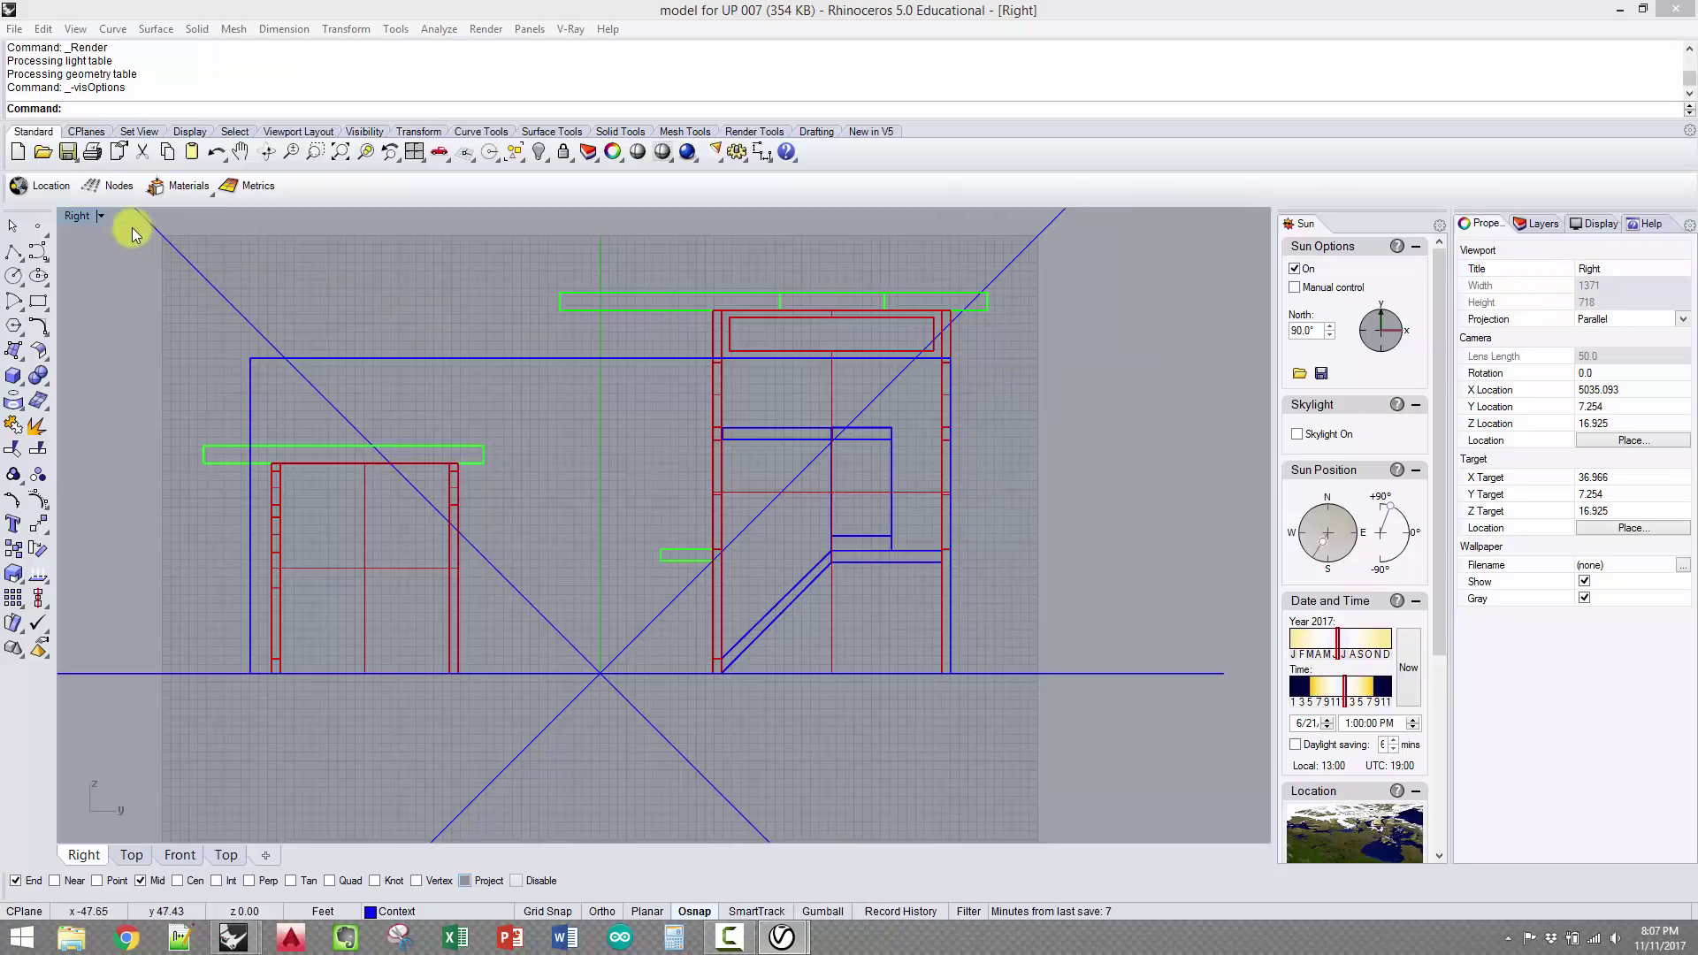
# Change the Right viewport's projection to Perspective
pyautogui.moveTo(664, 416); pyautogui.dragTo(715, 425, button='right')
pyautogui.click(1611, 320)
pyautogui.click(1631, 338)
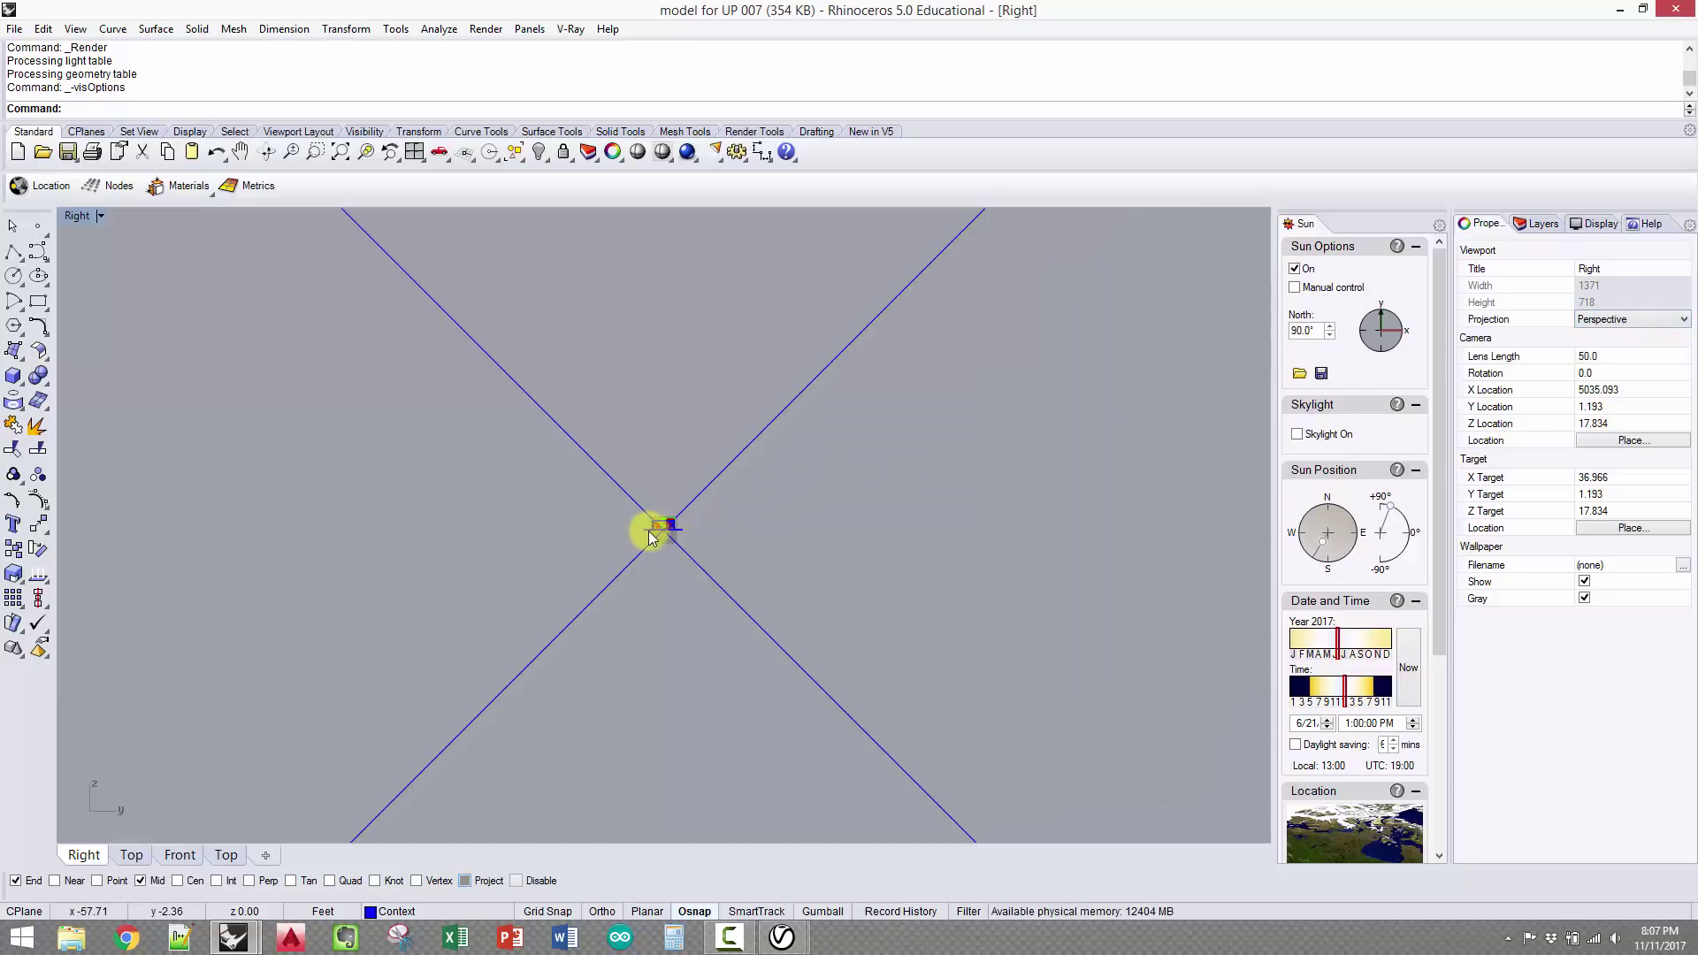
# Hide the large clipping plane and zoom the viewport to the extents of the remaining model
pyautogui.click(662, 537)
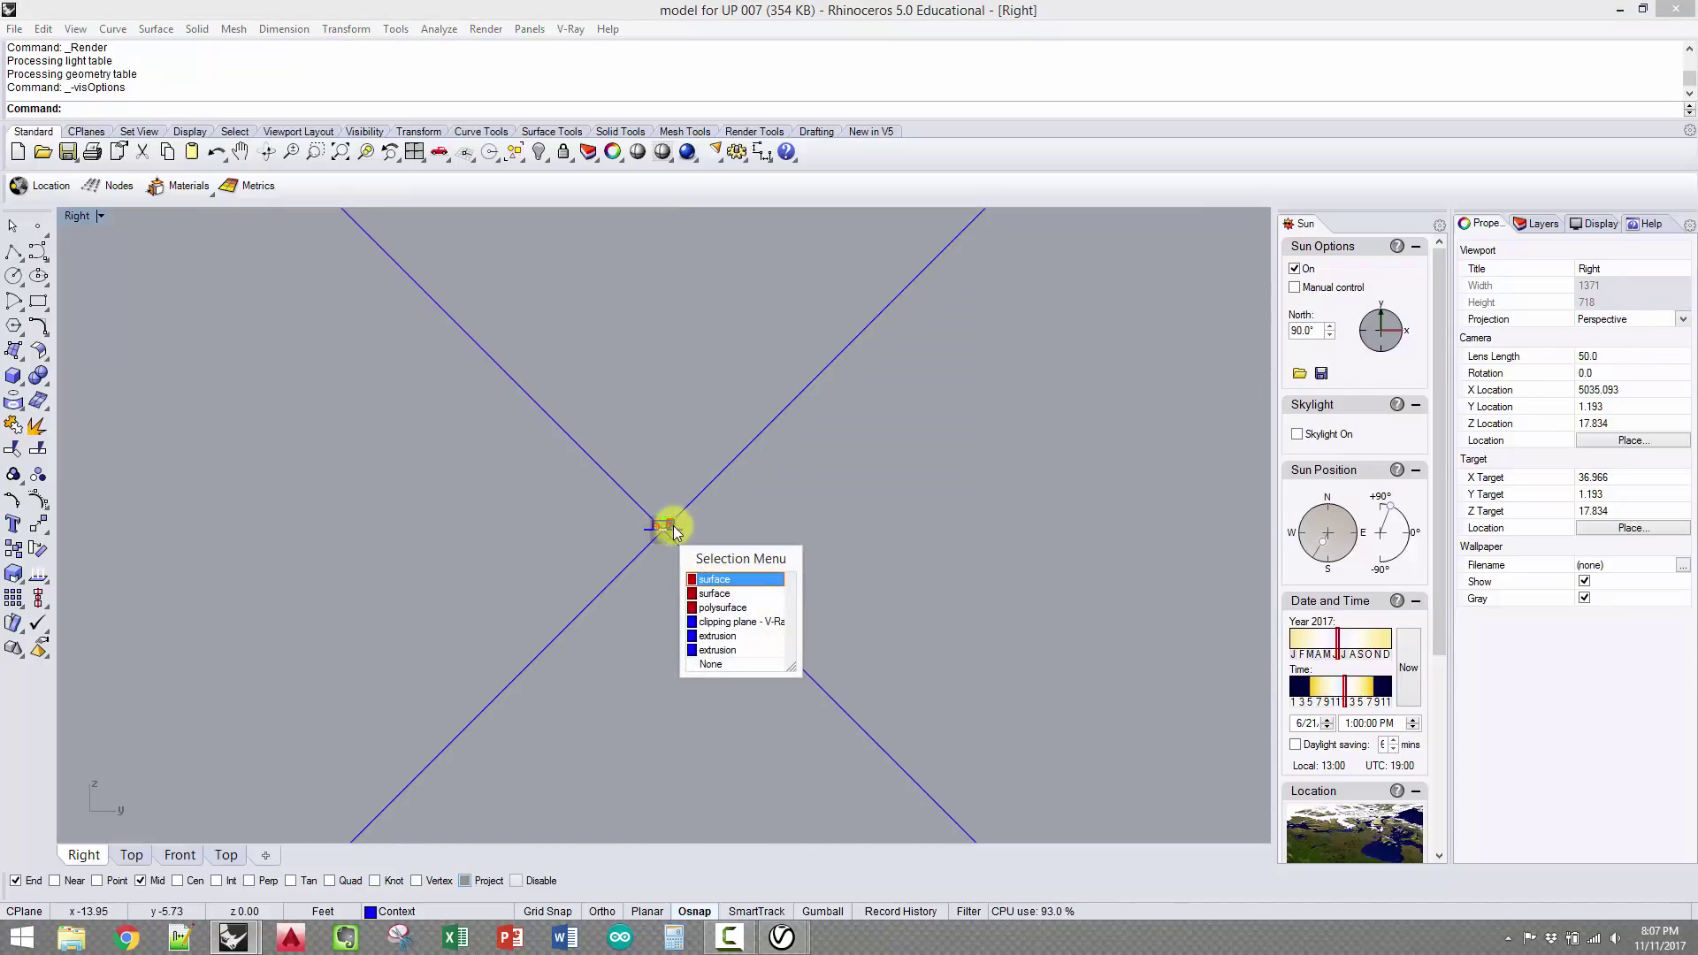
pyautogui.click(341, 153)
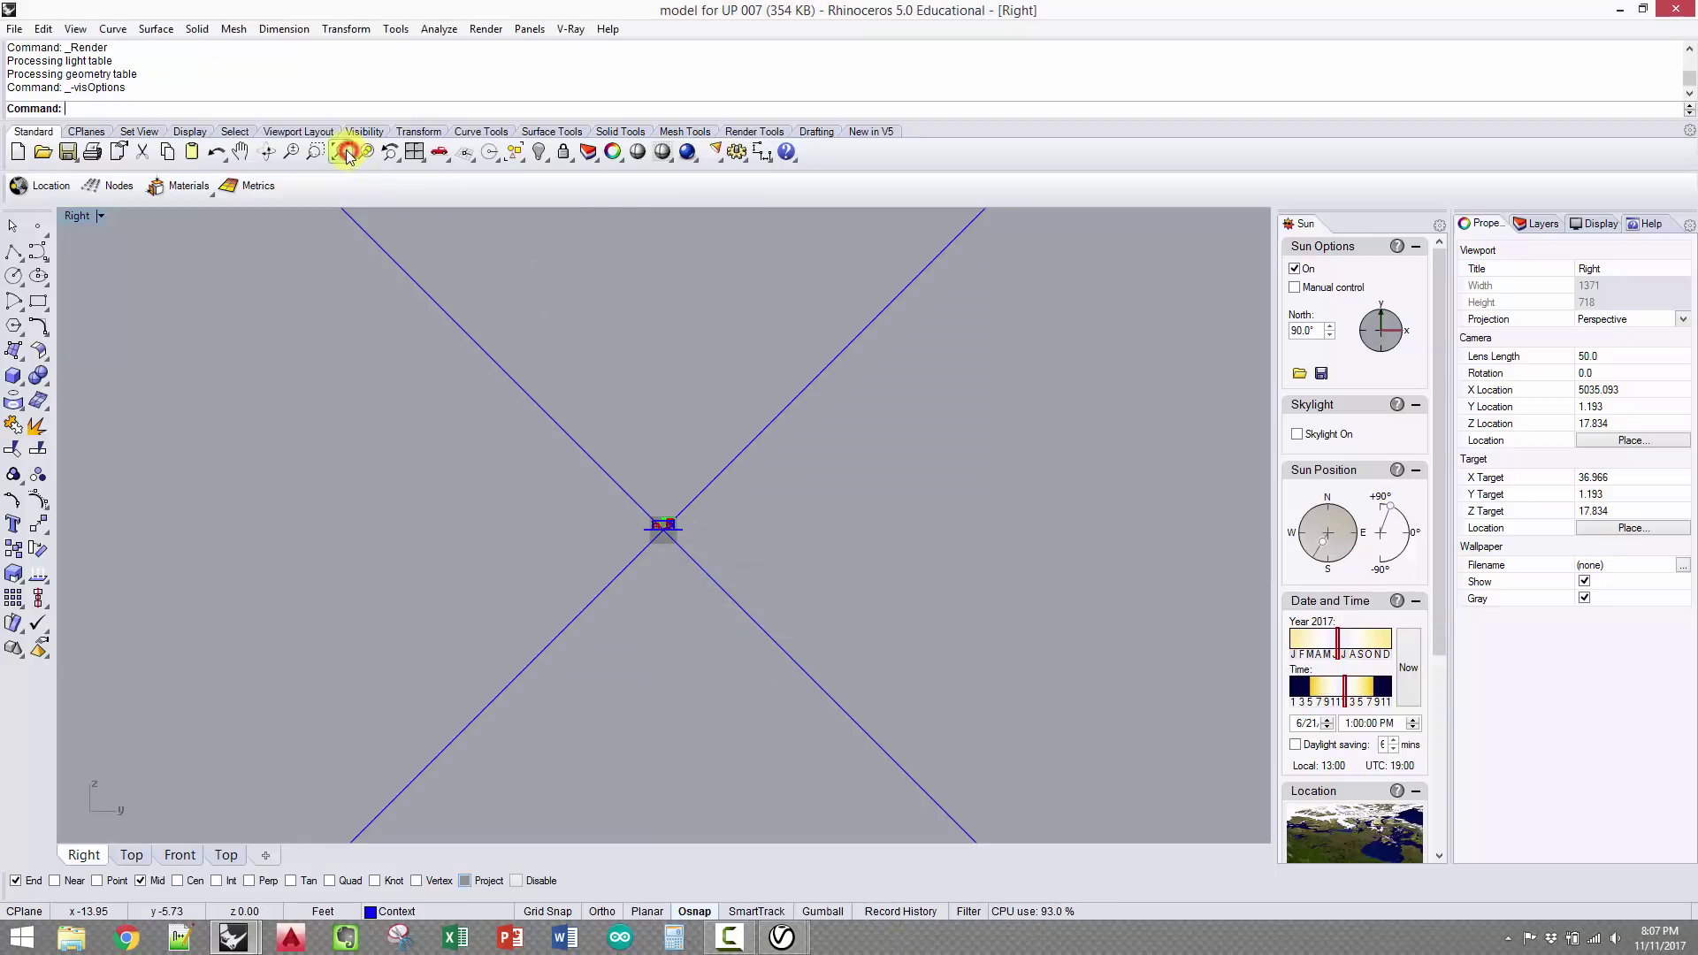
pyautogui.click(342, 153)
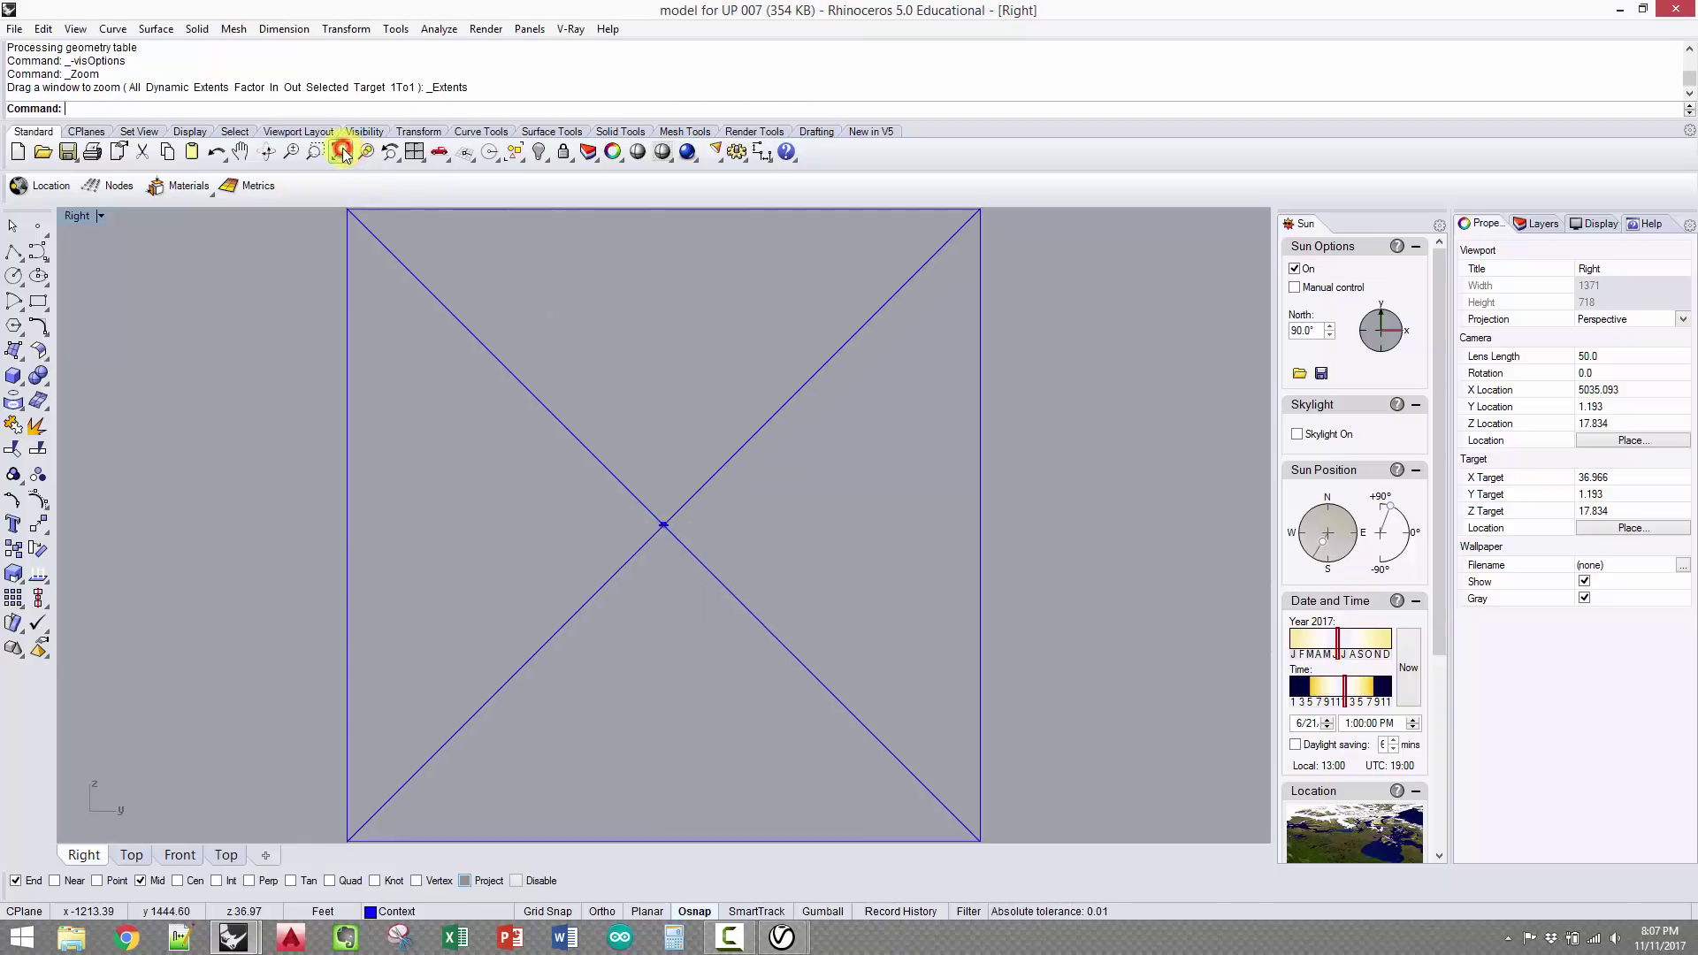
pyautogui.click(789, 411)
pyautogui.write('Hide')
pyautogui.press('Return')
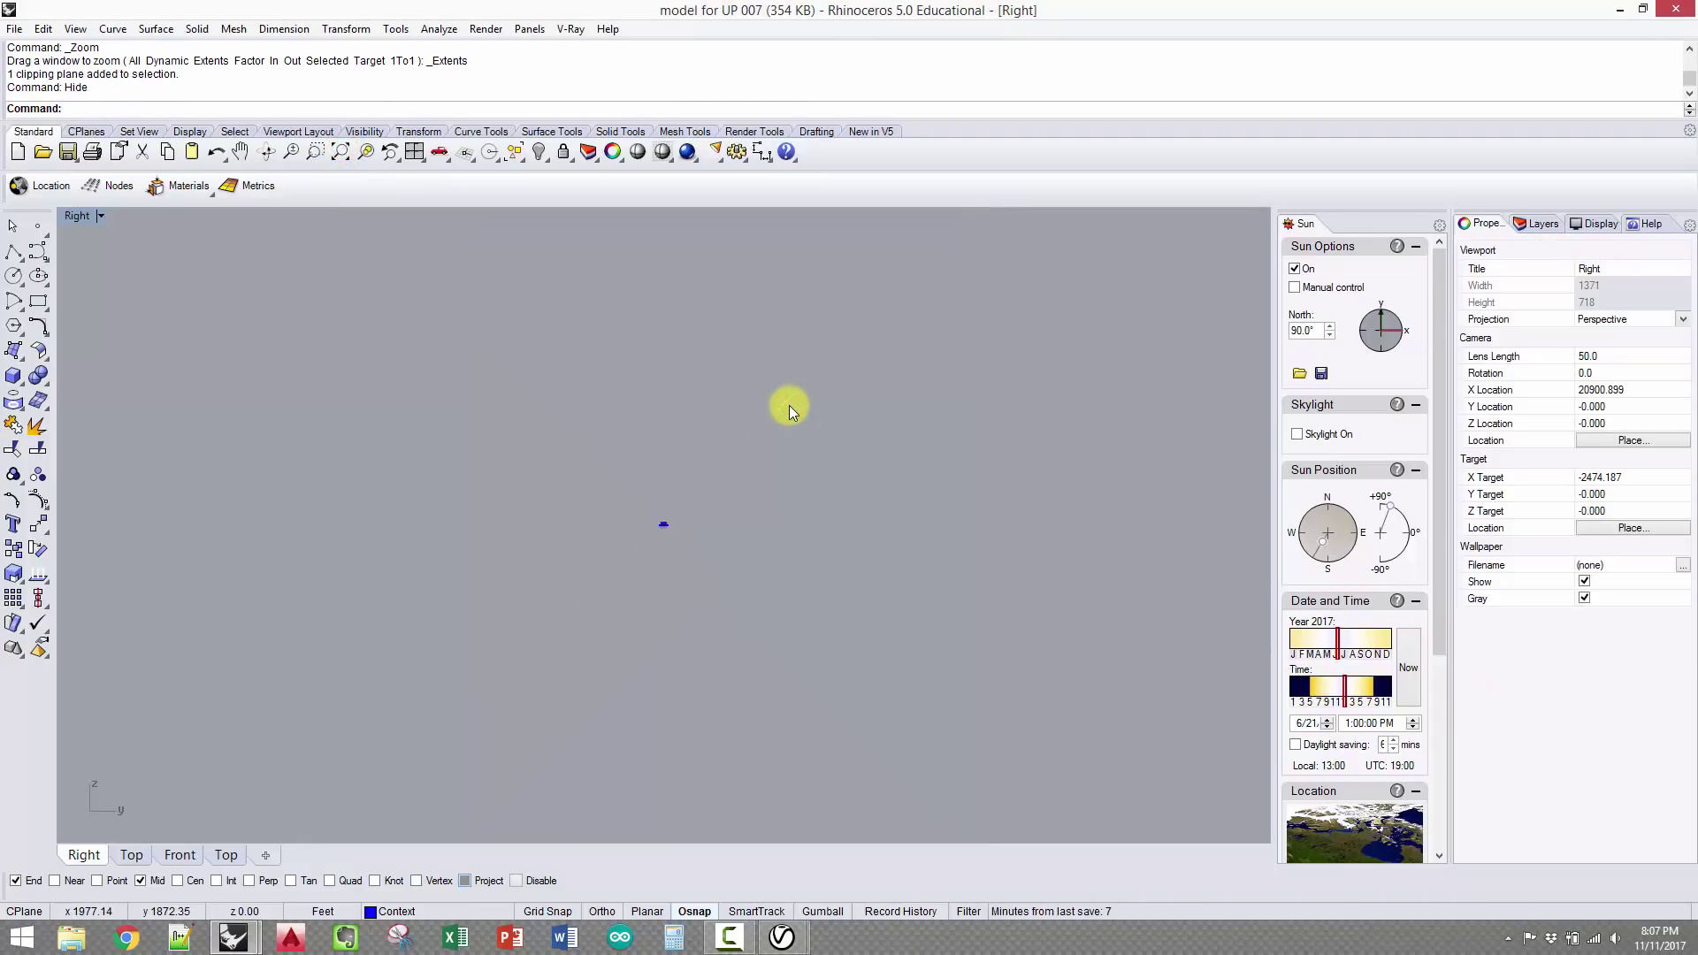
pyautogui.click(341, 153)
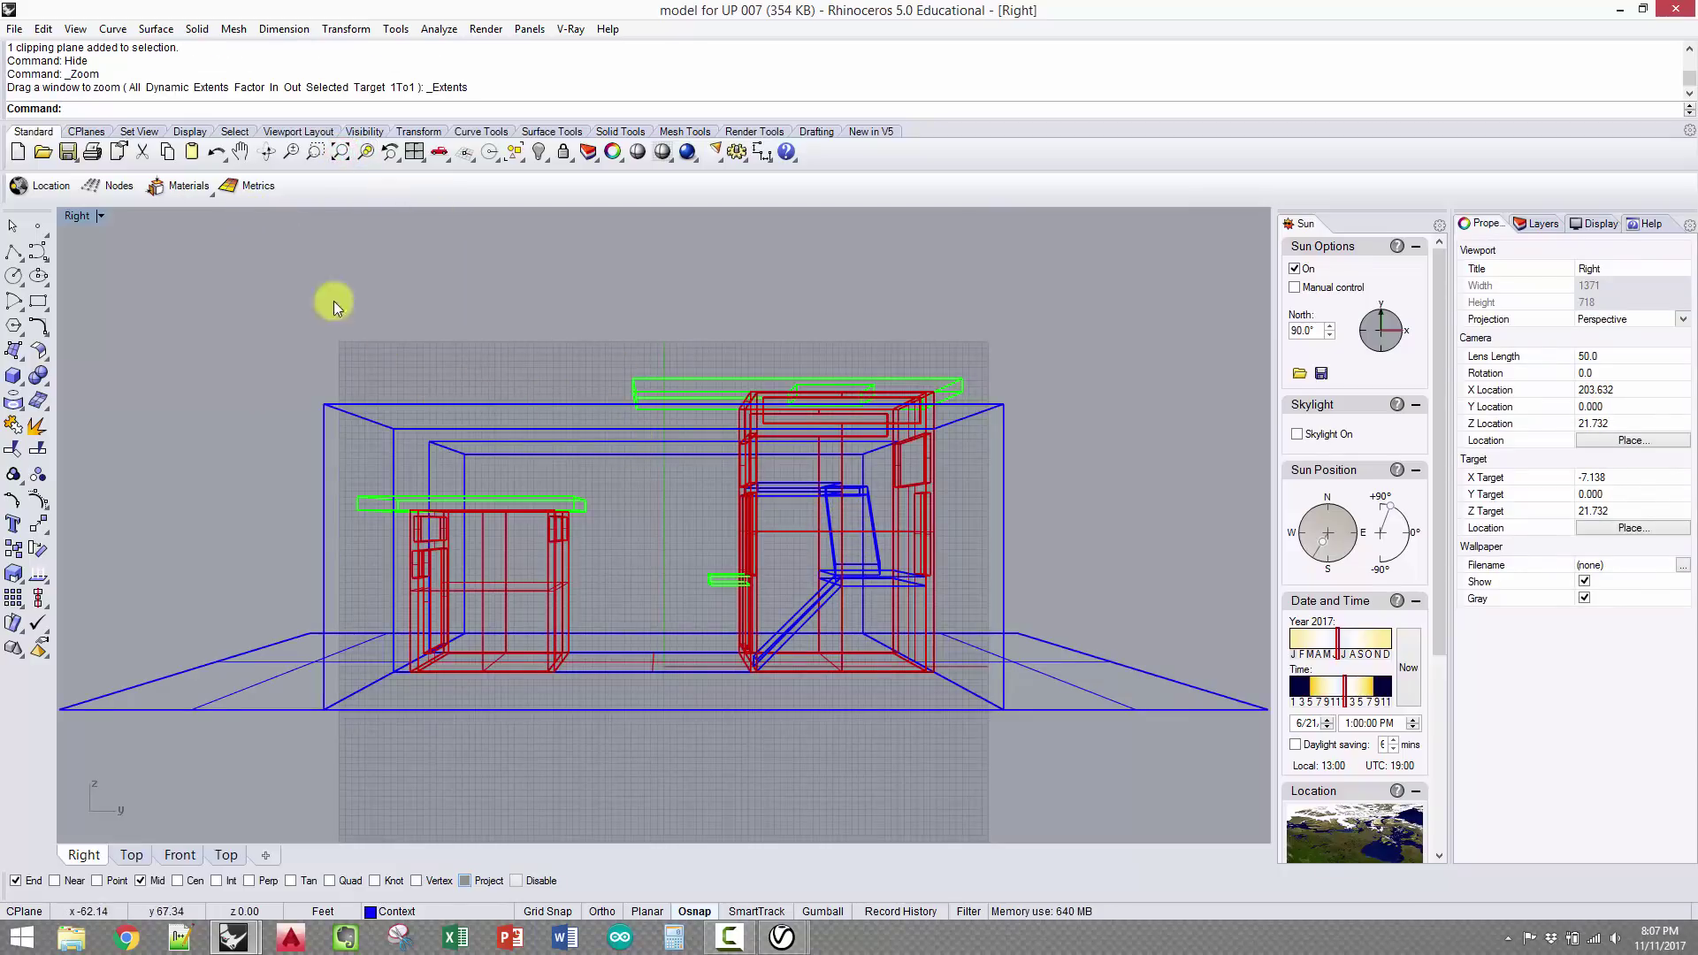
# Restore the V-Ray frame buffer and move it aside so the building stays visible in the viewport
pyautogui.click(234, 937)
pyautogui.click(353, 865)
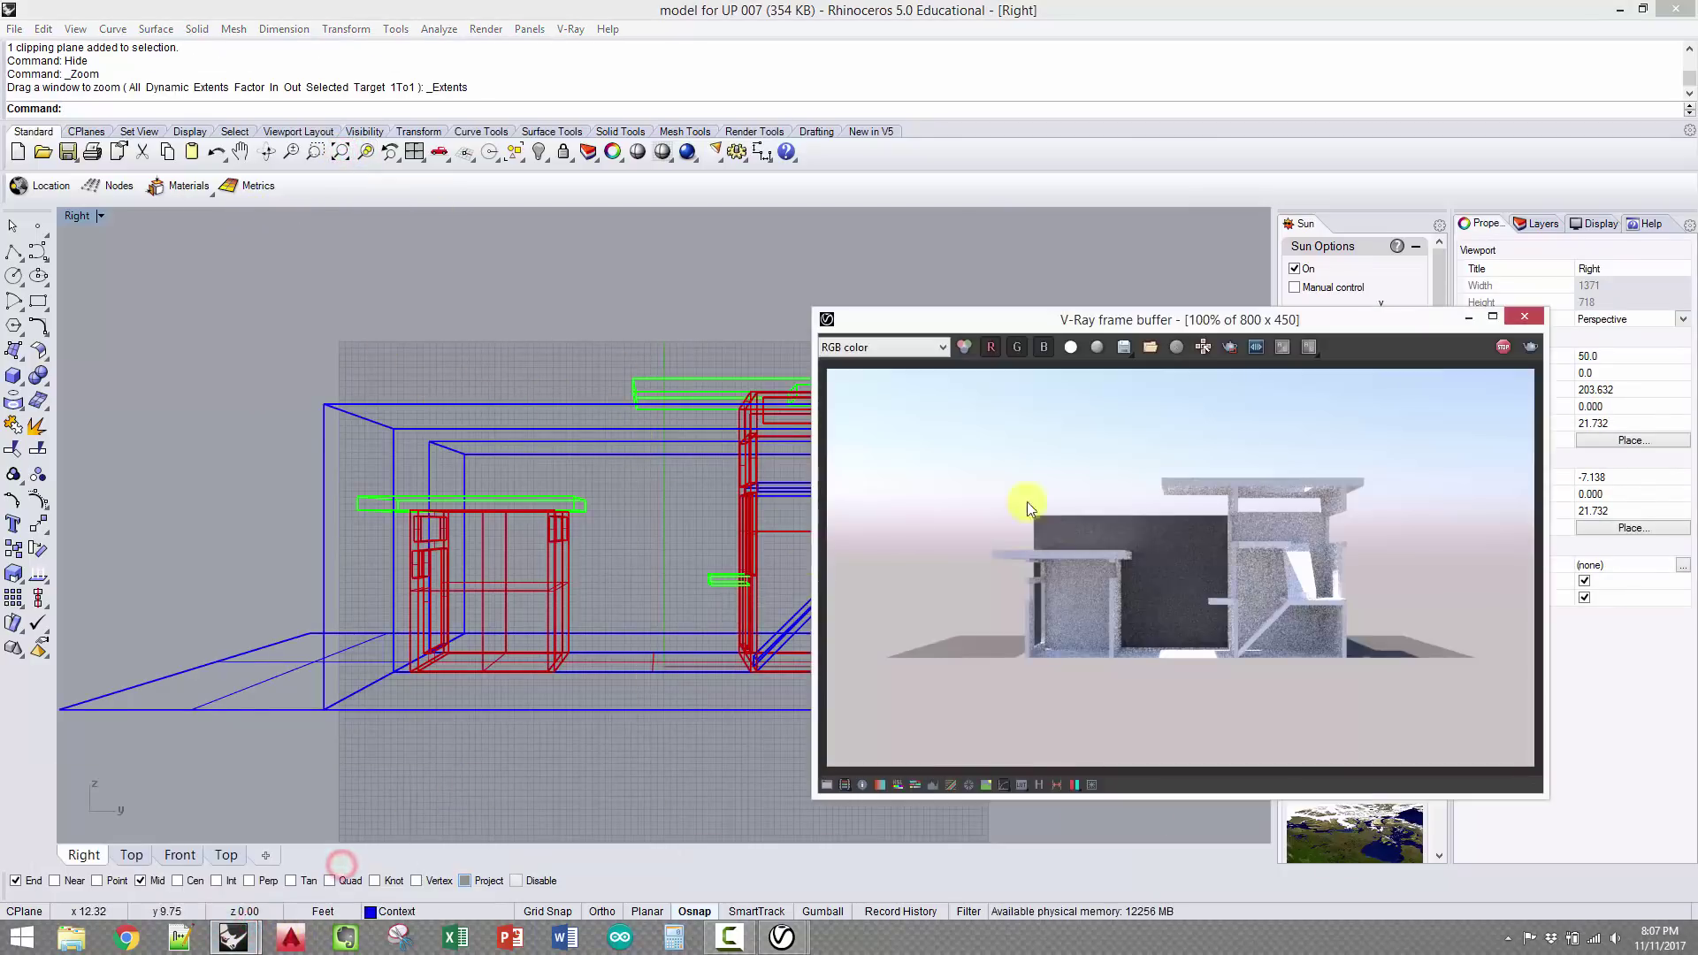
pyautogui.moveTo(1287, 316); pyautogui.dragTo(1485, 269)
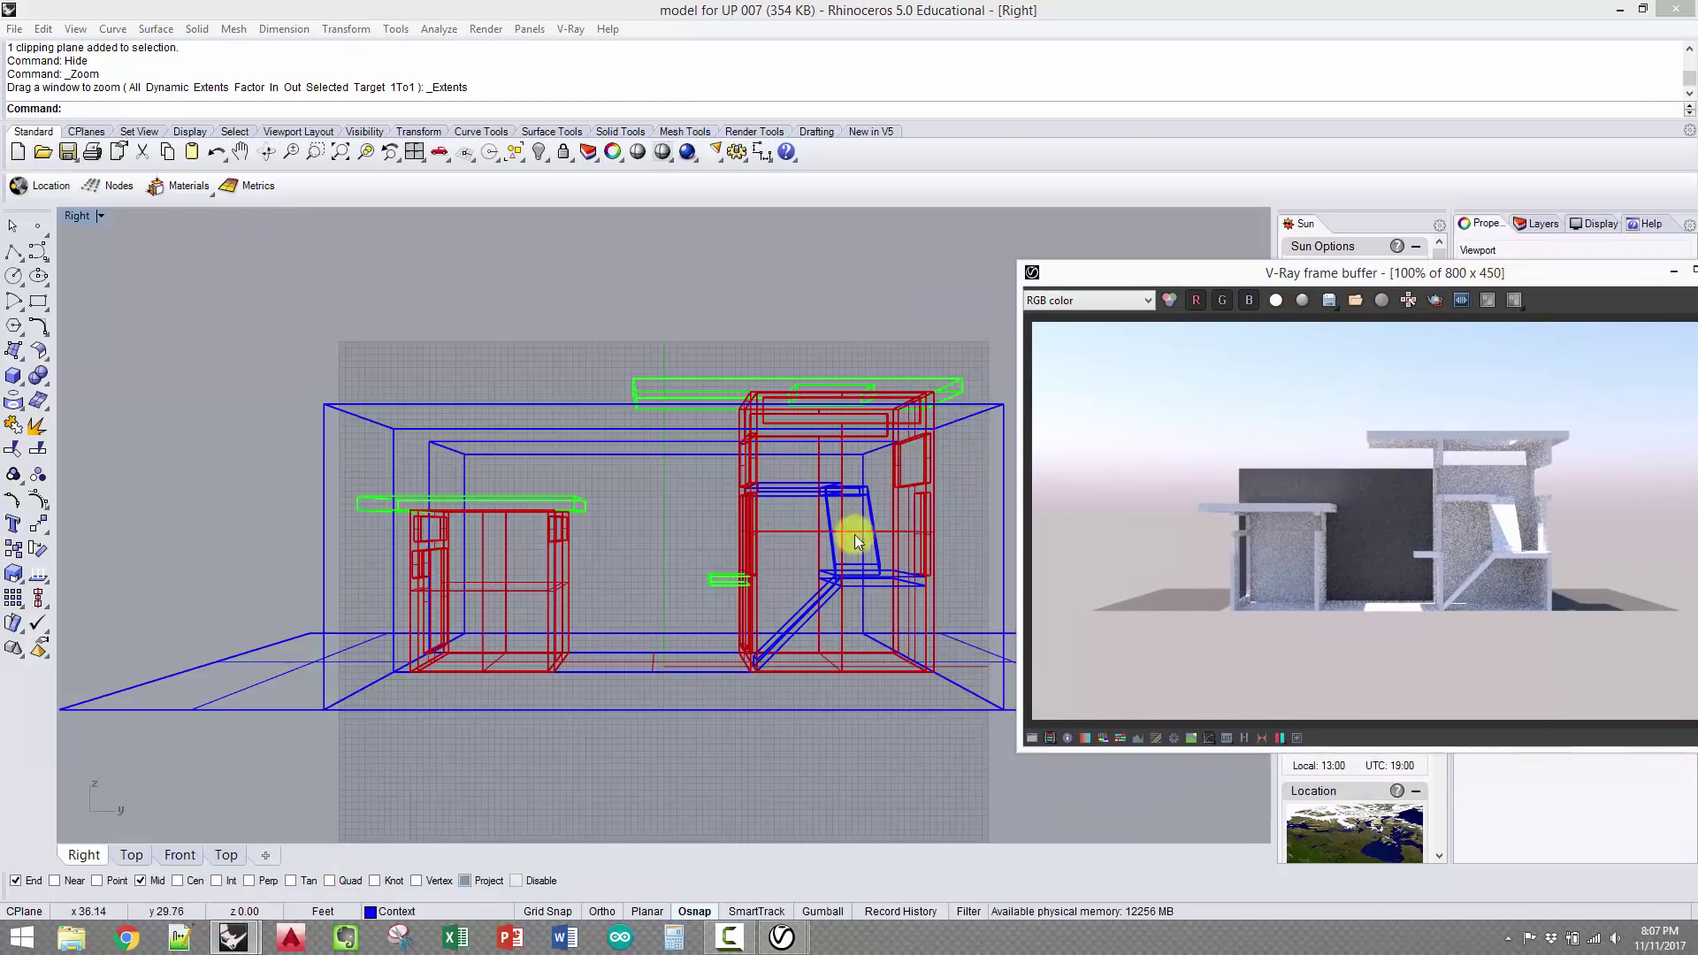
# Select the building geometry, zoom the perspective view to it, and widen the frame buffer window
pyautogui.click(831, 730)
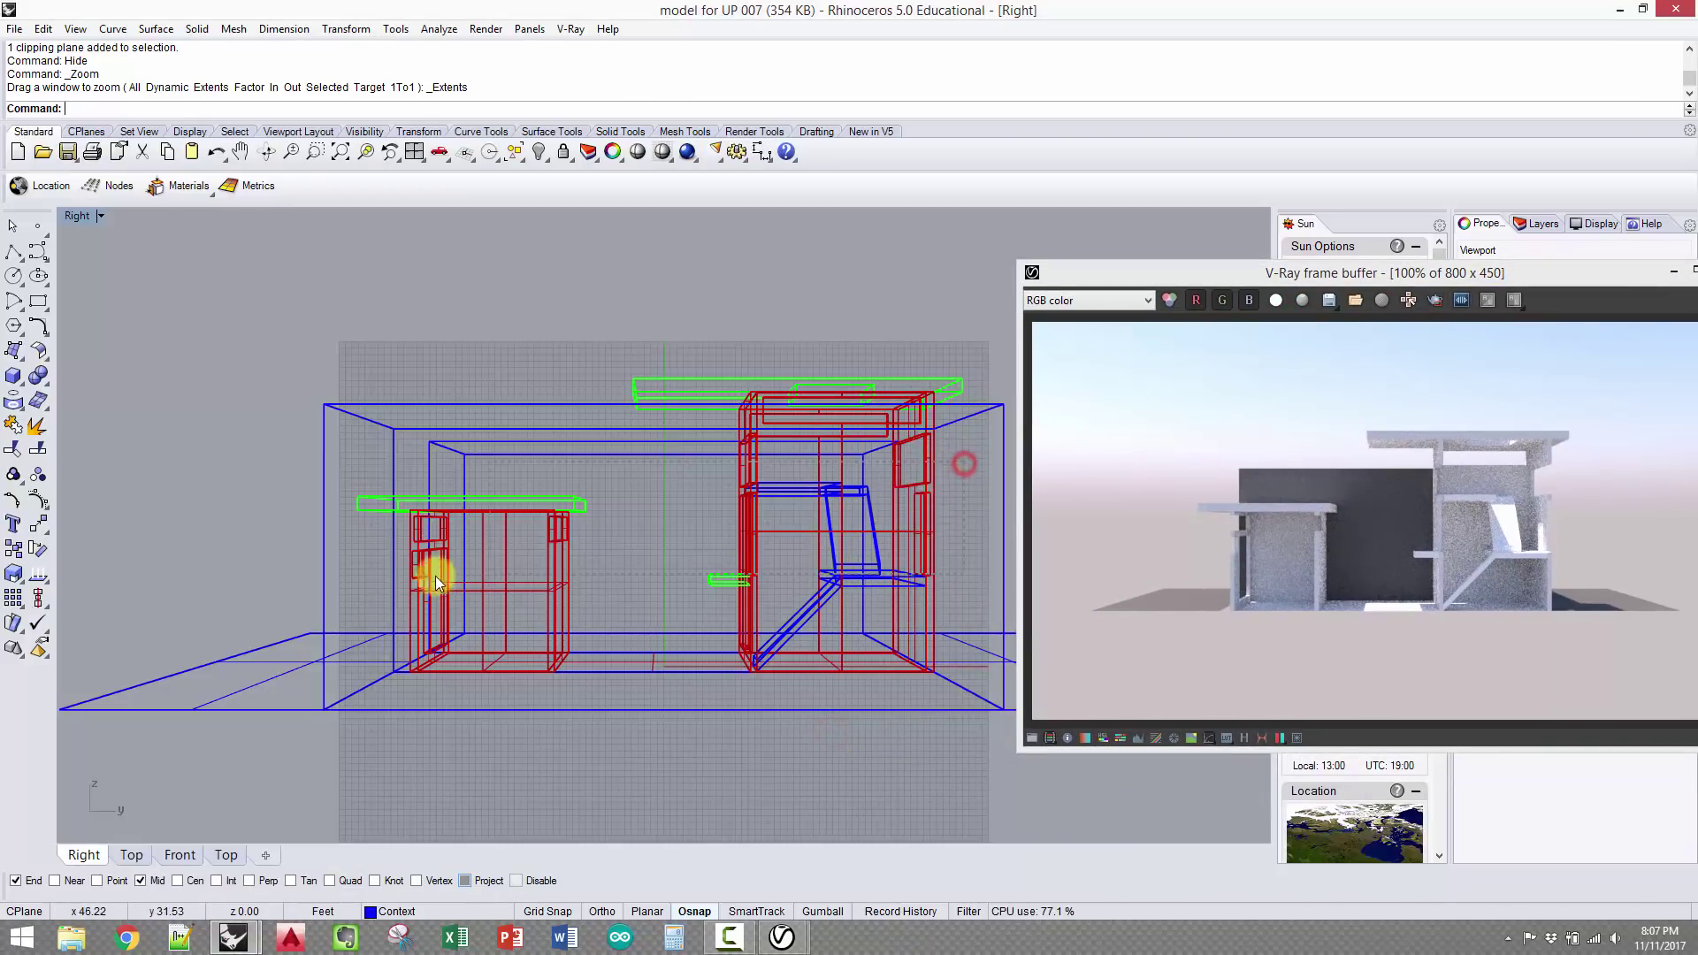
pyautogui.moveTo(435, 575); pyautogui.dragTo(358, 580)
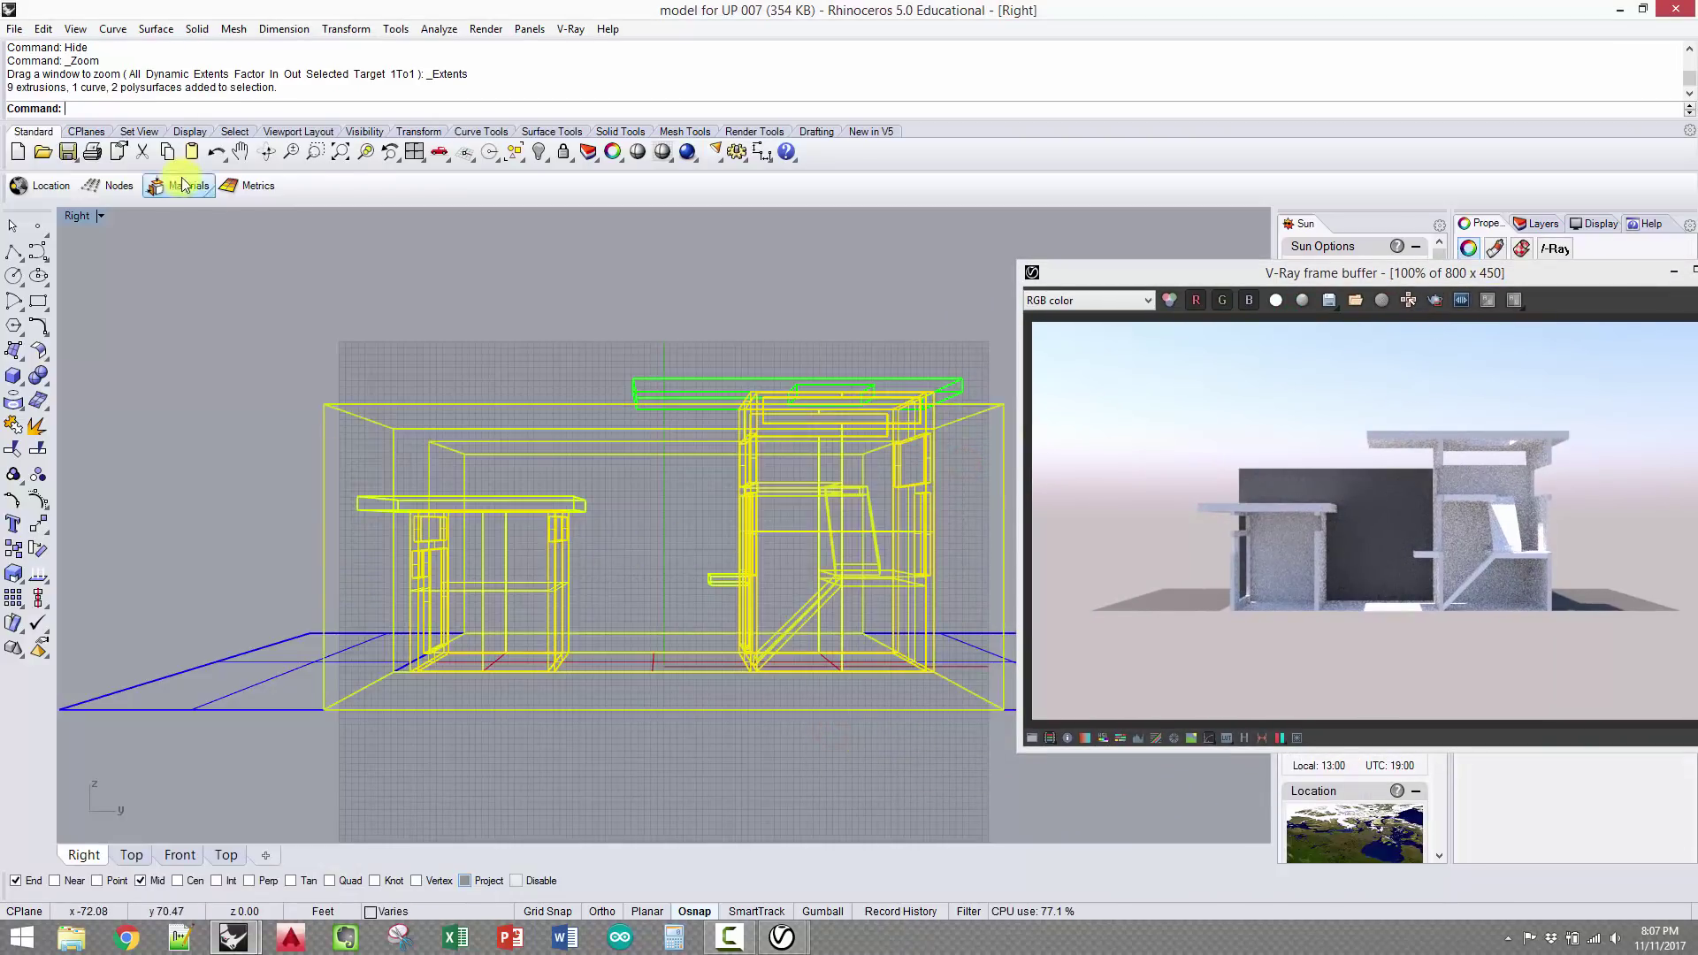
pyautogui.click(365, 152)
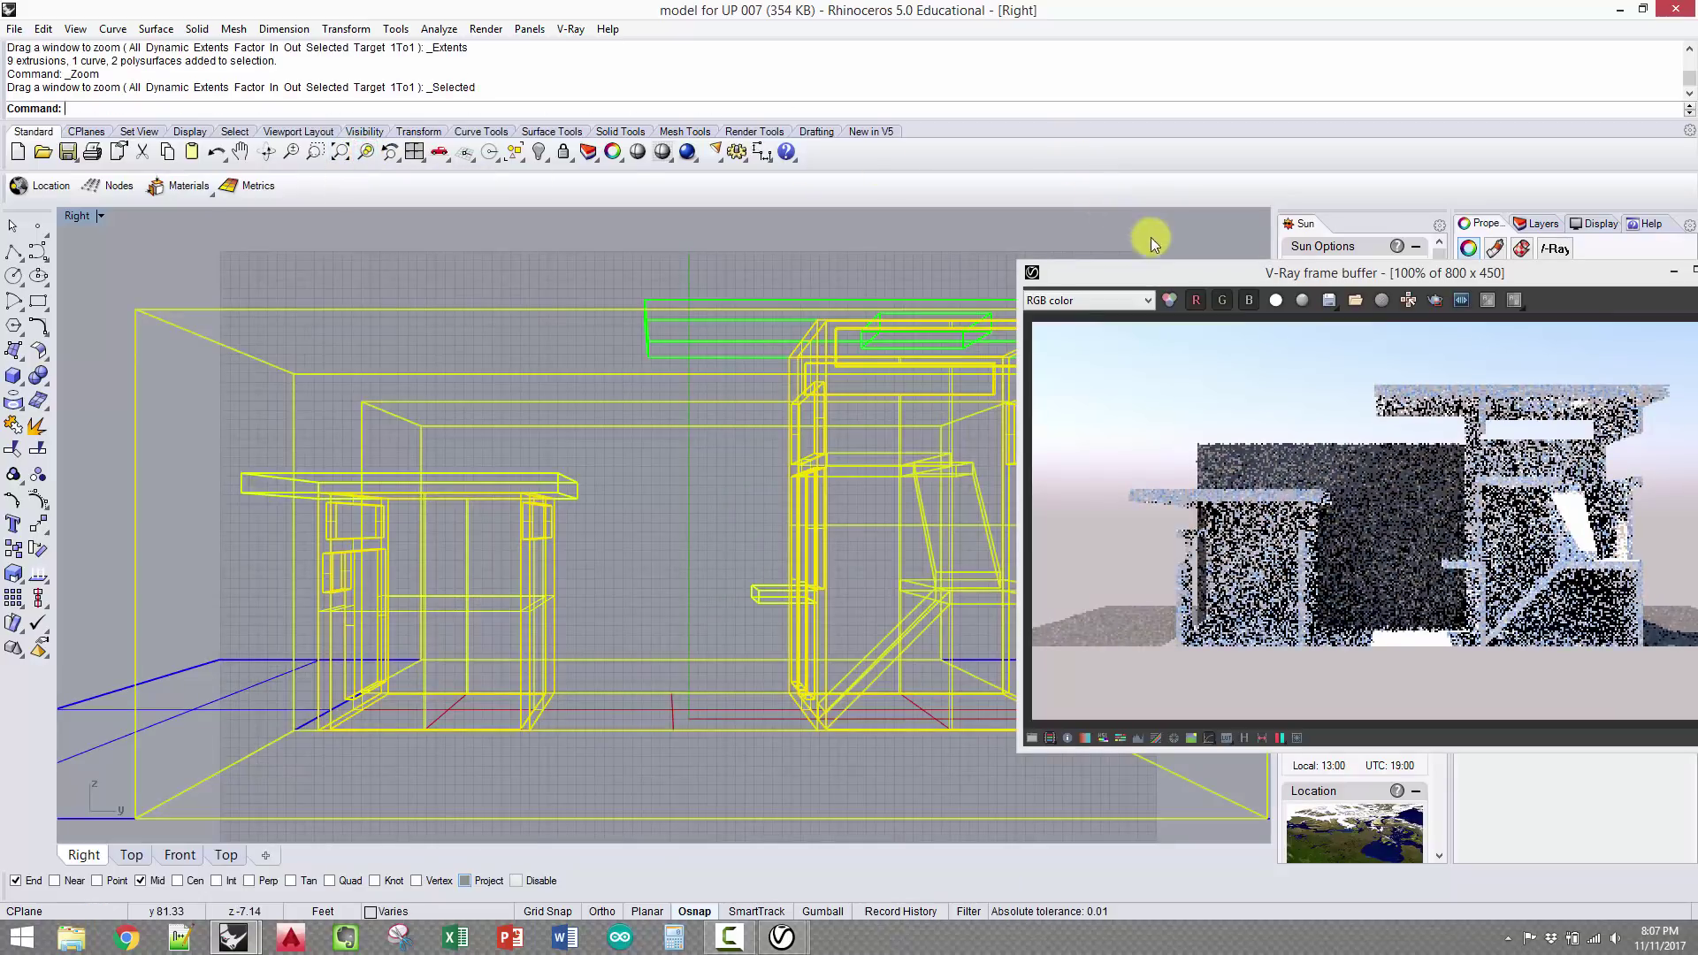
pyautogui.moveTo(1207, 275); pyautogui.dragTo(724, 264)
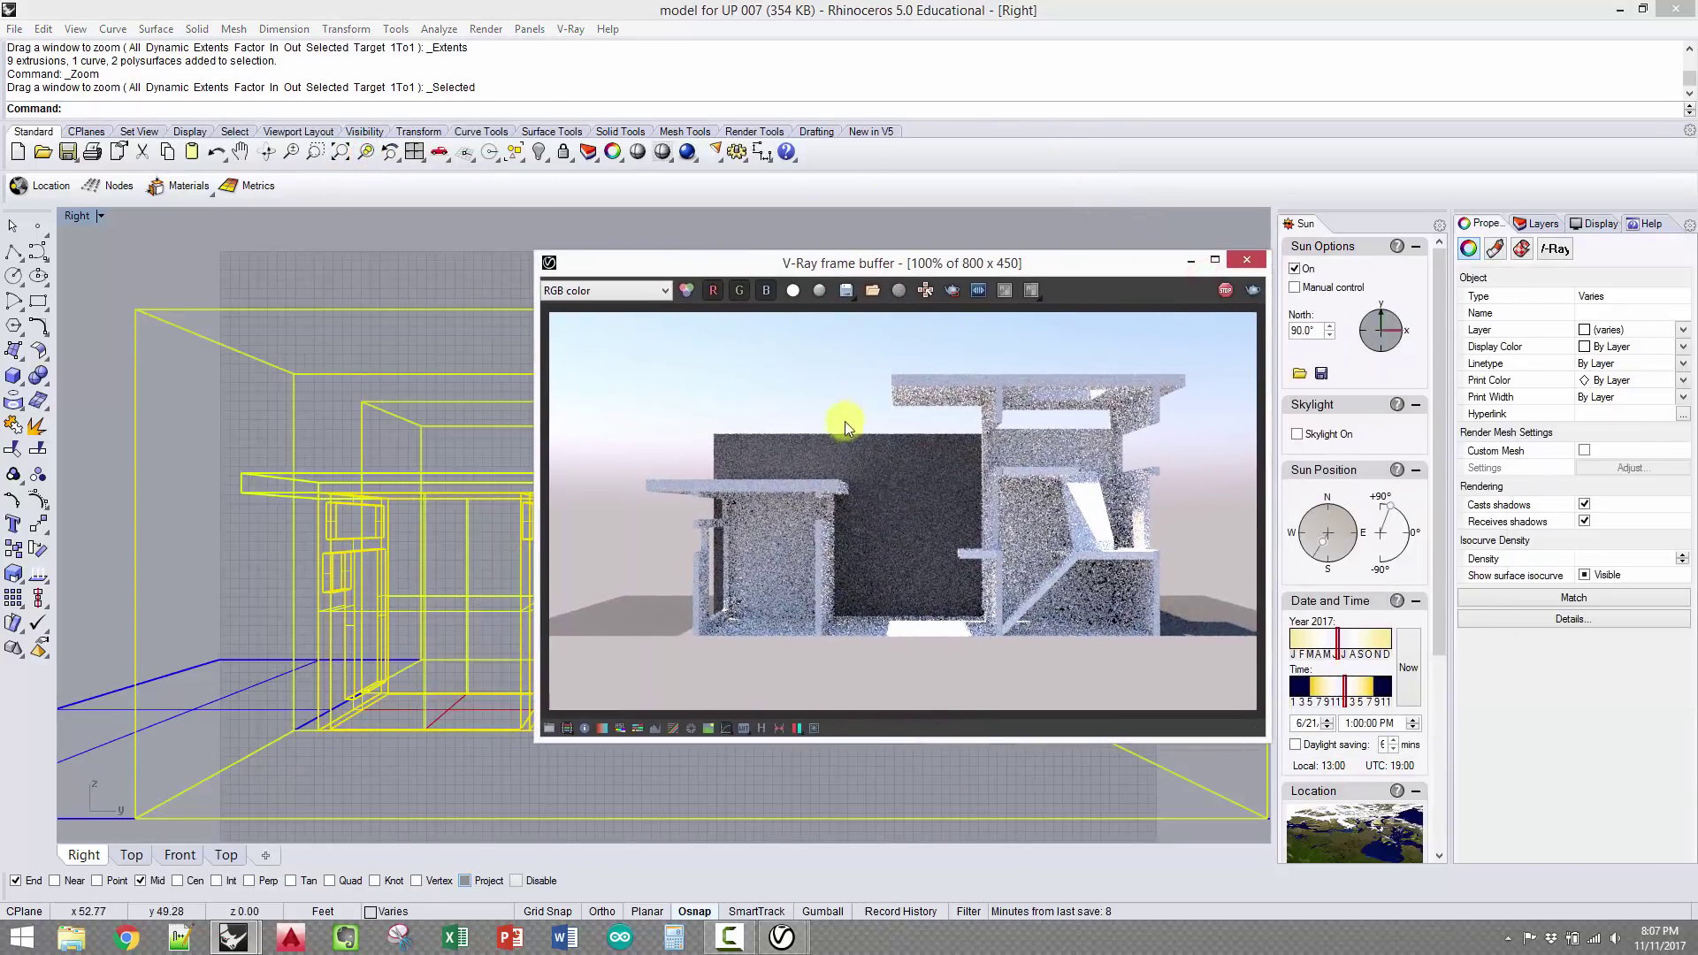
pyautogui.moveTo(1265, 456); pyautogui.dragTo(1405, 446)
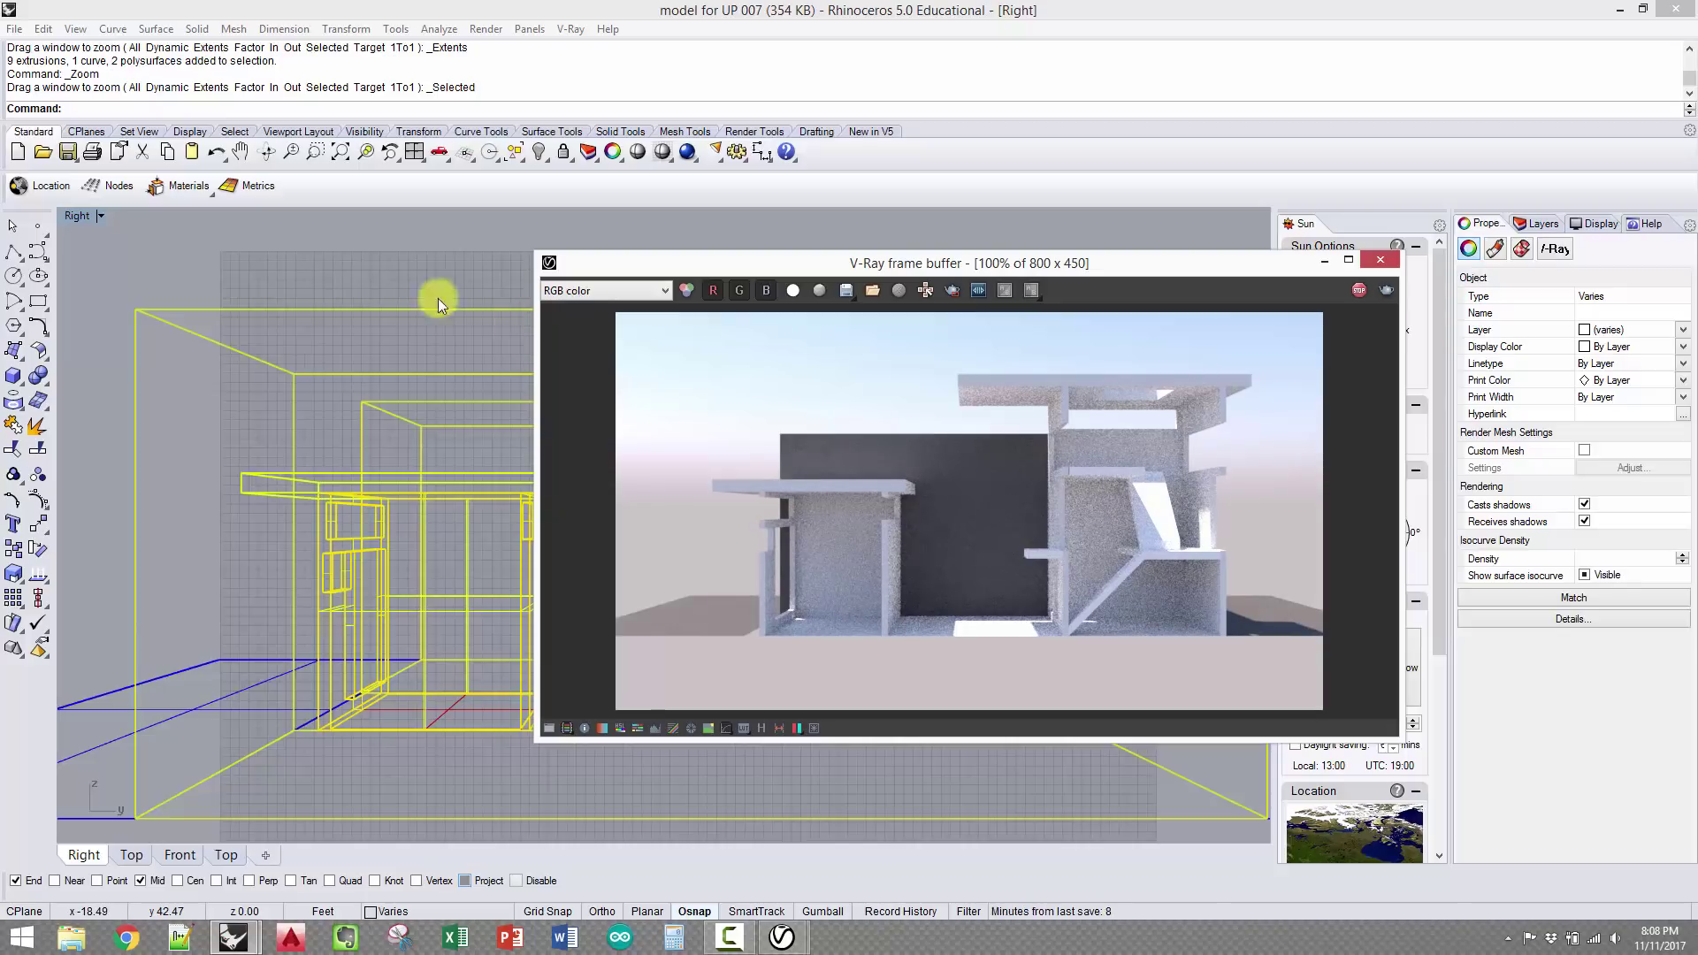
# Save the current viewport as a named view called My View and close the Named Views window
pyautogui.click(75, 28)
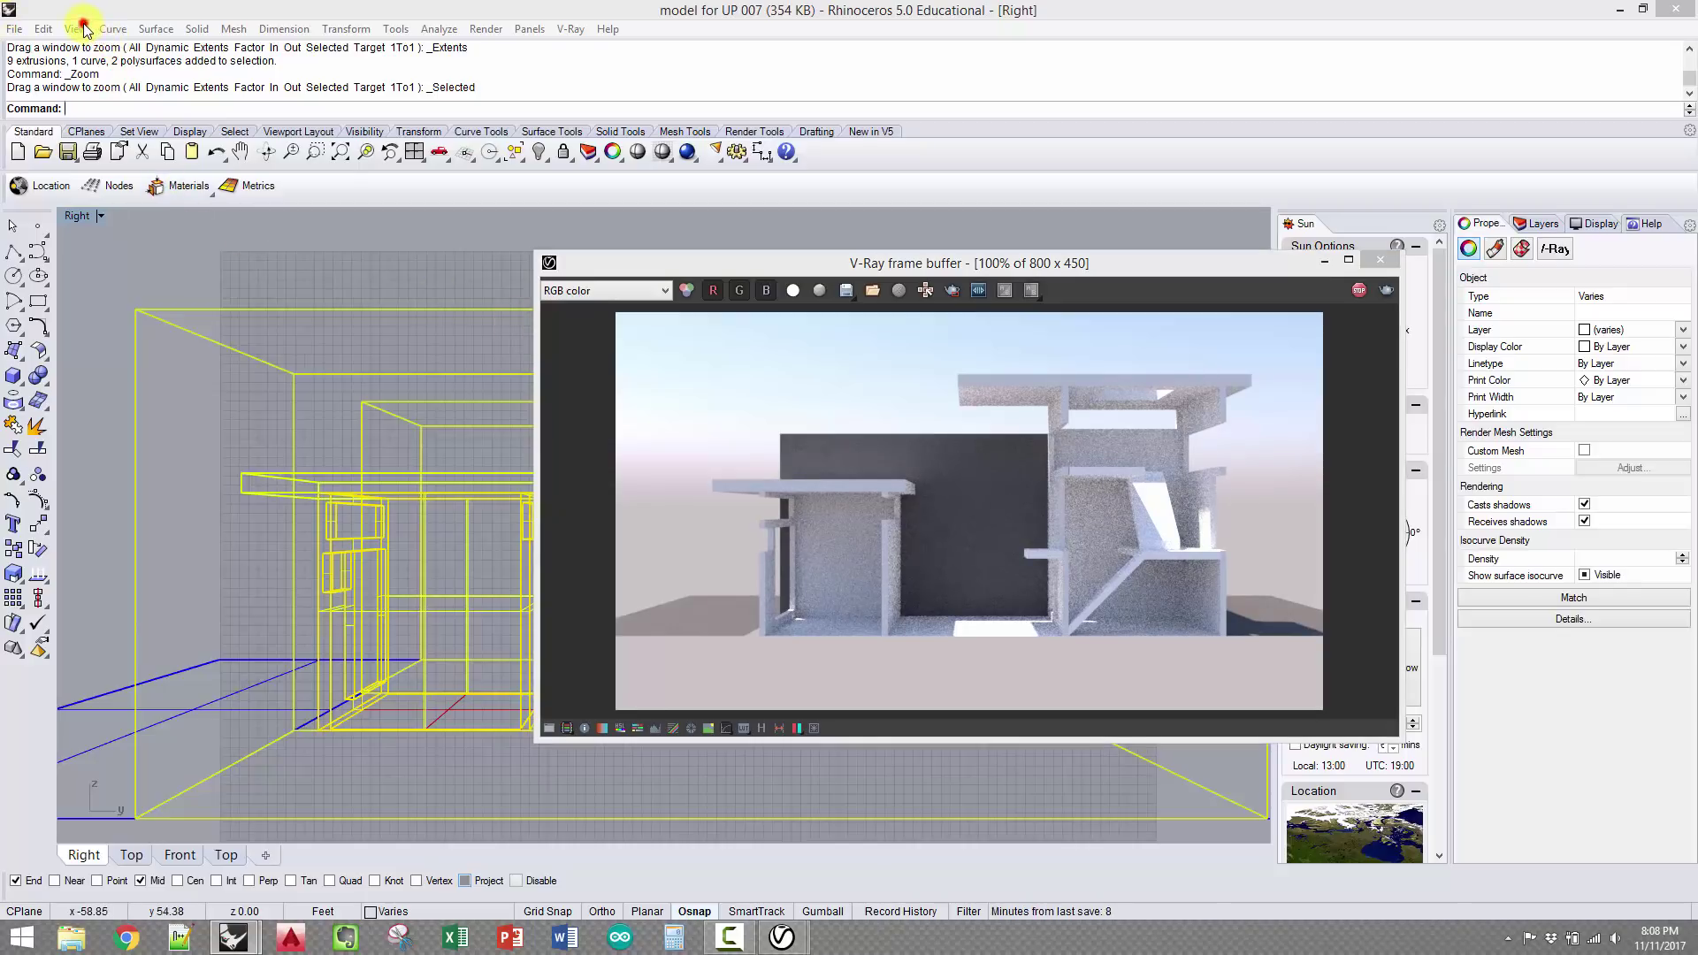
pyautogui.moveTo(168, 204)
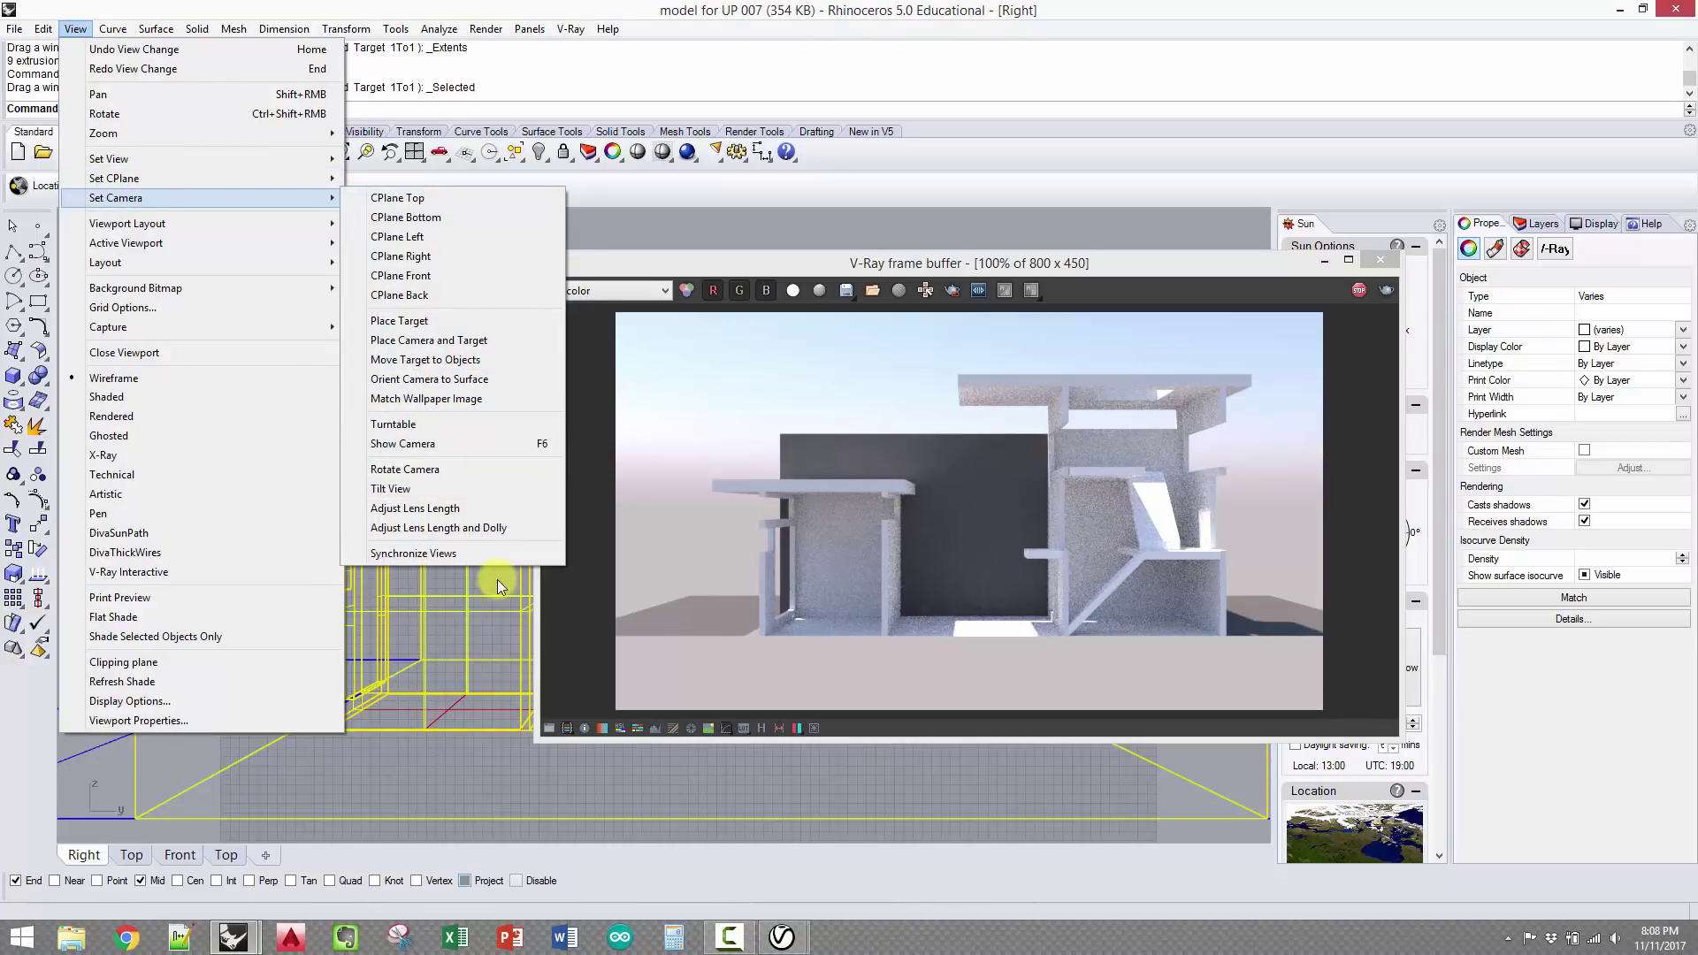
pyautogui.click(273, 159)
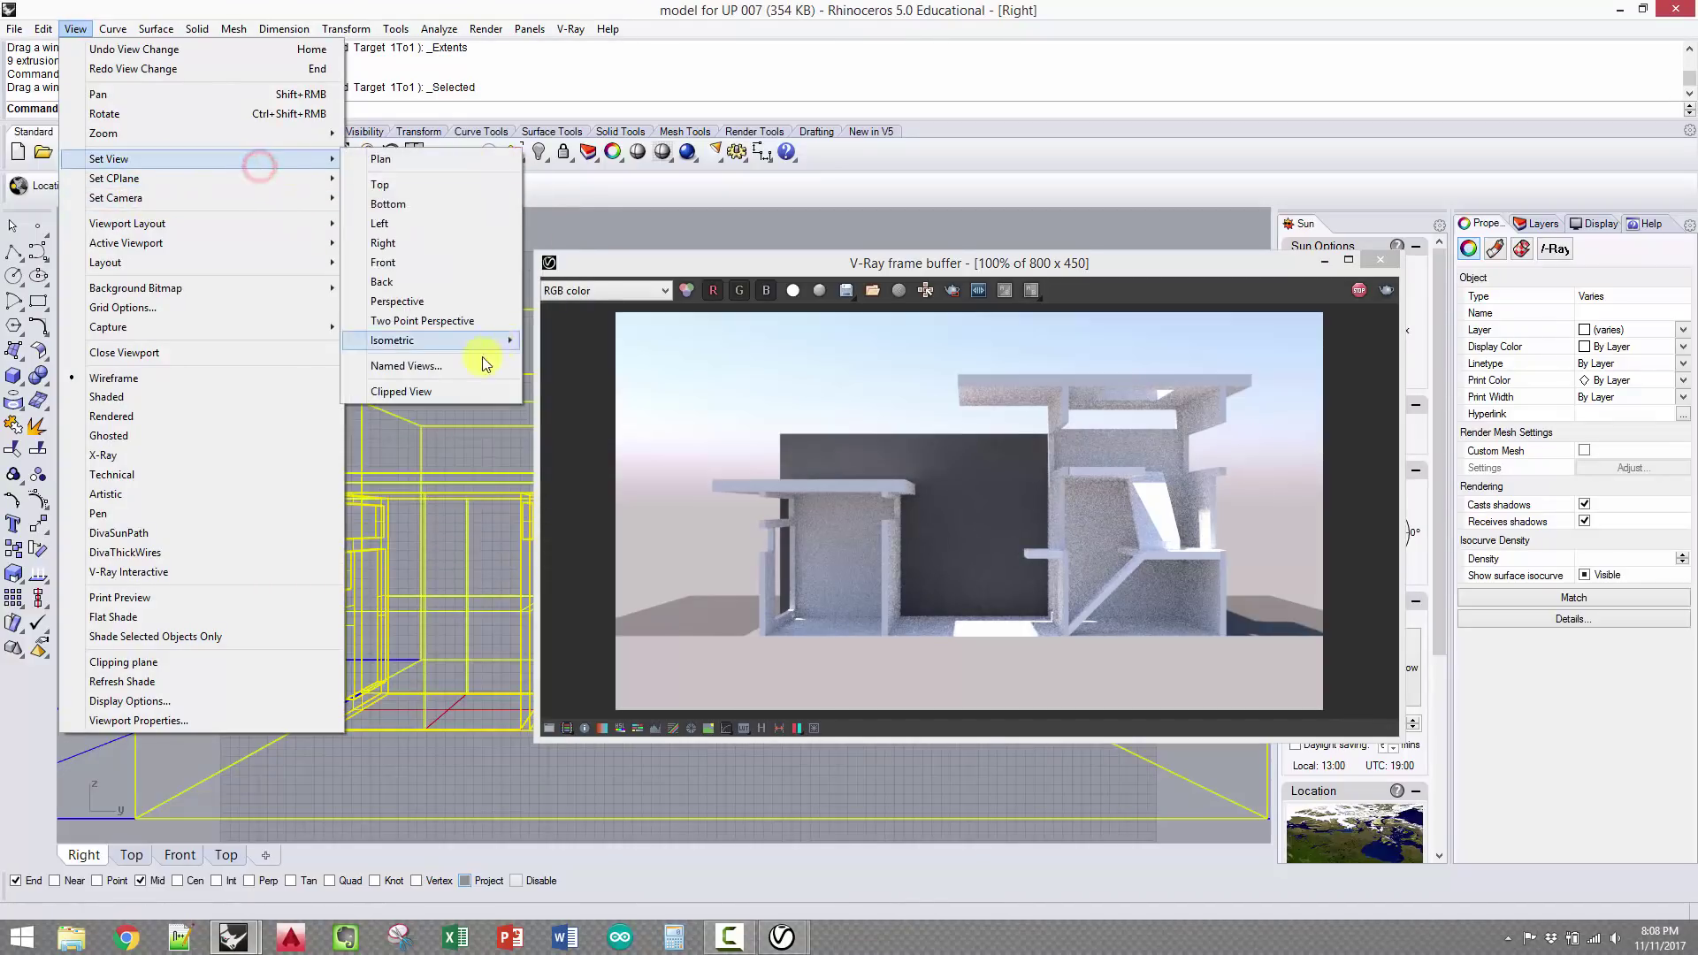
pyautogui.click(457, 372)
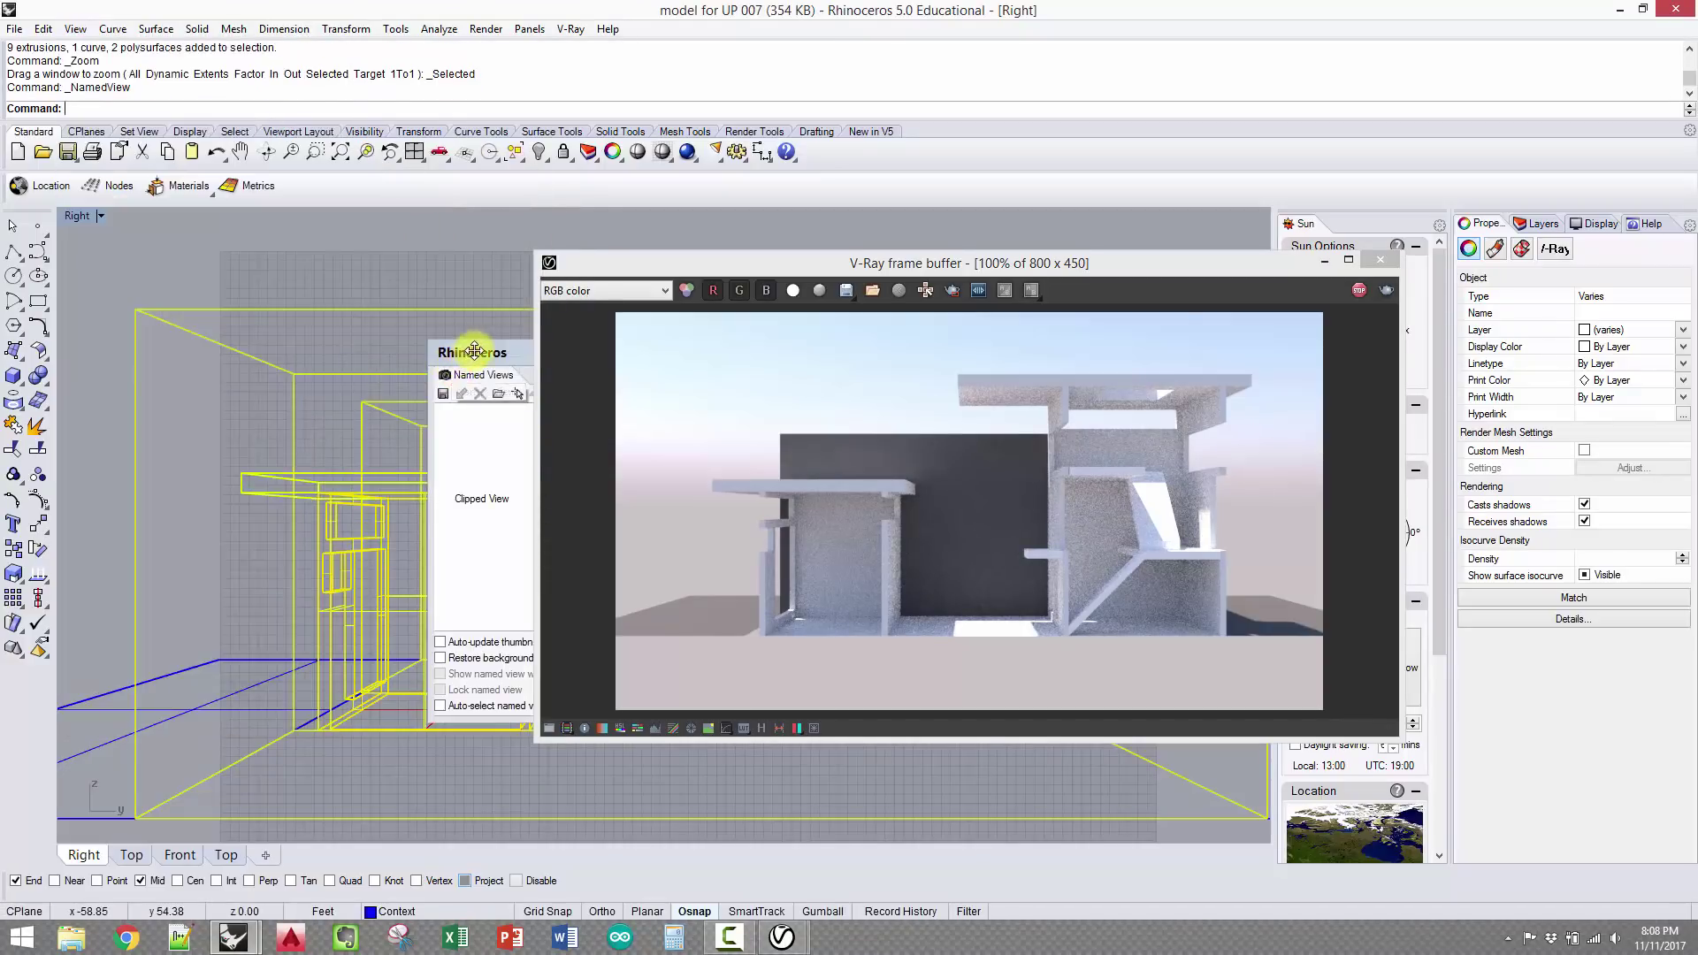
pyautogui.doubleClick(452, 372)
pyautogui.click(124, 344)
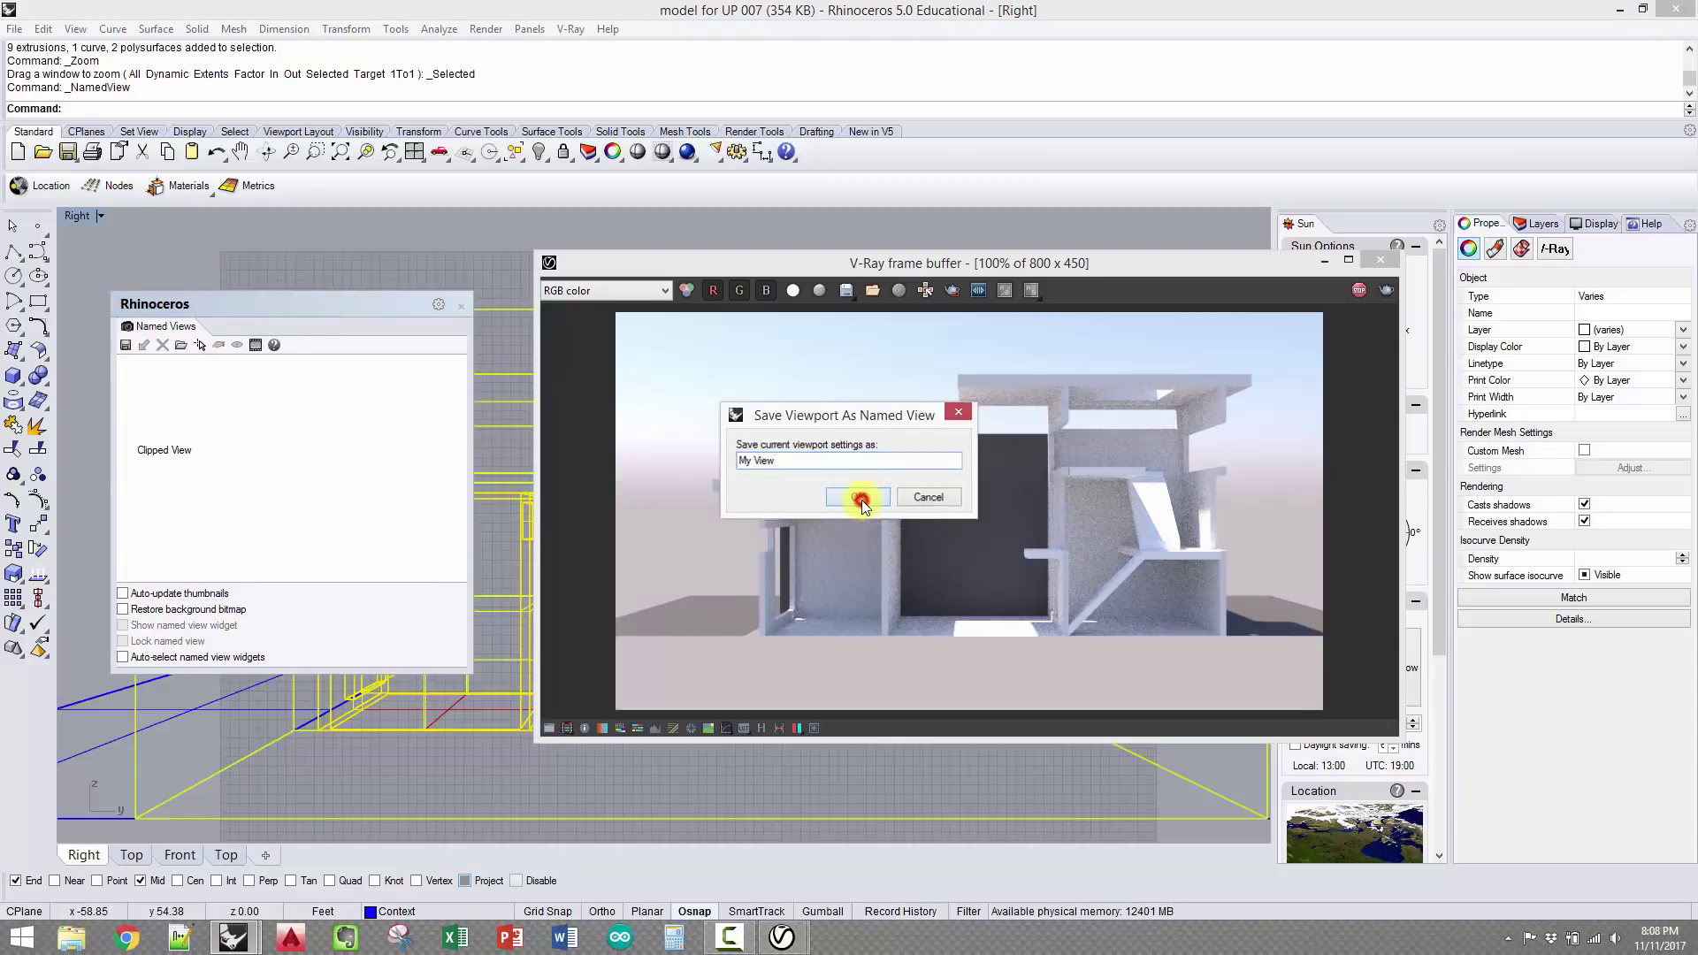
pyautogui.click(859, 498)
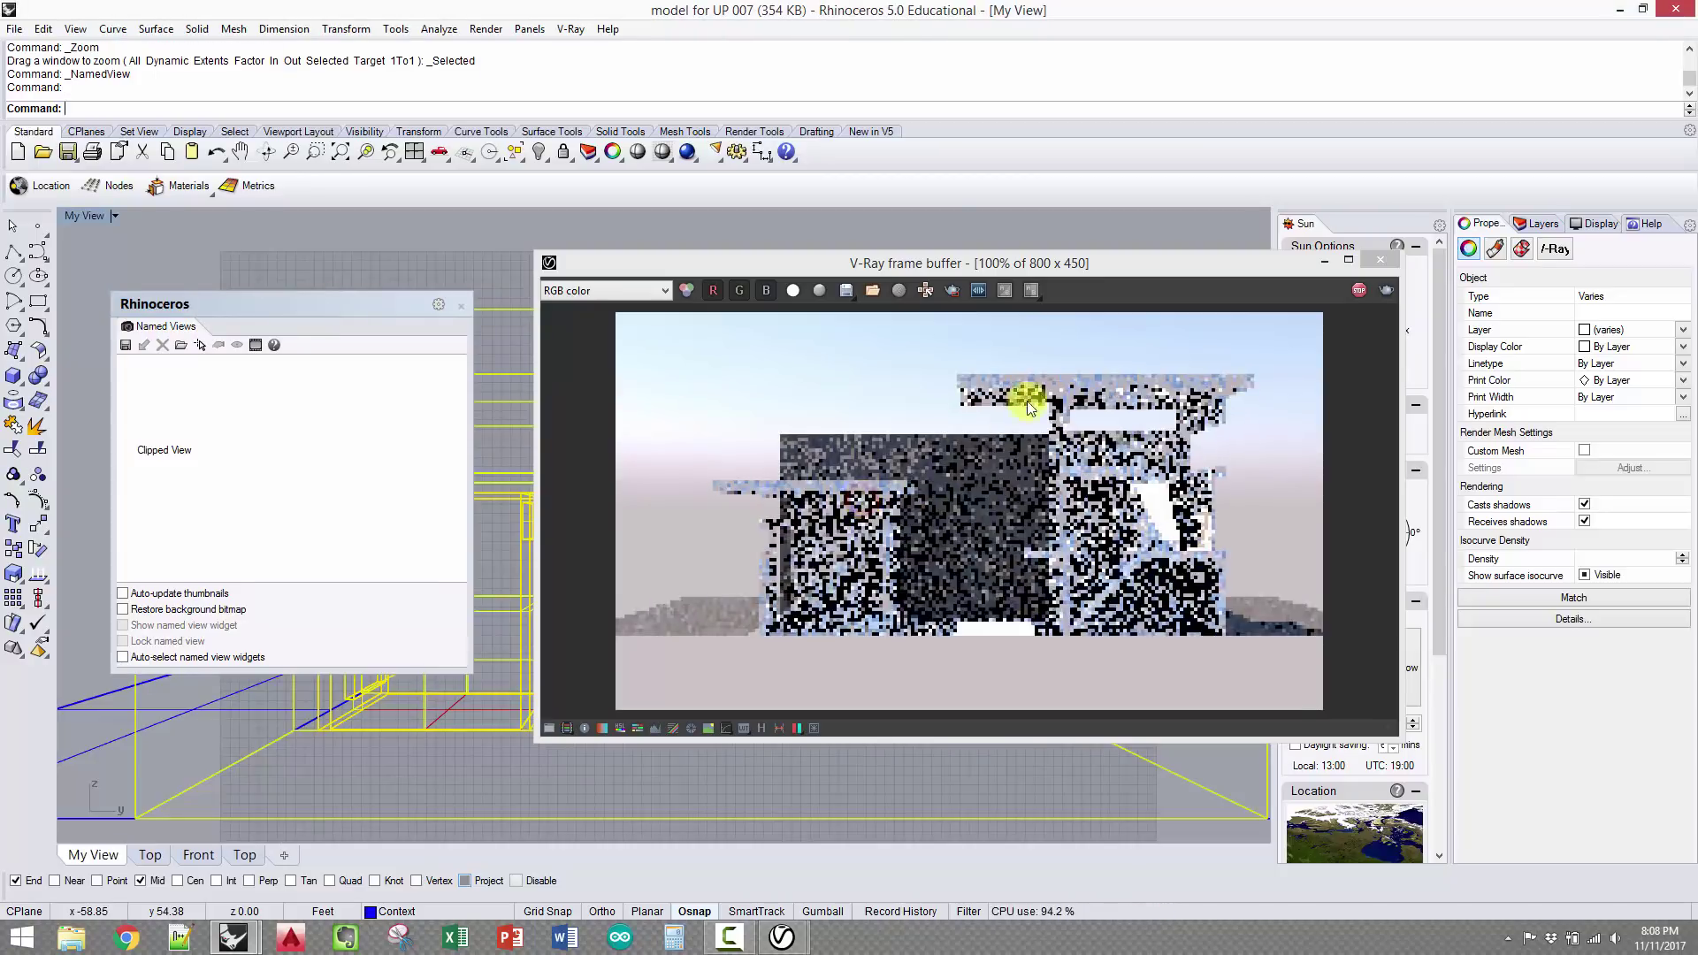
pyautogui.click(466, 306)
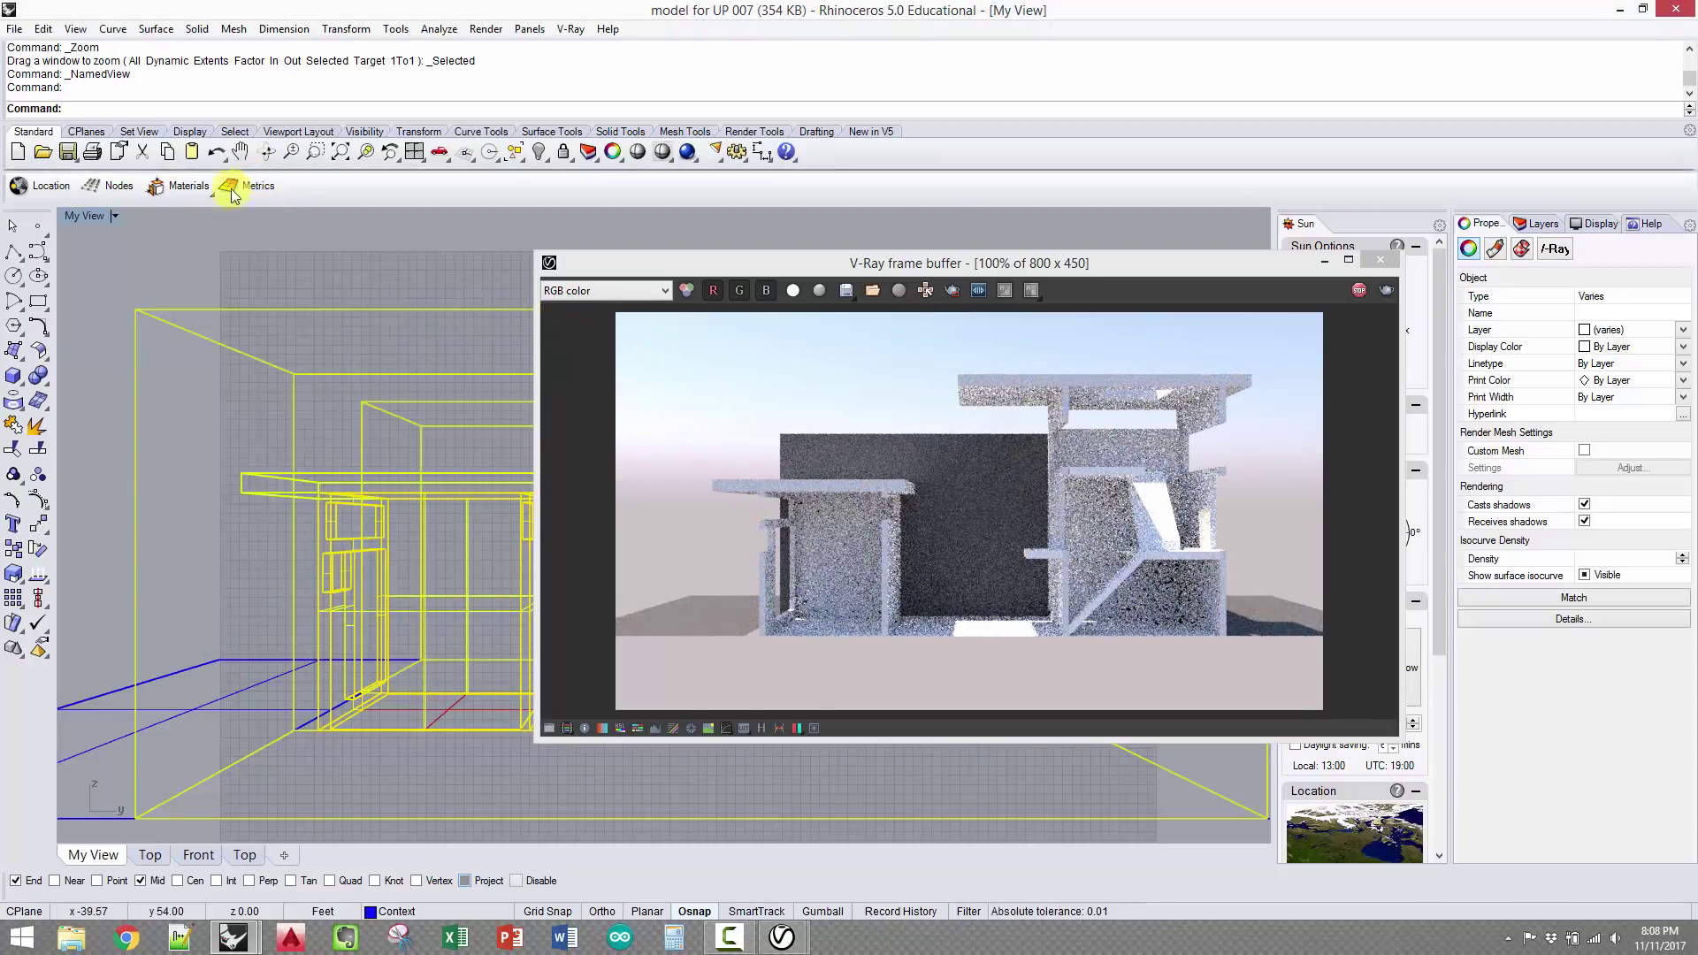
pyautogui.click(77, 29)
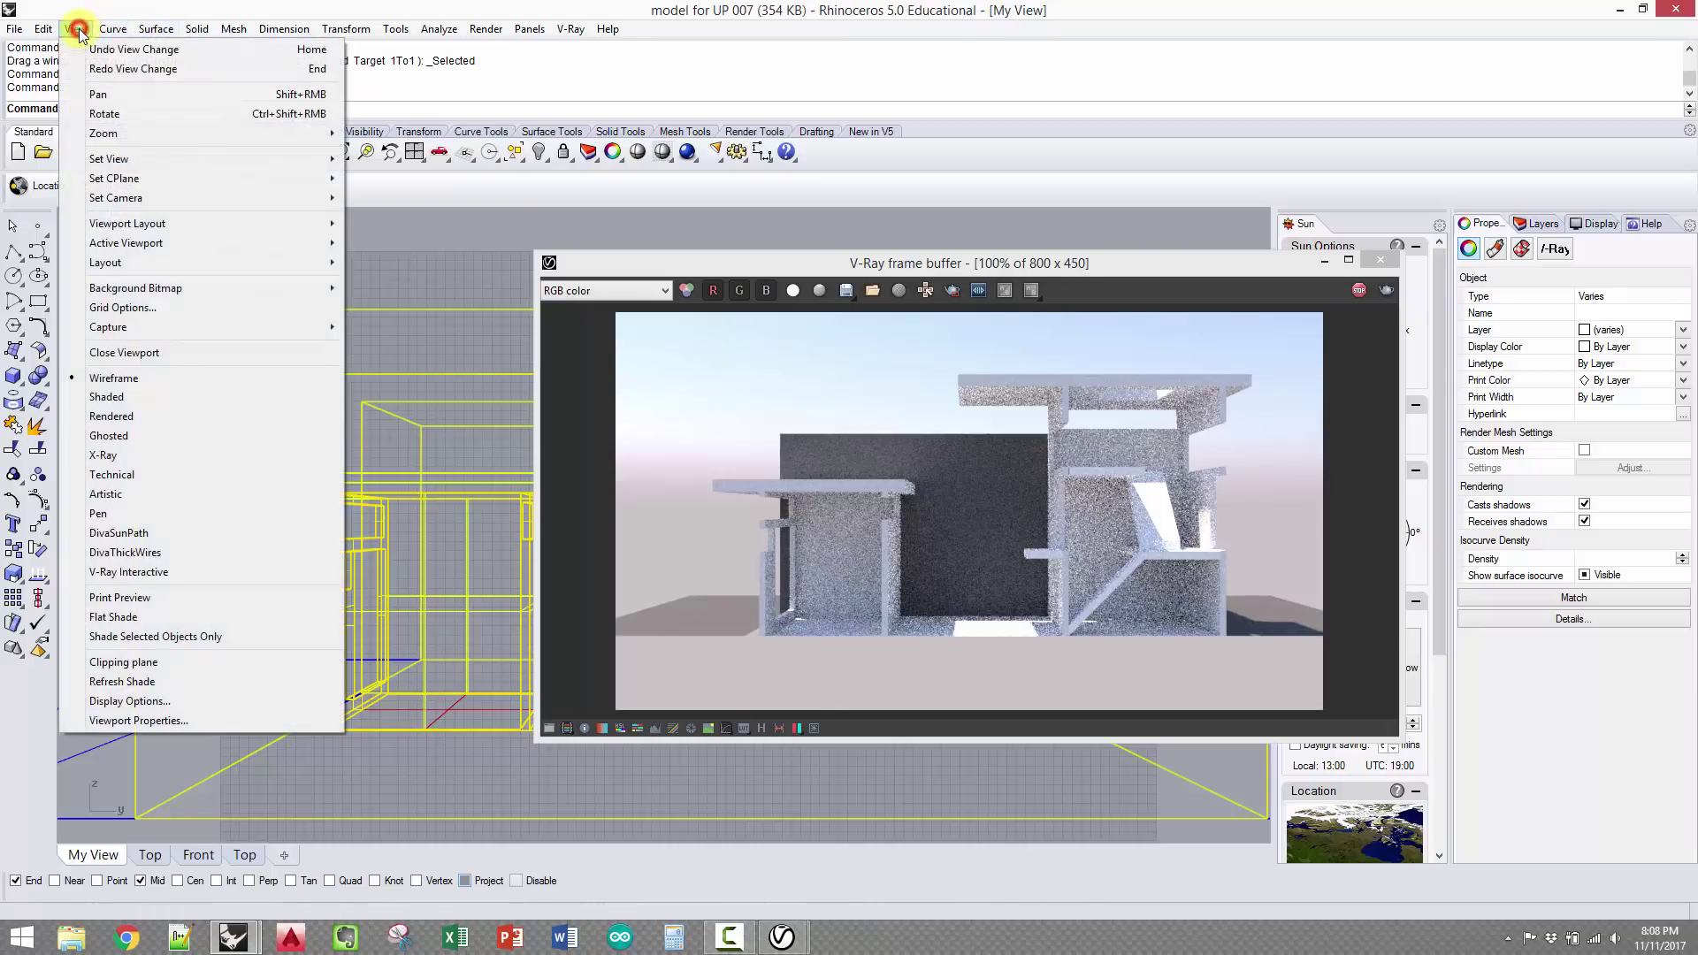
# Adjust the perspective camera's lens length and dolly together to about 73.8, and reposition the frame buffer to review the render
pyautogui.moveTo(168, 157)
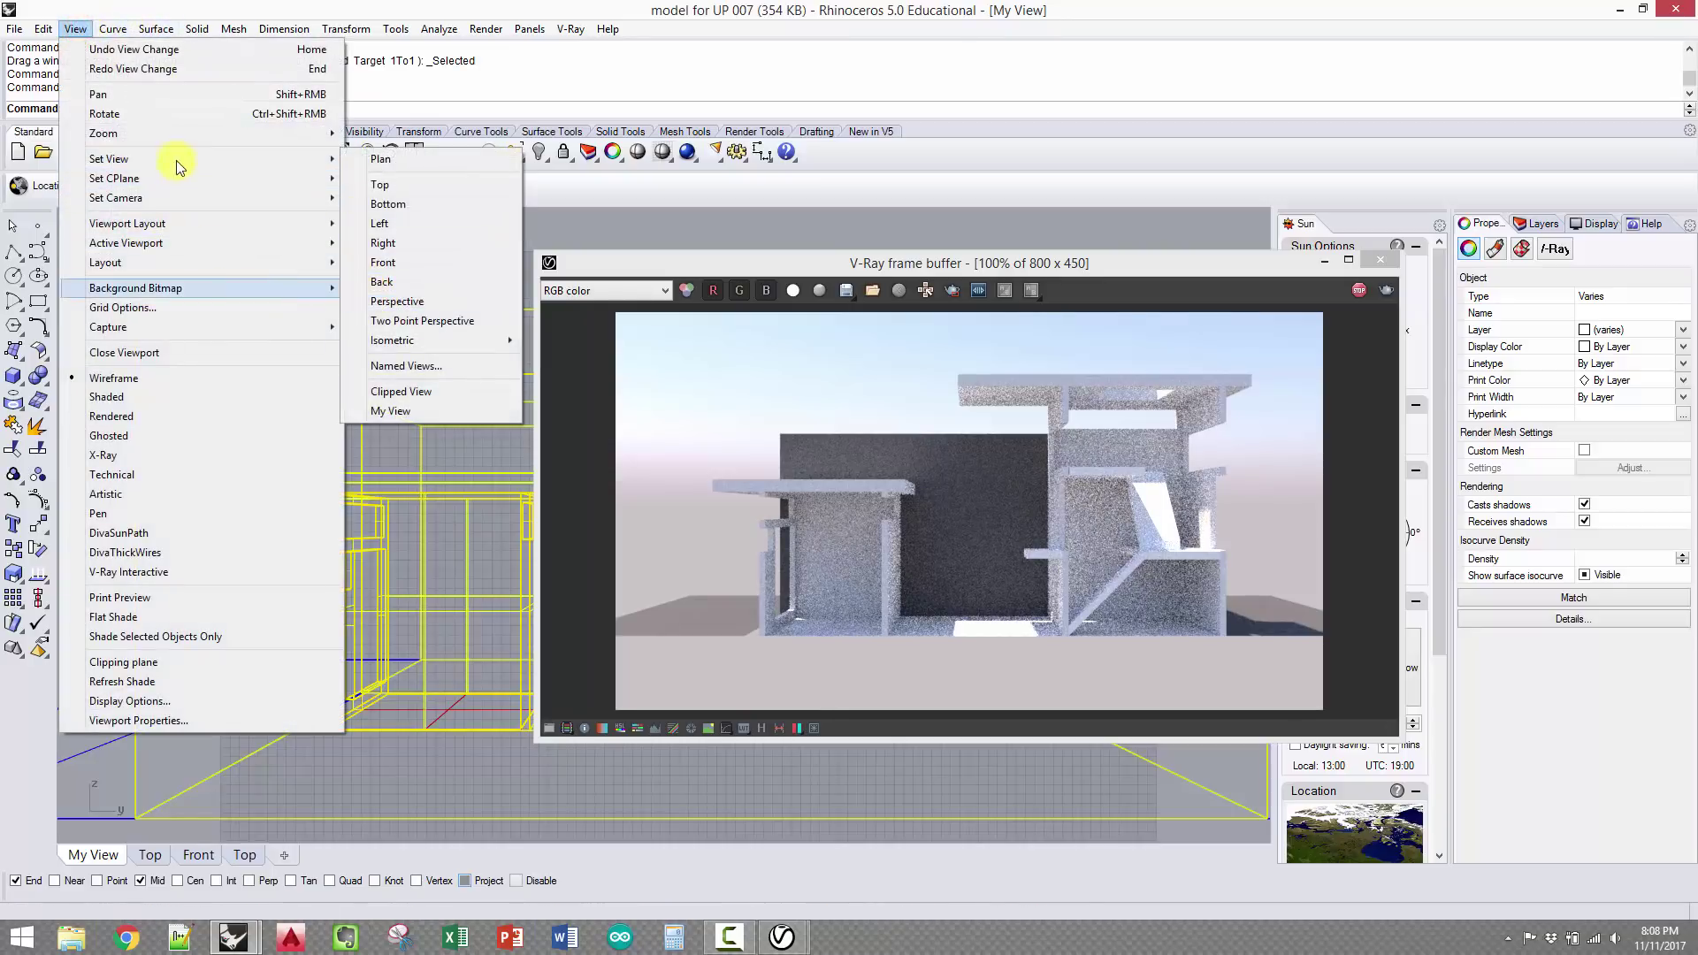
pyautogui.moveTo(171, 196)
pyautogui.click(451, 528)
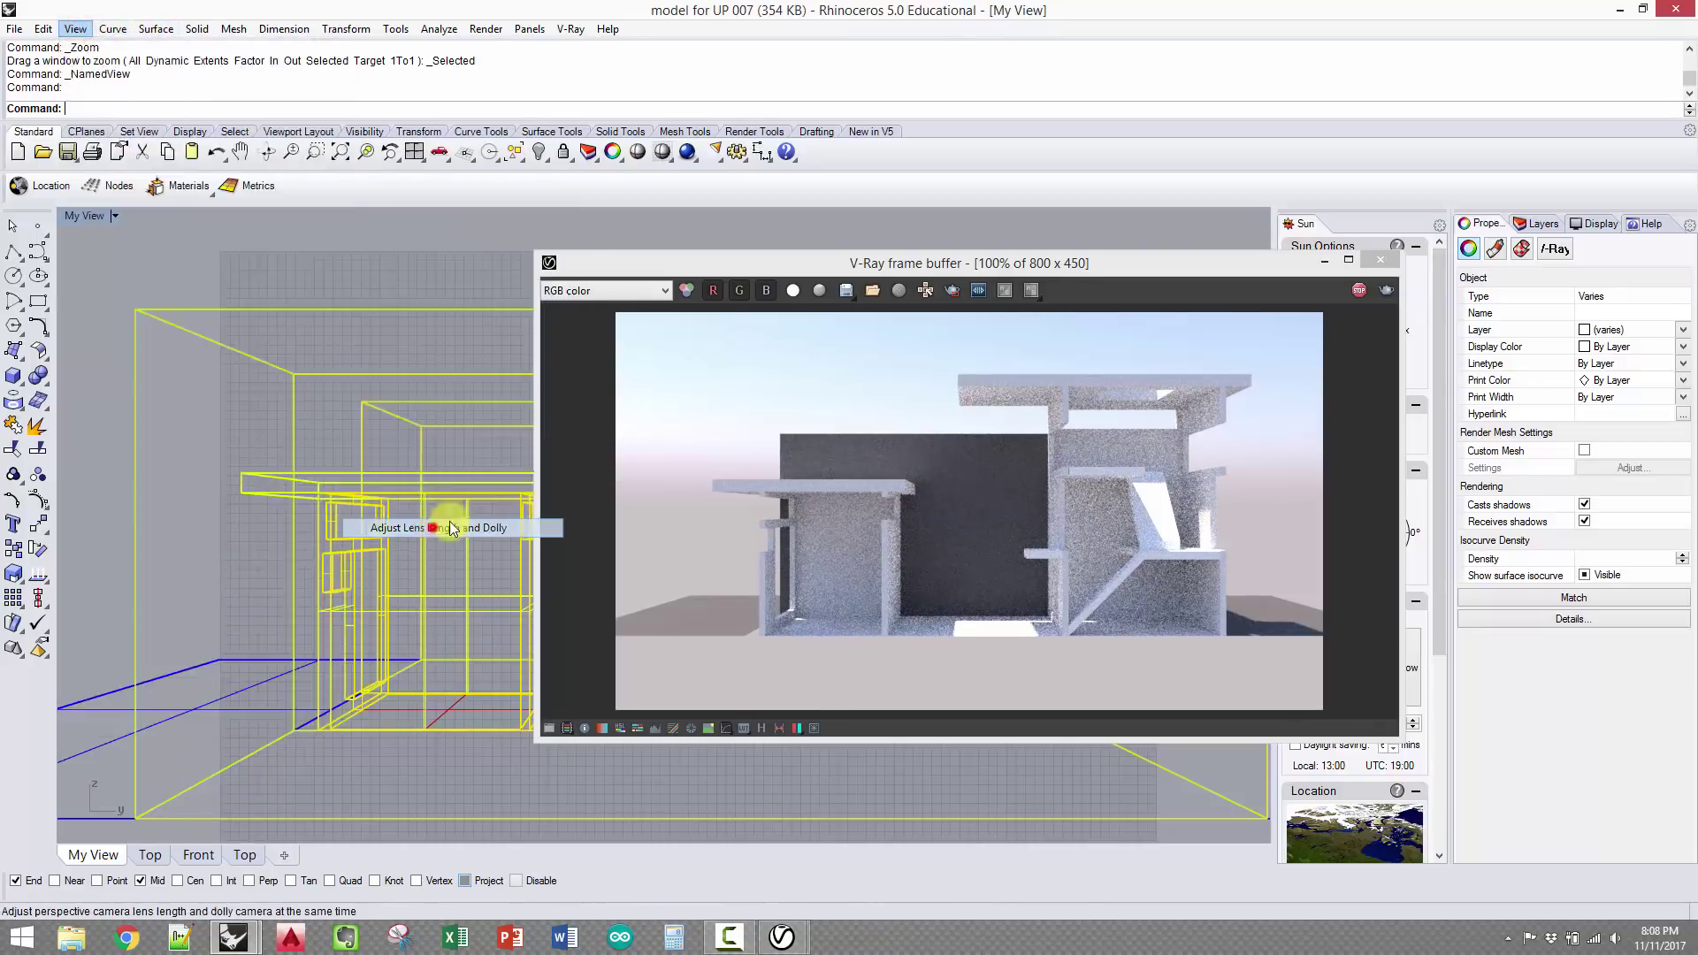
pyautogui.moveTo(746, 273); pyautogui.dragTo(1203, 276)
pyautogui.moveTo(665, 448)
pyautogui.mouseDown()
pyautogui.moveTo(667, 389)
pyautogui.moveTo(690, 496)
pyautogui.moveTo(670, 411)
pyautogui.mouseUp()
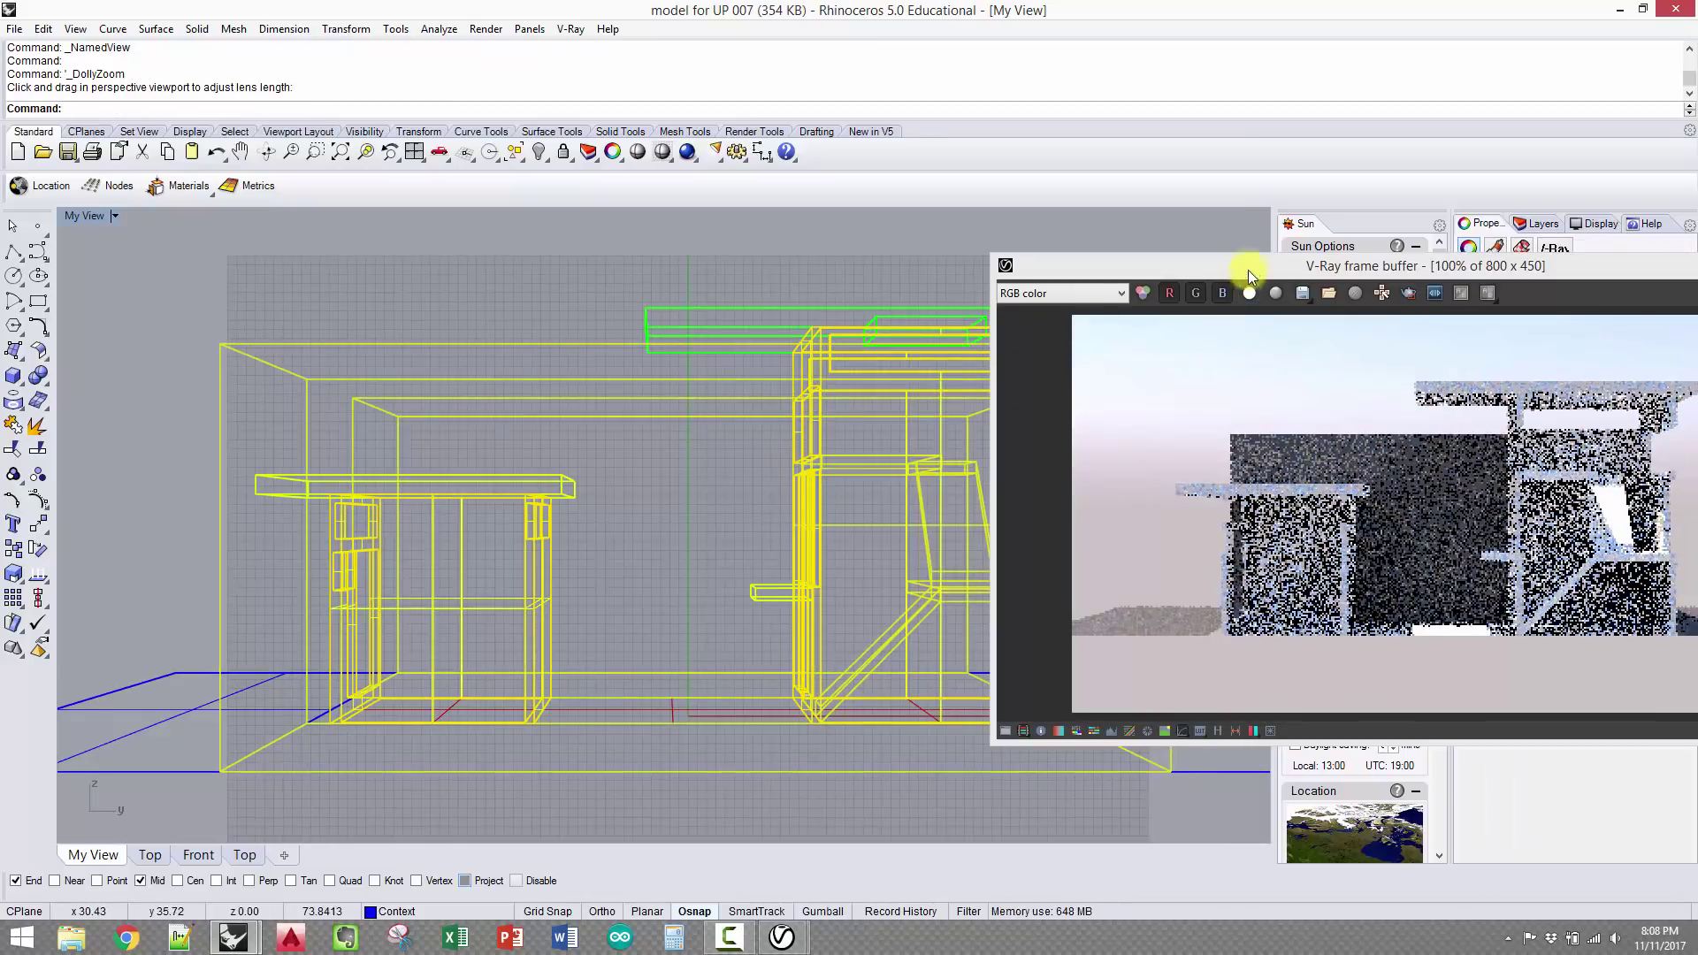
pyautogui.moveTo(1248, 269); pyautogui.dragTo(1141, 266)
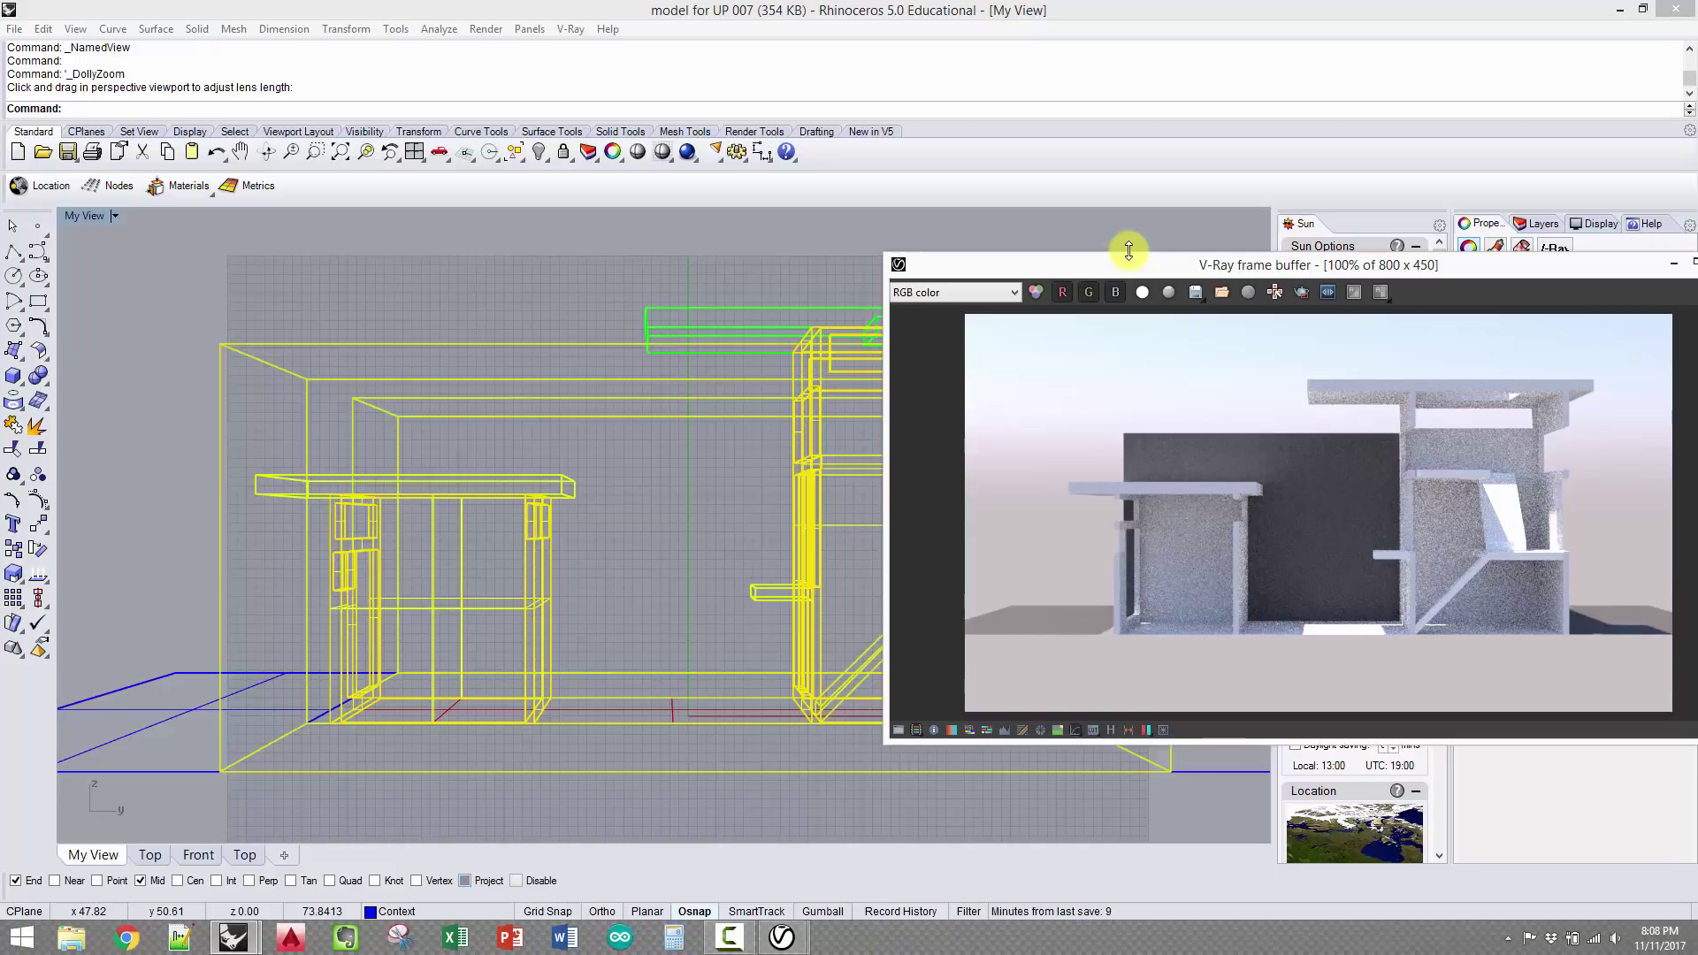
pyautogui.moveTo(1282, 265)
pyautogui.mouseDown()
pyautogui.moveTo(980, 198)
pyautogui.moveTo(937, 216)
pyautogui.moveTo(994, 235)
pyautogui.mouseUp()
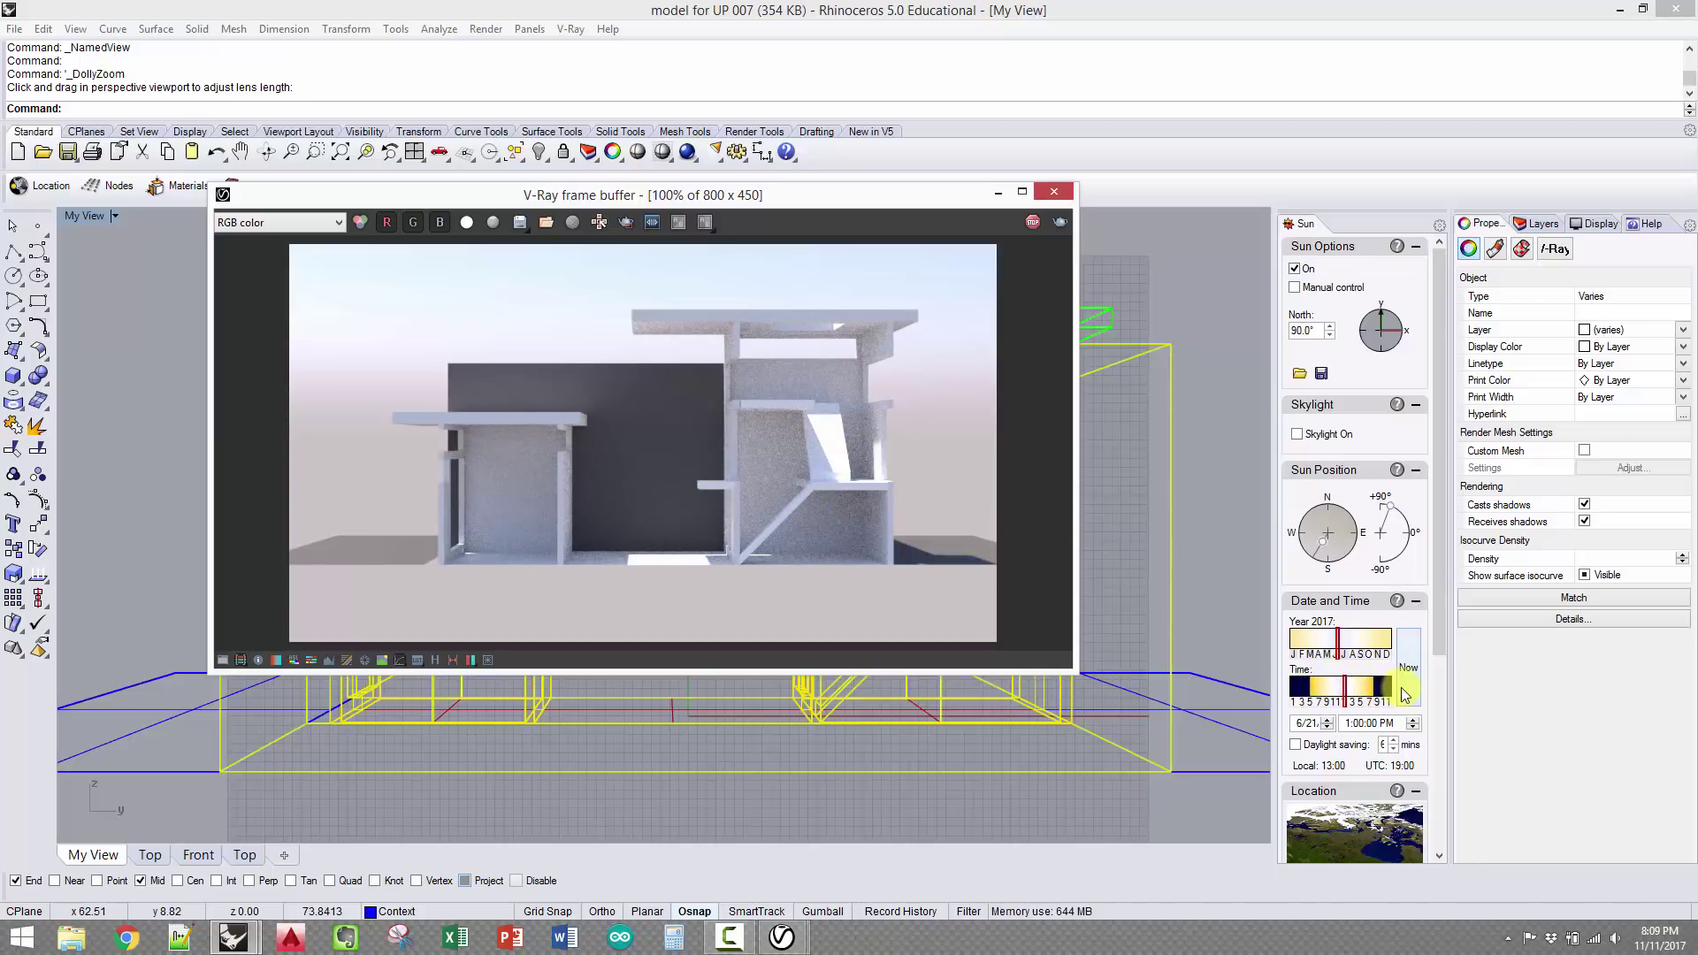
# Set the sun's time to 4:00 PM to test the afternoon light in the interactive render
pyautogui.click(1347, 722)
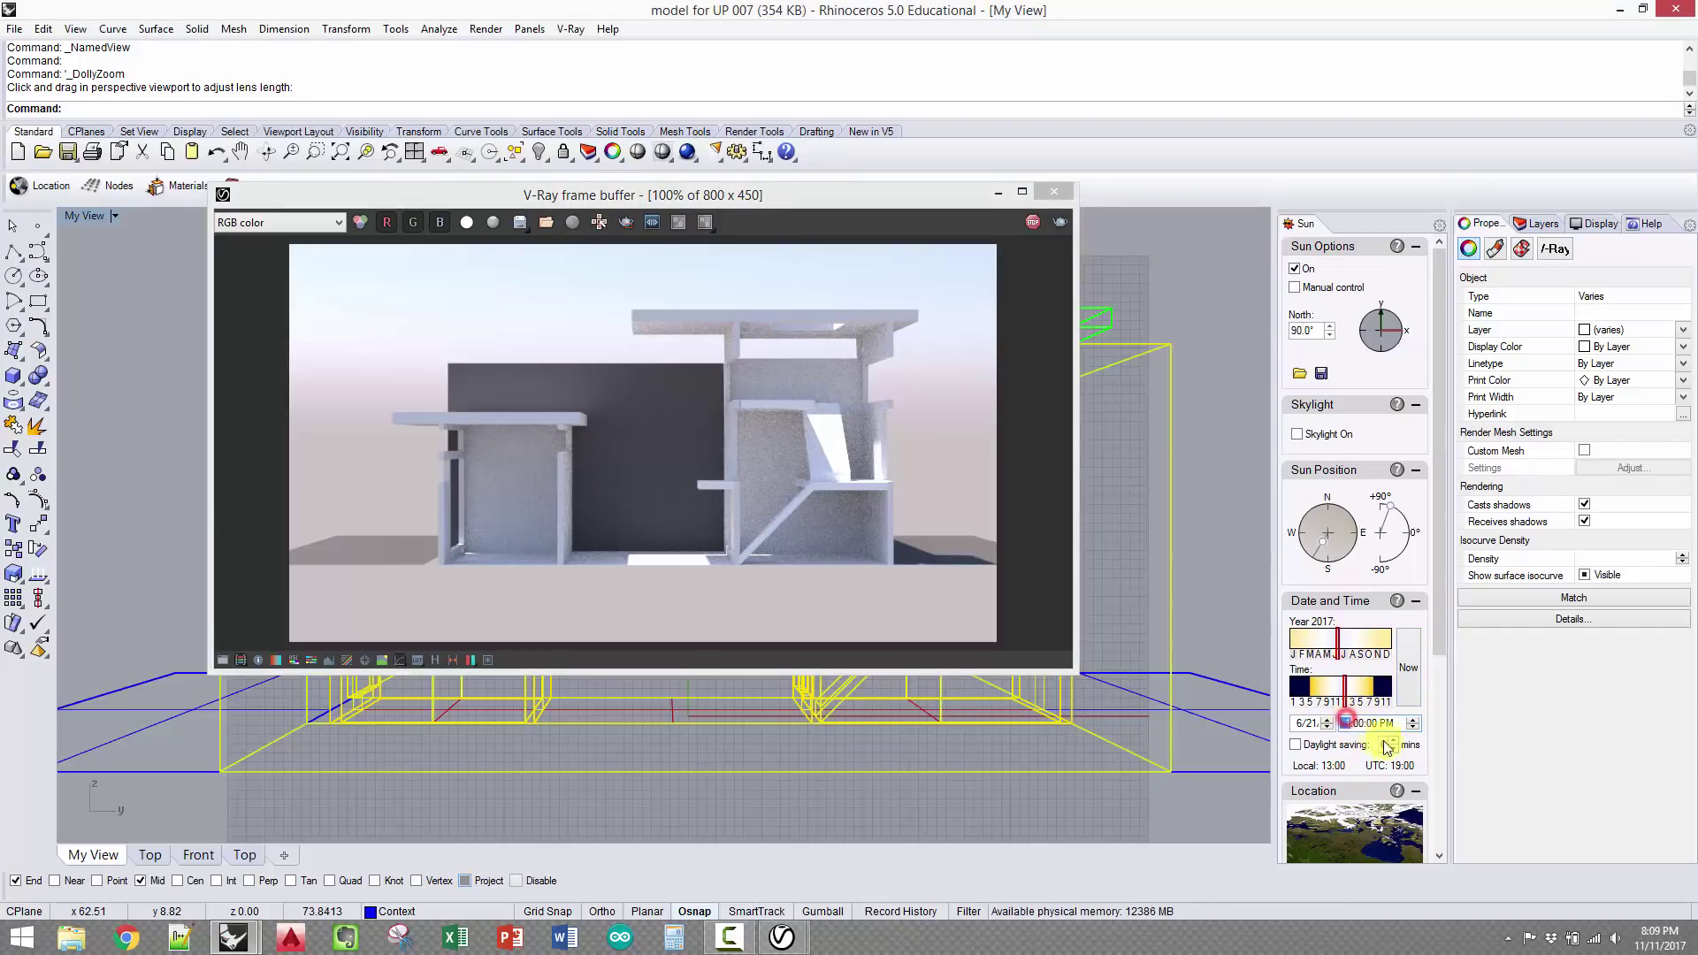
pyautogui.write('4')
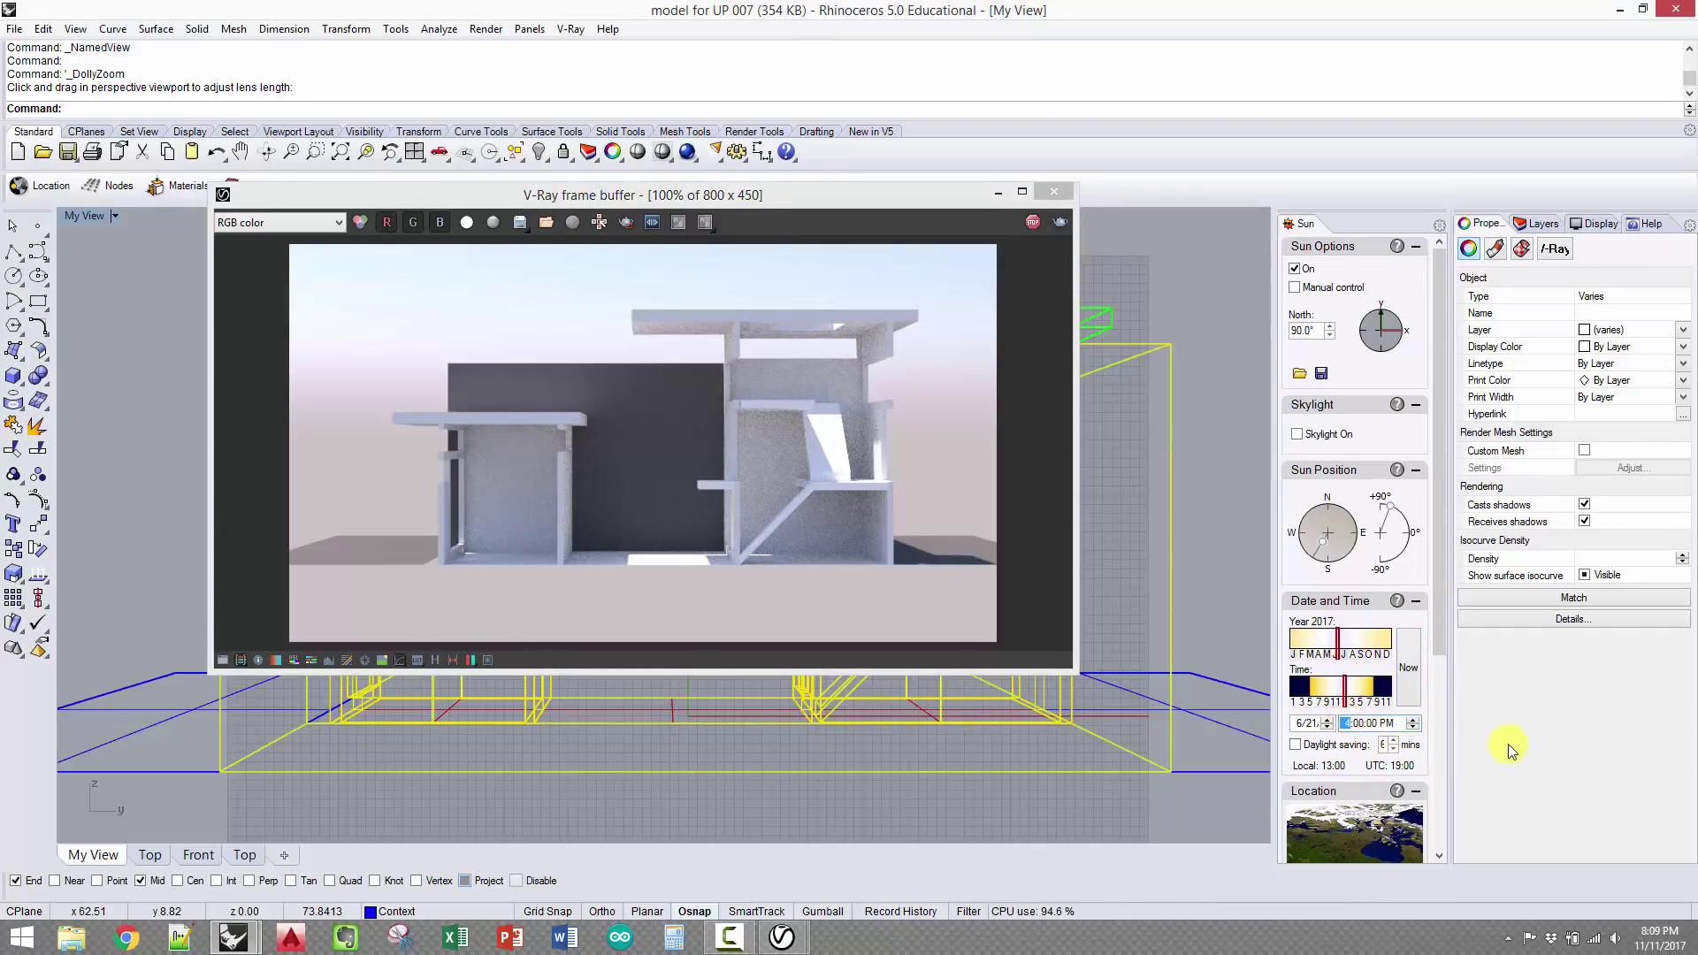
pyautogui.click(914, 225)
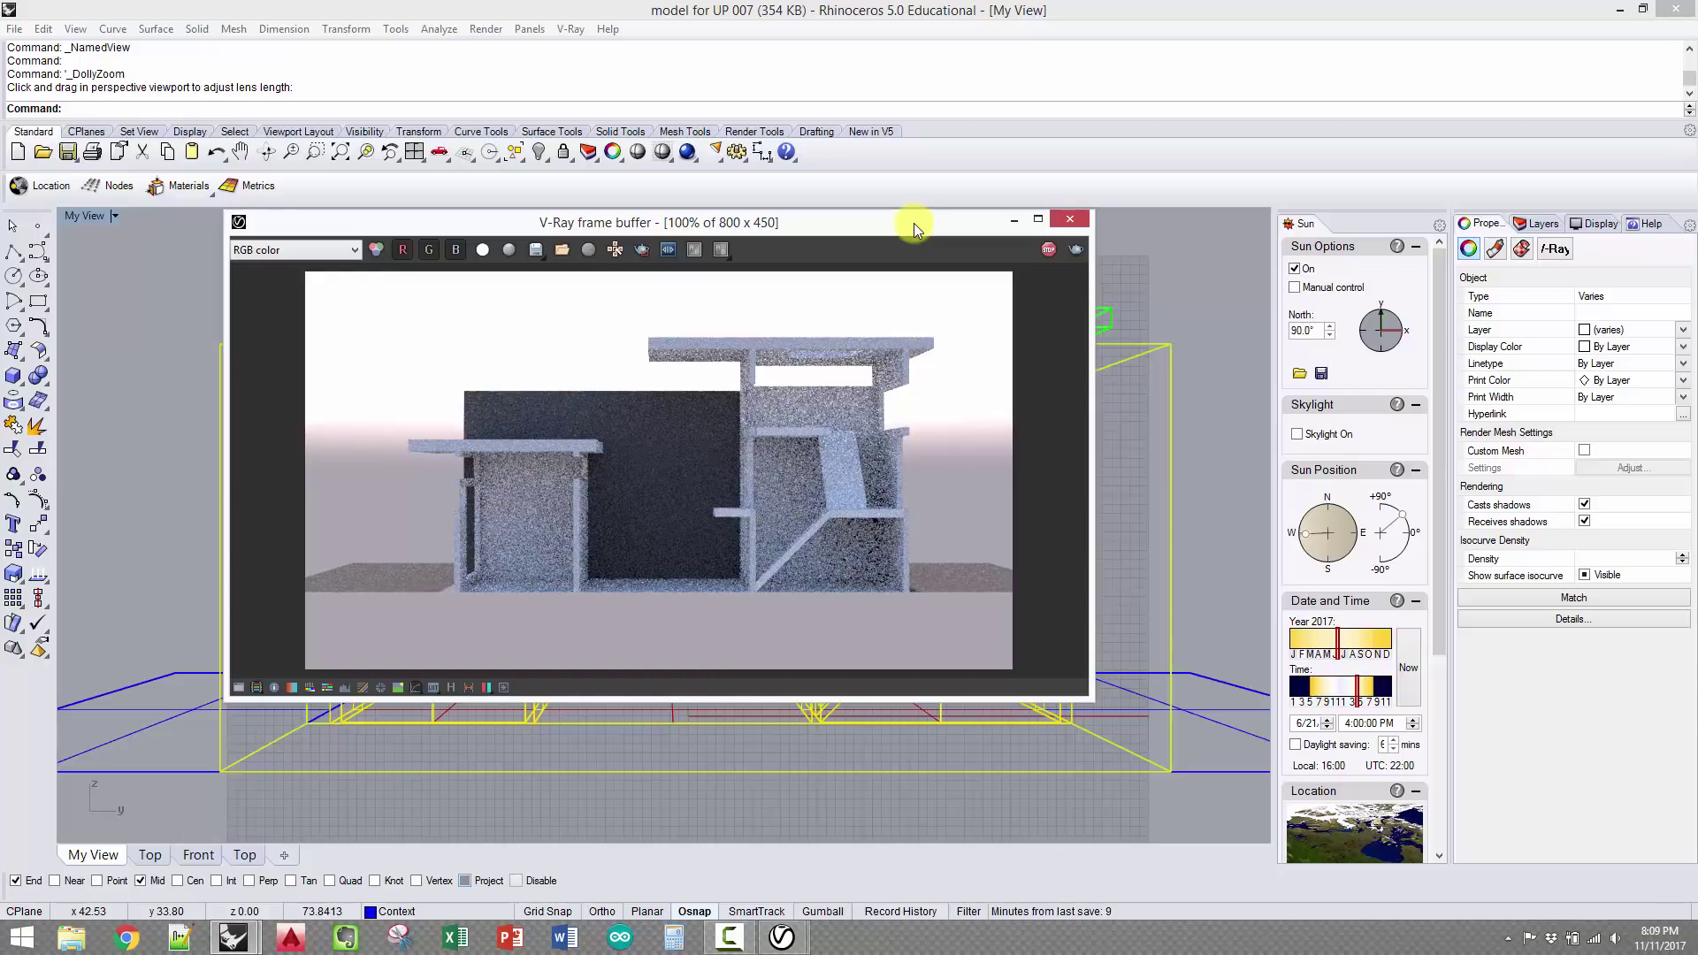
# Try the sun at 7:00 PM and 10:00 PM, and switch it to 10:00 AM to compare the lighting
pyautogui.click(1350, 720)
pyautogui.write('7')
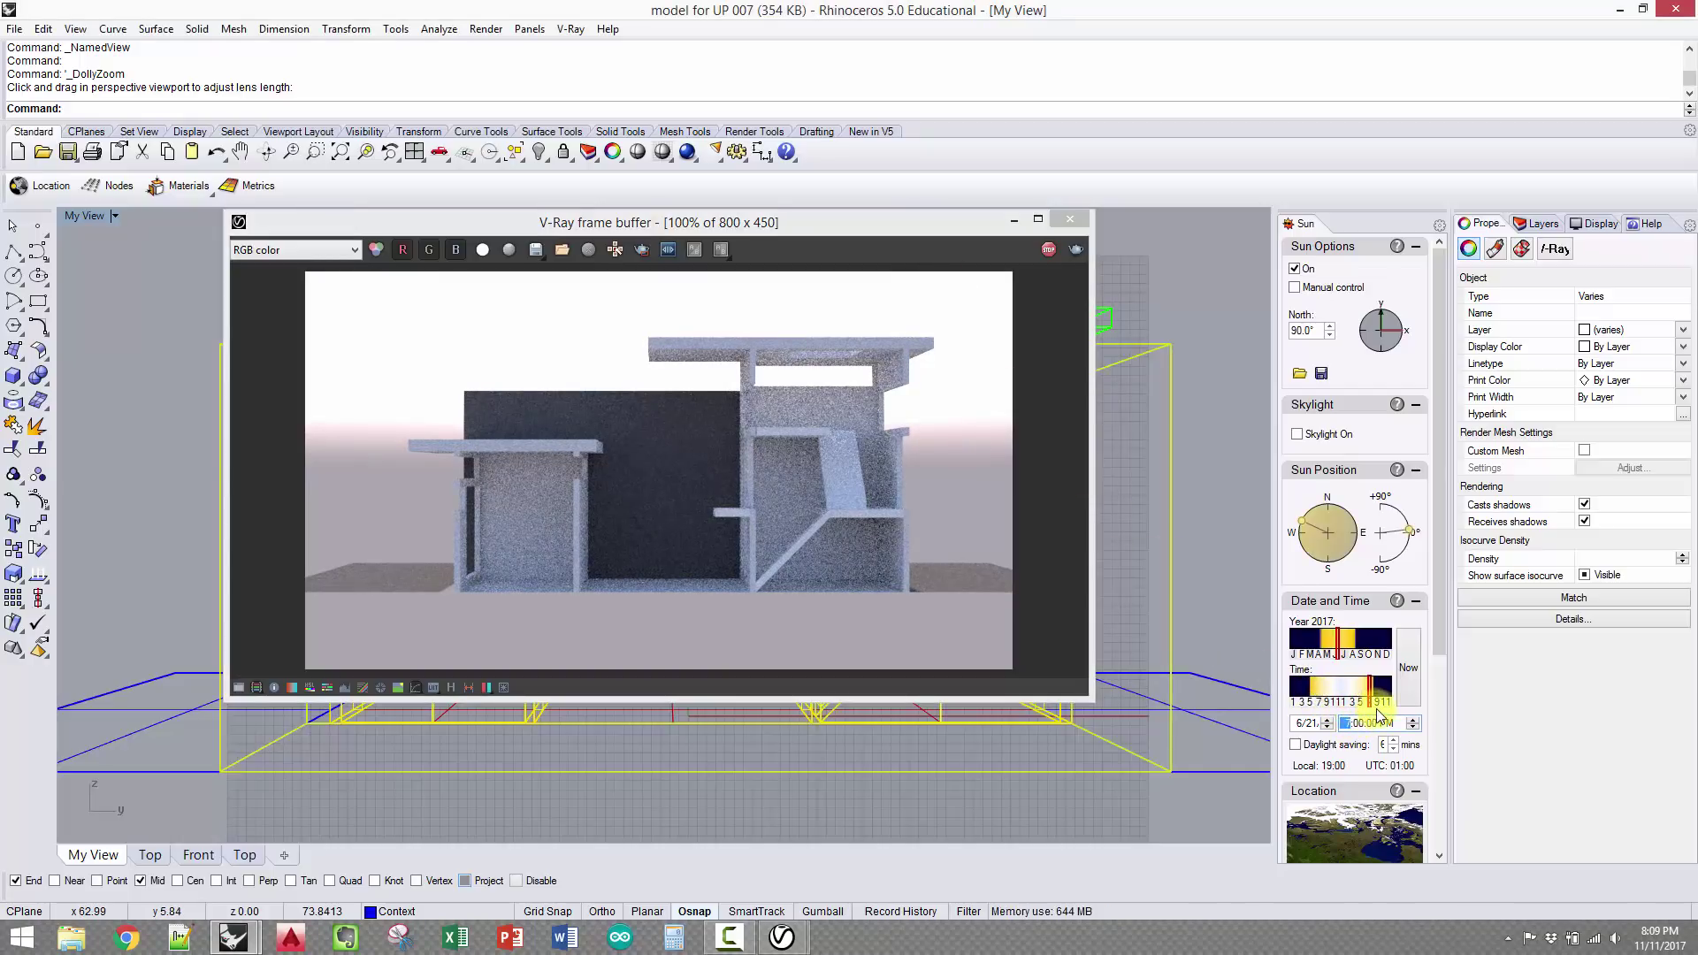
pyautogui.write('10')
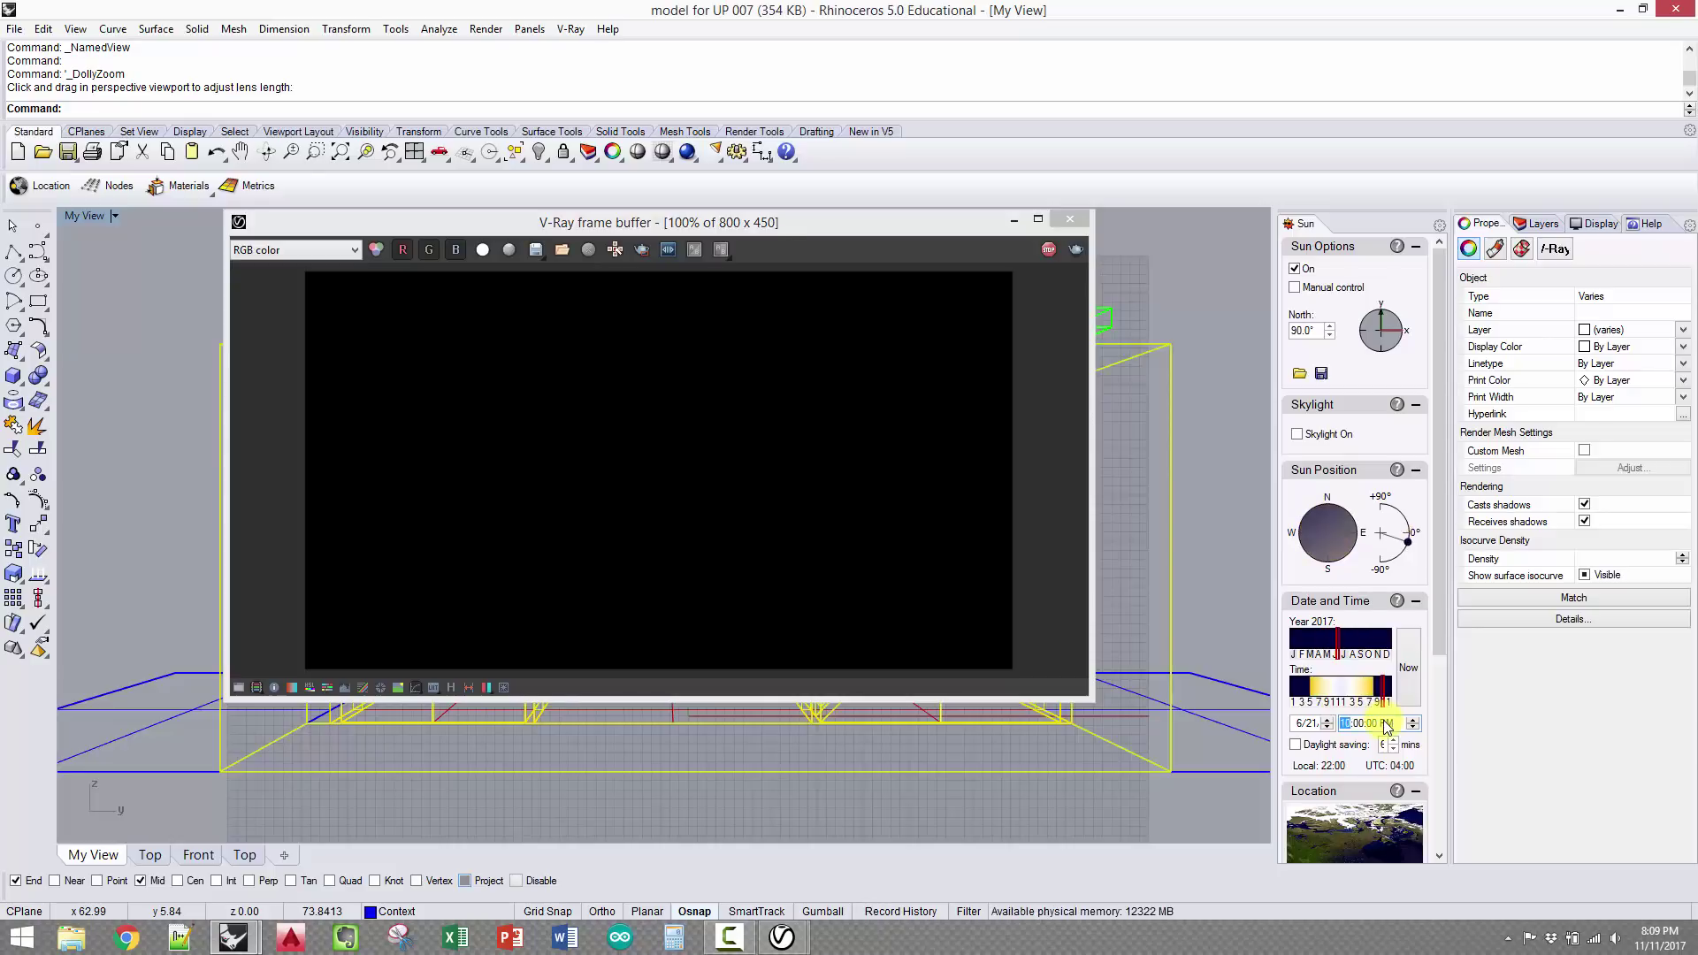
pyautogui.click(1385, 722)
pyautogui.press('a')
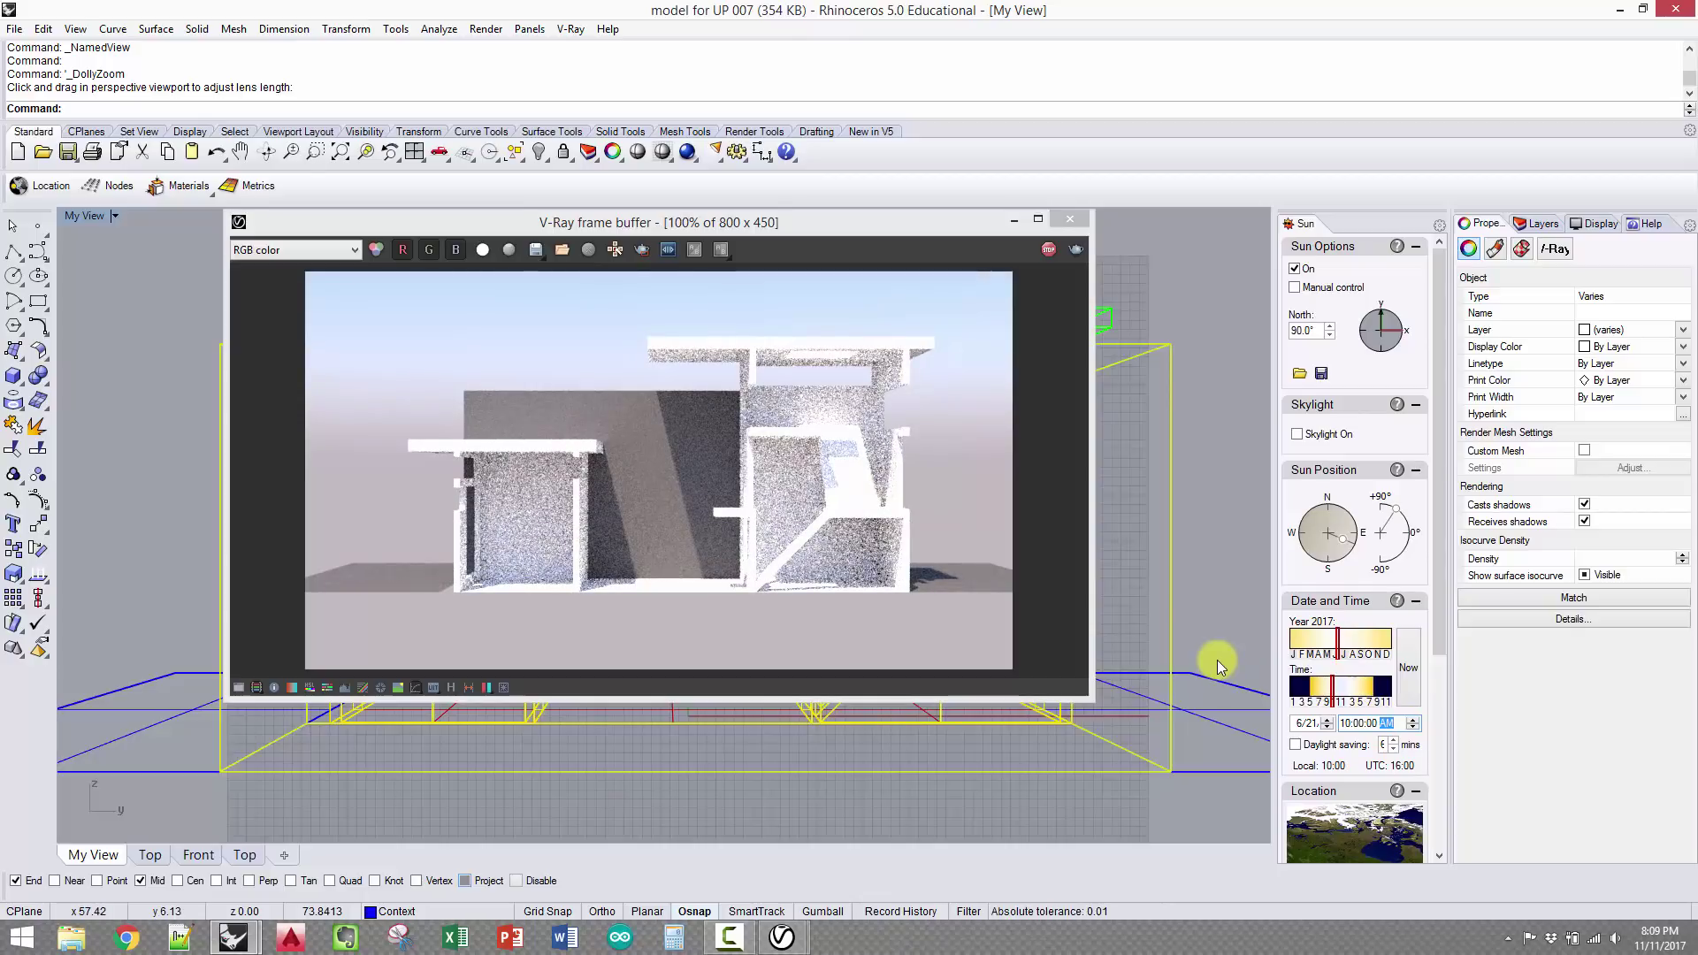
# Change the sun's month to 12 for a December 21 date and set its time to 1:00 PM
pyautogui.click(1300, 723)
pyautogui.write('12')
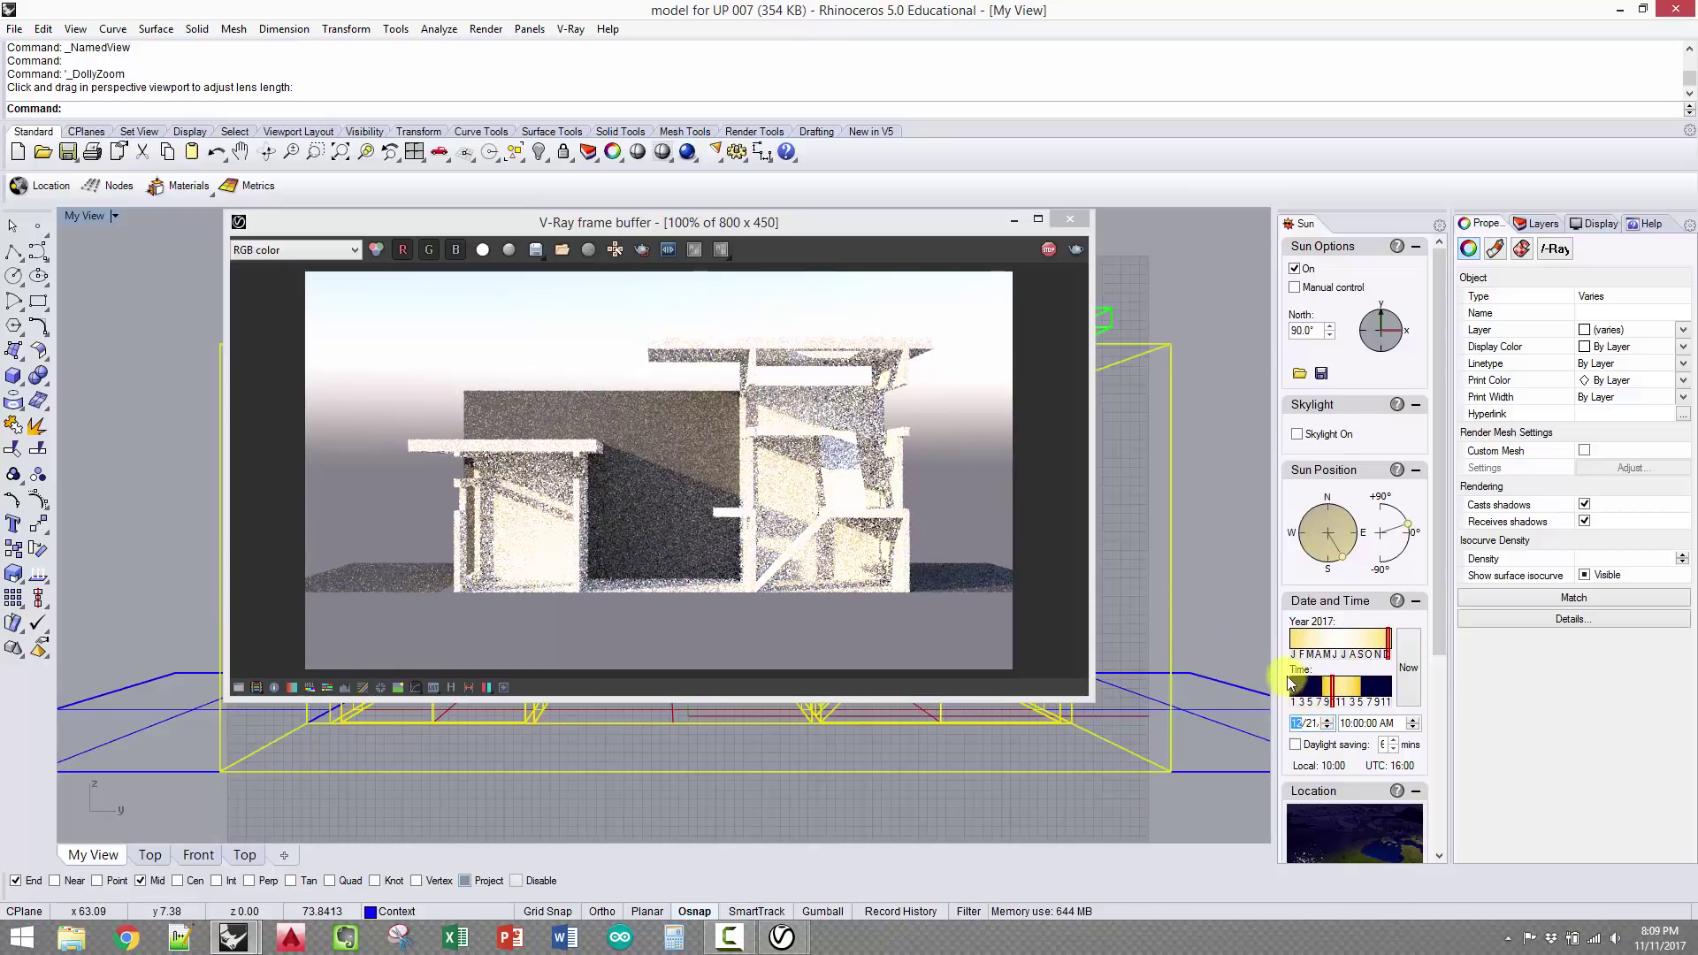
pyautogui.click(1346, 724)
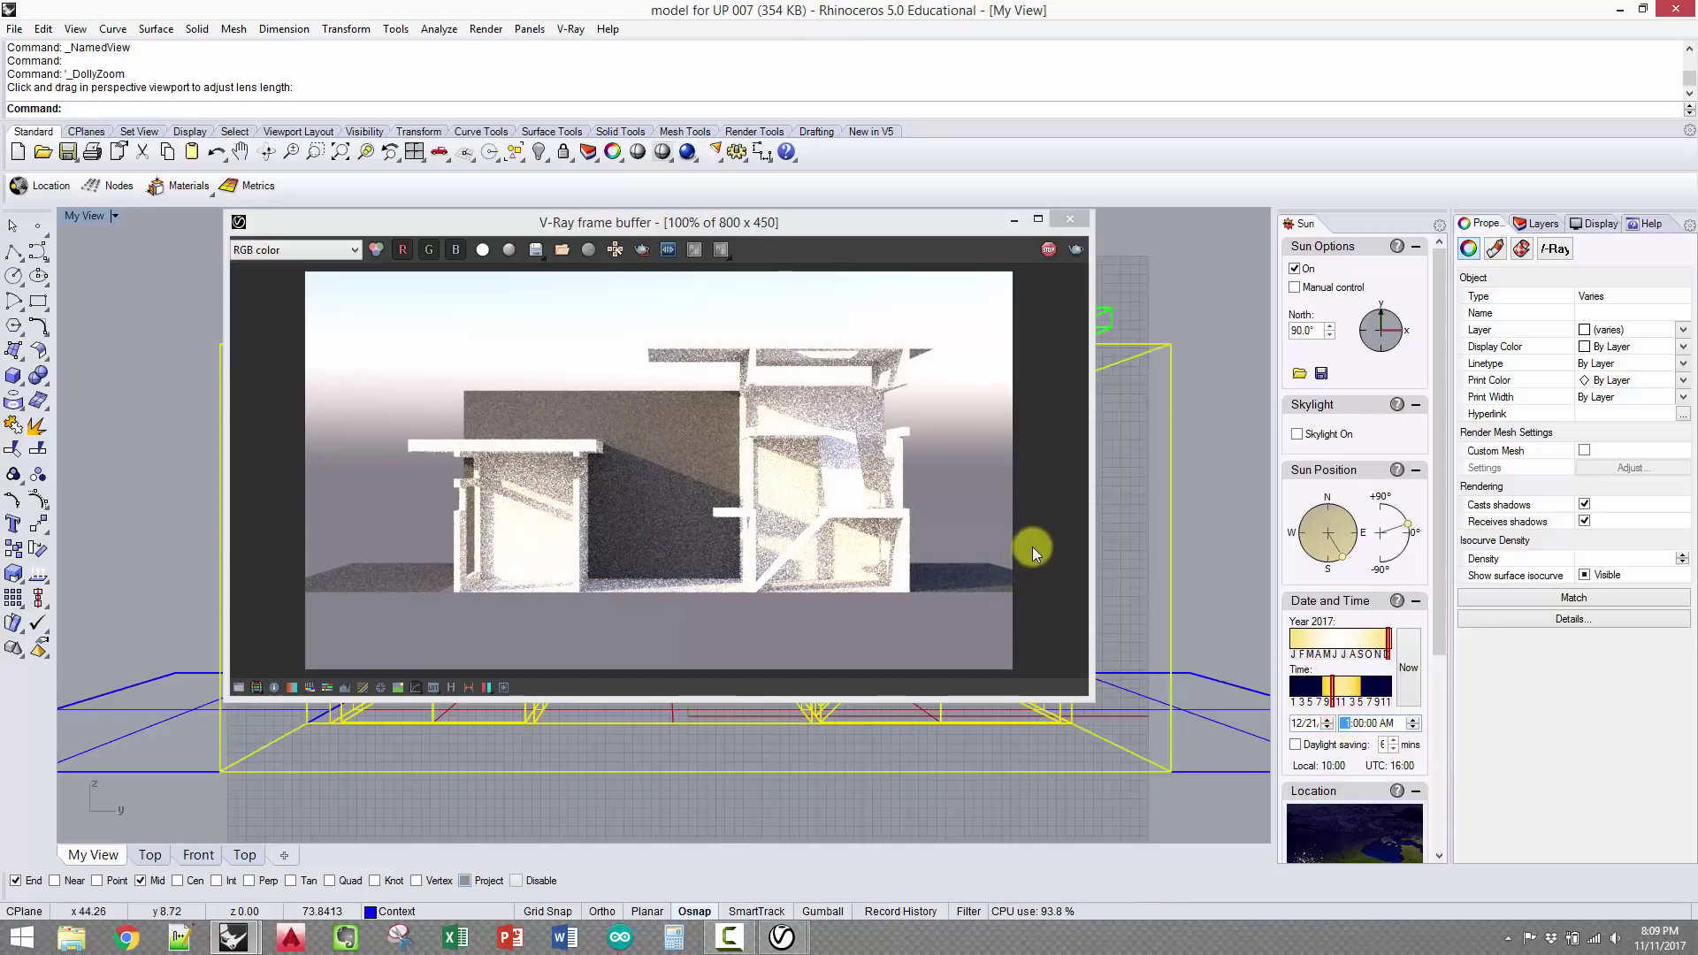
pyautogui.write('1')
pyautogui.moveTo(872, 230); pyautogui.dragTo(858, 223)
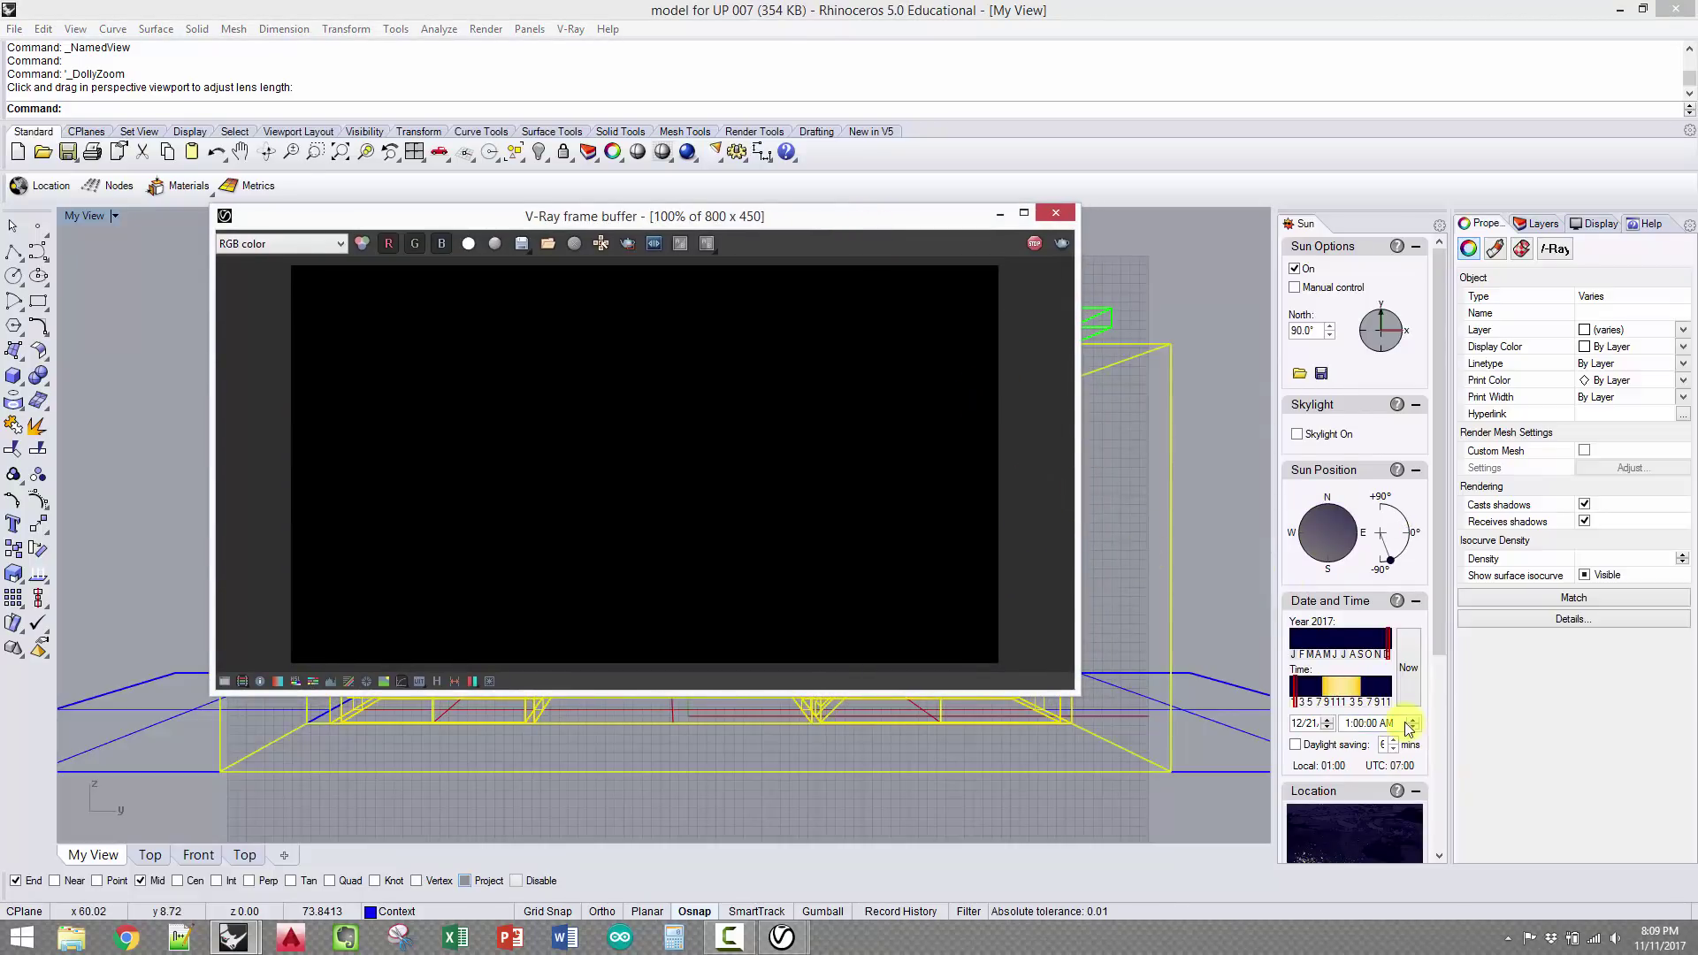
pyautogui.click(1385, 723)
pyautogui.click(1411, 727)
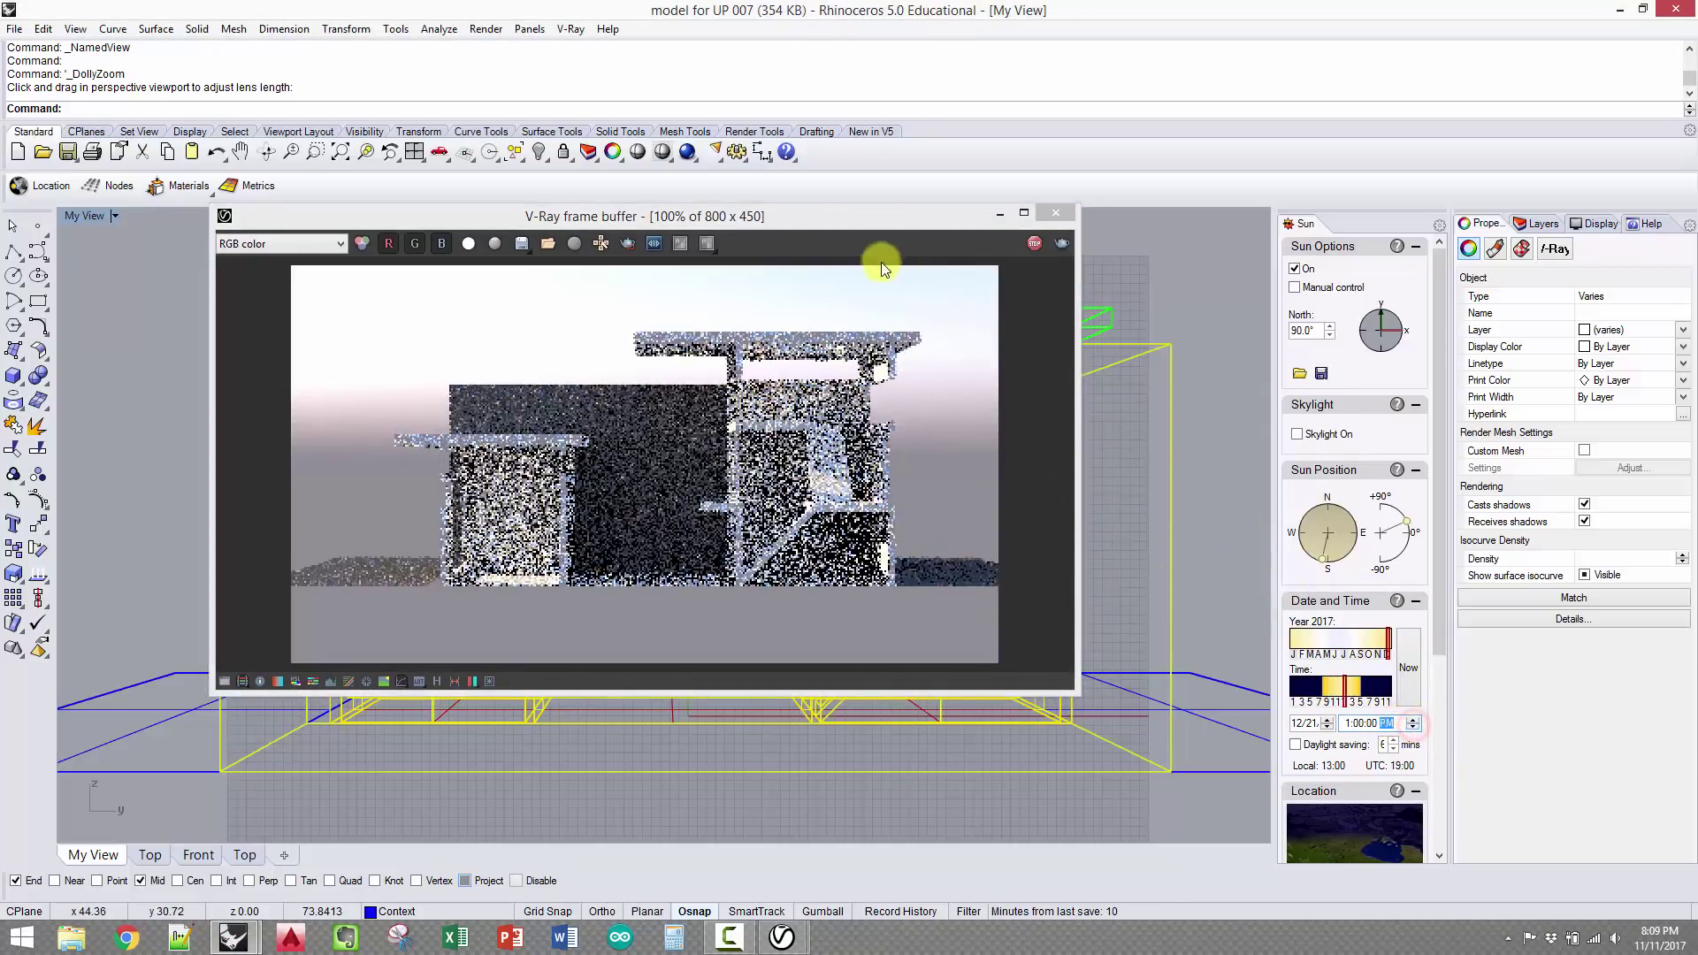
# Stop the interactive render and move the frame buffer aside to make room for the render settings
pyautogui.moveTo(854, 230); pyautogui.dragTo(923, 268)
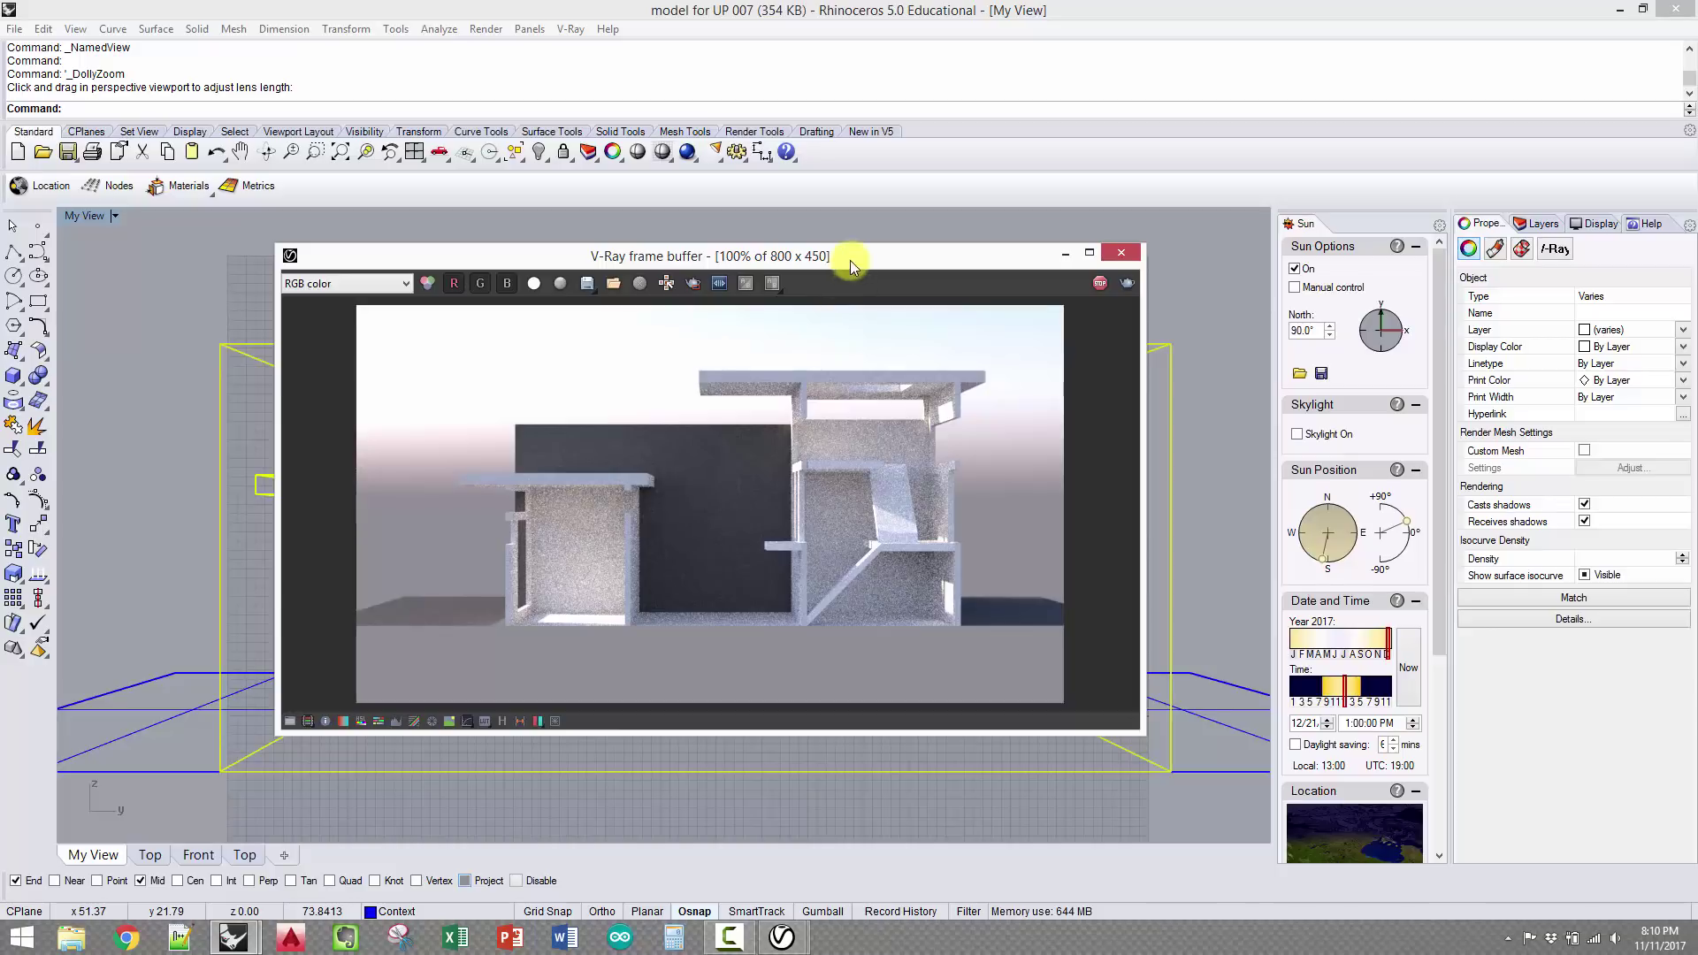
pyautogui.moveTo(851, 260); pyautogui.dragTo(753, 206)
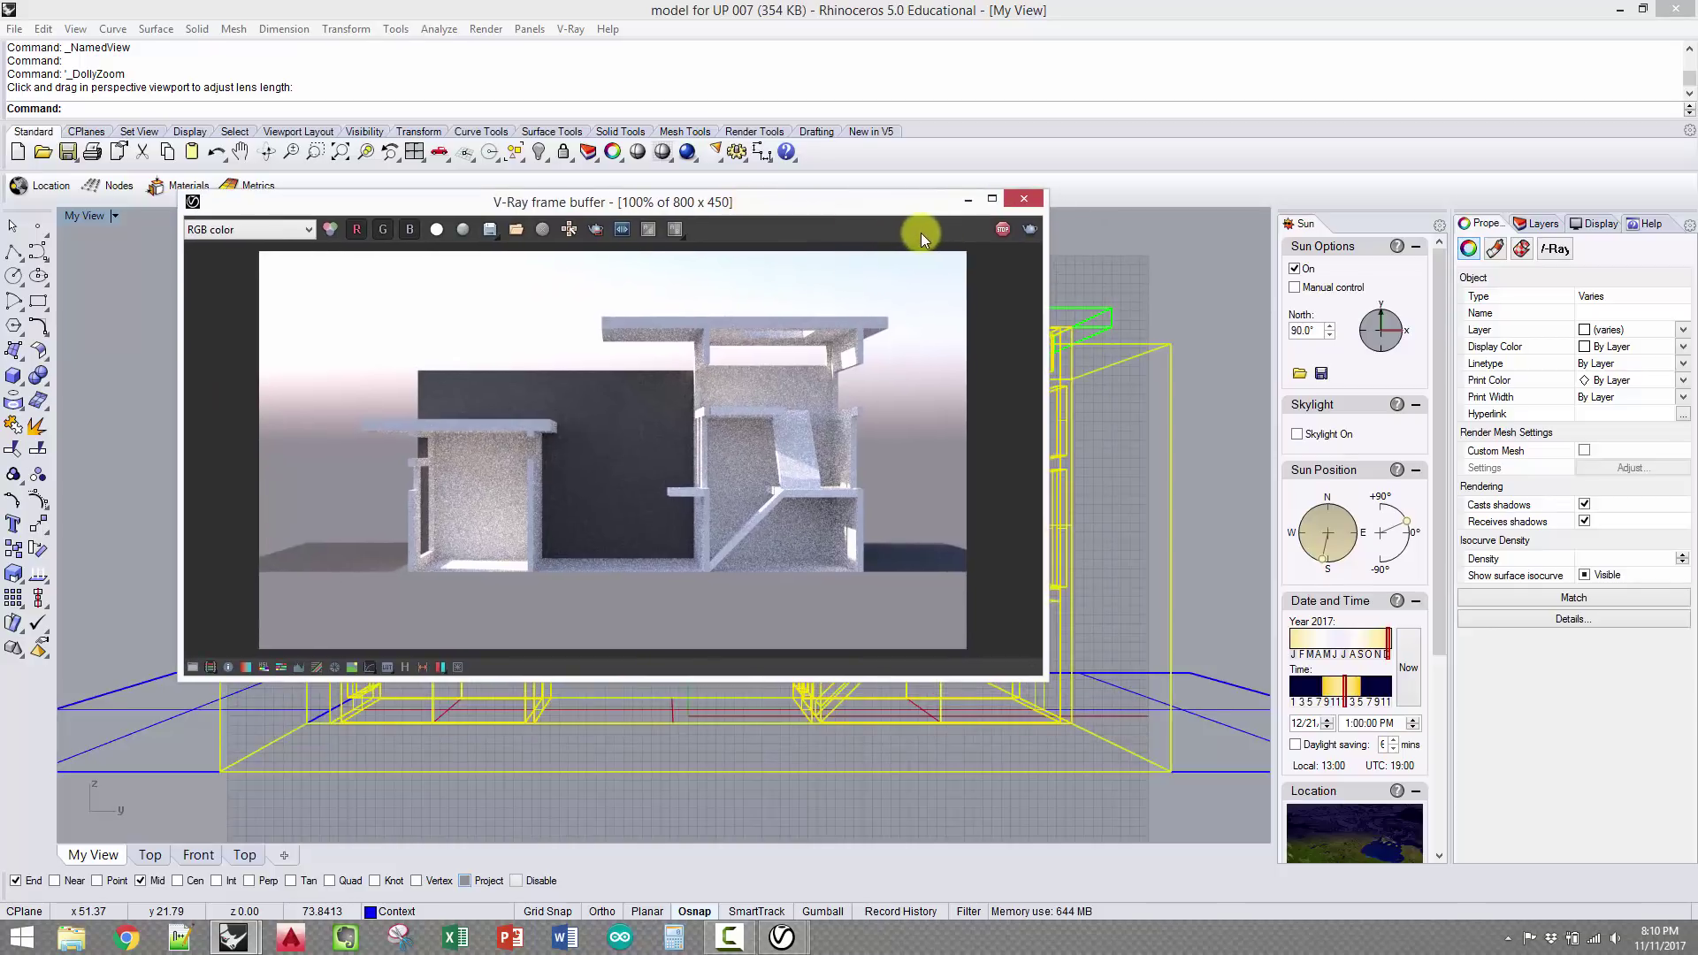
pyautogui.click(1000, 230)
pyautogui.moveTo(933, 205); pyautogui.dragTo(765, 207)
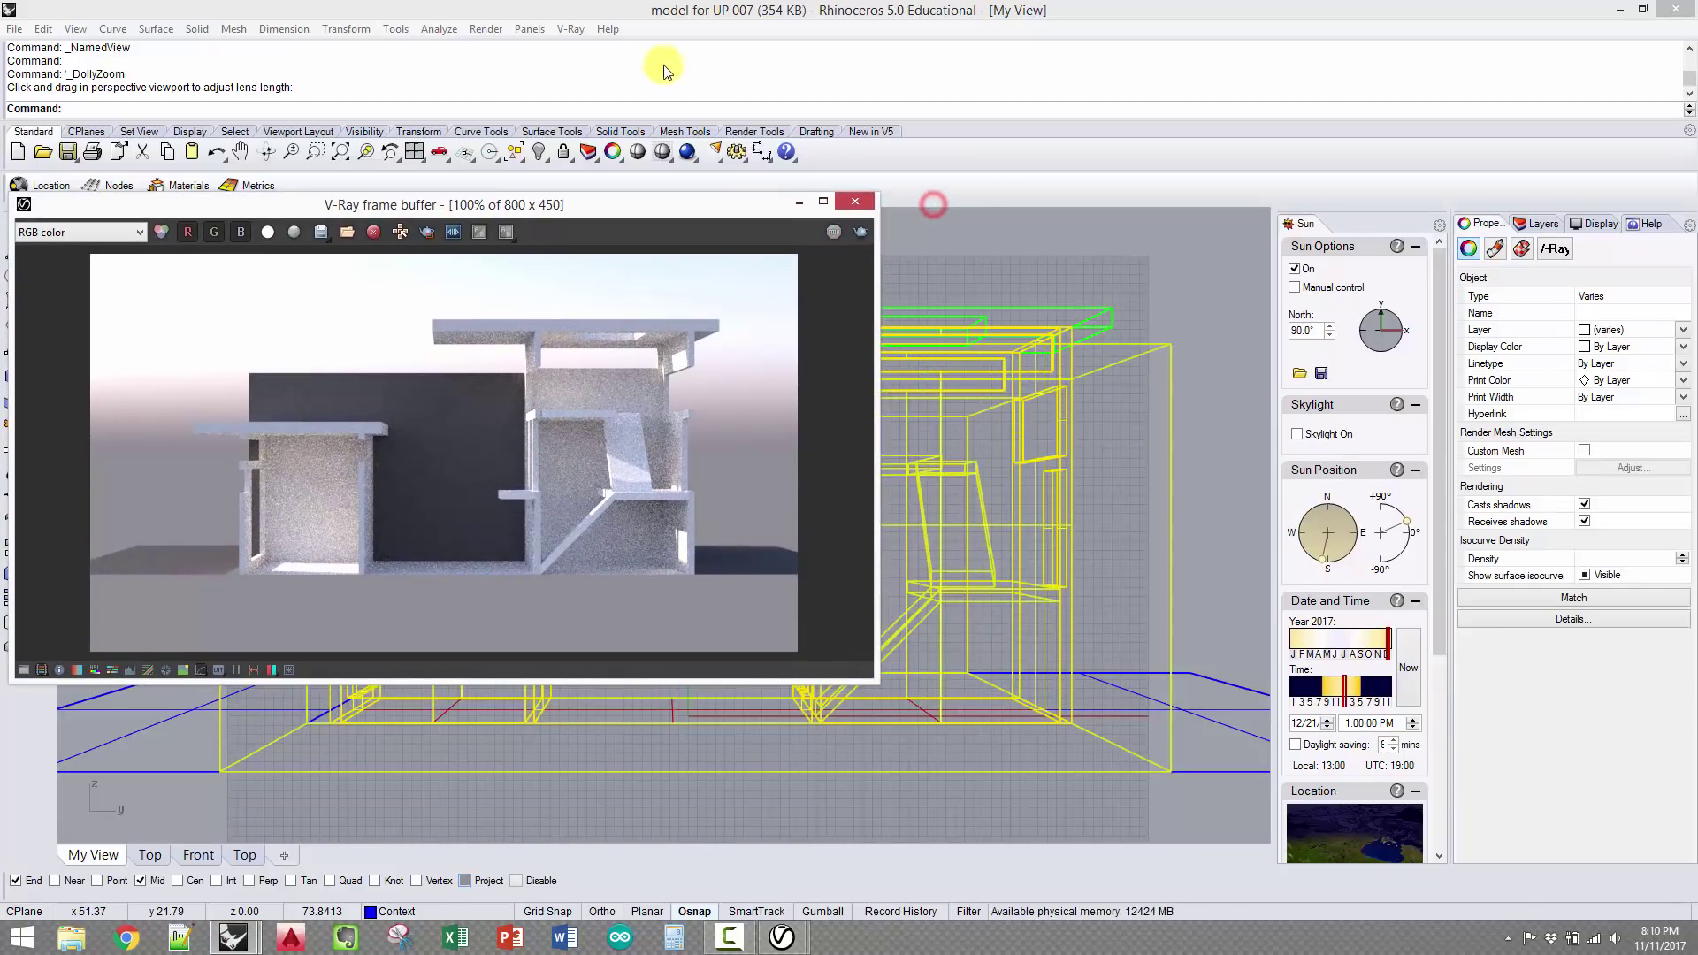
# Open the render settings in the V-Ray Asset Editor and turn off both Interactive and Progressive rendering
pyautogui.click(568, 30)
pyautogui.moveTo(619, 46)
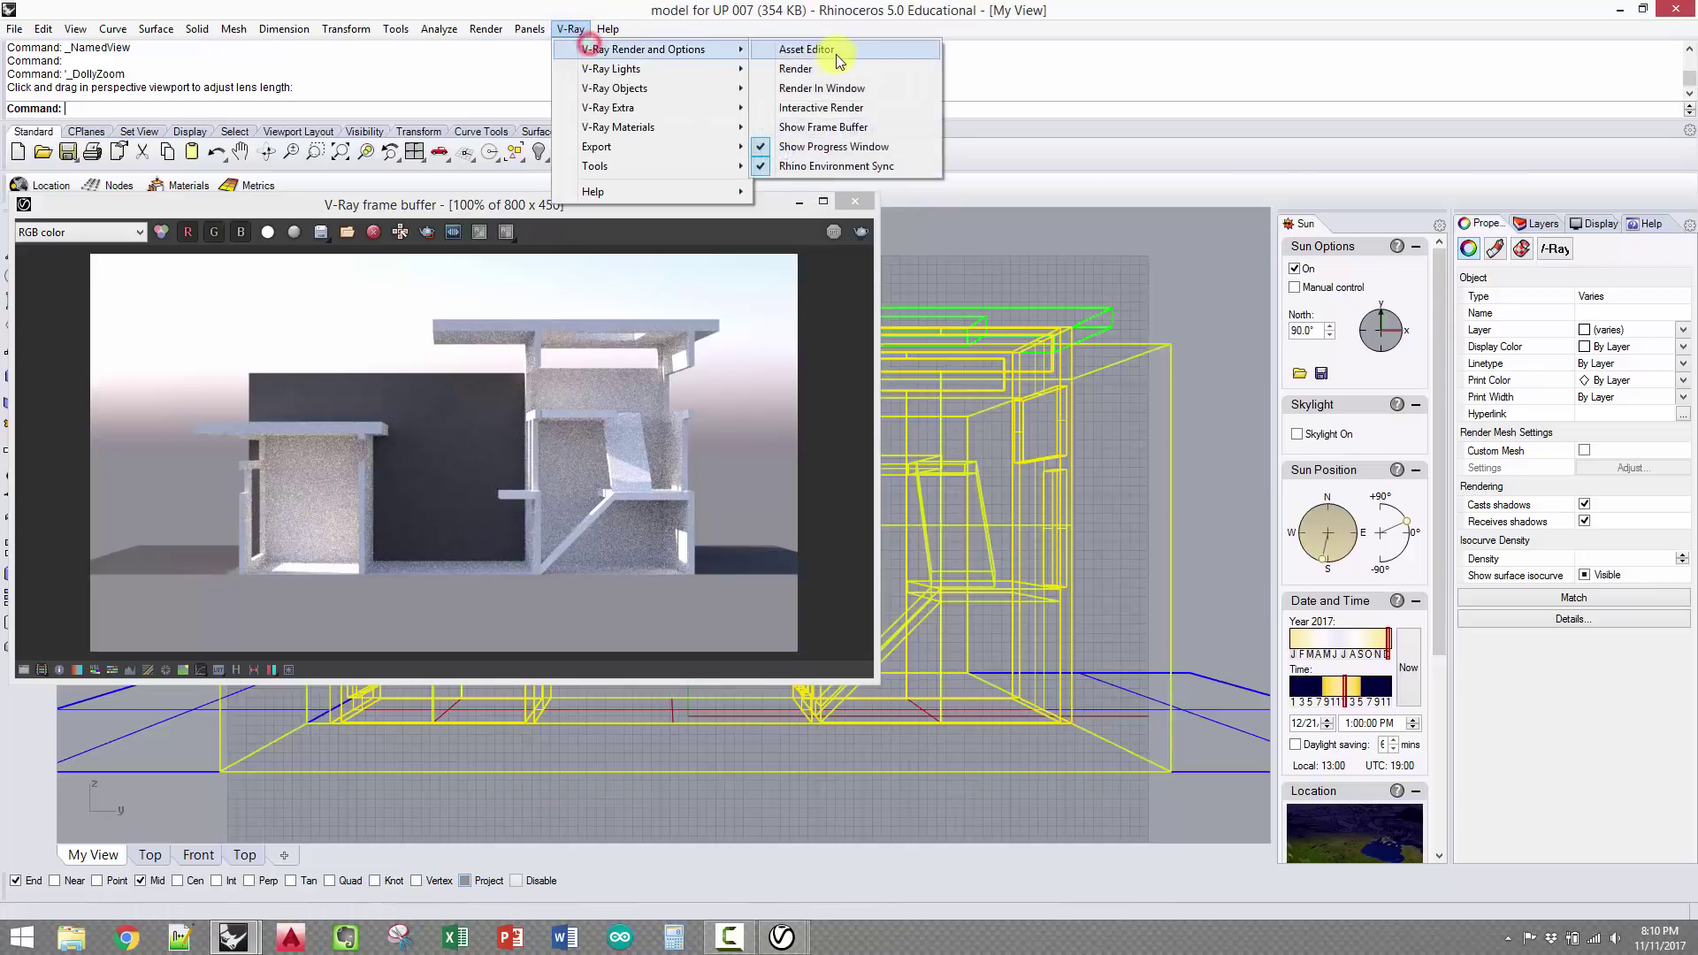
pyautogui.click(836, 51)
pyautogui.click(1103, 227)
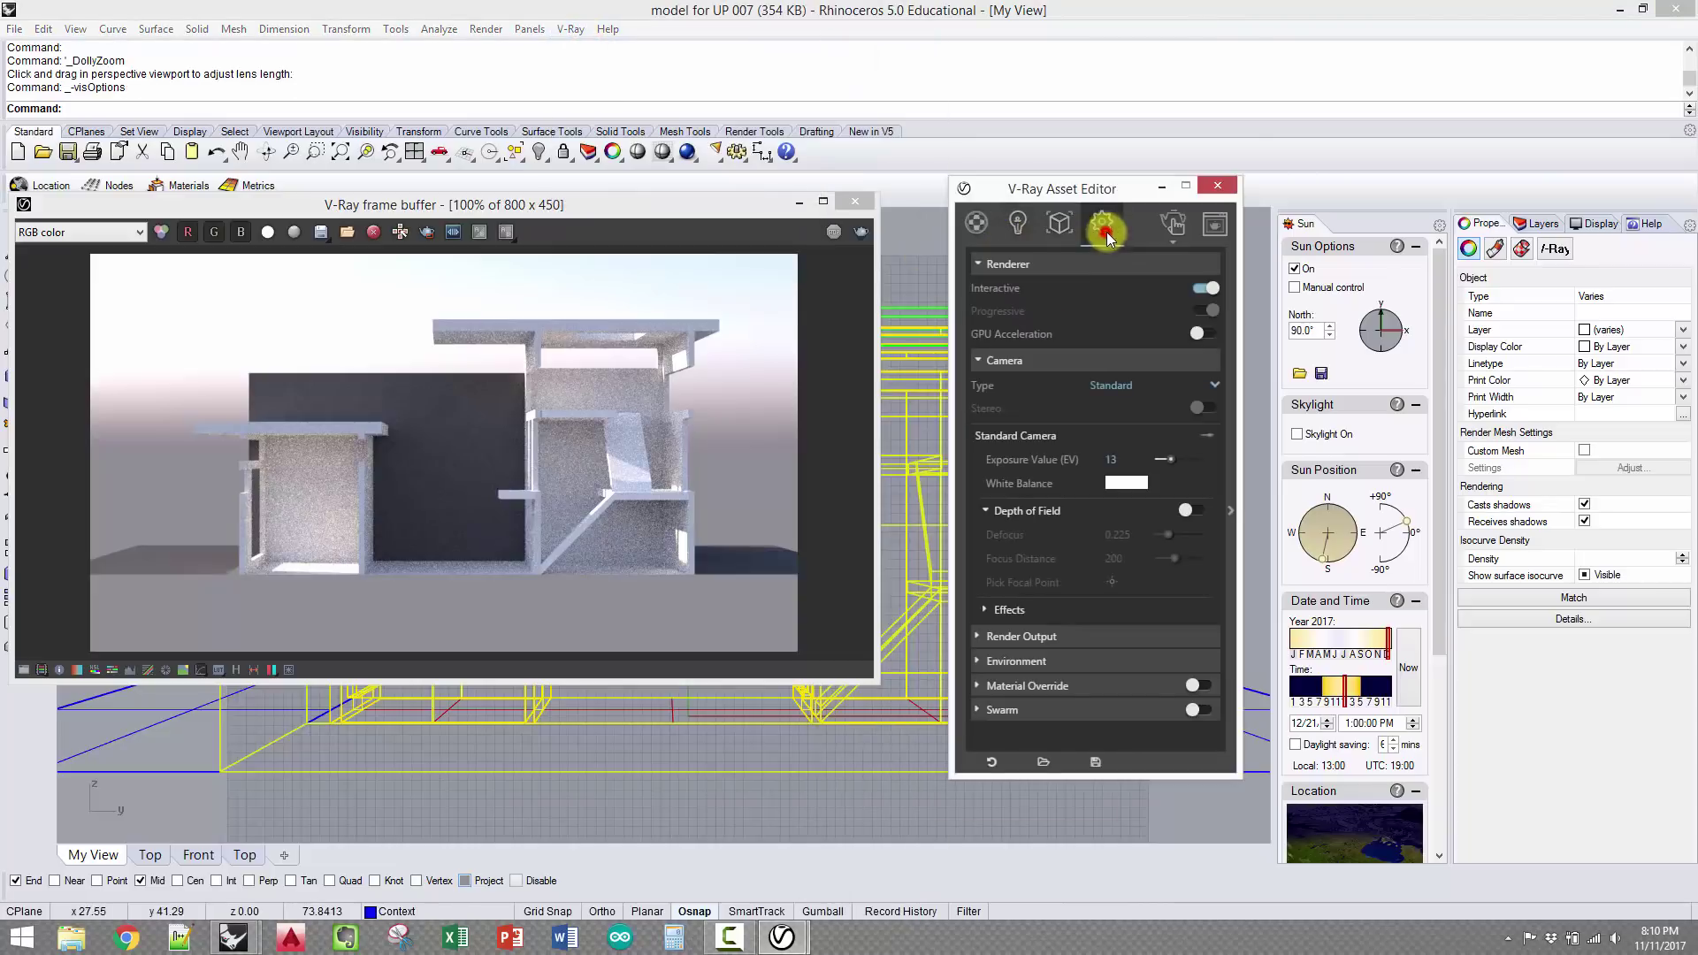
pyautogui.click(1200, 287)
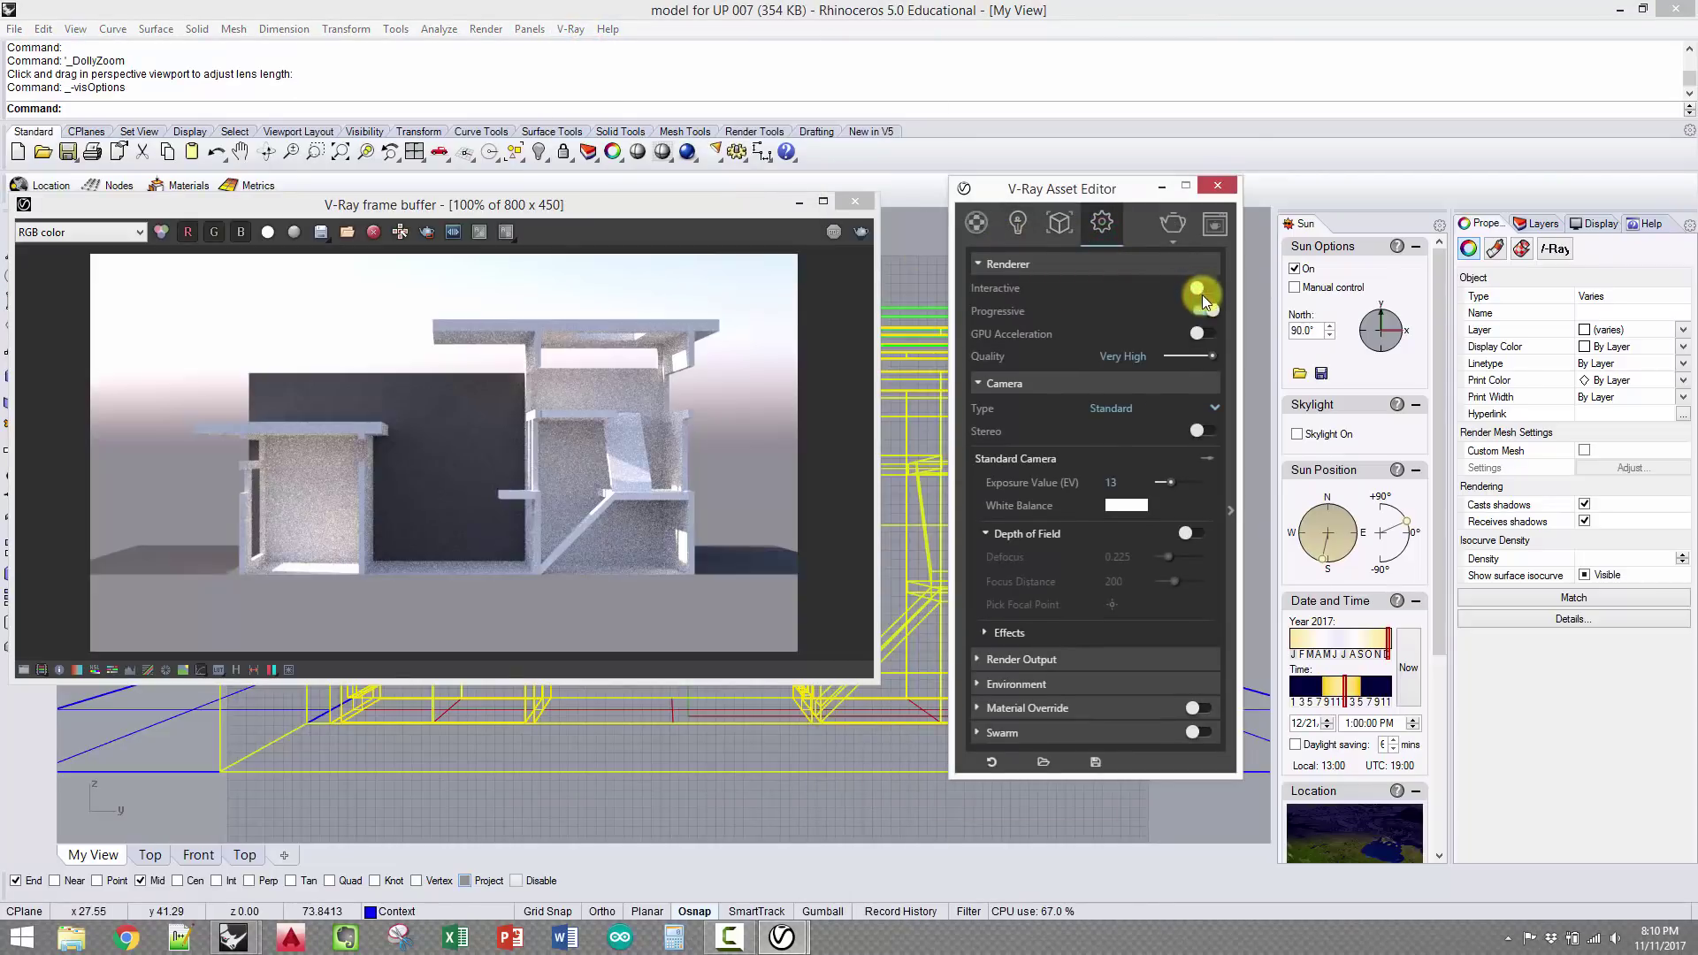
pyautogui.click(1204, 310)
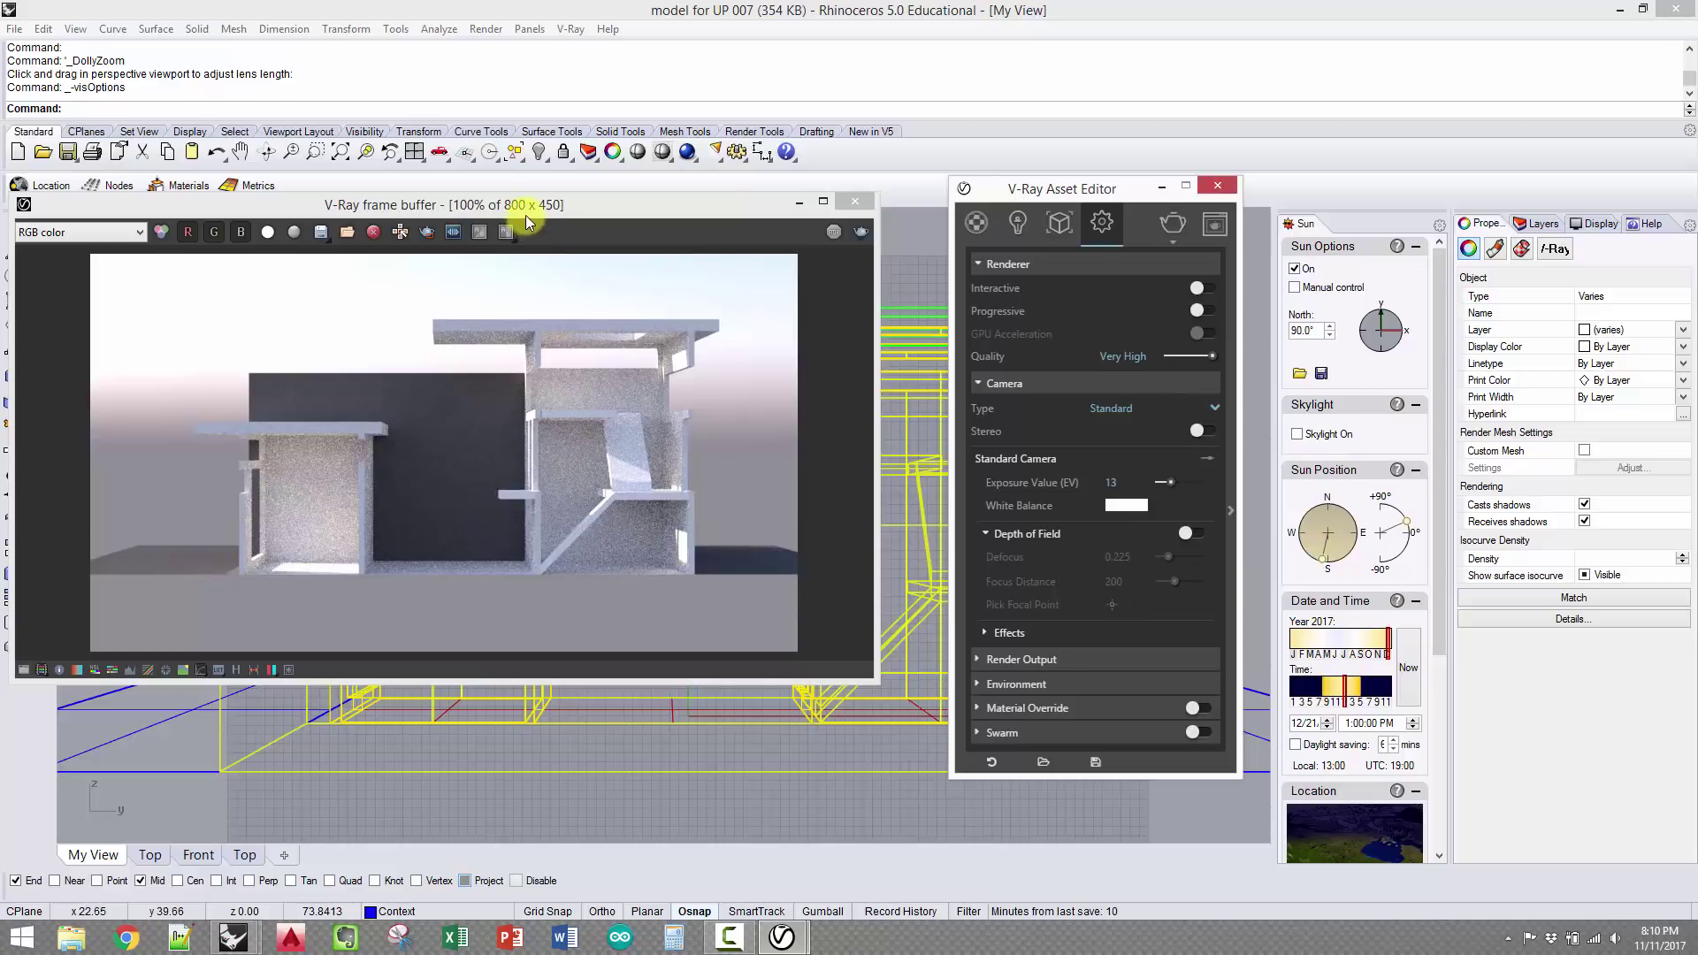
pyautogui.moveTo(527, 209); pyautogui.dragTo(538, 223)
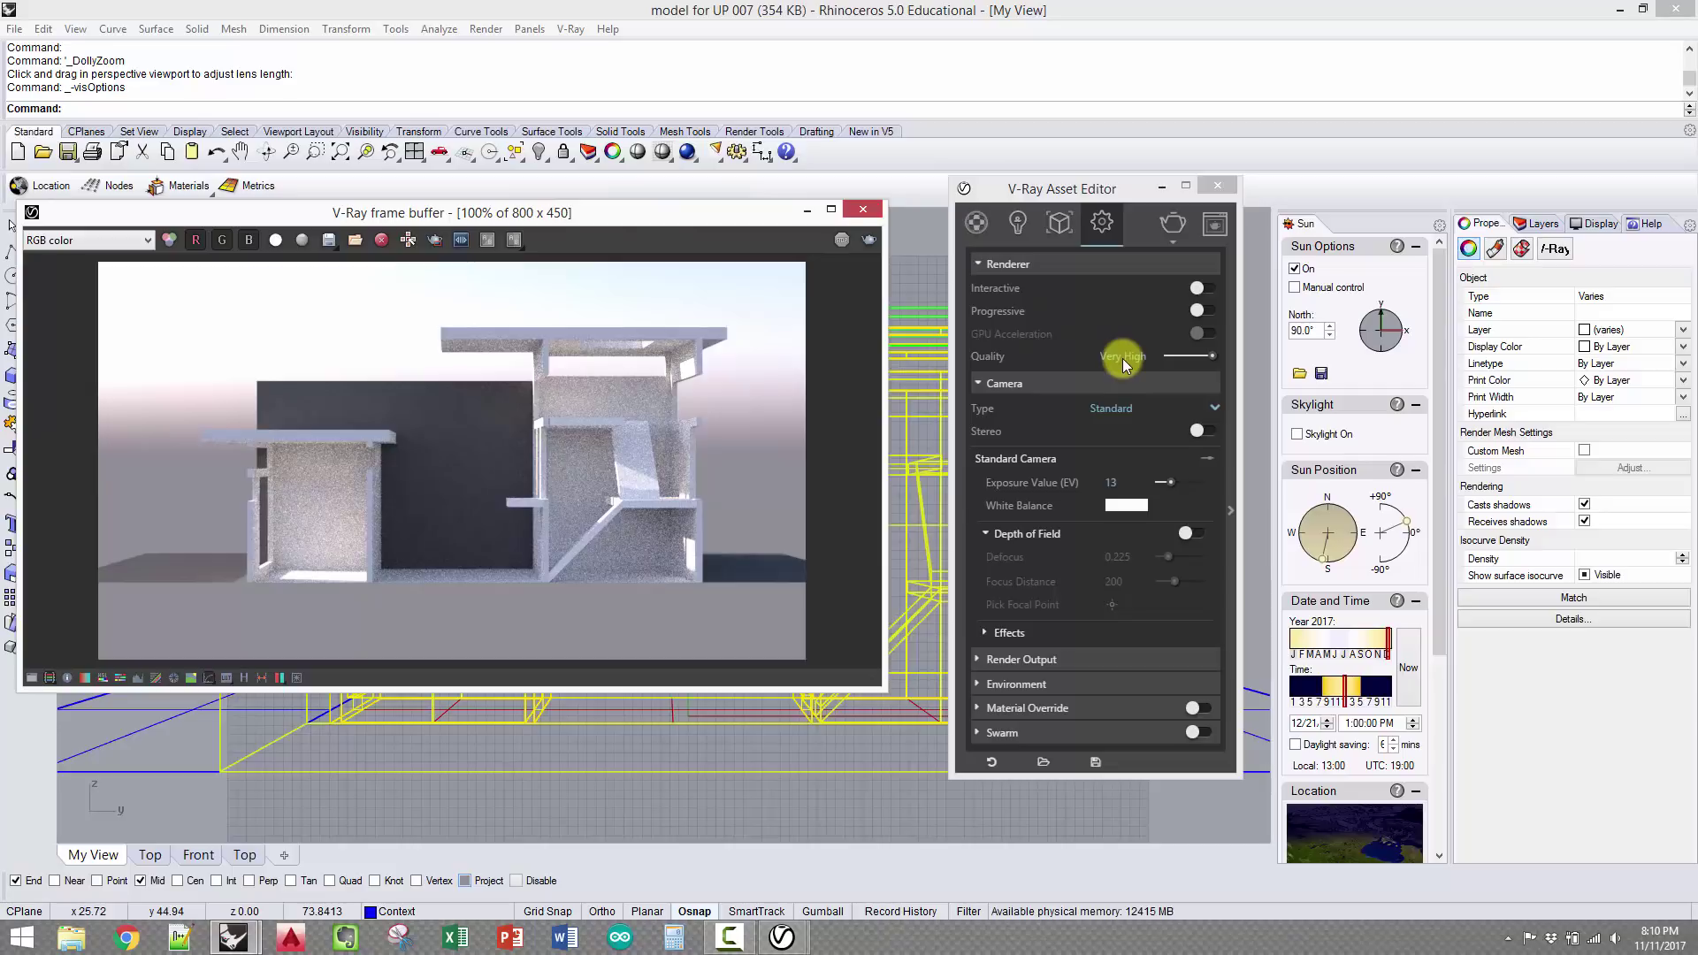
# Set the render output image width to 1200 pixels, keeping the 16:9 widescreen aspect ratio
pyautogui.click(1021, 659)
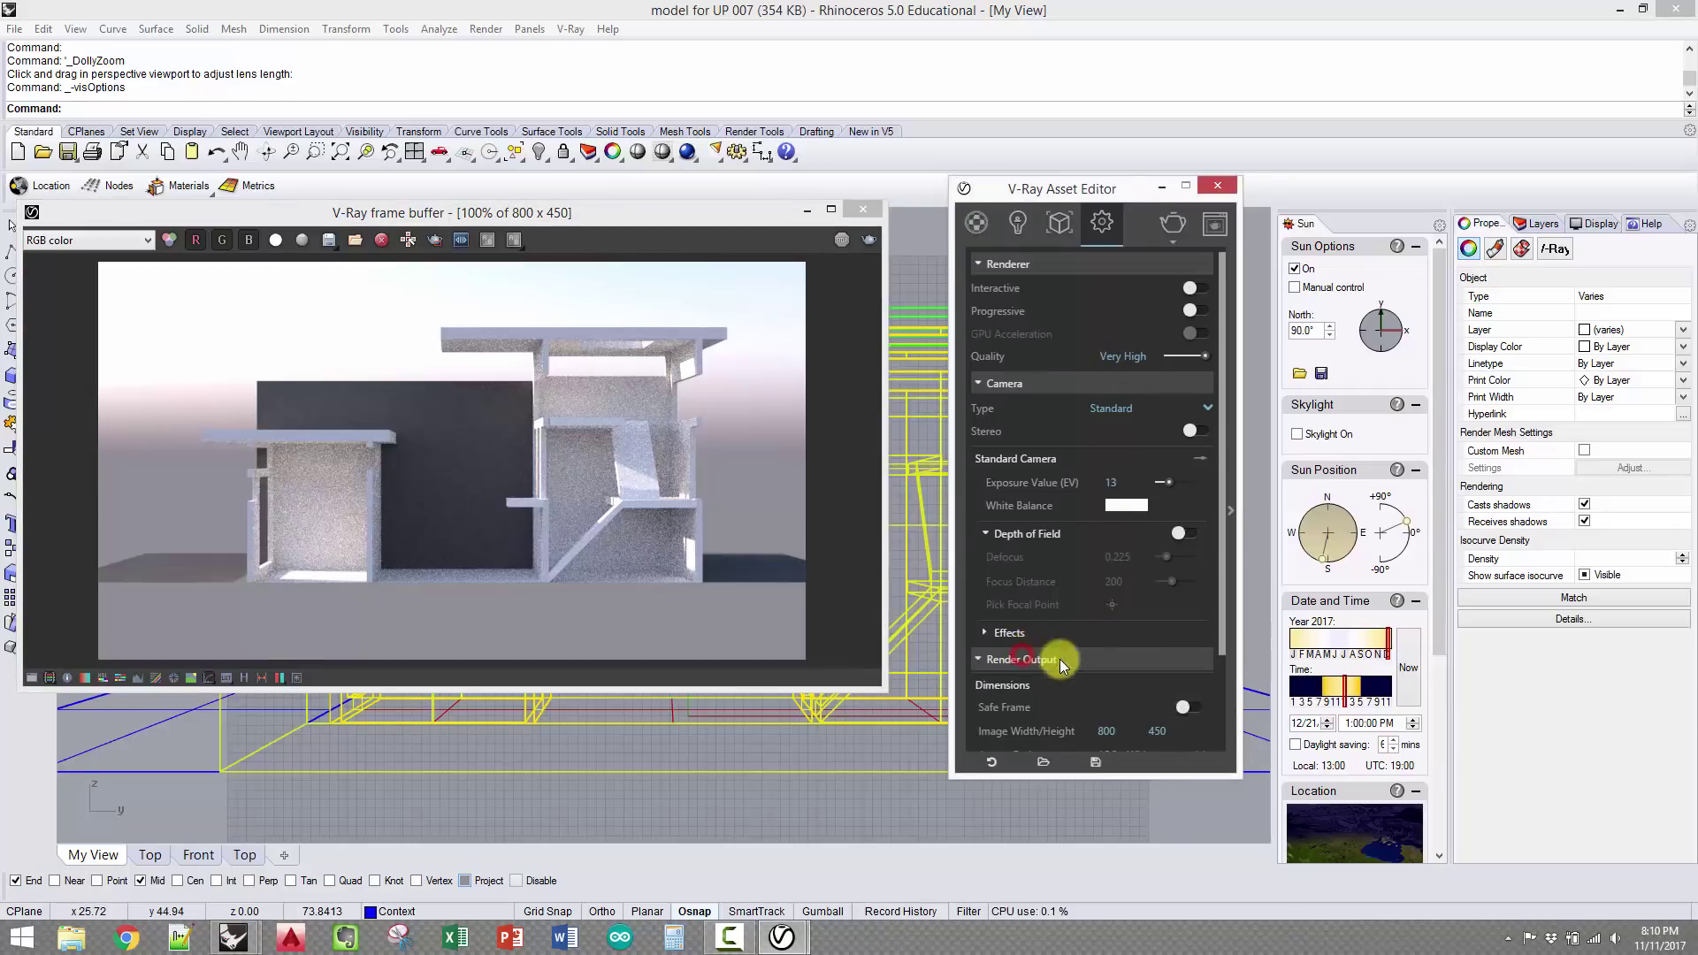
pyautogui.scroll(-1, 1132, 699)
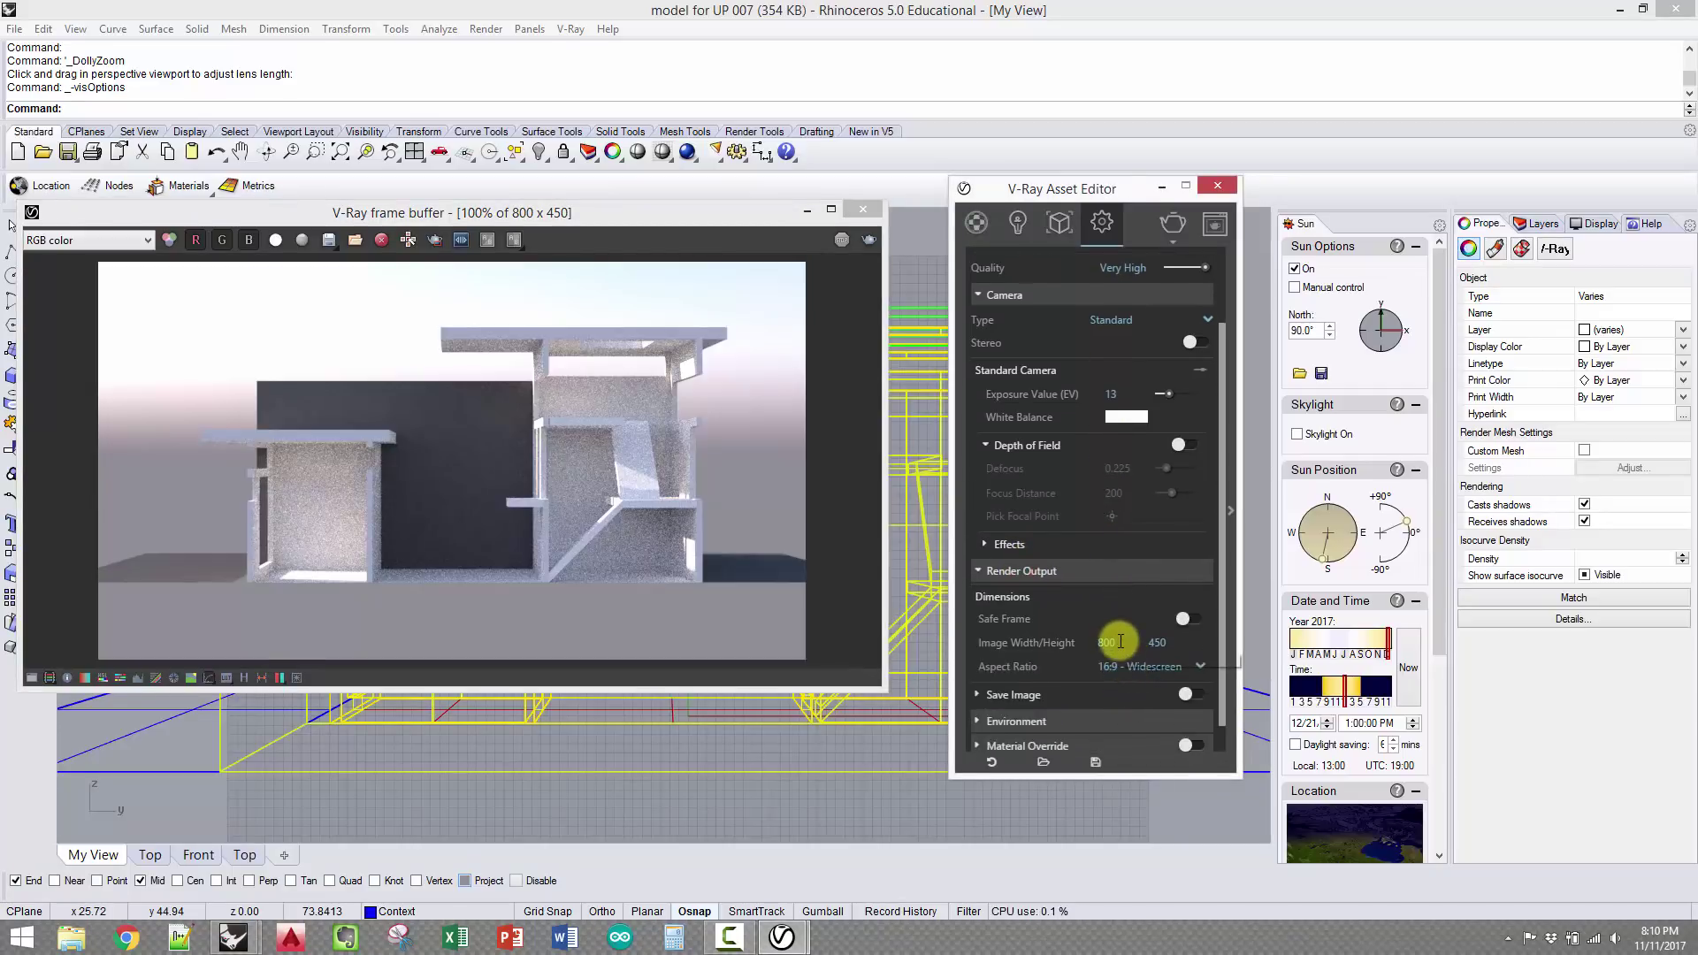
pyautogui.click(1110, 642)
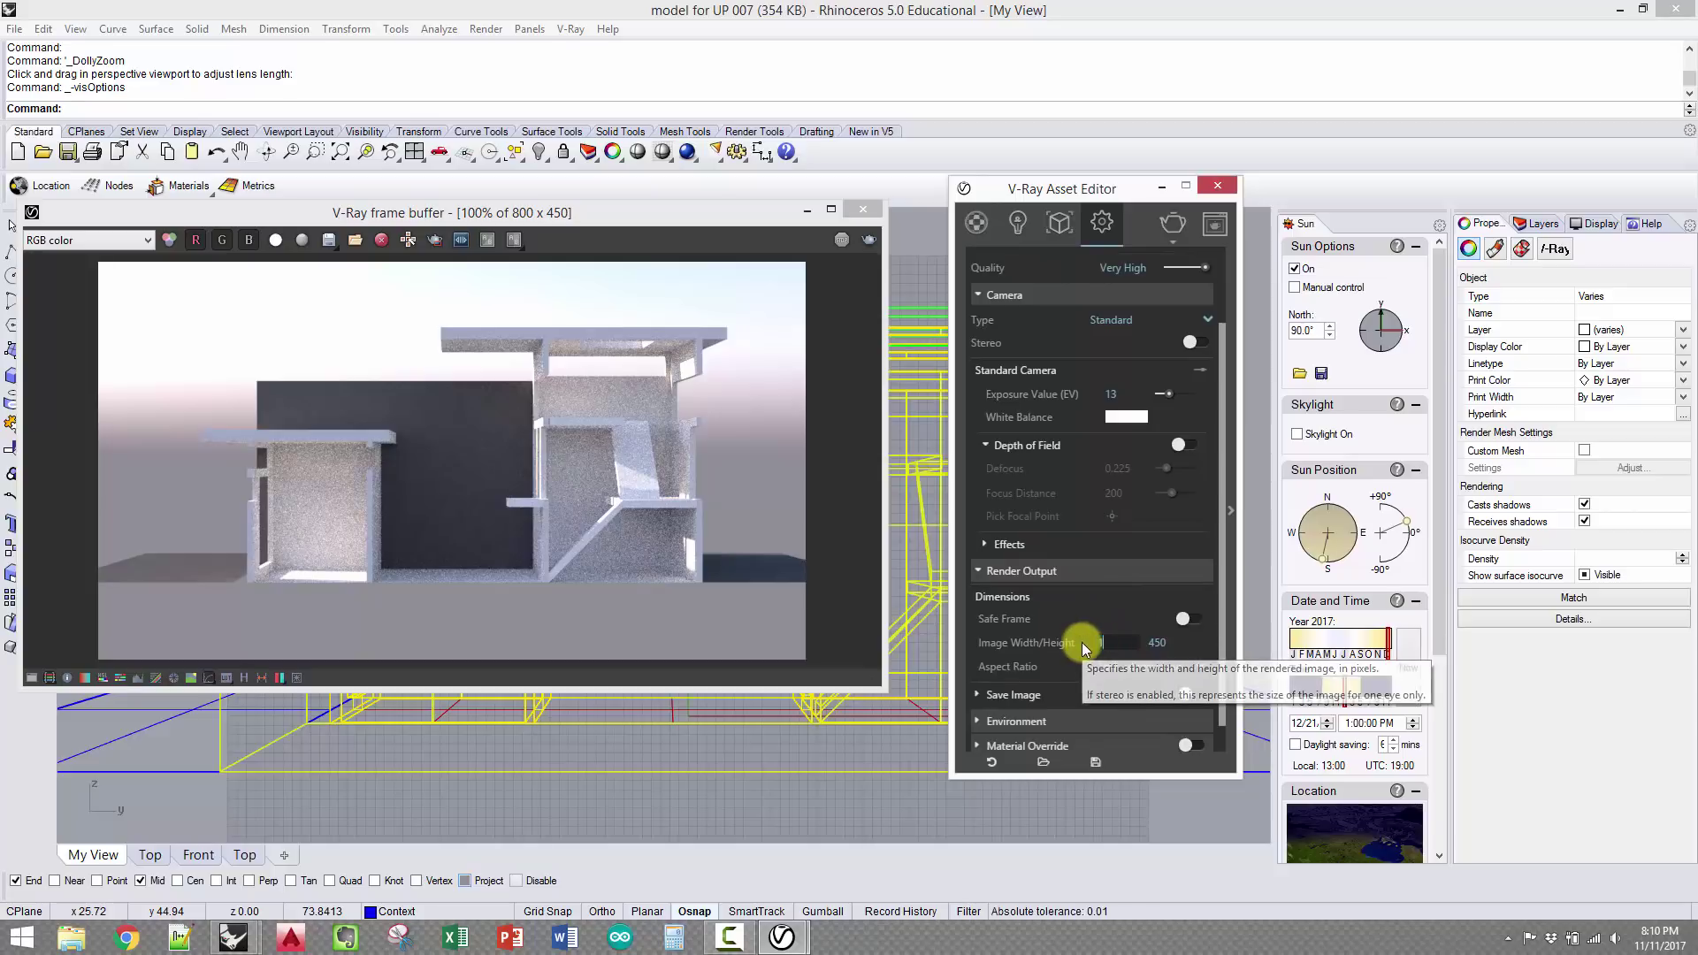
pyautogui.write('1200')
pyautogui.click(1161, 653)
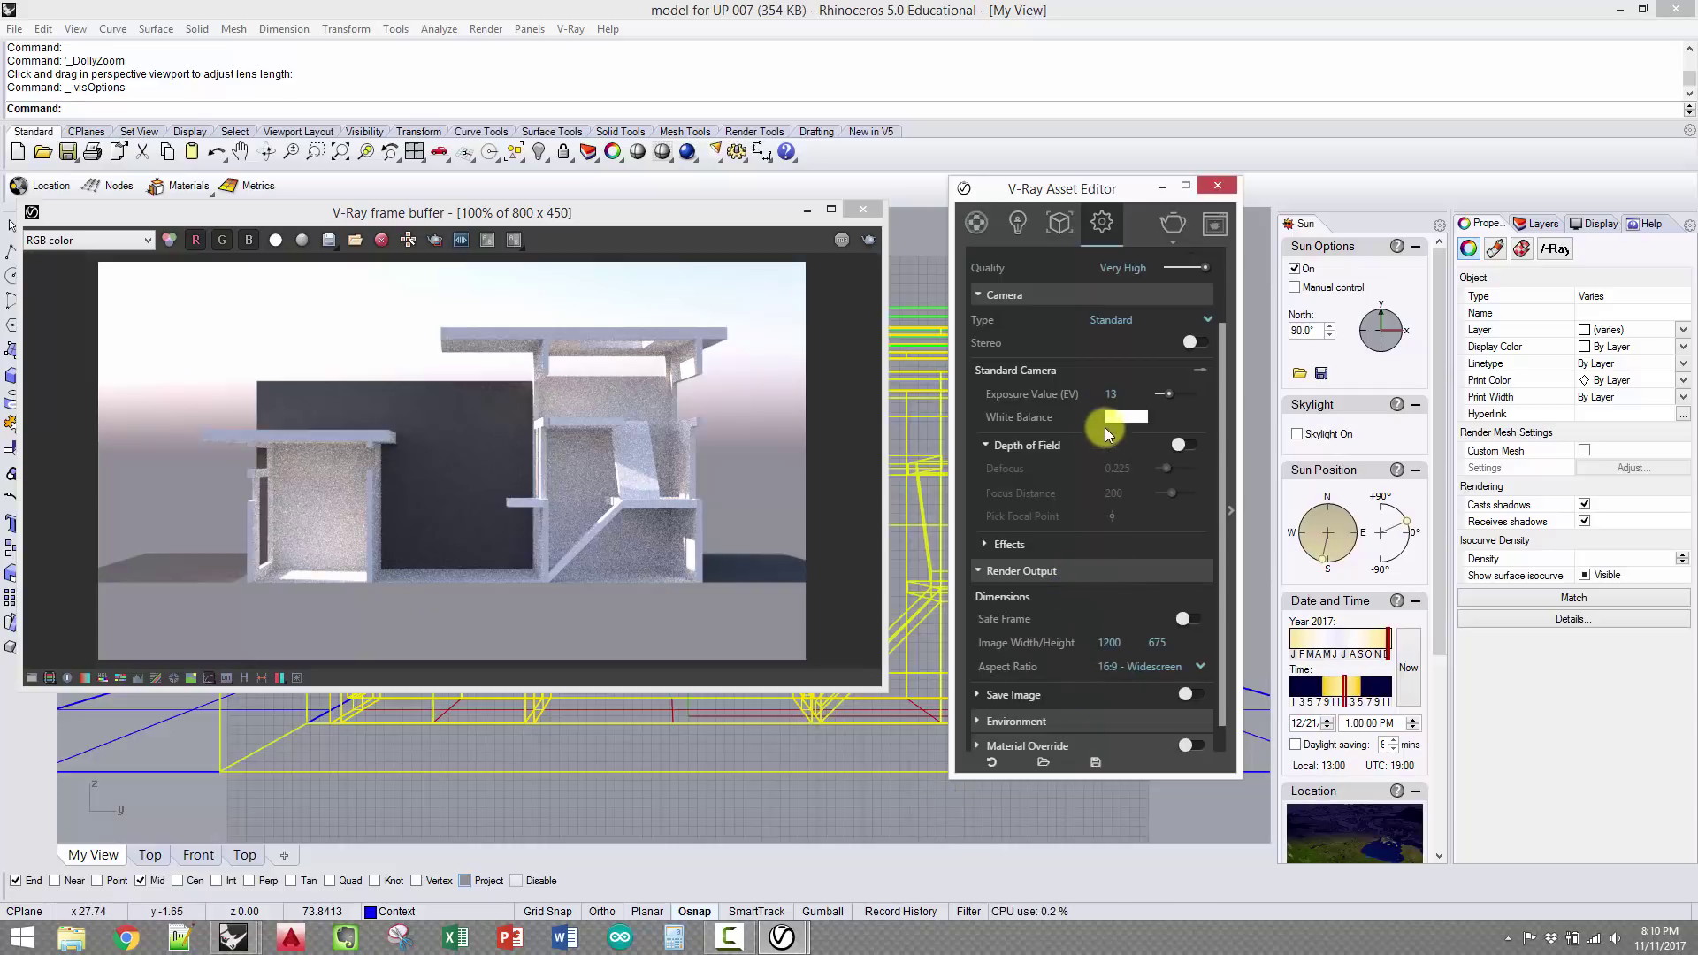
# Lower the render quality to Low and review the remaining camera and output settings
pyautogui.scroll(3, 1111, 325)
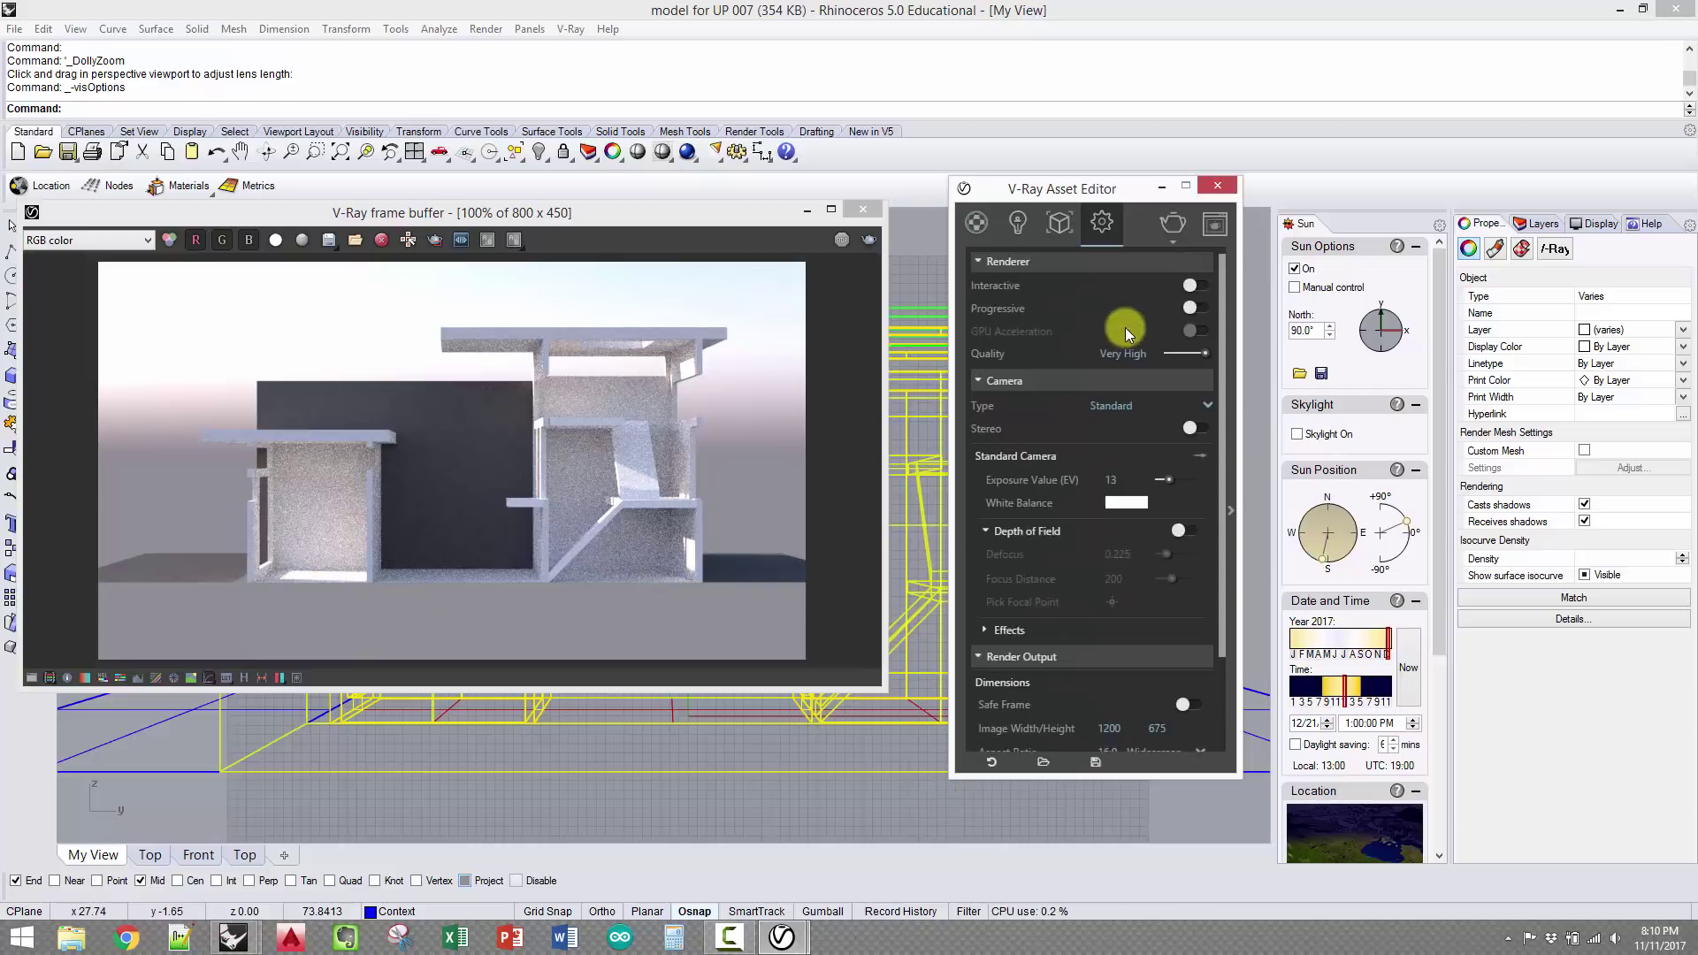
pyautogui.click(1172, 359)
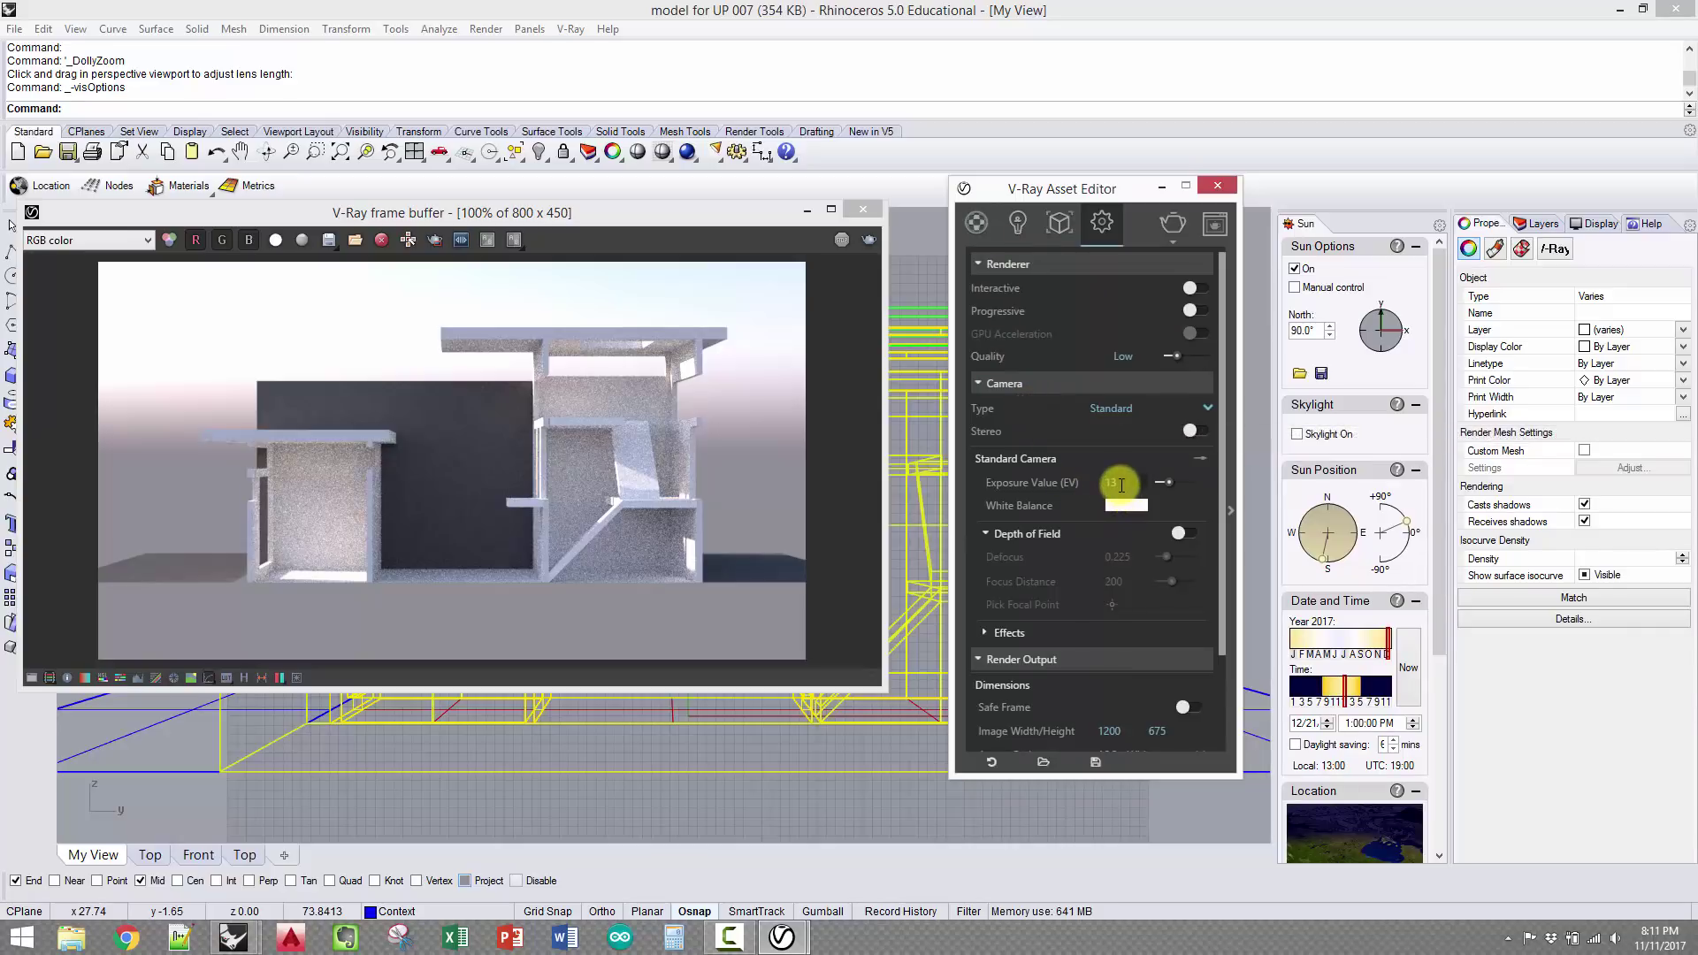
pyautogui.scroll(-3, 1139, 570)
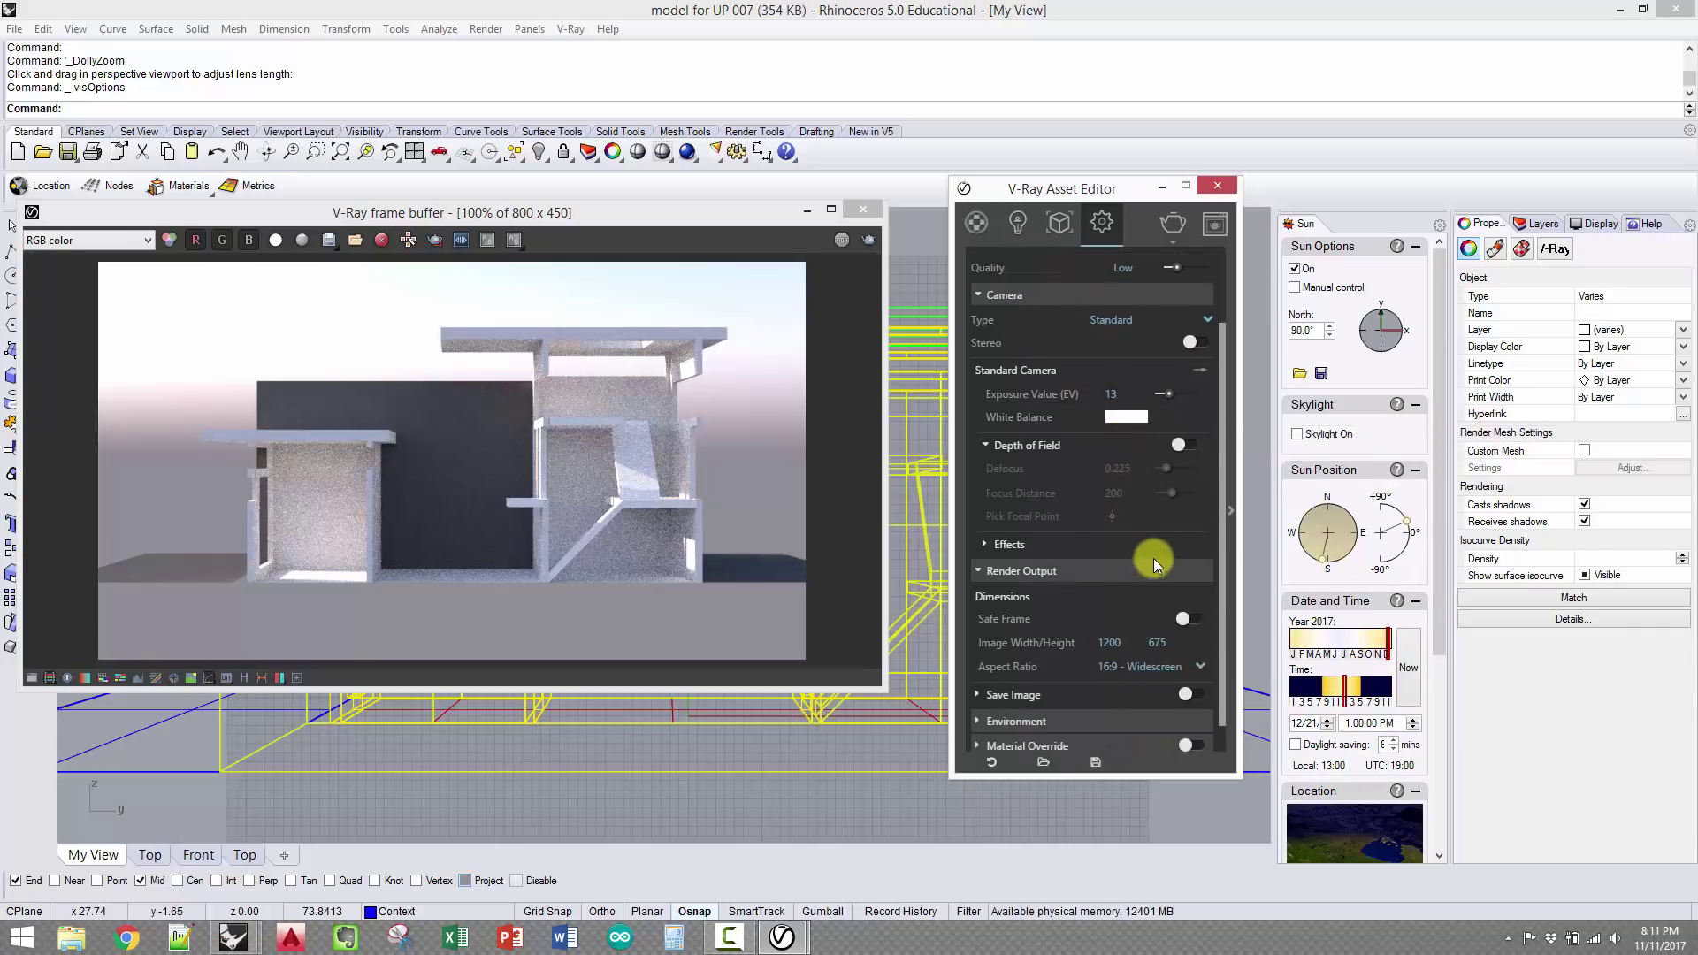
pyautogui.scroll(-1, 1165, 538)
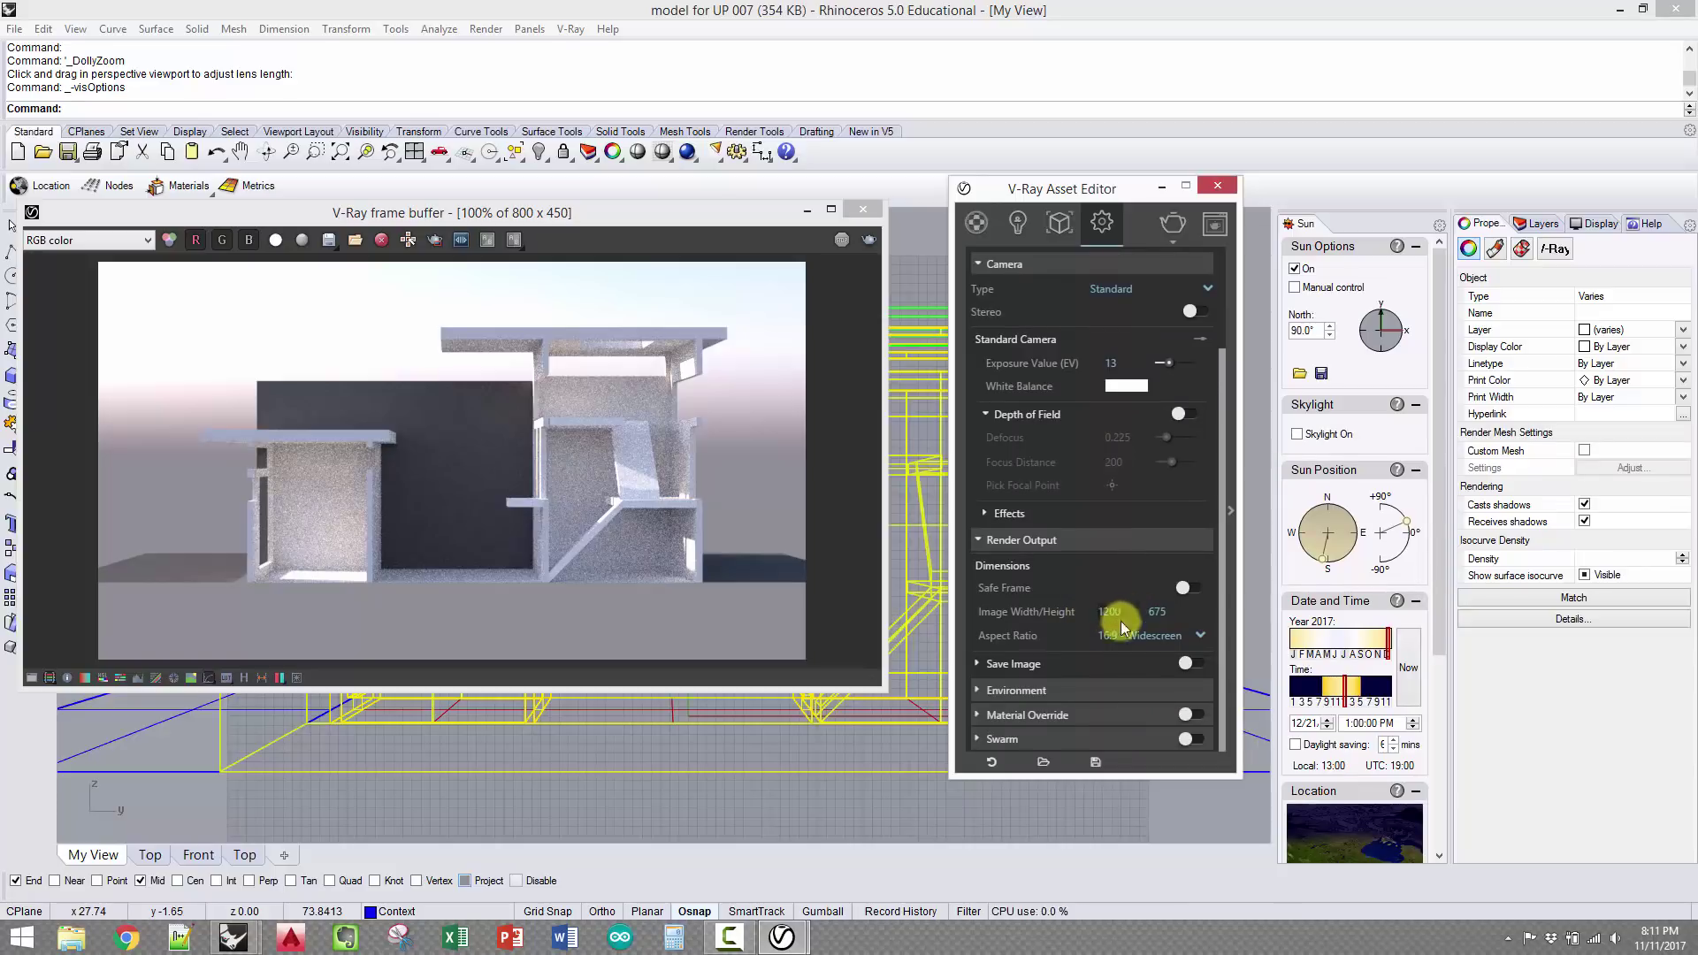
# Start the production render and move the progress window away from the frame buffer
pyautogui.click(1155, 235)
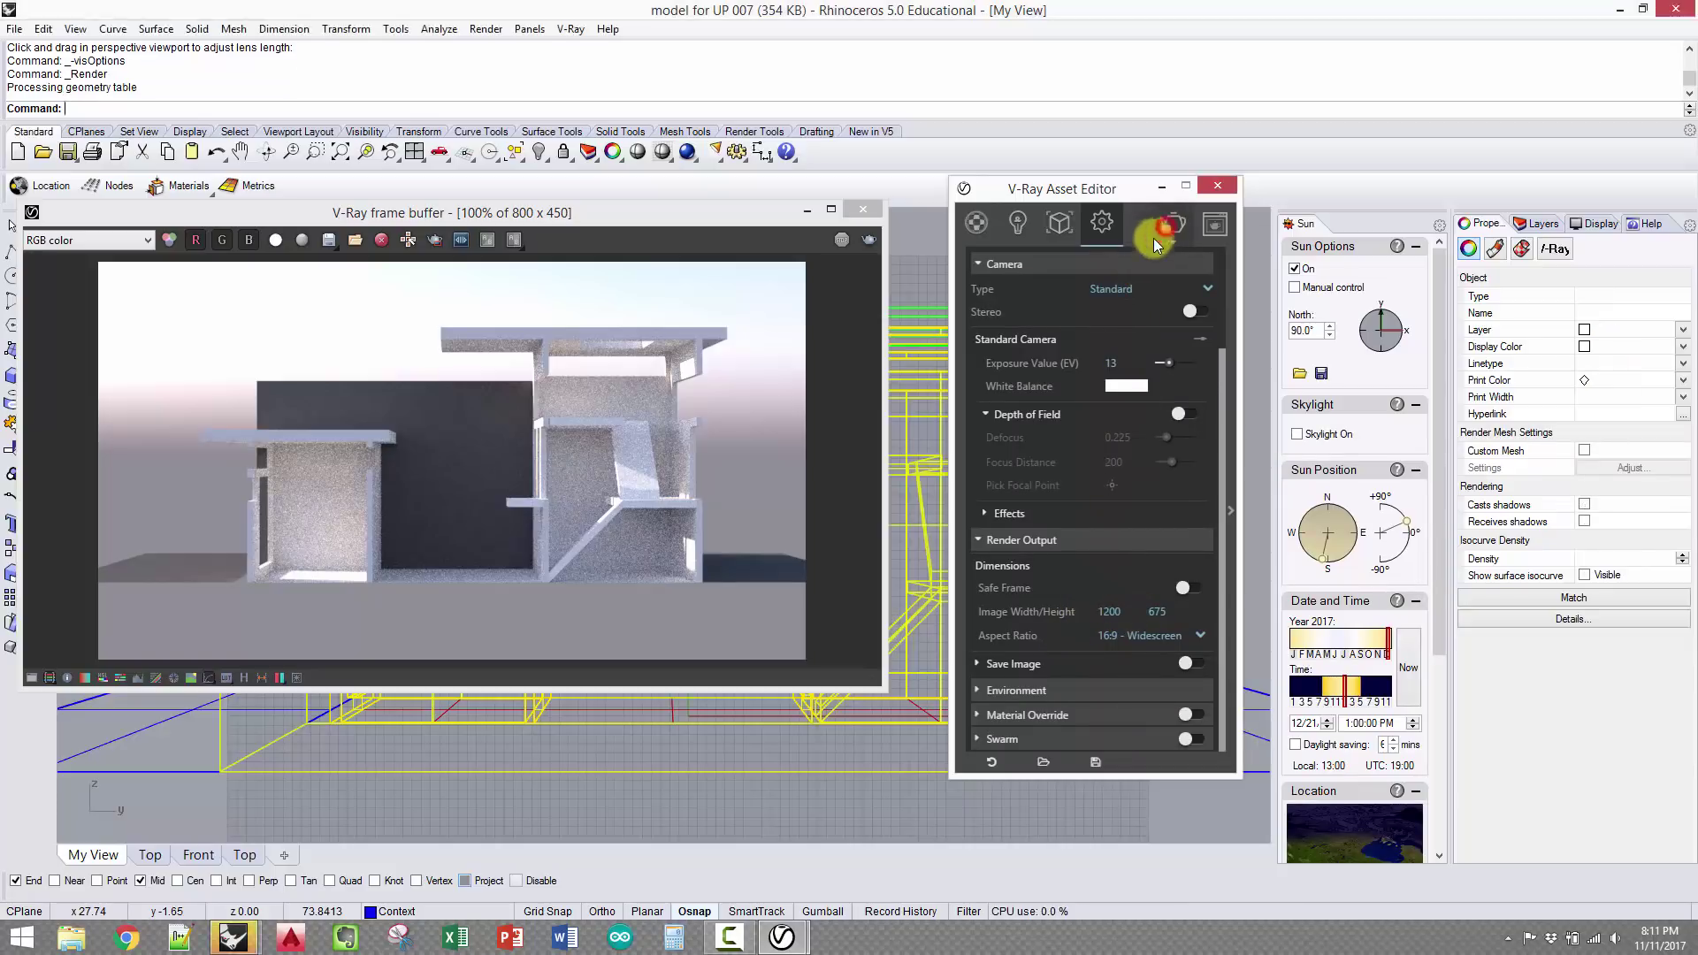
pyautogui.moveTo(860, 319); pyautogui.dragTo(909, 319)
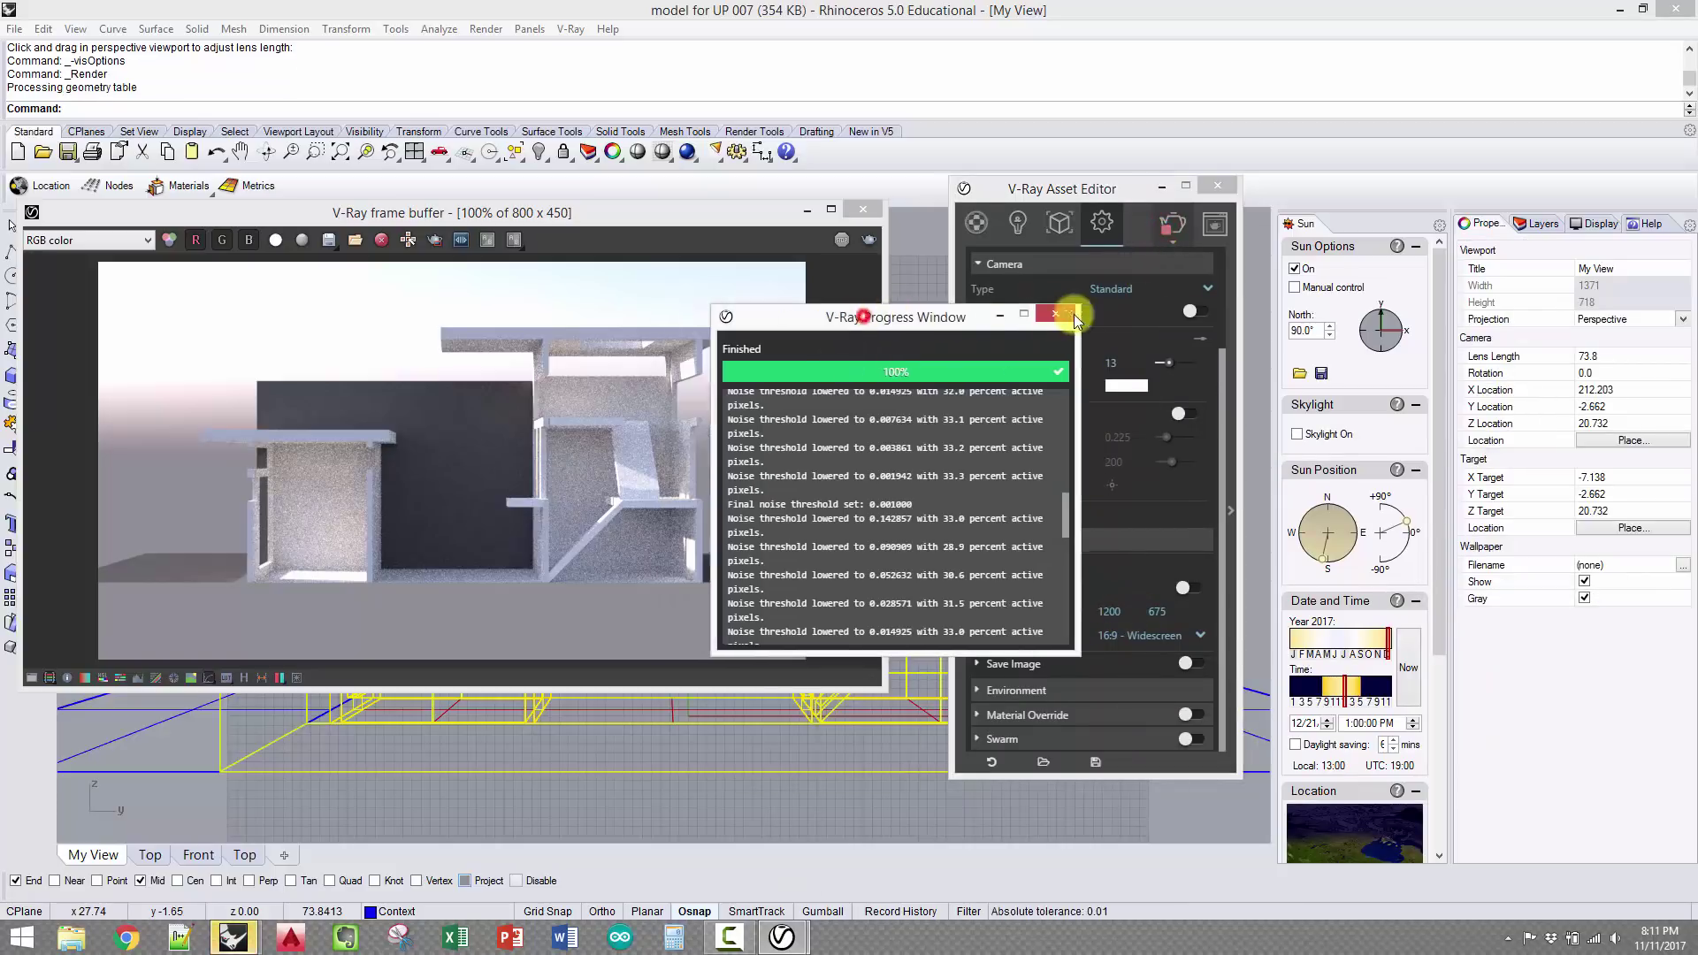
pyautogui.moveTo(1078, 320); pyautogui.dragTo(1096, 315)
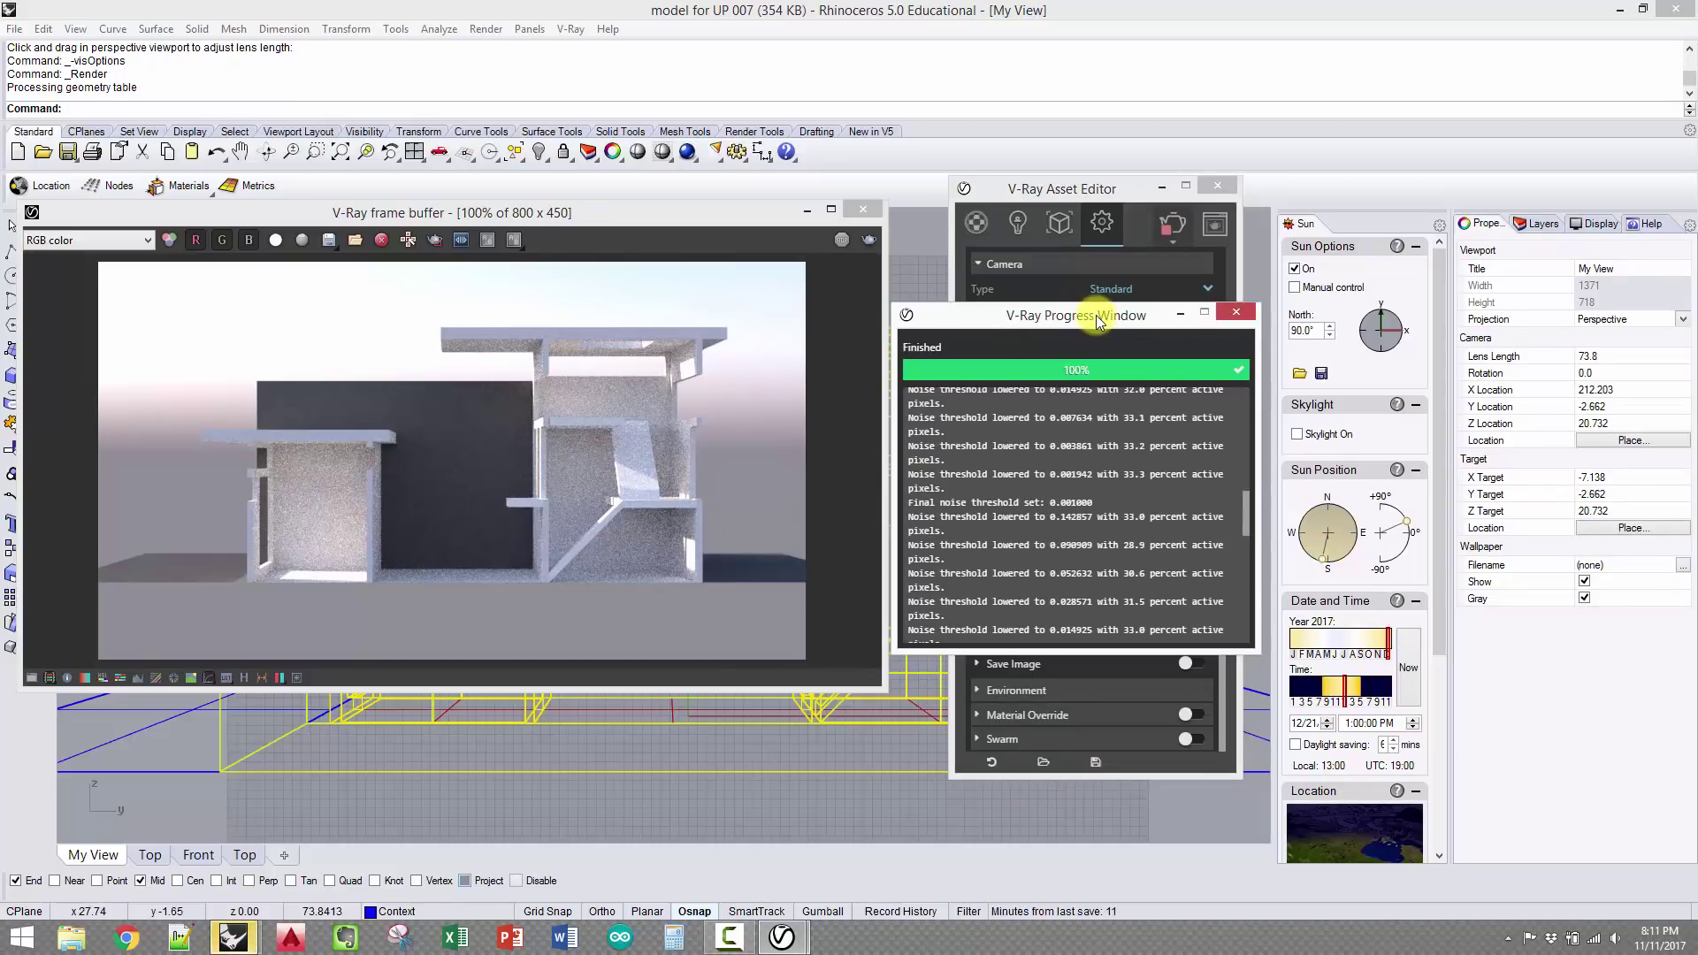
pyautogui.click(870, 239)
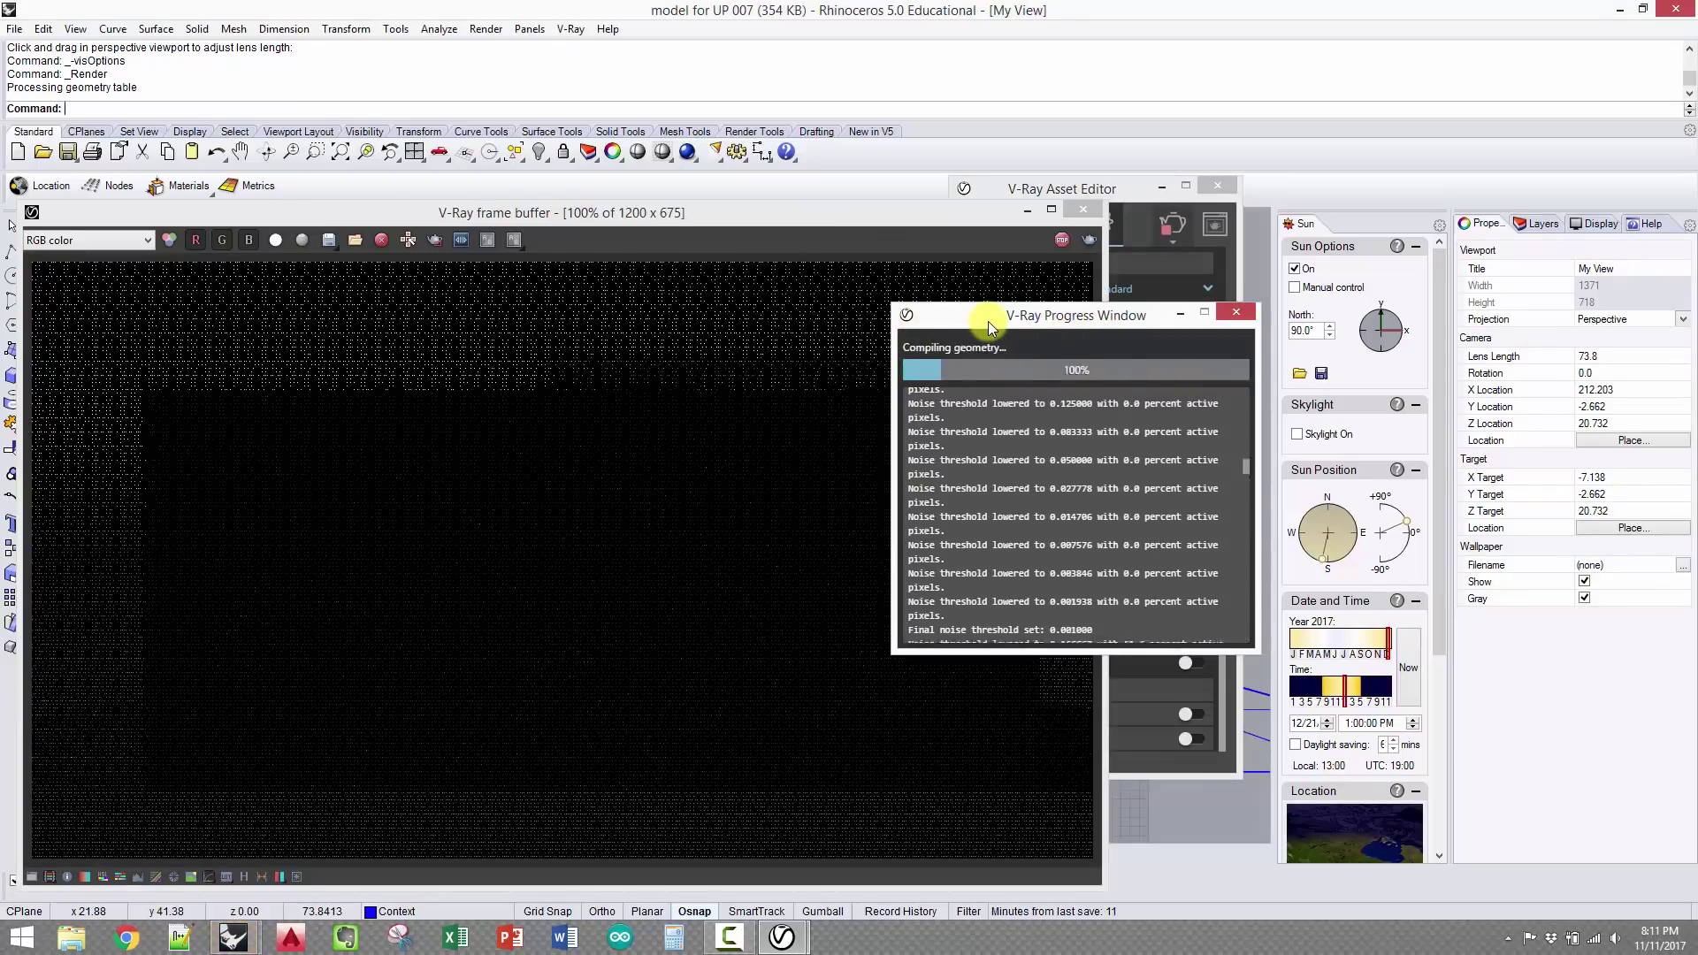
# Reposition the V-Ray frame buffer to view the finished render and clear it away from the viewport
pyautogui.moveTo(625, 214); pyautogui.dragTo(640, 147)
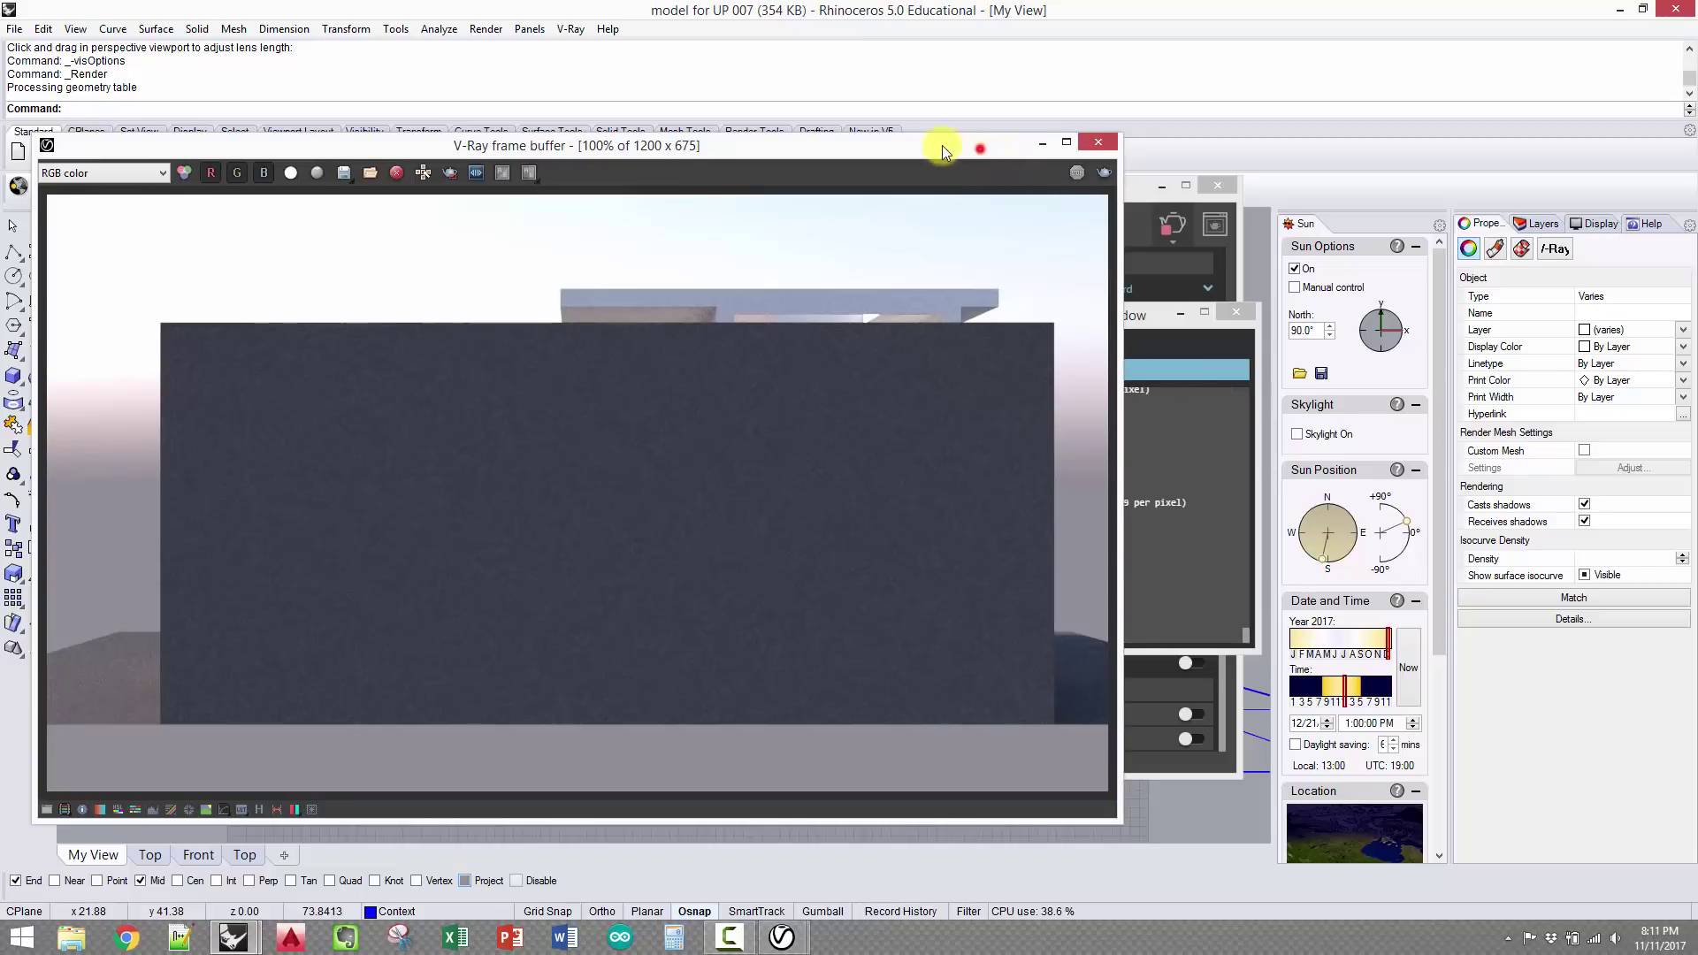
pyautogui.click(1016, 142)
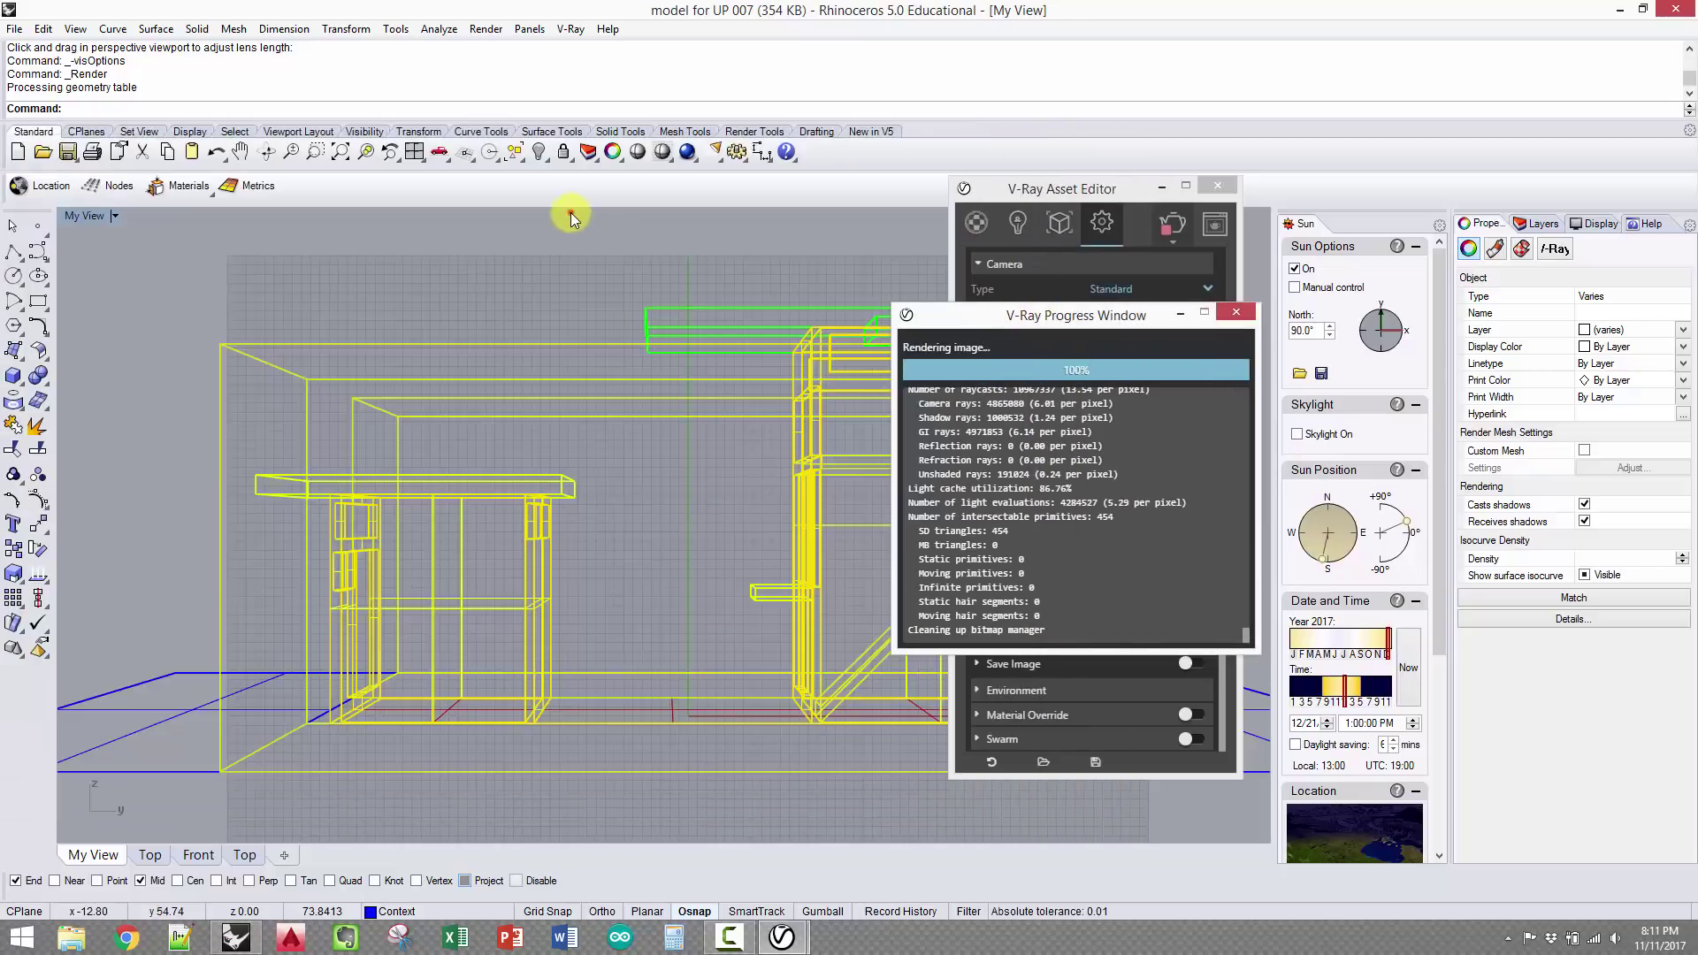
pyautogui.click(570, 215)
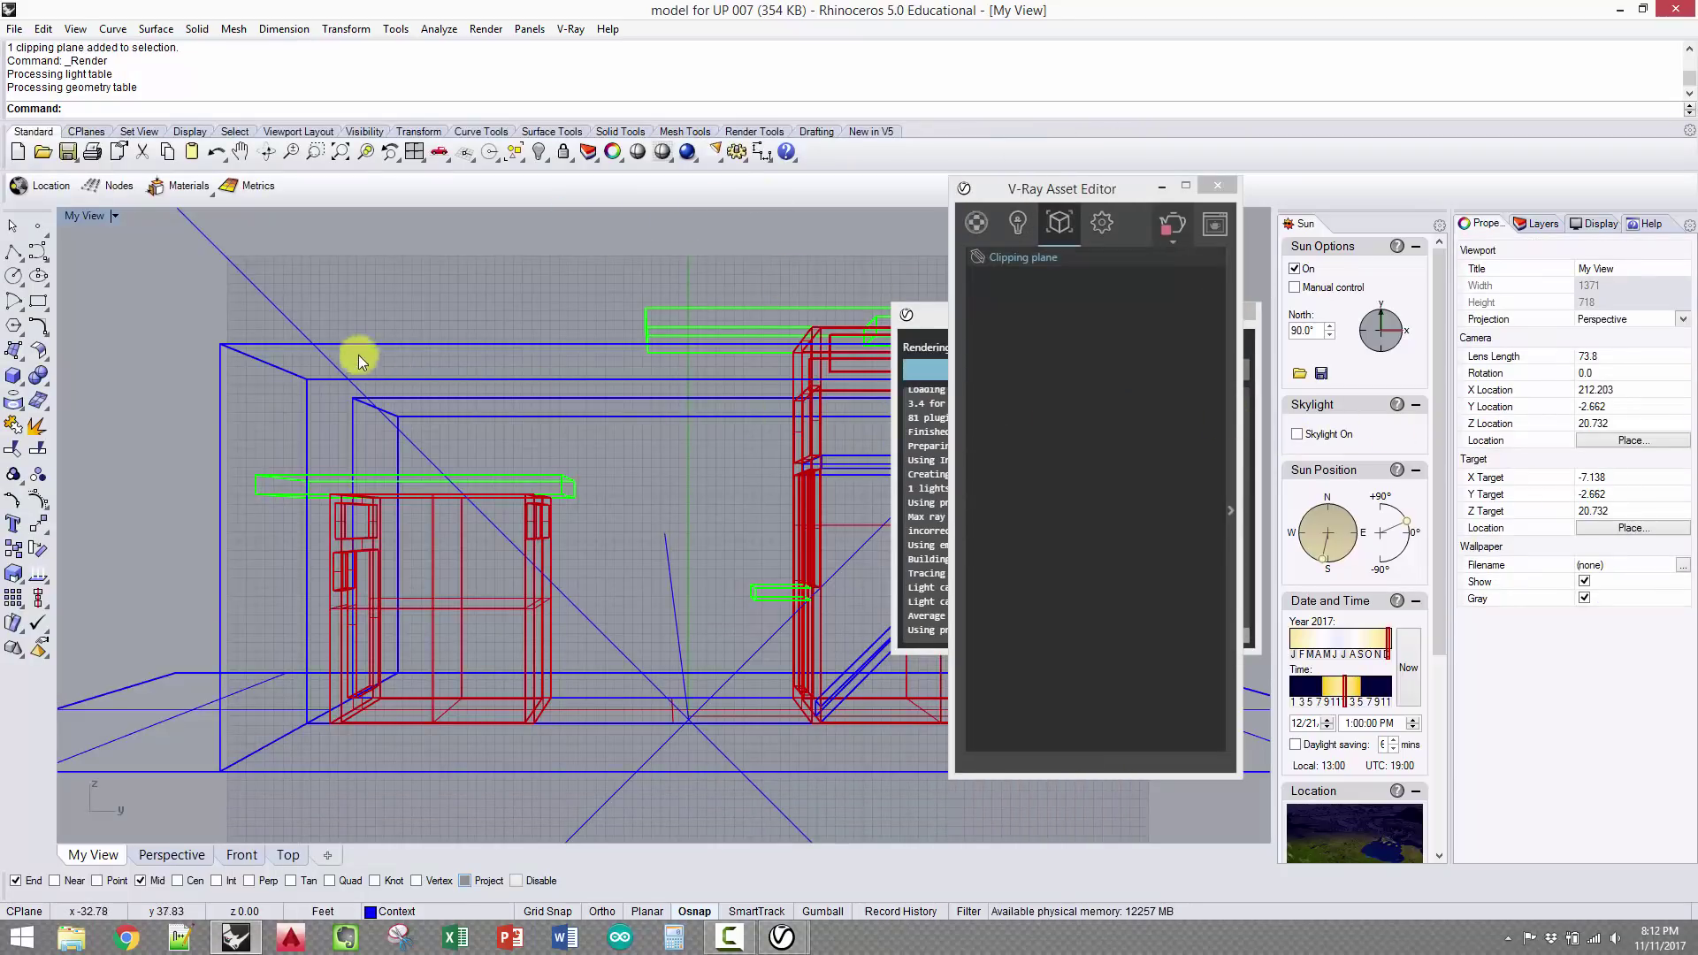
# Select the clipping plane, run Show for hidden objects, and start the production render again
pyautogui.click(281, 304)
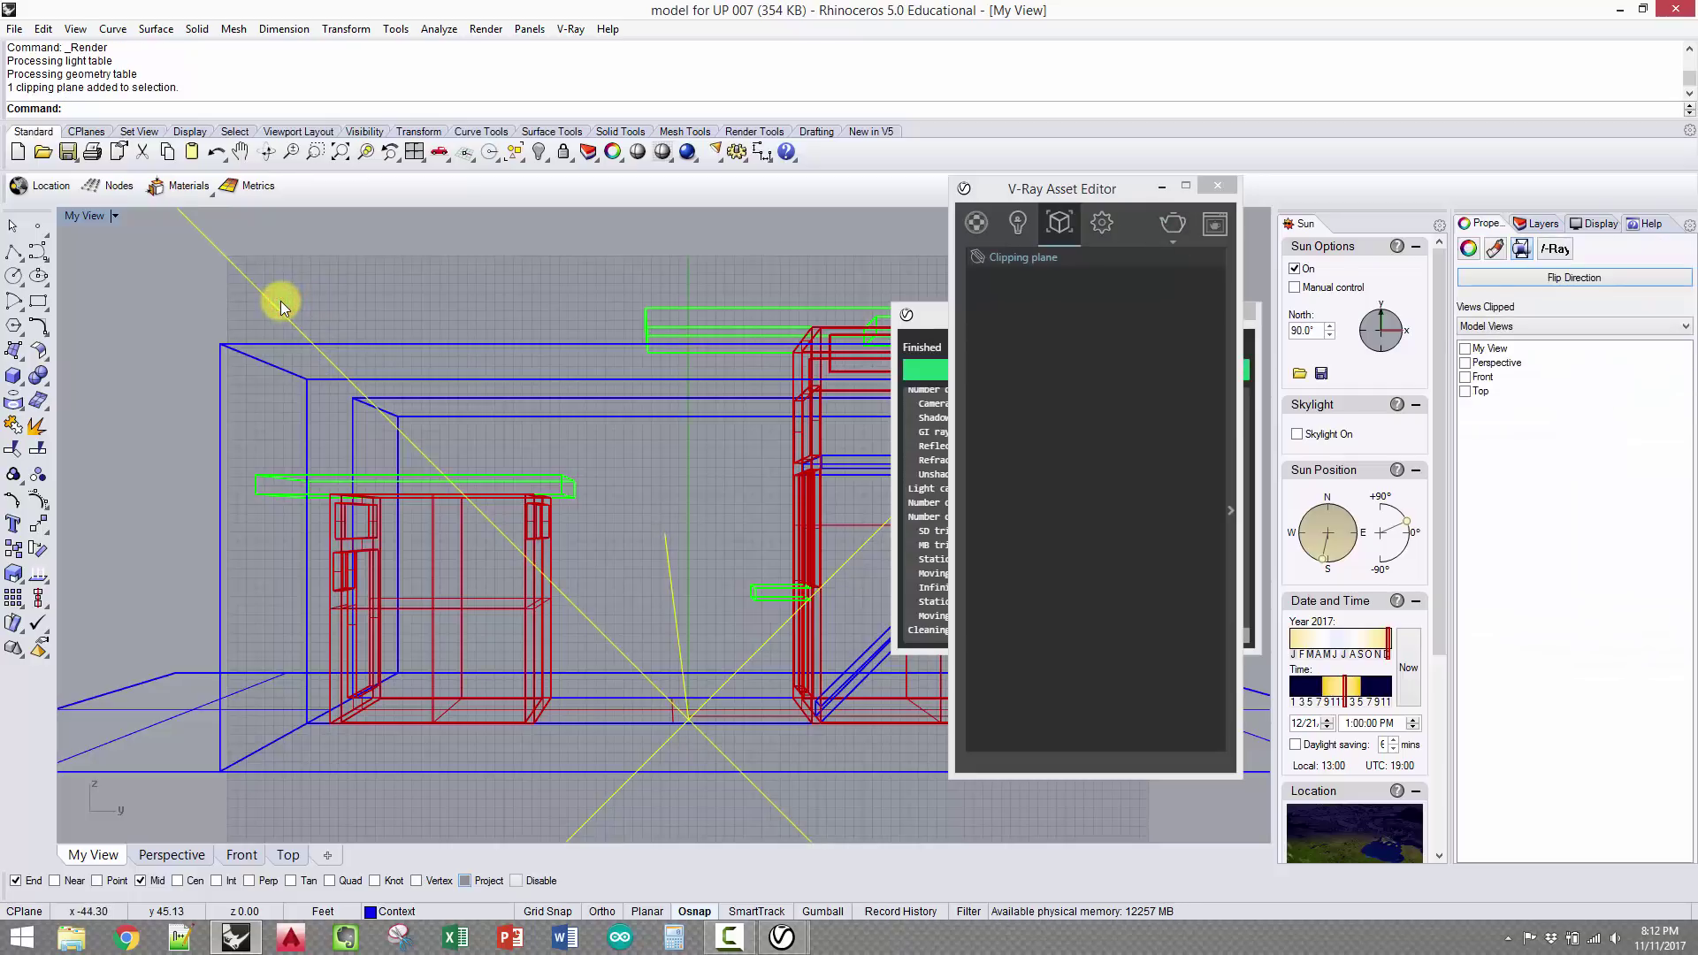
pyautogui.write('show')
pyautogui.press('Return')
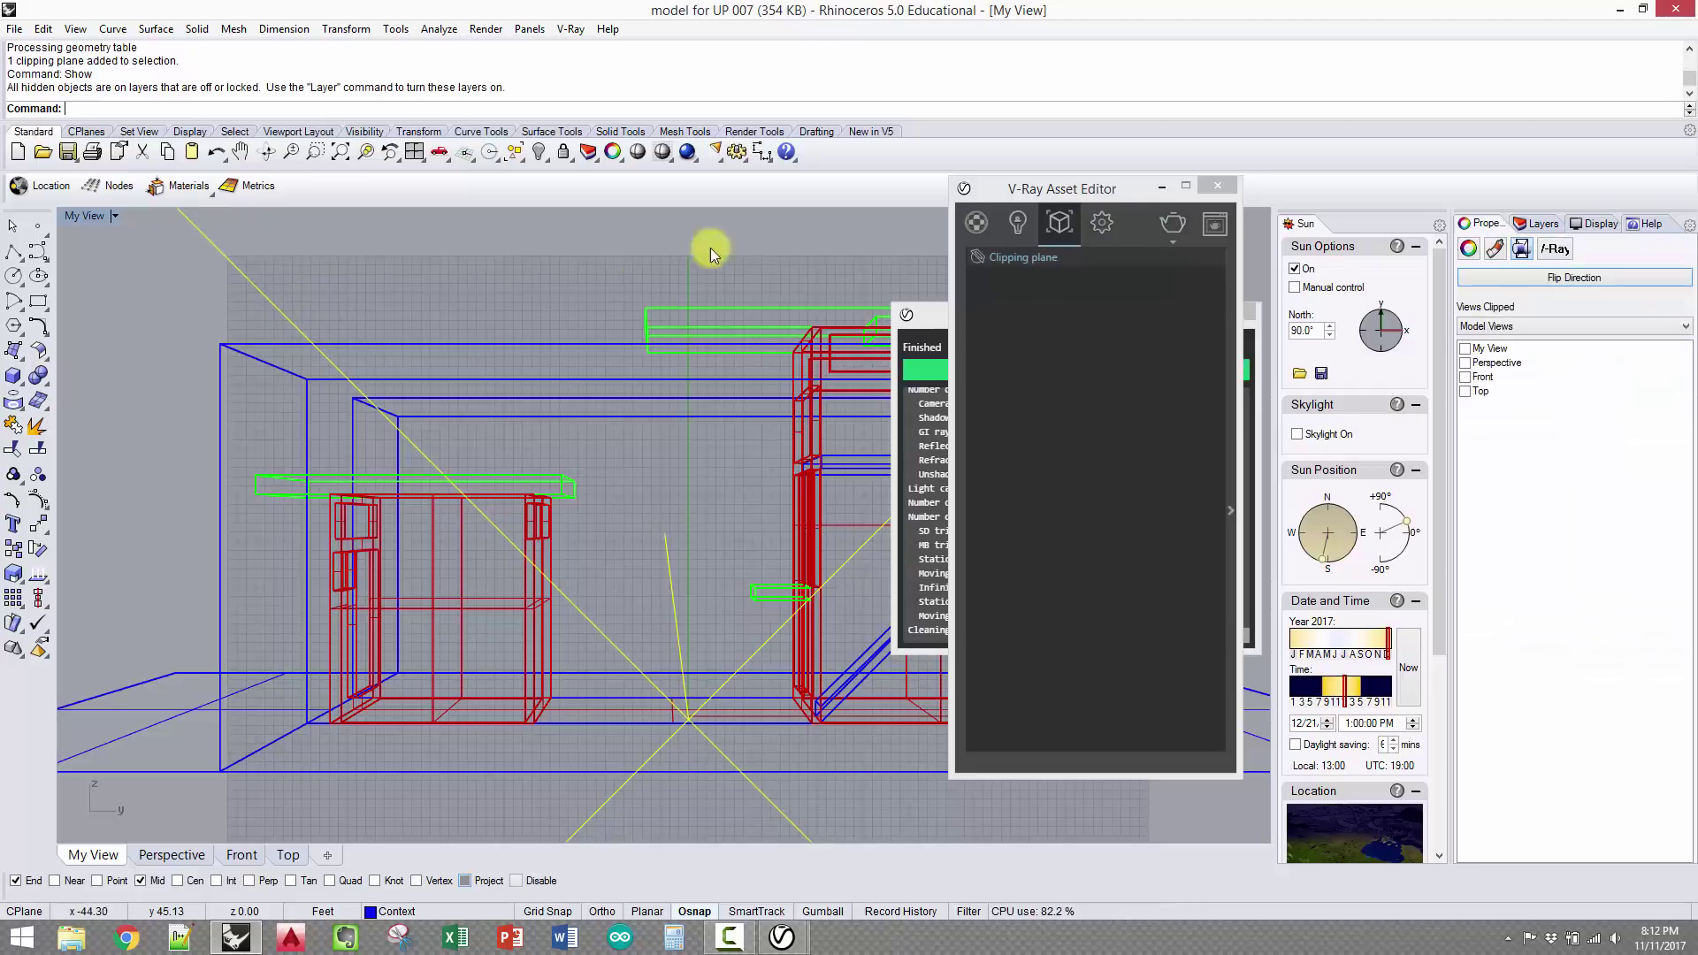
pyautogui.click(1185, 223)
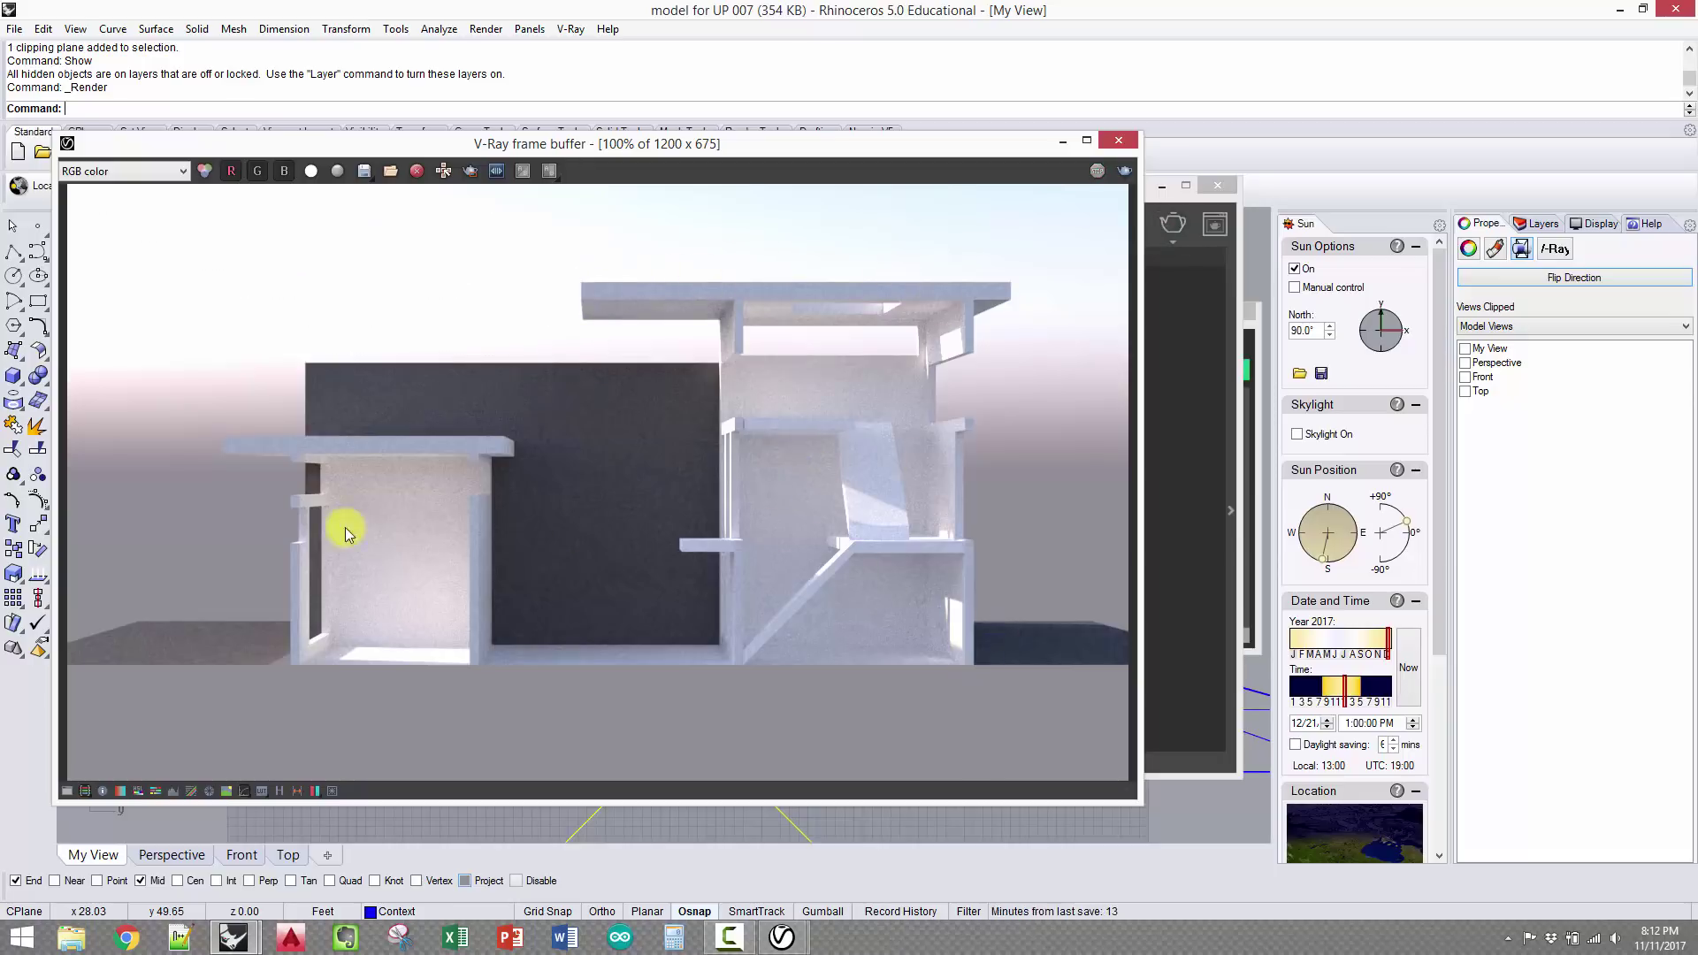
# Review the diffuse color settings of the Buildings and Generic materials, and close the V-Ray Asset Editor
pyautogui.click(1164, 352)
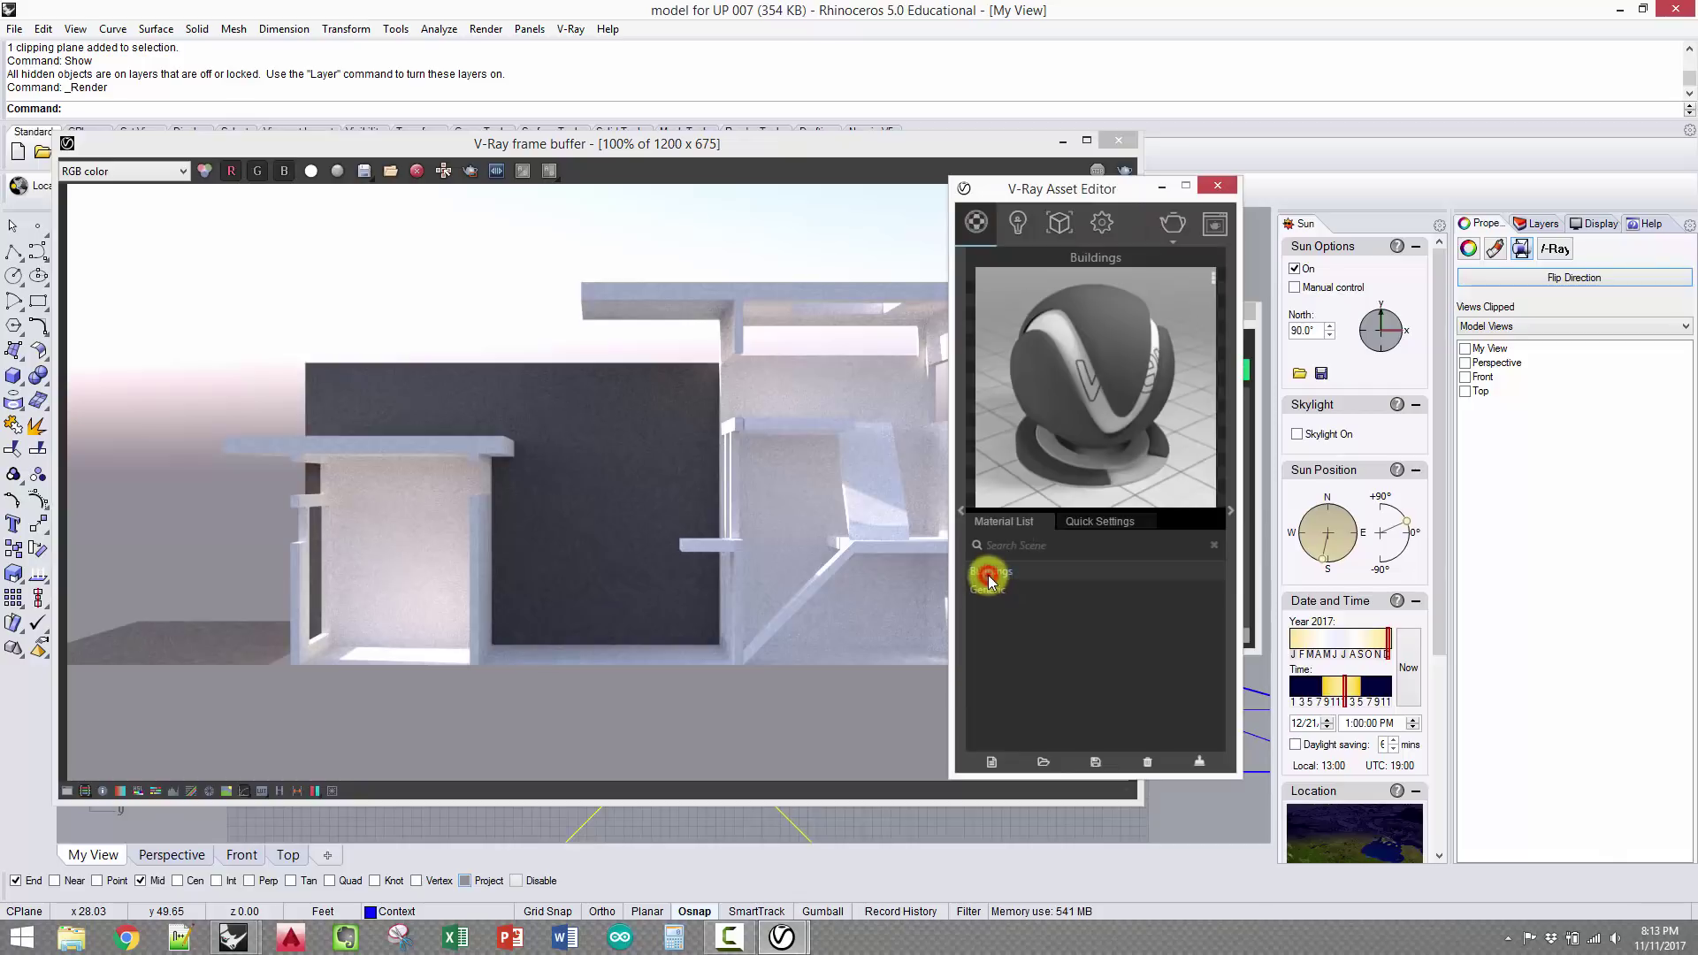
pyautogui.click(1076, 520)
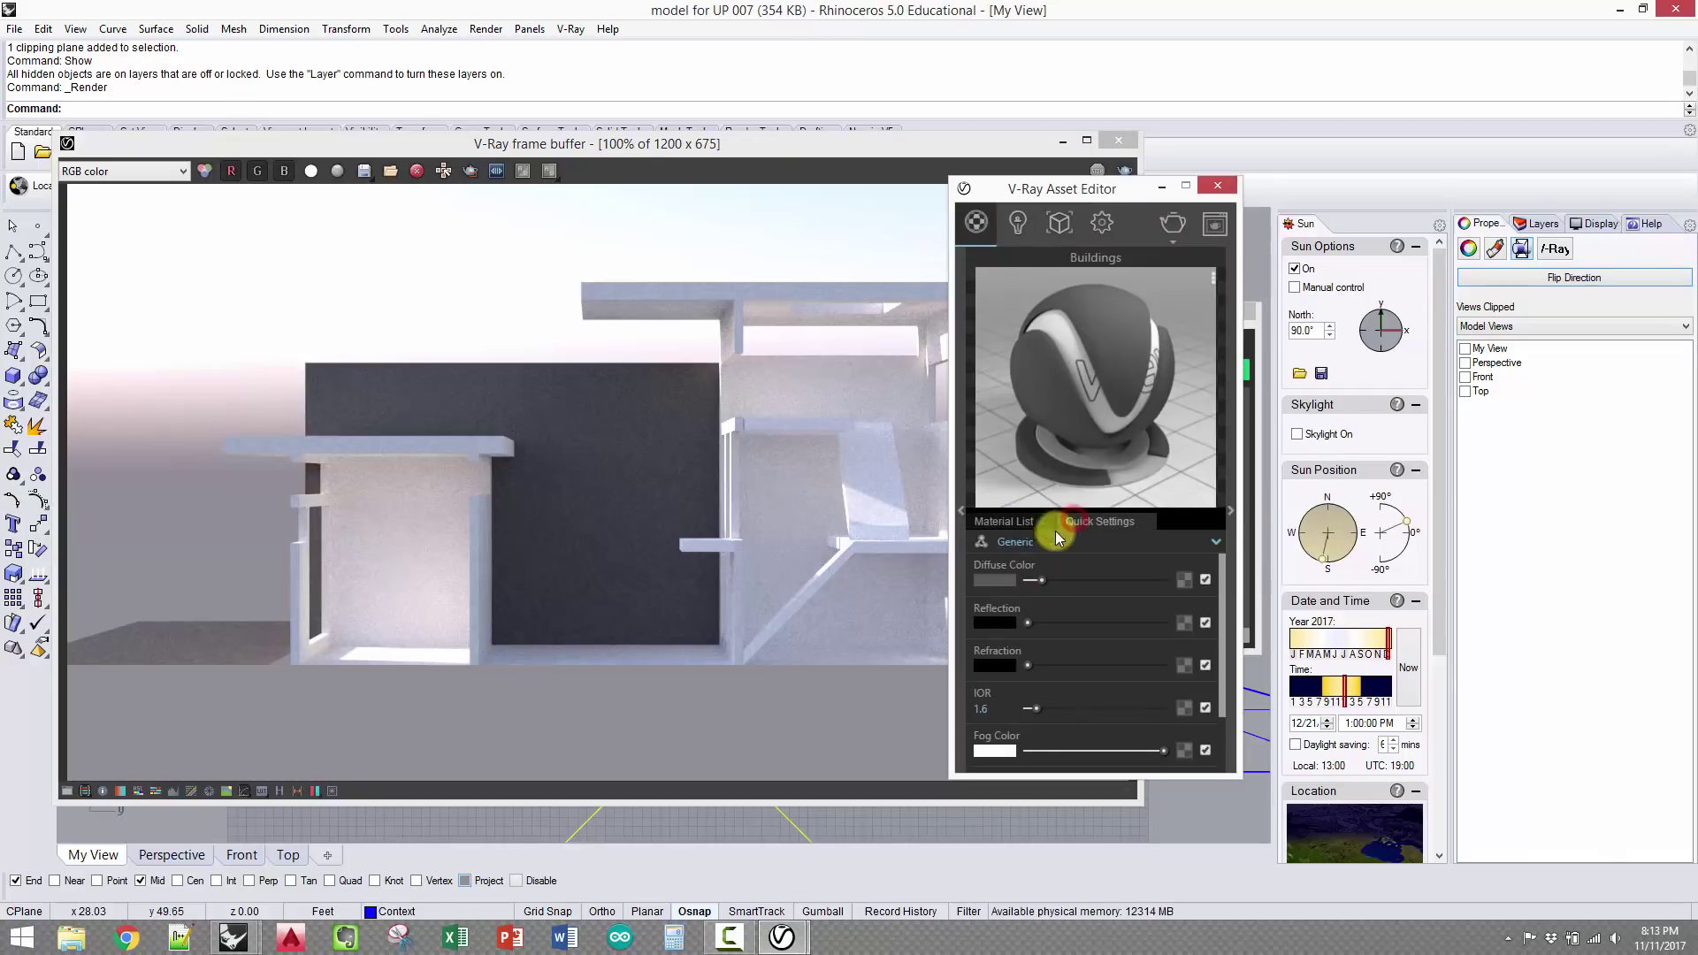
pyautogui.click(997, 521)
pyautogui.click(1001, 587)
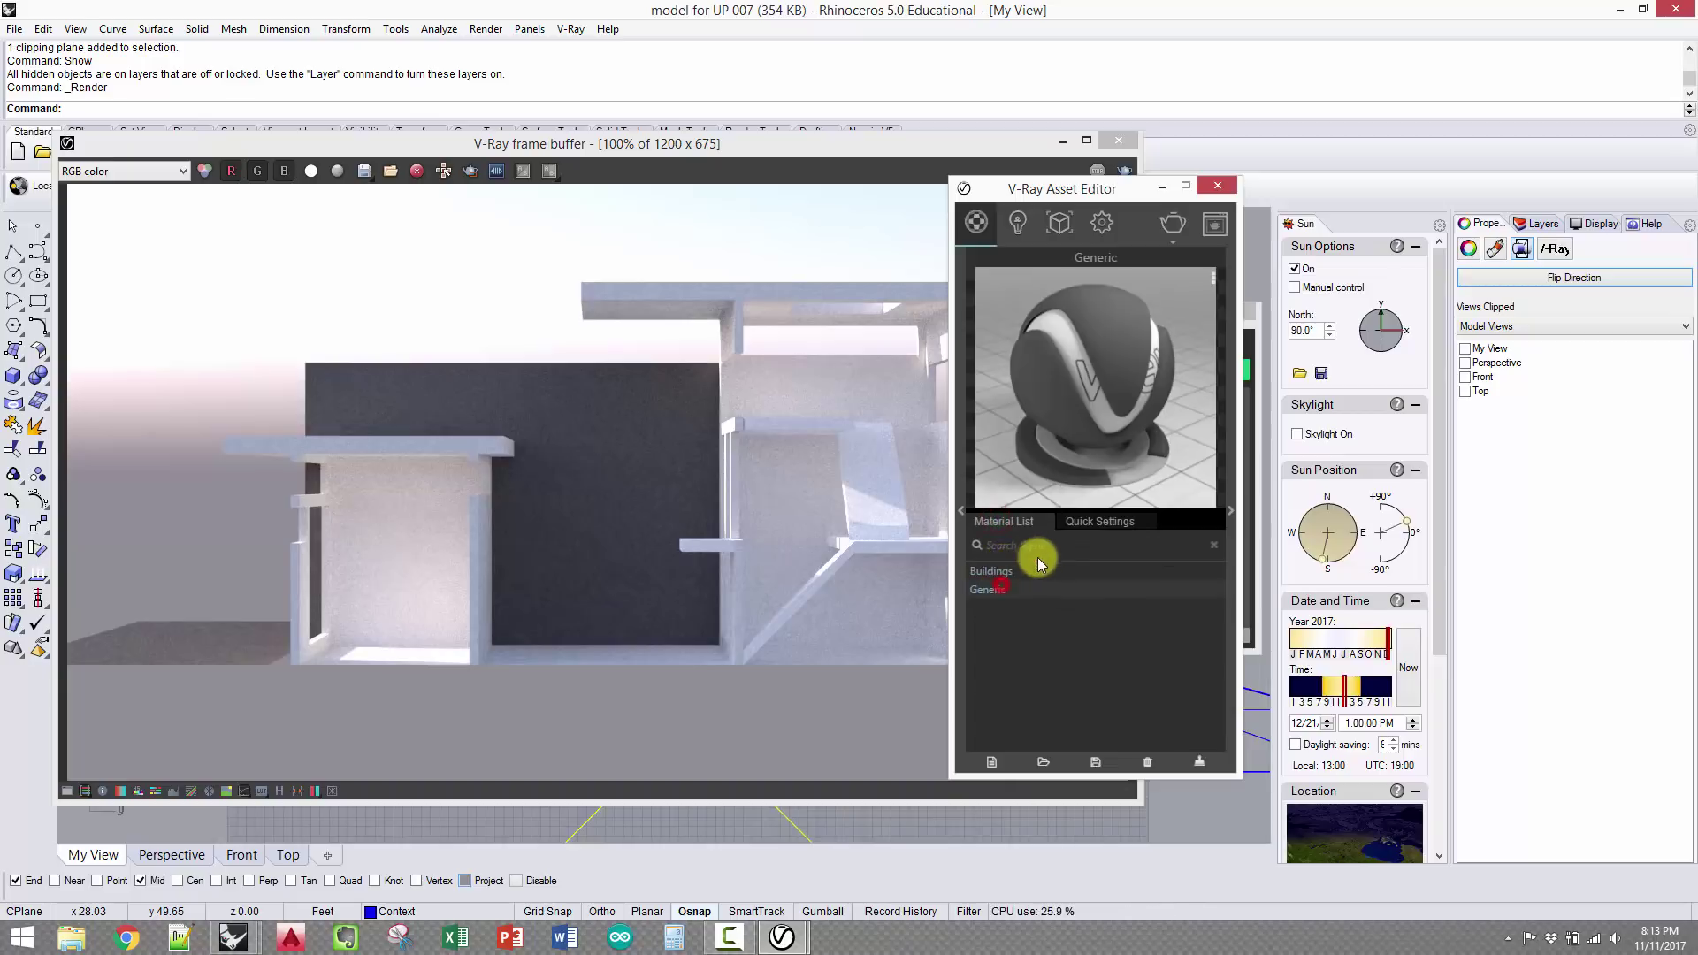
pyautogui.click(1072, 521)
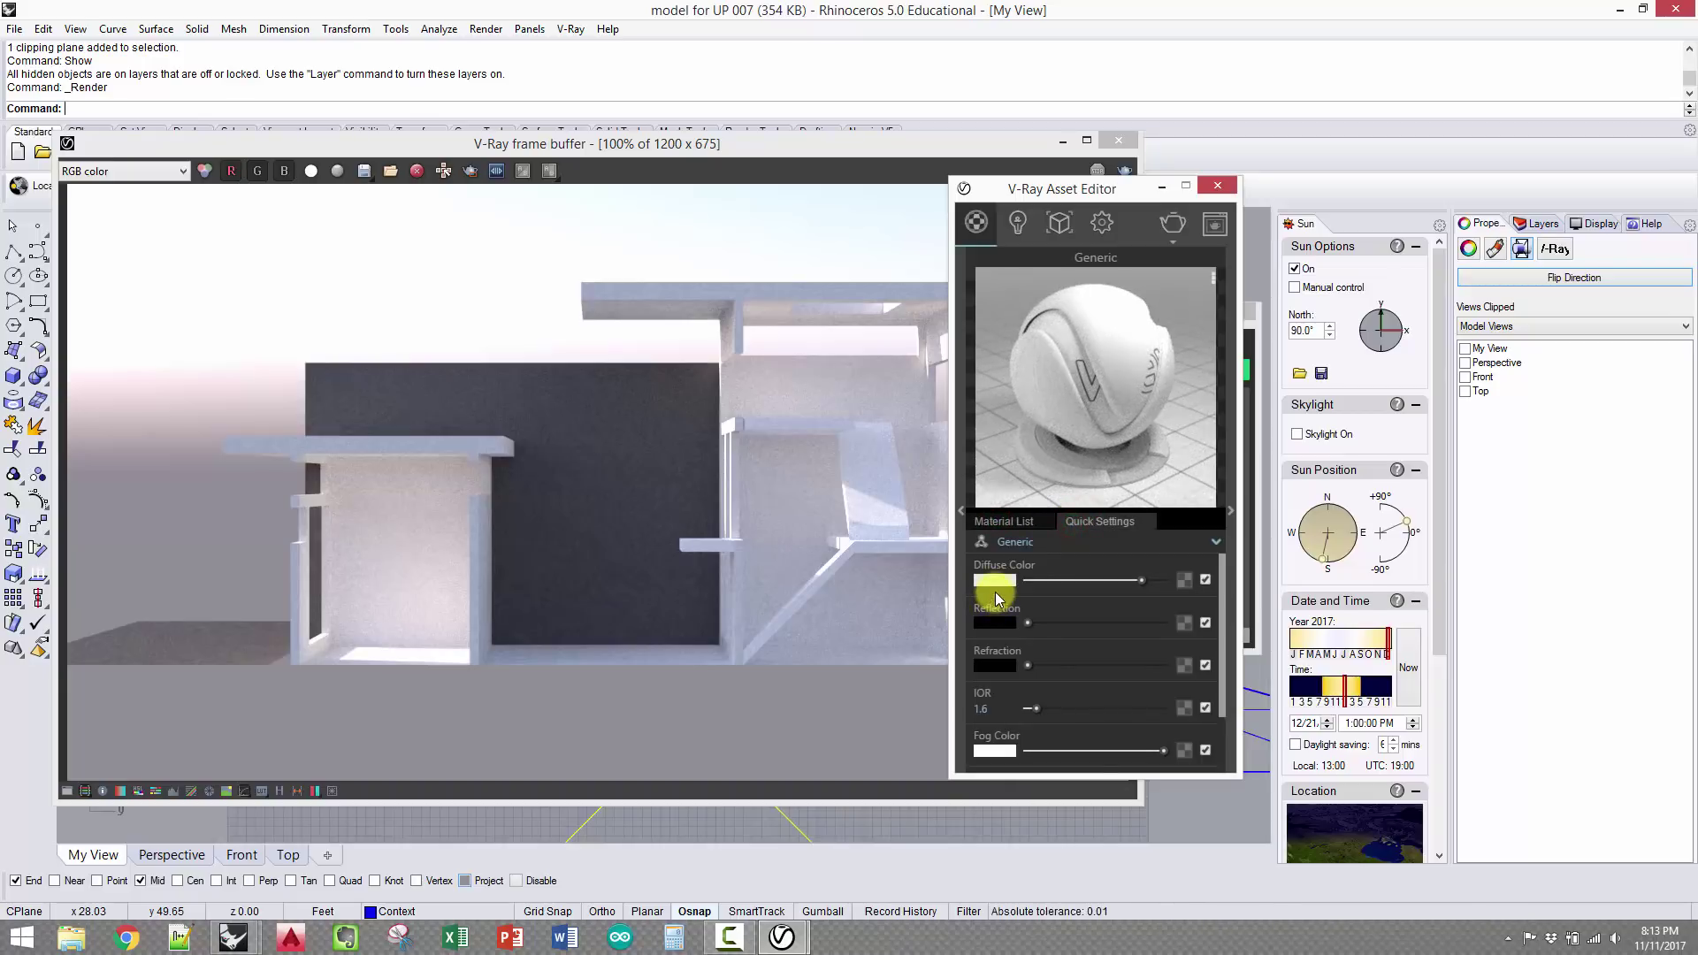
pyautogui.click(1211, 186)
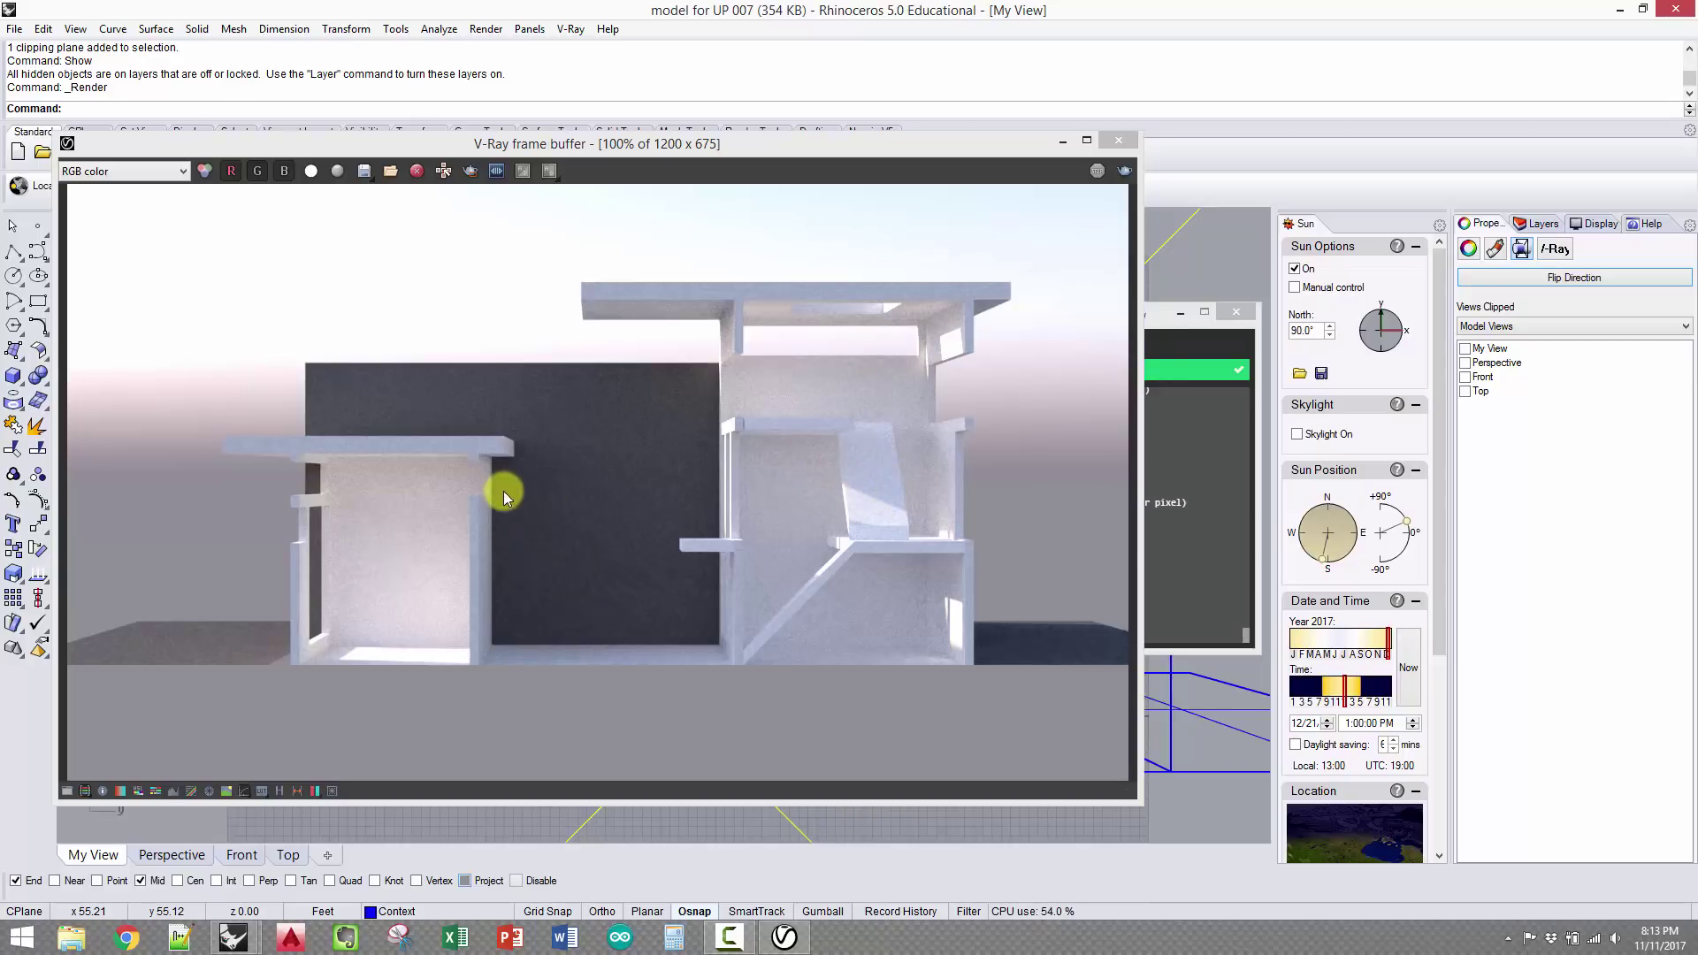
# Save the rendered image from the frame buffer as a Targa (*.tga) file named "my image"
pyautogui.click(365, 172)
pyautogui.click(295, 669)
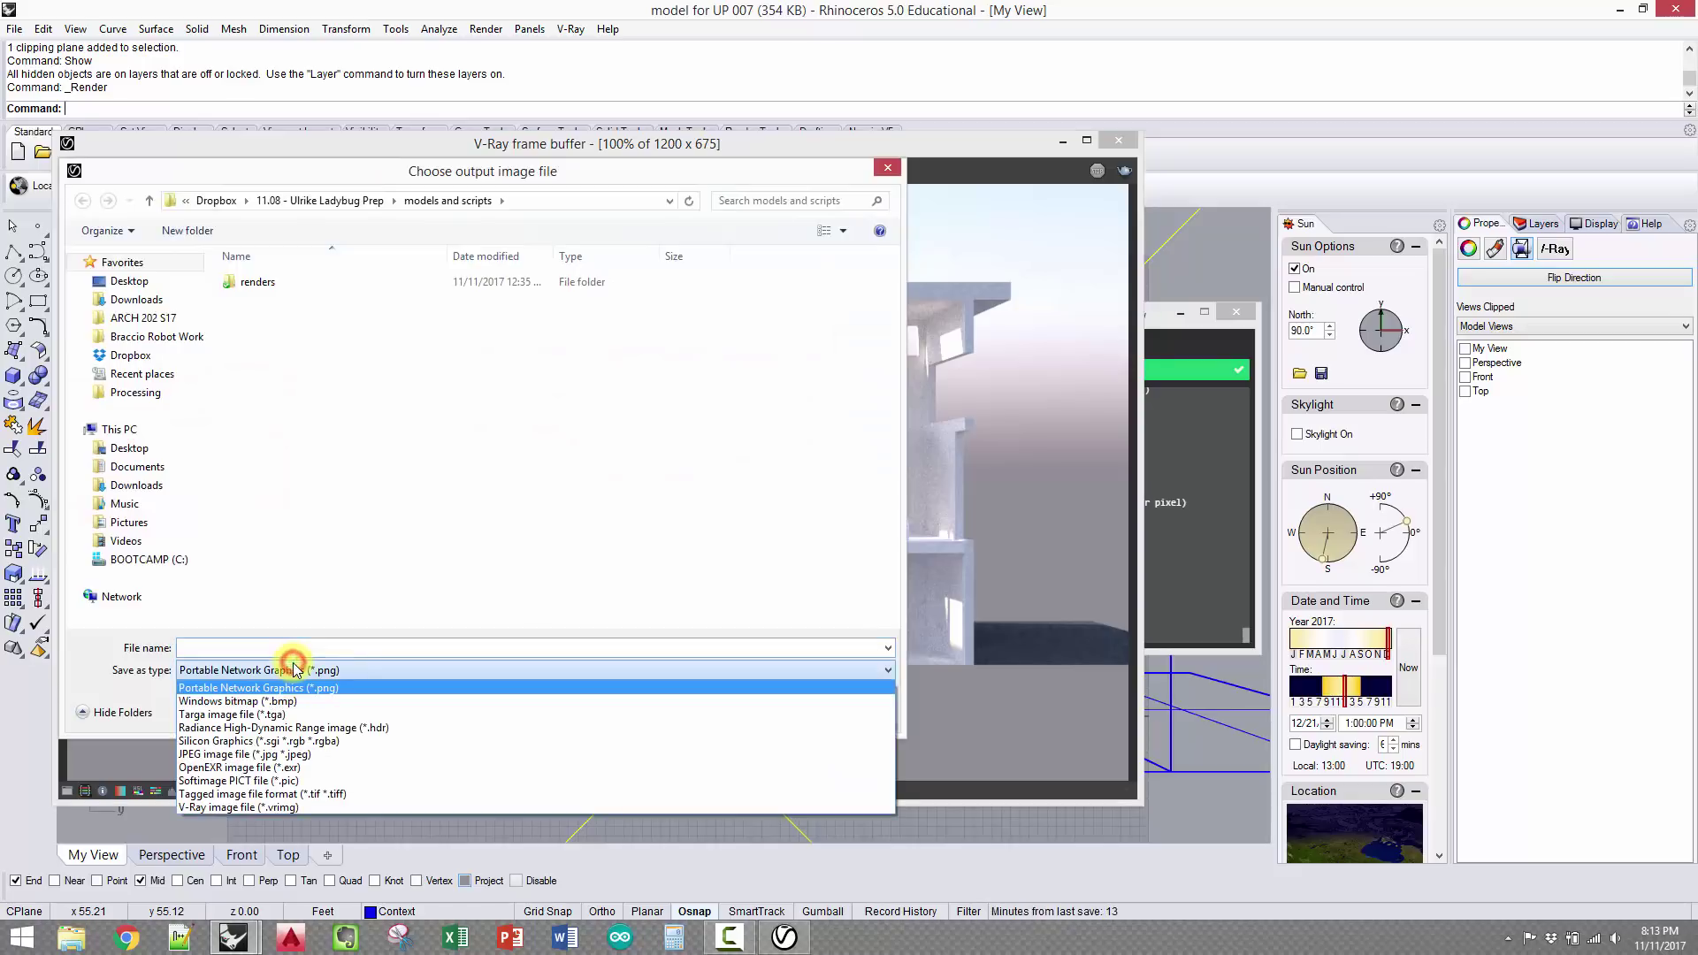
pyautogui.click(191, 715)
pyautogui.click(227, 646)
pyautogui.write('m')
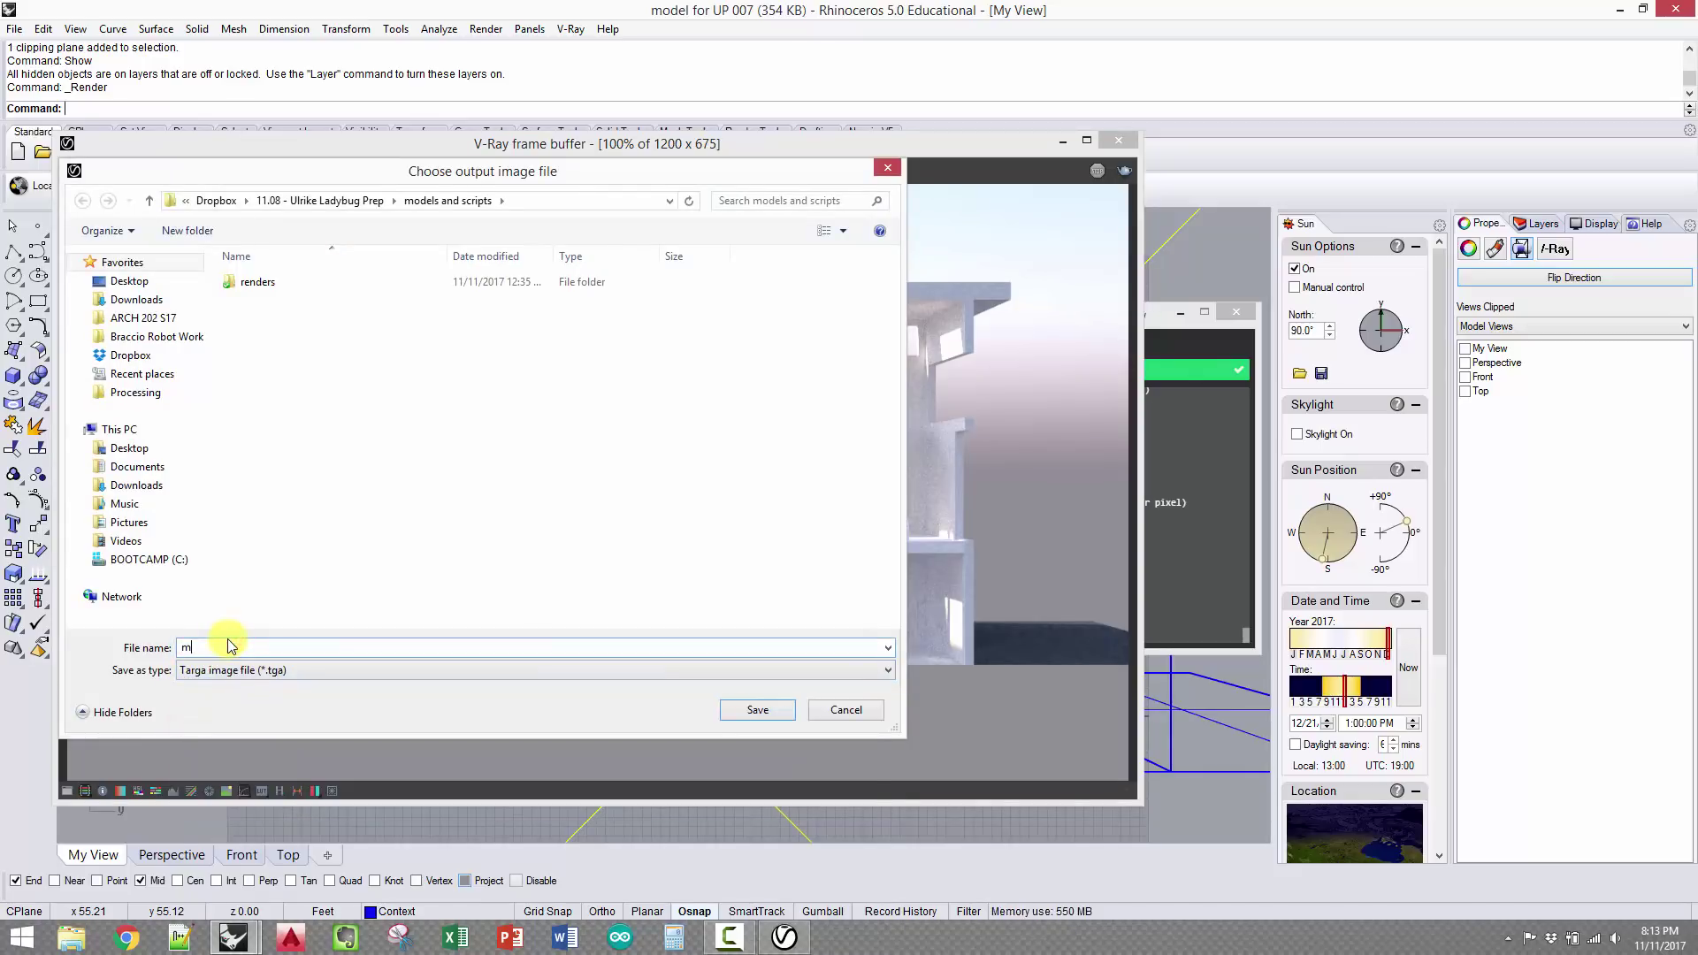
pyautogui.write('y image')
pyautogui.press('Return')
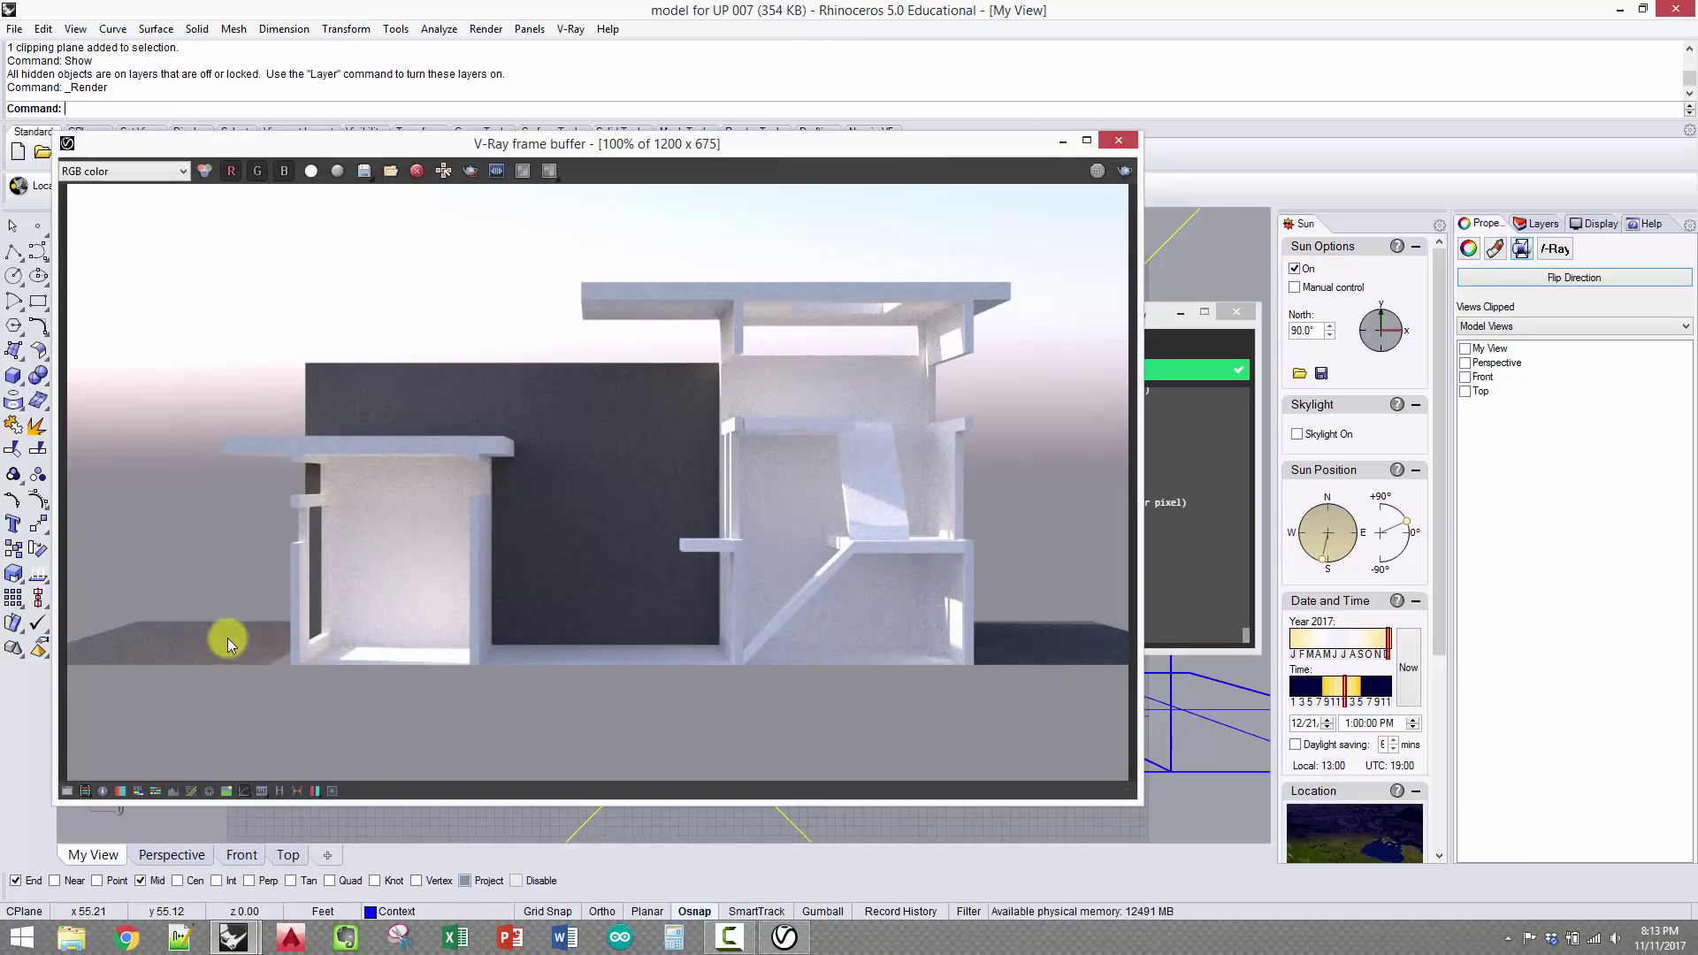
# Toggle the frame buffer to the alpha channel and back to the color image
pyautogui.click(310, 171)
pyautogui.click(310, 172)
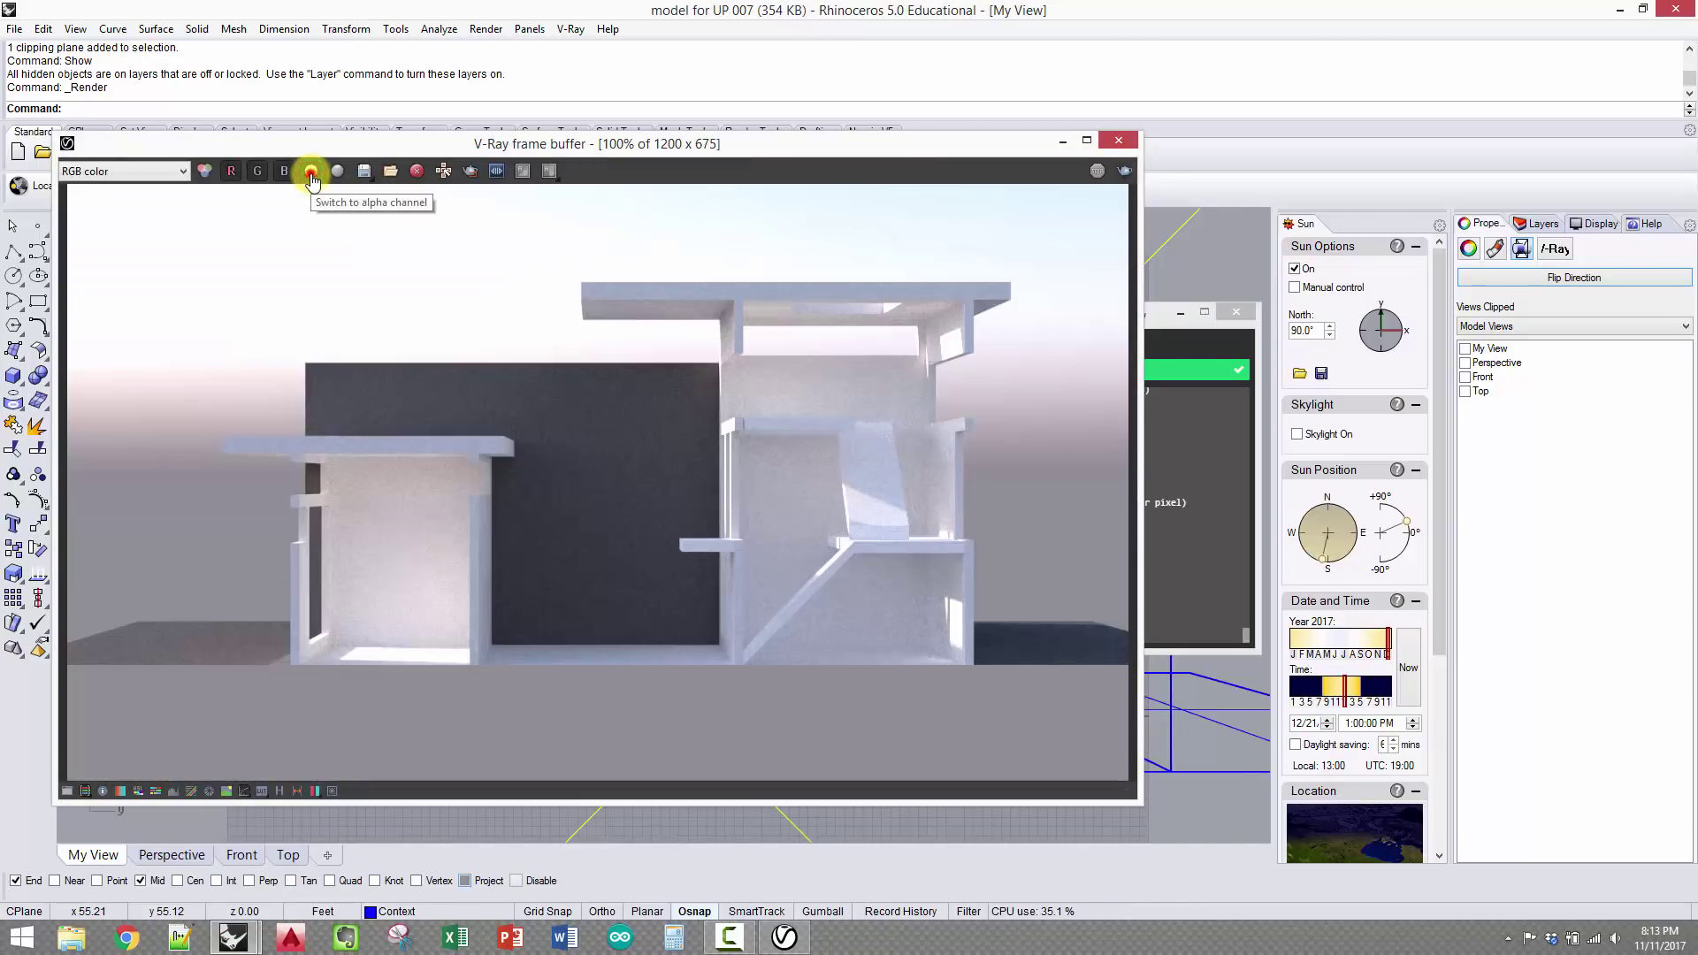
pyautogui.click(311, 171)
pyautogui.click(311, 173)
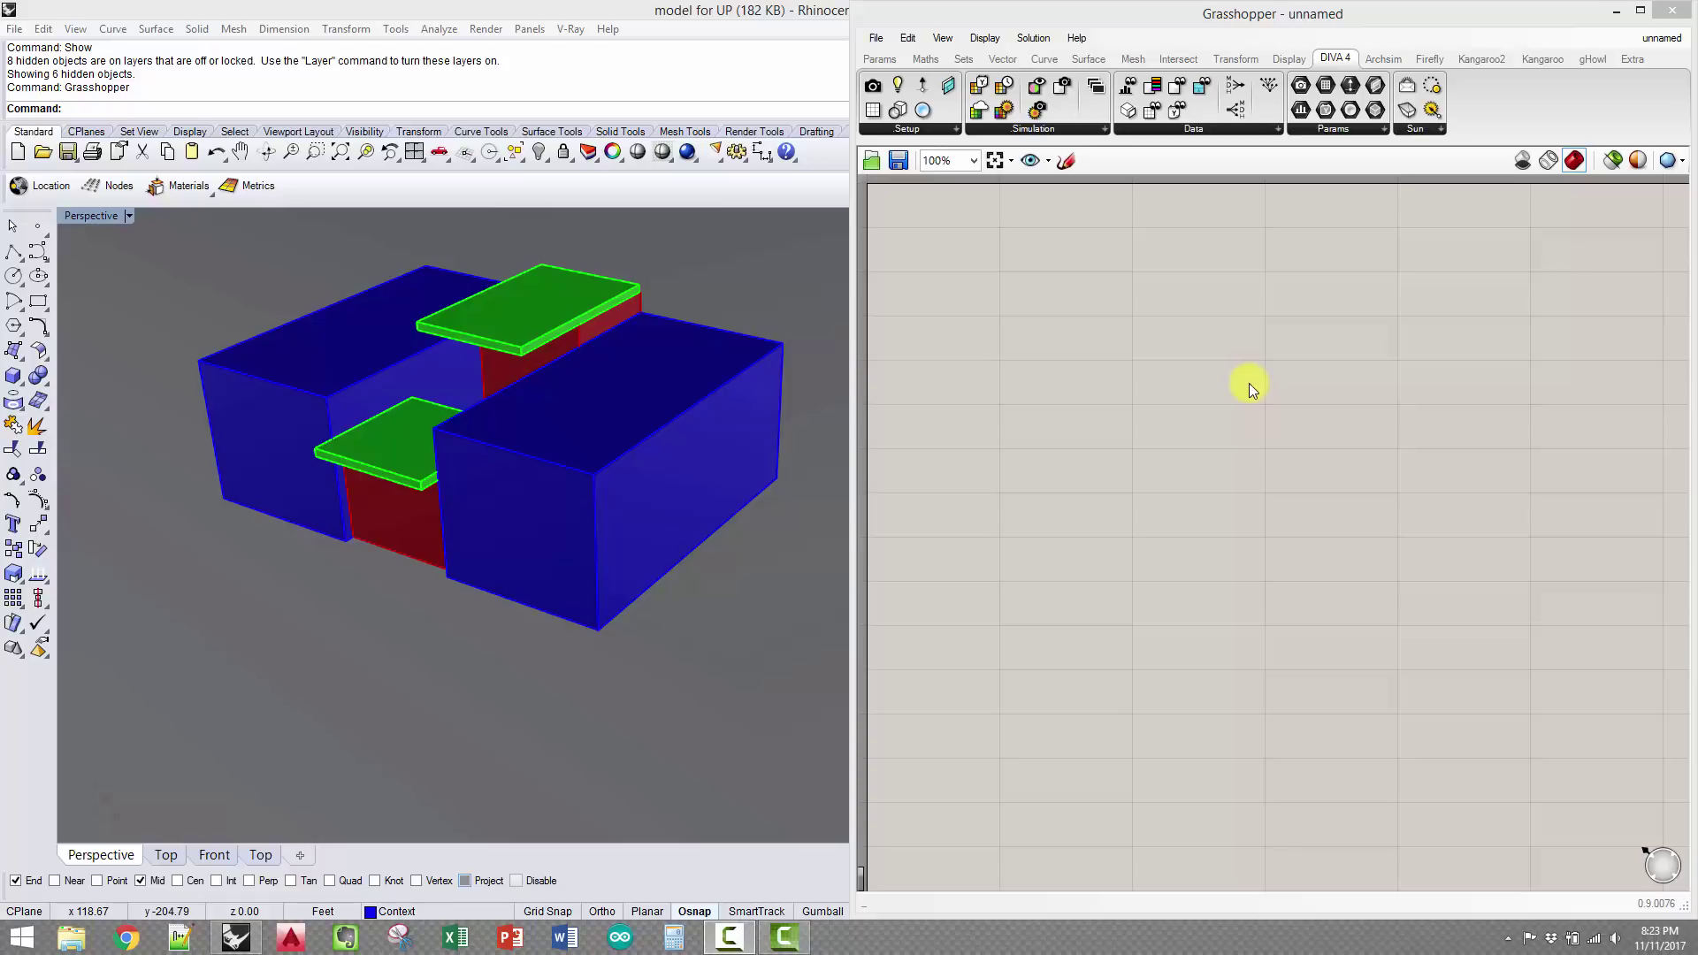
# Examine the massing model from several sides, selecting the context buildings and roof slabs to identify them
pyautogui.click(1178, 15)
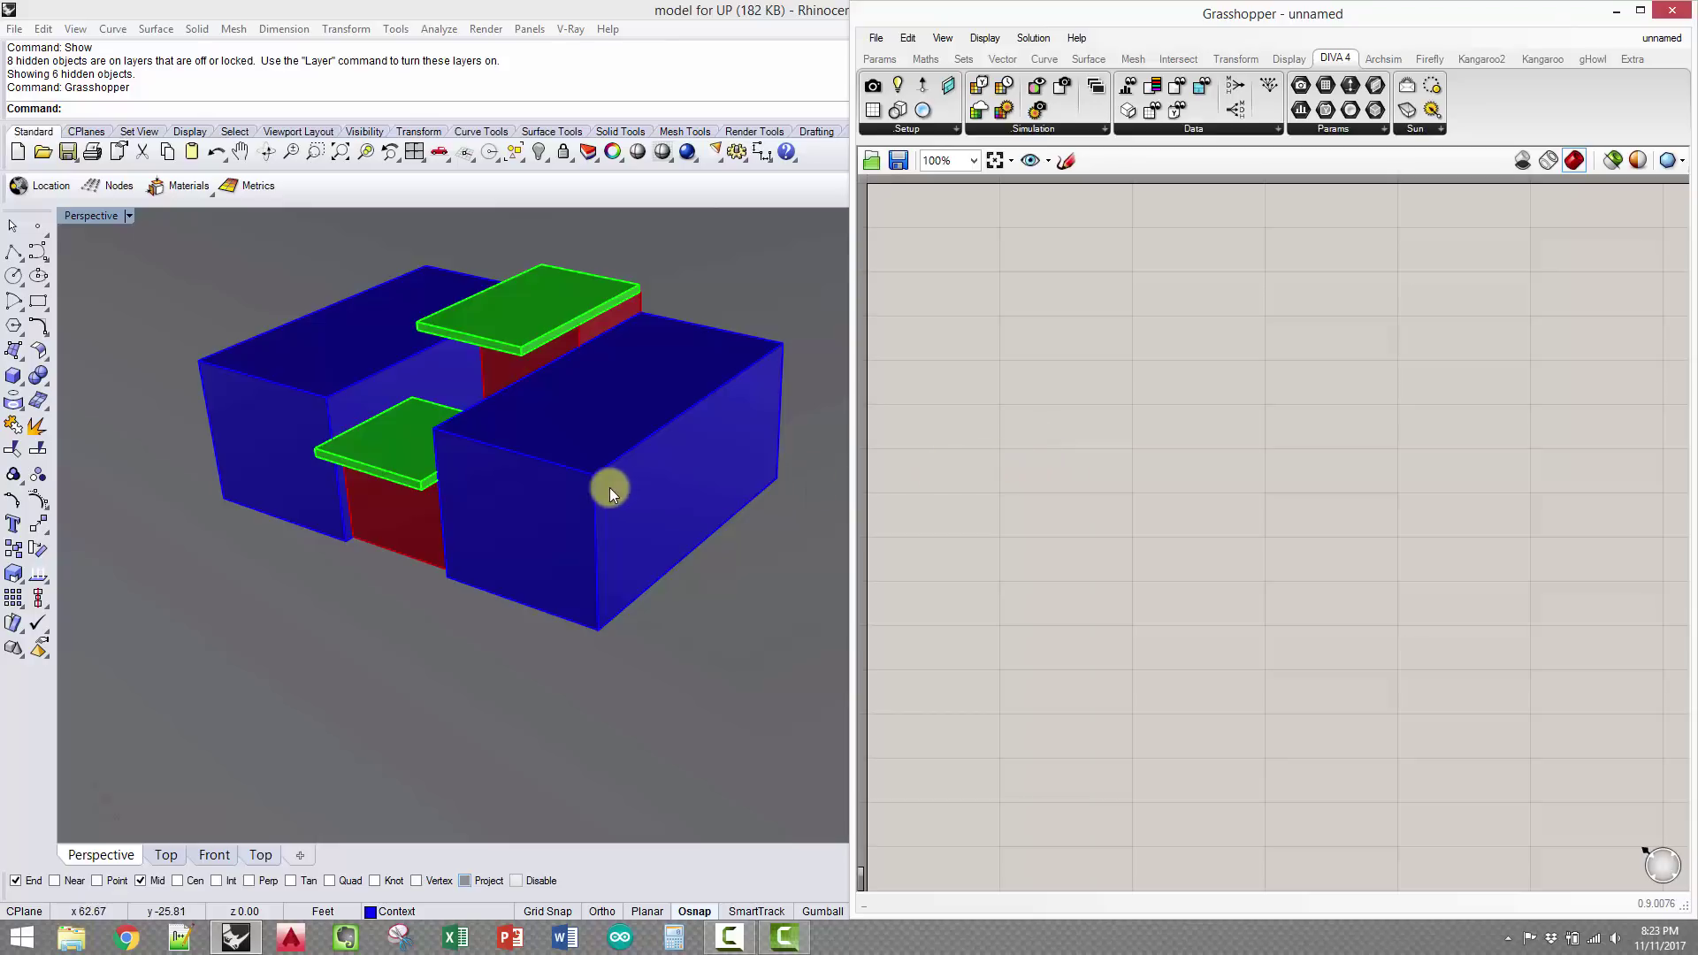
pyautogui.moveTo(607, 486); pyautogui.dragTo(382, 545, button='right')
pyautogui.scroll(2, 621, 453)
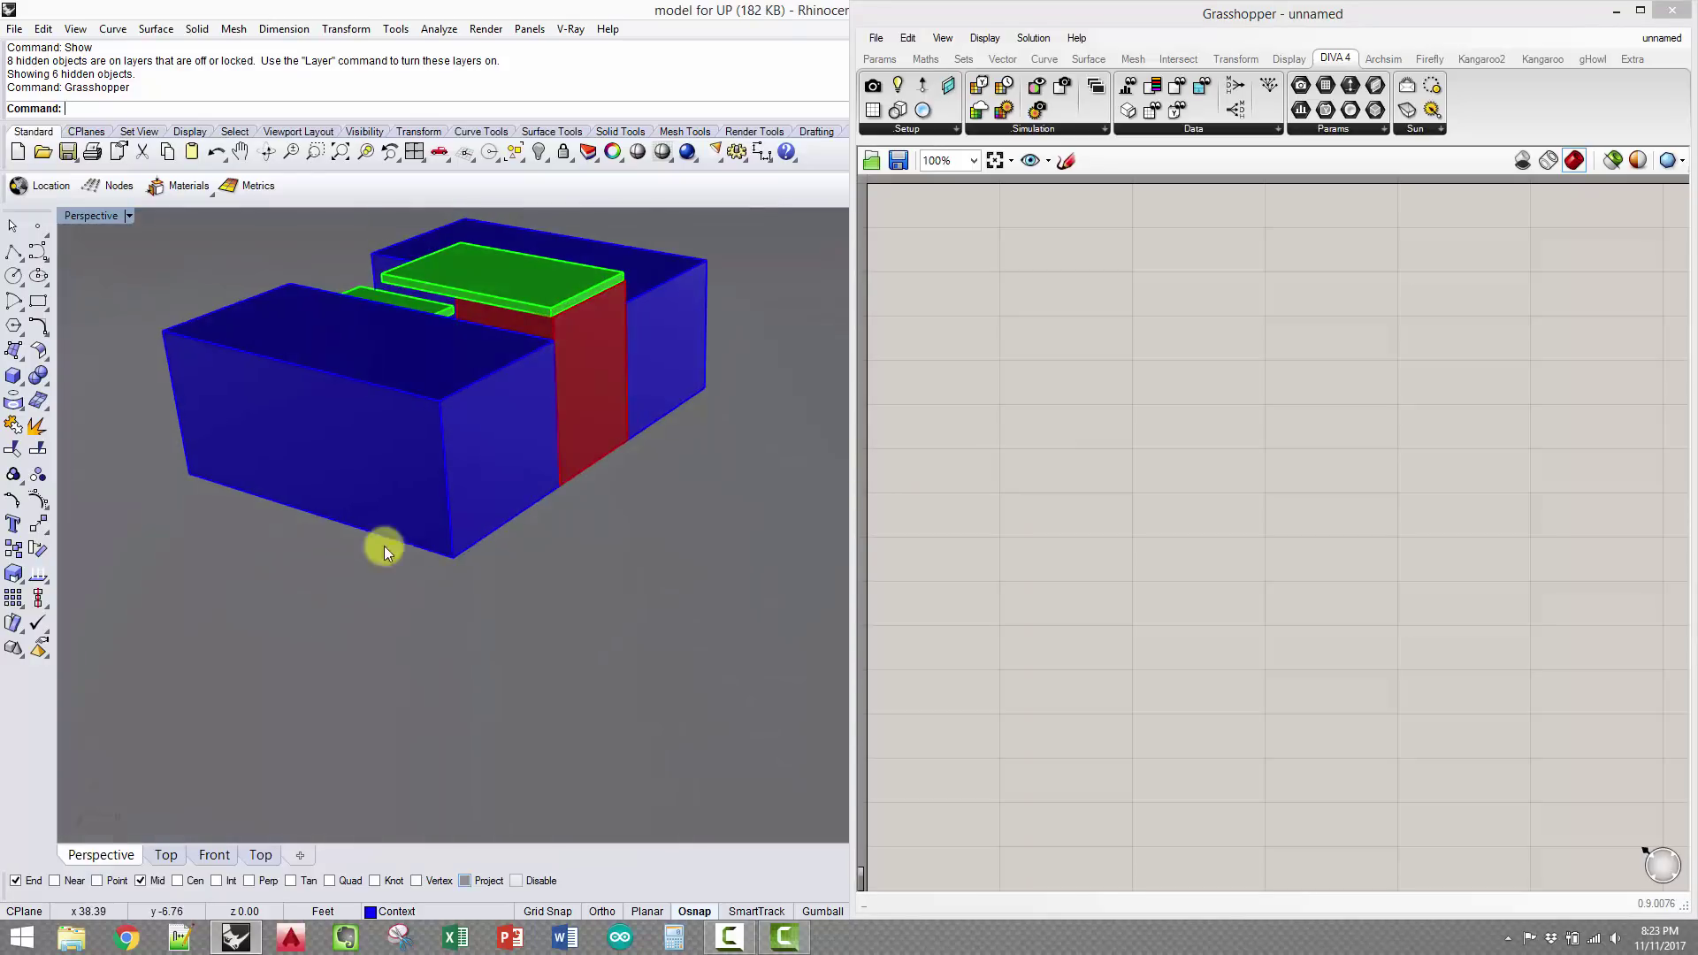
pyautogui.click(564, 444)
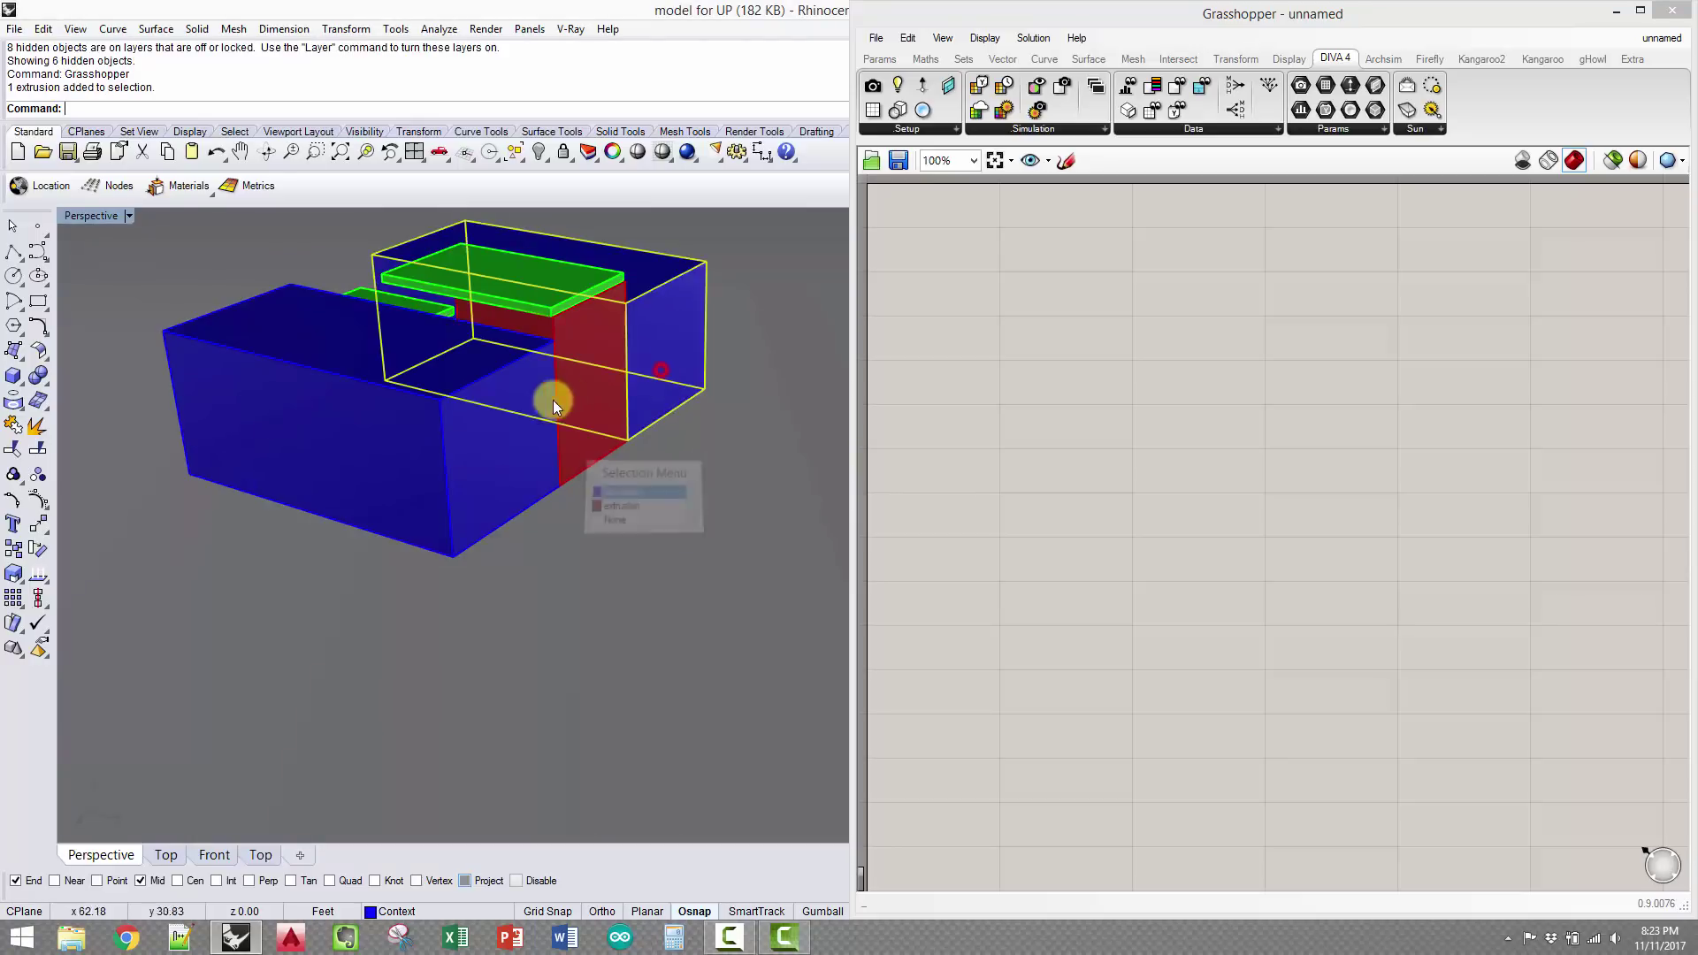
pyautogui.click(639, 492)
pyautogui.moveTo(406, 566); pyautogui.dragTo(592, 607, button='right')
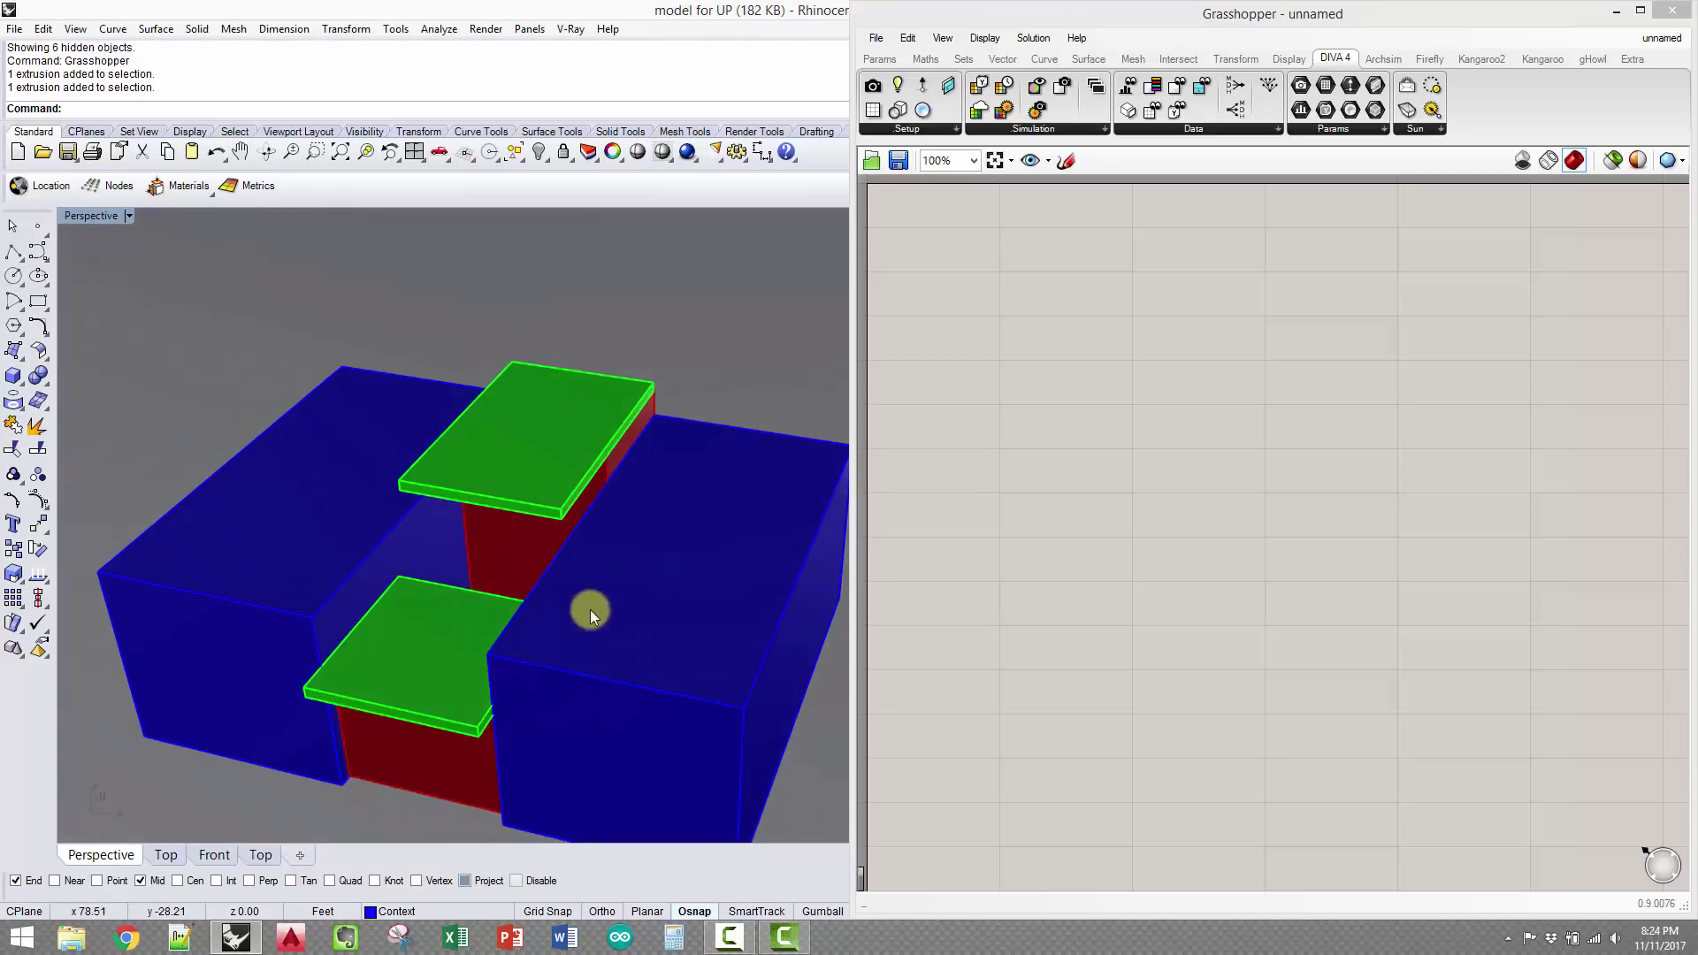
pyautogui.moveTo(451, 667); pyautogui.dragTo(470, 618, button='right')
pyautogui.moveTo(511, 562); pyautogui.dragTo(528, 474, button='right')
pyautogui.click(559, 378)
pyautogui.click(435, 516)
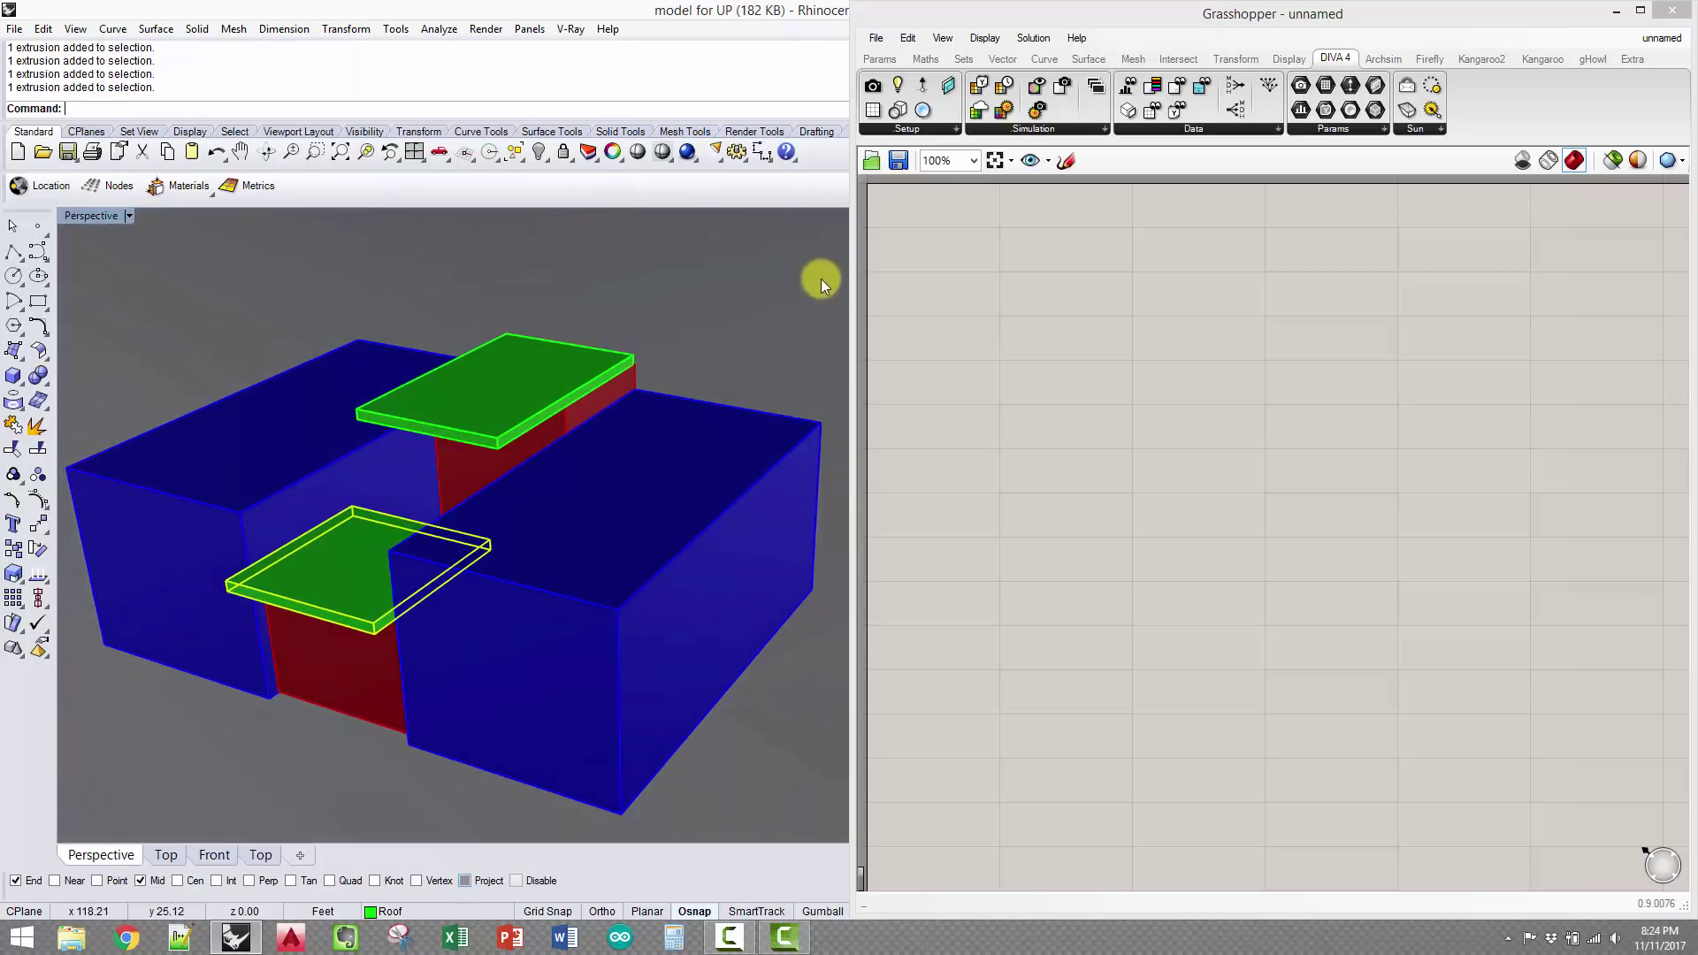
pyautogui.click(821, 278)
pyautogui.scroll(-3, 610, 432)
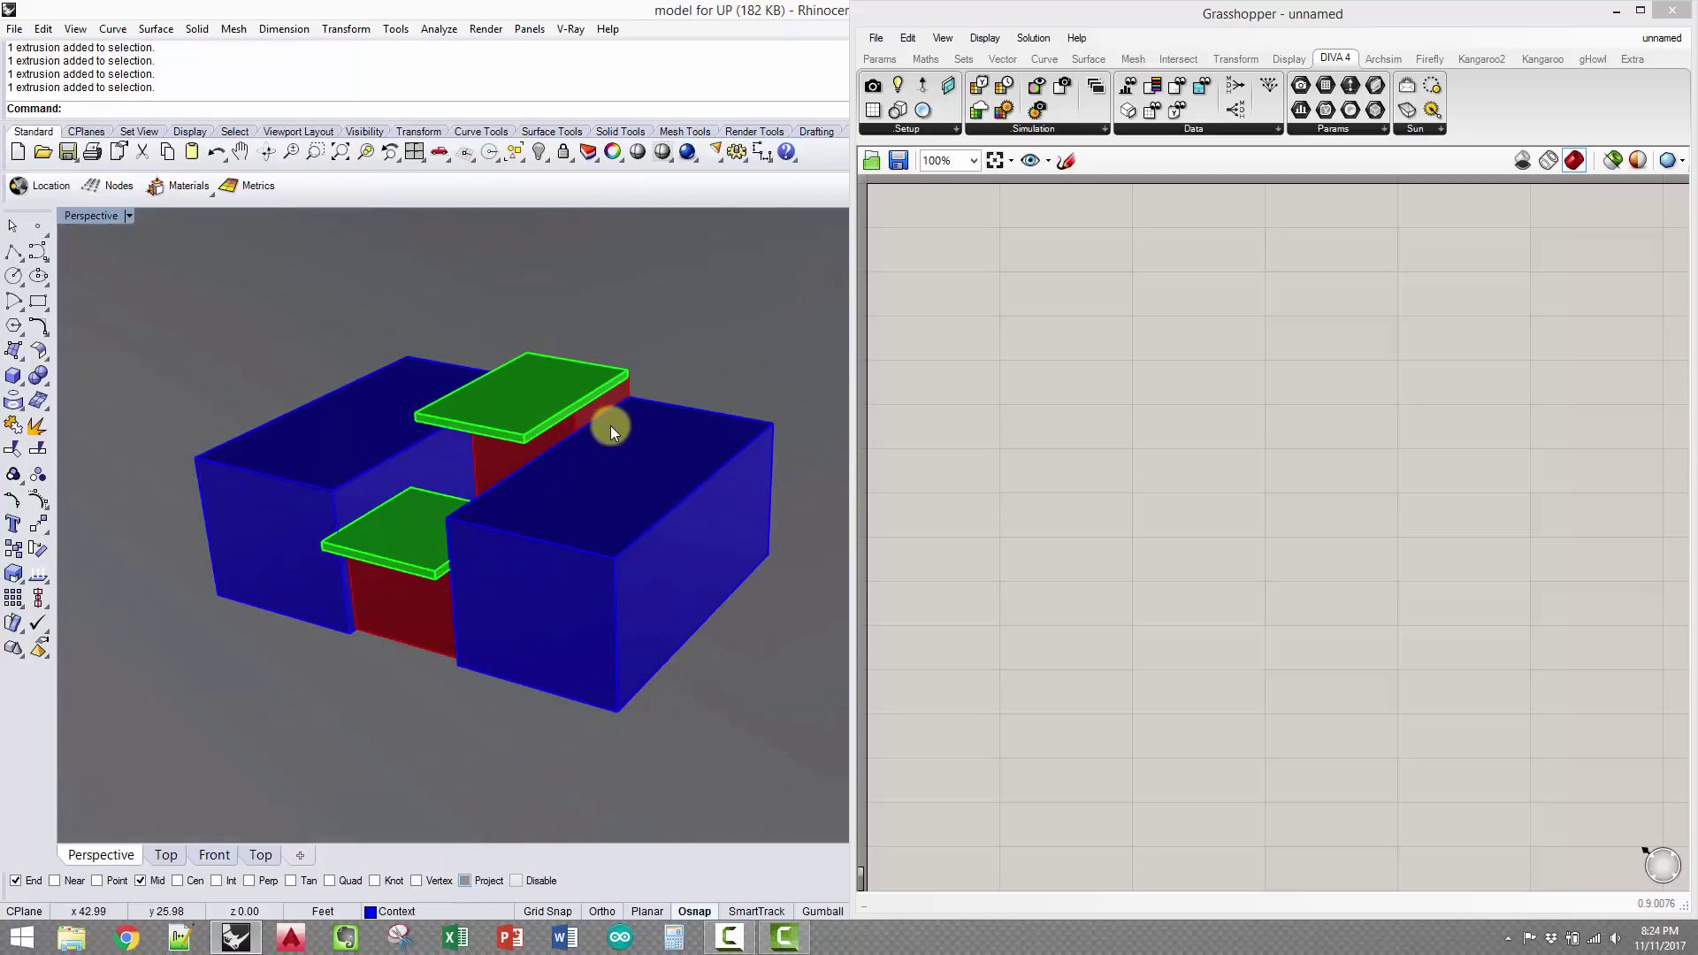
pyautogui.moveTo(608, 432); pyautogui.dragTo(561, 421, button='right')
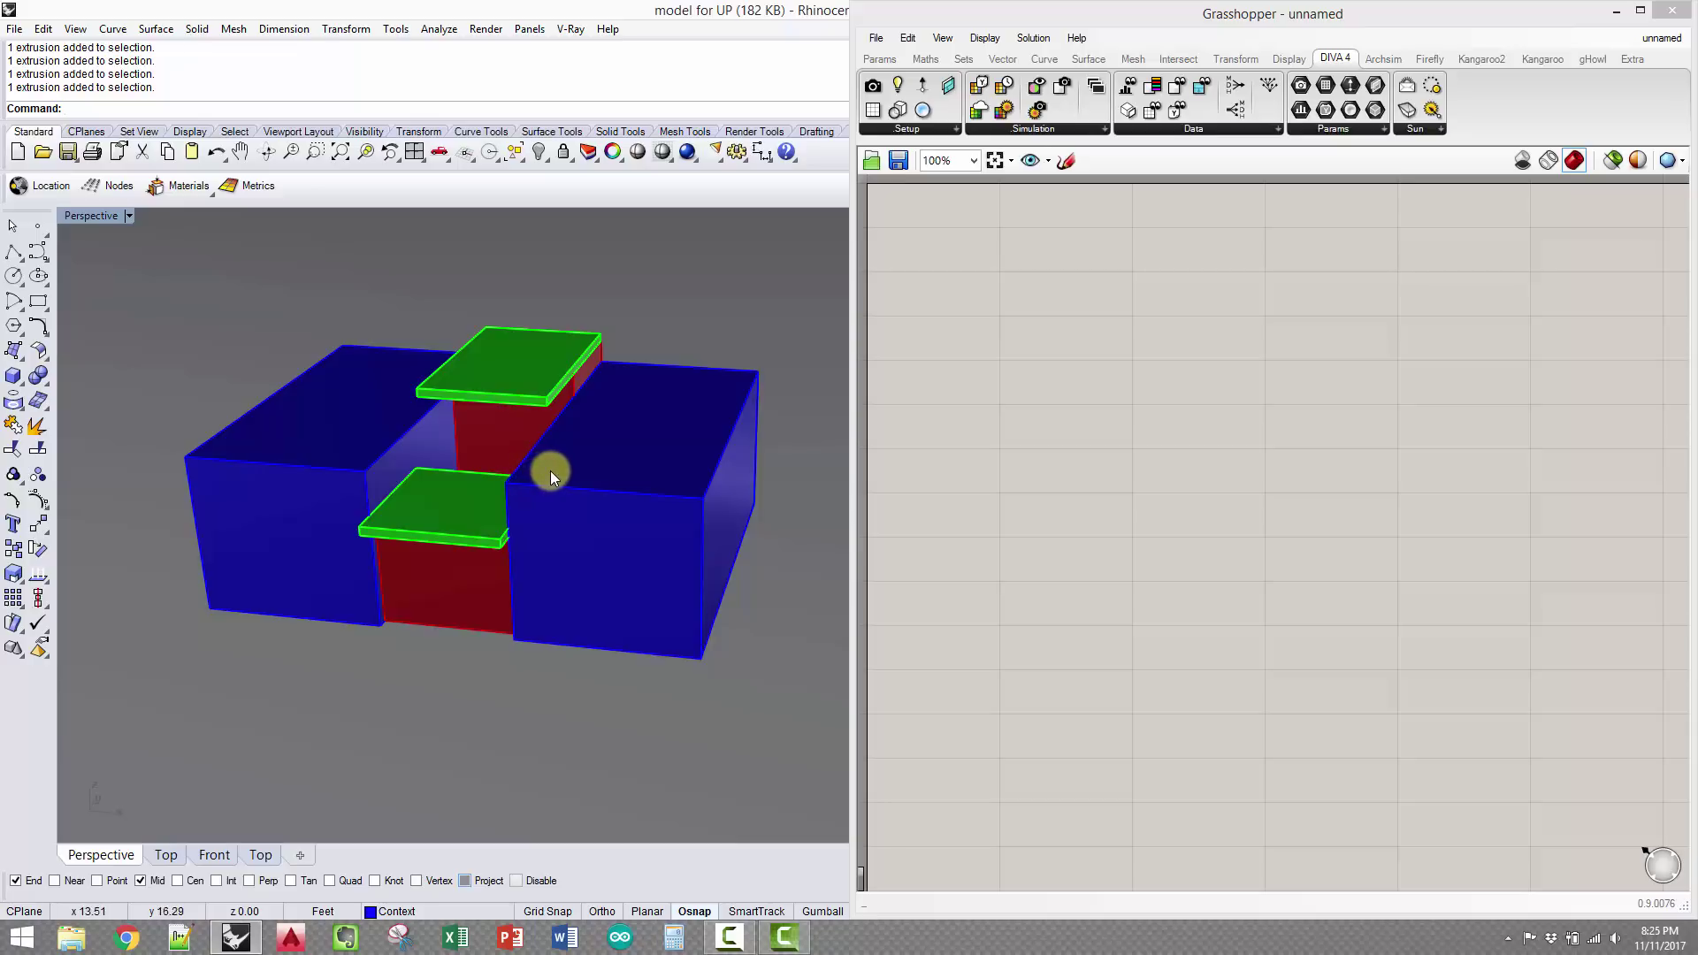
pyautogui.moveTo(550, 471); pyautogui.dragTo(562, 626, button='right')
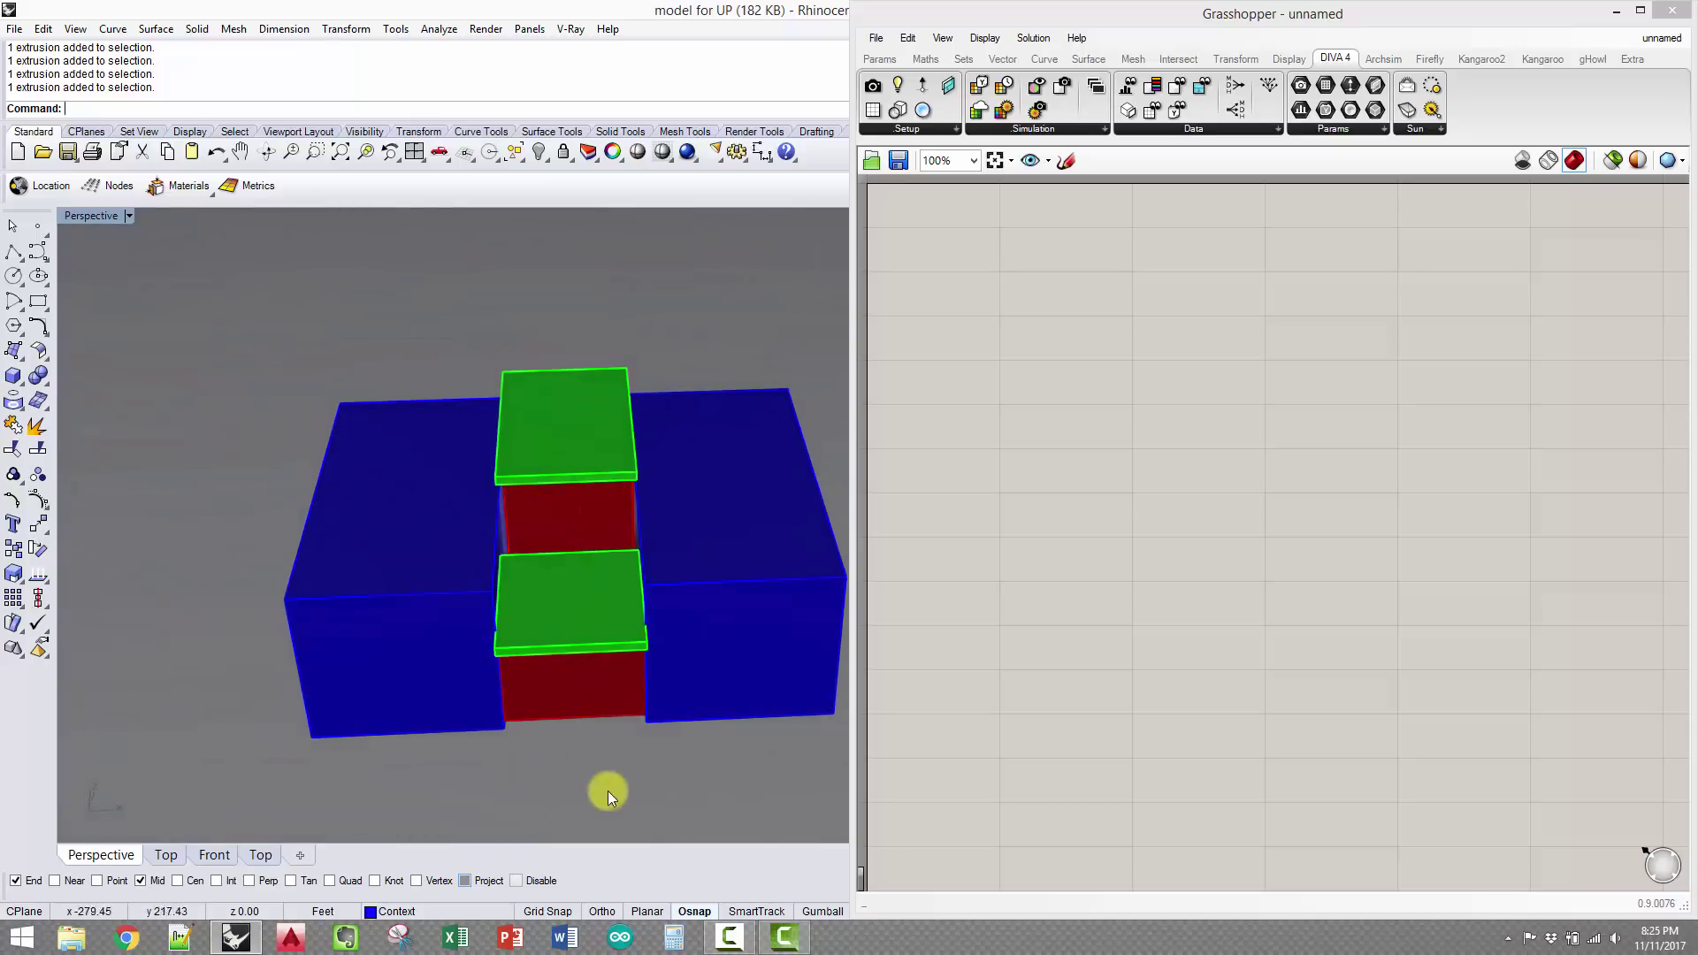
pyautogui.moveTo(667, 356); pyautogui.dragTo(620, 373, button='right')
pyautogui.press('Home')
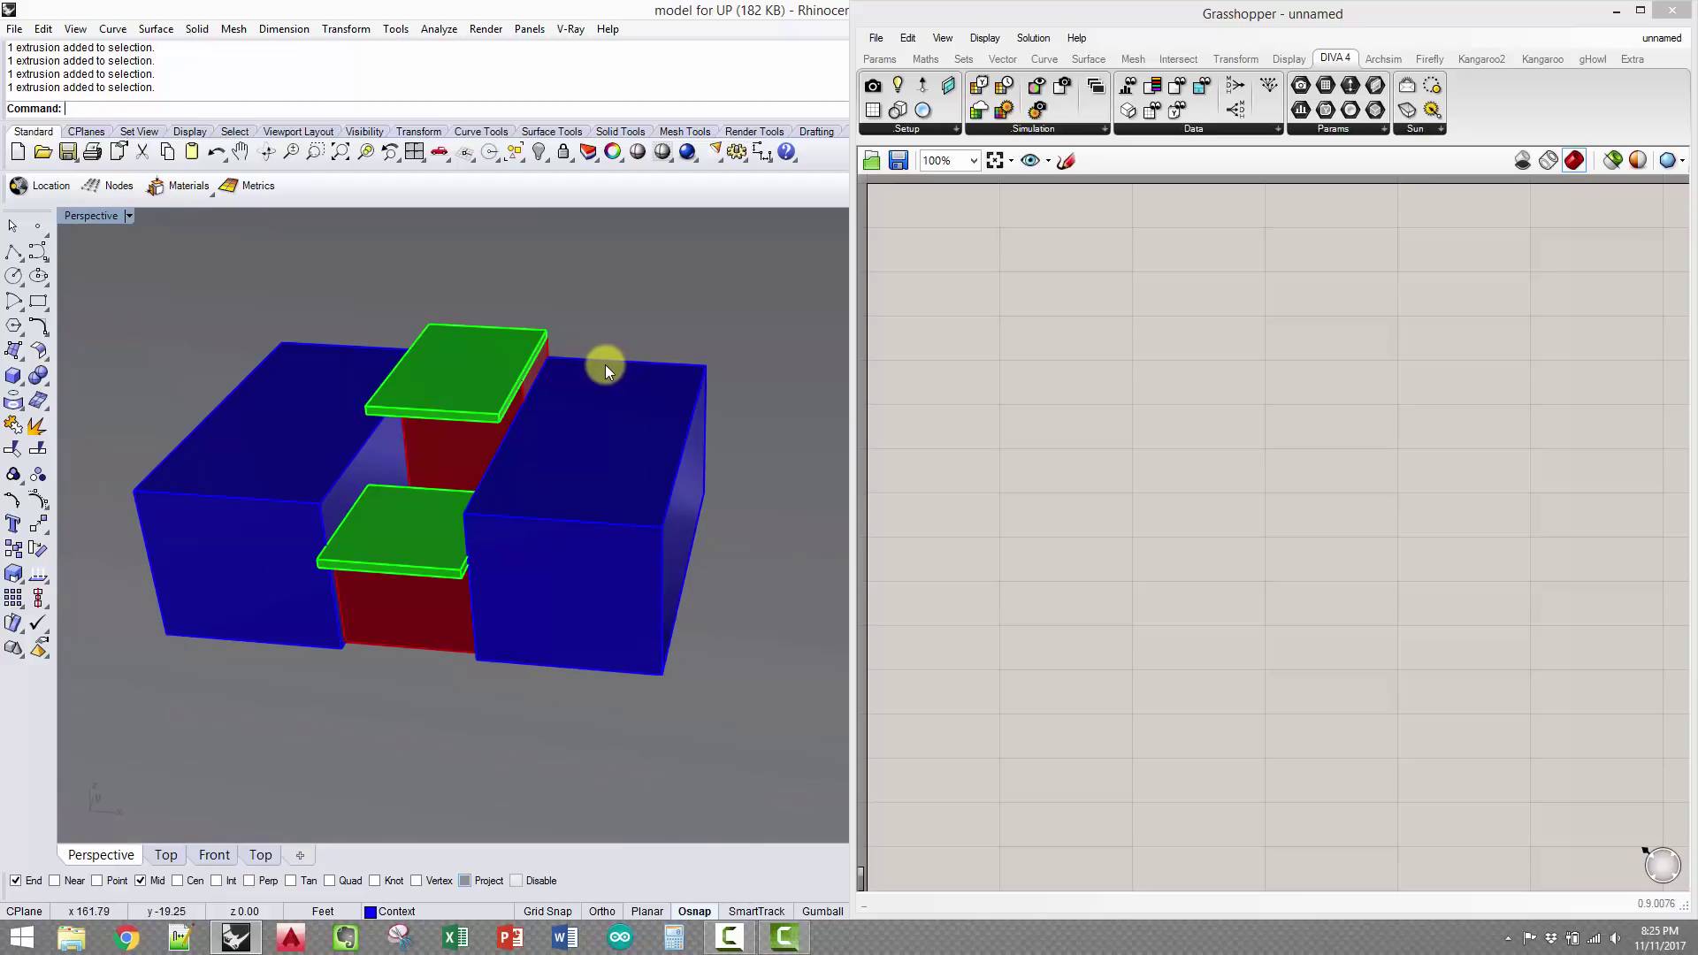
pyautogui.moveTo(639, 357); pyautogui.dragTo(508, 387, button='right')
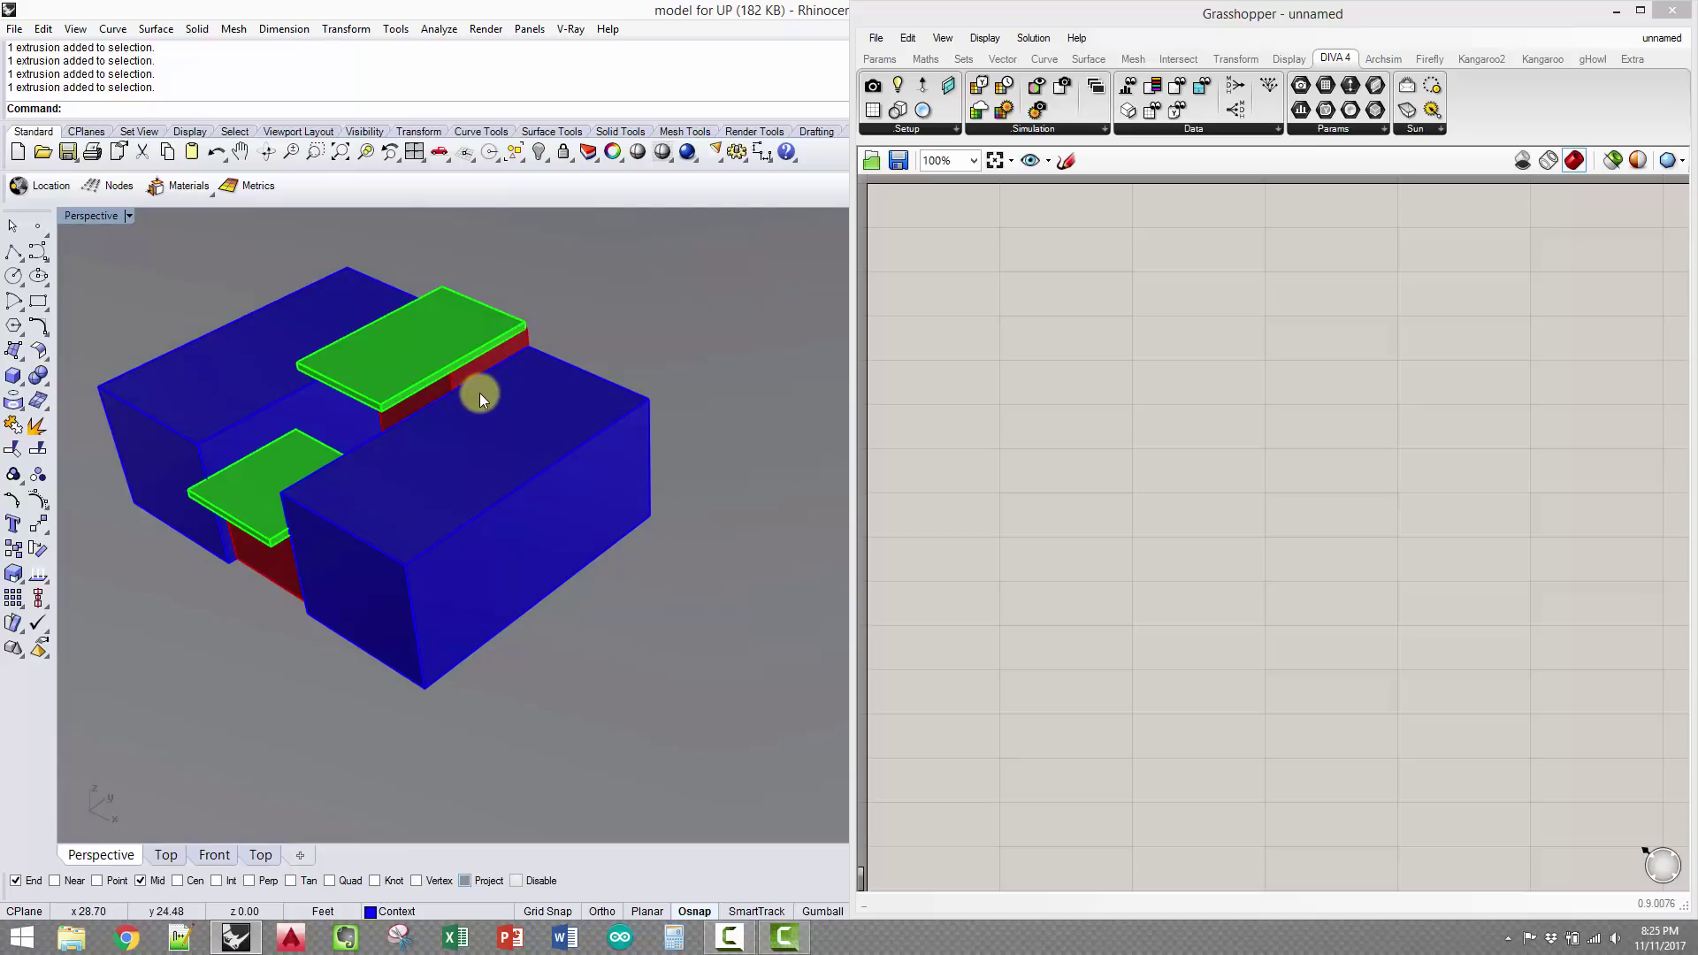
pyautogui.moveTo(481, 386); pyautogui.dragTo(592, 368, button='right')
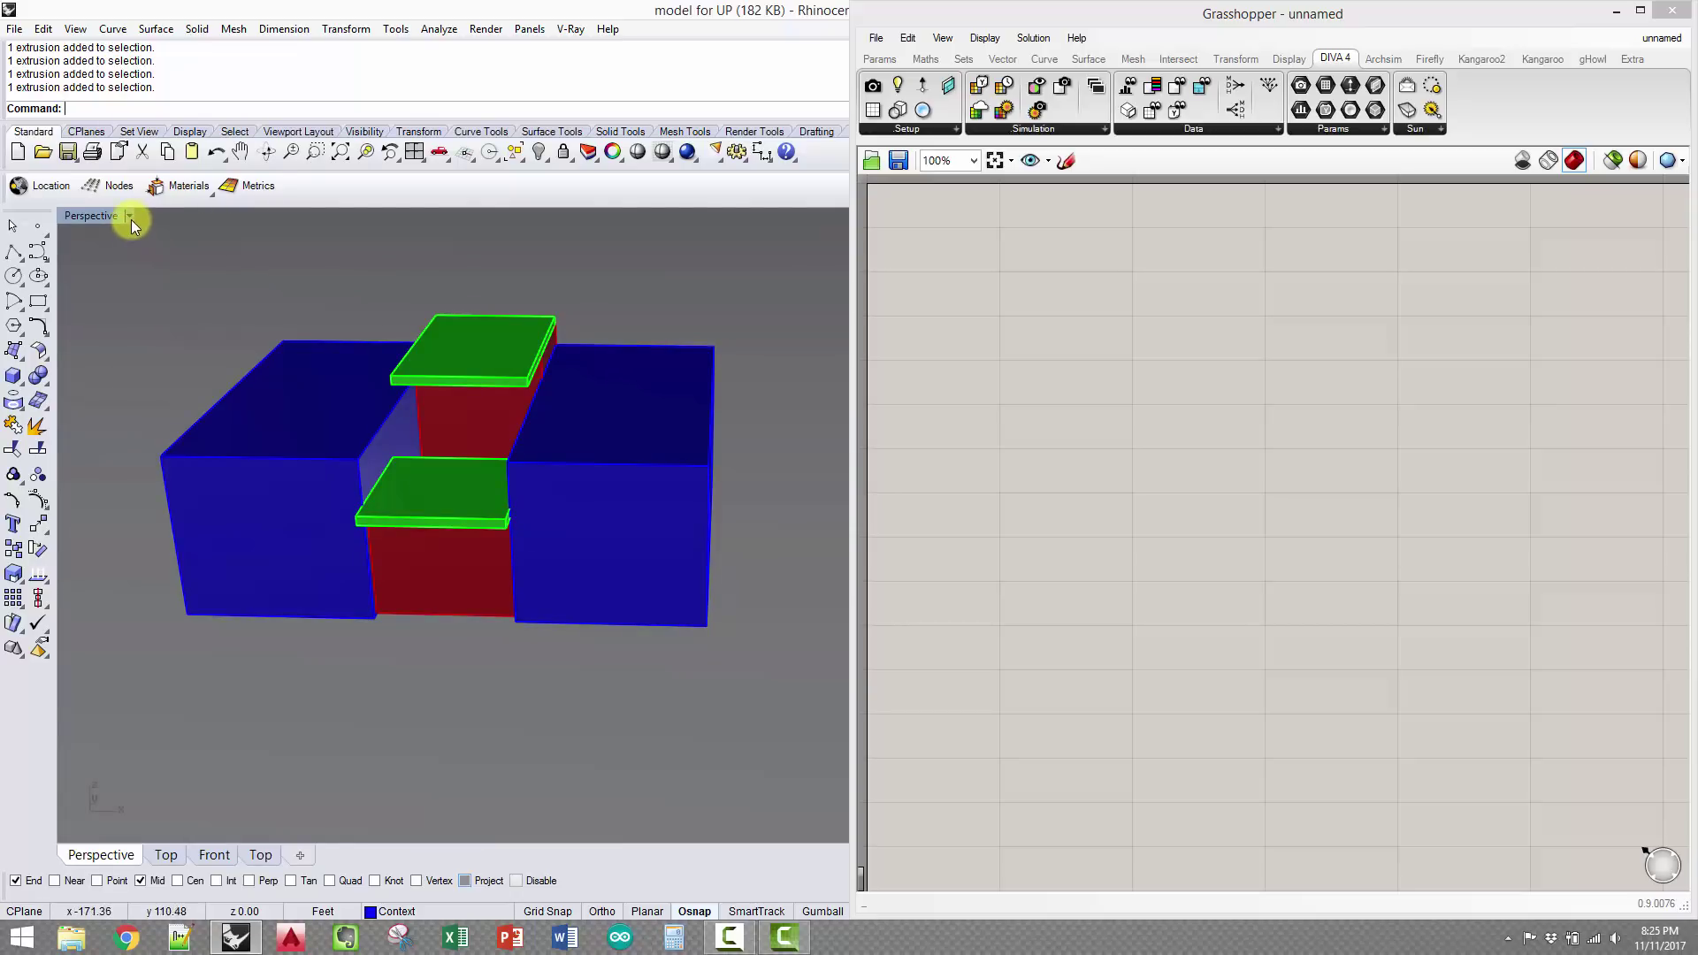
pyautogui.moveTo(225, 248); pyautogui.dragTo(189, 254, button='right')
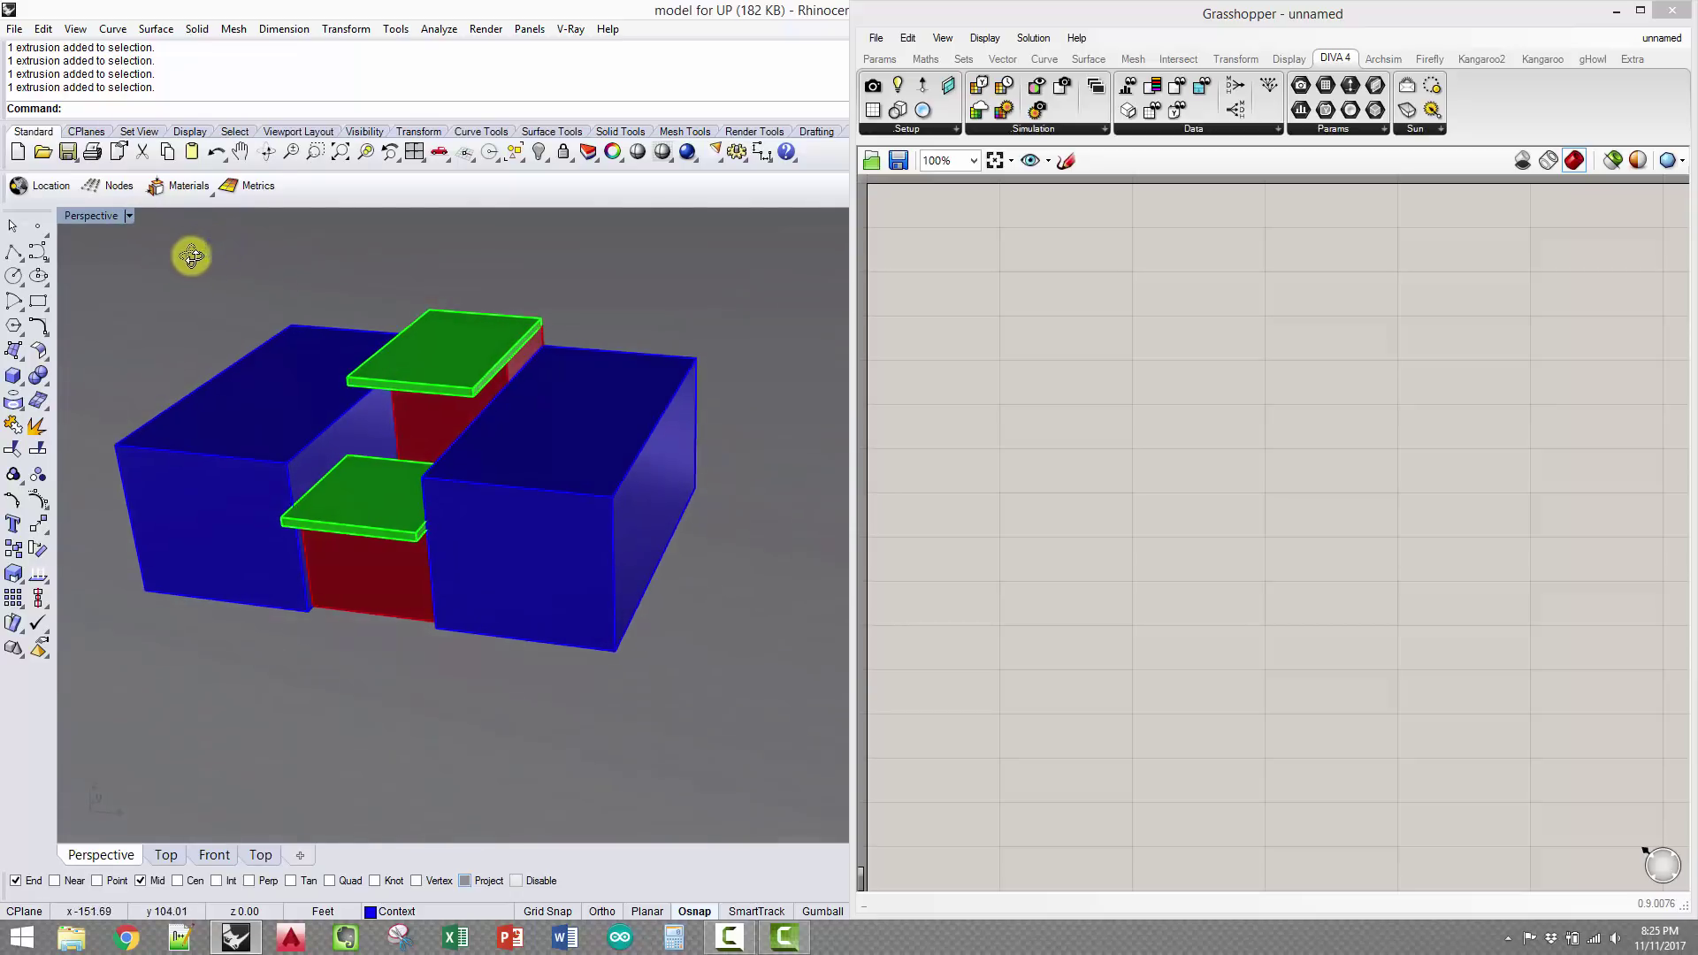
# Open the Named Views list for the Perspective viewport to check for saved views, and close it again
pyautogui.click(129, 217)
pyautogui.moveTo(191, 576)
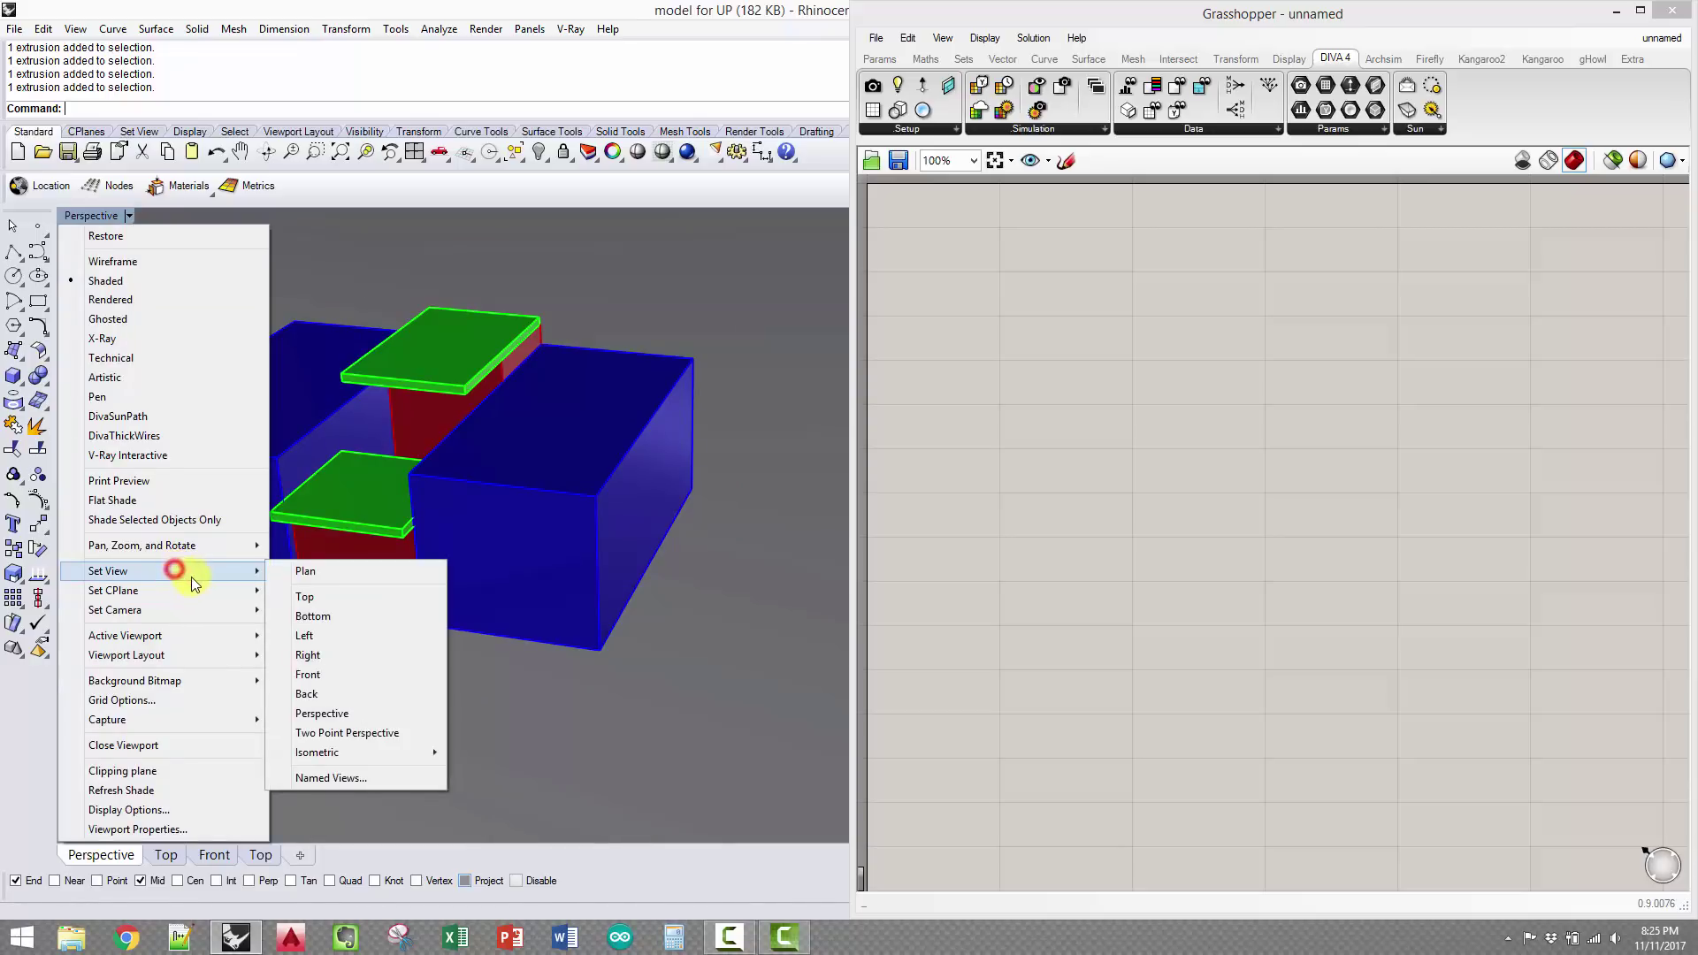
pyautogui.click(355, 778)
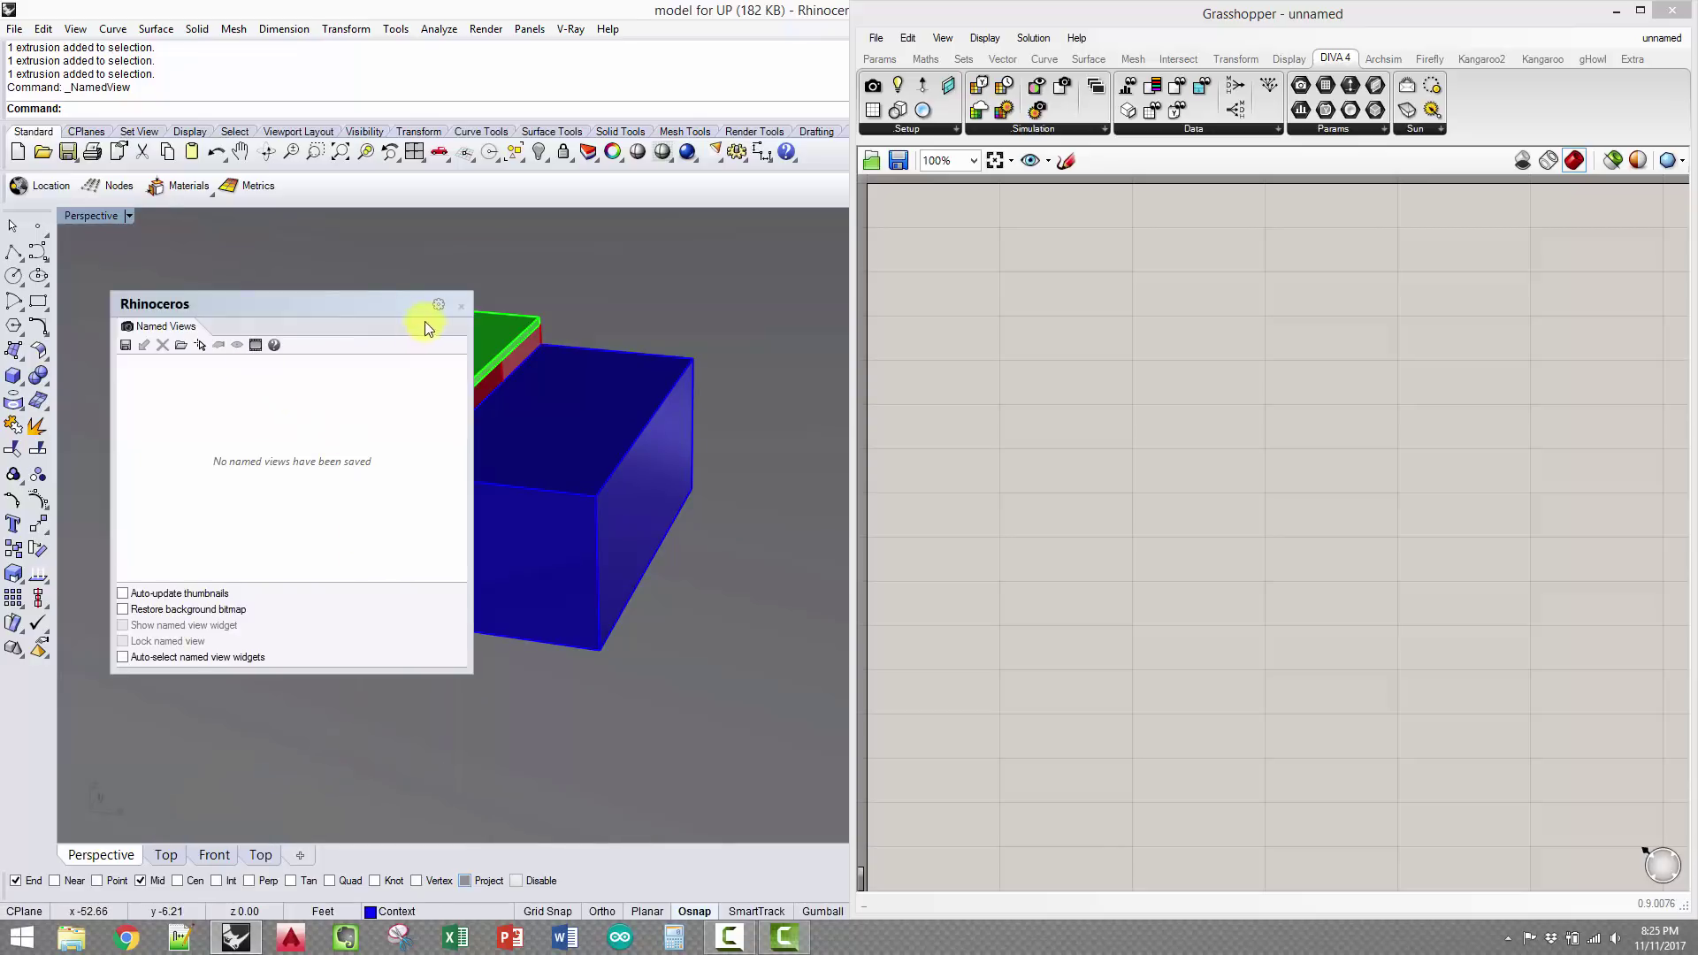
pyautogui.click(460, 304)
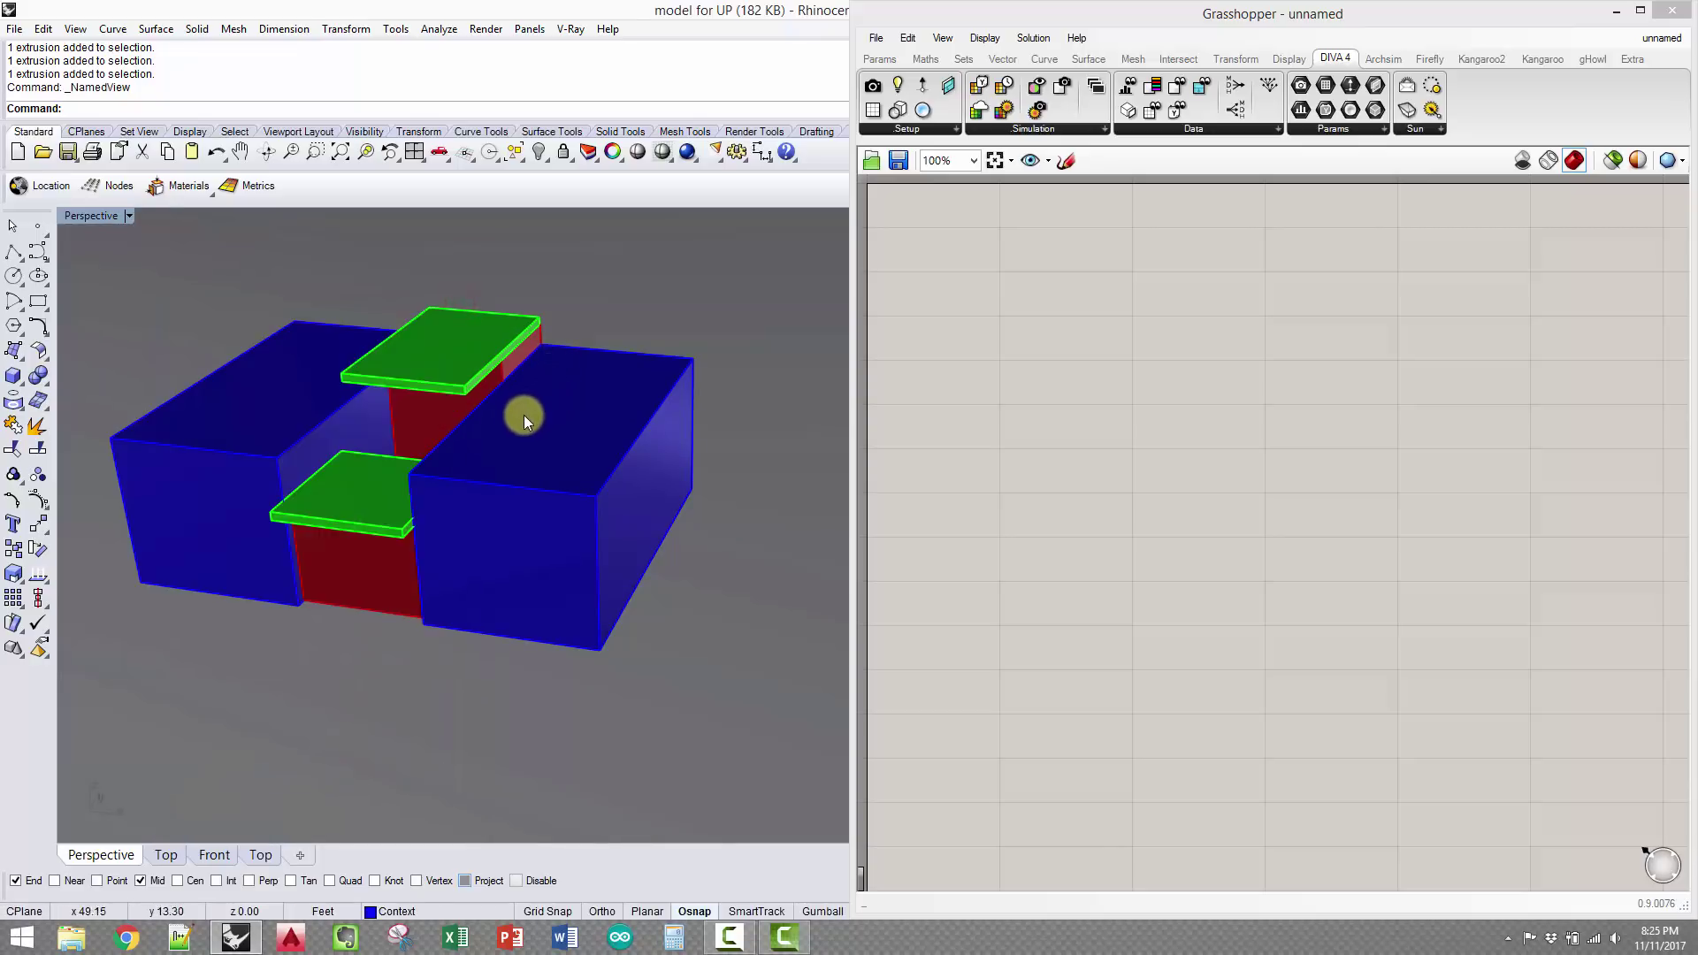
pyautogui.moveTo(513, 414); pyautogui.dragTo(531, 456, button='right')
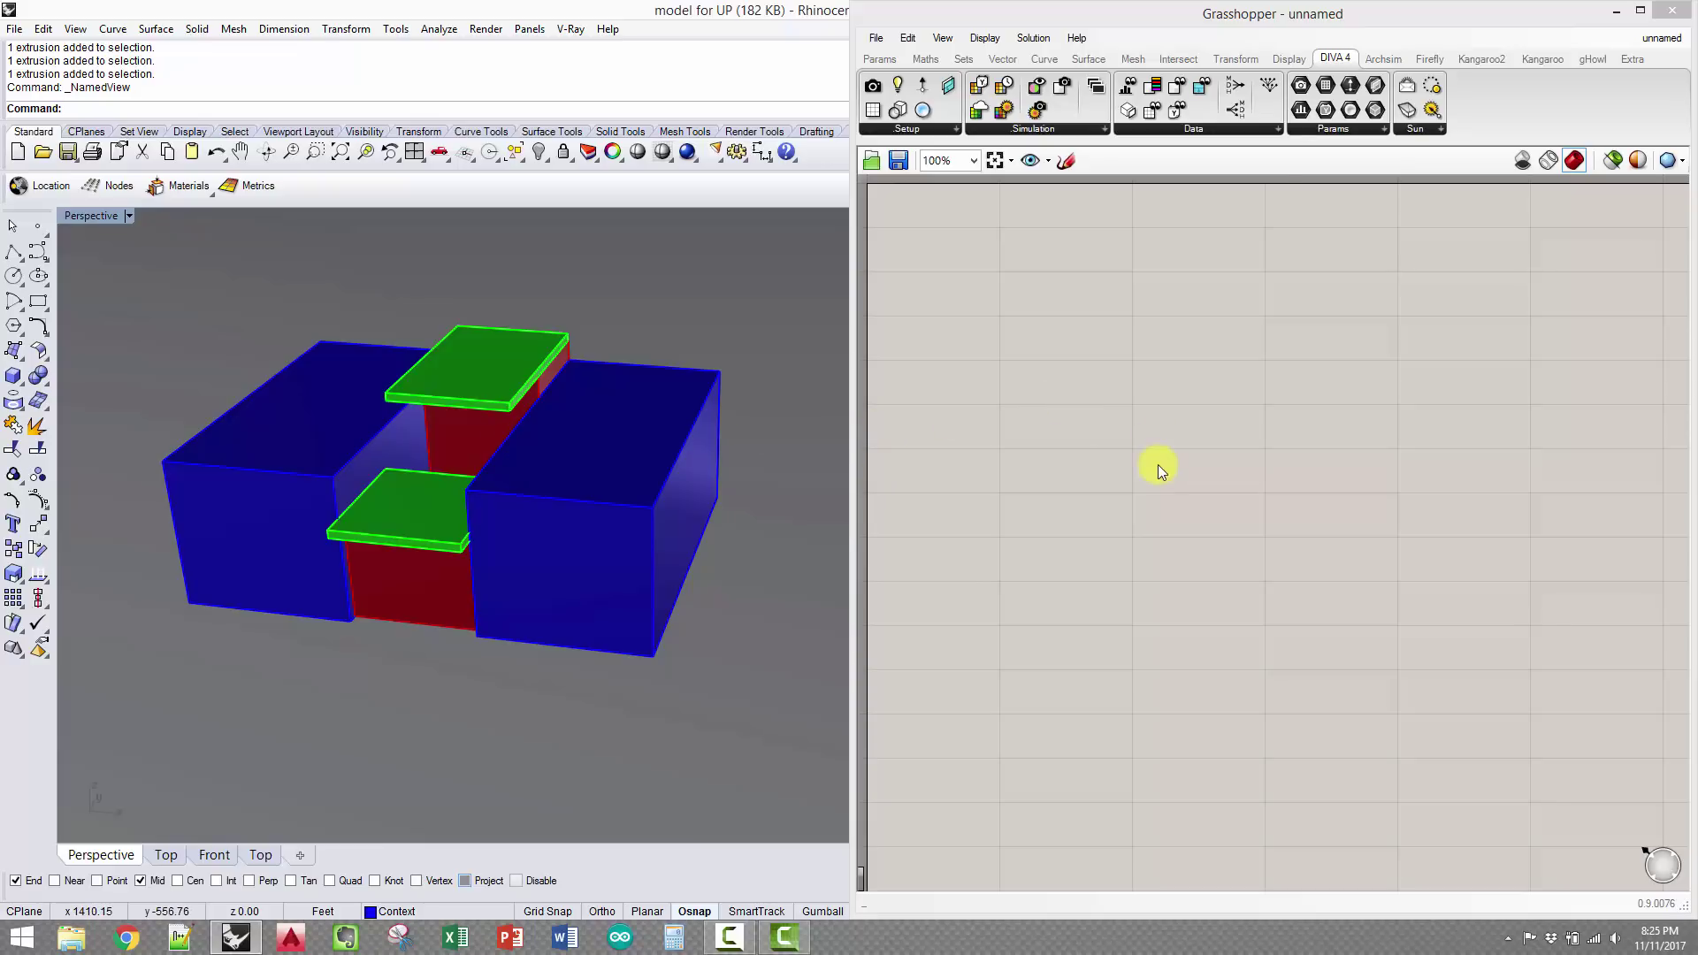
# Place a DIVA Sun Path component on the empty Grasshopper canvas
pyautogui.click(1324, 26)
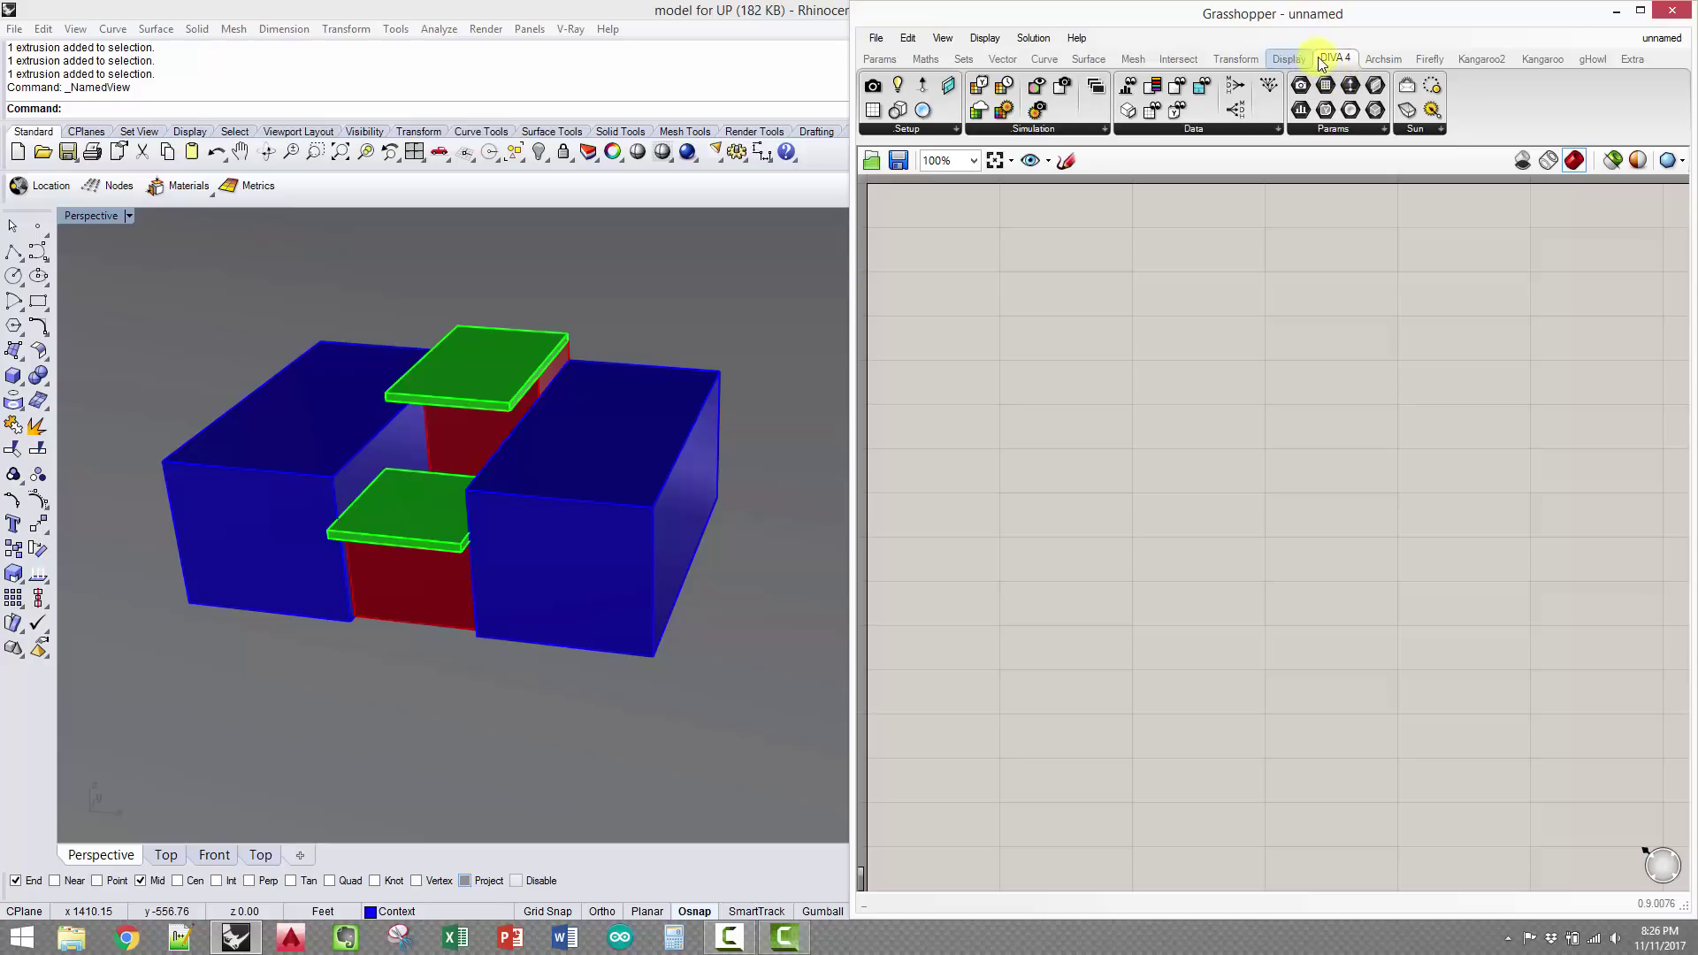
pyautogui.click(1416, 129)
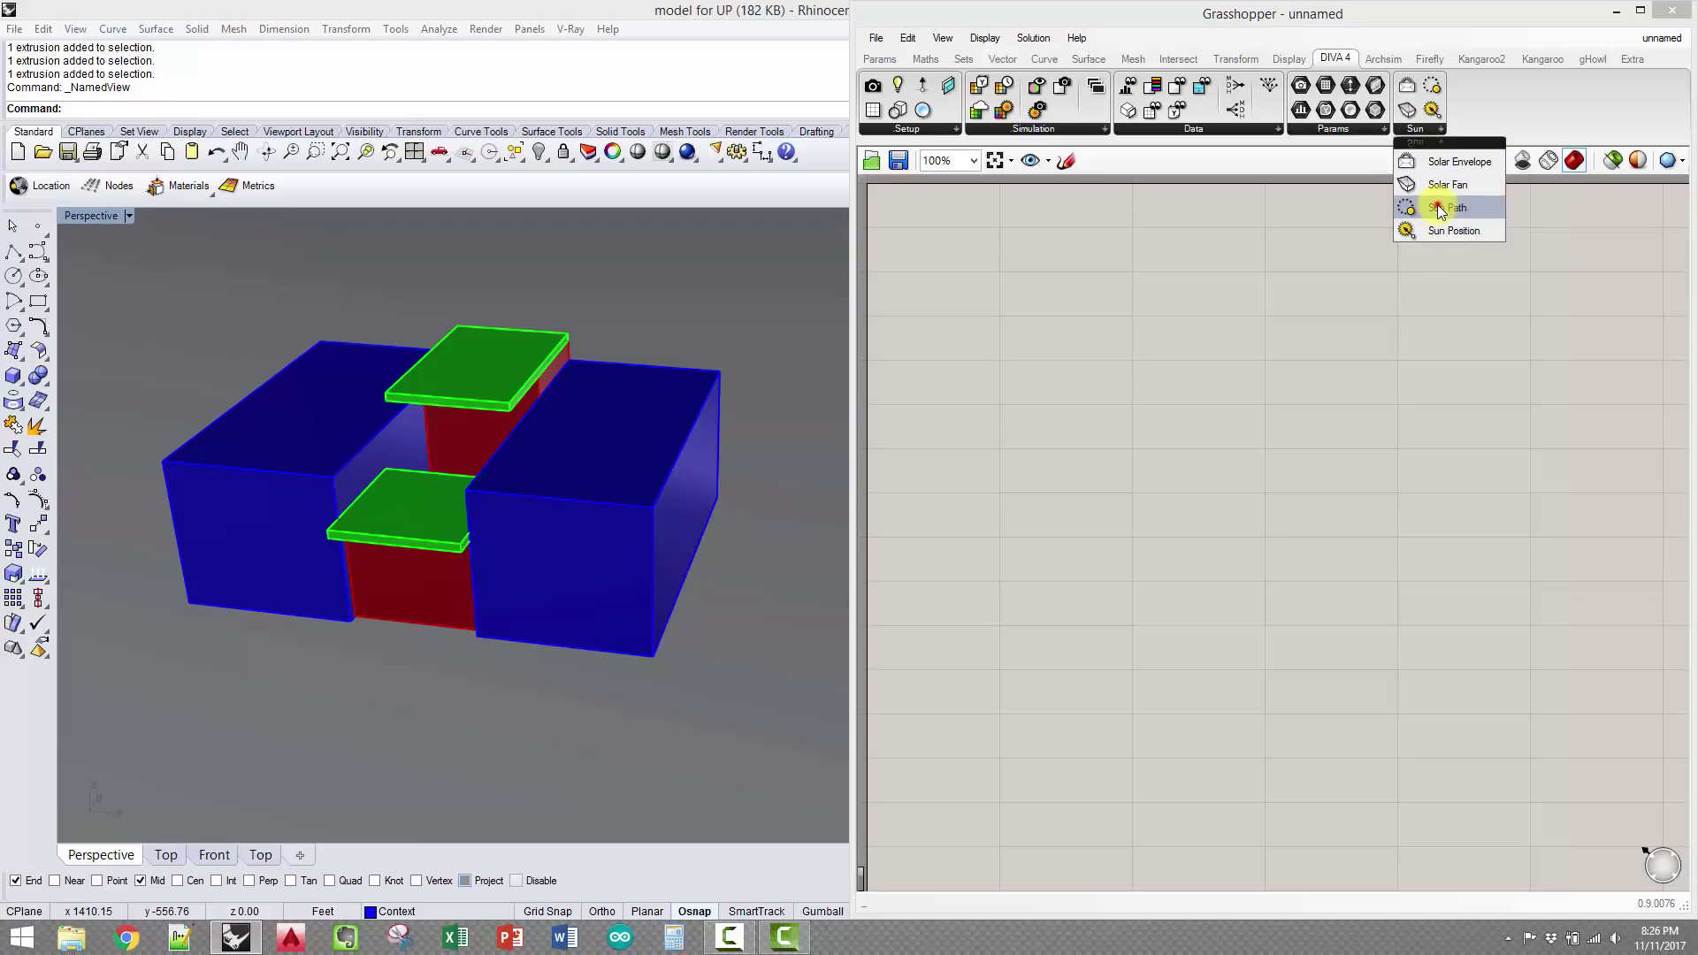
pyautogui.moveTo(1439, 211); pyautogui.dragTo(1382, 500)
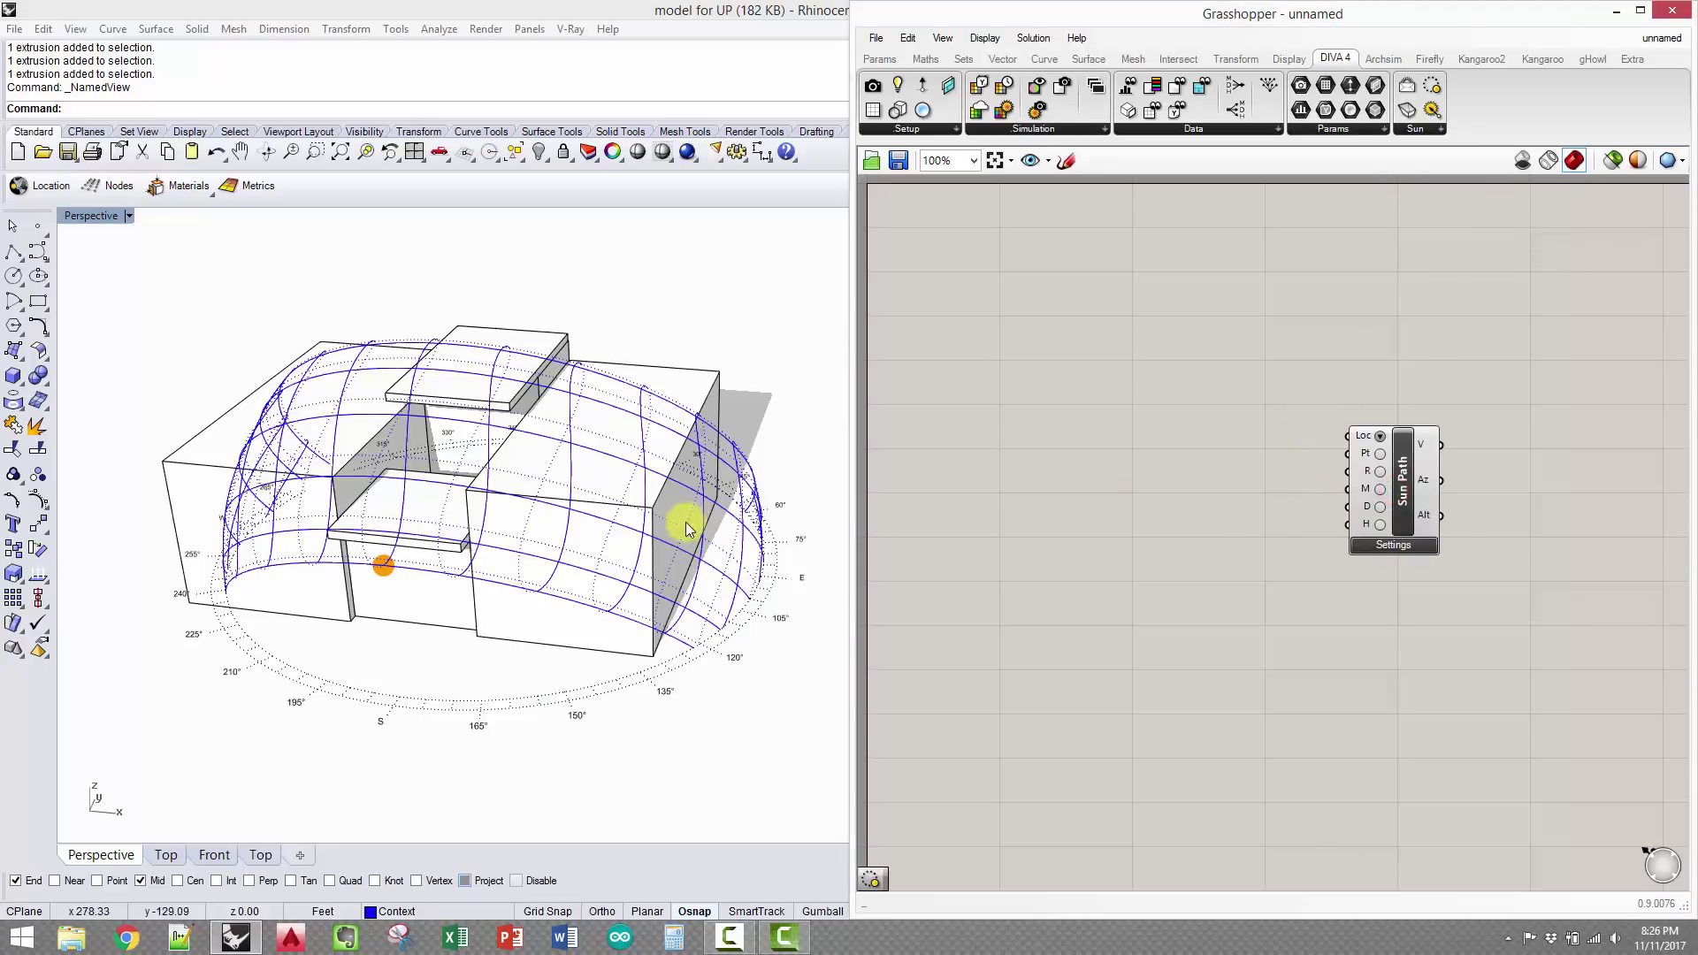
# Set the Sun Path component's location to USA_IL_Chicago-OHare.Intl.AP.725300_TMY3
pyautogui.moveTo(686, 522); pyautogui.dragTo(569, 338, button='right')
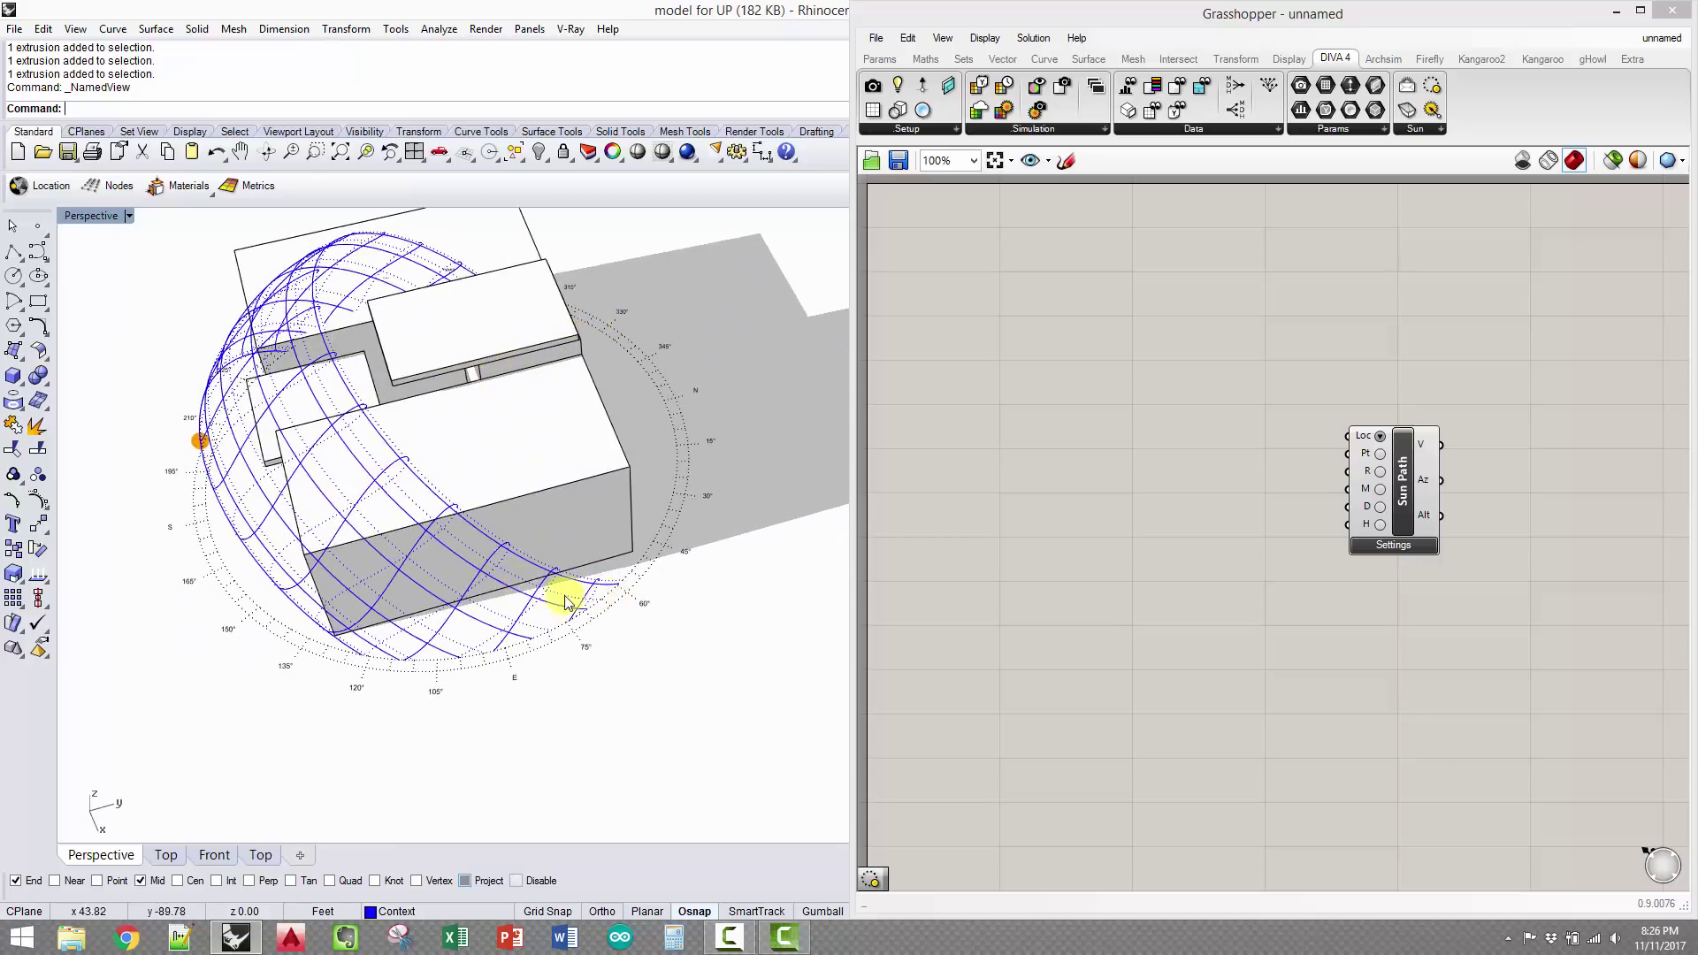
pyautogui.moveTo(341, 334); pyautogui.dragTo(368, 379, button='right')
pyautogui.moveTo(250, 469); pyautogui.dragTo(537, 646, button='right')
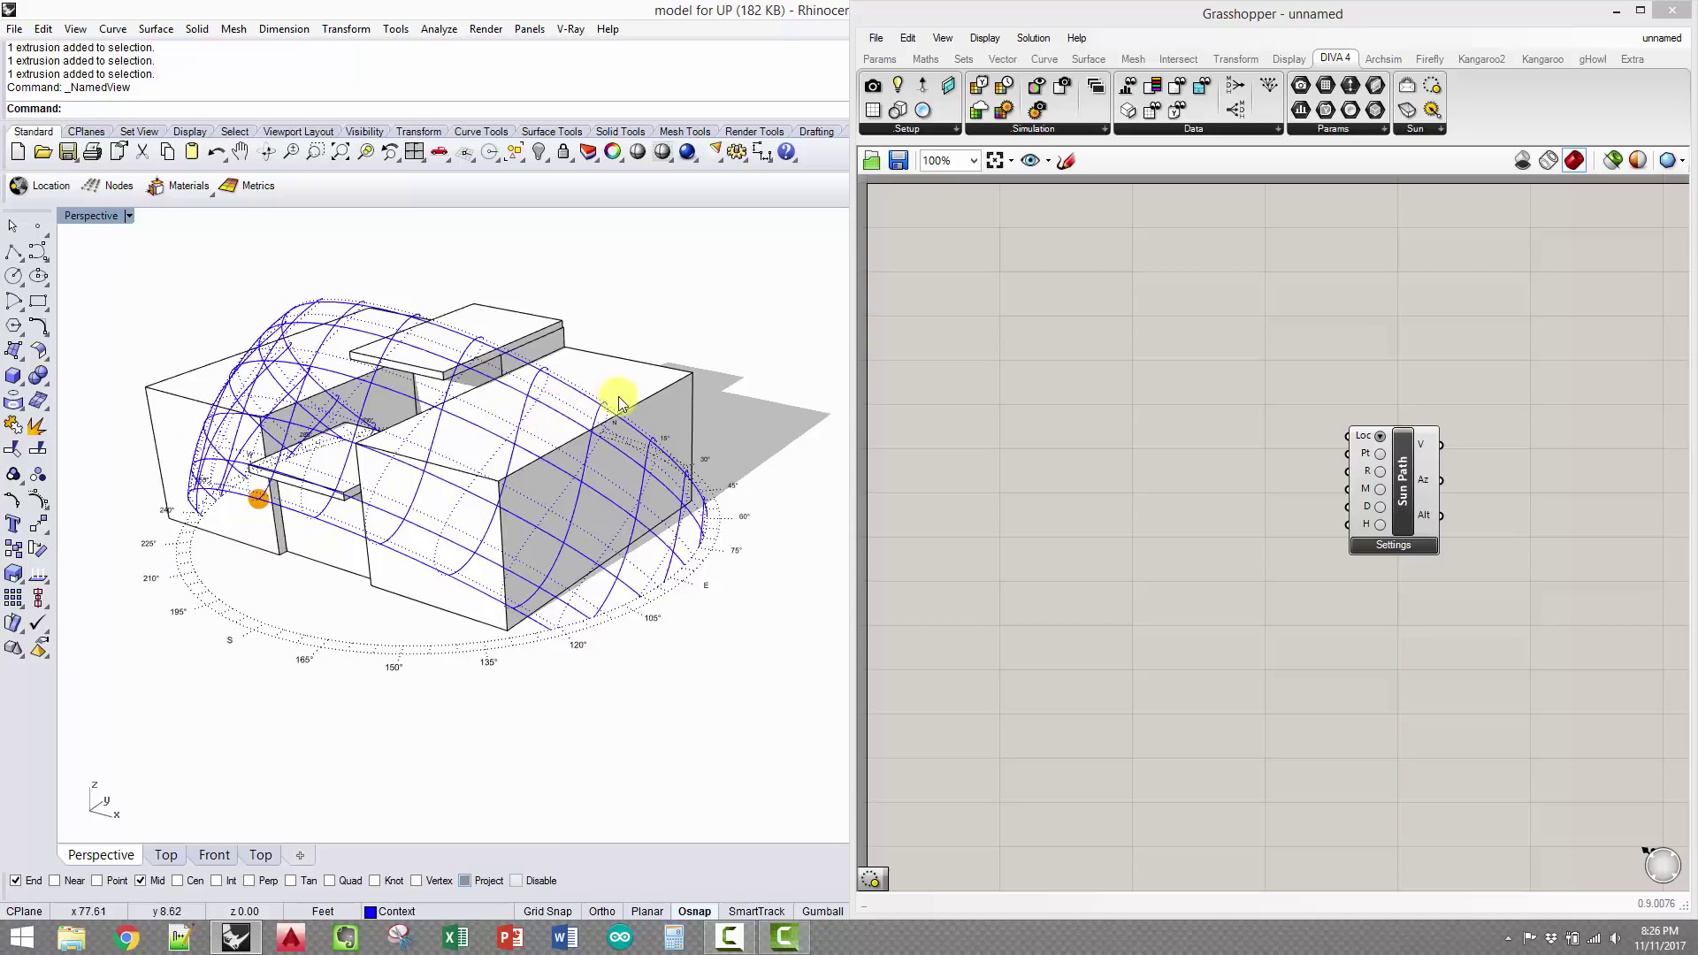
pyautogui.moveTo(604, 405); pyautogui.dragTo(705, 548, button='right')
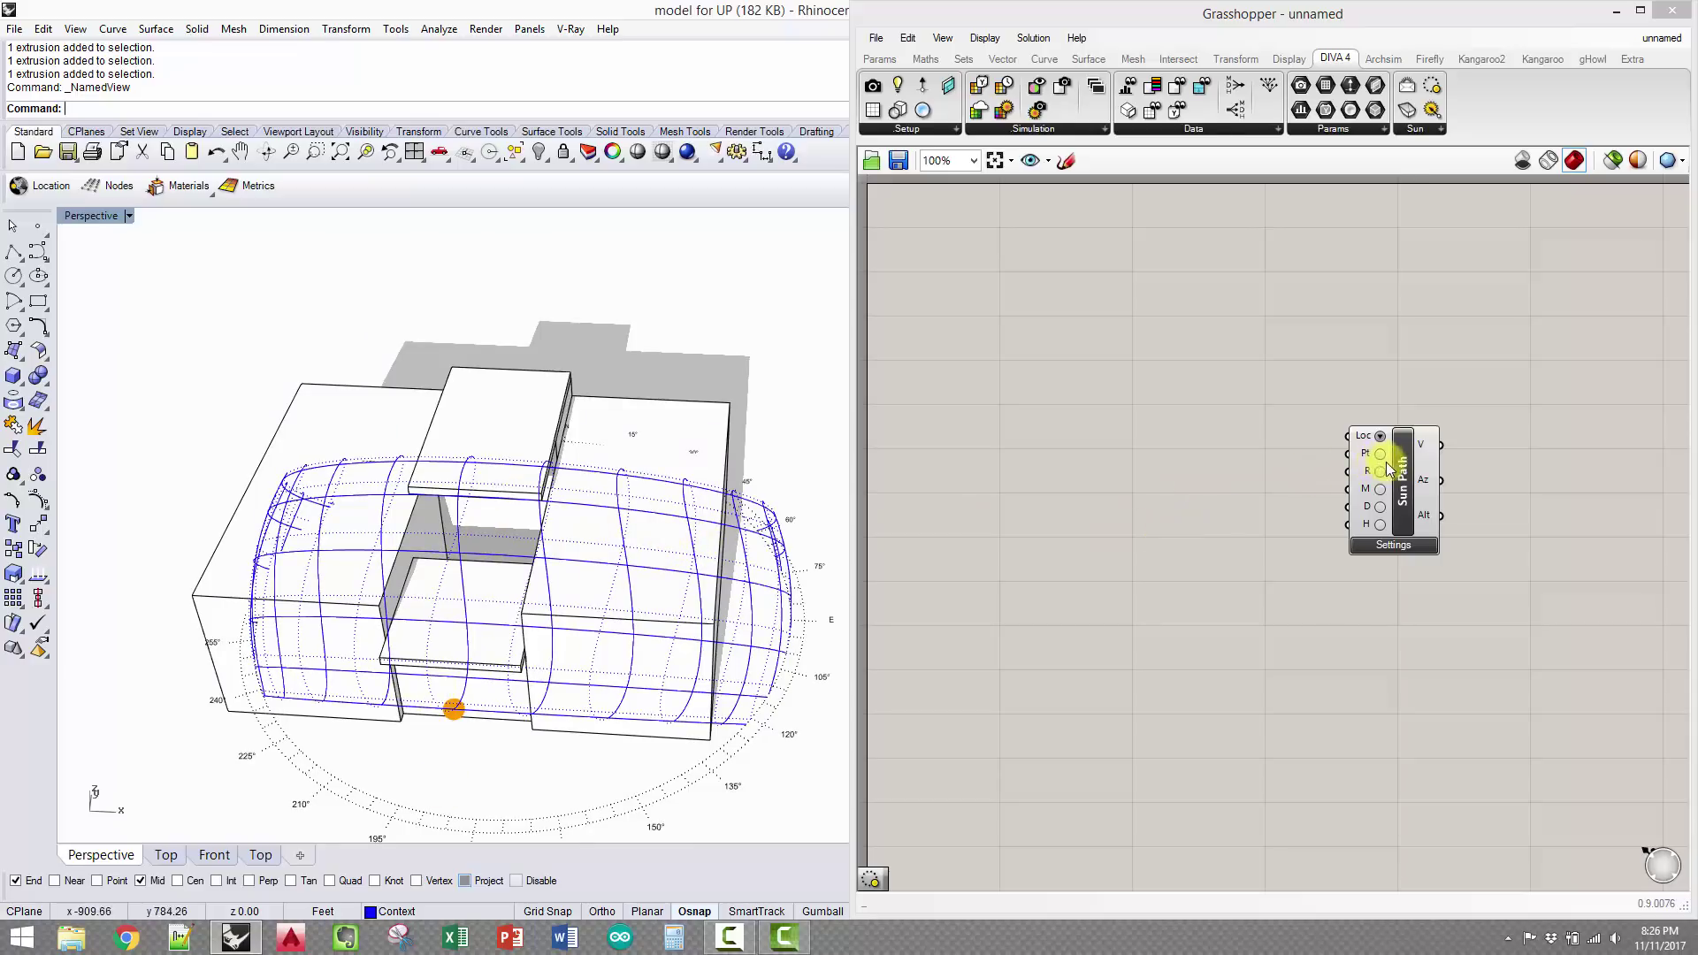
pyautogui.moveTo(1388, 469); pyautogui.dragTo(1399, 416)
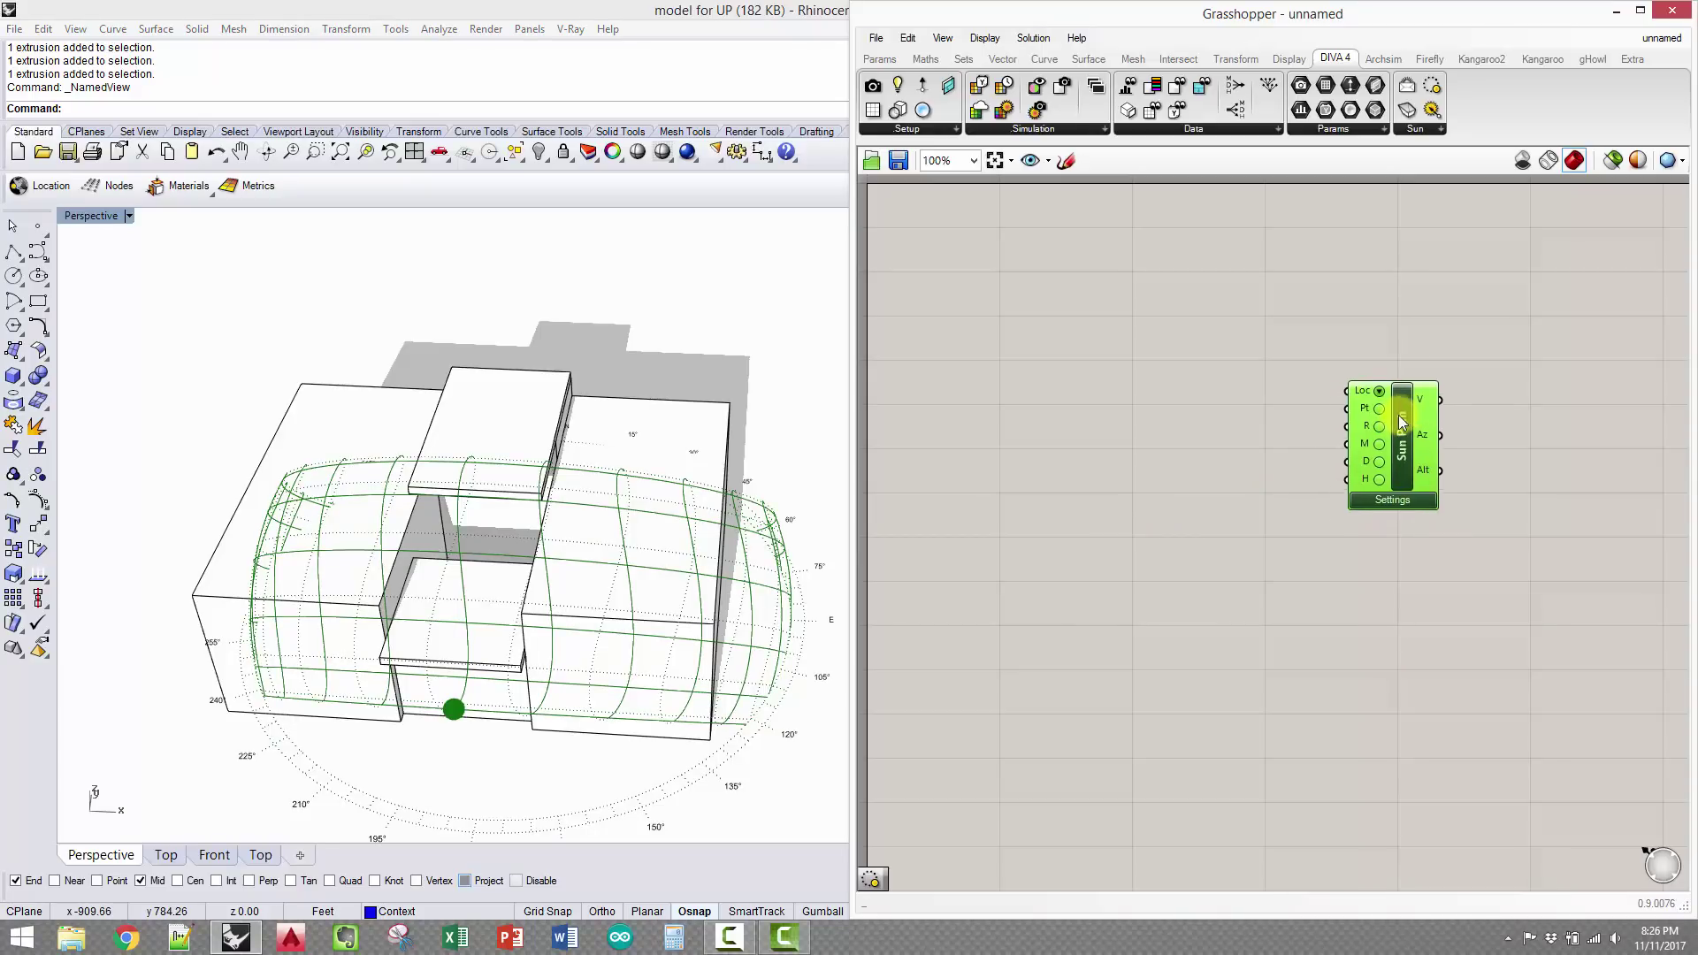
pyautogui.click(1376, 358)
pyautogui.scroll(6, 1372, 347)
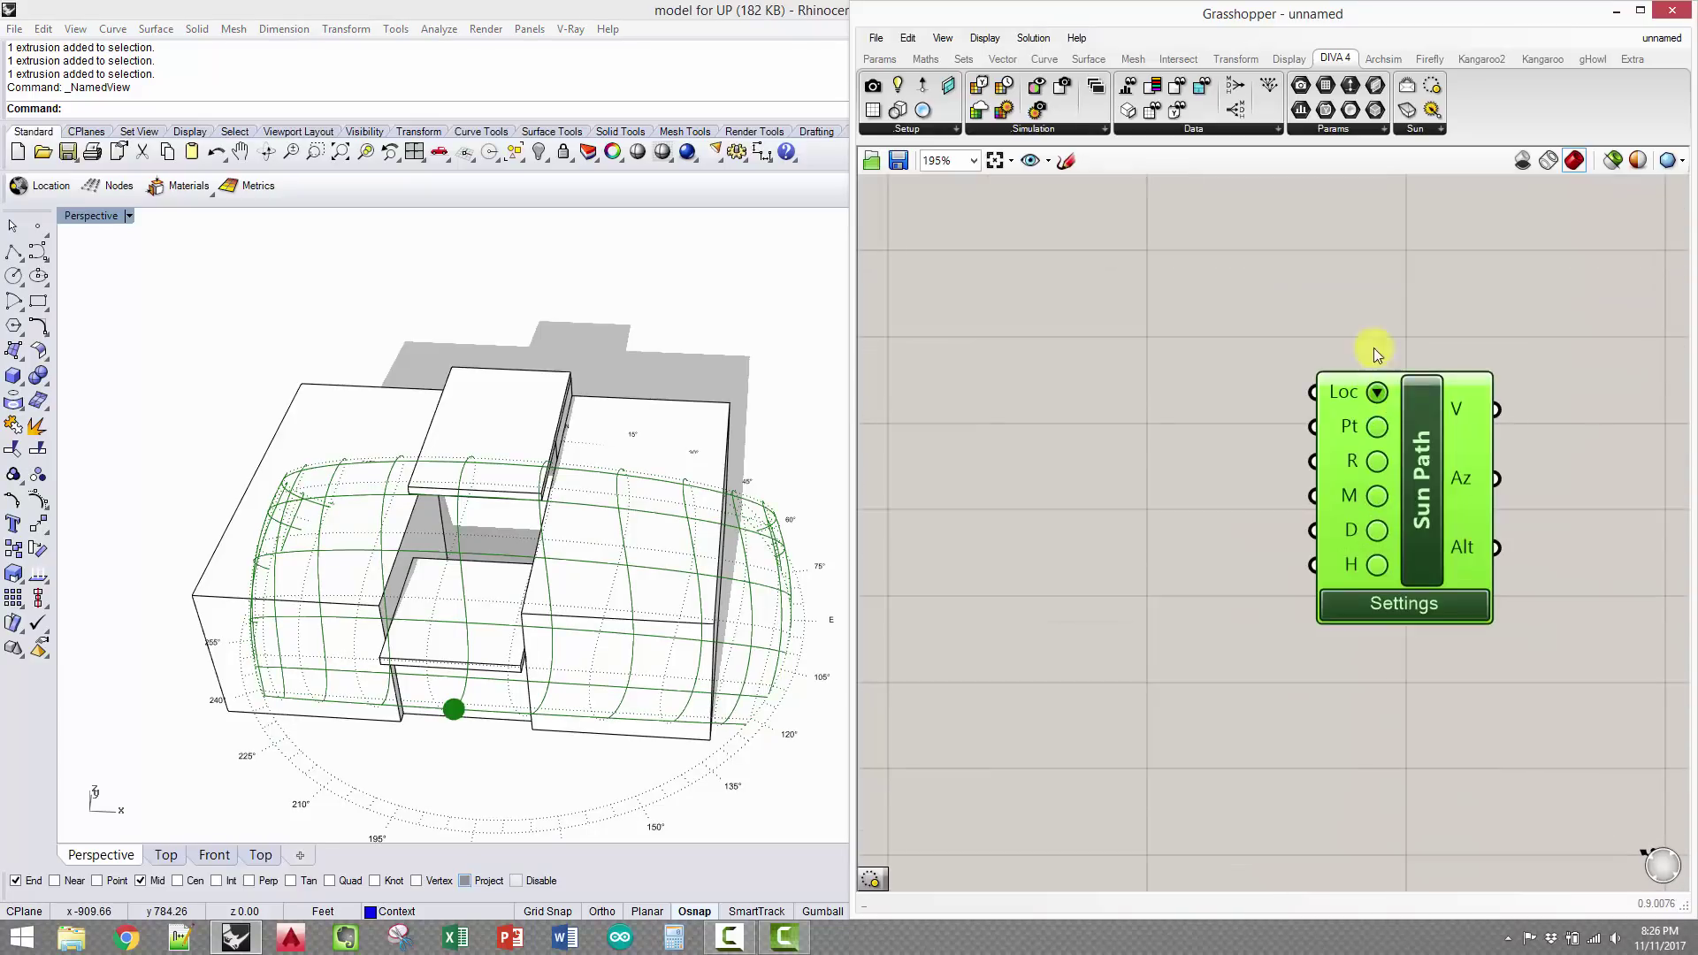
pyautogui.click(1381, 475)
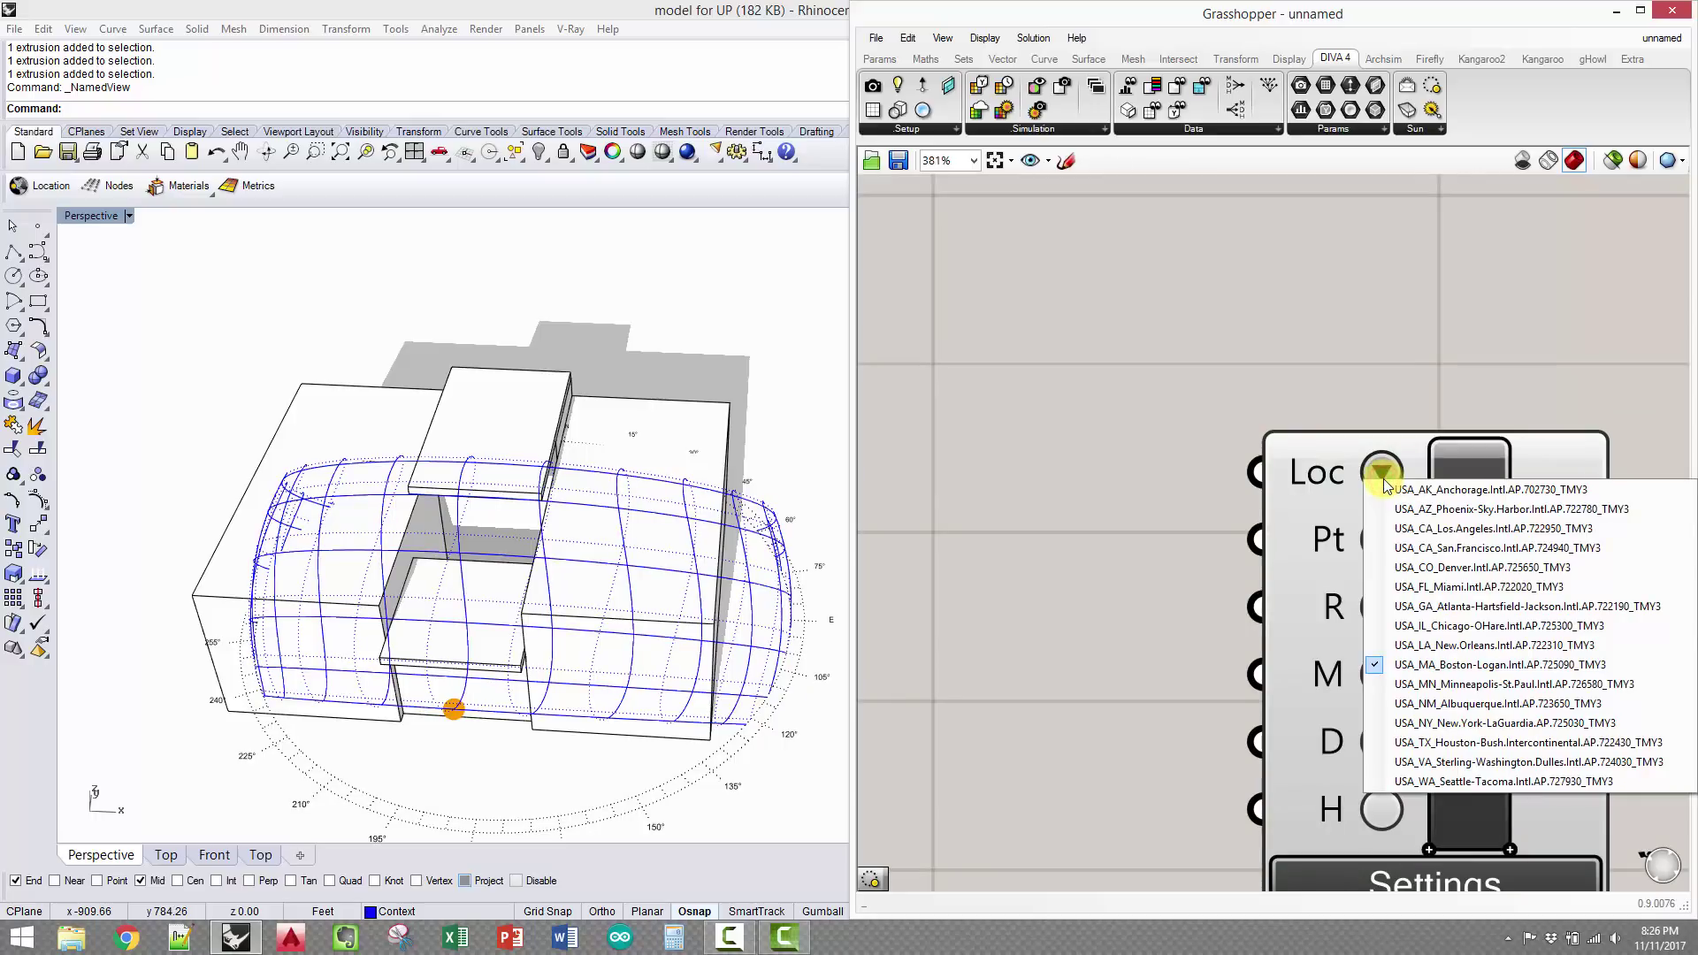
pyautogui.click(1452, 627)
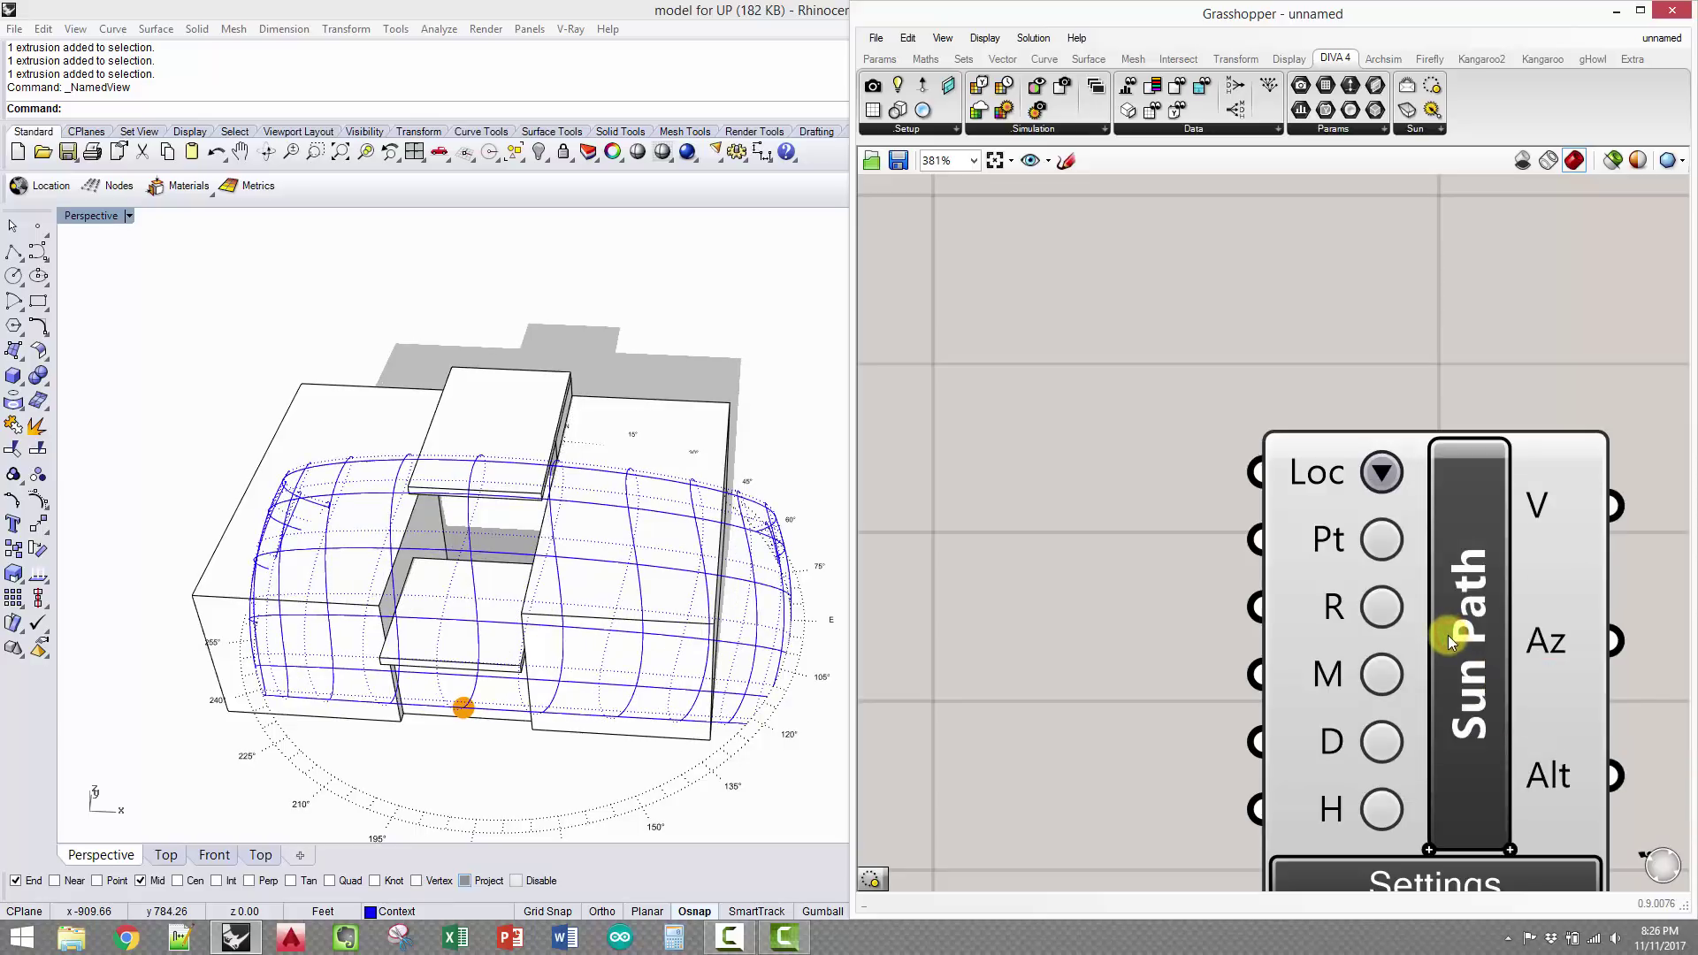
# Move the Sun Path component aside on the Grasshopper canvas to free space in front of its inputs
pyautogui.moveTo(619, 635); pyautogui.dragTo(230, 568, button='right')
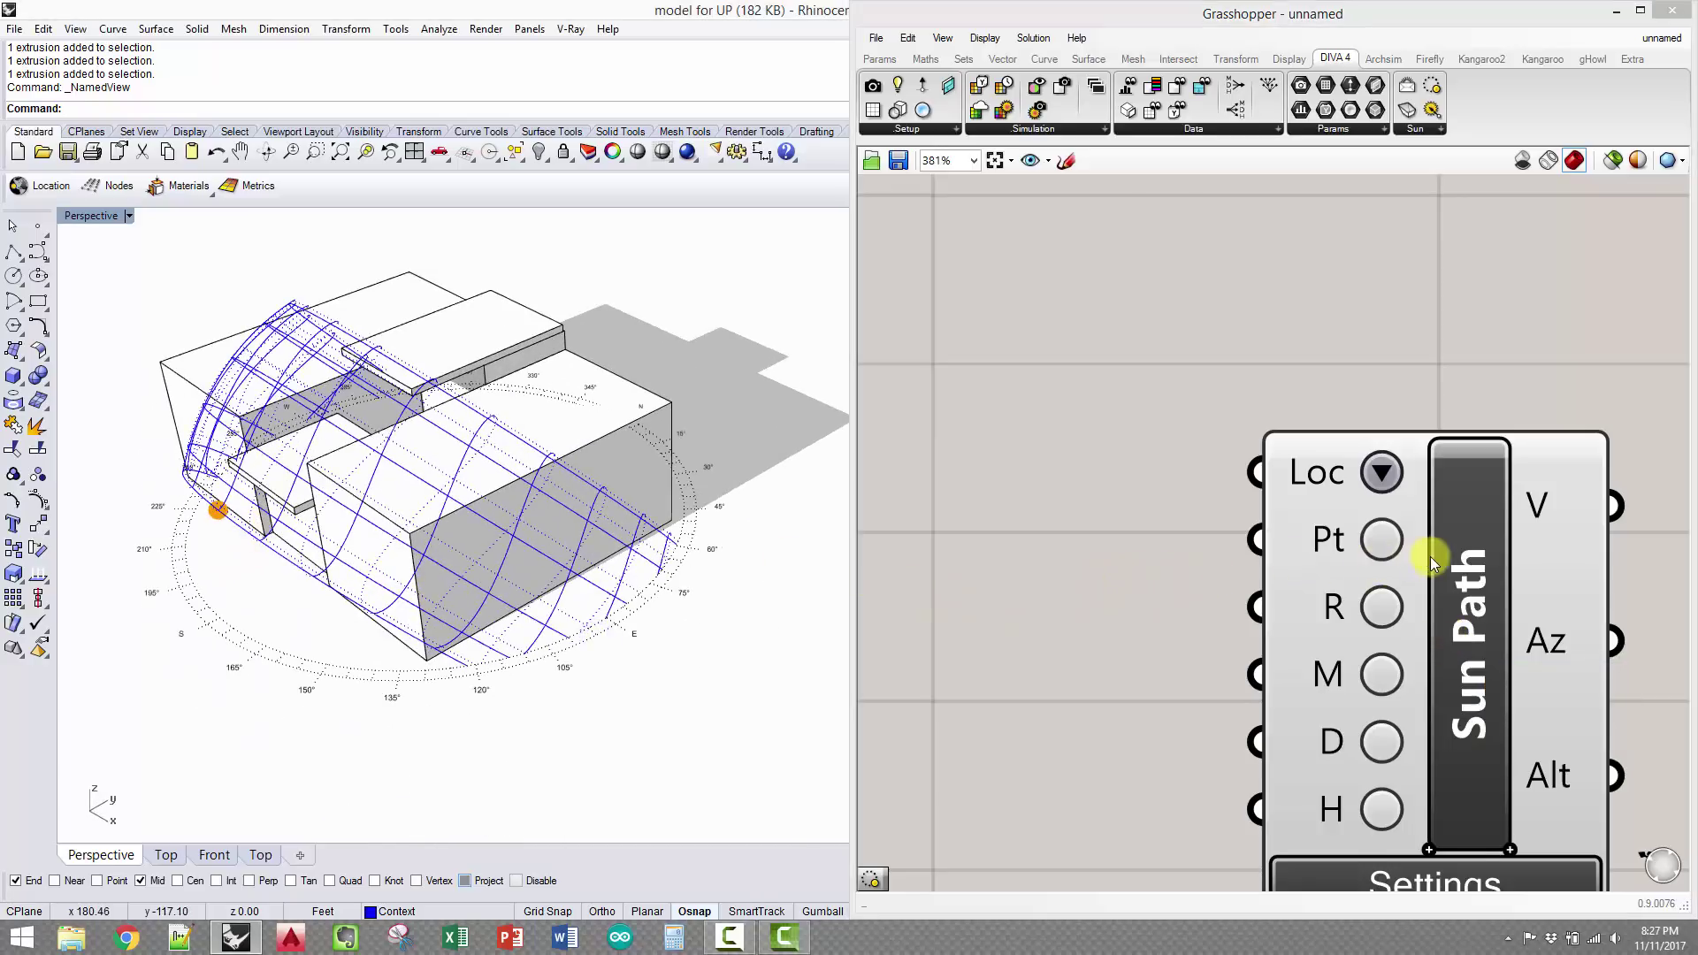
pyautogui.moveTo(1432, 563); pyautogui.dragTo(1452, 522)
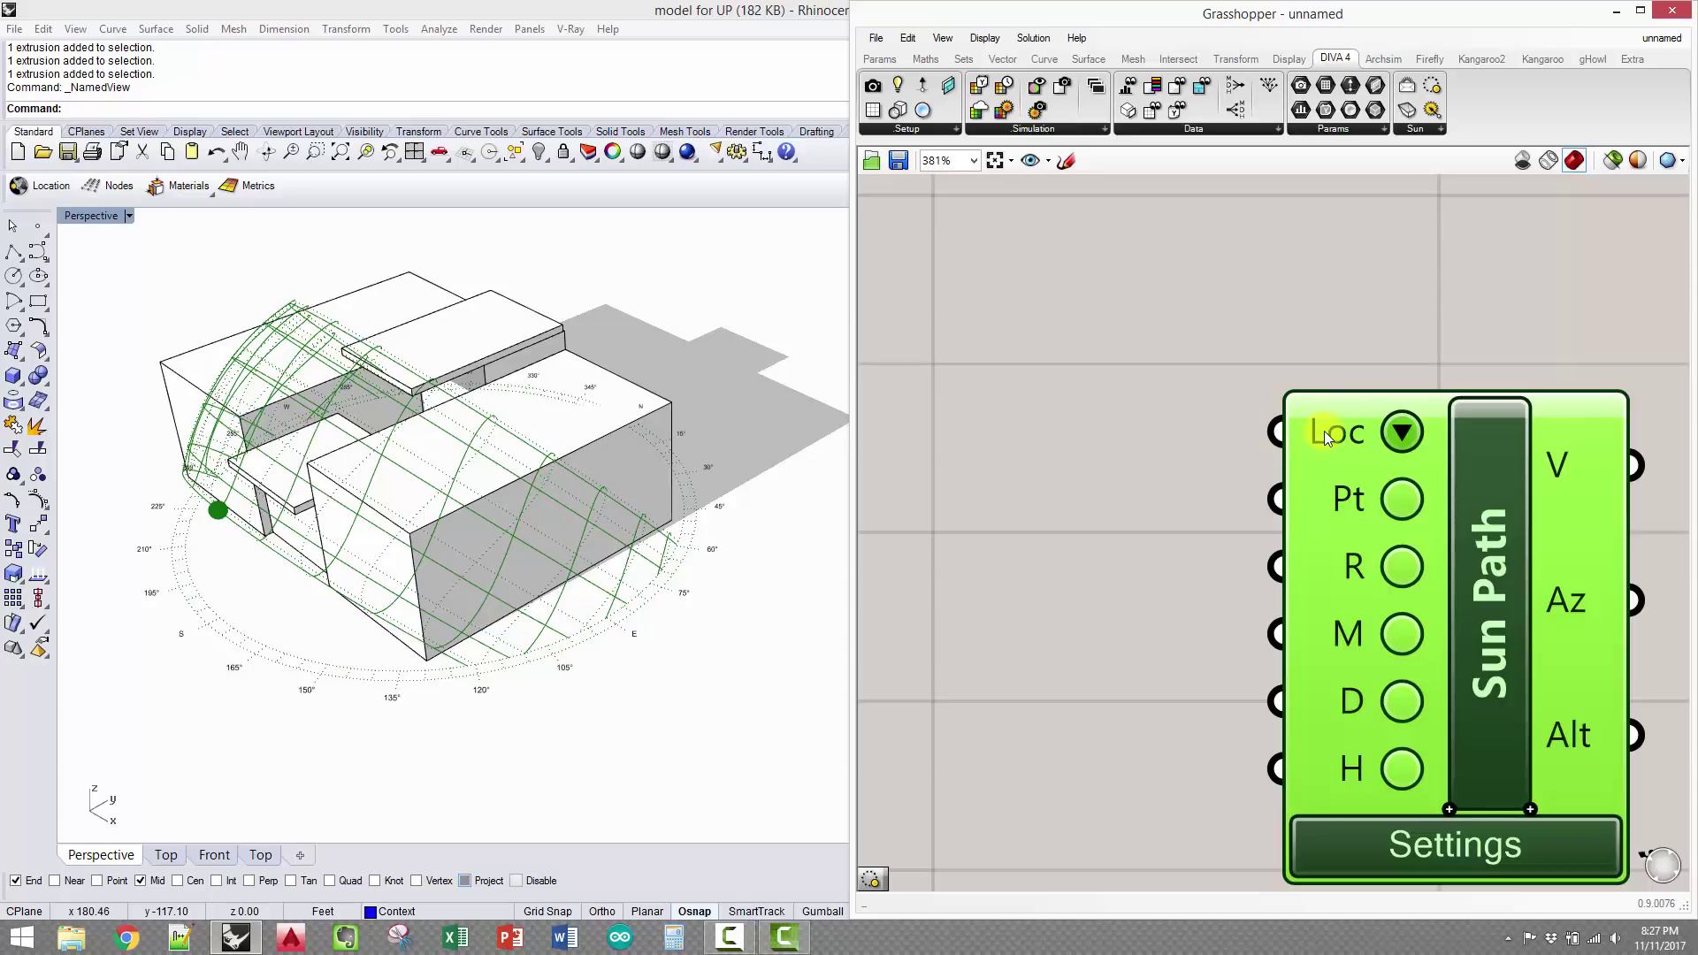
pyautogui.moveTo(1323, 431)
pyautogui.moveTo(1161, 552); pyautogui.dragTo(1160, 528, button='right')
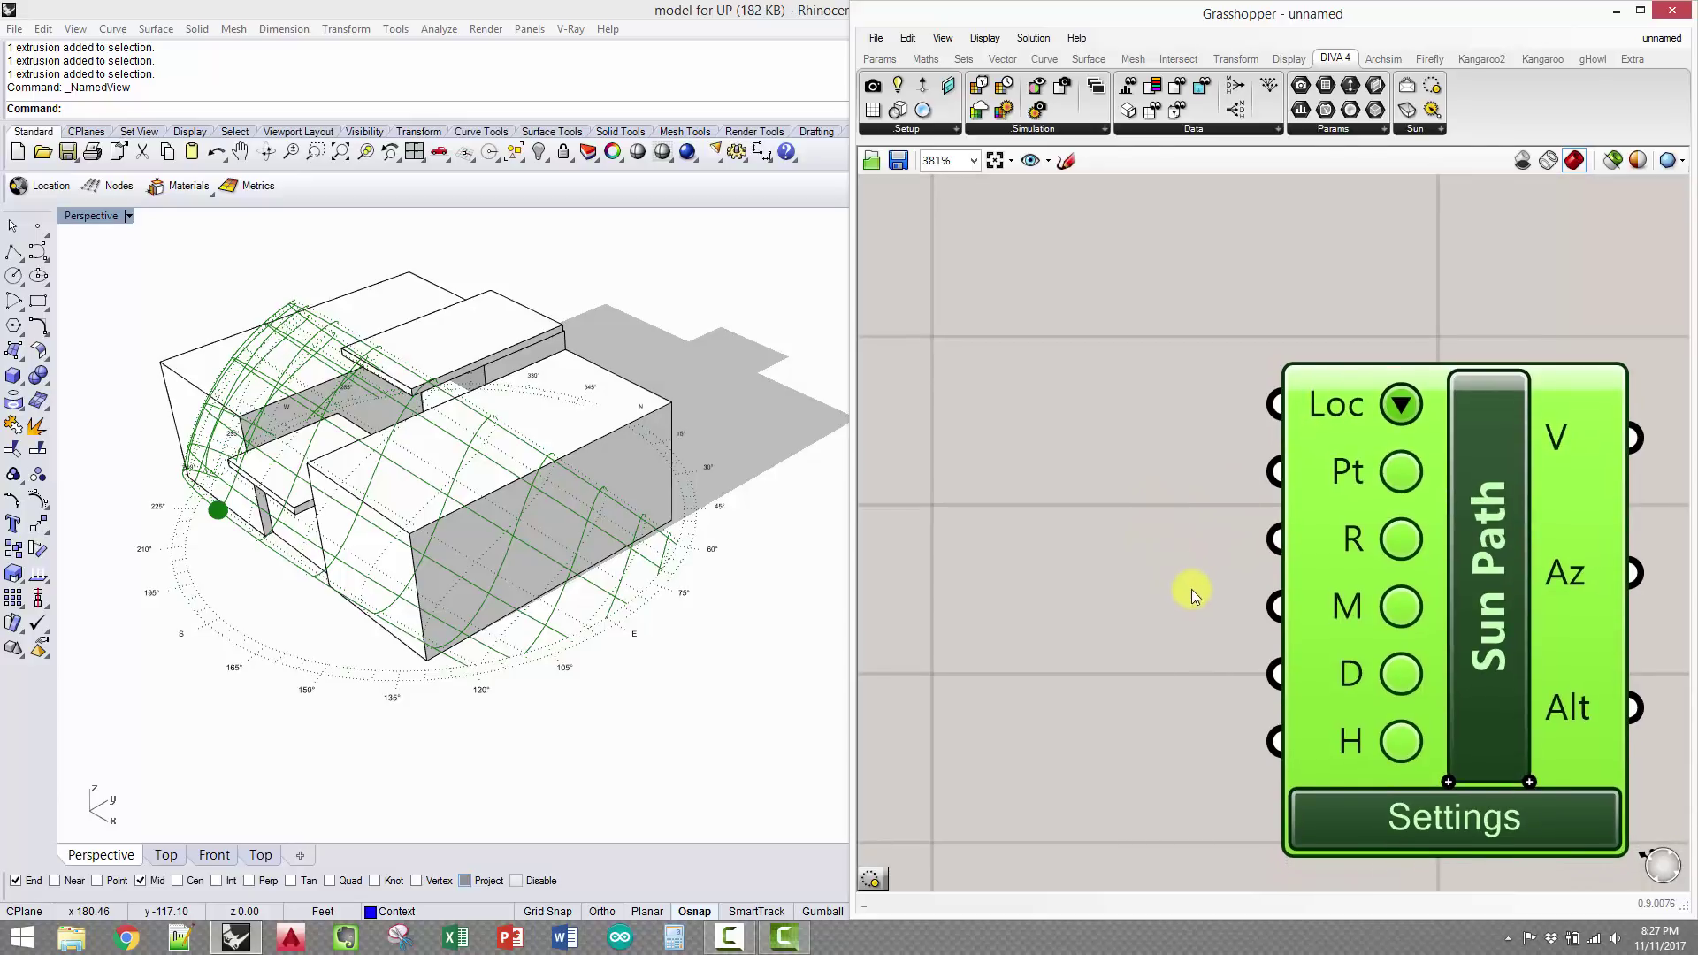
pyautogui.scroll(-4, 1181, 568)
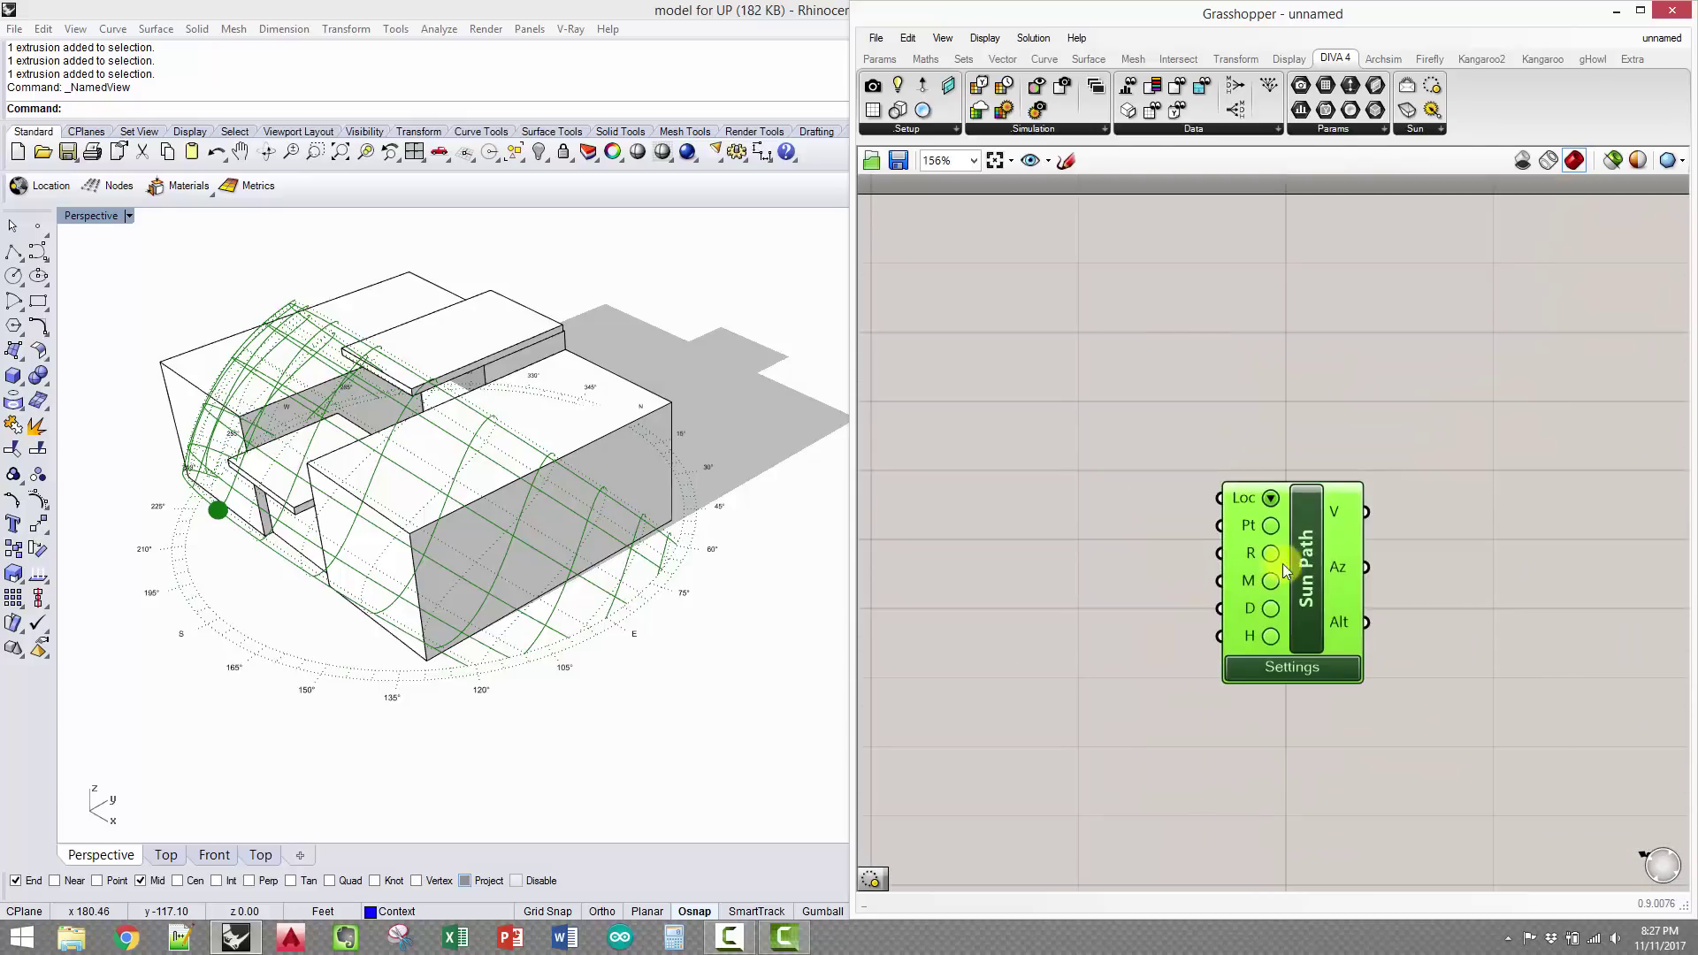
pyautogui.moveTo(1324, 546); pyautogui.dragTo(1475, 476)
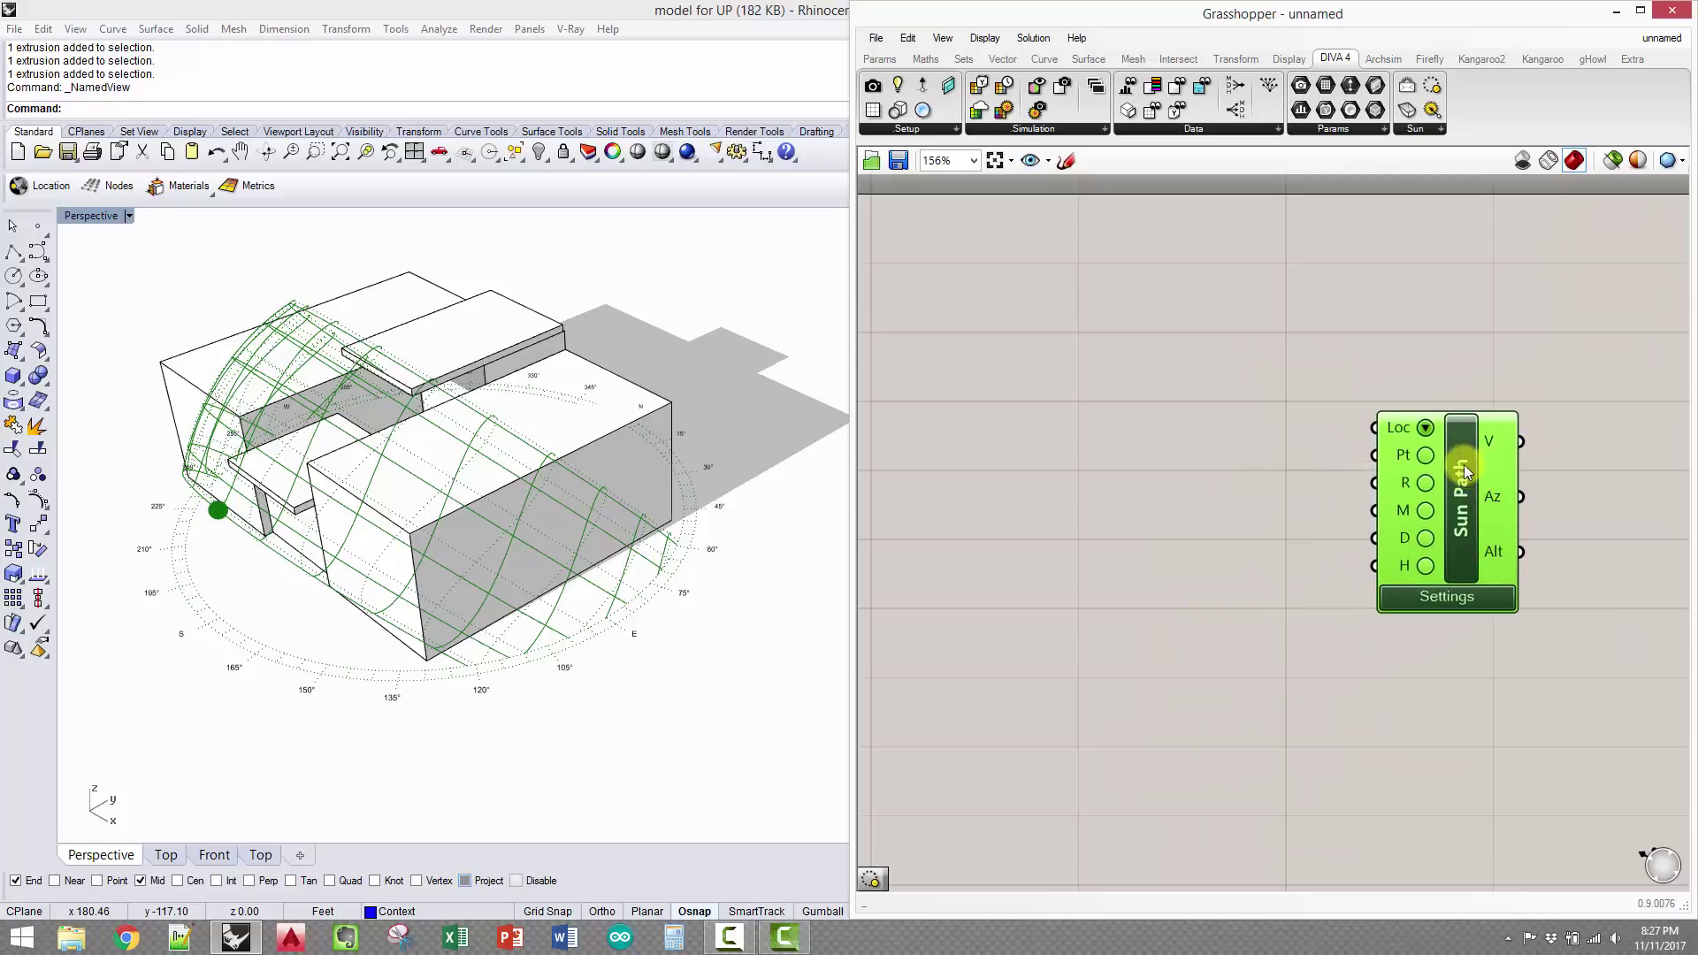
# Check the Sun Path component's weather location list and its Center Point input against the diagram around the model
pyautogui.click(1426, 428)
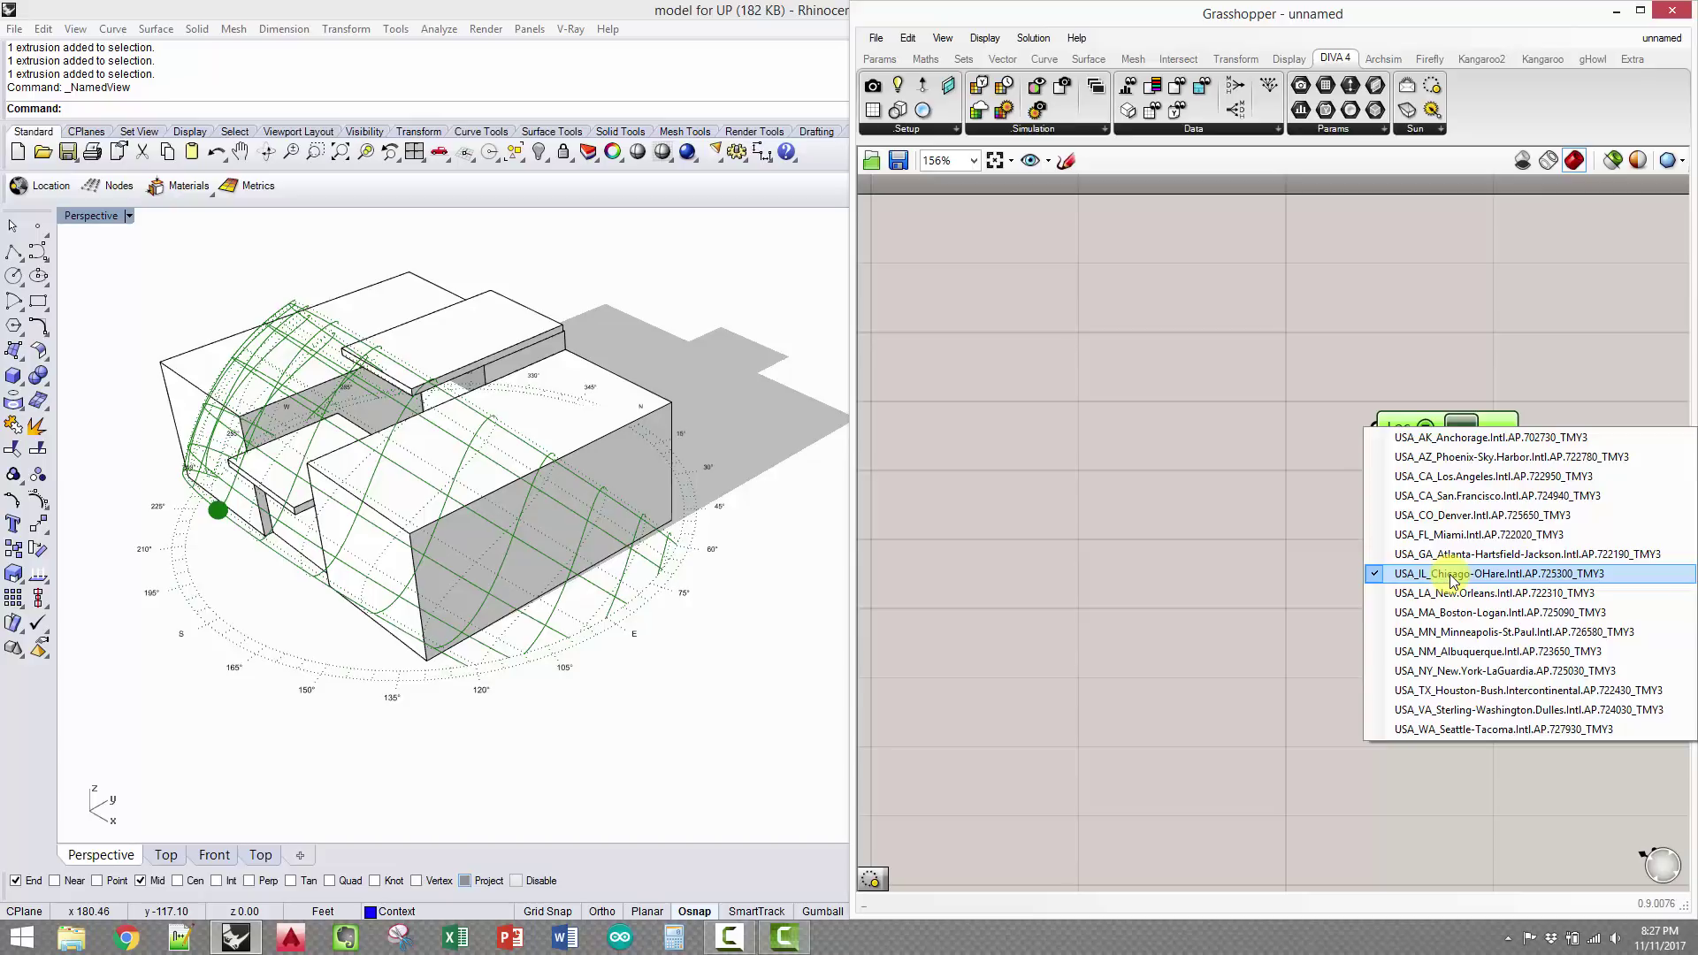
pyautogui.click(1190, 516)
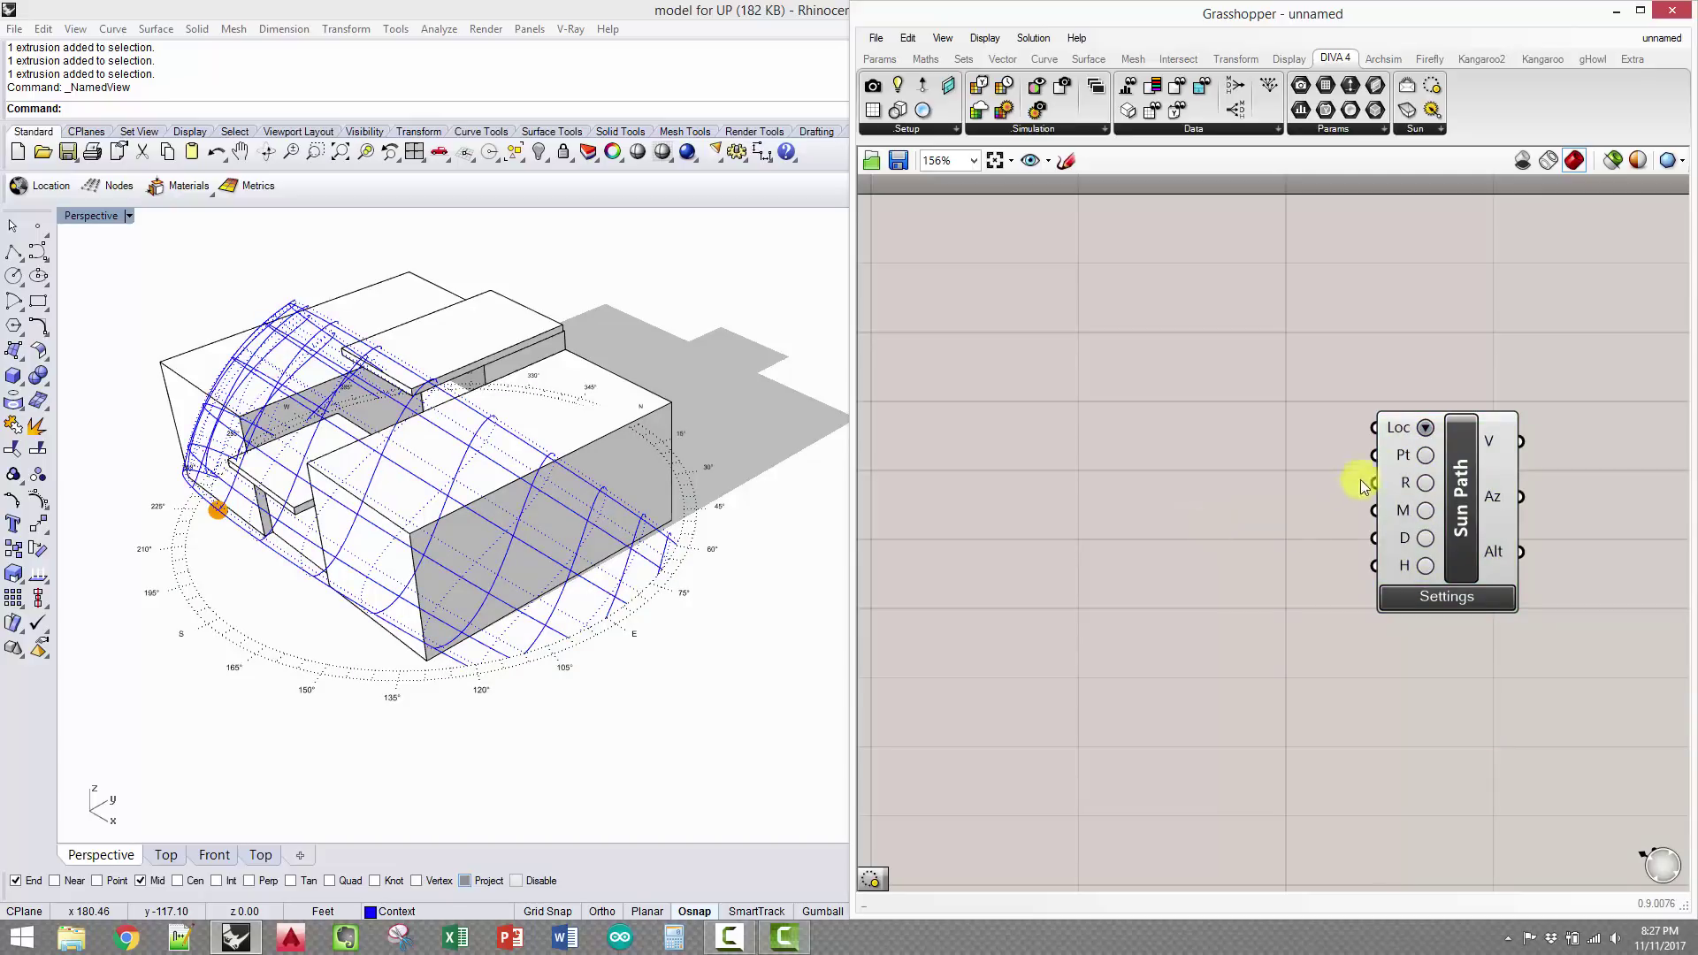
pyautogui.moveTo(1408, 457)
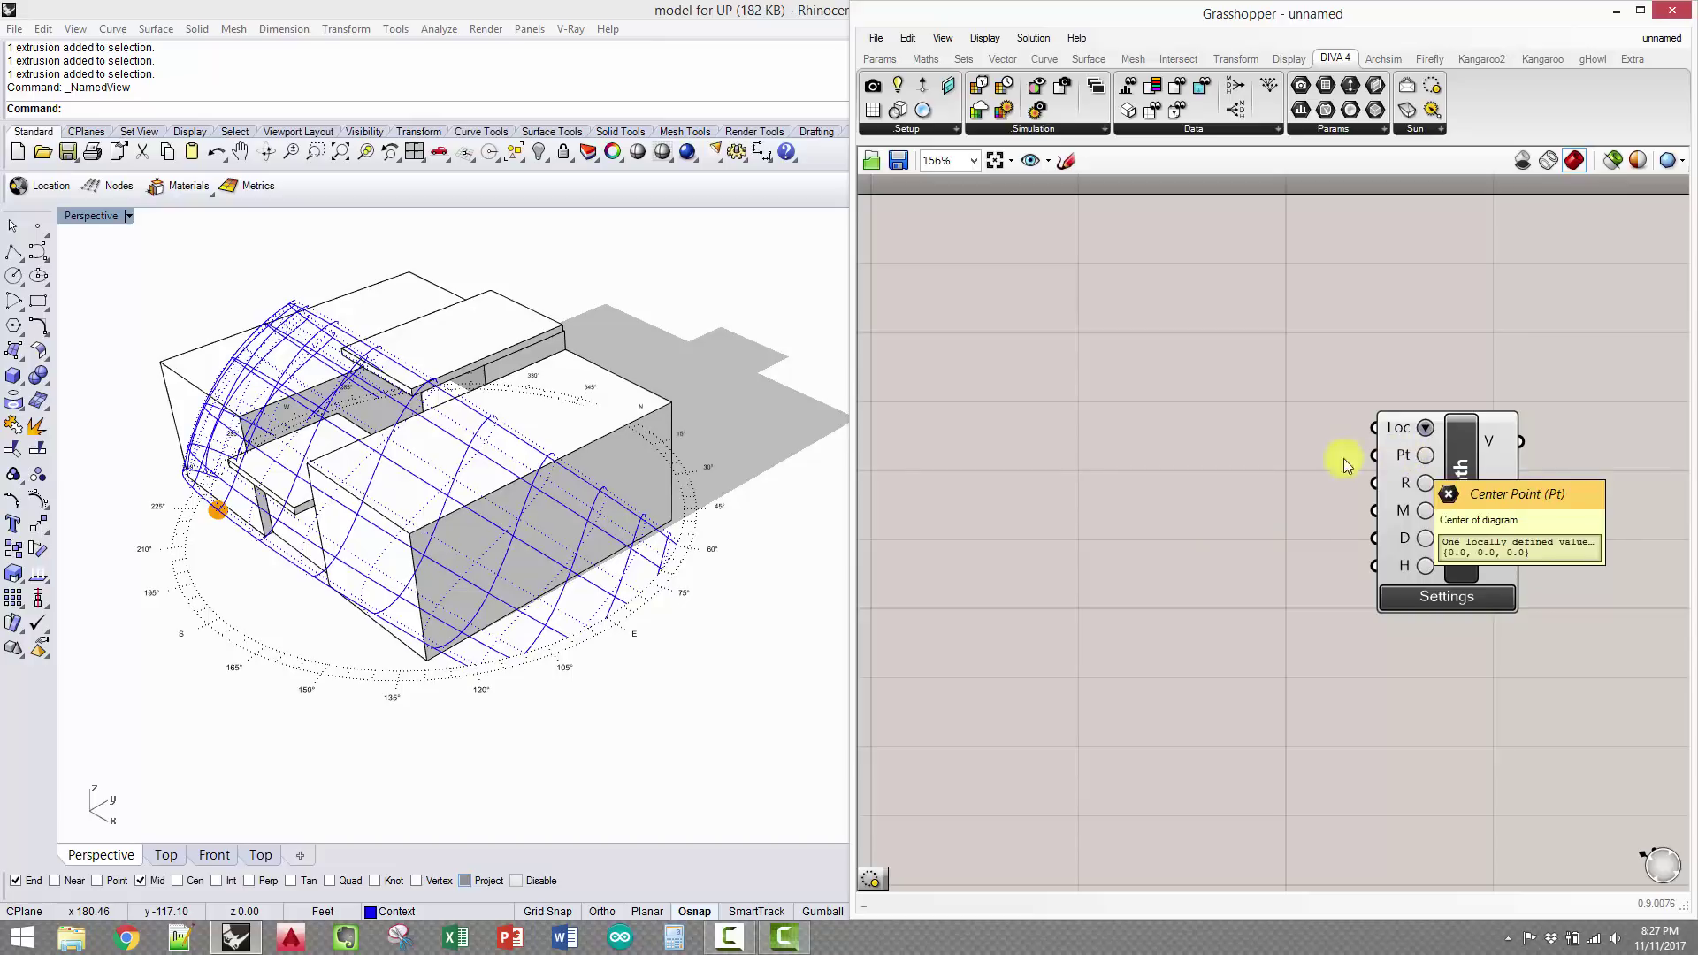
pyautogui.moveTo(542, 527); pyautogui.dragTo(576, 497, button='right')
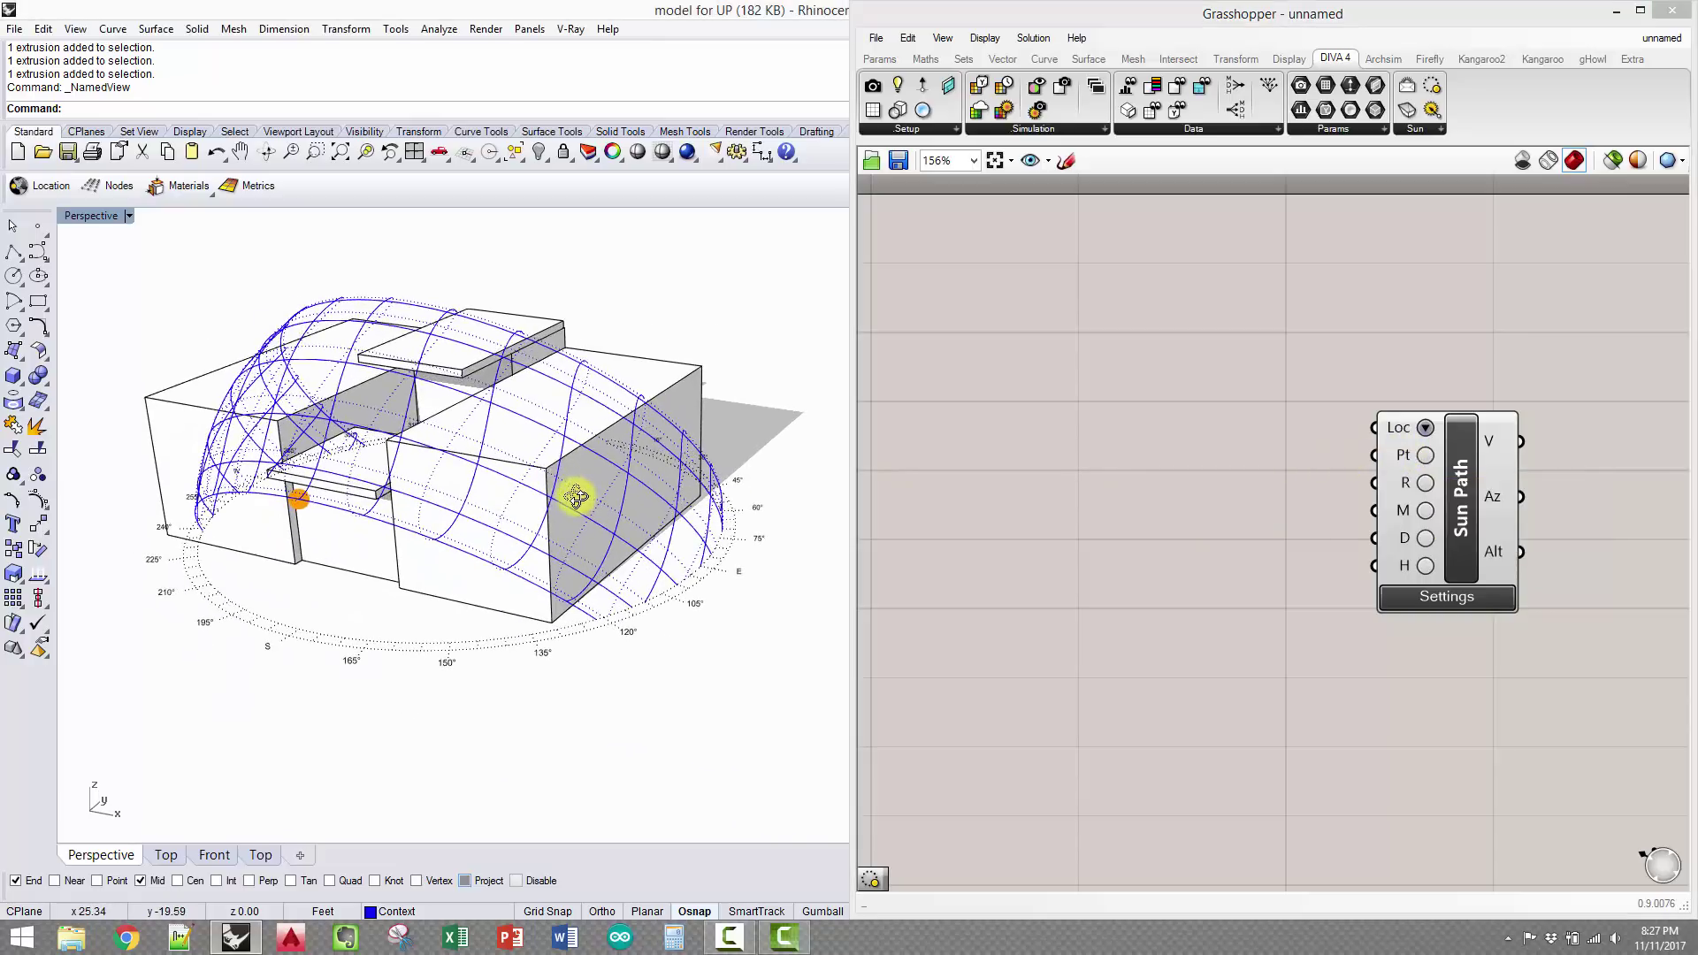
# Add a Geometry parameter to the canvas, well ahead of the Sun Path component's inputs
pyautogui.doubleClick(978, 497)
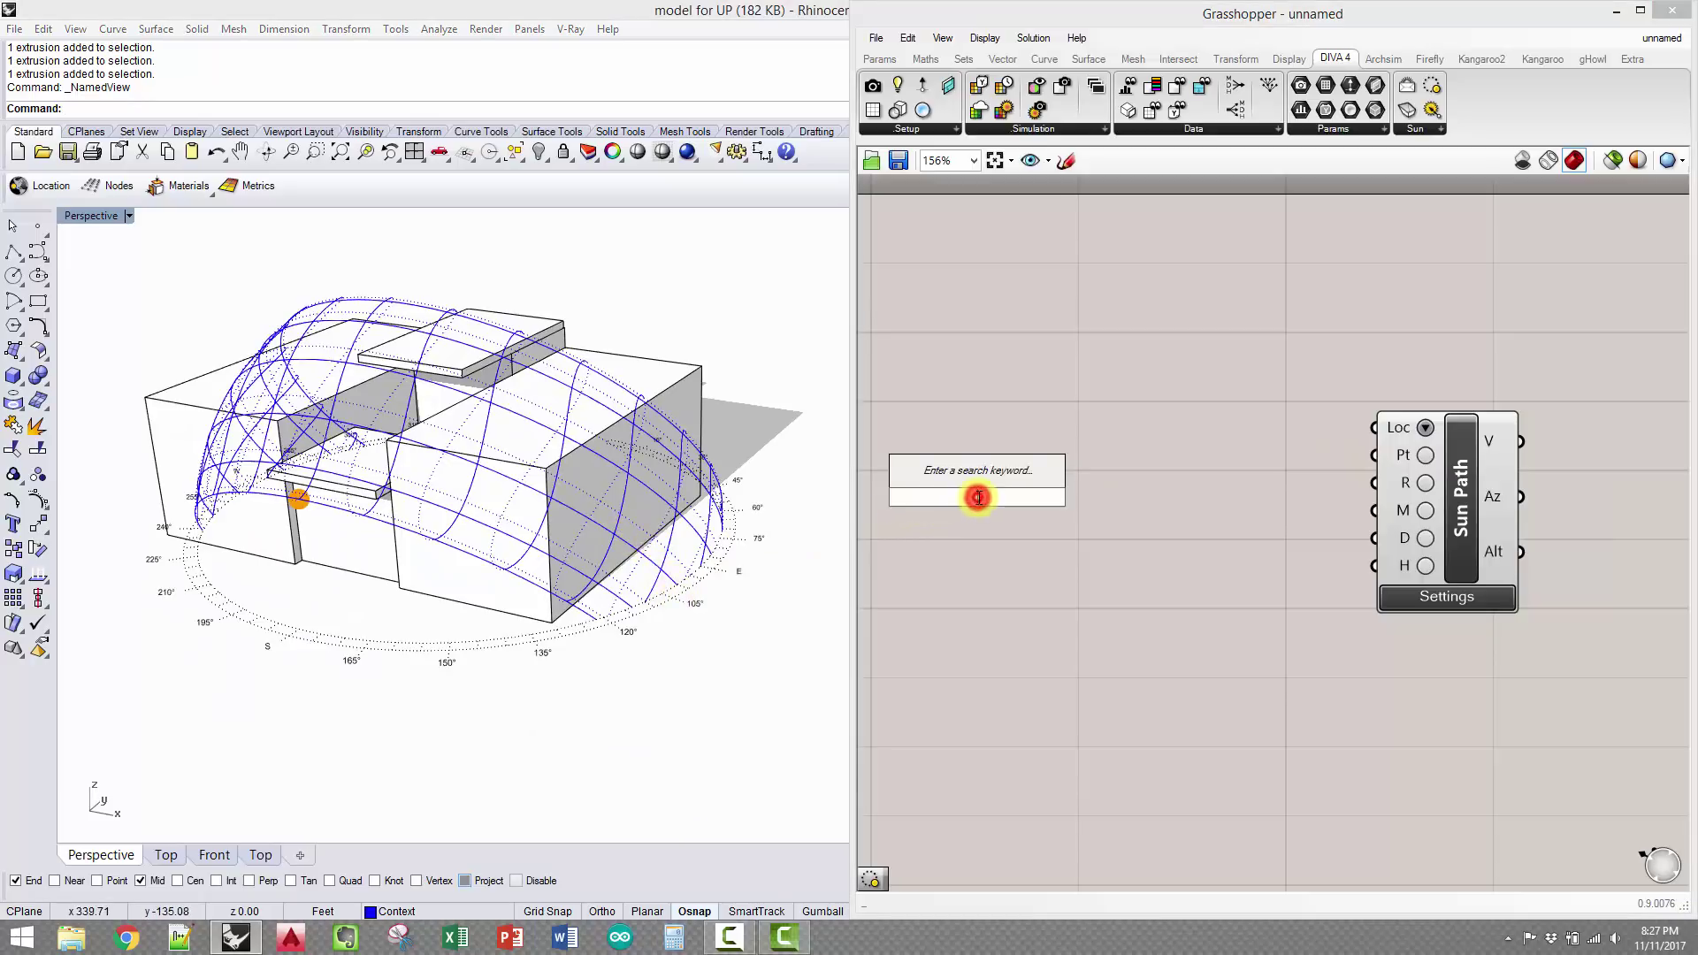
pyautogui.write('geo')
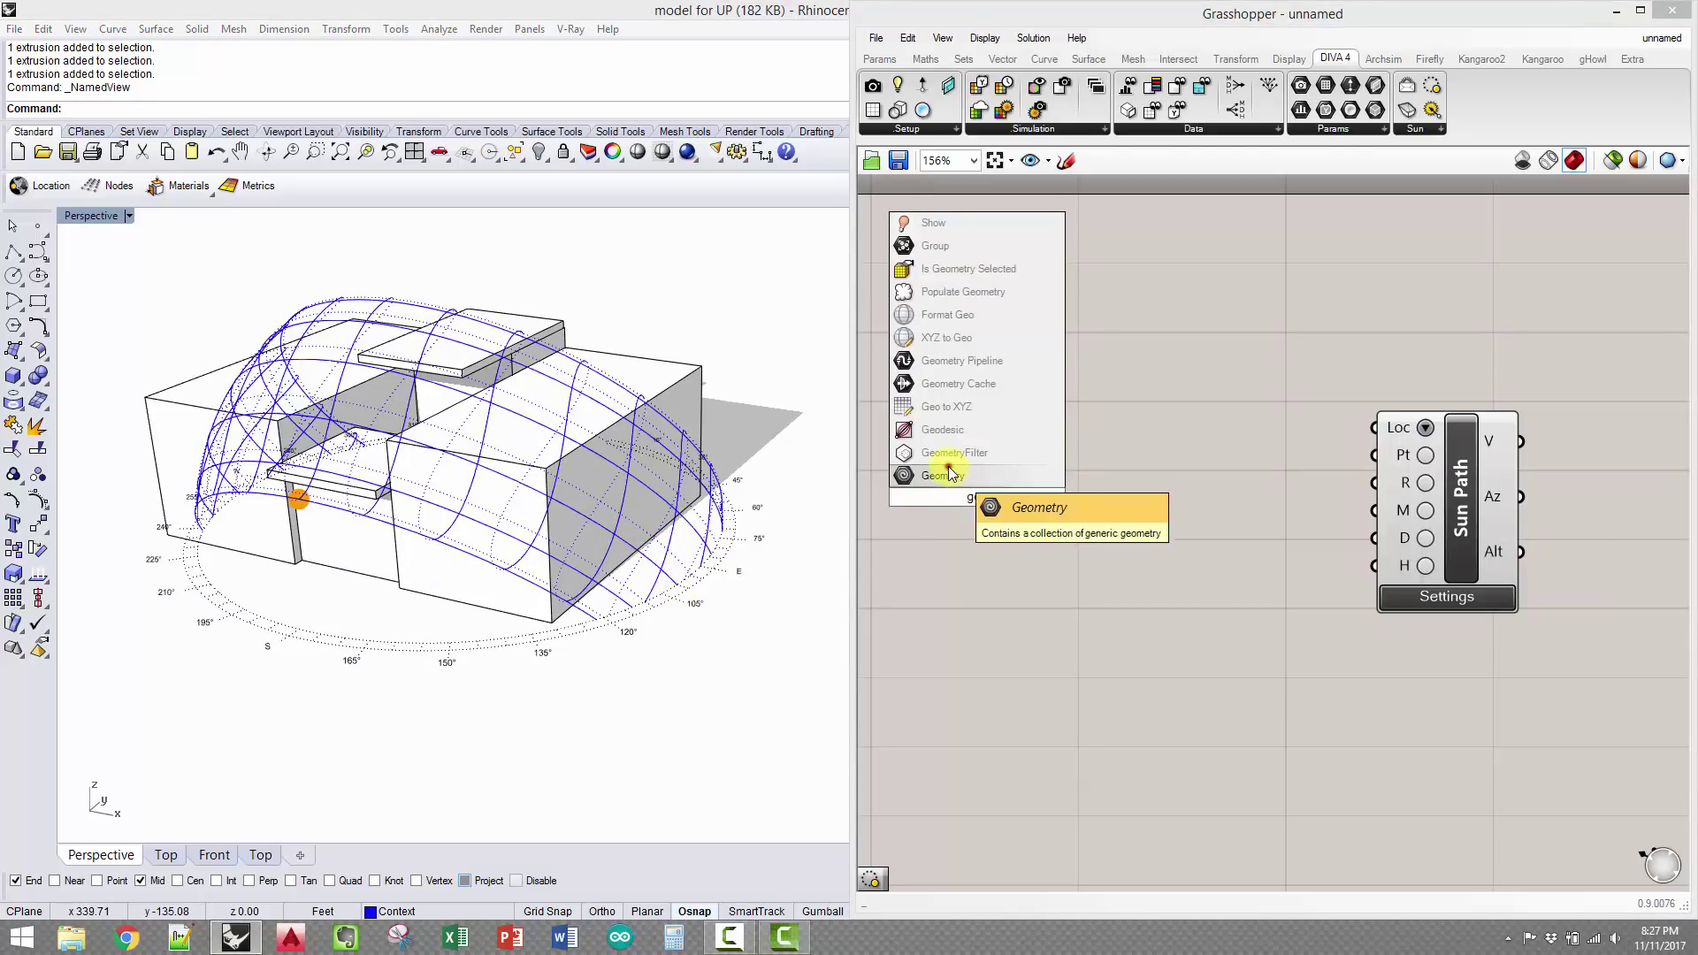
pyautogui.click(946, 475)
pyautogui.moveTo(978, 485); pyautogui.dragTo(959, 448)
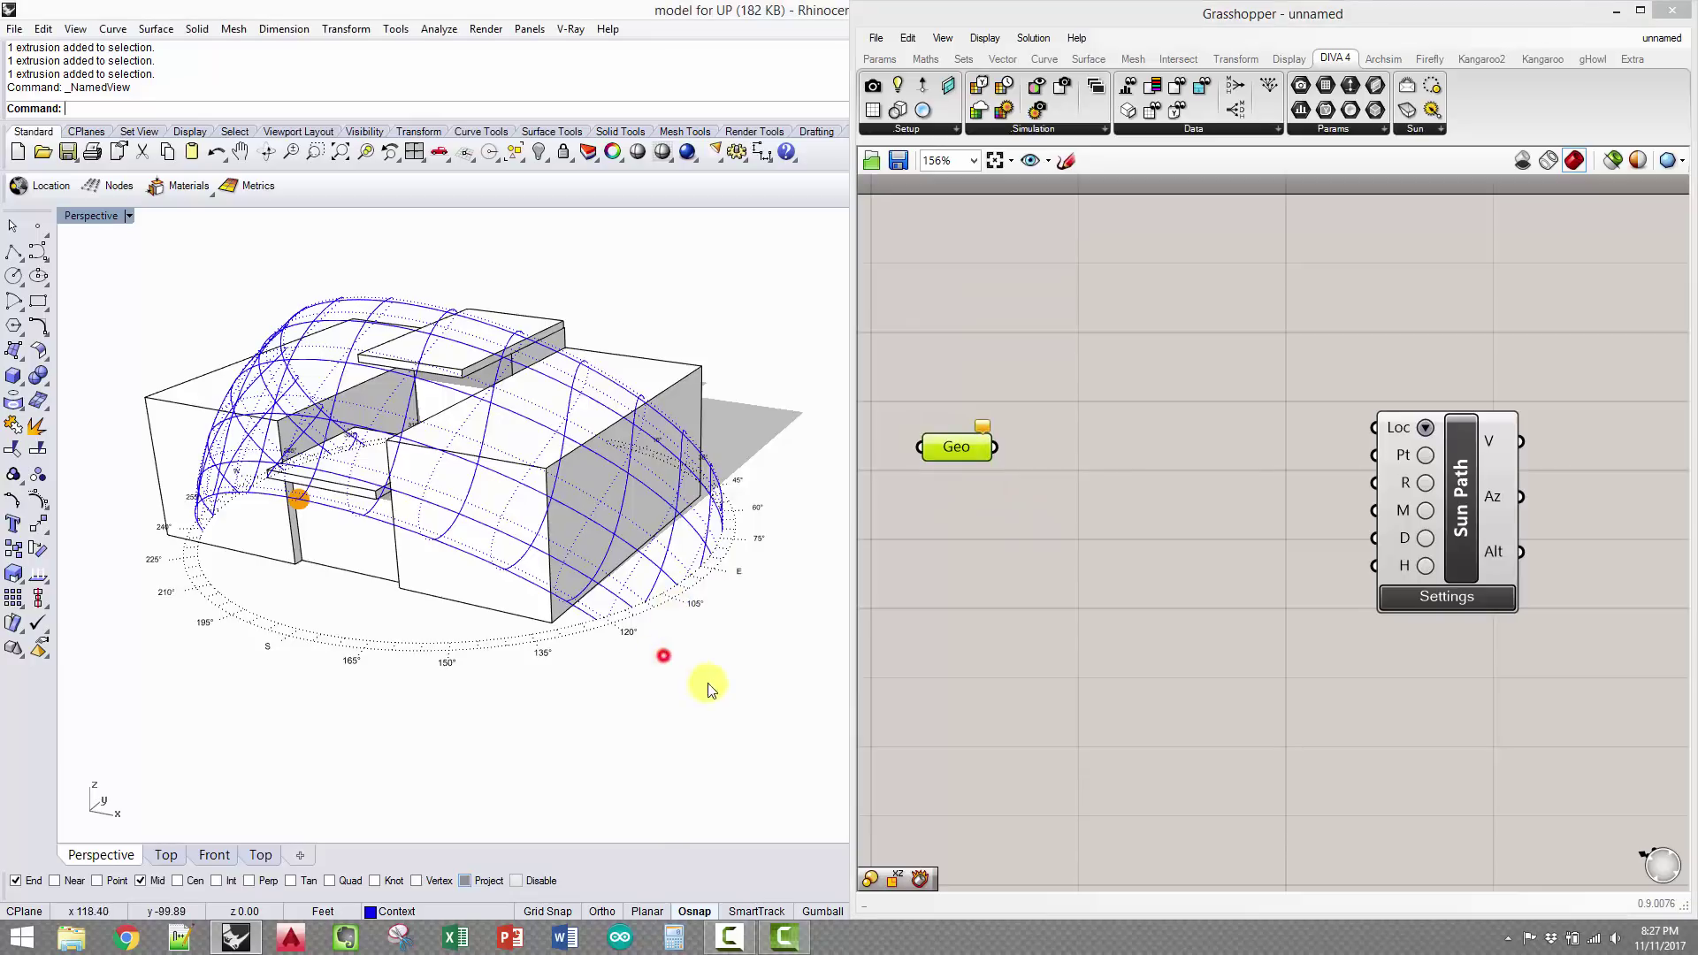
# Select all the massing model's extrusions in Rhino and assign them to the Geometry parameter as multiple geometries
pyautogui.moveTo(708, 683); pyautogui.dragTo(174, 318)
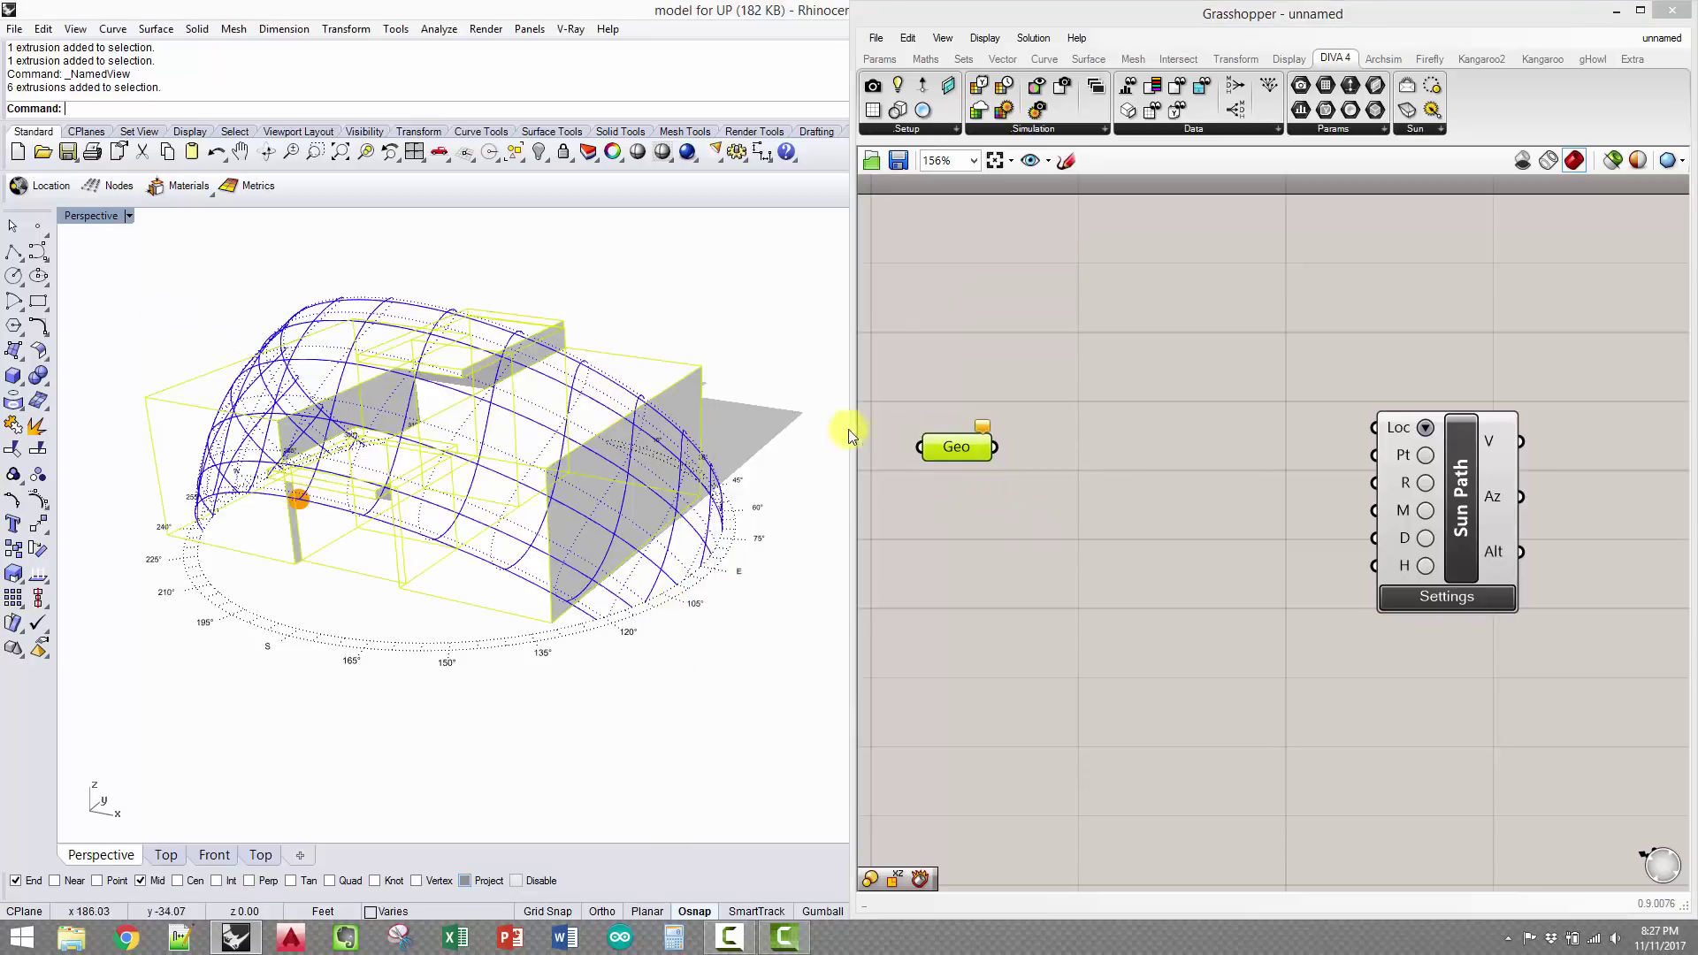
pyautogui.rightClick(946, 448)
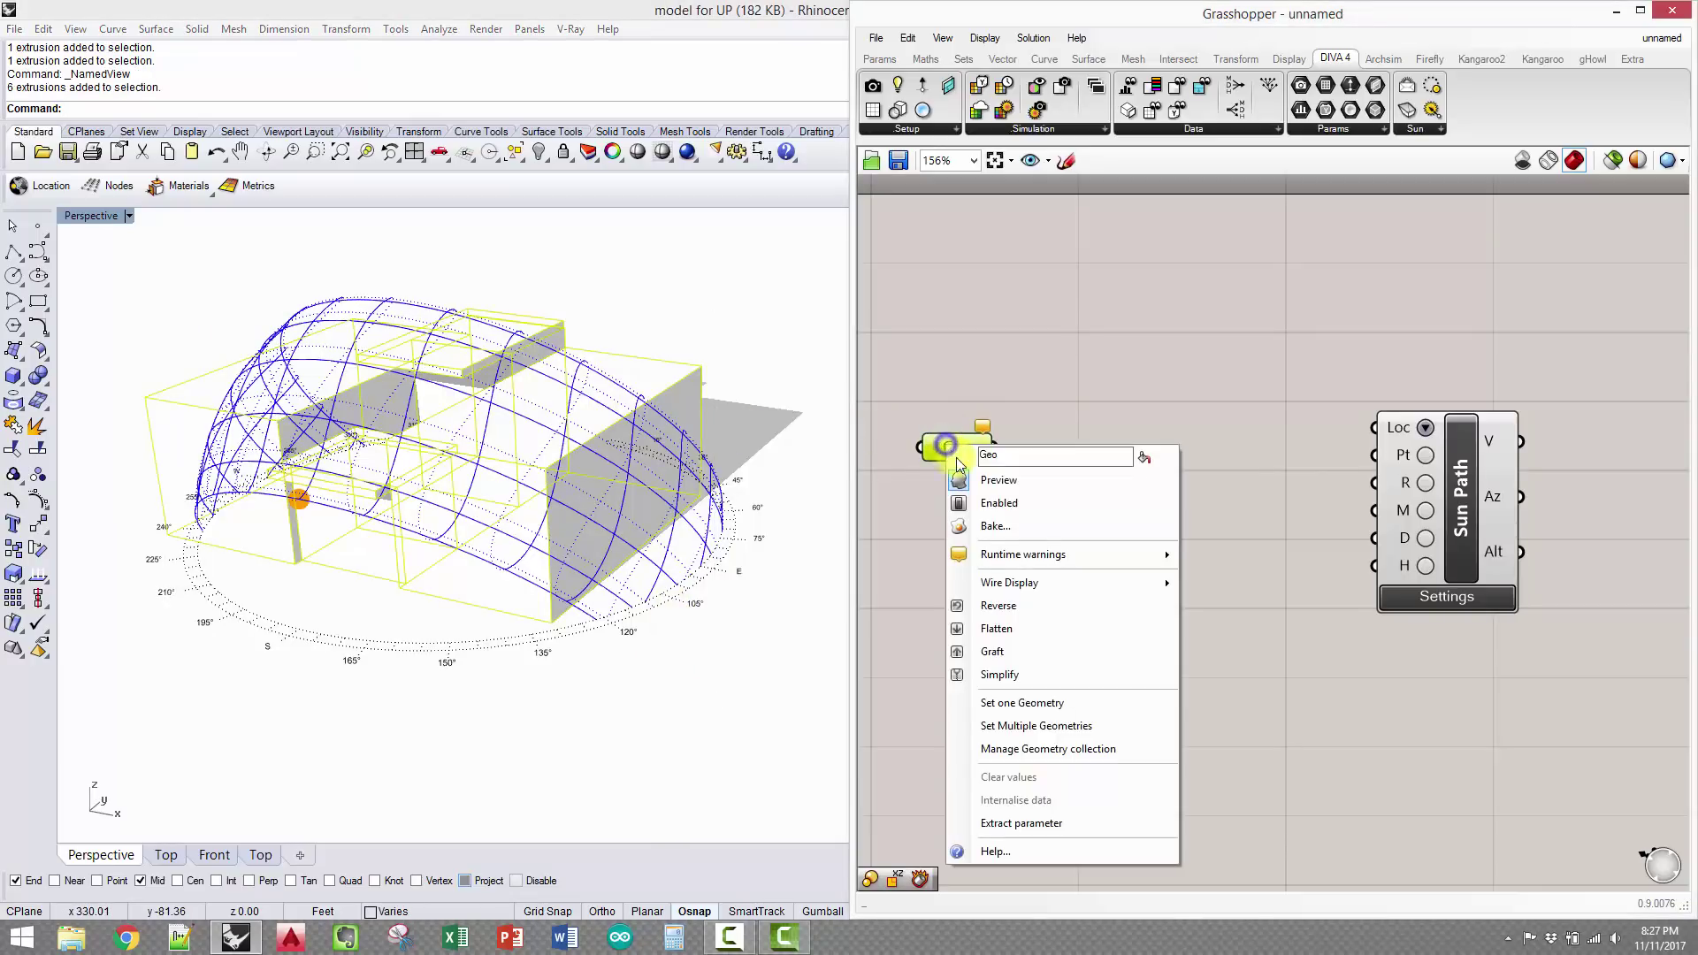
pyautogui.click(1042, 726)
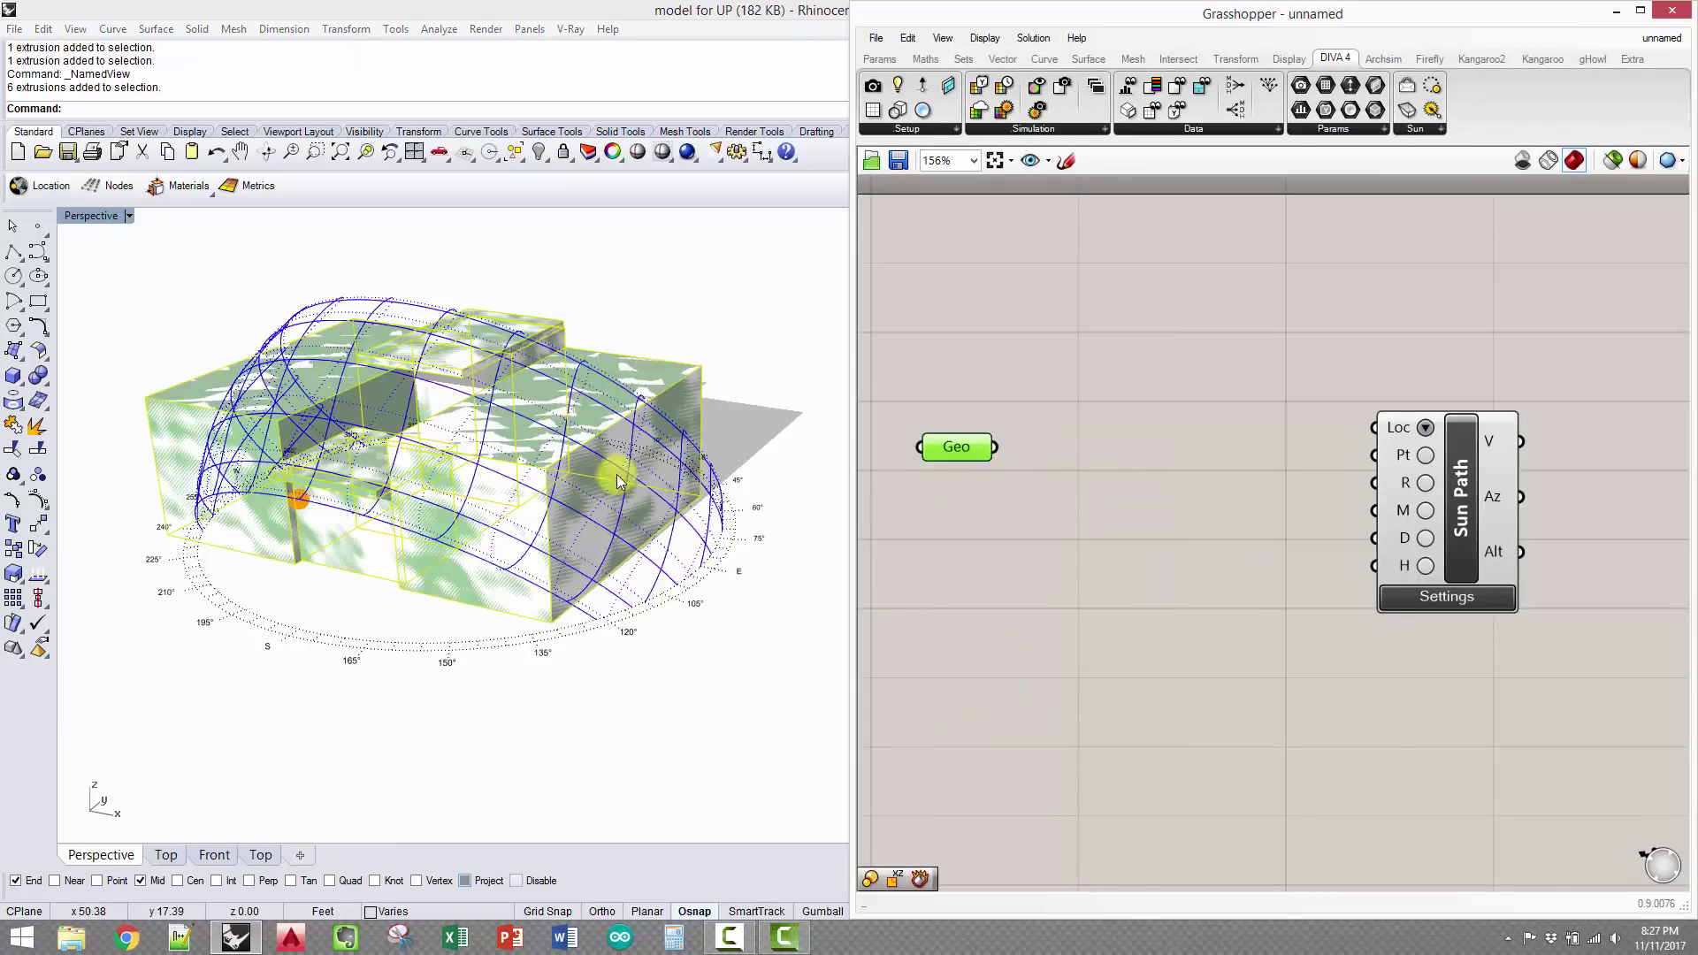
# Add a Bounding Box component and connect the Geometry parameter to its Content input
pyautogui.doubleClick(1127, 458)
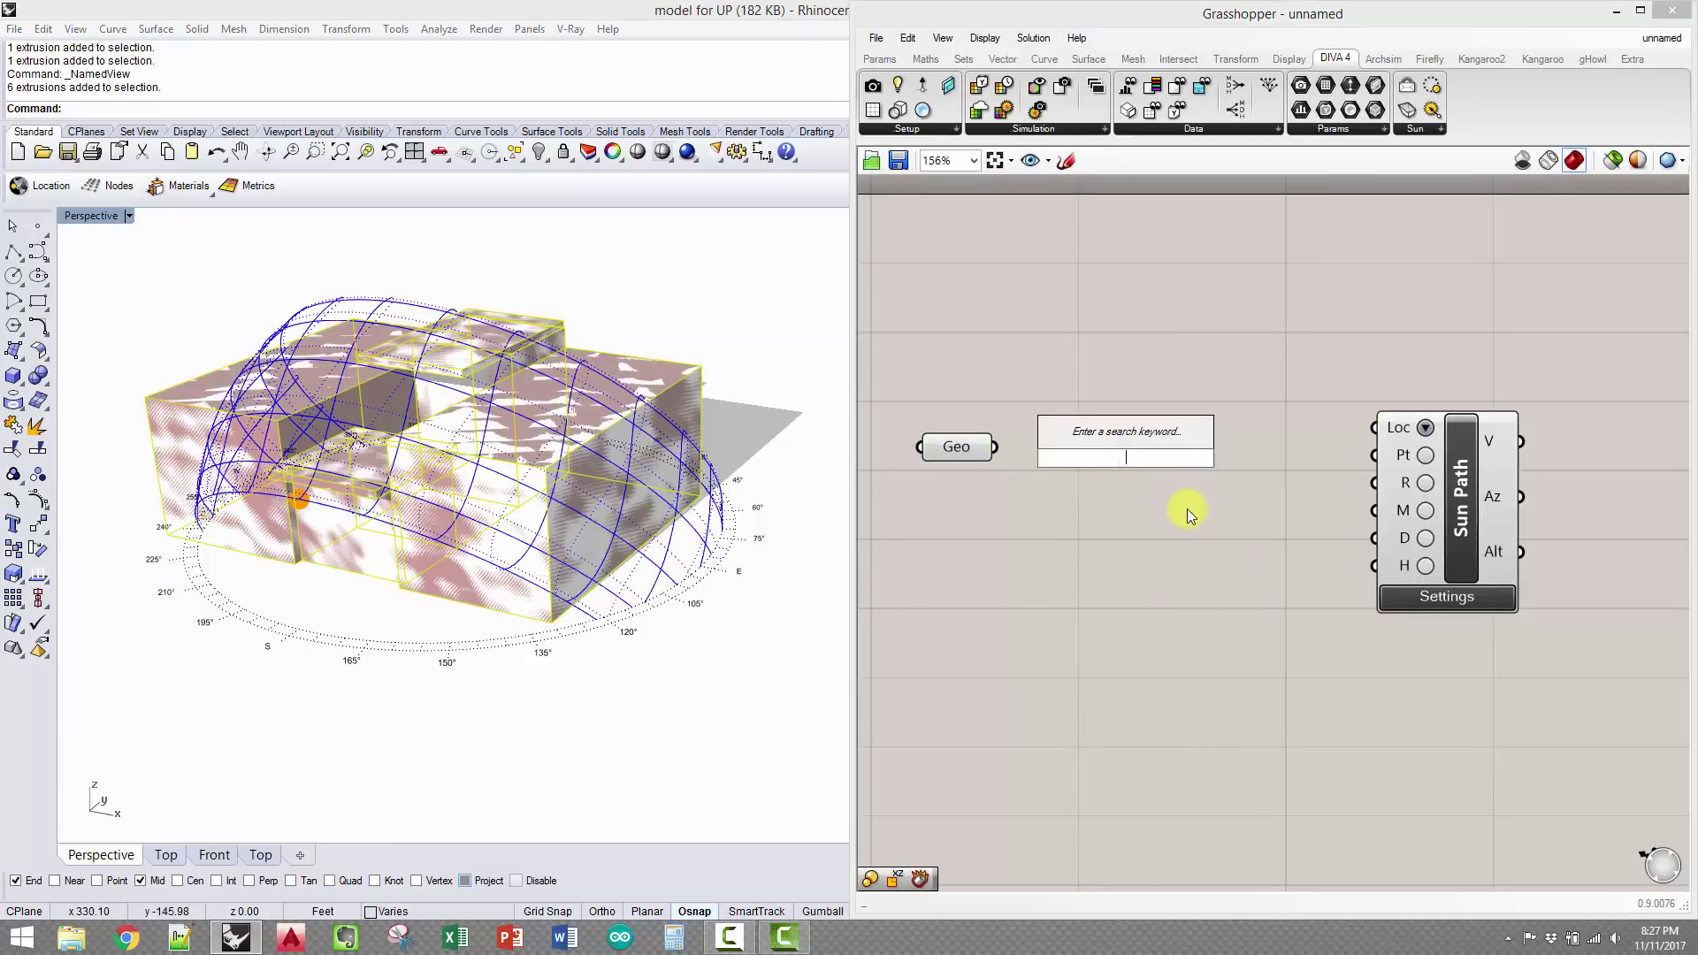
pyautogui.write('bb')
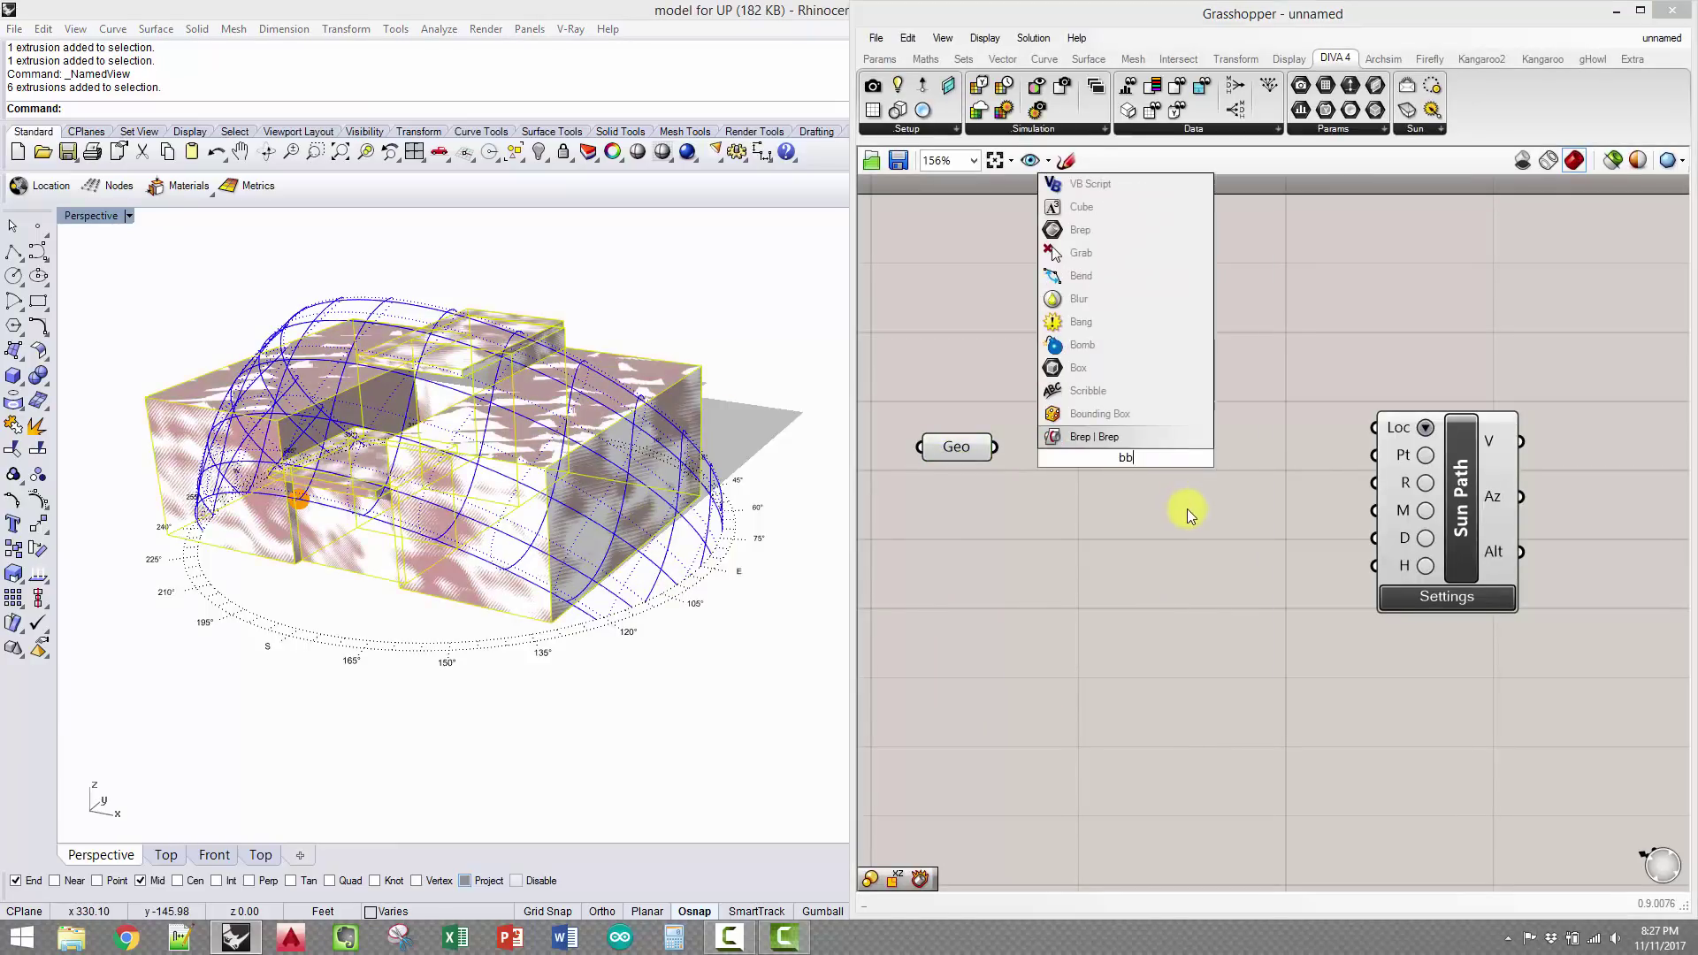
pyautogui.click(1150, 415)
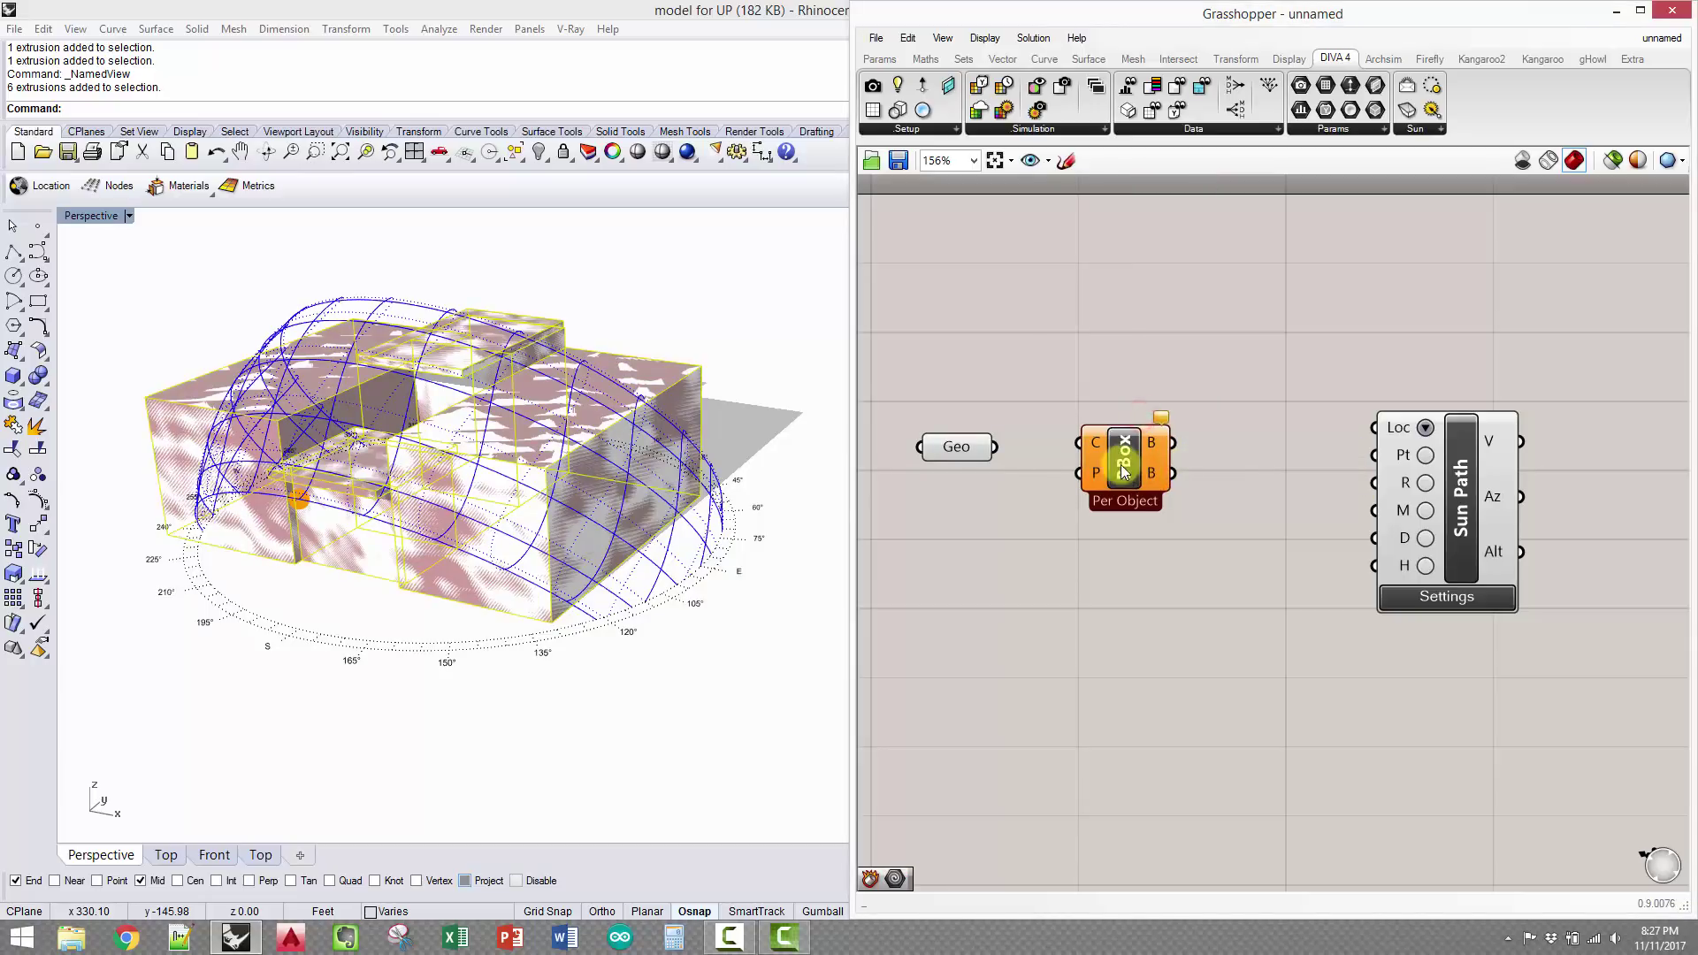
pyautogui.moveTo(1125, 471); pyautogui.dragTo(1110, 473)
pyautogui.moveTo(1064, 444); pyautogui.dragTo(1045, 477)
# Add an Area component and connect the Bounding Box's first box output to its geometry input
pyautogui.click(1174, 491)
pyautogui.doubleClick(1181, 513)
pyautogui.write('area')
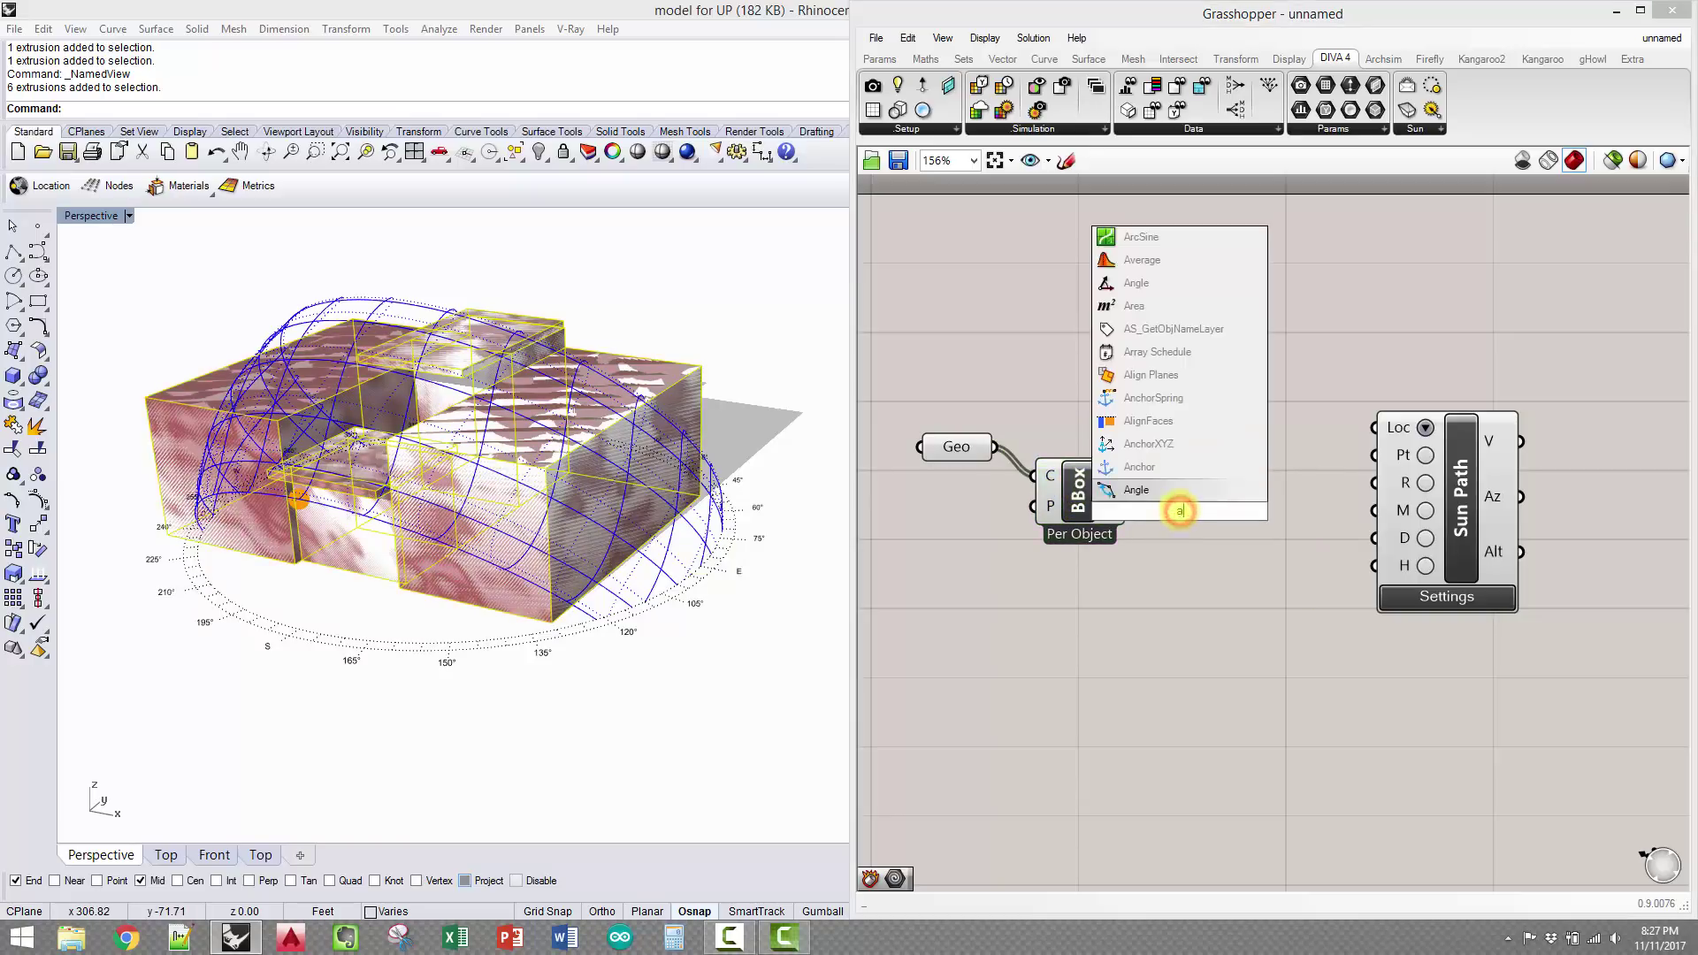
pyautogui.click(1220, 524)
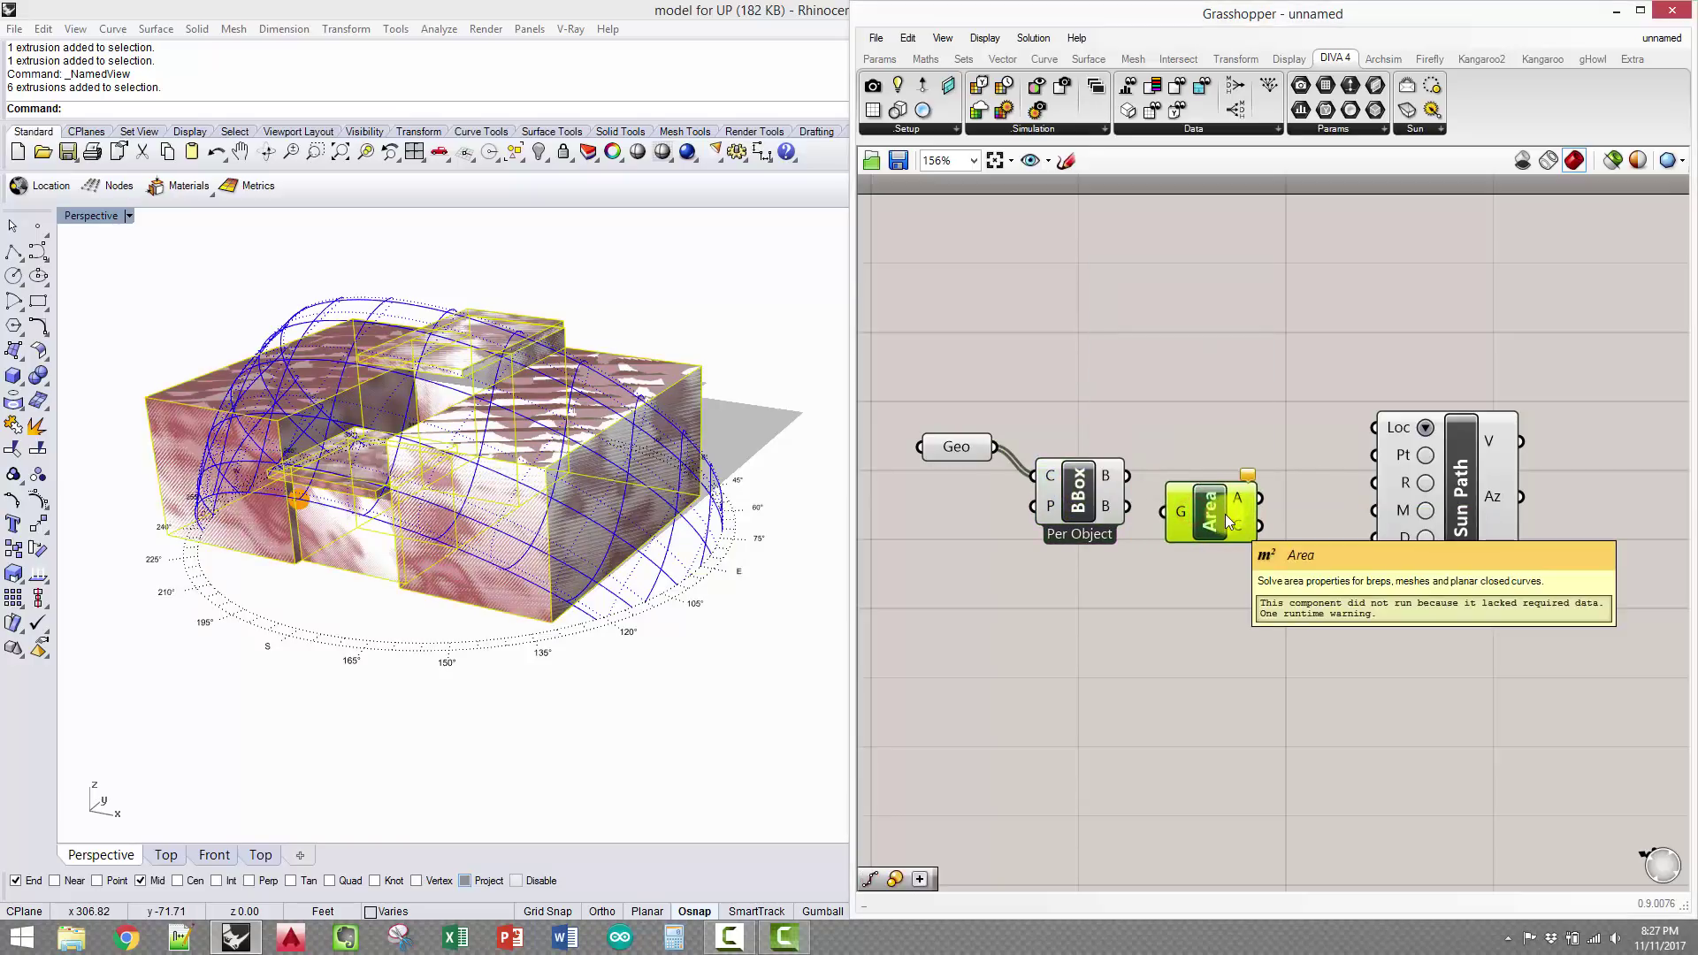
pyautogui.moveTo(1129, 476); pyautogui.dragTo(1163, 512)
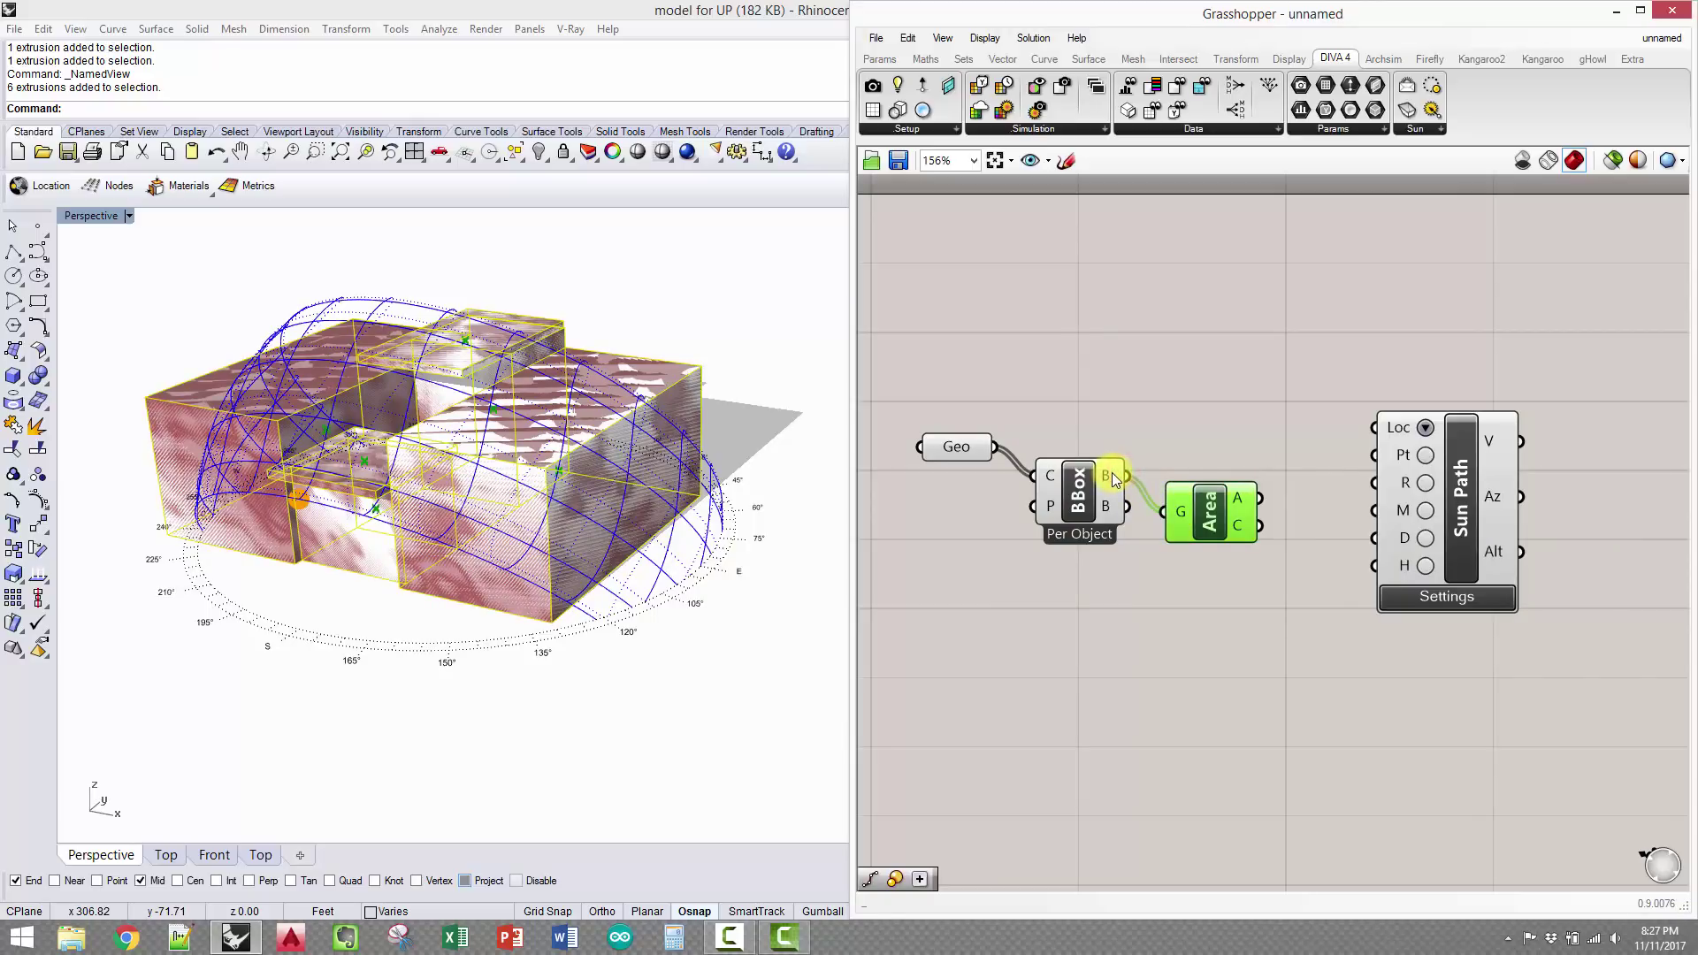
# Move the Geometry parameter and Bounding Box component together, up and away from the Area component
pyautogui.moveTo(1006, 477); pyautogui.dragTo(1141, 553)
pyautogui.moveTo(1079, 500); pyautogui.dragTo(1047, 406)
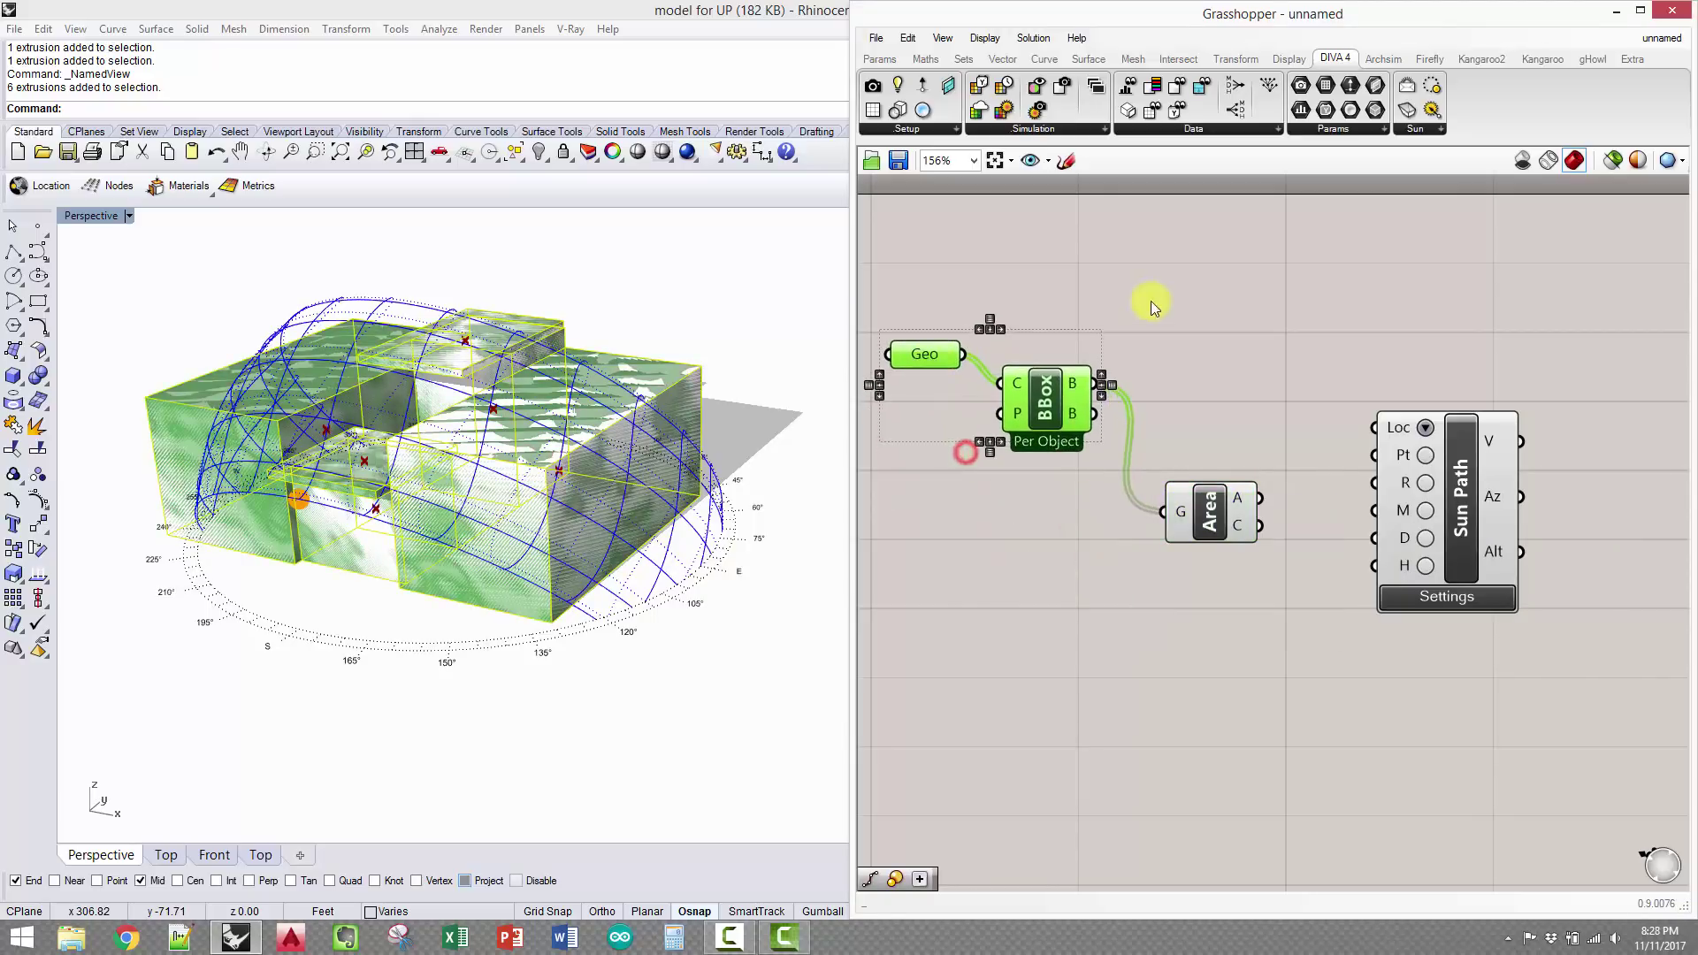
pyautogui.click(1153, 299)
# Switch the Bounding Box component to Union Box and inspect the single box enclosing the massing model
pyautogui.moveTo(478, 527); pyautogui.dragTo(542, 491, button='right')
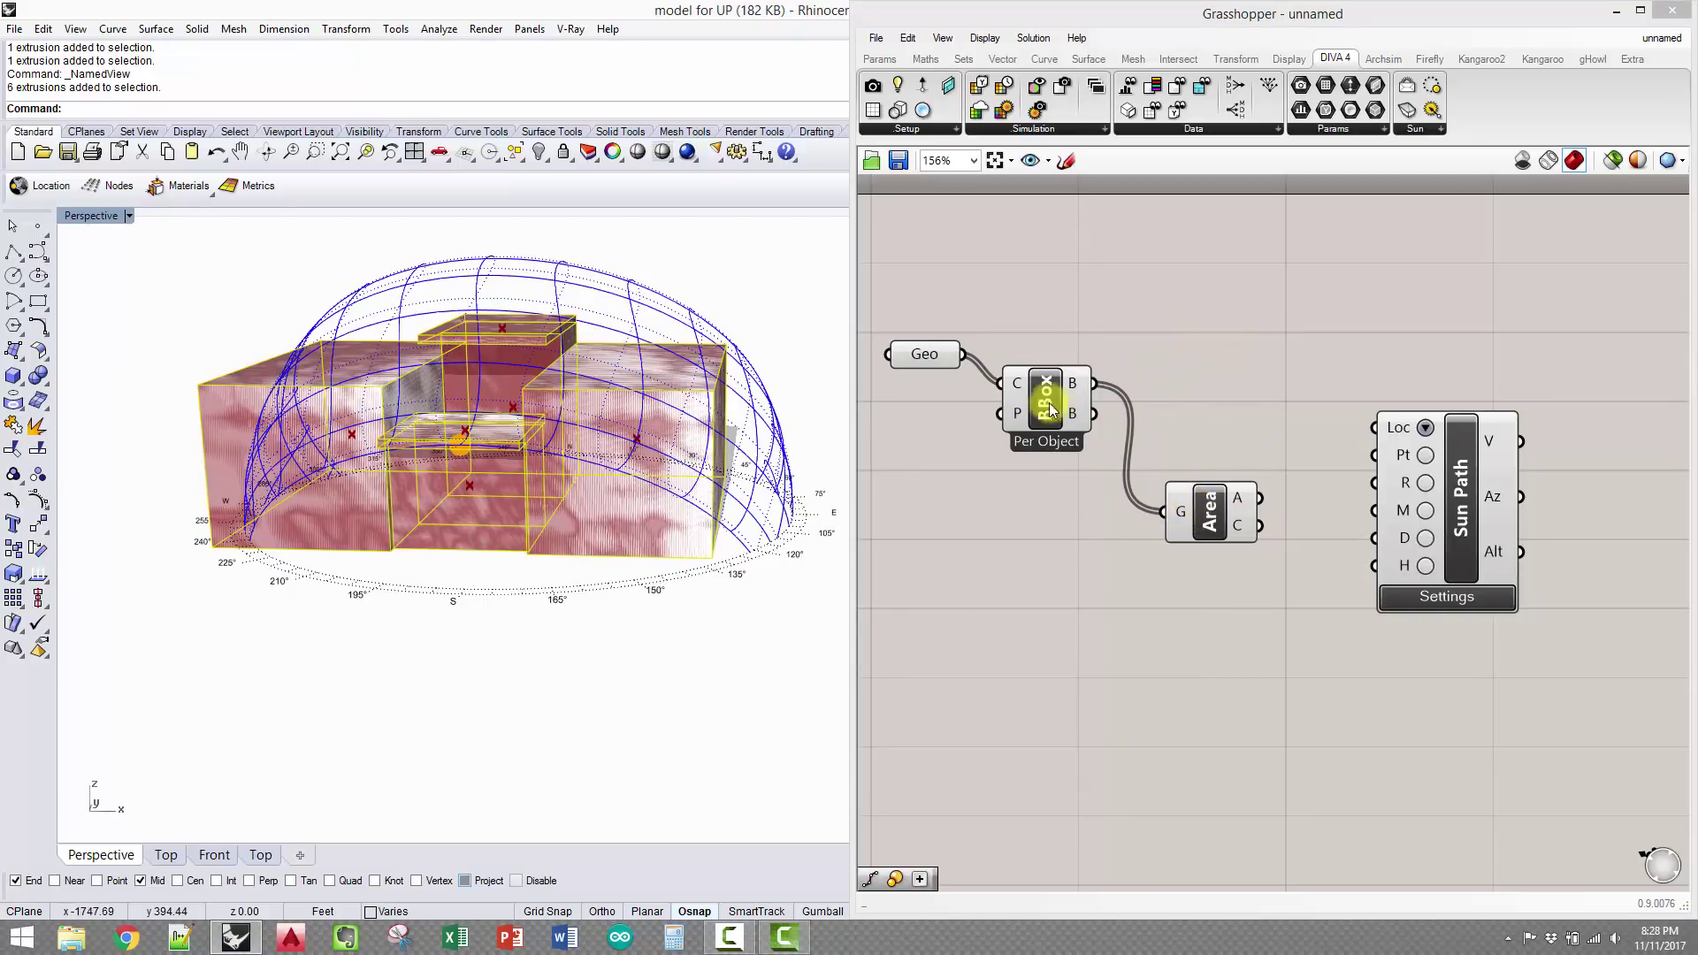
pyautogui.rightClick(1064, 442)
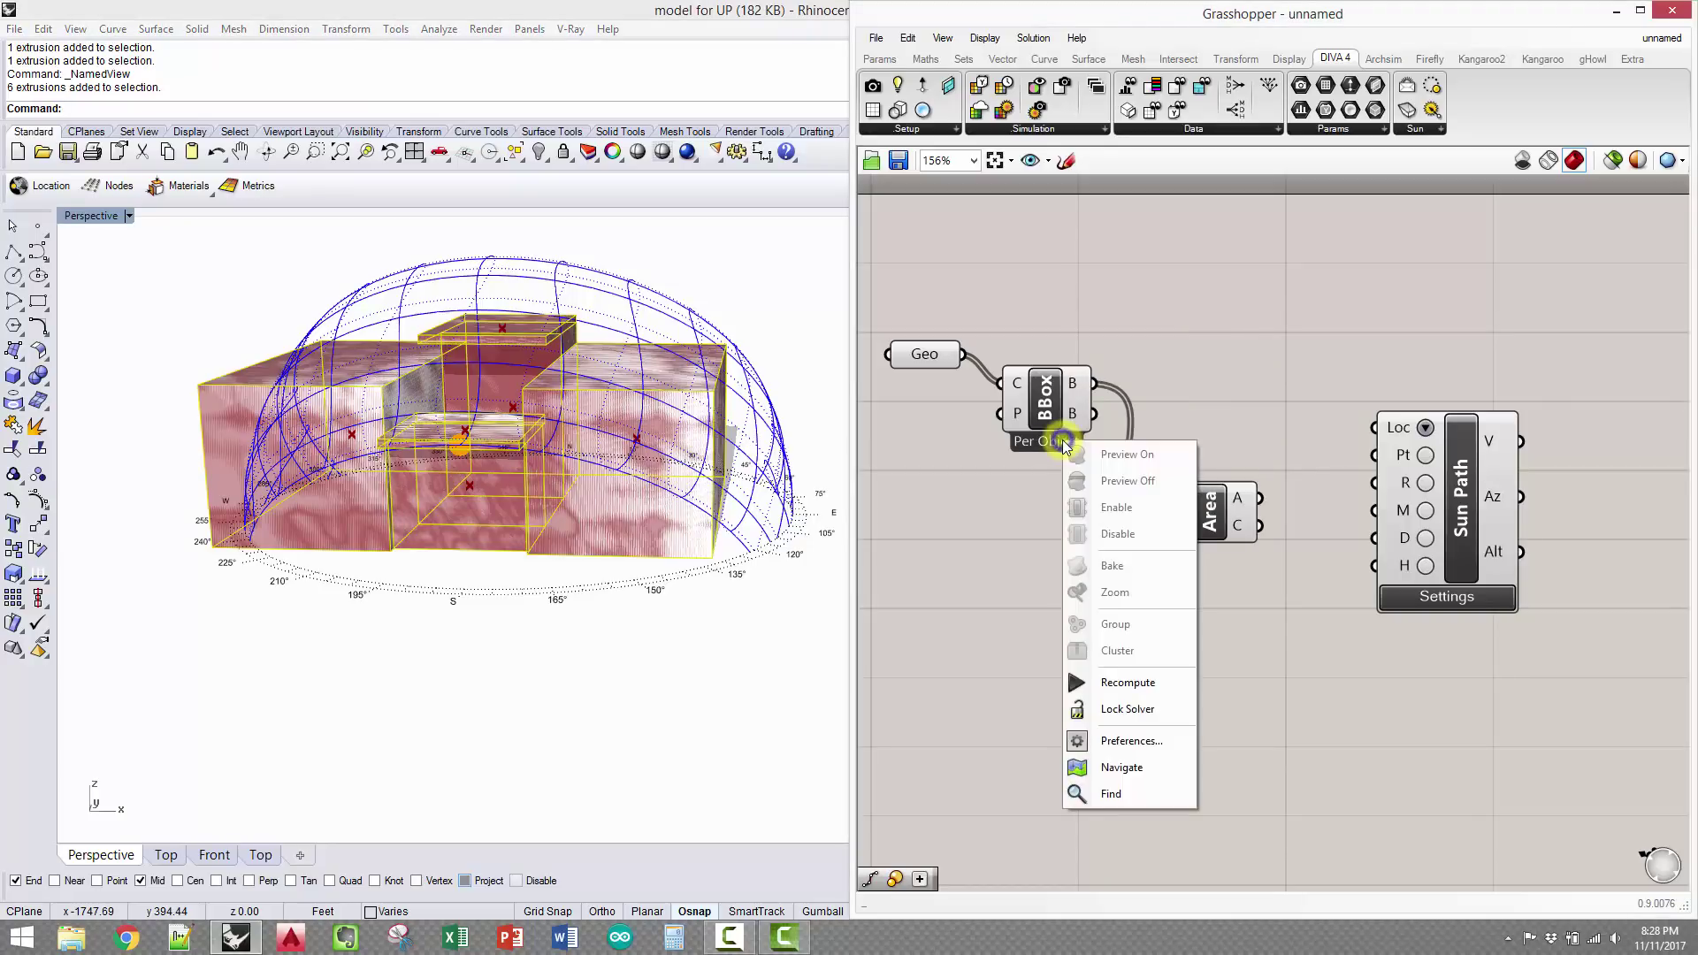
pyautogui.click(1043, 400)
pyautogui.rightClick(1048, 413)
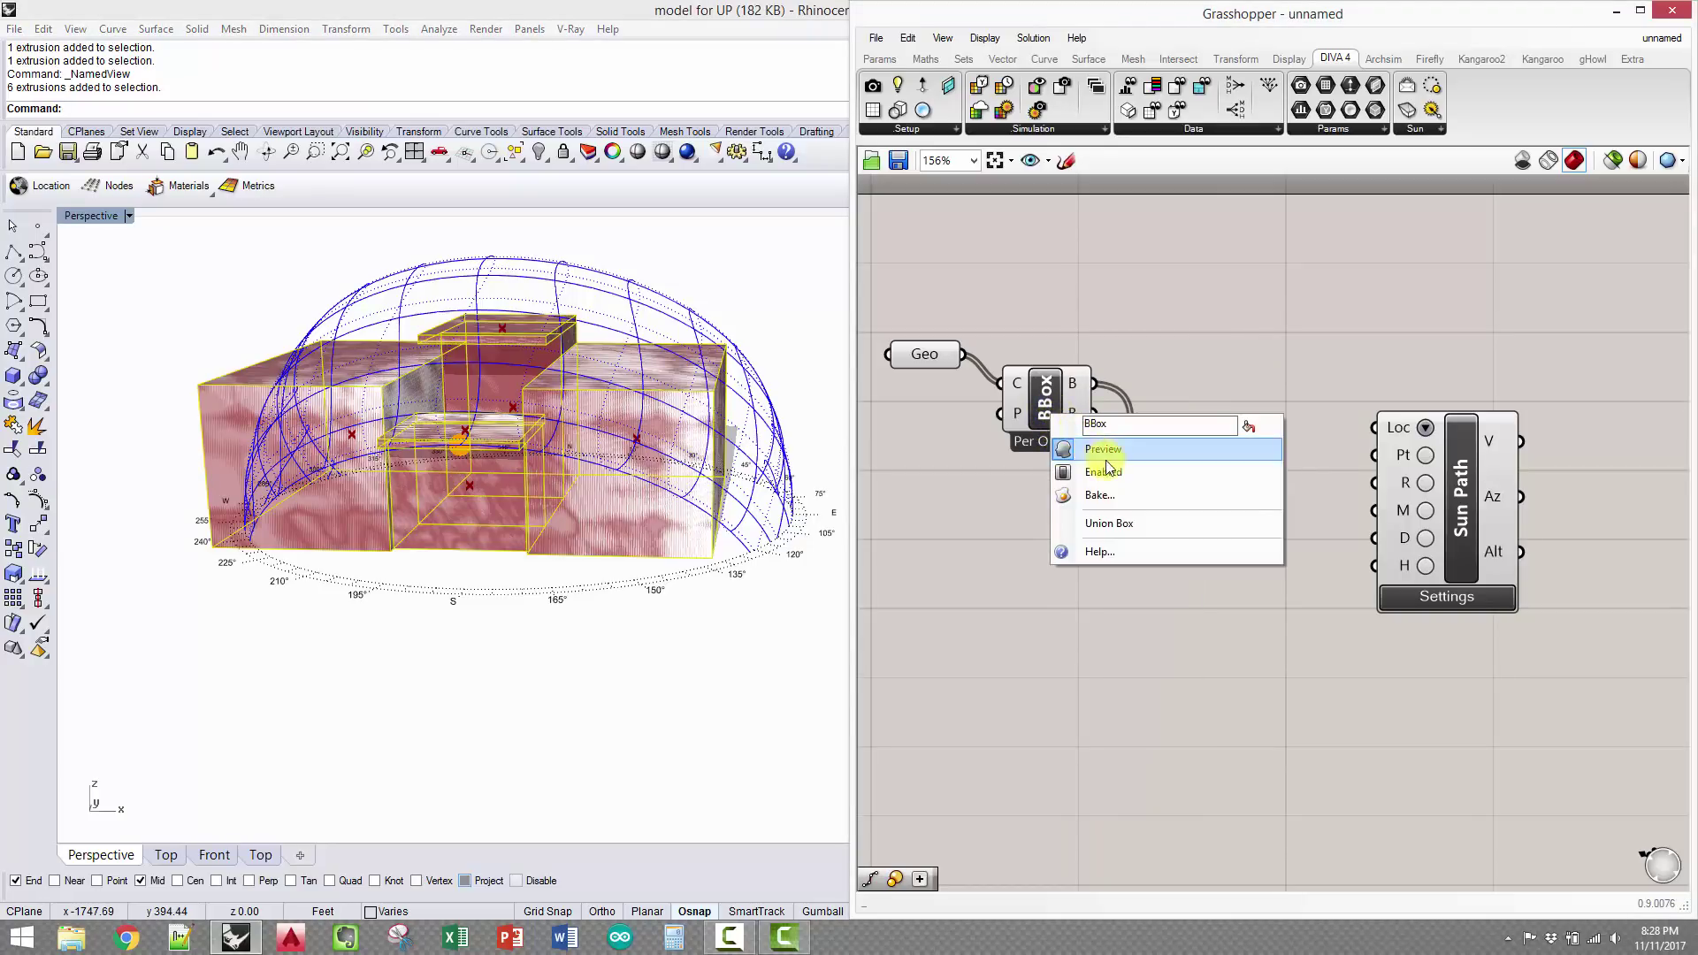
pyautogui.click(1111, 523)
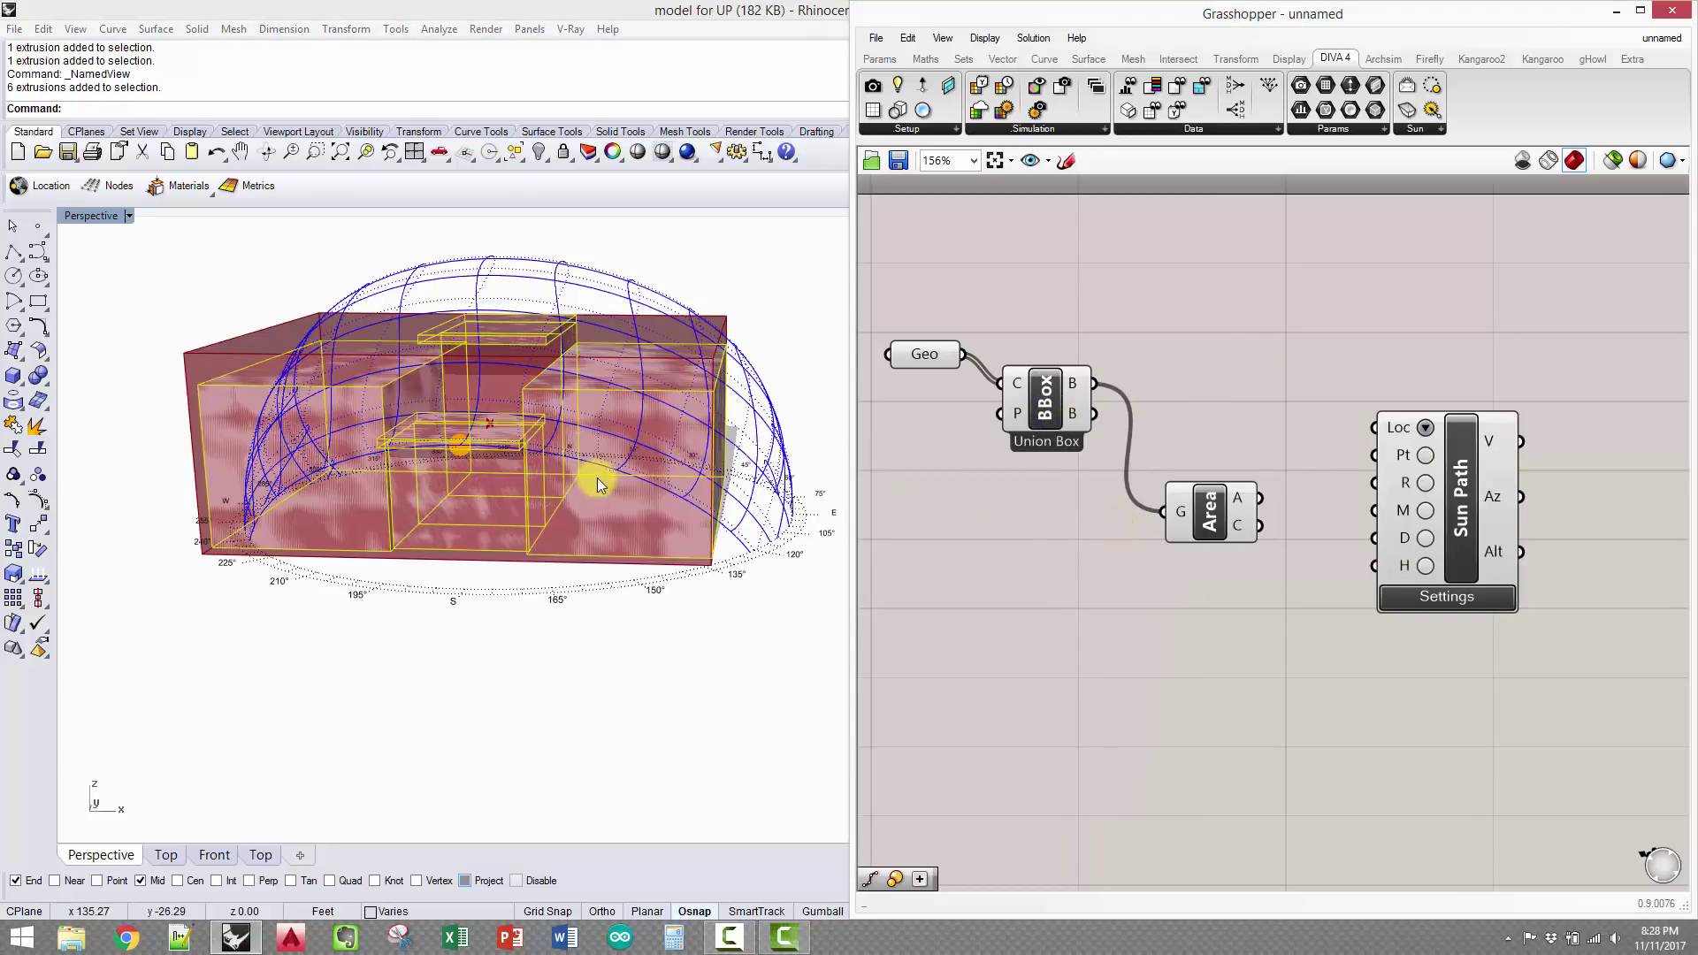
pyautogui.moveTo(586, 466); pyautogui.dragTo(619, 477, button='right')
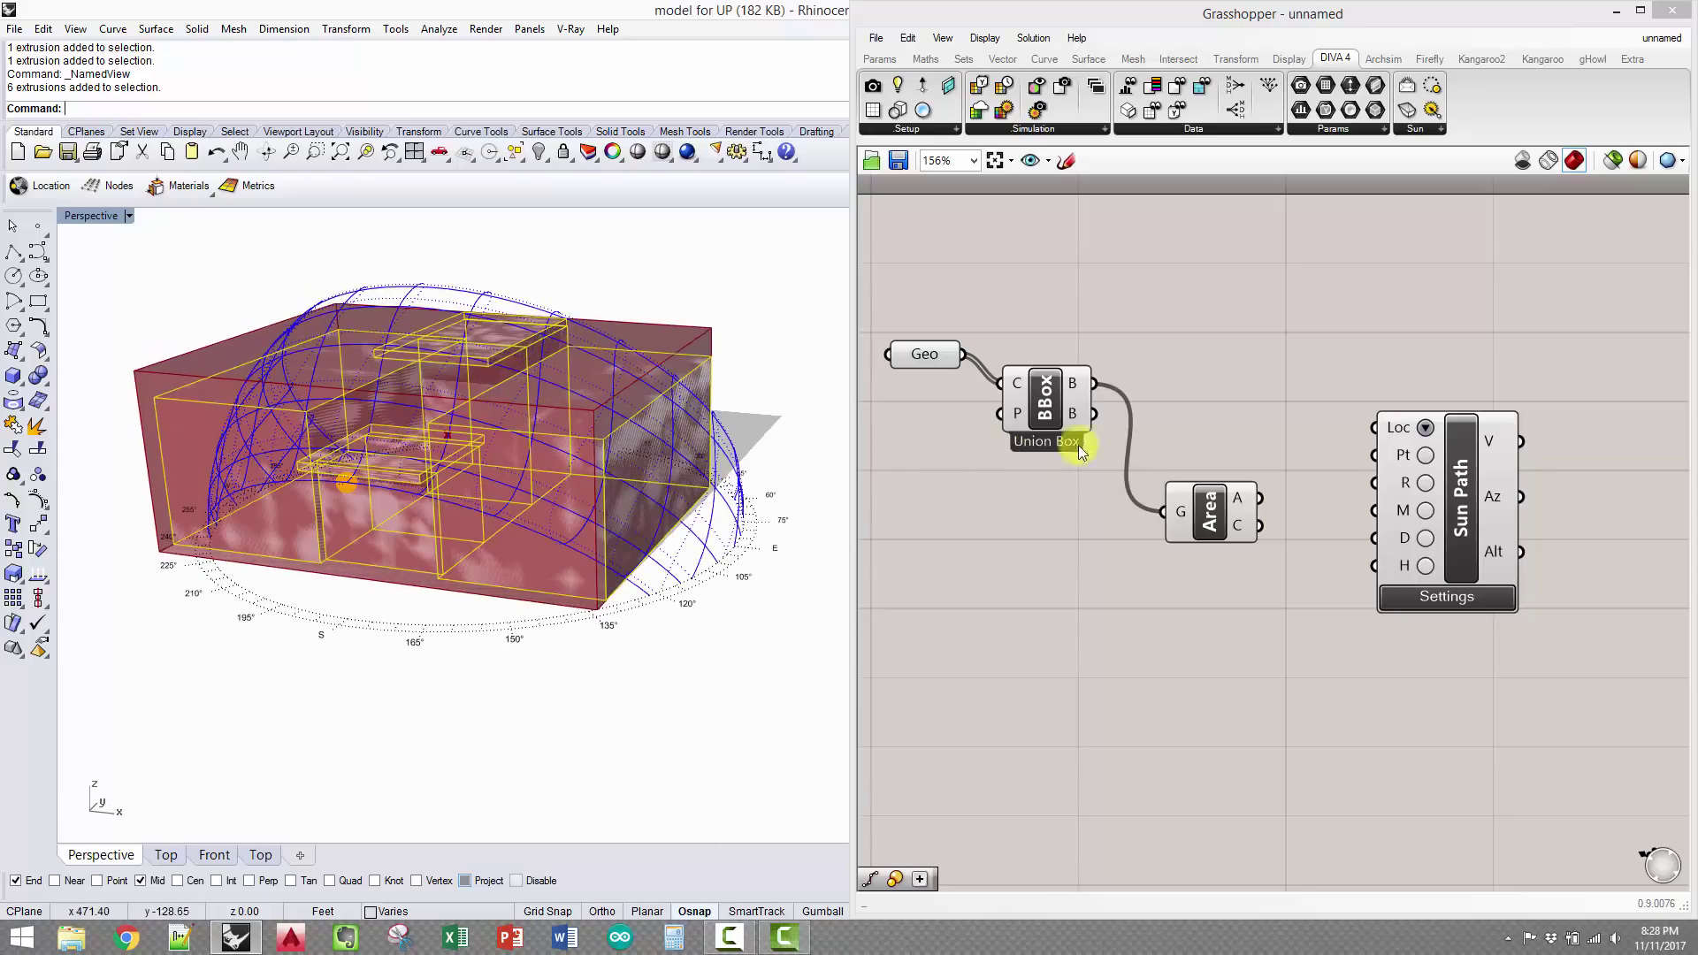
pyautogui.rightClick(1045, 398)
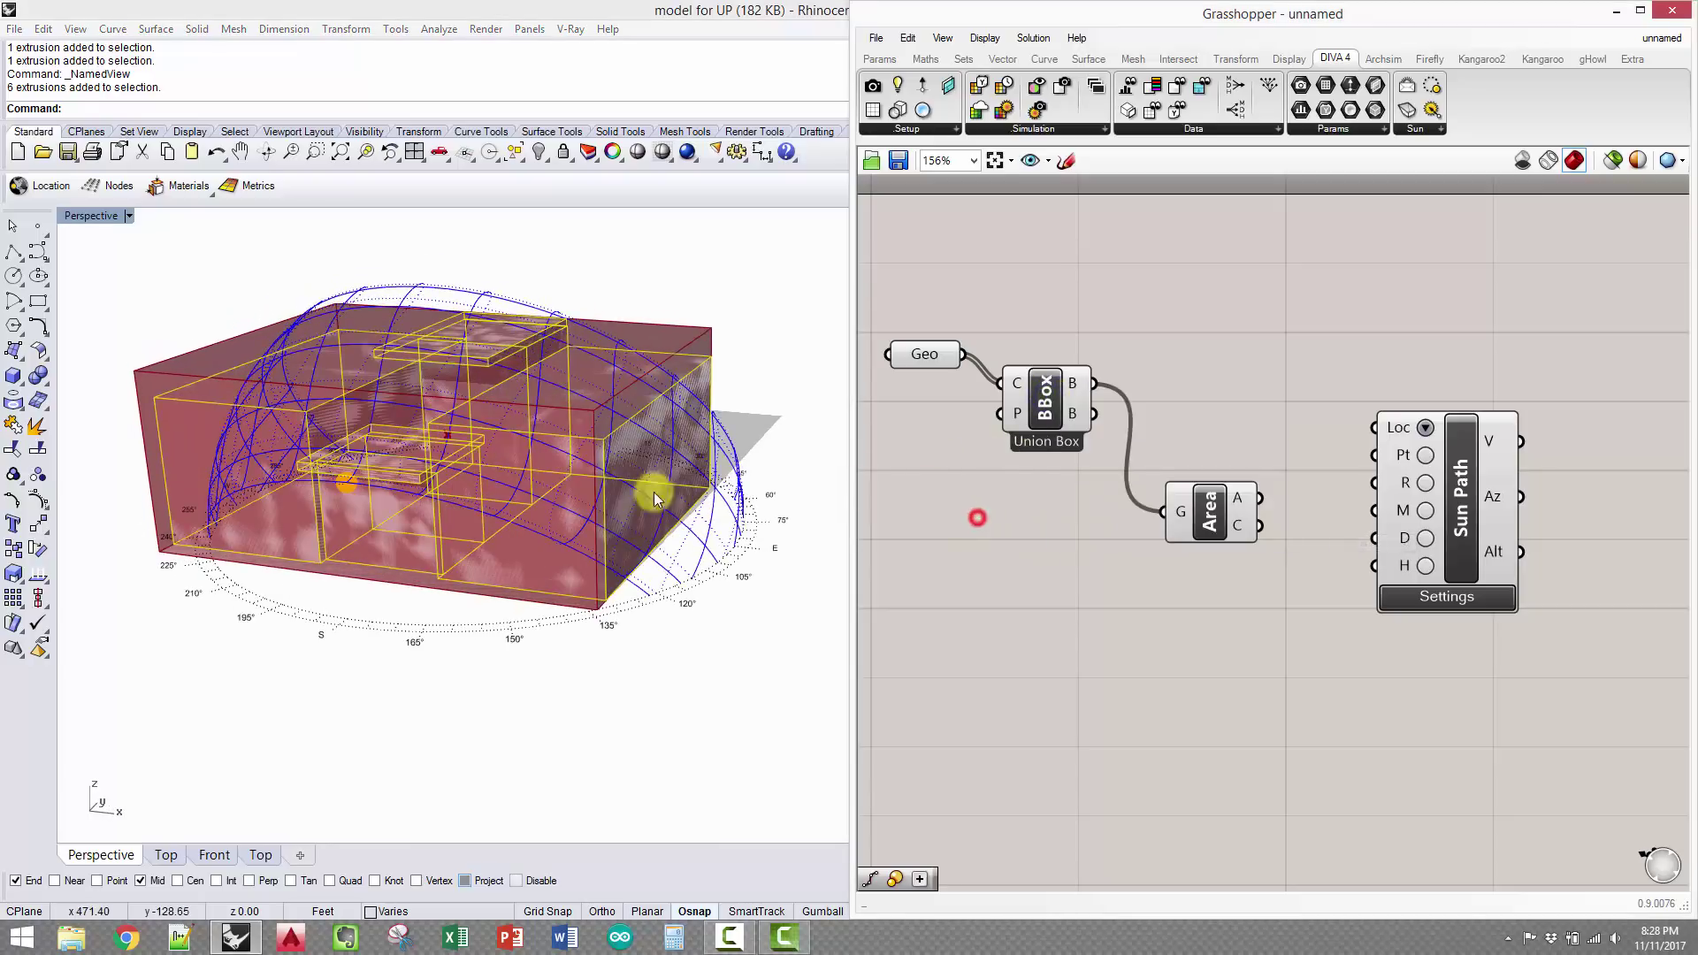
pyautogui.moveTo(654, 492); pyautogui.dragTo(531, 428, button='right')
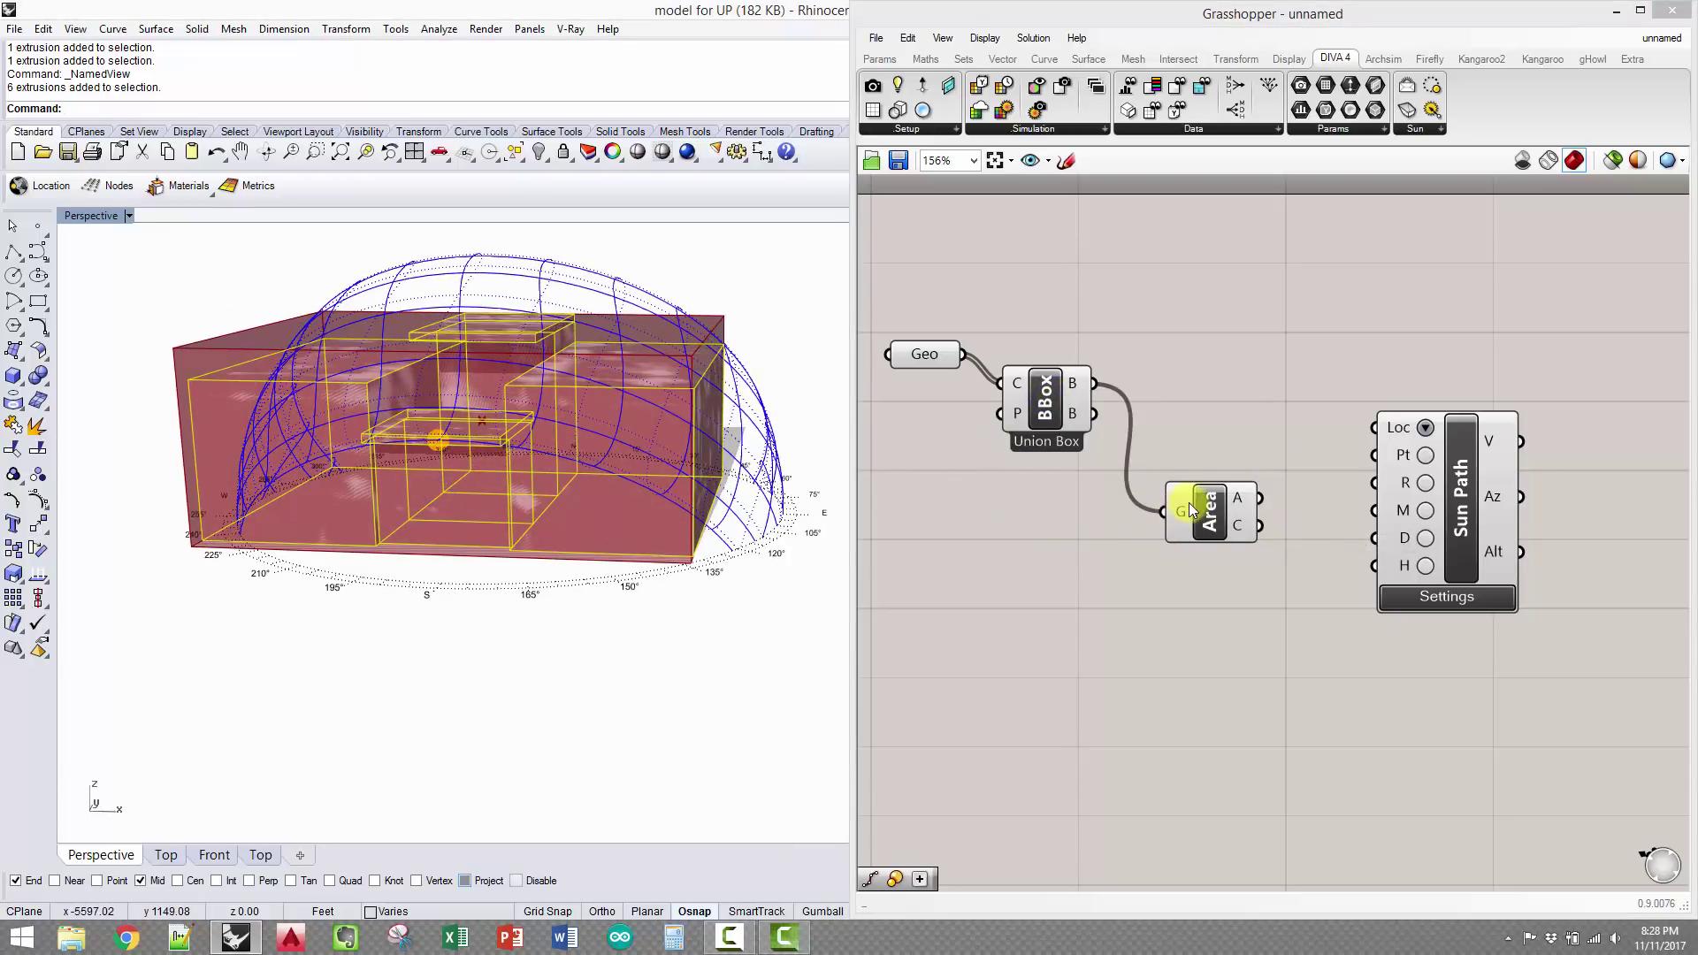
pyautogui.moveTo(1212, 516); pyautogui.dragTo(1181, 497)
pyautogui.moveTo(1186, 558); pyautogui.dragTo(935, 347)
pyautogui.scroll(-3, 935, 347)
pyautogui.click(1126, 268)
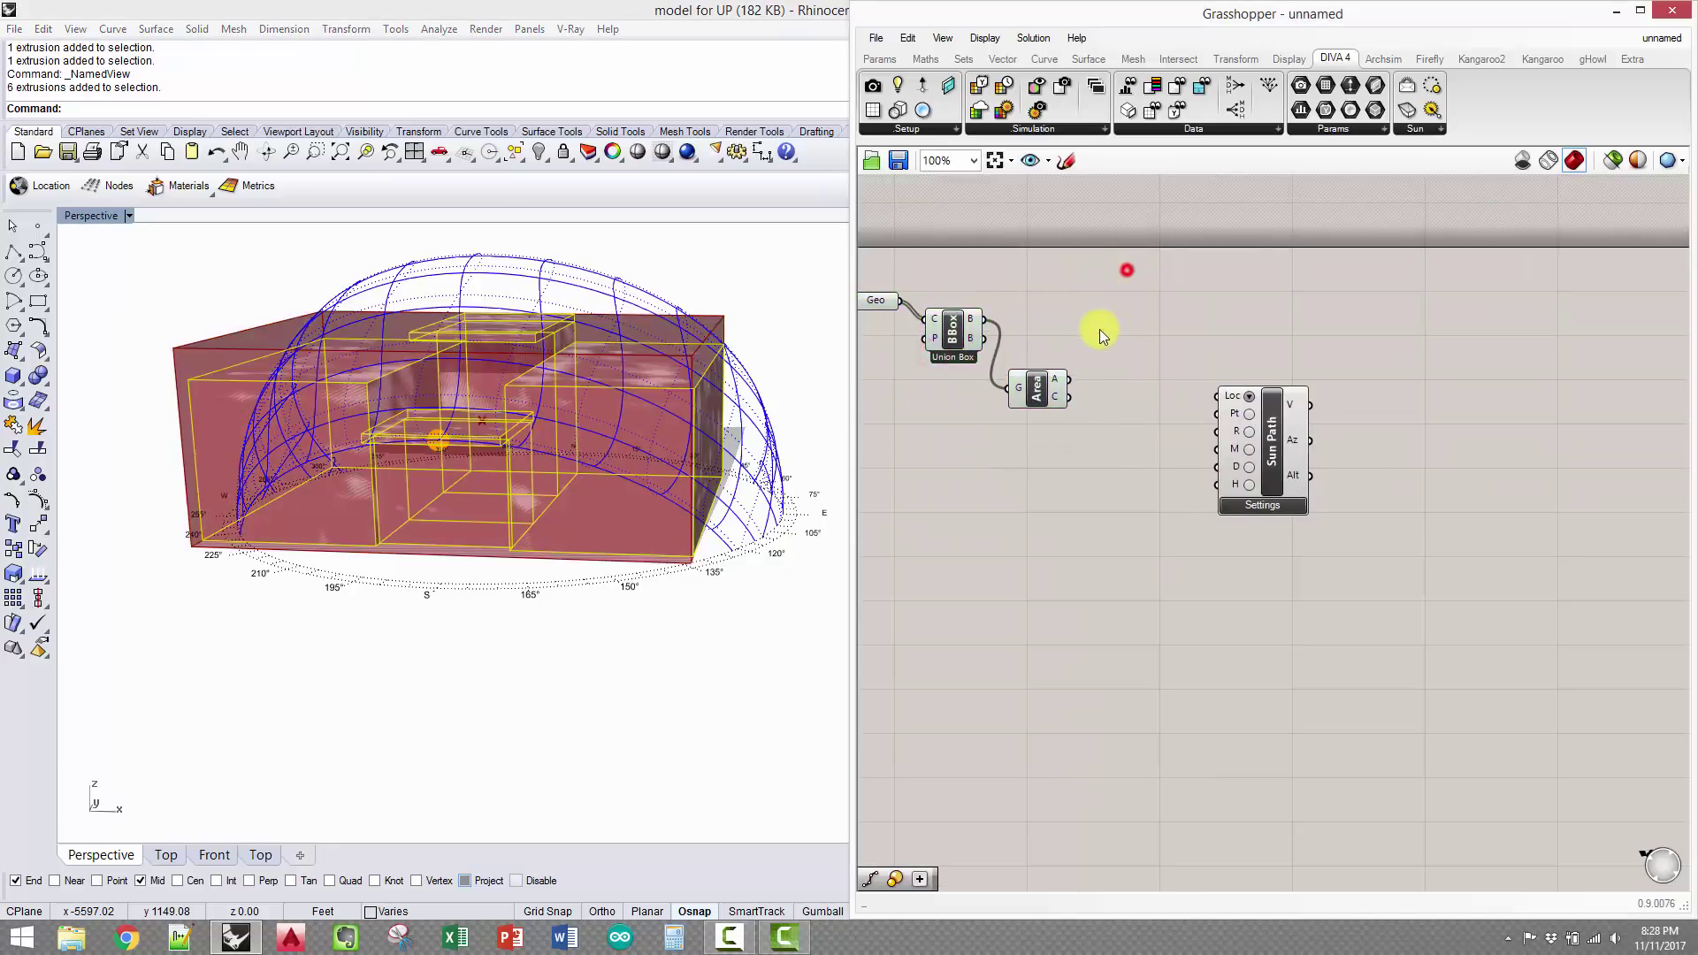
pyautogui.moveTo(1099, 334); pyautogui.dragTo(1144, 338, button='right')
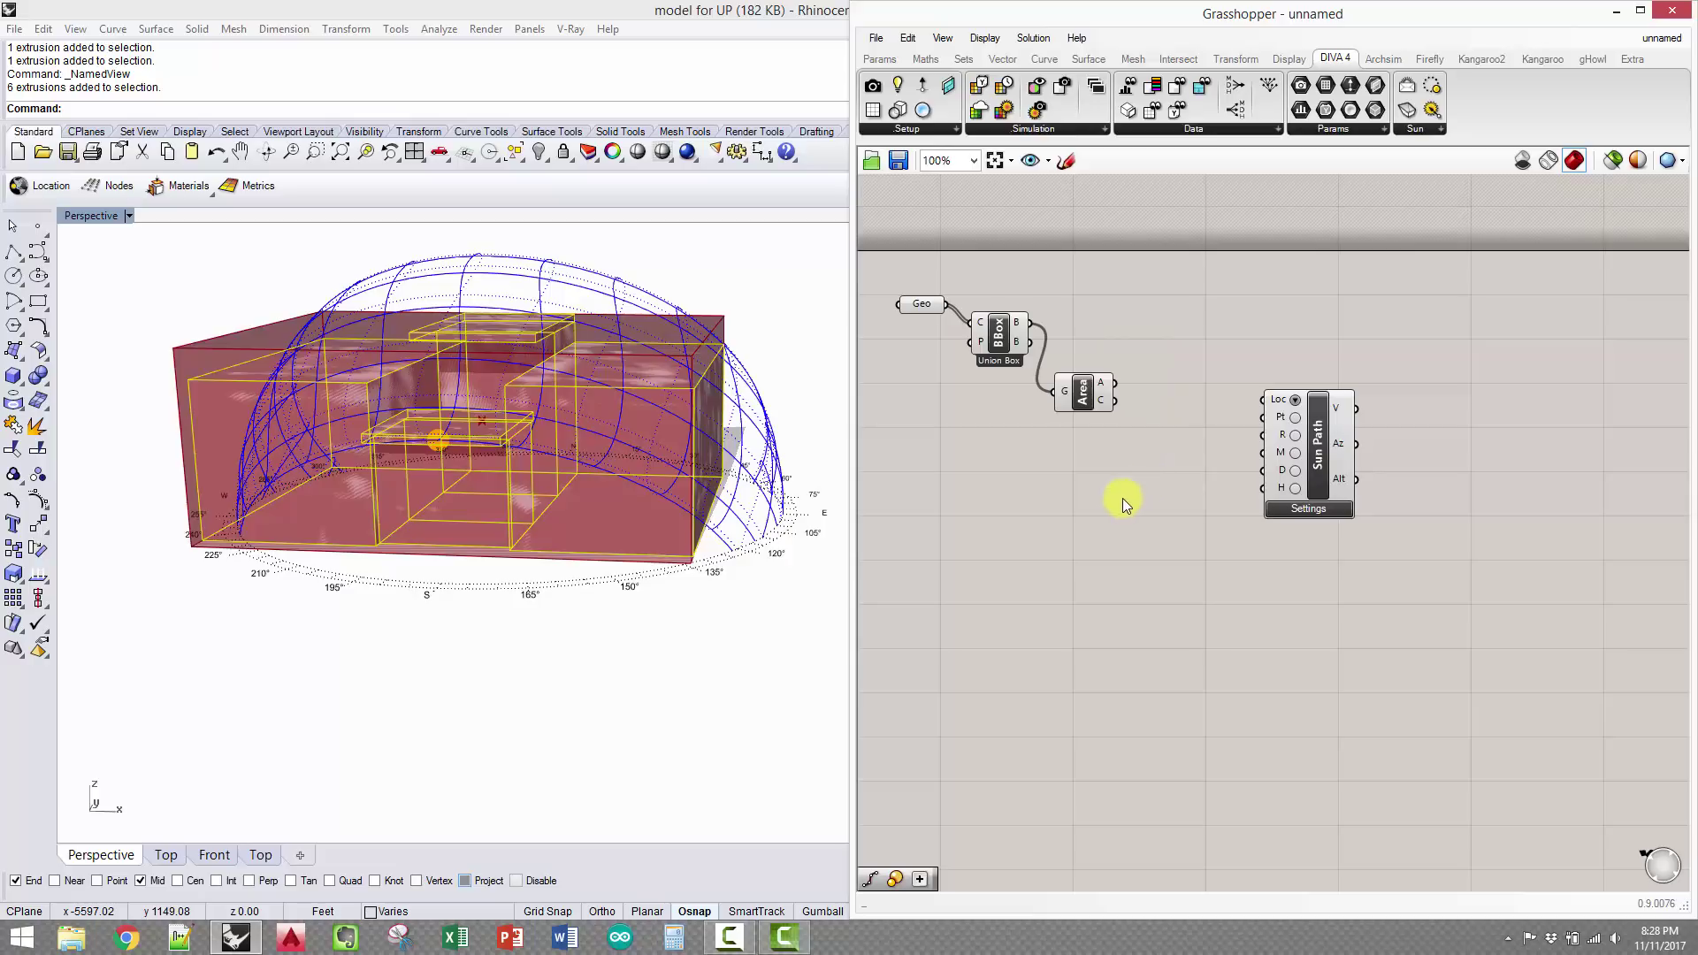
pyautogui.doubleClick(1108, 519)
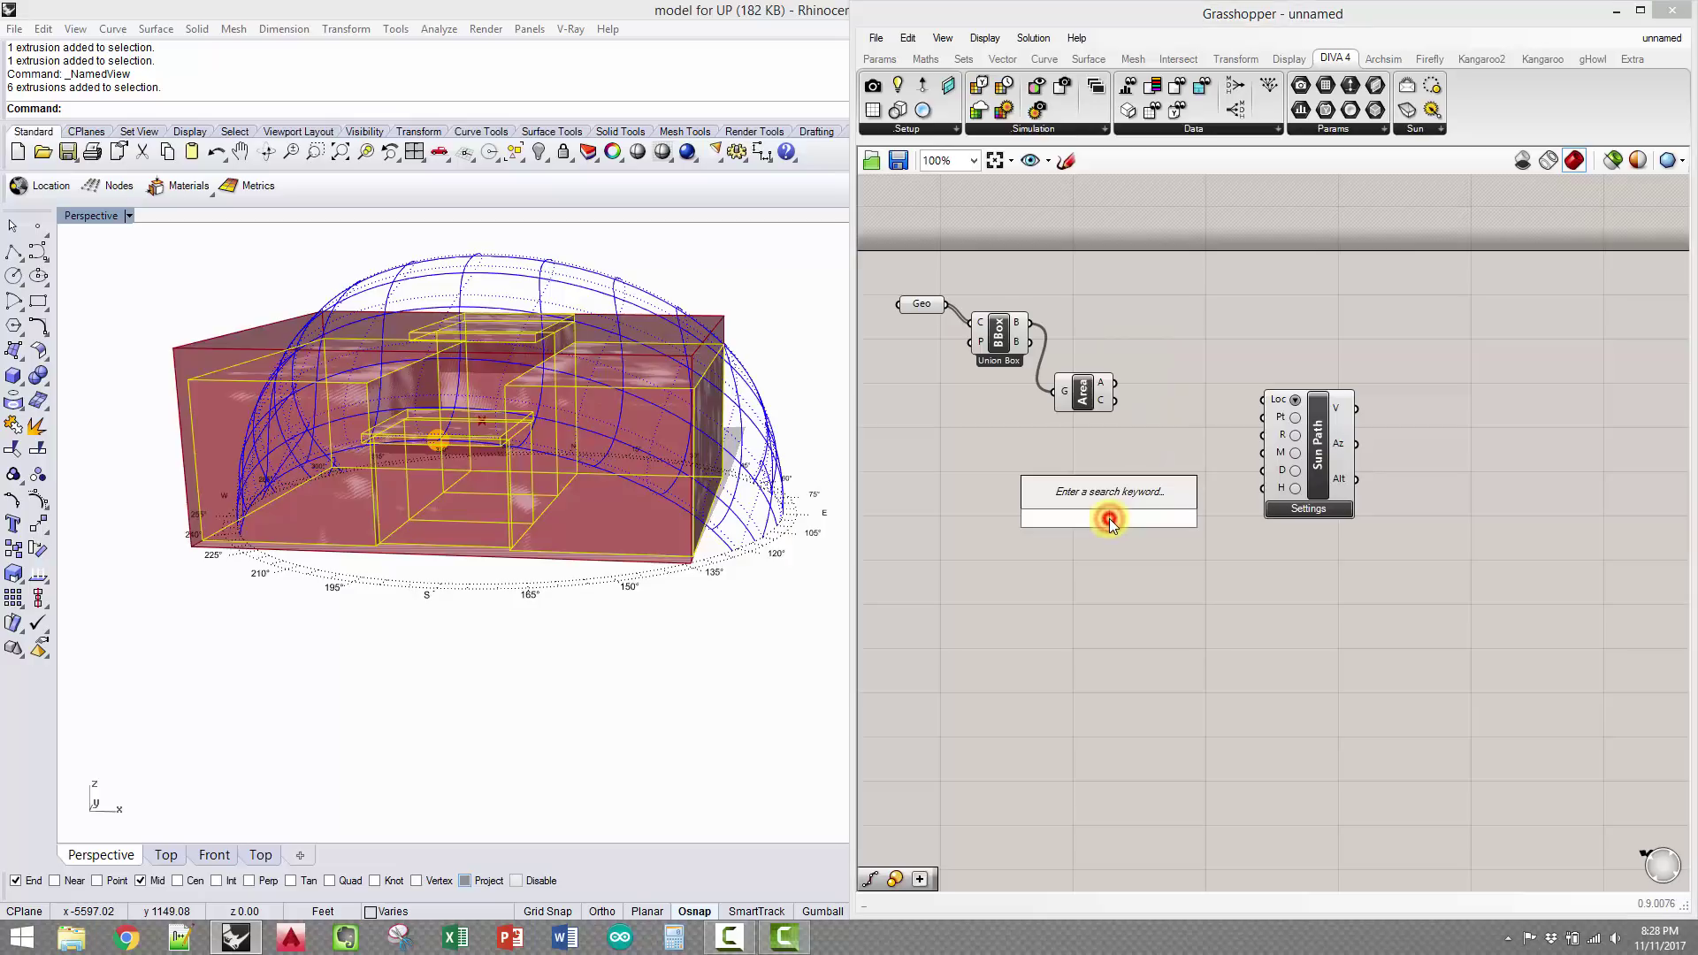
pyautogui.write('proj')
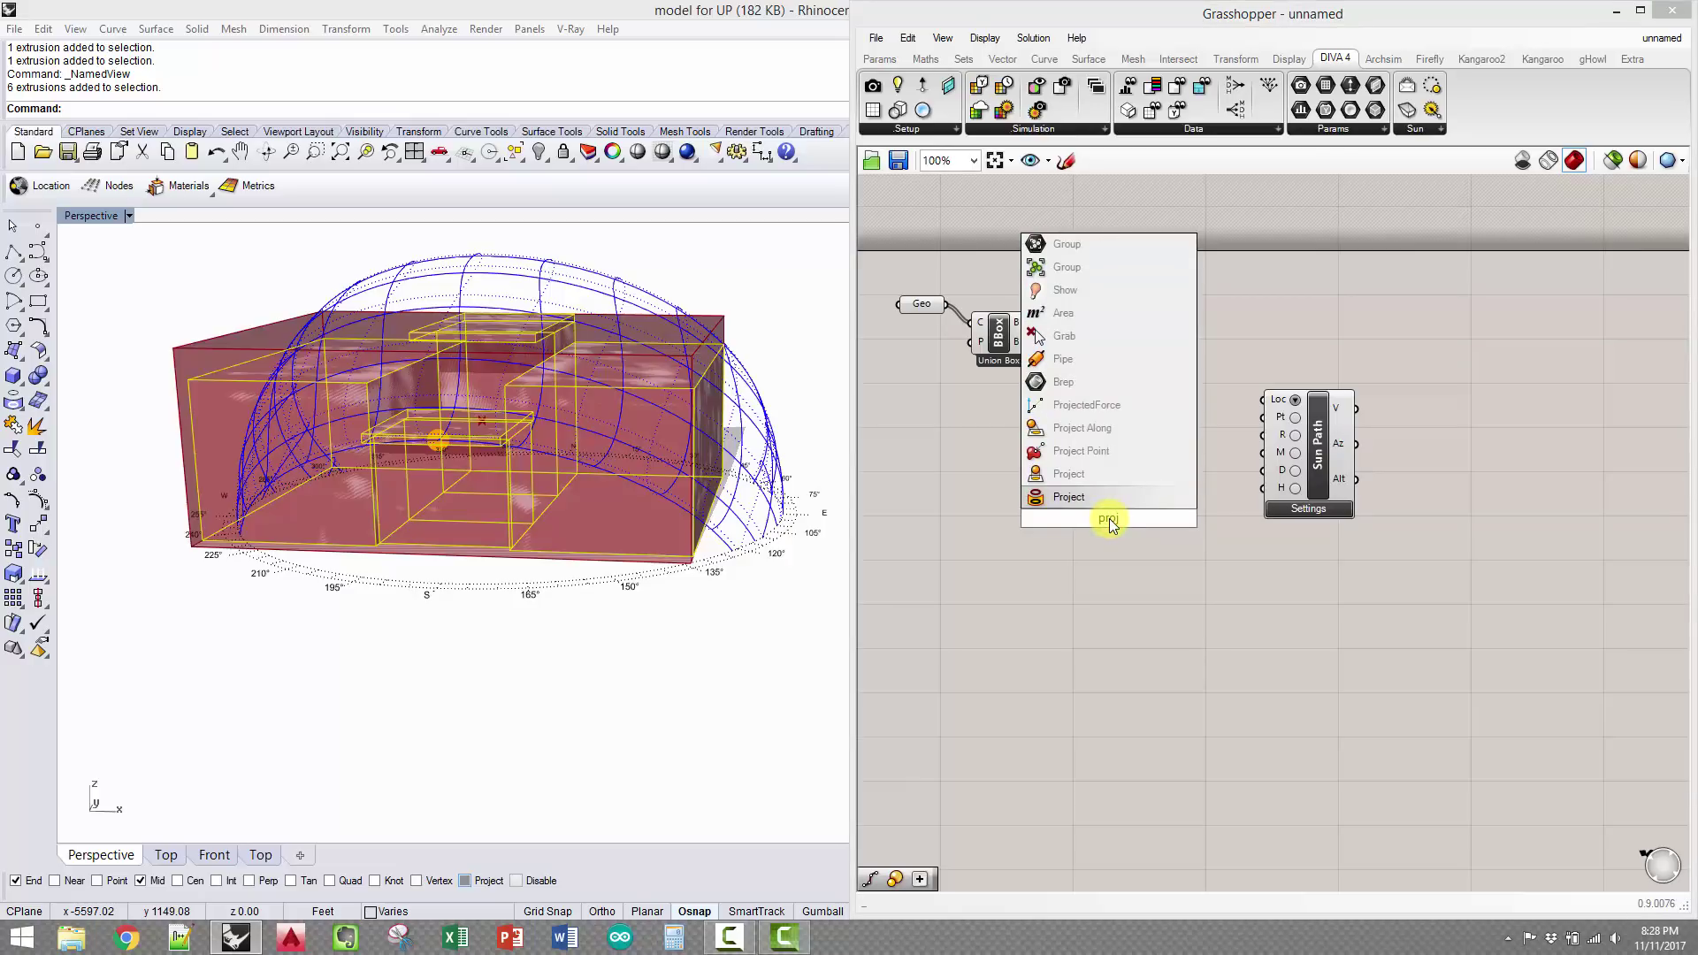
pyautogui.press('Return')
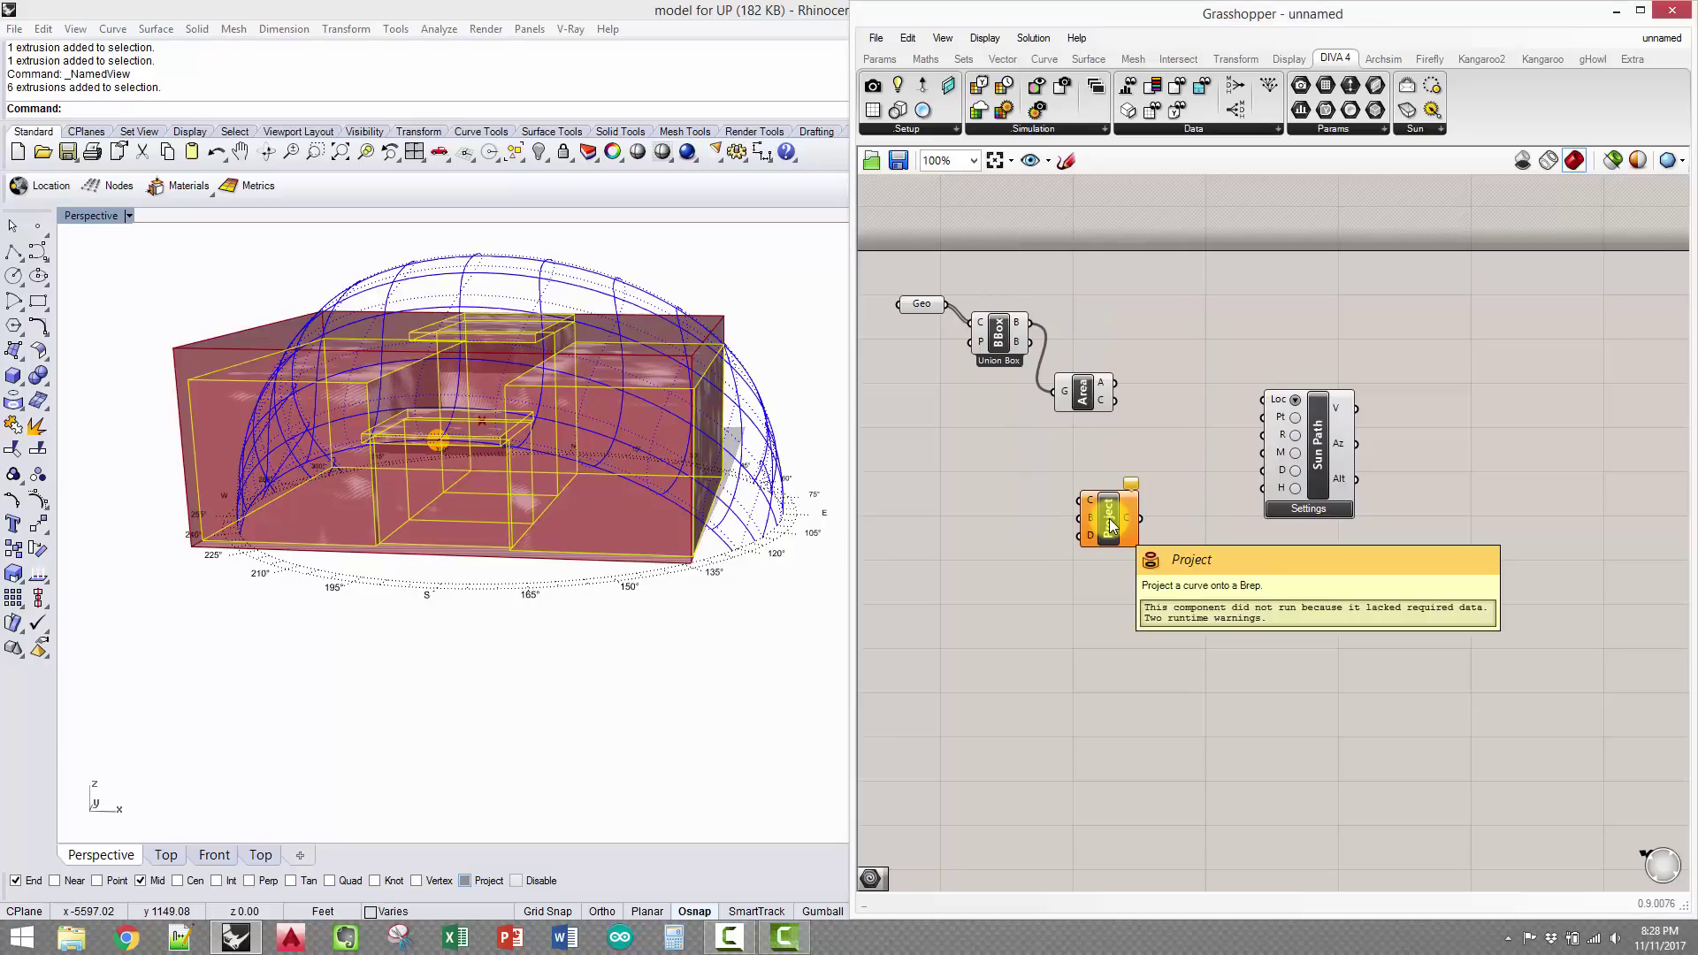
pyautogui.click(1099, 522)
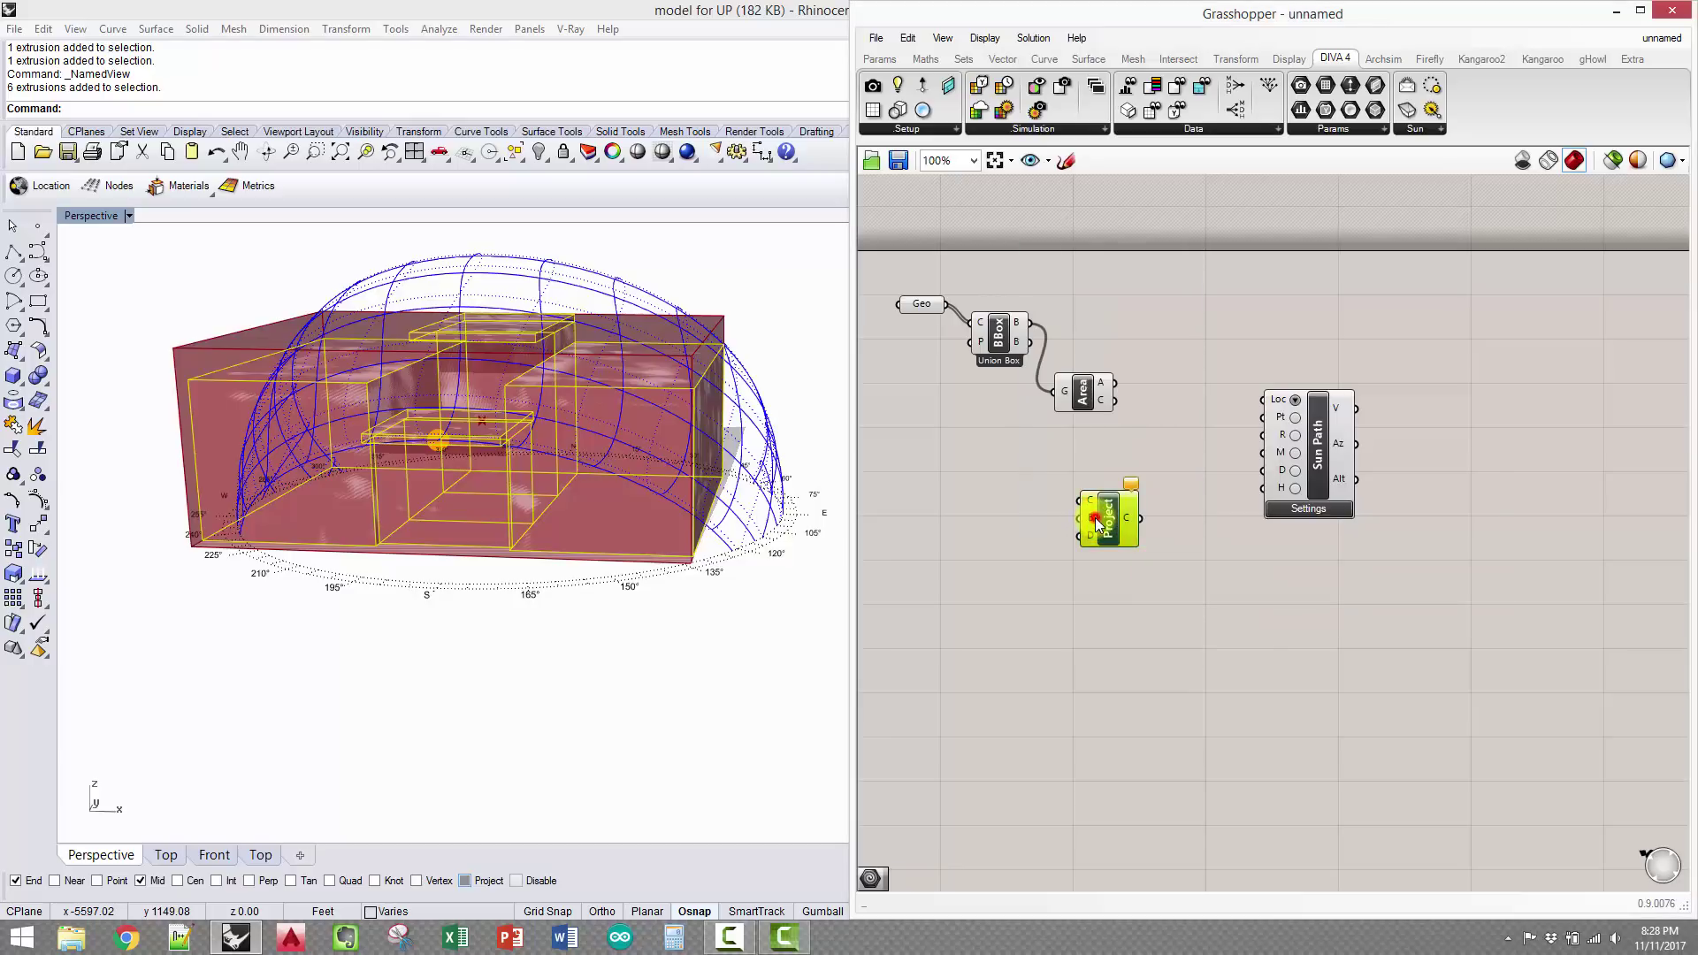
pyautogui.press('Delete')
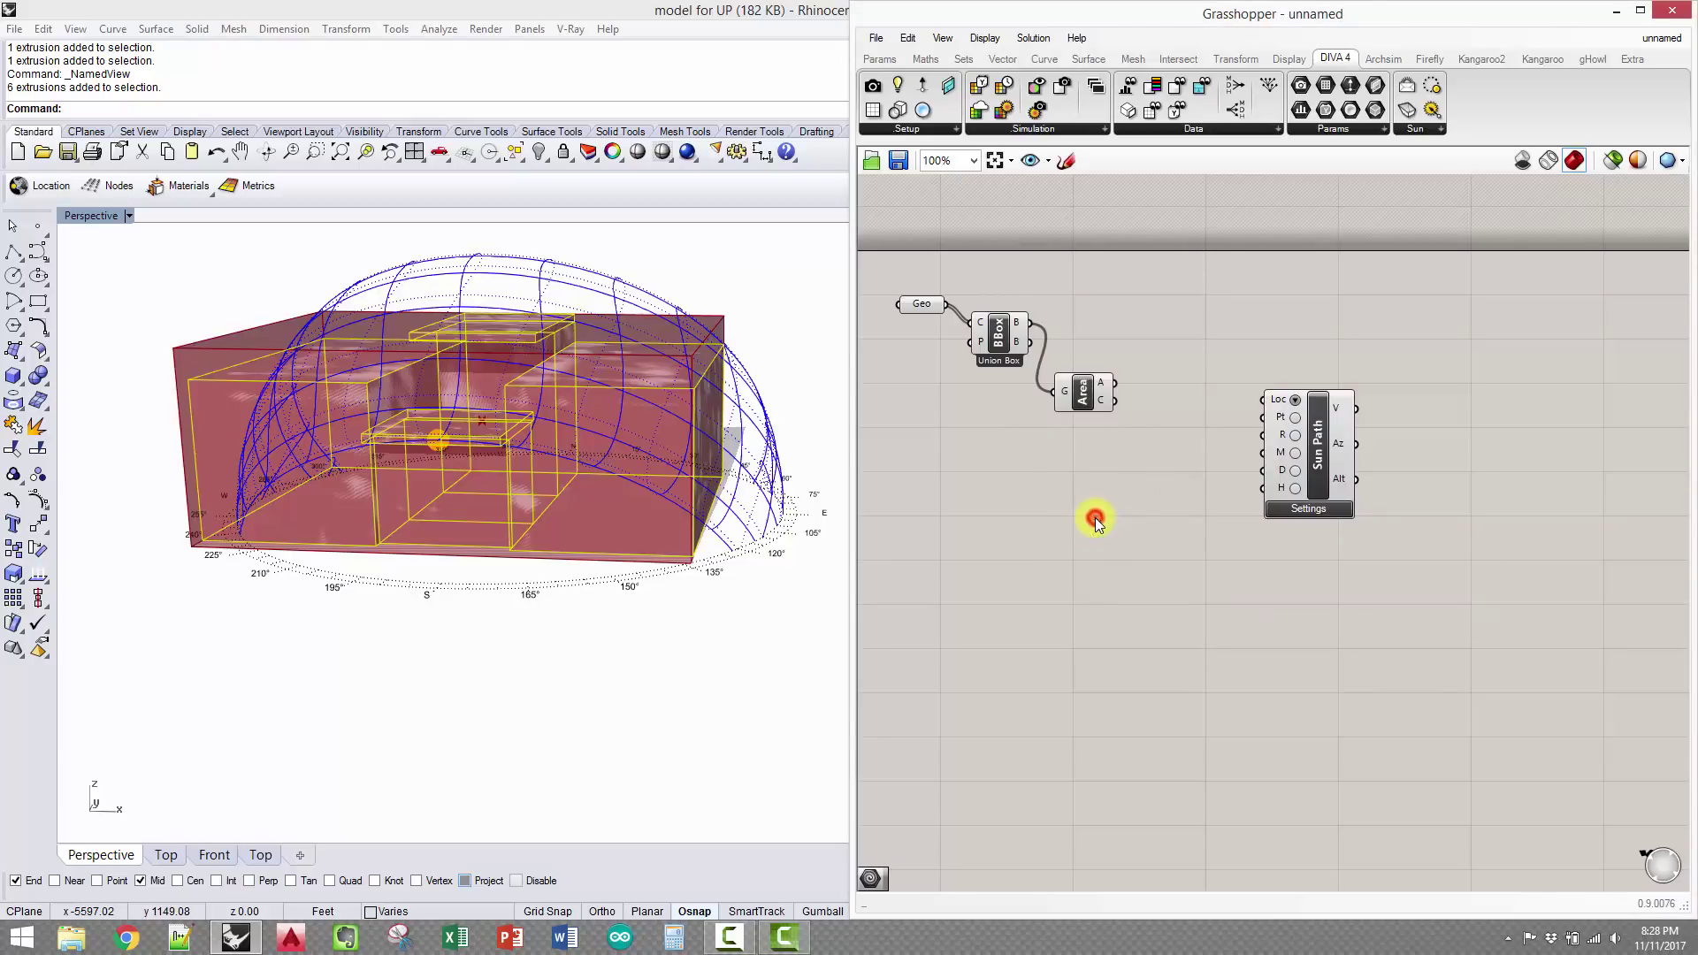
# Add the Project component that projects geometry onto a plane and connect the Area centroid output to its geometry input
pyautogui.doubleClick(1094, 520)
pyautogui.write('proj')
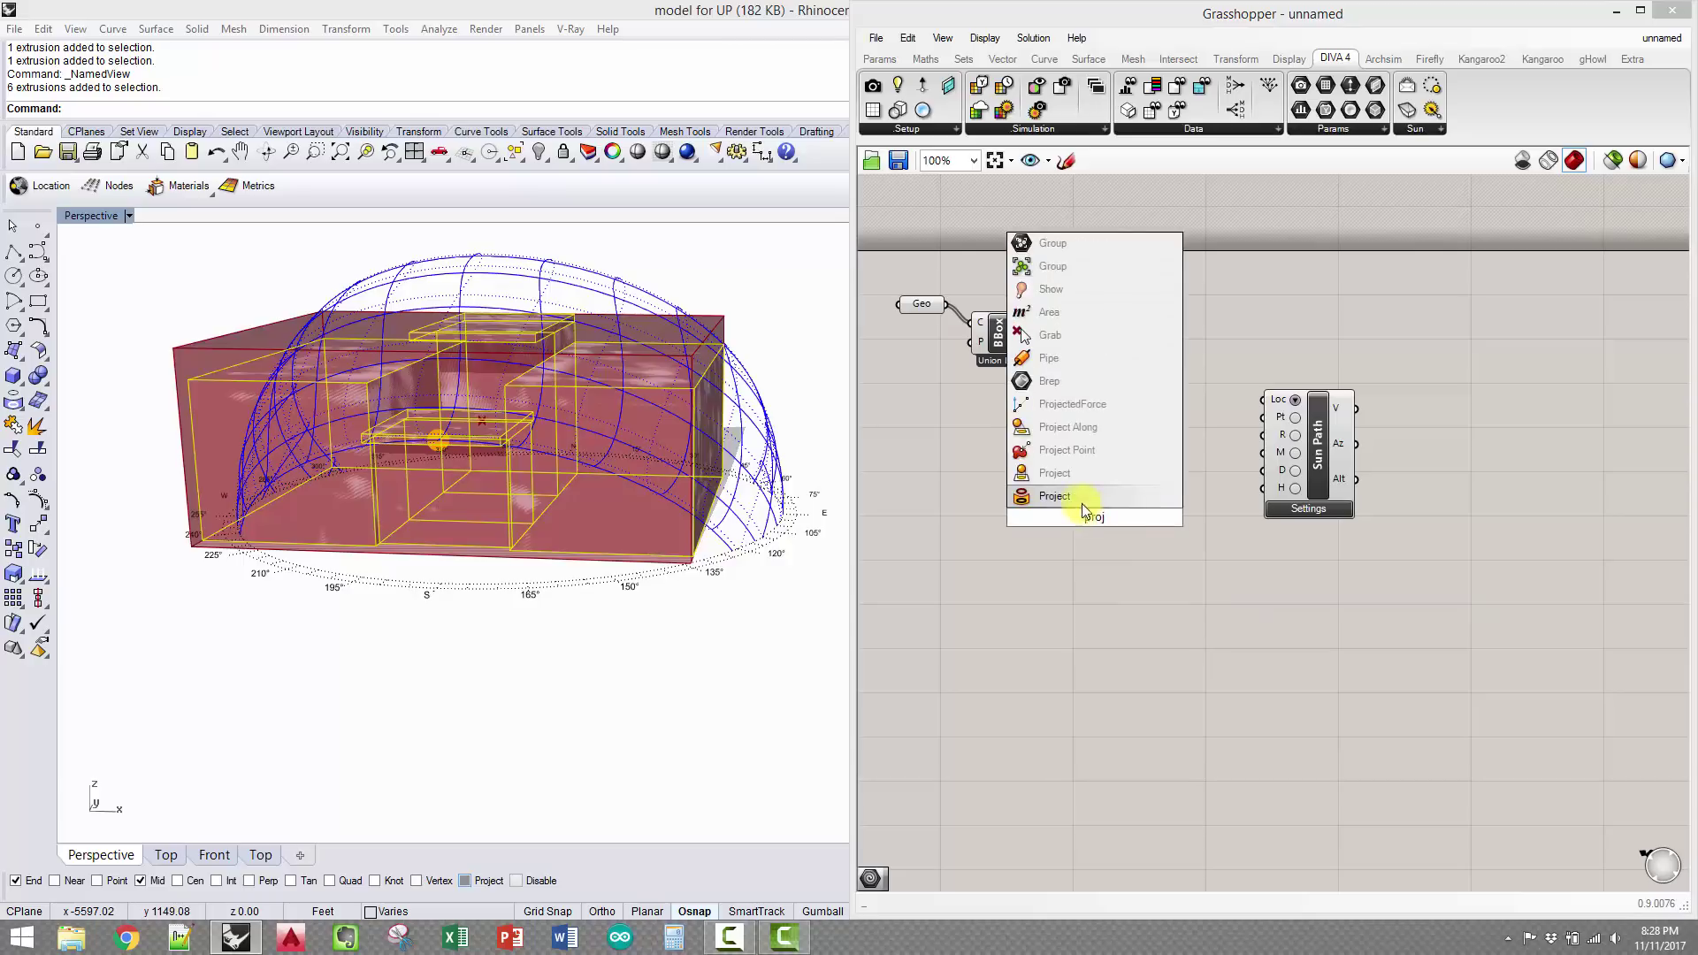
pyautogui.click(1075, 493)
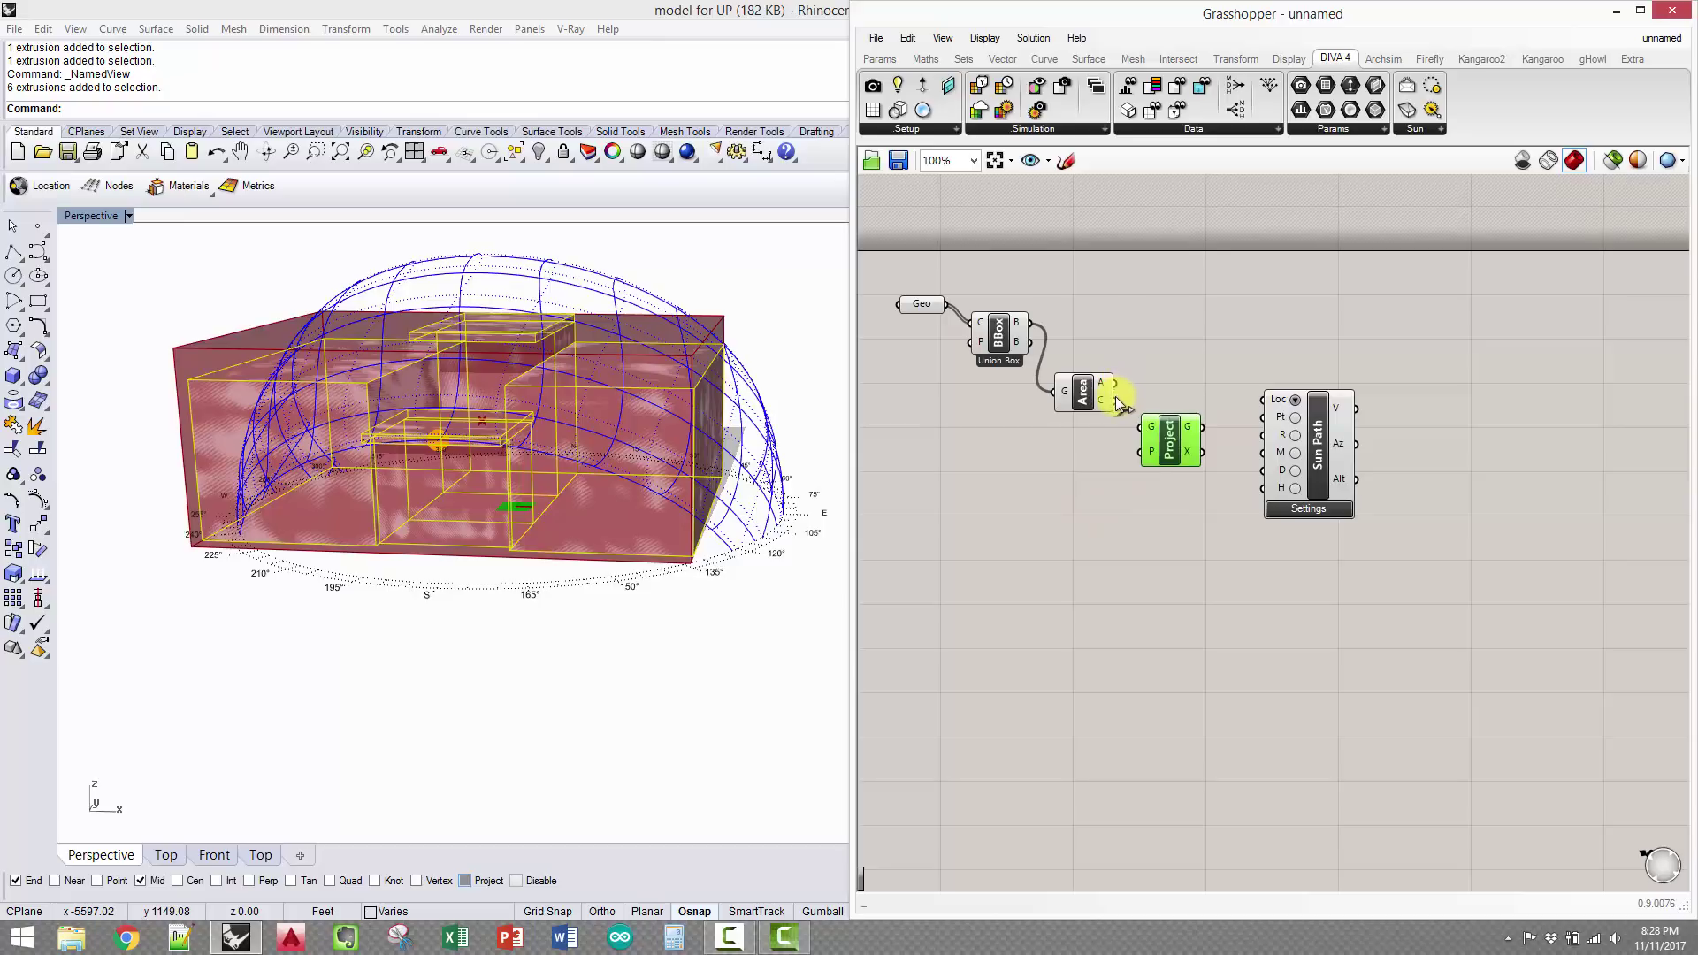
pyautogui.moveTo(1137, 417); pyautogui.dragTo(1142, 428)
# Add an XY Plane component, connect it to the Project component's plane input, and place it below the Area component
pyautogui.doubleClick(1102, 495)
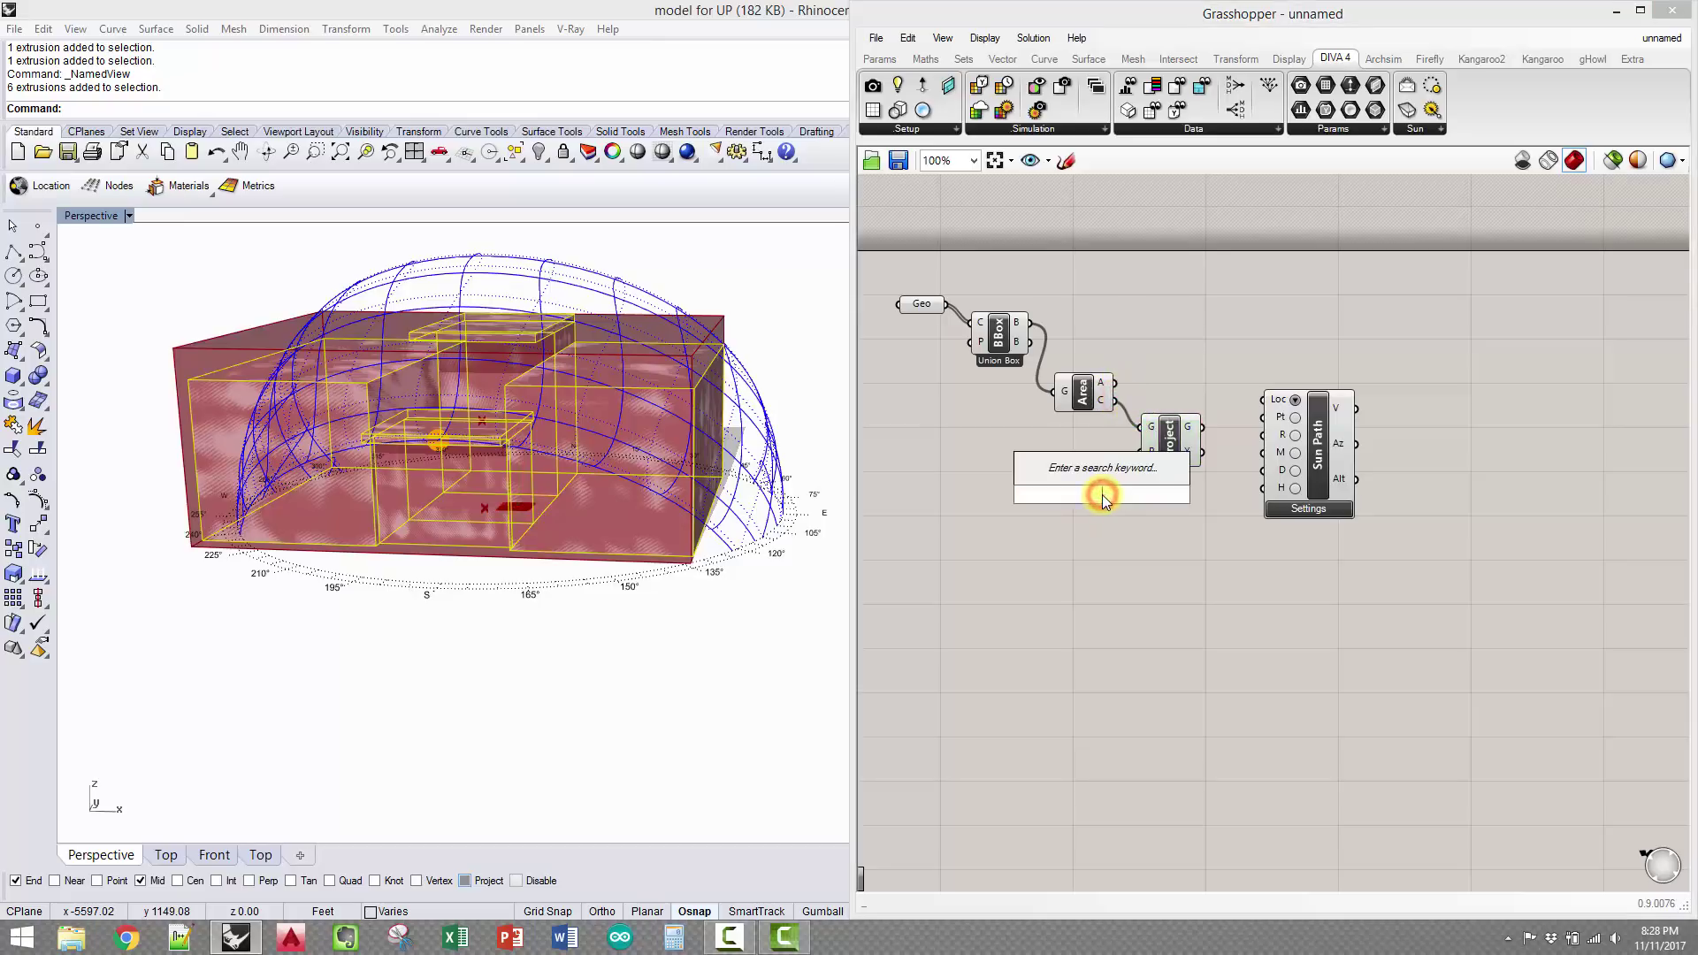
pyautogui.write('xy')
pyautogui.click(1064, 476)
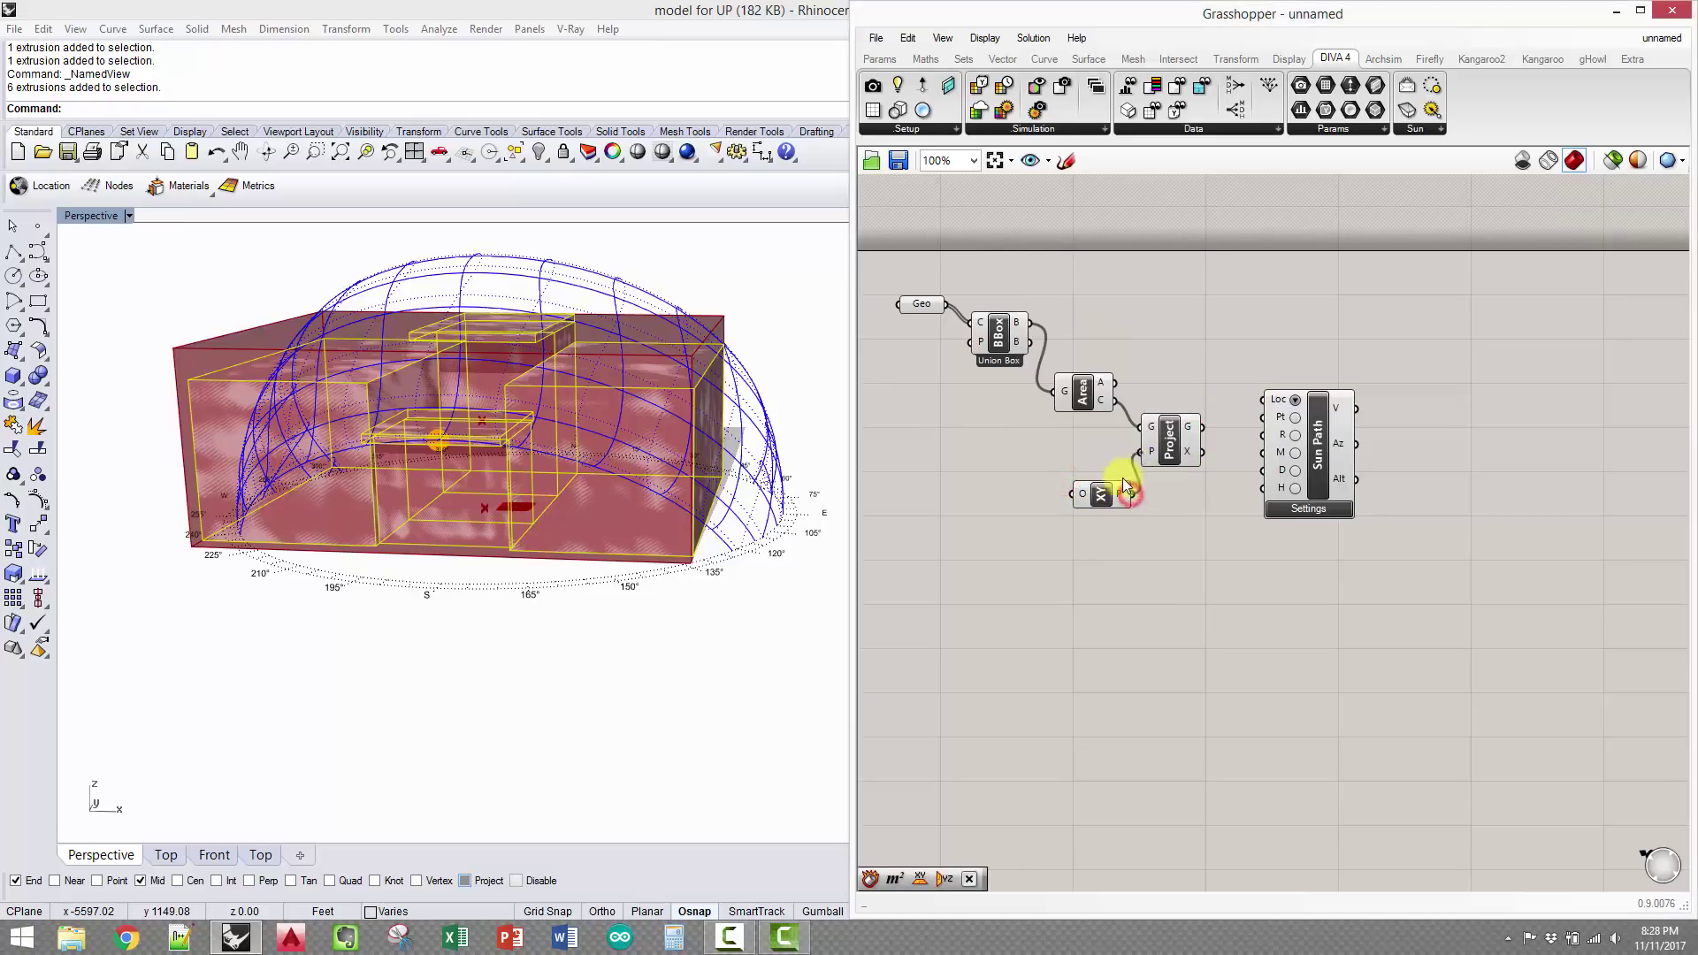
pyautogui.moveTo(1126, 485); pyautogui.dragTo(1129, 492)
pyautogui.moveTo(548, 548); pyautogui.dragTo(568, 560, button='right')
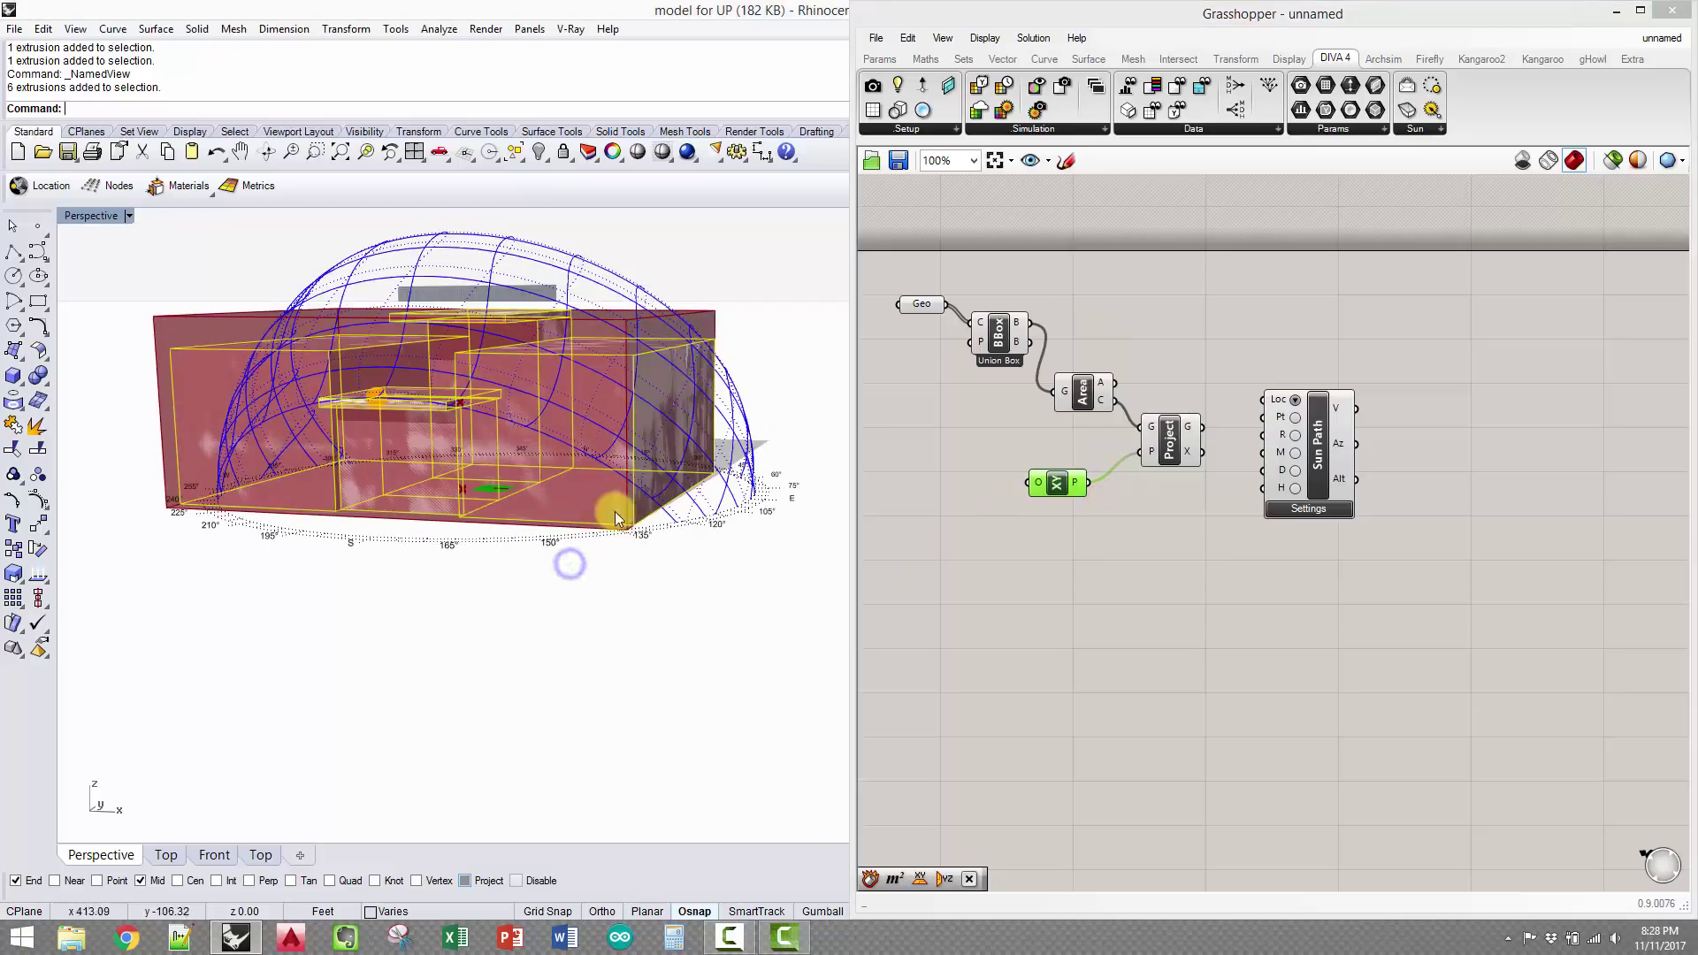
pyautogui.click(1140, 575)
pyautogui.moveTo(1174, 461); pyautogui.dragTo(1165, 461)
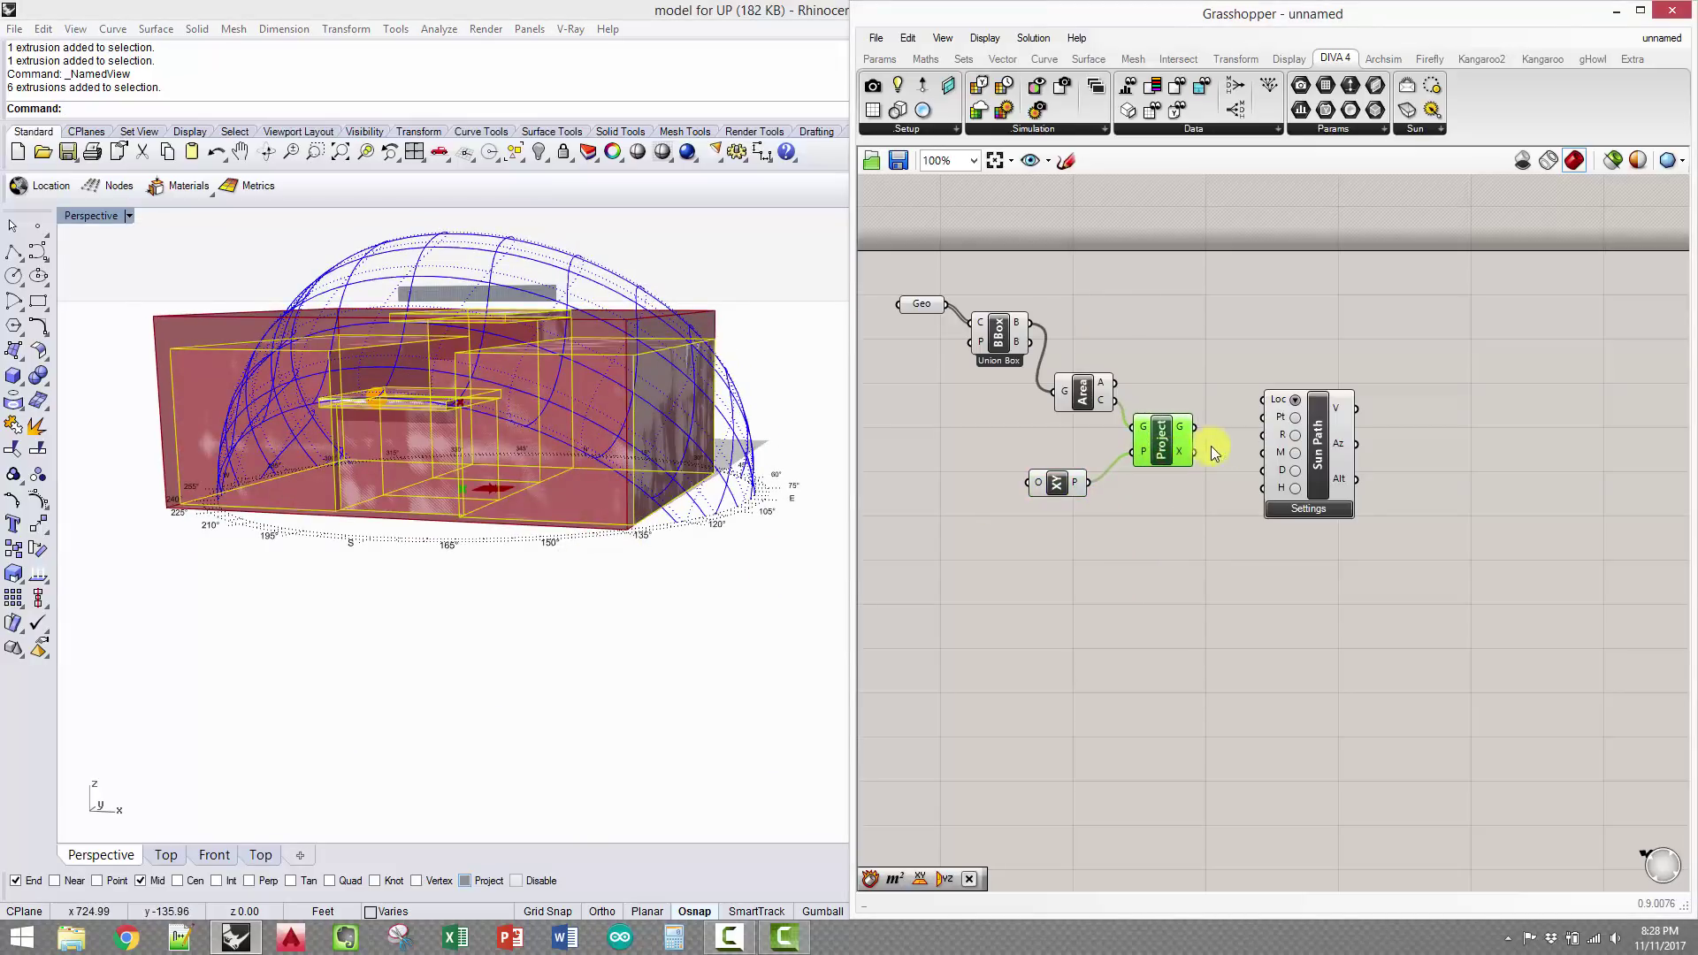
# Connect the Project component's geometry output to the Sun Path's Pt input and inspect the centred diagram
pyautogui.click(1201, 431)
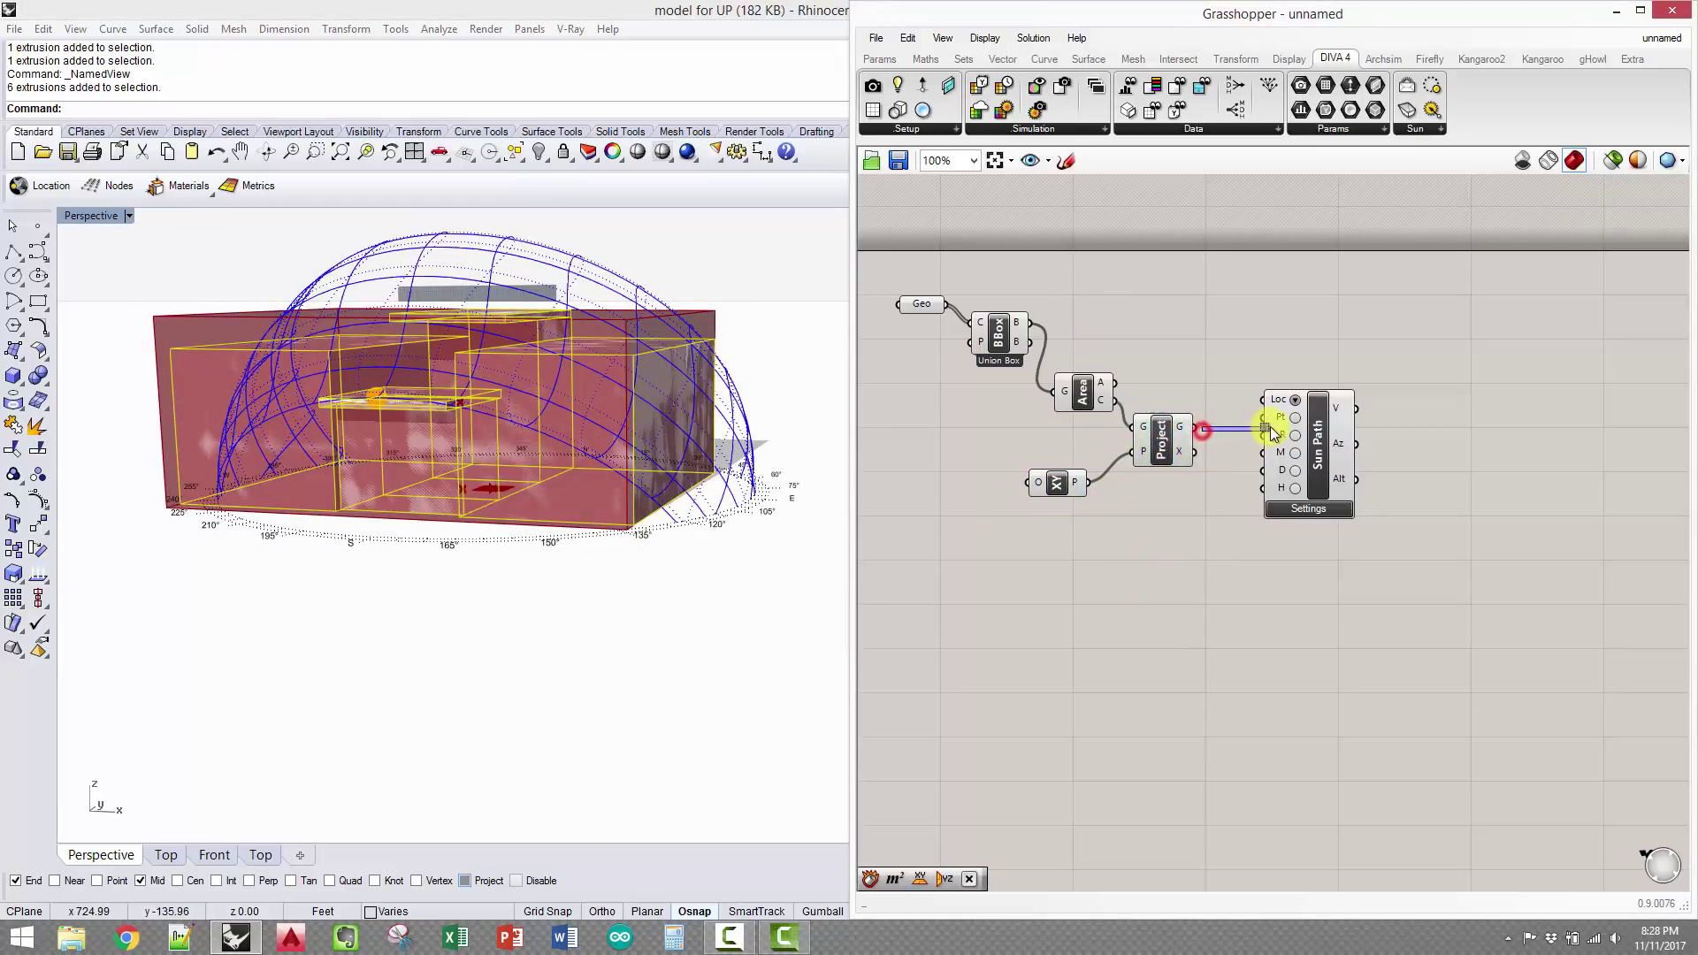
pyautogui.moveTo(1260, 429); pyautogui.dragTo(1263, 417)
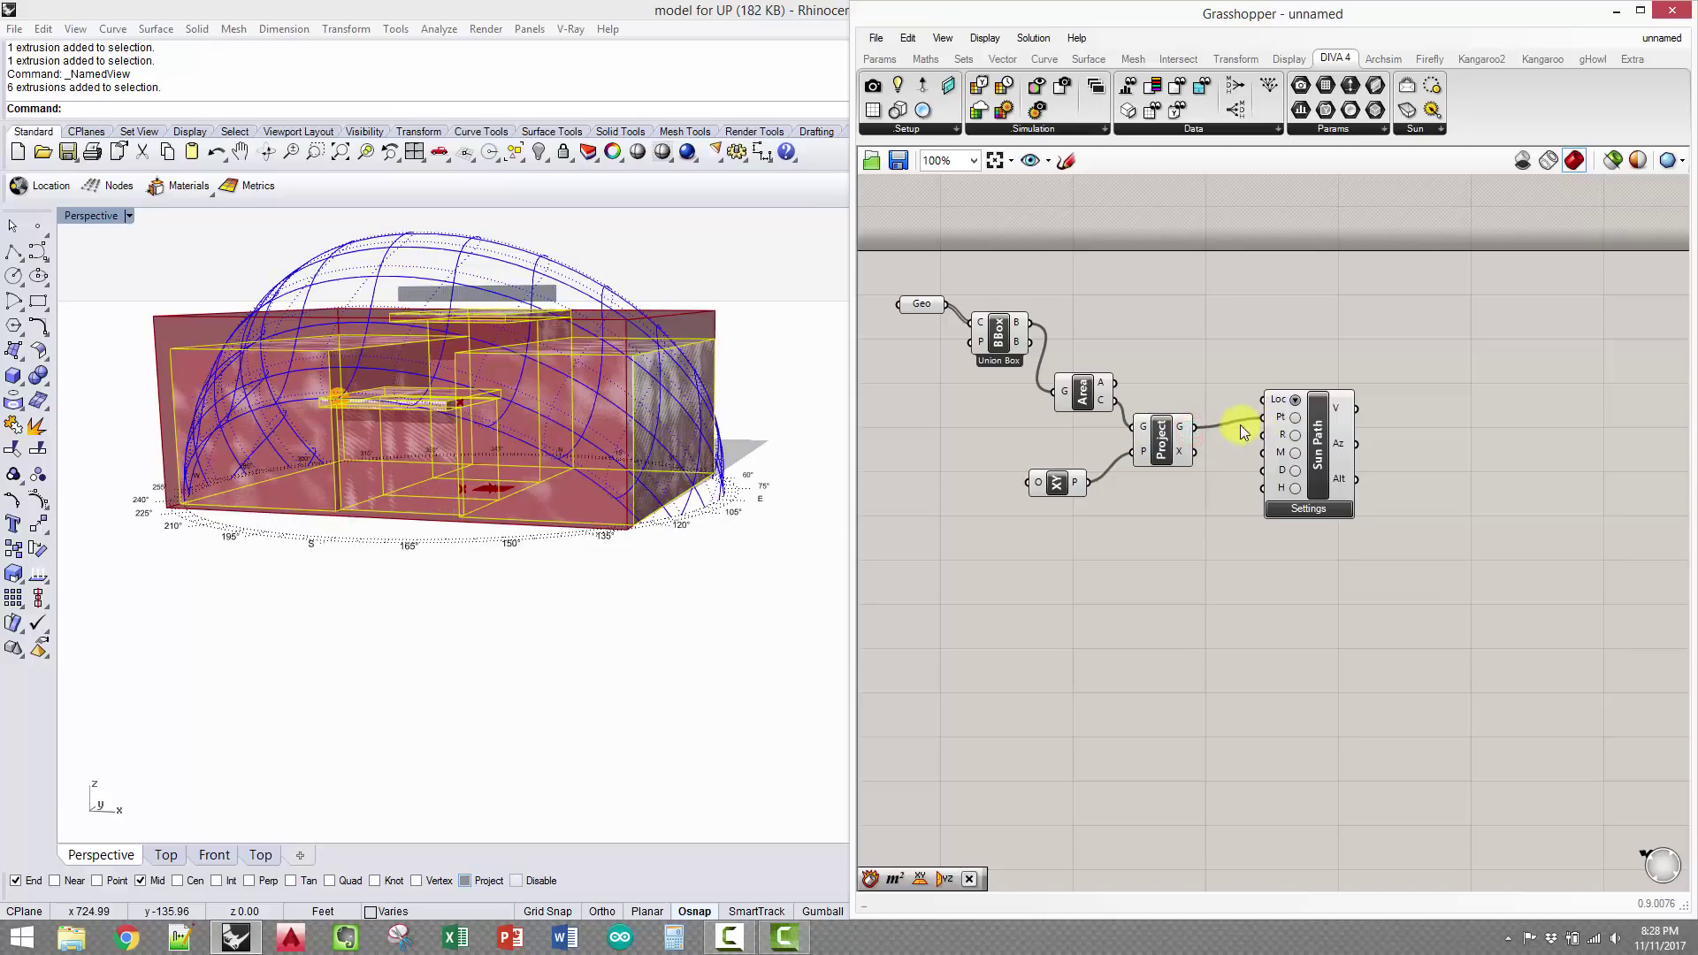
pyautogui.moveTo(569, 447); pyautogui.dragTo(422, 412, button='right')
pyautogui.moveTo(453, 475); pyautogui.dragTo(460, 464, button='right')
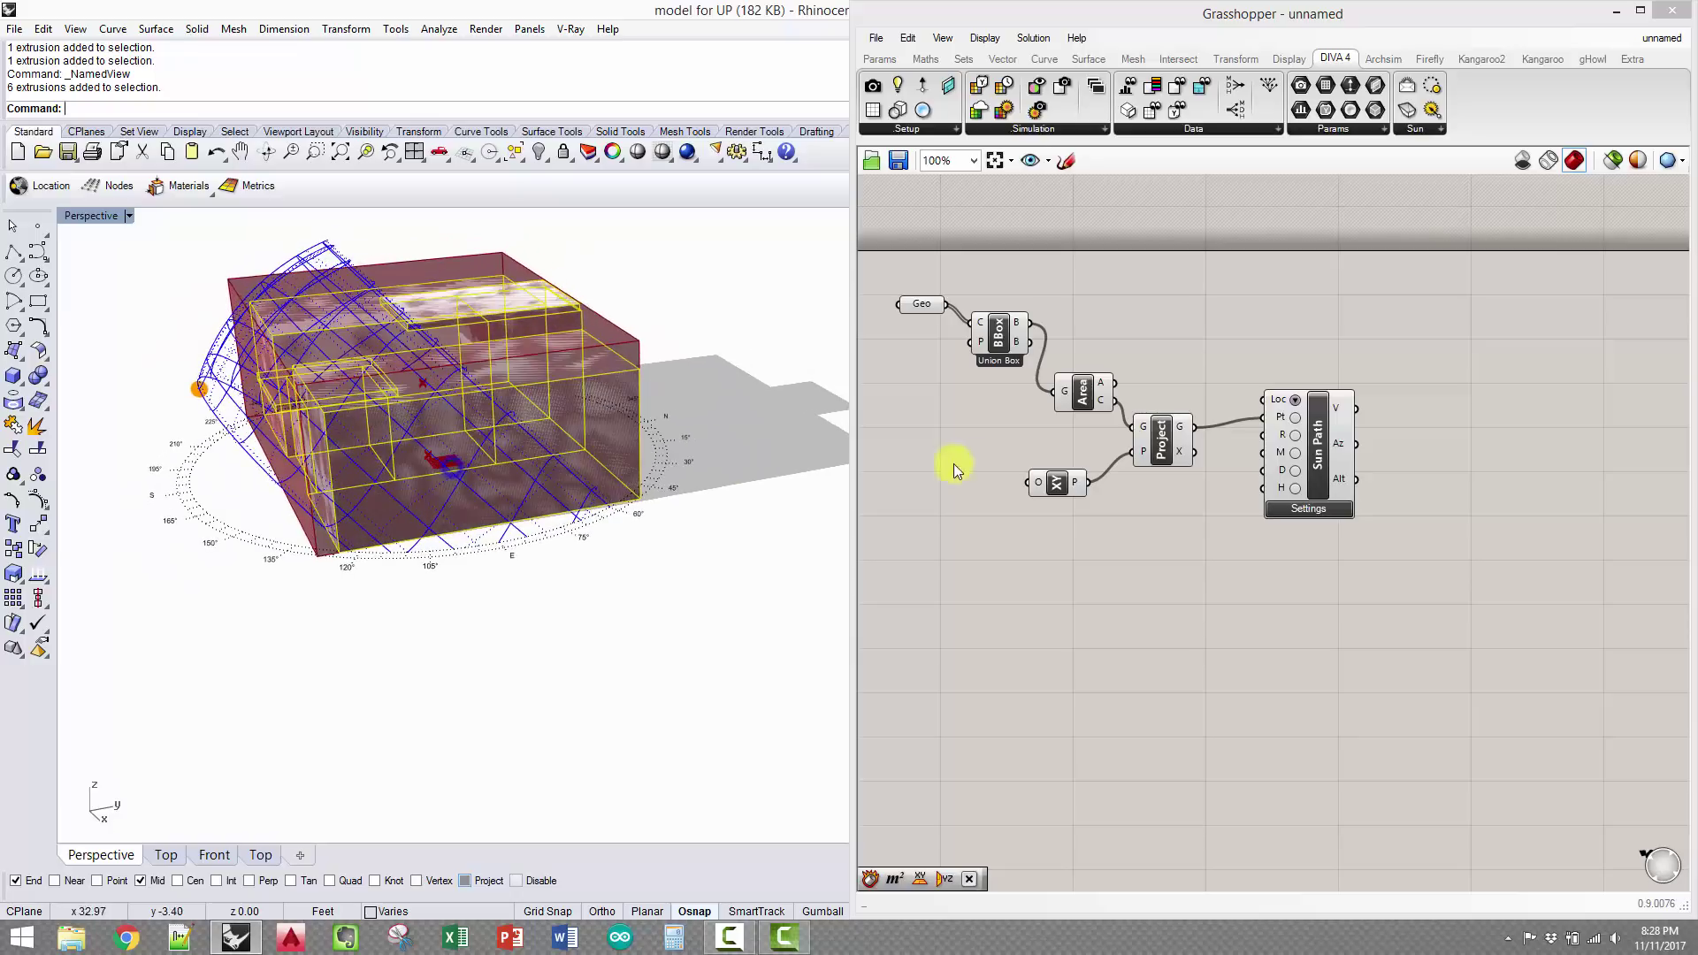
# Turn off the preview of the Geometry, Bounding Box, Area and XY Plane components together
pyautogui.moveTo(1104, 522); pyautogui.dragTo(901, 280)
pyautogui.rightClick(1020, 257)
pyautogui.click(1061, 183)
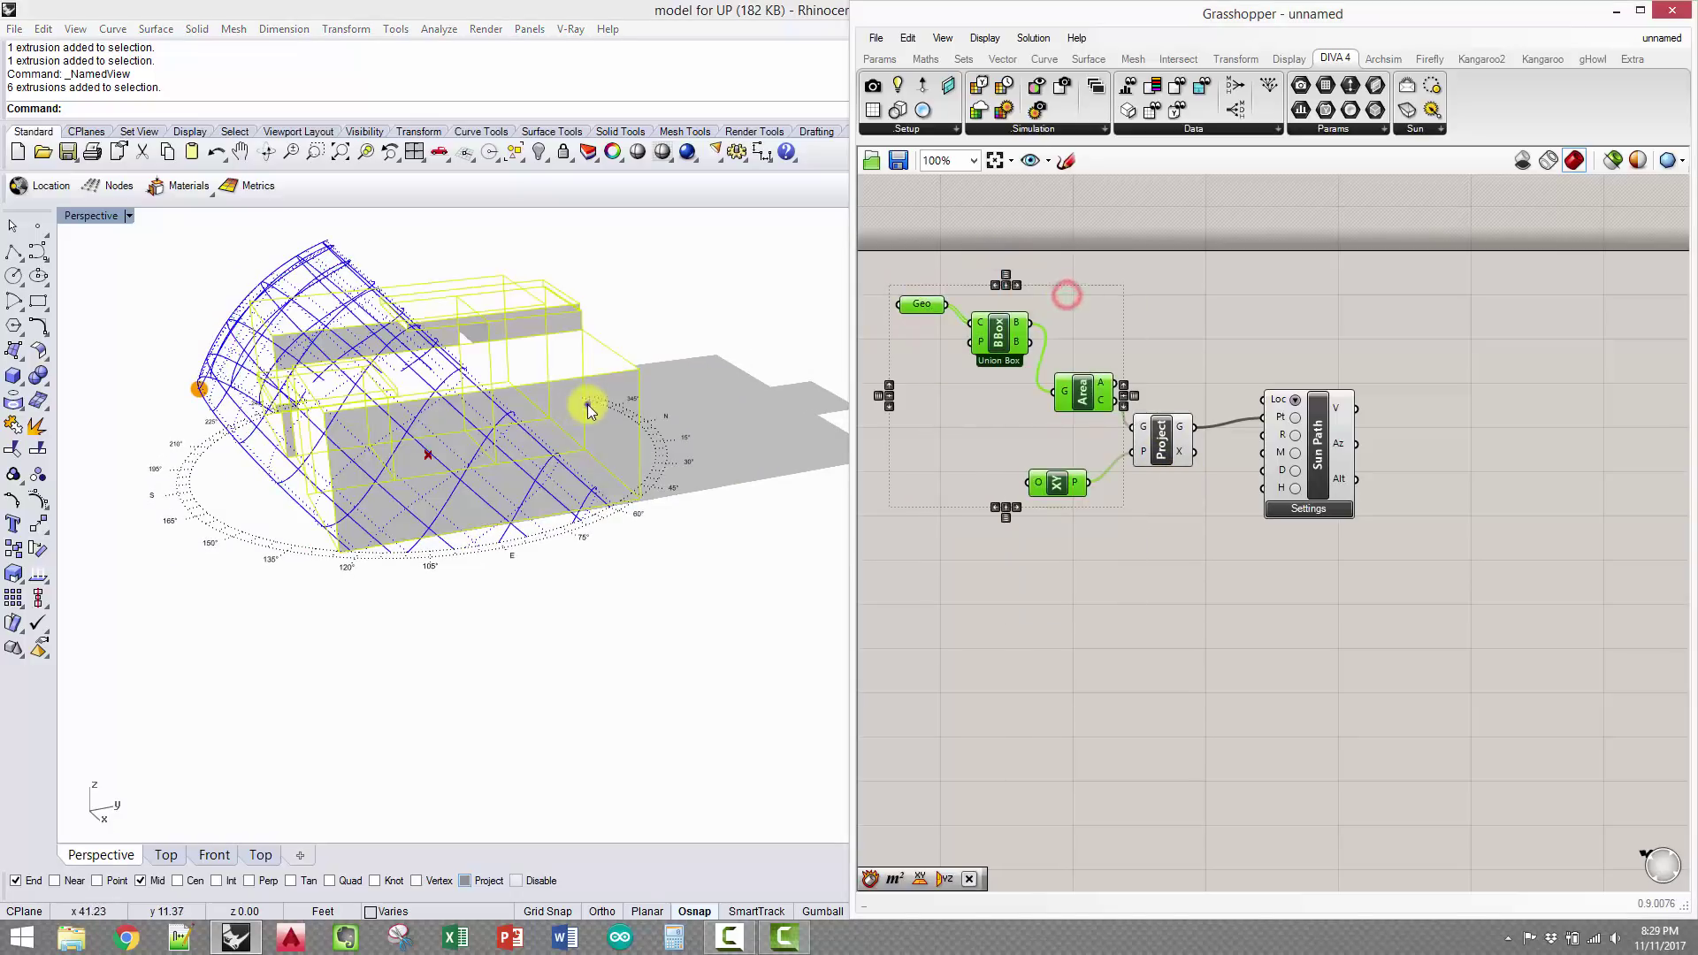
pyautogui.moveTo(588, 404); pyautogui.dragTo(323, 581, button='right')
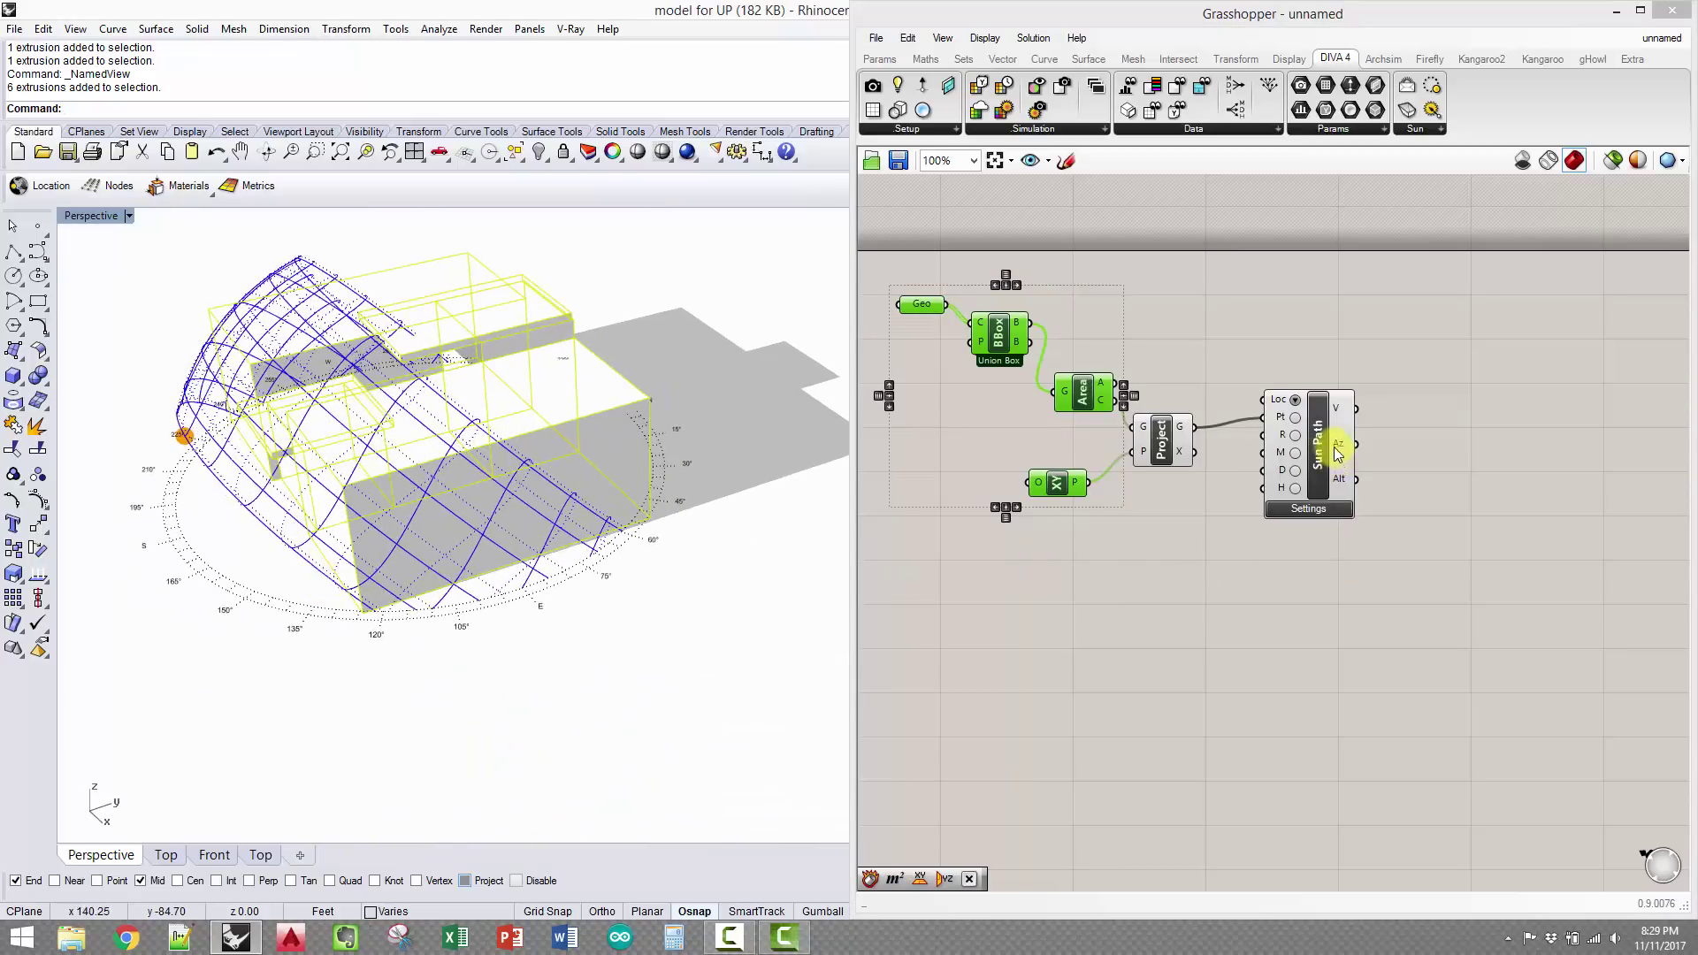
# Move the Sun Path component aside, add a number slider with maximum 200, and connect it to the Sun Path's R input
pyautogui.moveTo(1318, 436); pyautogui.dragTo(1429, 437)
pyautogui.doubleClick(1256, 582)
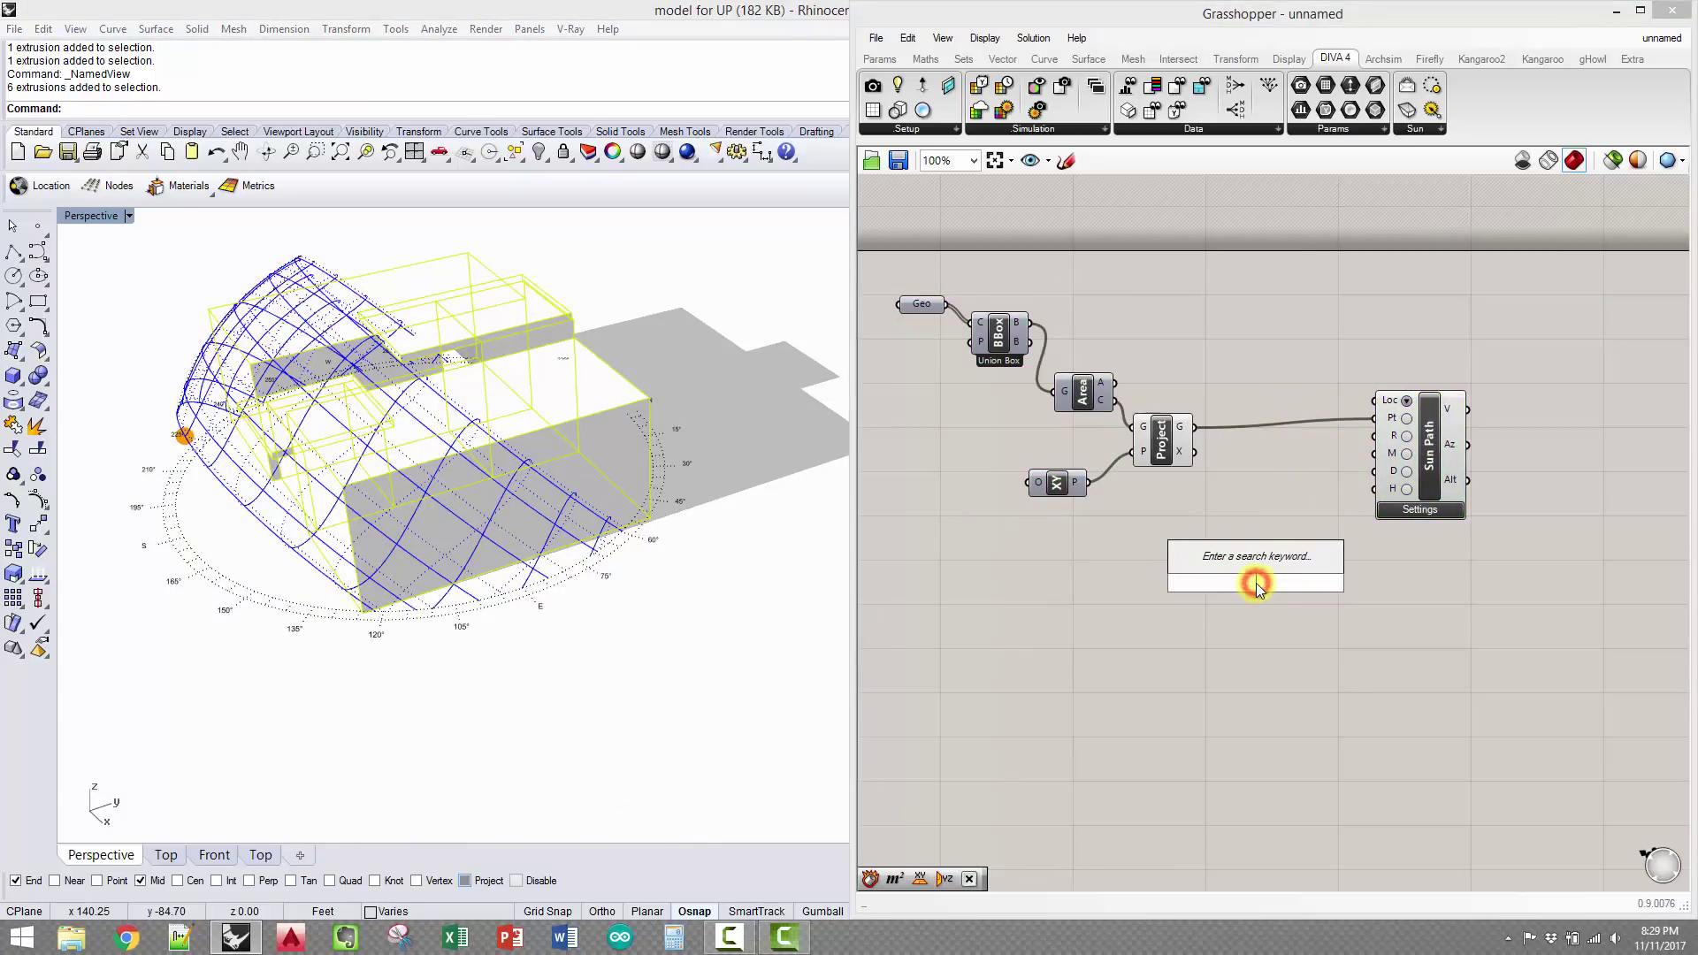
pyautogui.write('number')
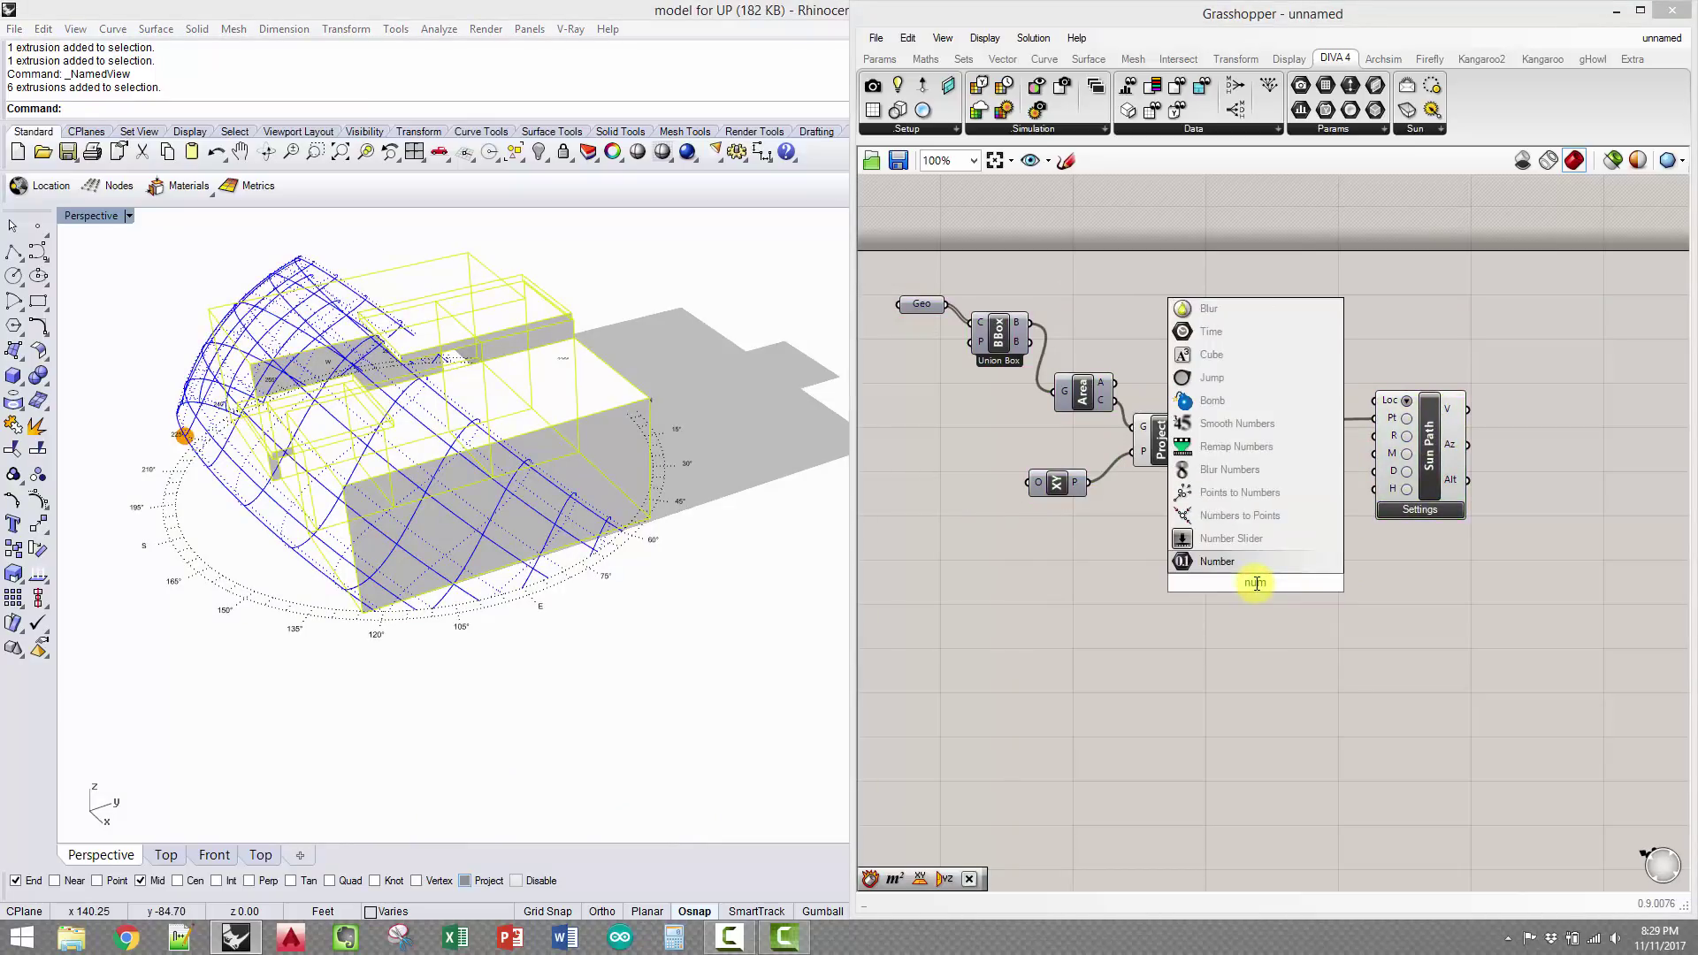
pyautogui.click(1210, 537)
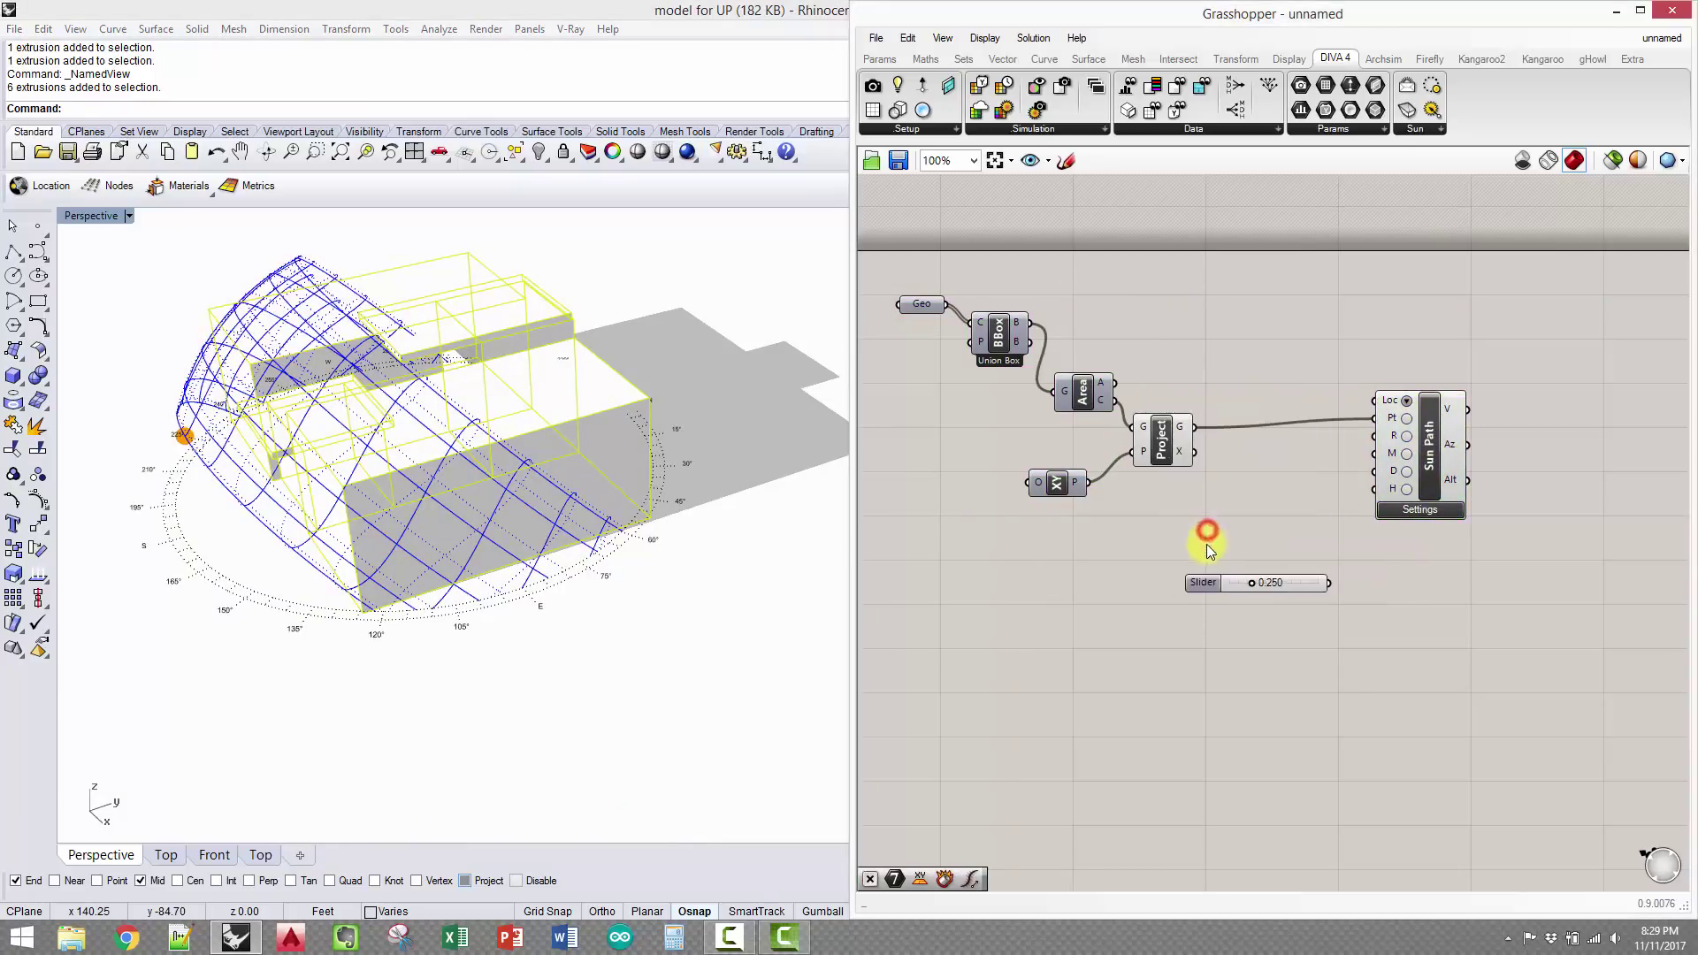
pyautogui.rightClick(1242, 582)
pyautogui.click(1312, 672)
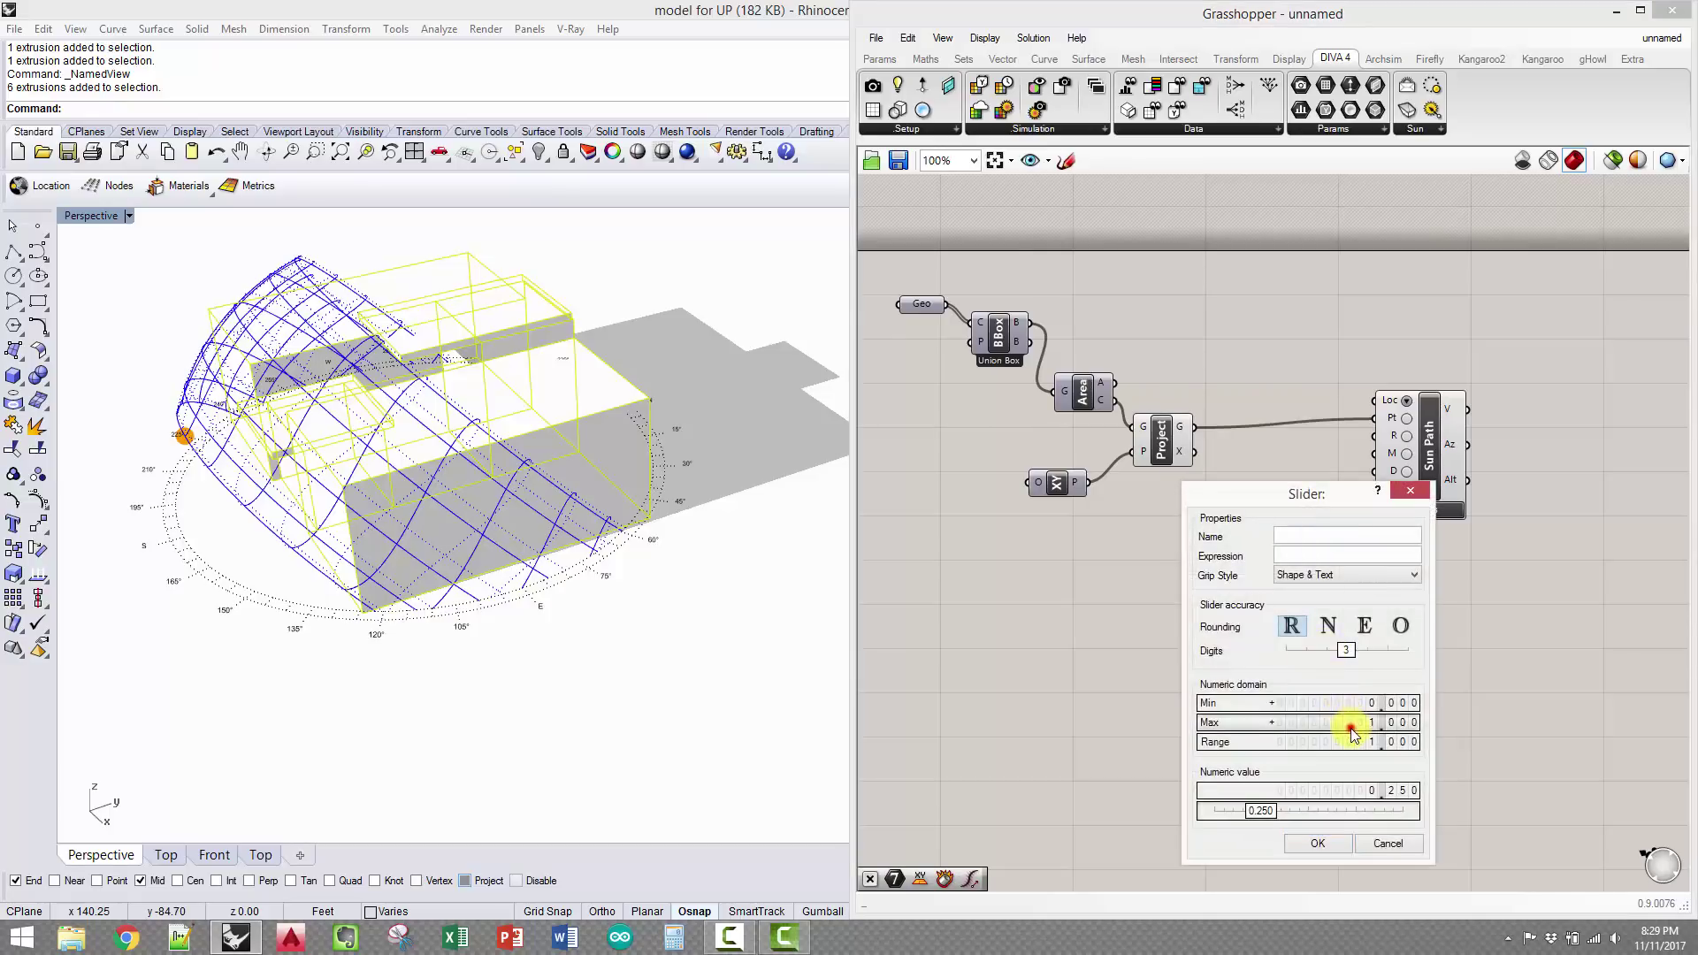
pyautogui.doubleClick(1350, 724)
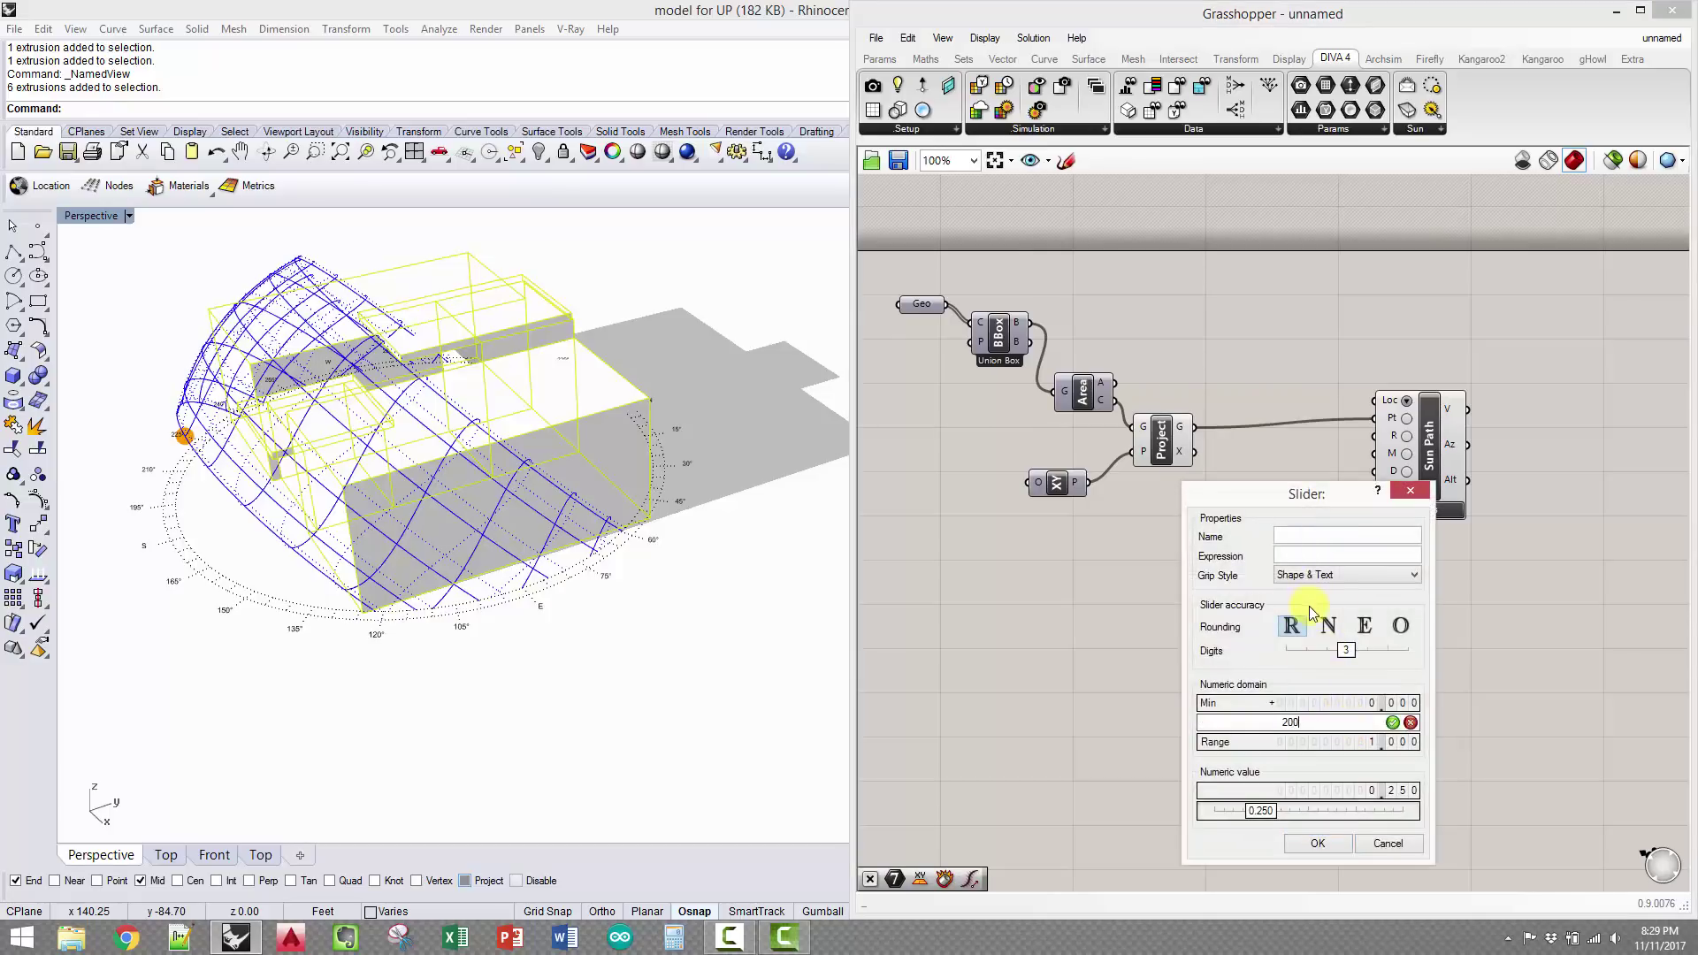
pyautogui.click(1303, 846)
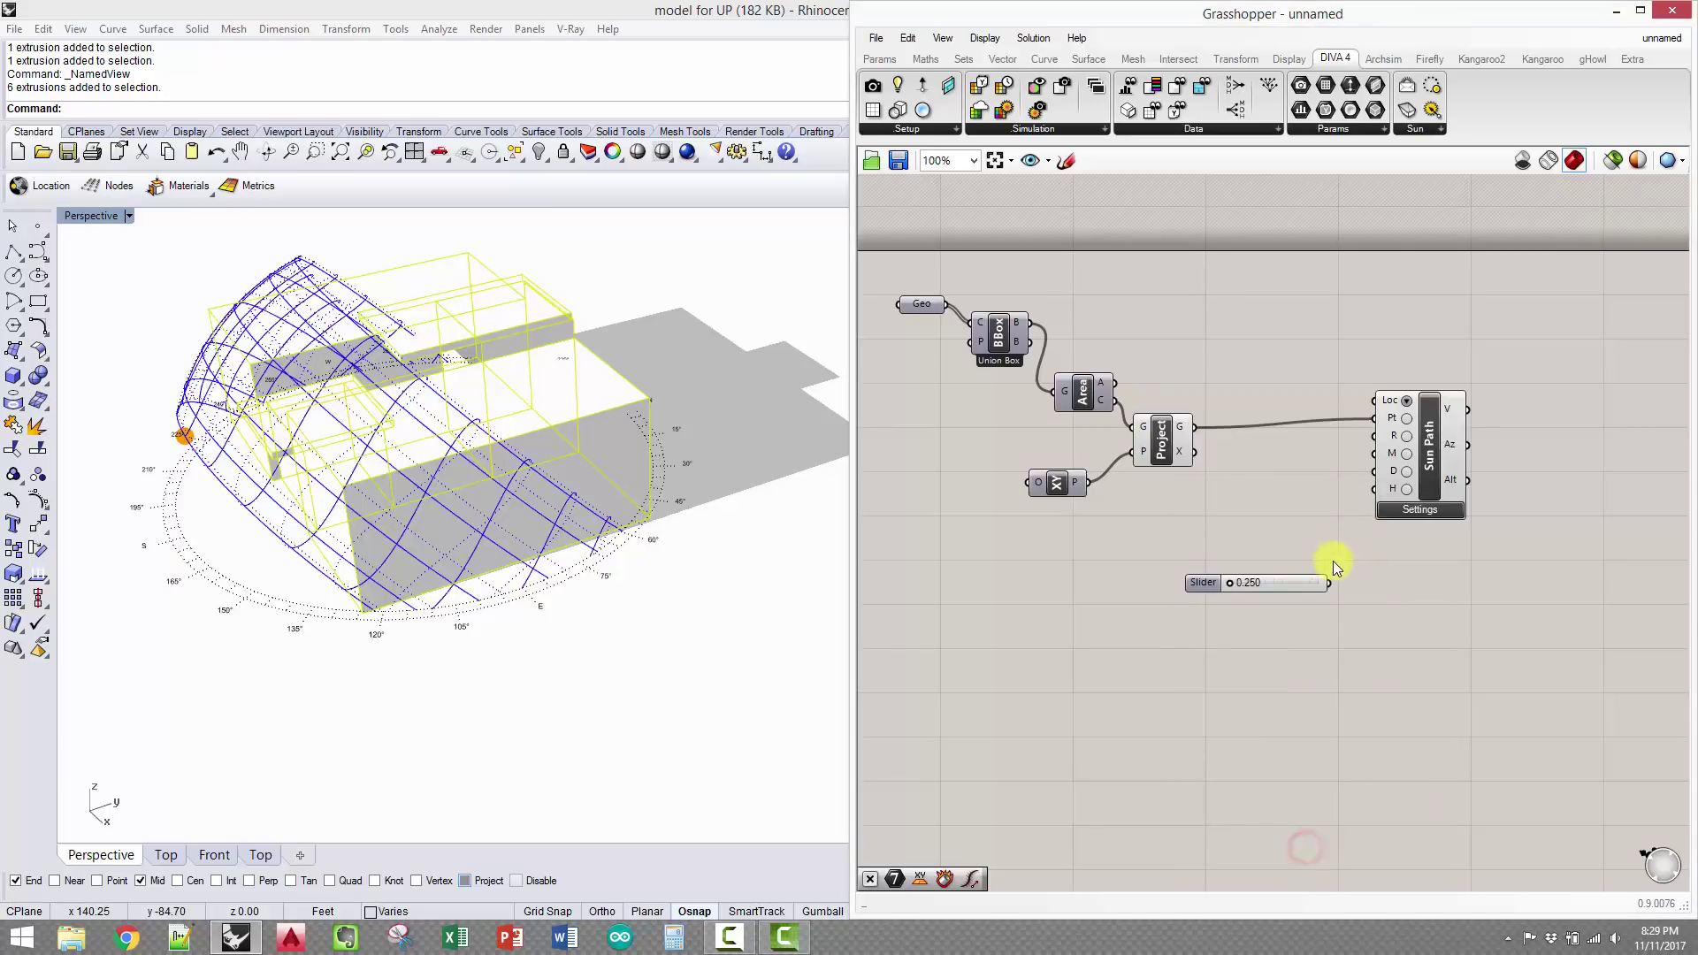
pyautogui.moveTo(1275, 575); pyautogui.dragTo(1376, 436)
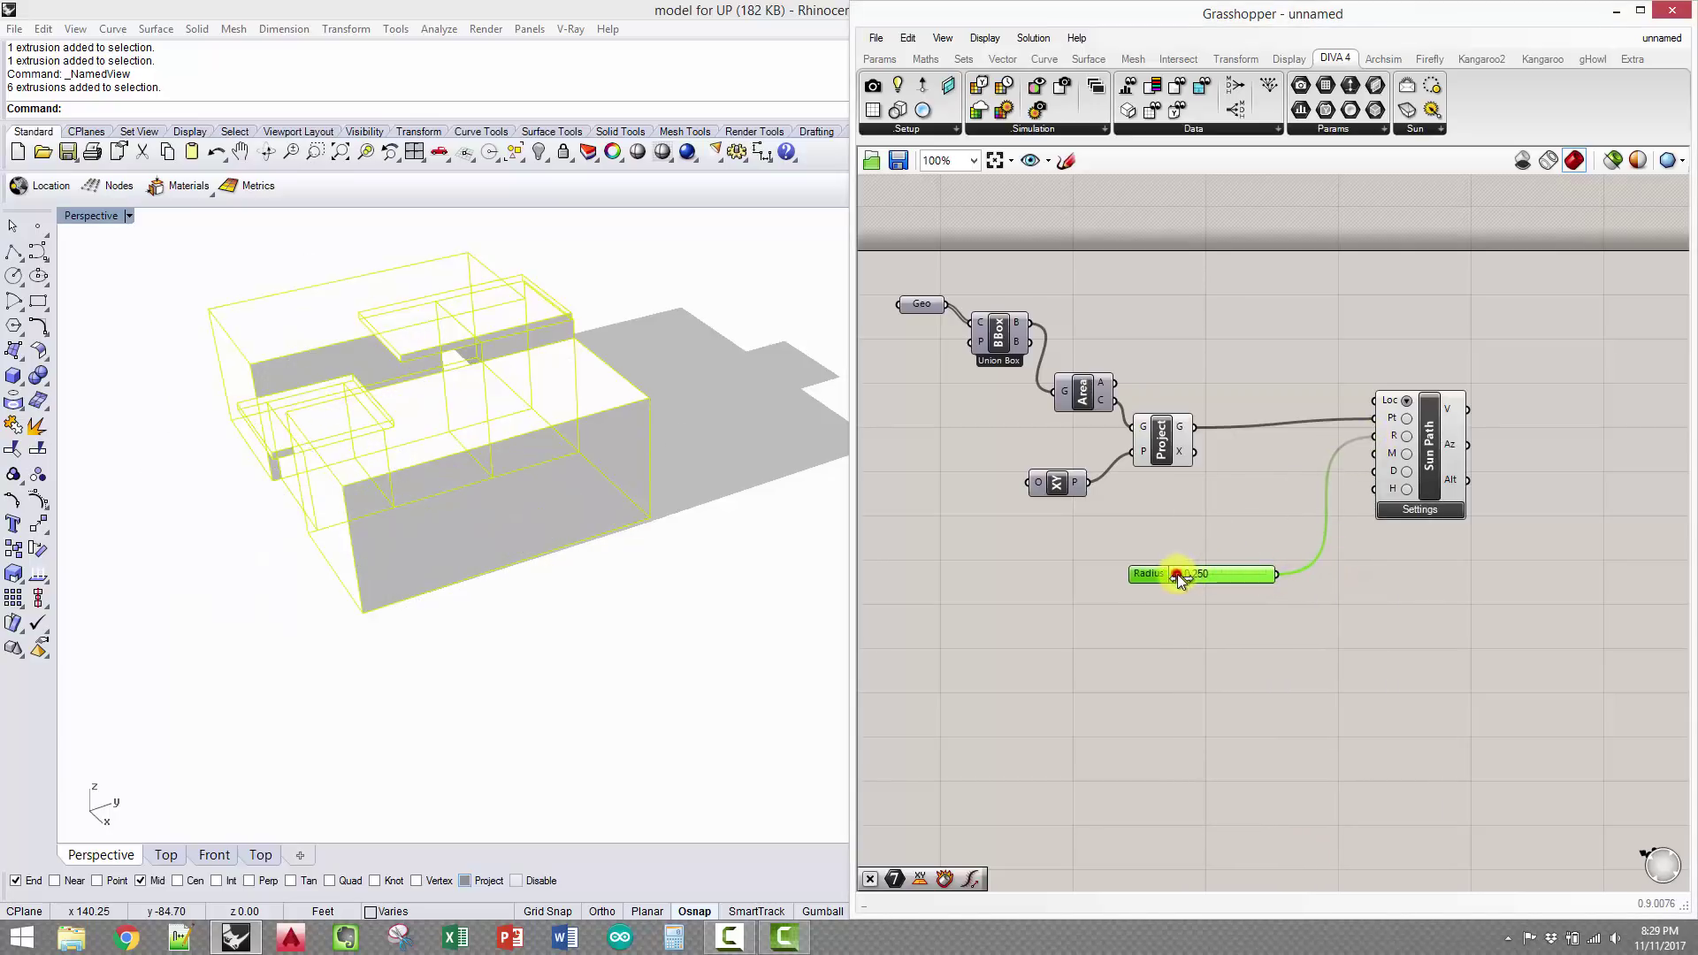
# Set the Radius slider to 125
pyautogui.moveTo(1177, 577); pyautogui.dragTo(1248, 569)
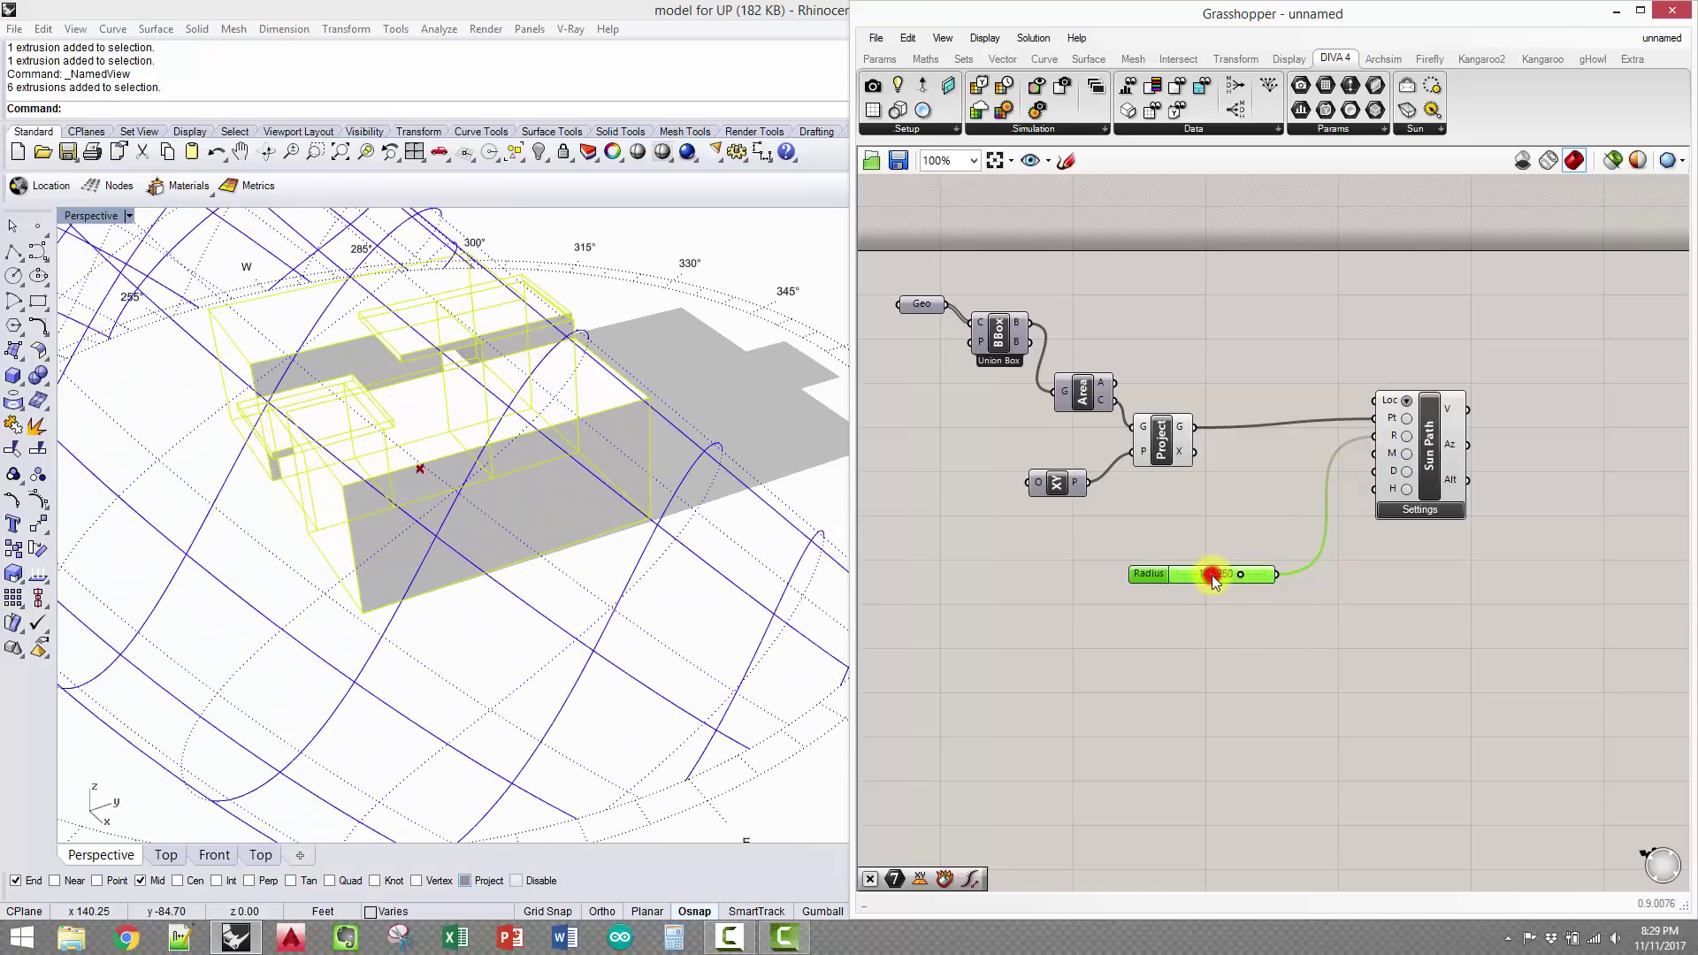
pyautogui.doubleClick(1211, 575)
pyautogui.write('125')
pyautogui.press('Return')
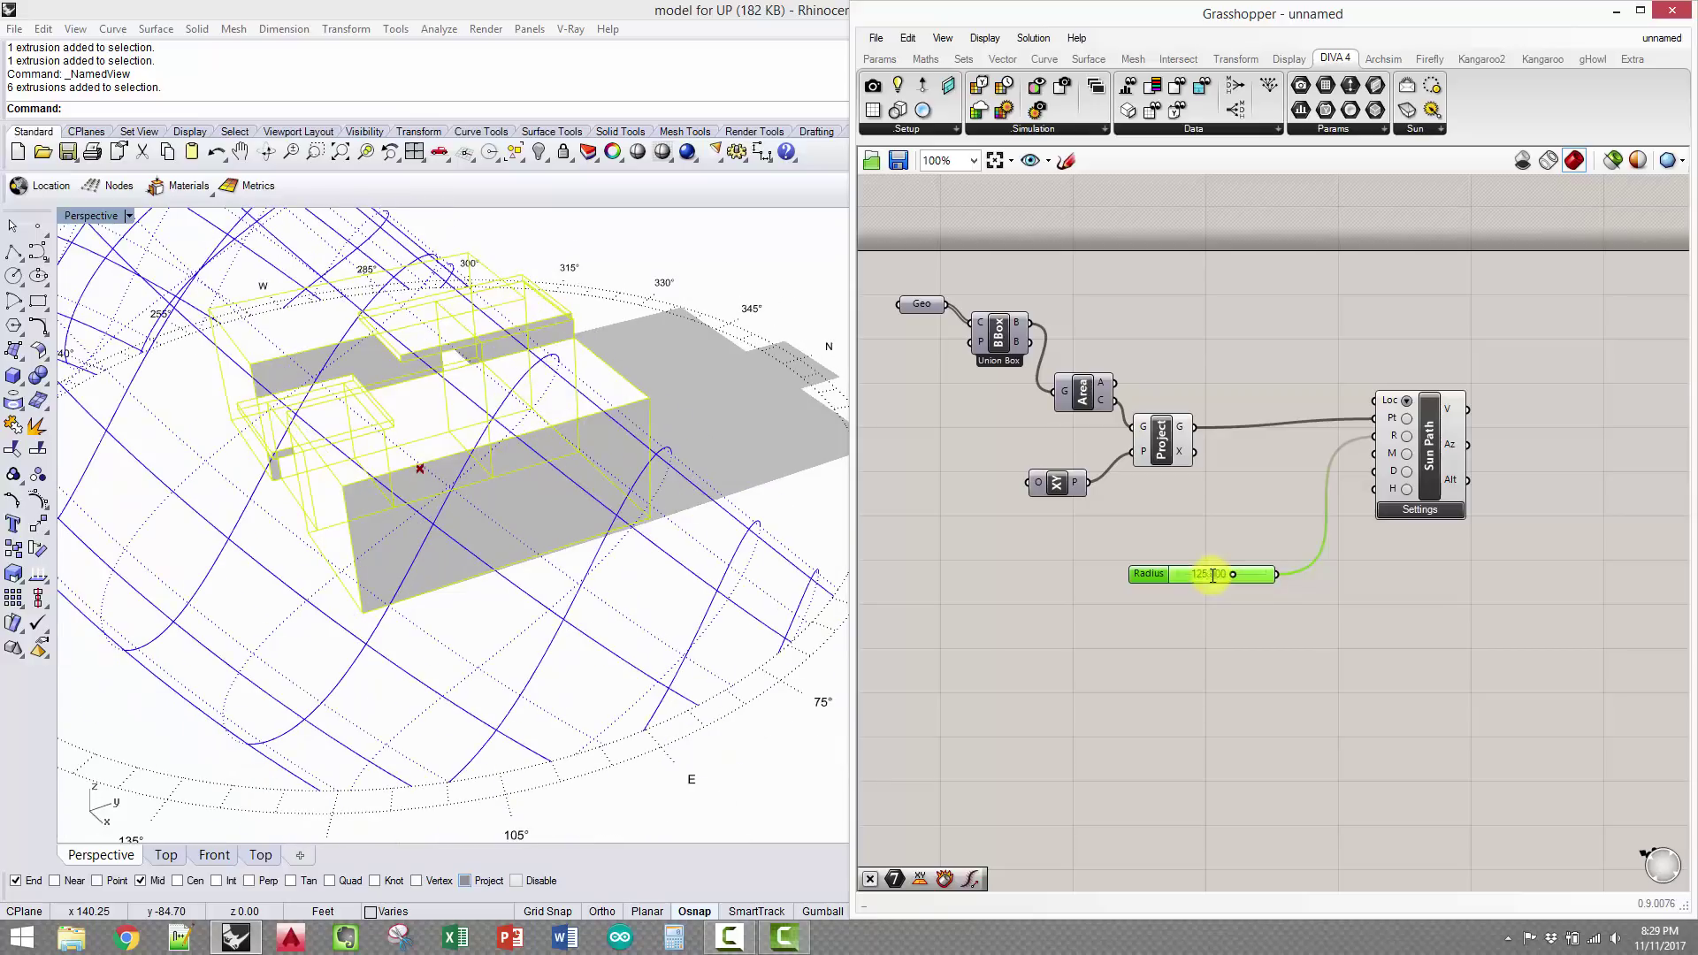
# Examine the enlarged sun path around the massing model from above and from oblique angles
pyautogui.moveTo(453, 459); pyautogui.dragTo(502, 553, button='right')
pyautogui.moveTo(456, 613); pyautogui.dragTo(481, 531, button='right')
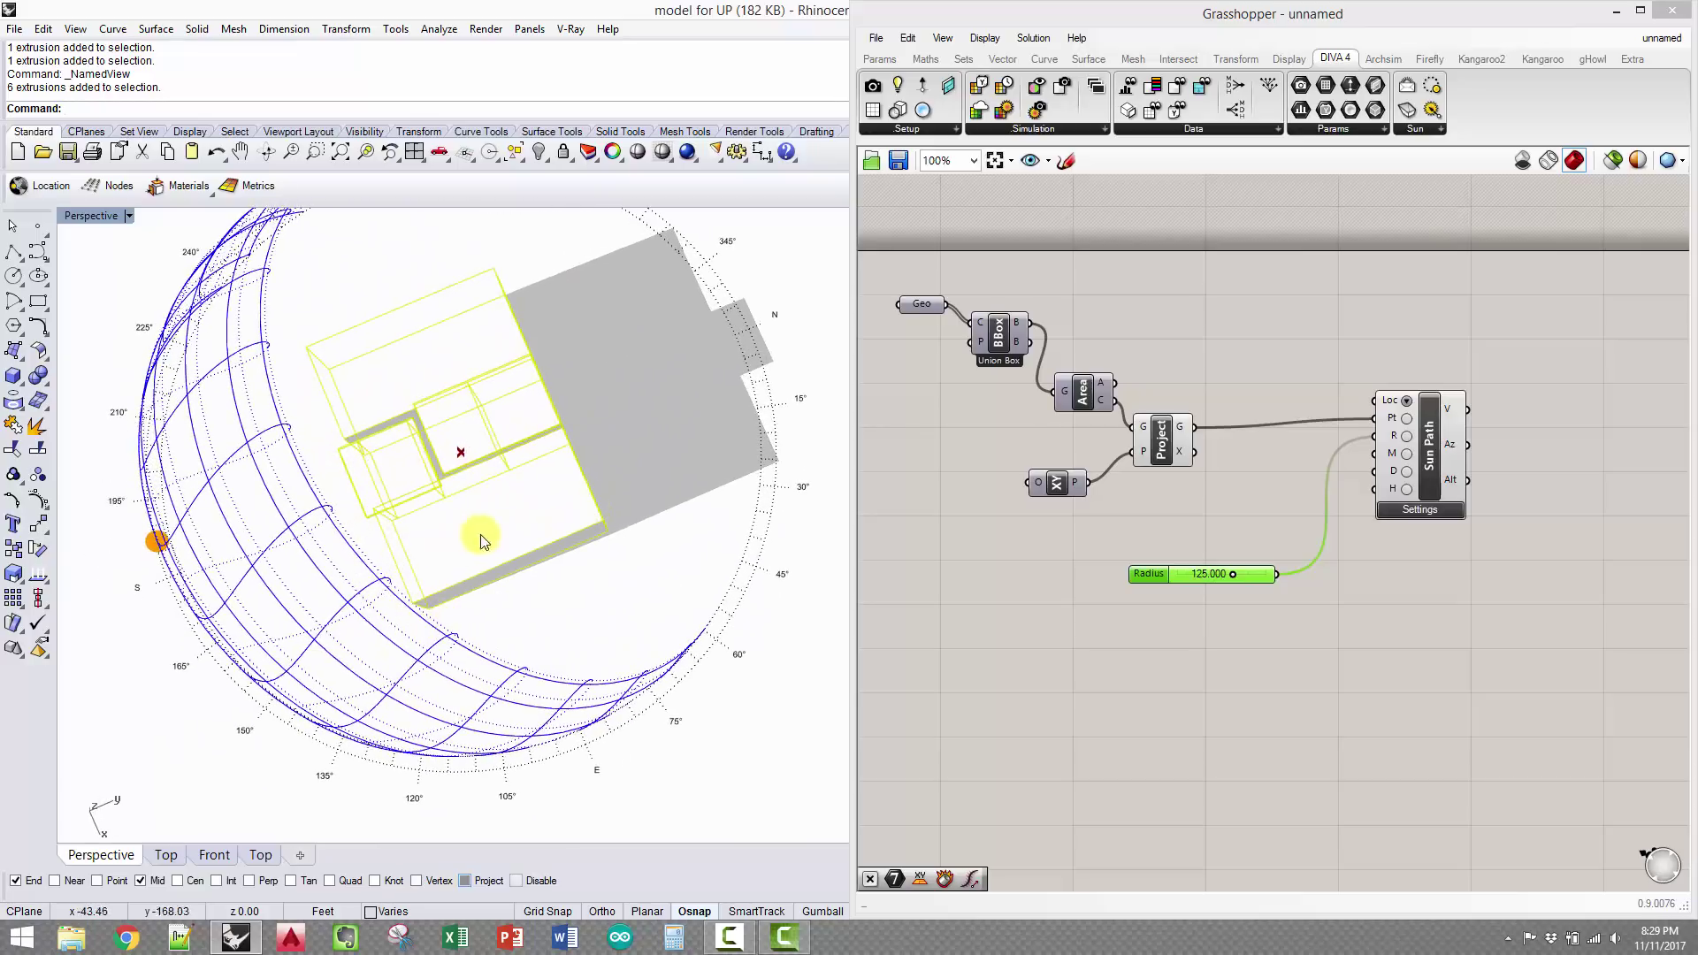
pyautogui.moveTo(525, 369); pyautogui.dragTo(762, 343, button='right')
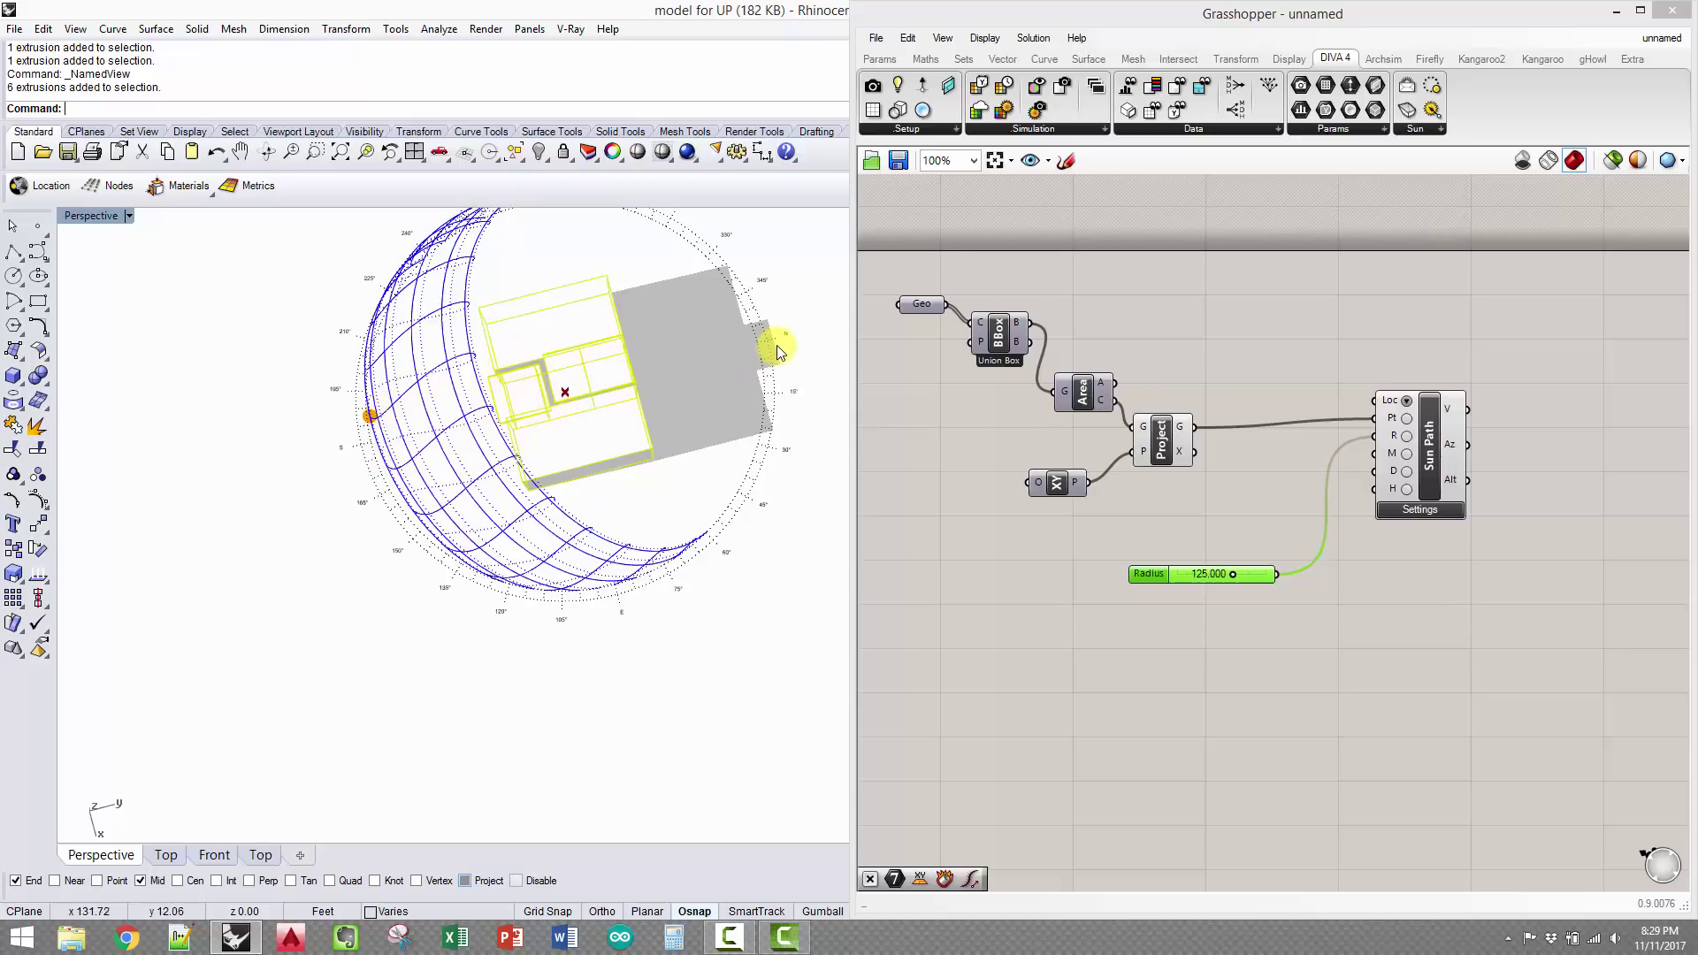
pyautogui.moveTo(756, 354); pyautogui.dragTo(753, 345, button='right')
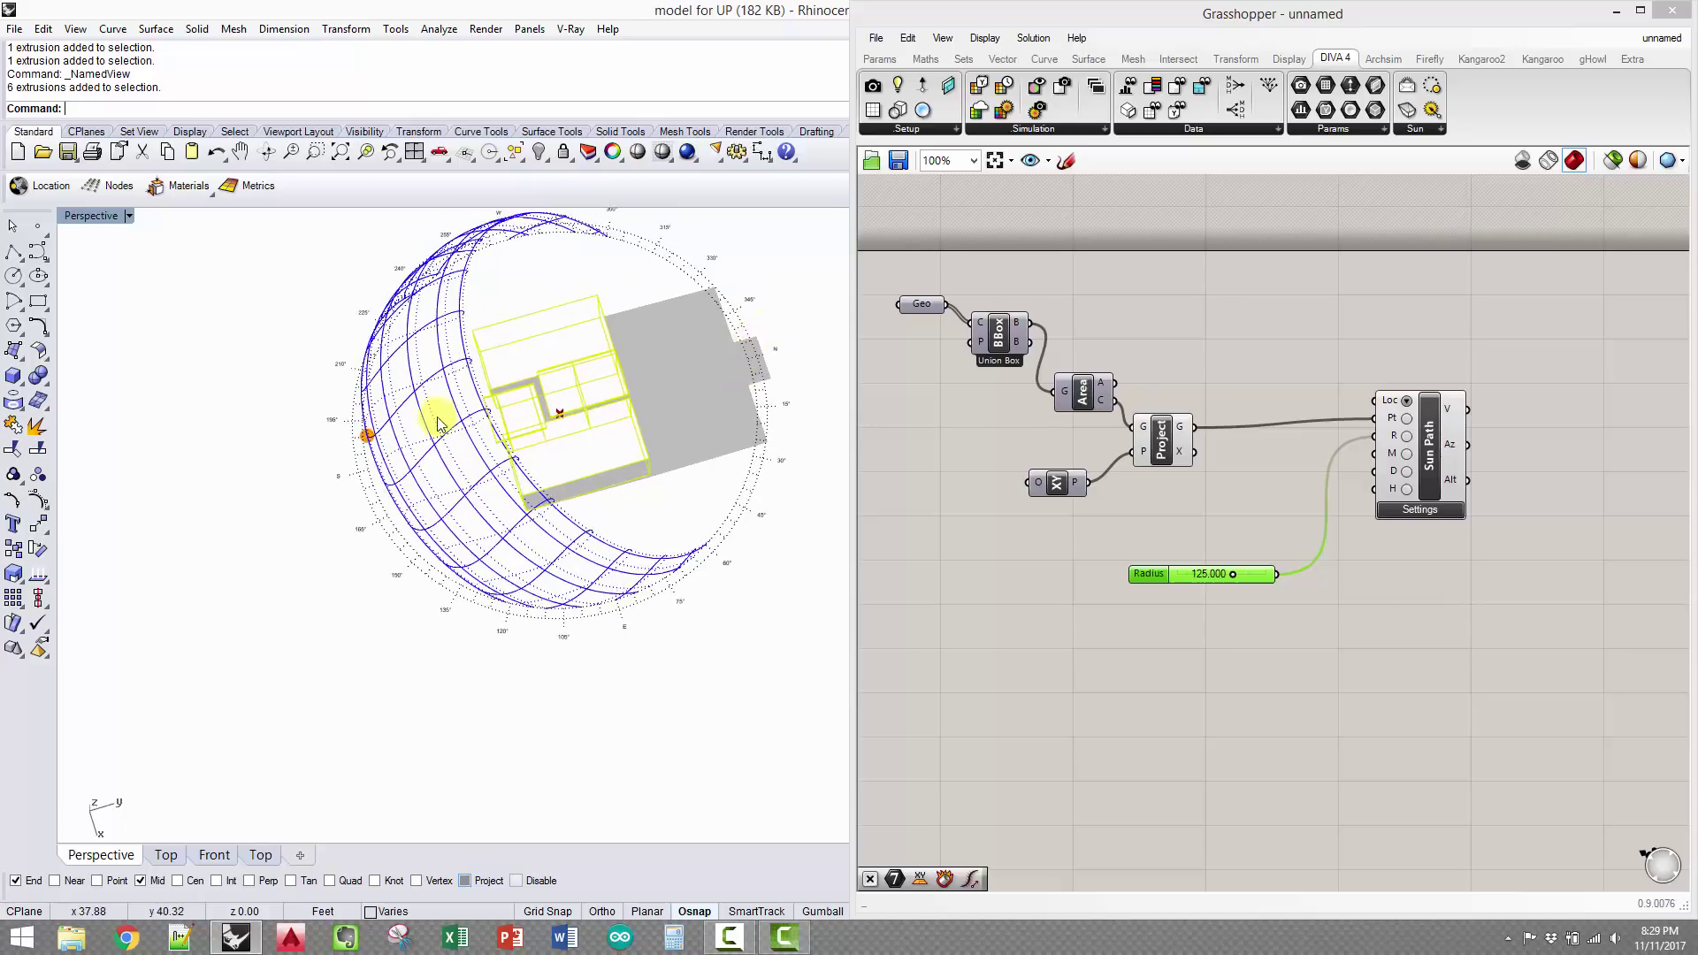
pyautogui.moveTo(376, 433); pyautogui.dragTo(469, 455, button='right')
pyautogui.scroll(5, 464, 477)
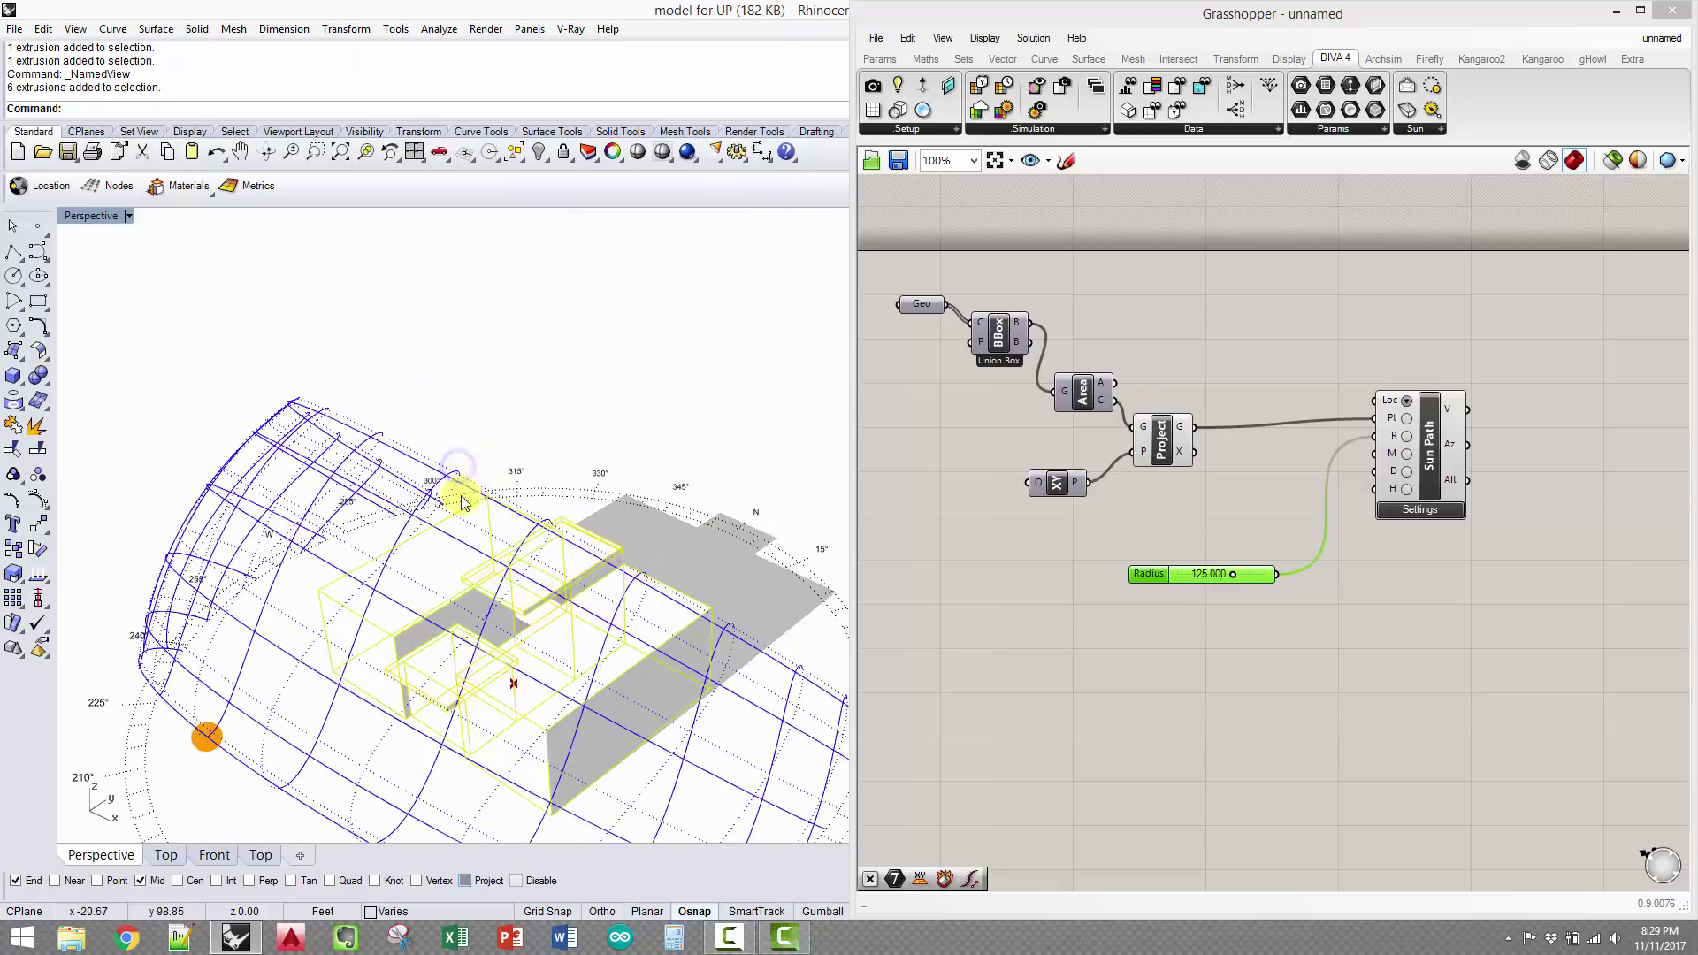
pyautogui.scroll(-3, 390, 719)
pyautogui.moveTo(424, 730); pyautogui.dragTo(891, 587, button='right')
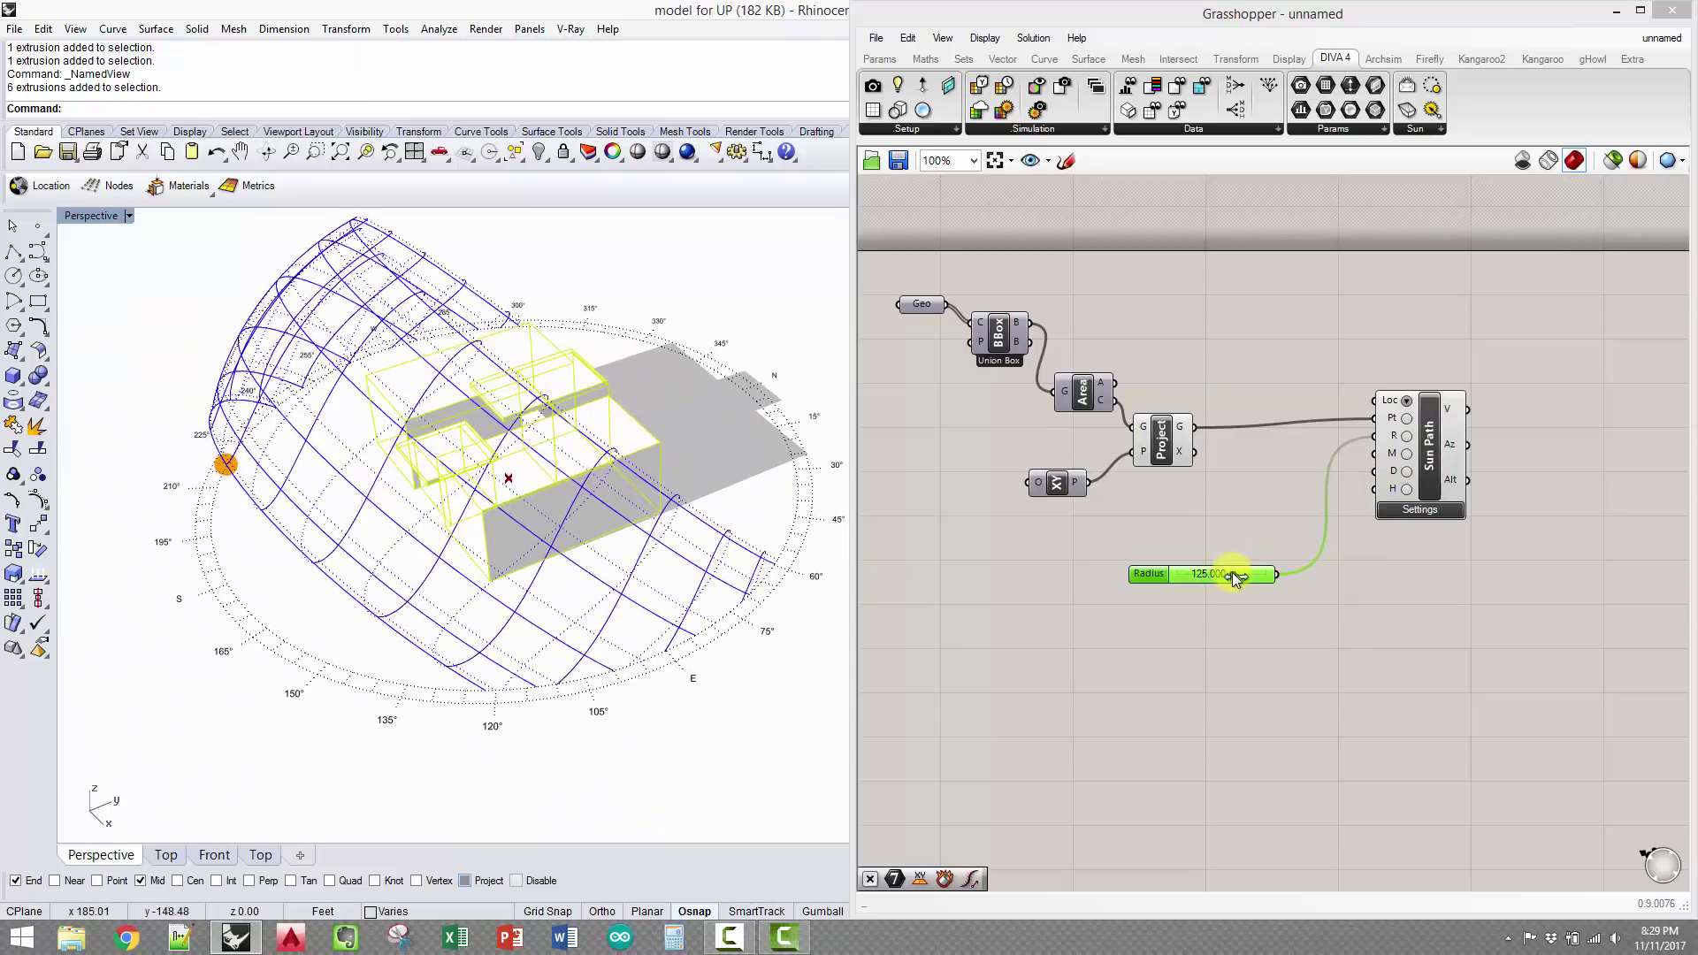
# Move the Radius slider away from the Sun Path component and add an empty Panel below it
pyautogui.moveTo(1234, 573); pyautogui.dragTo(1126, 551)
pyautogui.doubleClick(1227, 619)
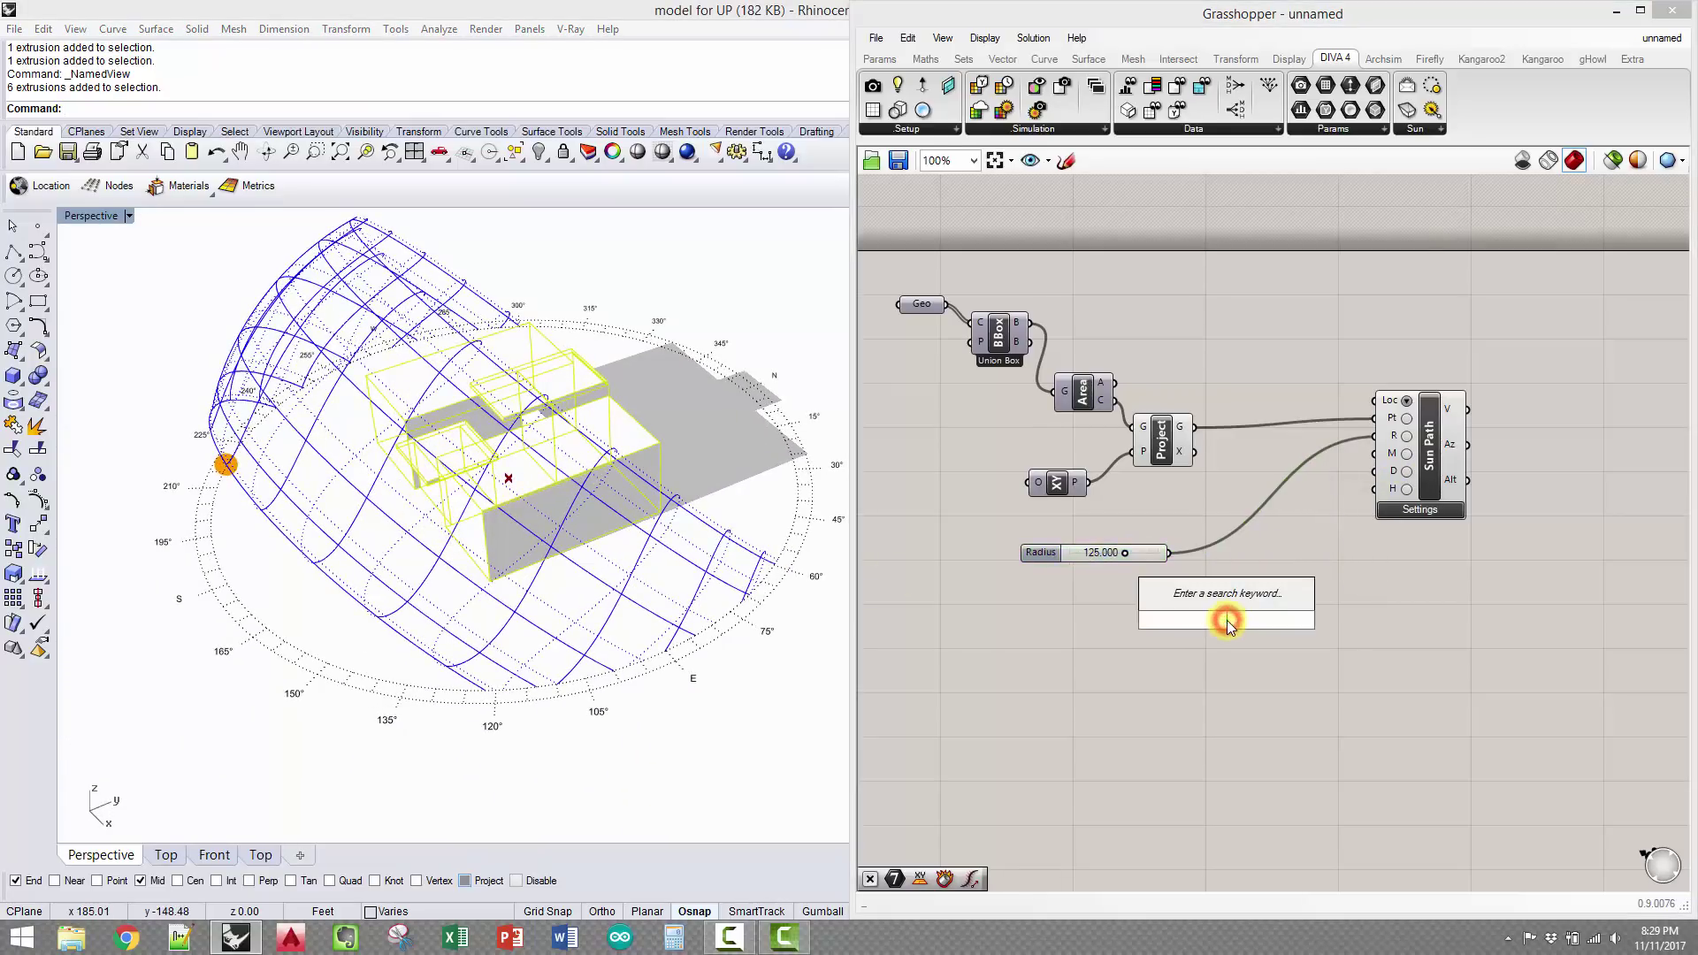
pyautogui.write('pan')
pyautogui.press('Return')
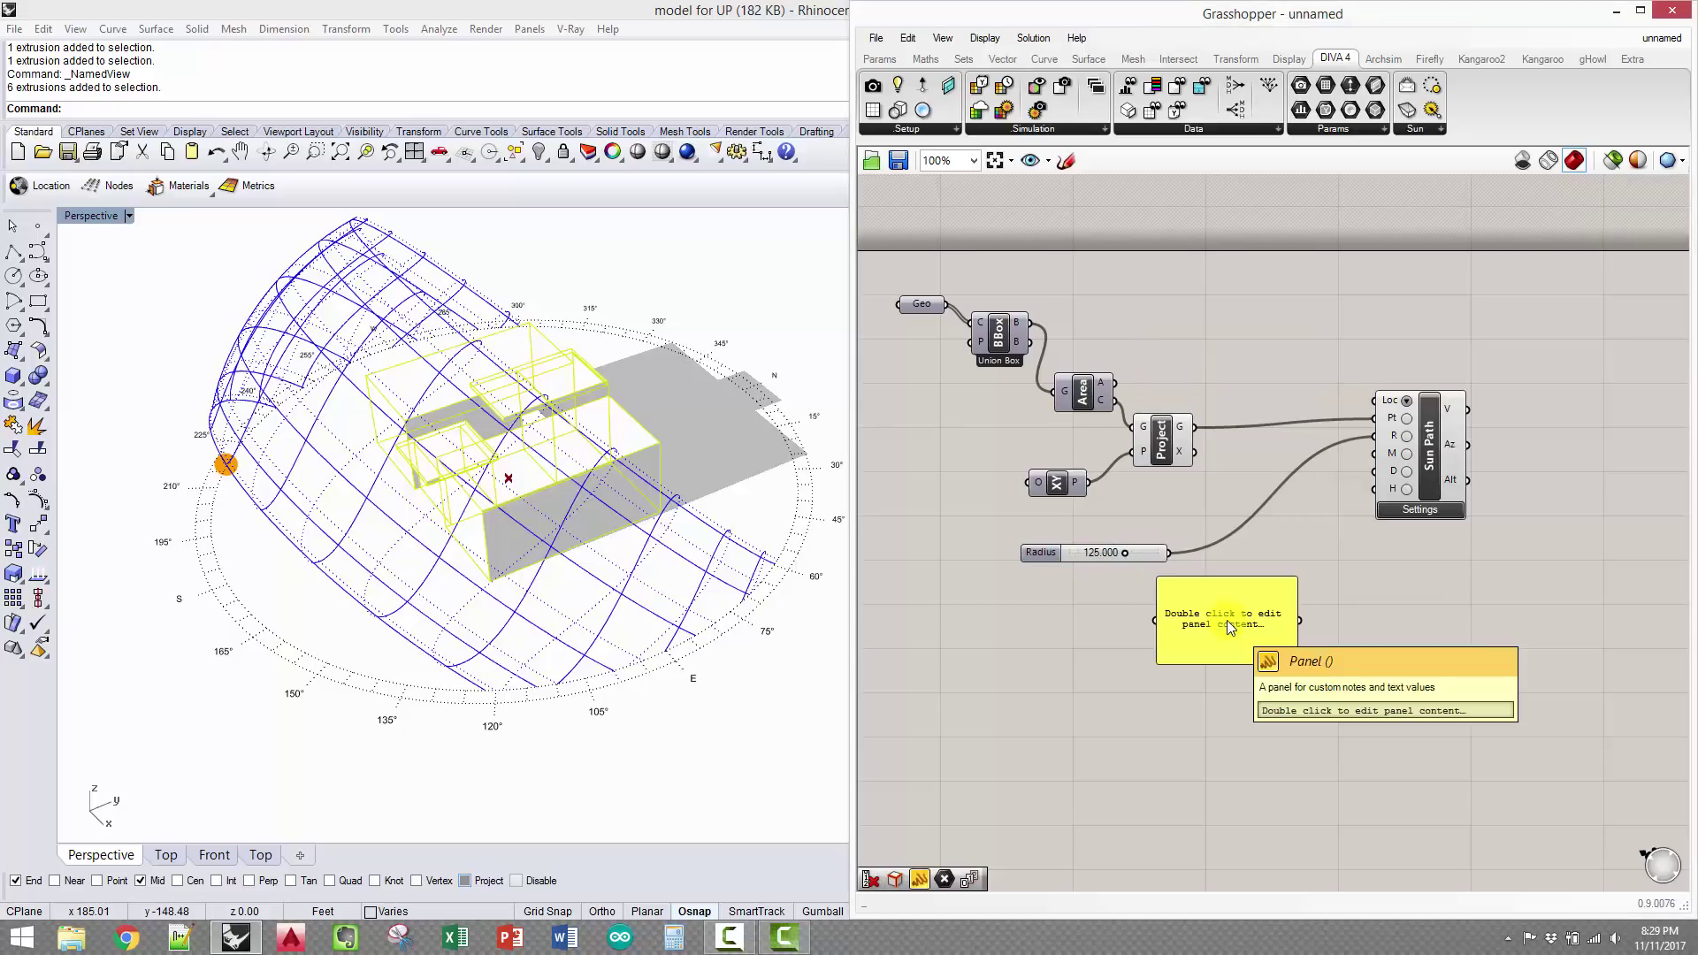
pyautogui.rightClick(1228, 619)
pyautogui.click(1251, 568)
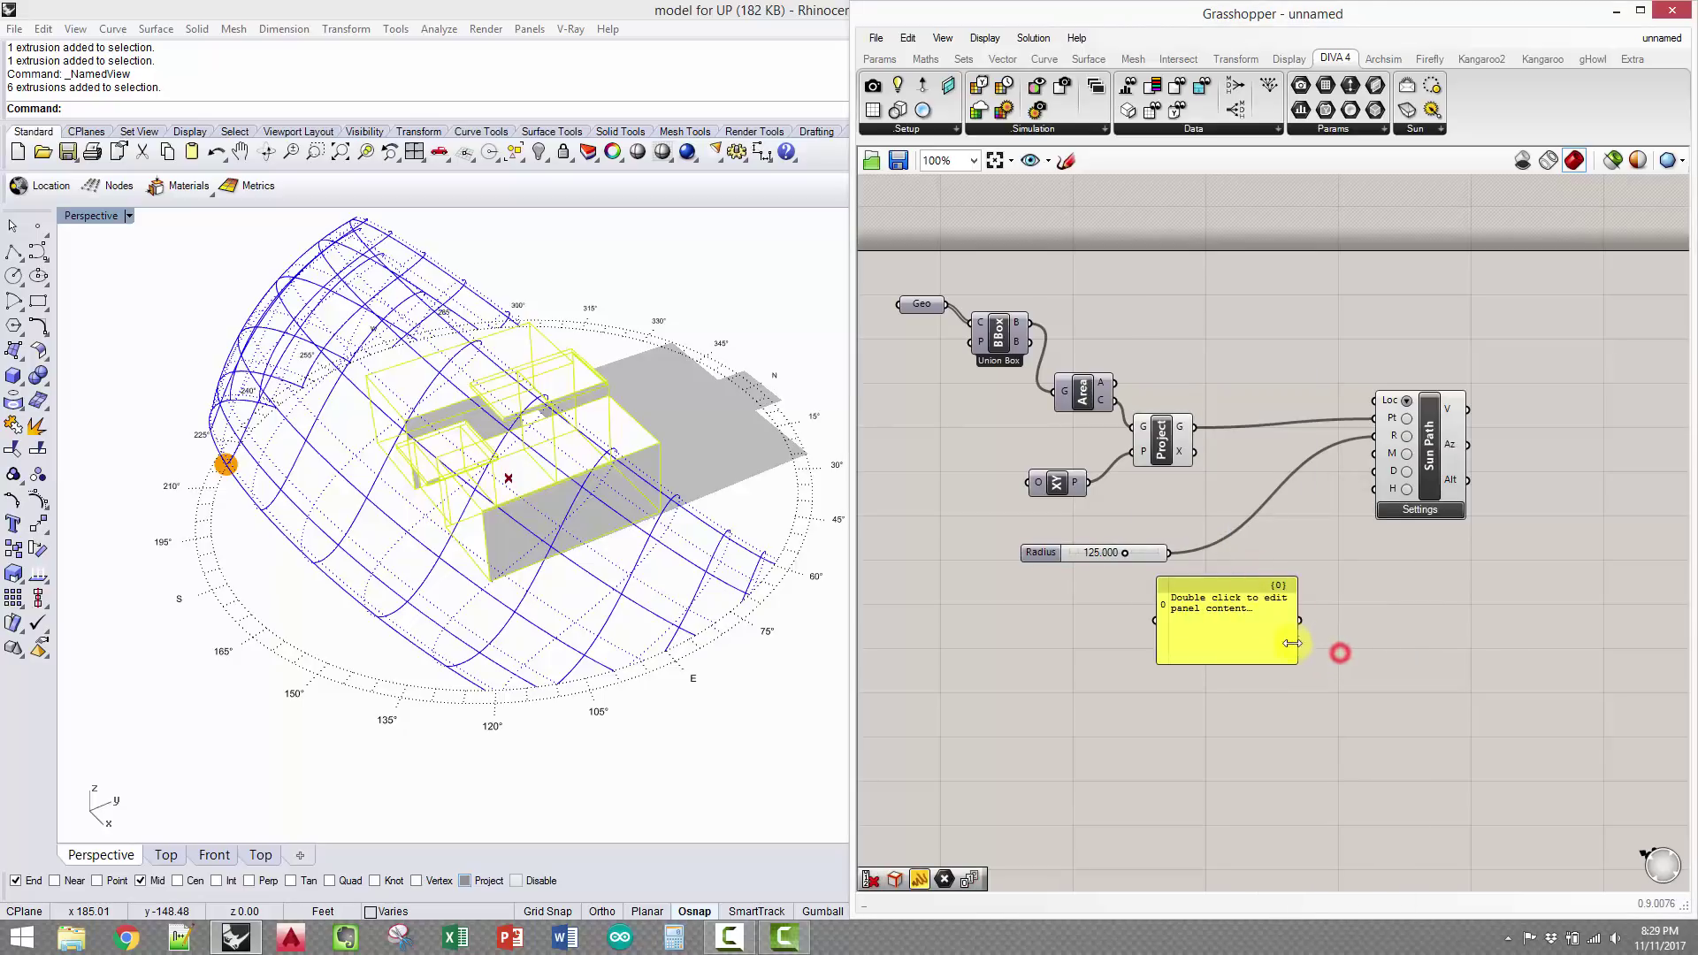
pyautogui.rightClick(1222, 623)
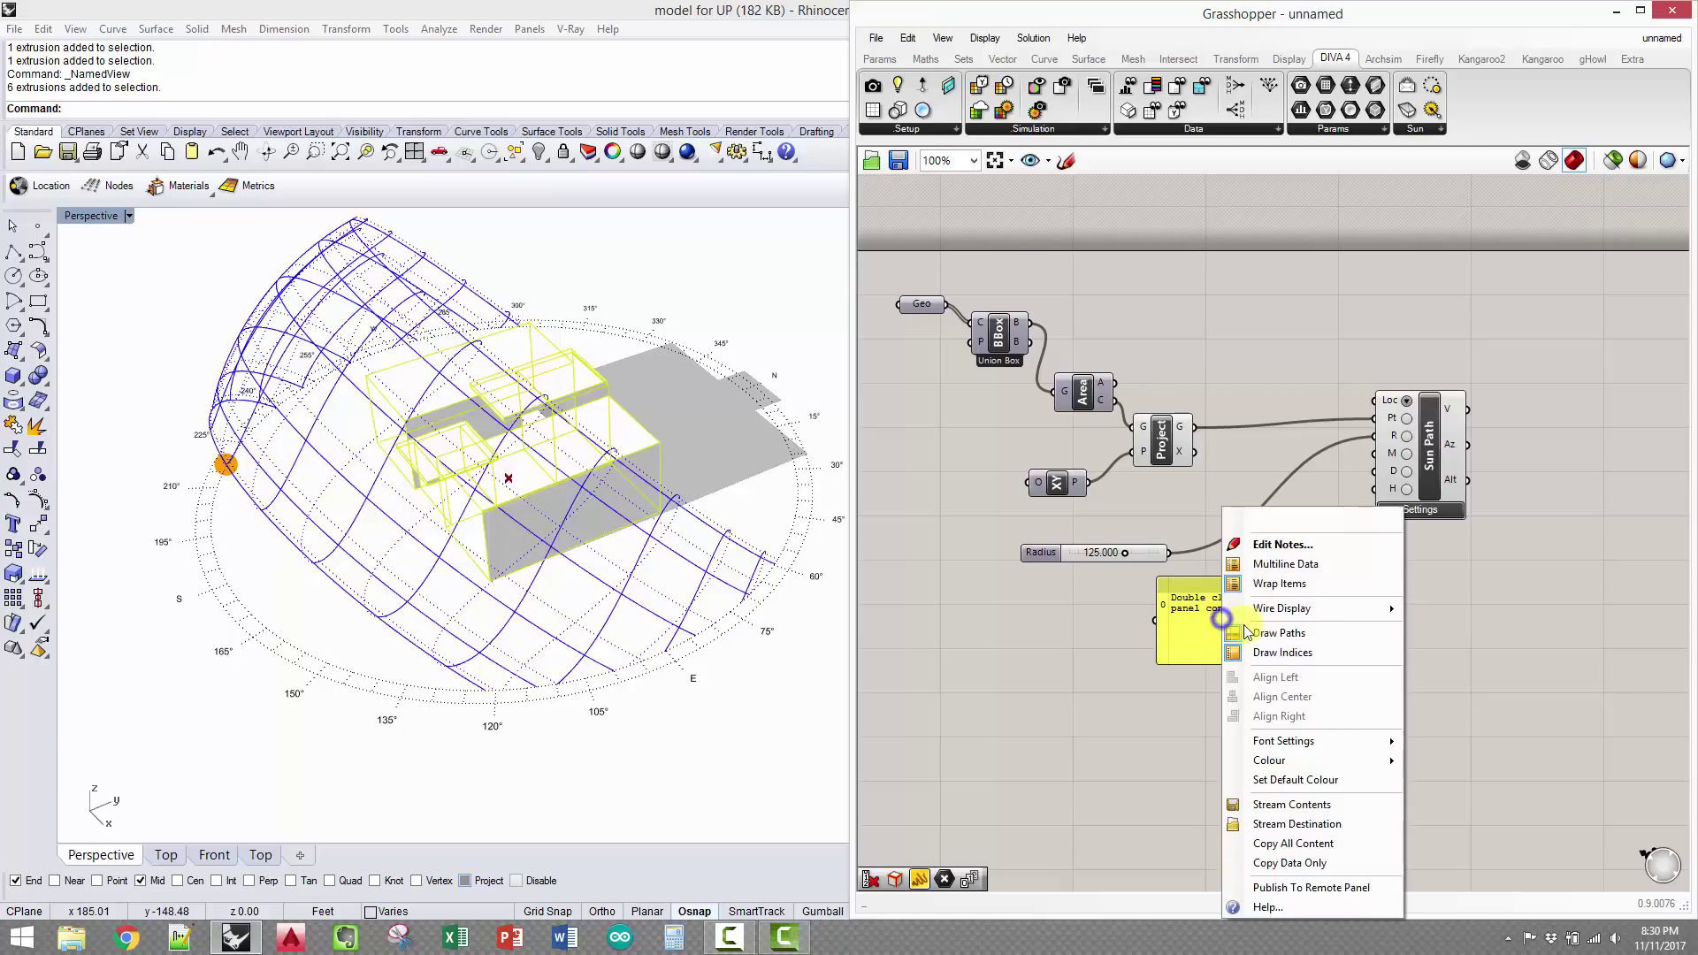
pyautogui.click(1256, 564)
# Set the empty Panel's content to 6, shrink it to a compact size, and connect it to the Sun Path's M input
pyautogui.click(1216, 619)
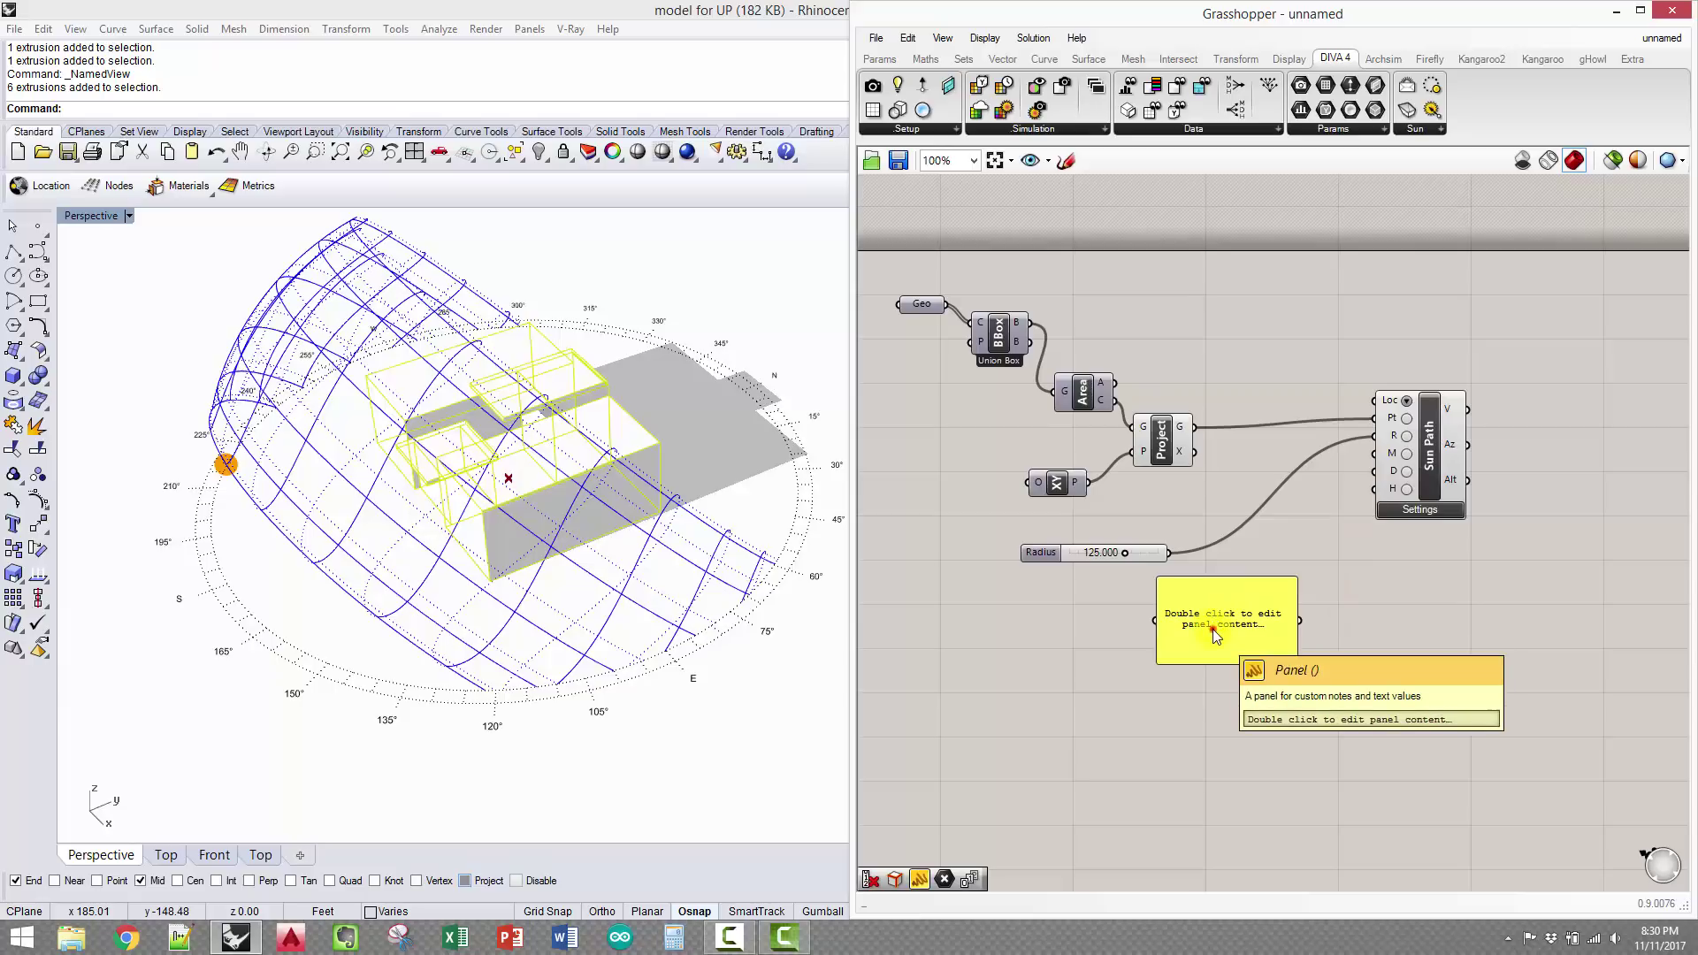
pyautogui.doubleClick(1212, 629)
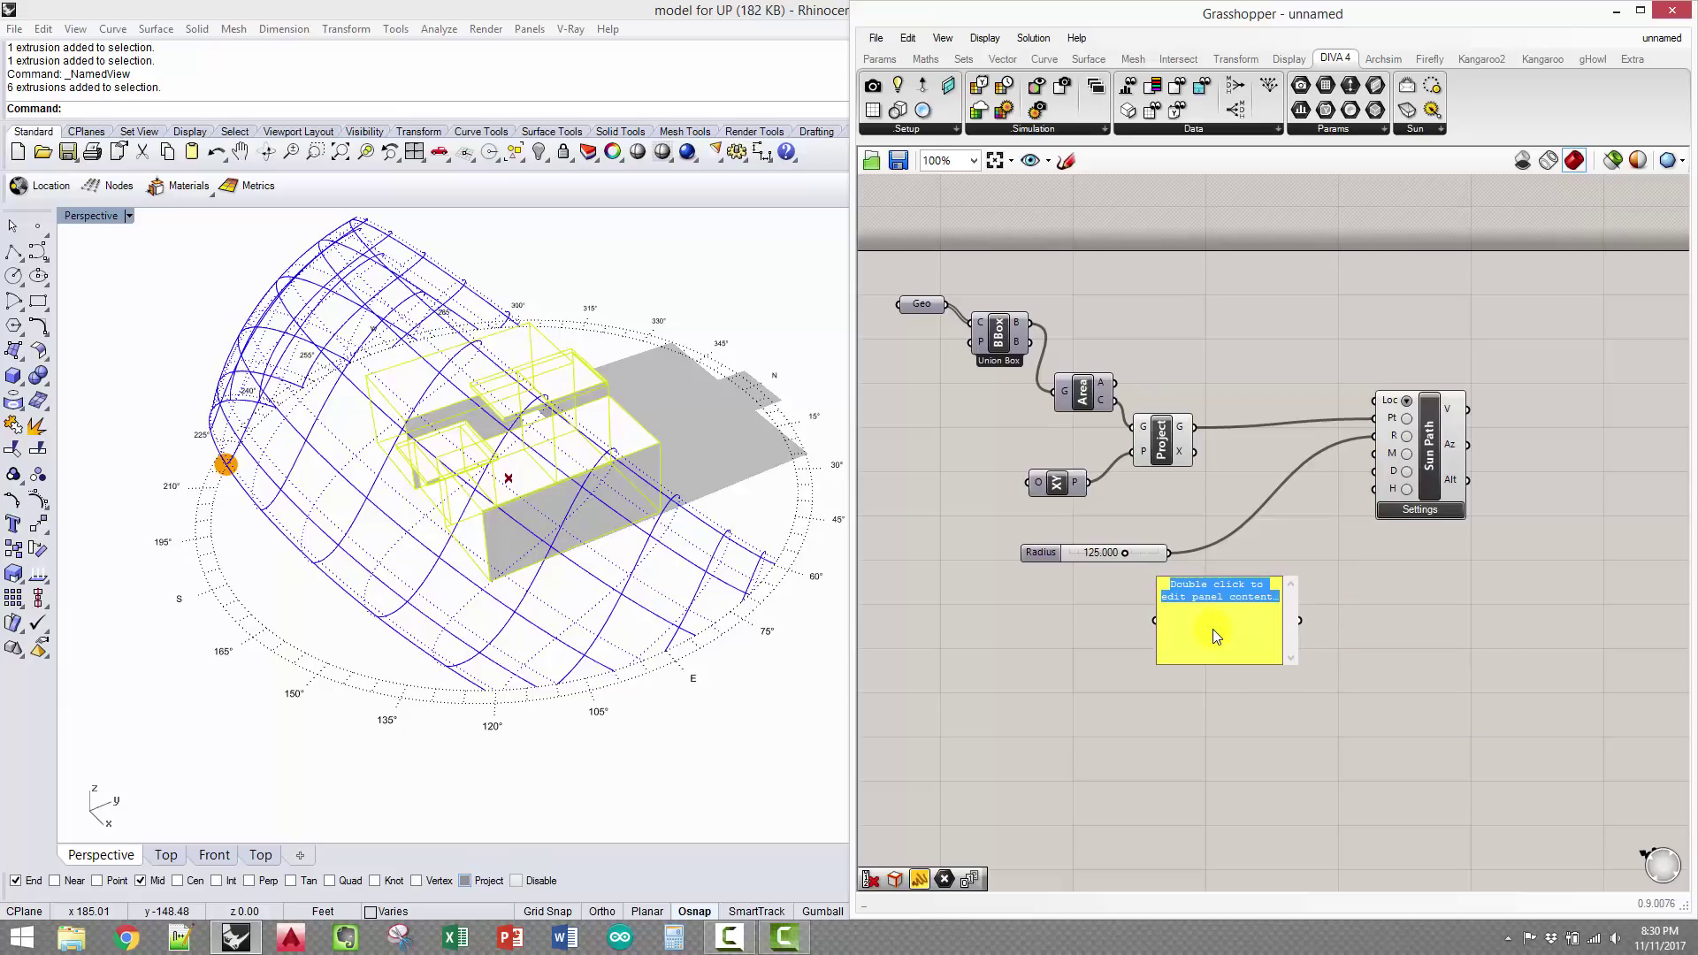
pyautogui.write('6')
pyautogui.click(1373, 619)
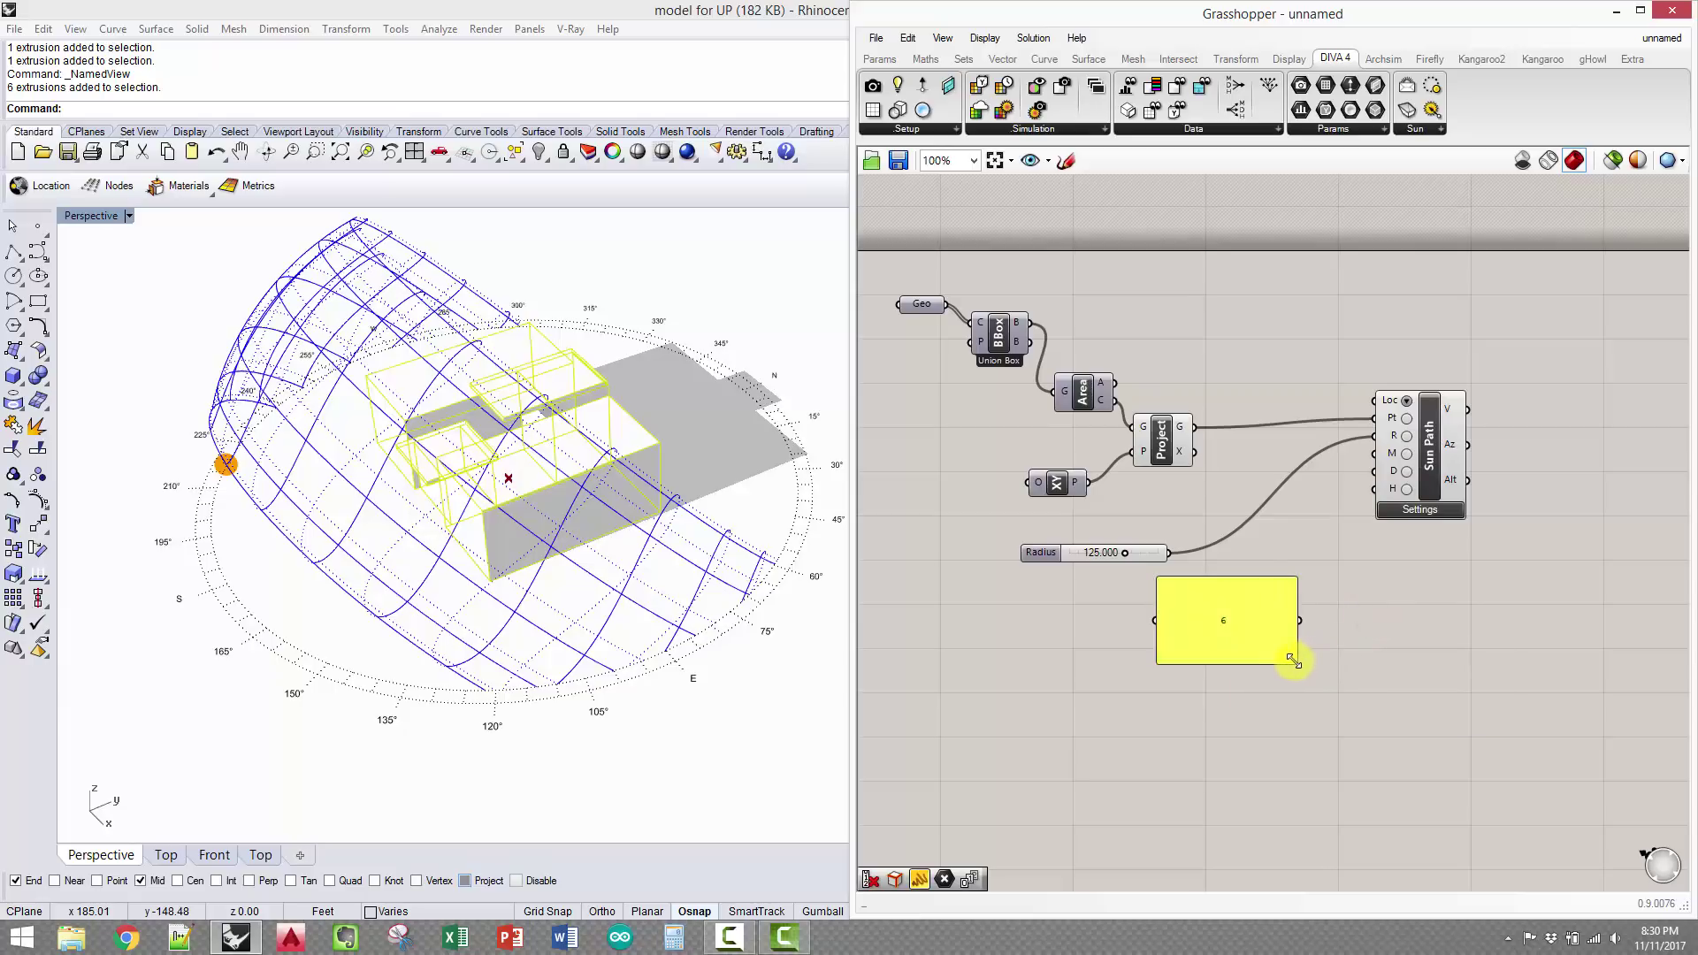
pyautogui.moveTo(1291, 659); pyautogui.dragTo(1373, 466)
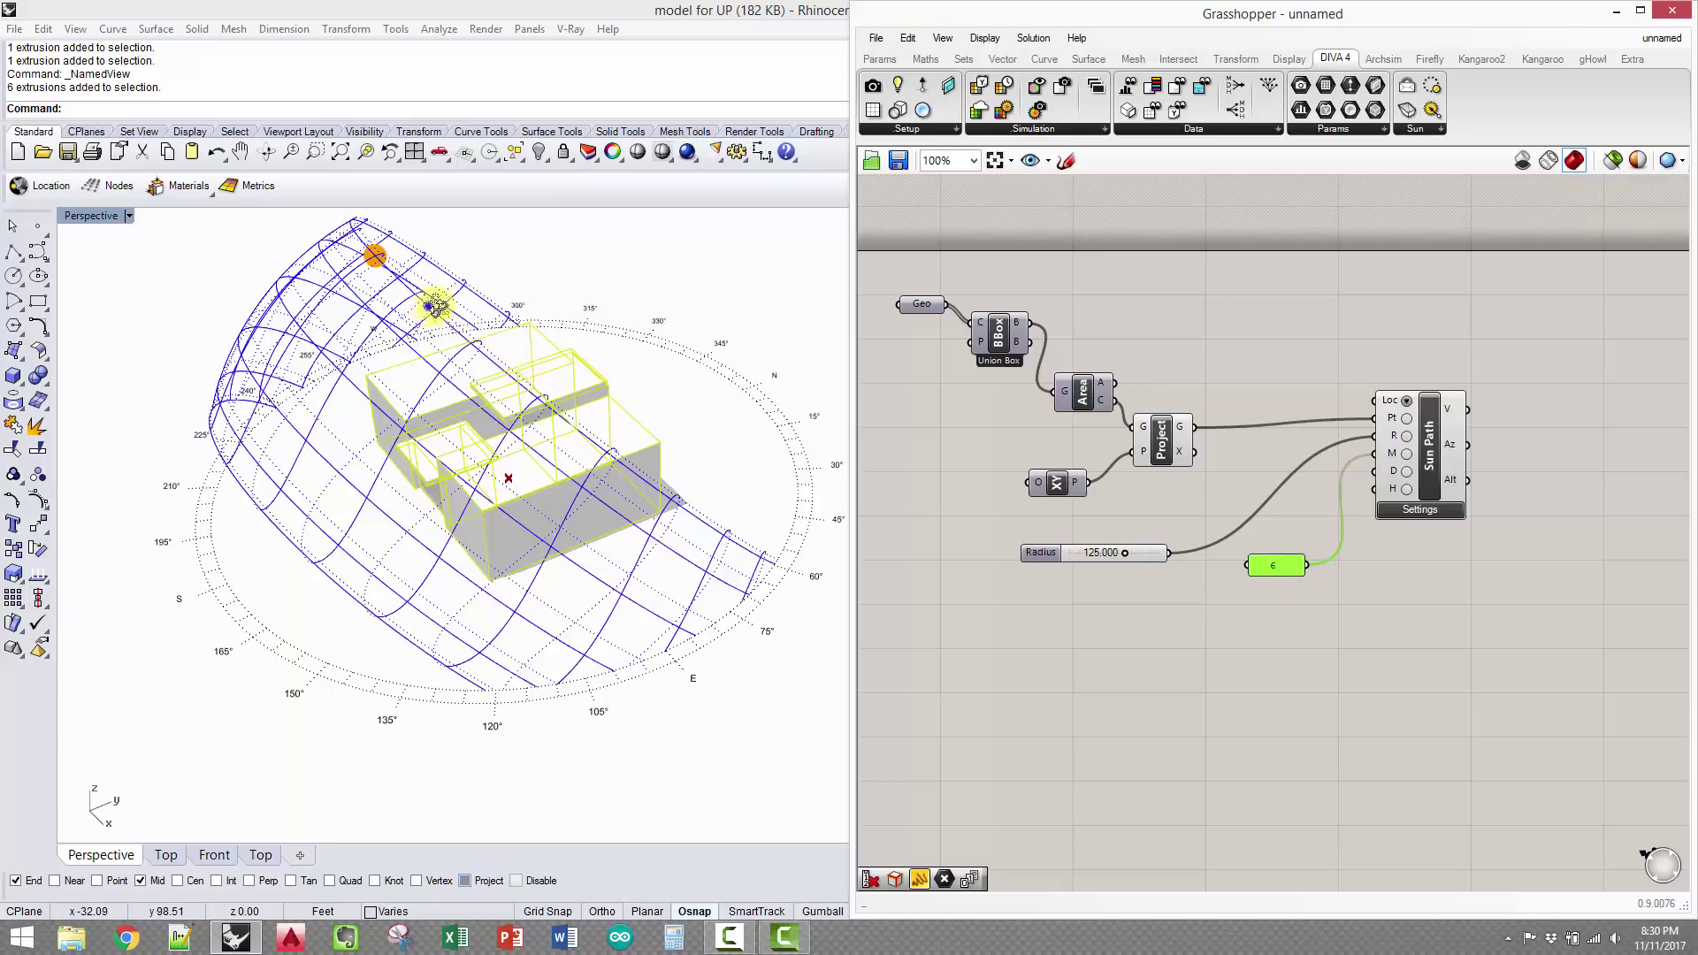
# Reposition the Sun Path component and the 6 panel farther from the Radius slider to make room for more inputs
pyautogui.moveTo(428, 305); pyautogui.dragTo(395, 294, button='right')
pyautogui.moveTo(1432, 453); pyautogui.dragTo(1502, 462)
pyautogui.moveTo(1286, 566); pyautogui.dragTo(1328, 544)
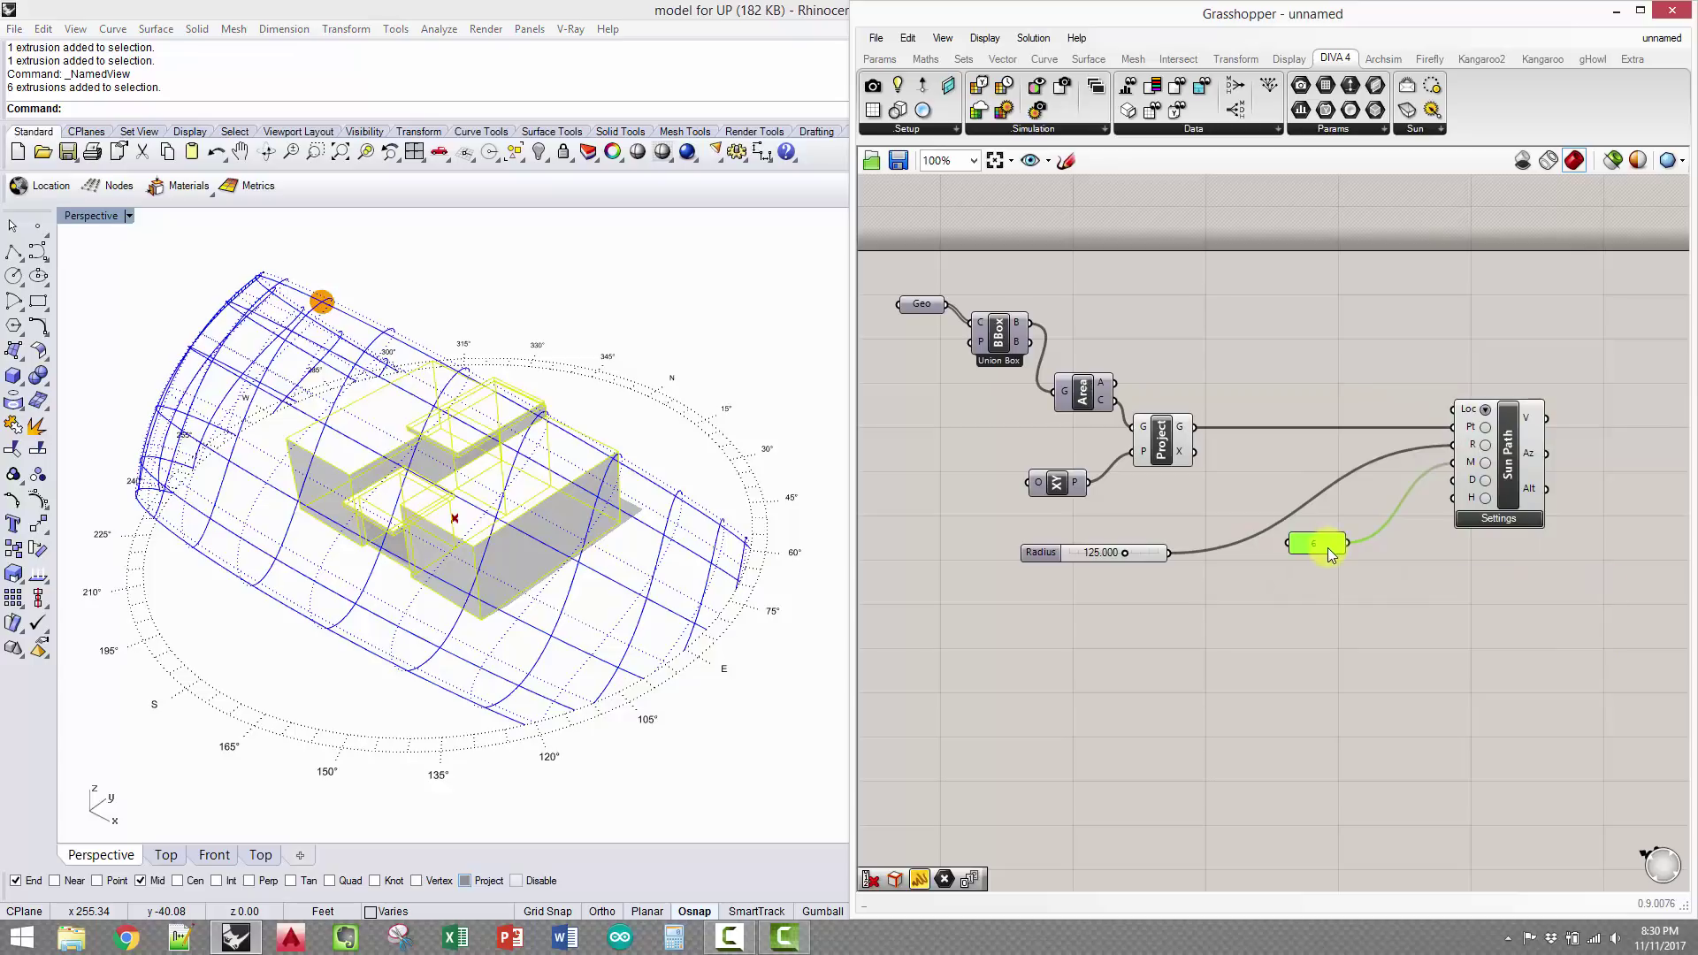
# Duplicate the 6 panel below it, connect the copy to the Sun Path's D input, and set its content to 21
pyautogui.keyDown('alt'); pyautogui.moveTo(1328, 550); pyautogui.dragTo(1453, 480); pyautogui.keyUp('alt')
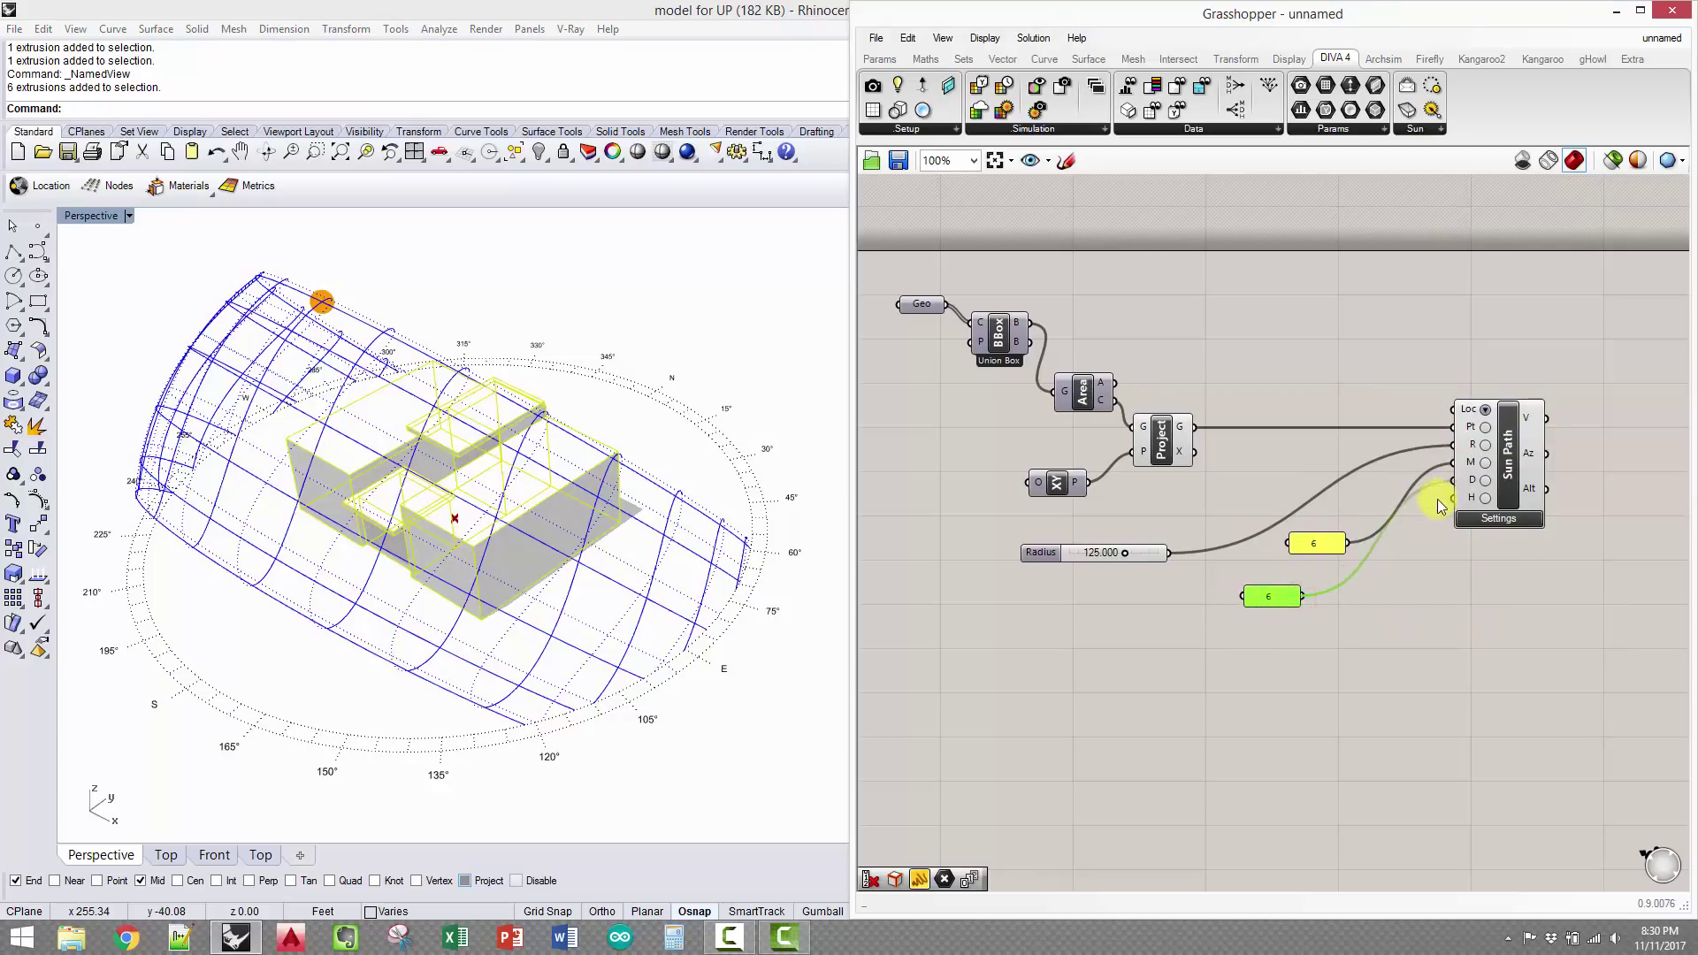
pyautogui.doubleClick(1271, 593)
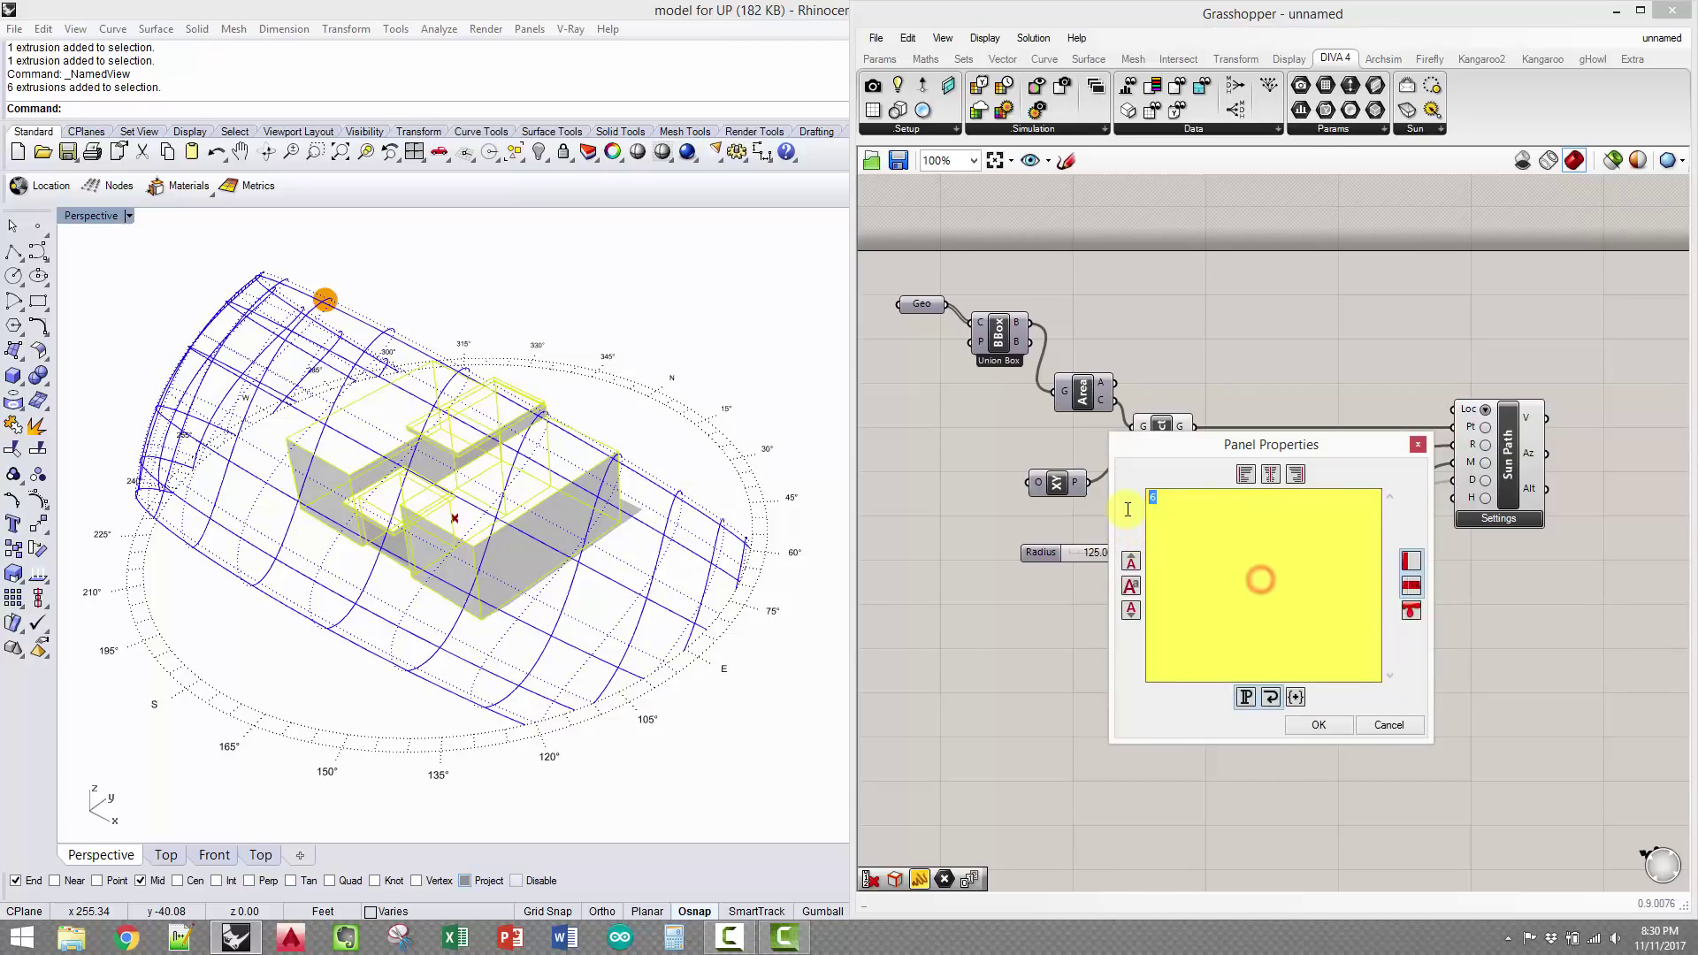
pyautogui.click(1319, 724)
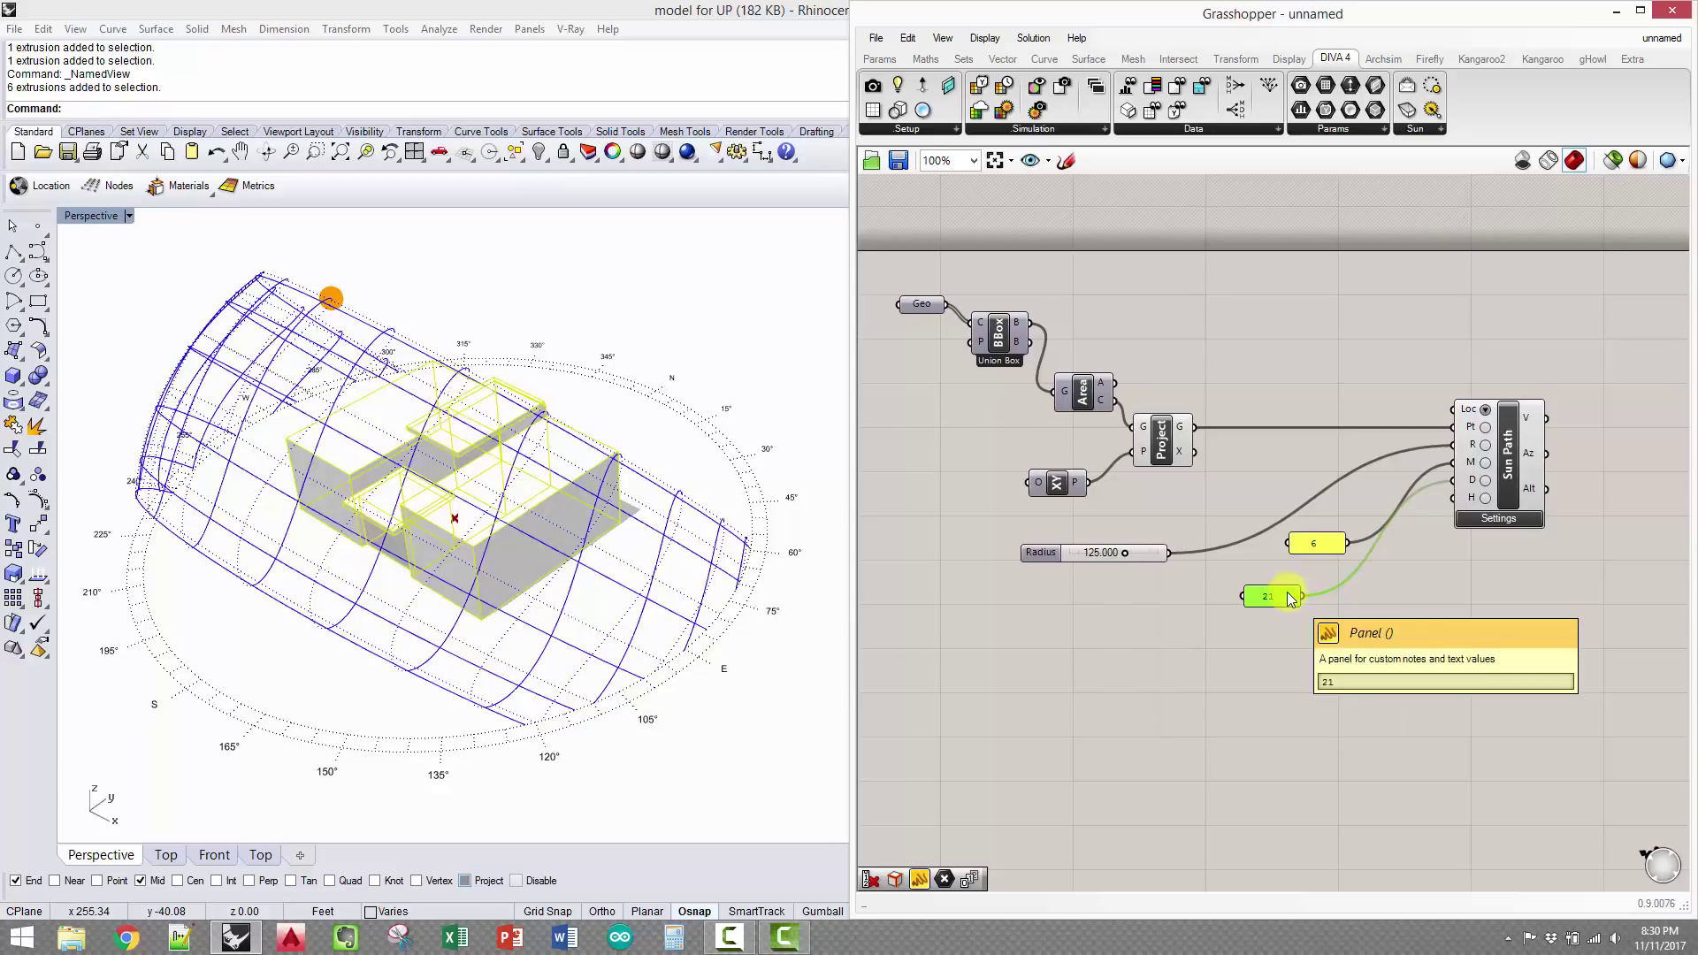
pyautogui.keyDown('alt'); pyautogui.moveTo(1289, 599); pyautogui.dragTo(1308, 653); pyautogui.keyUp('alt')
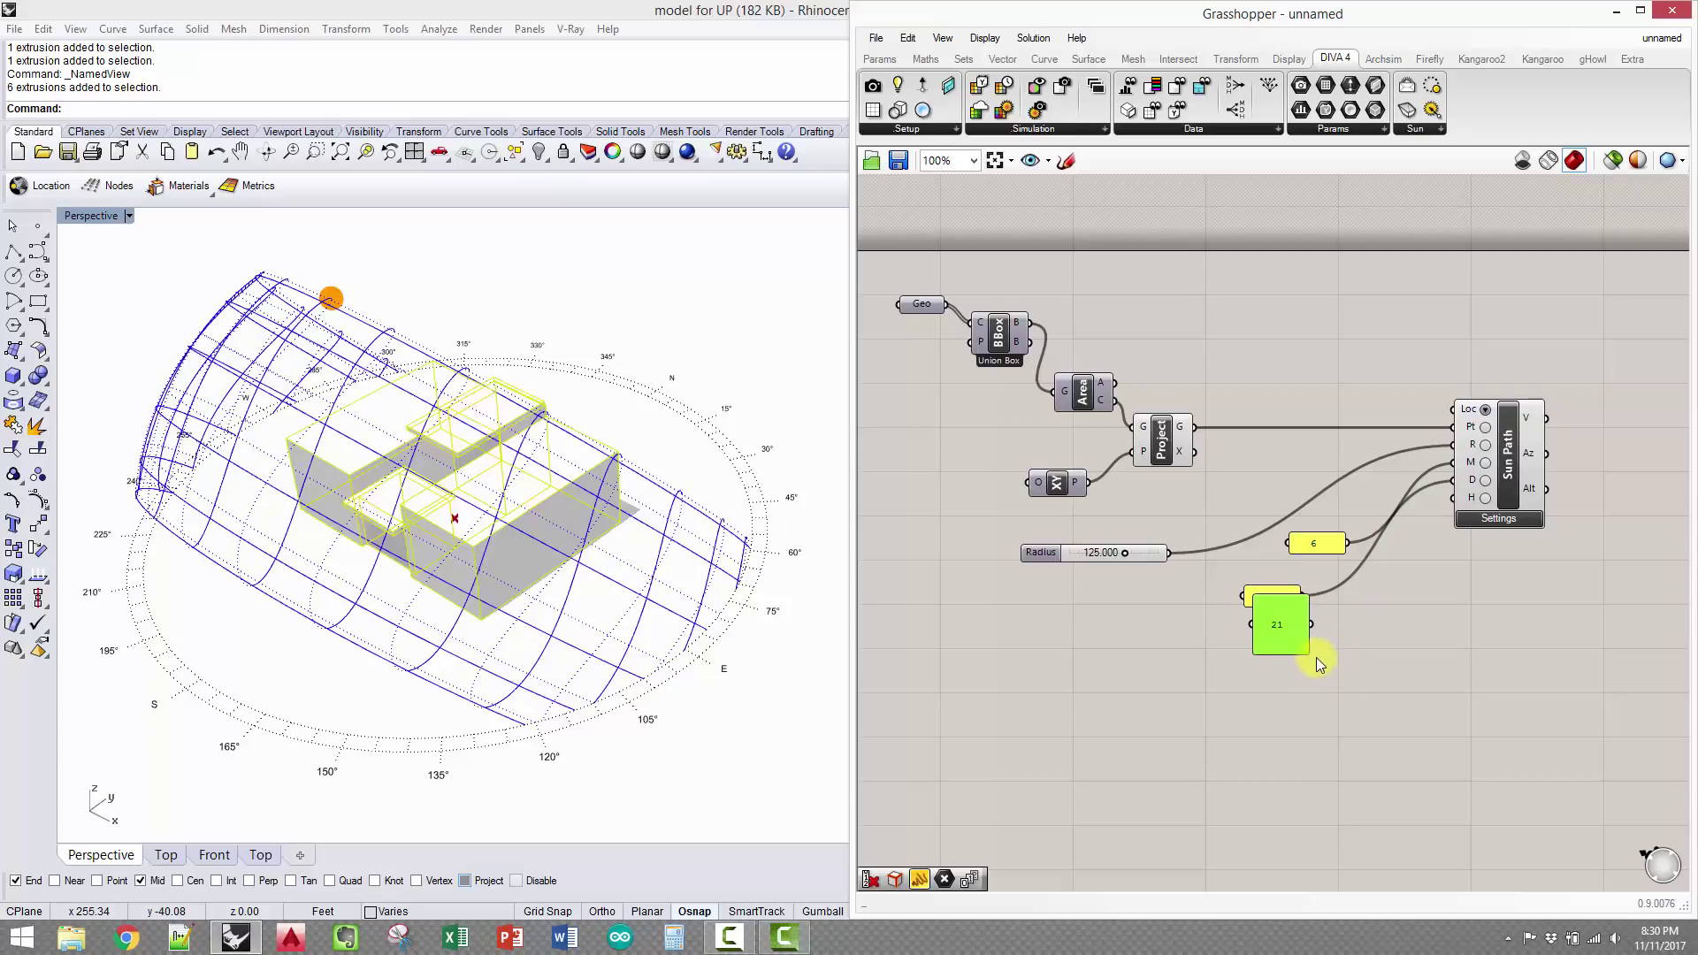
pyautogui.moveTo(1316, 656); pyautogui.dragTo(1328, 705)
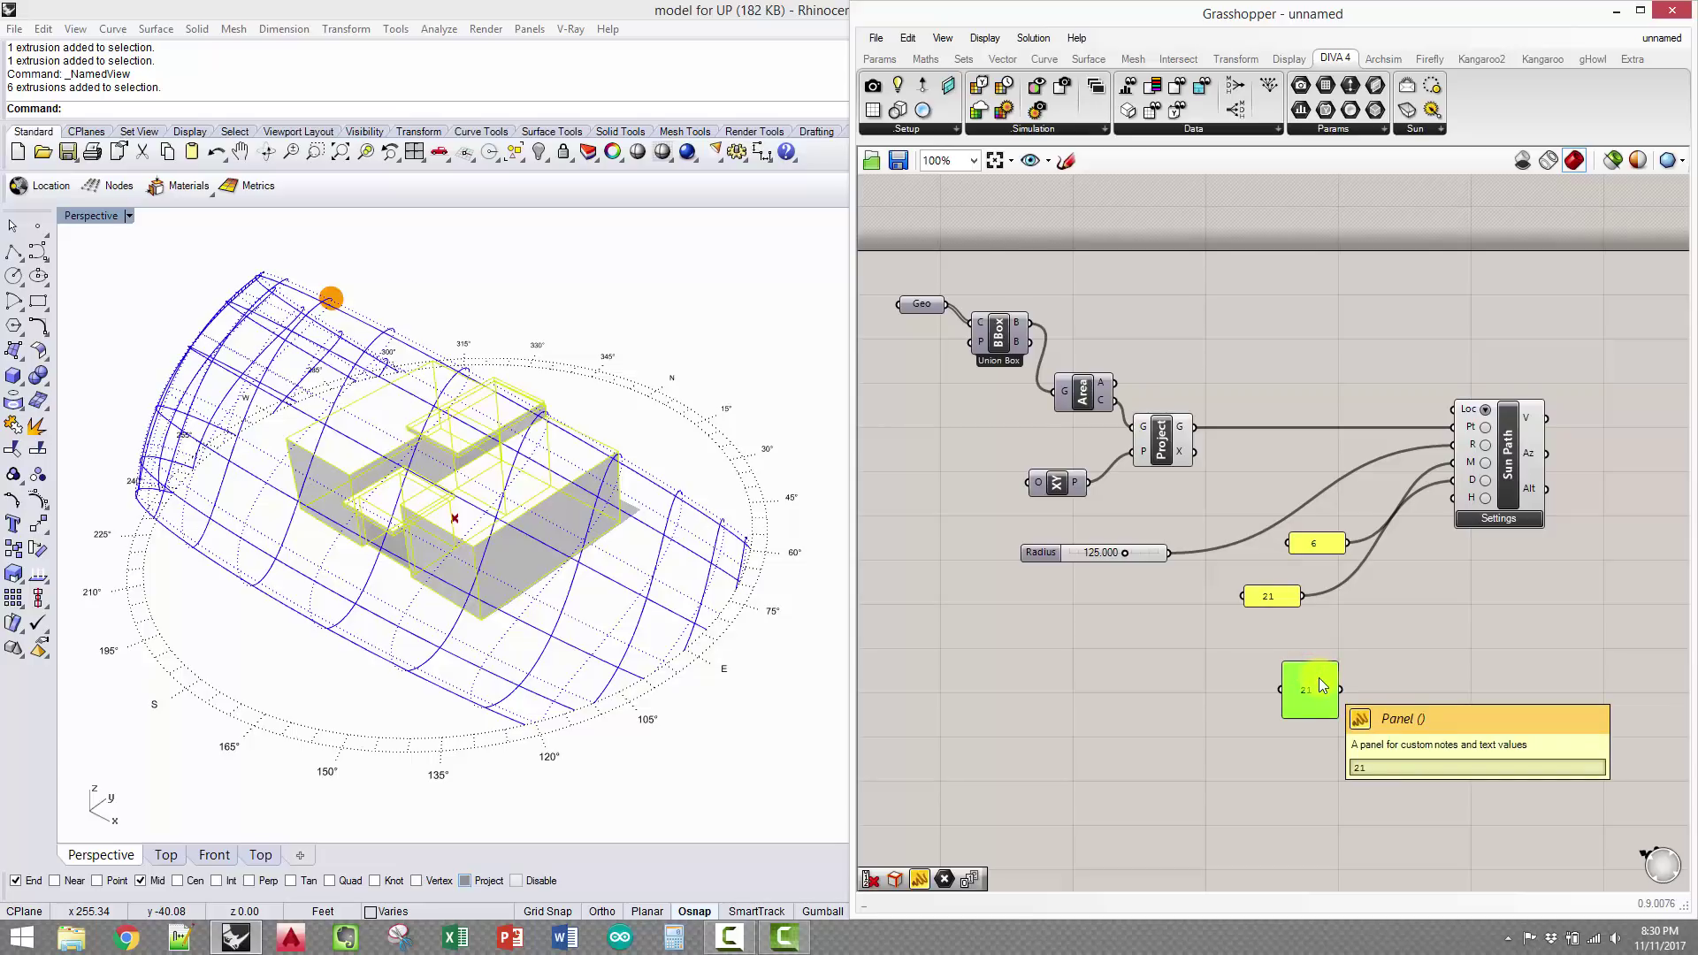
pyautogui.press('Delete')
# Add a Series component to the canvas below the 21 panel
pyautogui.click(1318, 678)
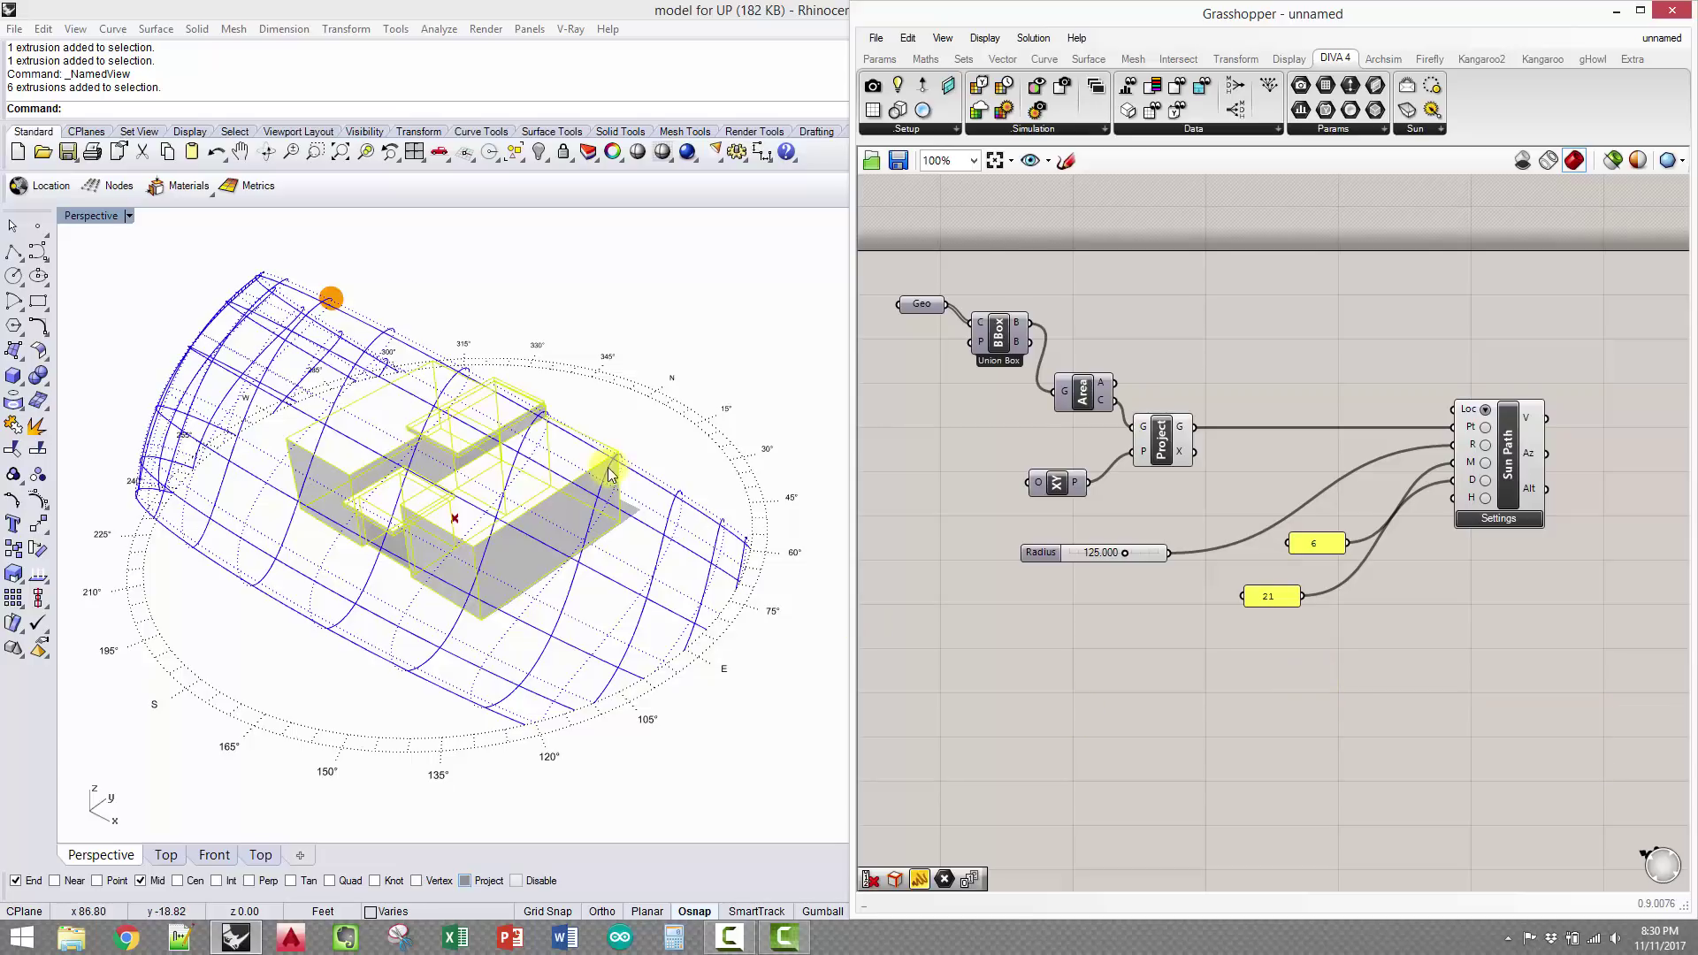
pyautogui.doubleClick(1319, 681)
pyautogui.write('s')
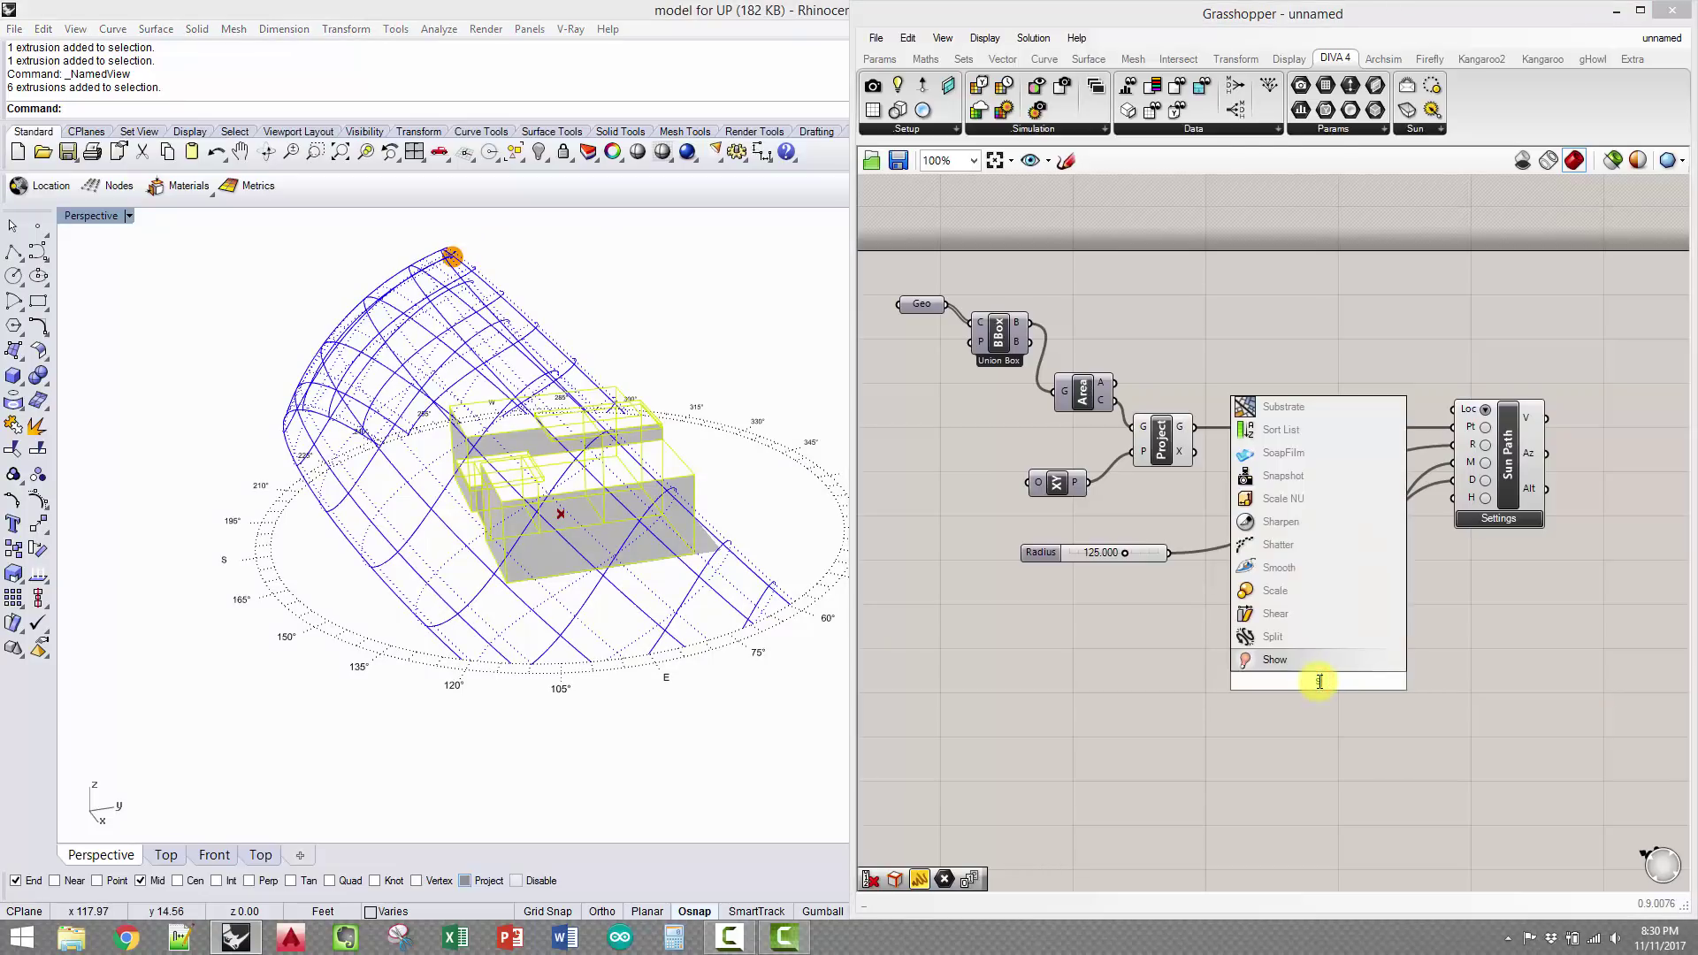
pyautogui.write('er')
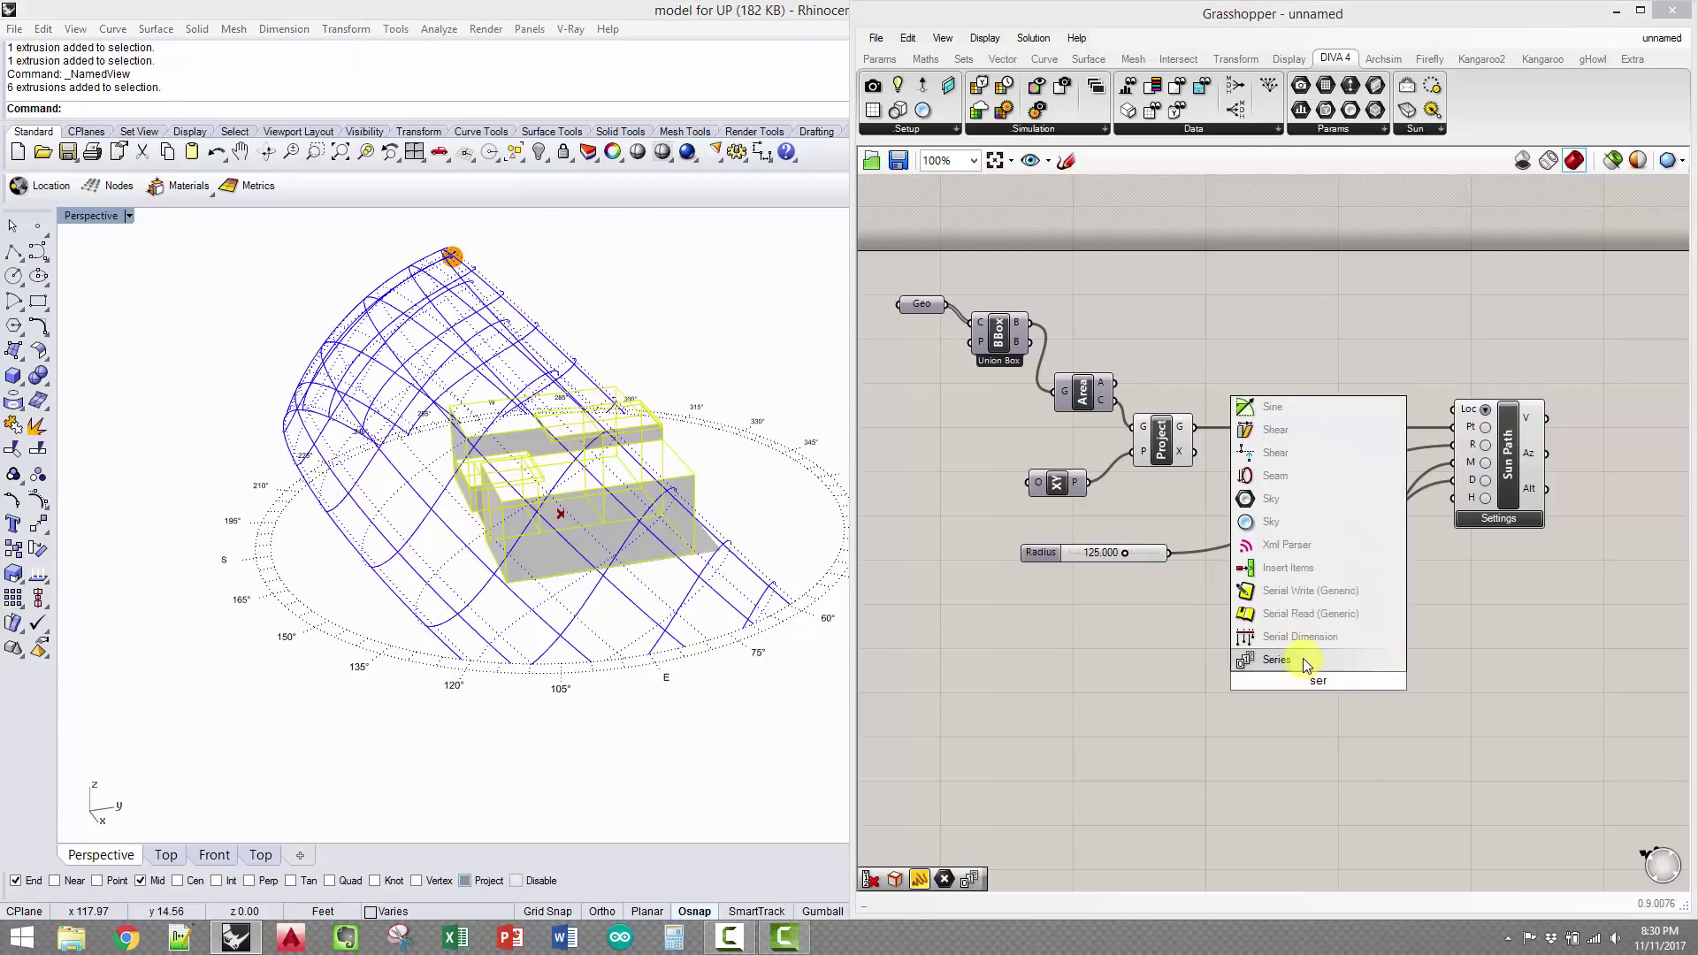
pyautogui.click(1302, 658)
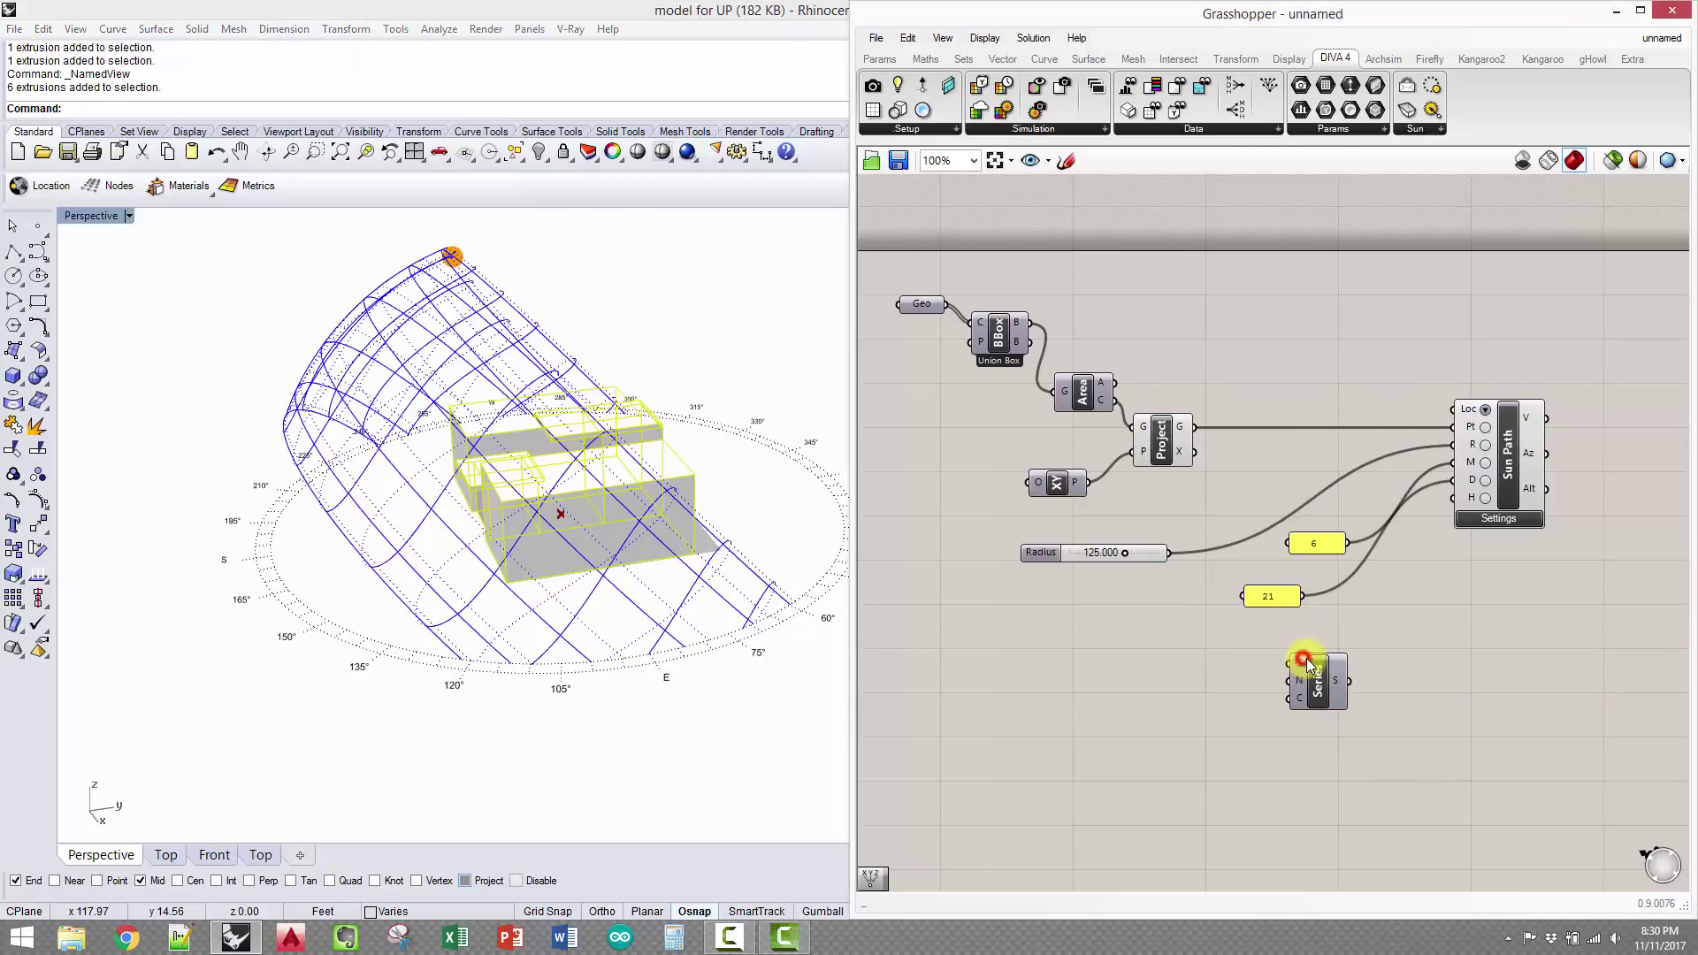
# Duplicate the 21 panel beside the Series component, connect the copy to its S input, and set its content to 9
pyautogui.click(1282, 596)
pyautogui.keyDown('alt'); pyautogui.moveTo(1277, 605); pyautogui.dragTo(1227, 663); pyautogui.keyUp('alt')
pyautogui.rightClick(1235, 654)
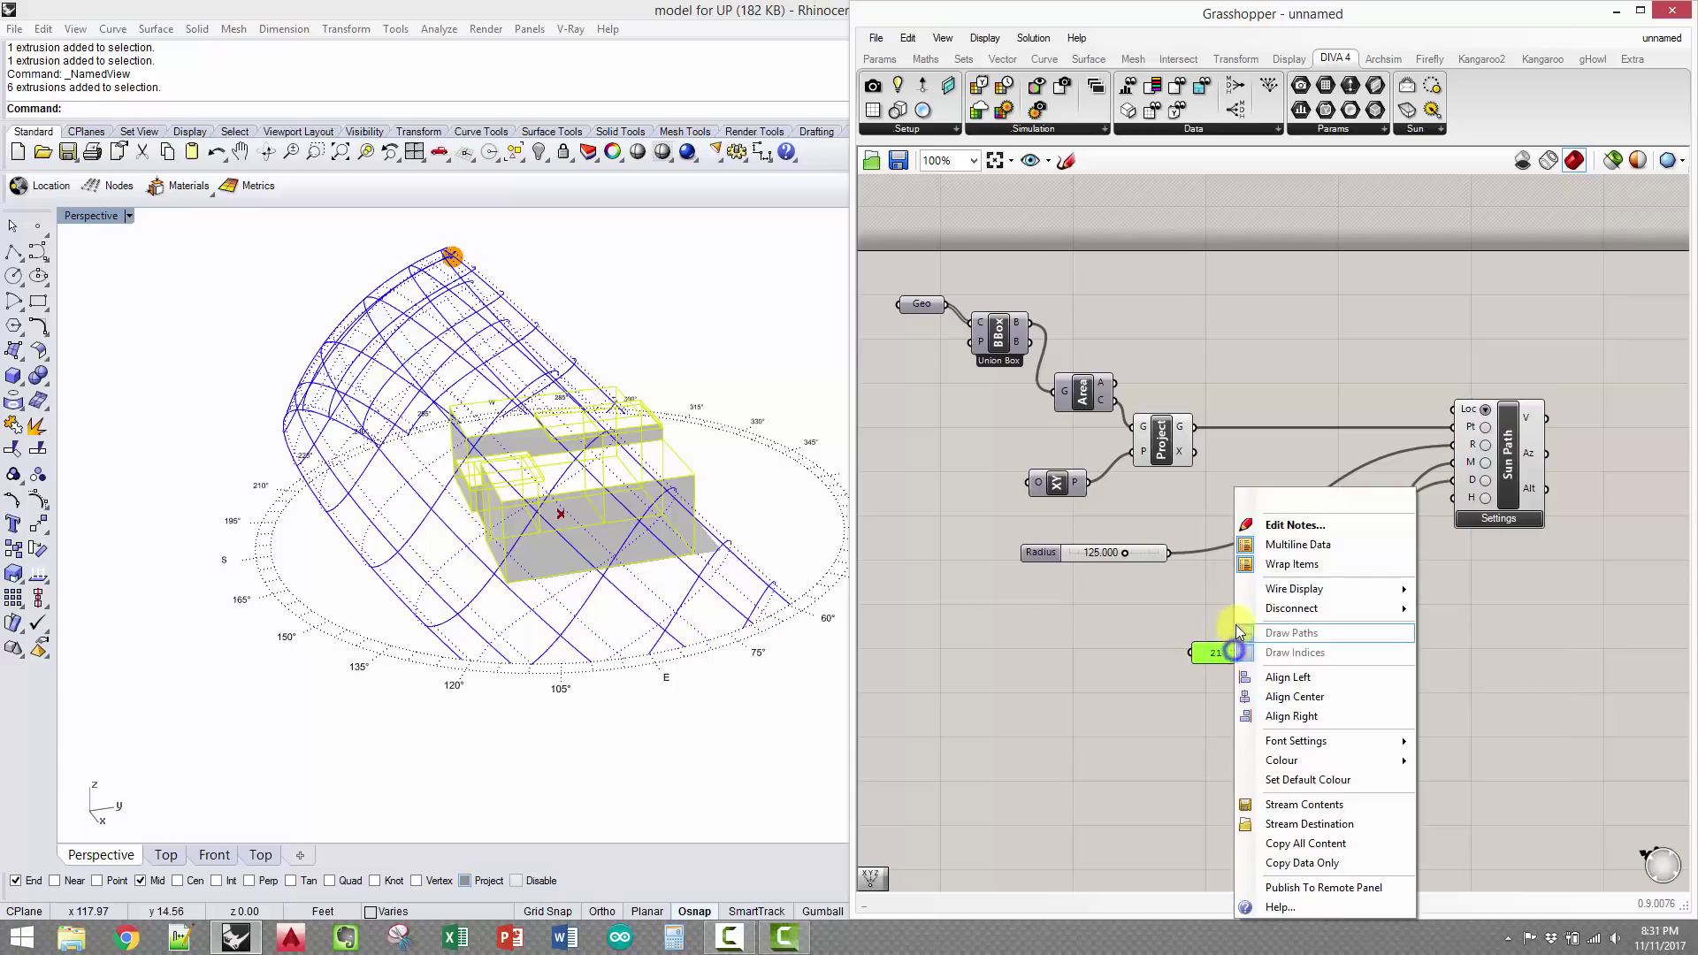
pyautogui.doubleClick(1217, 653)
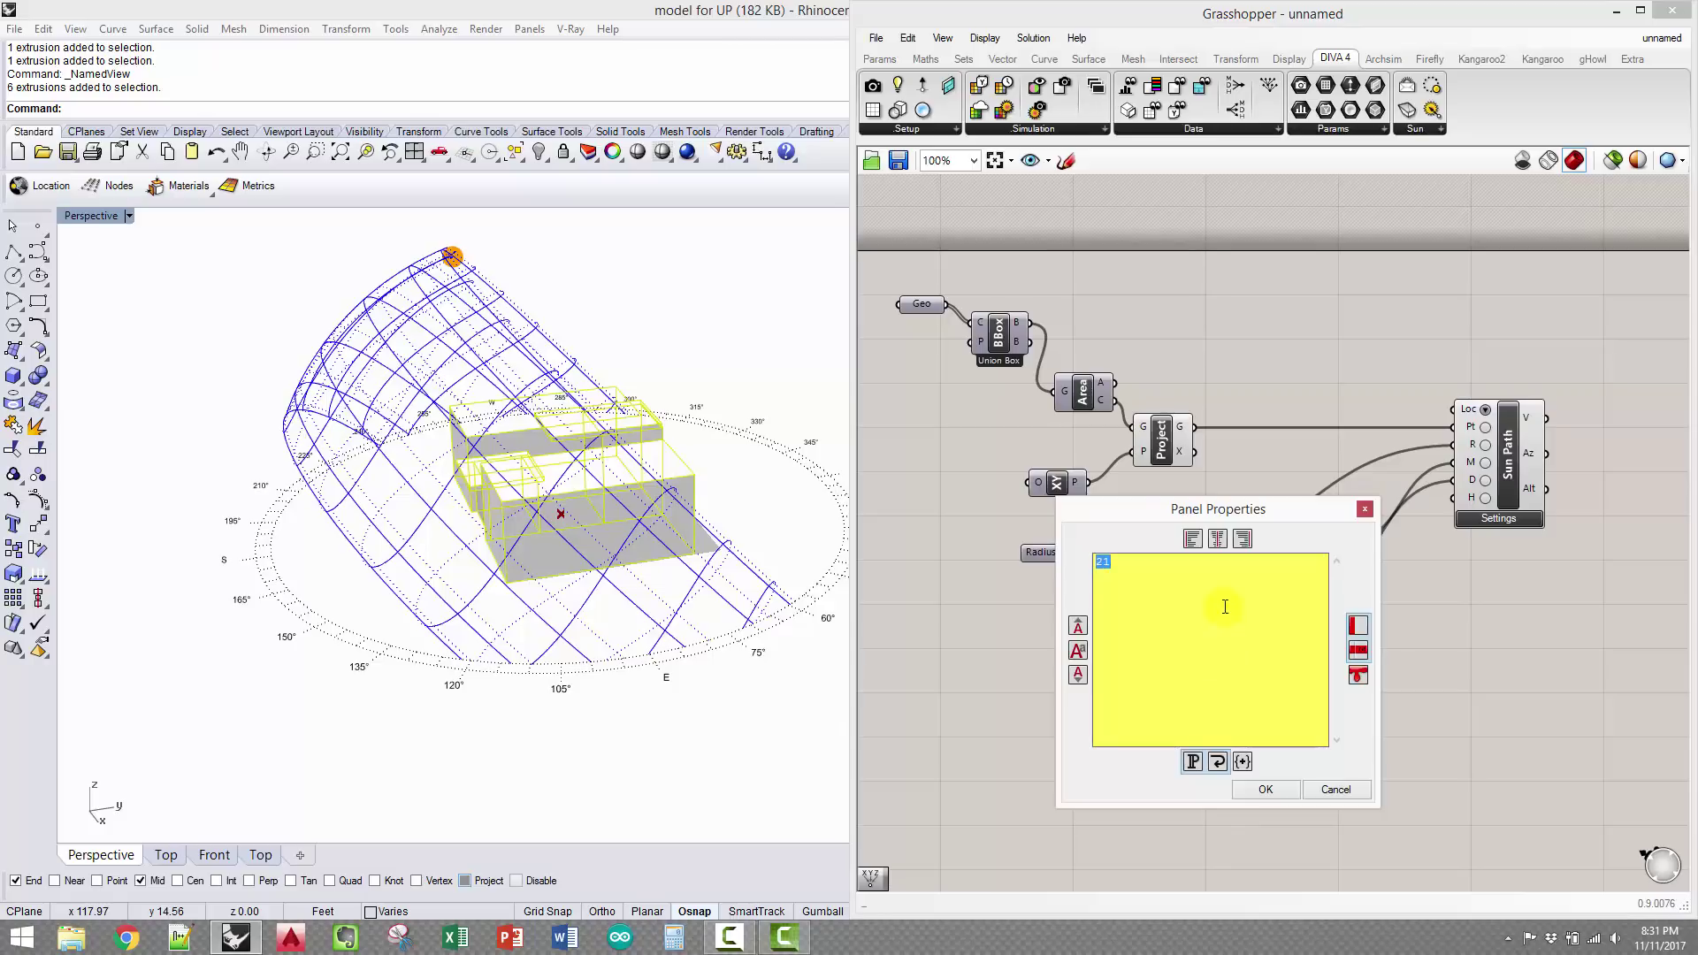
pyautogui.click(1261, 789)
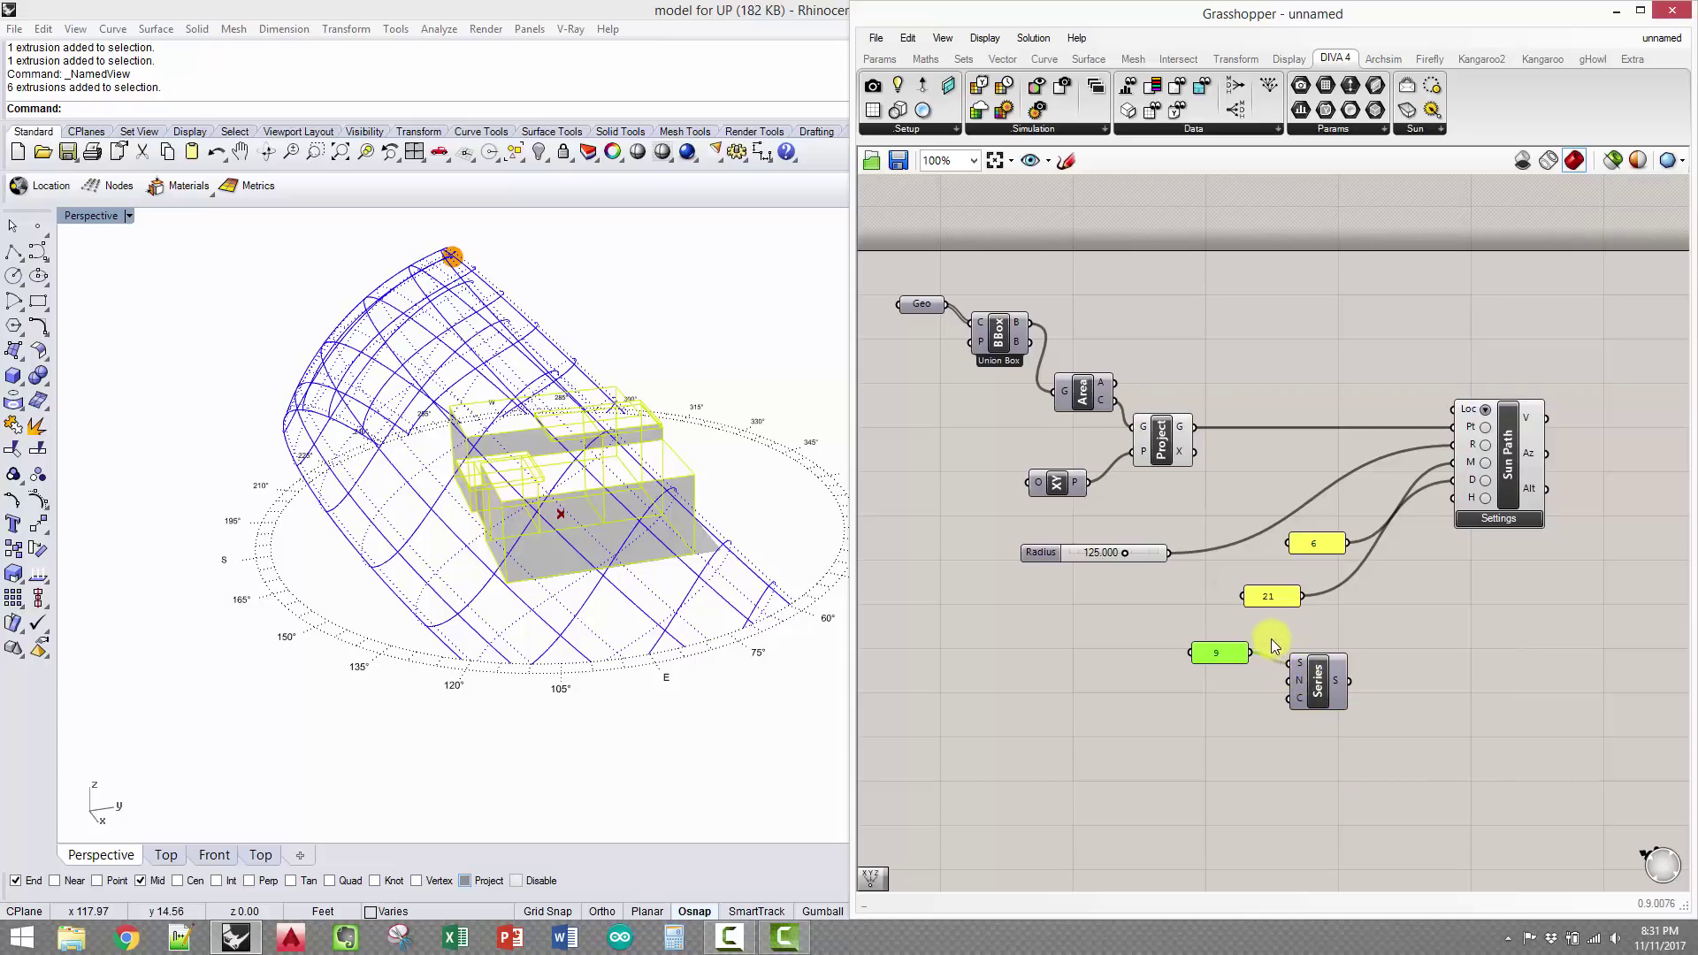
# Duplicate the 9 panel below it, connect the copy to the Series component's N input, and set its content to 1
pyautogui.keyDown('alt'); pyautogui.moveTo(1225, 659); pyautogui.dragTo(1211, 684); pyautogui.keyUp('alt')
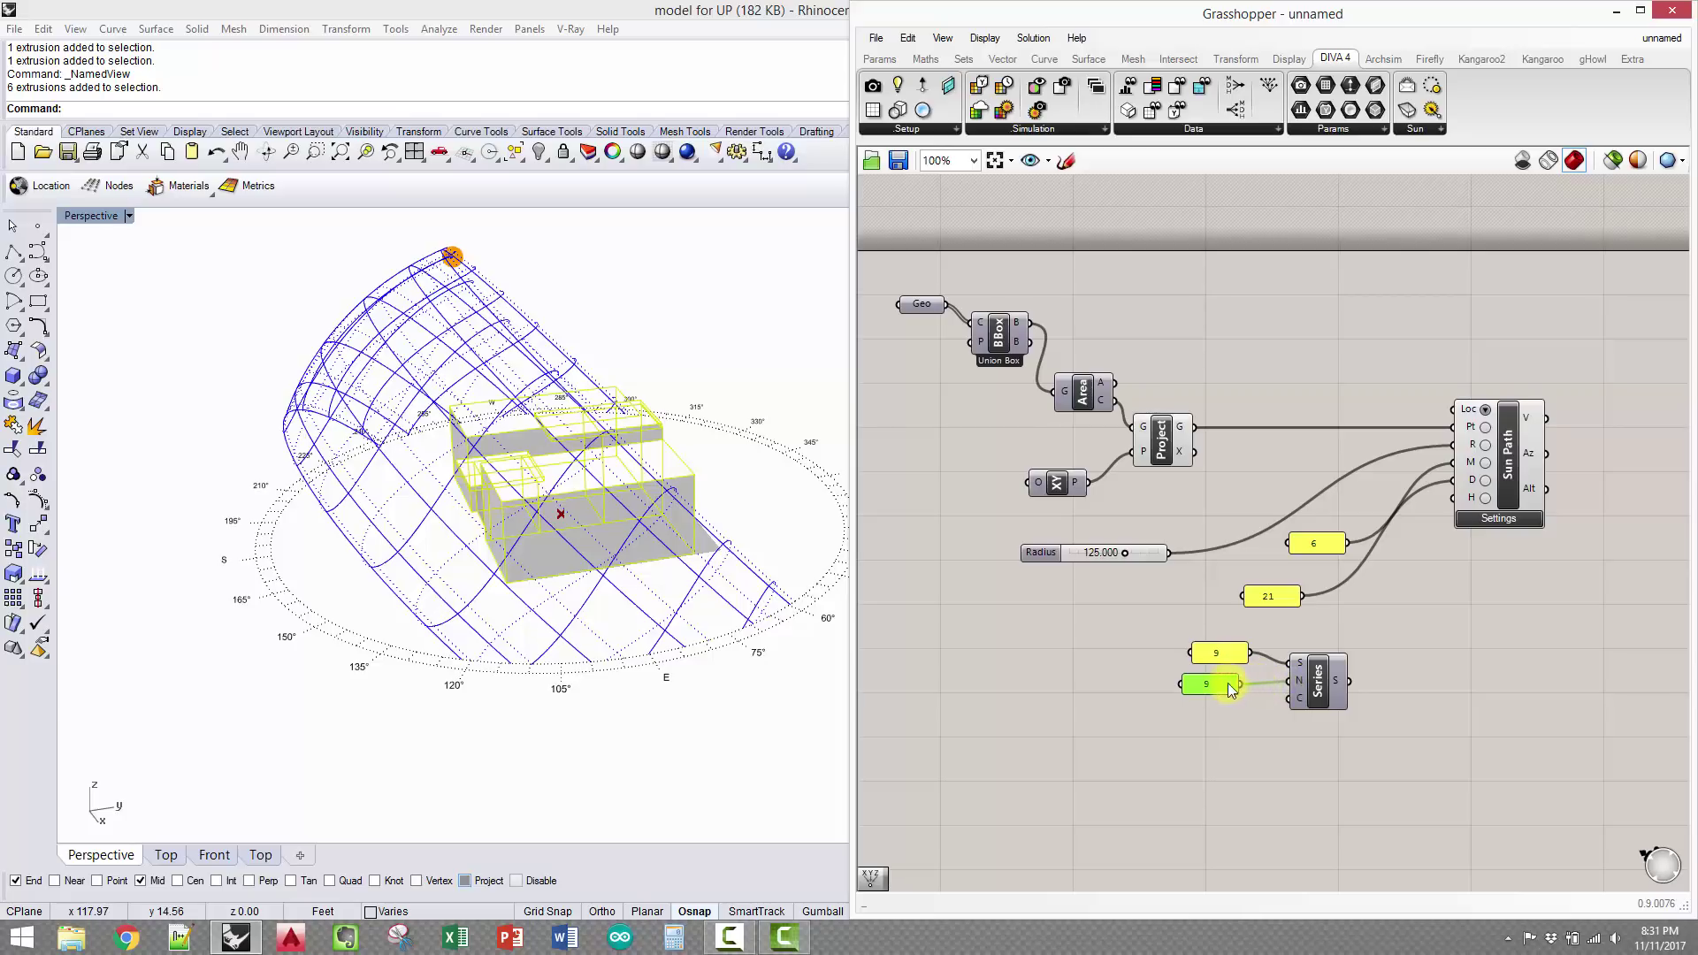
pyautogui.rightClick(1226, 685)
pyautogui.click(1198, 641)
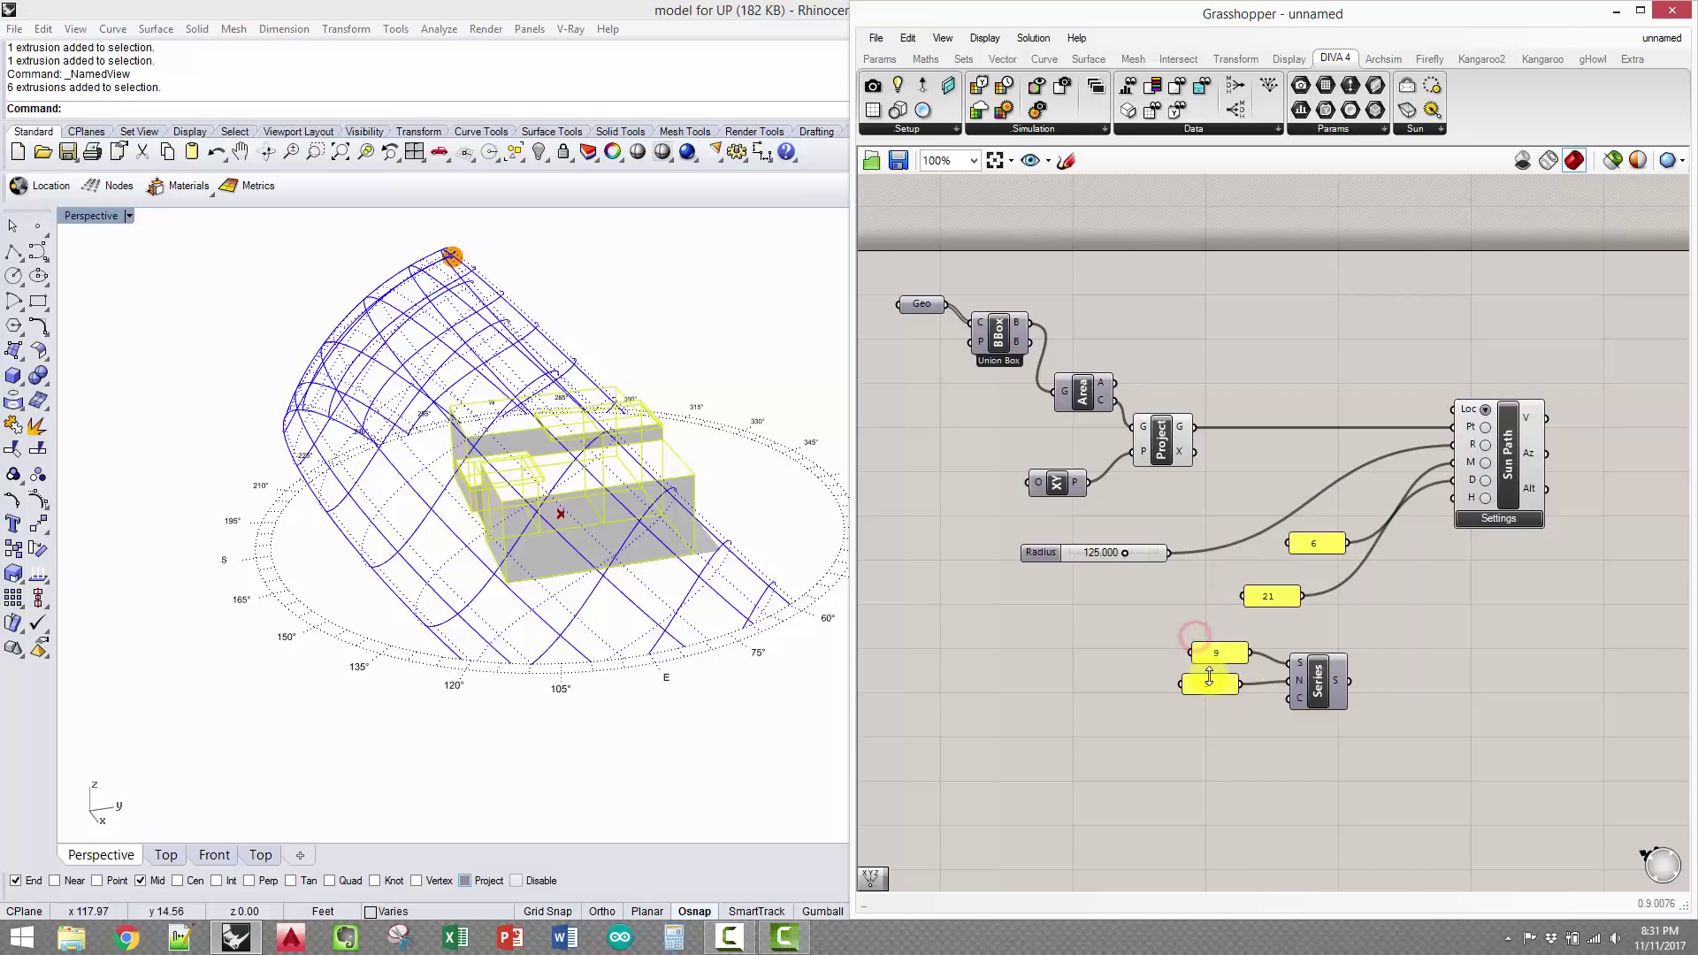
pyautogui.click(1208, 677)
pyautogui.doubleClick(1211, 683)
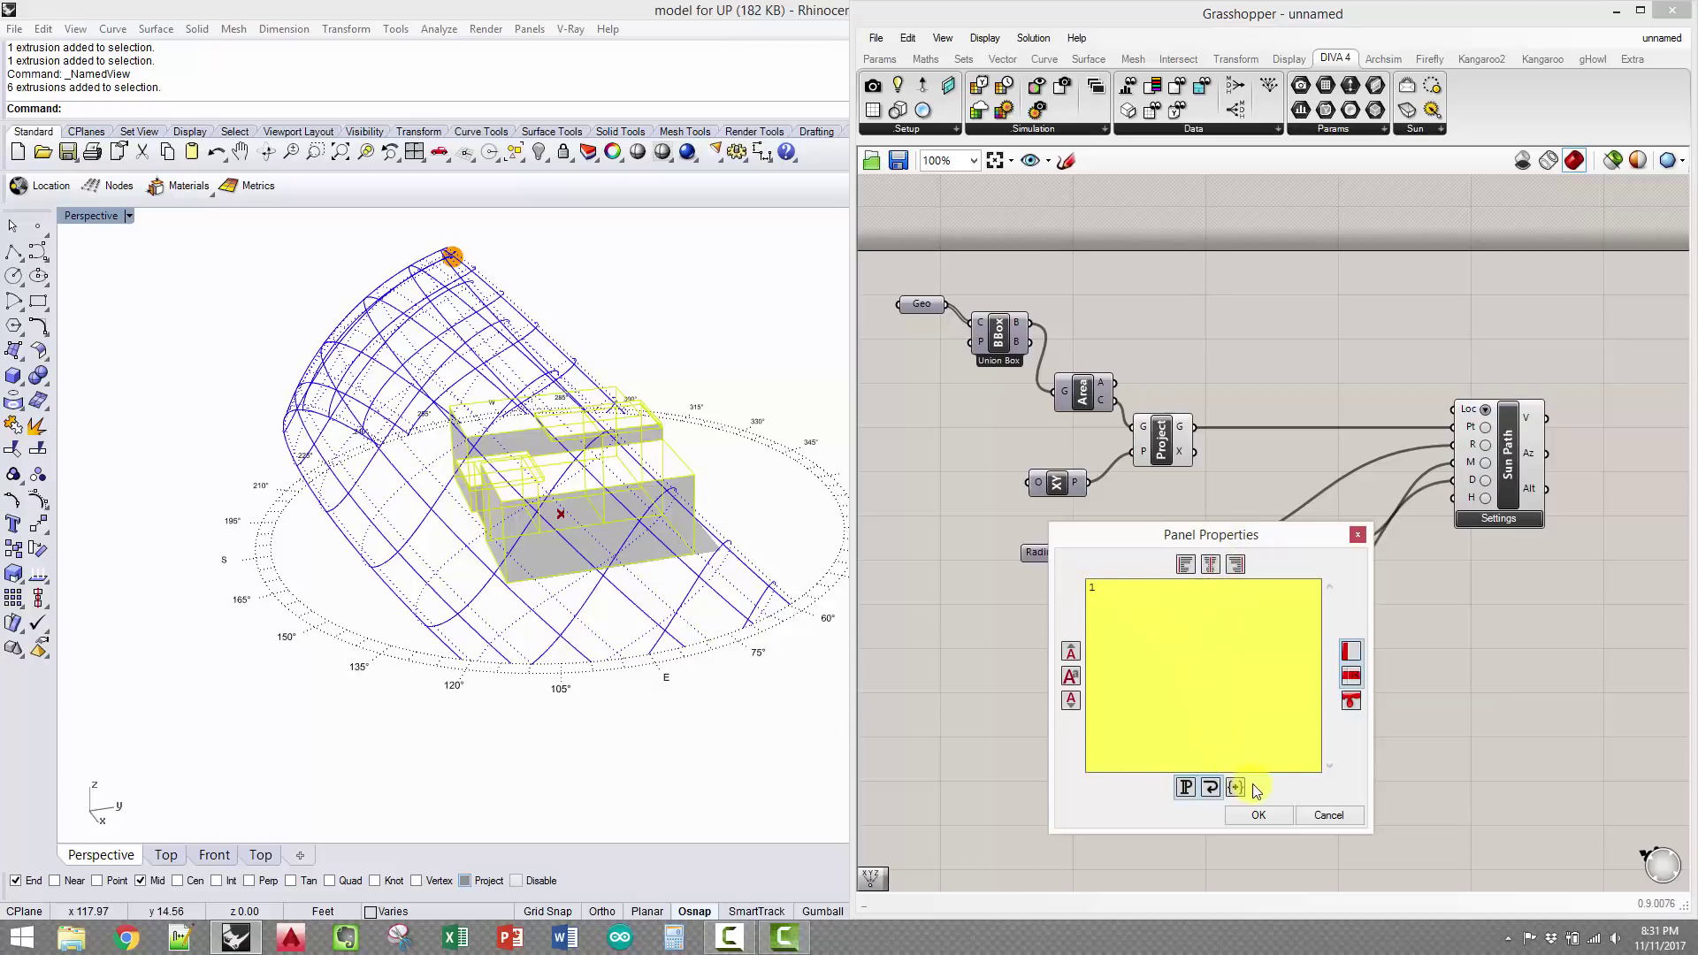
pyautogui.click(1259, 814)
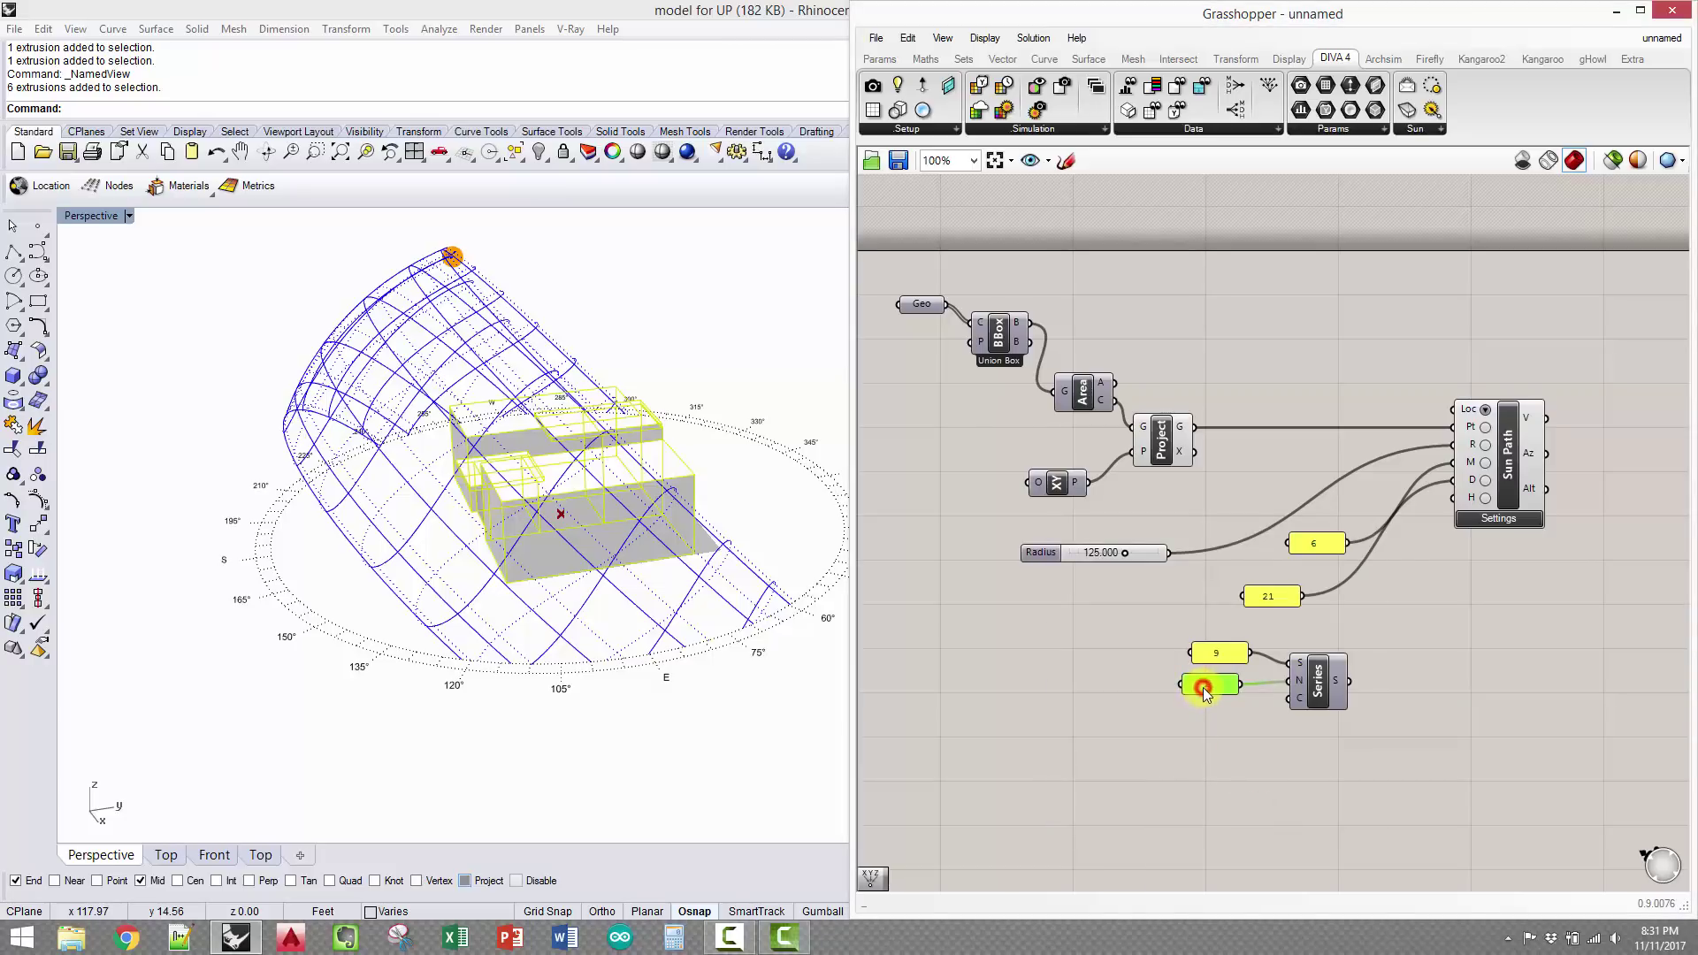
# Duplicate the 1 panel below it, connect the copy to the Series component's C input, and set its content to 8
pyautogui.moveTo(1202, 688); pyautogui.dragTo(1290, 698)
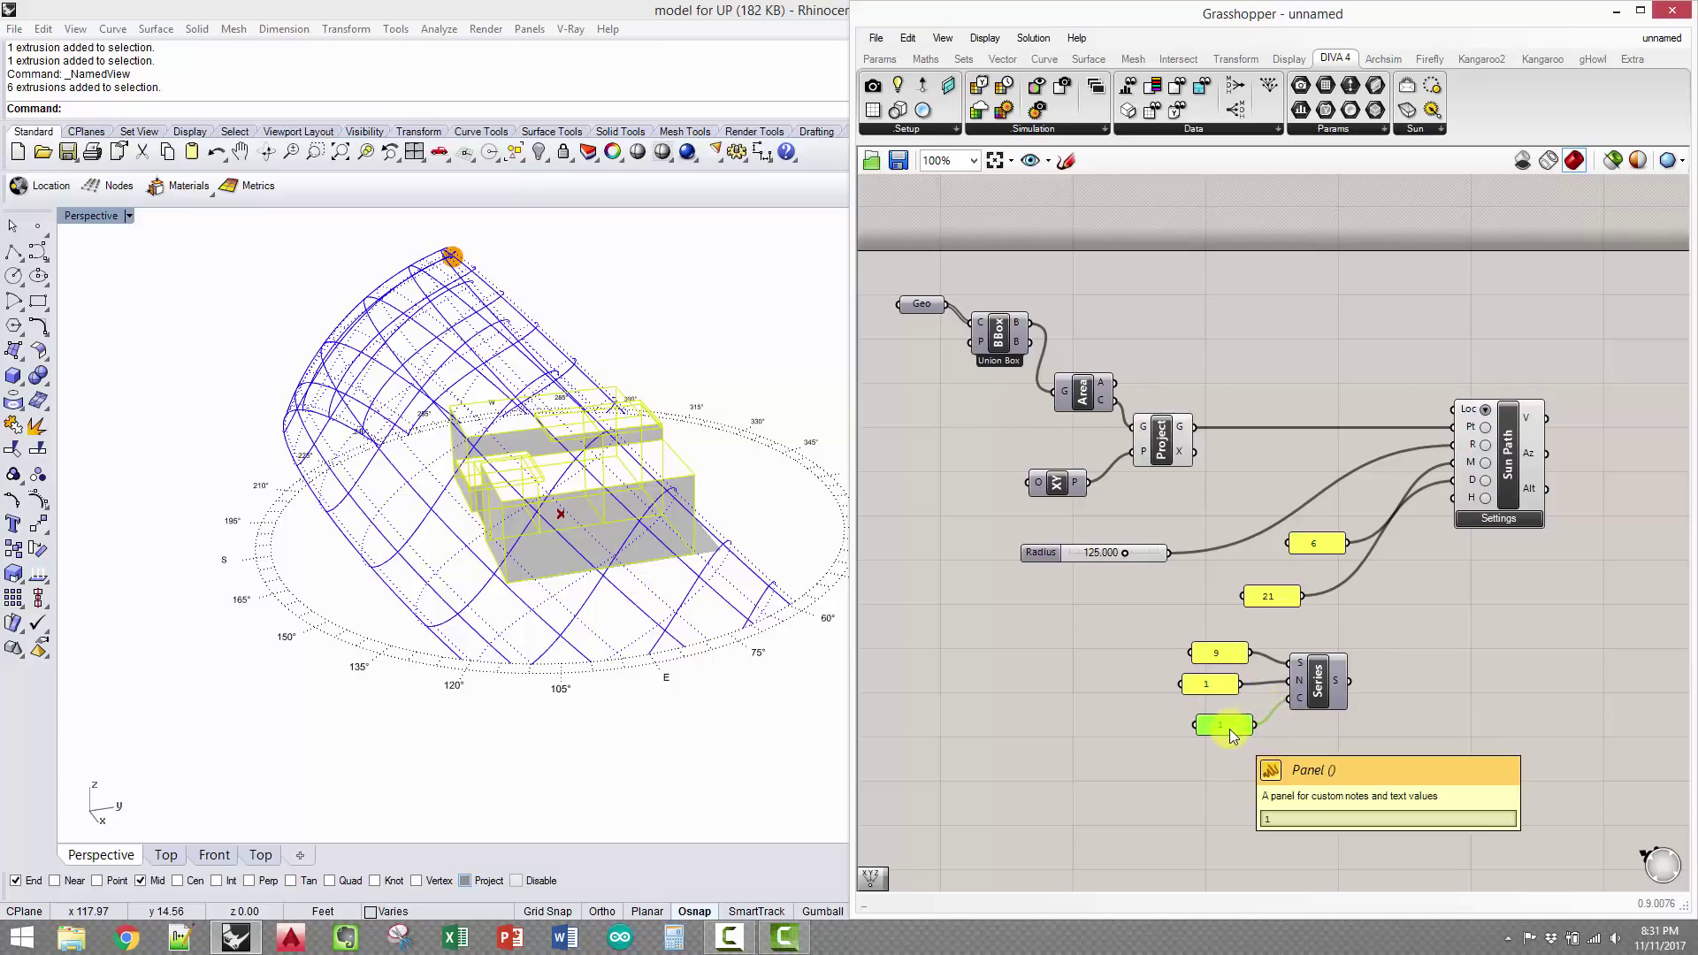
pyautogui.doubleClick(1229, 729)
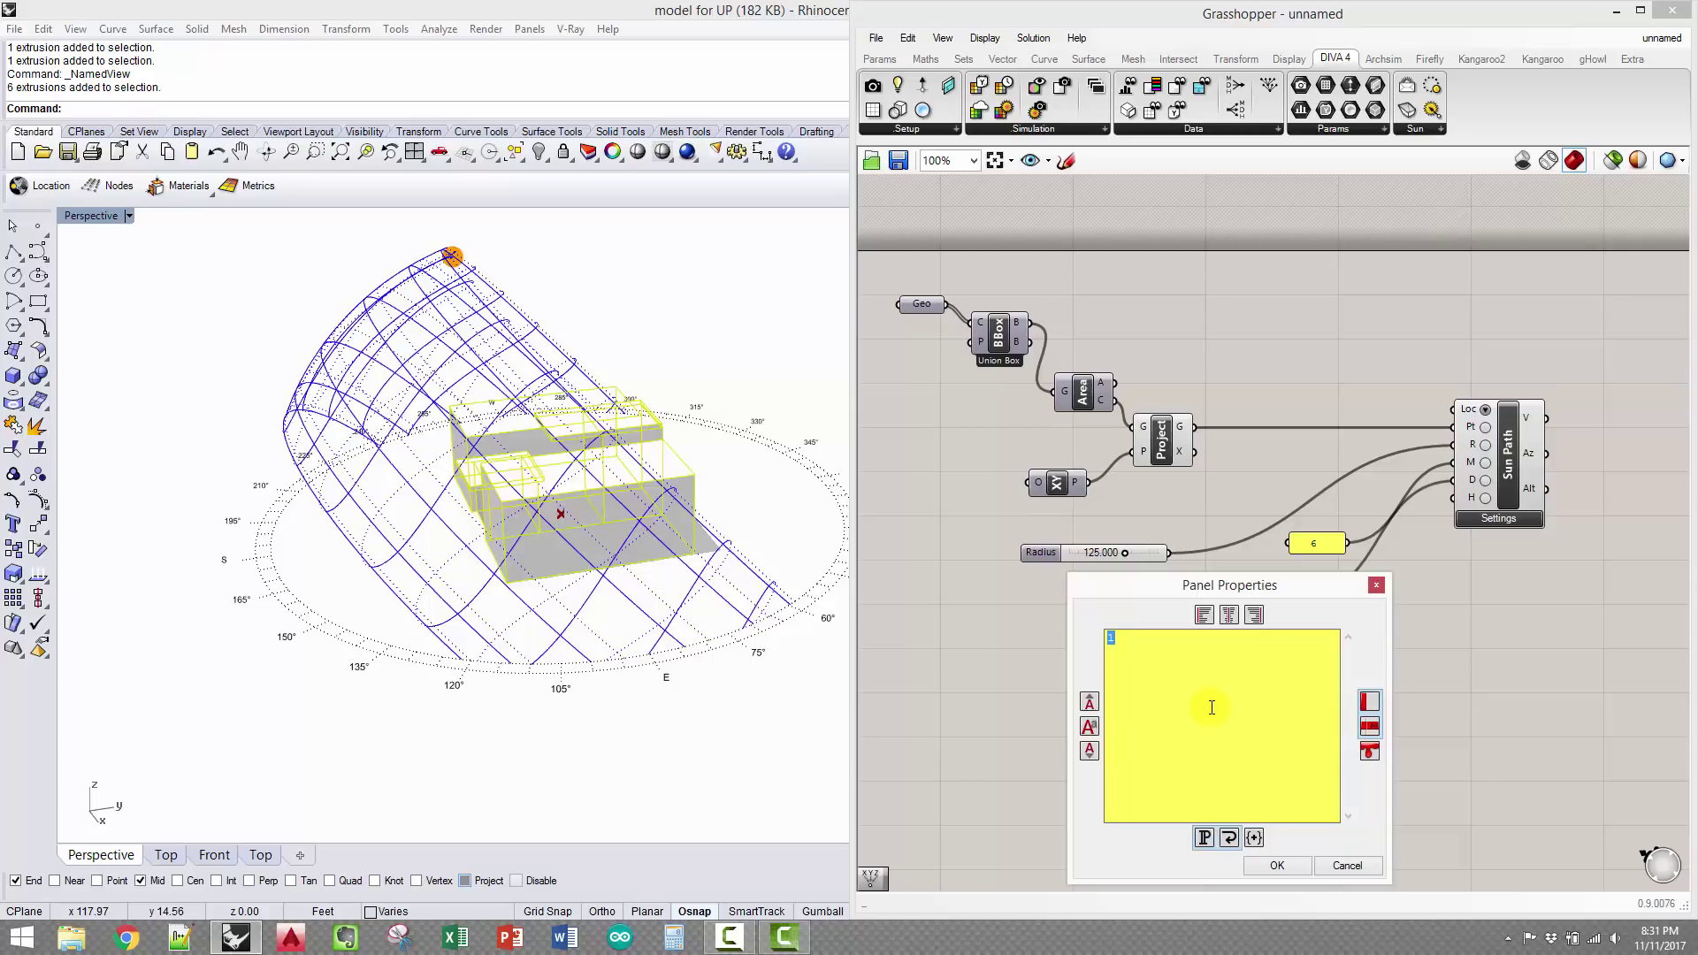
pyautogui.click(1289, 865)
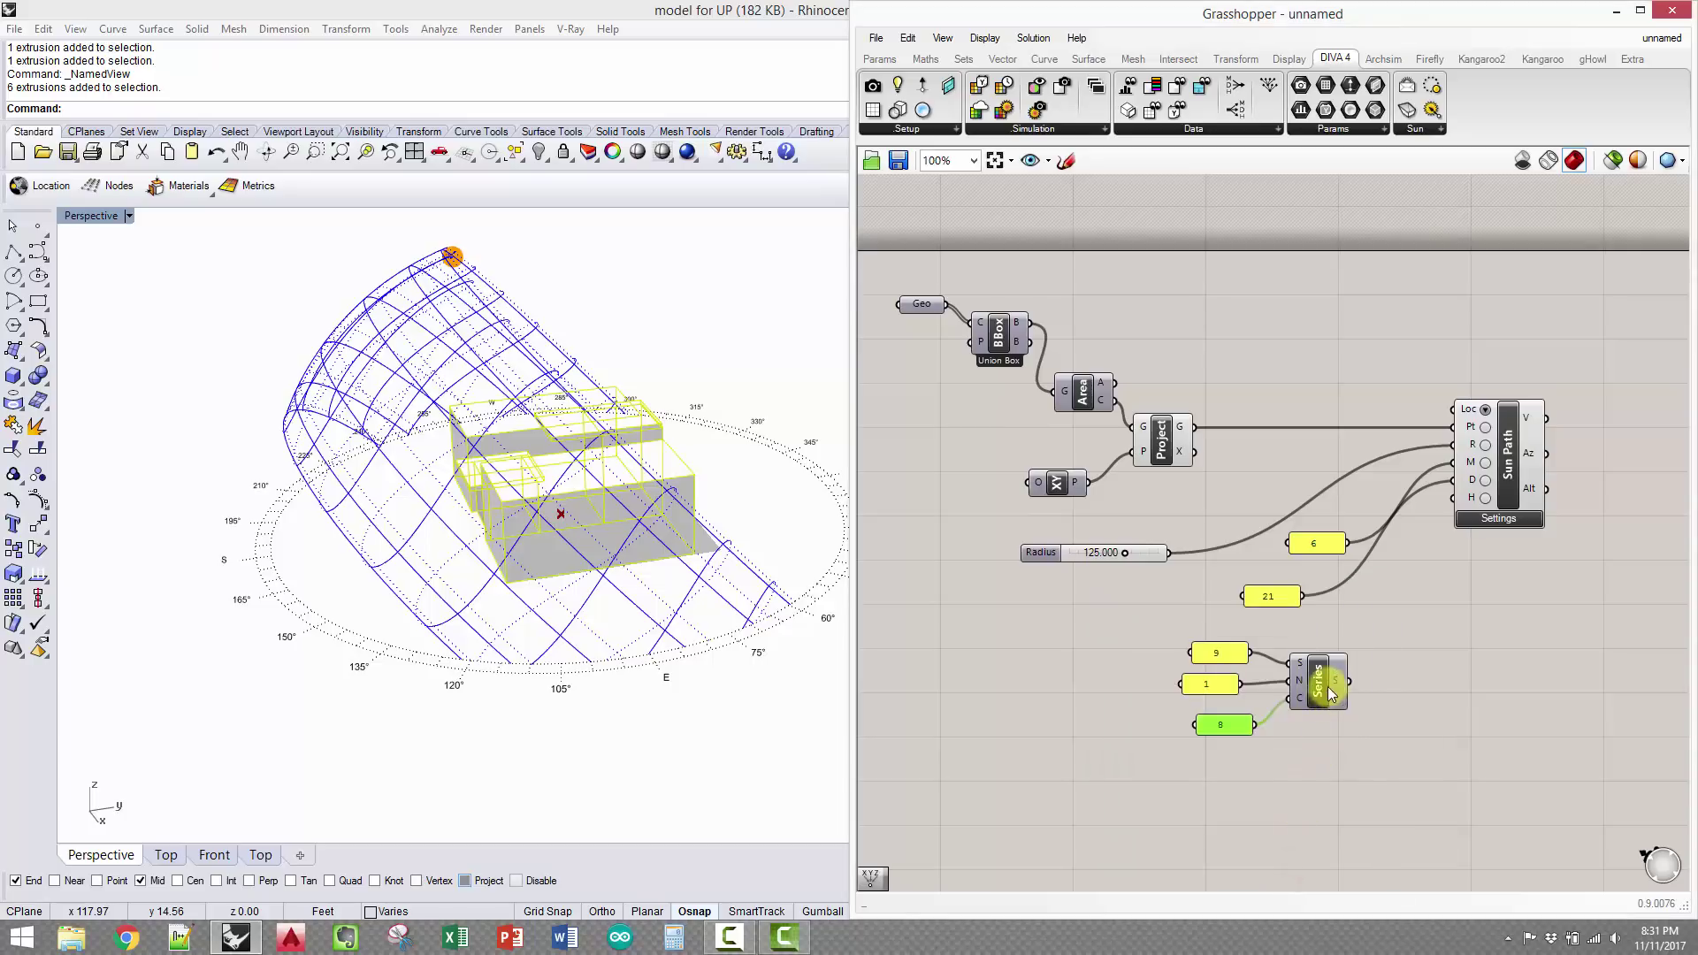
# Check the Series component's output list and connect it to the Sun Path's H input
pyautogui.moveTo(1335, 688)
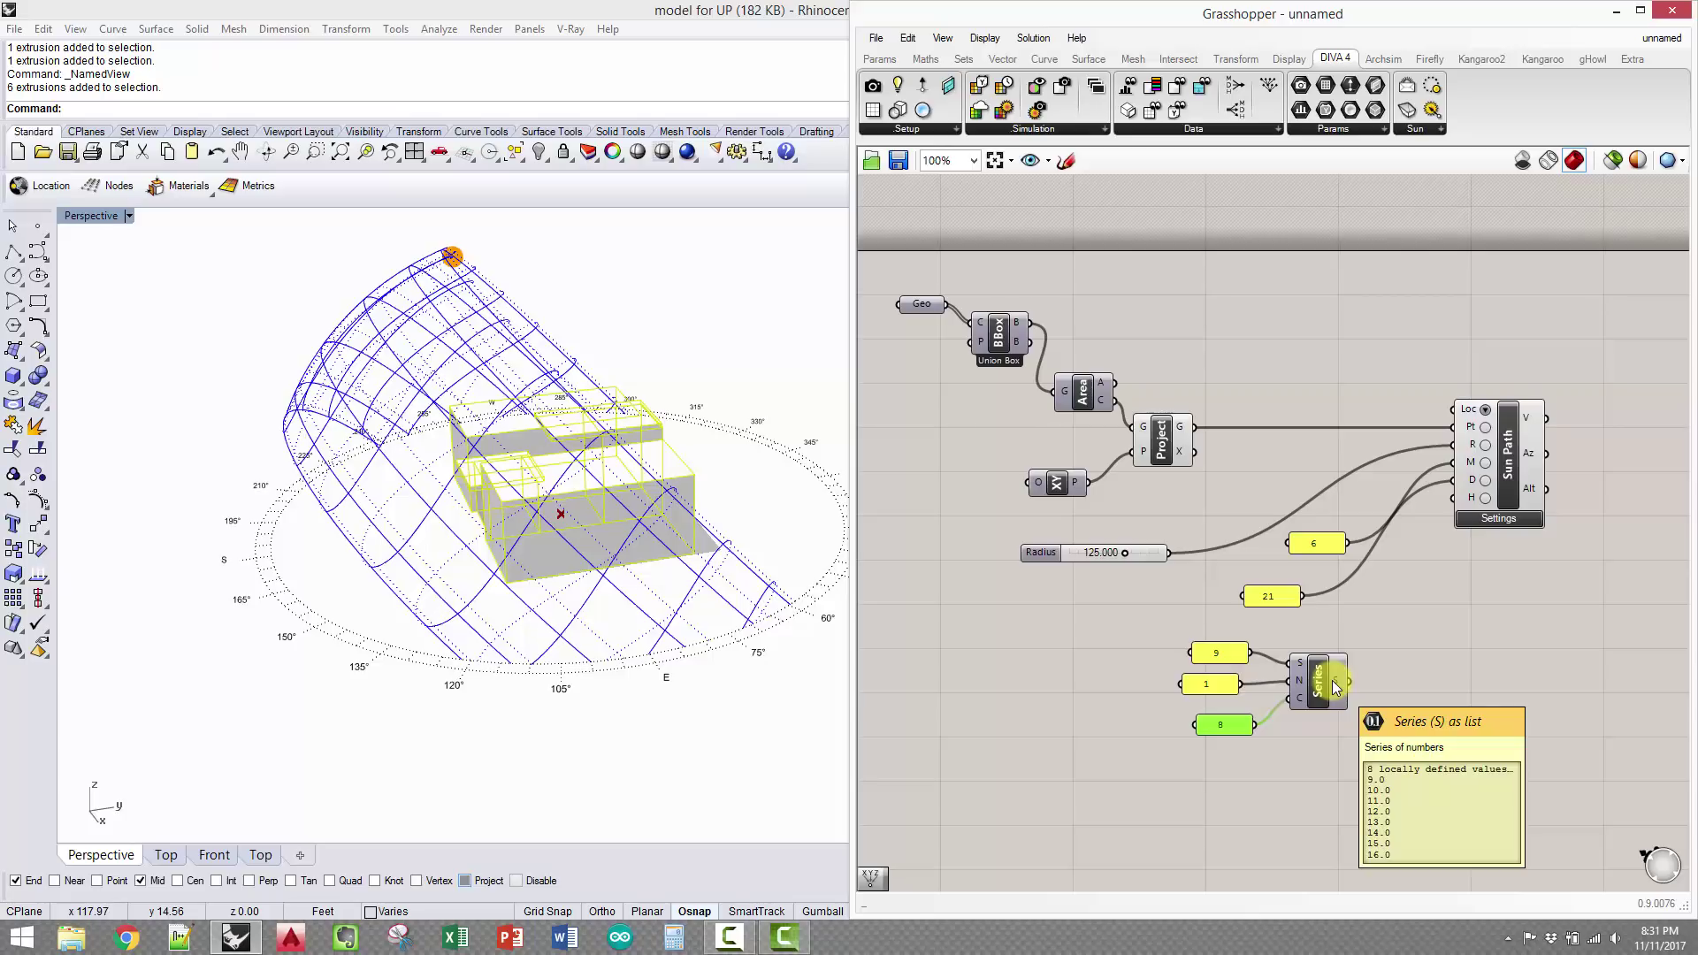
pyautogui.click(1387, 628)
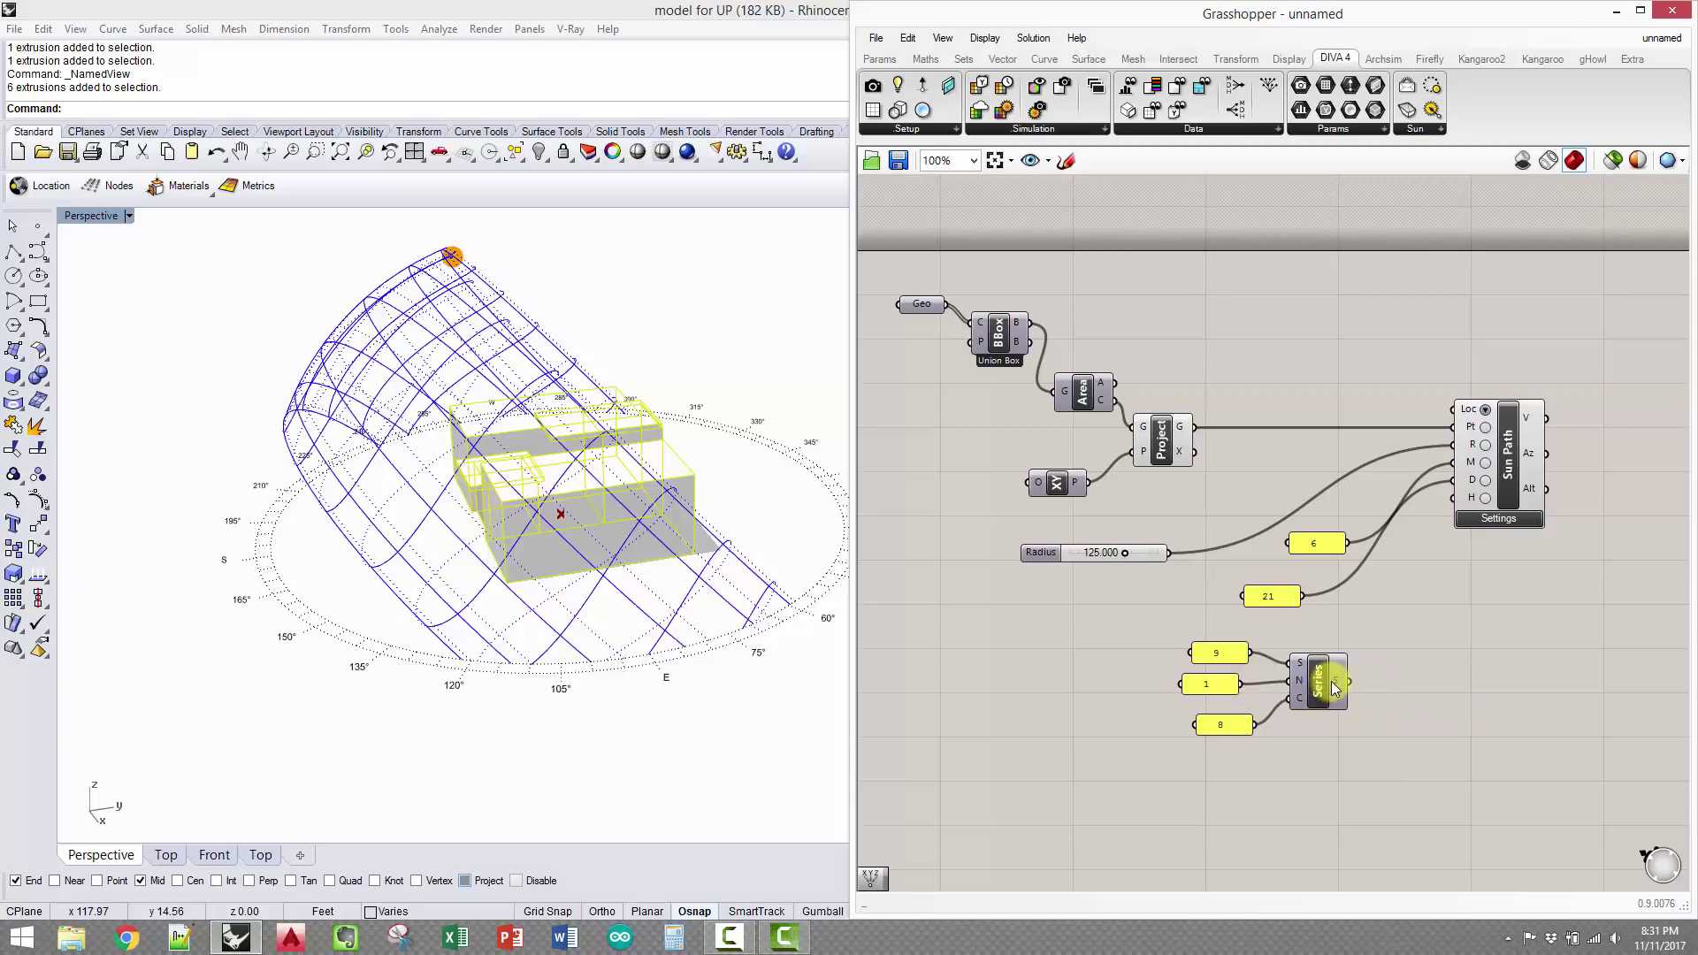
pyautogui.moveTo(1348, 681); pyautogui.dragTo(1453, 498)
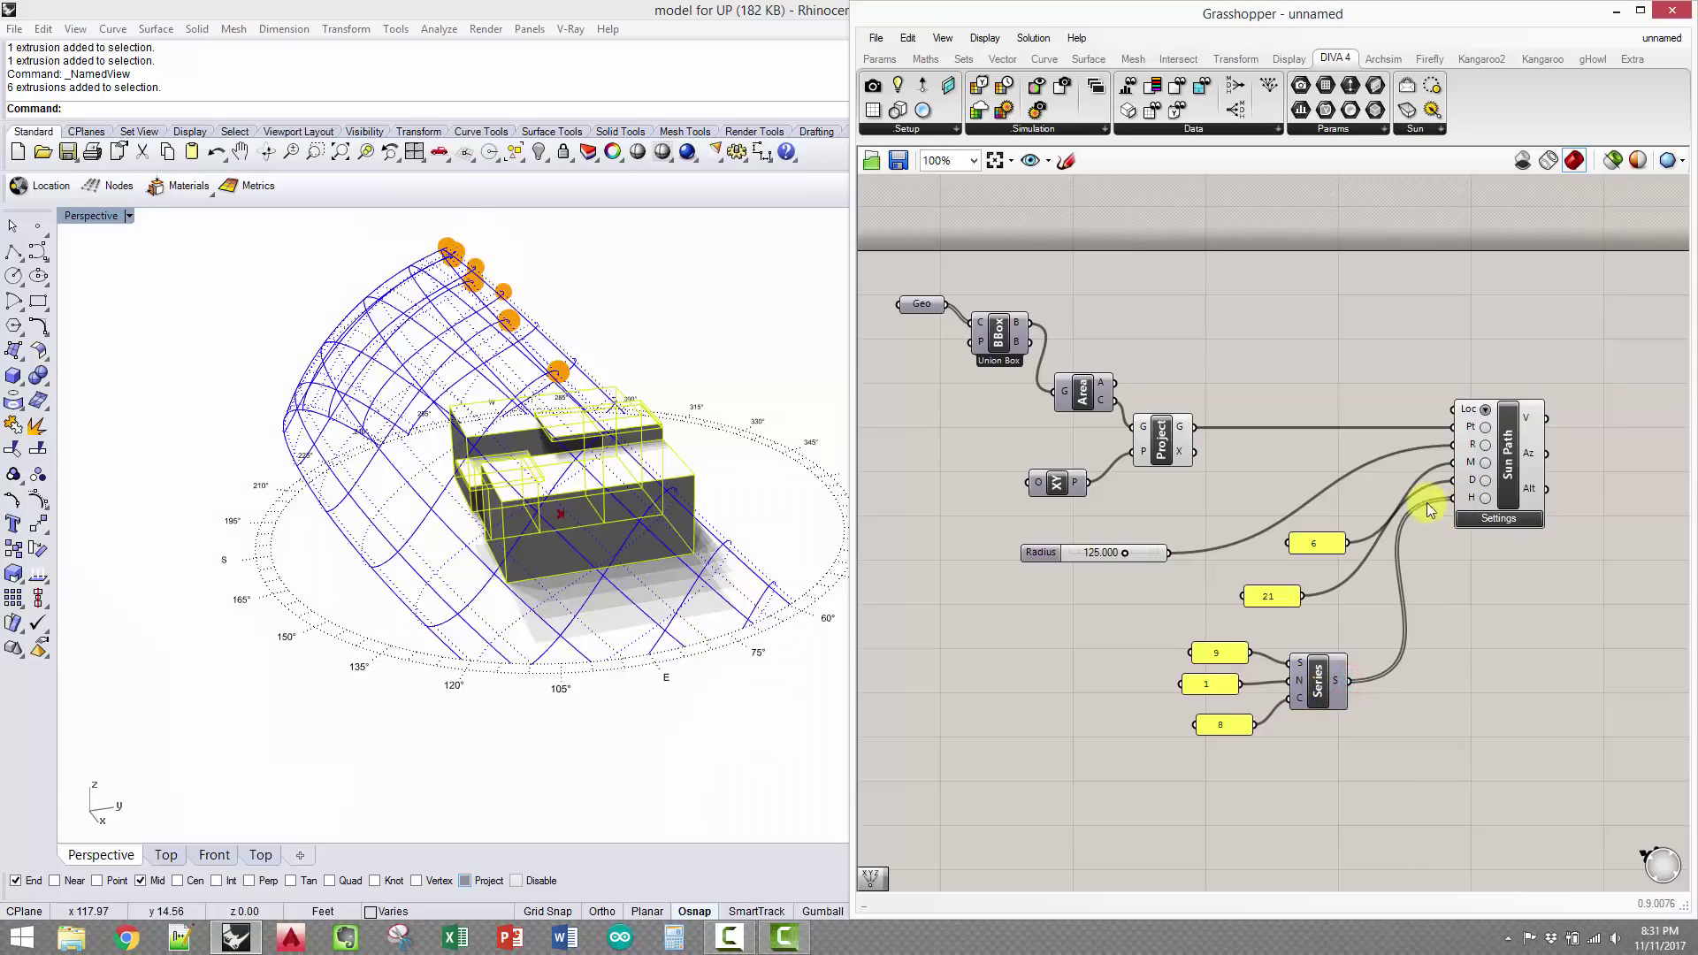
# Examine the hourly sun positions and the shadows cast by the massing model from several sides and up close
pyautogui.moveTo(654, 478); pyautogui.dragTo(492, 448, button='right')
pyautogui.scroll(-3, 303, 522)
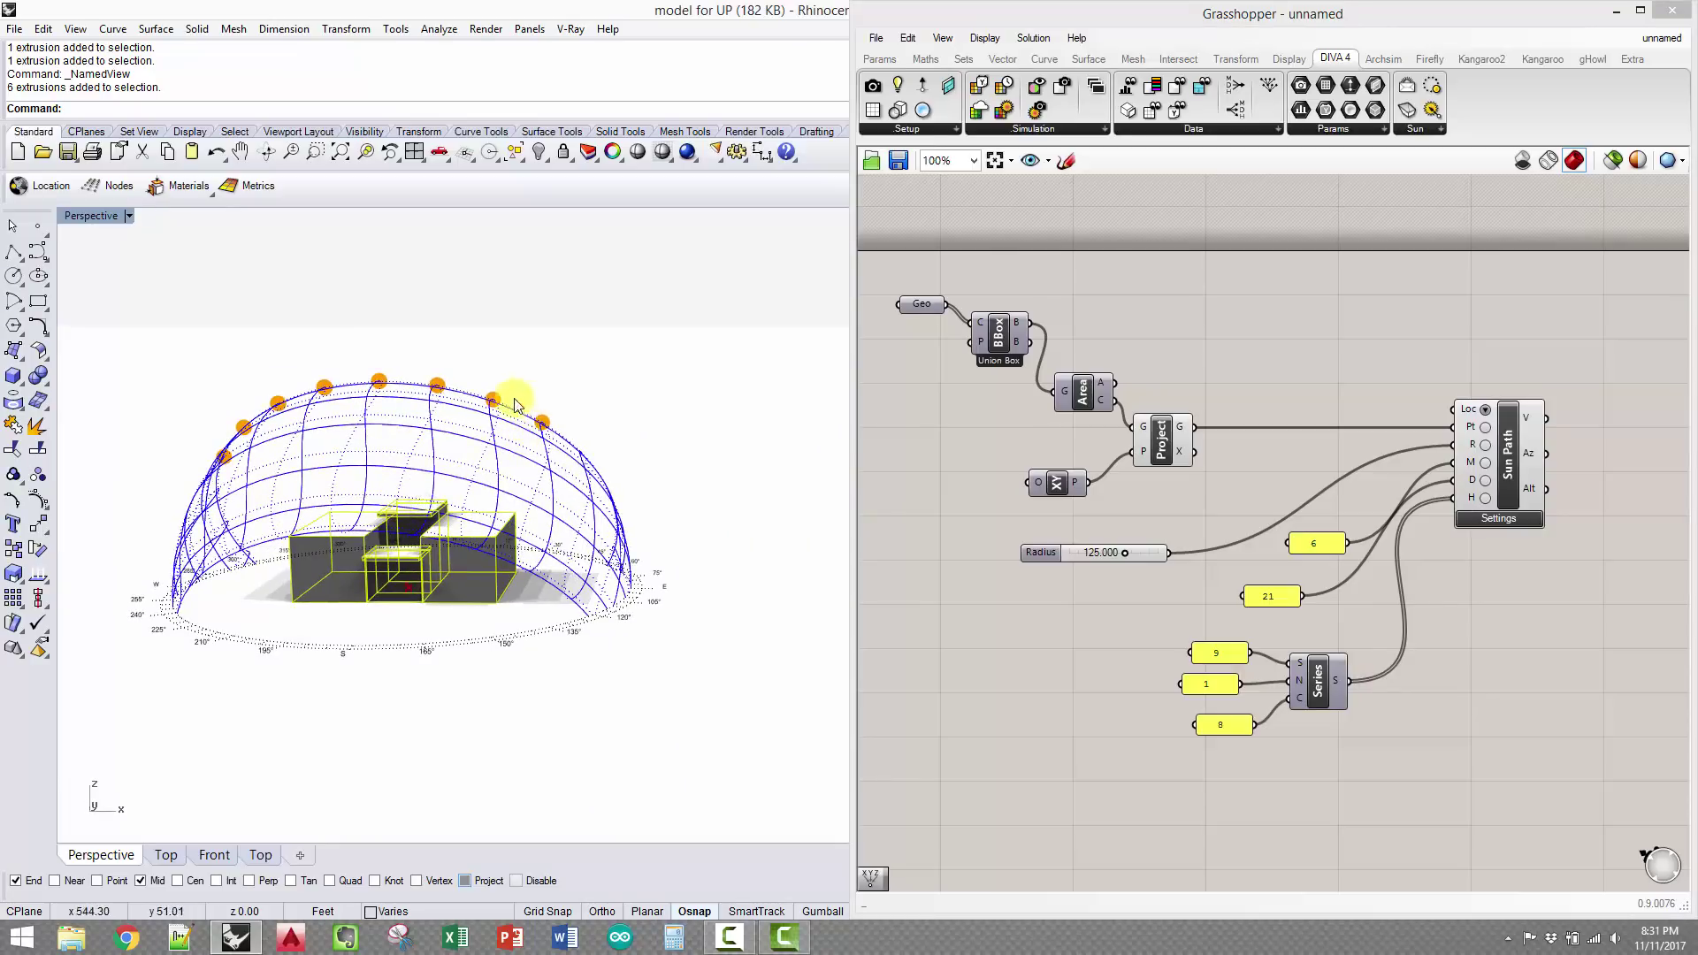
pyautogui.moveTo(329, 527); pyautogui.dragTo(270, 586, button='right')
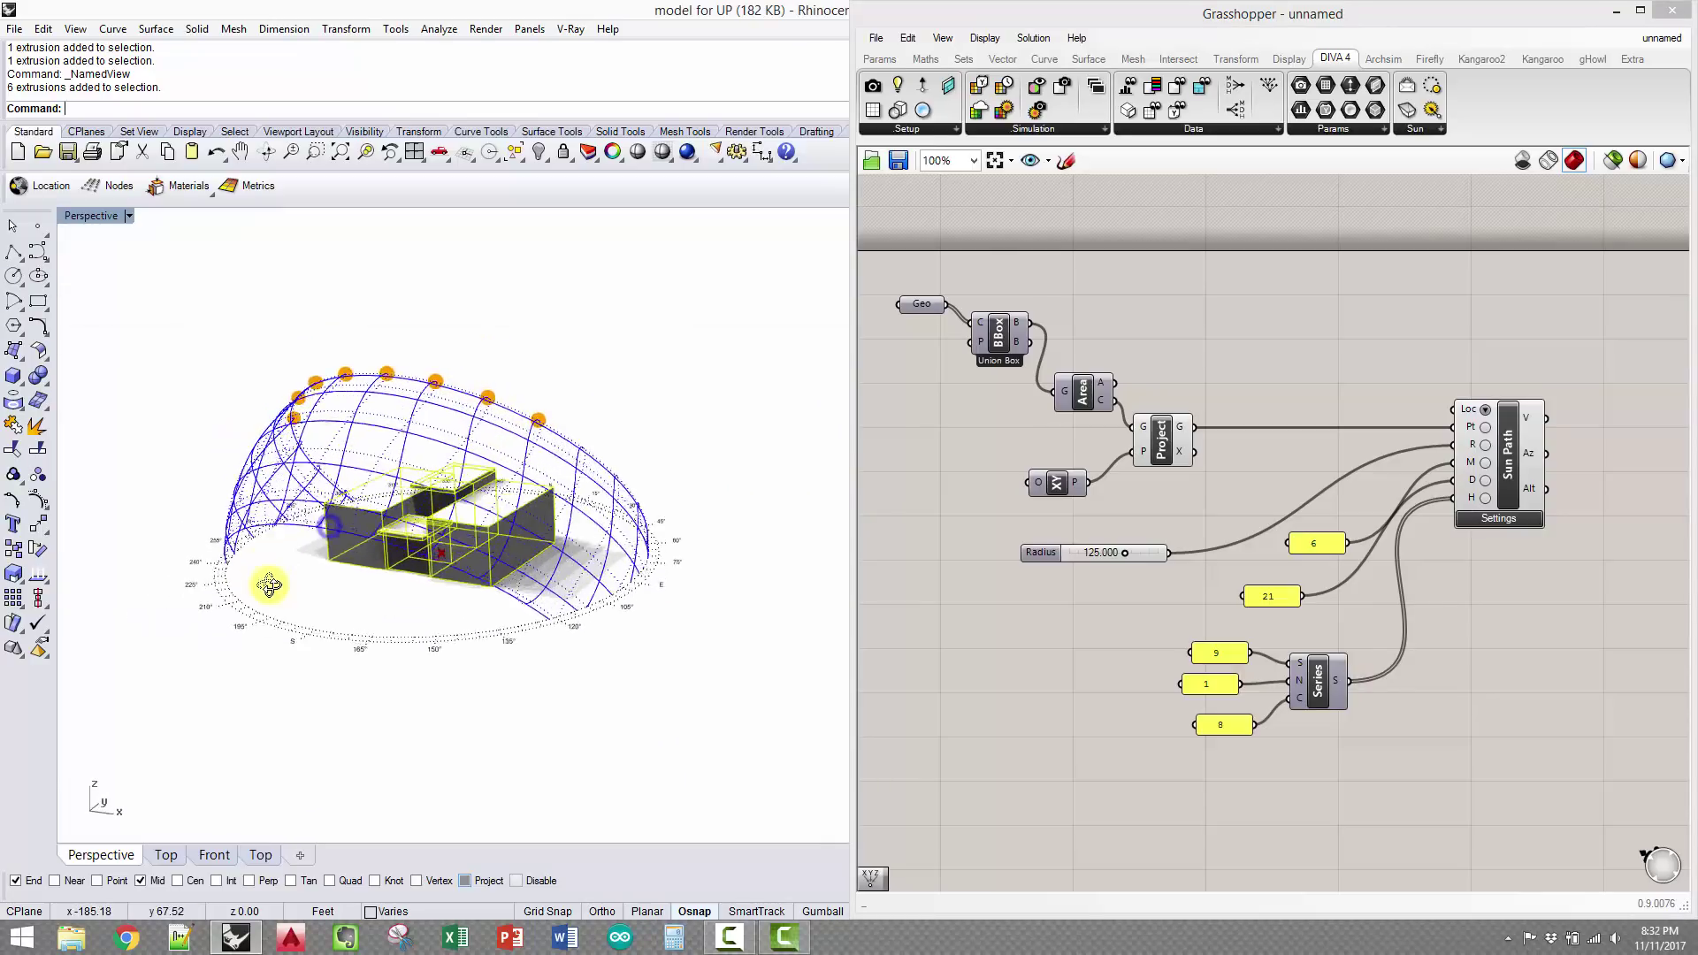
pyautogui.scroll(10, 522, 544)
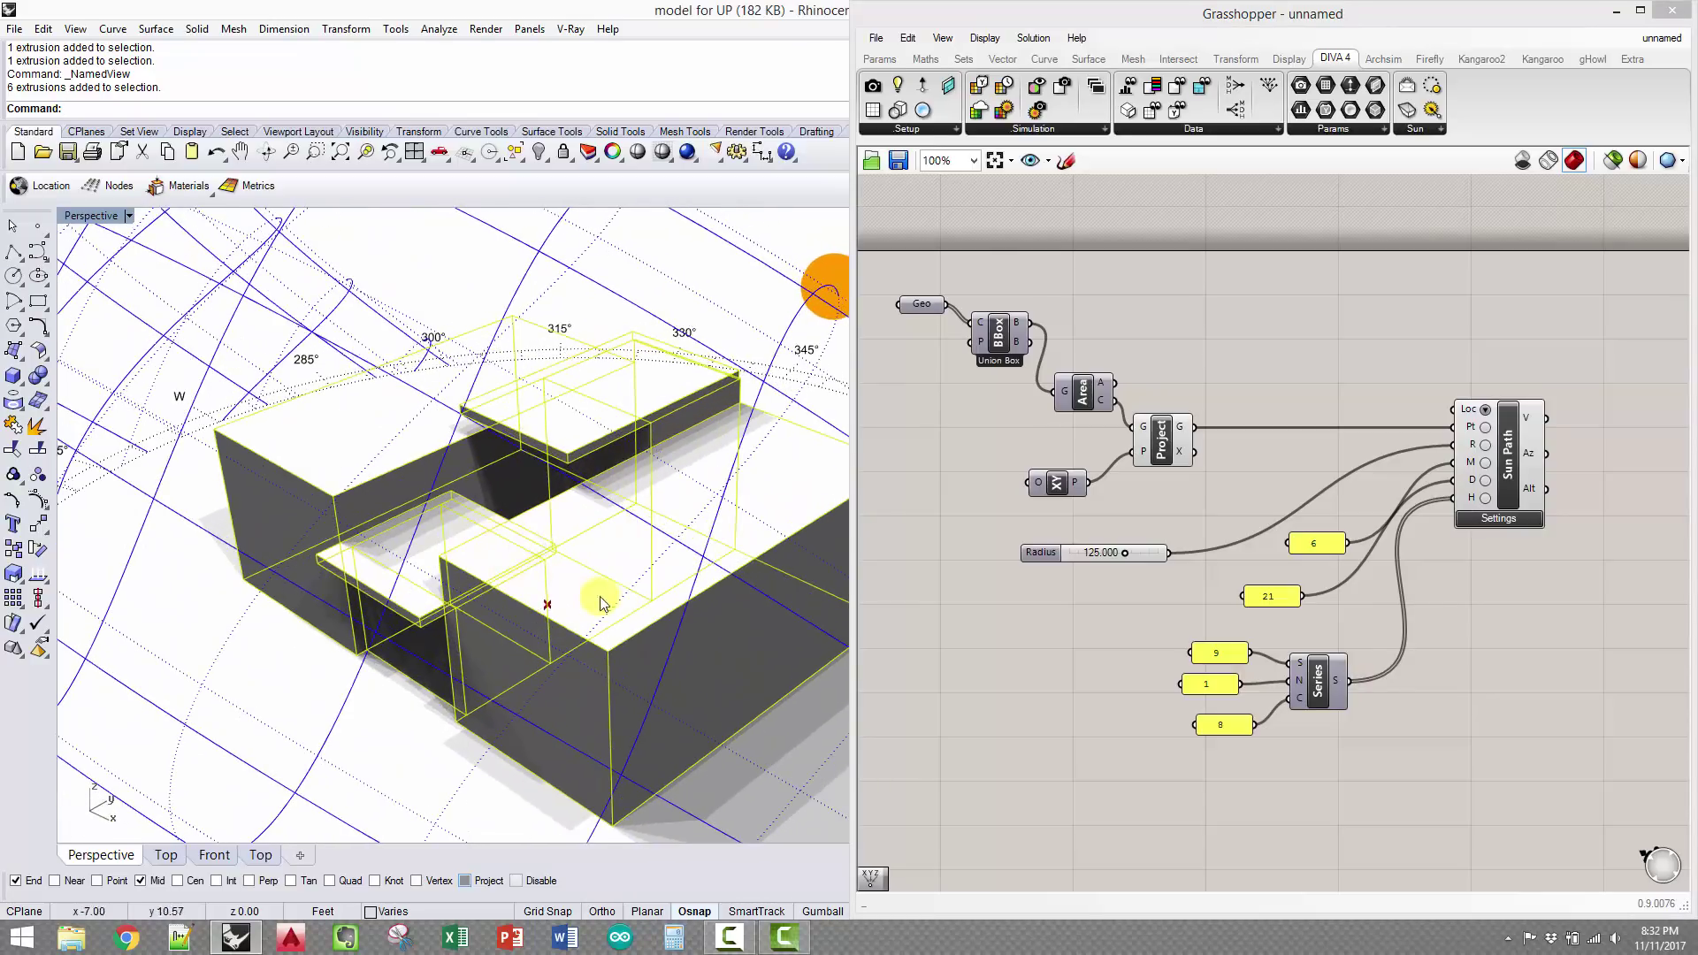
pyautogui.moveTo(600, 604); pyautogui.dragTo(703, 590, button='right')
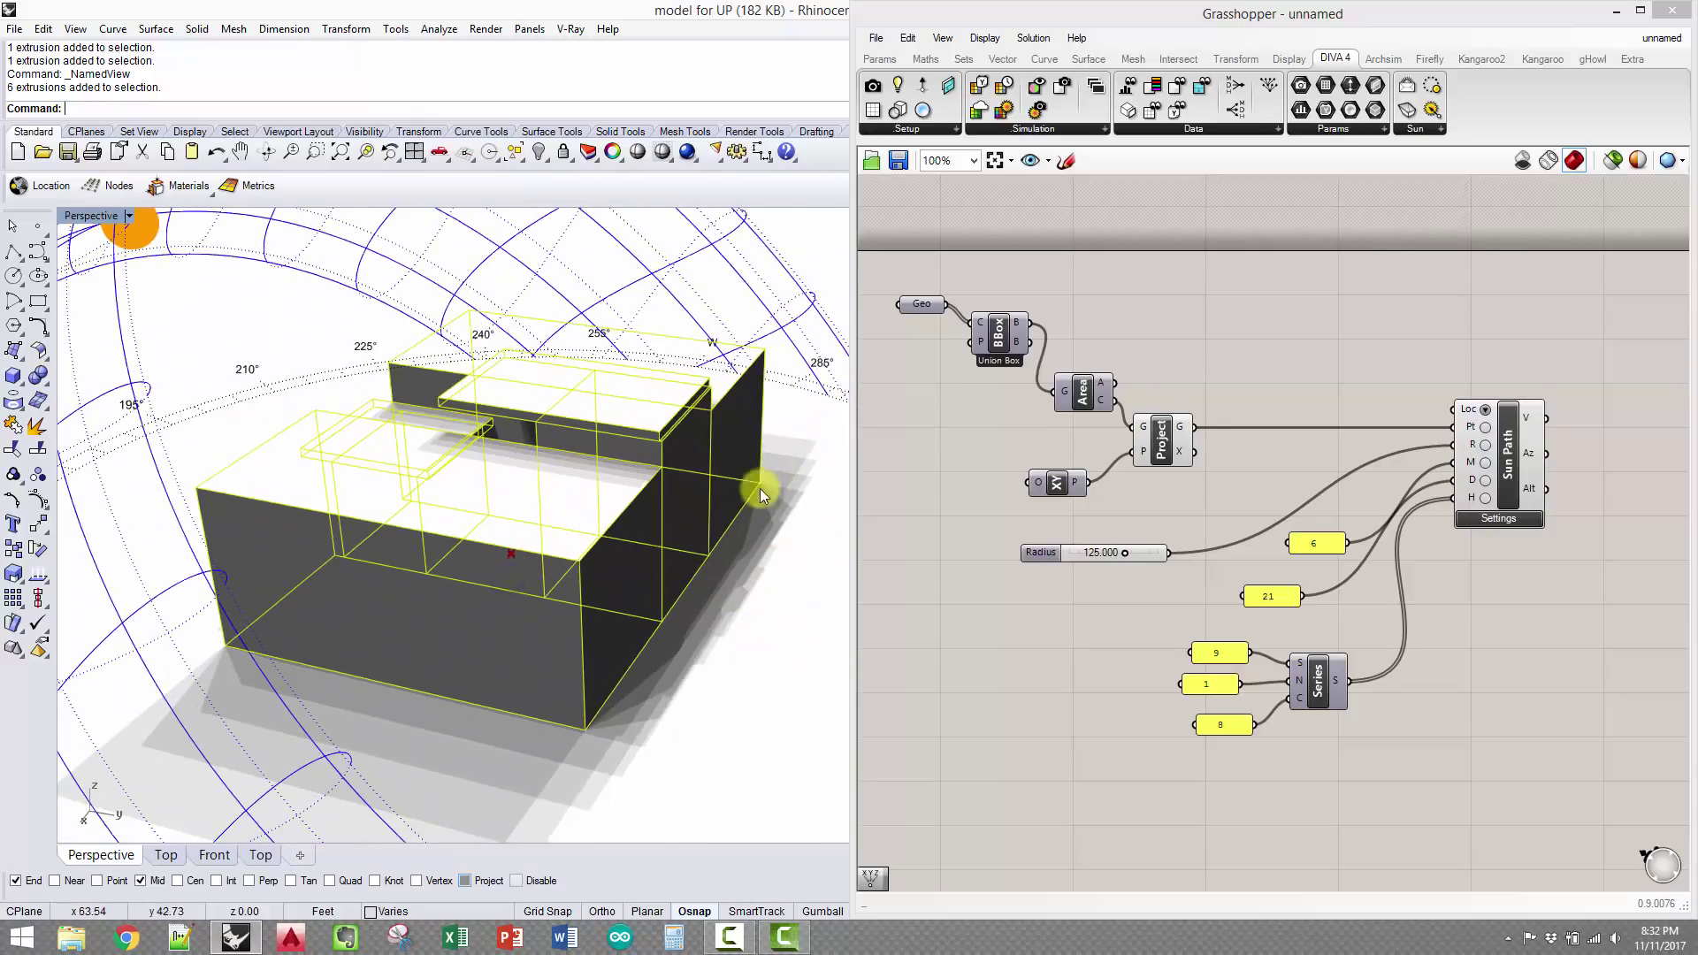
pyautogui.moveTo(284, 693); pyautogui.dragTo(628, 508, button='right')
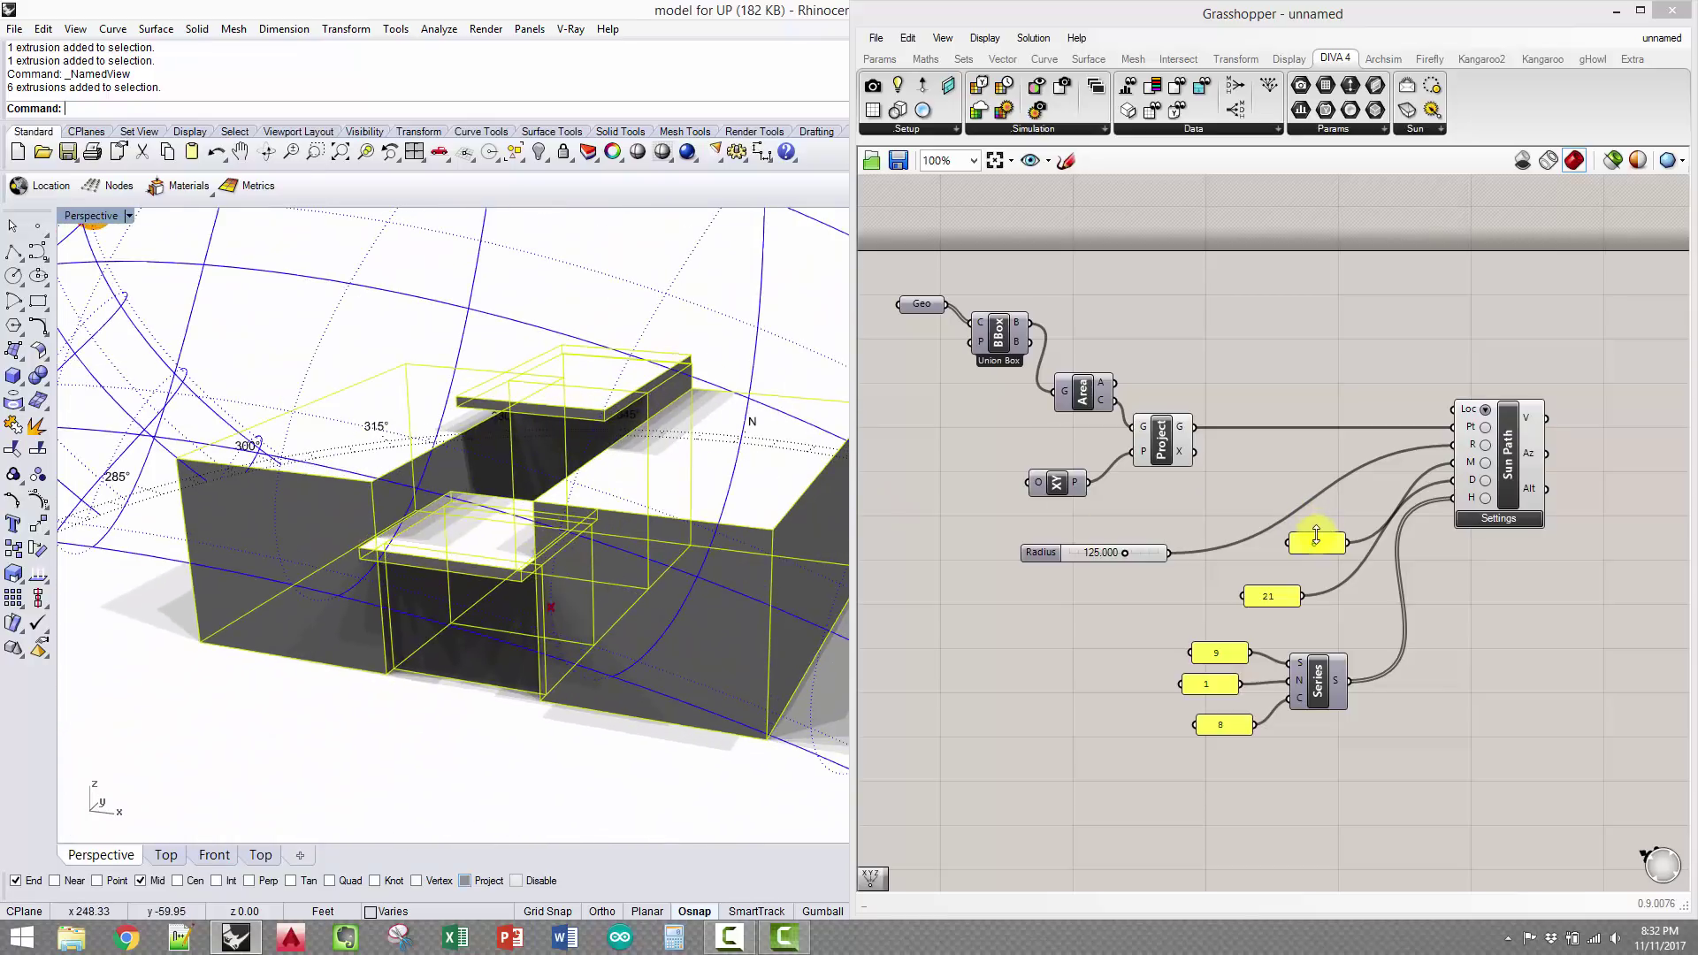
# Open the 6 panel connected to the Sun Path's M input for editing
pyautogui.doubleClick(1316, 541)
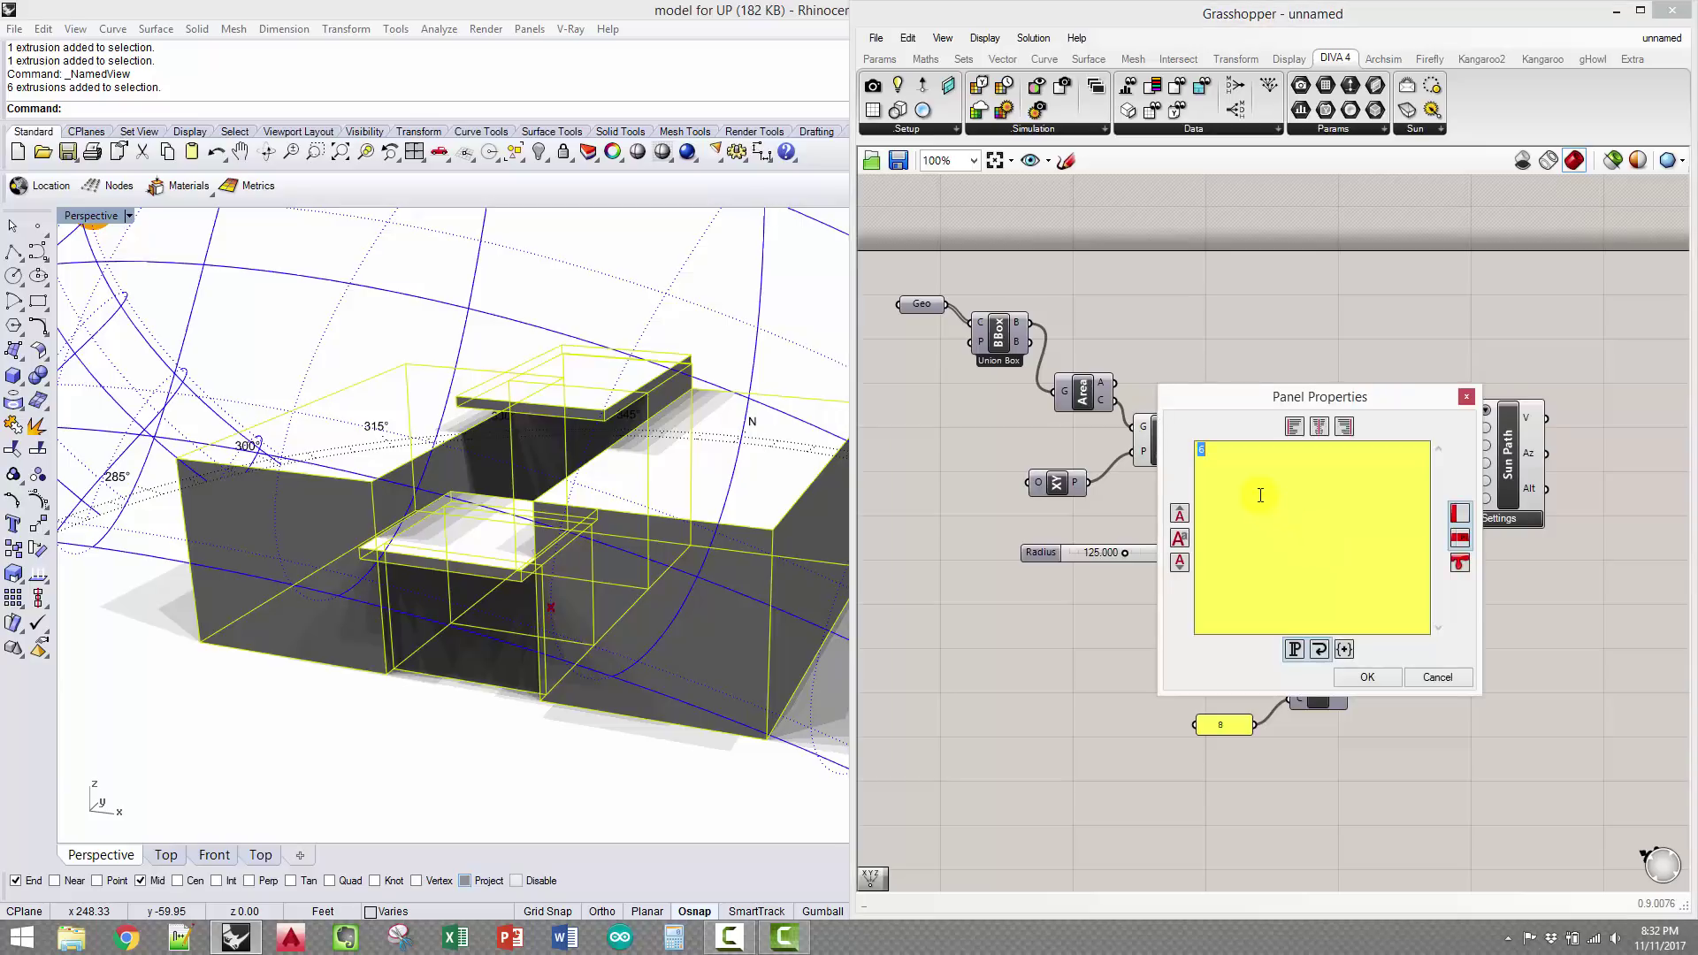
# Set the Sun Path month panel to 9, inspect the building's shadows, and repeat the check with month 12
pyautogui.click(1368, 676)
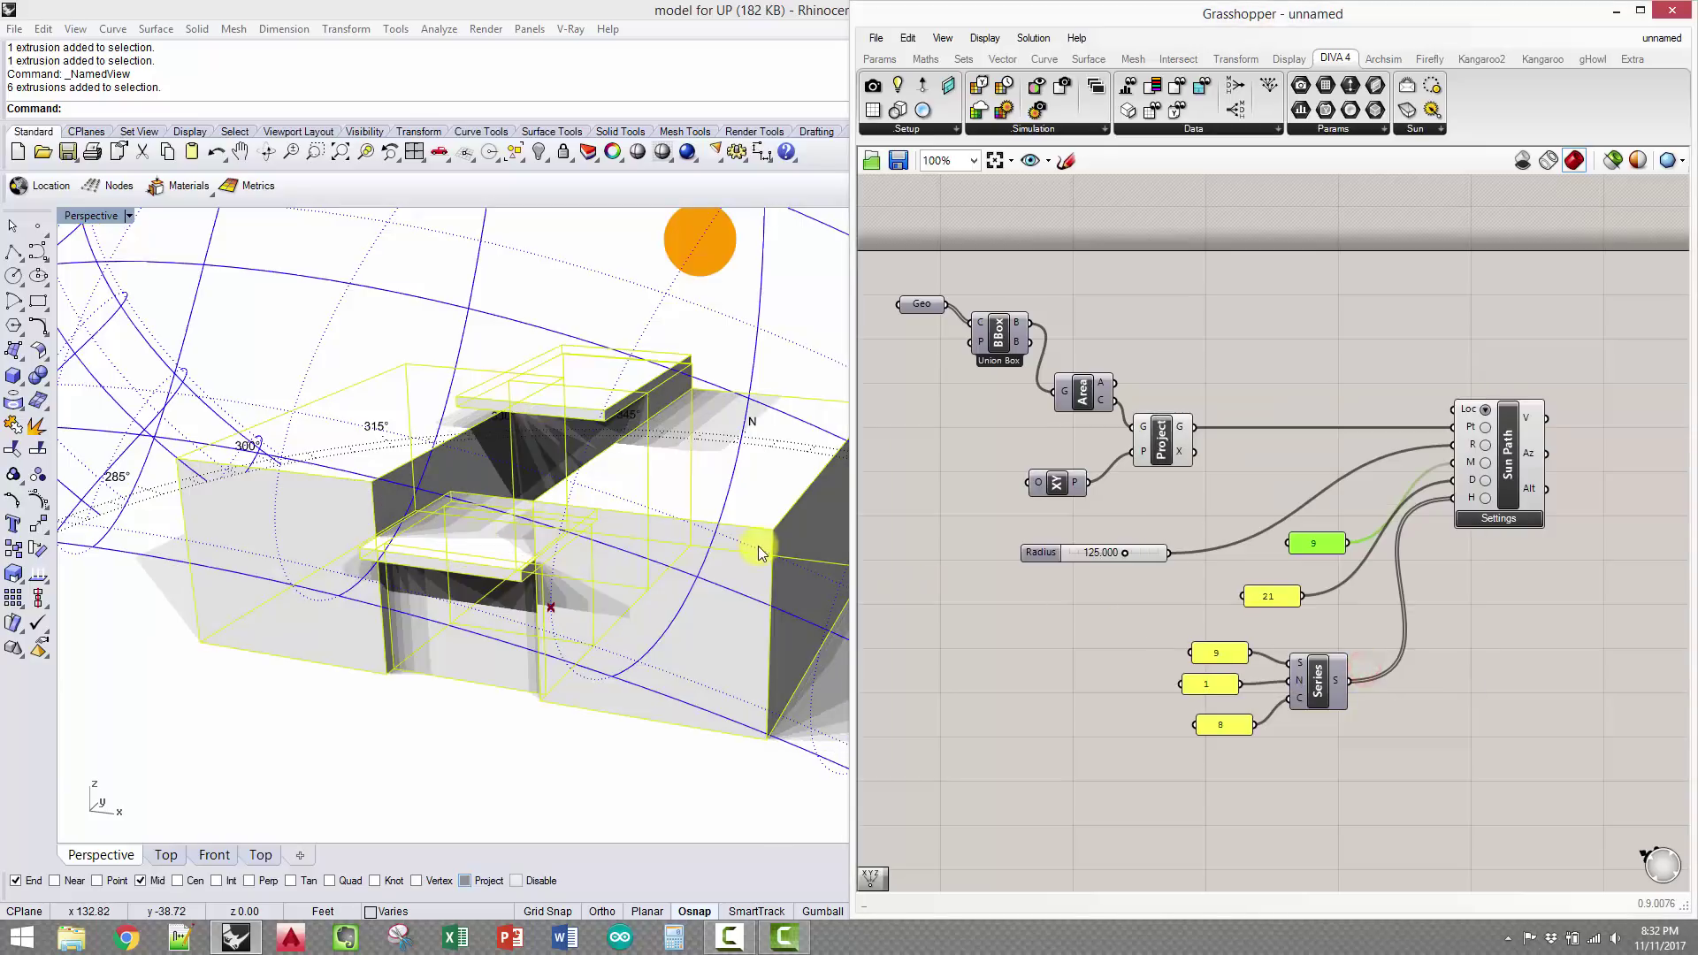
pyautogui.moveTo(750, 520); pyautogui.dragTo(1309, 541, button='right')
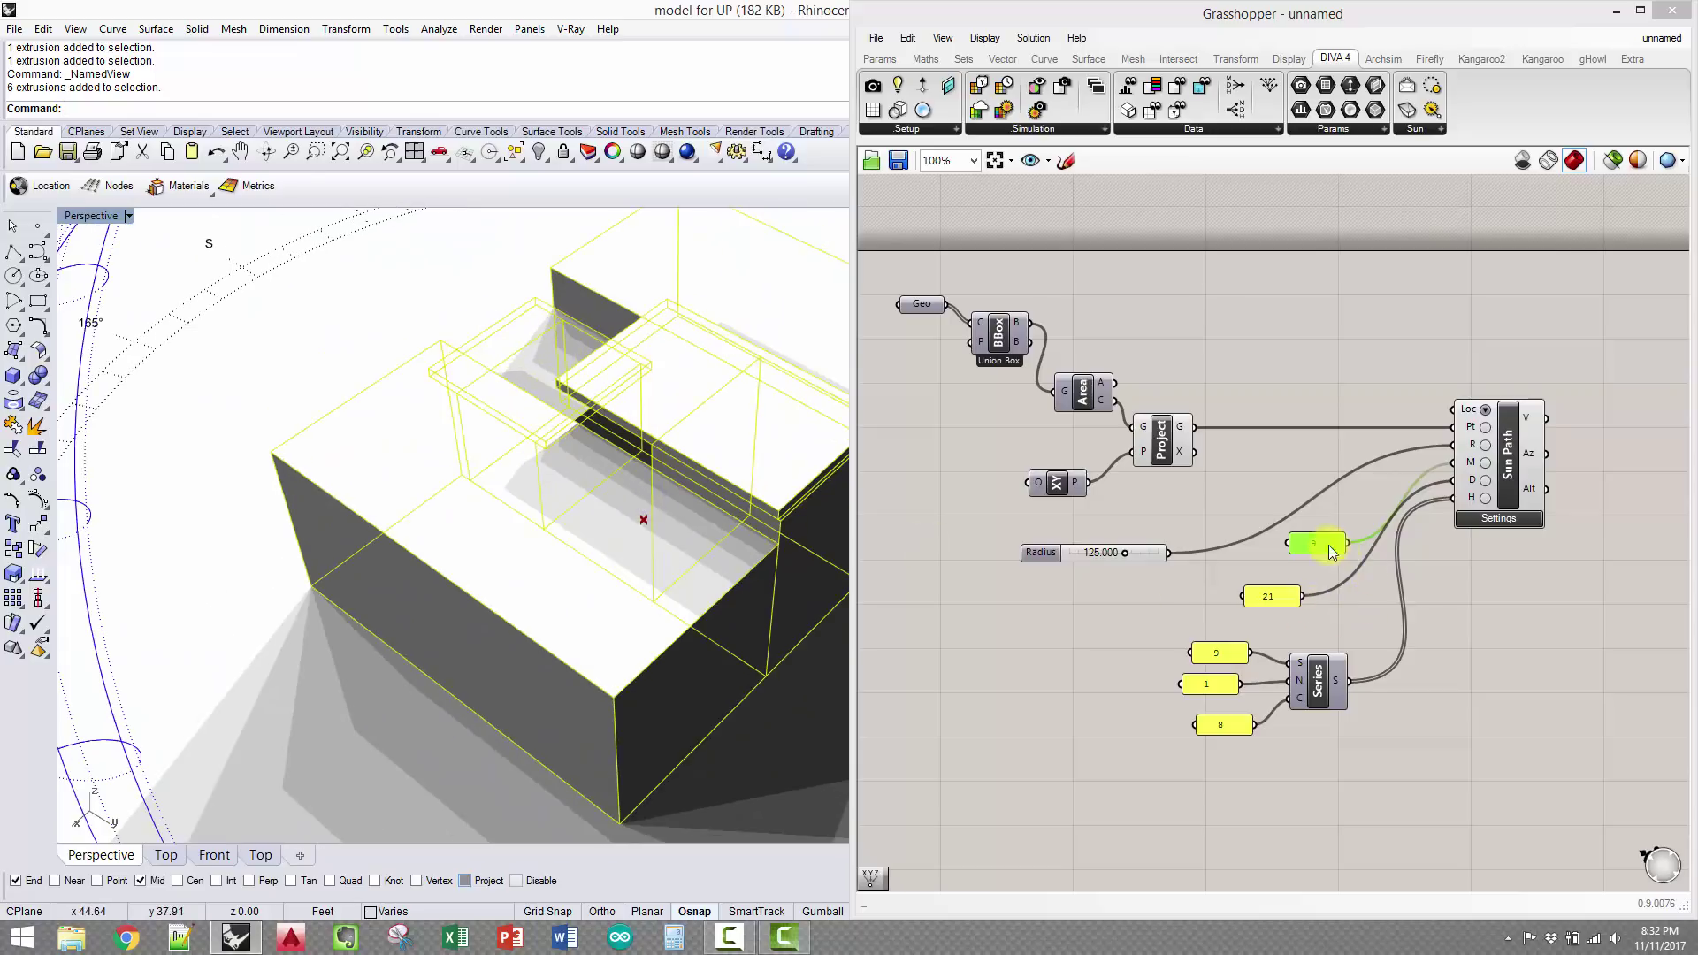
pyautogui.doubleClick(1314, 542)
pyautogui.write('12')
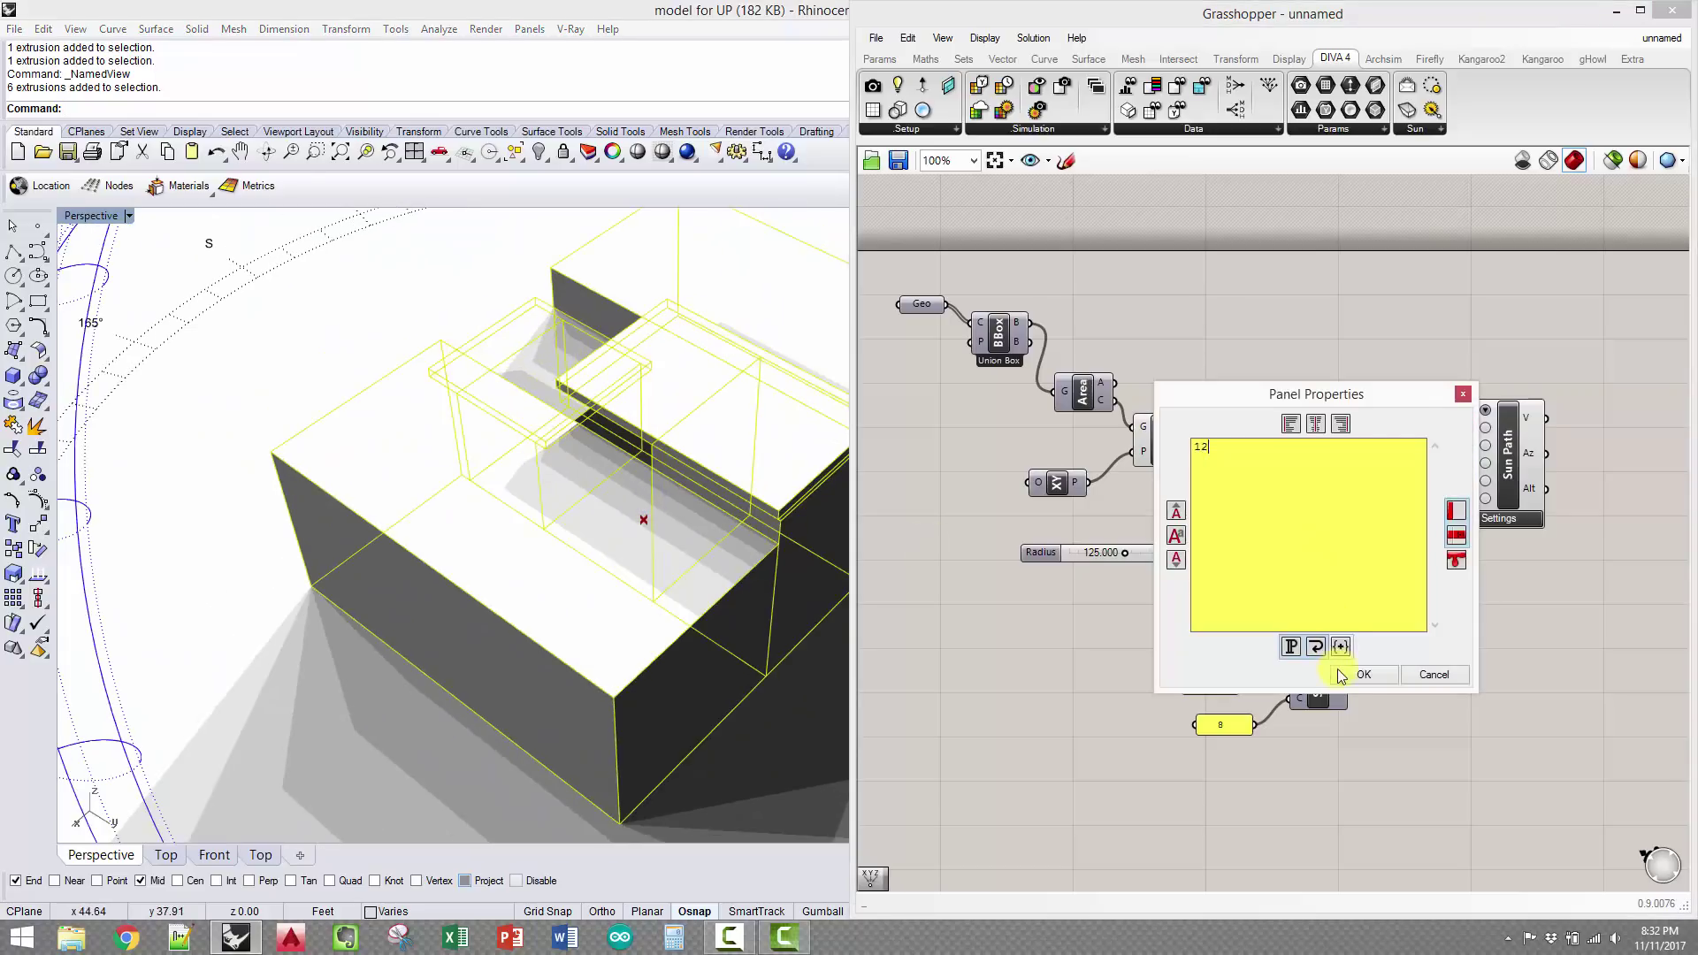
pyautogui.click(1362, 675)
pyautogui.moveTo(618, 512); pyautogui.dragTo(656, 372, button='right')
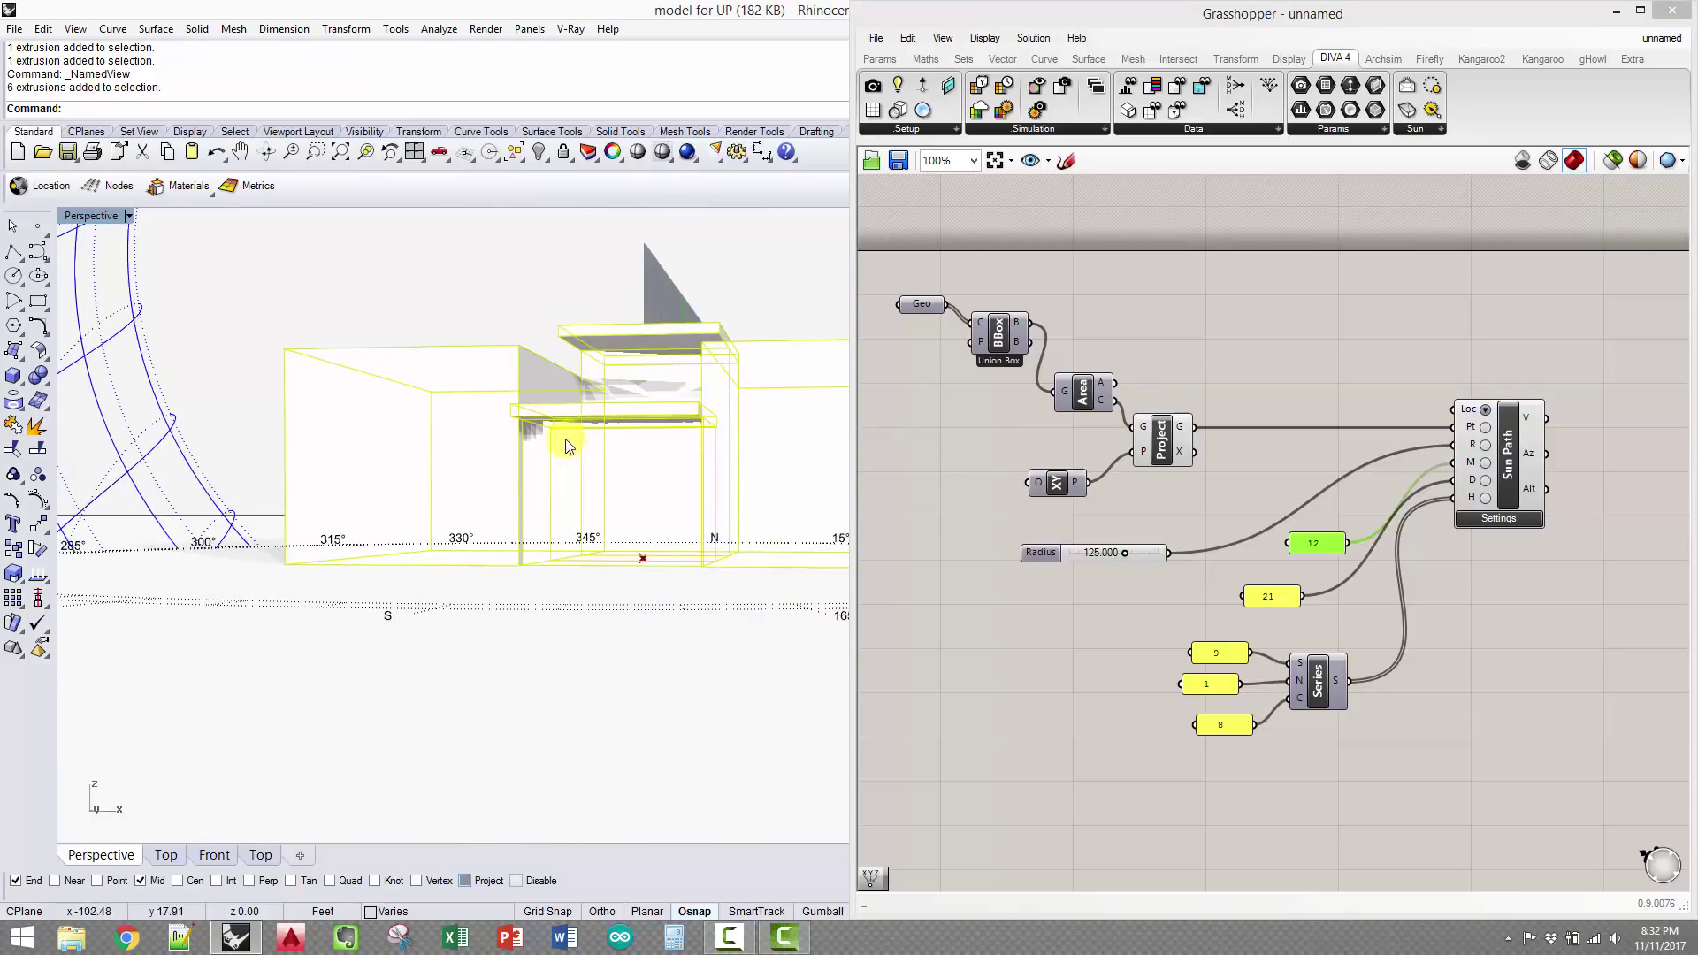
pyautogui.moveTo(565, 438); pyautogui.dragTo(659, 482, button='right')
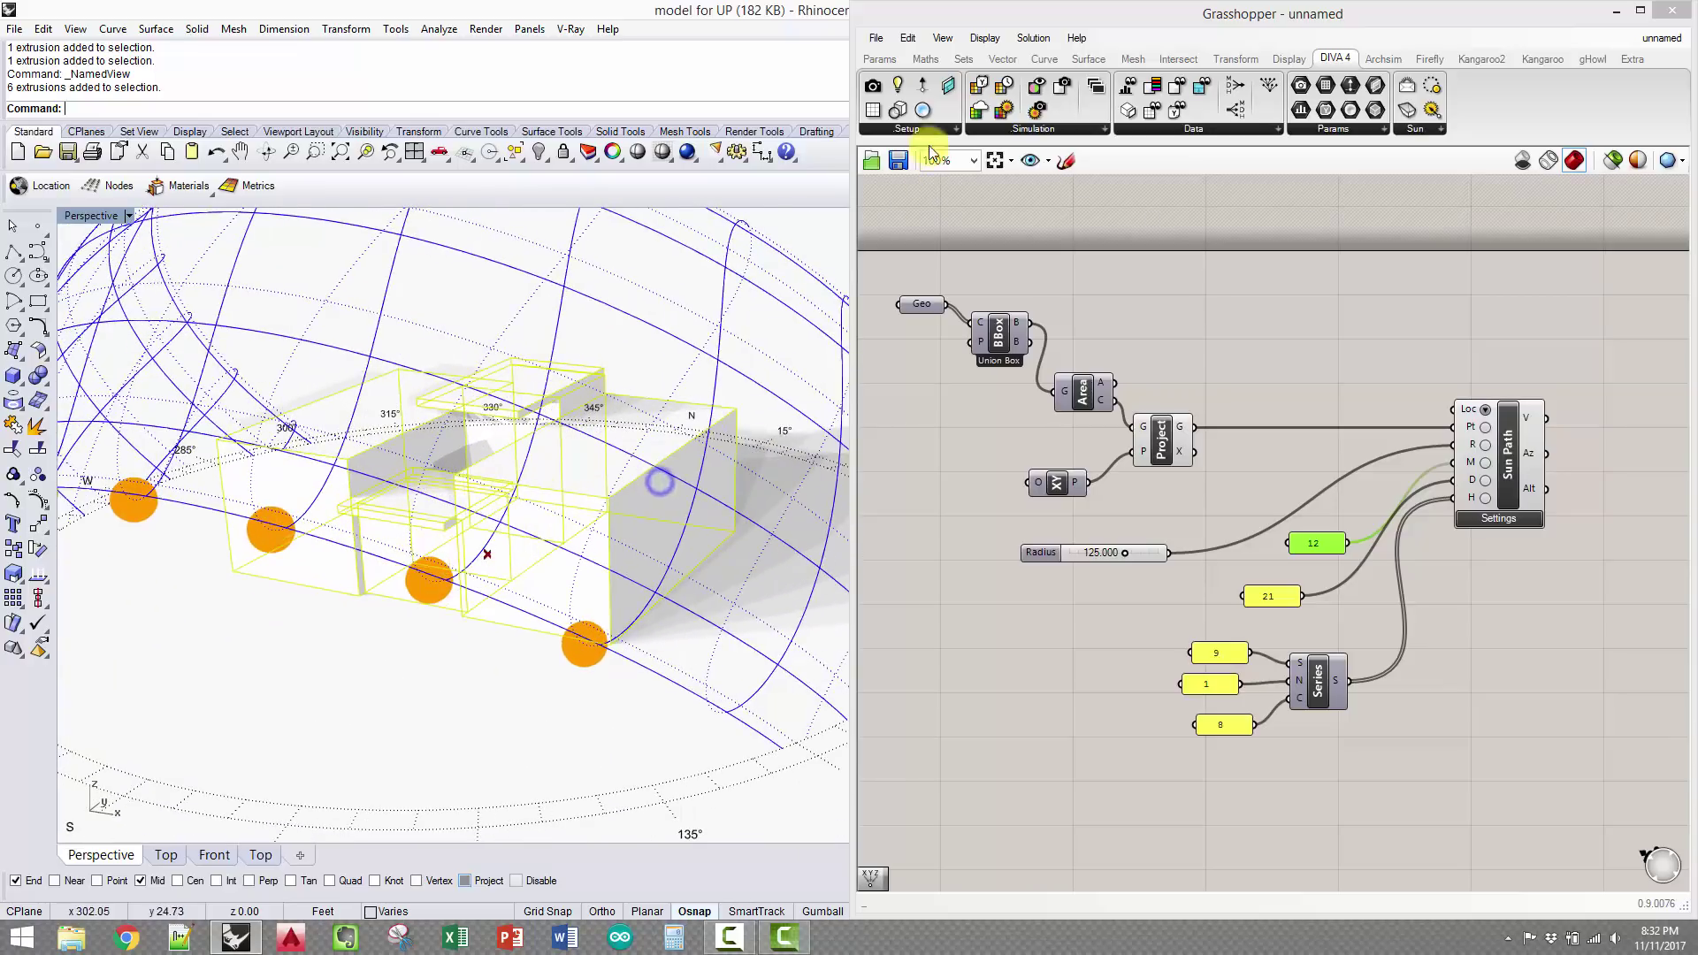
# Narrow the Grasshopper window to widen the Rhino viewport, and frame the whole sun path dome around the building
pyautogui.moveTo(852, 184); pyautogui.dragTo(1426, 209)
pyautogui.moveTo(909, 428); pyautogui.dragTo(845, 478, button='right')
pyautogui.scroll(-3, 840, 407)
pyautogui.scroll(3, 844, 482)
pyautogui.scroll(-10, 955, 486)
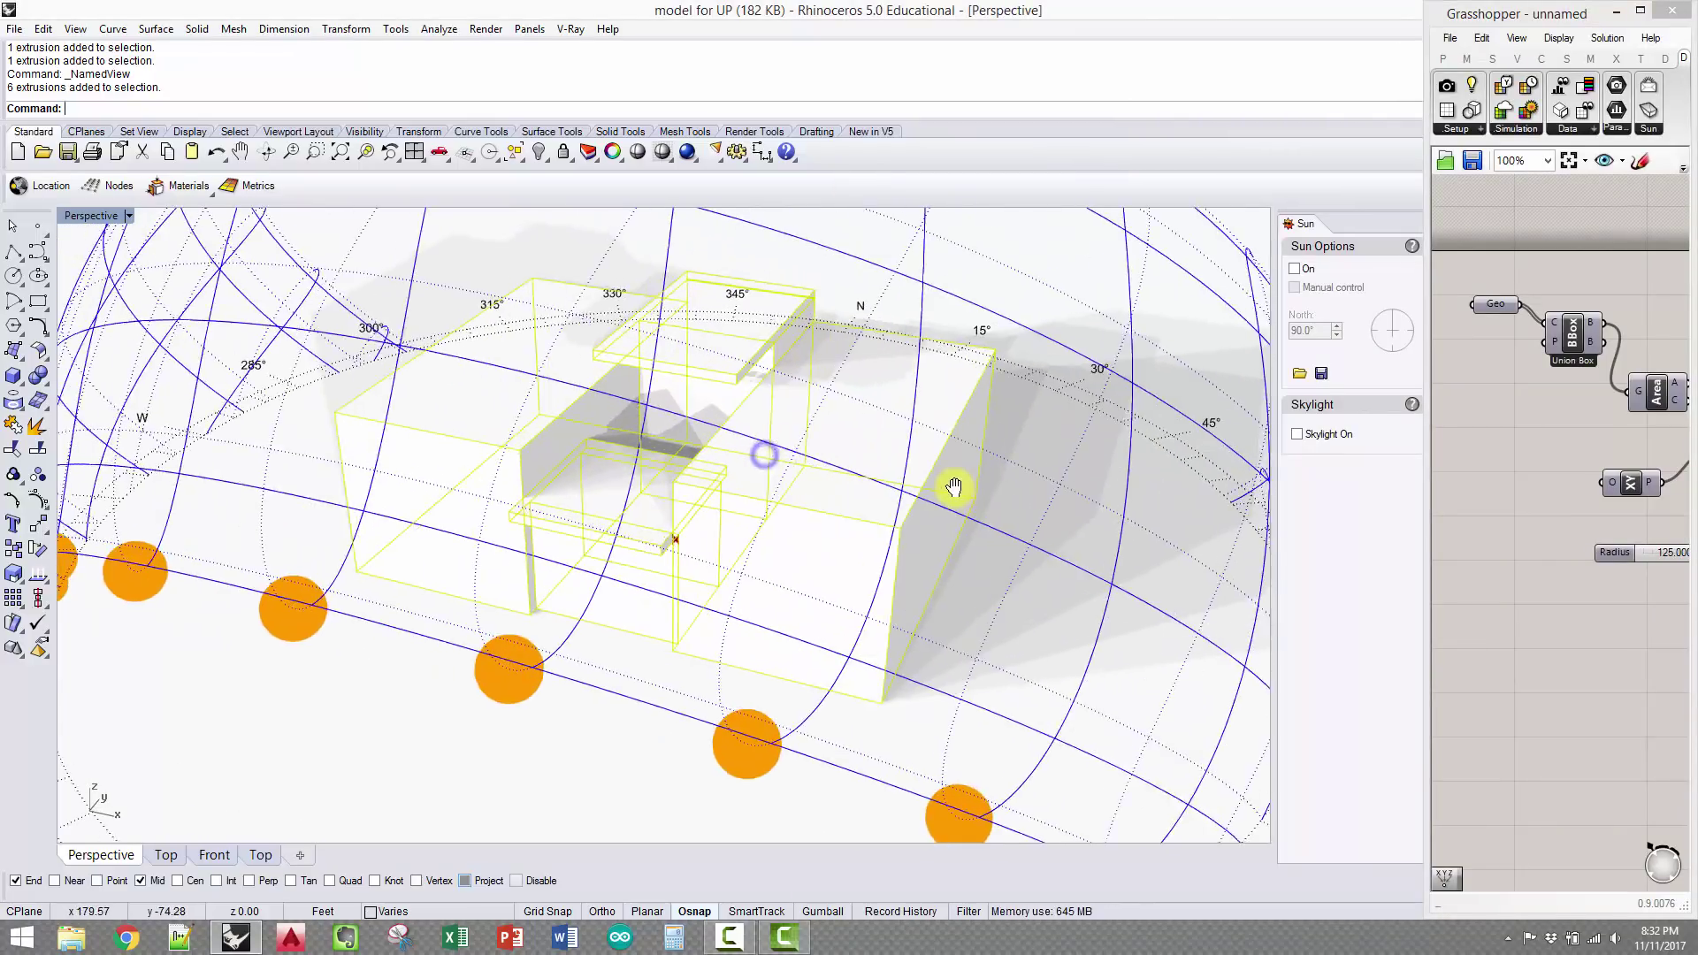
pyautogui.moveTo(932, 453); pyautogui.dragTo(819, 474, button='right')
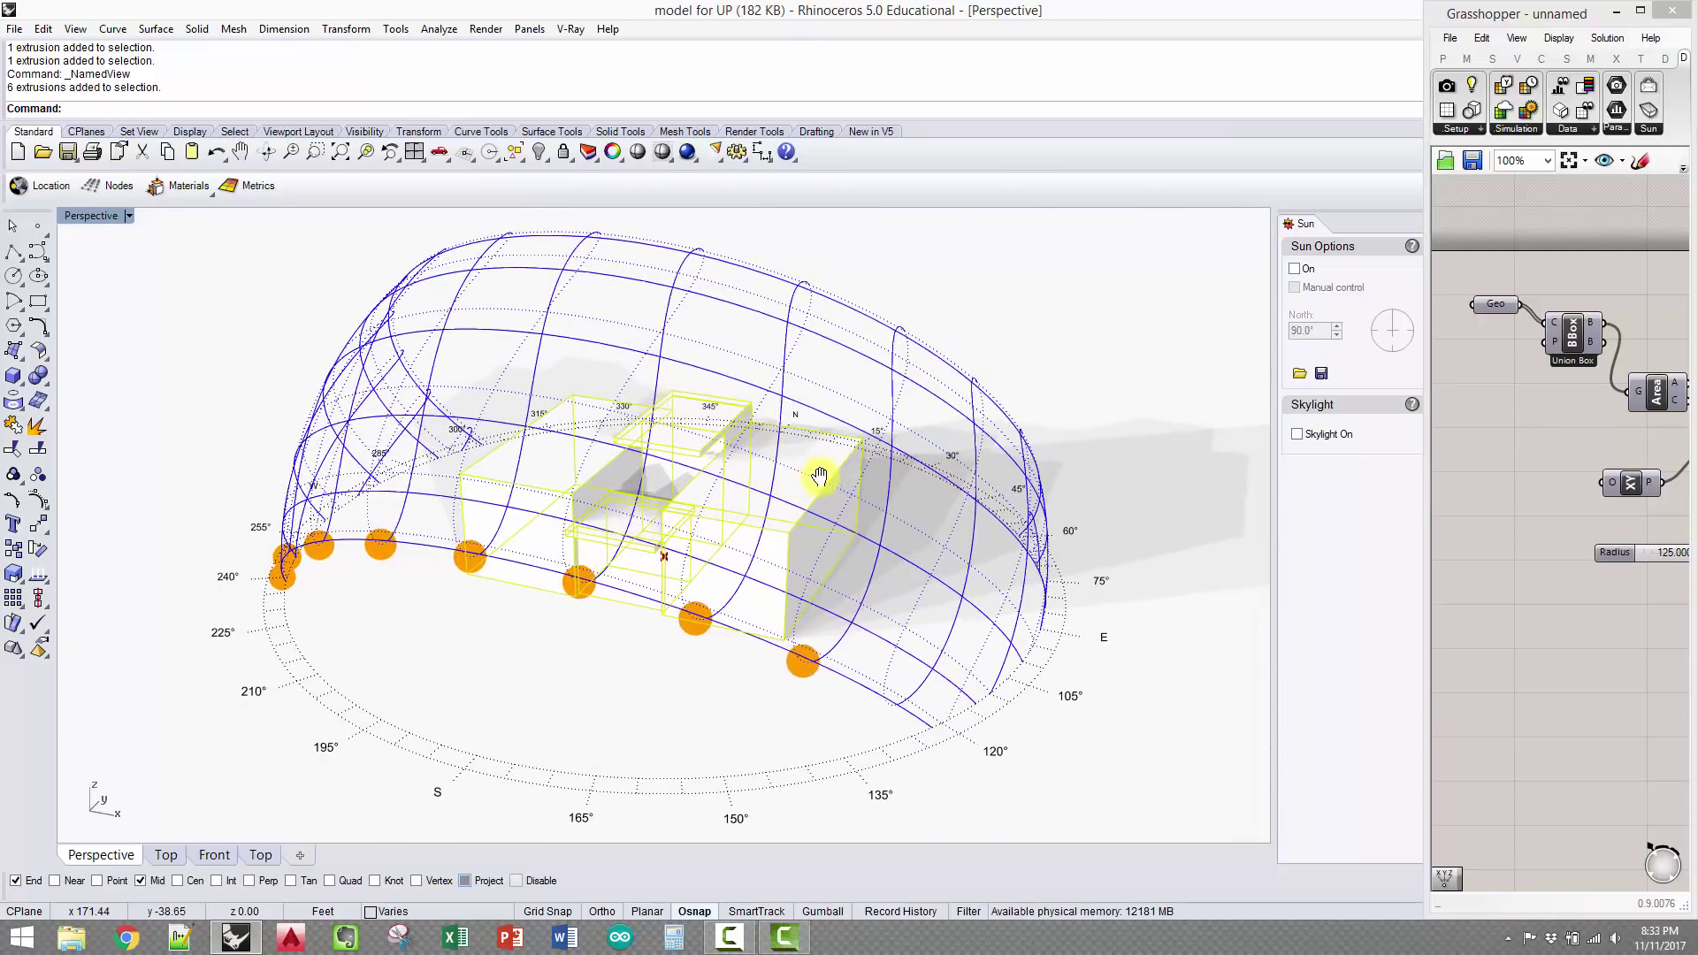
# Adjust the perspective camera's lens length and dolly to about 21, keeping the sun path dome in frame
pyautogui.click(78, 30)
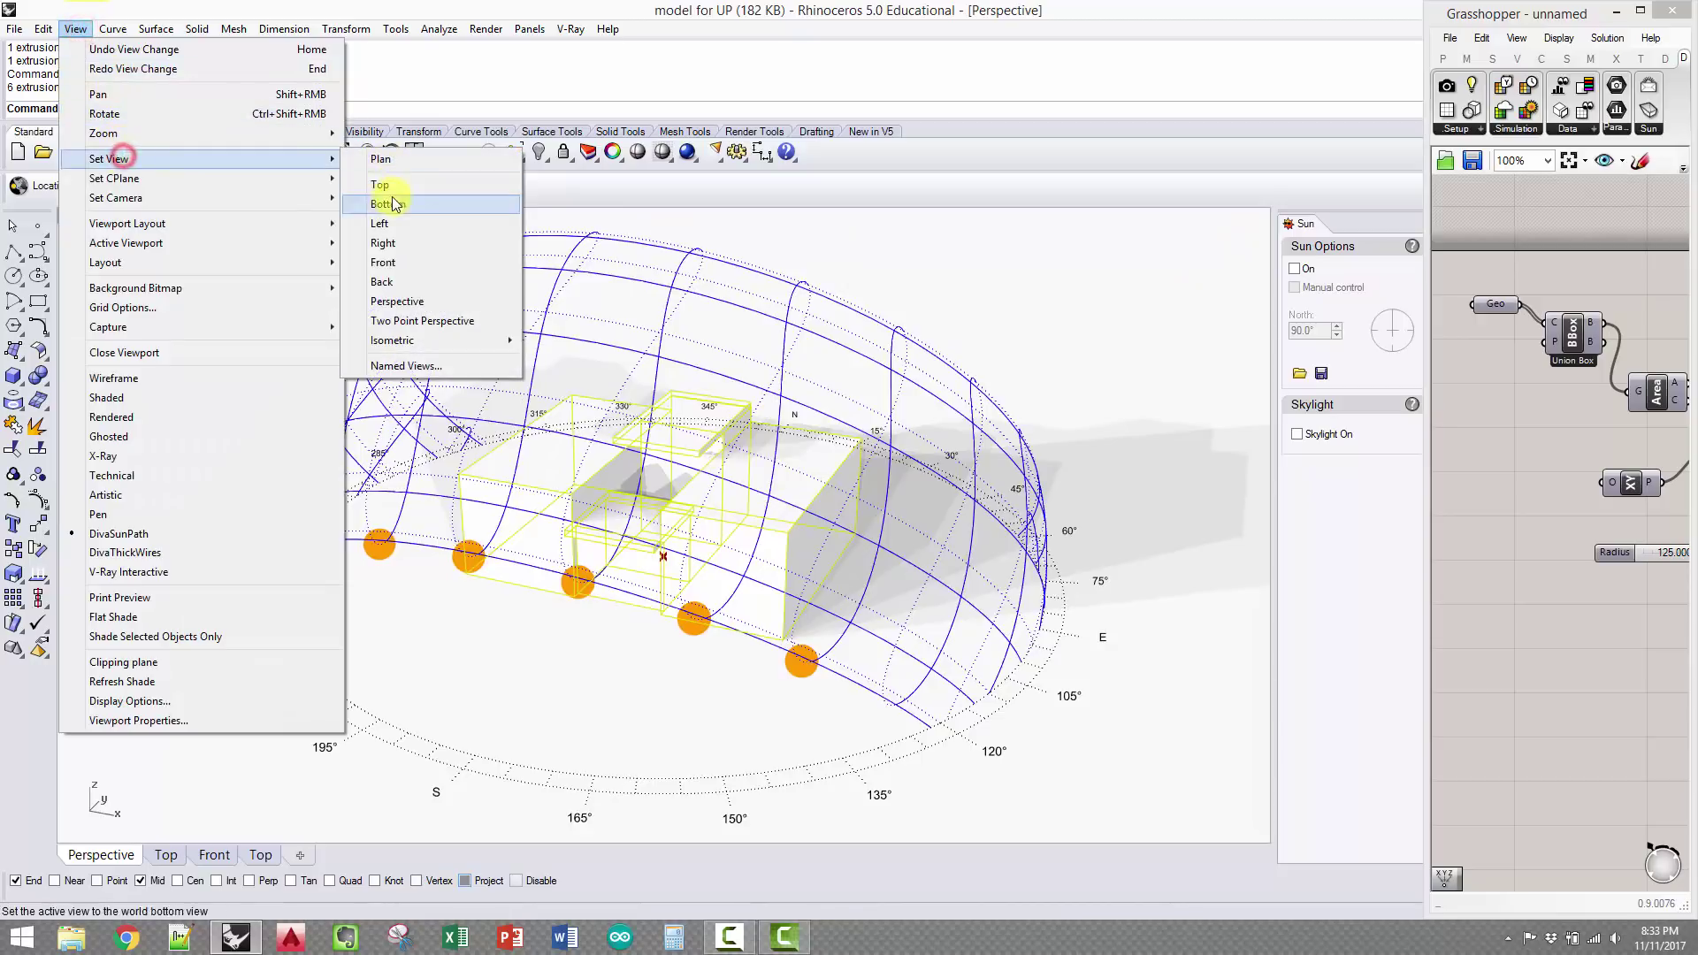
pyautogui.moveTo(322, 197)
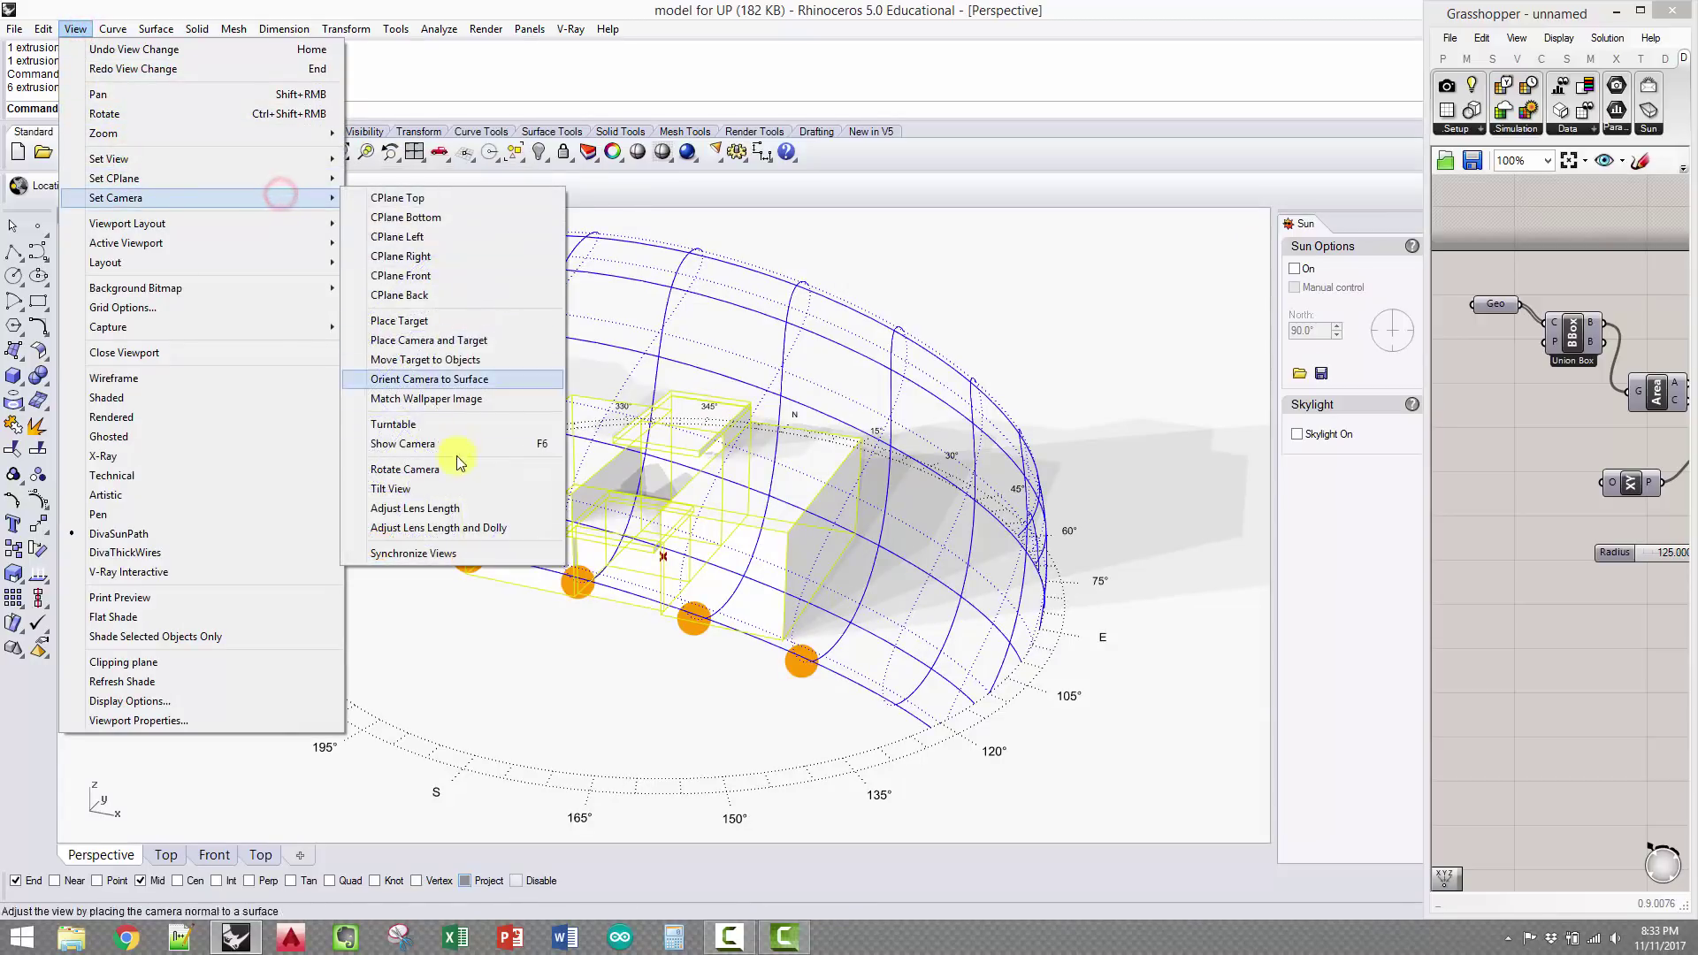
pyautogui.click(455, 520)
pyautogui.moveTo(648, 528); pyautogui.dragTo(702, 604)
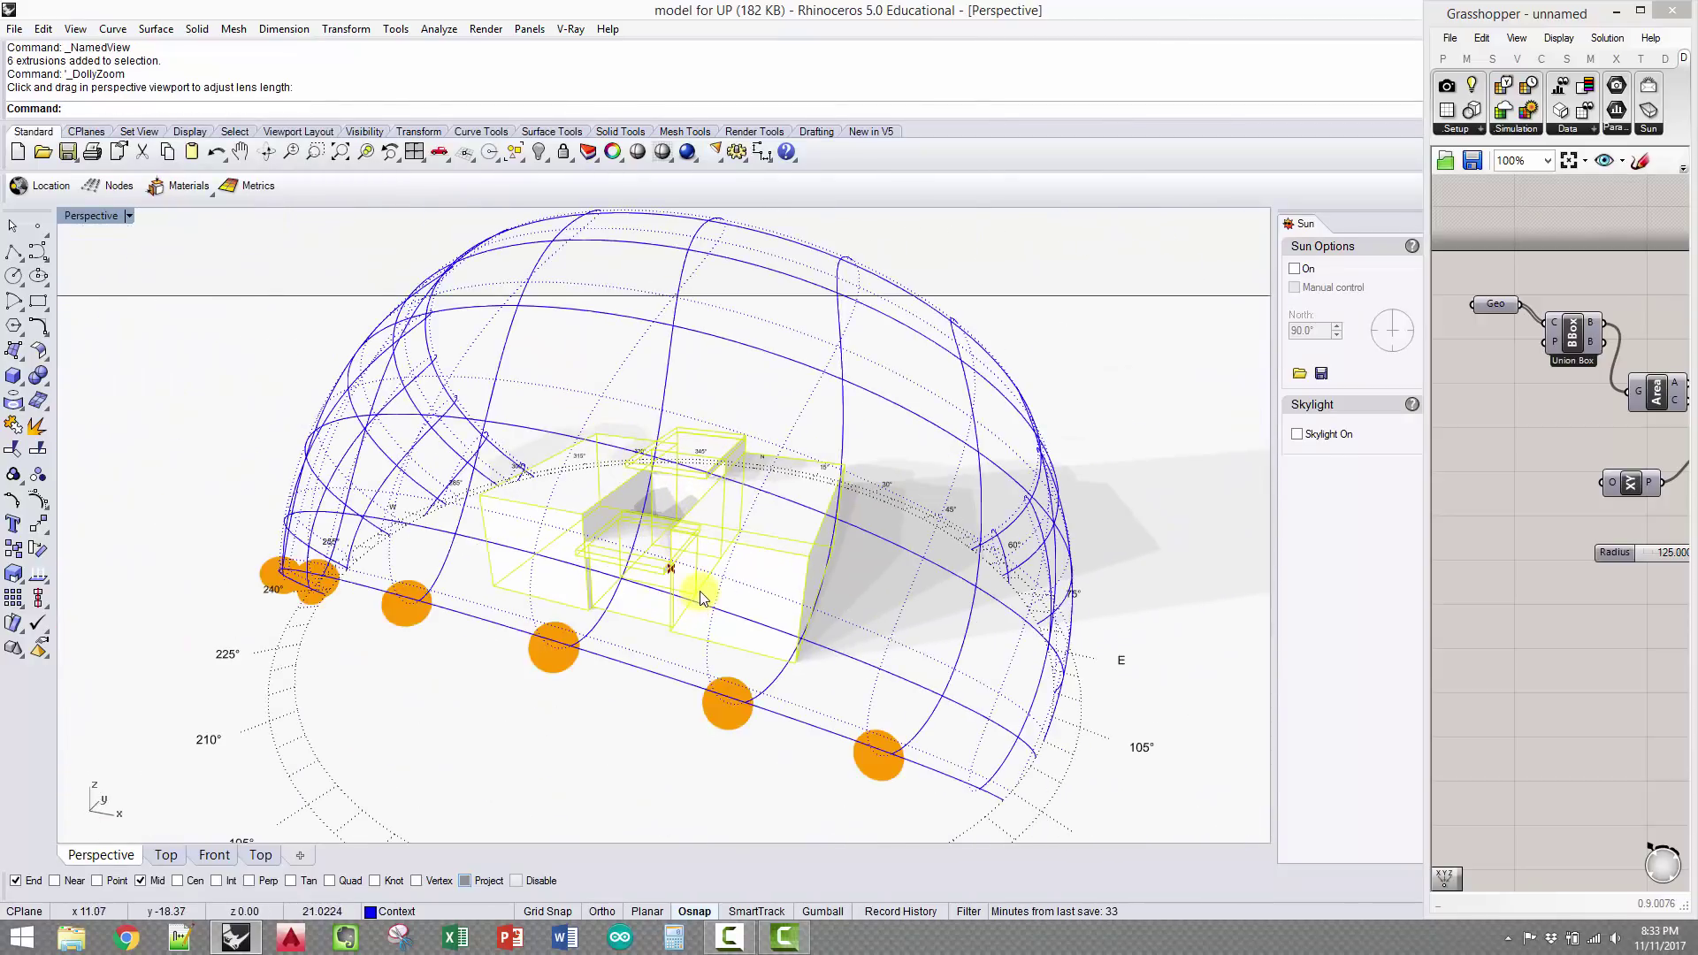
pyautogui.click(699, 575)
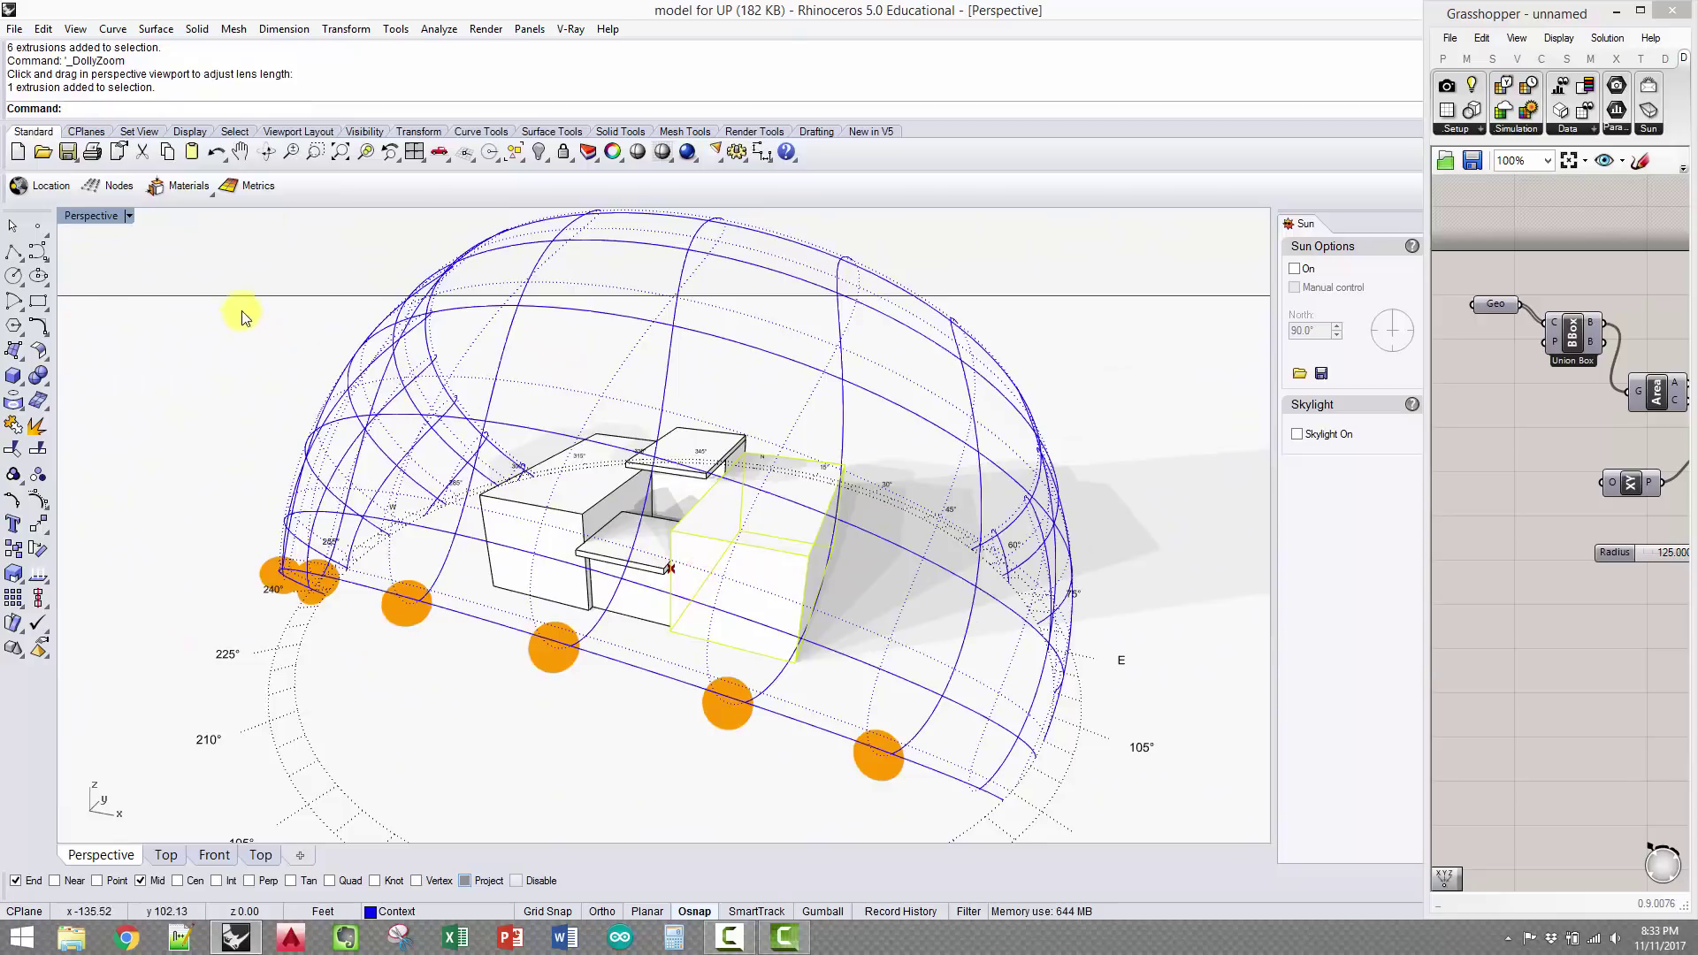
# Adjust the perspective camera's lens length and dolly to about 47, with the complete sun path dome in view
pyautogui.scroll(-3, 530, 433)
pyautogui.moveTo(652, 447); pyautogui.dragTo(694, 413, button='right')
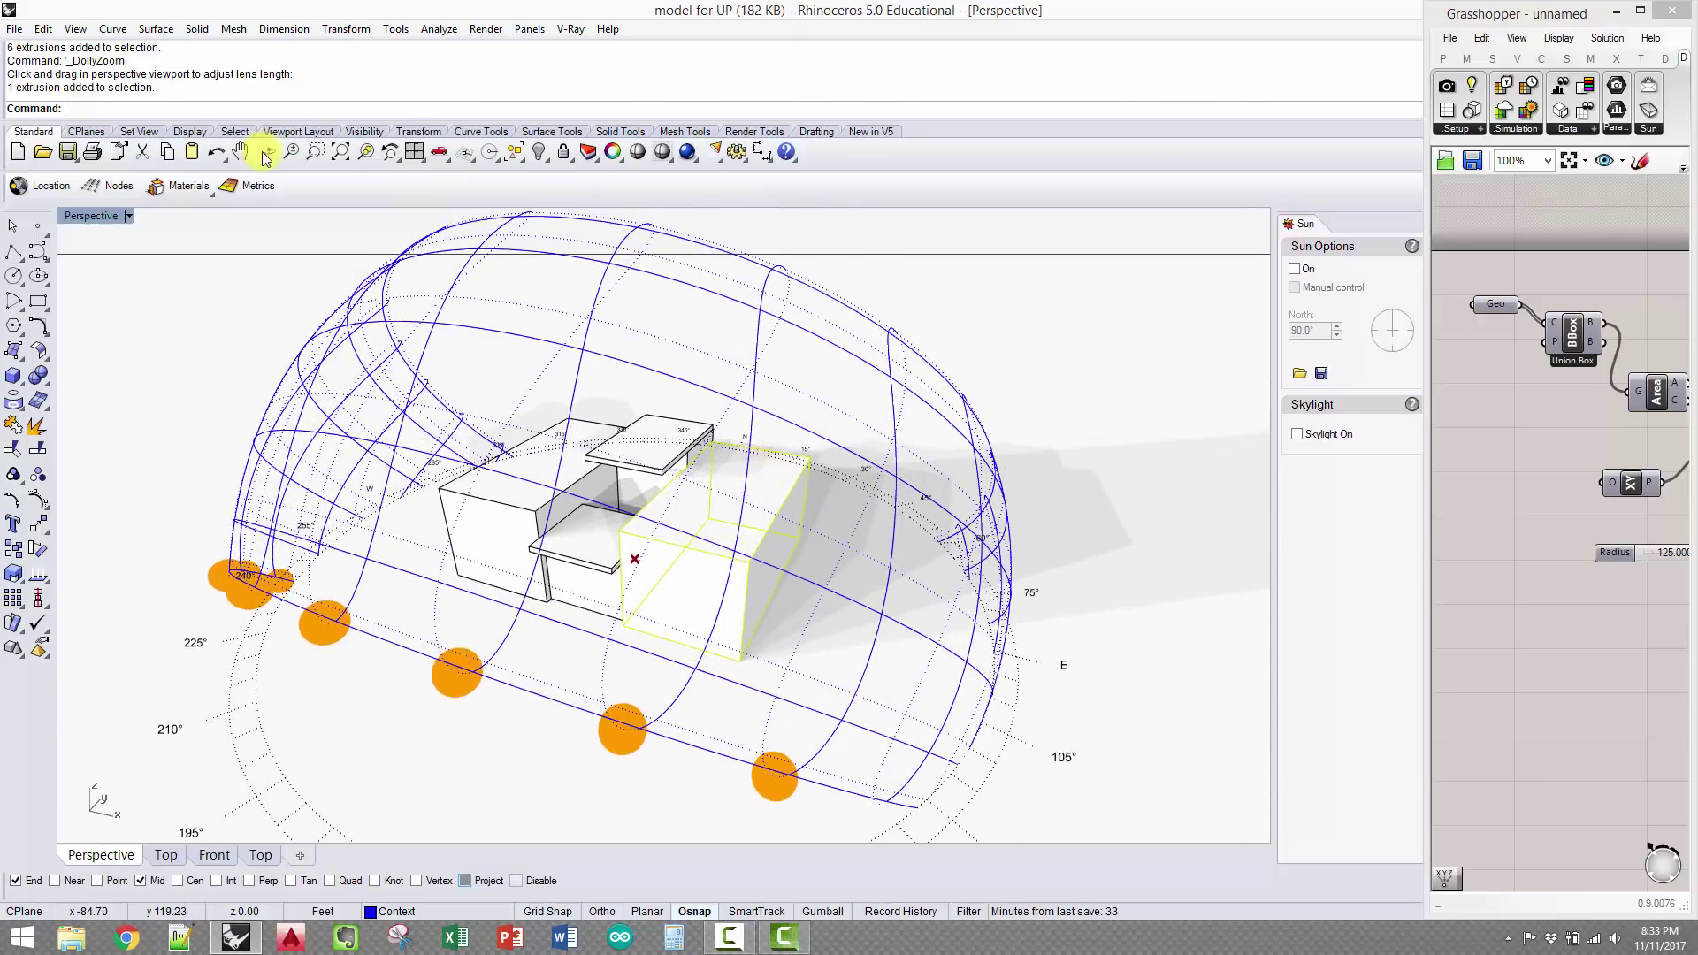
pyautogui.click(336, 164)
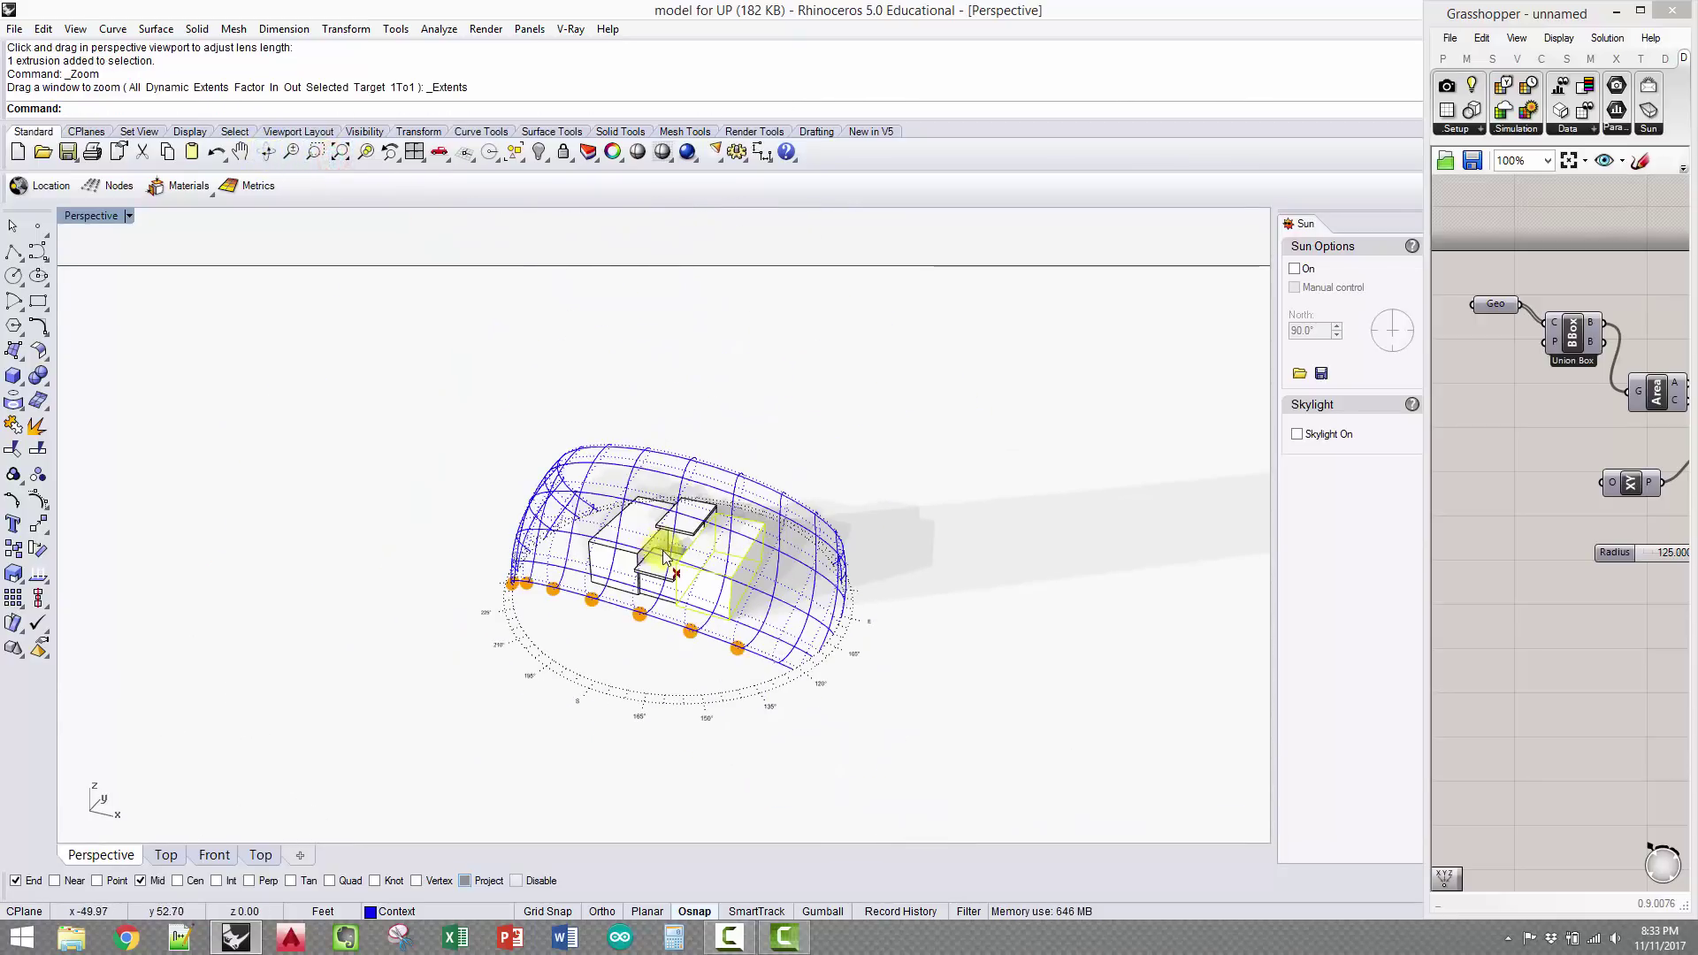
pyautogui.scroll(5, 688, 573)
pyautogui.scroll(-5, 688, 573)
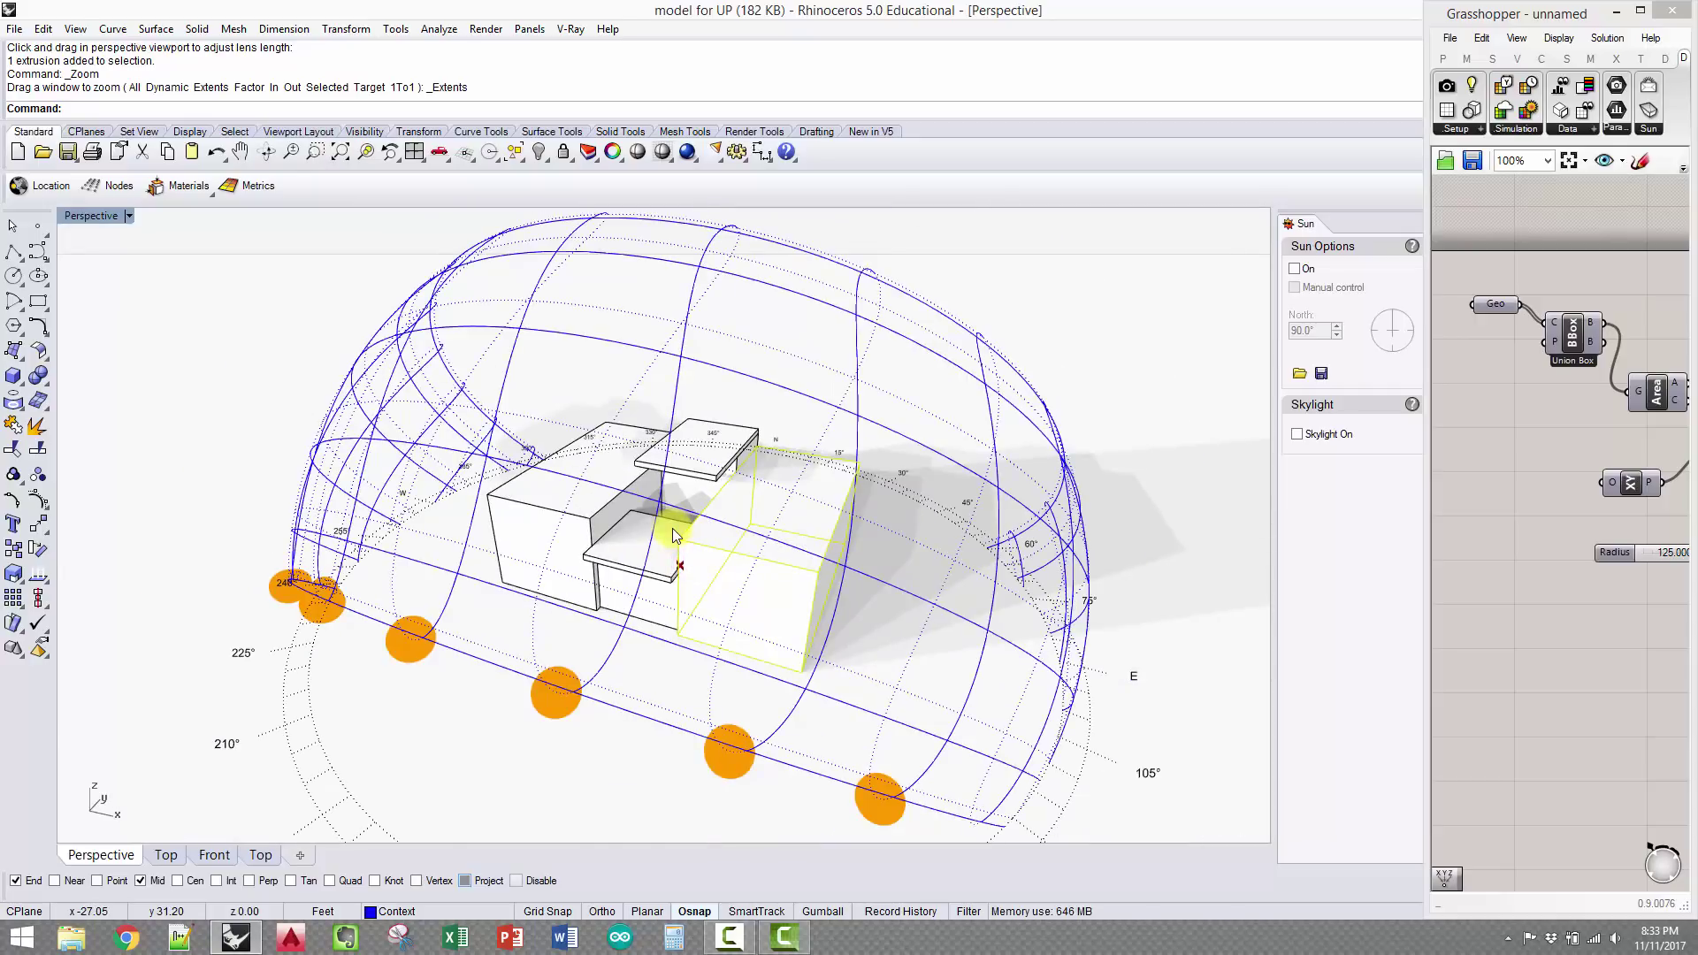
pyautogui.scroll(3, 674, 509)
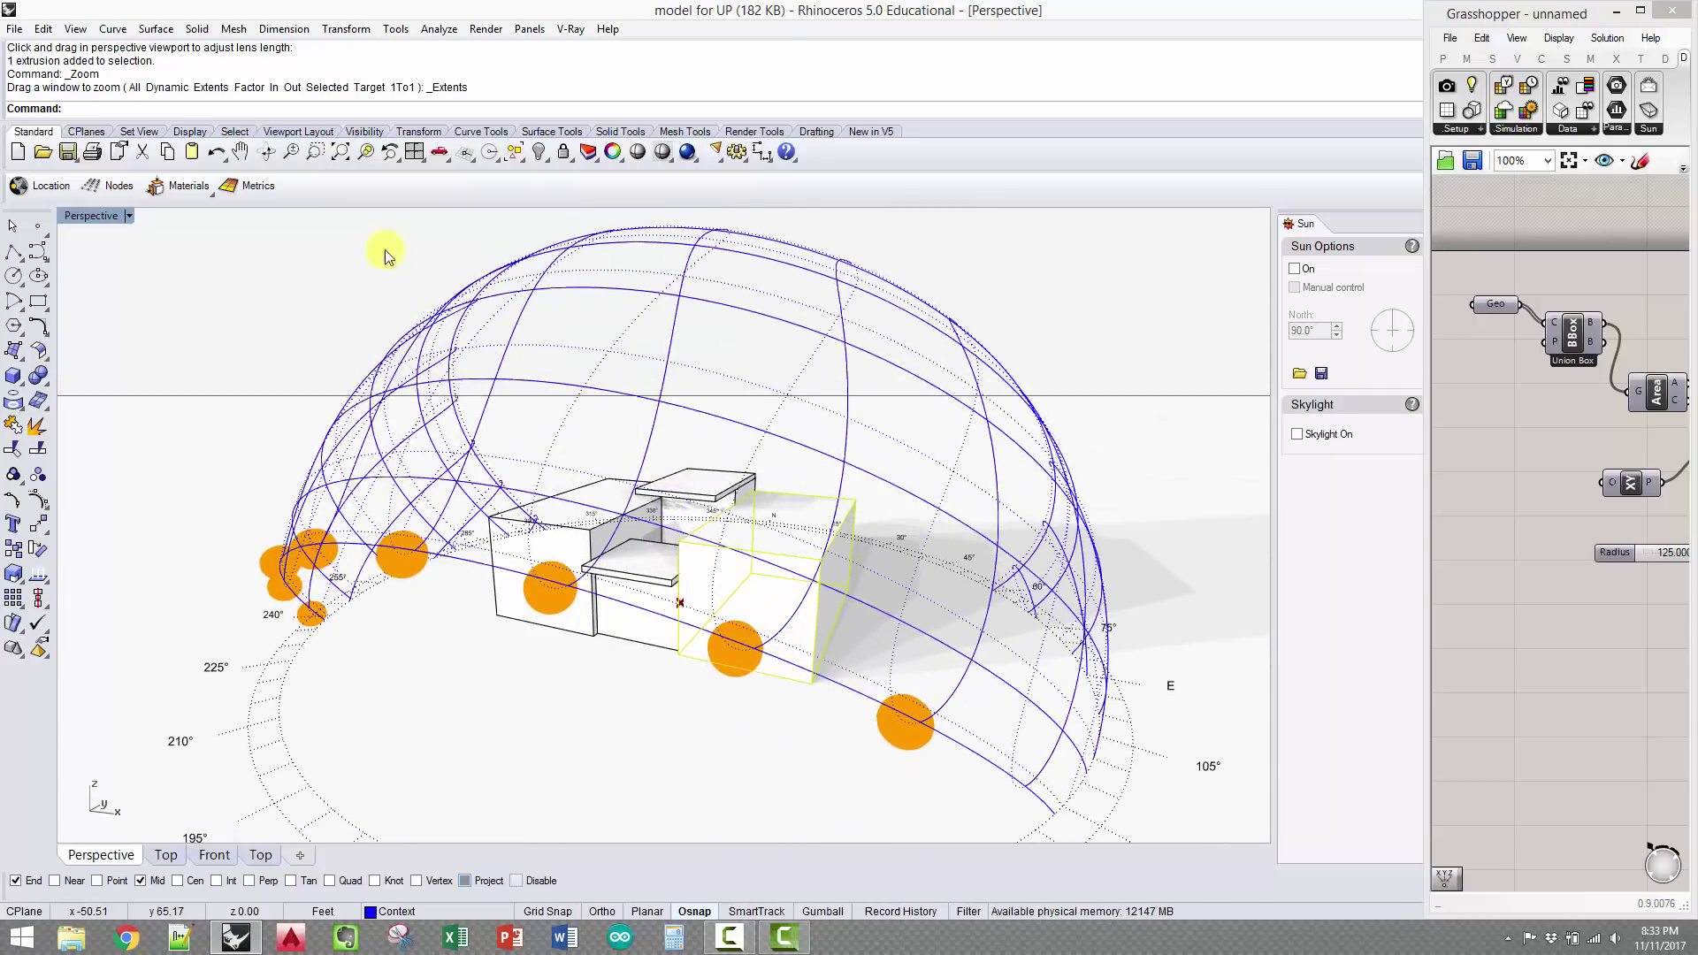
pyautogui.click(75, 28)
pyautogui.click(212, 156)
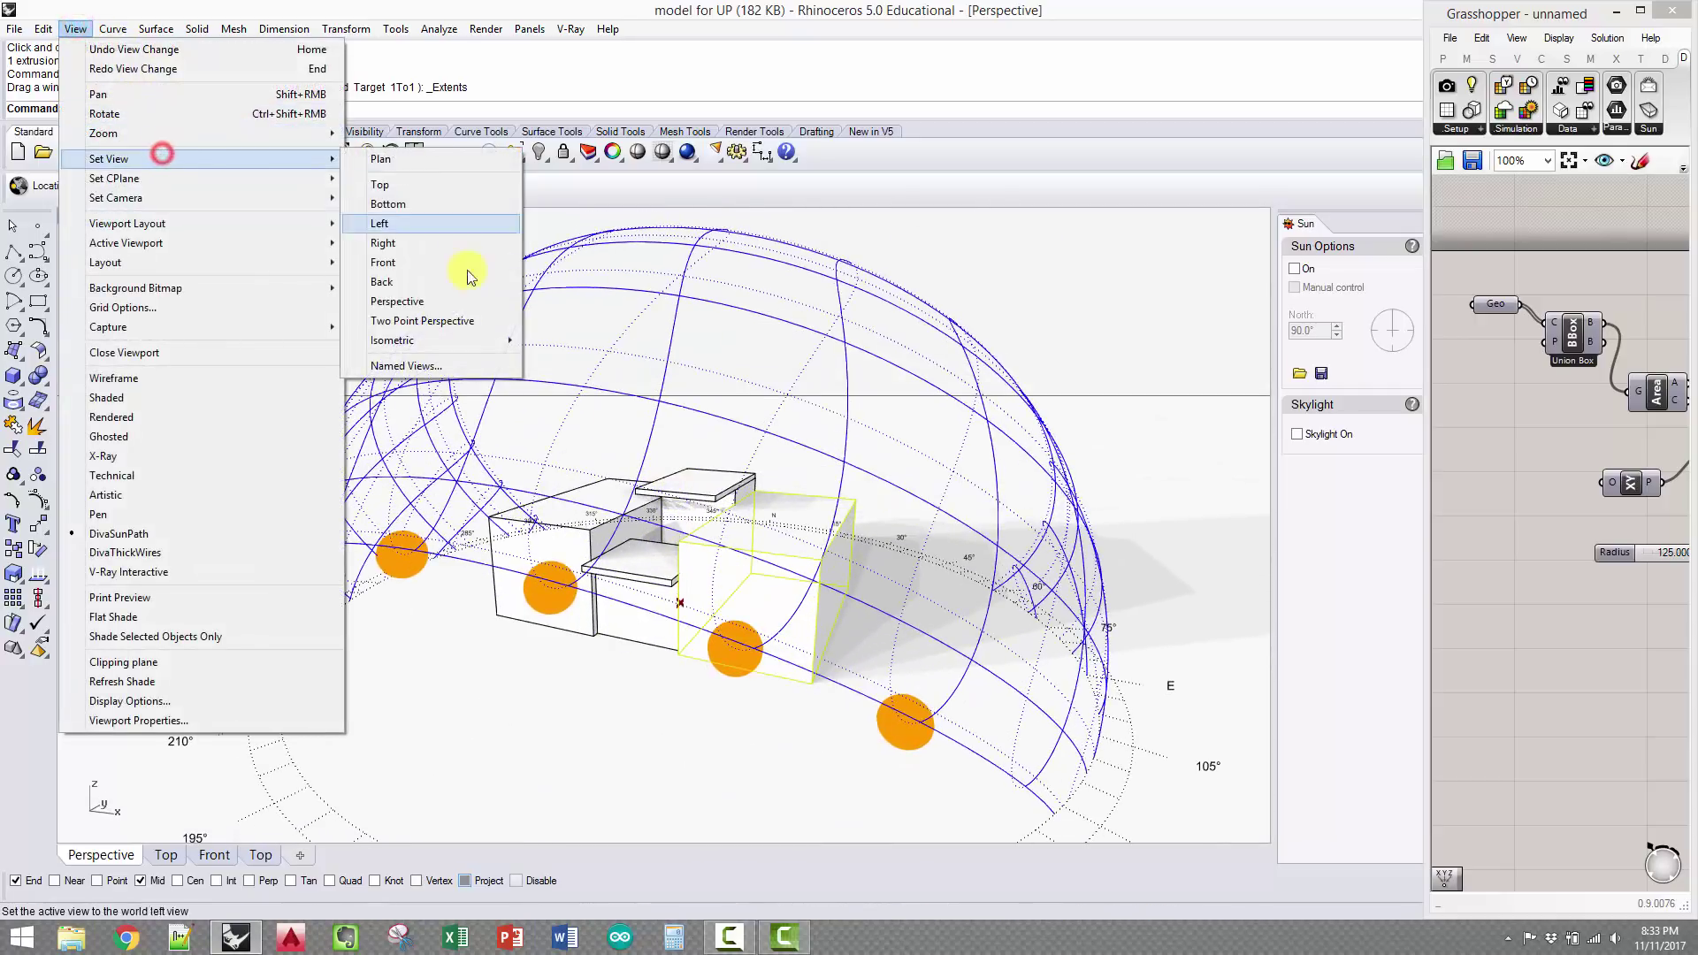
pyautogui.click(204, 197)
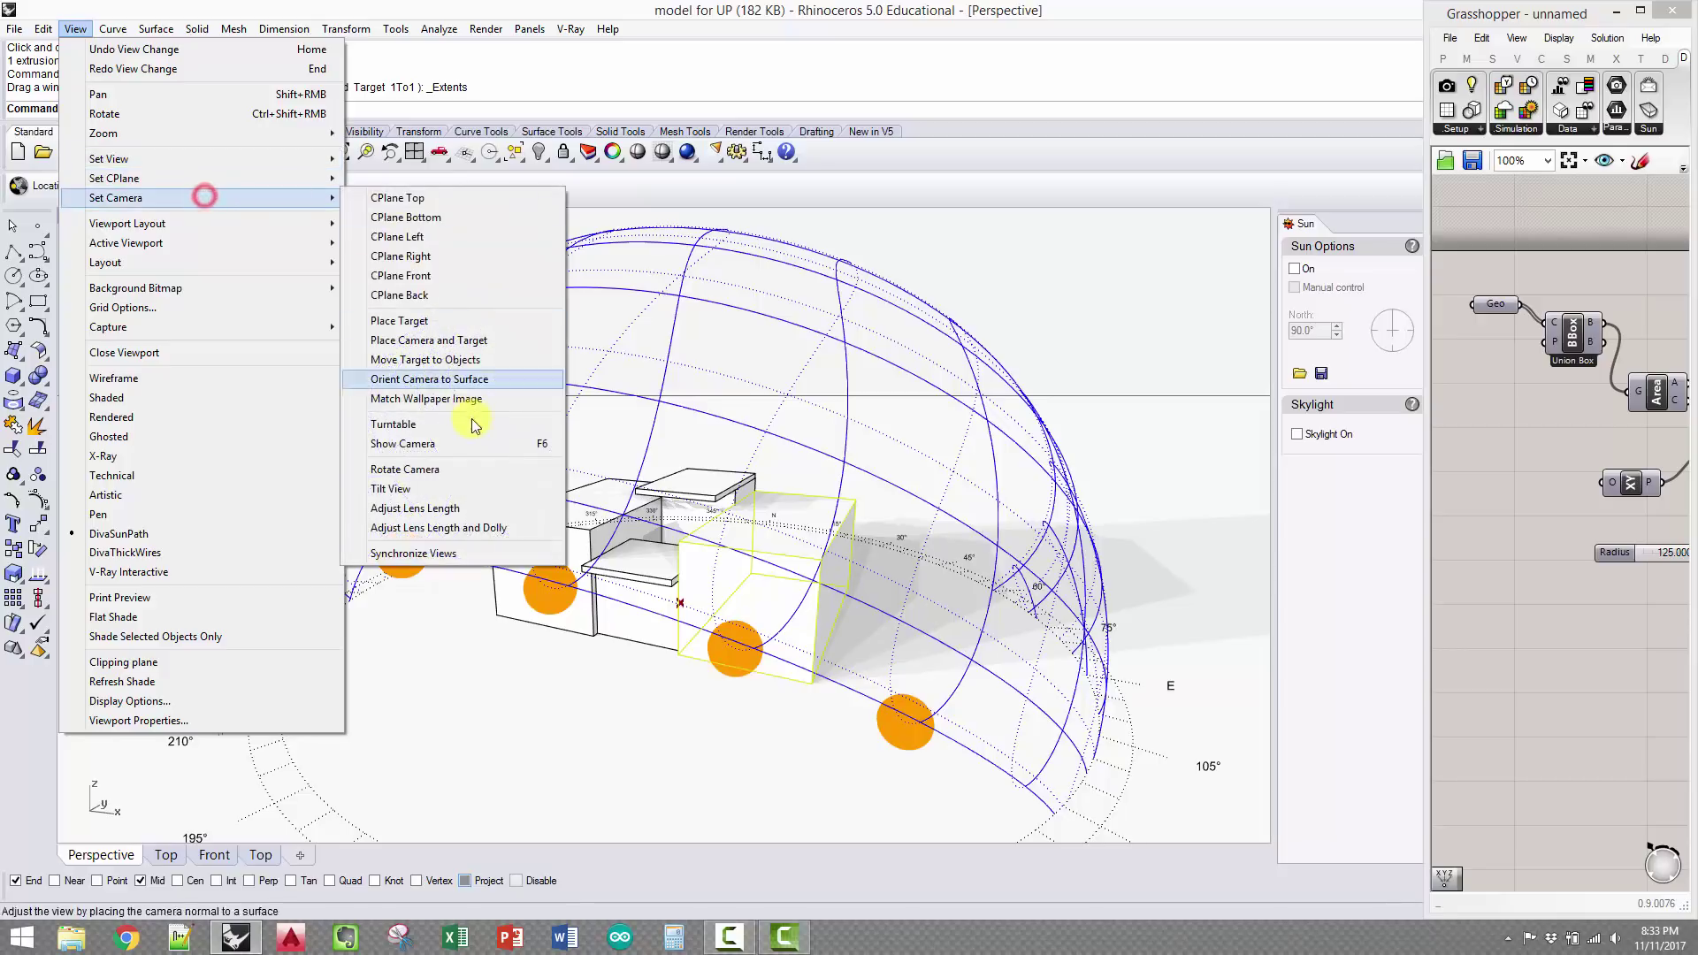
pyautogui.click(466, 531)
pyautogui.moveTo(699, 482)
pyautogui.mouseDown()
pyautogui.moveTo(732, 382)
pyautogui.moveTo(711, 511)
pyautogui.mouseUp()
pyautogui.moveTo(708, 511); pyautogui.dragTo(771, 478, button='right')
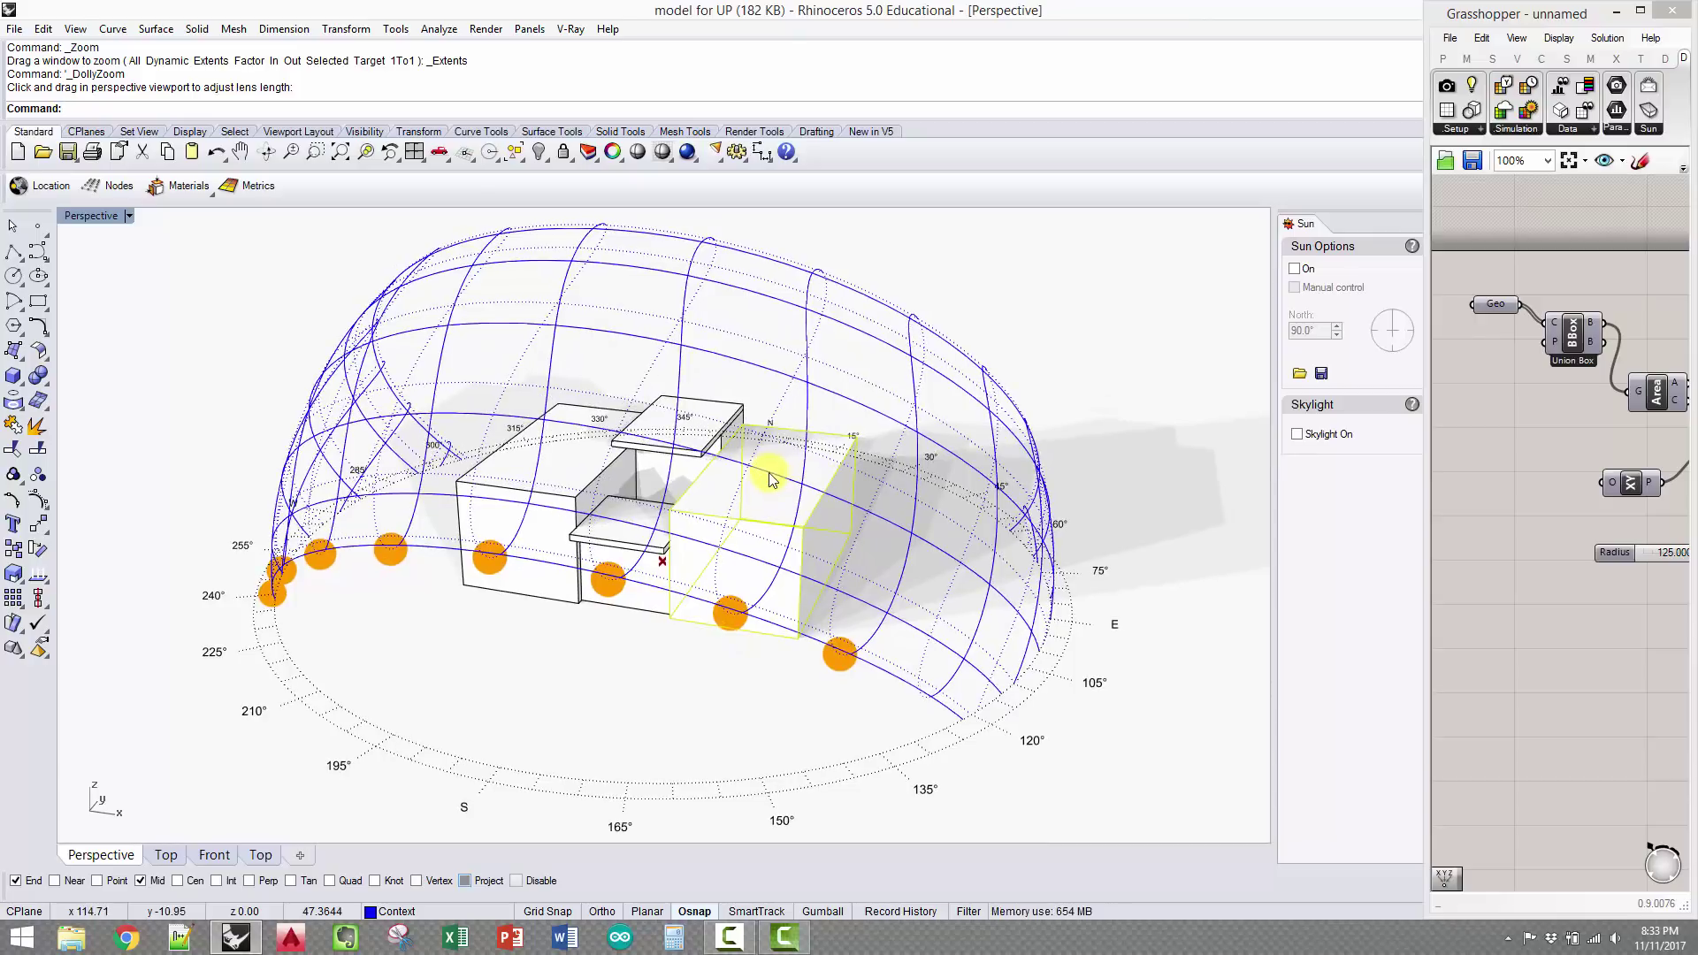
# Save the current perspective viewport as a named view called Shadow Study, and close the named views window
pyautogui.click(128, 216)
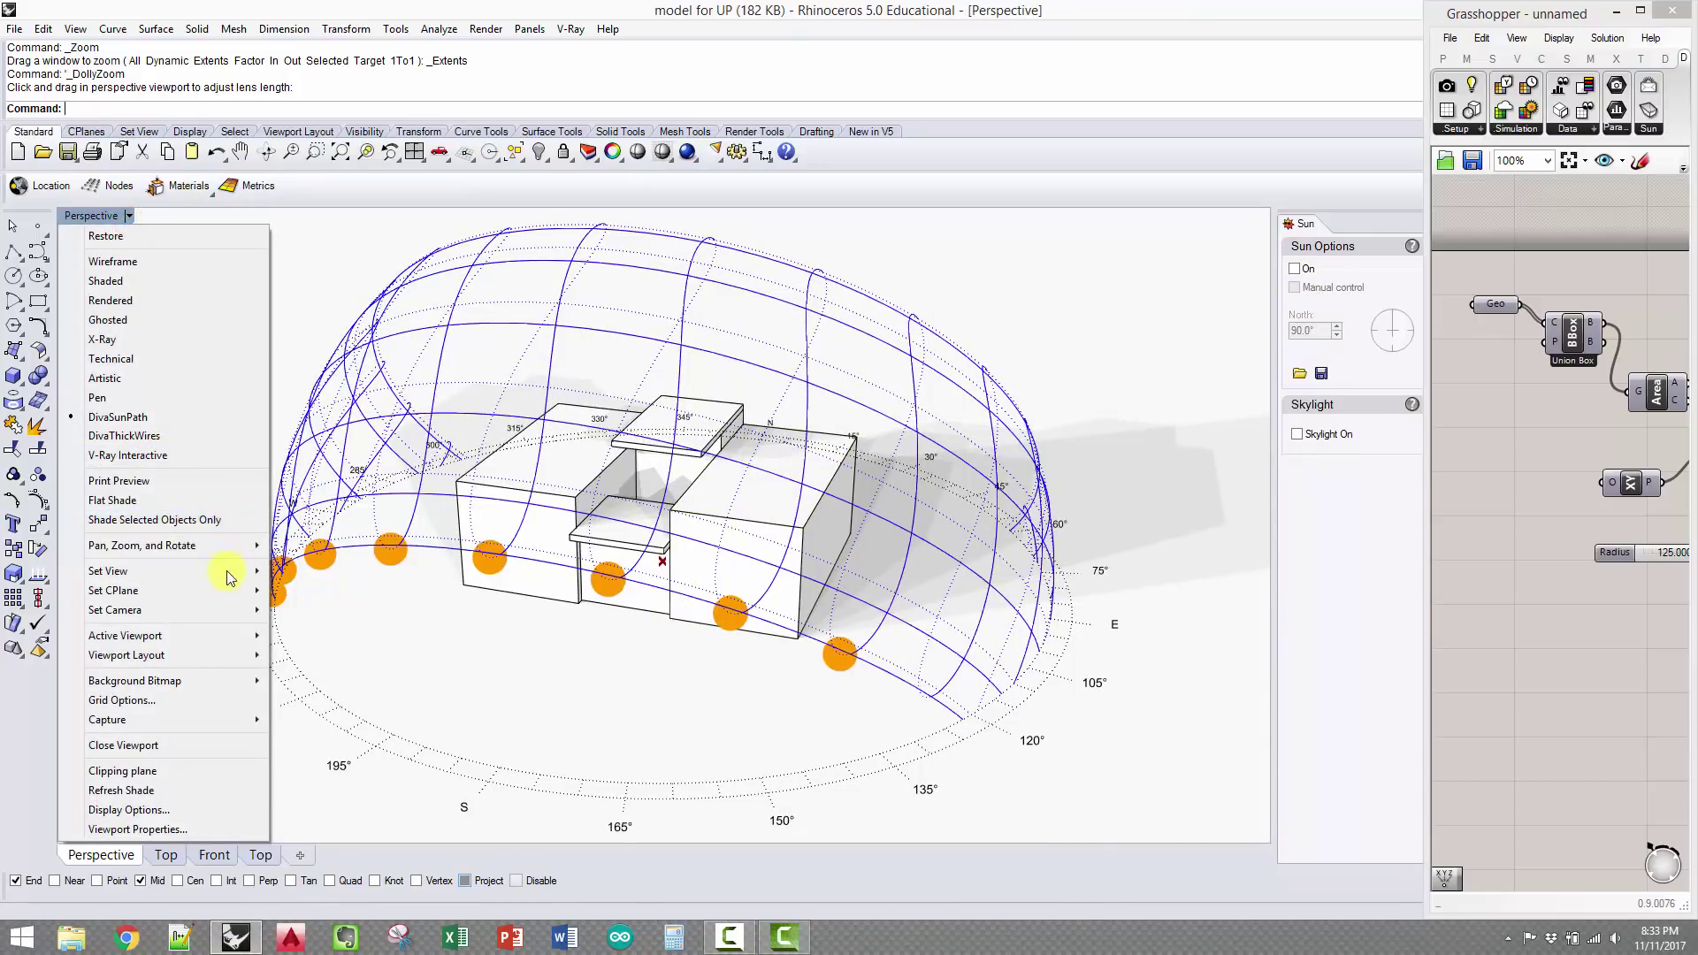
pyautogui.moveTo(228, 575)
pyautogui.click(389, 774)
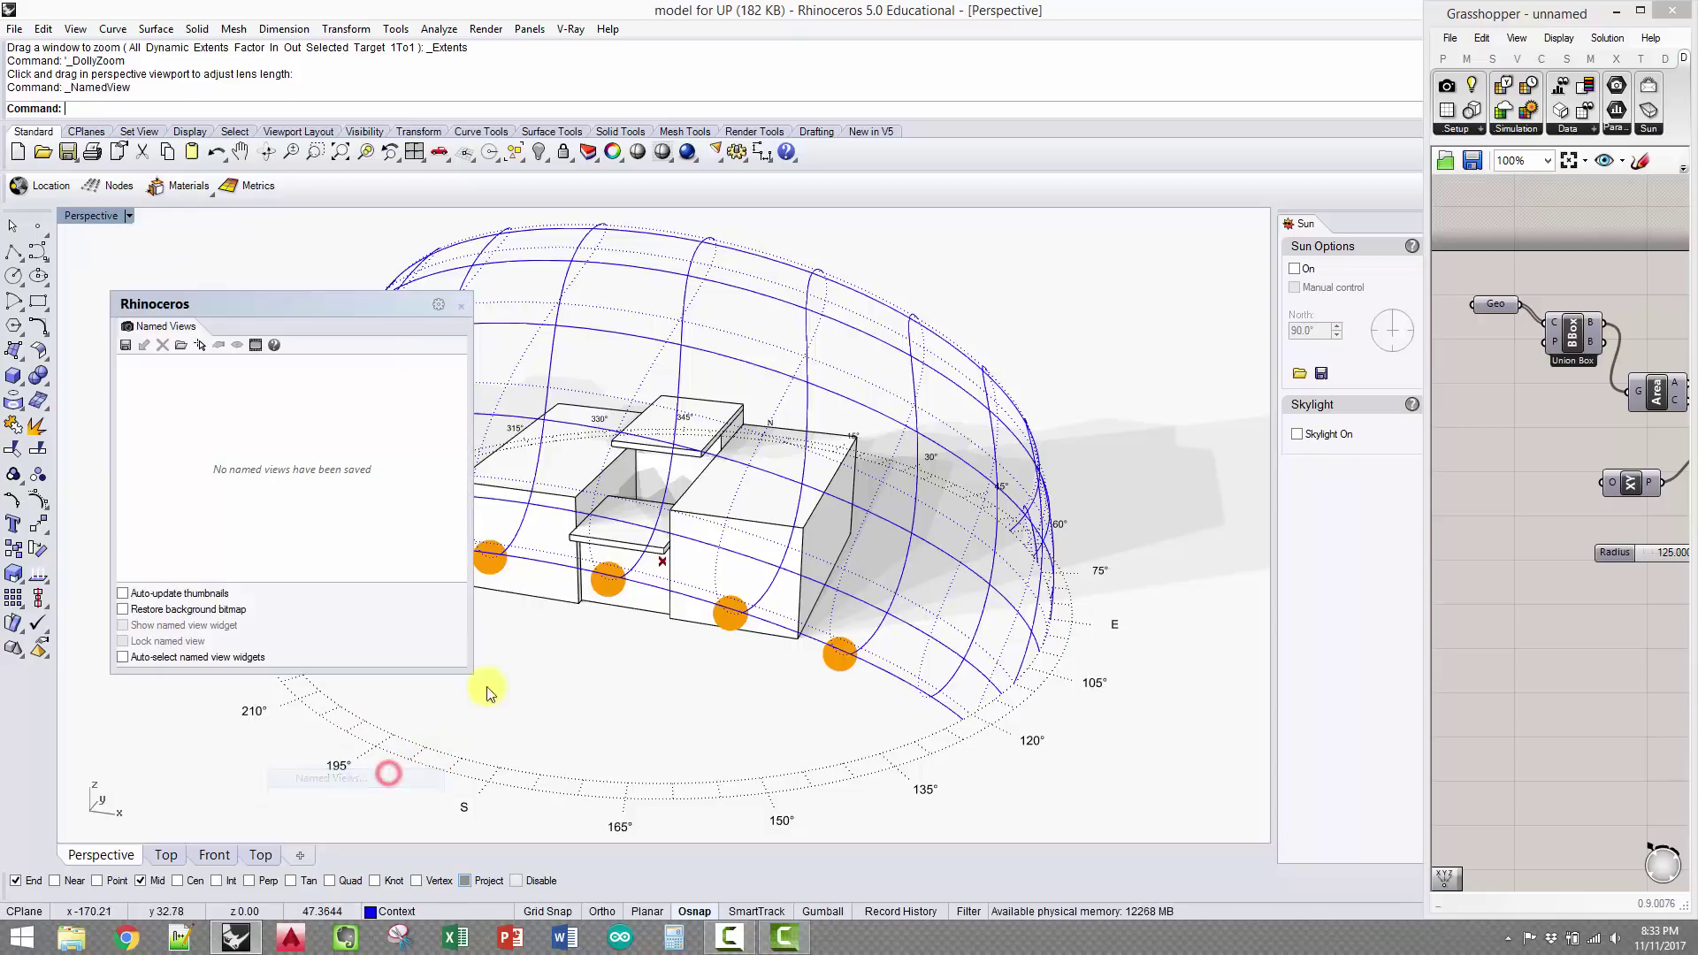
pyautogui.click(126, 345)
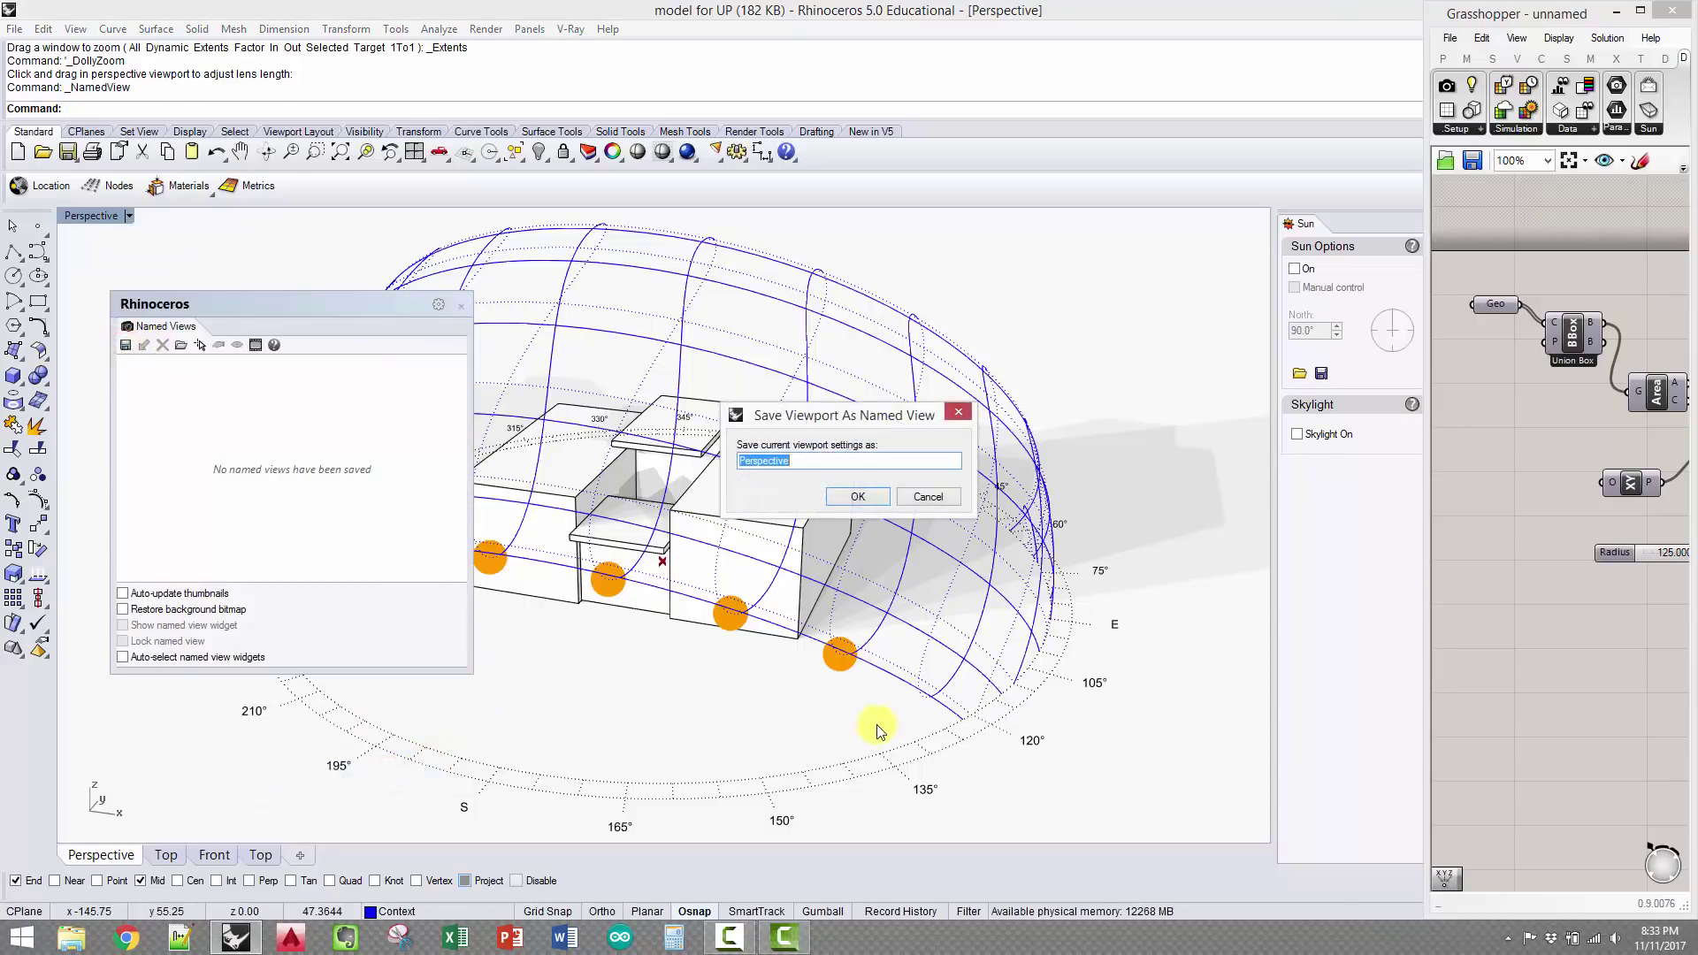
pyautogui.write('Shaw')
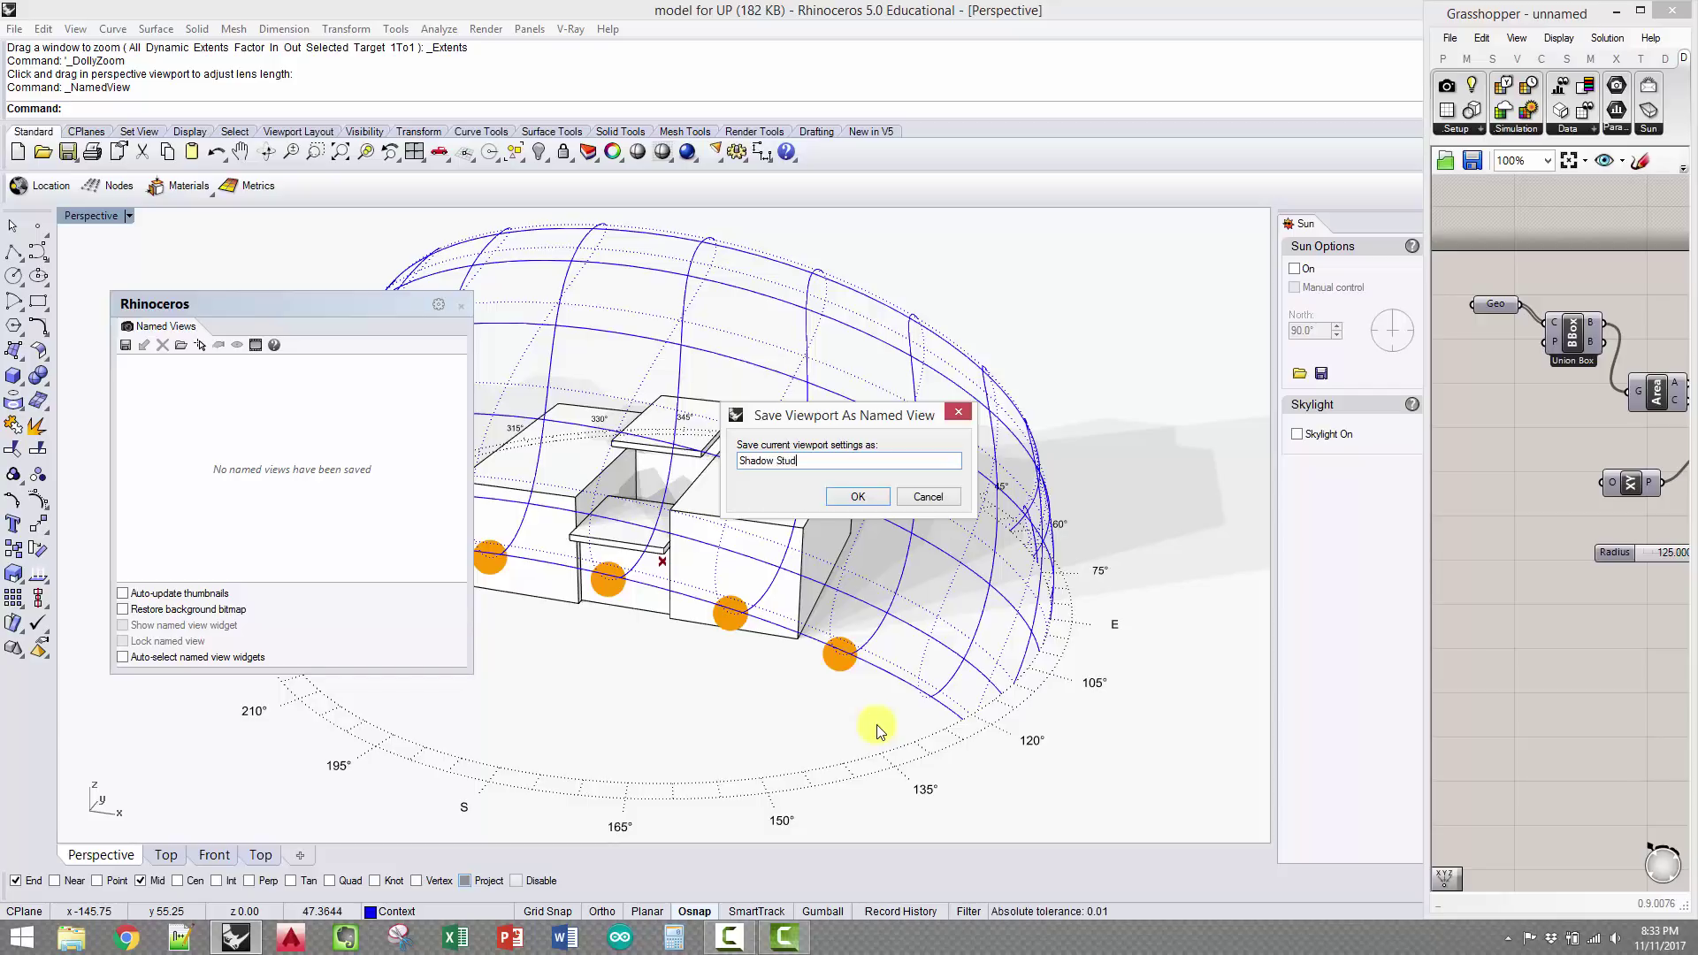
pyautogui.click(856, 495)
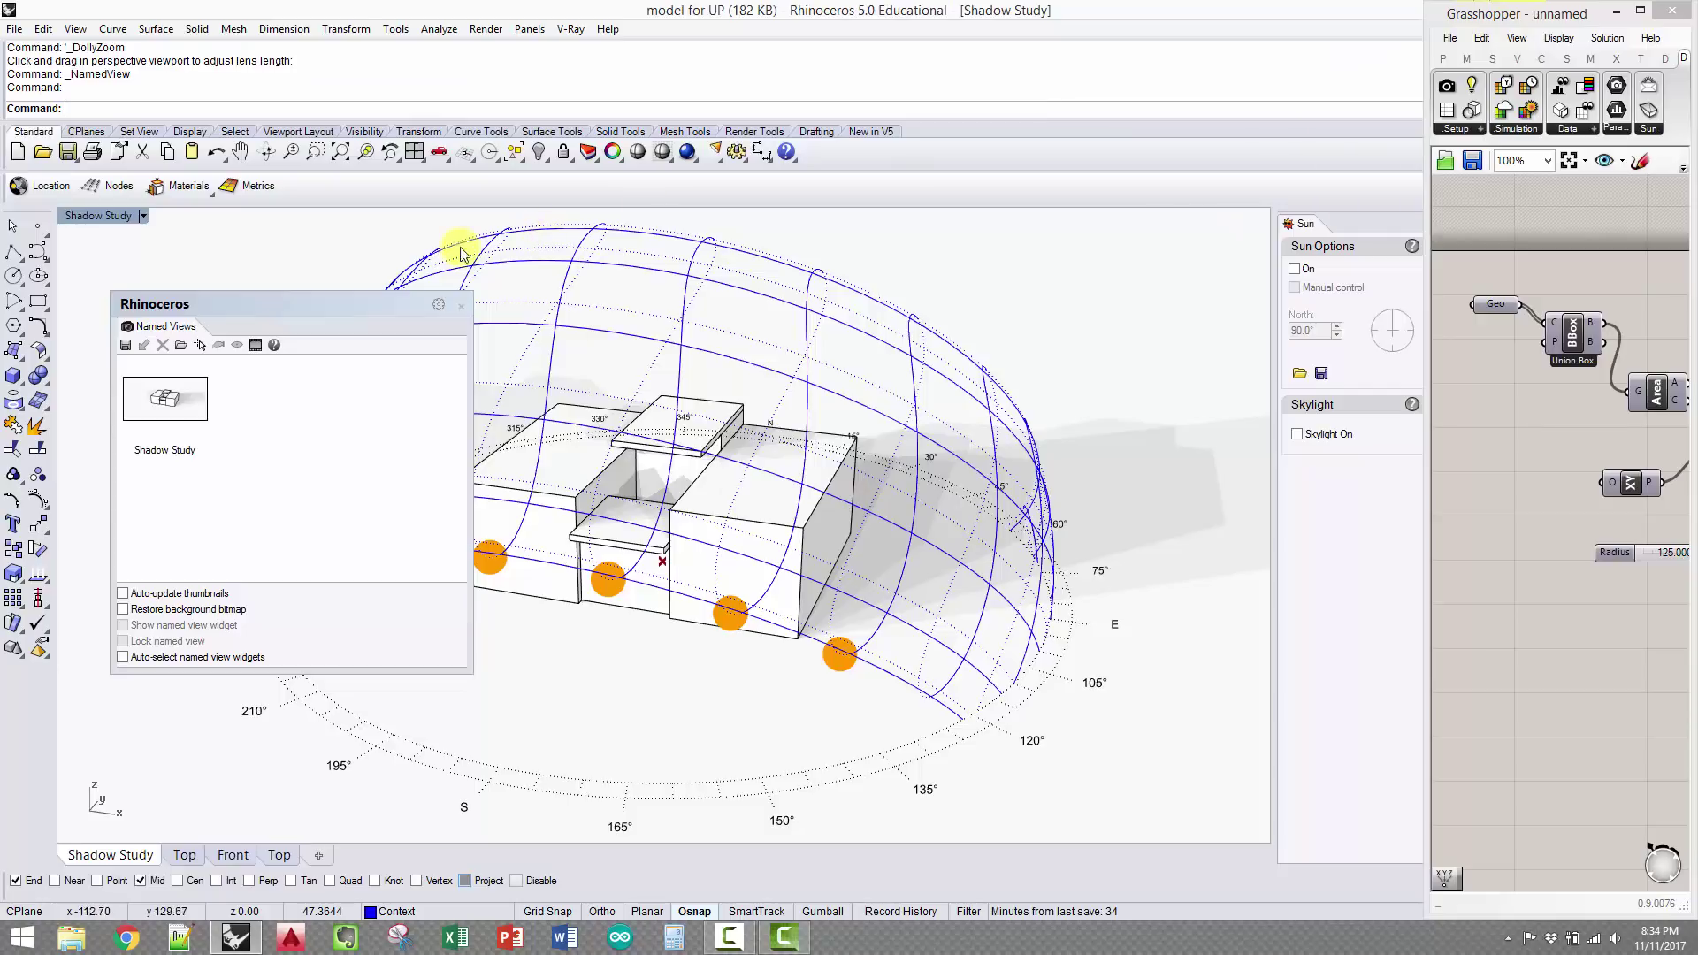
pyautogui.click(462, 307)
# Expand the Grasshopper window to half the screen and set the Sun Path month panel to 9
pyautogui.moveTo(1521, 13); pyautogui.dragTo(825, 33)
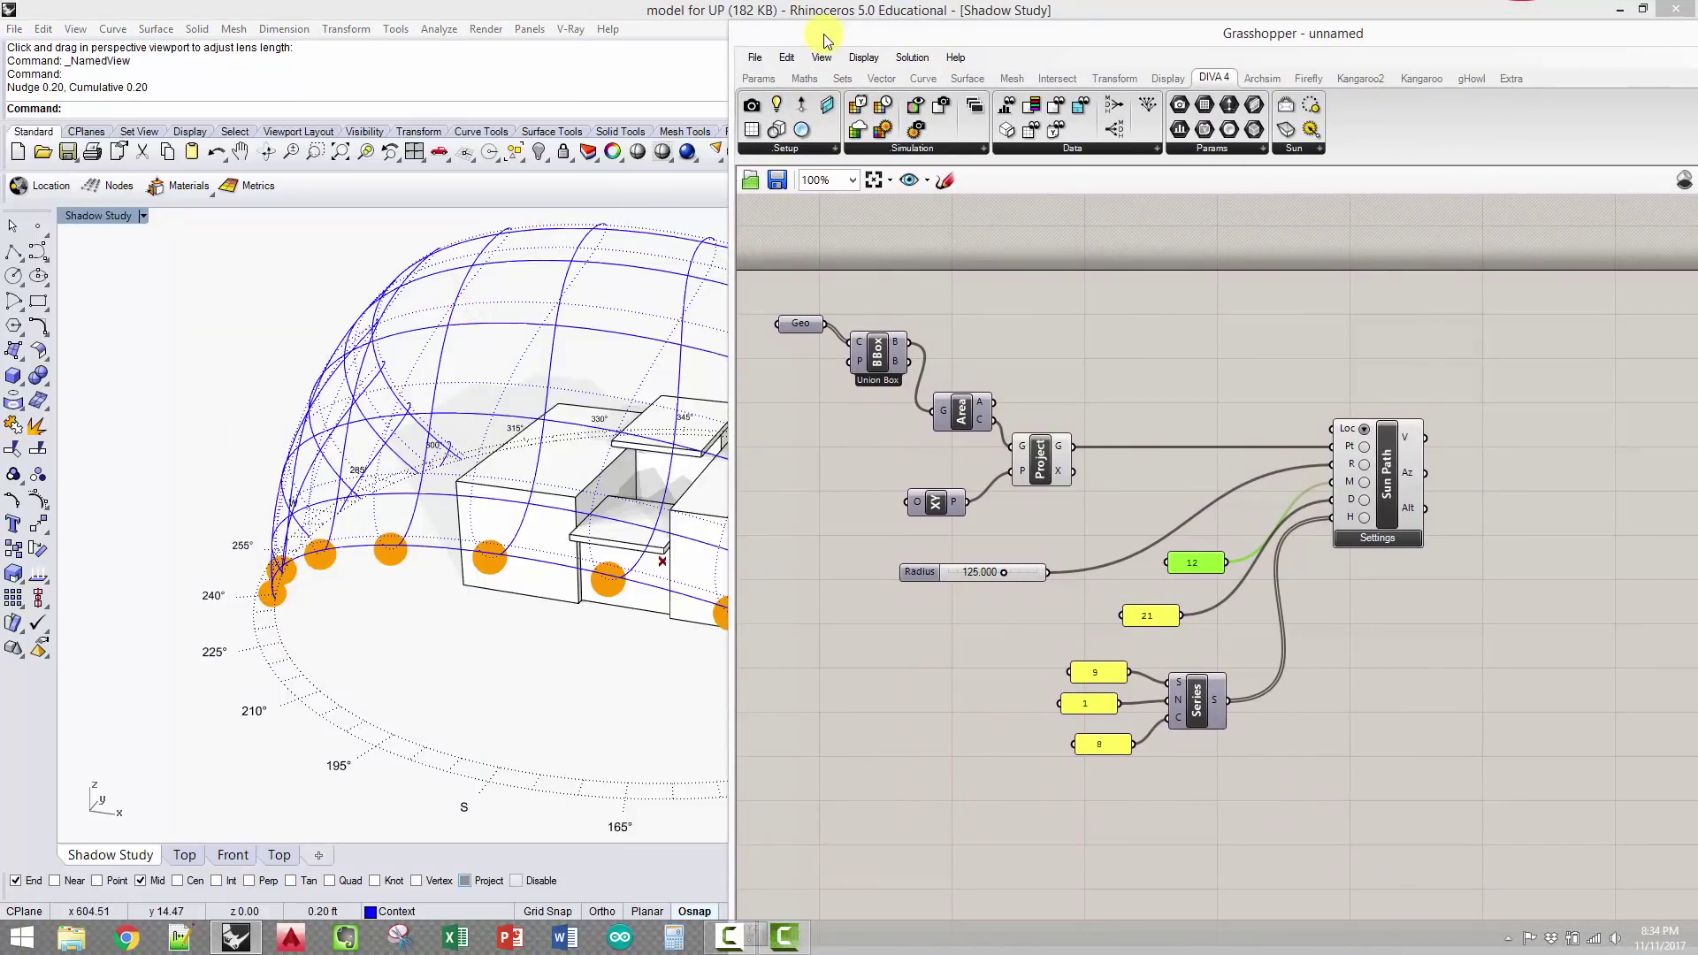
pyautogui.press('super+Right')
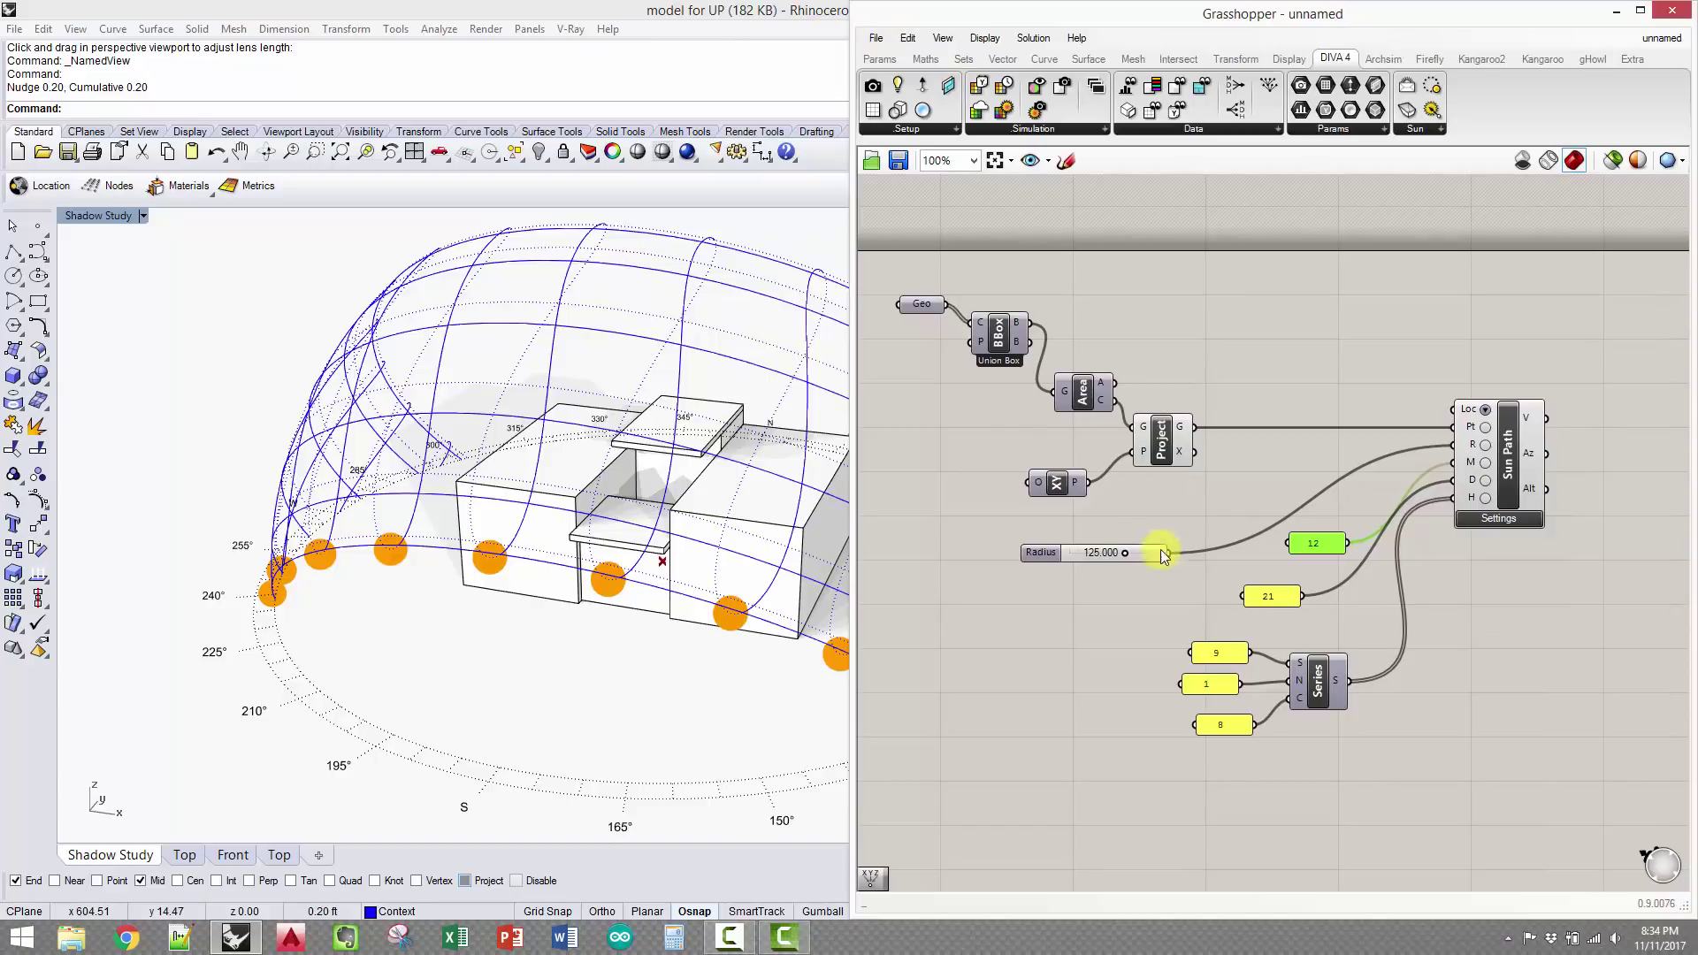
pyautogui.doubleClick(1321, 546)
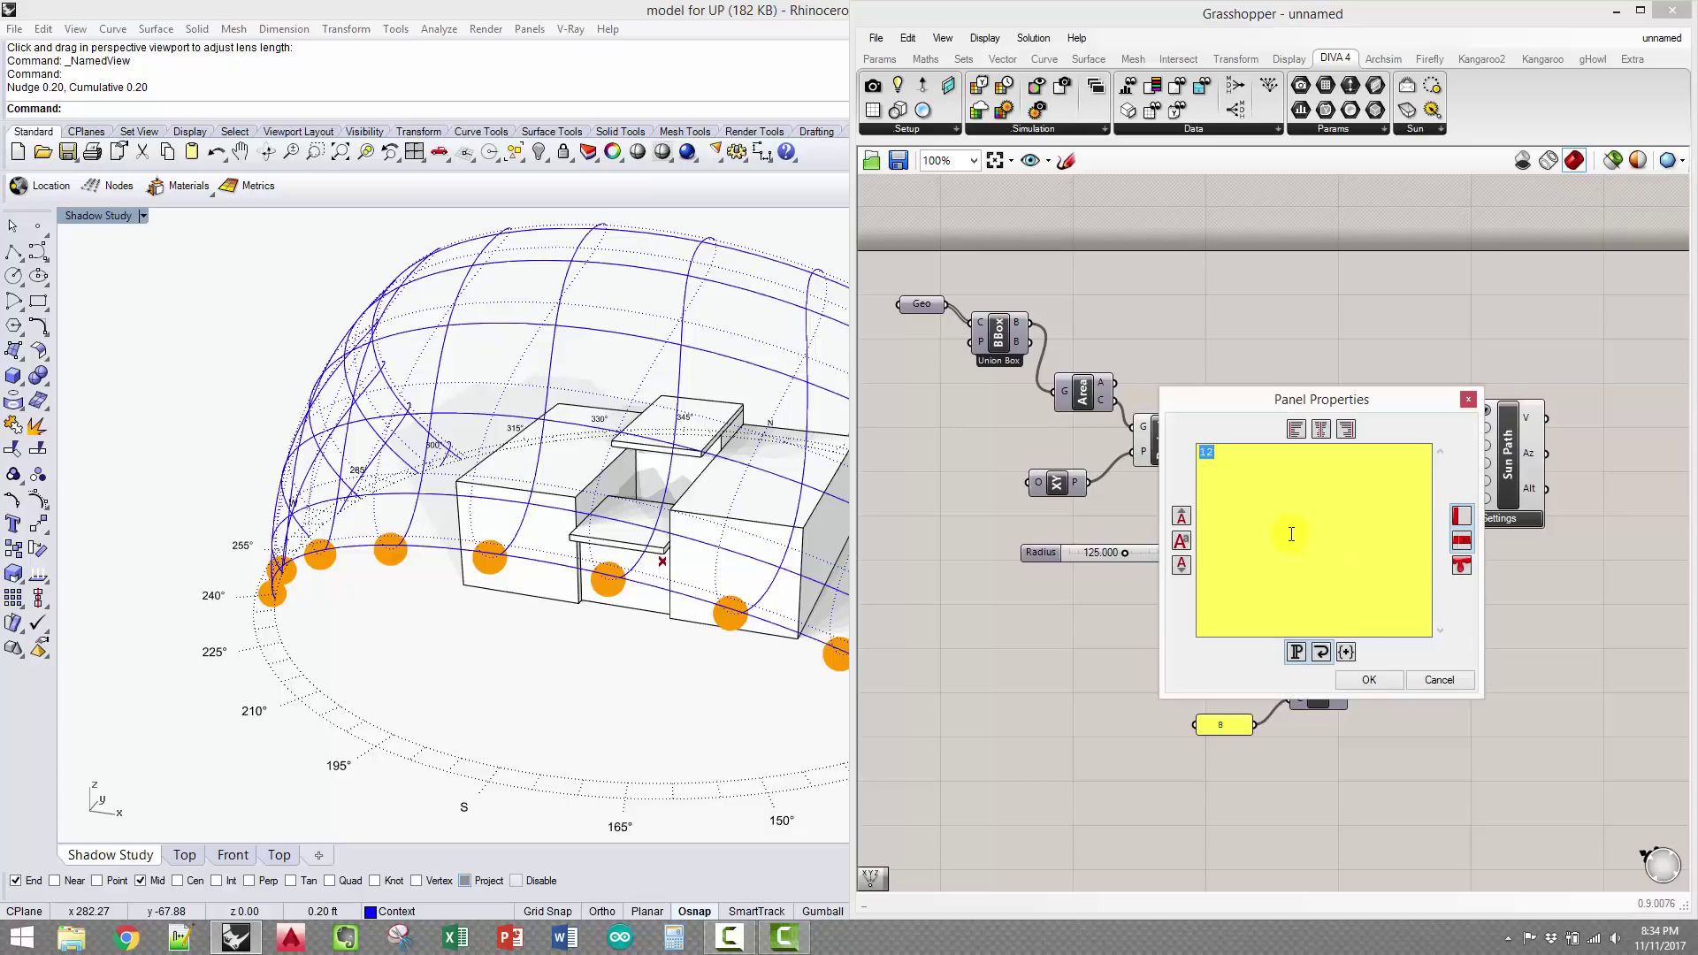
pyautogui.click(1386, 683)
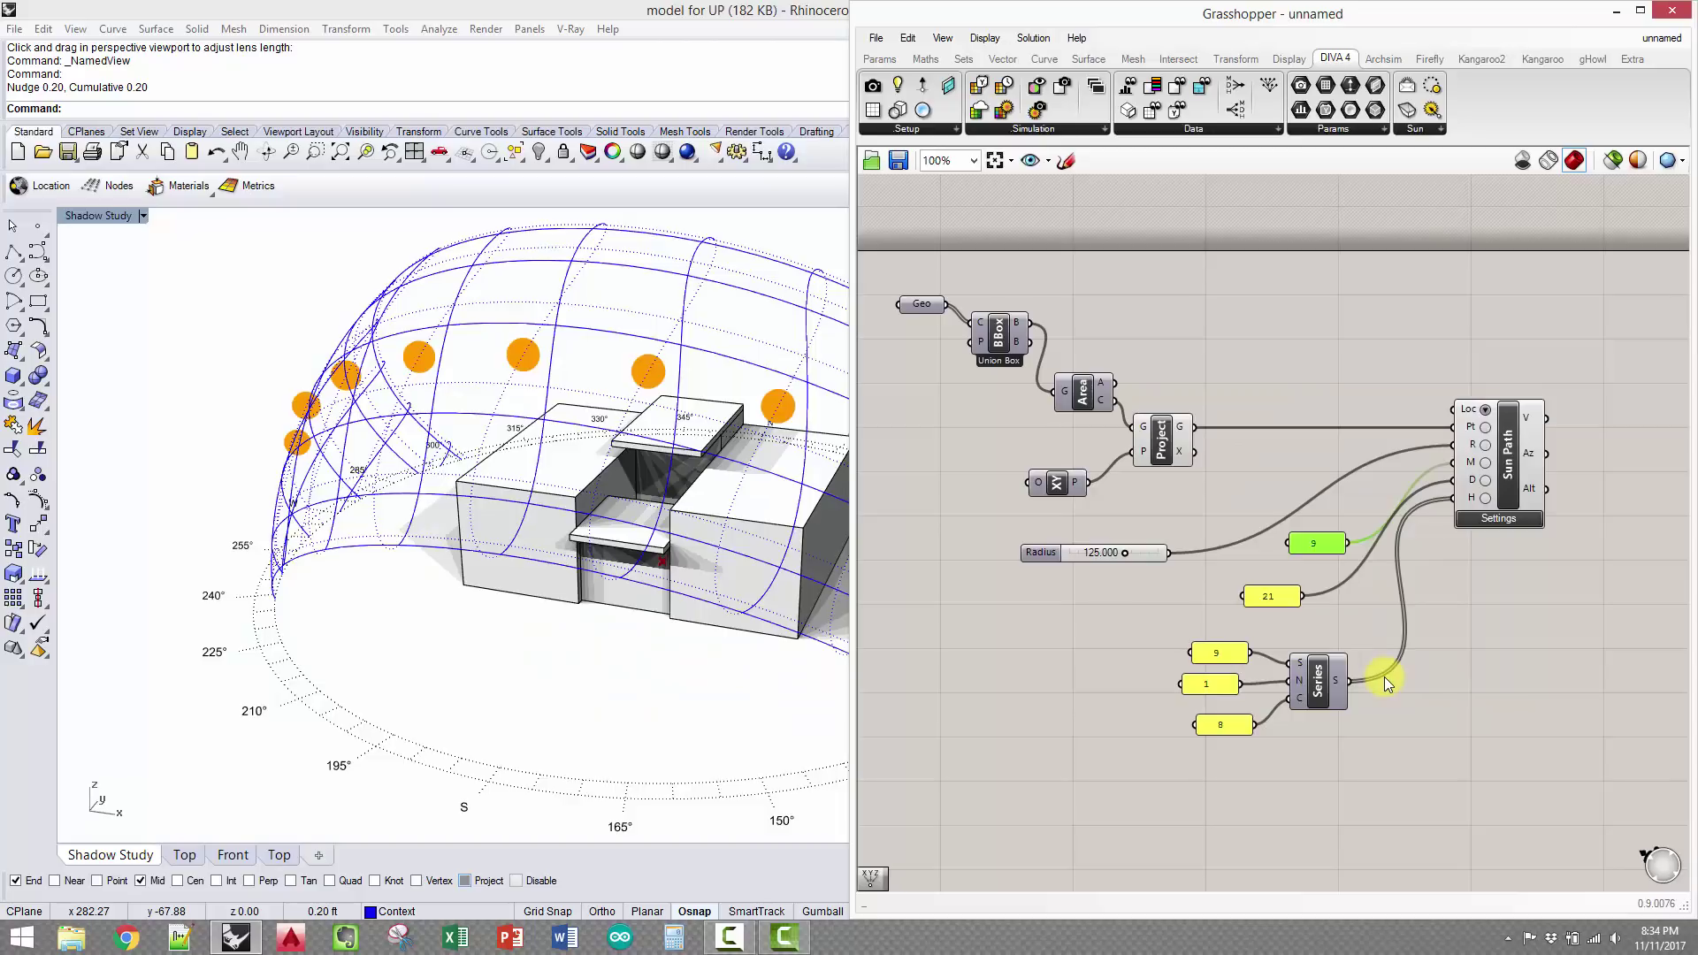
# Set the Sun Path month panel to 6
pyautogui.doubleClick(1321, 543)
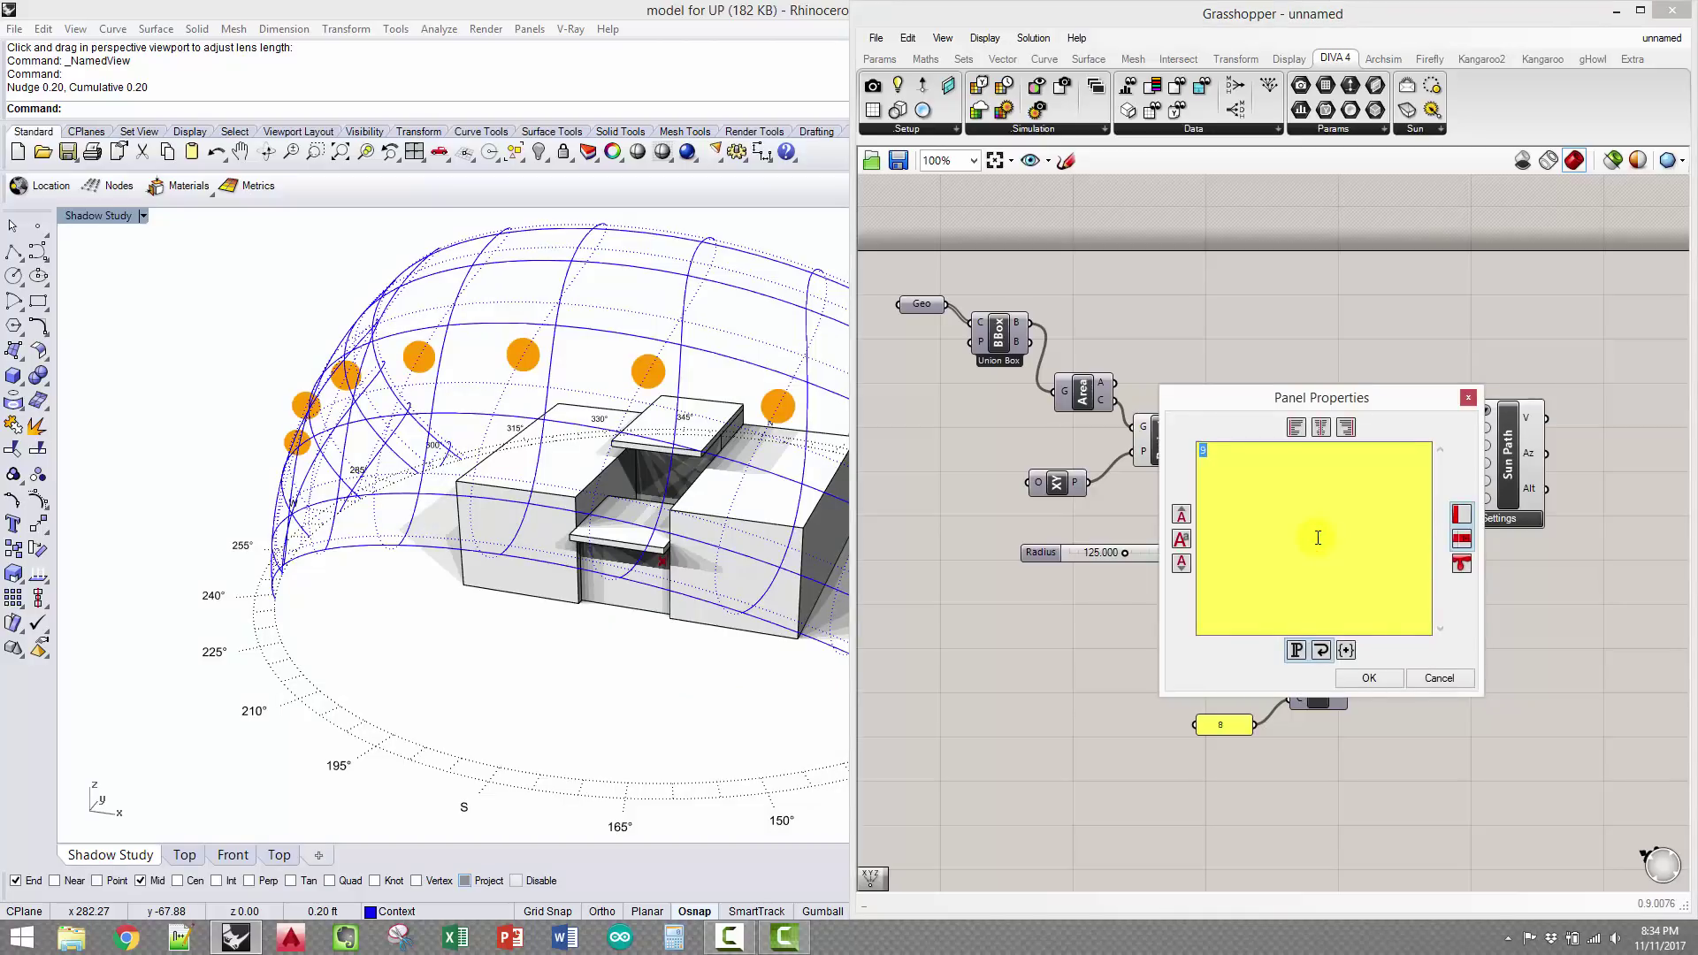
pyautogui.write('6')
pyautogui.click(1360, 676)
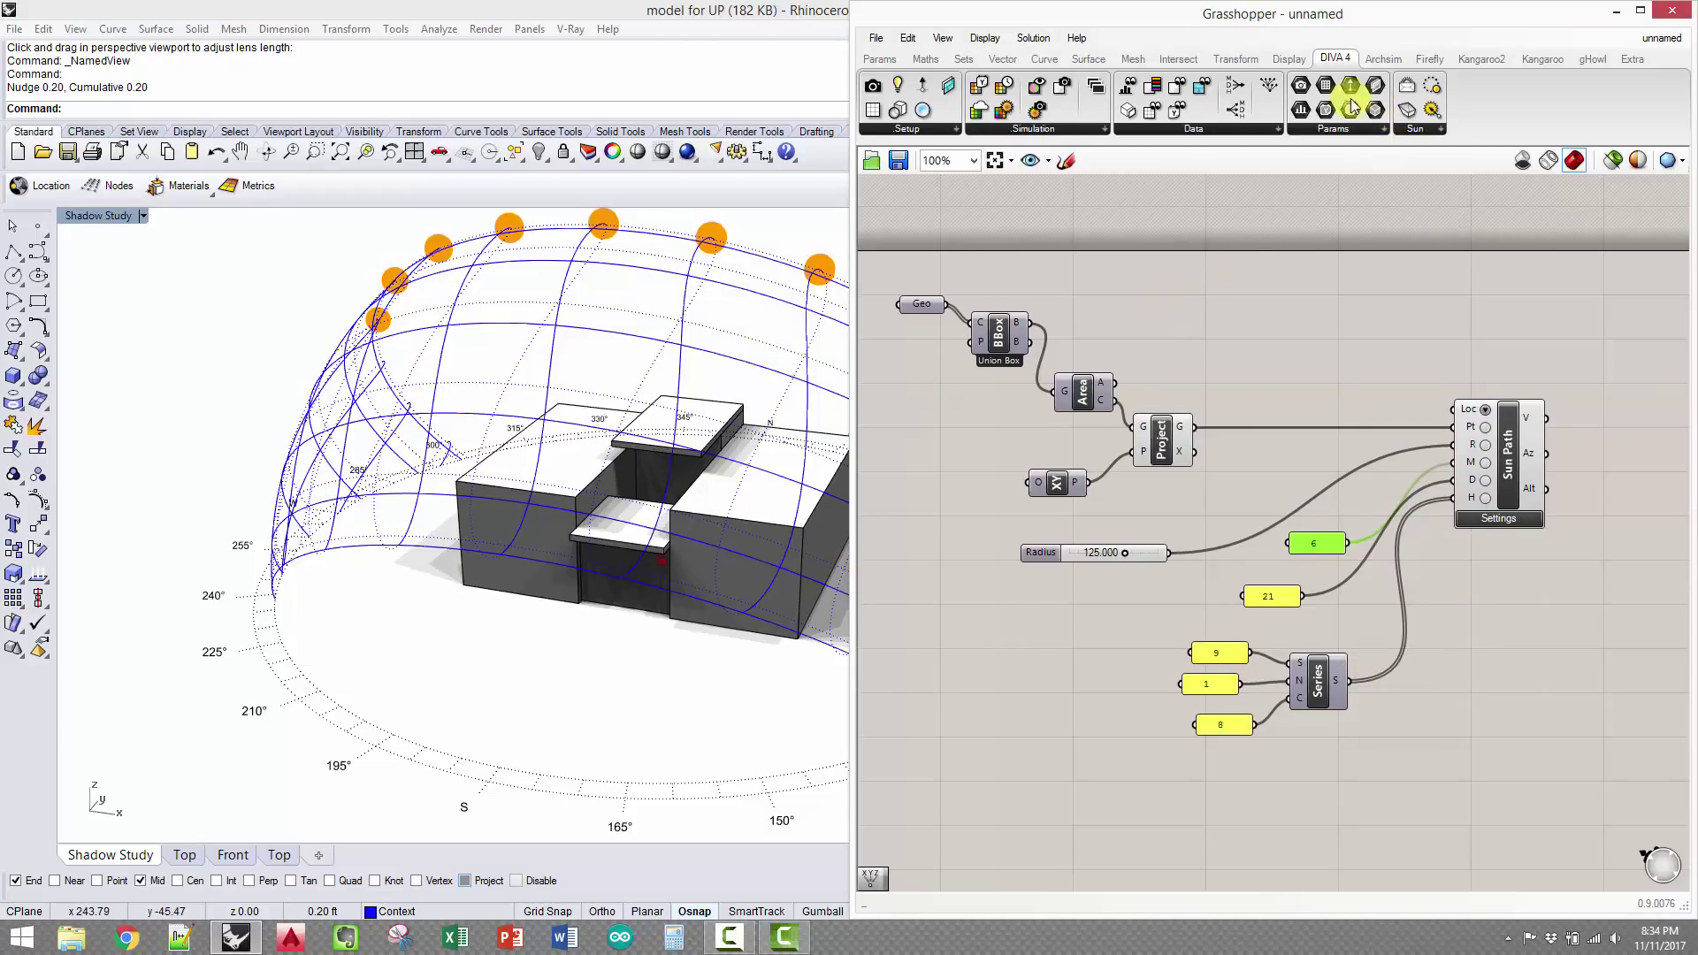
# Narrow the Grasshopper window and frame the building and full sun path dome from the north side in Rhino
pyautogui.moveTo(1112, 16); pyautogui.dragTo(1694, 93)
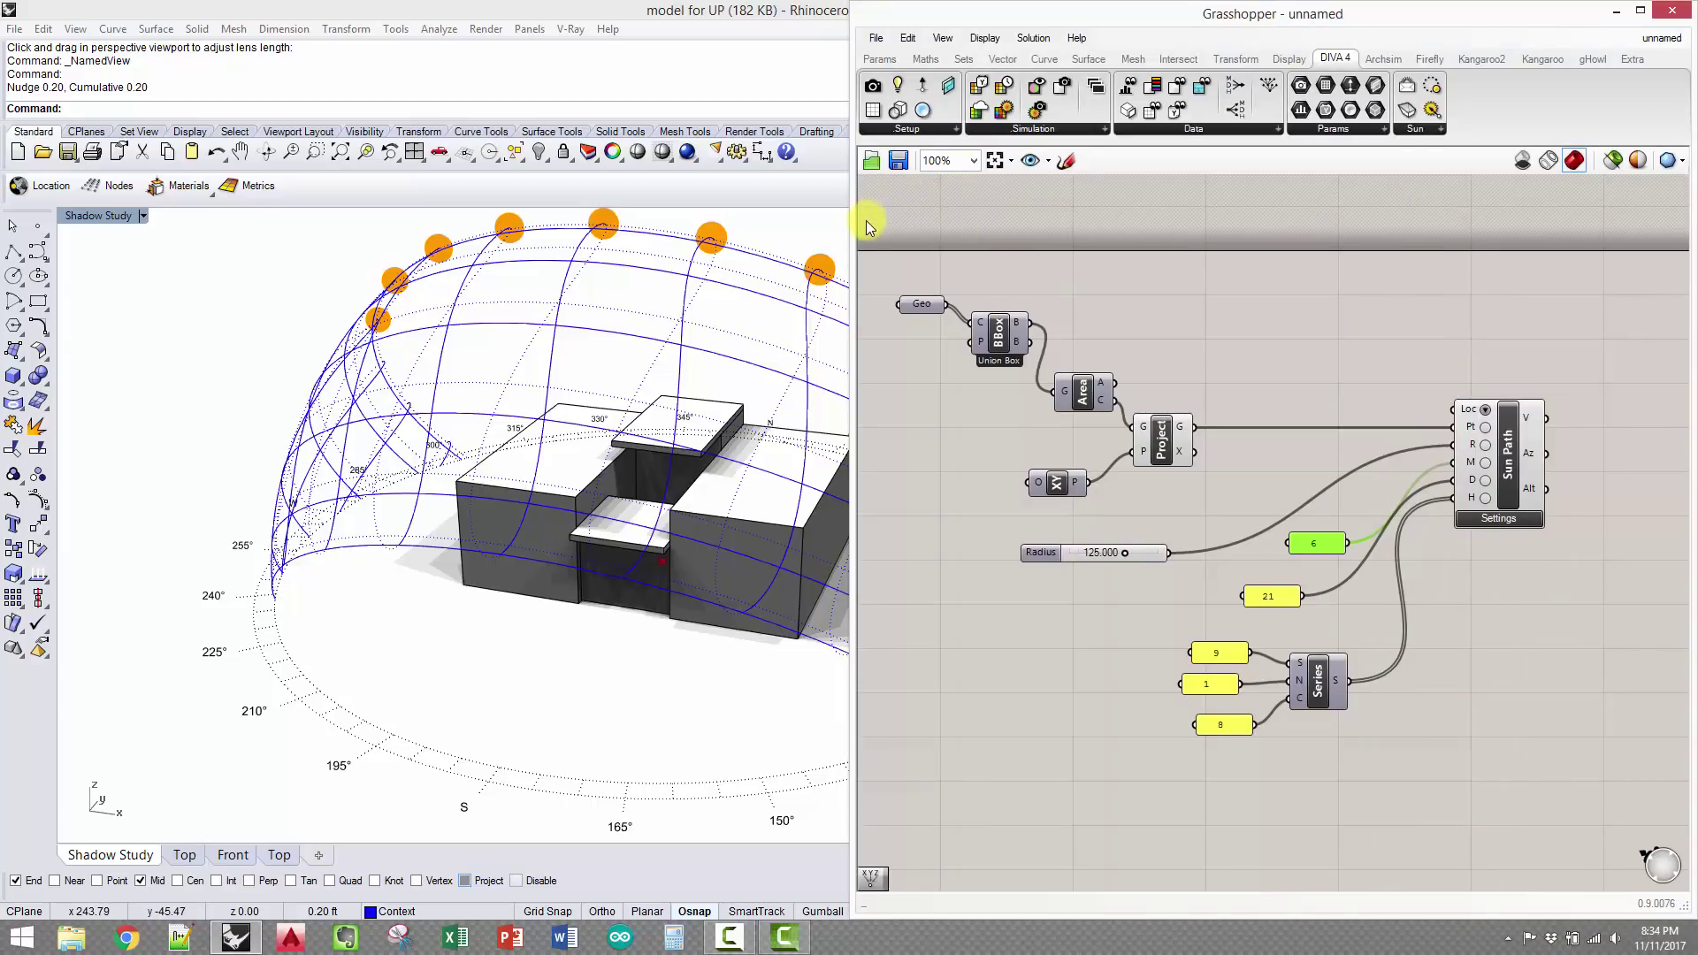
pyautogui.moveTo(857, 221); pyautogui.dragTo(1313, 264)
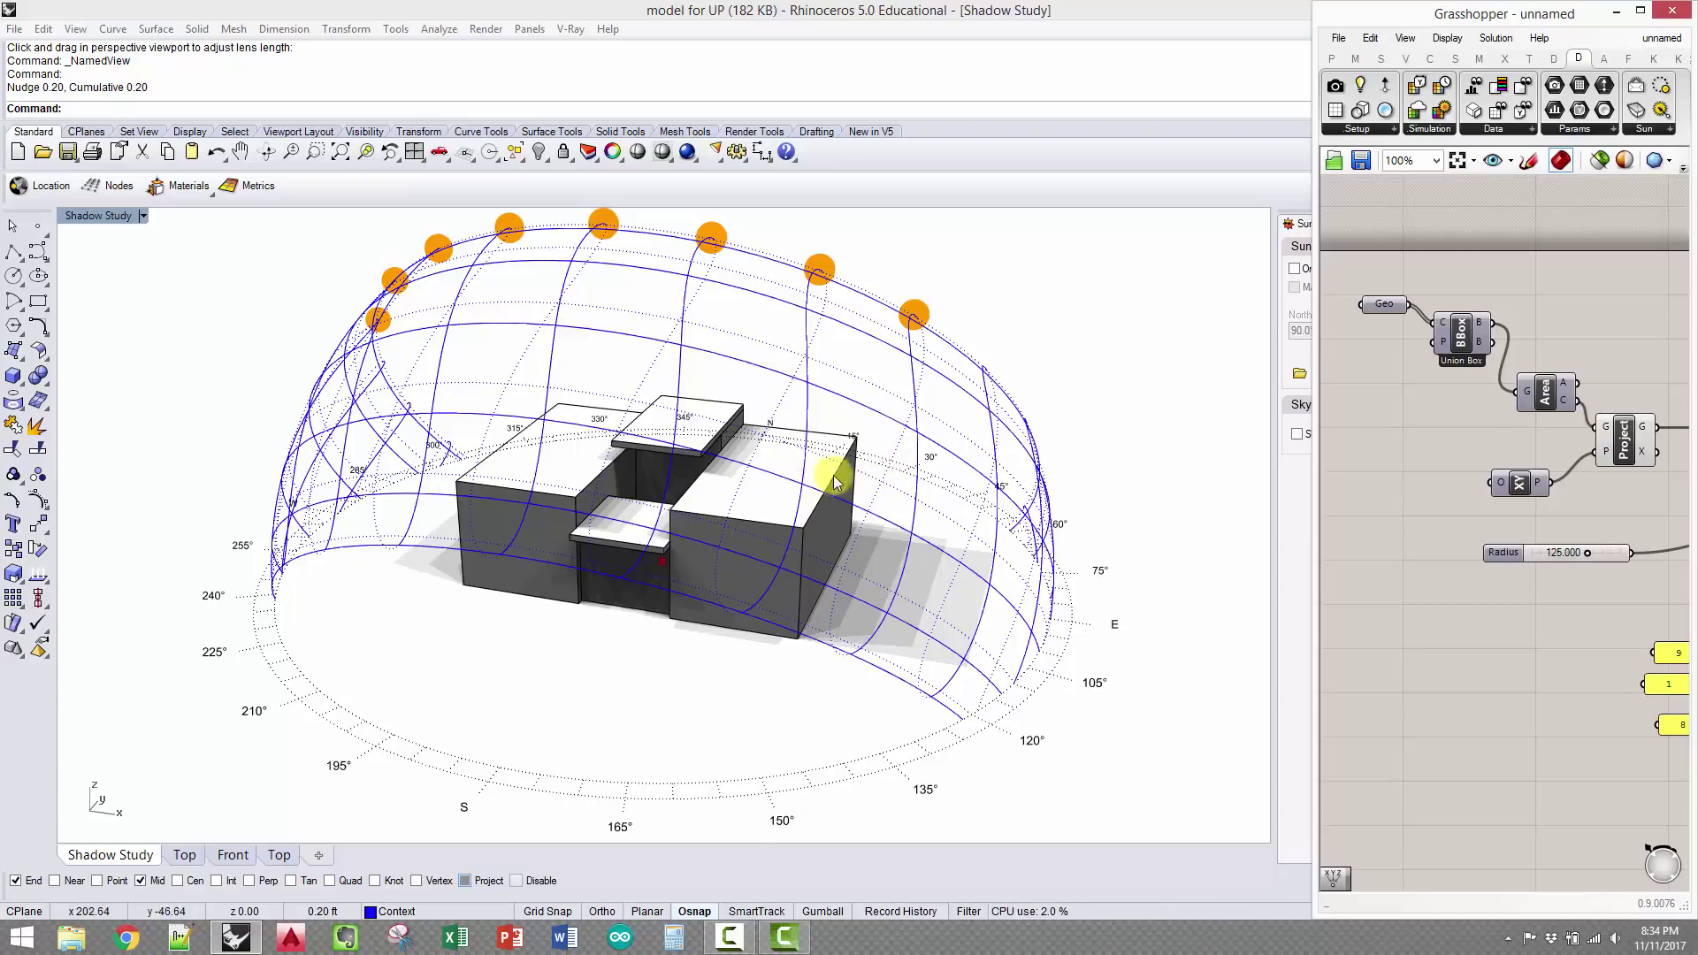
pyautogui.moveTo(834, 482); pyautogui.dragTo(643, 535, button='right')
pyautogui.scroll(-2, 629, 506)
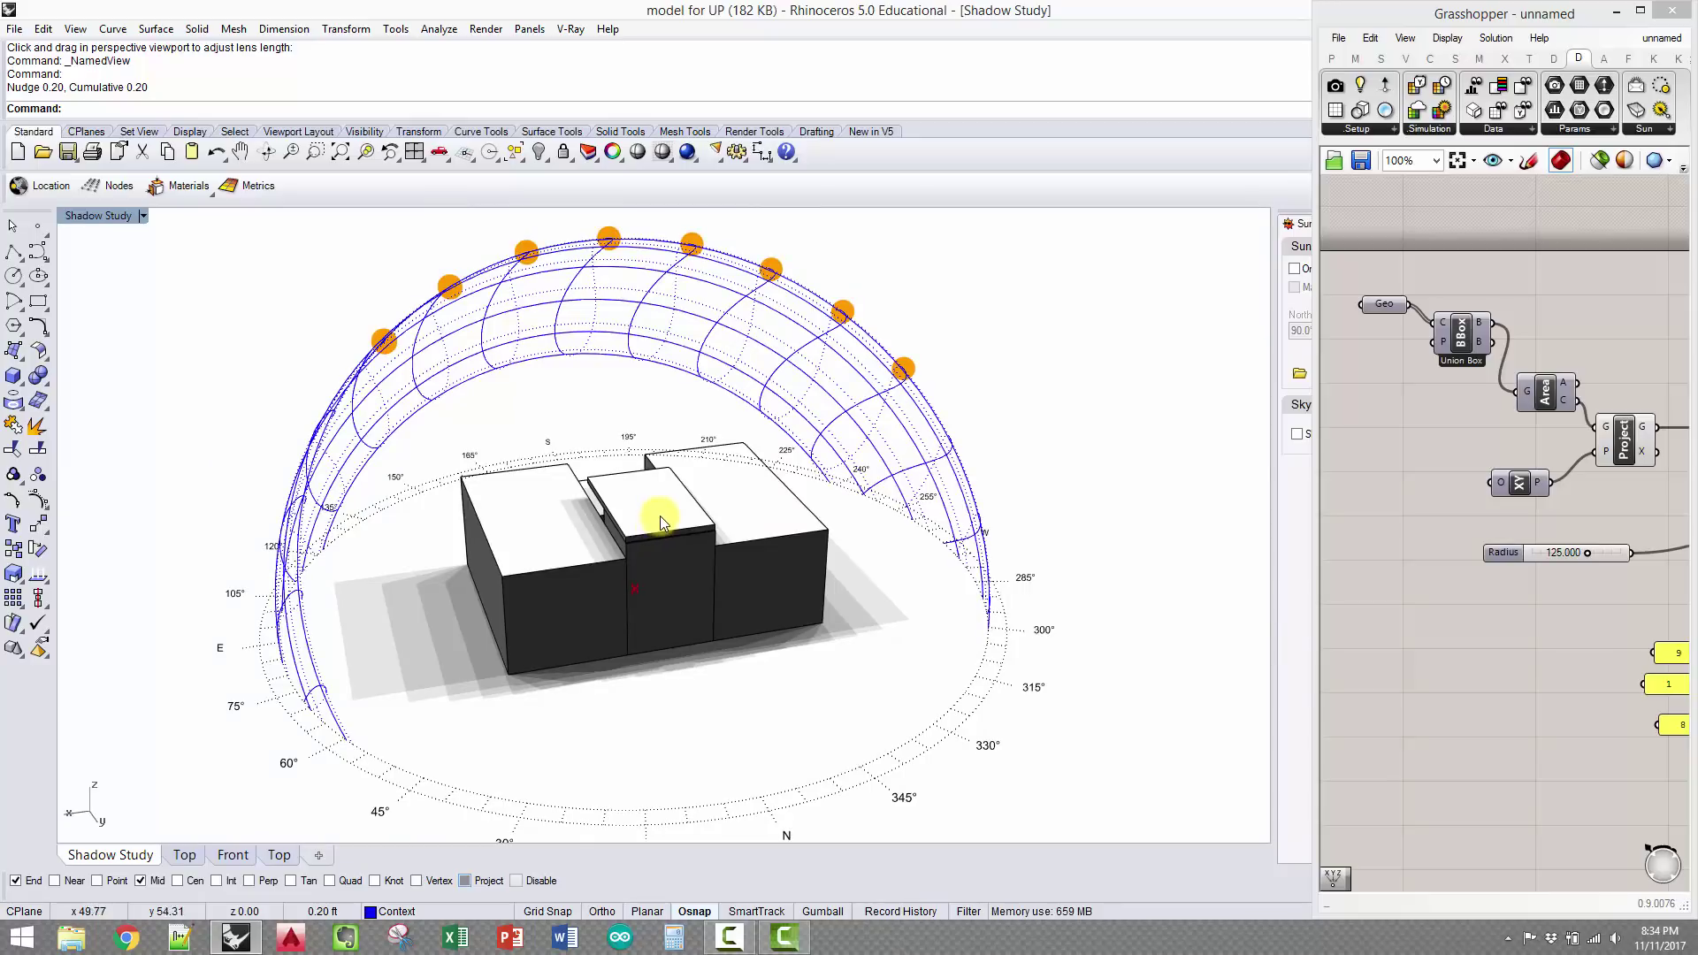
pyautogui.keyDown('shift'); pyautogui.moveTo(660, 516); pyautogui.dragTo(692, 493, button='right'); pyautogui.keyUp('shift')
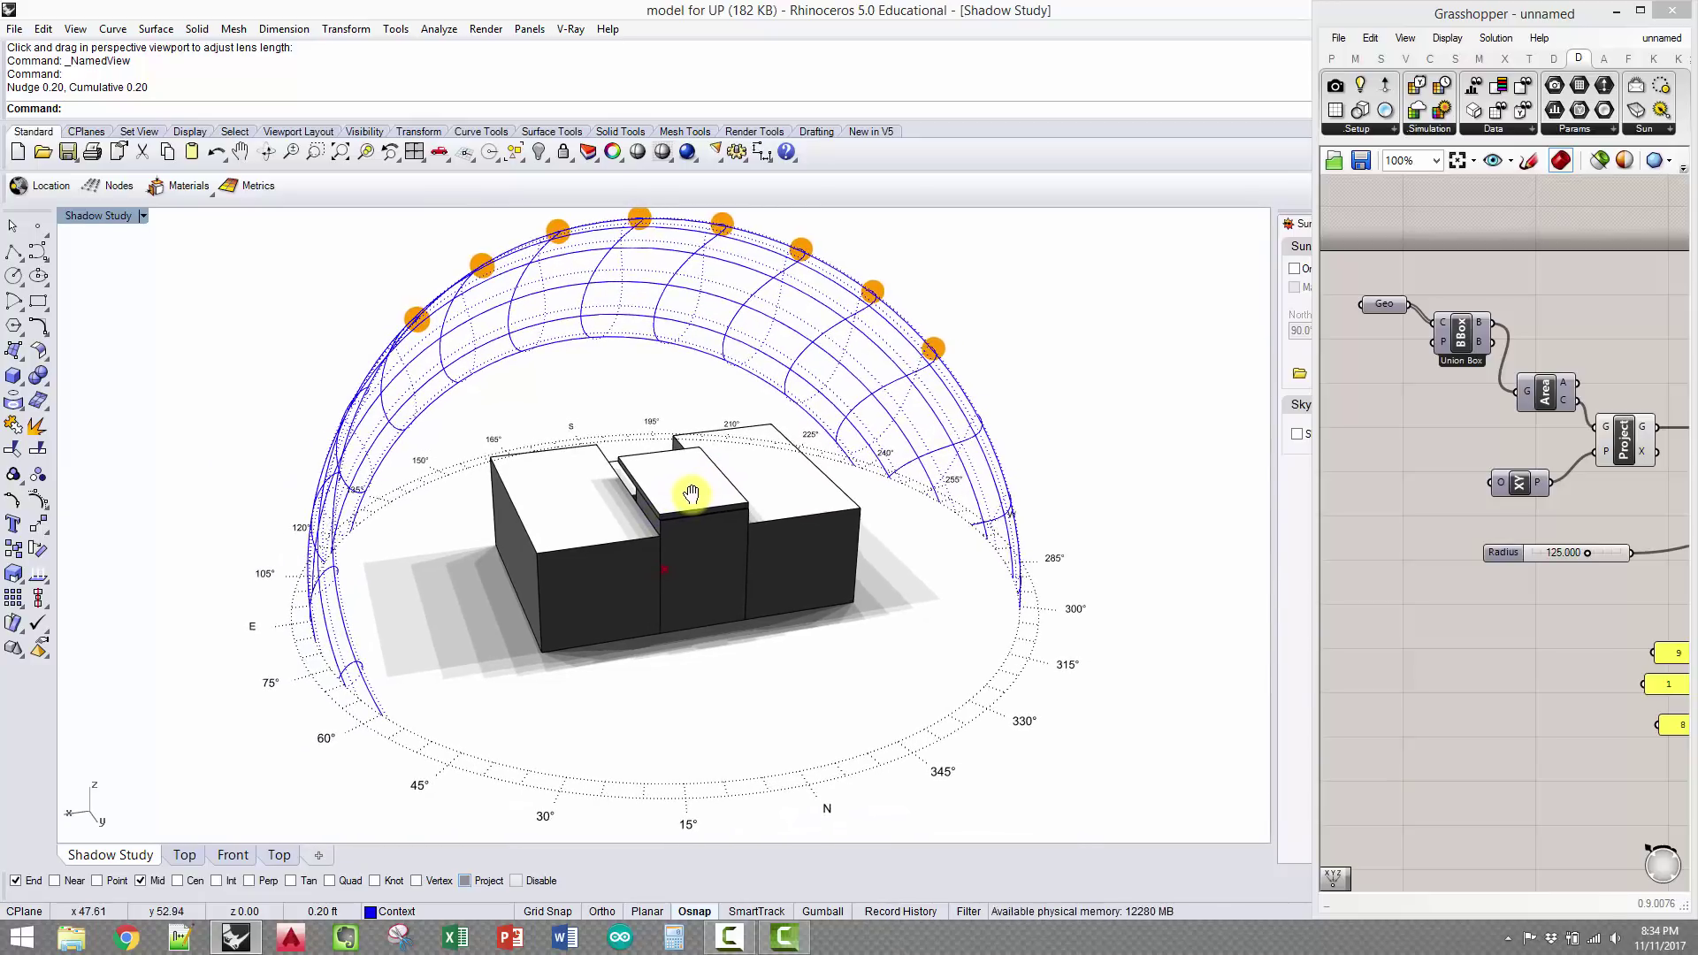
# Review the image formats offered for capturing the Shadow Study viewport to a file, and close the dialog without saving
pyautogui.click(44, 29)
pyautogui.click(16, 30)
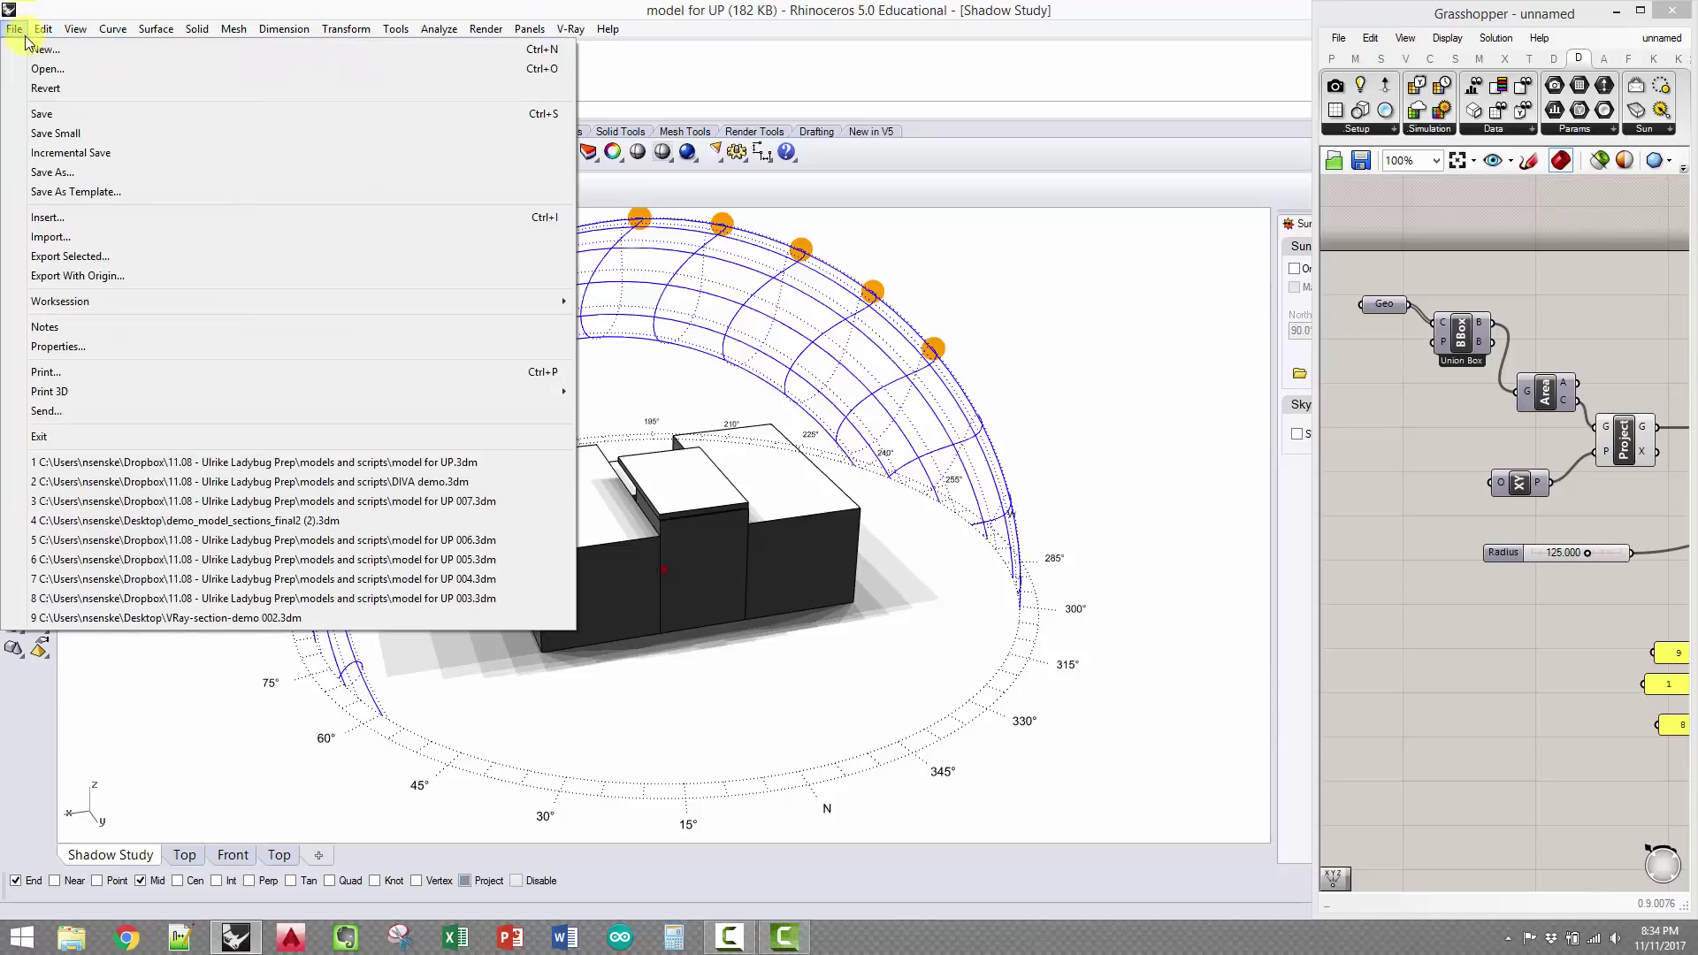
pyautogui.moveTo(85, 35)
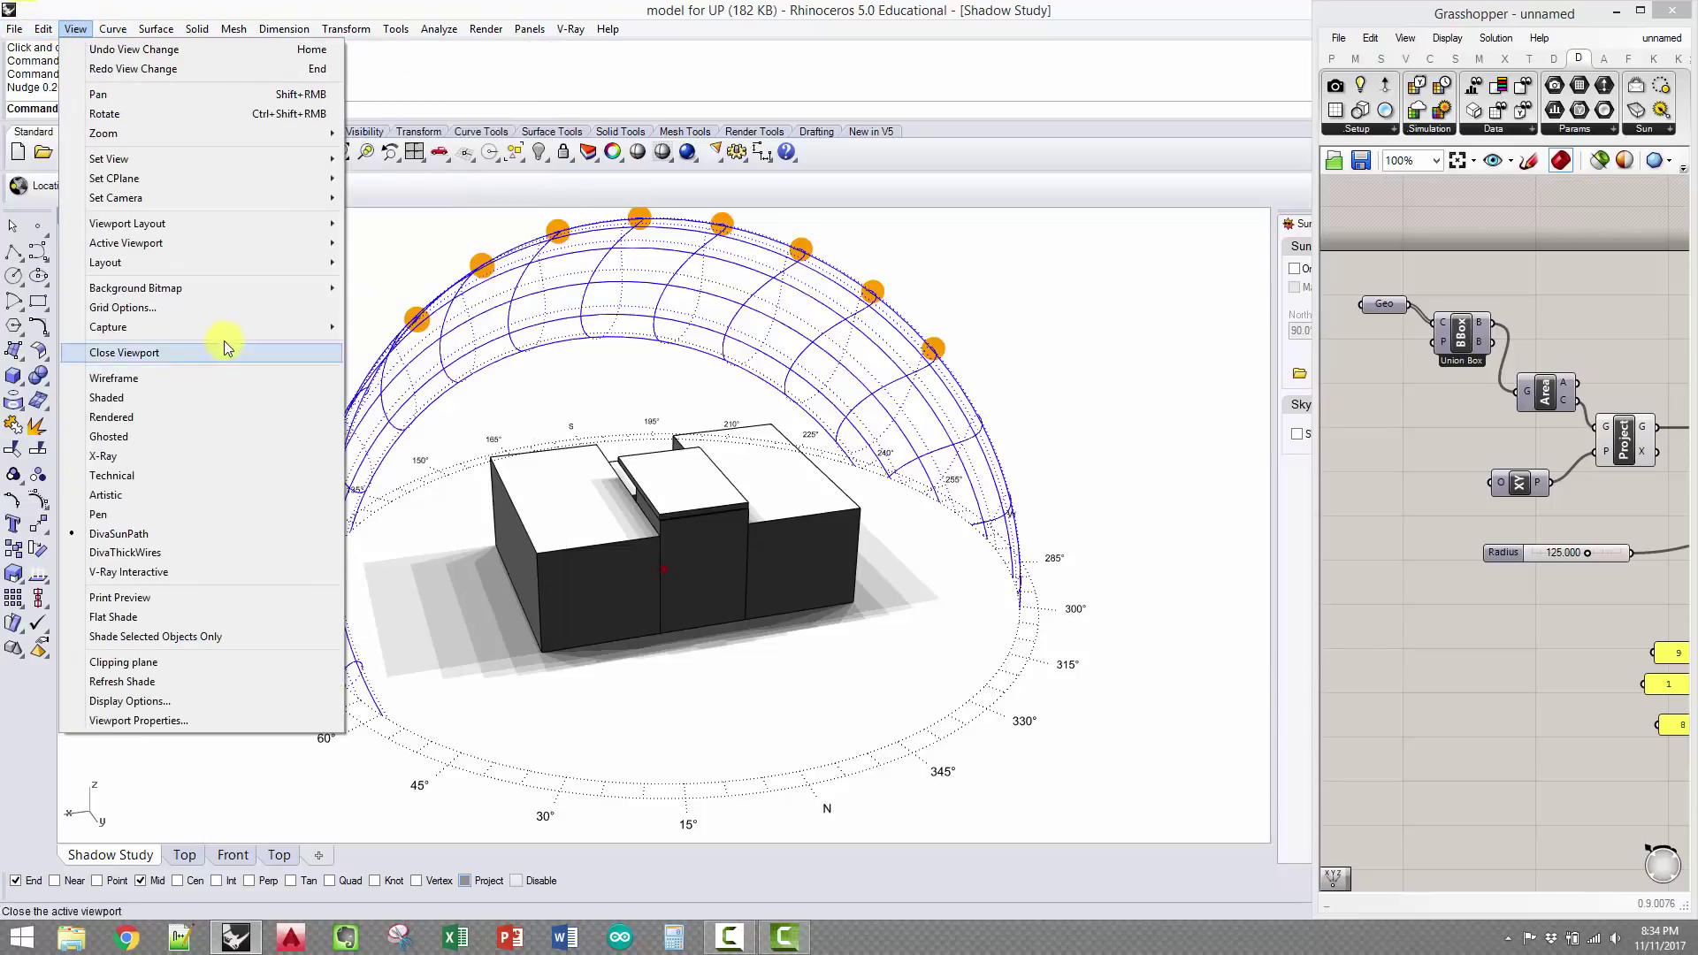
pyautogui.moveTo(232, 326)
pyautogui.click(435, 345)
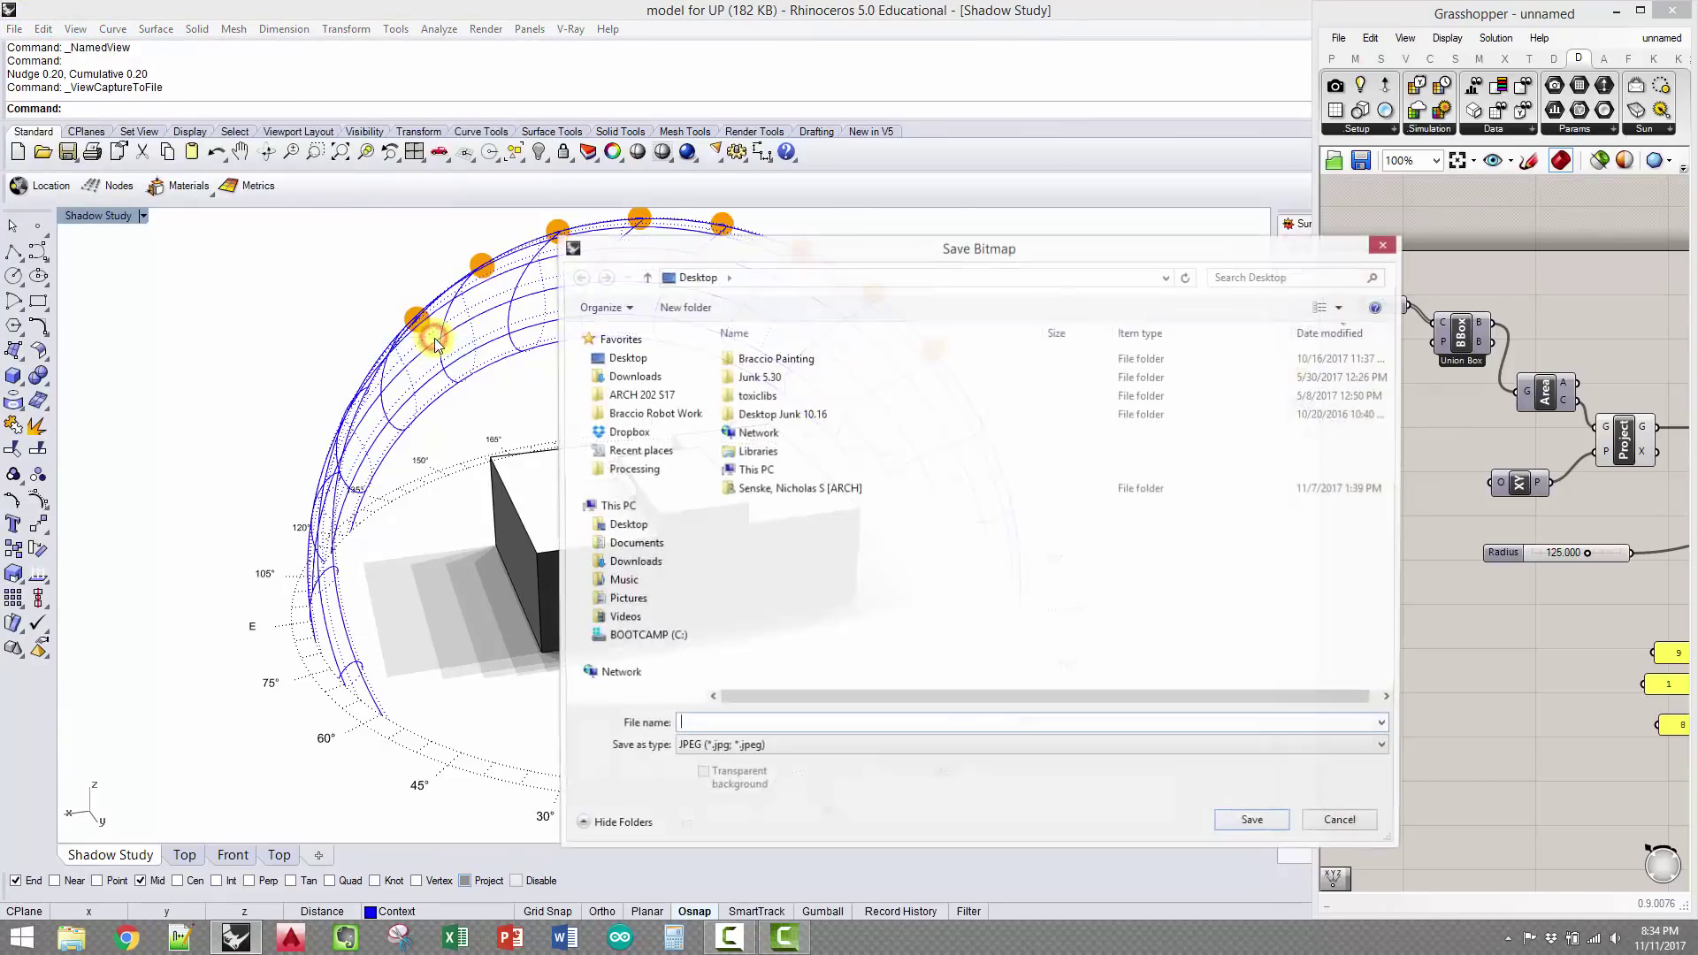
pyautogui.click(856, 755)
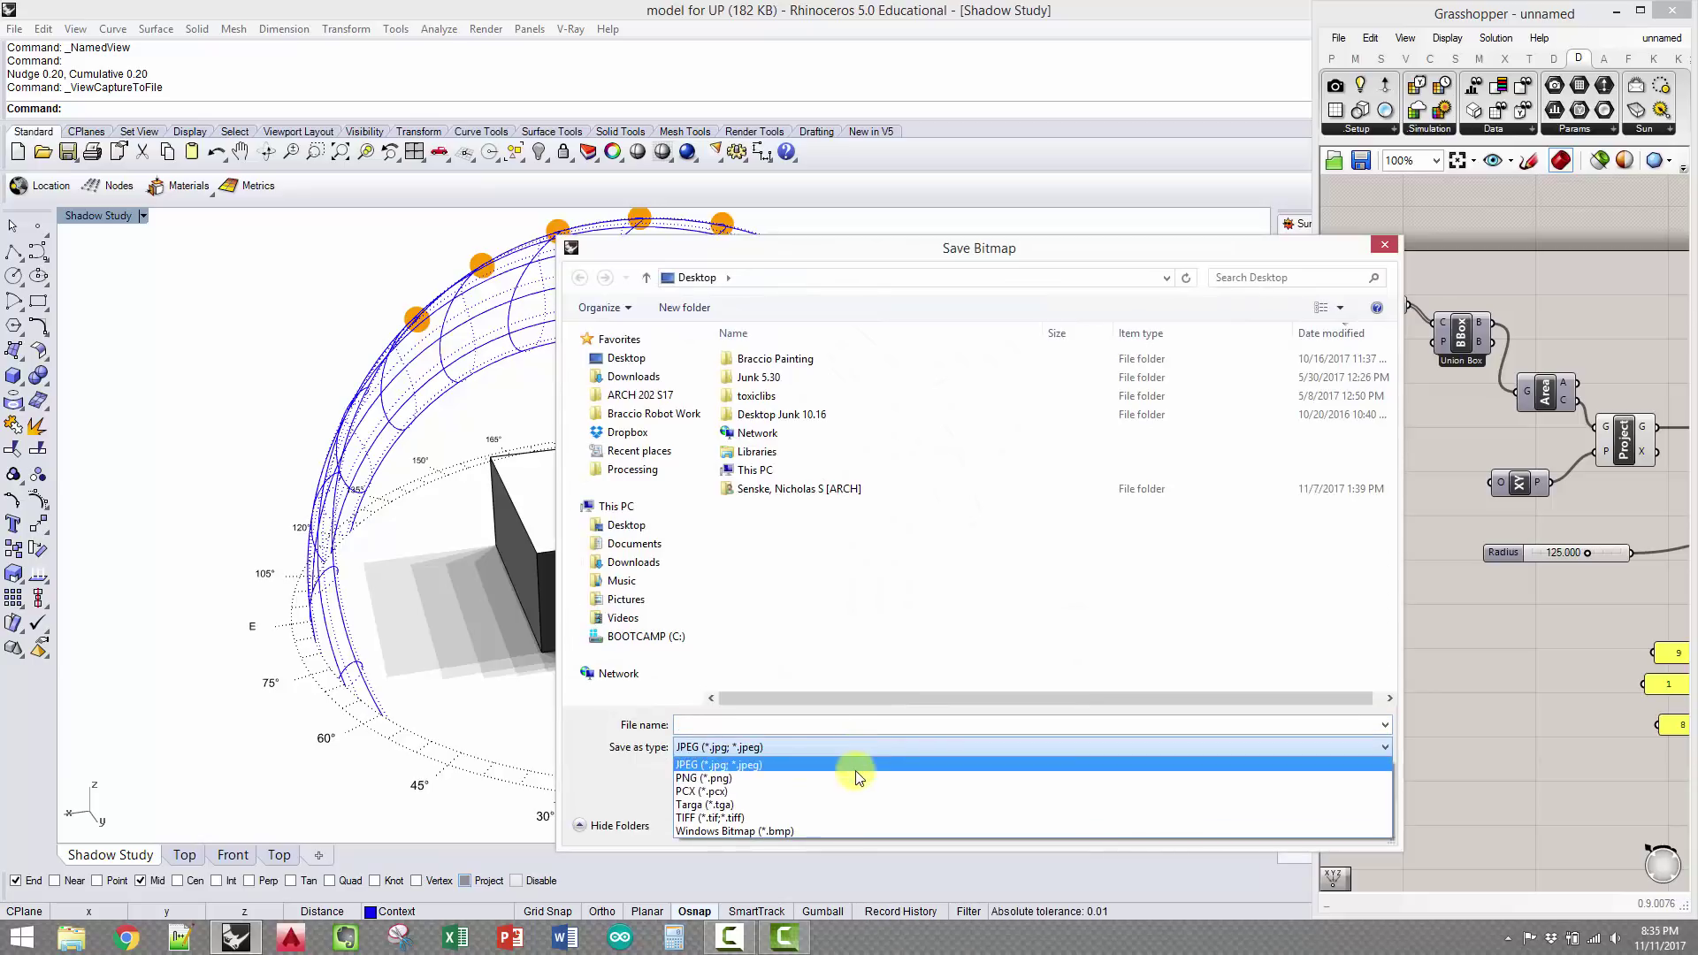
pyautogui.click(1382, 252)
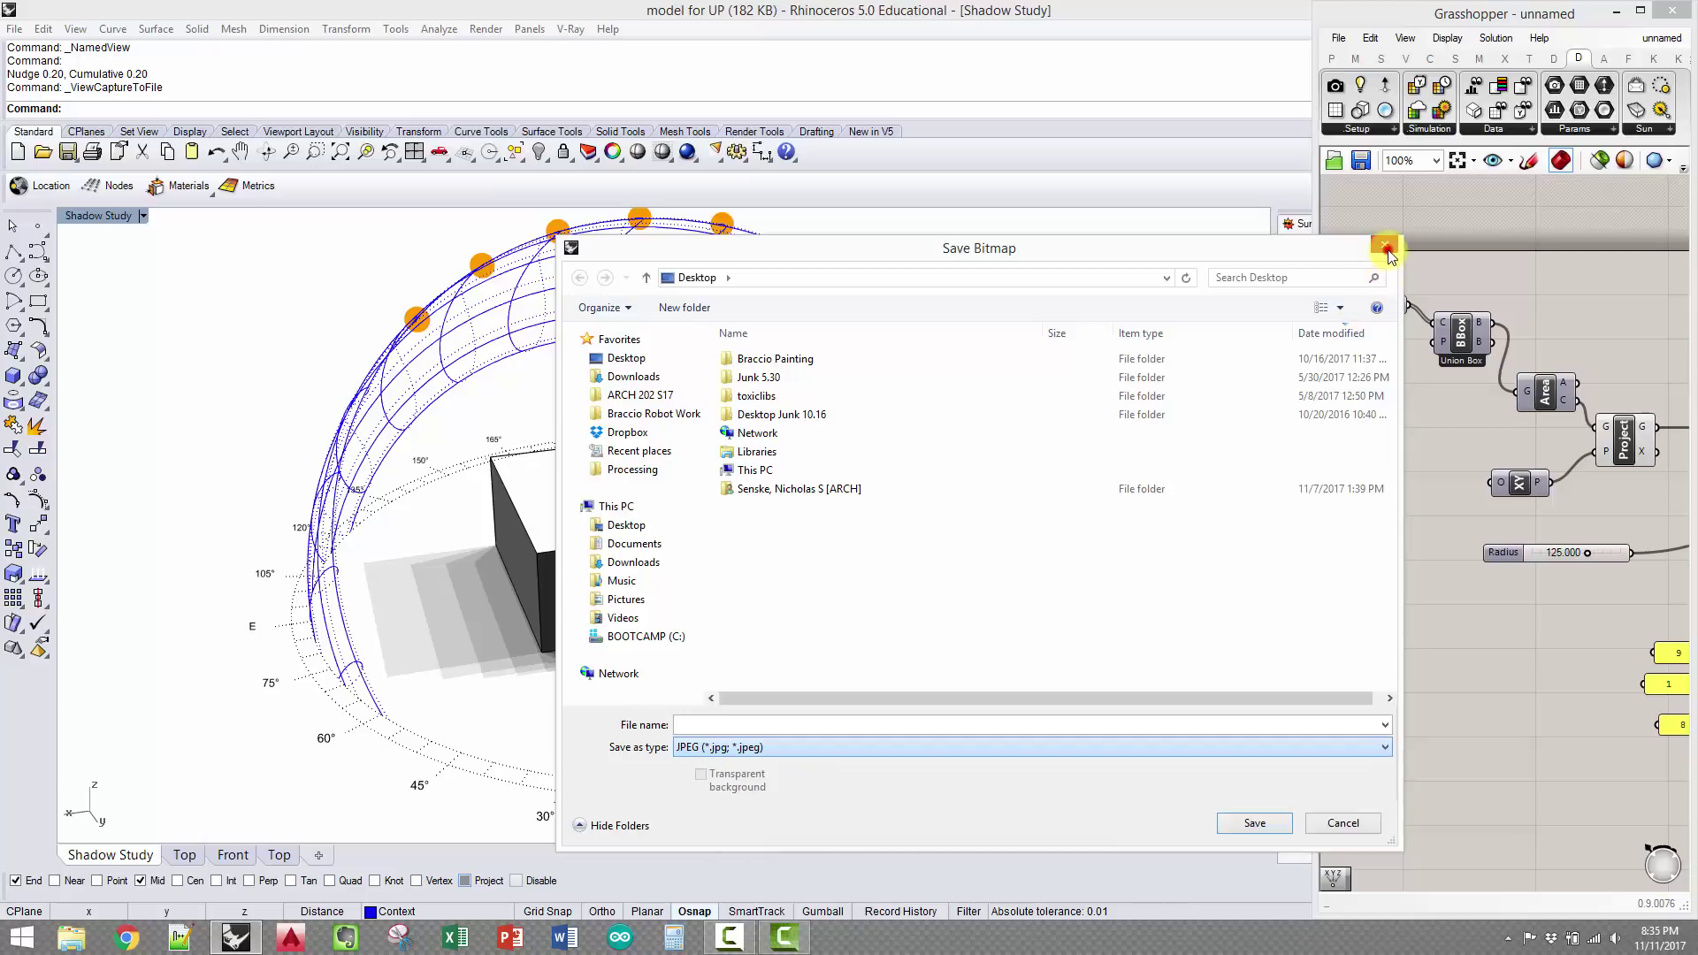
pyautogui.click(1383, 246)
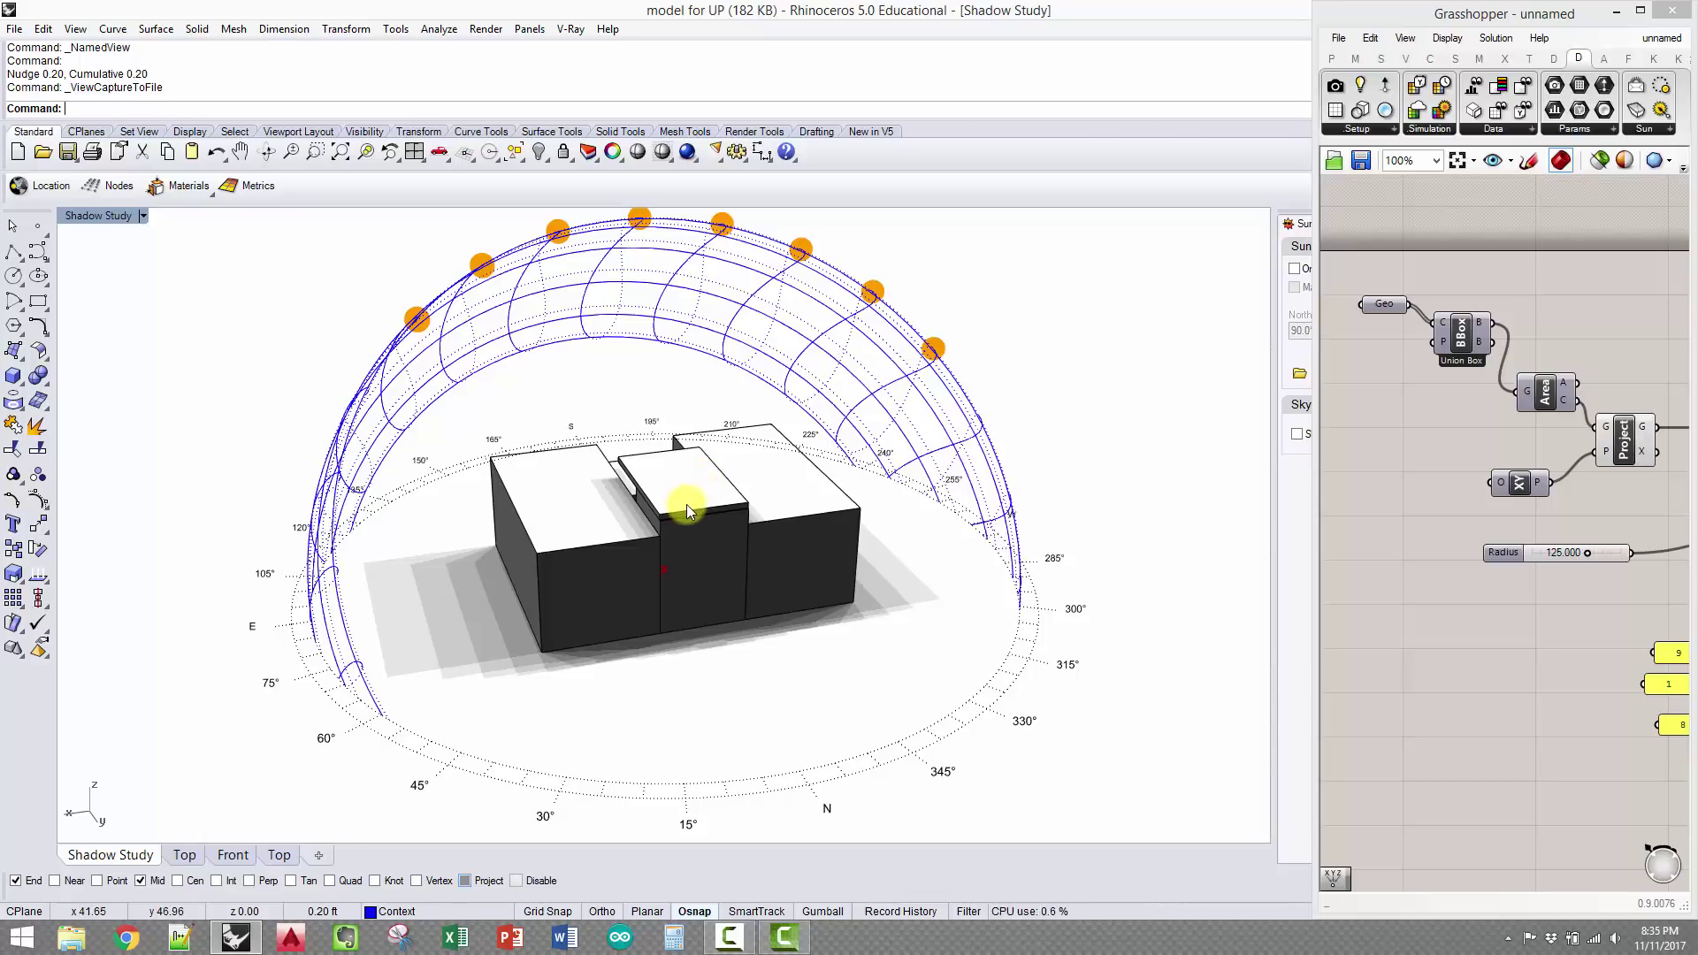
# Examine the overlapping shadows on the building's roofs and courtyard up close, and return to a full view of the sun path
pyautogui.moveTo(682, 489); pyautogui.dragTo(694, 454, button='right')
pyautogui.scroll(5, 693, 452)
pyautogui.scroll(3, 637, 538)
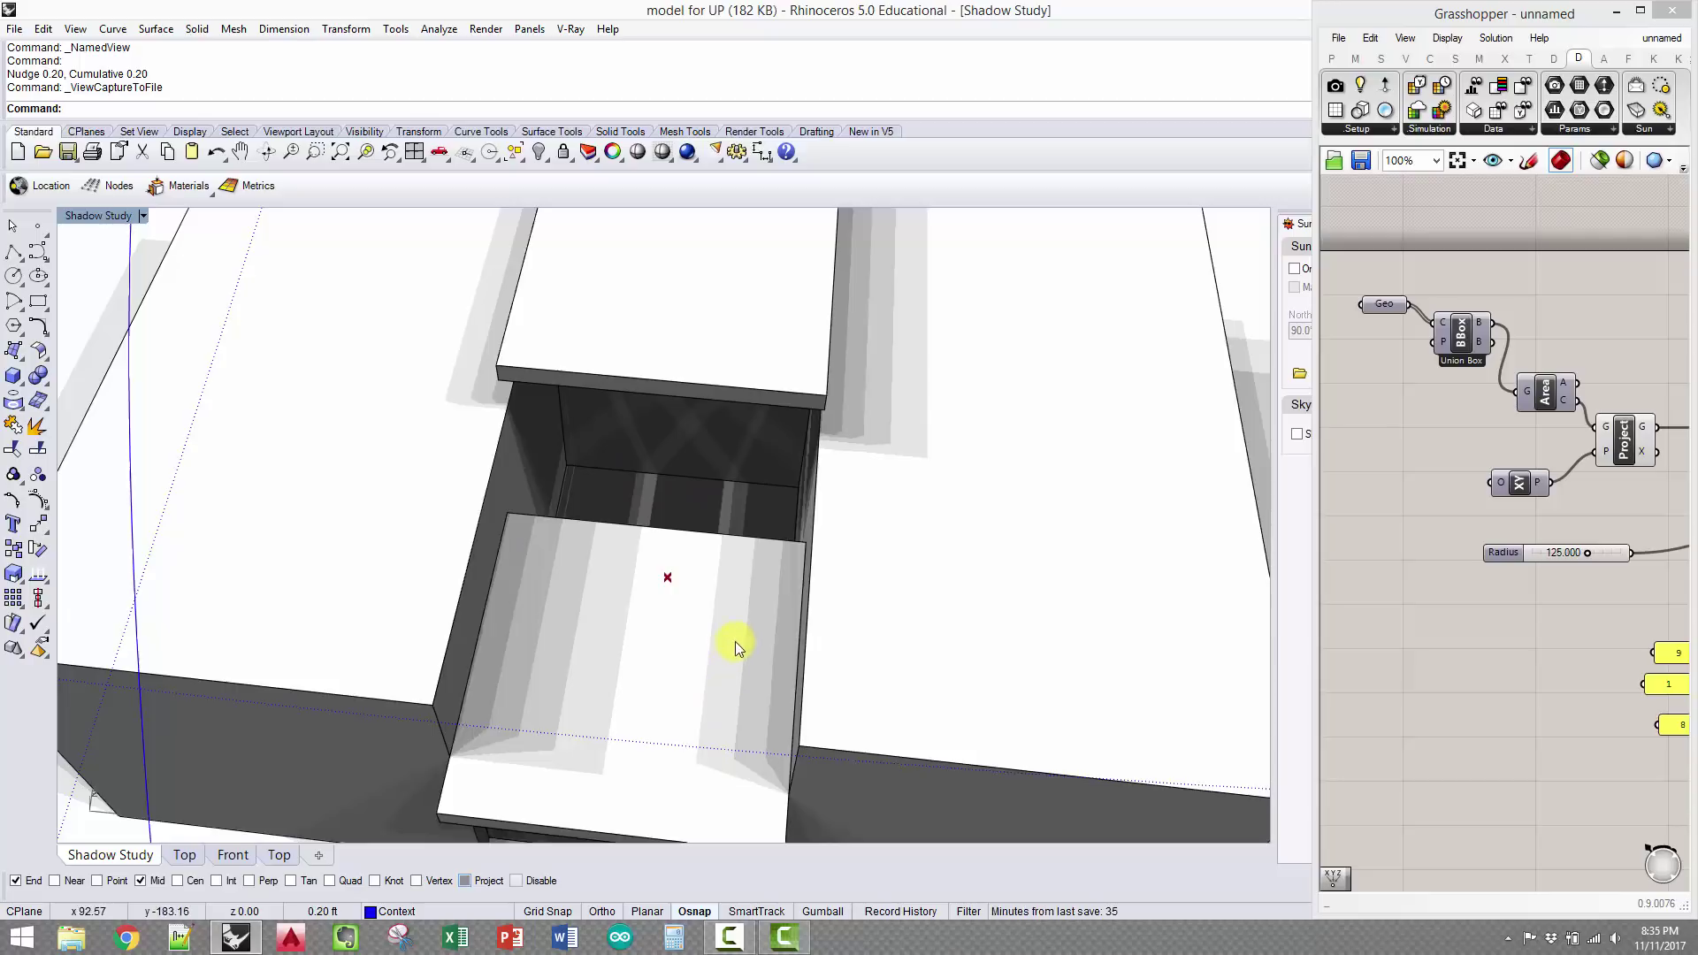
pyautogui.moveTo(735, 640); pyautogui.dragTo(665, 529, button='right')
pyautogui.scroll(-5, 665, 529)
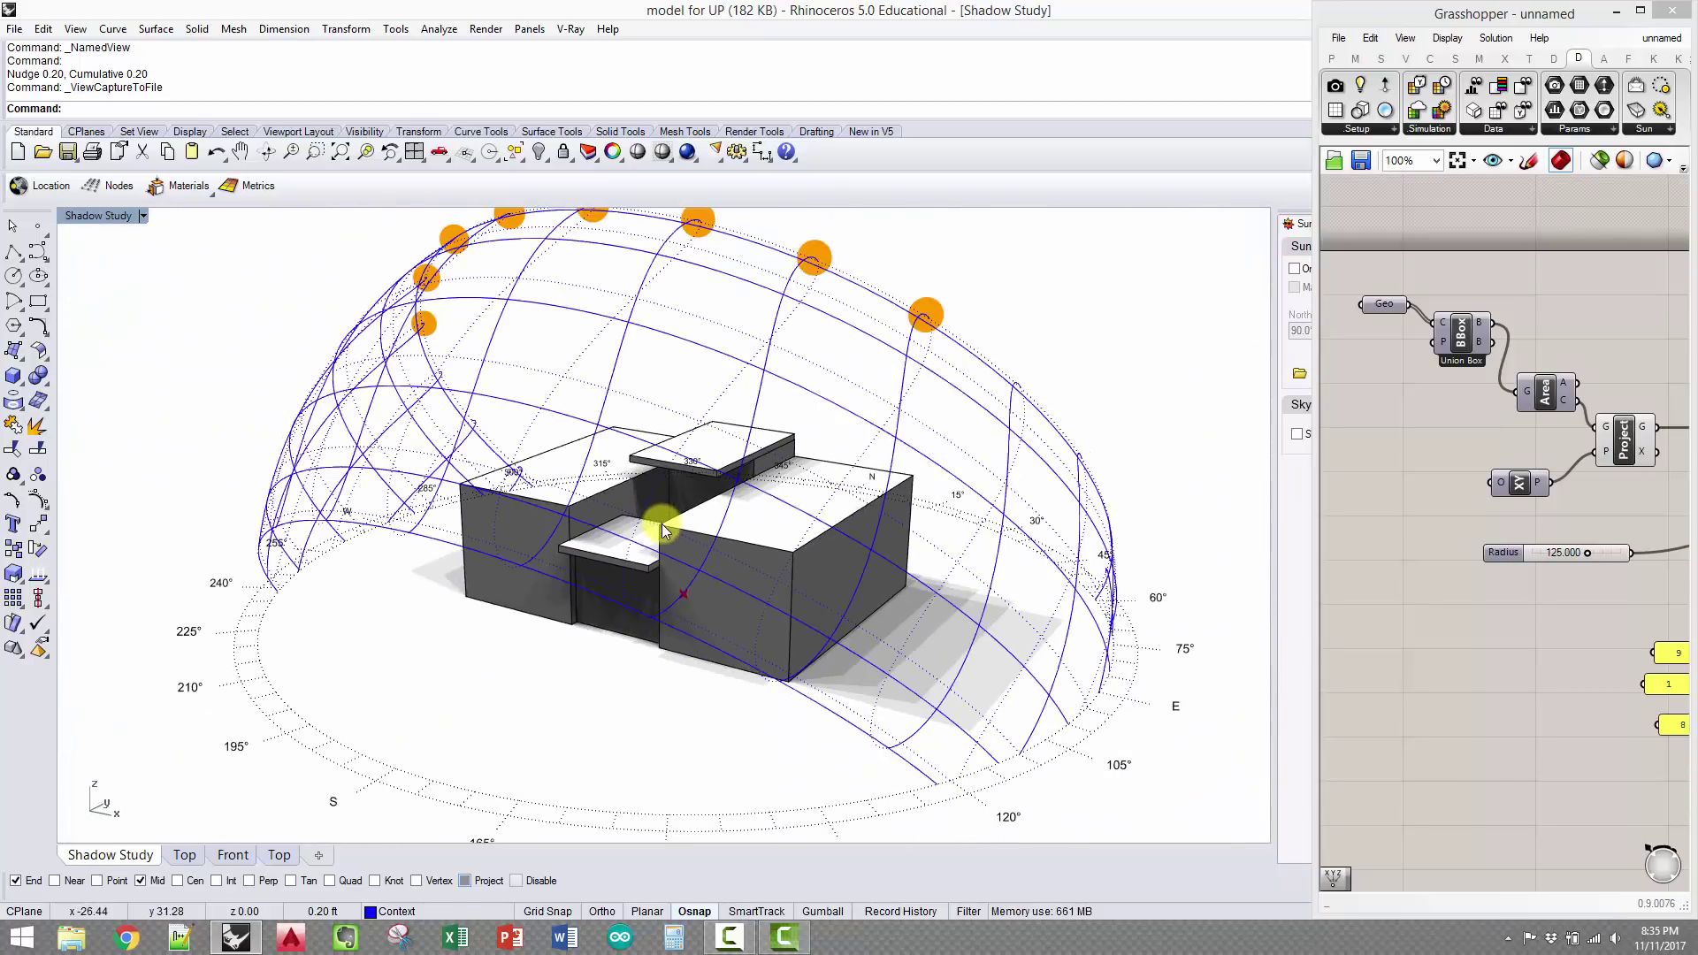
# Reposition the Grasshopper window so the complete sun path definition is visible beside the Rhino model
pyautogui.moveTo(1521, 19); pyautogui.dragTo(966, 13)
pyautogui.moveTo(1139, 339); pyautogui.dragTo(1490, 336)
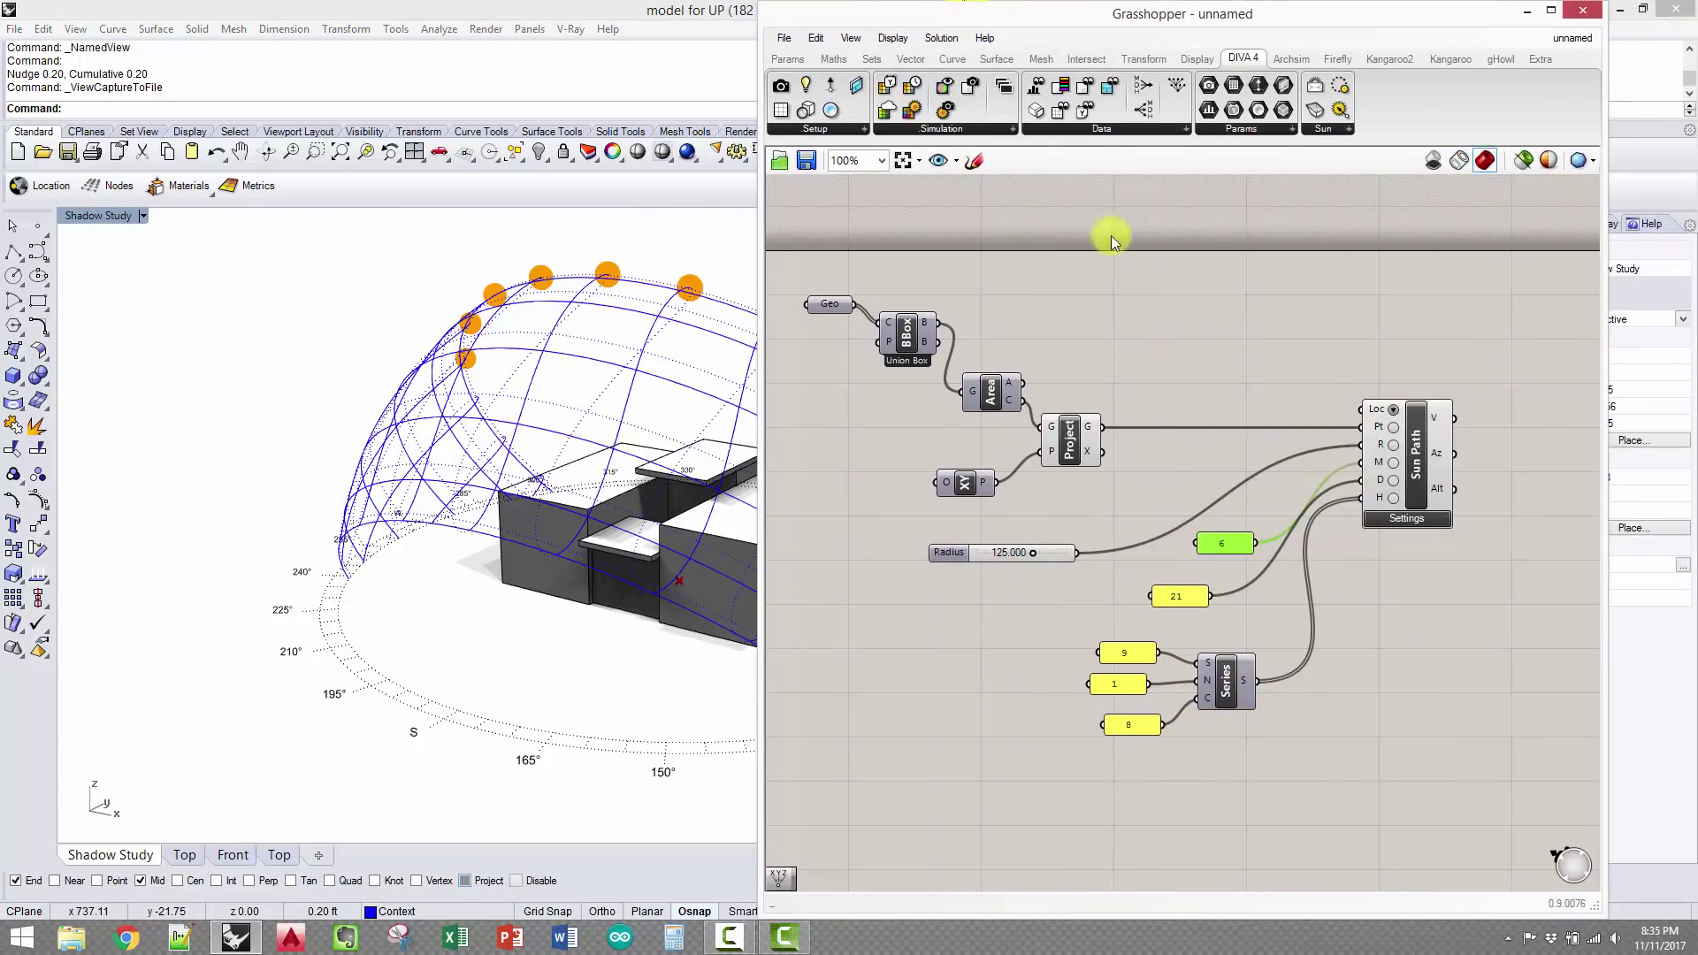
pyautogui.moveTo(1072, 18); pyautogui.dragTo(1176, 13)
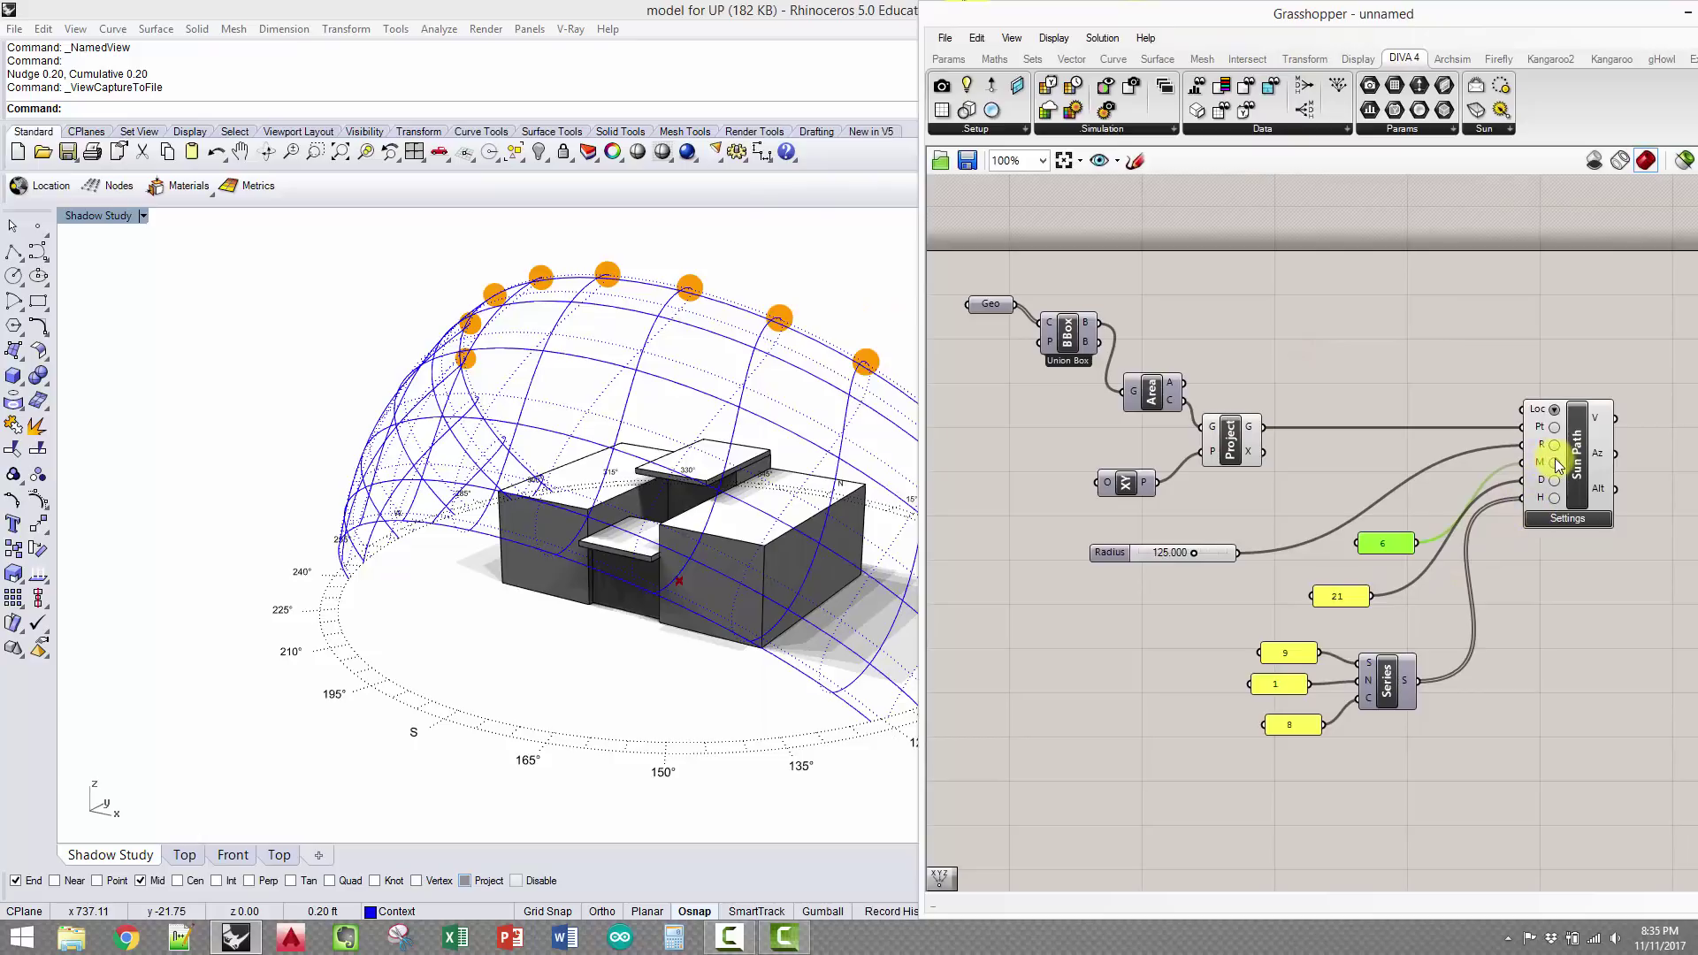
# Shift the Sun Path component slightly closer to its input panels and the Series component, and deselect it
pyautogui.moveTo(1389, 668); pyautogui.dragTo(1388, 671)
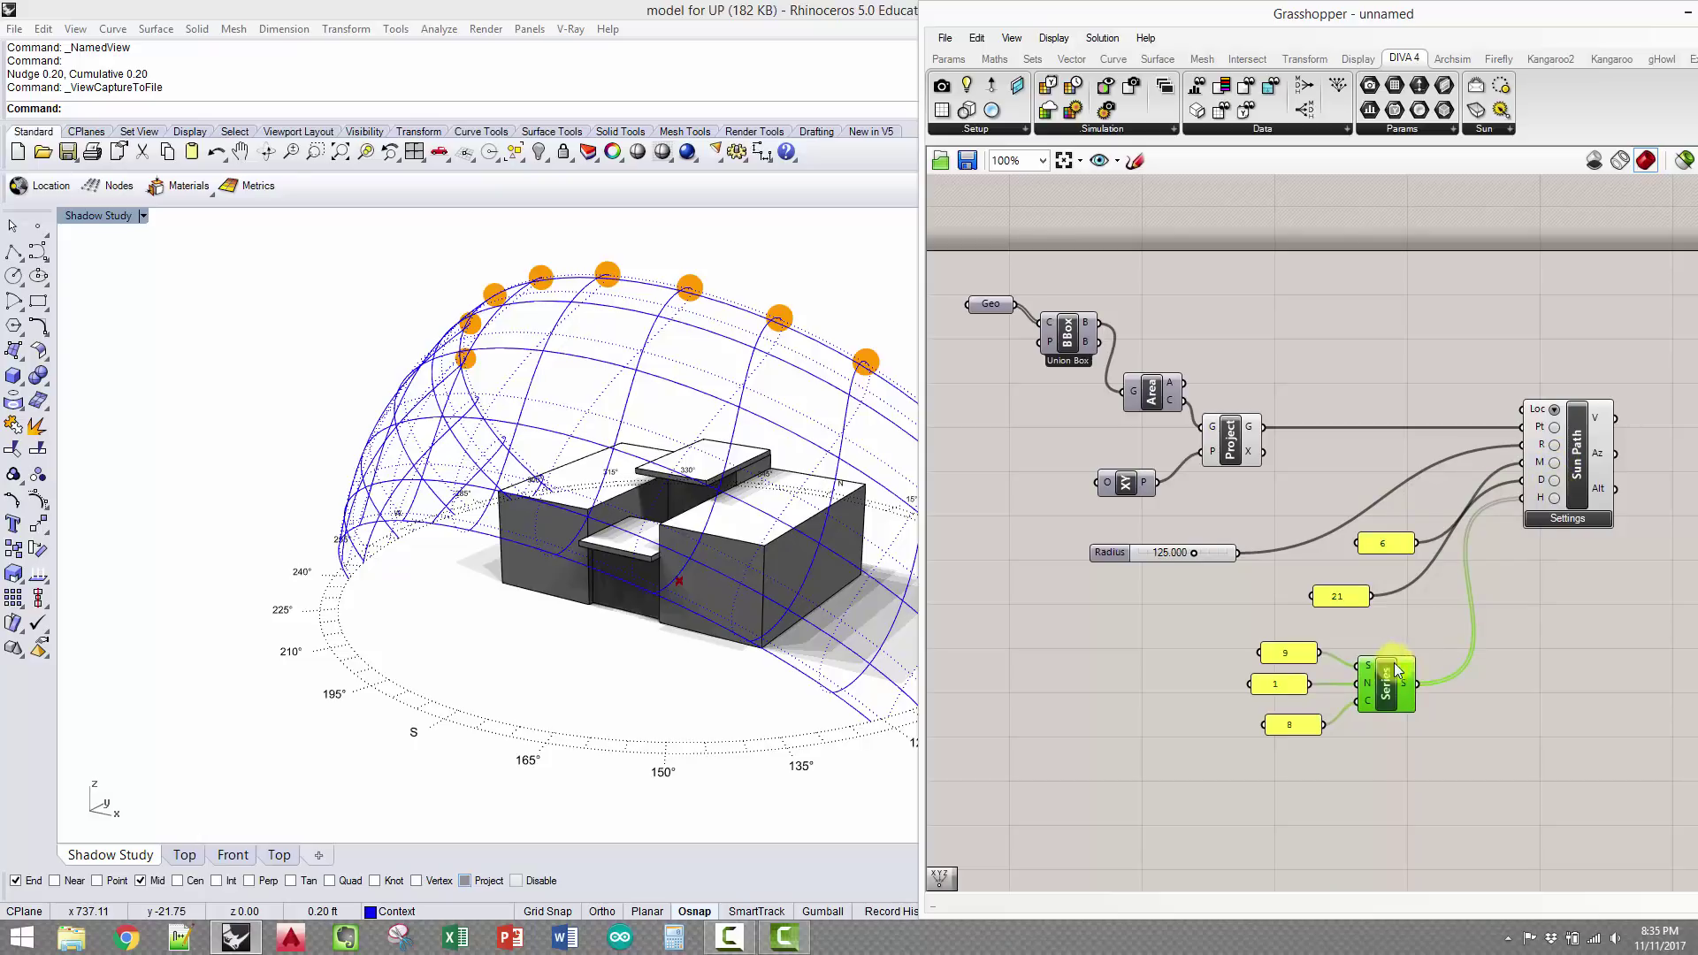
pyautogui.moveTo(781, 477)
pyautogui.mouseDown(button='right')
pyautogui.moveTo(731, 519)
pyautogui.moveTo(780, 482)
pyautogui.mouseUp(button='right')
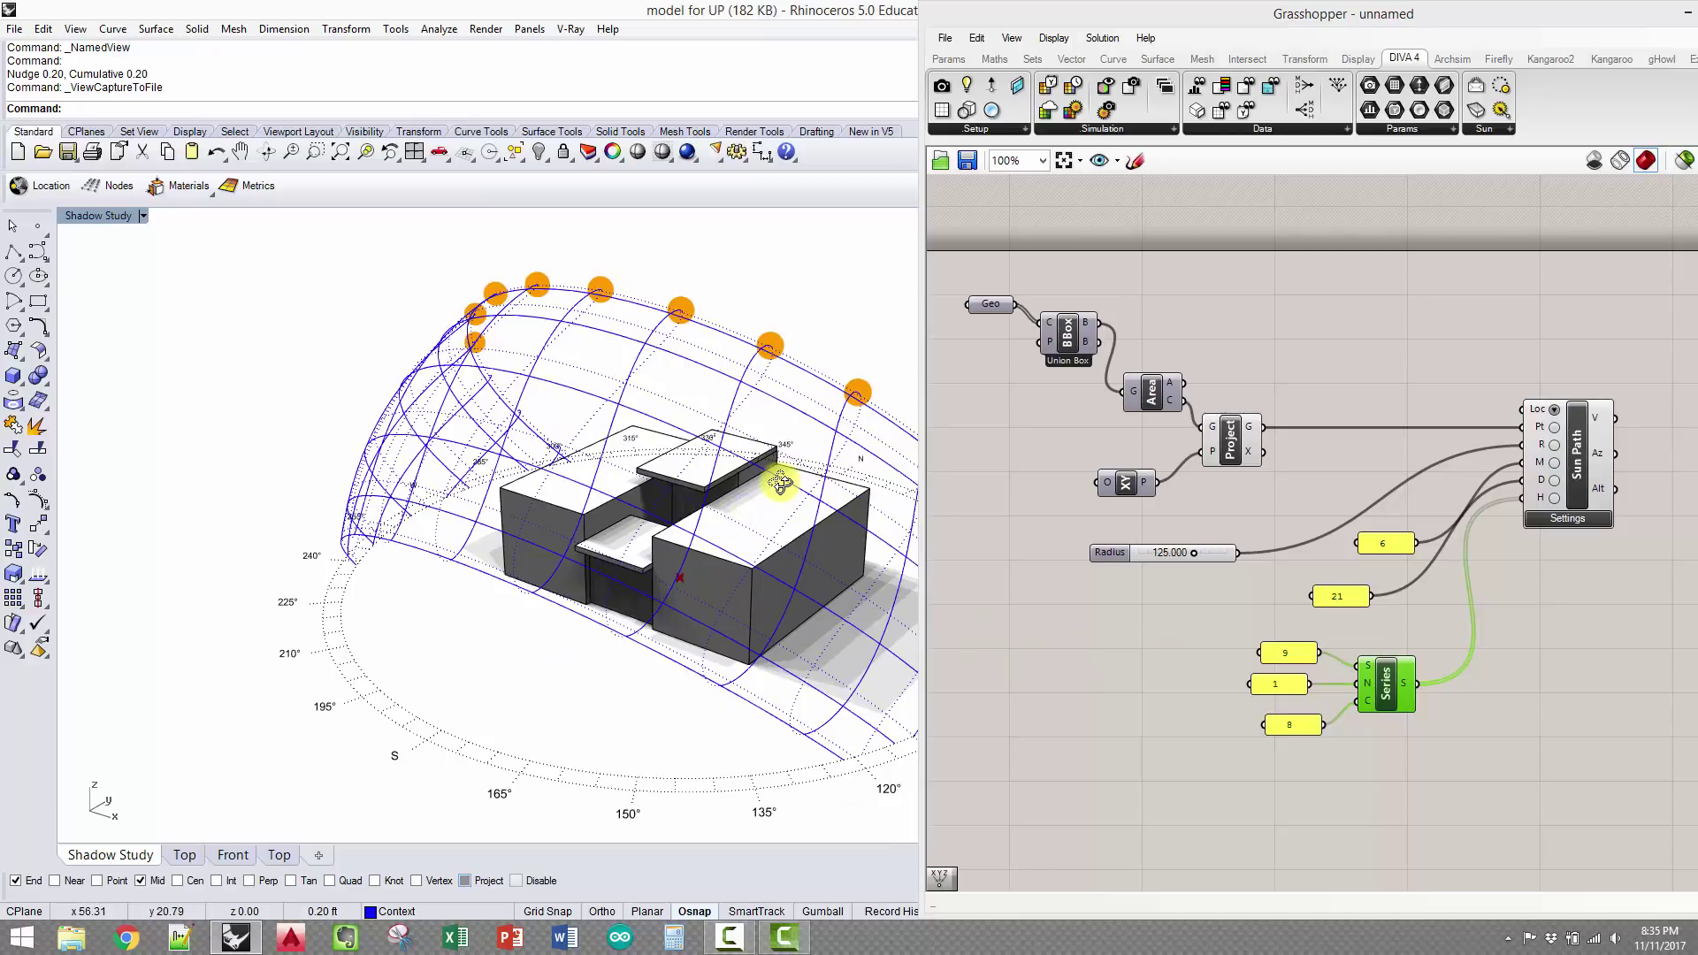
pyautogui.click(1393, 678)
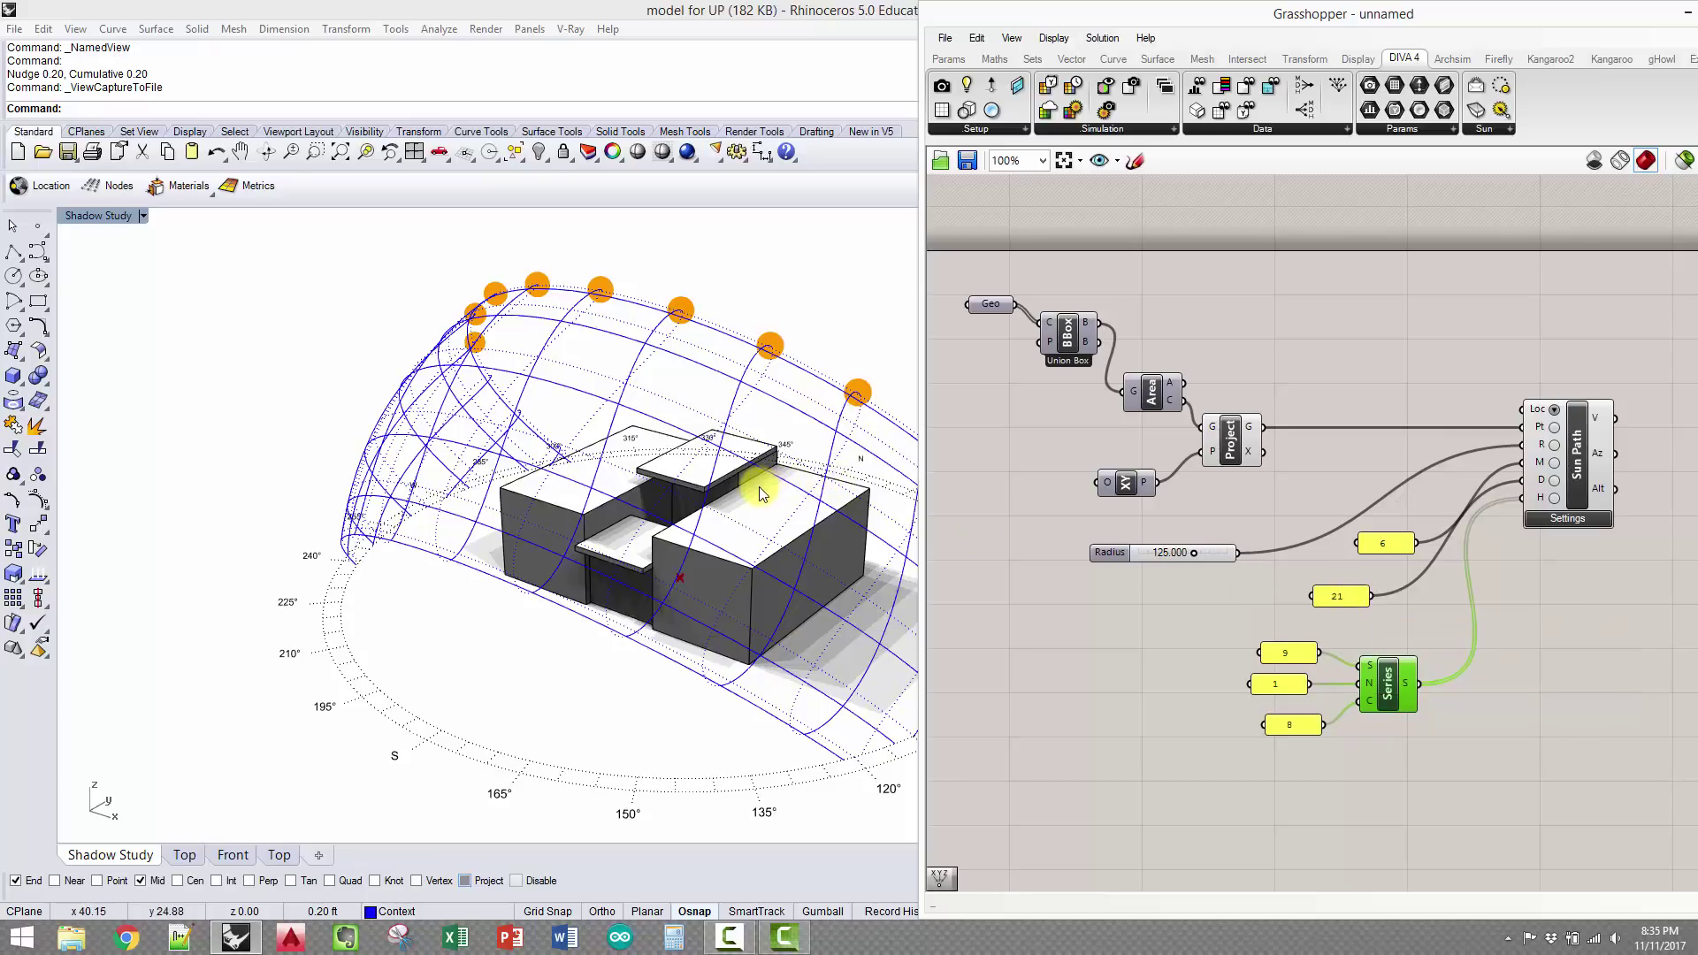
pyautogui.moveTo(1593, 442); pyautogui.dragTo(1549, 468)
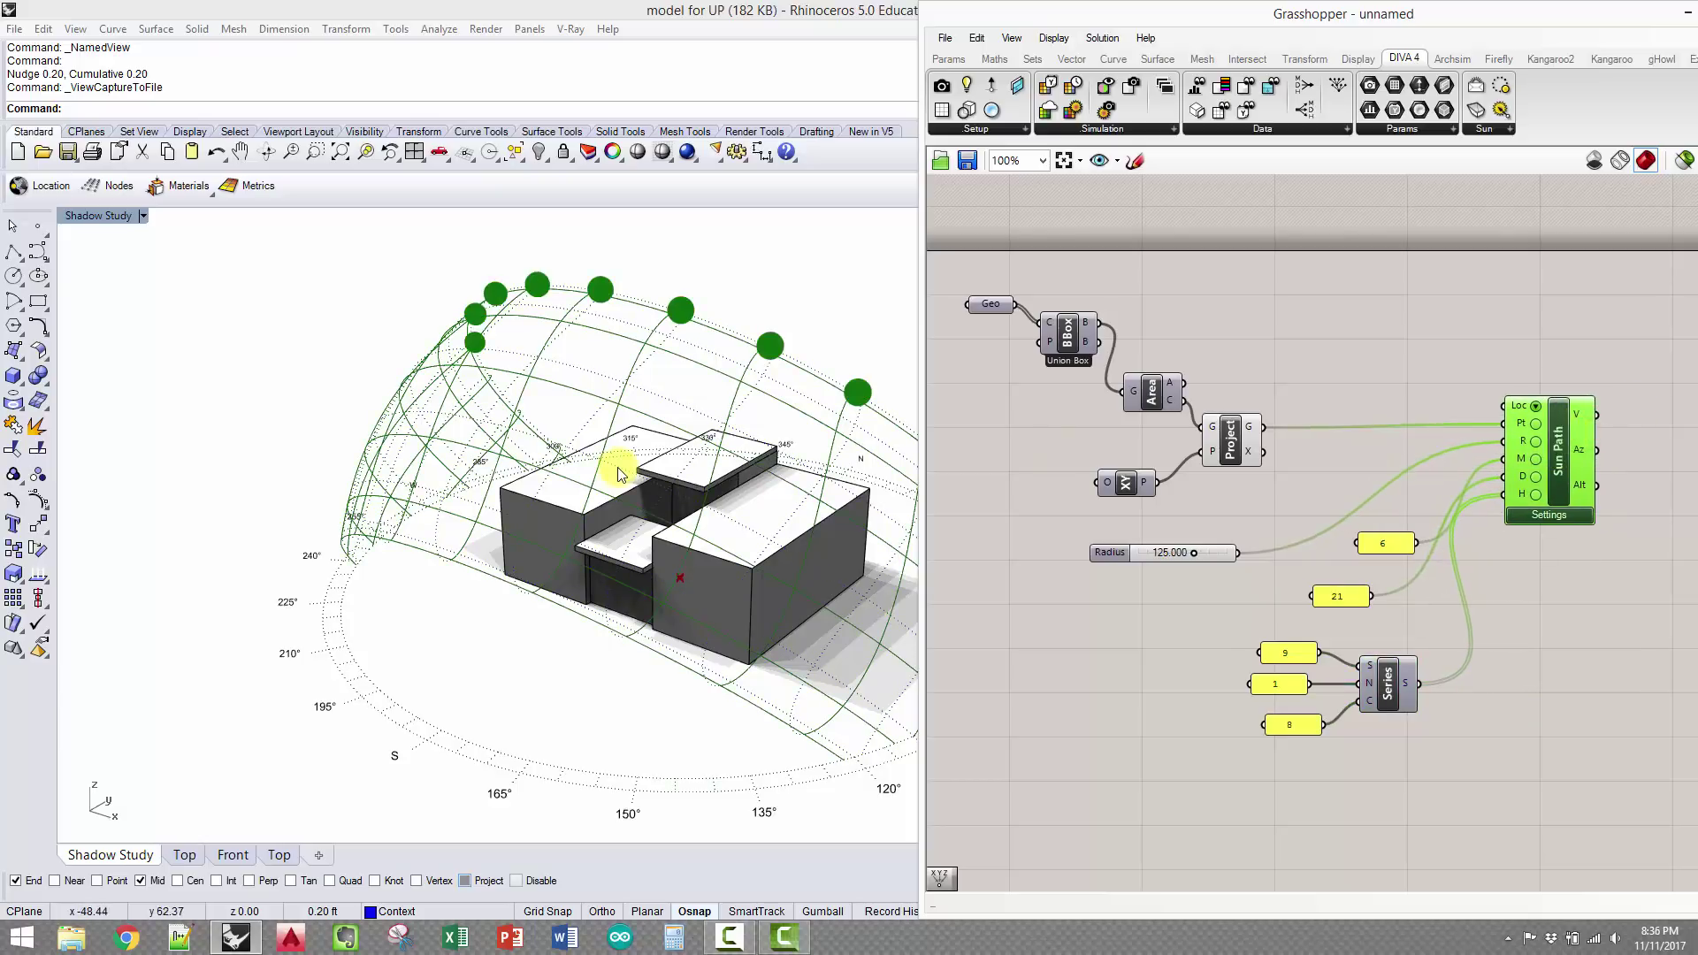
pyautogui.click(707, 291)
pyautogui.click(682, 699)
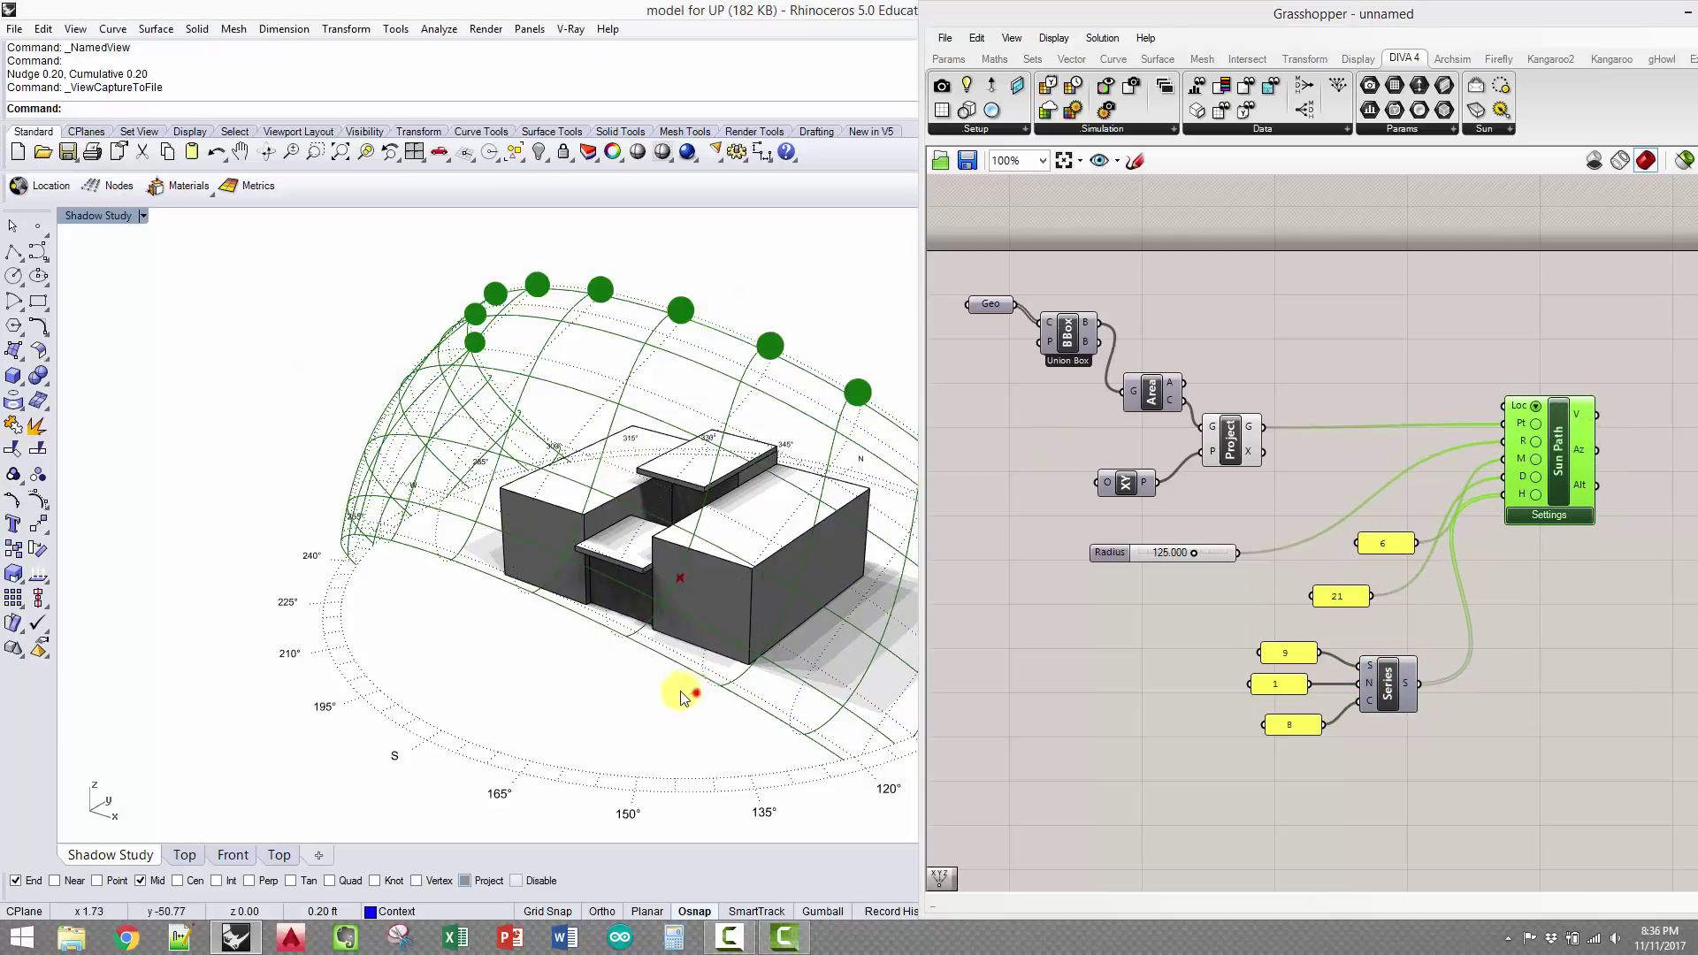
pyautogui.click(1565, 675)
pyautogui.moveTo(641, 626); pyautogui.dragTo(754, 621, button='right')
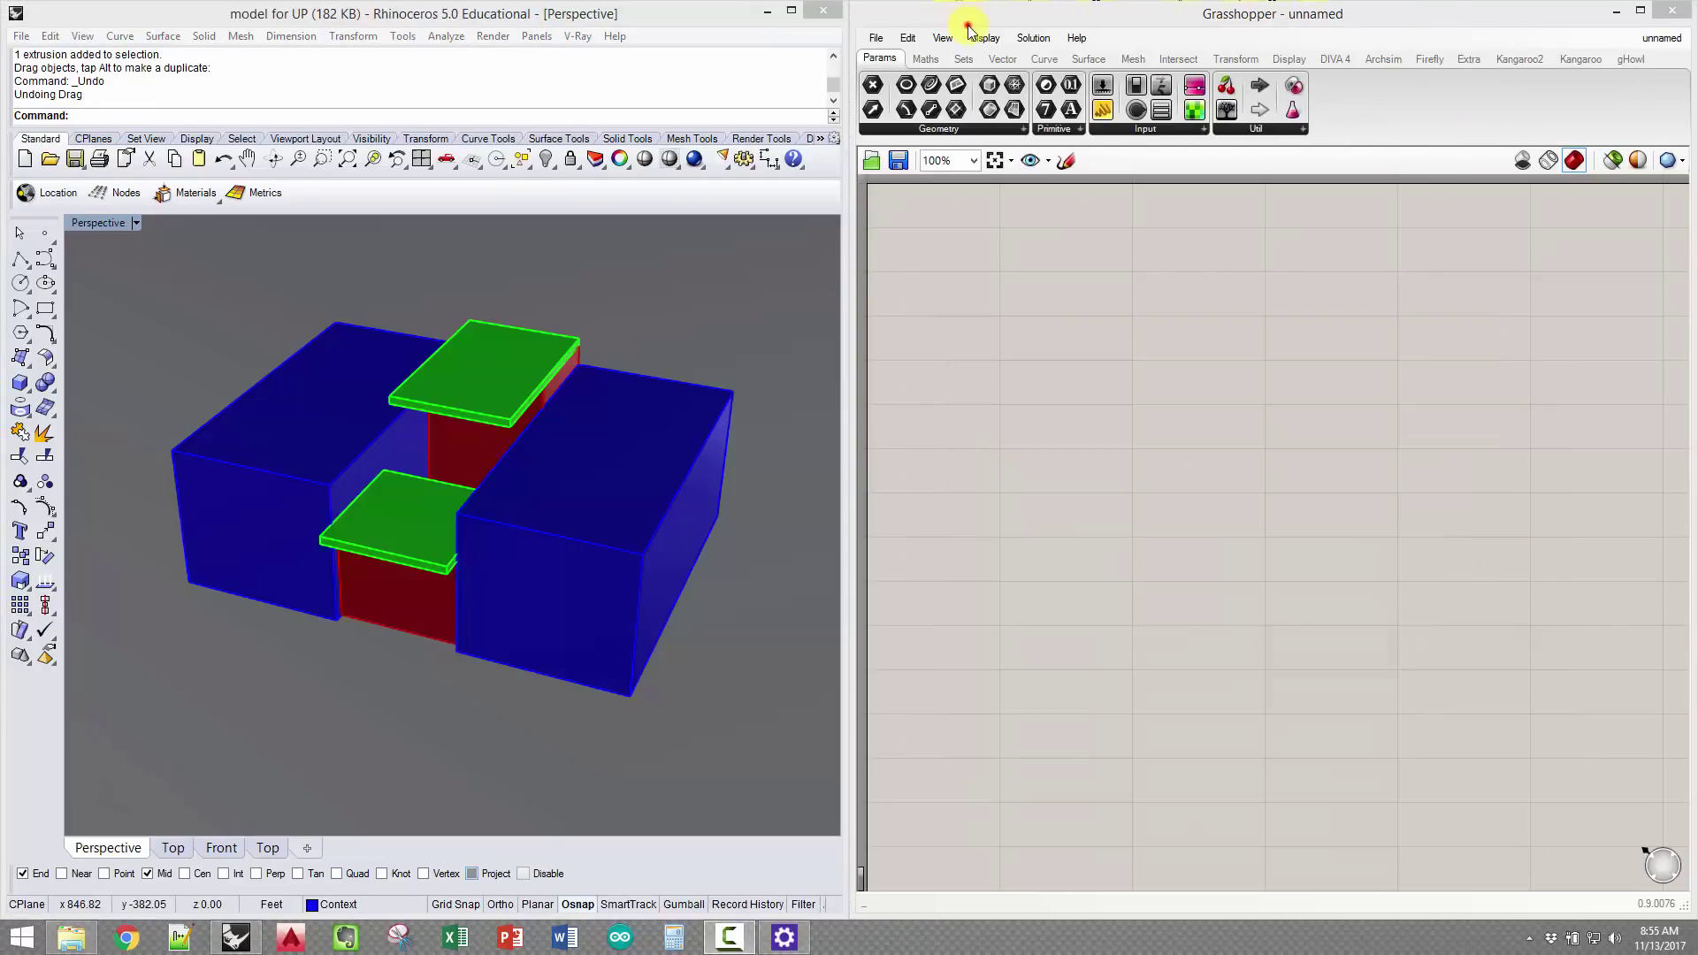
# Inspect the coloured building masses and roof slabs from several angles in the Rhino perspective view
pyautogui.click(967, 25)
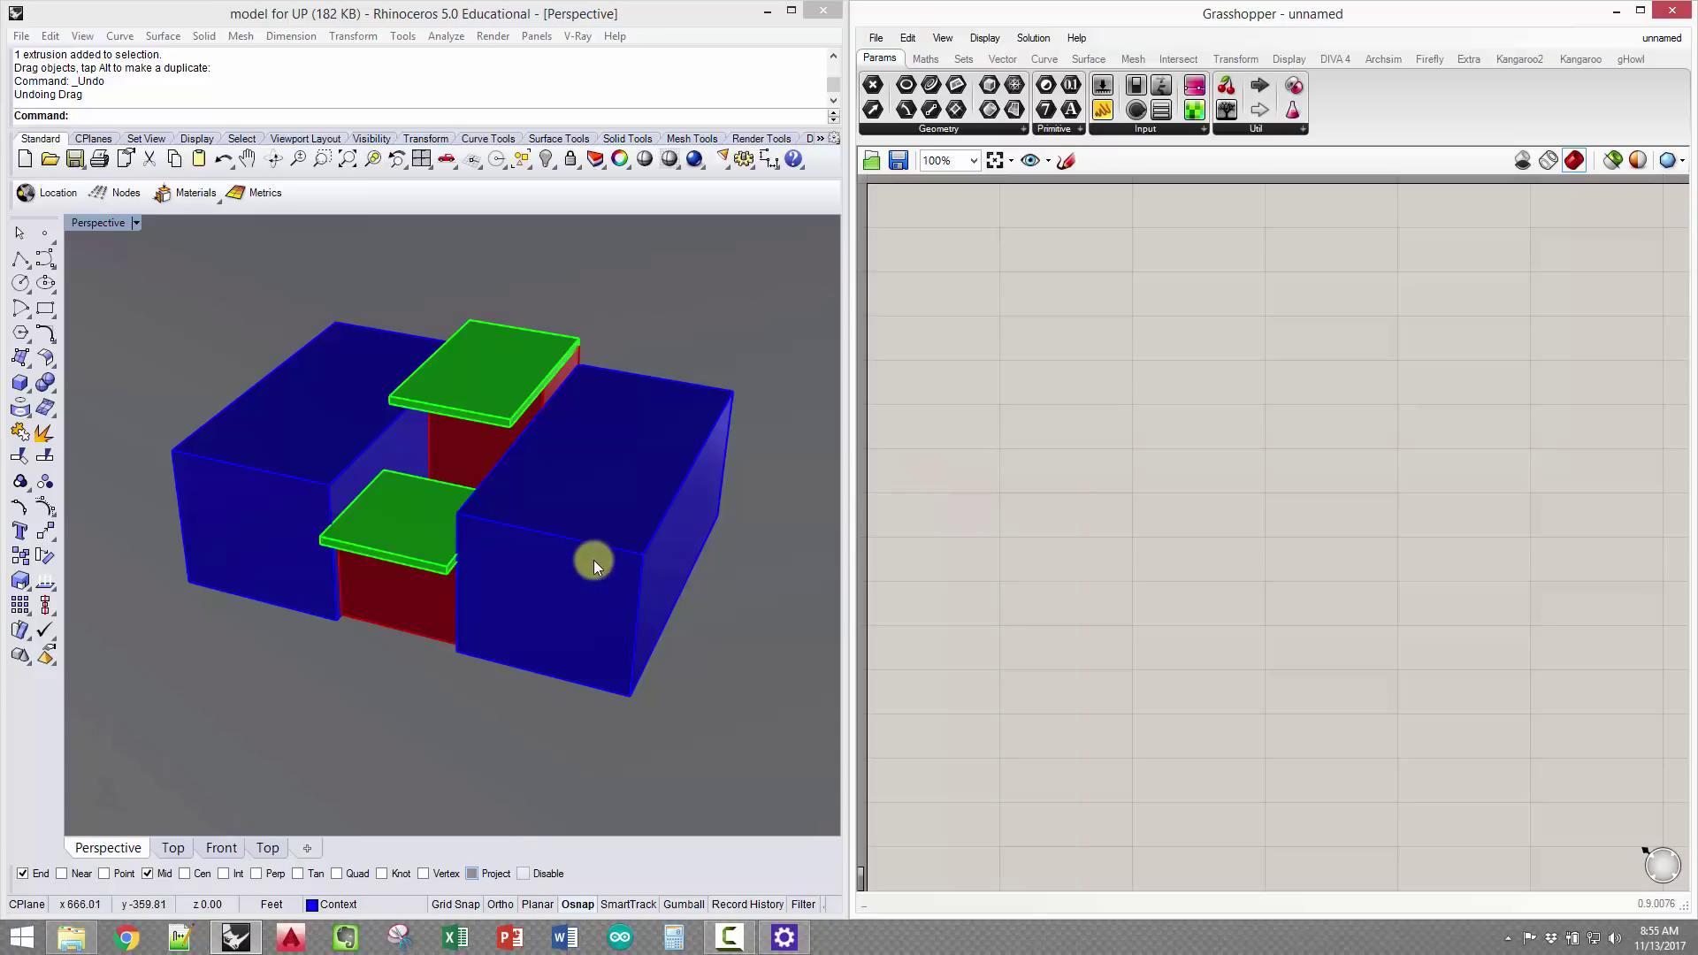
pyautogui.moveTo(592, 560); pyautogui.dragTo(644, 513, button='right')
pyautogui.scroll(2, 591, 528)
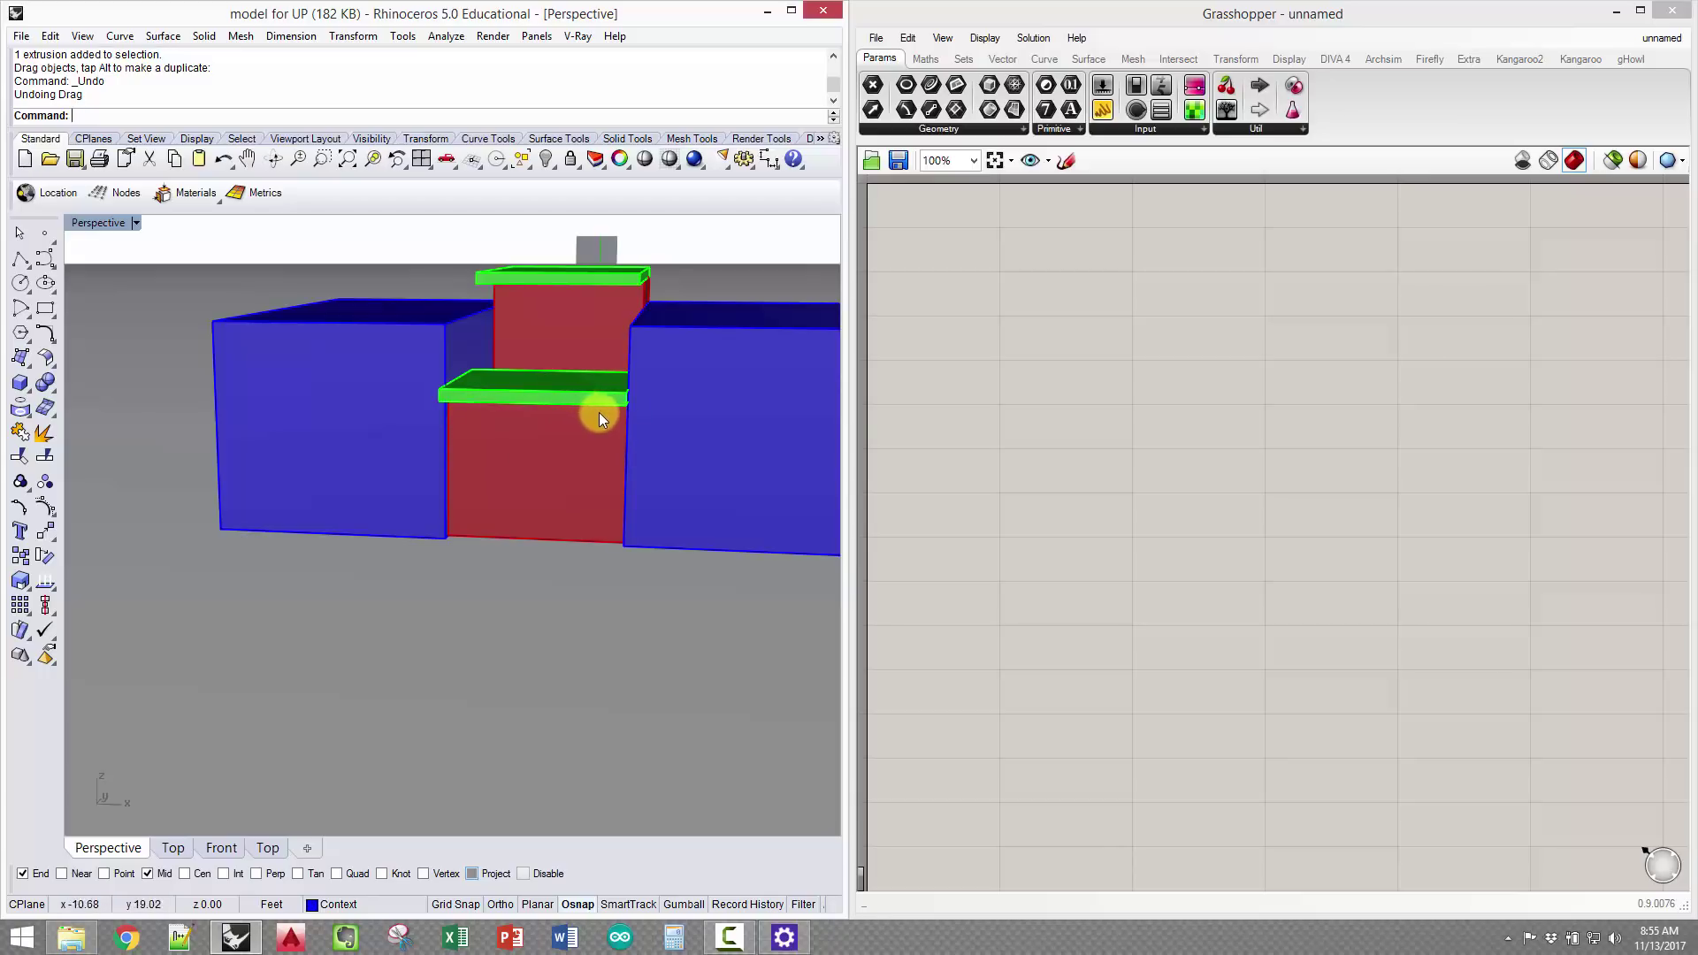
pyautogui.moveTo(599, 416); pyautogui.dragTo(538, 461, button='right')
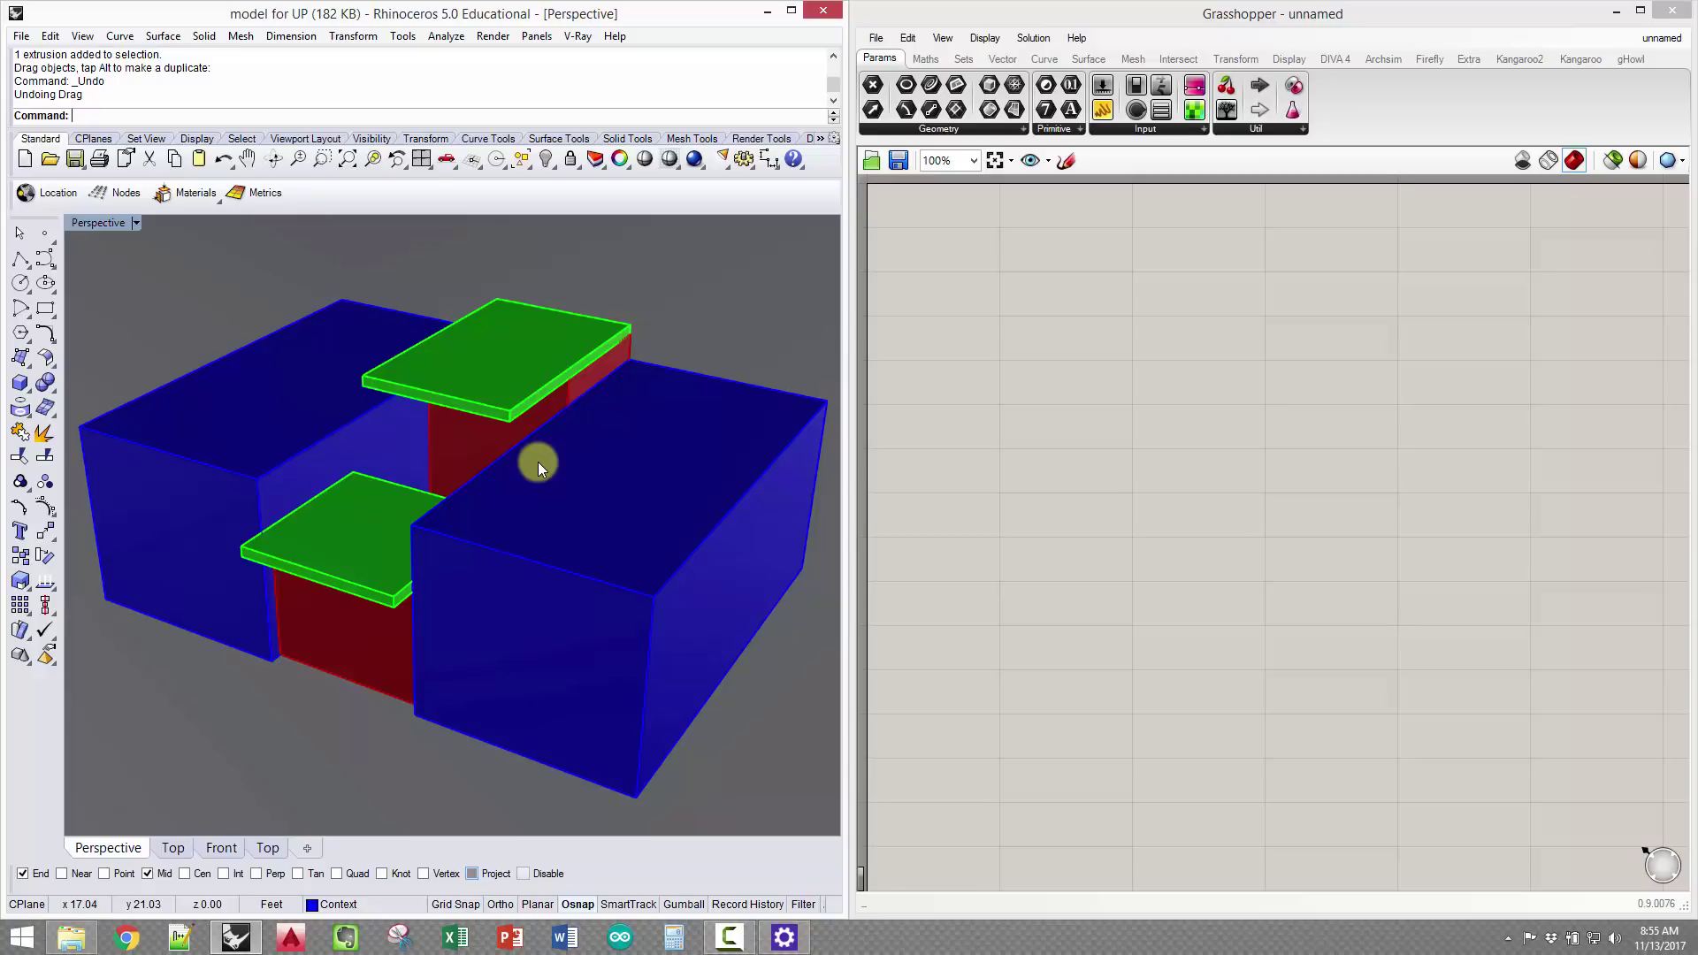
pyautogui.press('Home')
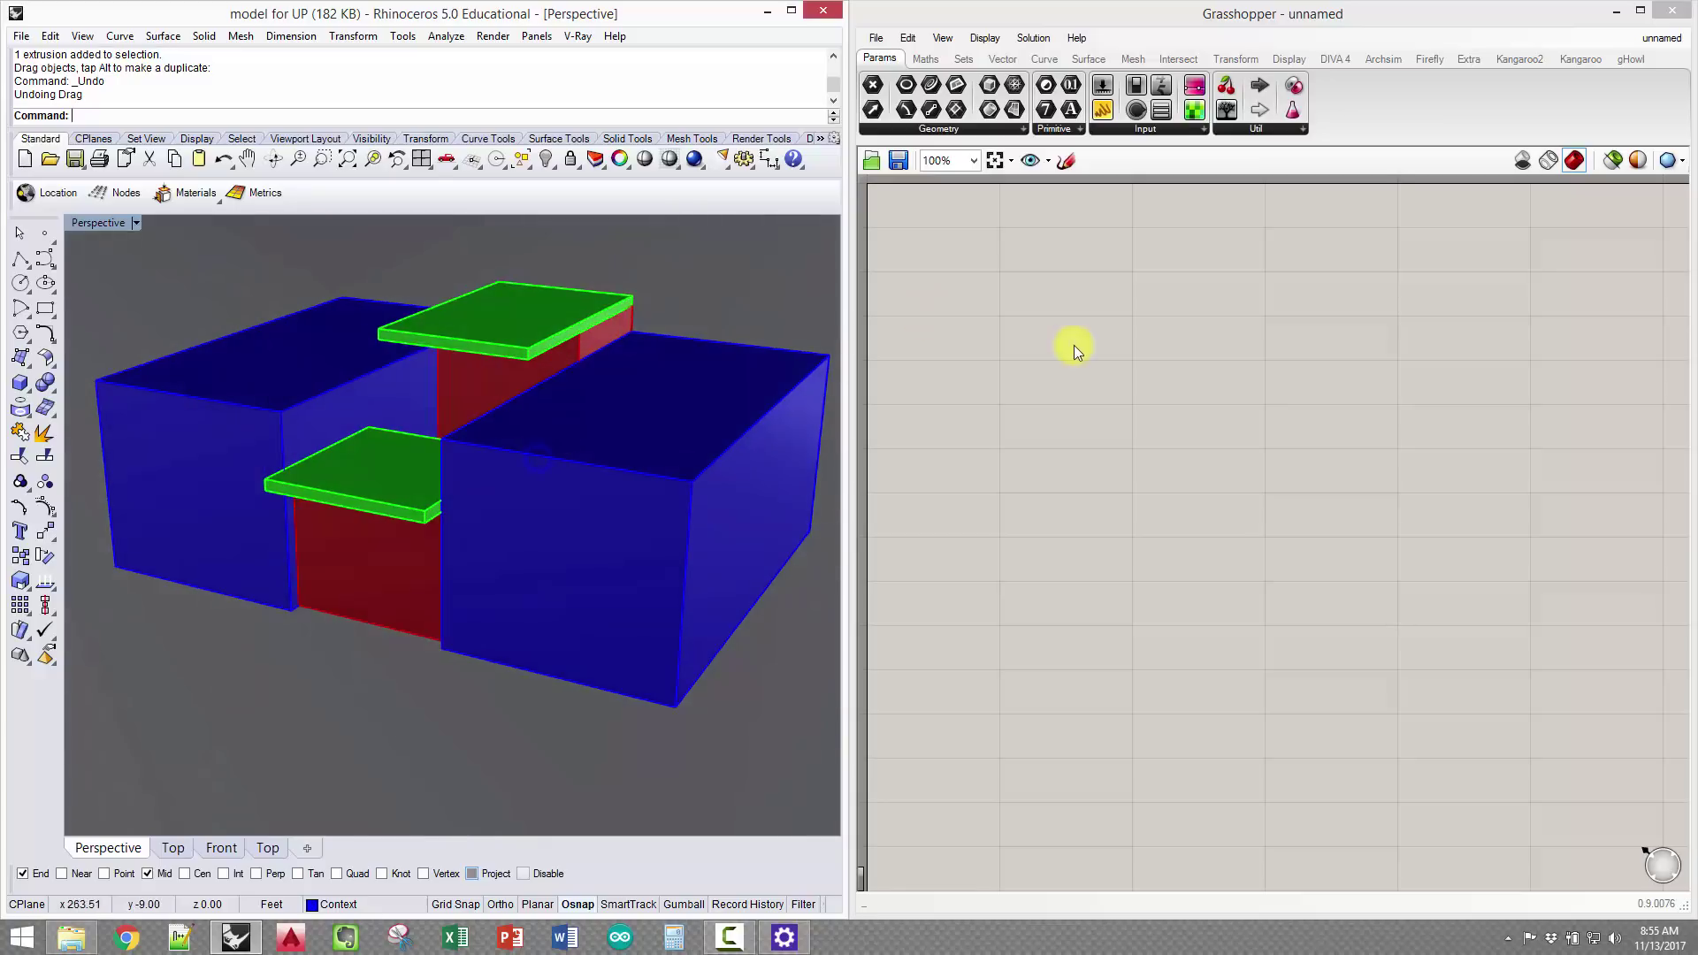
# Place a DIVA Radiation Map simulation component in the middle of the empty Grasshopper canvas
pyautogui.click(1350, 60)
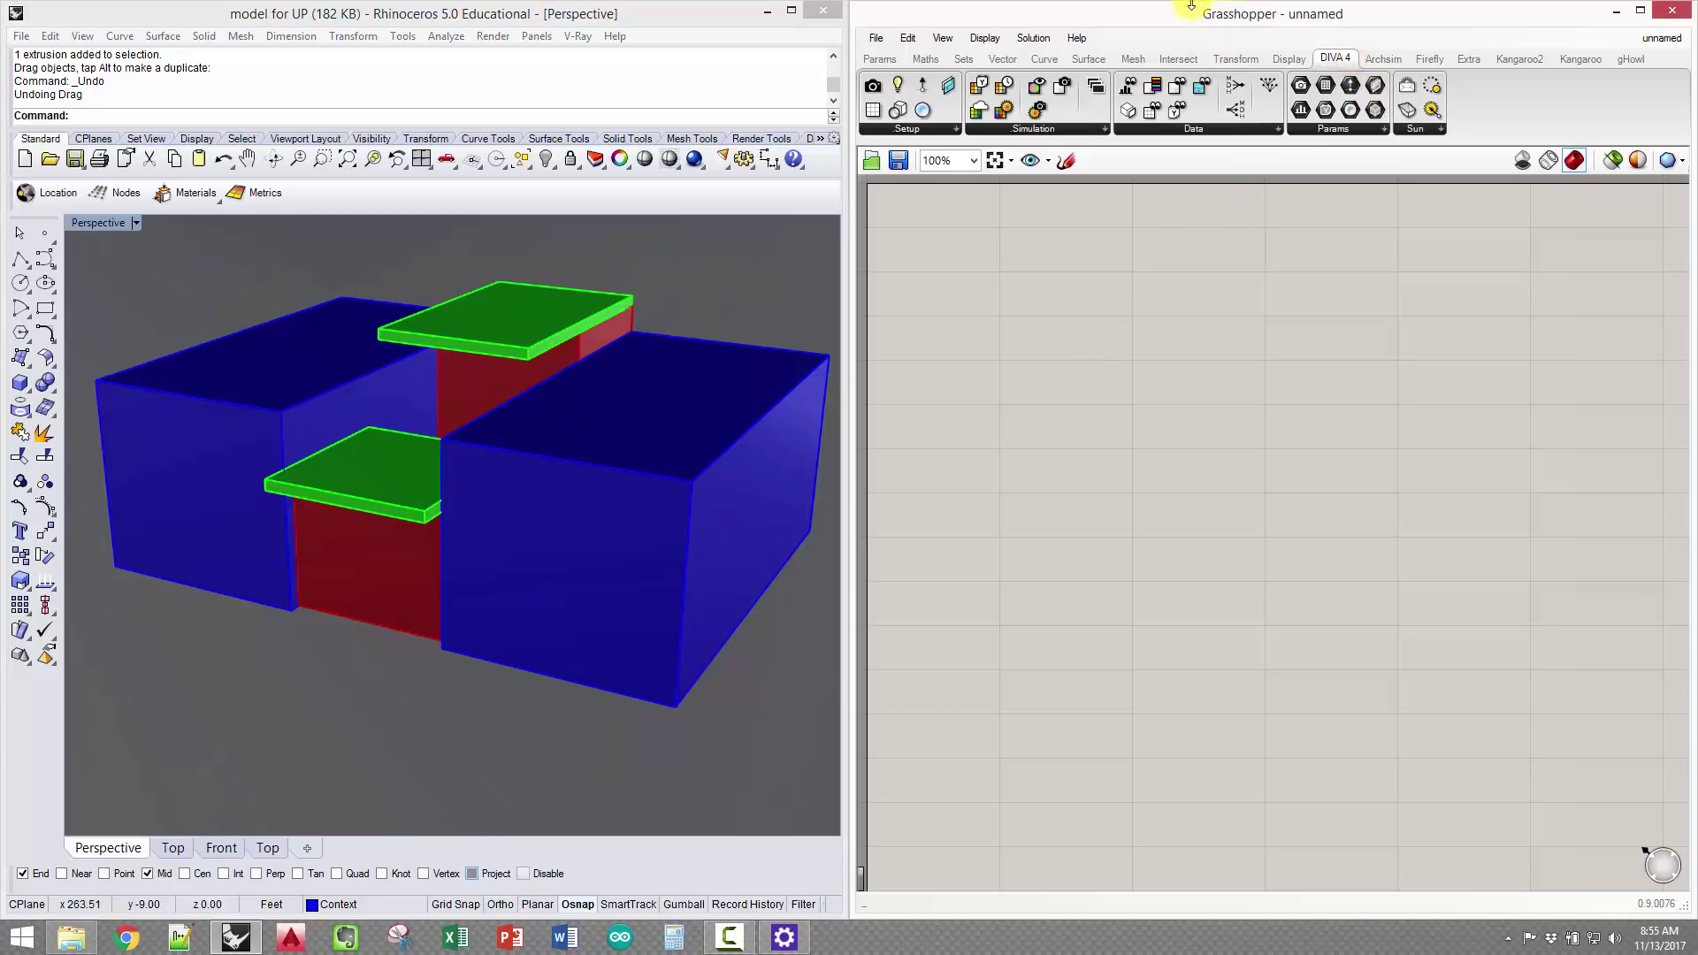
pyautogui.click(1037, 129)
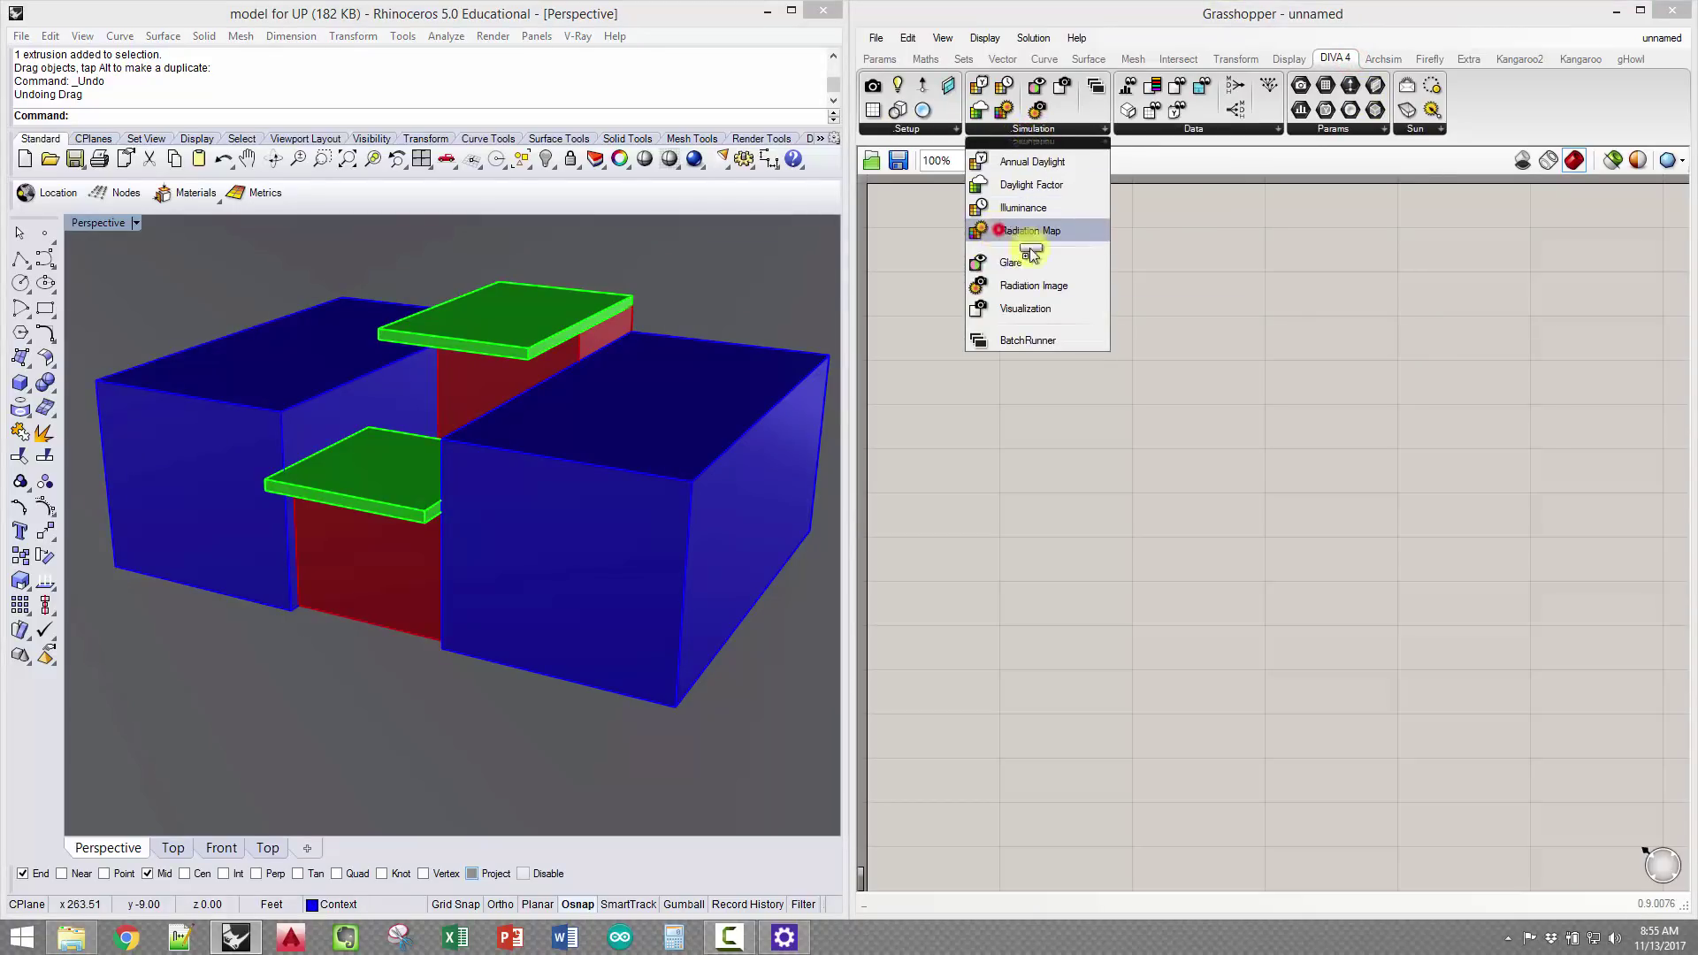
pyautogui.click(1000, 230)
pyautogui.click(1267, 426)
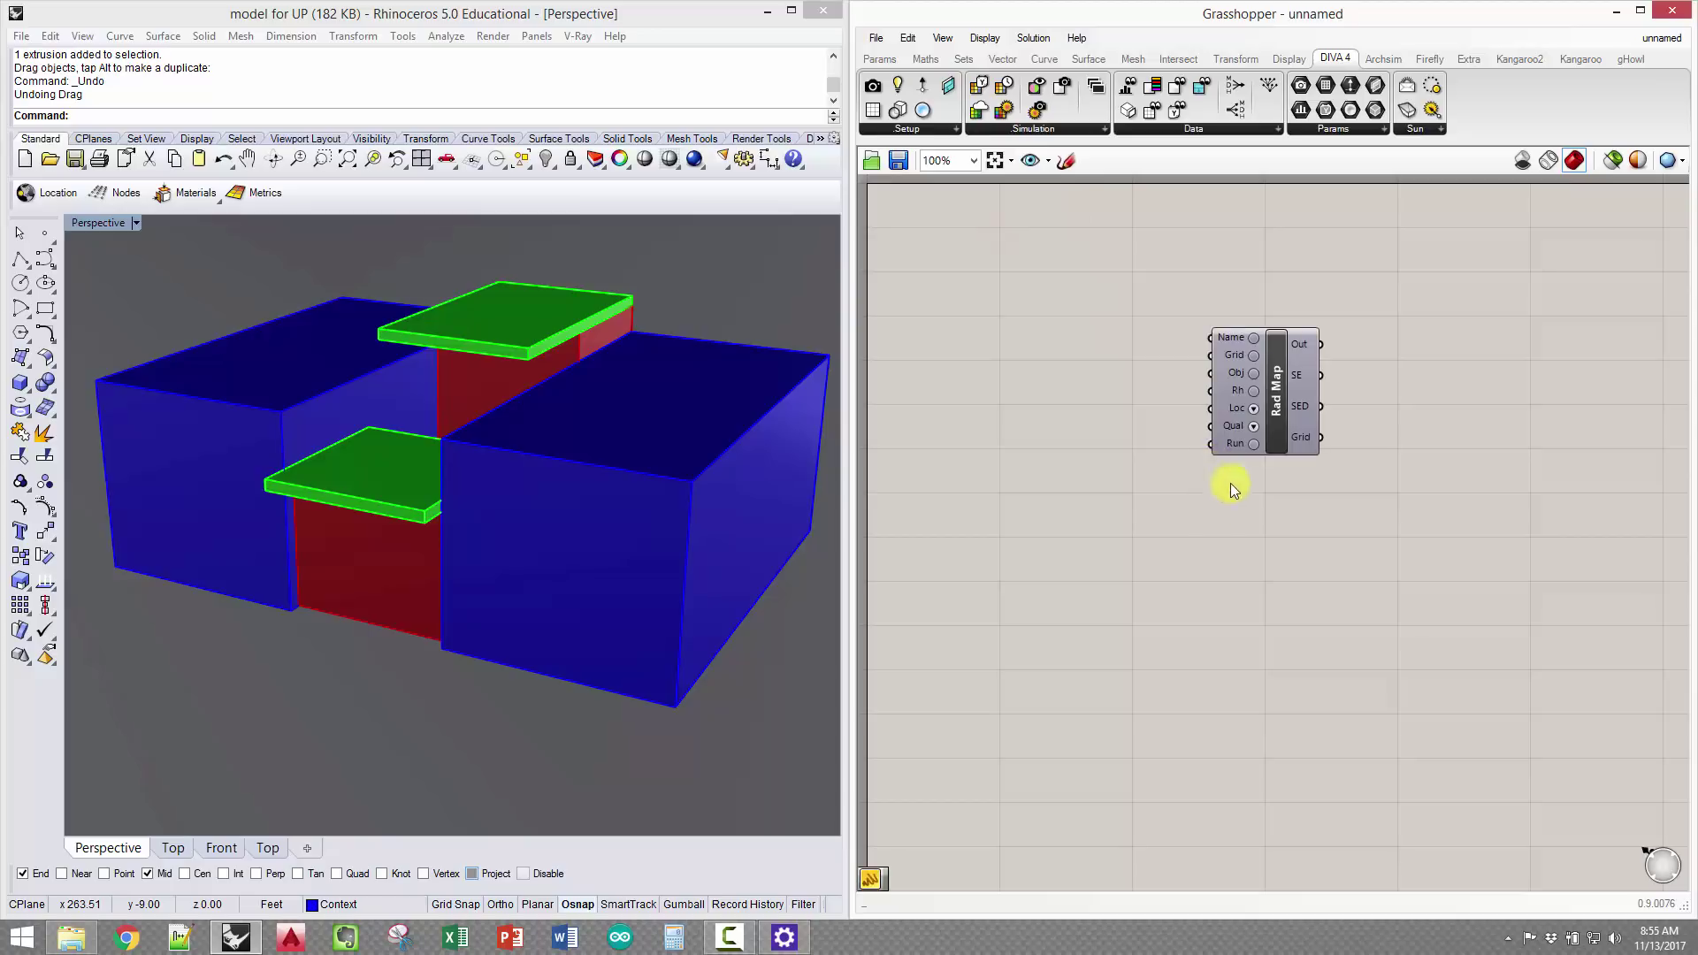
pyautogui.click(1282, 362)
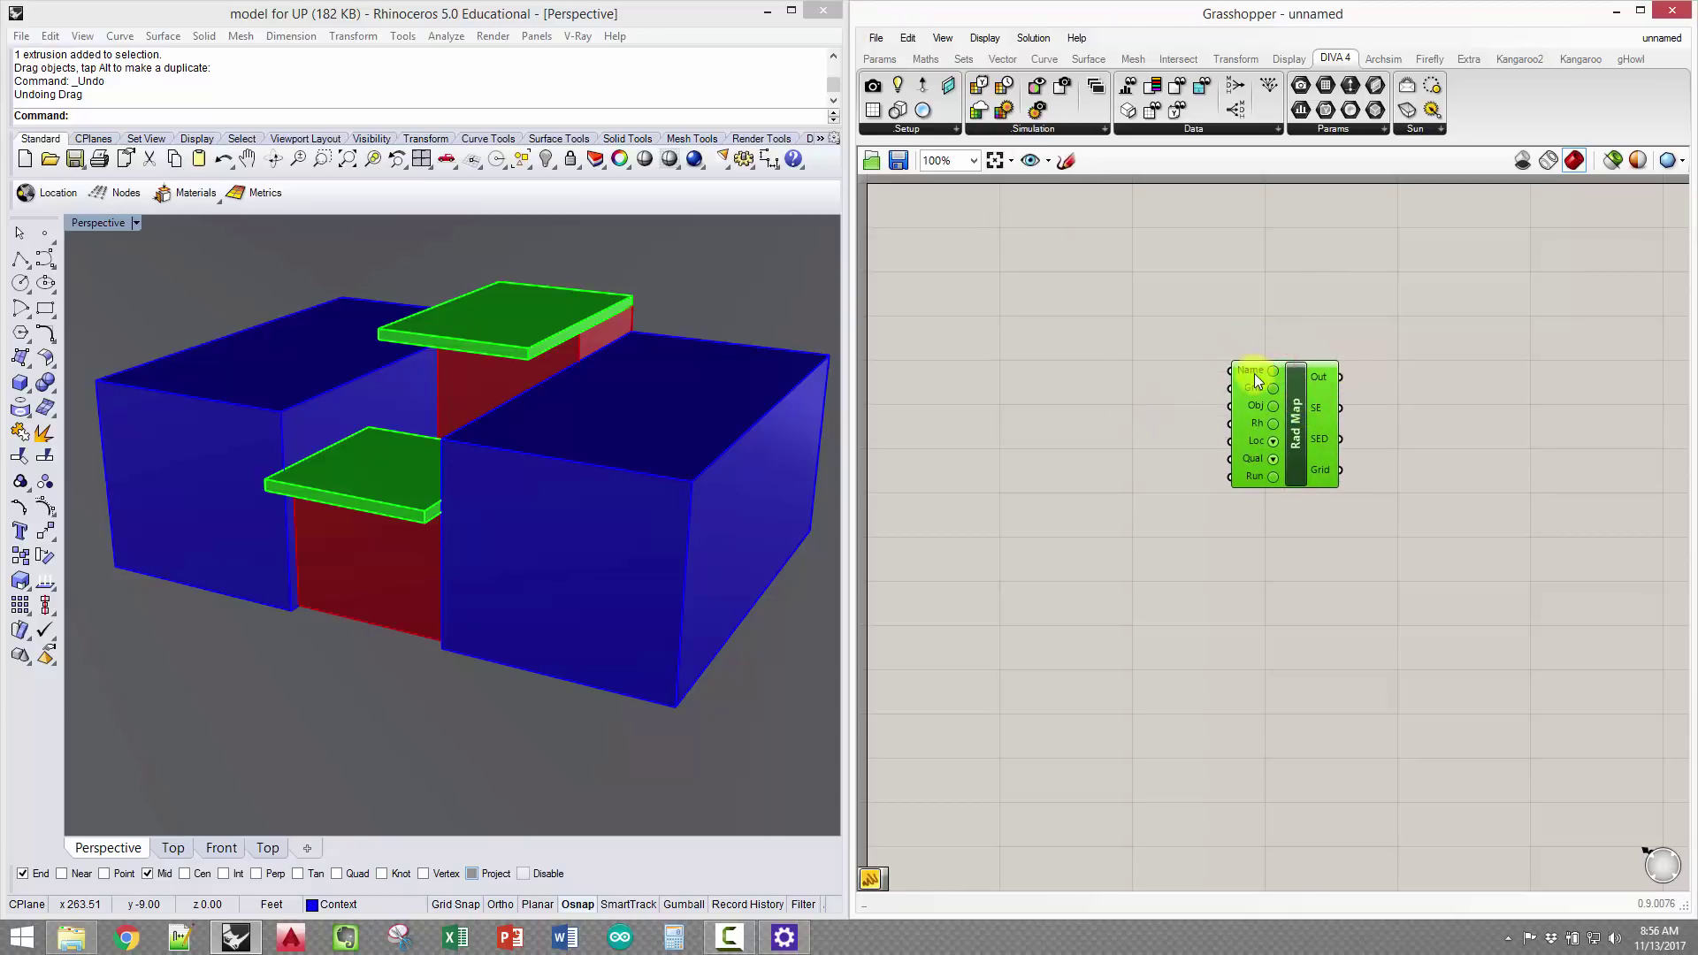
# Add a text panel beside the Rad Map component's inputs and shrink it to a compact size
pyautogui.scroll(4, 1257, 379)
pyautogui.doubleClick(973, 376)
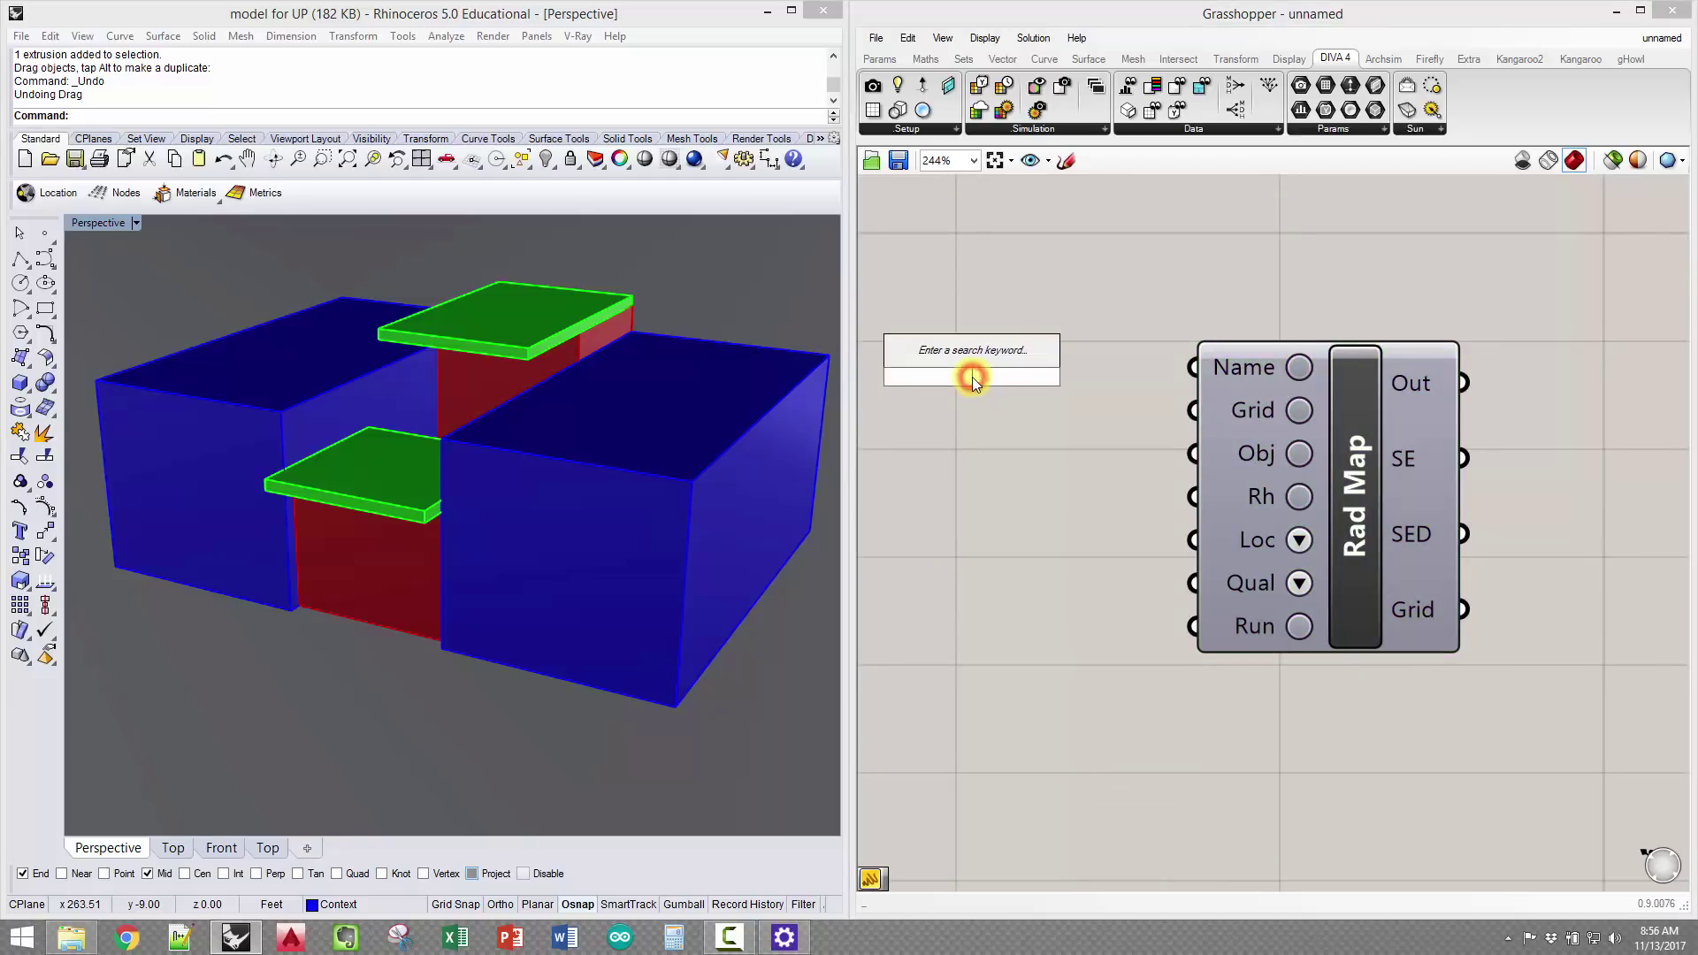
pyautogui.write('panel')
pyautogui.press('Return')
pyautogui.scroll(-3, 973, 376)
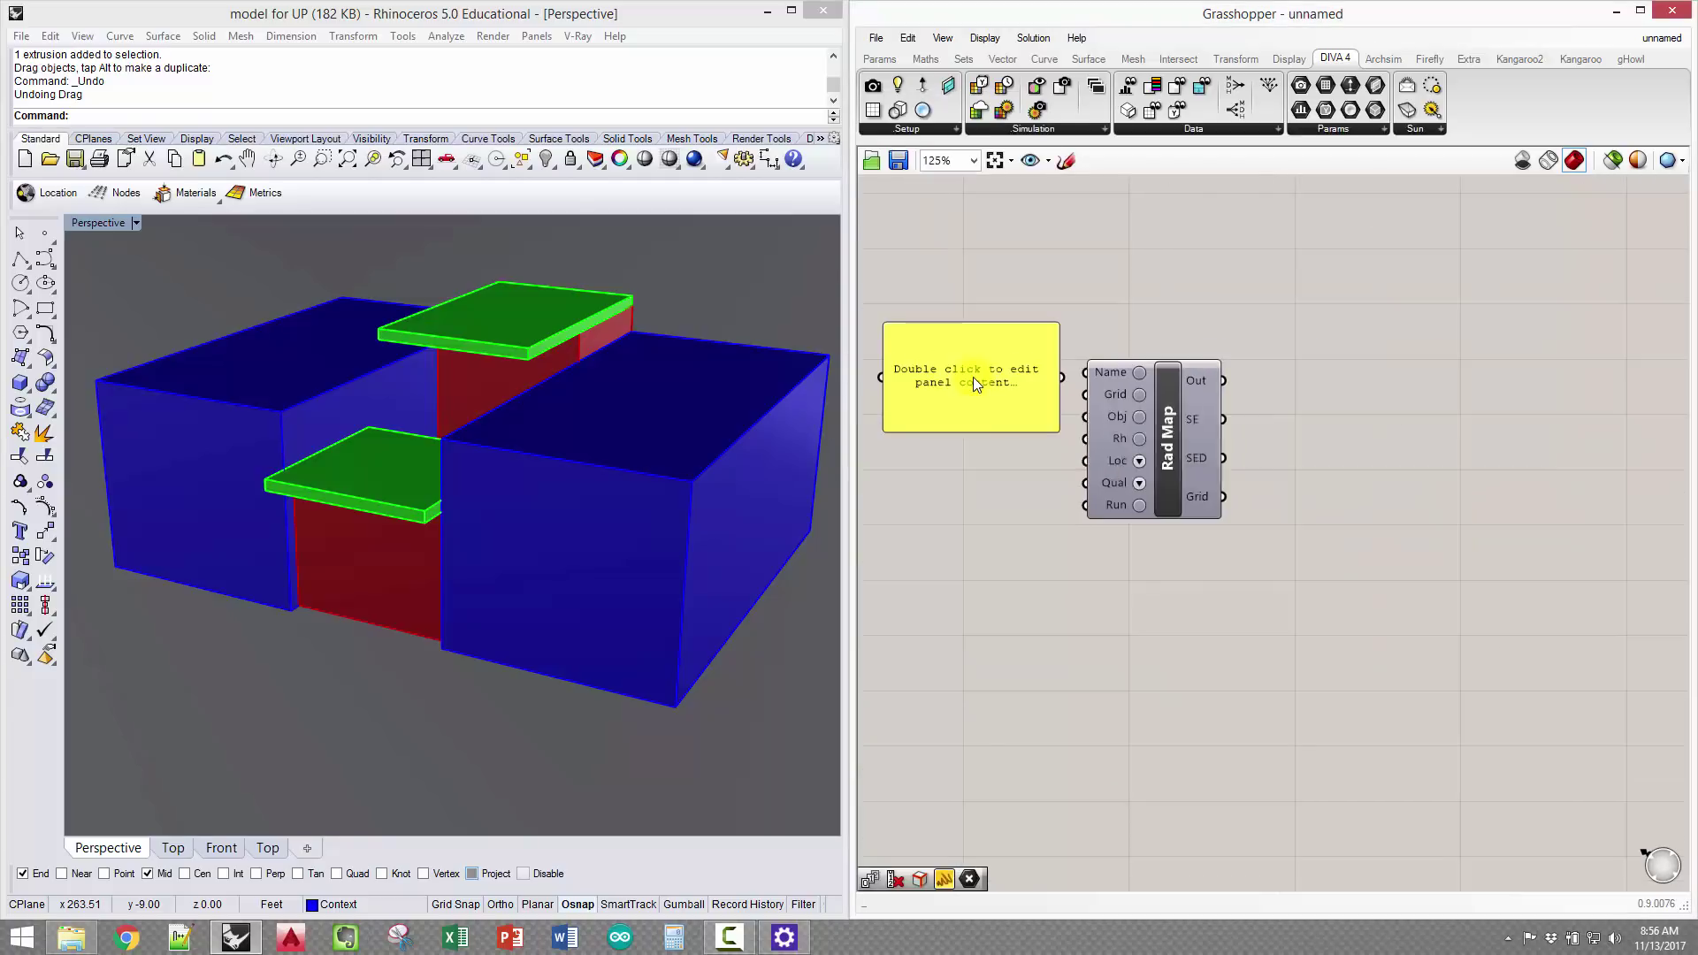
pyautogui.scroll(1, 973, 377)
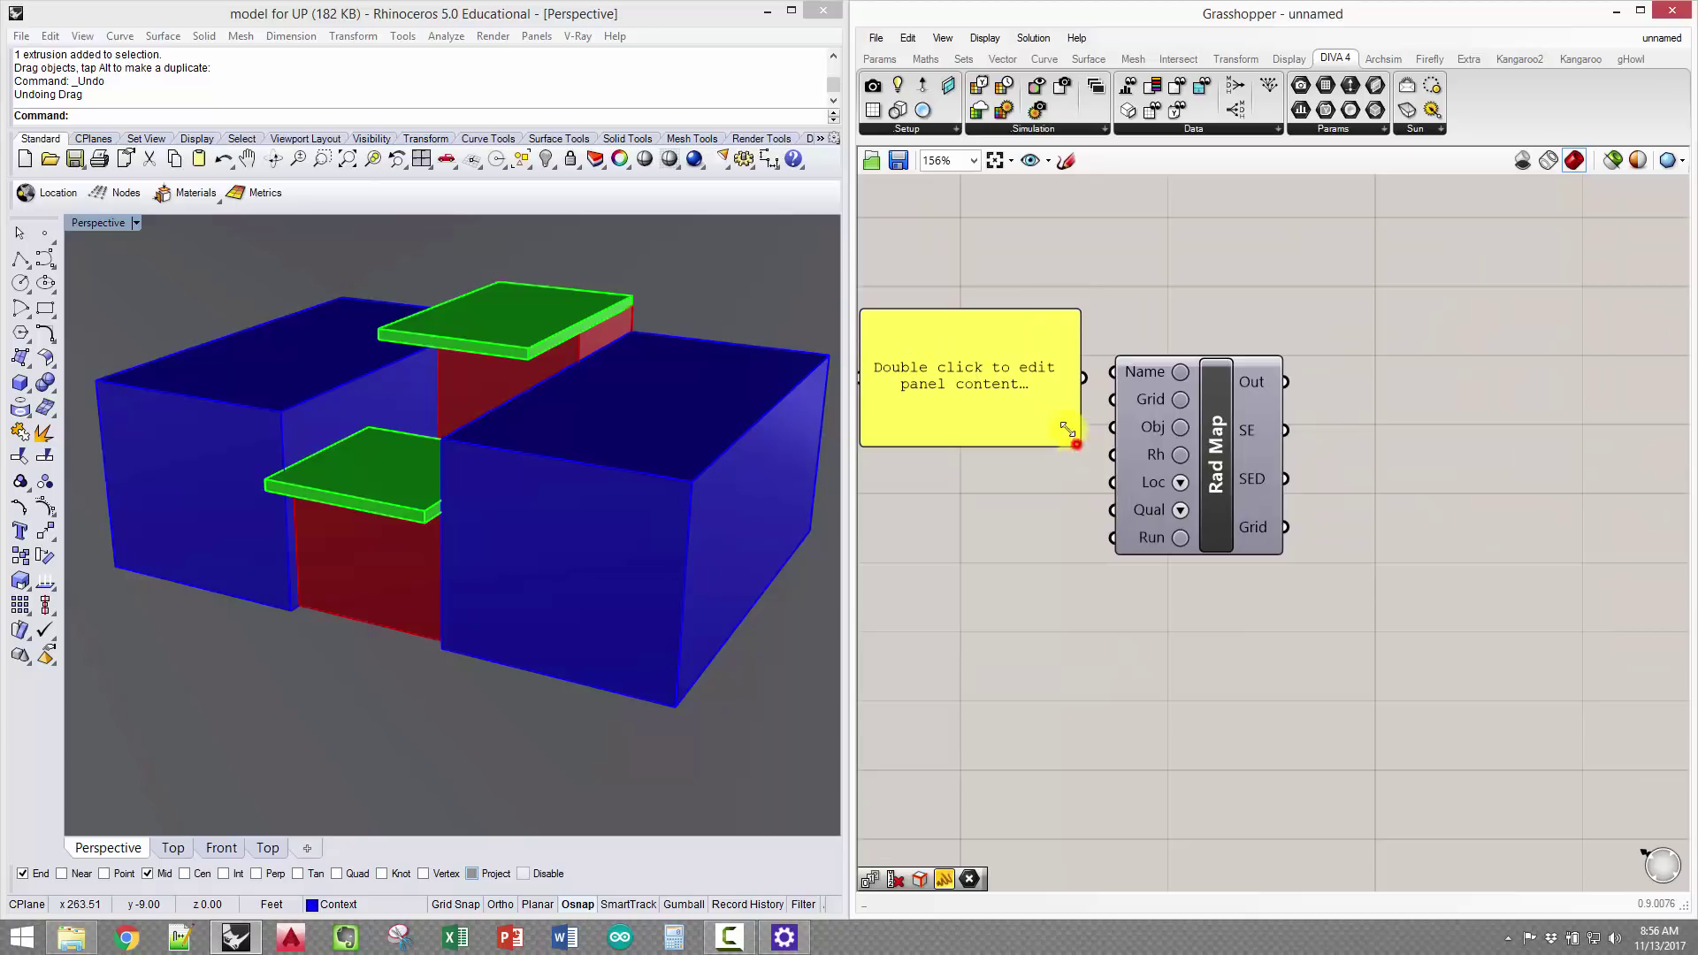
pyautogui.moveTo(1067, 430); pyautogui.dragTo(1012, 359)
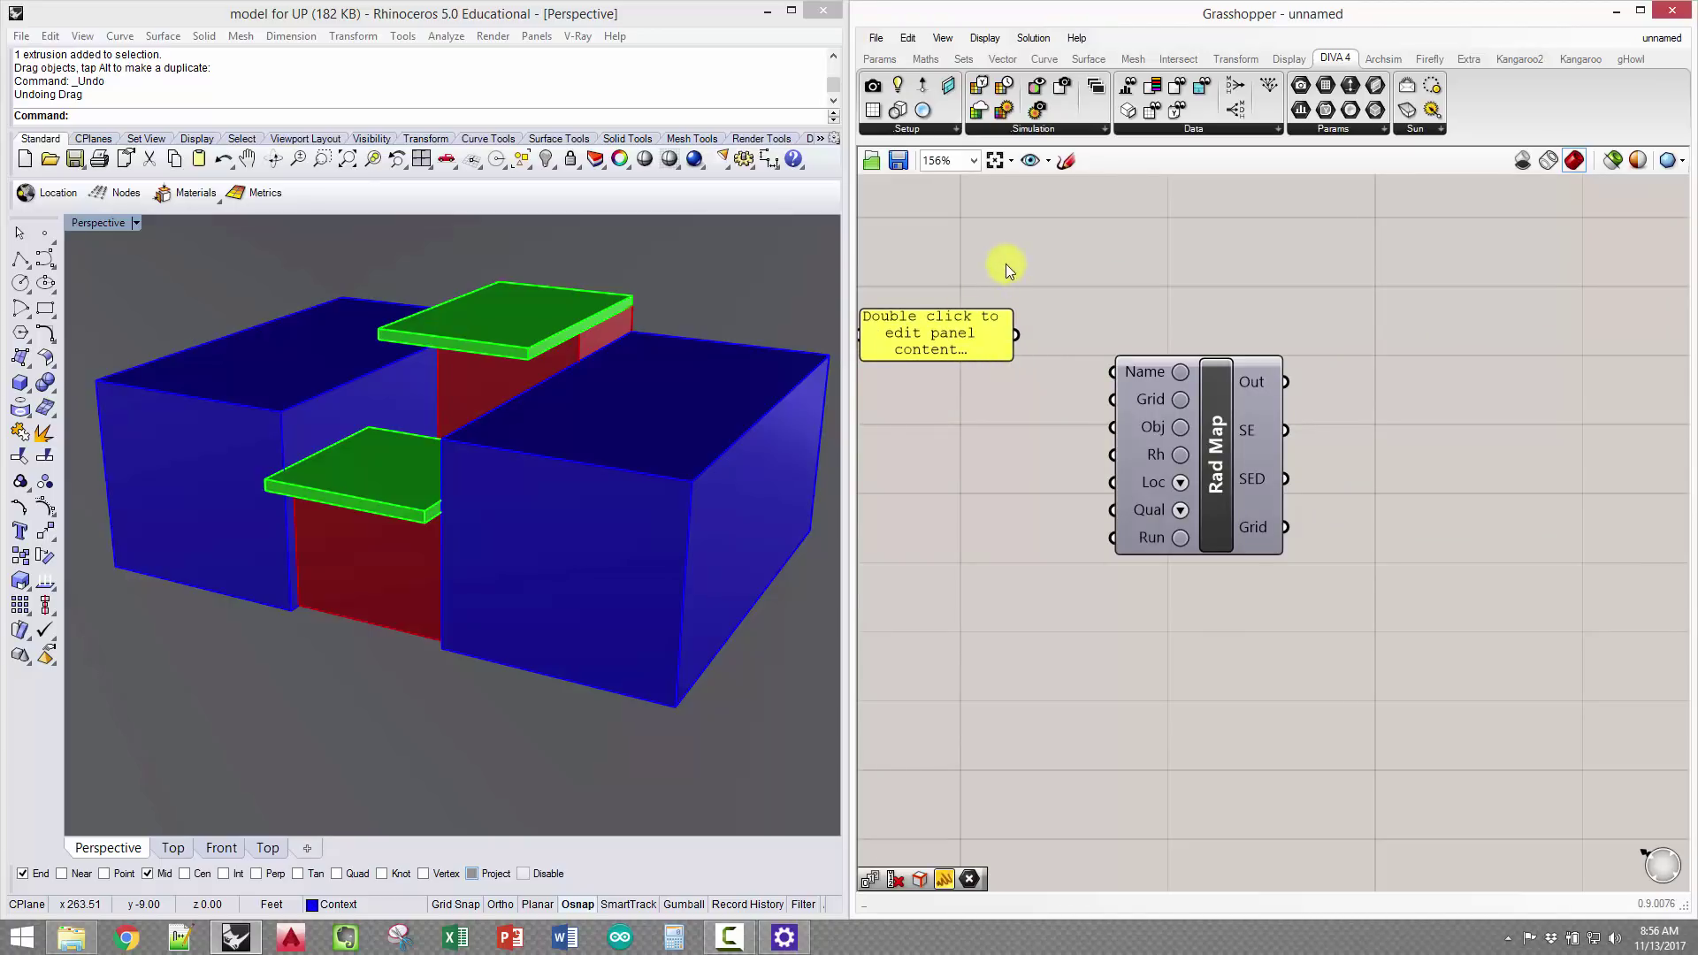
pyautogui.moveTo(1005, 264); pyautogui.dragTo(1081, 262, button='right')
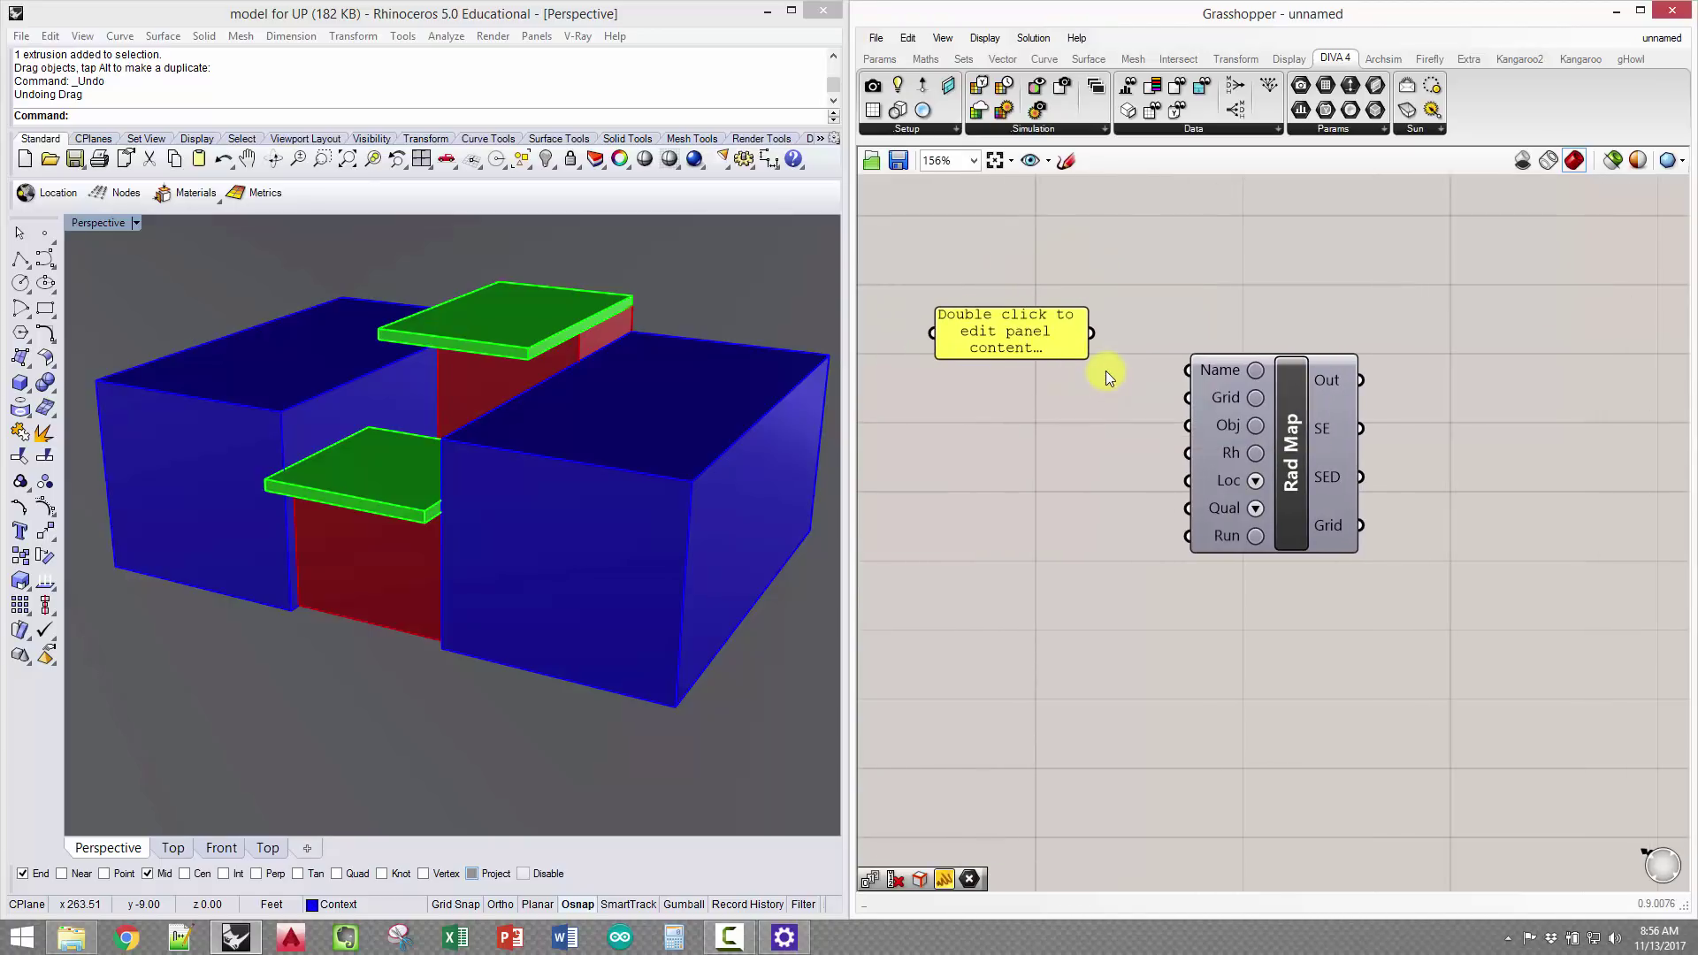
# Set the panel's text to my_simulation and connect it to the Rad Map component's Name input
pyautogui.doubleClick(1026, 329)
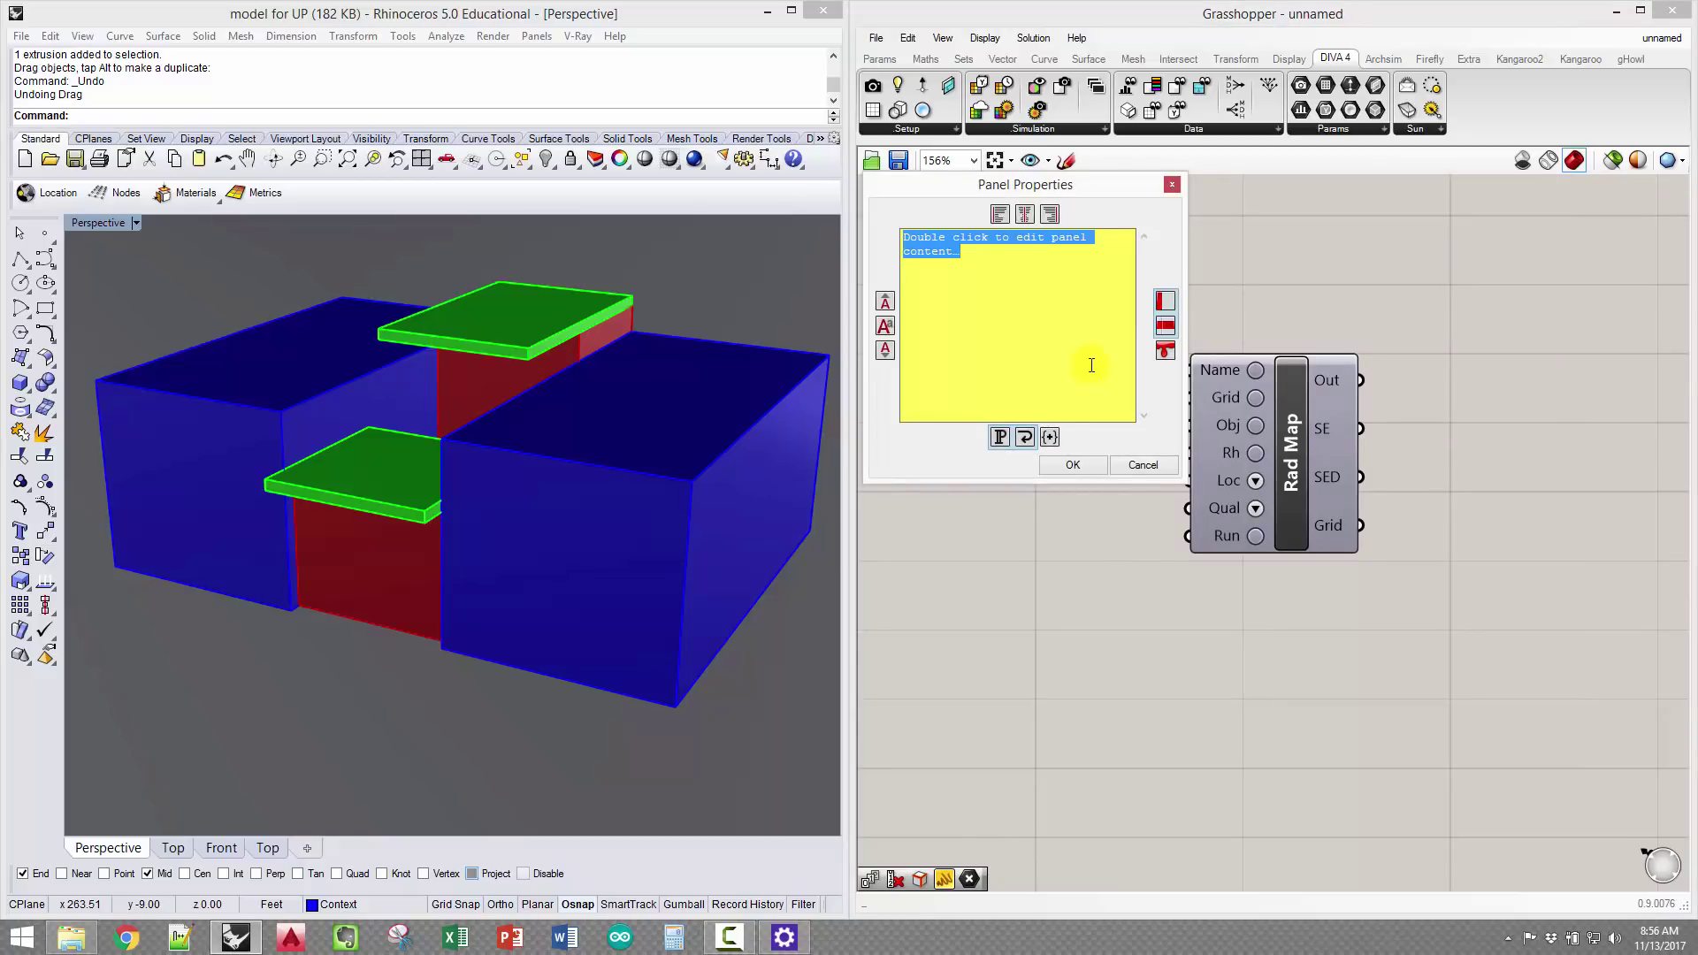
pyautogui.write('my_sim')
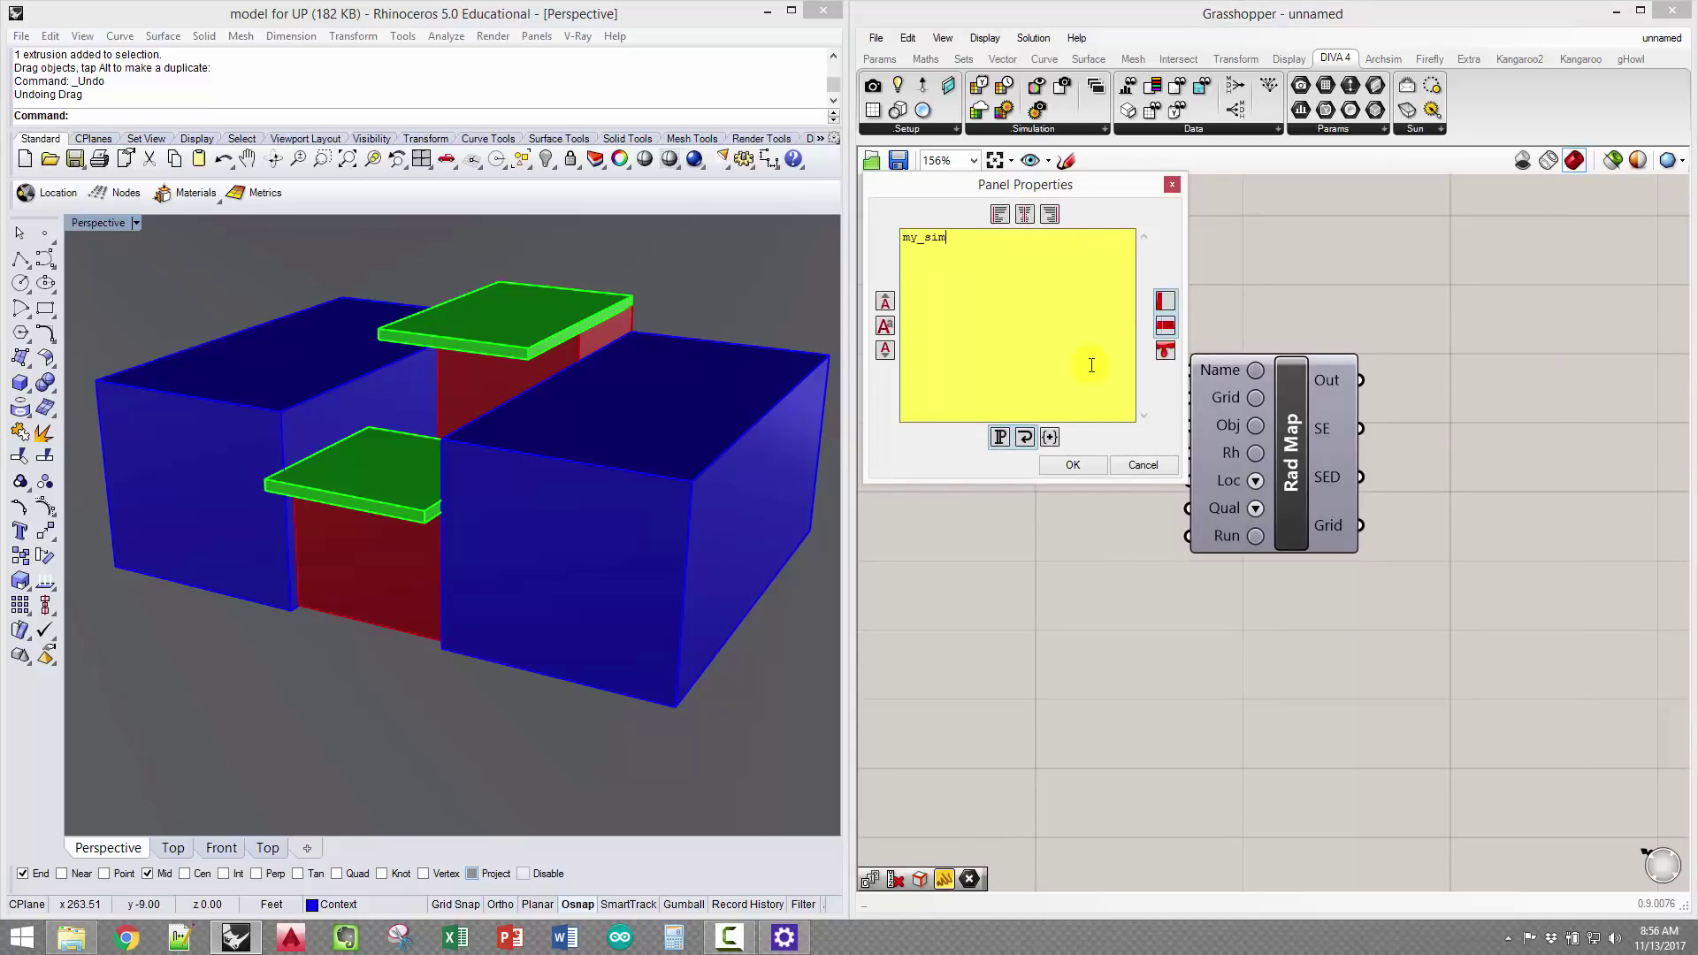
pyautogui.write('ulation')
pyautogui.click(1095, 463)
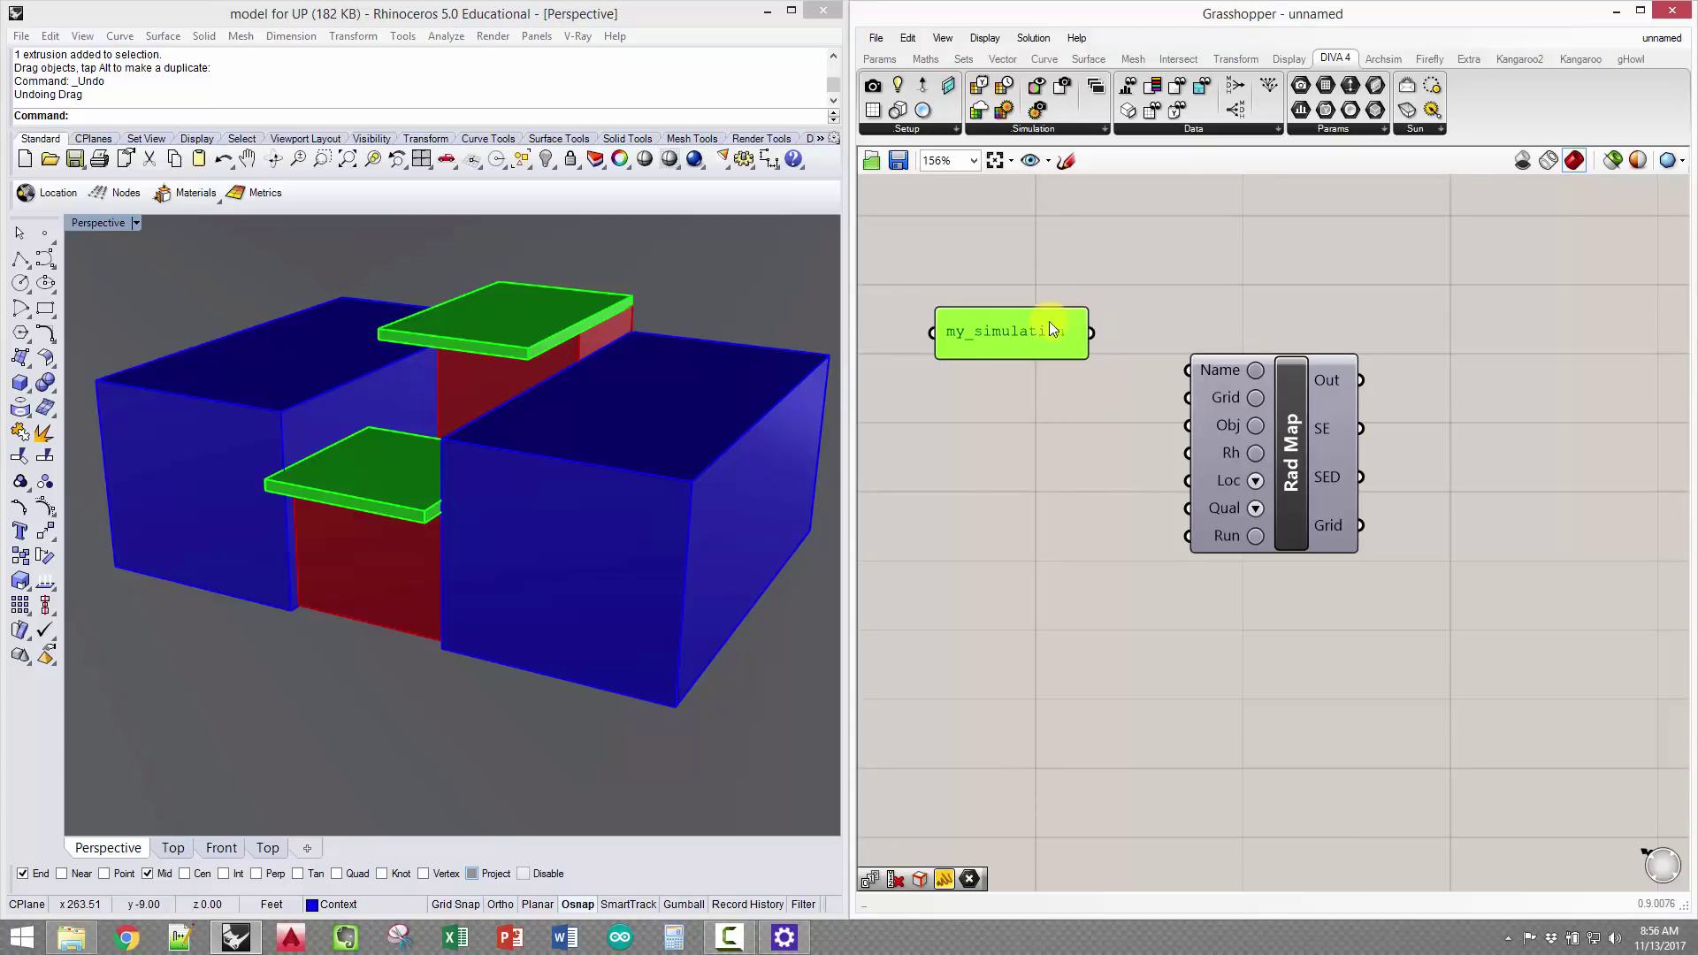
pyautogui.moveTo(1094, 333); pyautogui.dragTo(1208, 371)
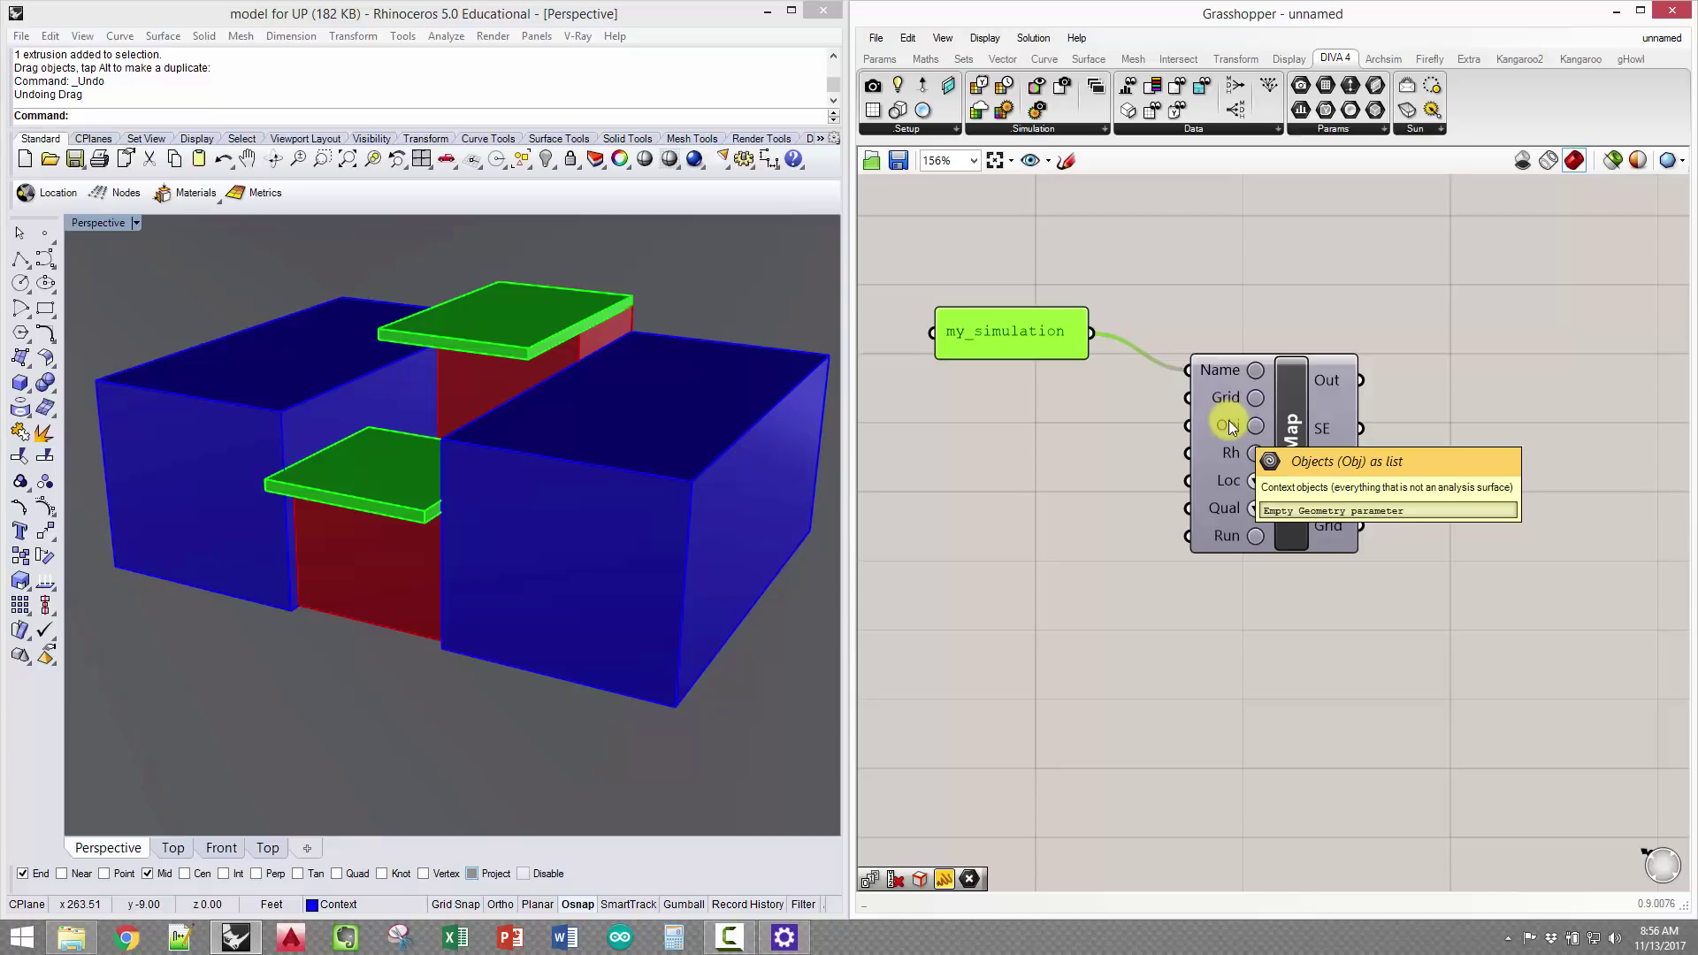
# Try to unlock all locked objects in the Rhino model and switch the Perspective viewport to Wireframe display
pyautogui.moveTo(540, 434); pyautogui.dragTo(531, 495, button='right')
pyautogui.click(578, 35)
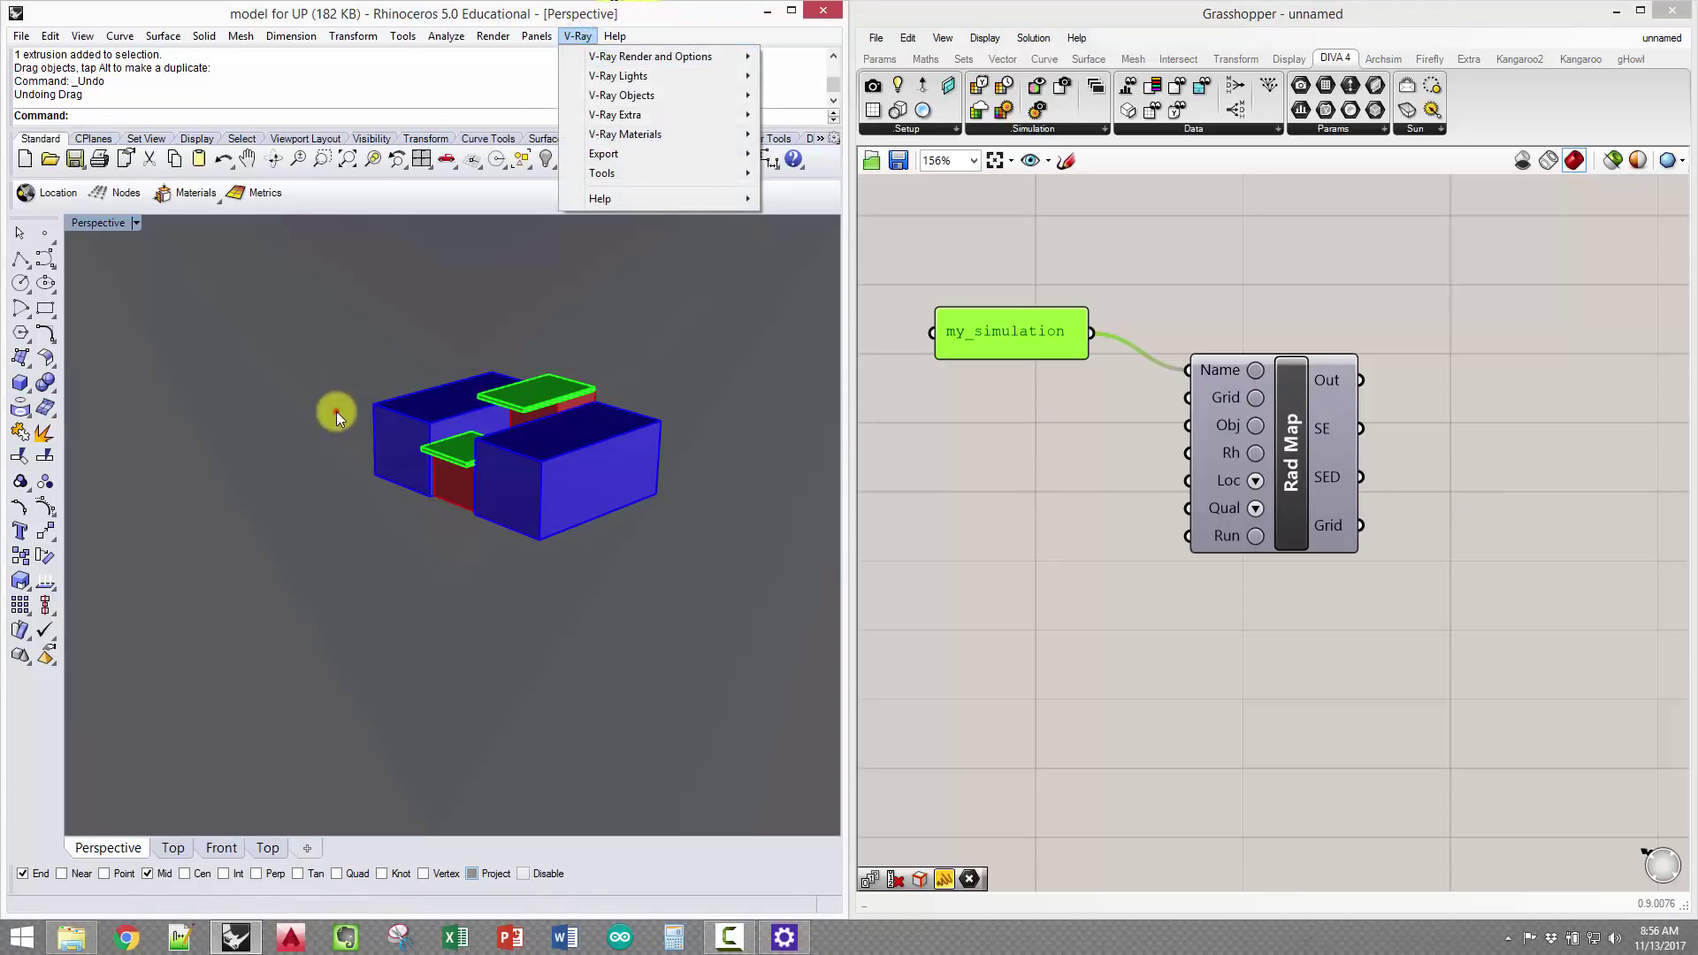
pyautogui.moveTo(336, 411); pyautogui.dragTo(346, 392, button='right')
pyautogui.write('Unl')
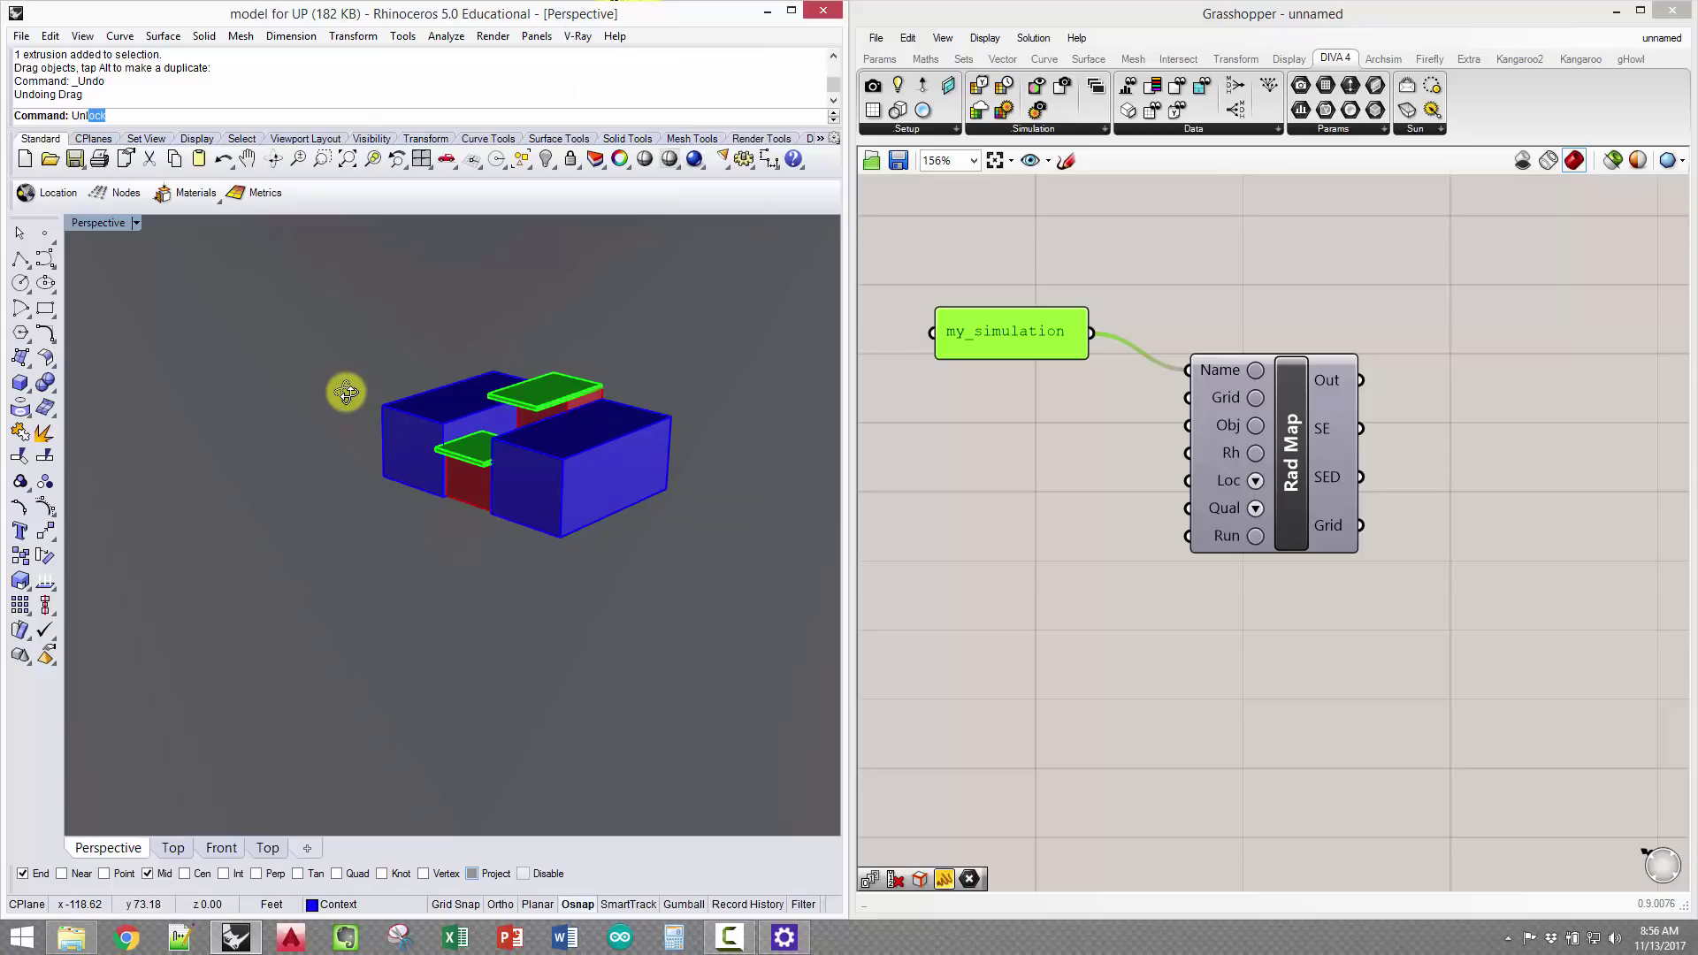
pyautogui.press('Return')
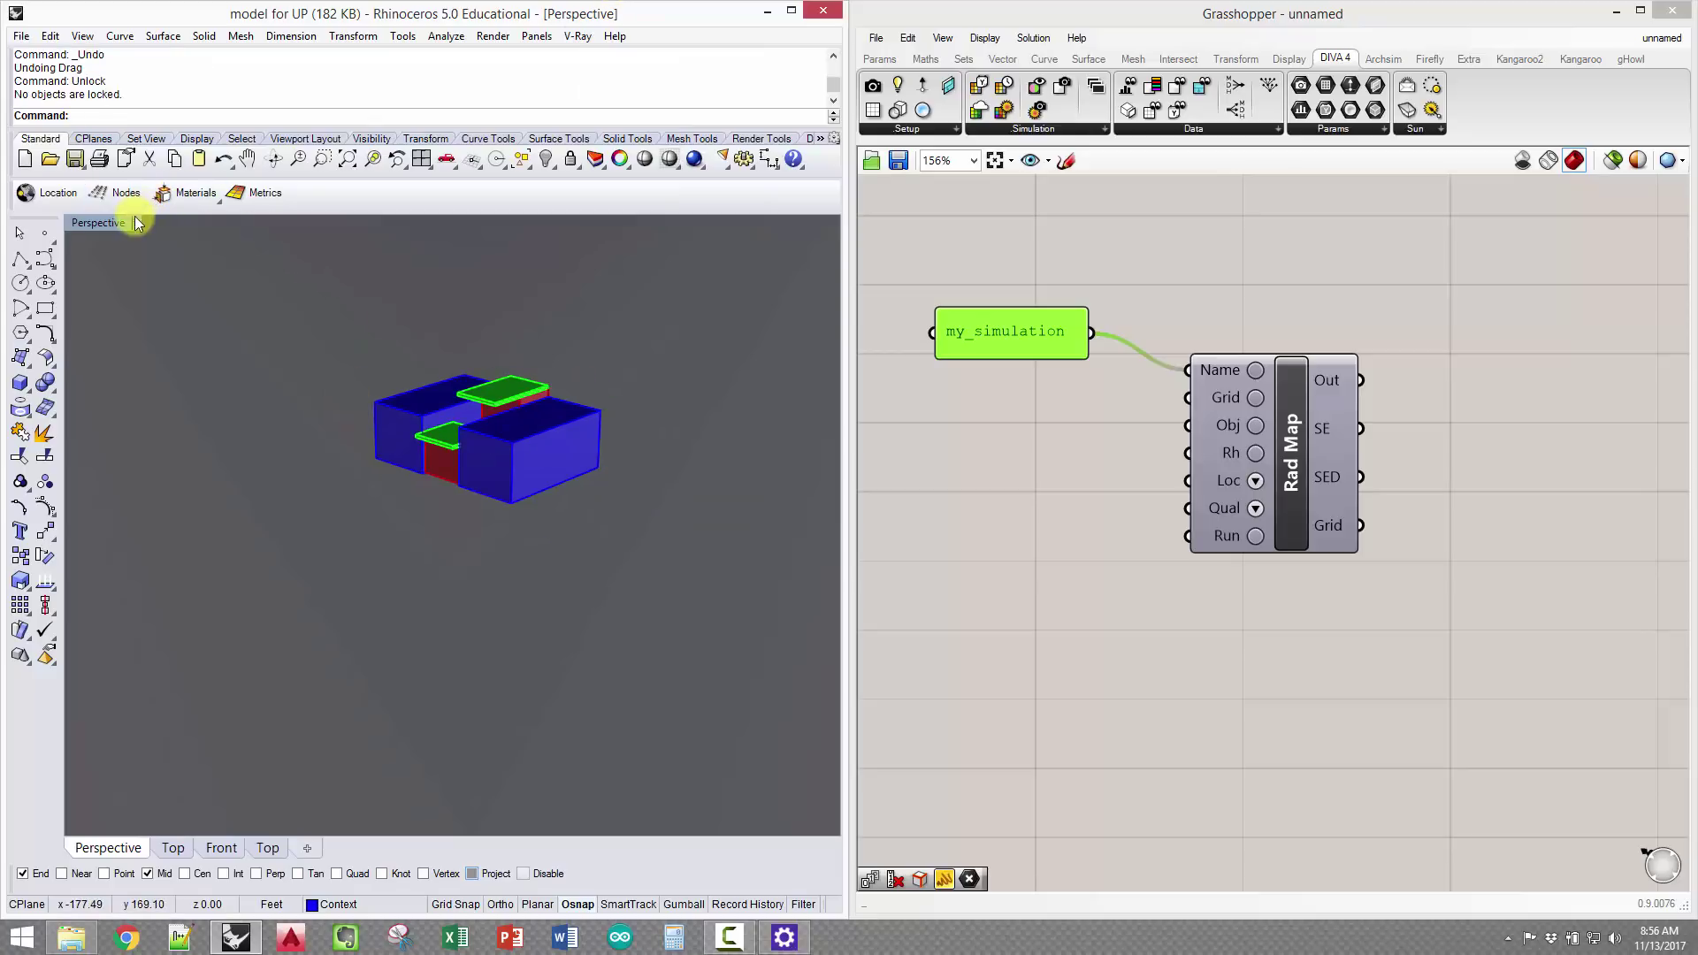
pyautogui.click(134, 222)
pyautogui.click(138, 268)
pyautogui.moveTo(622, 482); pyautogui.dragTo(653, 454, button='right')
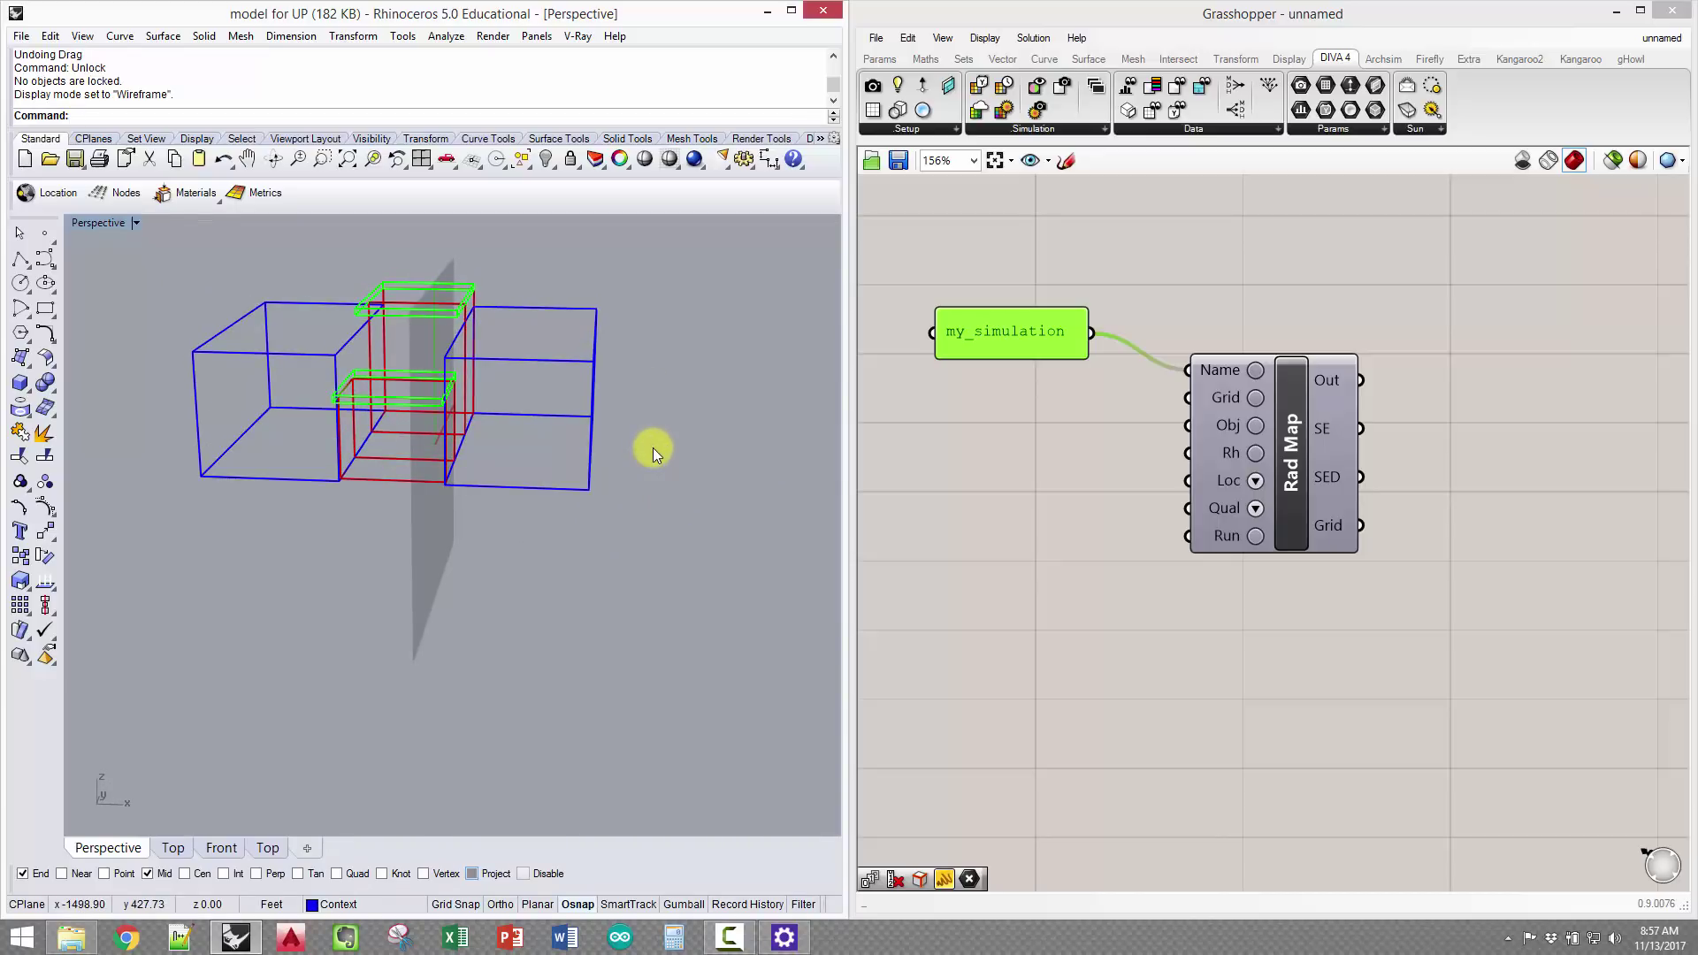
# Turn off the grid, grid axes and world axes in the Perspective viewport with the Grid command
pyautogui.write('Grid')
pyautogui.press('Return')
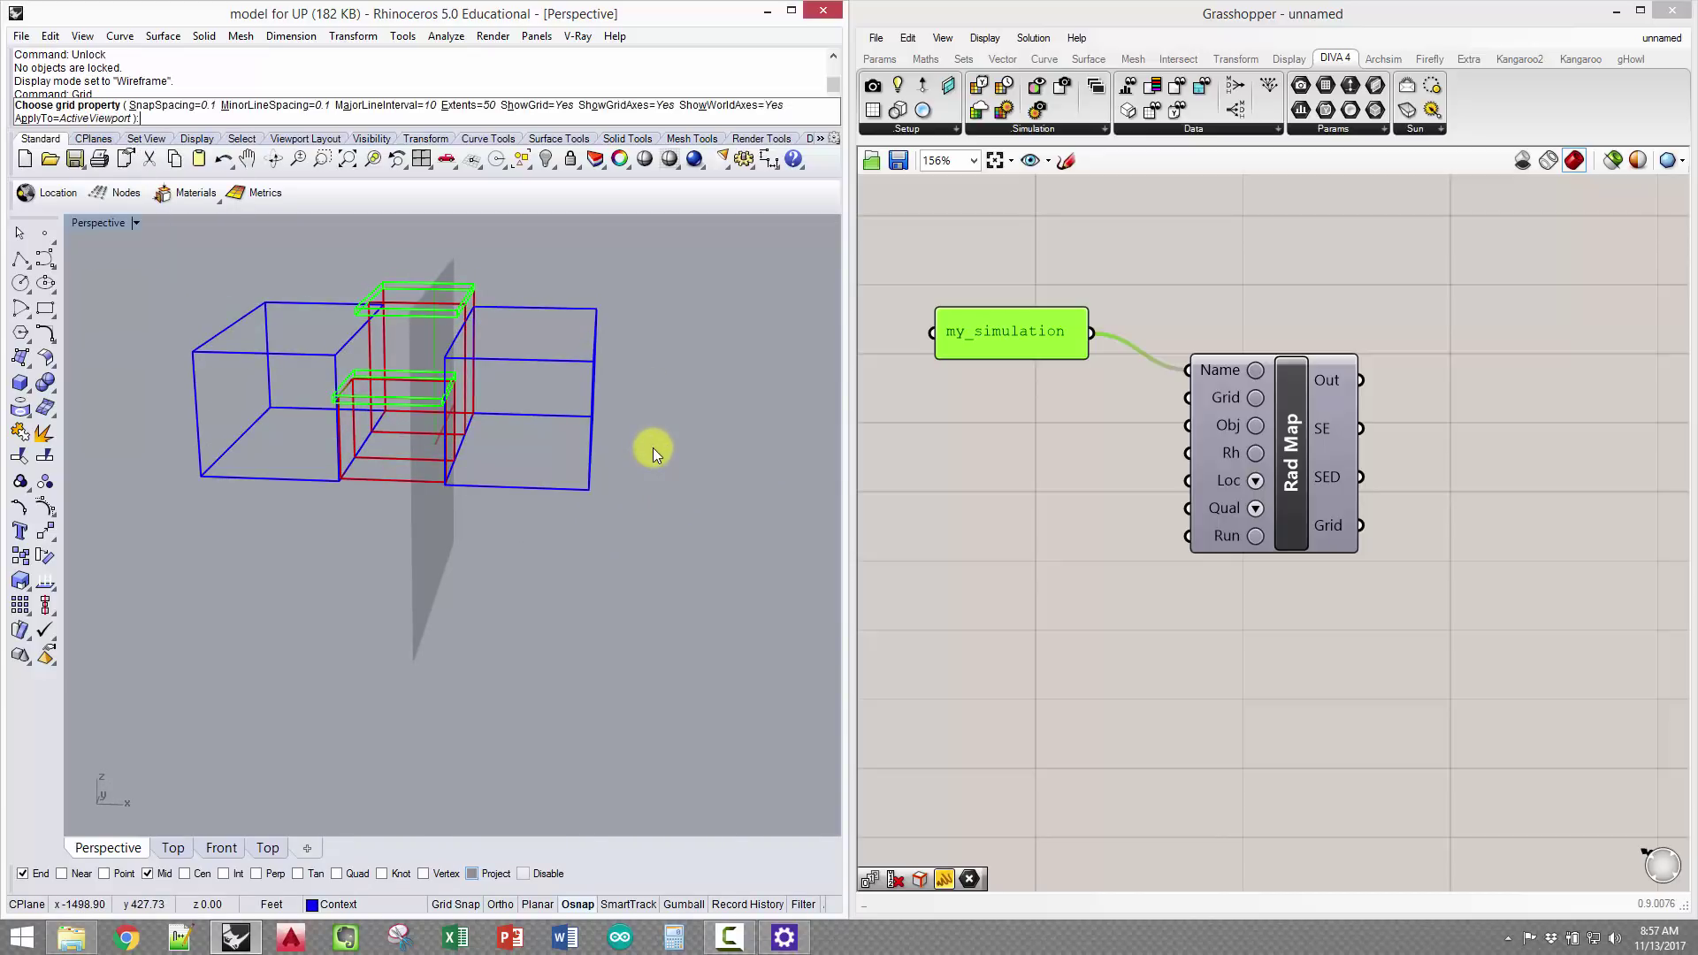
pyautogui.click(535, 104)
pyautogui.click(610, 105)
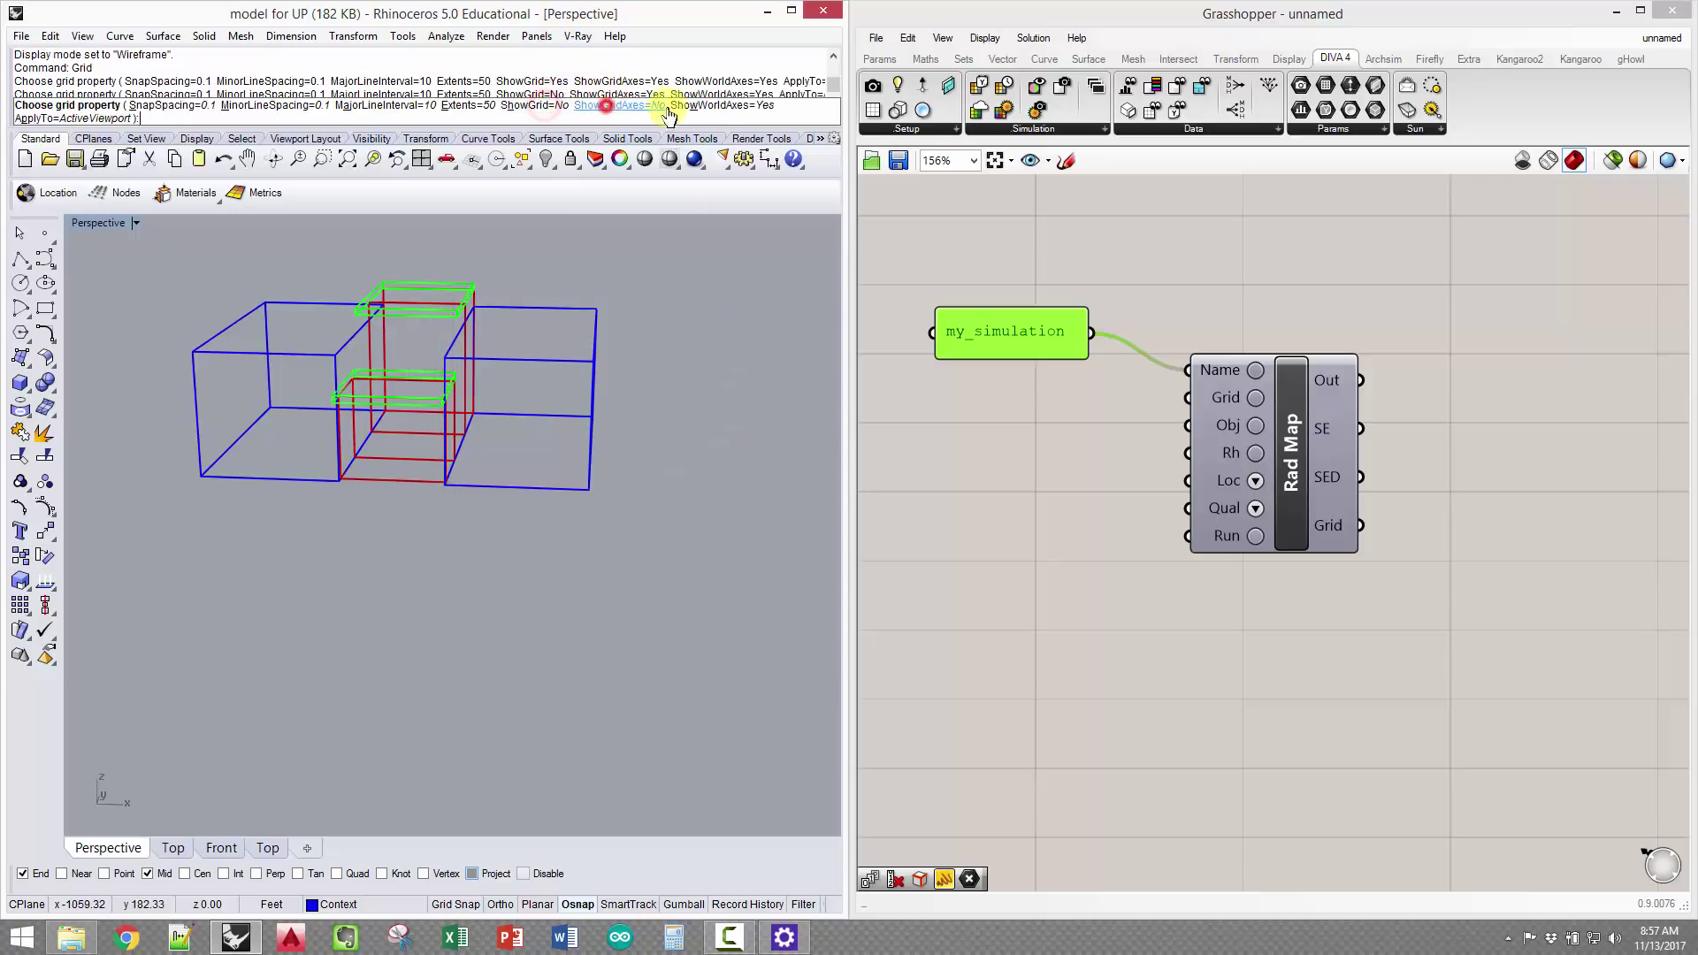
pyautogui.click(719, 106)
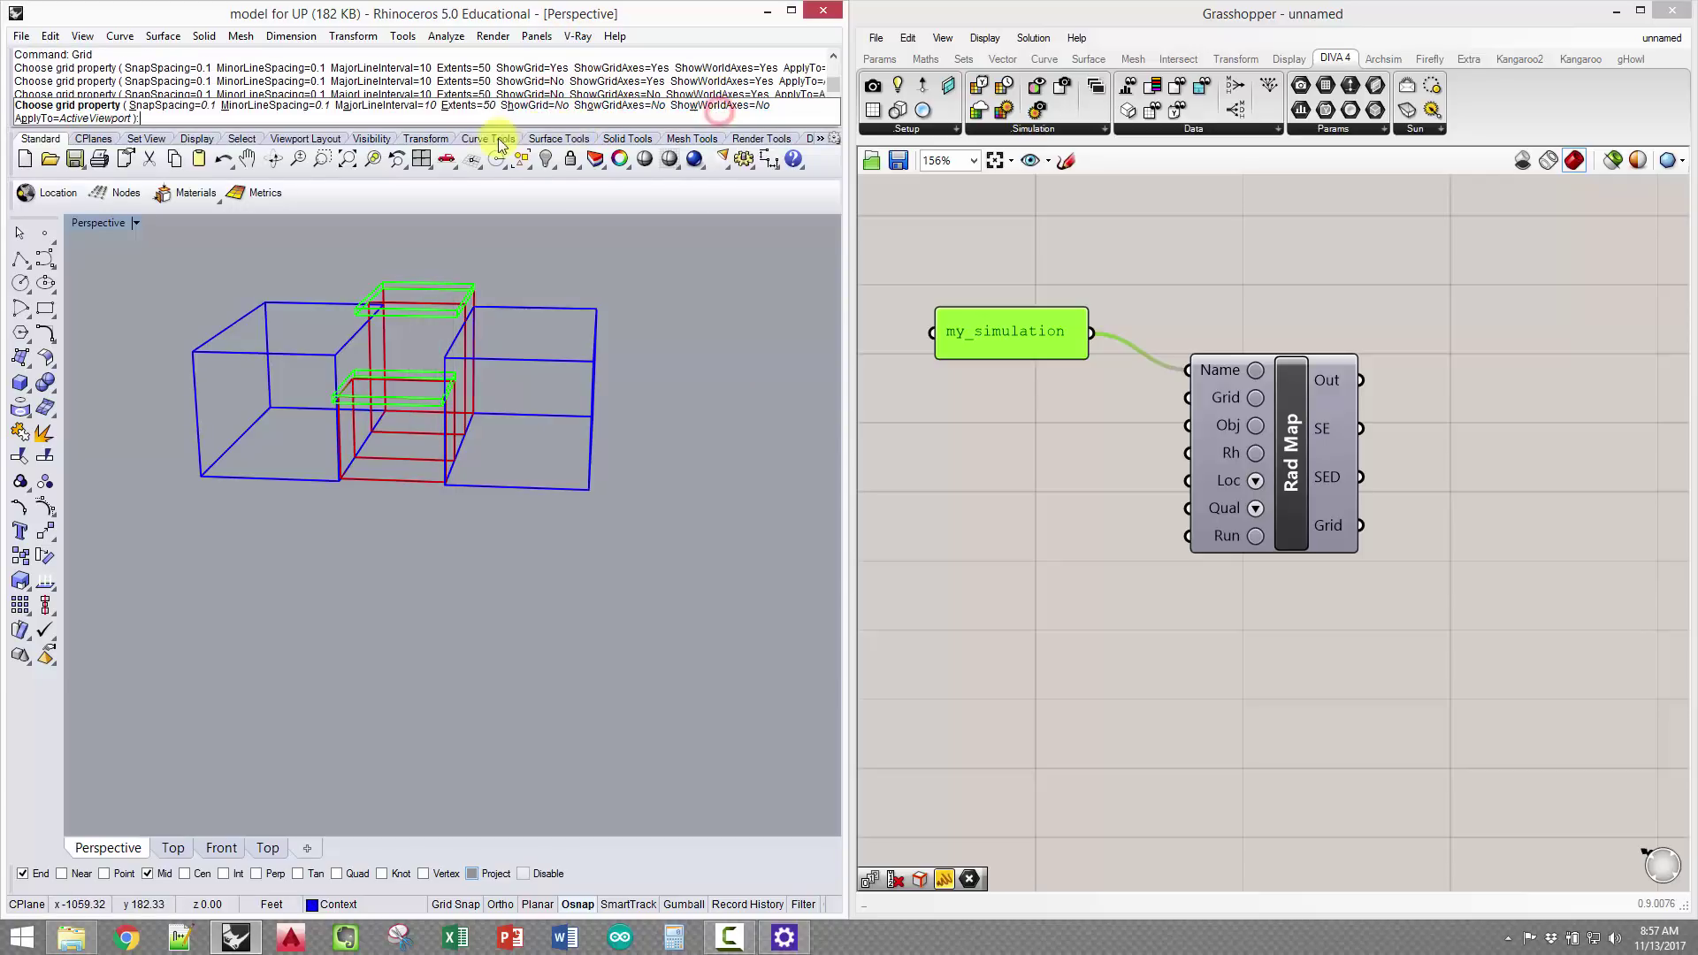
pyautogui.click(695, 320)
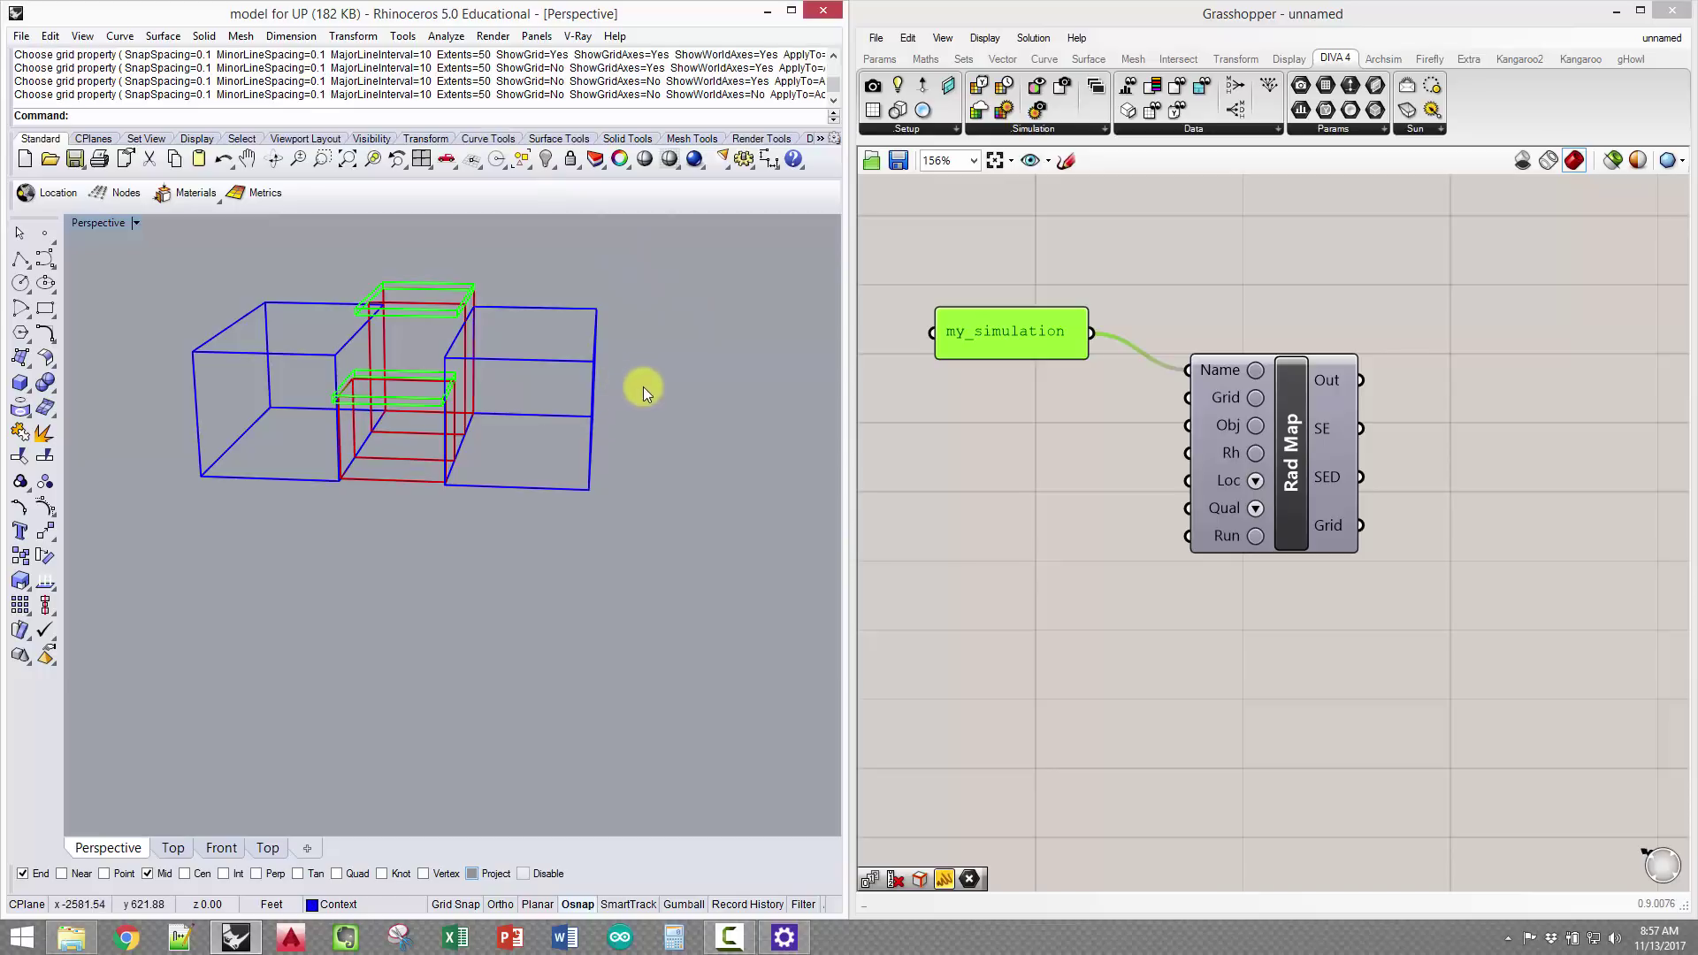
# Set the Perspective viewport to Shaded display
pyautogui.moveTo(648, 416); pyautogui.dragTo(621, 413, button='right')
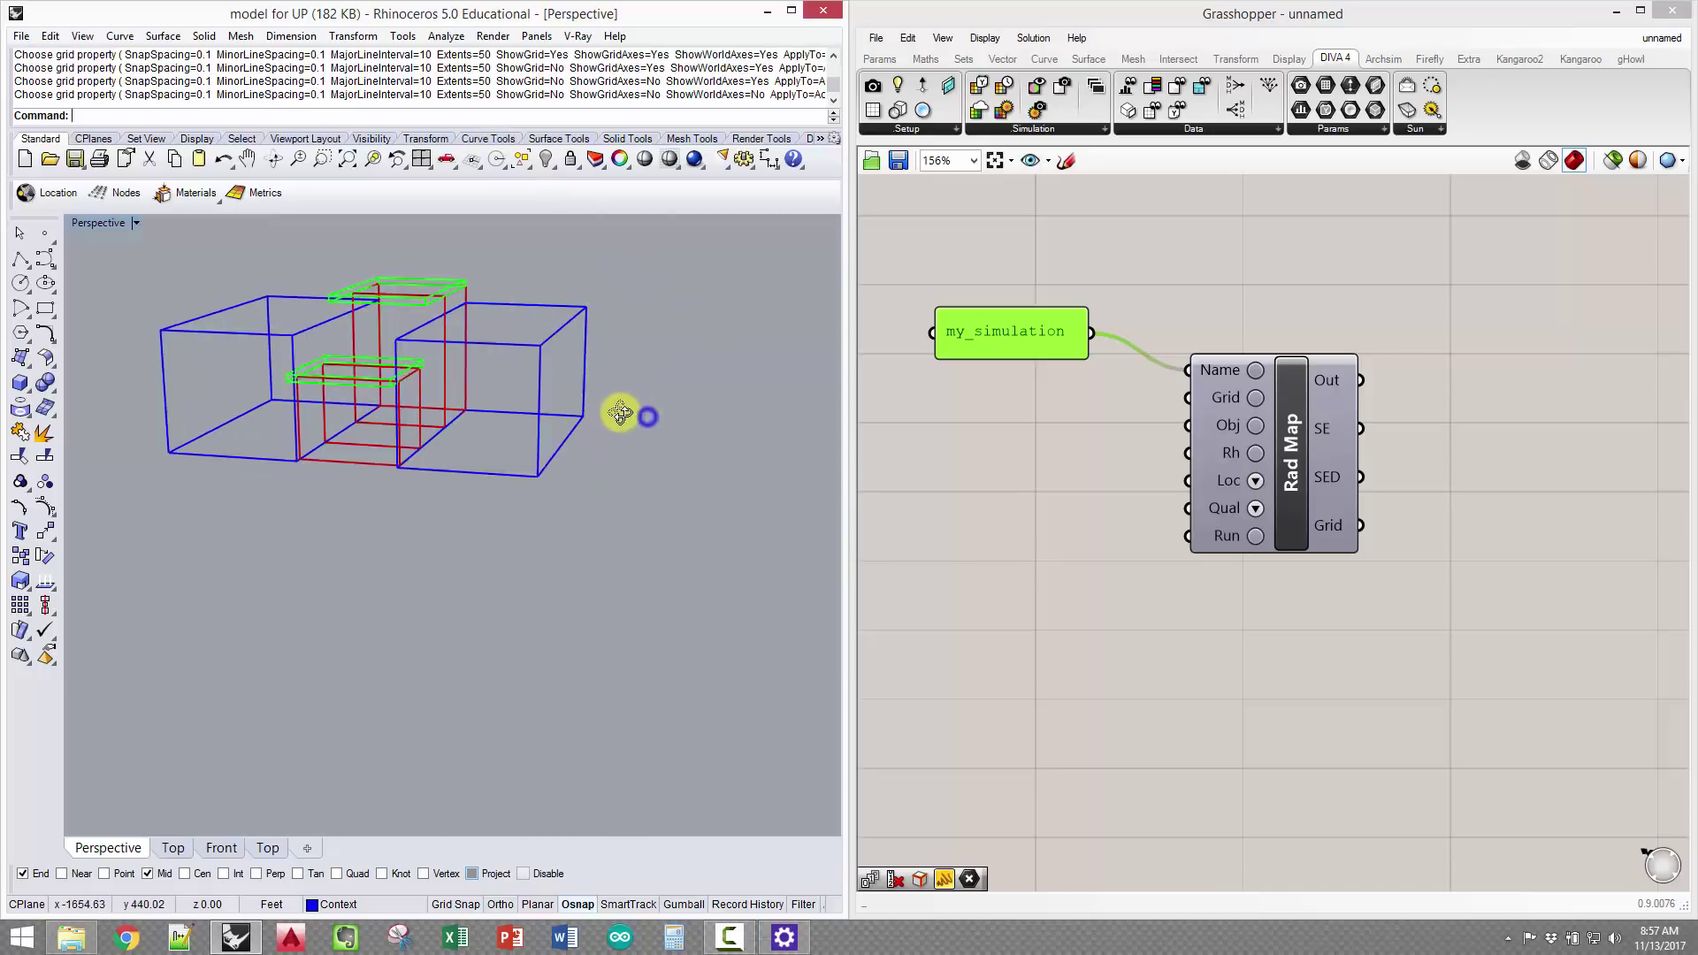
pyautogui.click(136, 222)
pyautogui.click(135, 288)
pyautogui.moveTo(518, 465)
pyautogui.mouseDown(button='right')
pyautogui.moveTo(466, 406)
pyautogui.moveTo(561, 492)
pyautogui.moveTo(661, 476)
pyautogui.mouseUp(button='right')
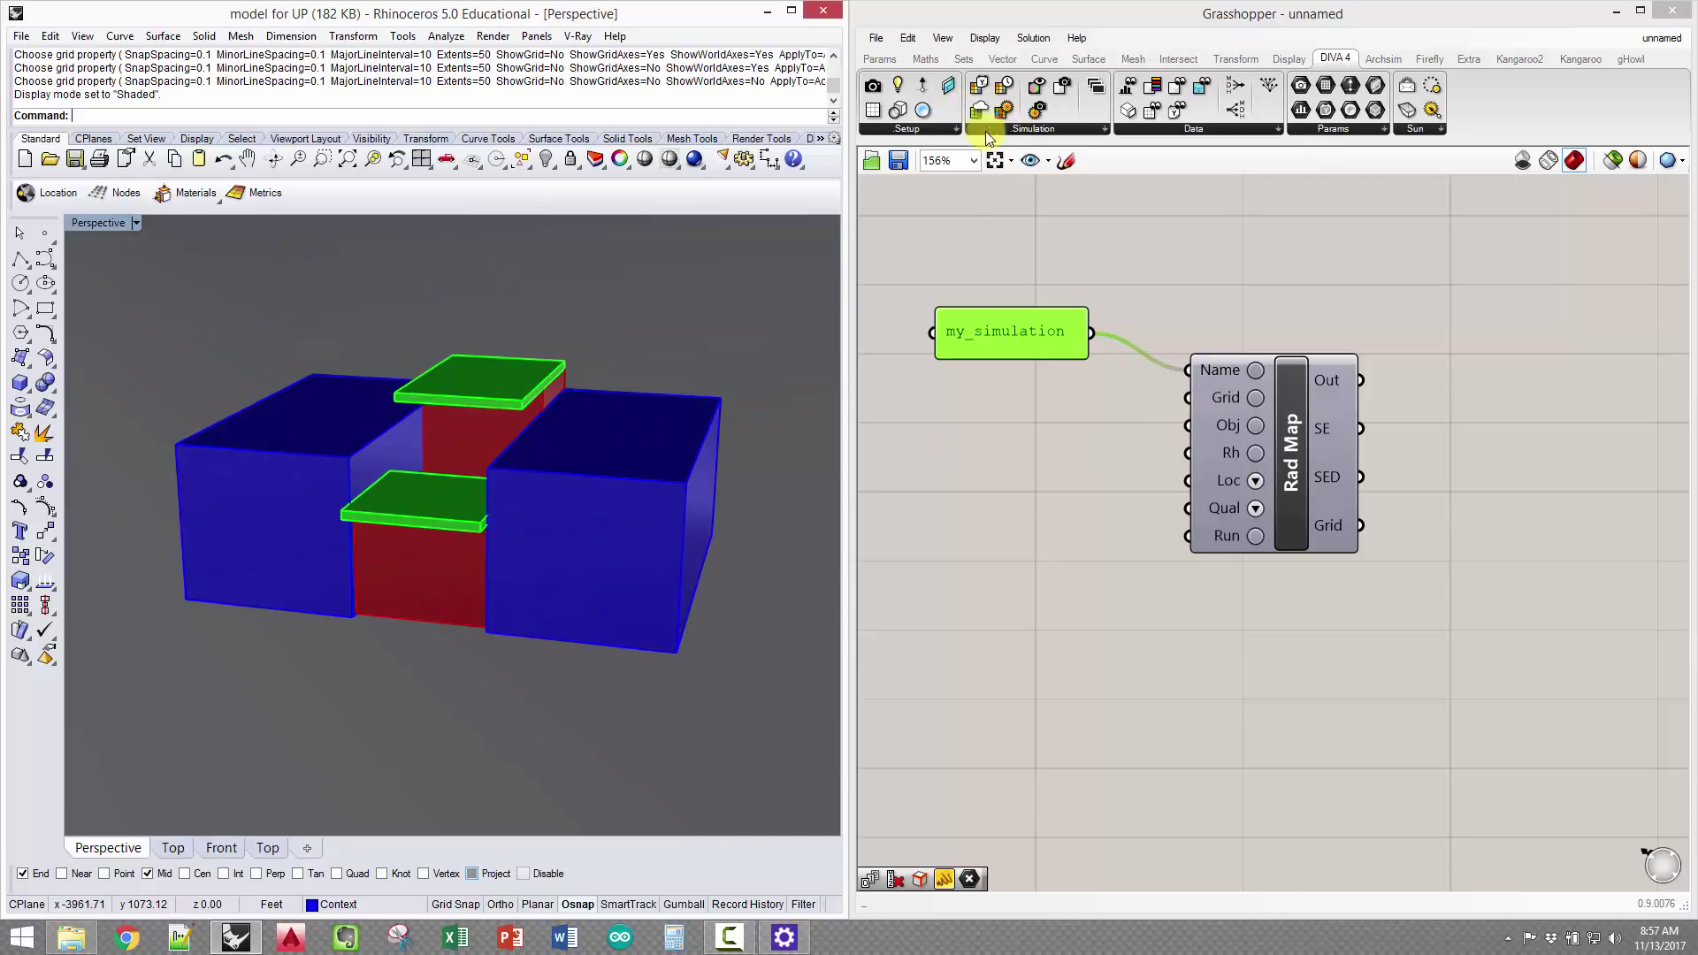
# Add a DIVA Daylighting Grid component wired to the Rad Map's Grid input, and move Rad Map farther away from it
pyautogui.click(928, 131)
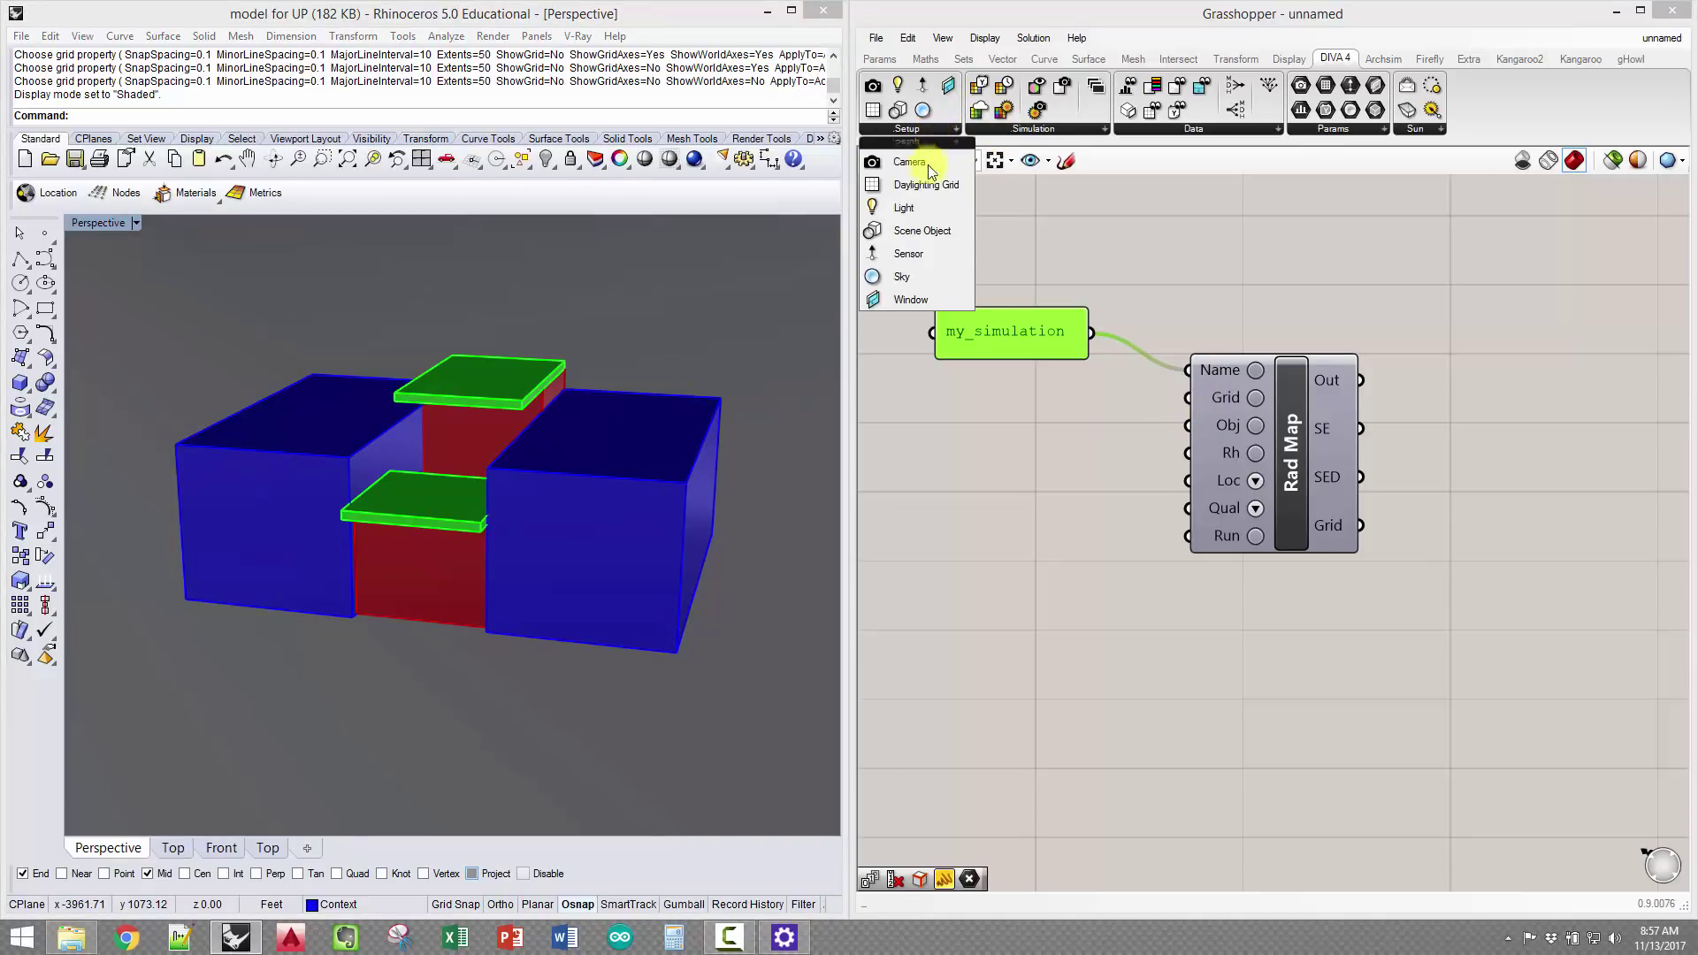
pyautogui.moveTo(921, 187); pyautogui.dragTo(1189, 396)
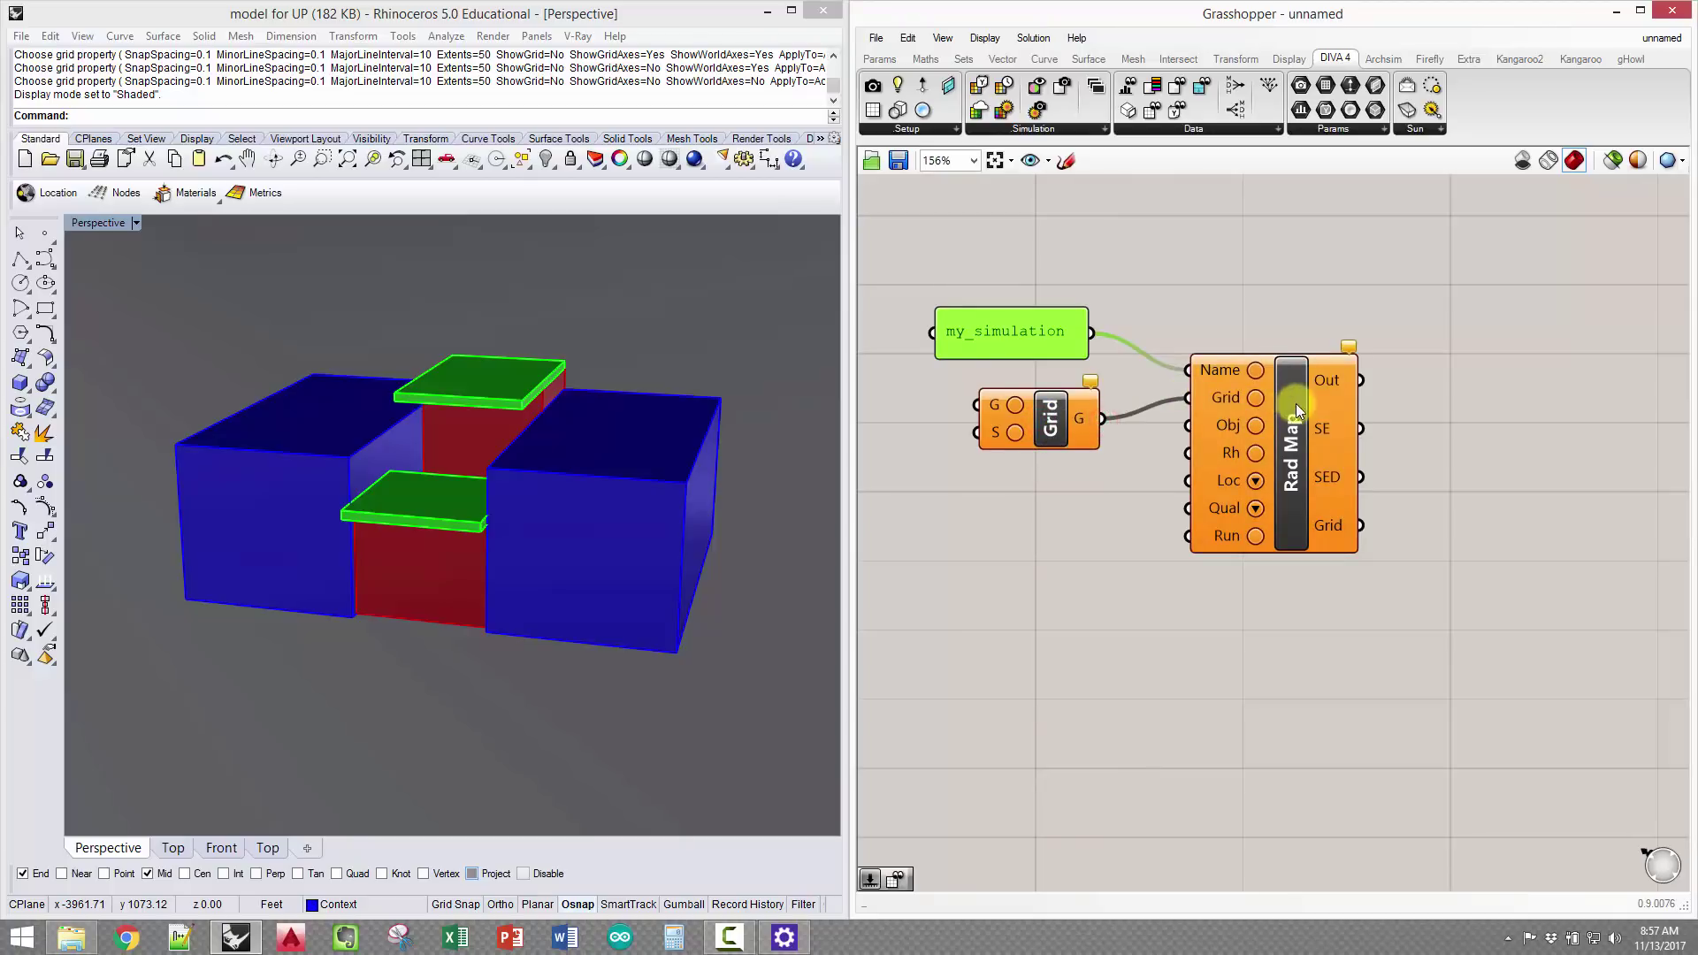
pyautogui.moveTo(1297, 403); pyautogui.dragTo(1428, 430)
pyautogui.click(1182, 469)
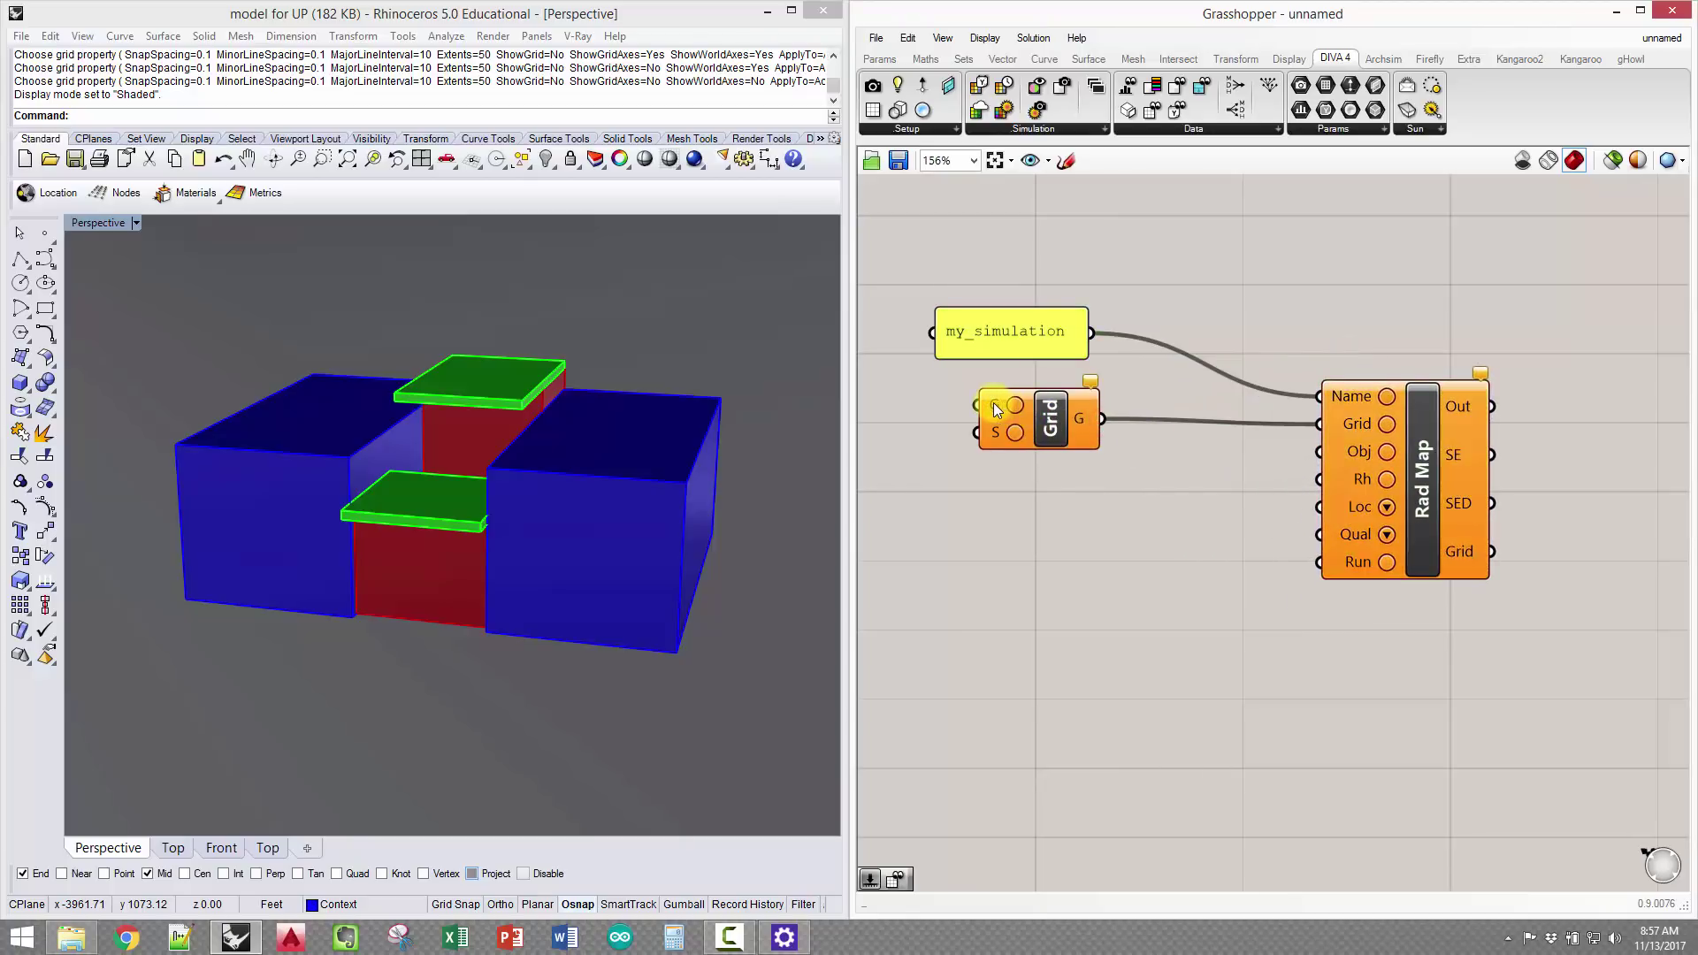
# Add a Geometry parameter in front of the Grid component and dismiss the Java update notice
pyautogui.moveTo(936, 403); pyautogui.dragTo(1072, 418, button='right')
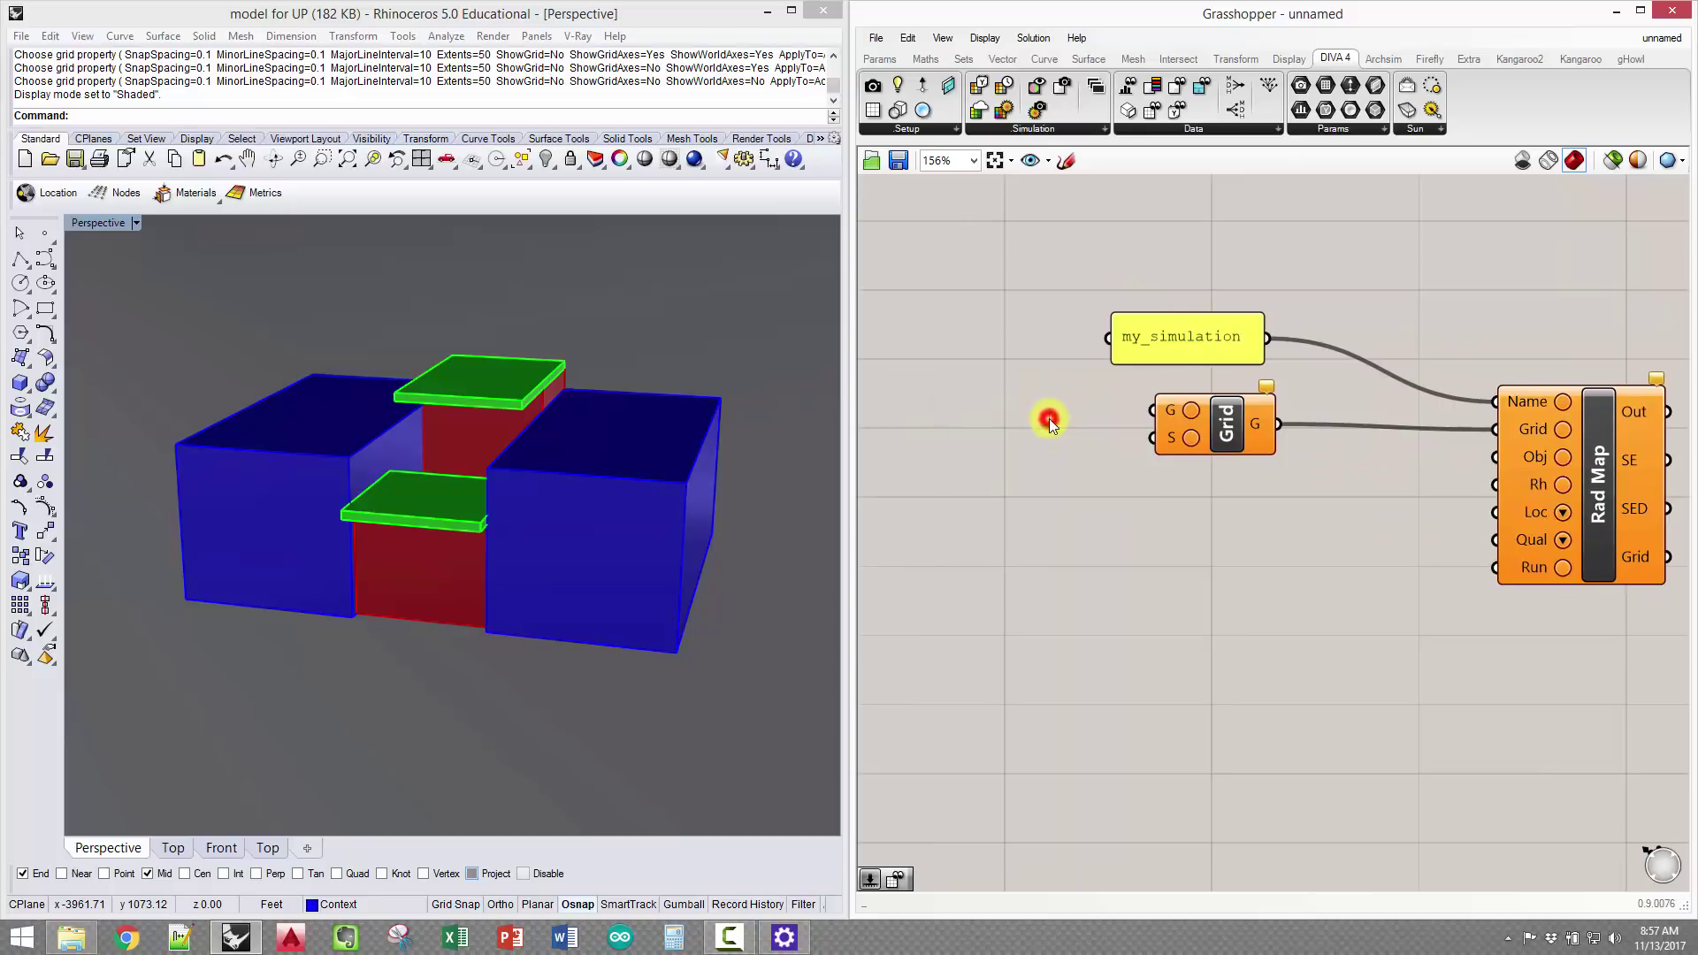
pyautogui.doubleClick(1049, 417)
pyautogui.write('ge')
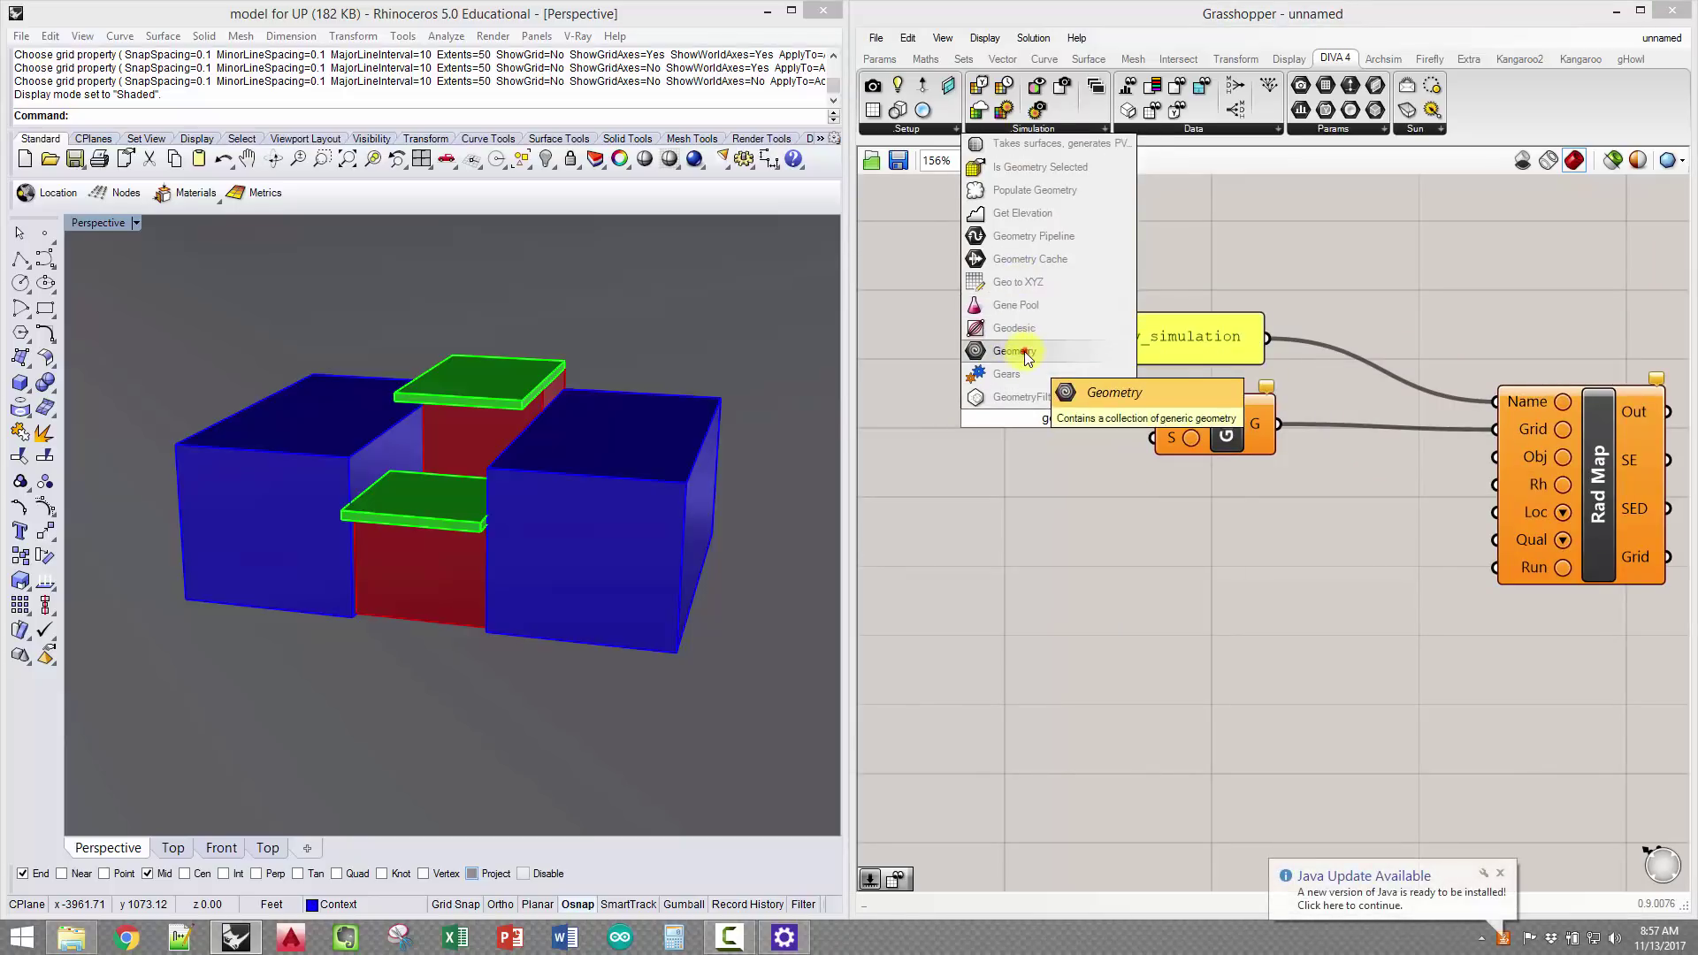
pyautogui.click(1024, 351)
pyautogui.click(1502, 871)
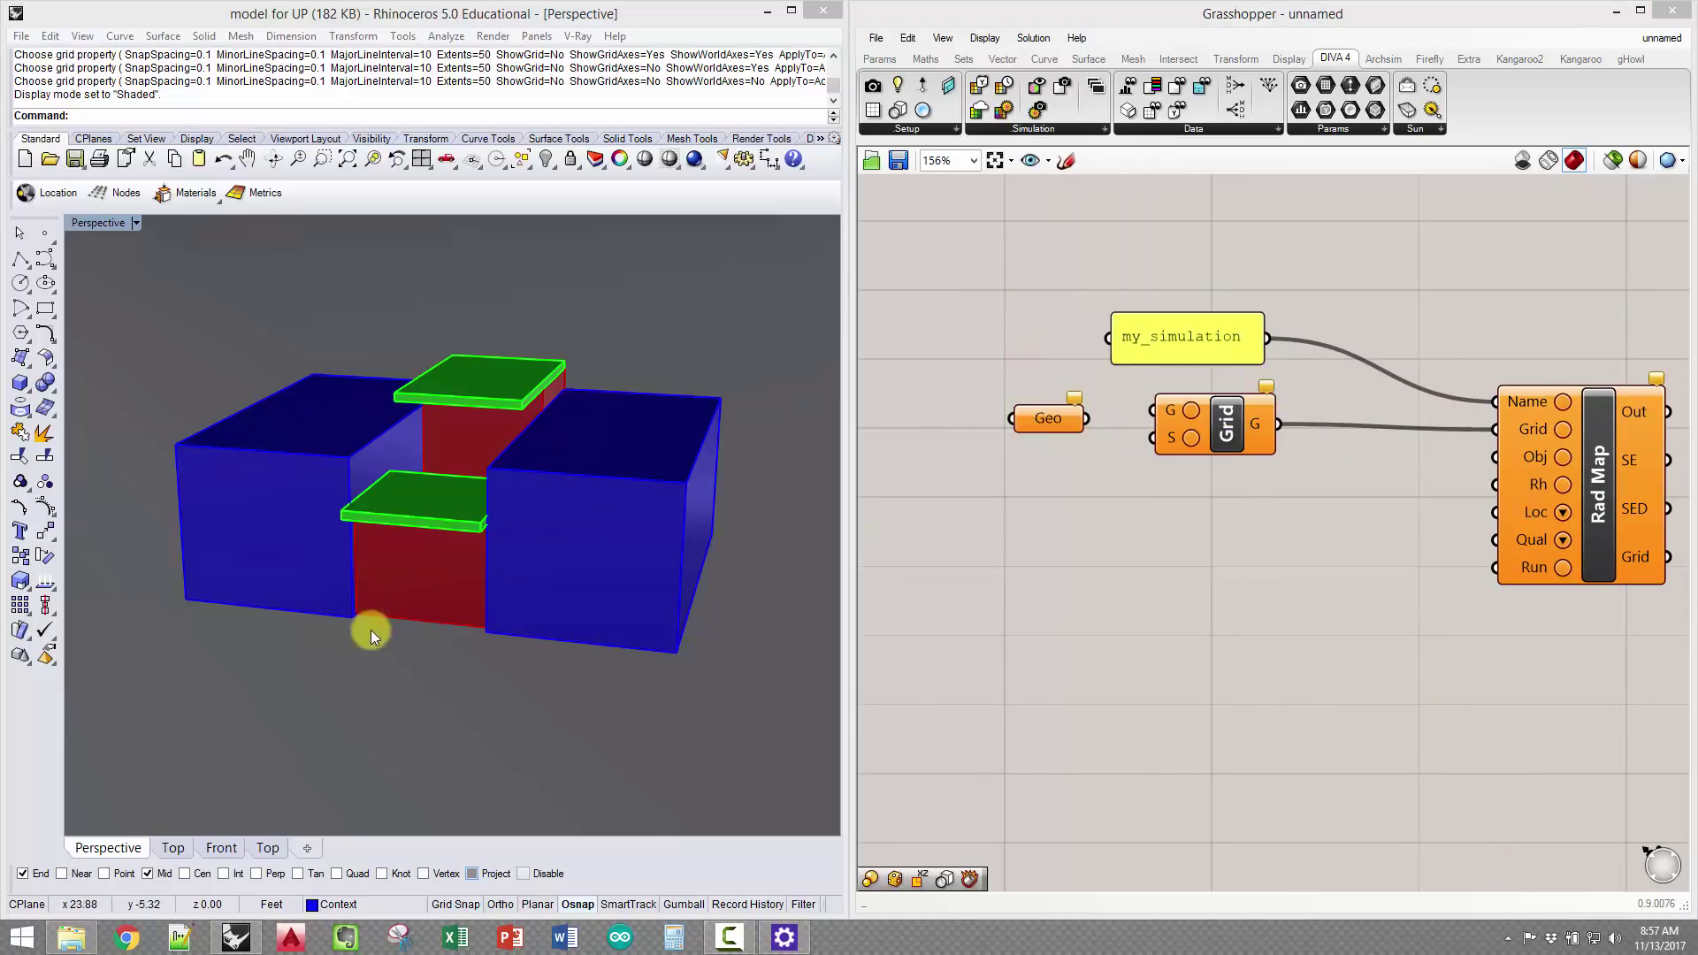
# Assign the red building masses and green roof slabs to the Geo parameter as multiple geometries and connect it to the Grid's G input
pyautogui.moveTo(372, 629); pyautogui.dragTo(493, 625, button='right')
pyautogui.click(547, 660)
pyautogui.moveTo(538, 285); pyautogui.dragTo(538, 285)
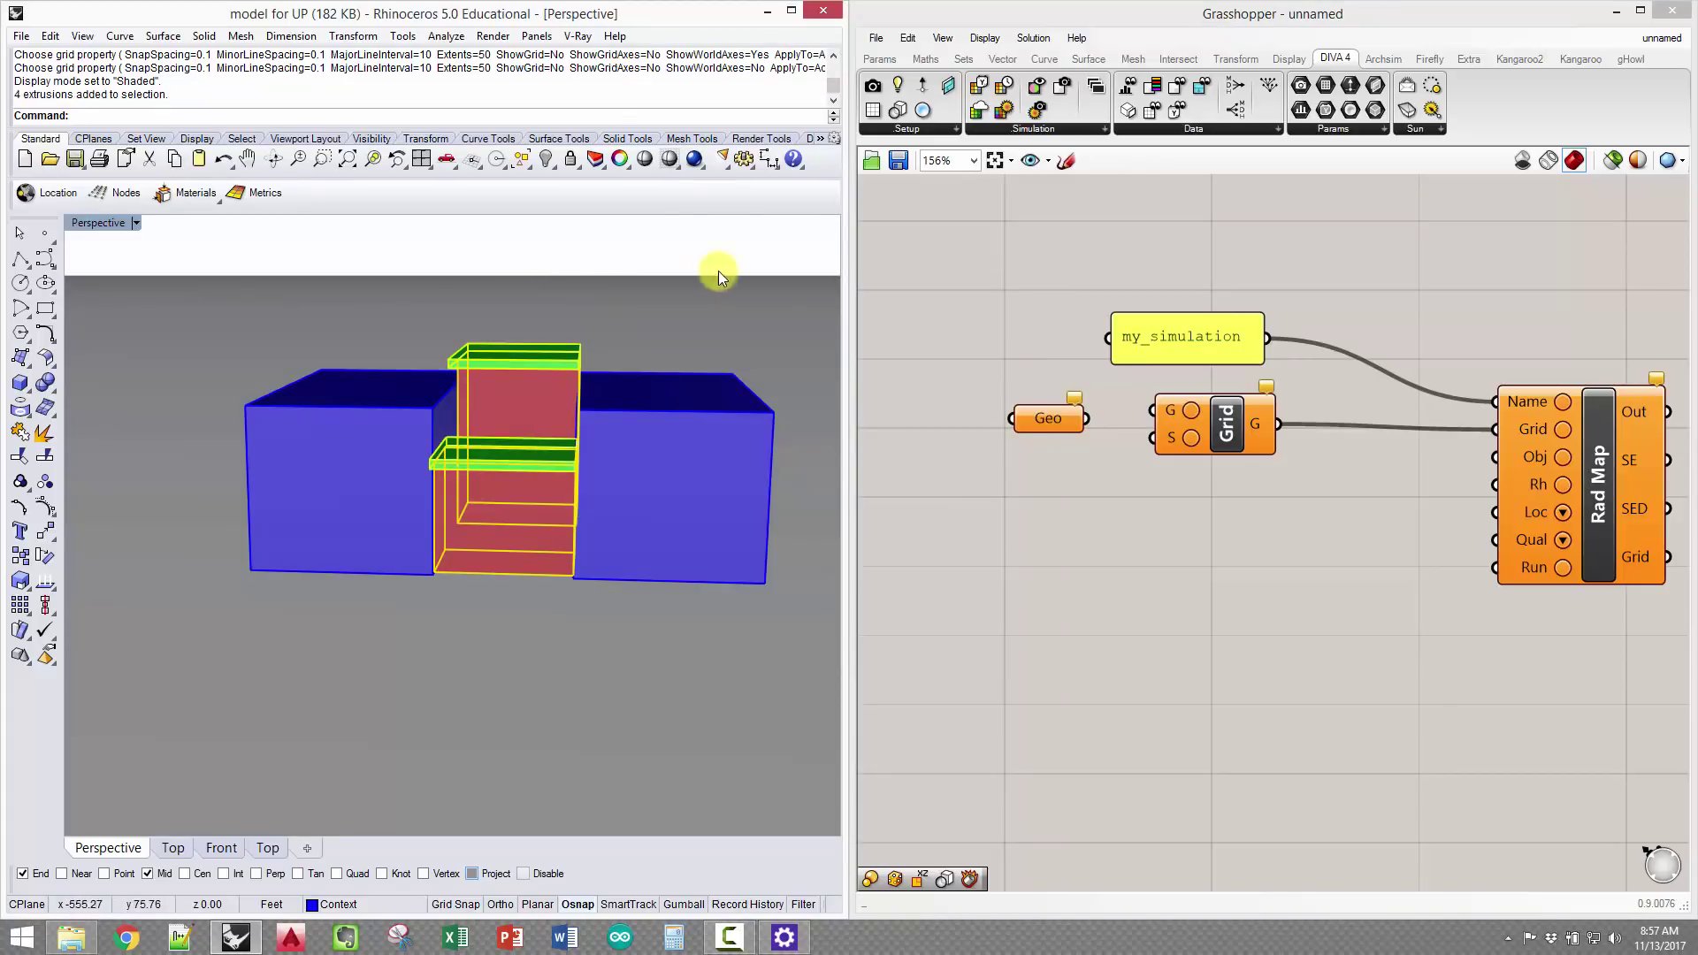
pyautogui.moveTo(718, 270); pyautogui.dragTo(565, 295, button='right')
pyautogui.rightClick(1054, 415)
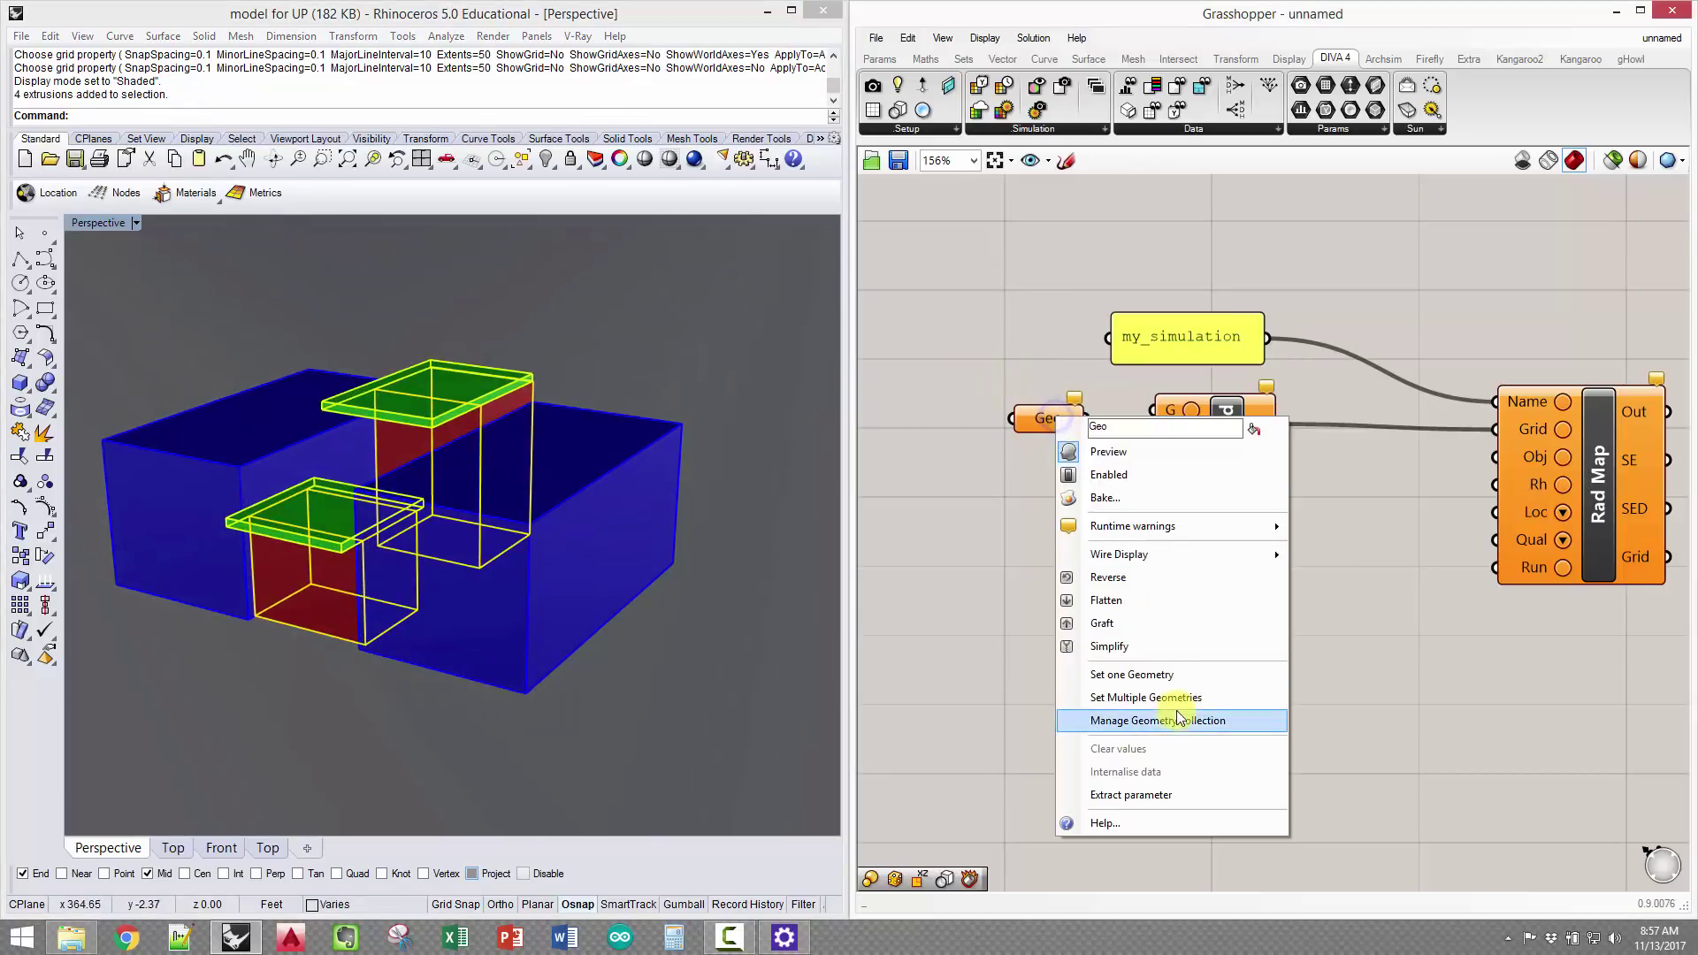
pyautogui.click(1152, 695)
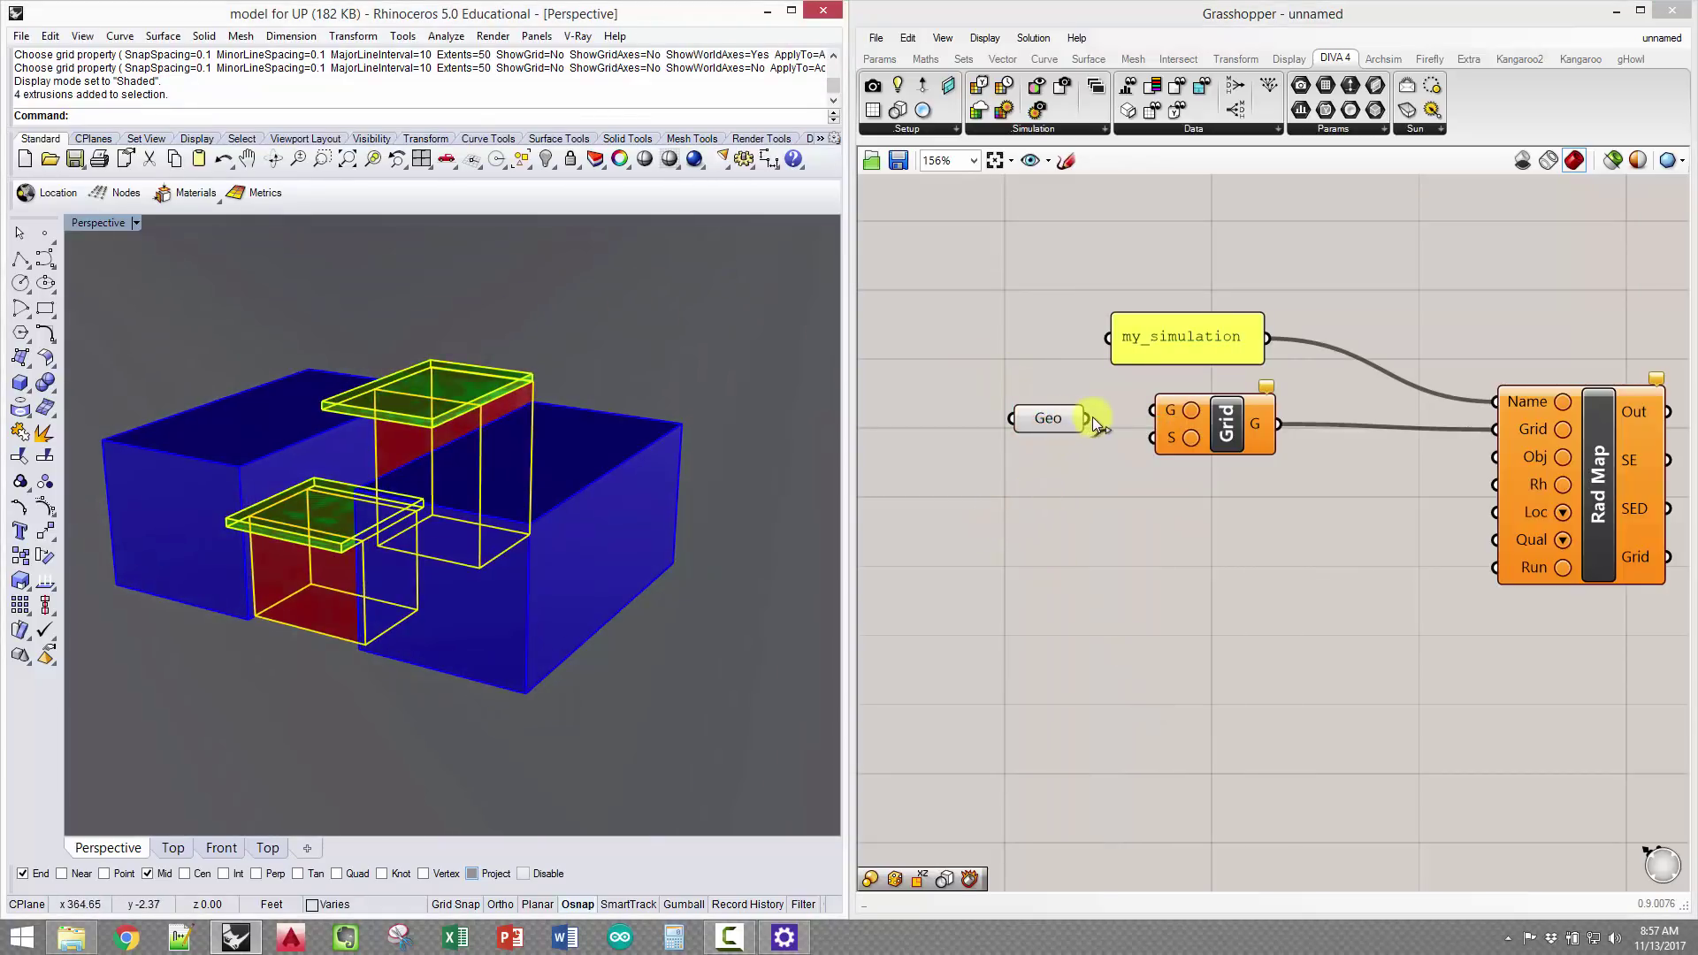
pyautogui.moveTo(1092, 416); pyautogui.dragTo(1153, 410)
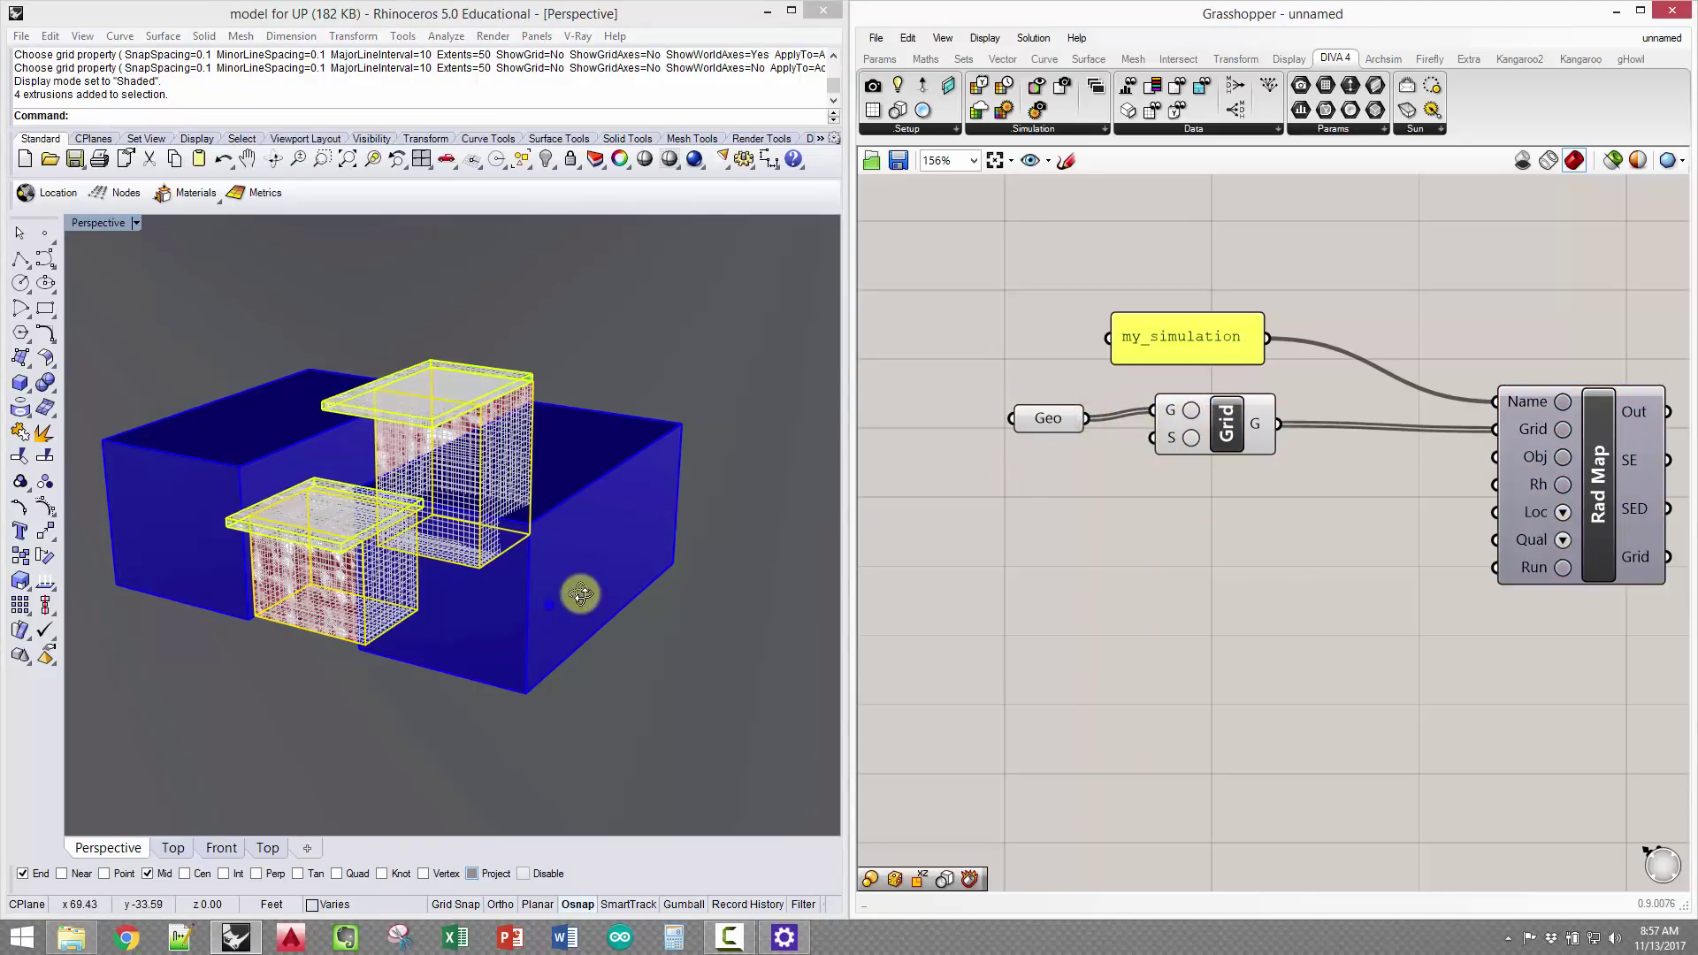
# Hide the selected building masses and roof slabs in Rhino so only their Grasshopper grid preview shows between the blue context blocks
pyautogui.moveTo(581, 595); pyautogui.dragTo(482, 451, button='right')
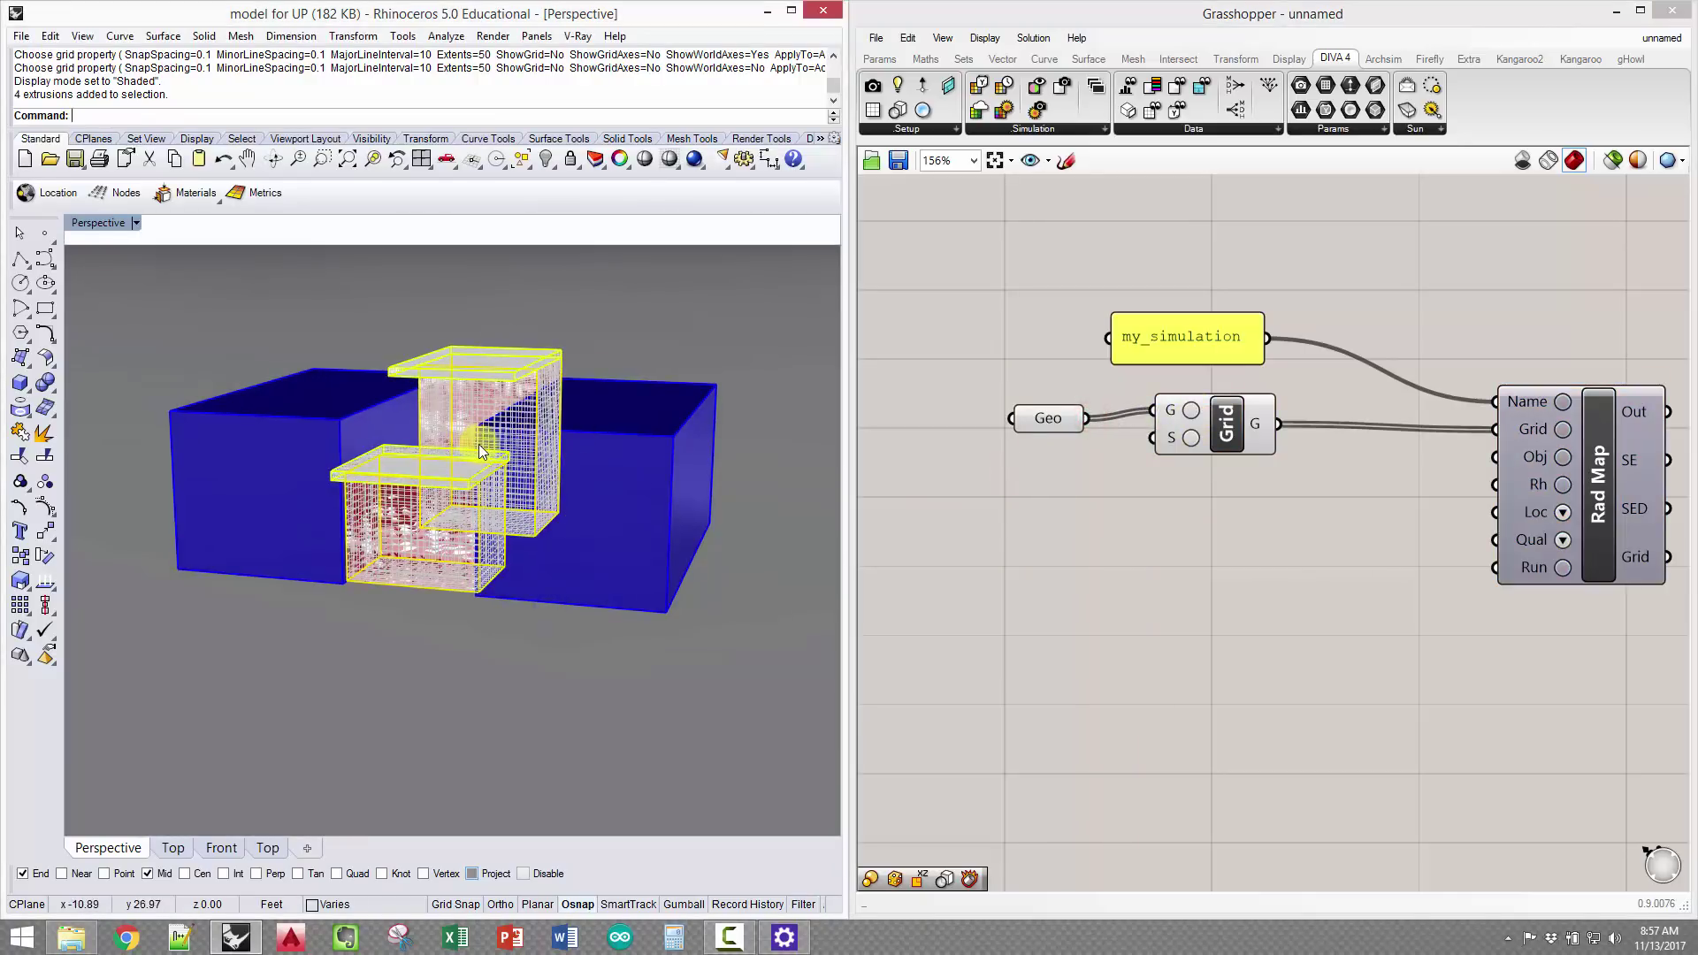
pyautogui.write('Show')
pyautogui.press('BackSpace')
pyautogui.press('BackSpace')
pyautogui.press('BackSpace')
pyautogui.press('BackSpace')
pyautogui.write('Hide')
pyautogui.press('Return')
pyautogui.moveTo(480, 447); pyautogui.dragTo(453, 454, button='right')
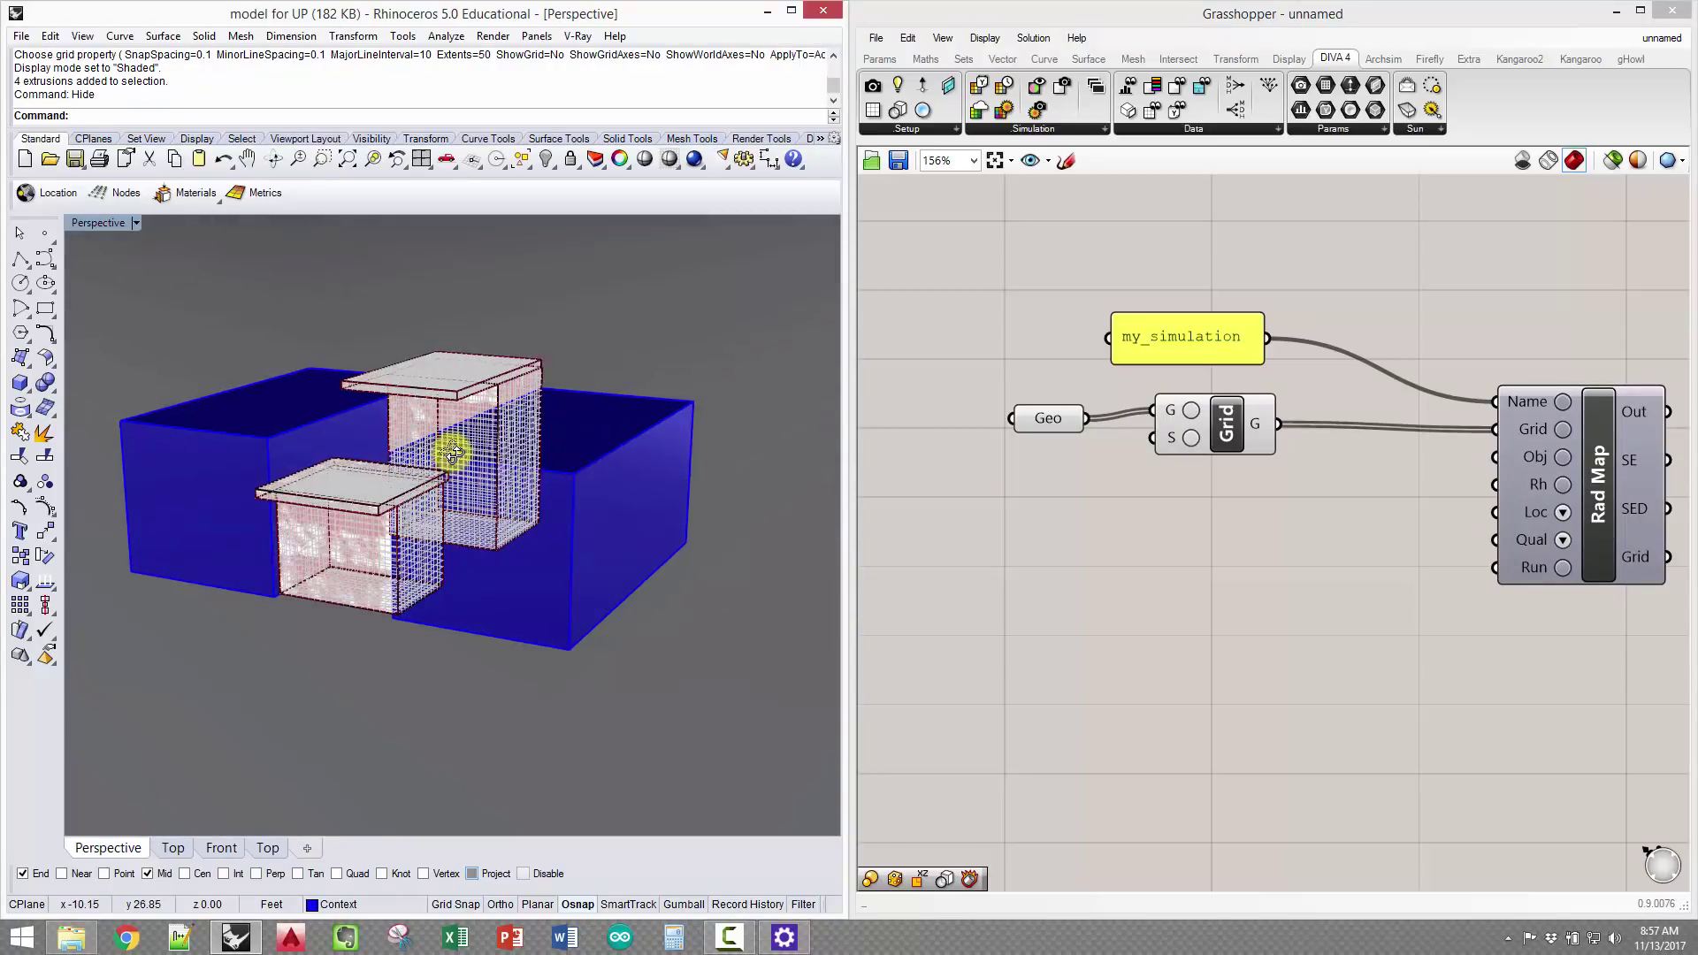
# Check the Grid component's Spacing input and place a number slider below the component
pyautogui.moveTo(1221, 517); pyautogui.dragTo(1139, 493, button='right')
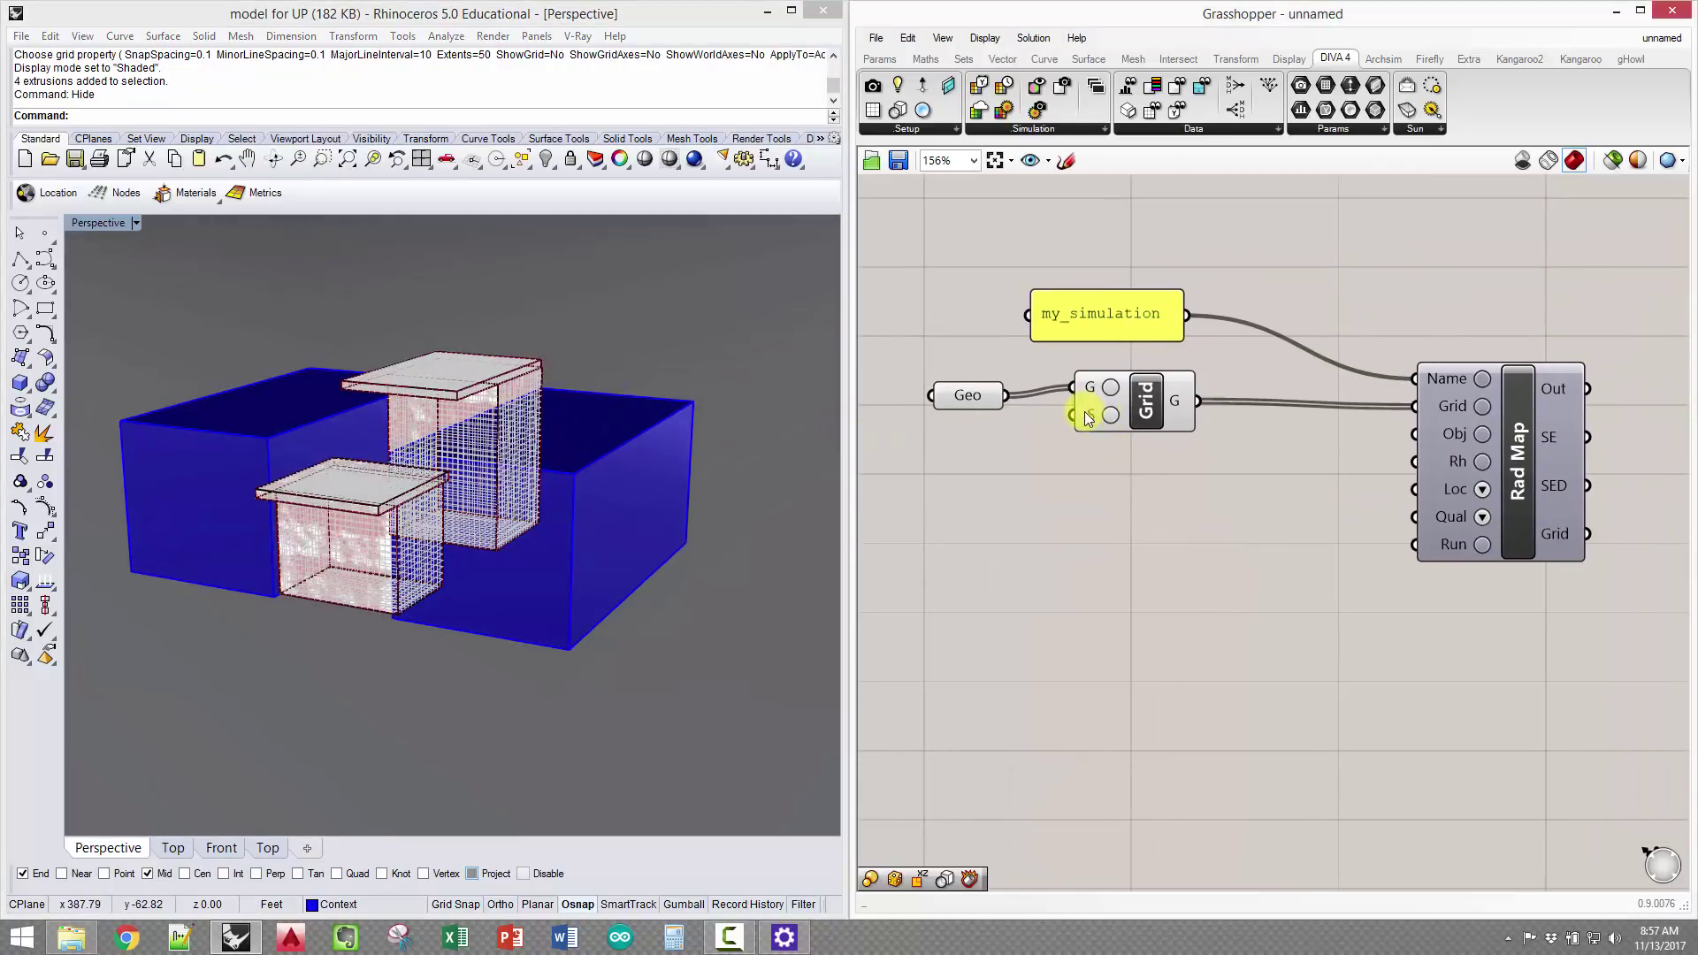
pyautogui.moveTo(1088, 419)
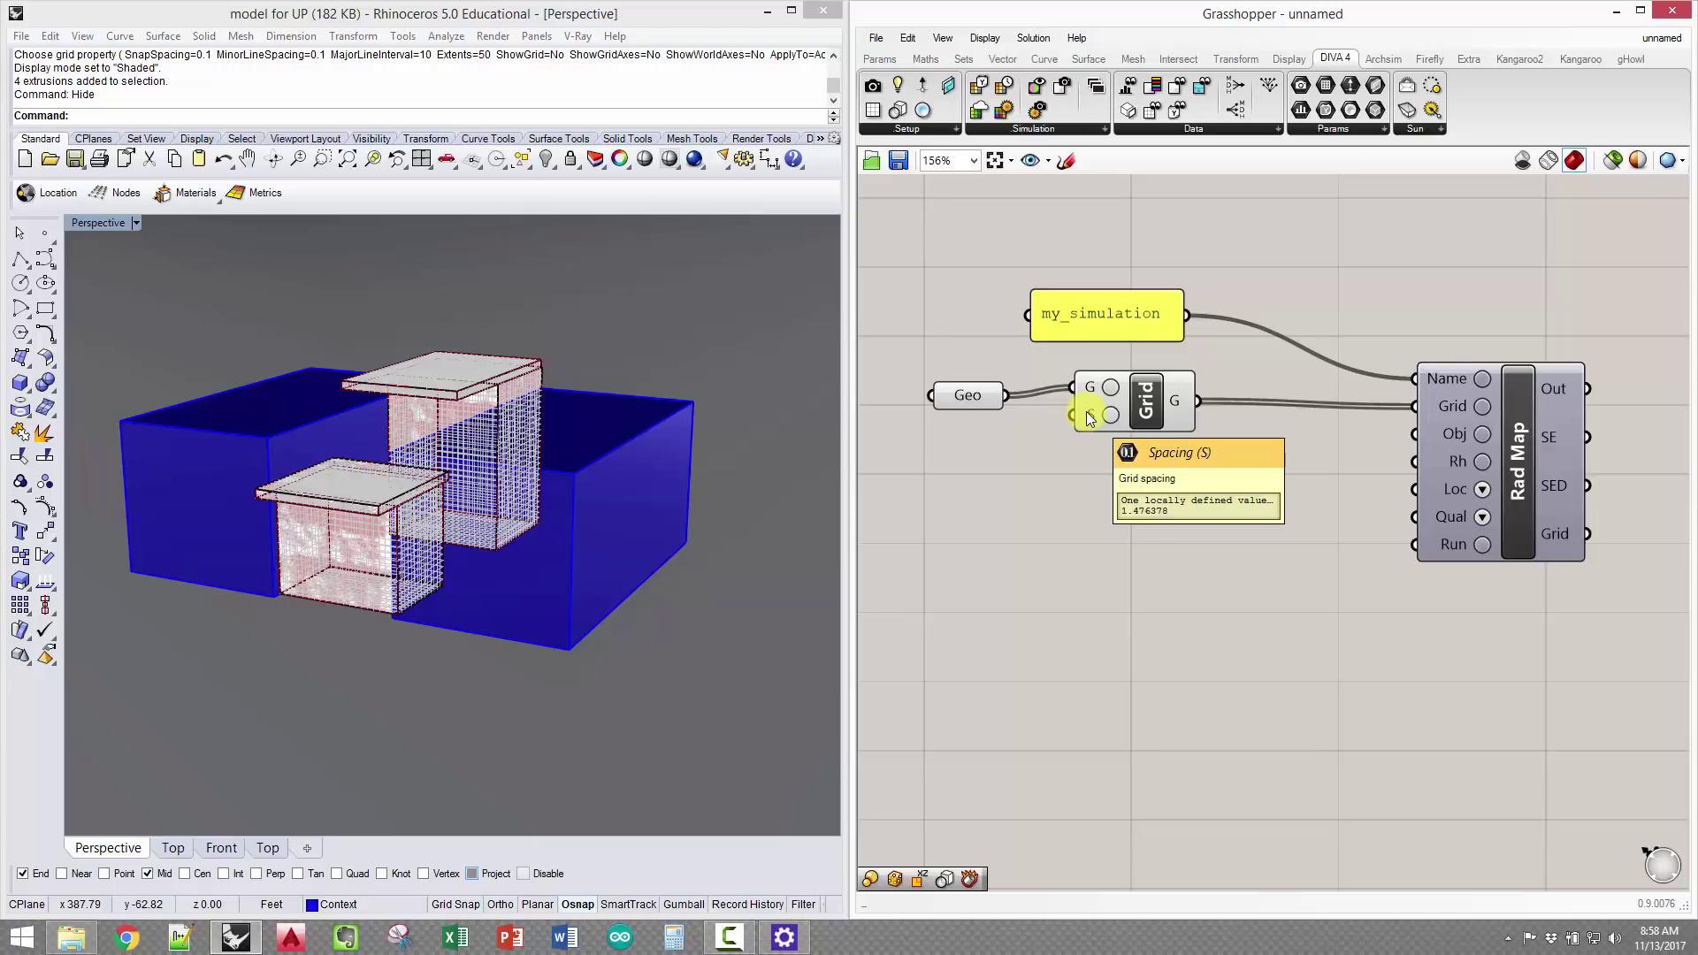
pyautogui.moveTo(547, 518); pyautogui.dragTo(482, 482, button='right')
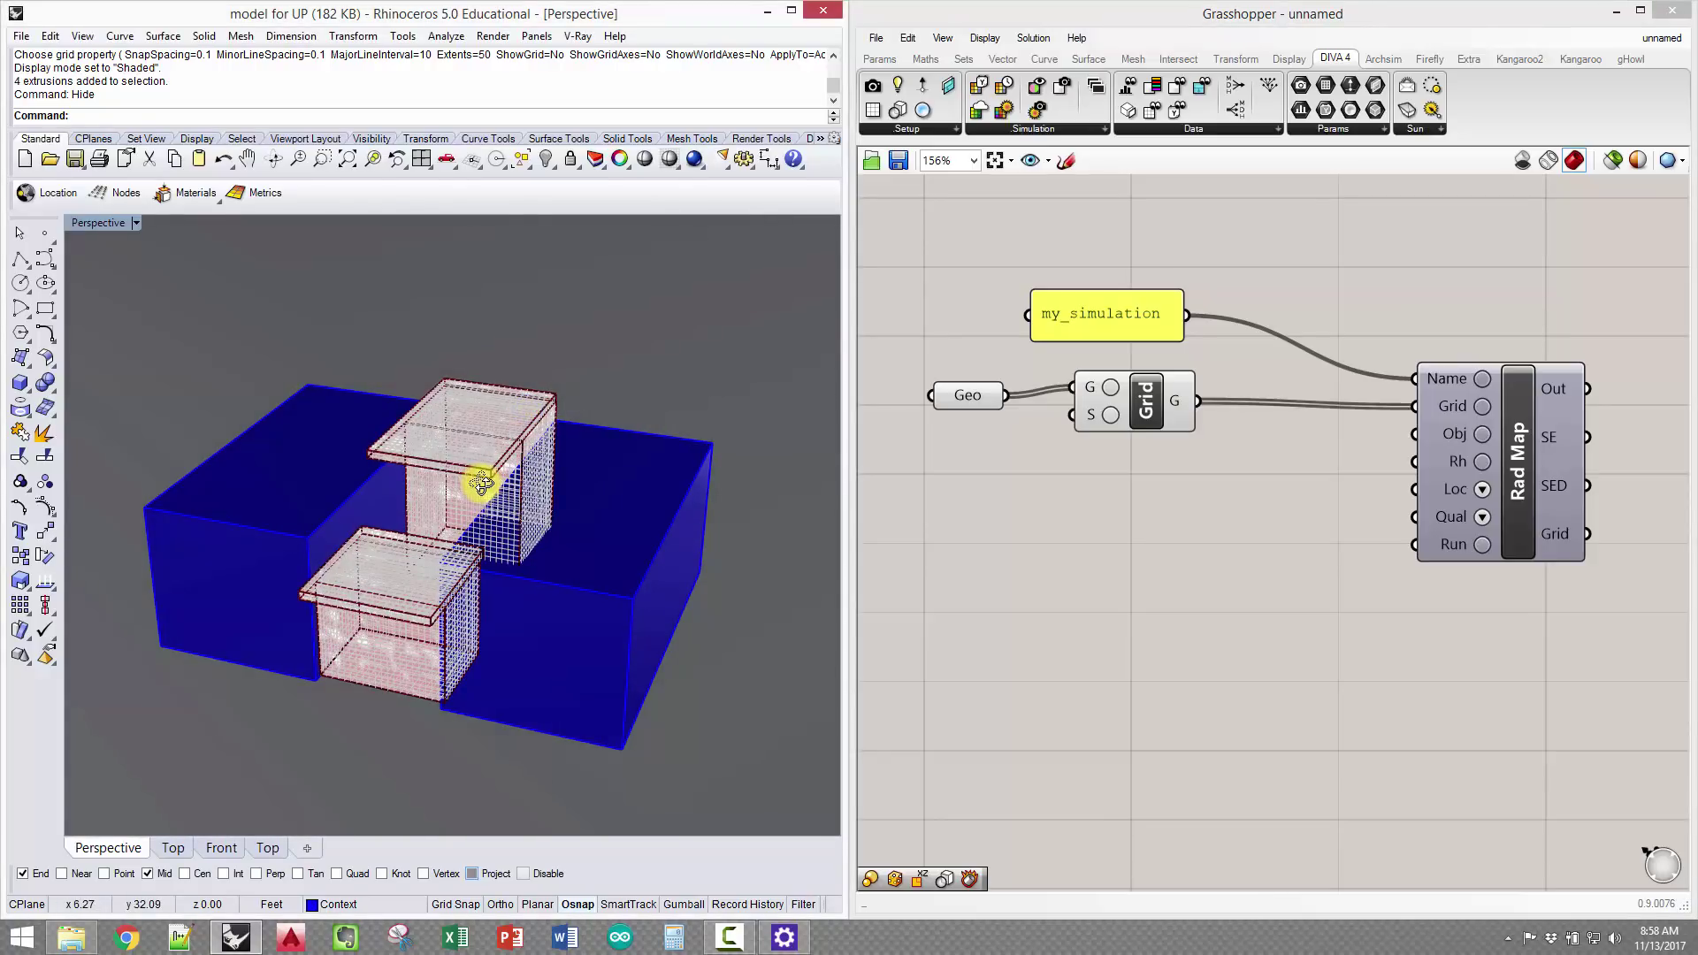
pyautogui.doubleClick(1027, 496)
pyautogui.write('num')
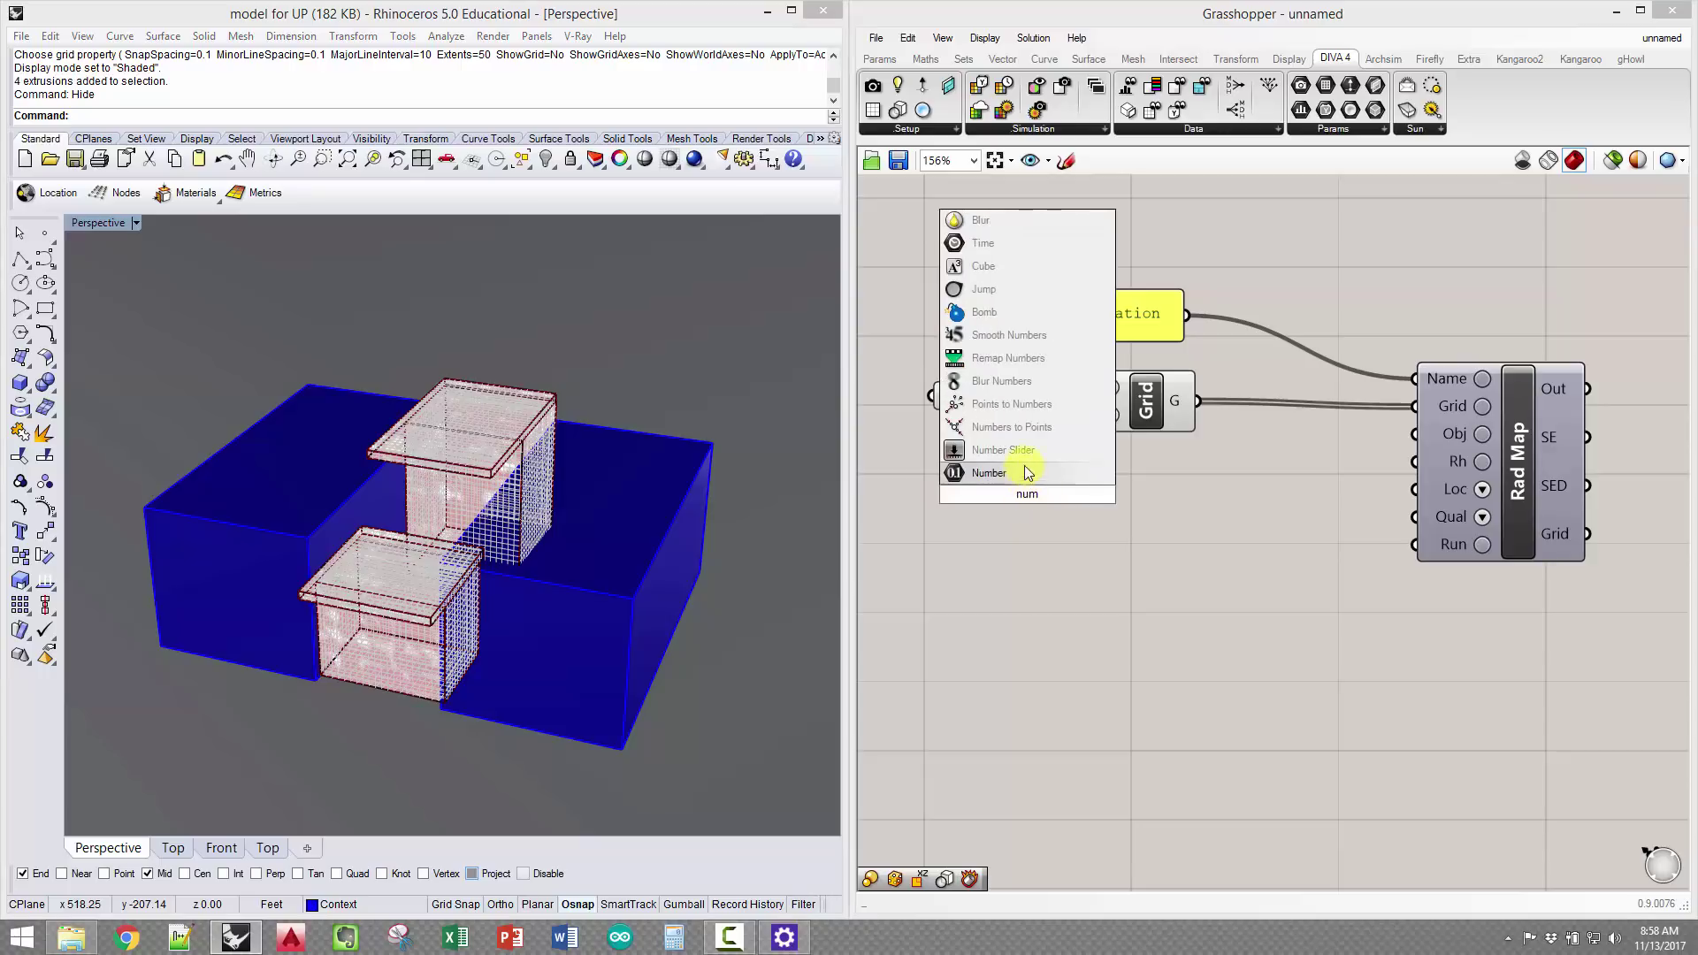
pyautogui.click(1028, 458)
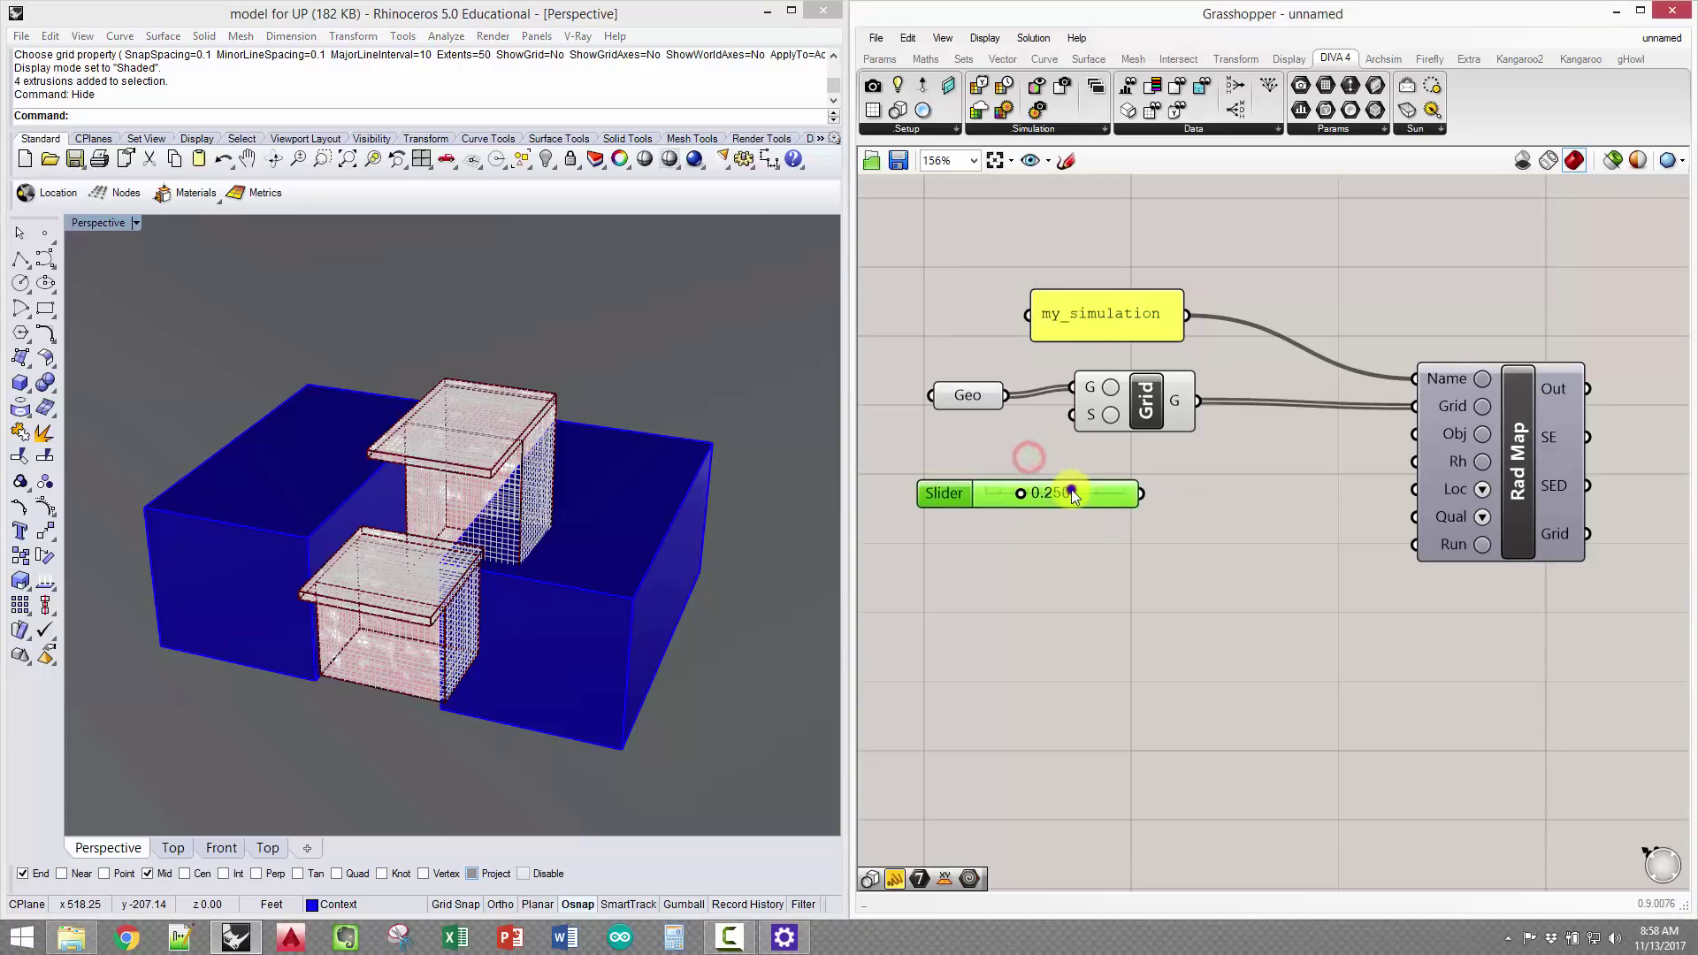
# Set the new number slider's domain to a minimum of 1 and a maximum of 10
pyautogui.rightClick(1072, 493)
pyautogui.click(1155, 576)
pyautogui.doubleClick(1185, 628)
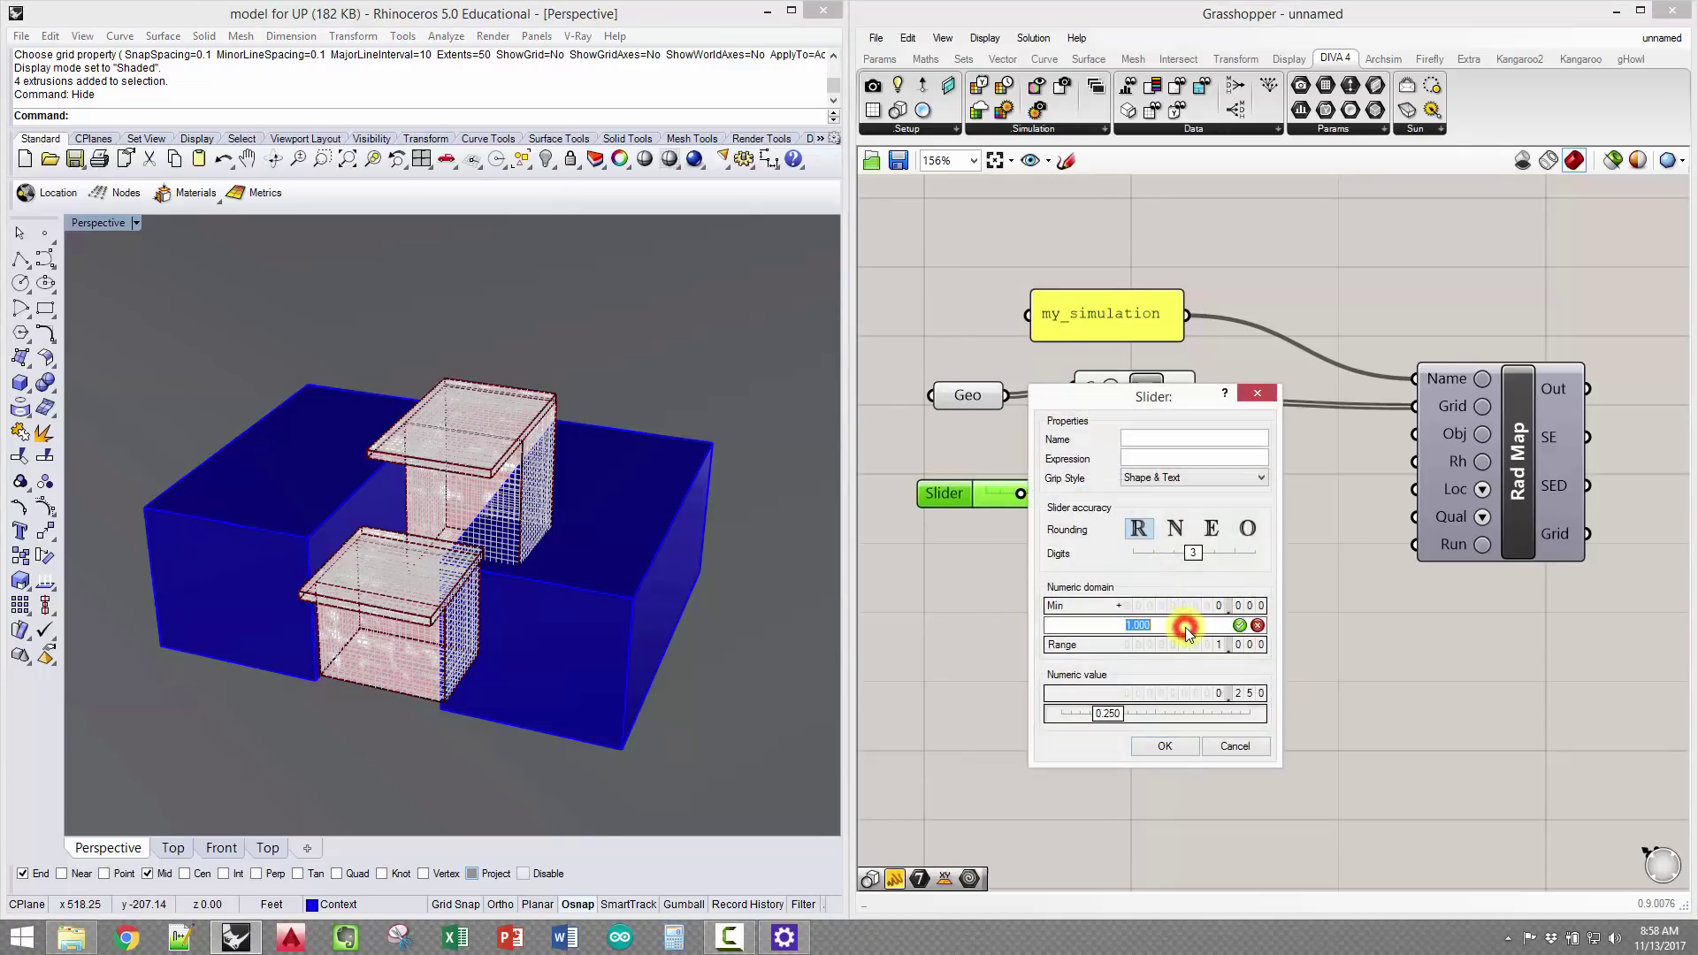
pyautogui.write('10')
pyautogui.click(1239, 626)
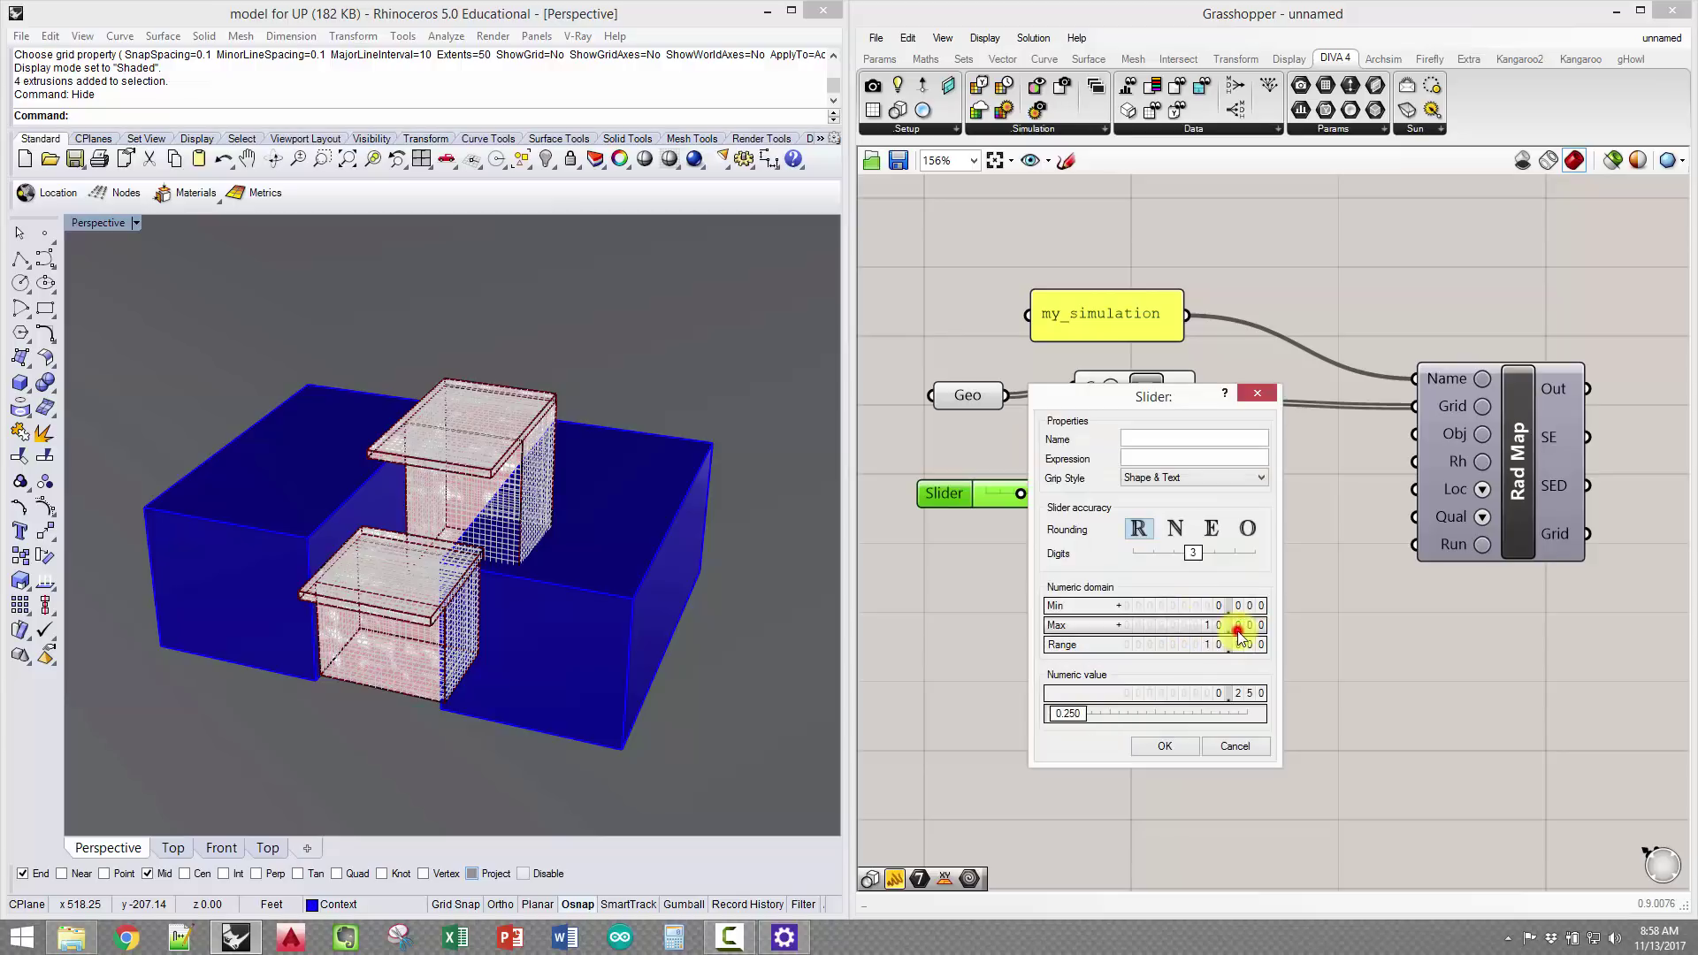
pyautogui.doubleClick(1196, 607)
pyautogui.write('1')
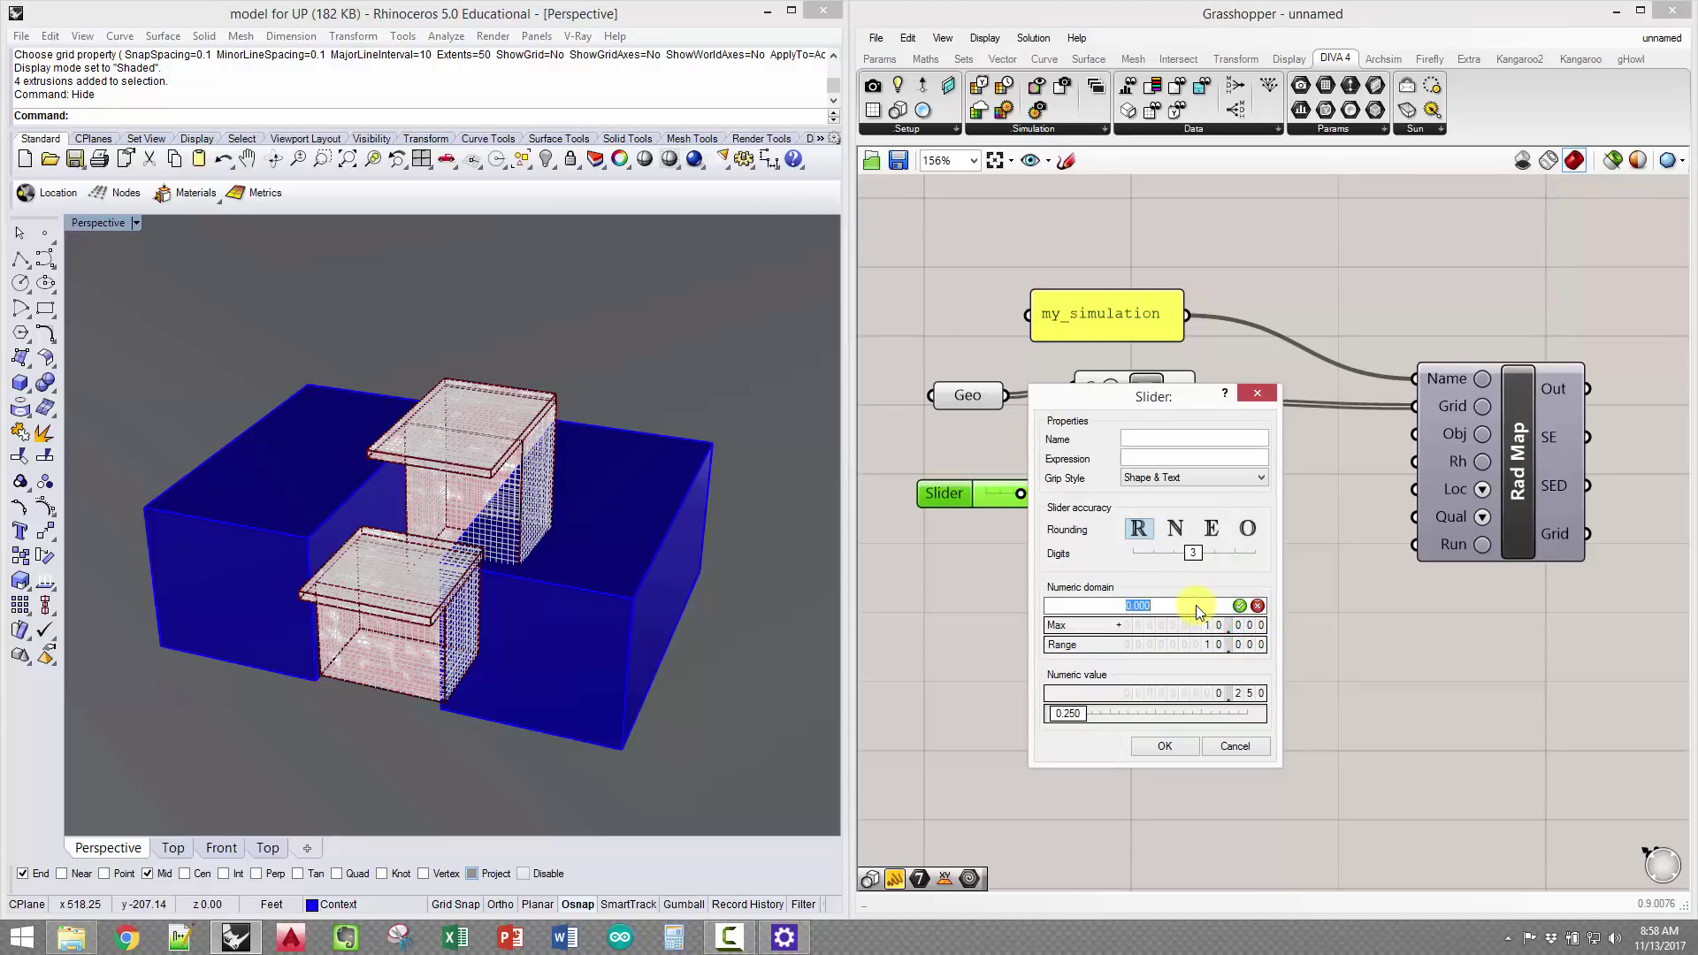
pyautogui.click(1239, 605)
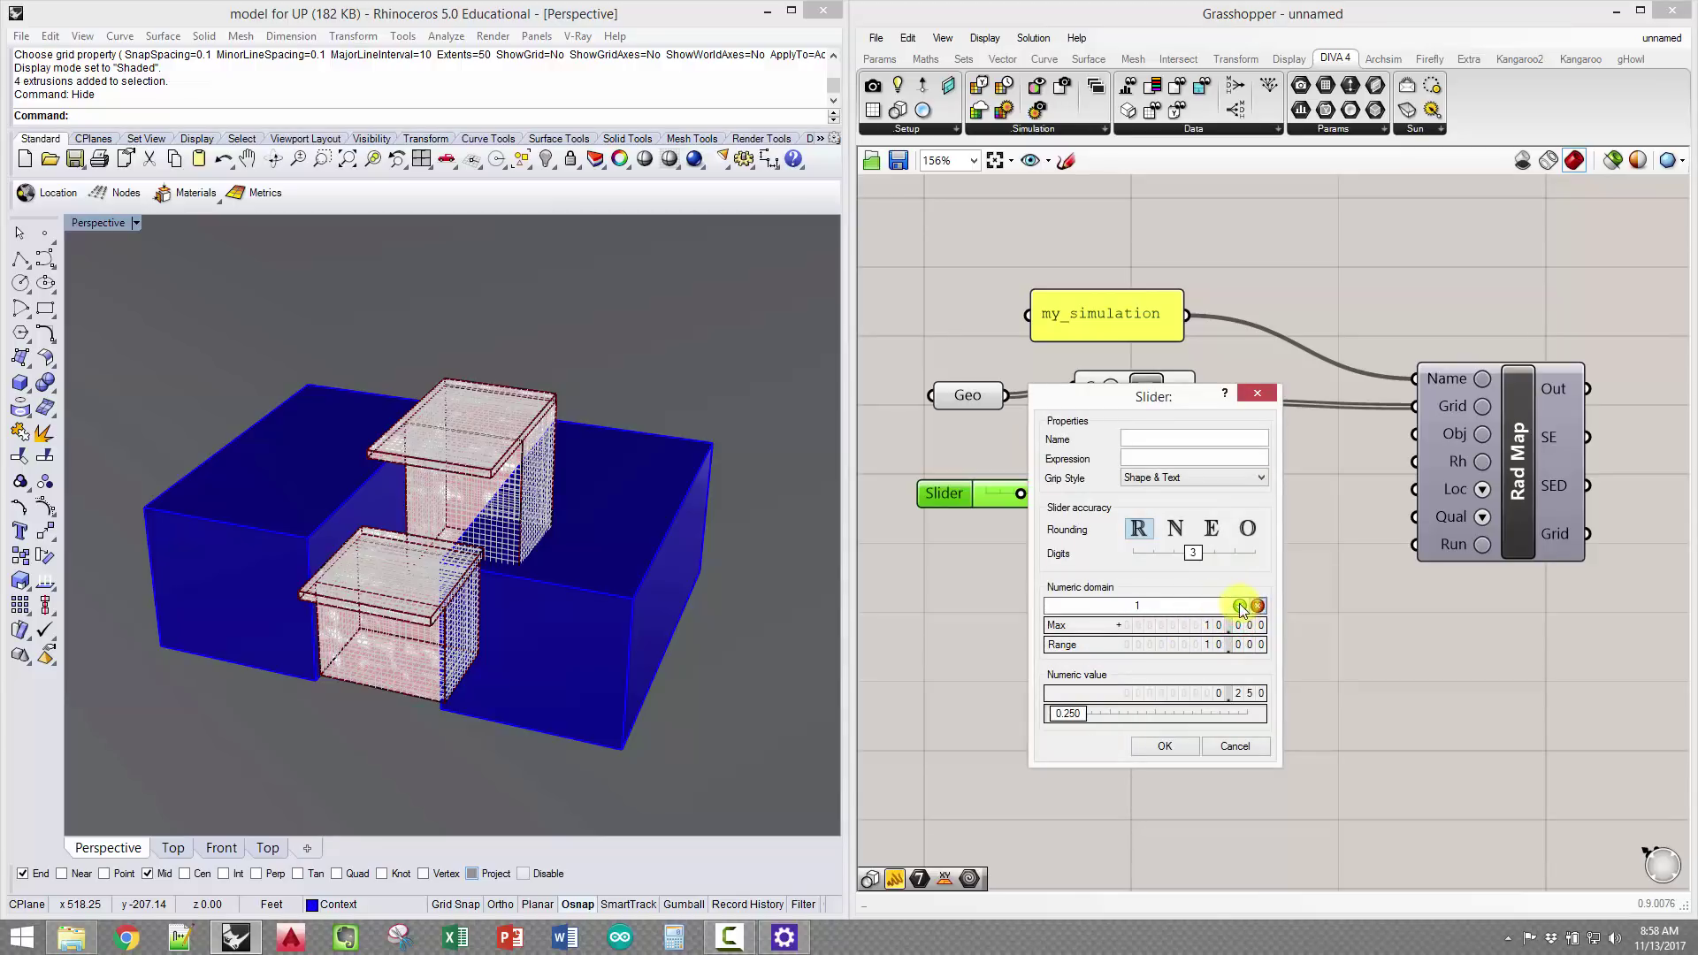
pyautogui.click(1185, 745)
# Connect the slider to the Grid's S input, shift the Grid component toward Rad Map, and inspect the analysis mesh up close
pyautogui.moveTo(1144, 499); pyautogui.dragTo(1231, 412)
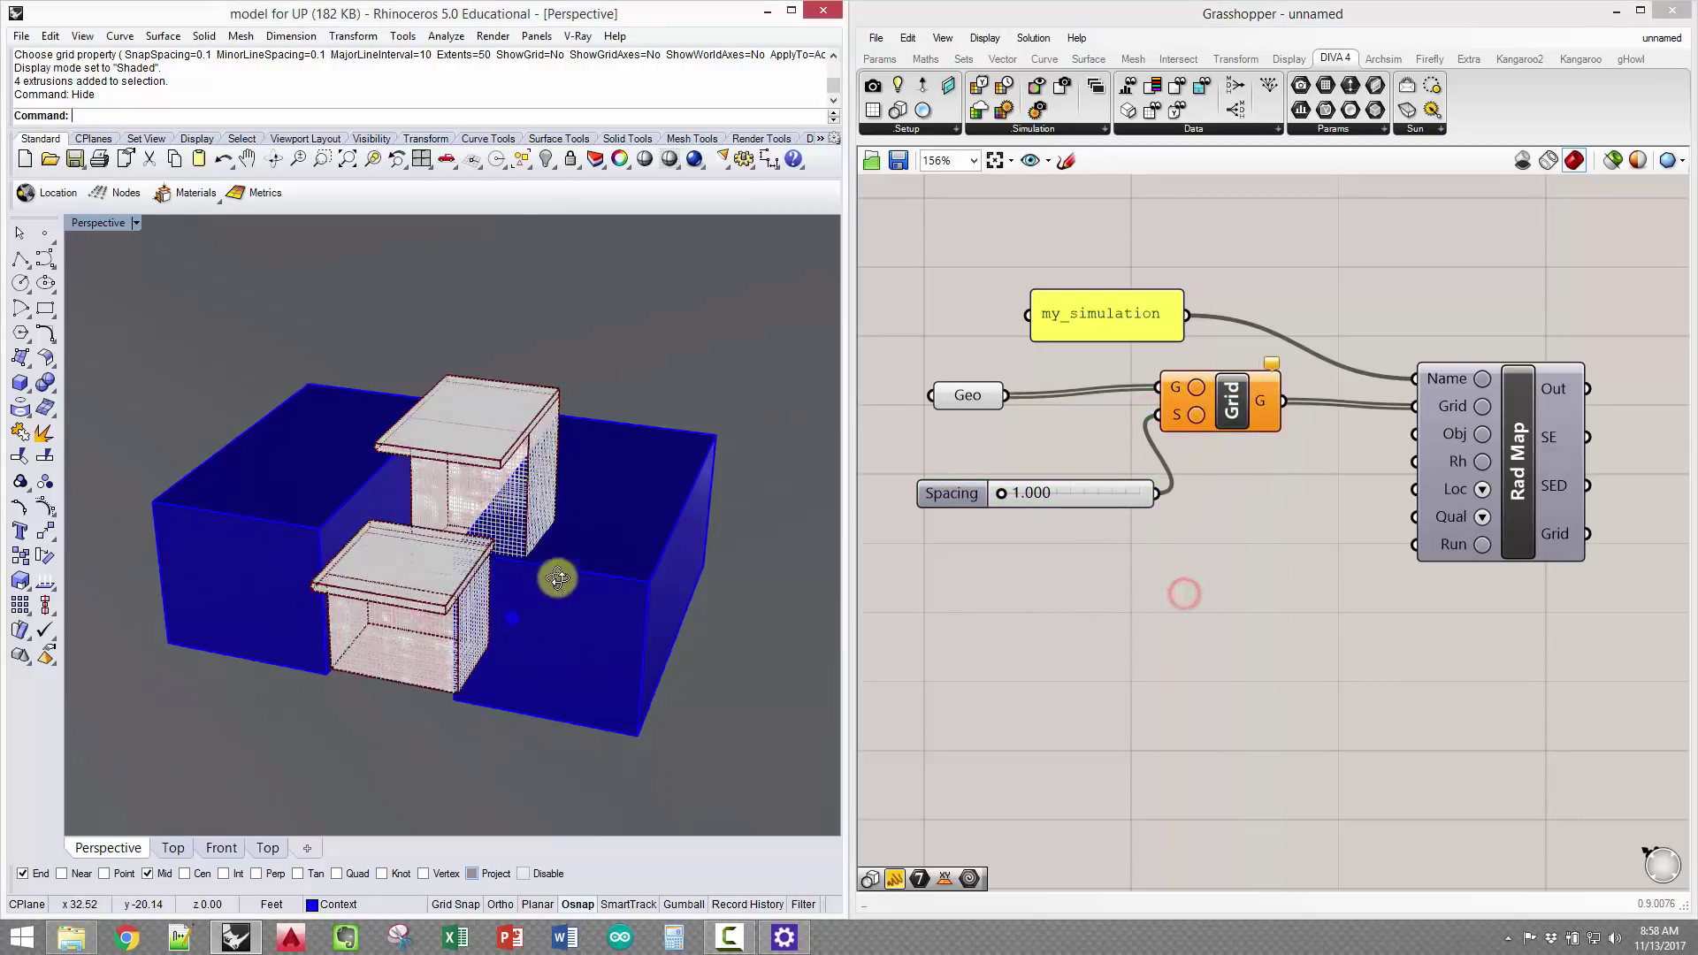
pyautogui.moveTo(557, 576); pyautogui.dragTo(493, 462, button='right')
pyautogui.scroll(5, 516, 469)
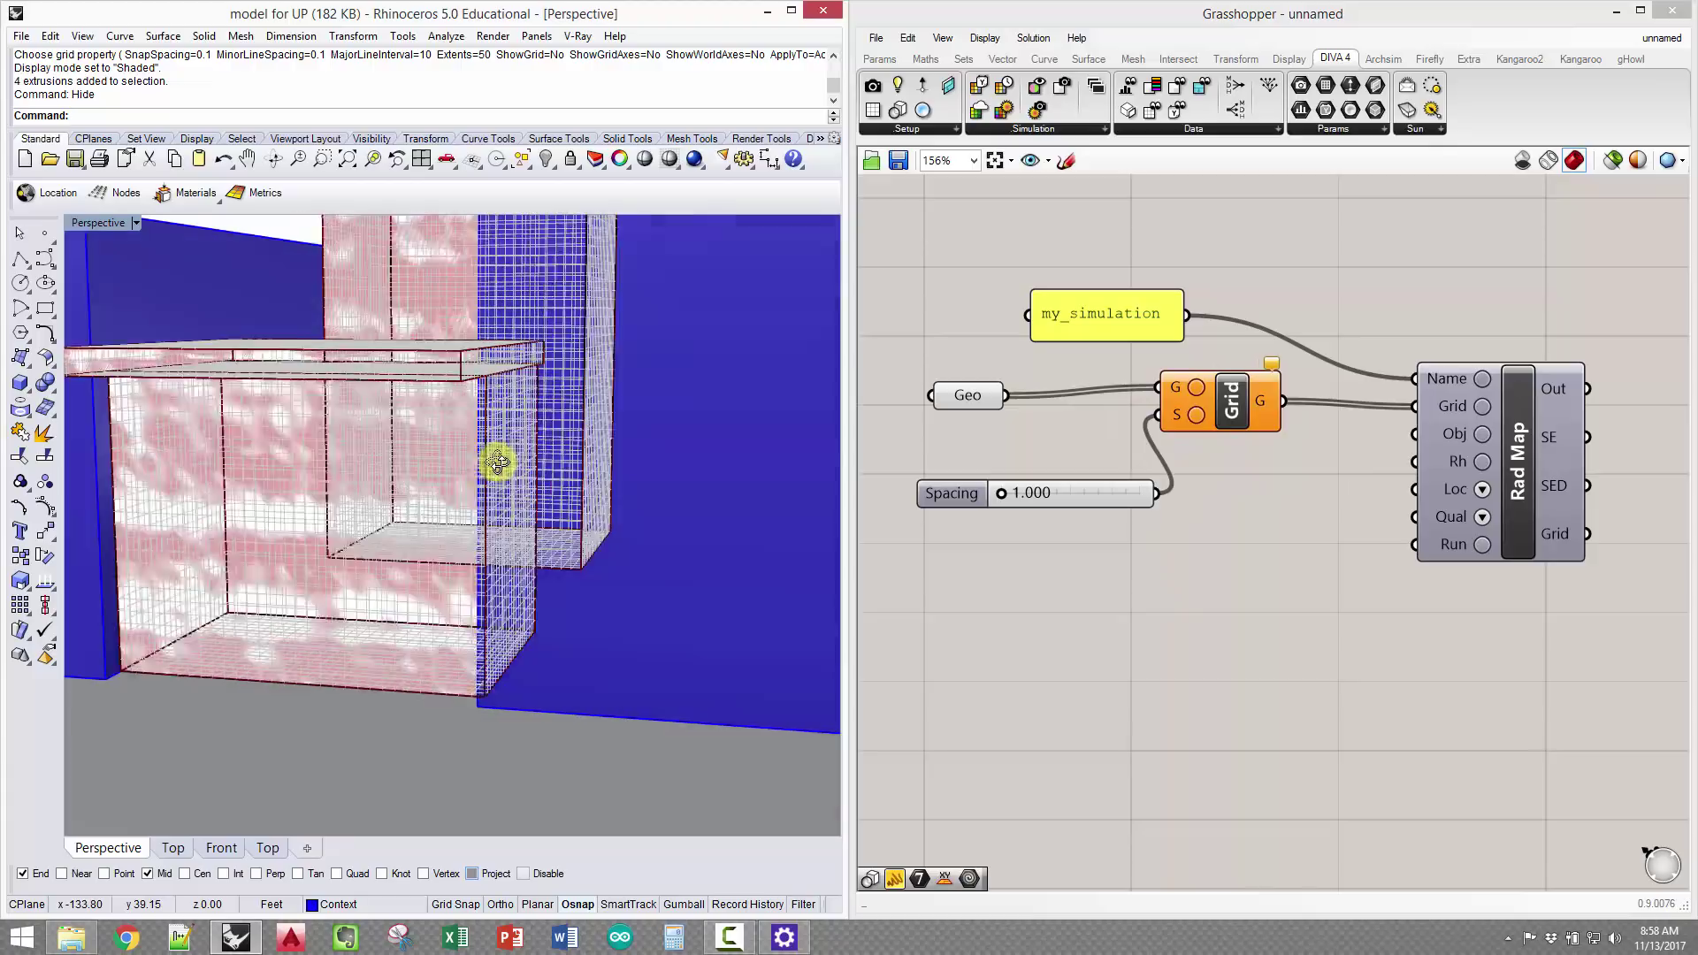
# Set the Spacing slider to 4 and review the coarser grid on the building surfaces
pyautogui.doubleClick(1070, 495)
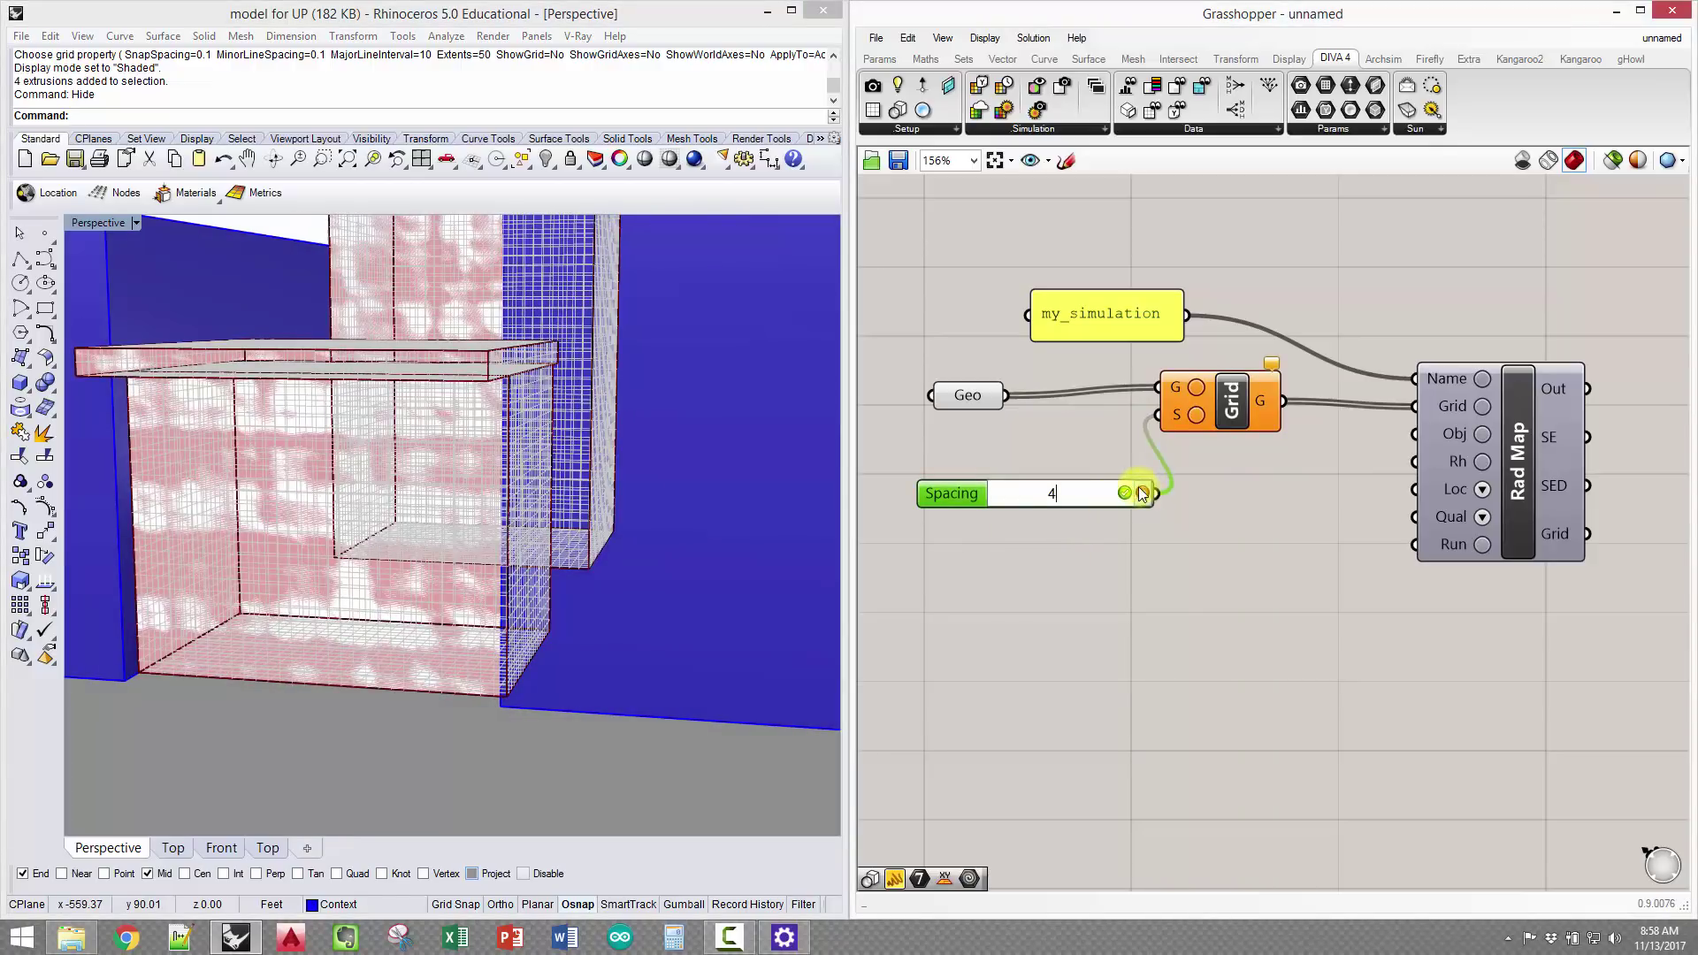
pyautogui.click(1124, 493)
pyautogui.moveTo(390, 481); pyautogui.dragTo(403, 519, button='right')
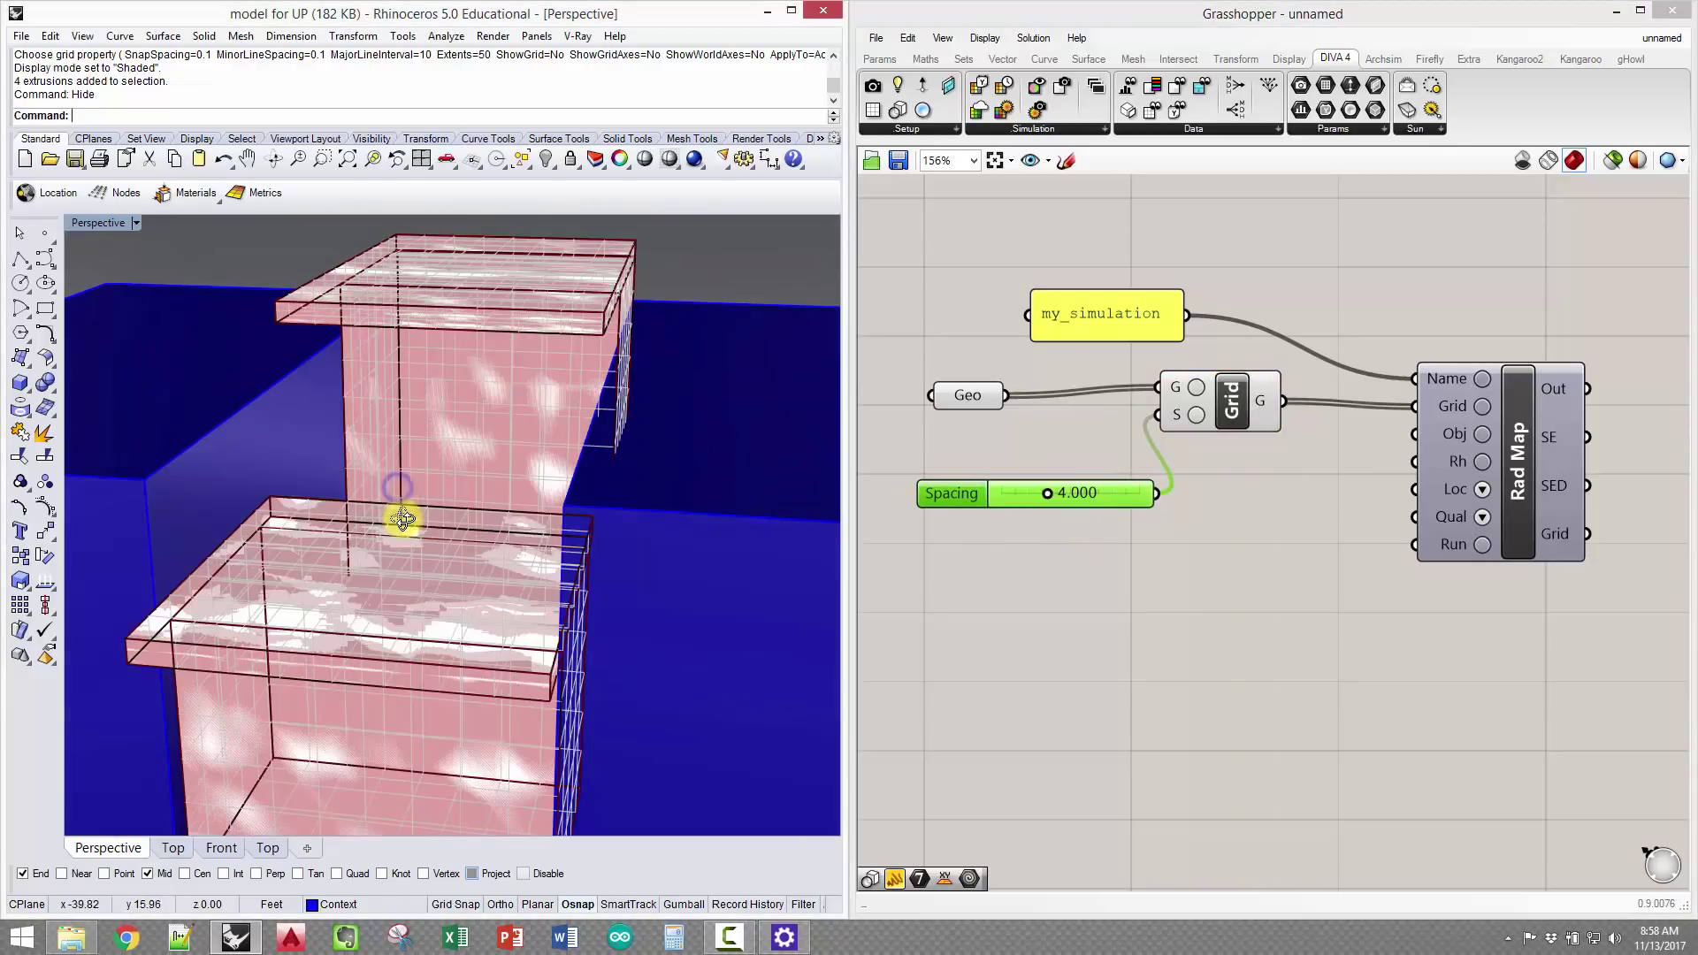
# Move the Rad Map component farther from the Grid component and place a Scene Object component below the Grid
pyautogui.moveTo(480, 331); pyautogui.dragTo(474, 368, button='right')
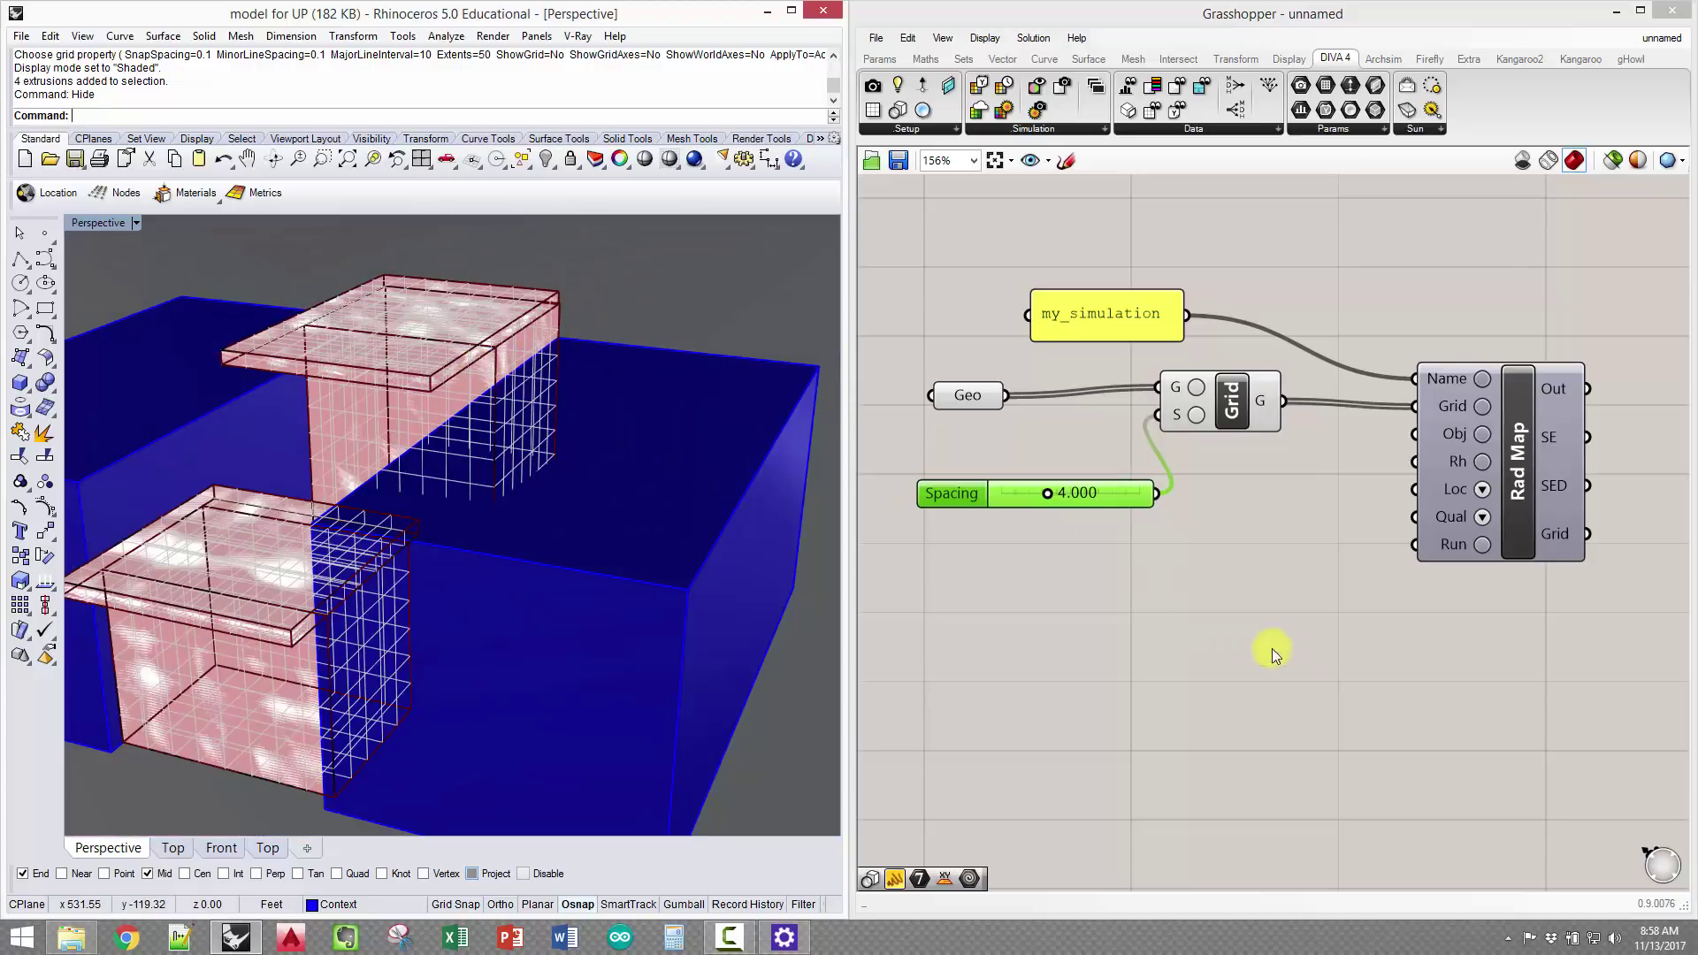
pyautogui.moveTo(1272, 495); pyautogui.dragTo(1350, 512, button='right')
pyautogui.moveTo(1350, 512); pyautogui.dragTo(1513, 561)
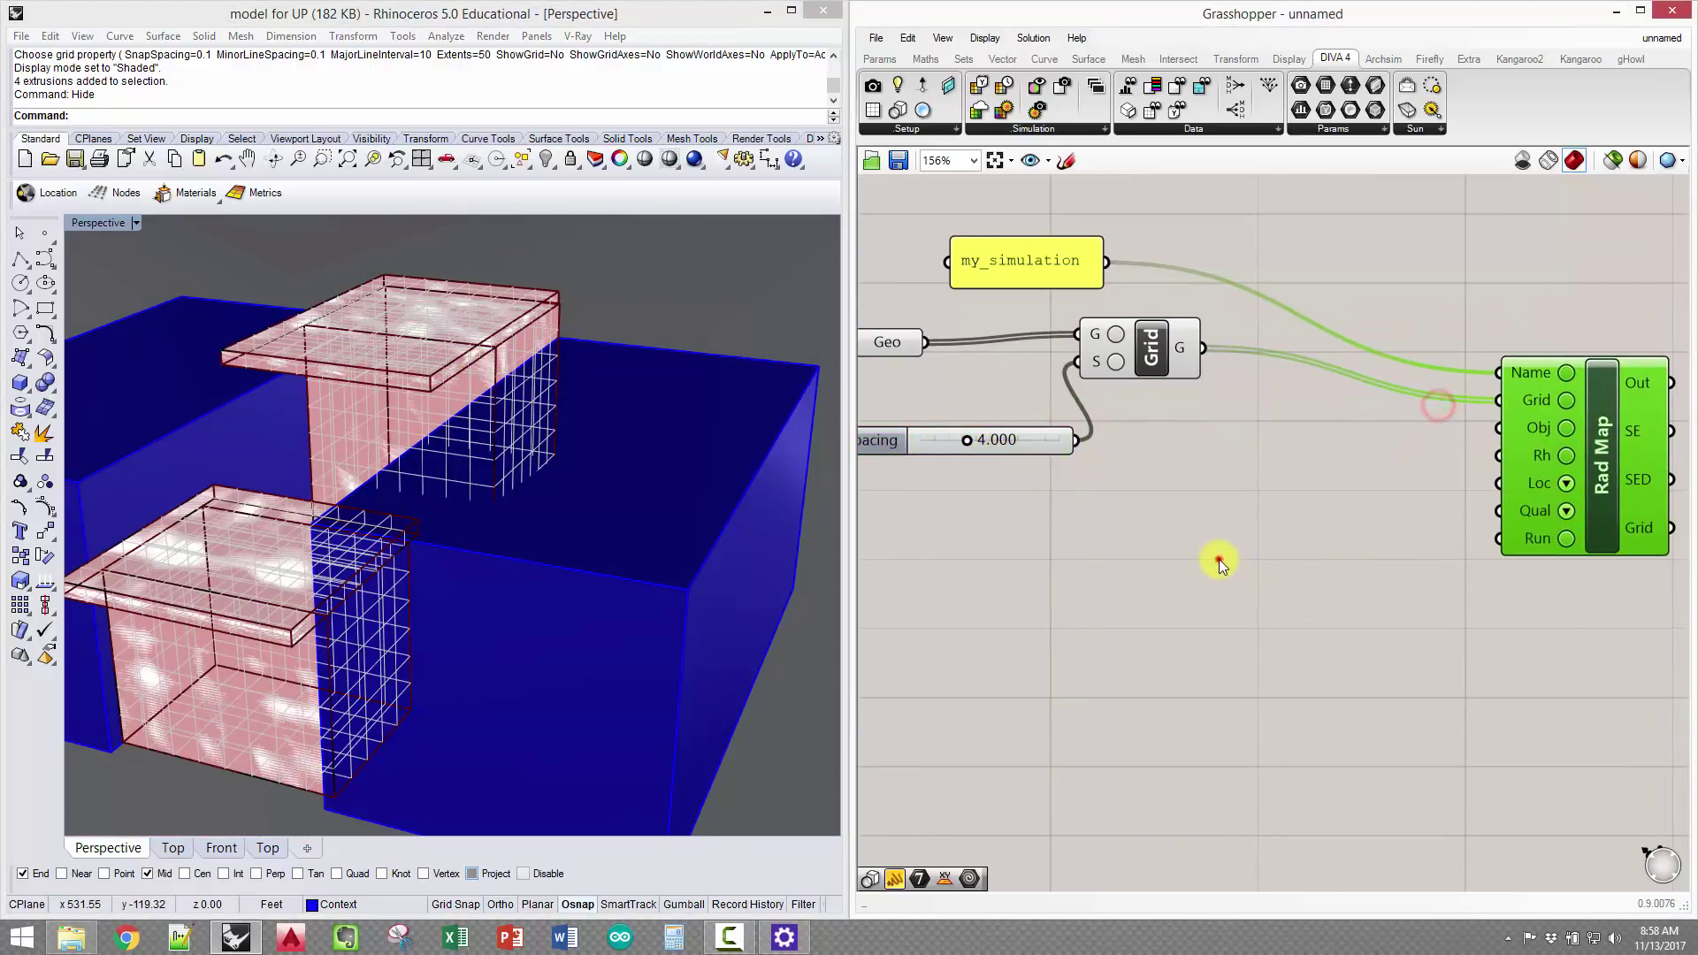
pyautogui.click(1218, 559)
pyautogui.click(932, 127)
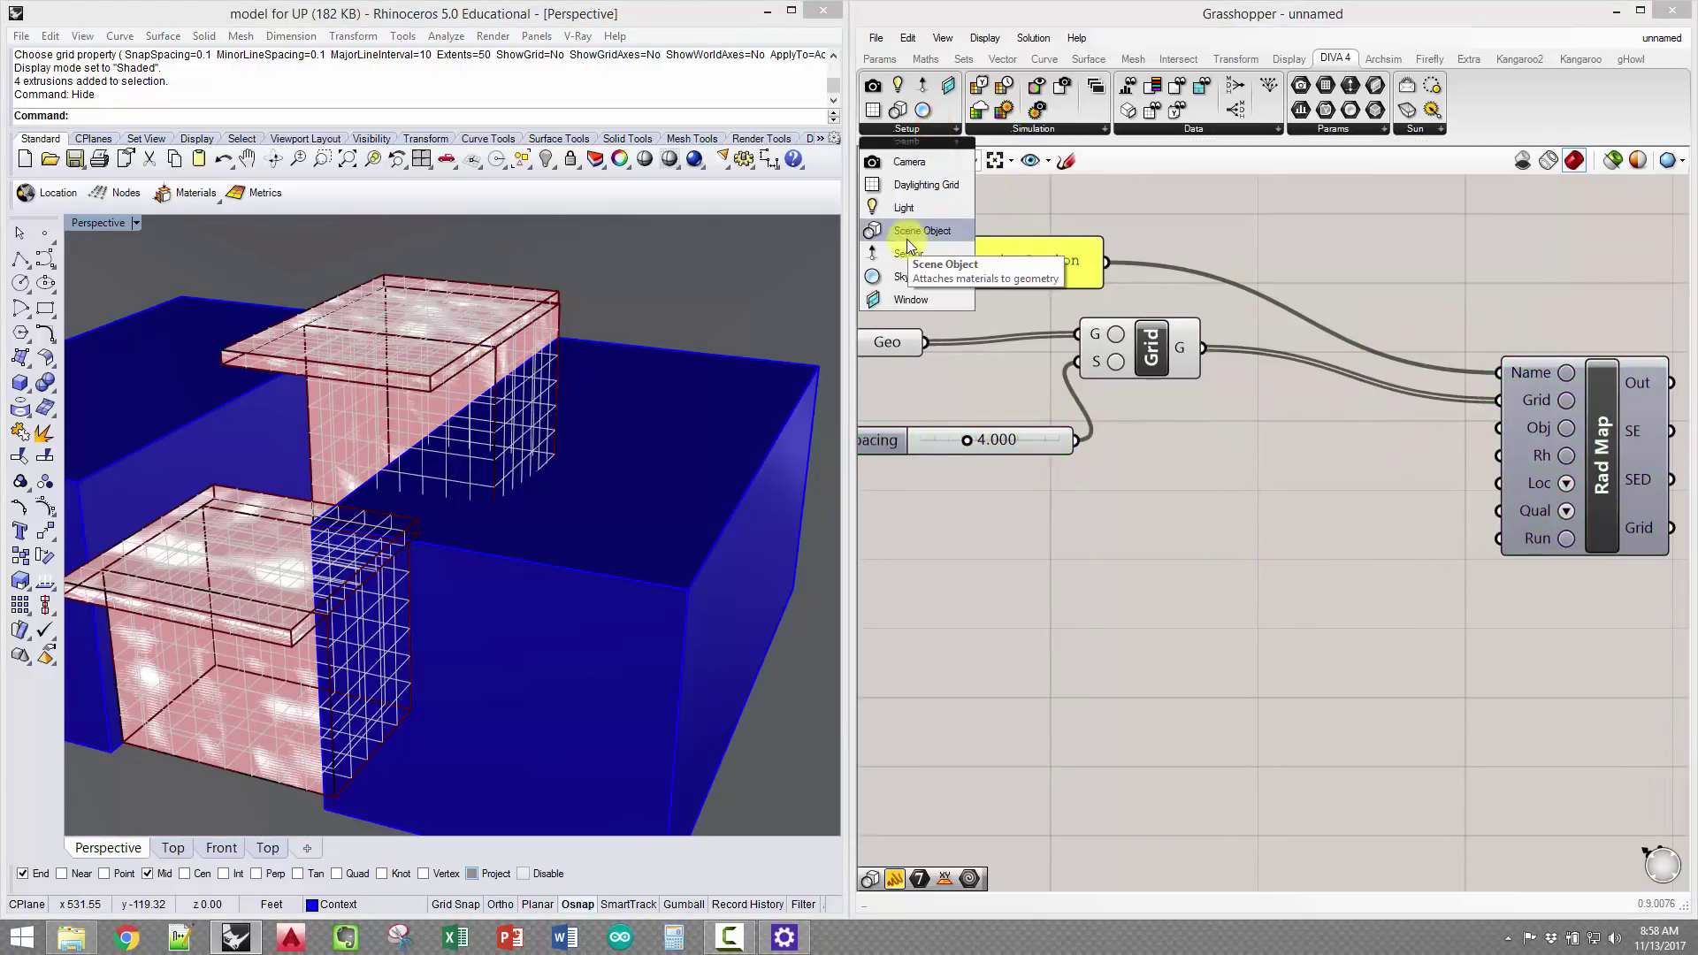
pyautogui.moveTo(906, 236); pyautogui.dragTo(1229, 478)
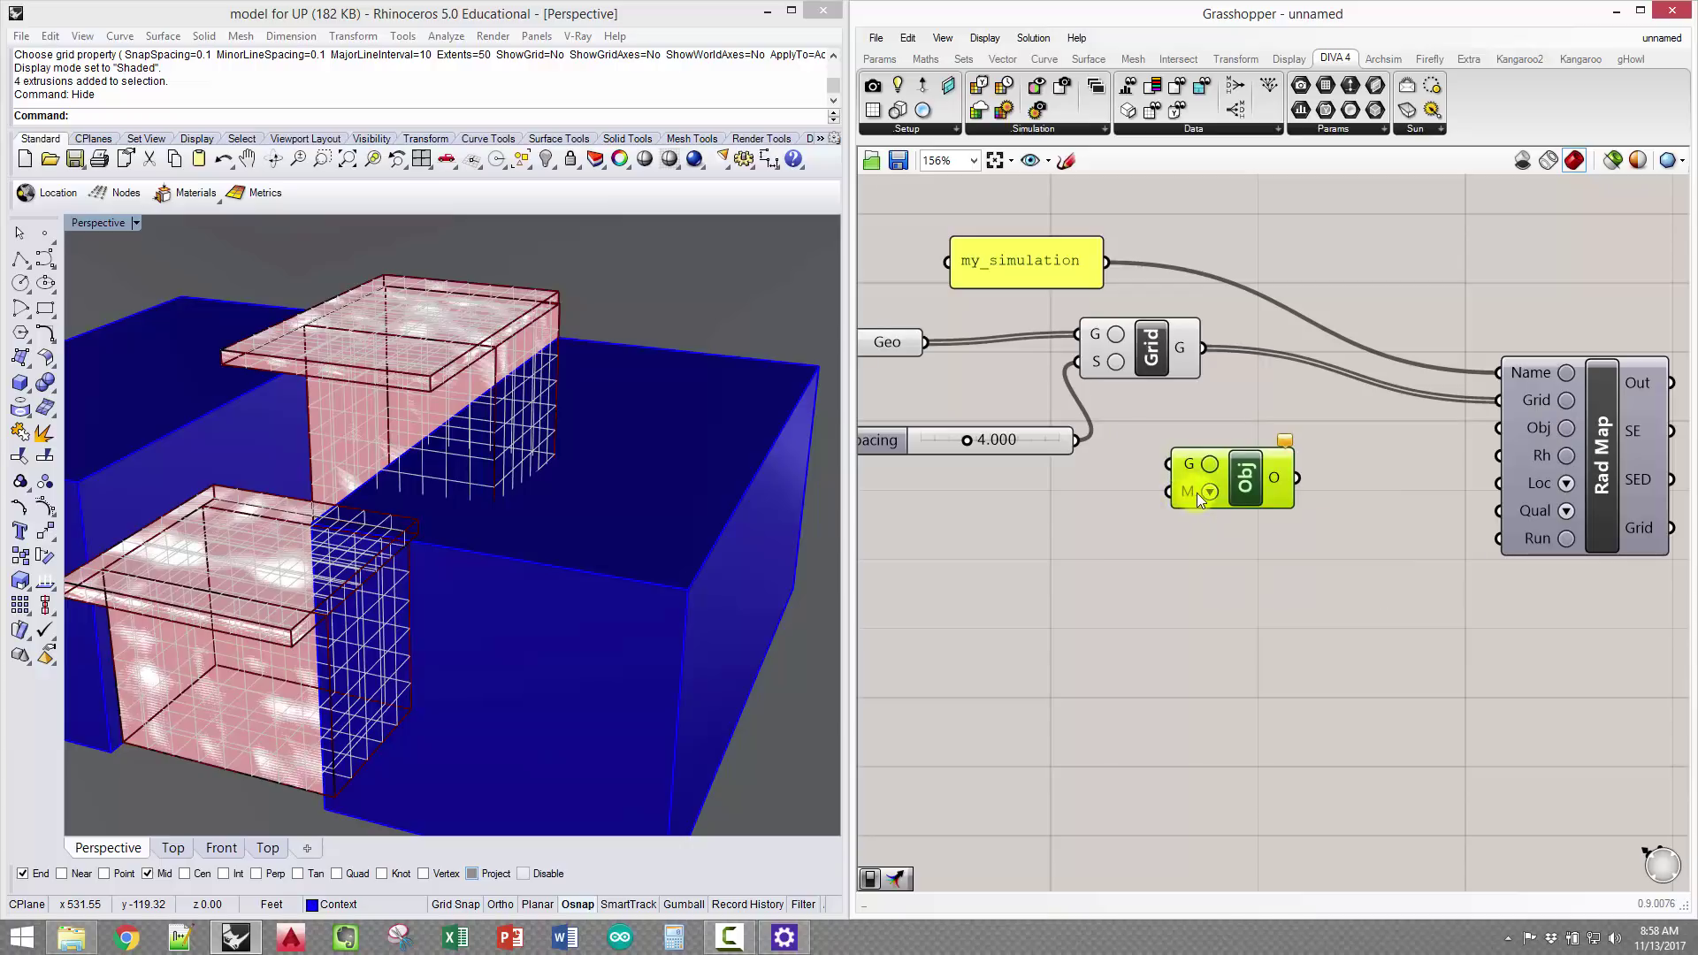
# Add a Geometry parameter below the Spacing slider and connect it to the Scene Object's G input
pyautogui.moveTo(909, 579); pyautogui.dragTo(1033, 551, button='right')
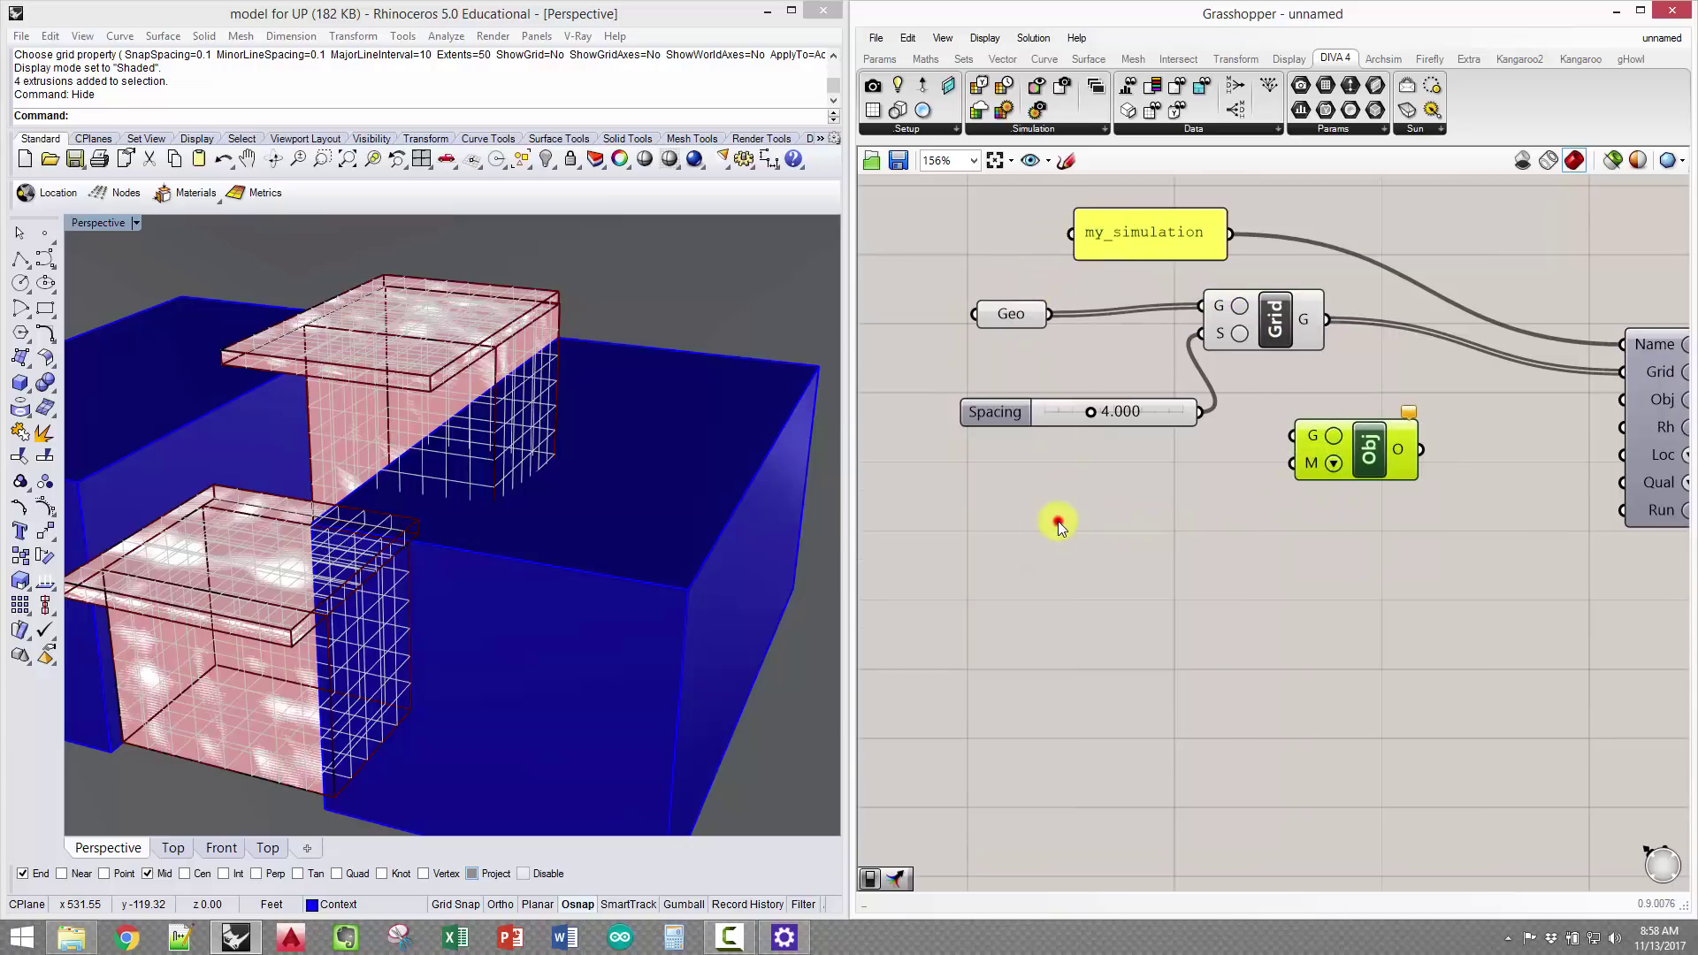
pyautogui.doubleClick(1058, 521)
pyautogui.write('ge')
pyautogui.click(1050, 460)
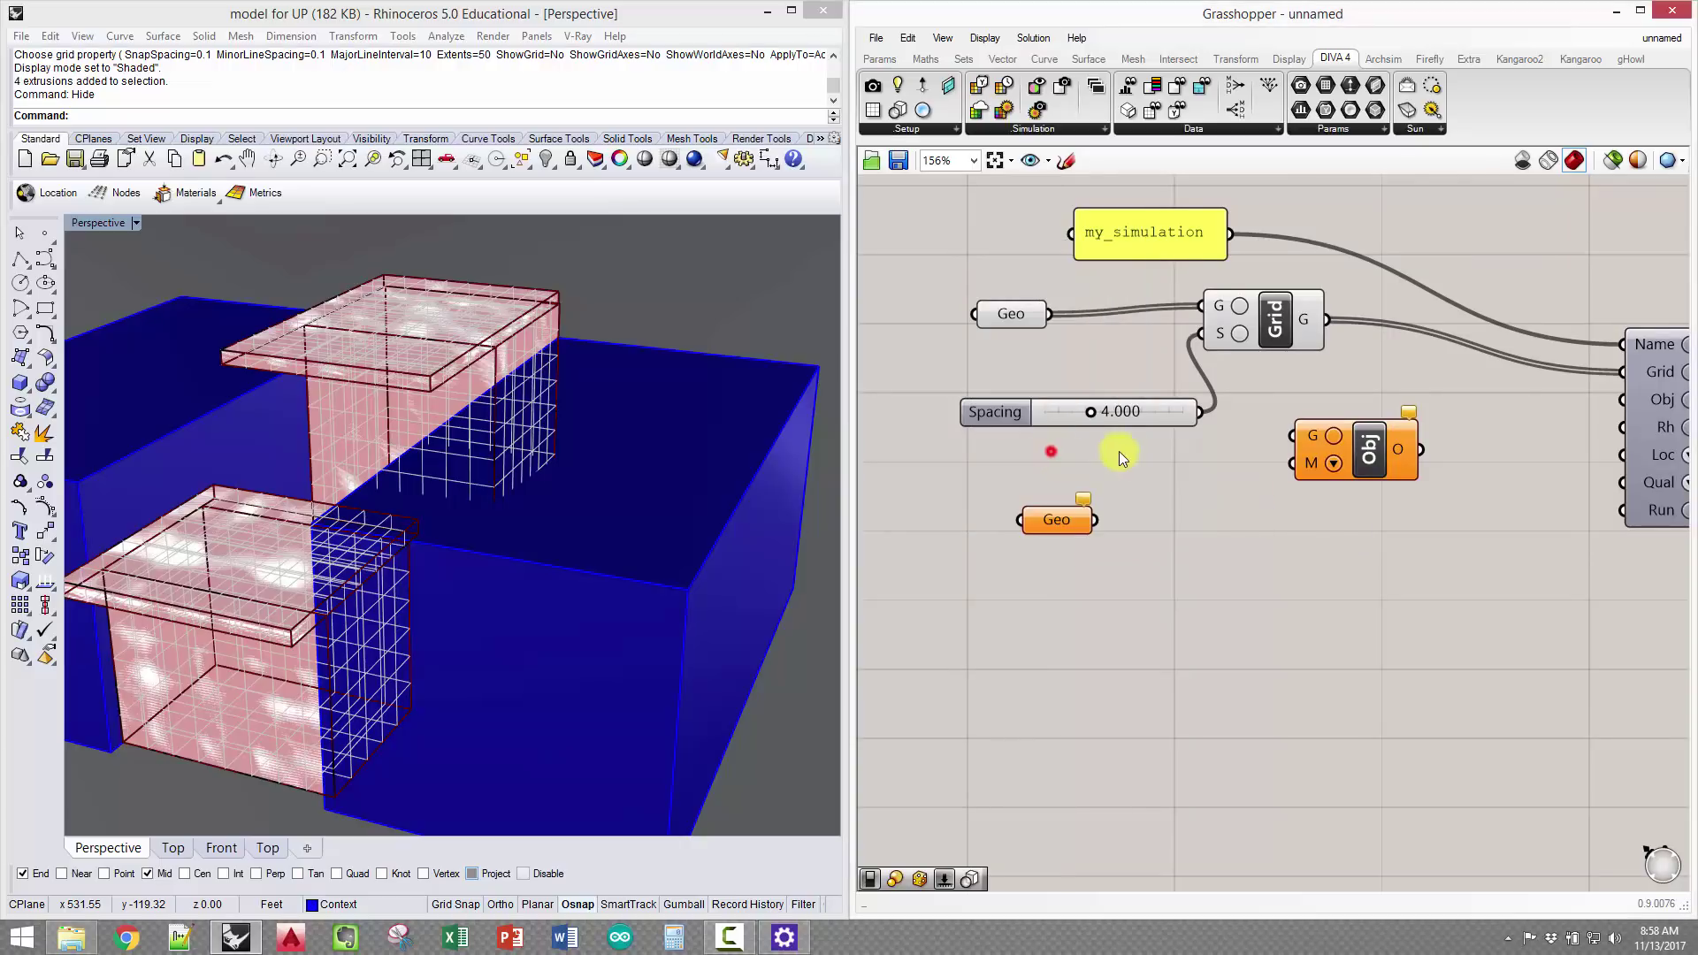
pyautogui.moveTo(1107, 503); pyautogui.dragTo(1293, 436)
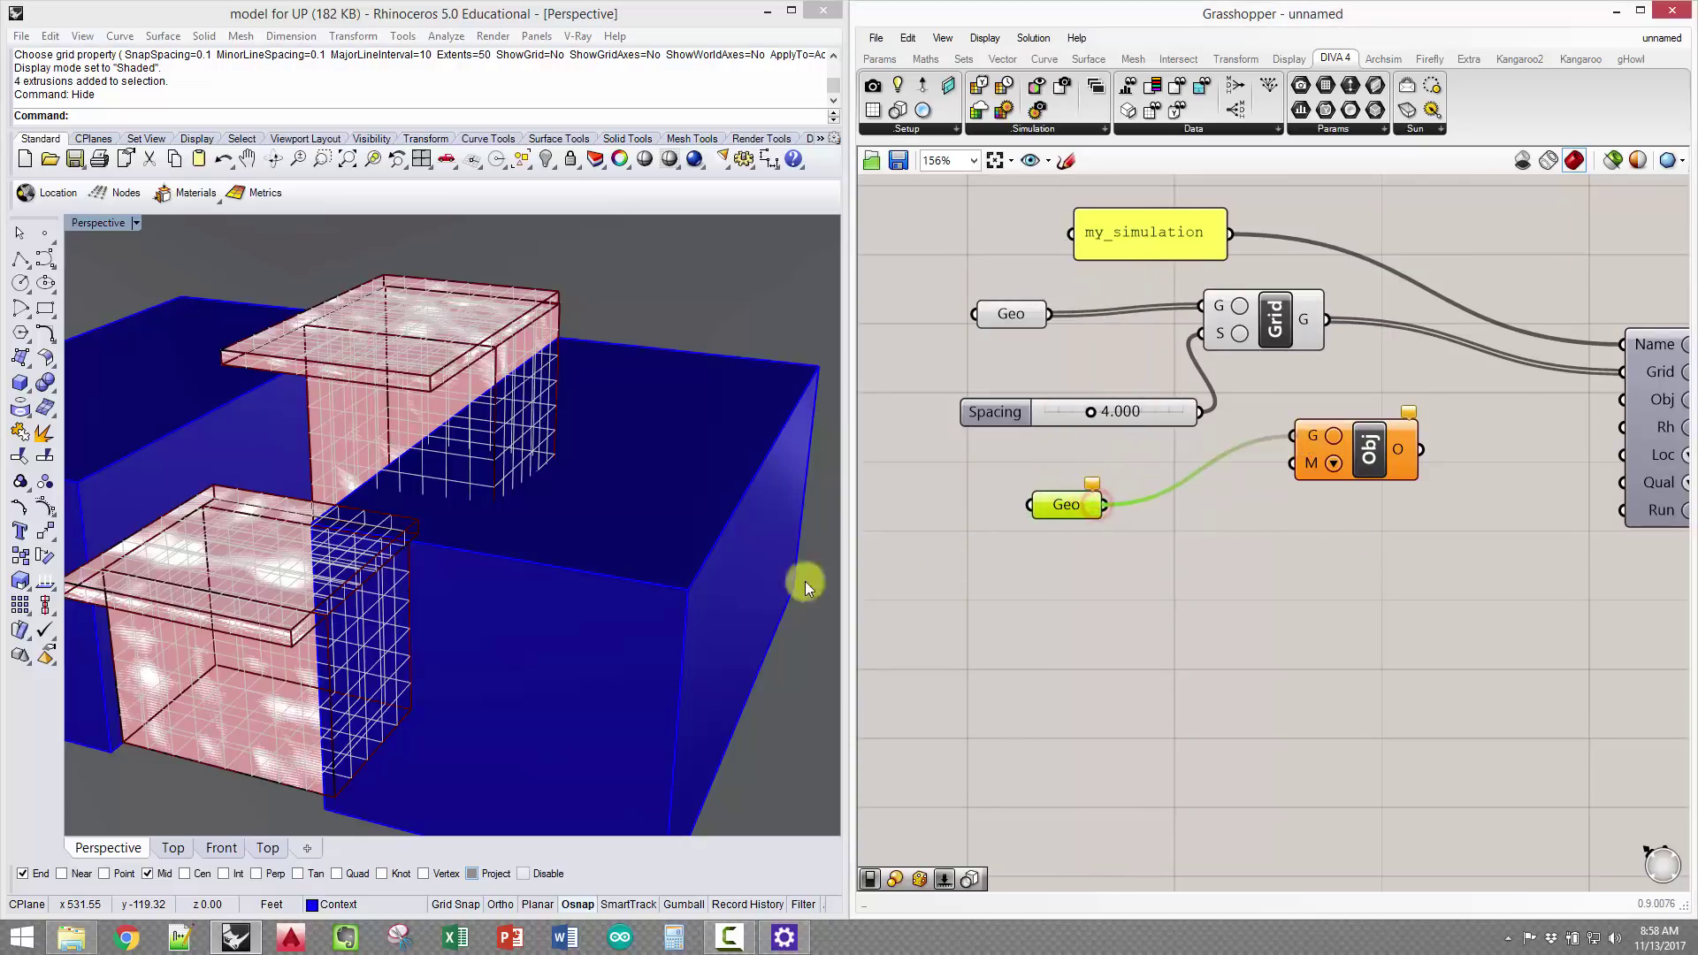
# Select both blue context blocks in Rhino and assign them to the new Geo parameter as multiple geometries
pyautogui.click(607, 573)
pyautogui.moveTo(608, 573); pyautogui.dragTo(373, 507, button='right')
pyautogui.keyDown('shift'); pyautogui.click(140, 440); pyautogui.keyUp('shift')
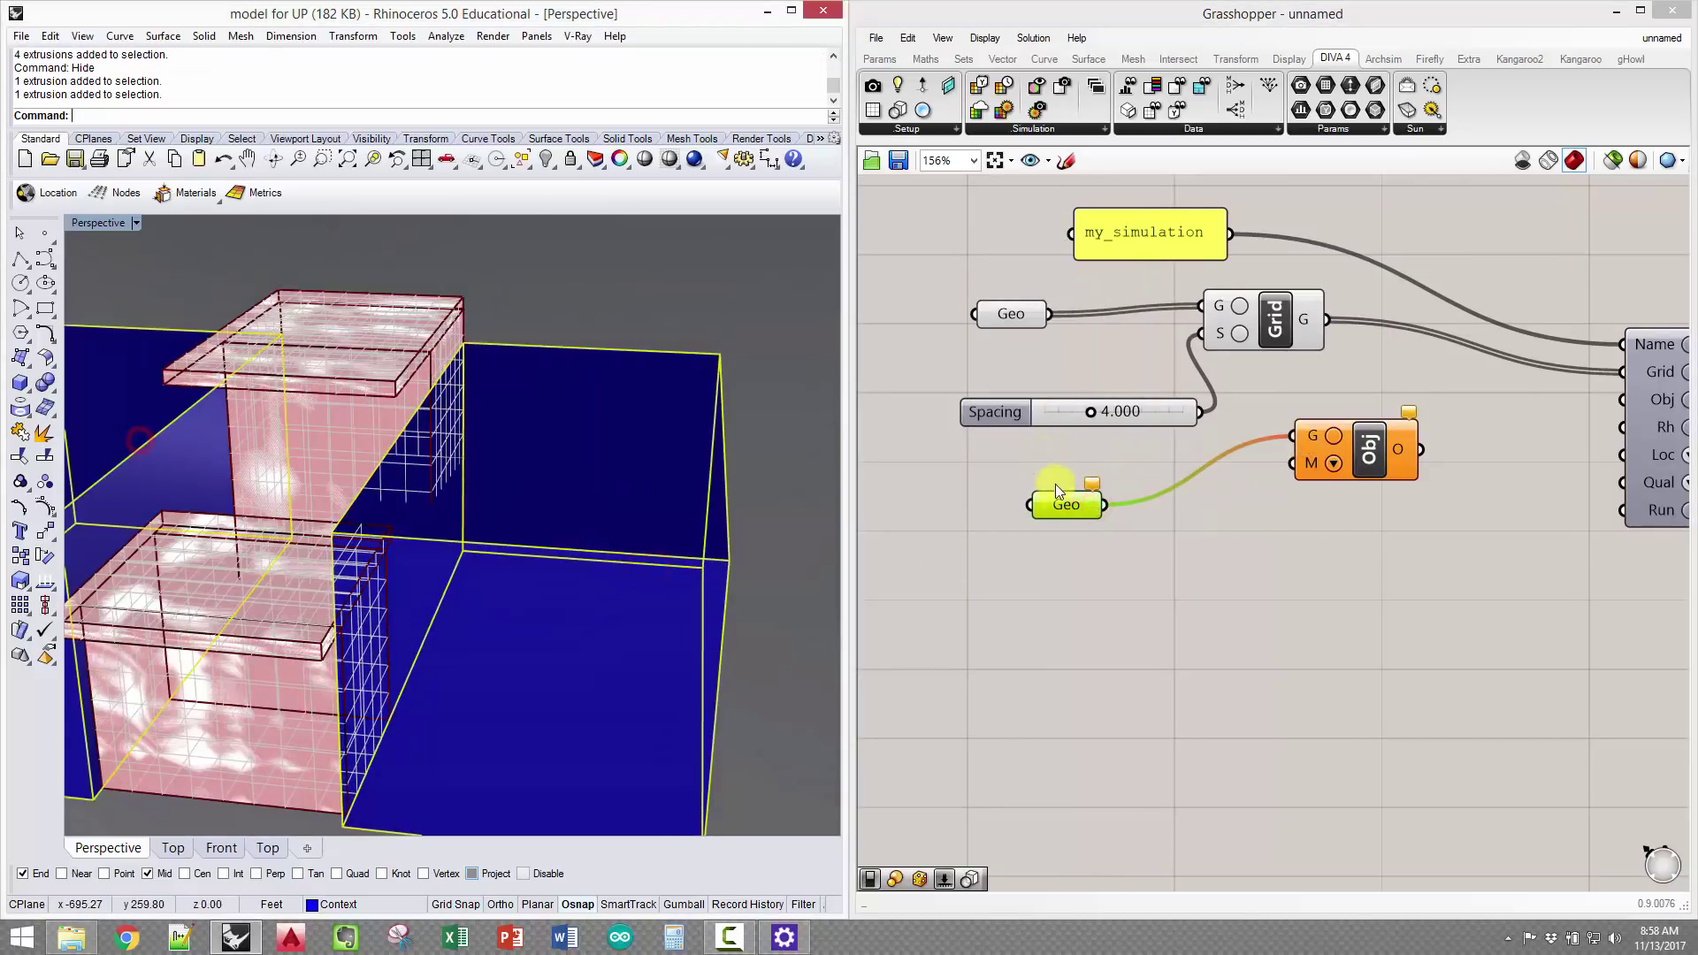
pyautogui.rightClick(1060, 501)
pyautogui.click(1149, 779)
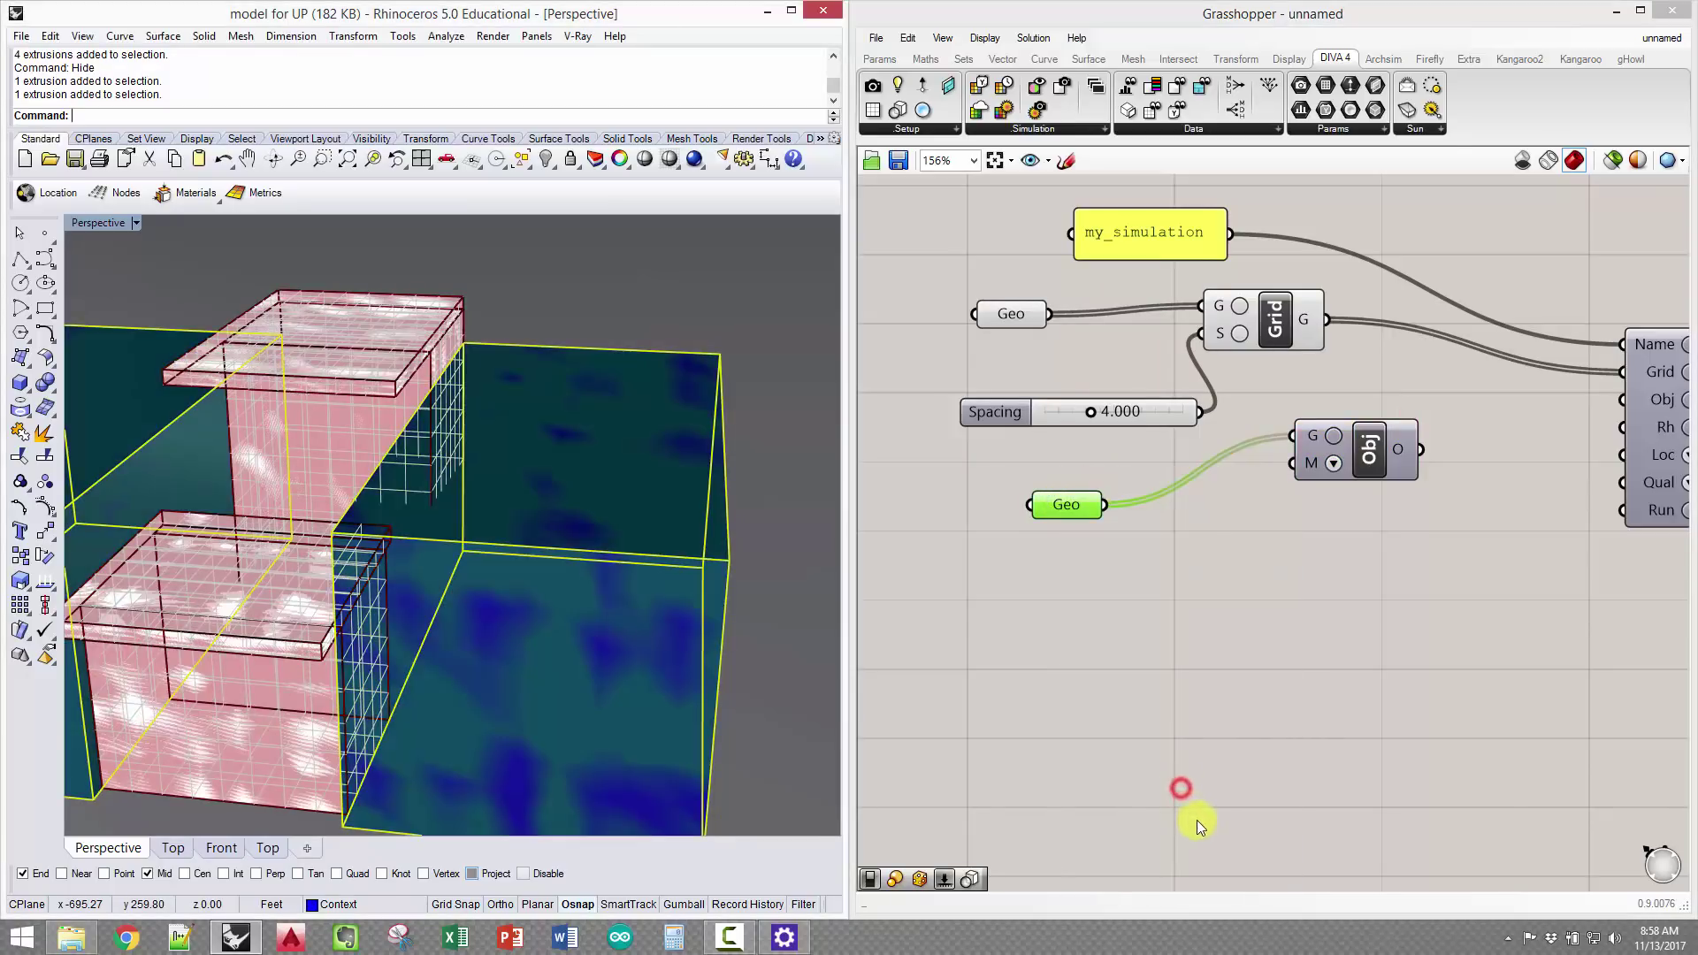
# Hide the two original context blocks in Rhino so that only their Grasshopper preview is displayed
pyautogui.click(131, 418)
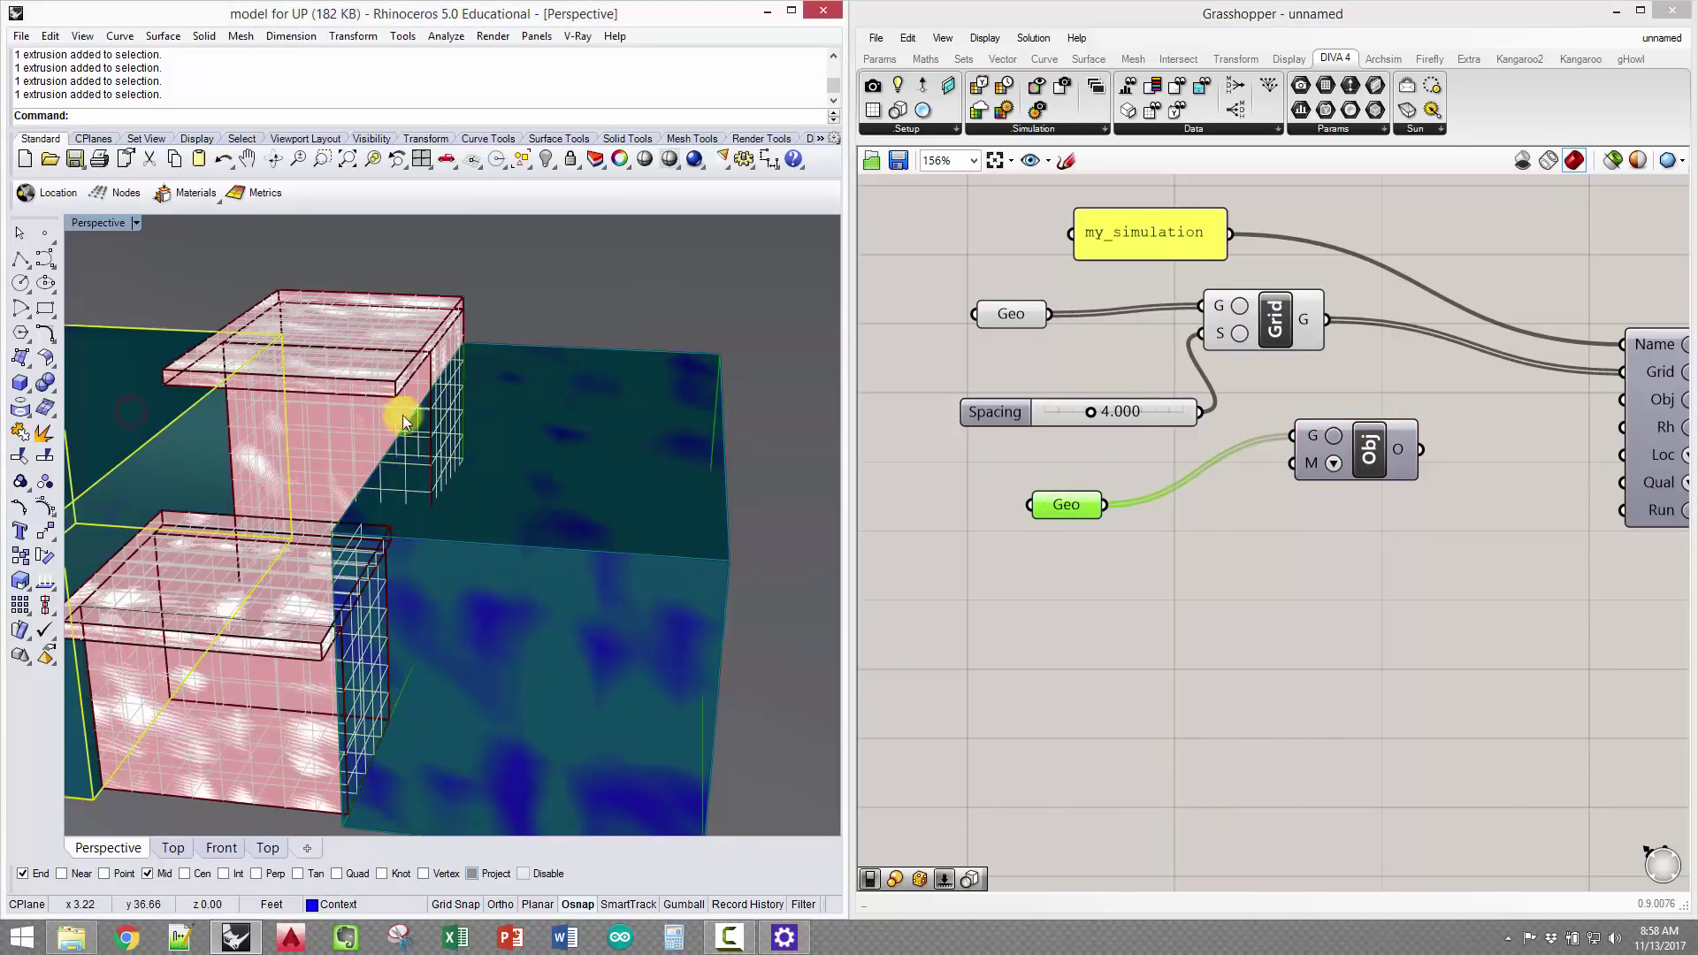
pyautogui.keyDown('shift'); pyautogui.click(606, 548); pyautogui.keyUp('shift')
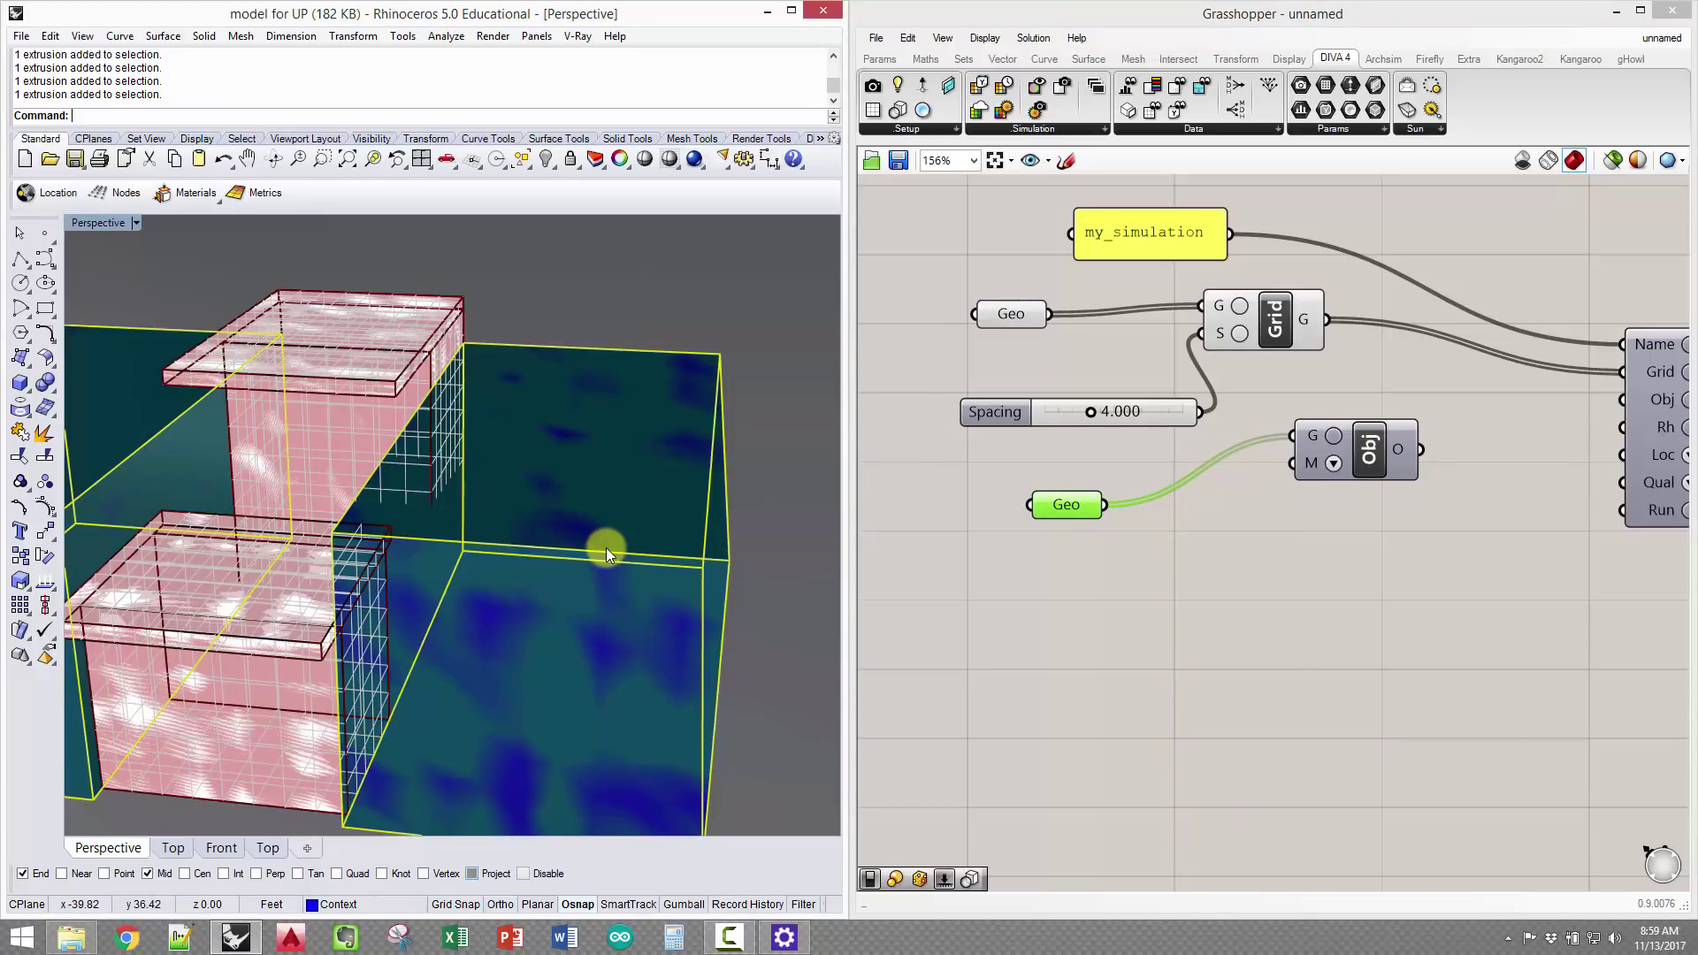
pyautogui.hotkey('ctrl', 'h')
pyautogui.moveTo(601, 548); pyautogui.dragTo(741, 512, button='right')
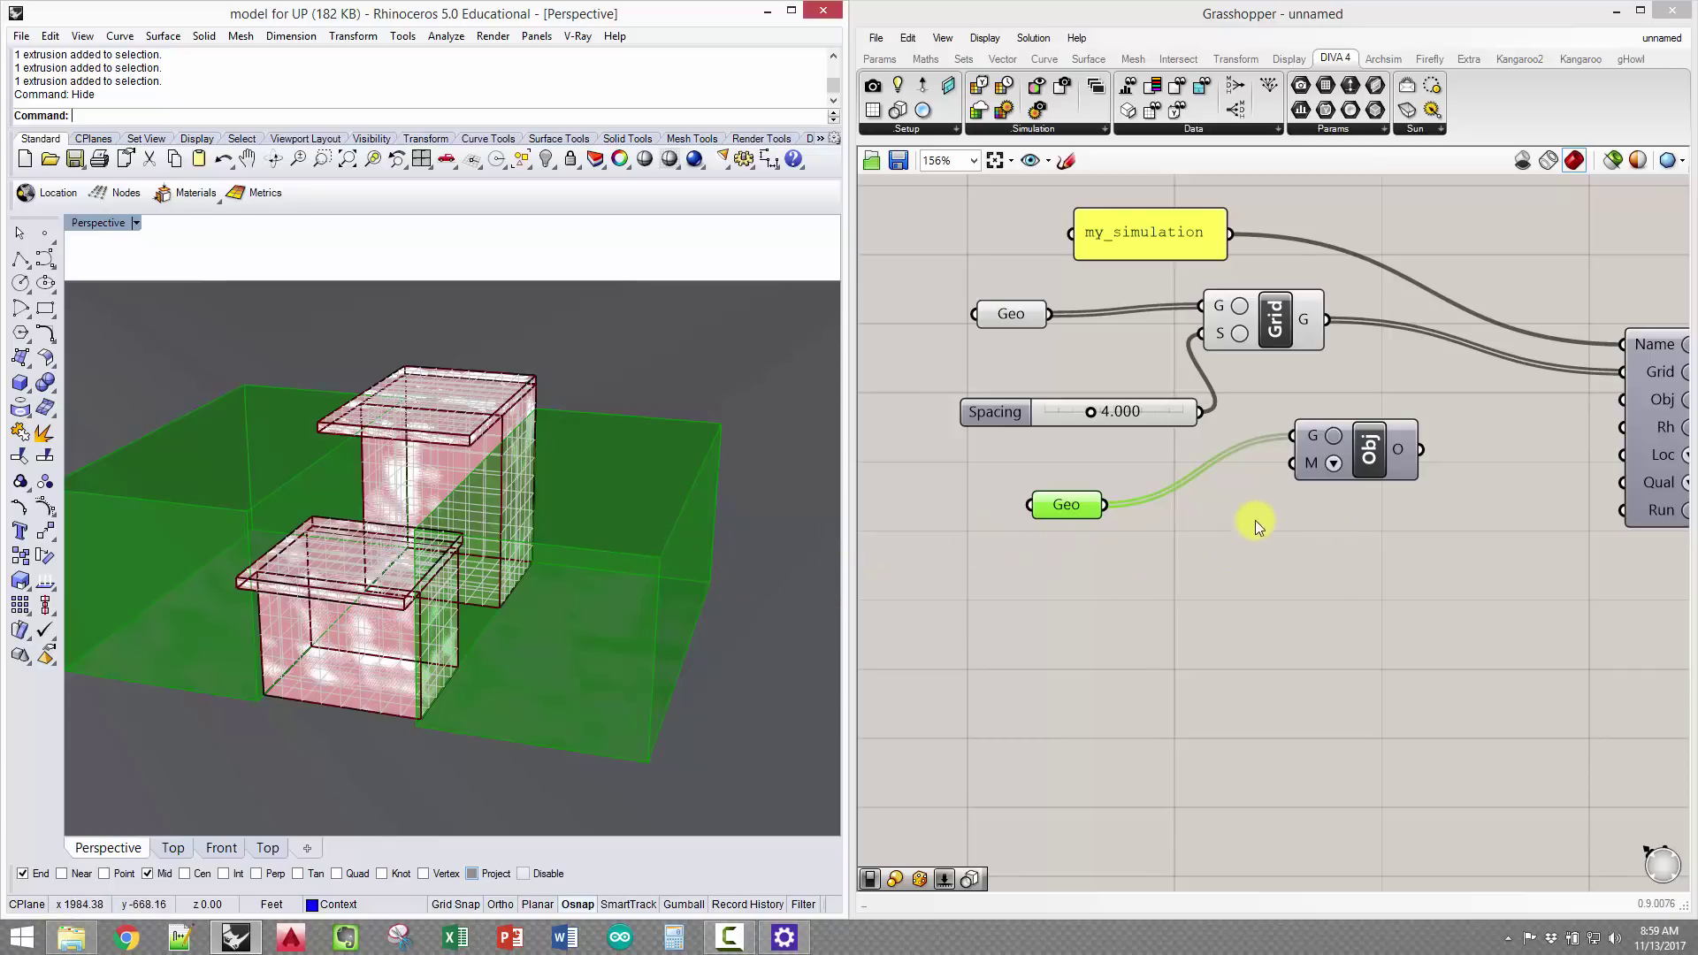
# Assign the OutsideFacade_30 material to the Scene Object component
pyautogui.scroll(3, 1302, 483)
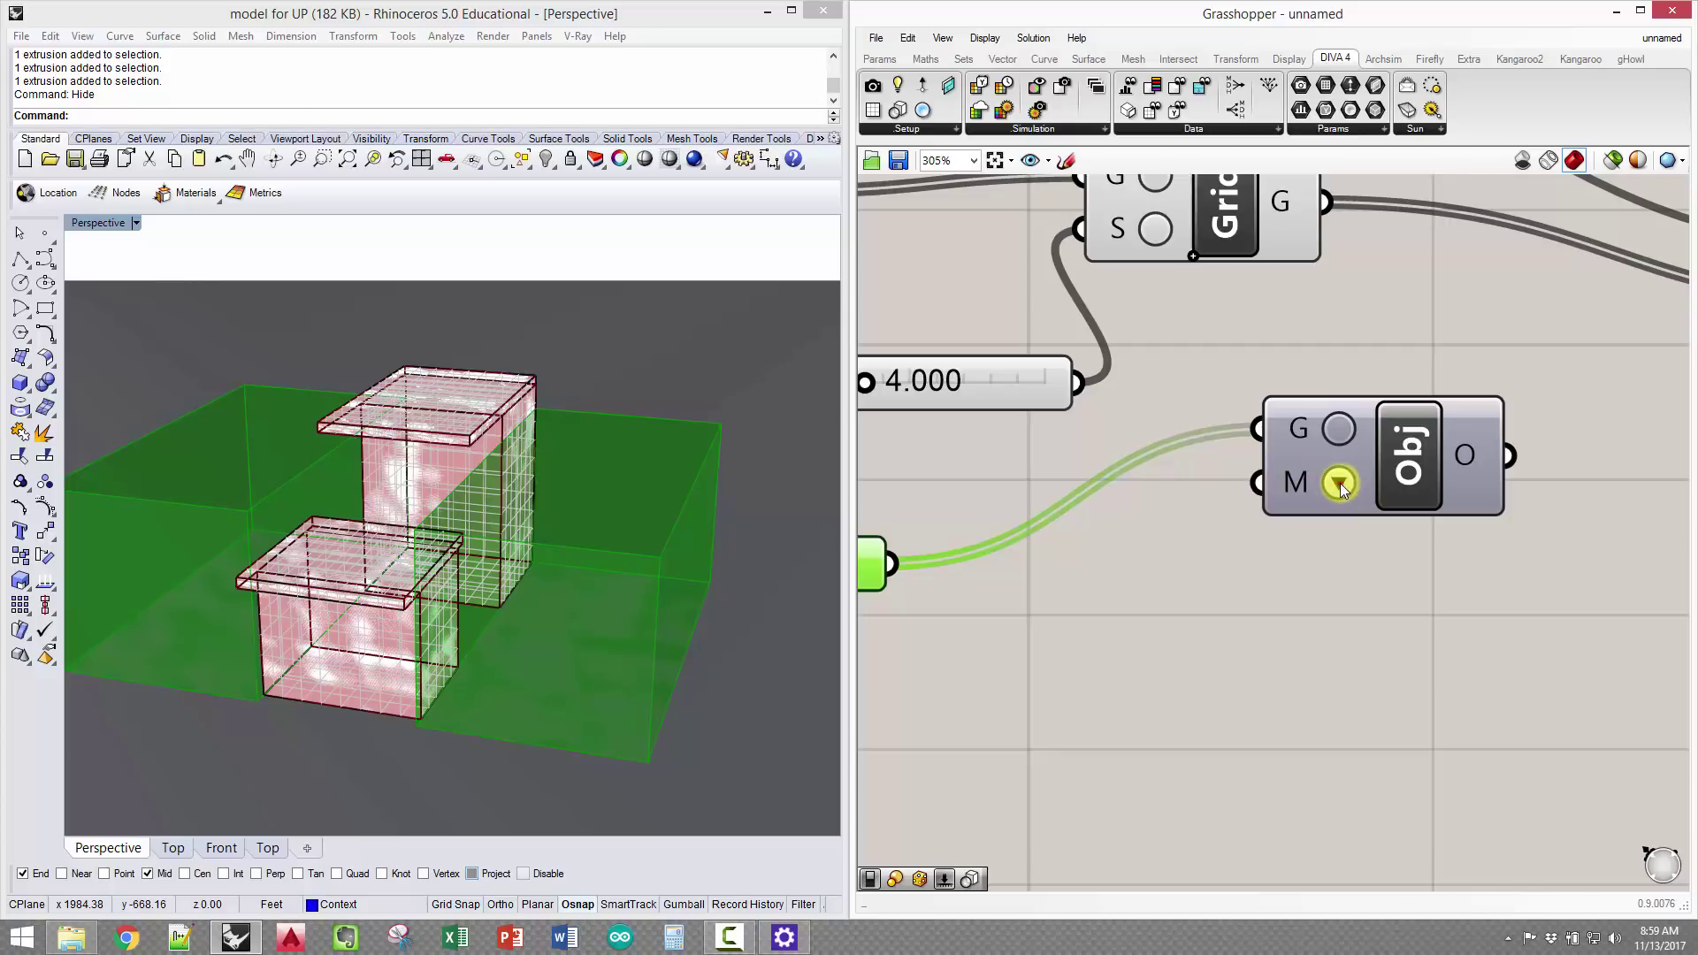
pyautogui.click(1339, 483)
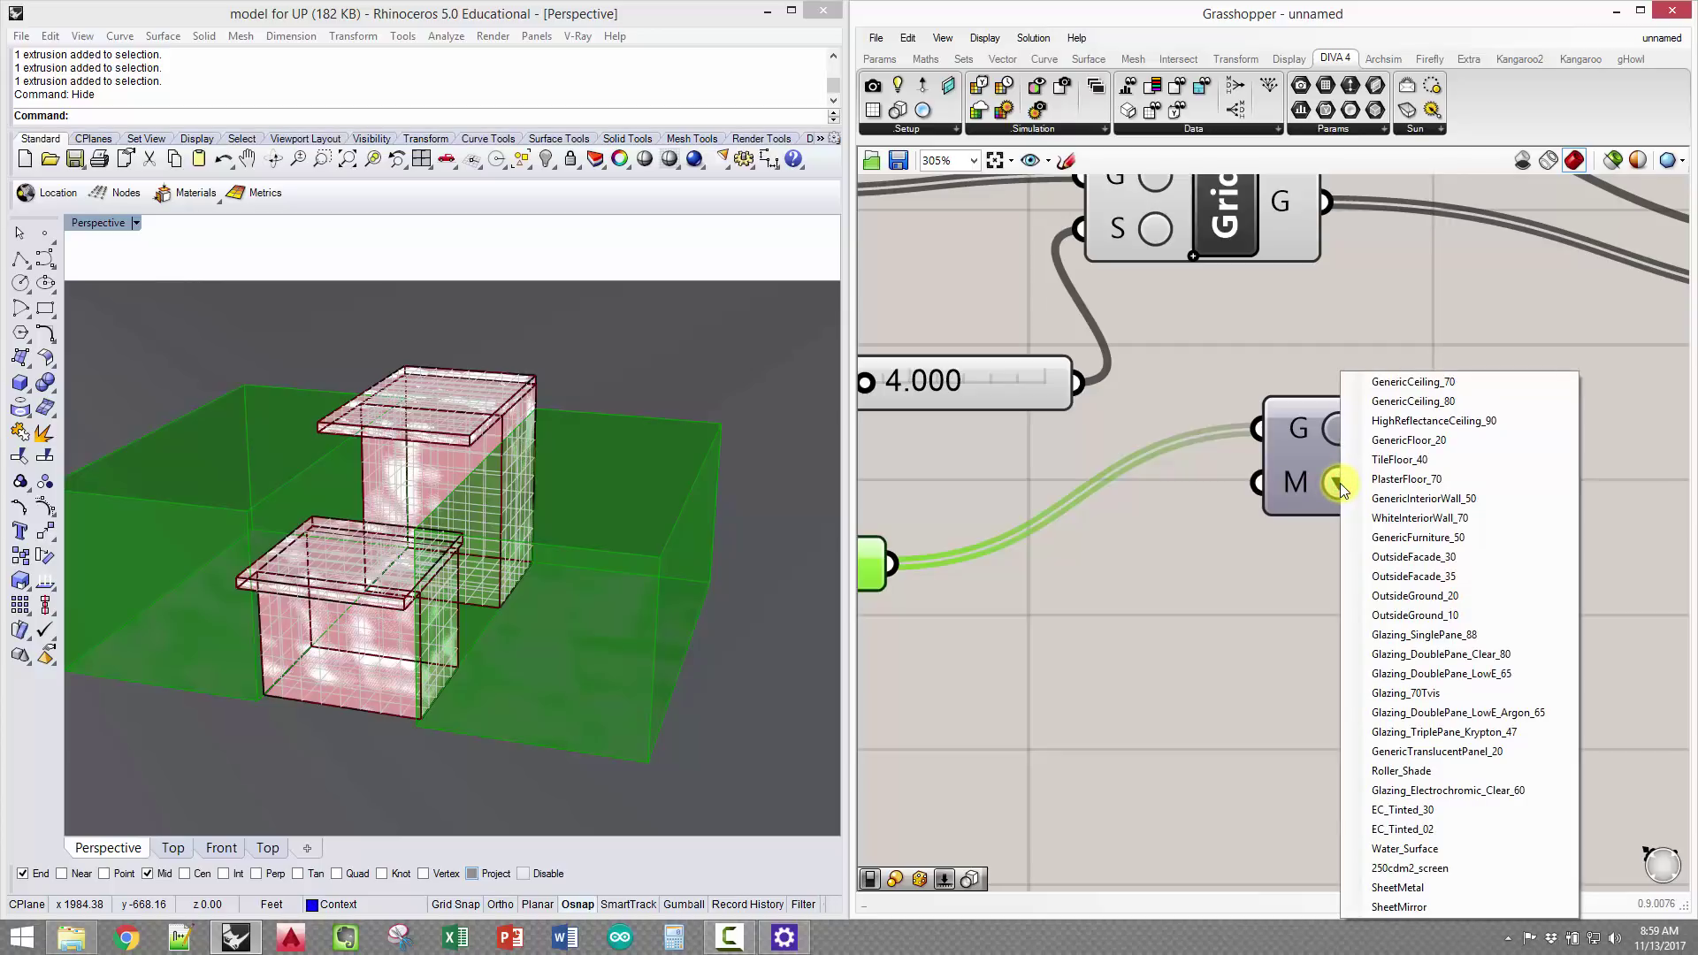
pyautogui.click(1450, 562)
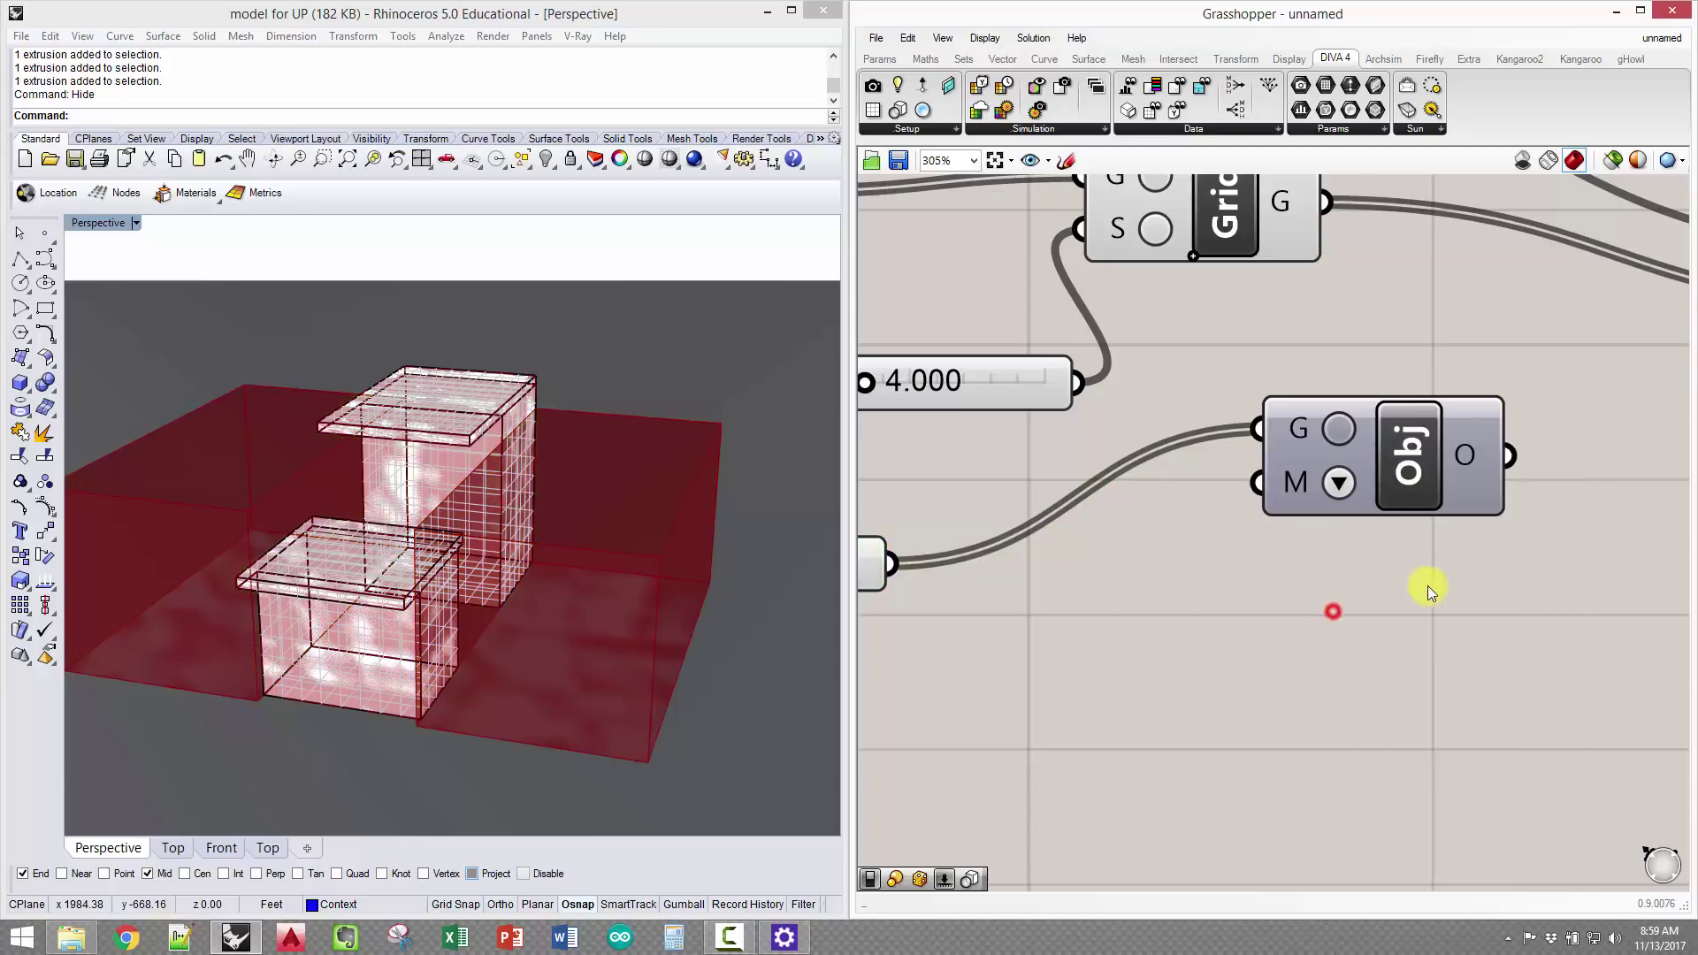
# Connect the Scene Object's O output to Rad Map's Obj input
pyautogui.scroll(-2, 1221, 570)
pyautogui.moveTo(1331, 502); pyautogui.dragTo(1186, 474, button='right')
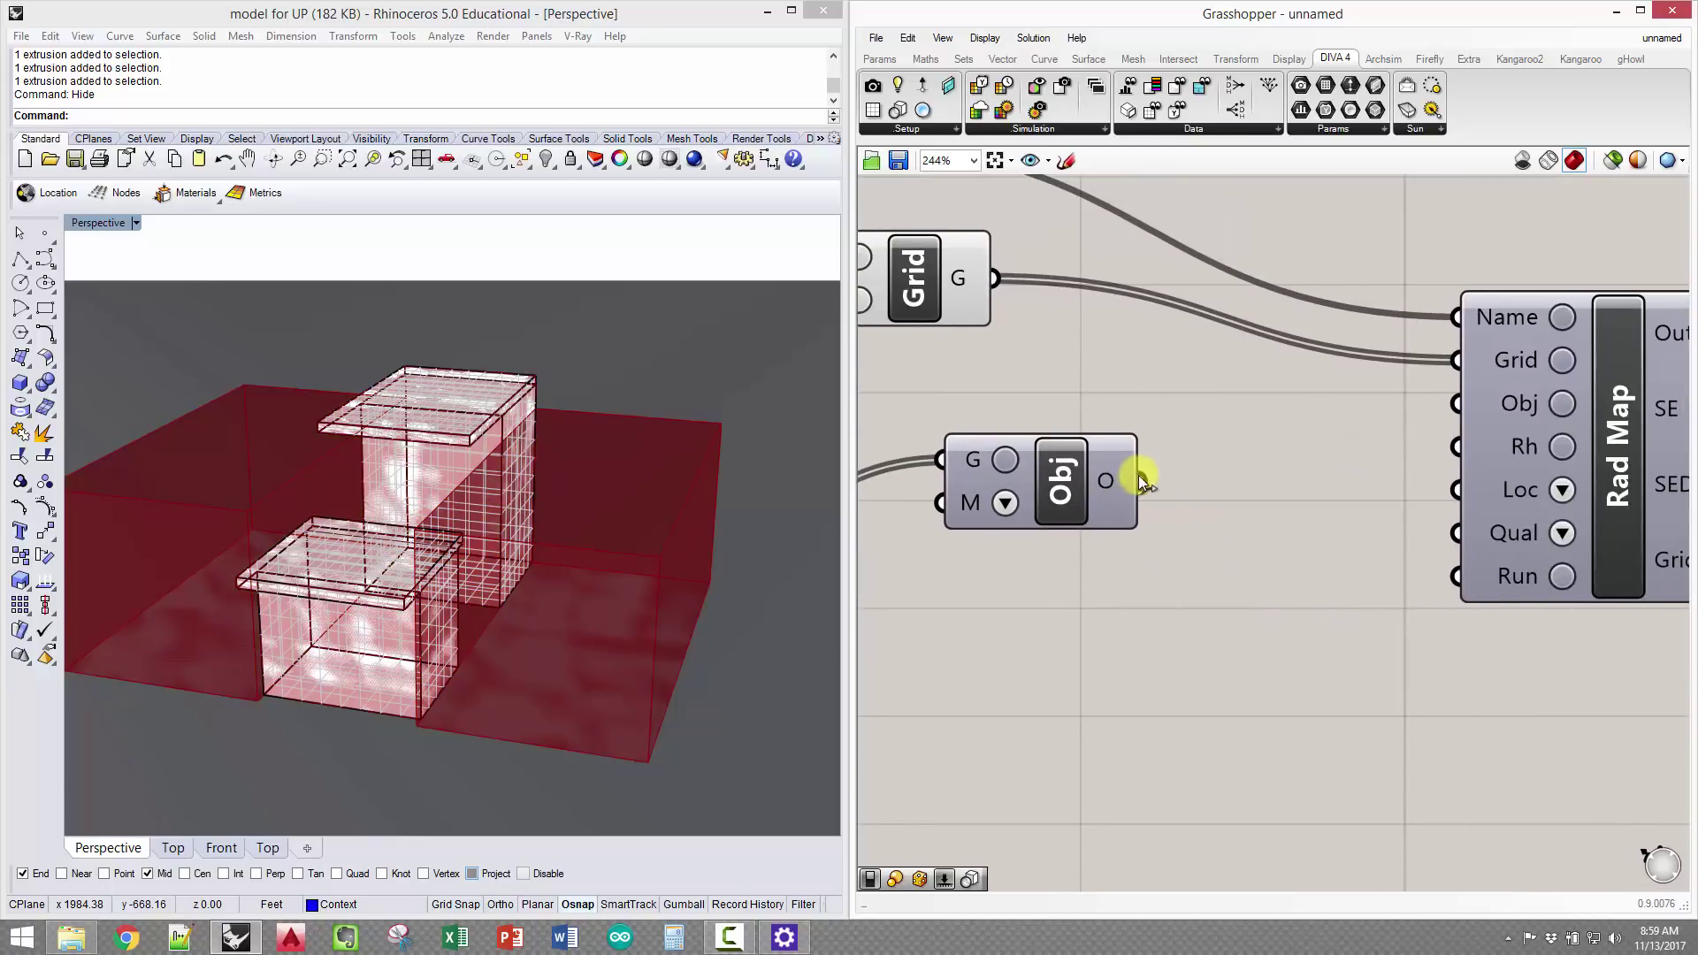
pyautogui.moveTo(1139, 481); pyautogui.dragTo(1459, 403)
# Check Rad Map's optional inputs and remove the Rhino Scene (Rh) input from the component
pyautogui.scroll(4, 1463, 485)
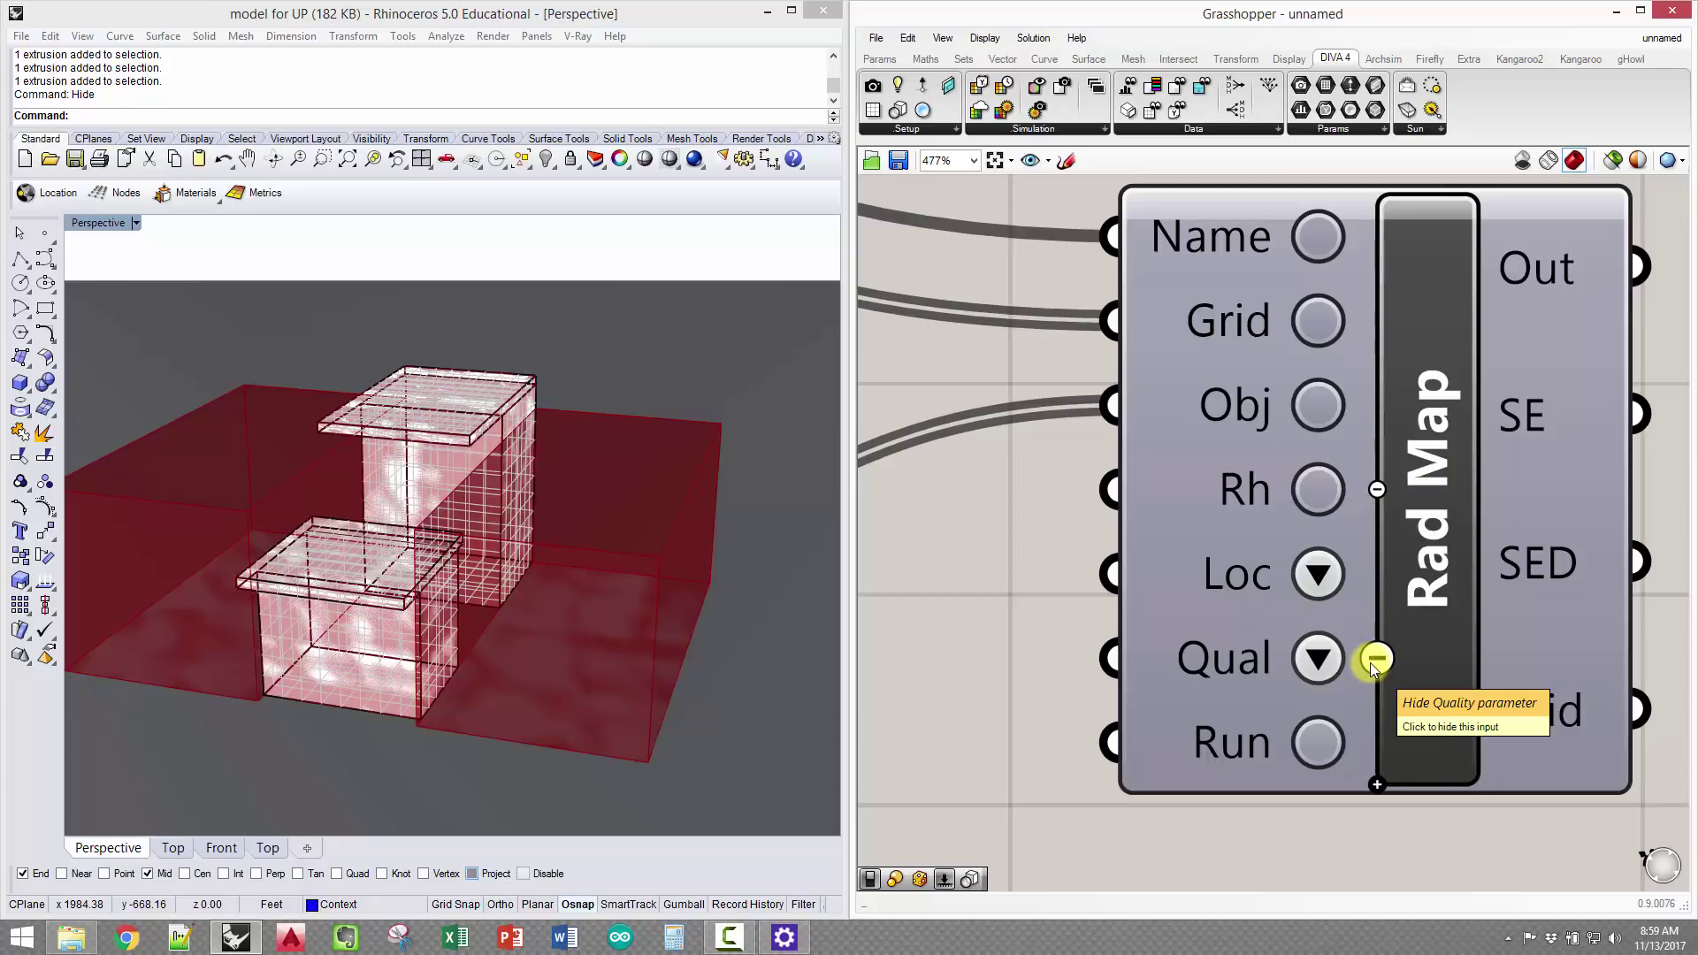
pyautogui.scroll(2, 1251, 492)
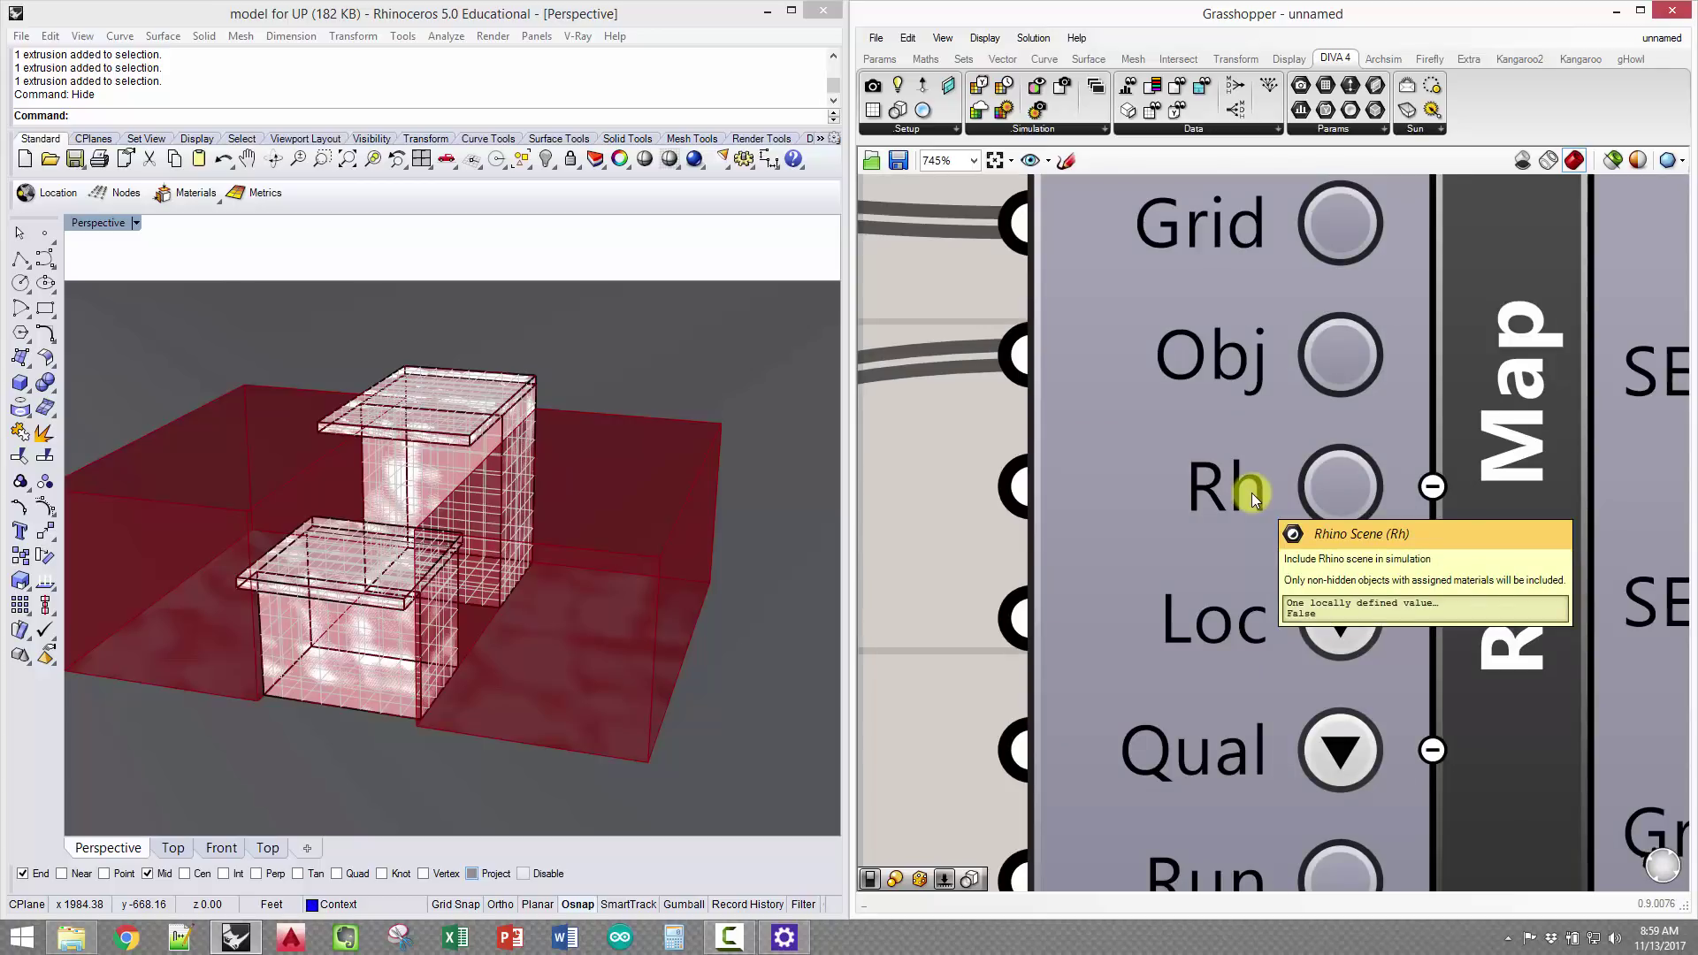
pyautogui.click(1432, 486)
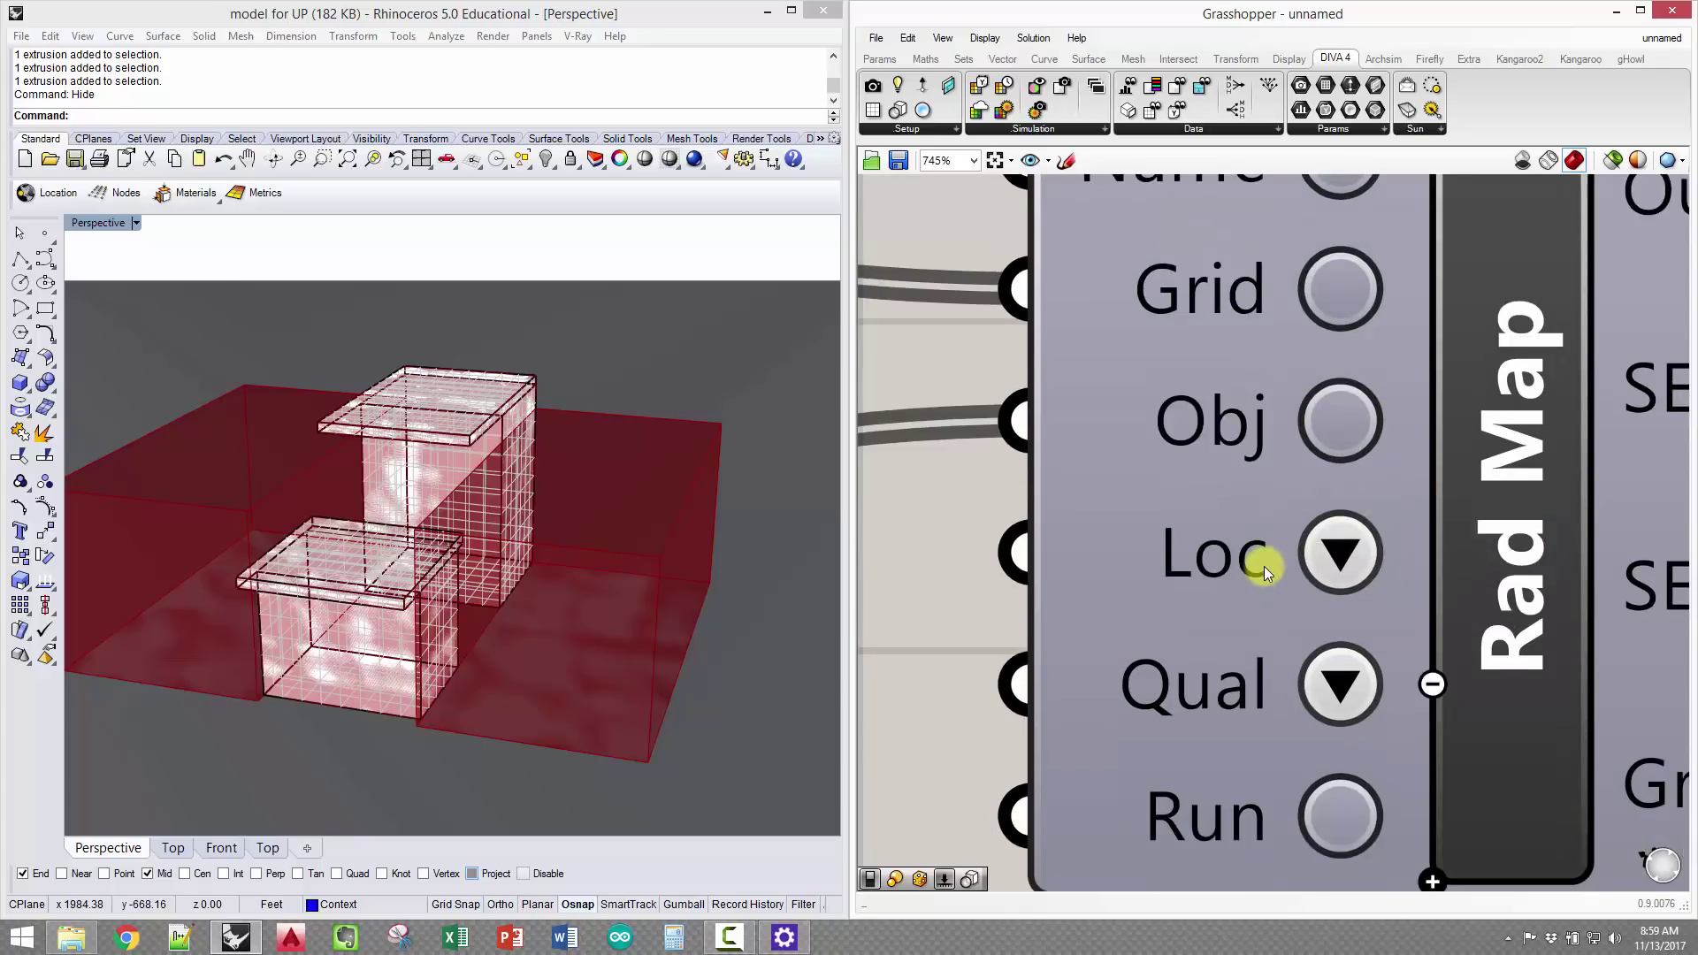
# Choose the simulation location in Rad Map's Loc input and set its Qual input to Low
pyautogui.scroll(-1, 1264, 566)
pyautogui.click(1326, 554)
pyautogui.click(1440, 709)
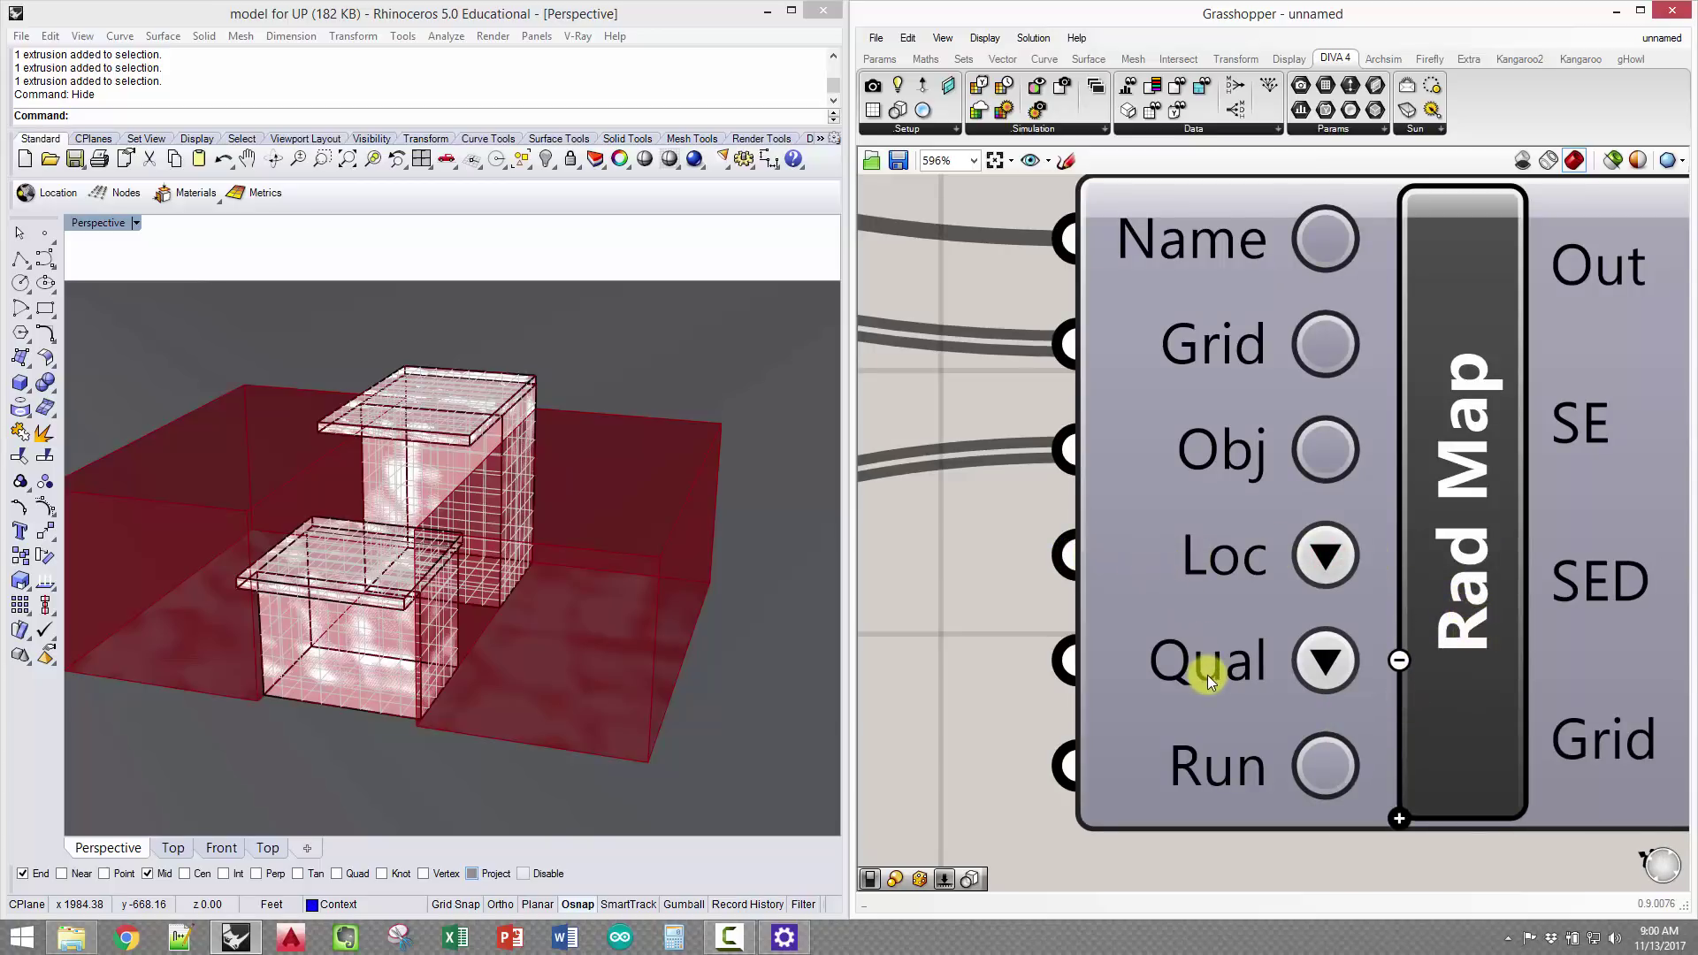
pyautogui.click(1337, 655)
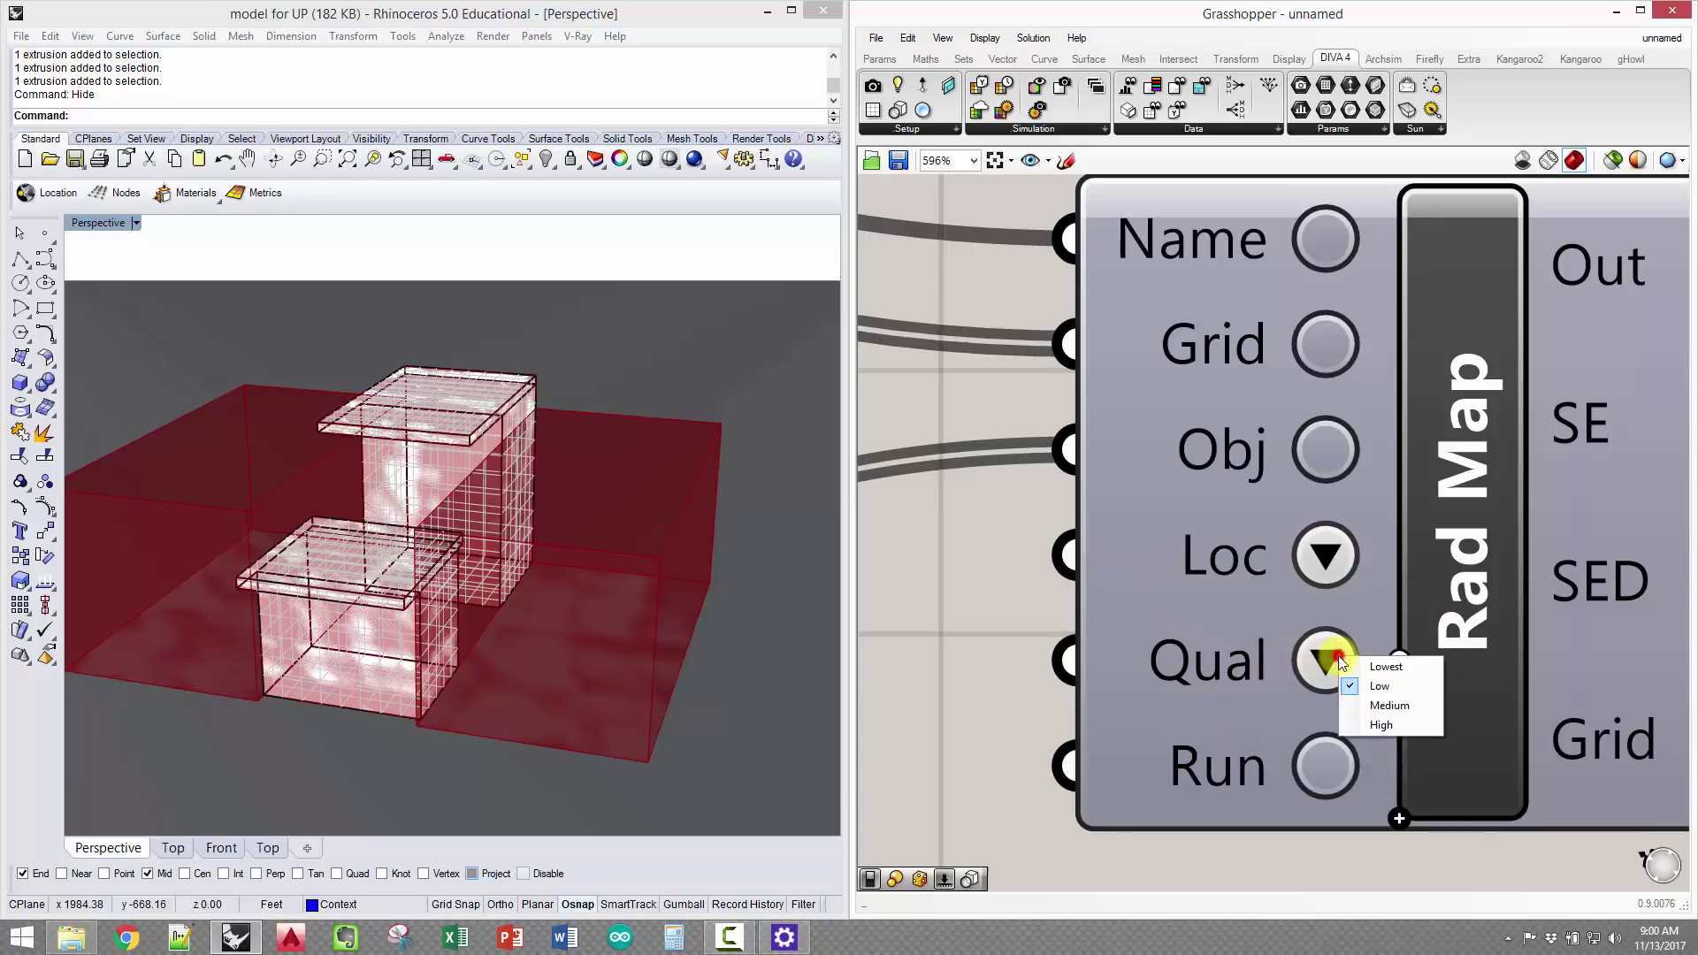
pyautogui.click(1378, 687)
pyautogui.click(902, 659)
# Add a Boolean Toggle below Rad Map's inputs and connect it to the Run input
pyautogui.scroll(-1, 1155, 571)
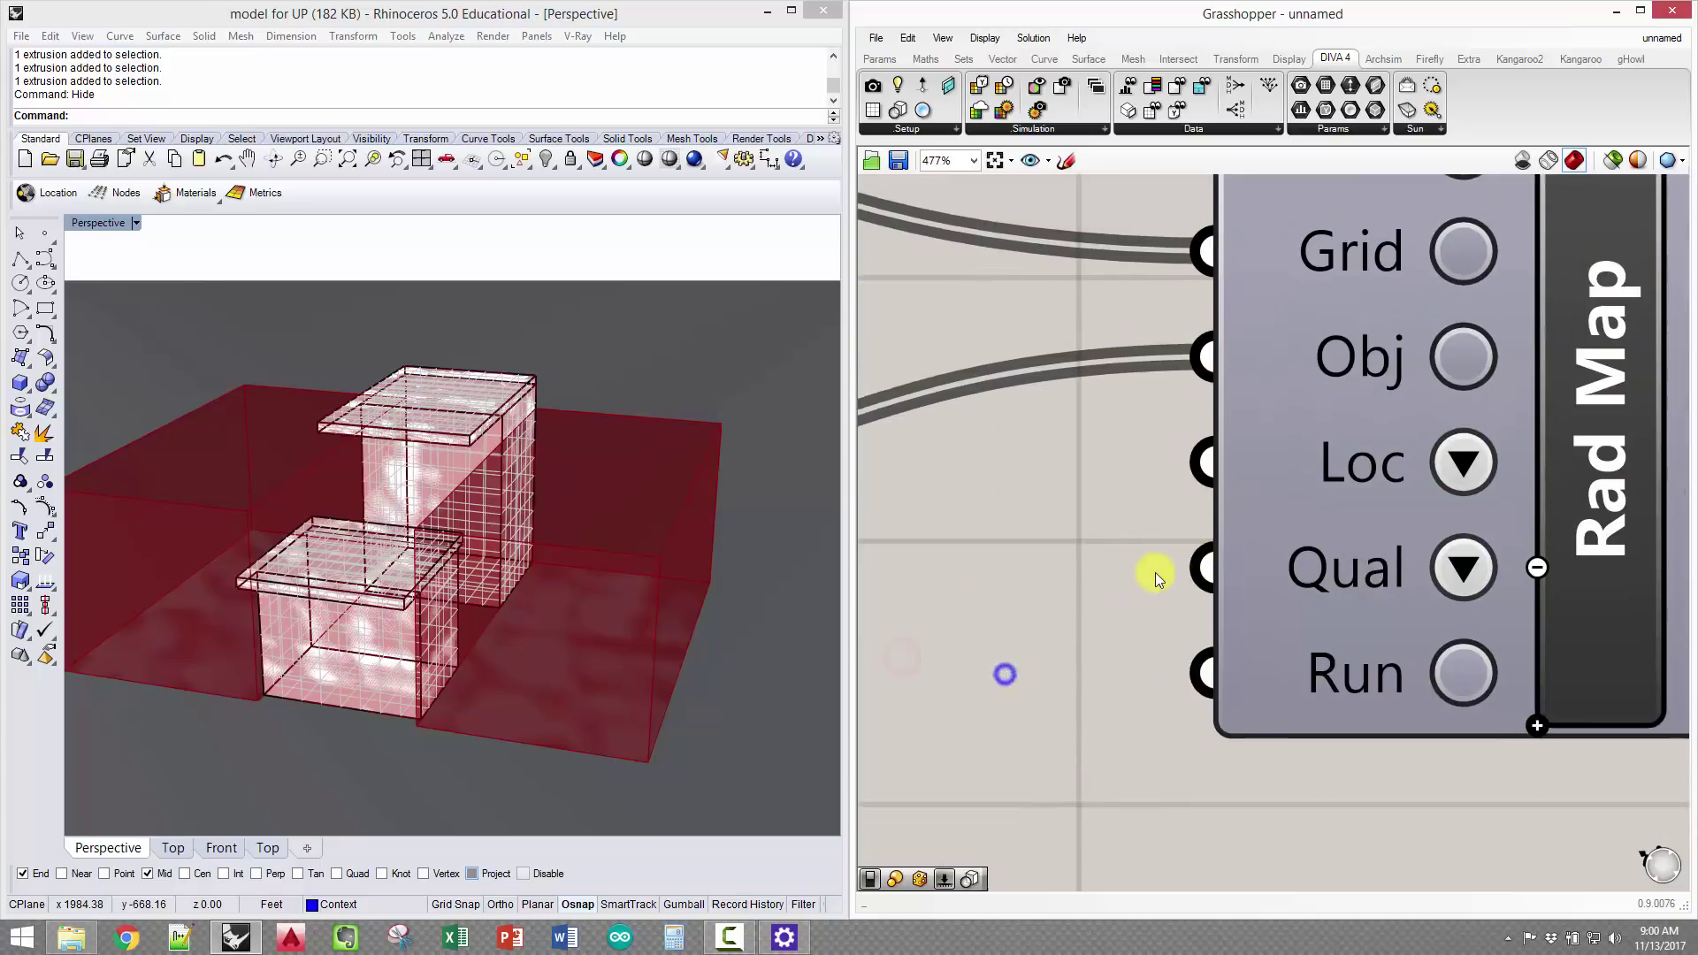
pyautogui.scroll(-3, 1154, 571)
pyautogui.doubleClick(1076, 635)
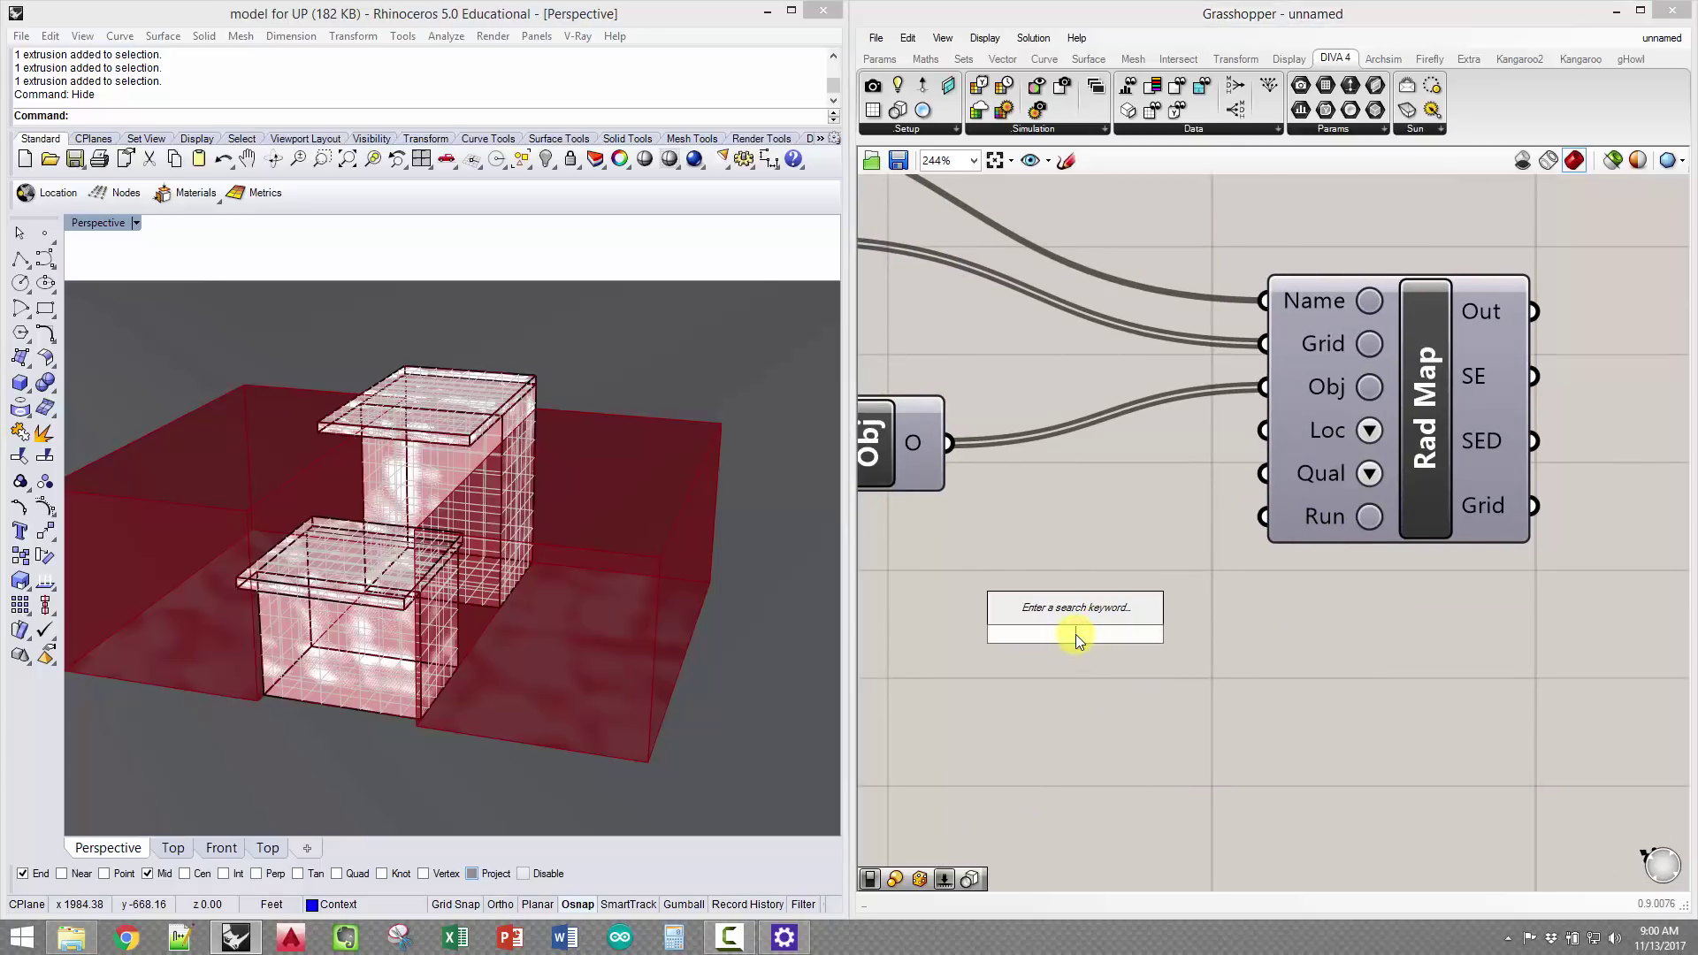
pyautogui.write('toggle')
pyautogui.click(1081, 634)
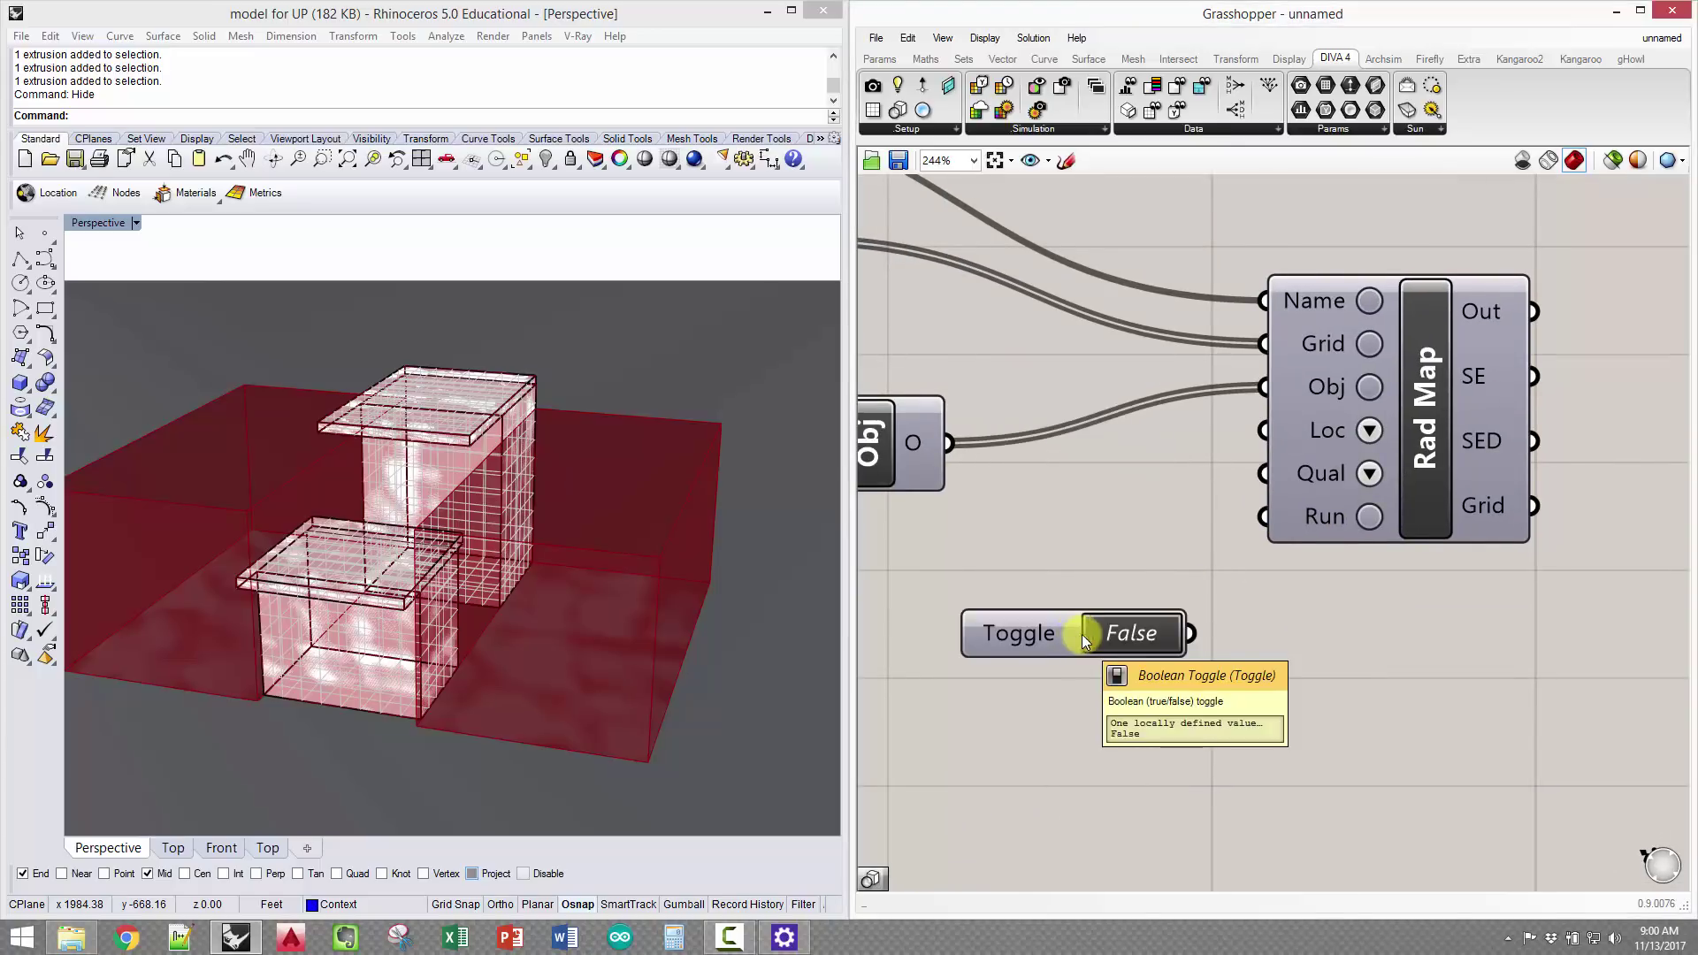
pyautogui.moveTo(1248, 560); pyautogui.dragTo(1330, 520)
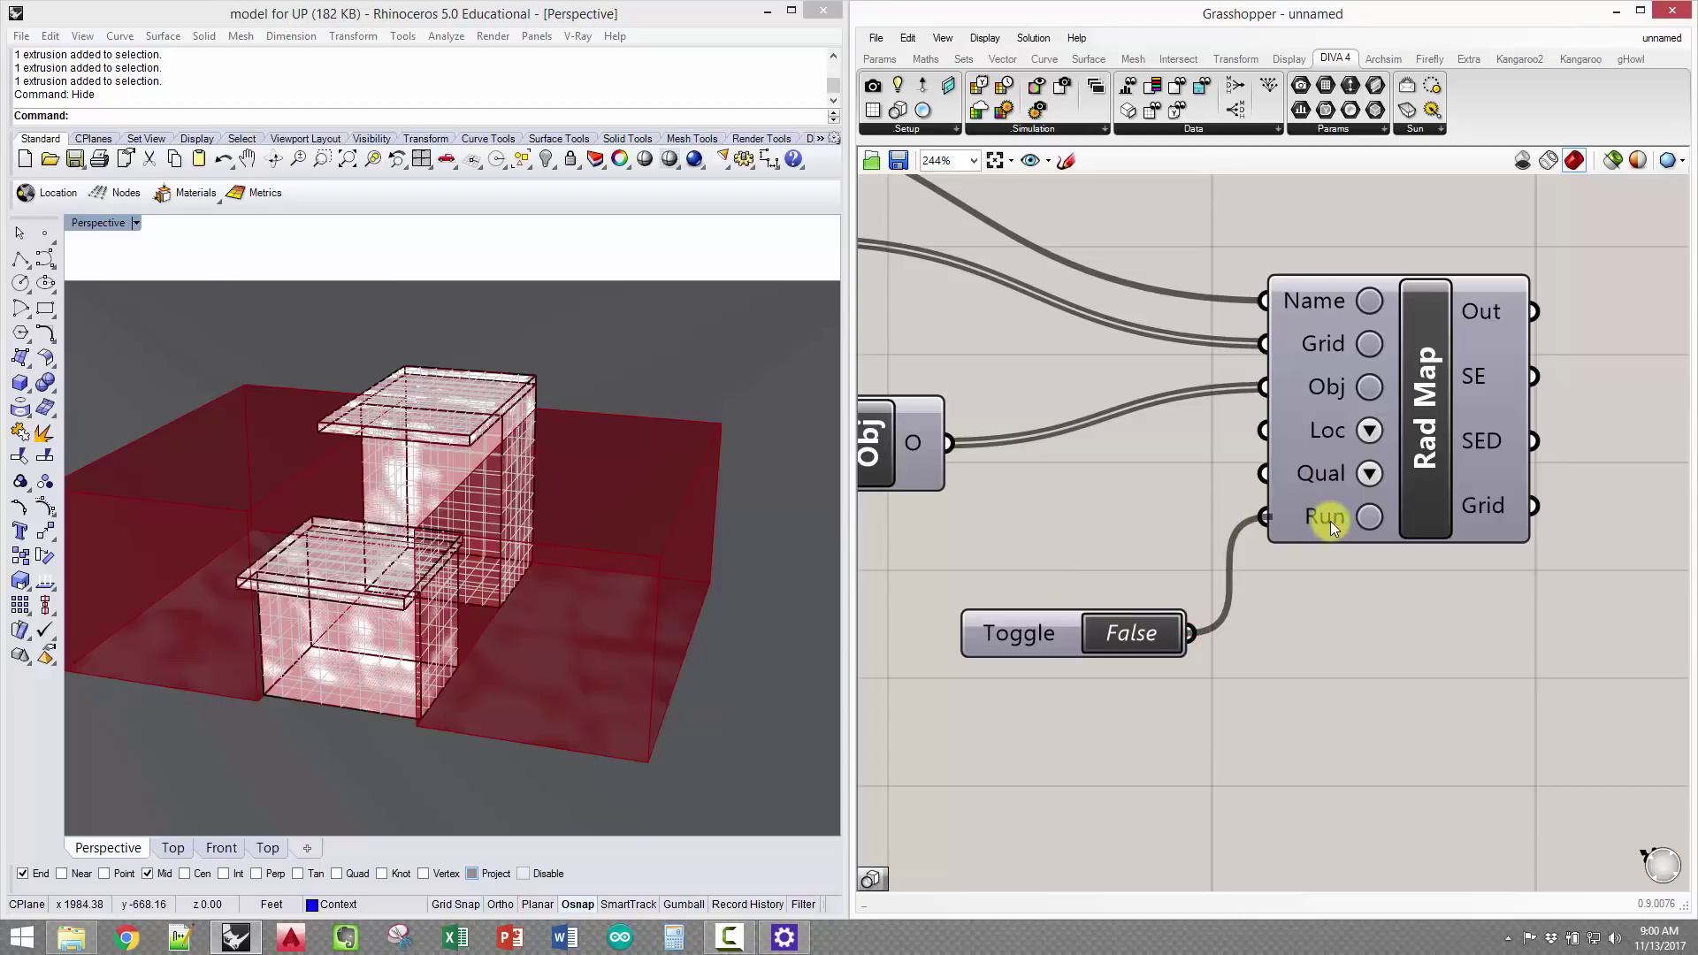
# Shift the Rad Map component slightly and set the Boolean Toggle to True to run the radiation simulation
pyautogui.moveTo(1435, 402); pyautogui.dragTo(1443, 378)
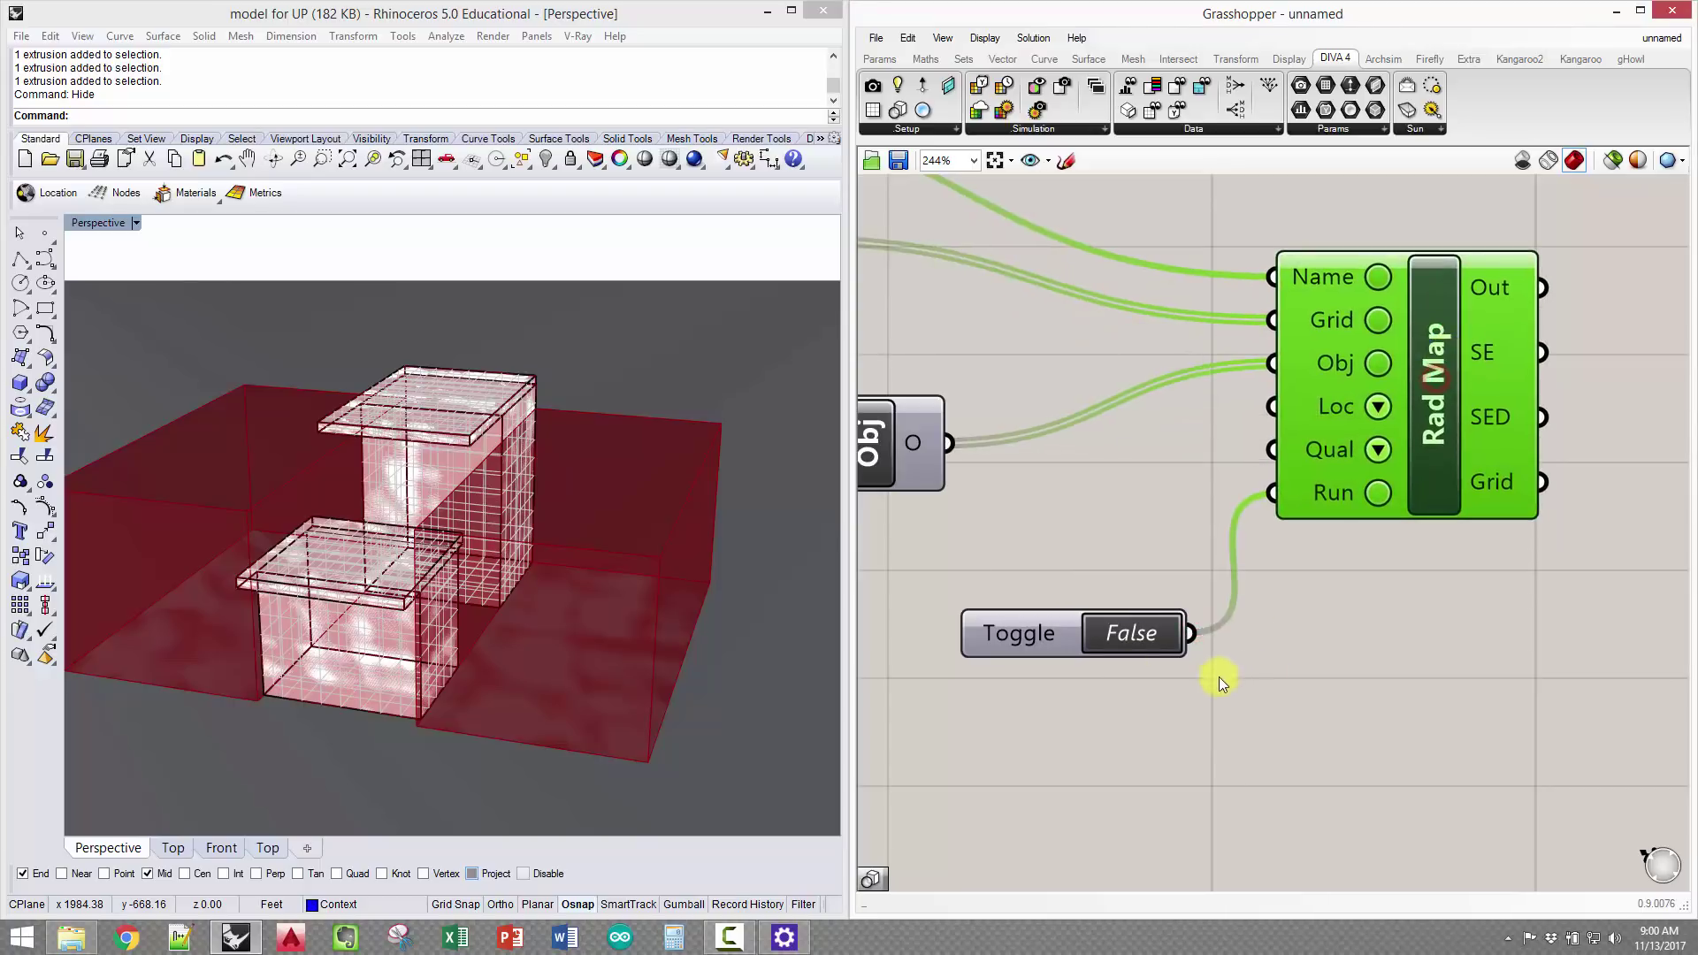
pyautogui.doubleClick(1111, 633)
pyautogui.doubleClick(1110, 633)
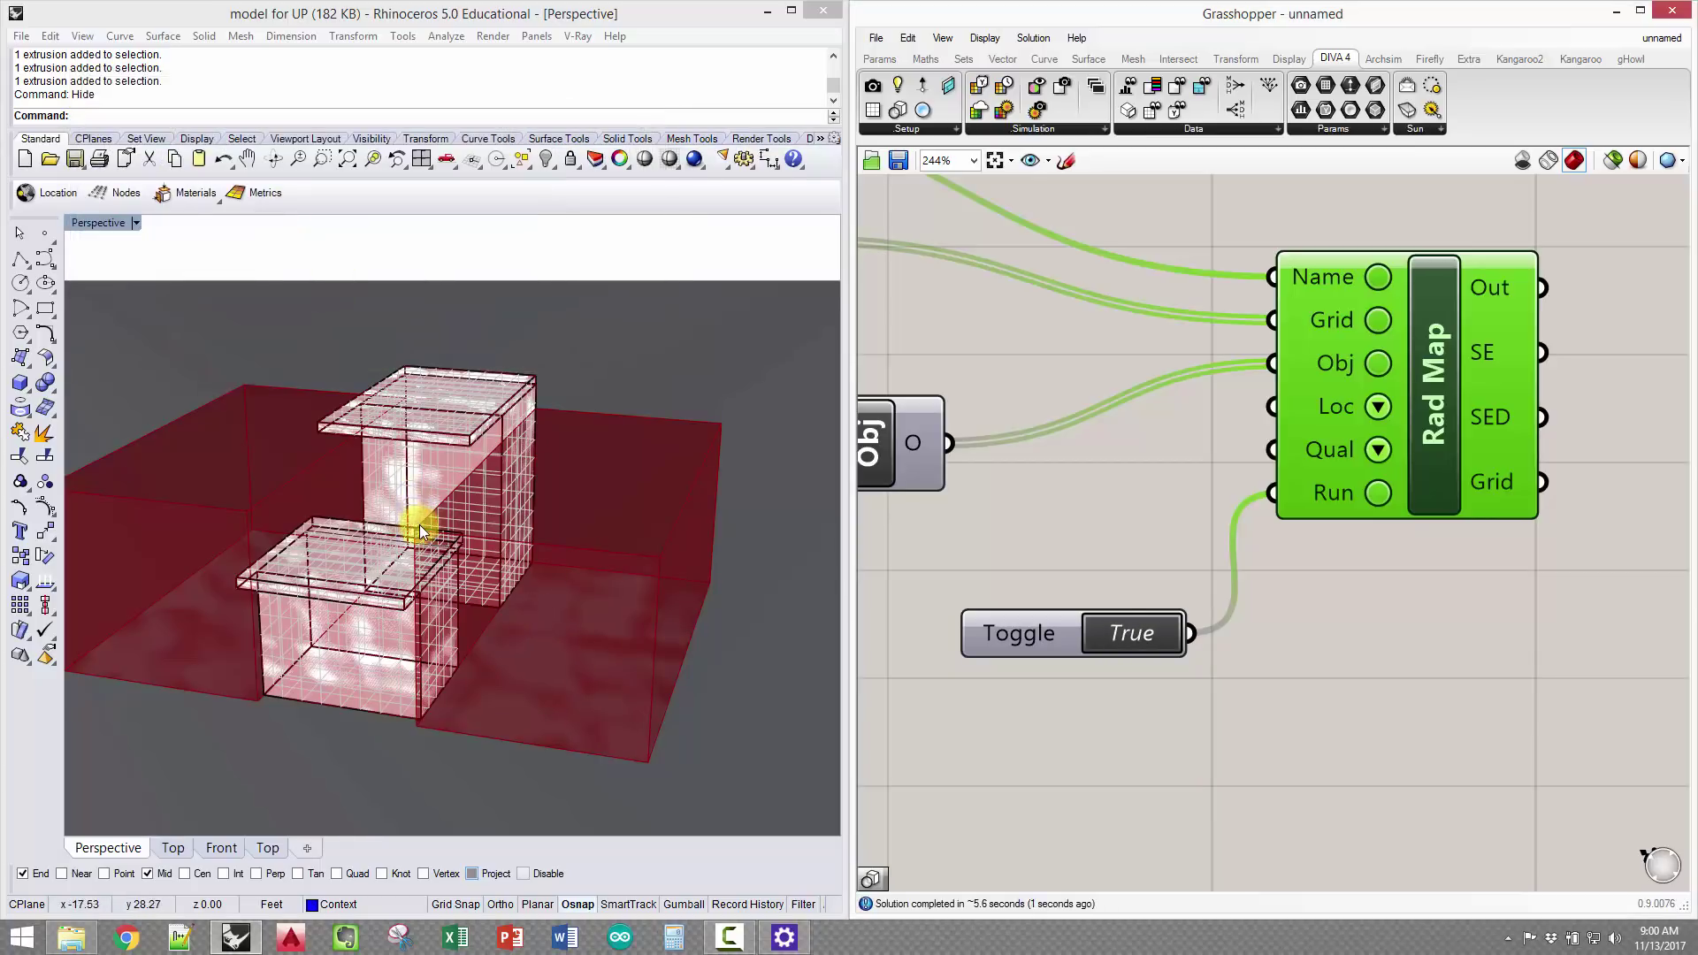
pyautogui.moveTo(419, 524); pyautogui.dragTo(560, 425, button='right')
pyautogui.click(1415, 612)
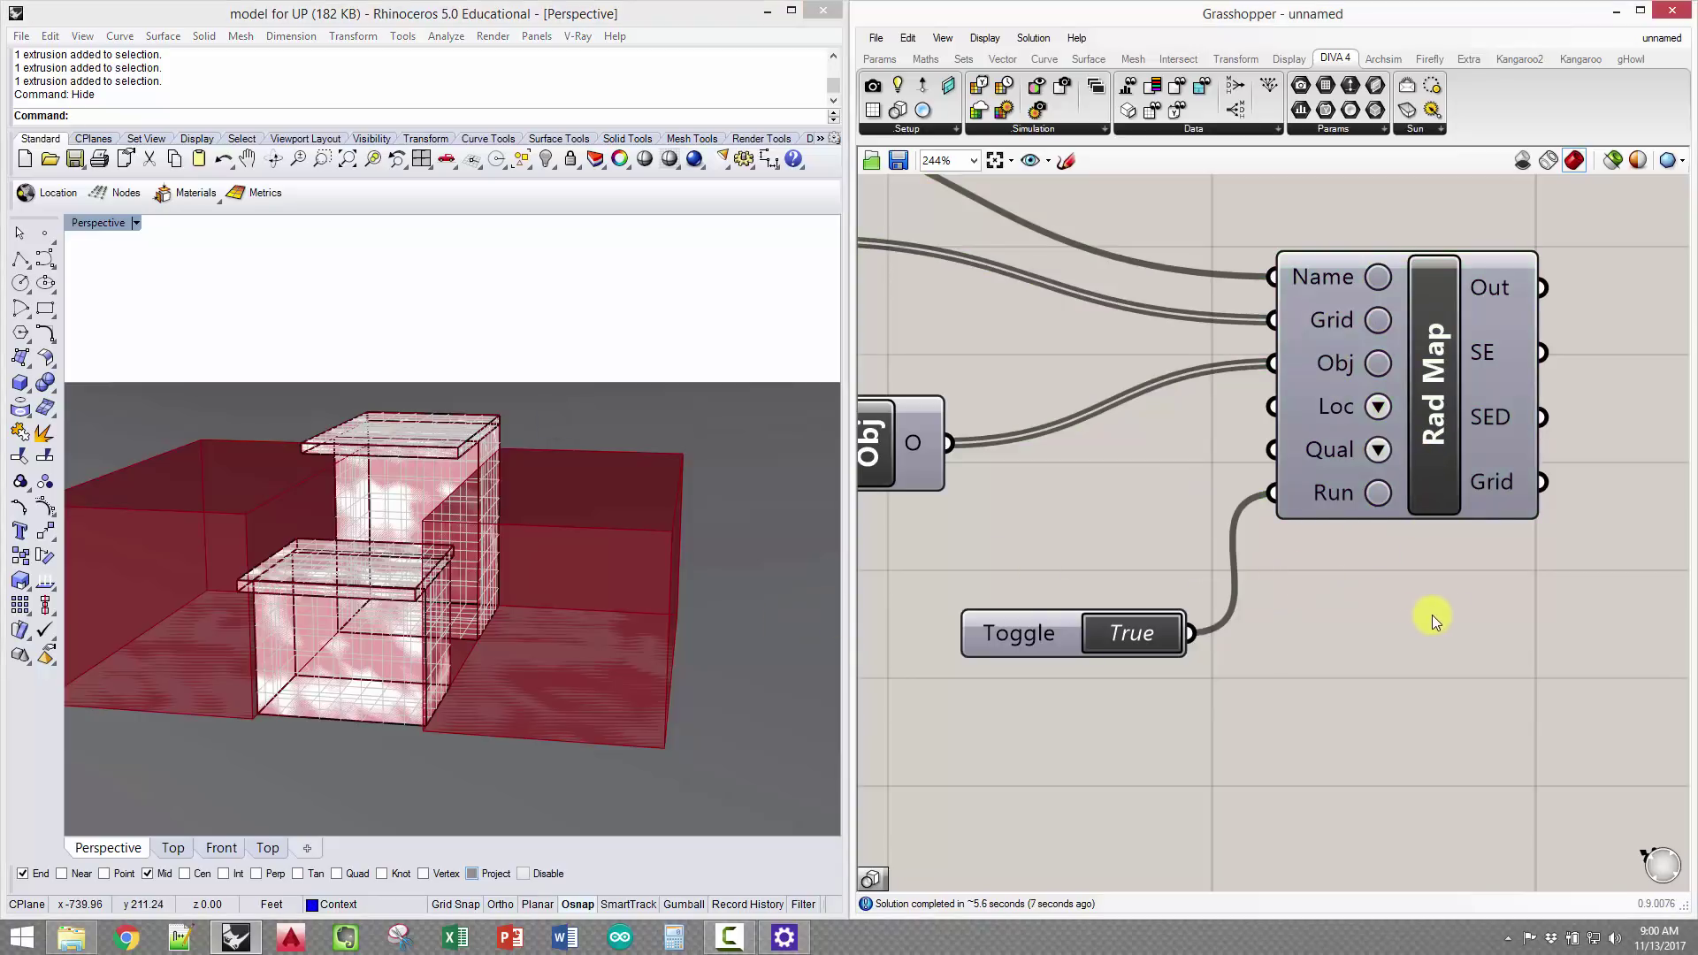
# Place a Grid Viewer component beside Rad Map and connect Rad Map's Grid output to its Grid input
pyautogui.moveTo(1431, 614); pyautogui.dragTo(1073, 618, button='right')
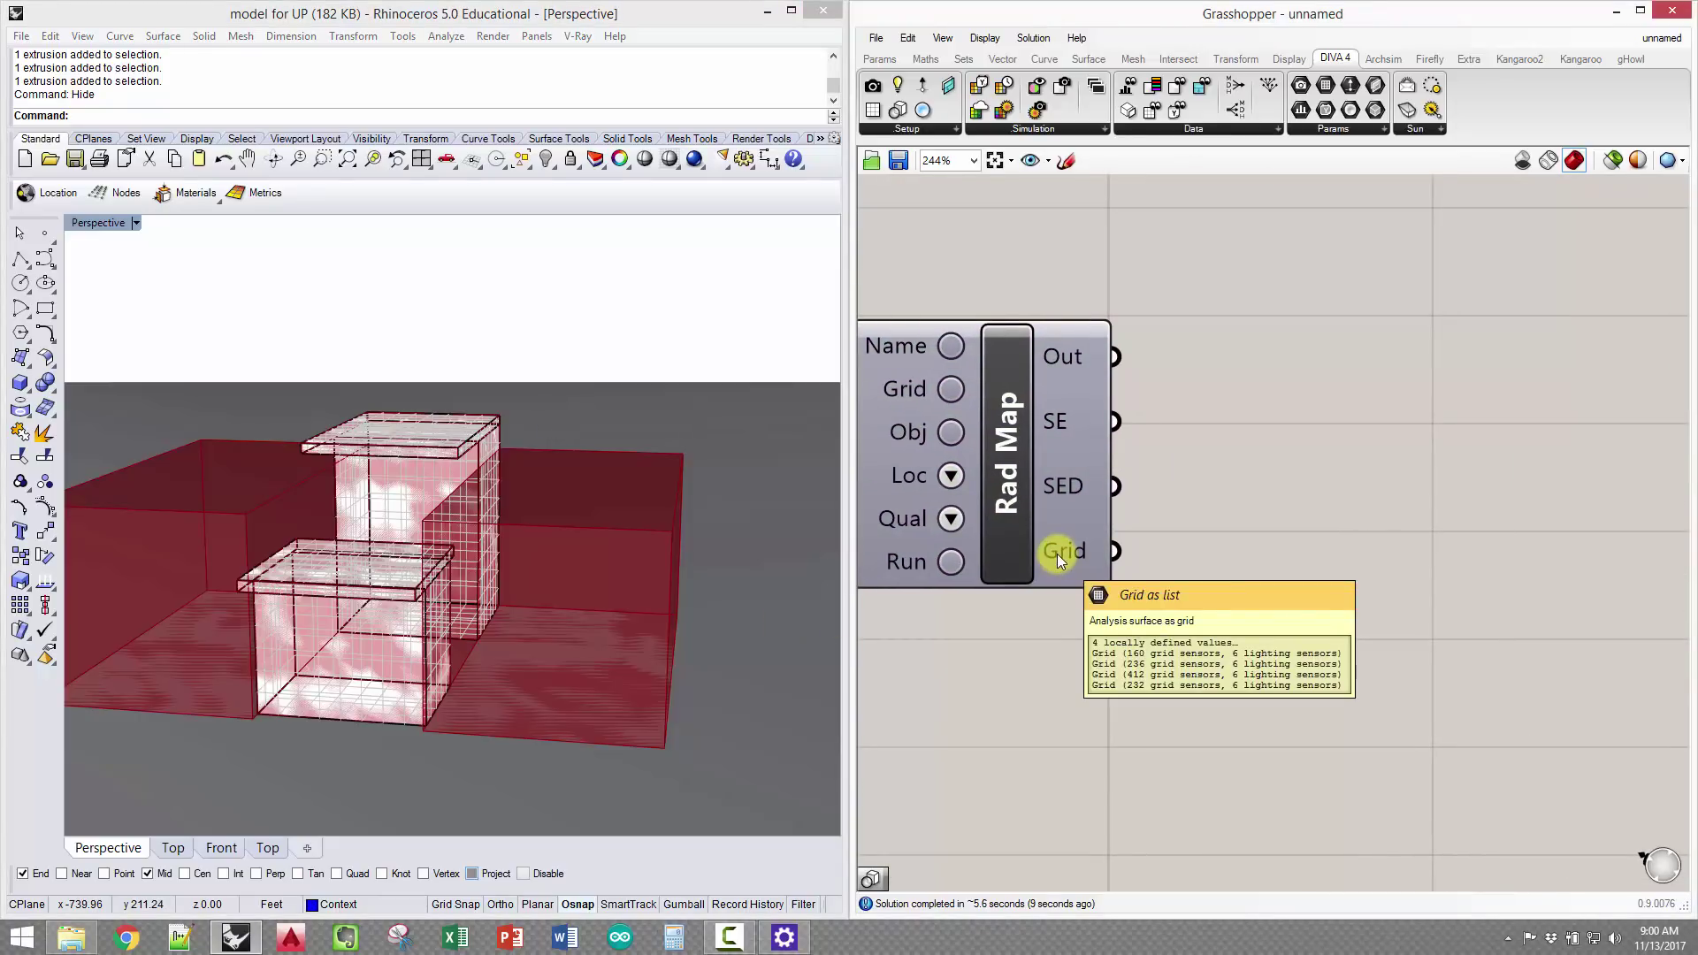
pyautogui.click(1425, 124)
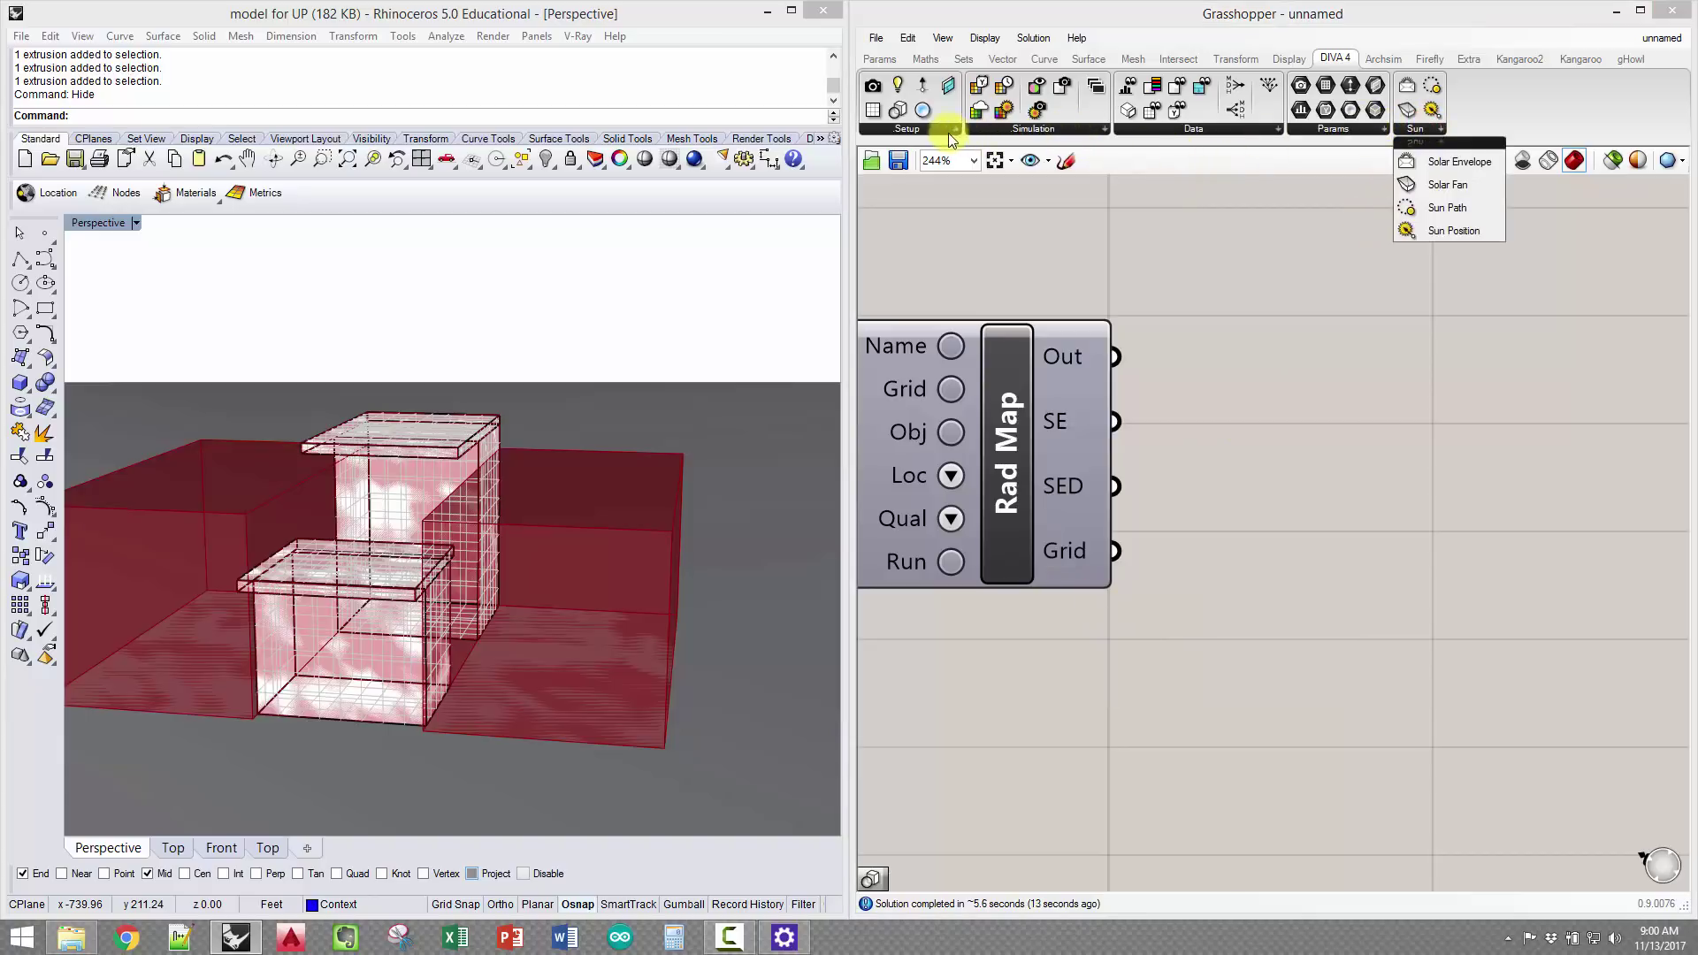
pyautogui.click(1204, 128)
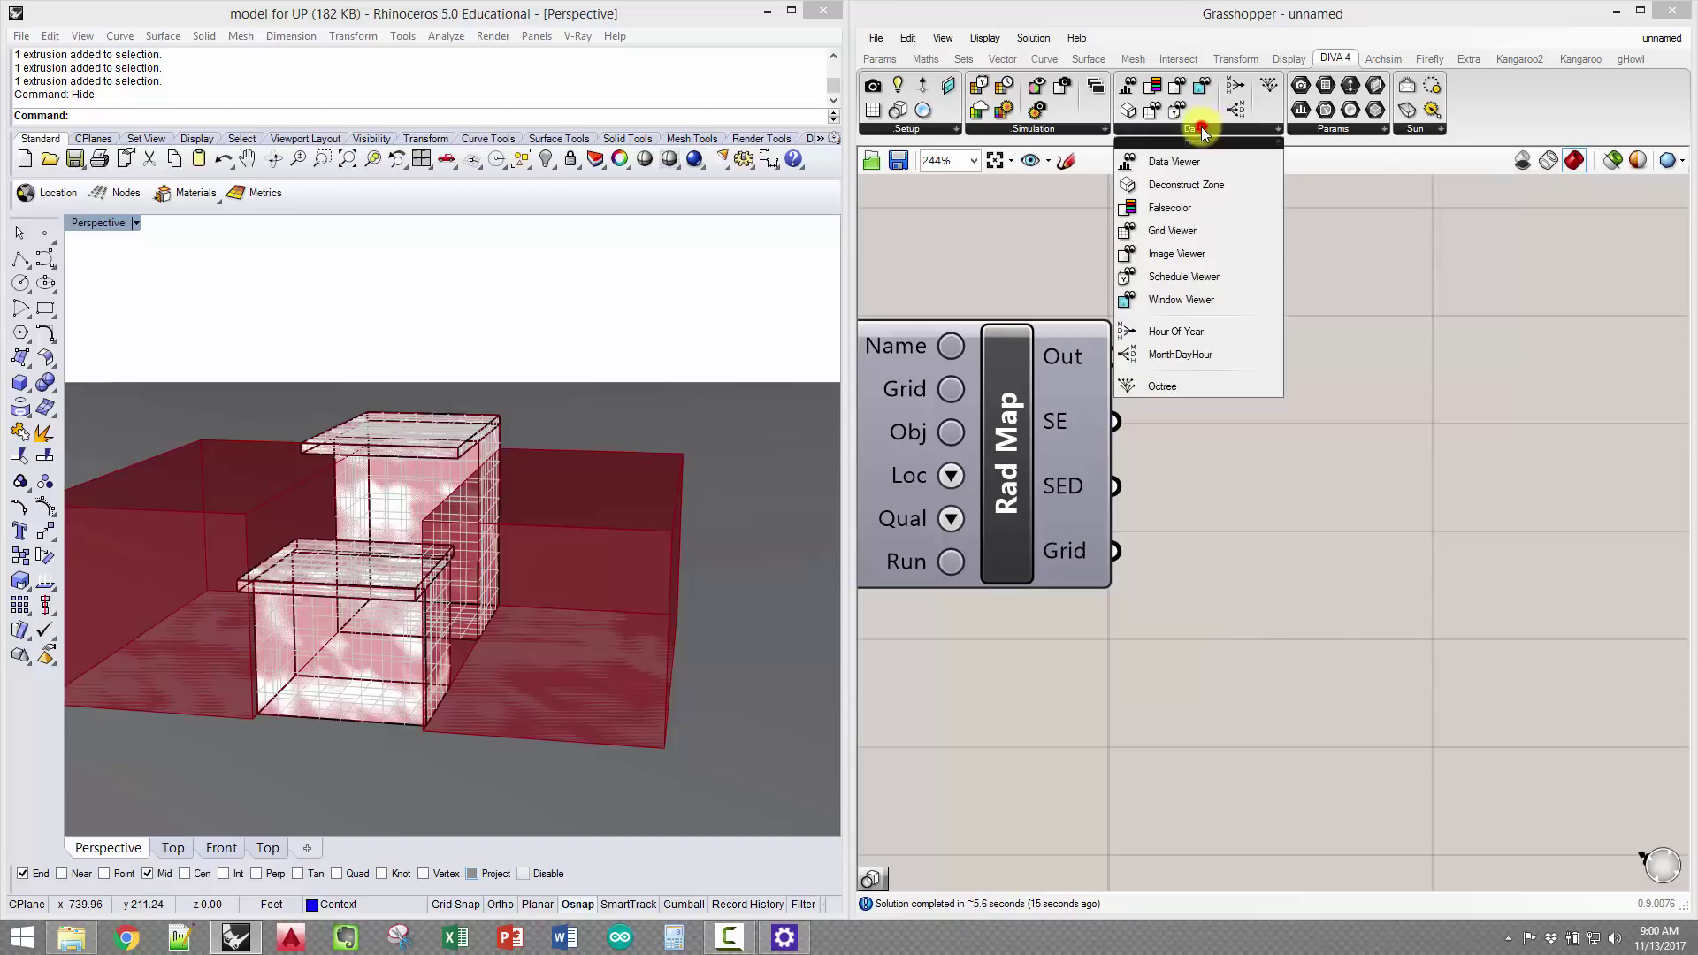
pyautogui.click(1202, 232)
pyautogui.click(1185, 549)
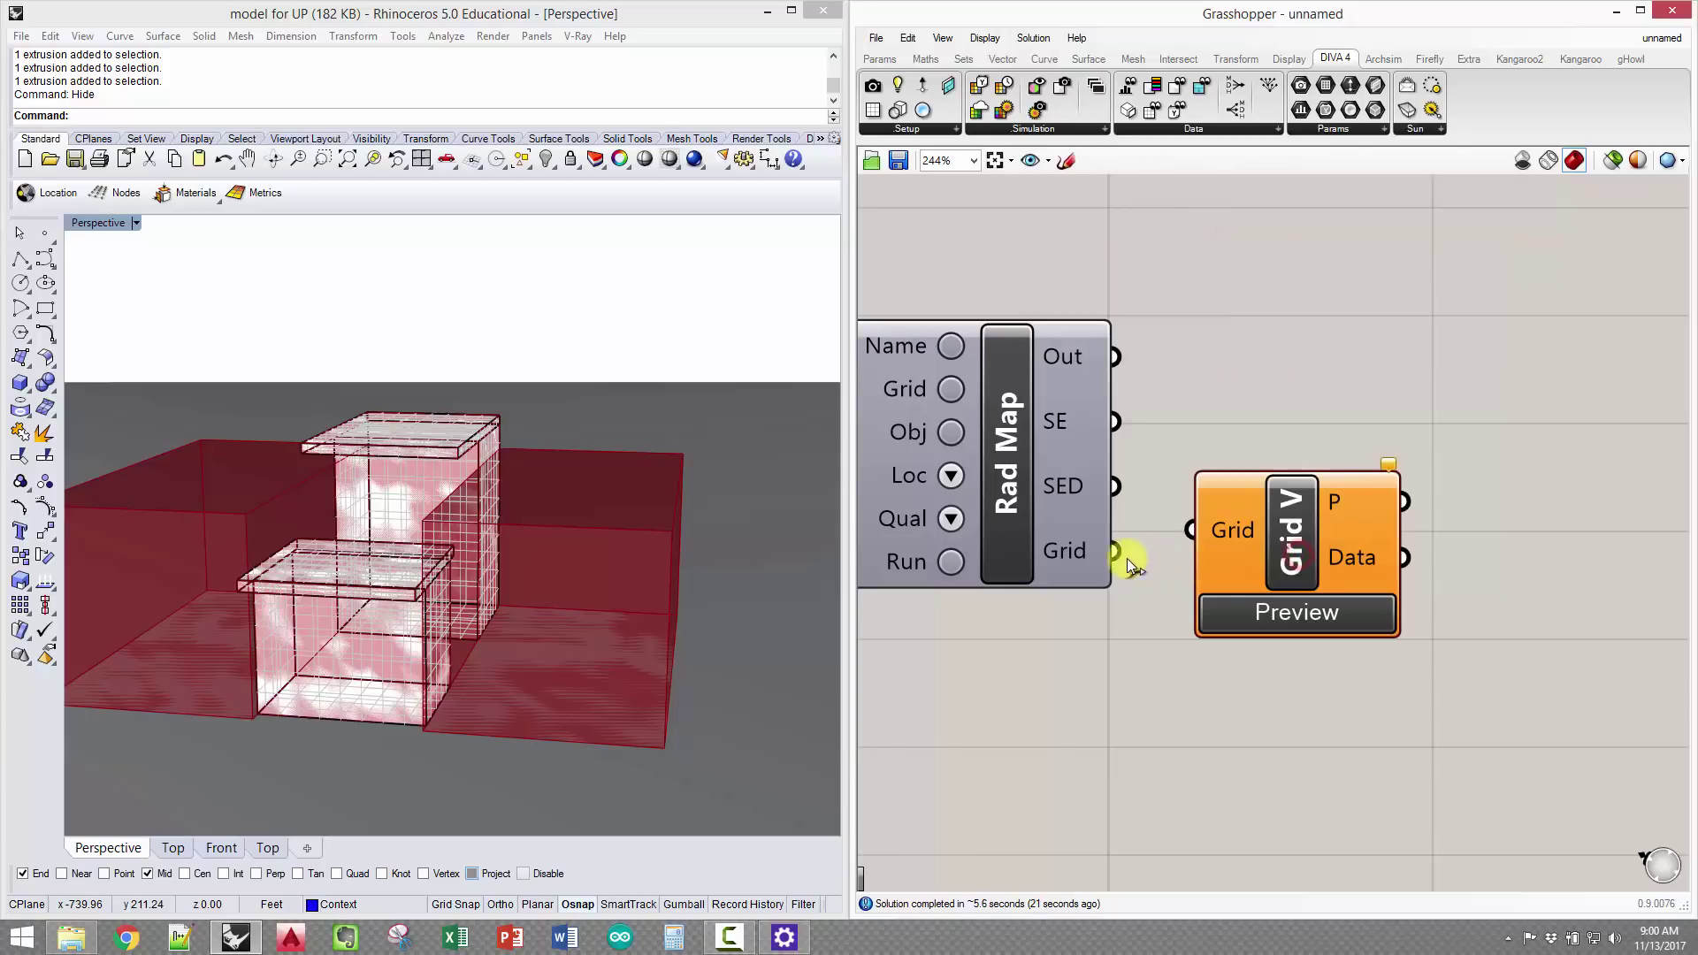
pyautogui.moveTo(1126, 559); pyautogui.dragTo(1212, 534)
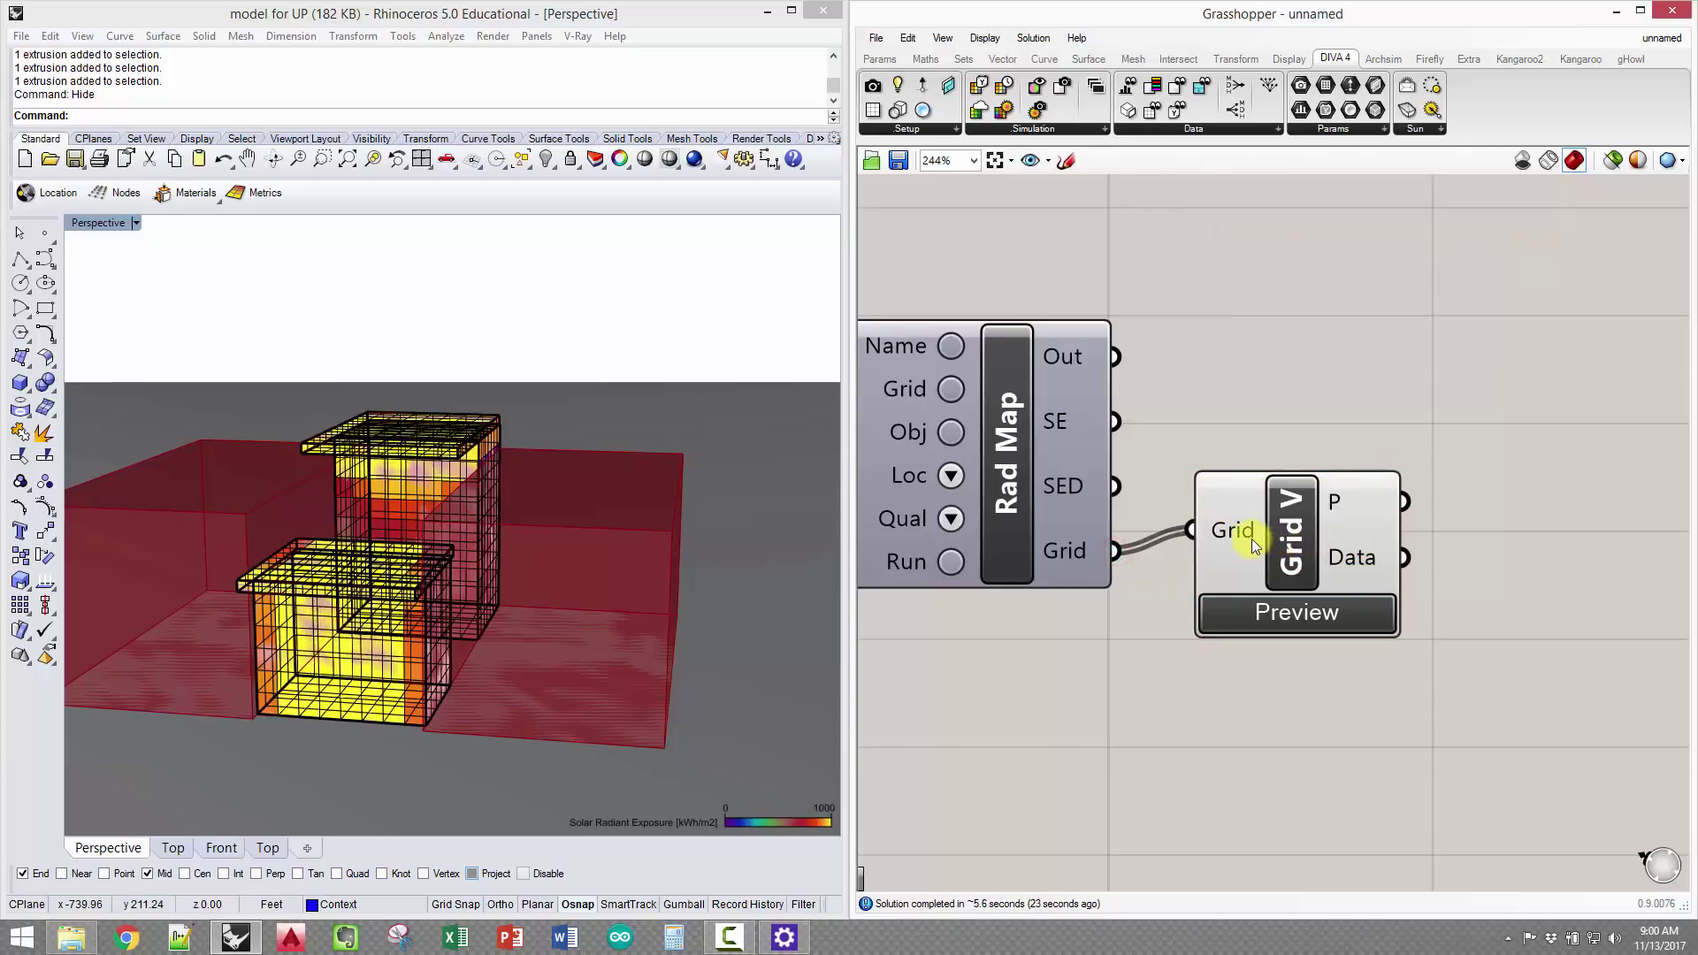
# Examine the solar radiant exposure colors on the building from several angles, including the slab undersides
pyautogui.moveTo(1246, 537)
pyautogui.click(335, 756)
pyautogui.moveTo(372, 726); pyautogui.dragTo(334, 667, button='right')
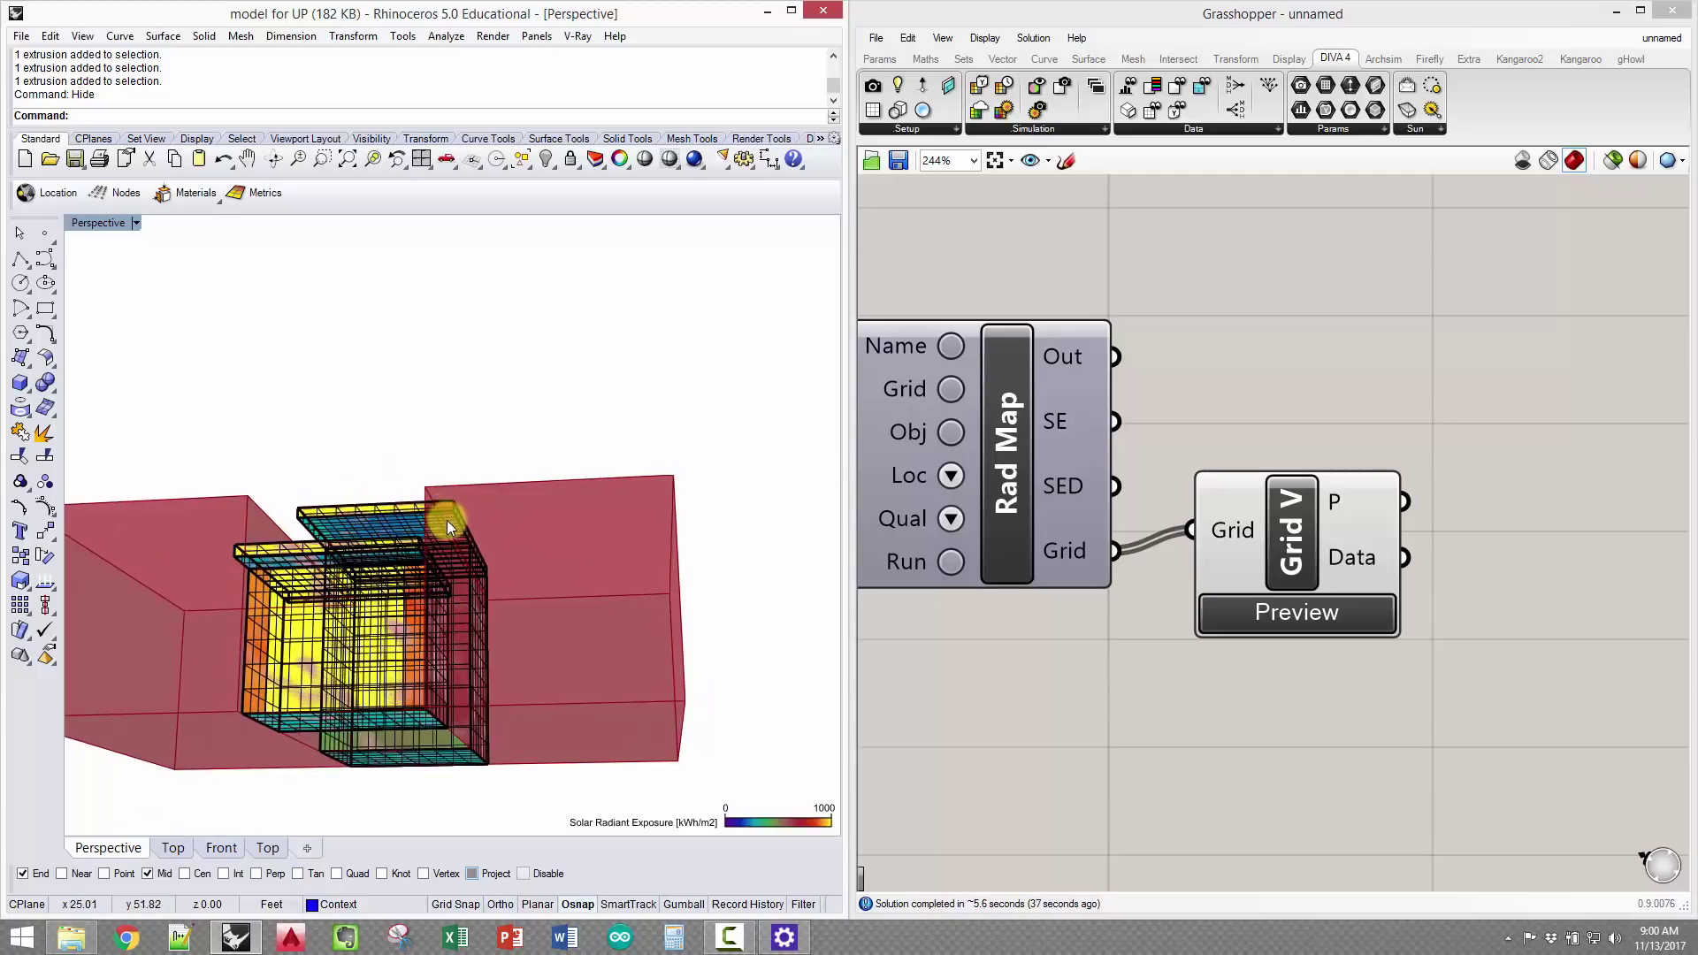
pyautogui.moveTo(410, 555); pyautogui.dragTo(497, 428, button='right')
pyautogui.scroll(-5, 509, 334)
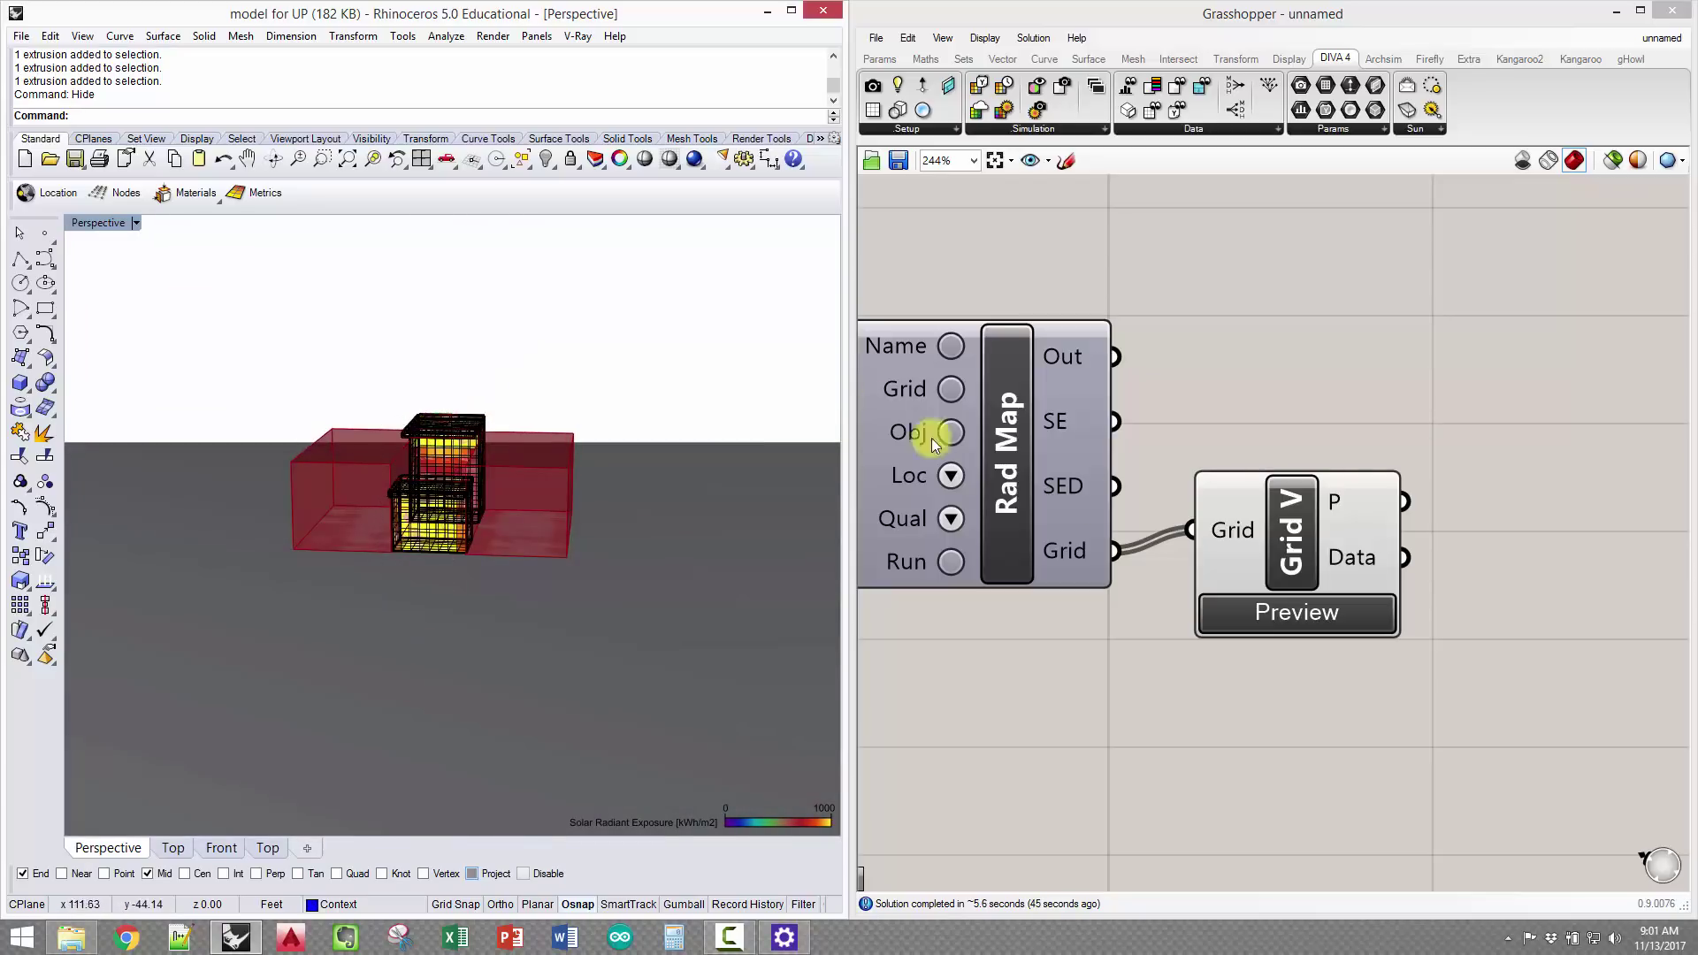
# Turn off the preview of the Geo and Grid components while keeping the Obj component's context geometry preview on
pyautogui.scroll(-3, 1566, 428)
pyautogui.moveTo(996, 484); pyautogui.dragTo(1138, 518, button='right')
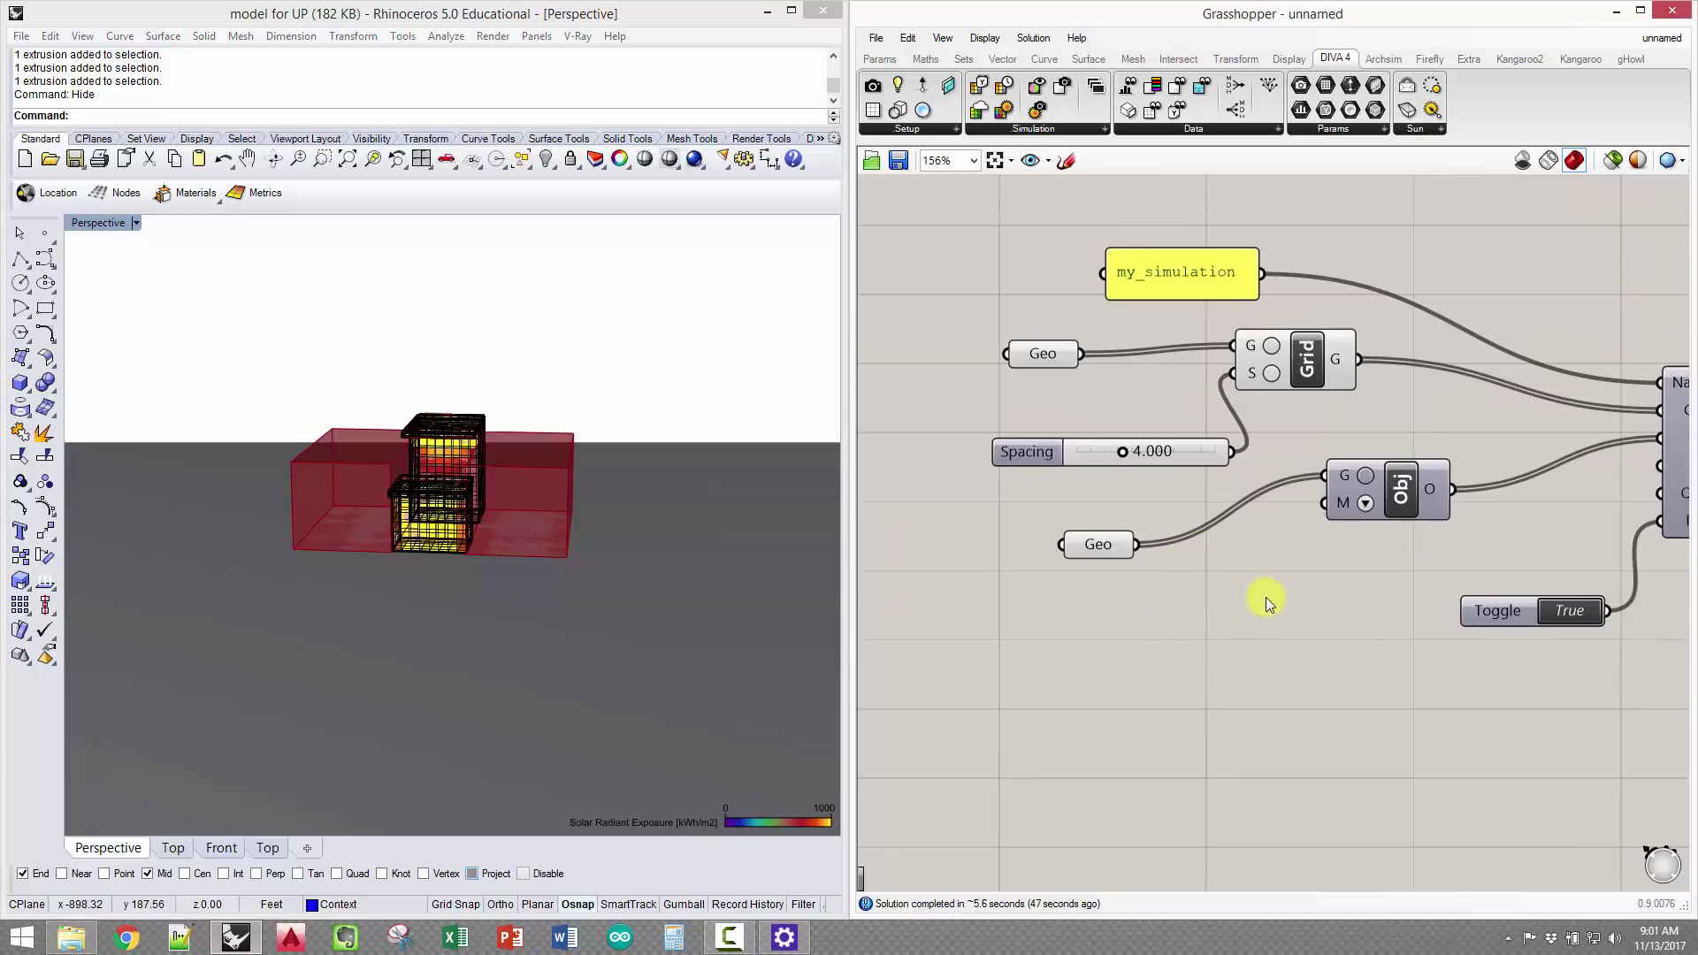
pyautogui.moveTo(1357, 651); pyautogui.dragTo(942, 301)
pyautogui.rightClick(959, 260)
pyautogui.click(1009, 302)
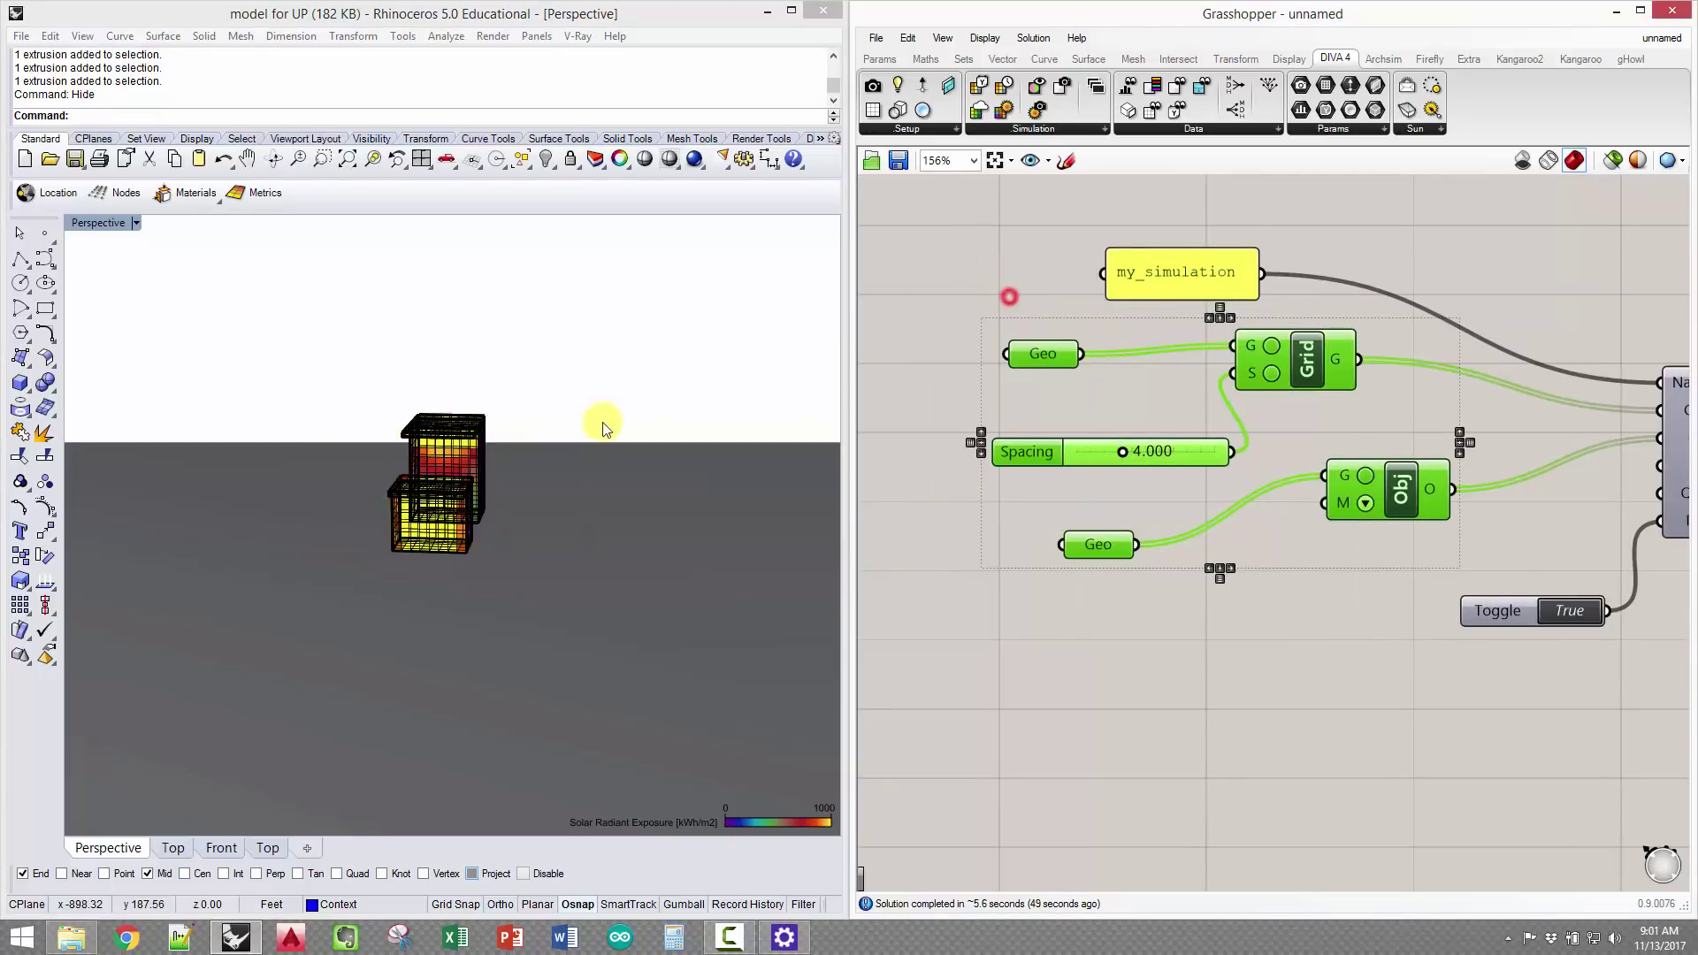
pyautogui.click(1284, 414)
pyautogui.click(1409, 497)
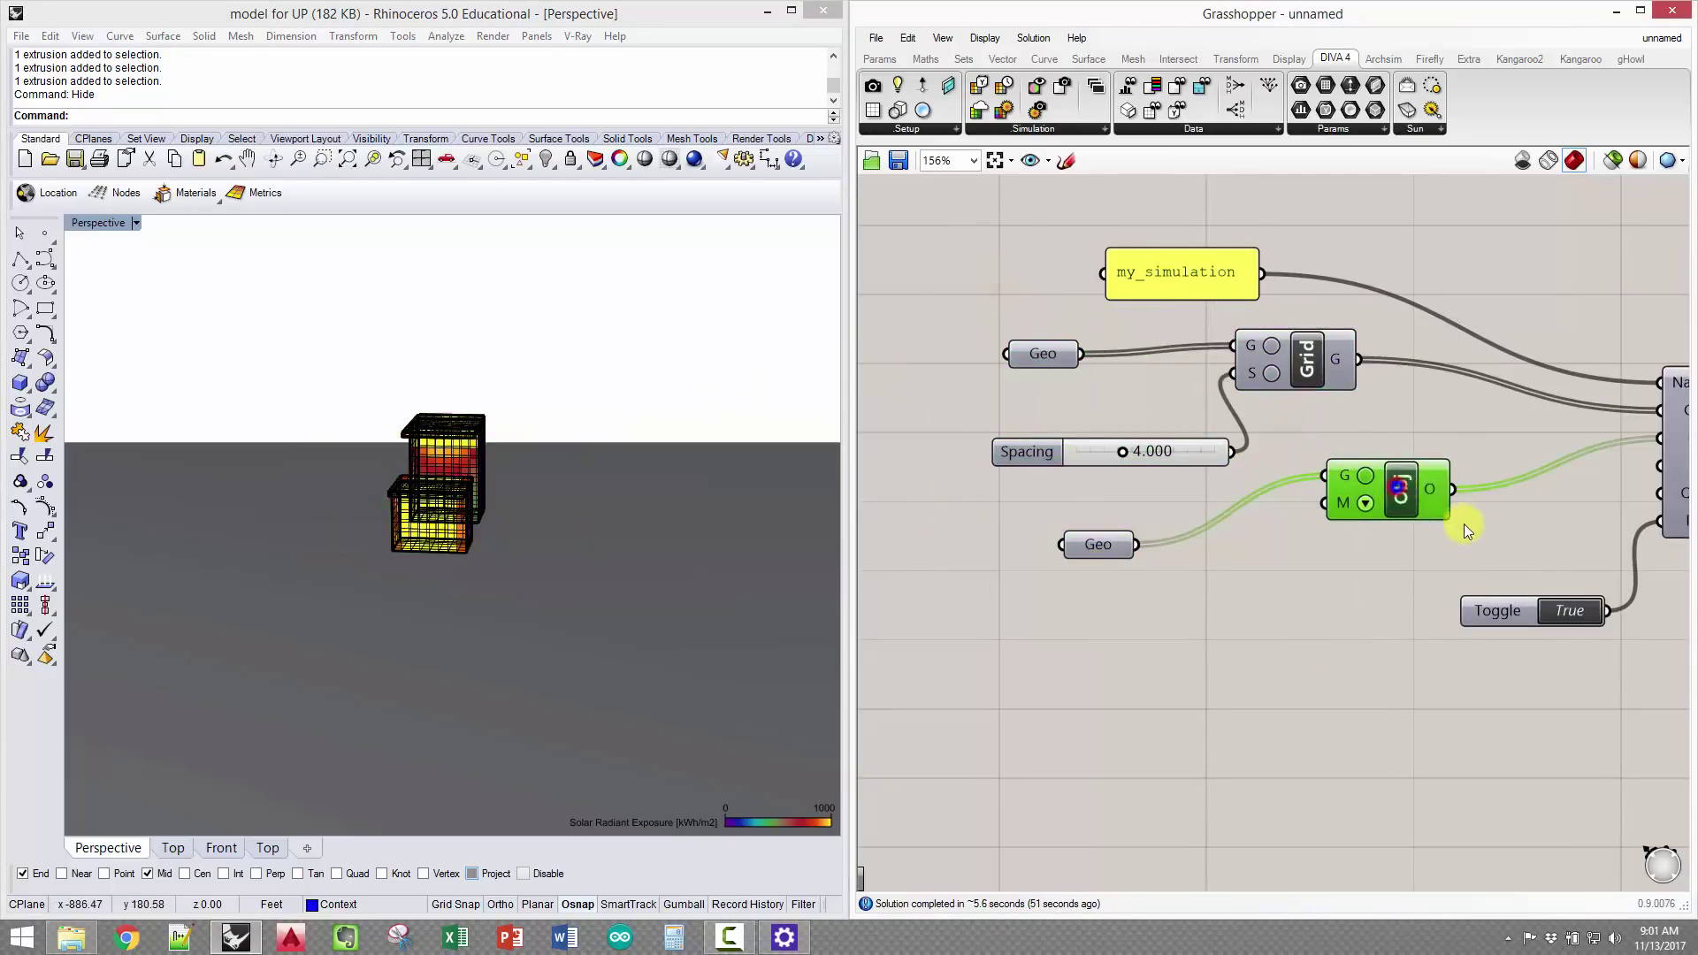
# Switch the Rhino viewport from Perspective to the Front view
pyautogui.scroll(2, 543, 380)
pyautogui.moveTo(463, 455); pyautogui.dragTo(588, 428, button='right')
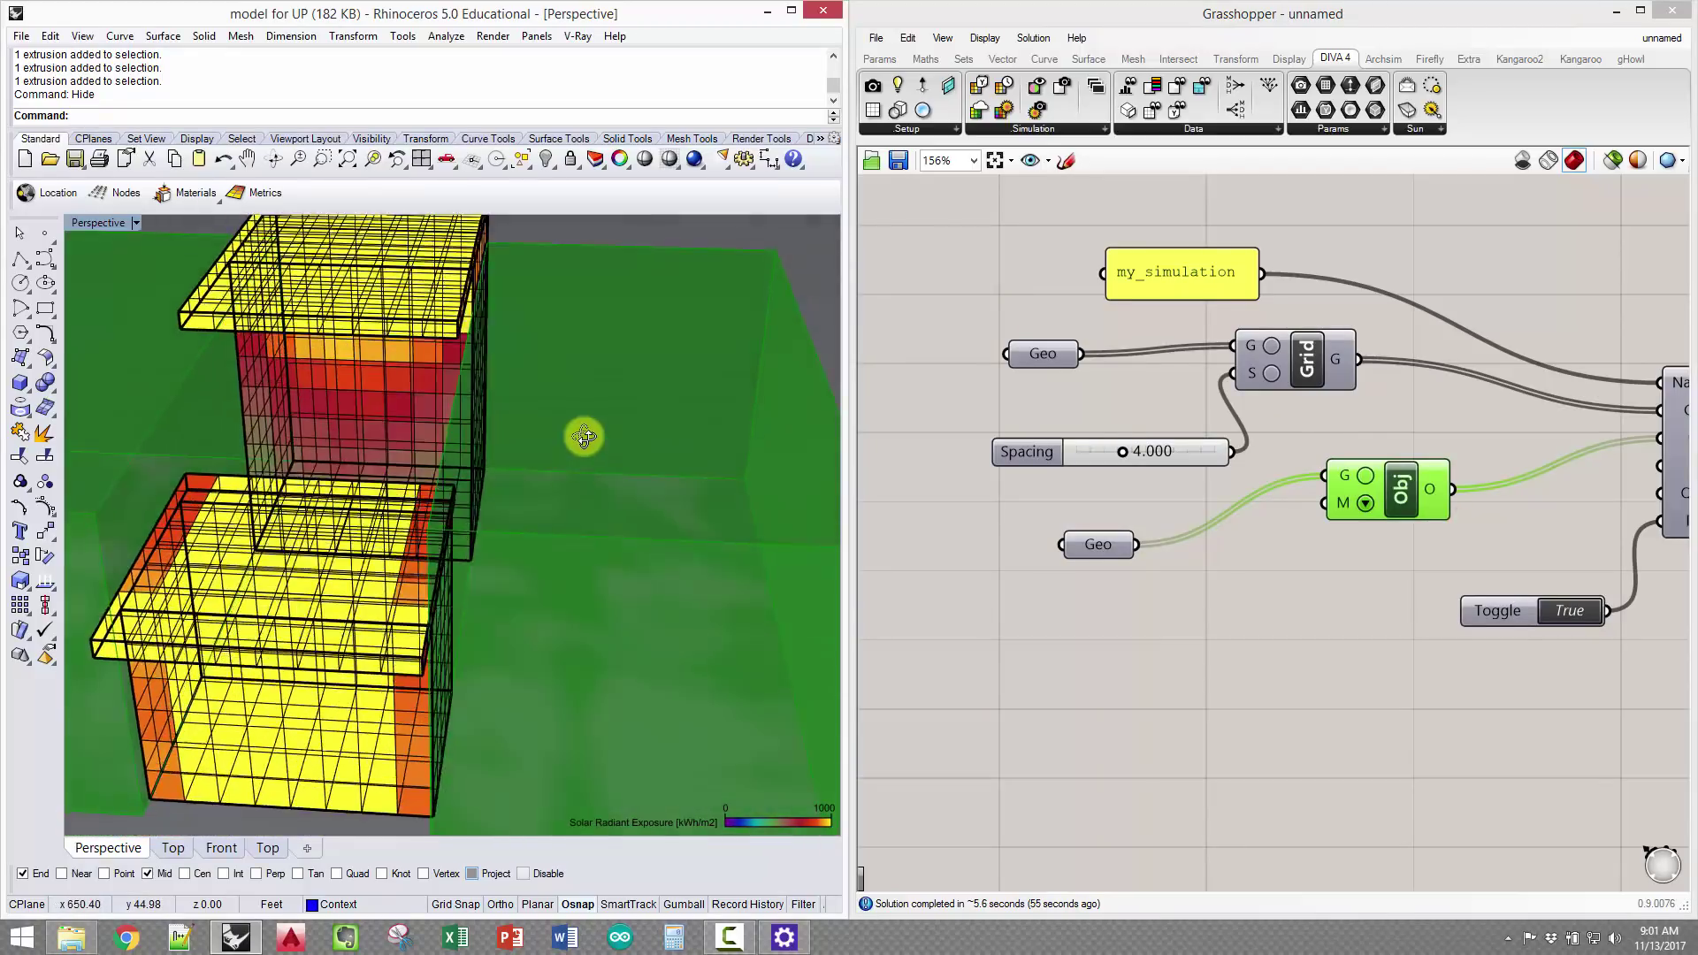
pyautogui.scroll(-3, 598, 428)
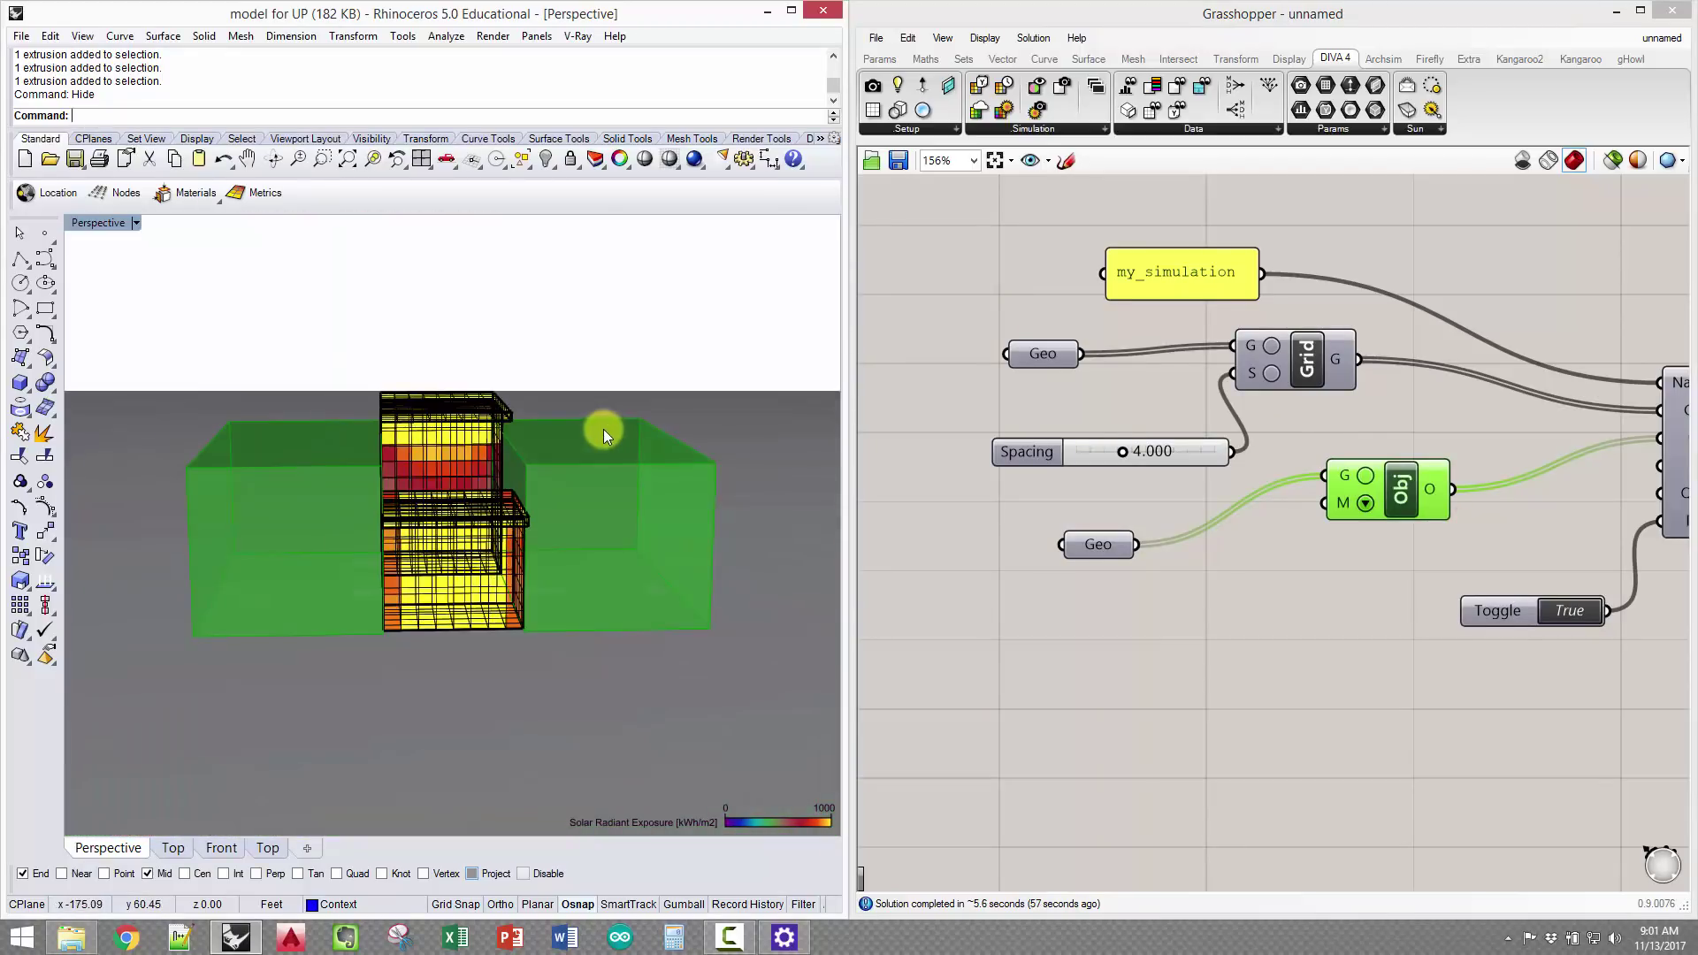
pyautogui.write('Frton')
pyautogui.press('BackSpace')
pyautogui.press('BackSpace')
pyautogui.press('BackSpace')
pyautogui.write('ont')
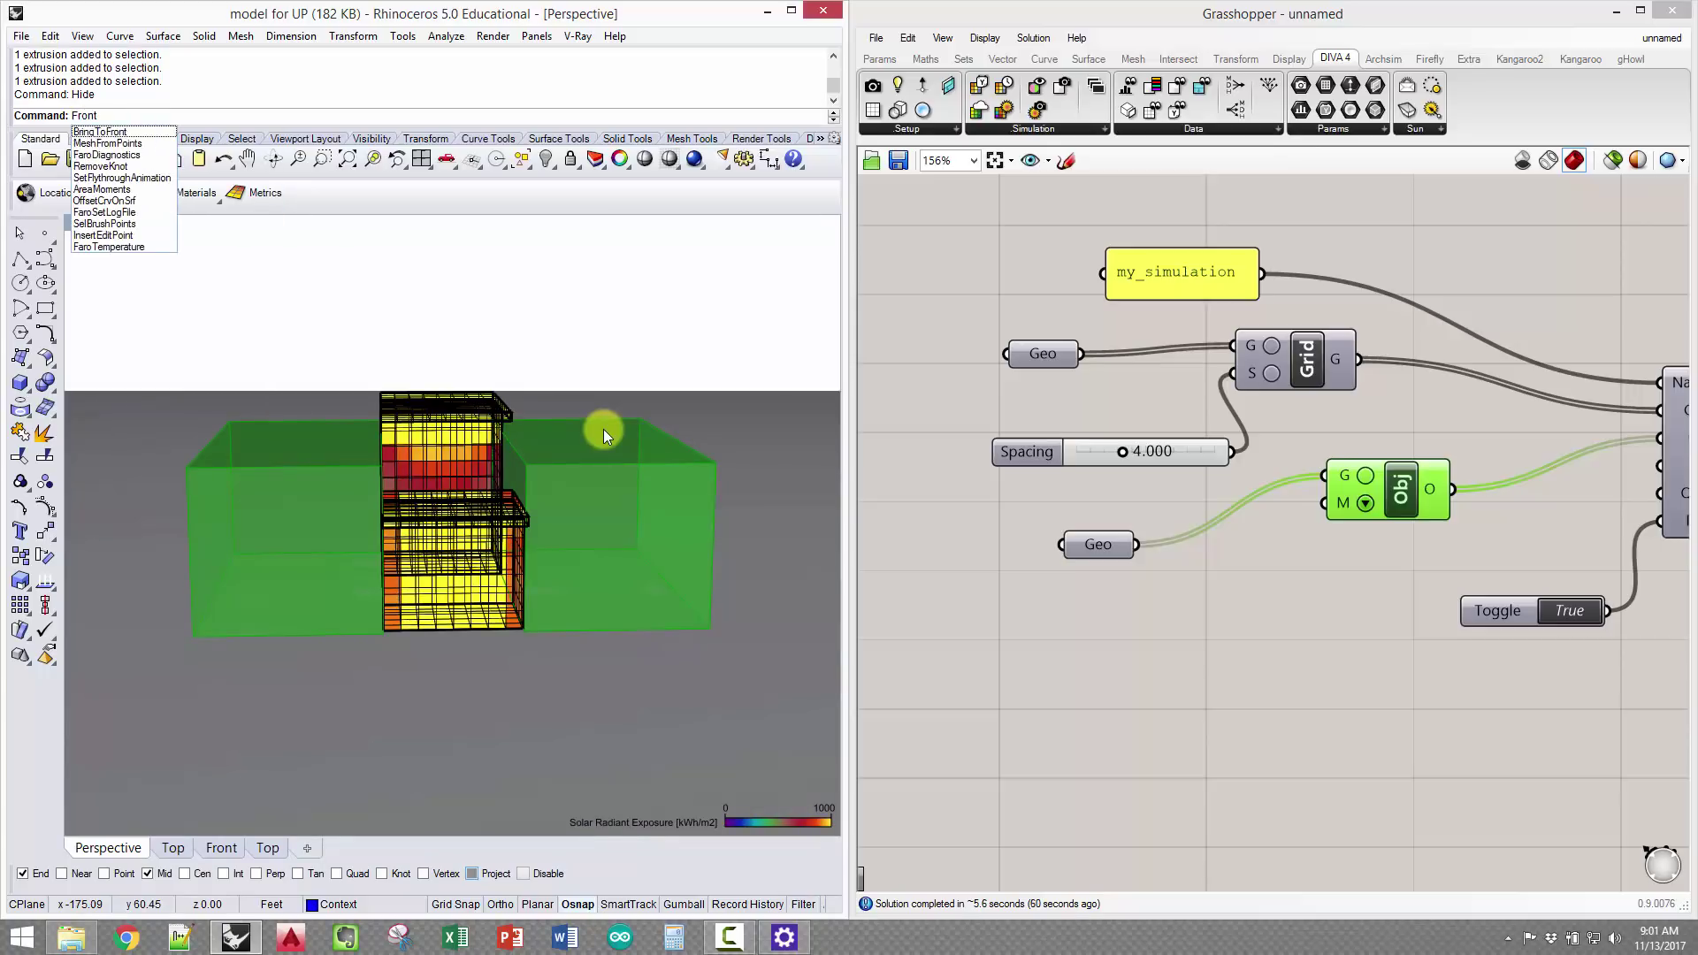
pyautogui.press('Return')
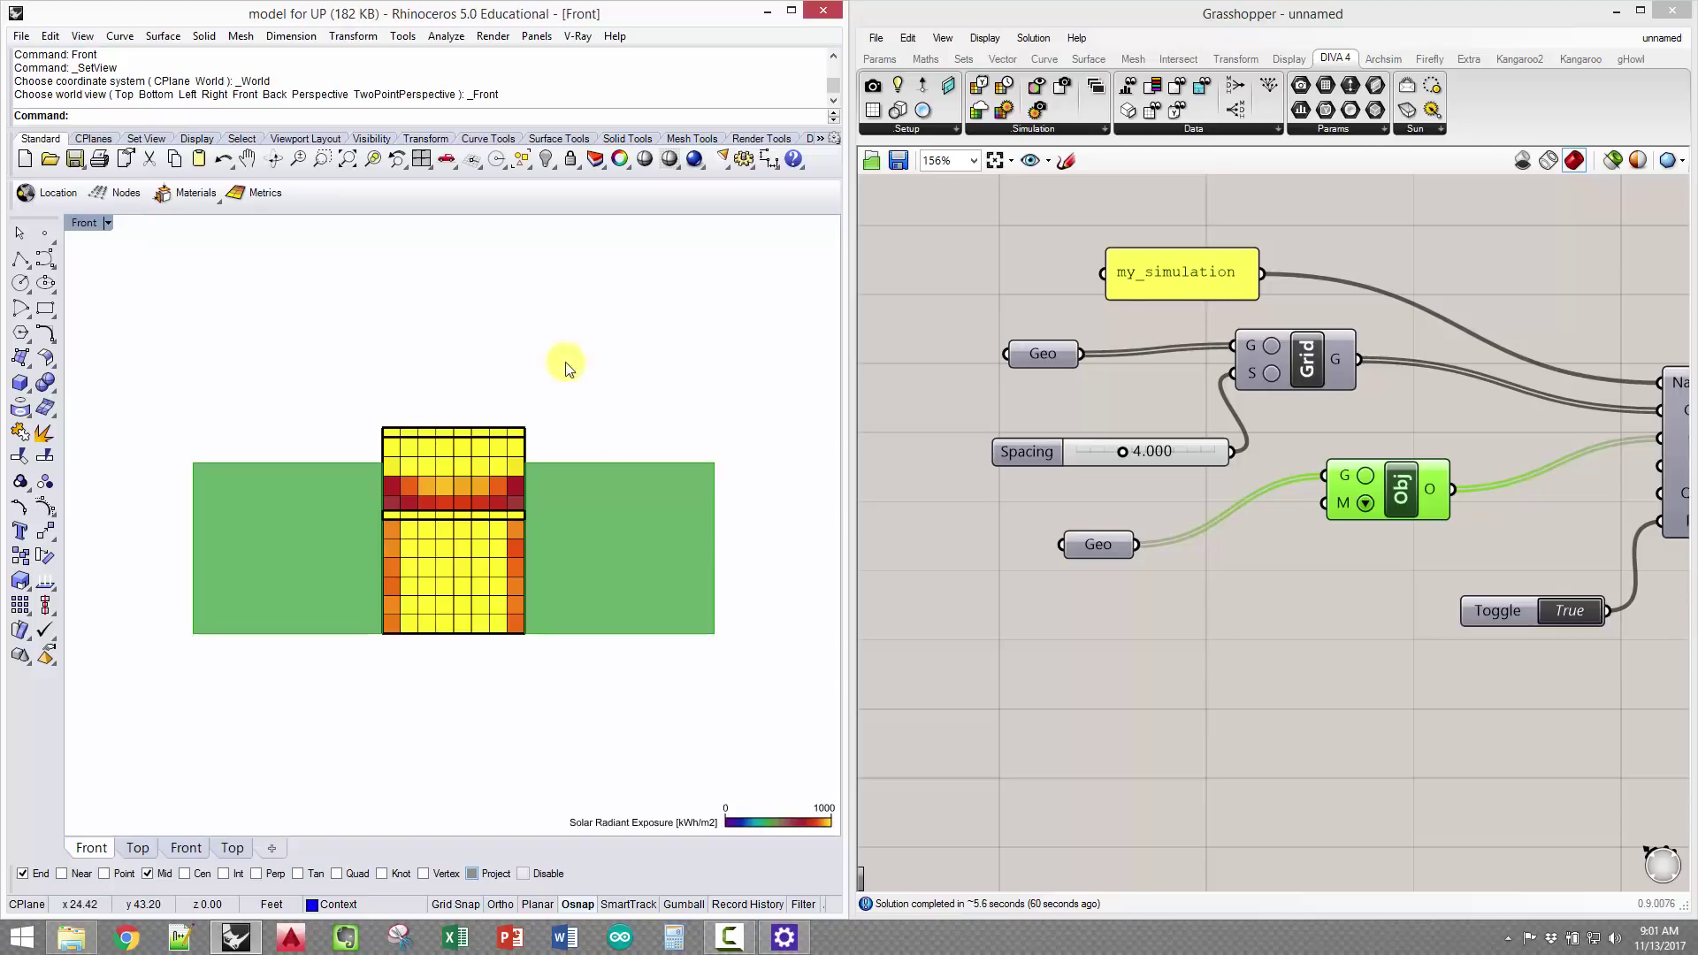
pyautogui.click(21, 36)
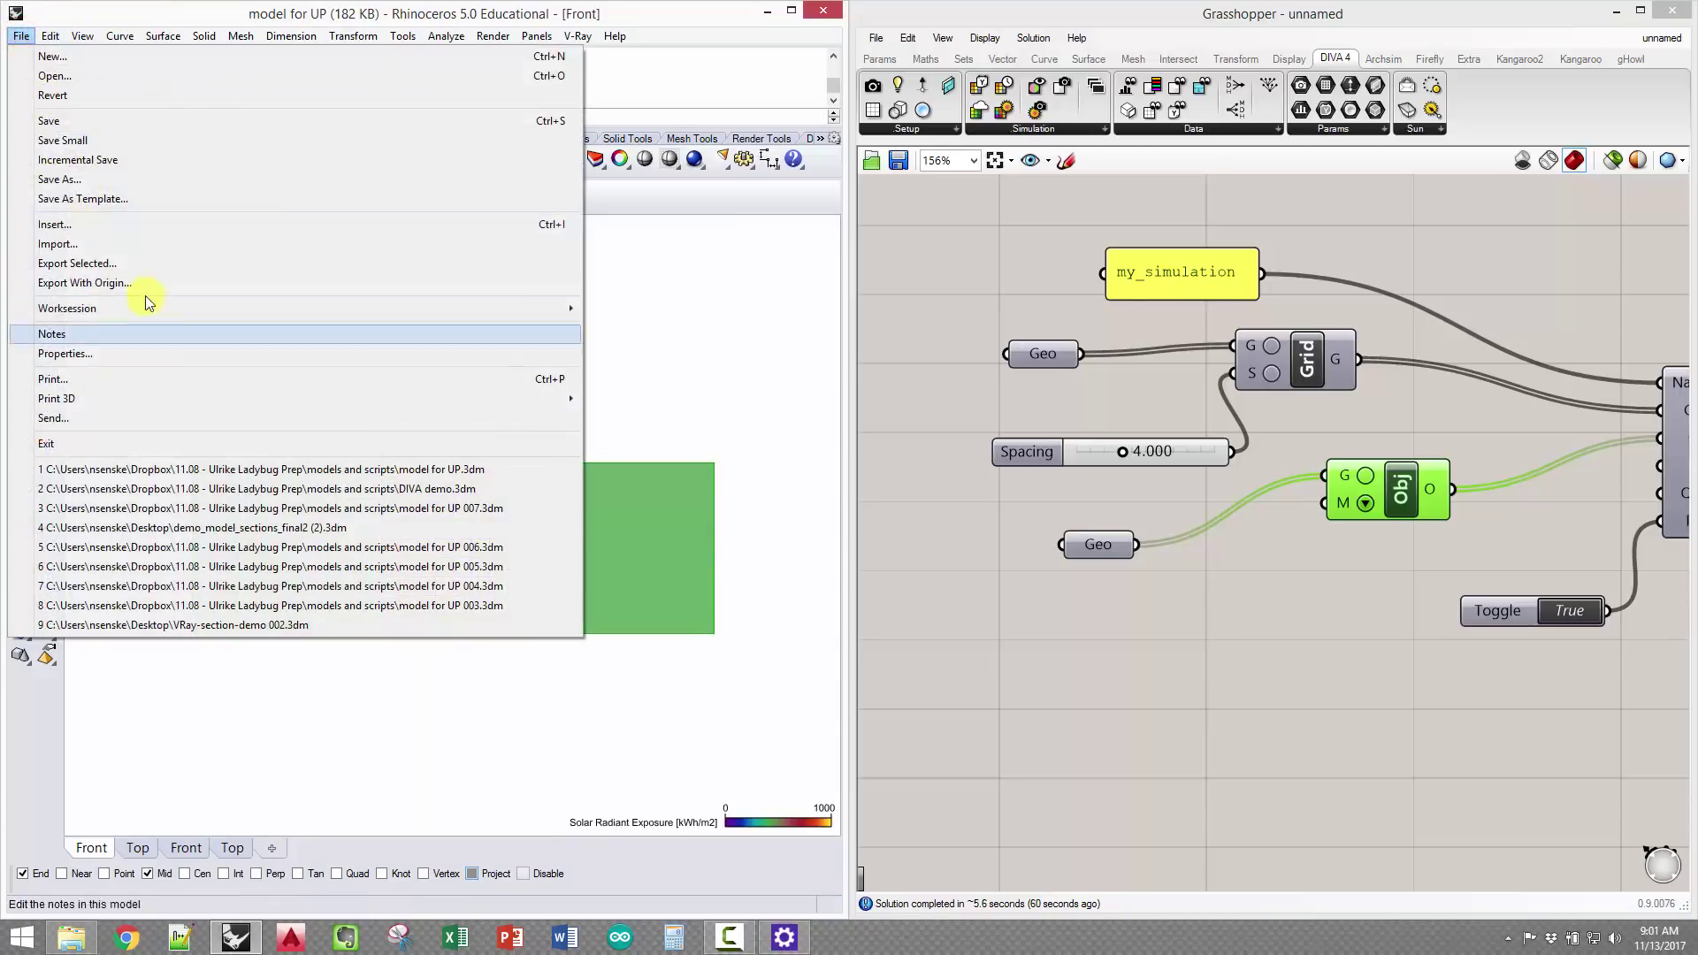
pyautogui.moveTo(51, 35)
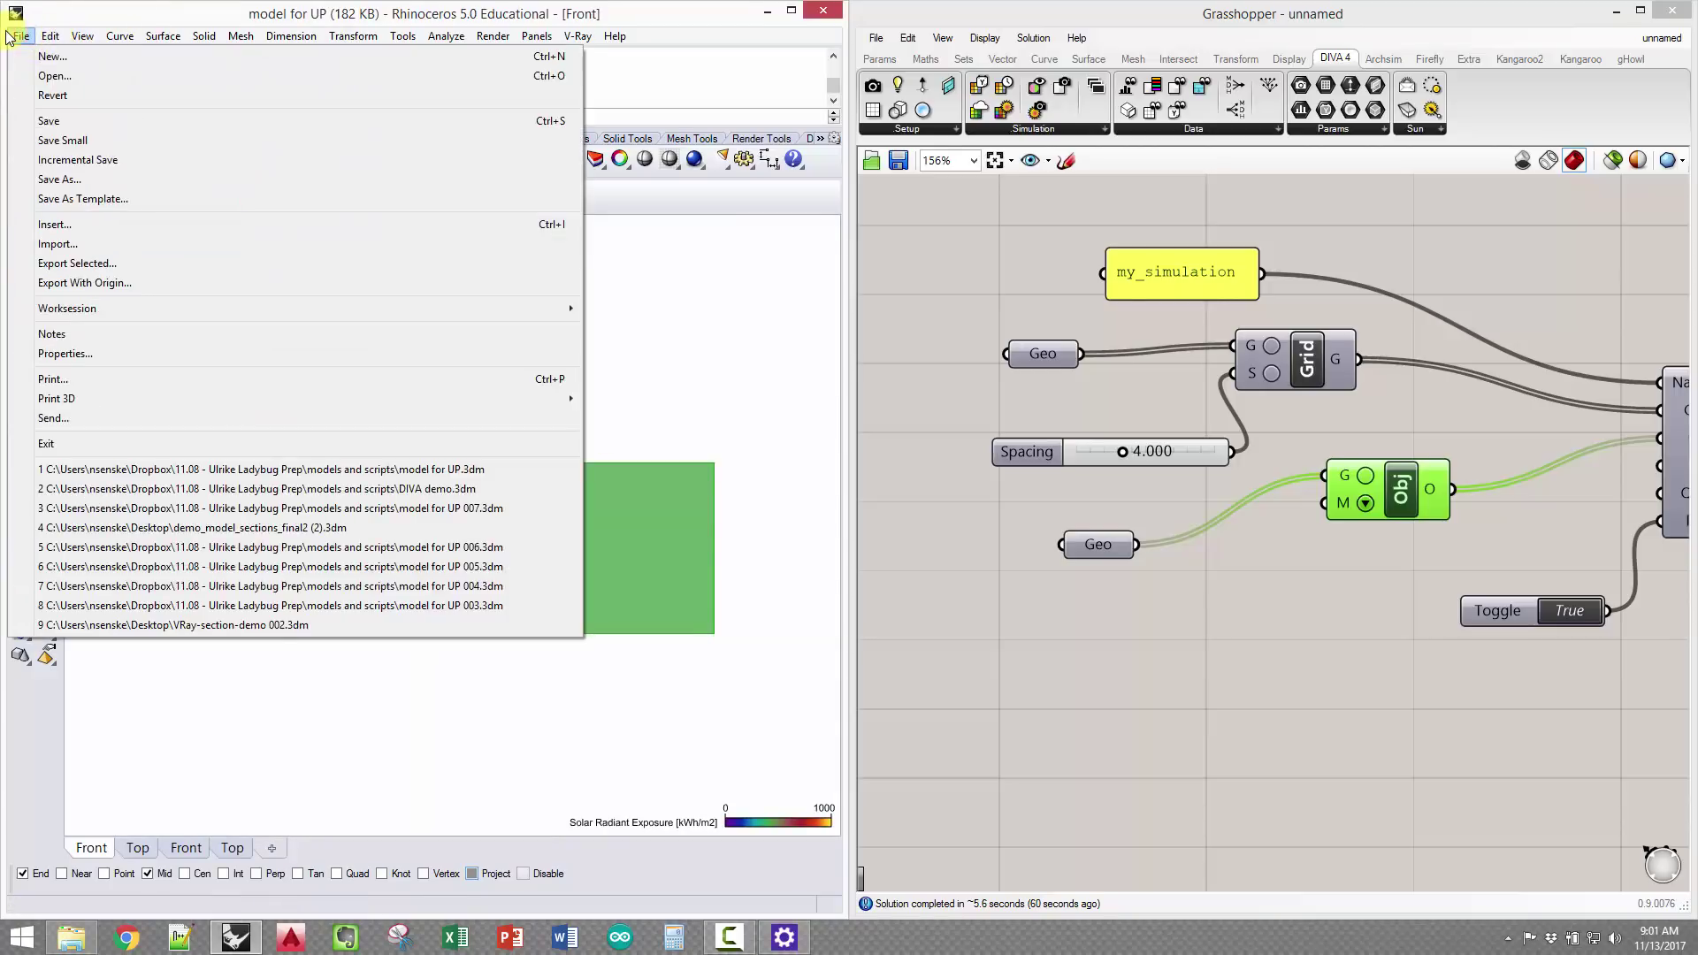
pyautogui.click(213, 328)
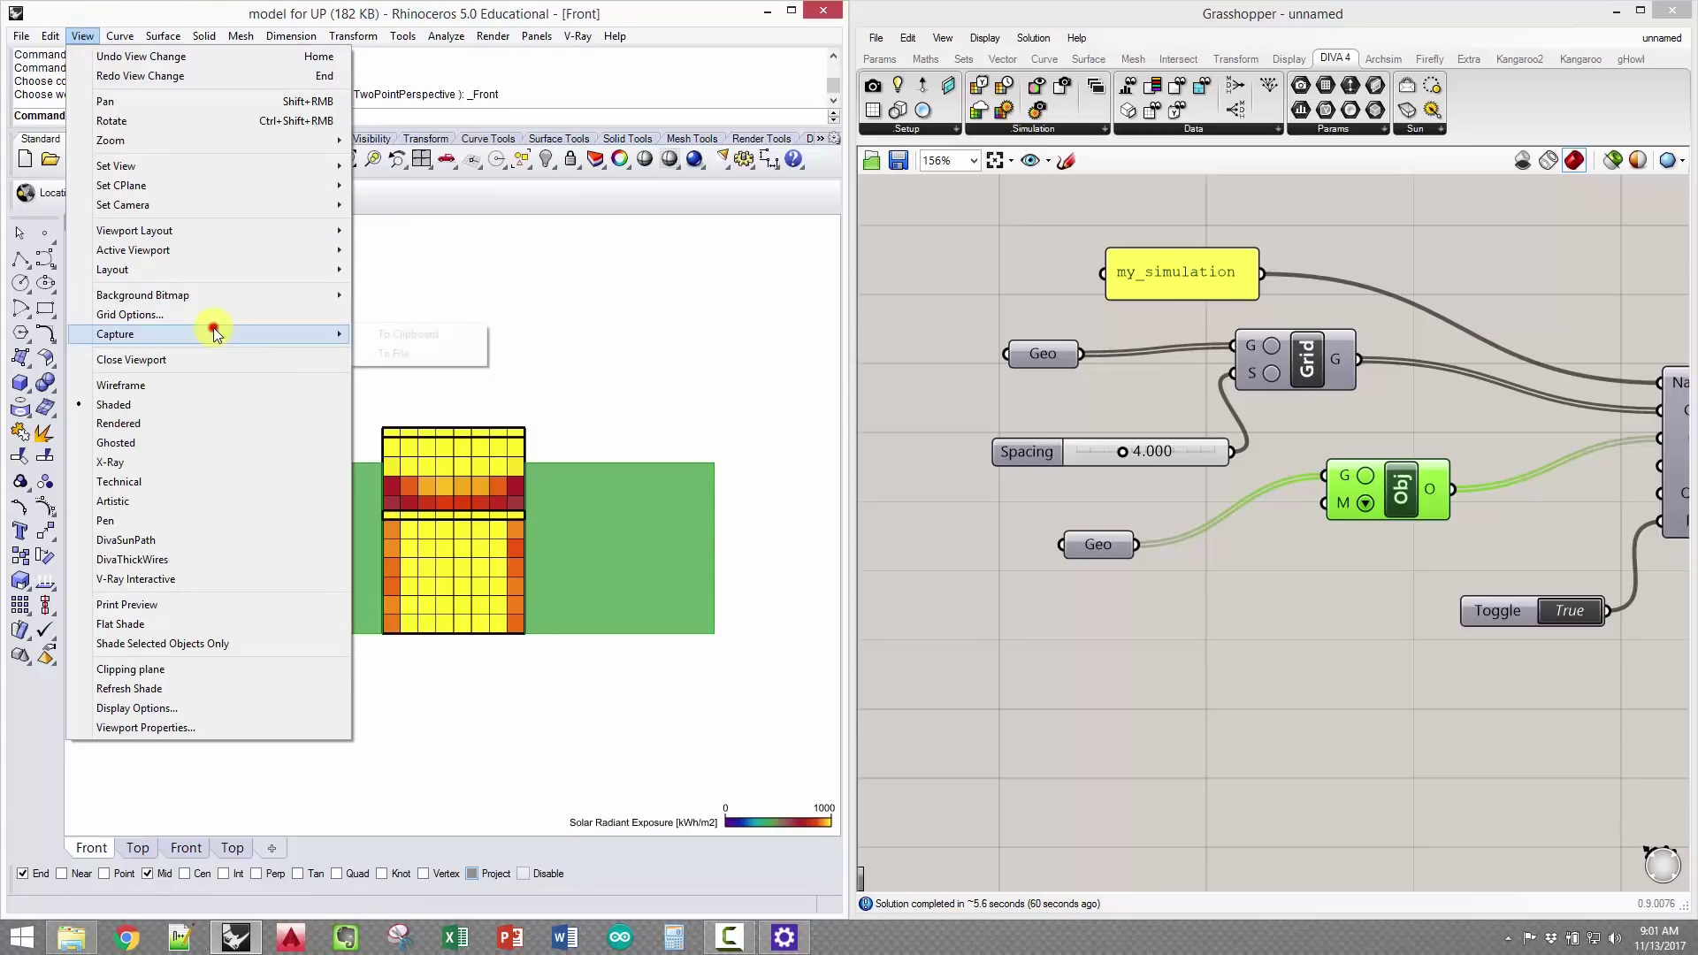
pyautogui.click(603, 348)
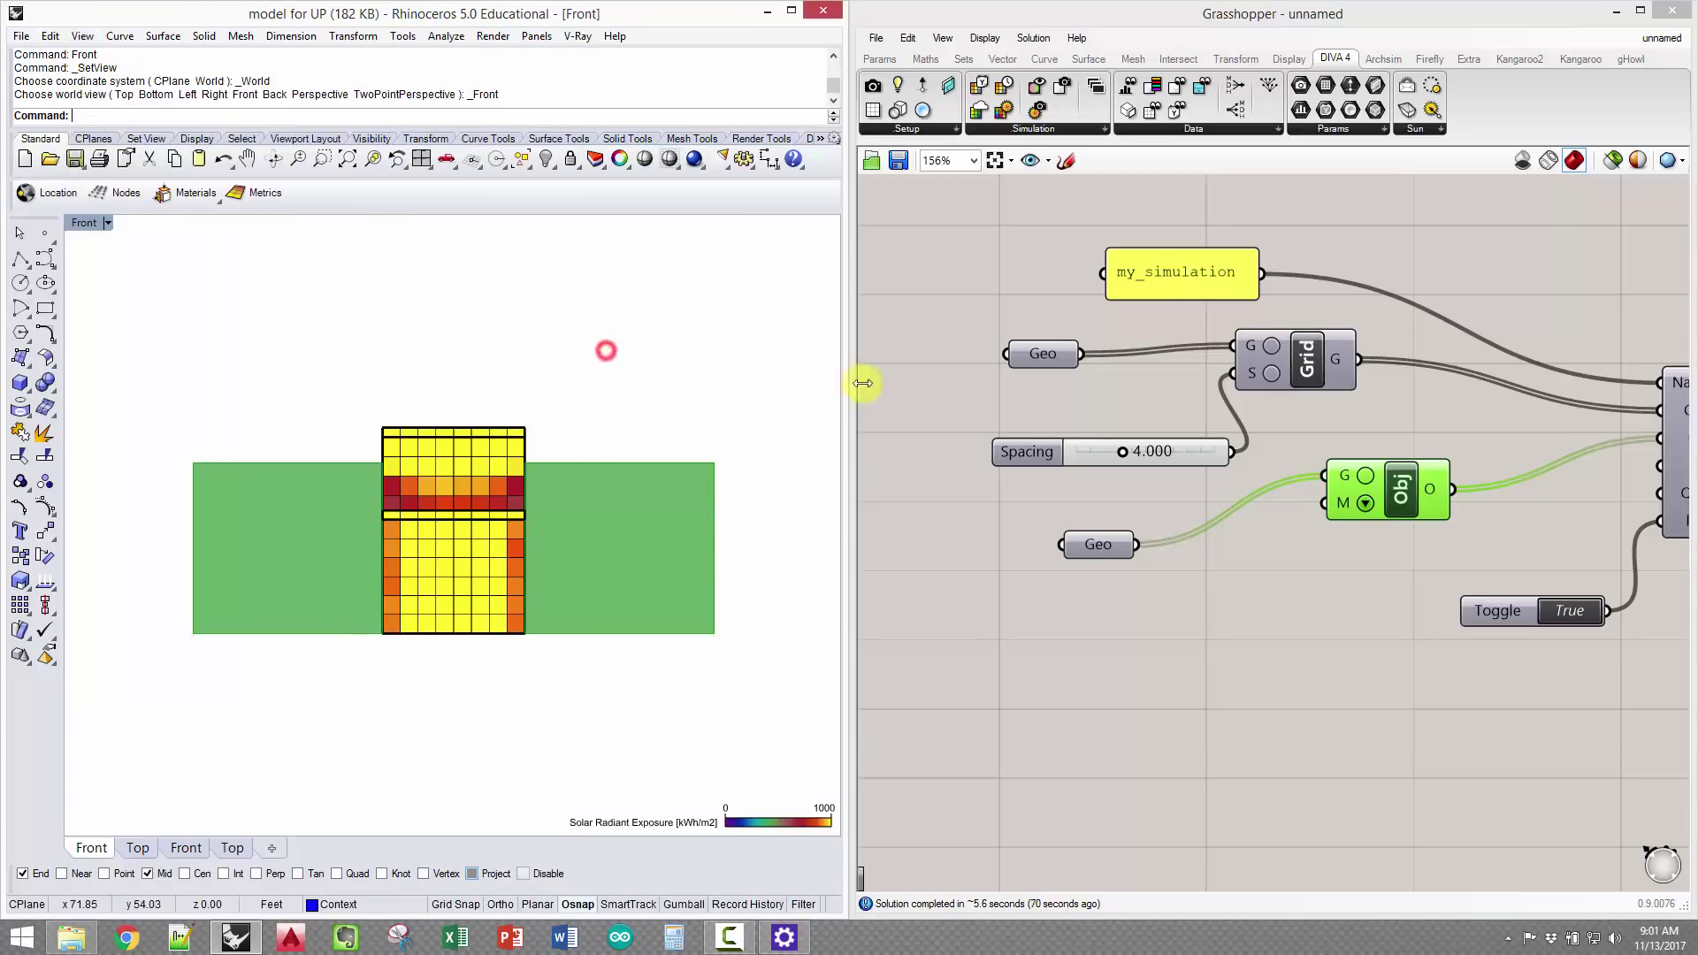
# Set the Spacing slider feeding the Grid component to 1 to rerun the radiation map with a finer grid
pyautogui.moveTo(1217, 592); pyautogui.dragTo(1308, 618, button='right')
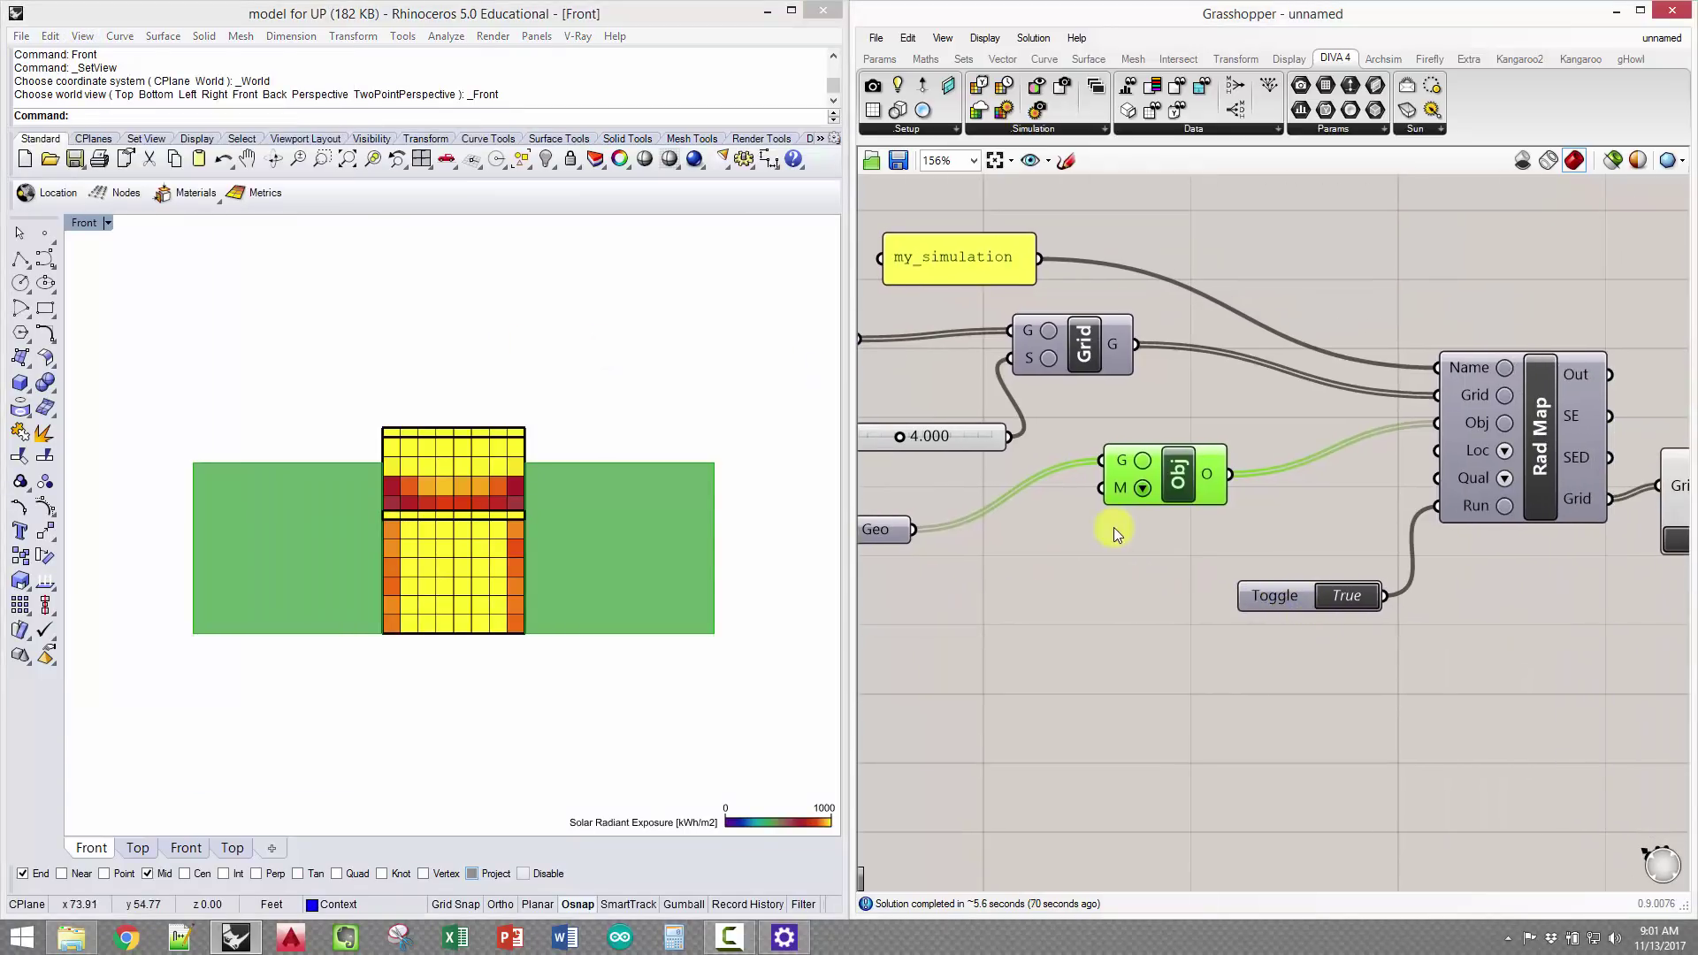
pyautogui.moveTo(1111, 531); pyautogui.dragTo(1010, 563, button='right')
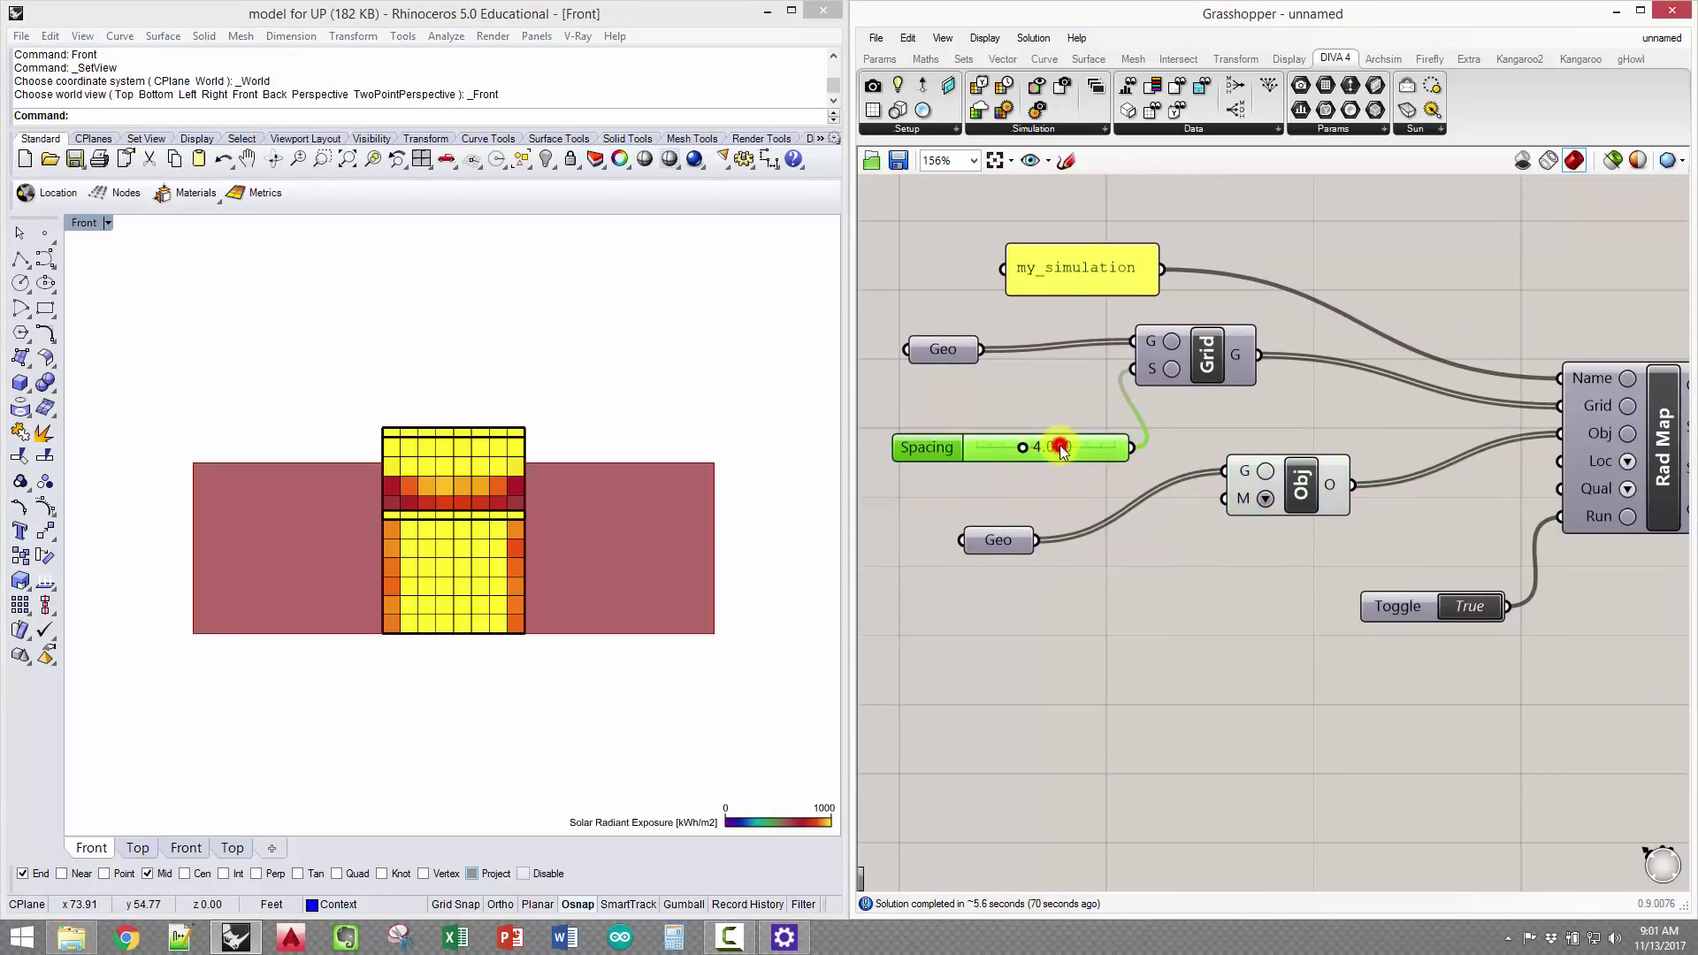
pyautogui.doubleClick(1031, 451)
pyautogui.write('1')
pyautogui.click(1096, 451)
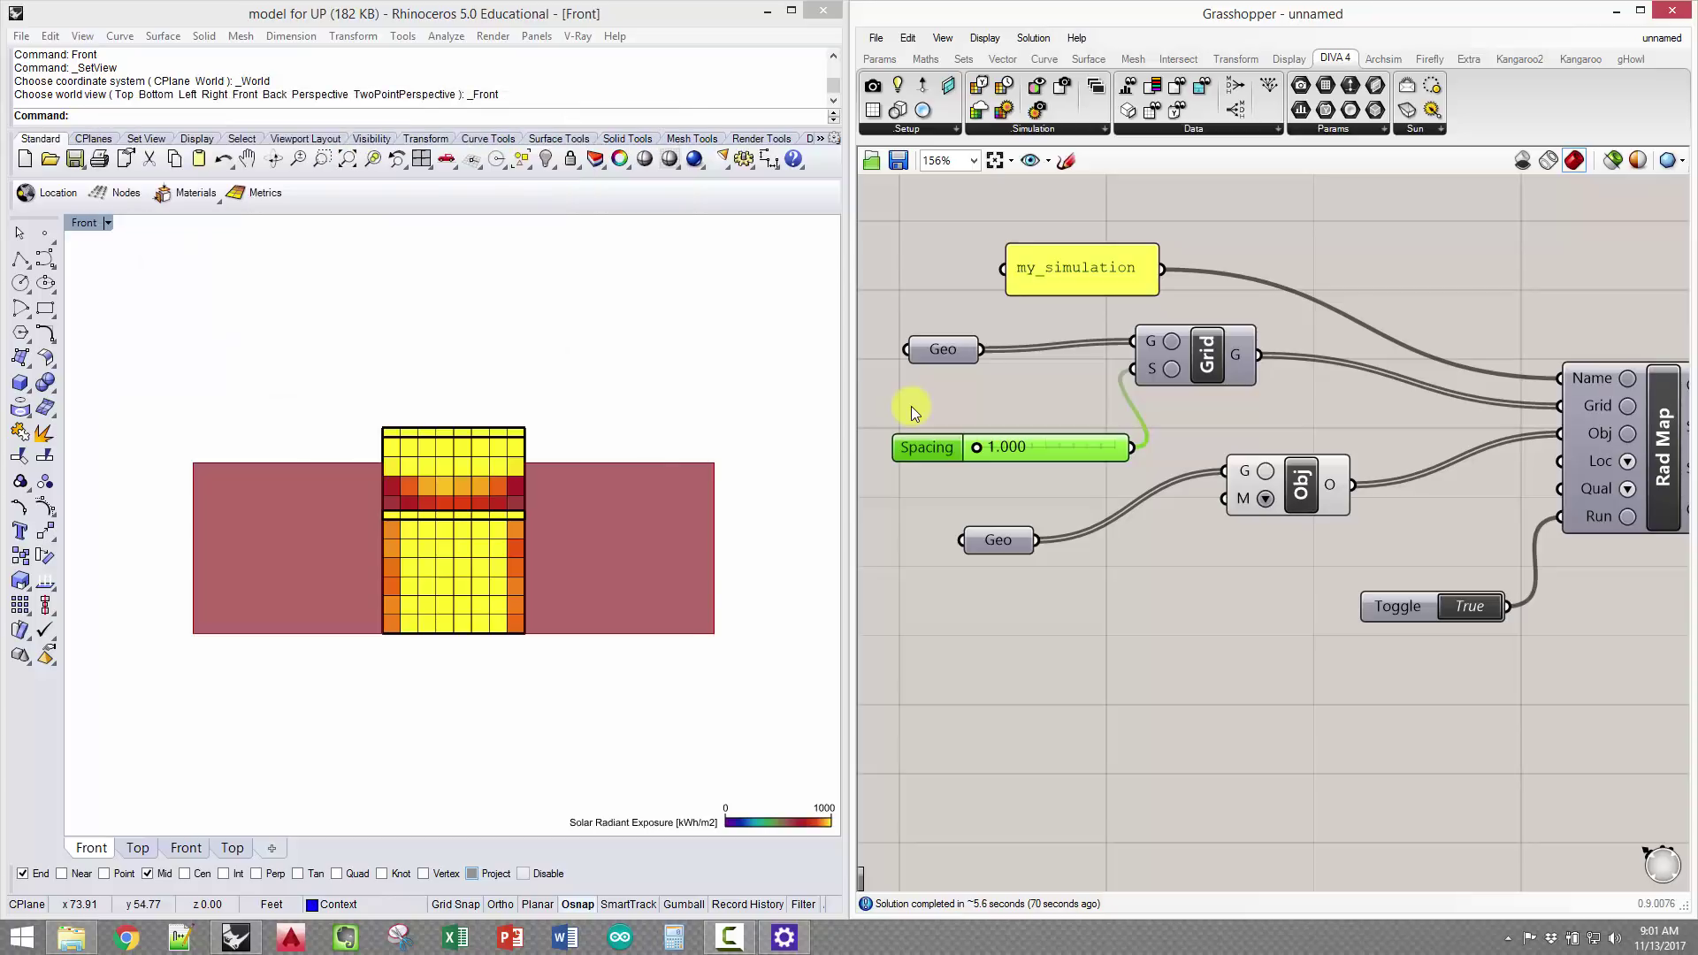
pyautogui.click(663, 474)
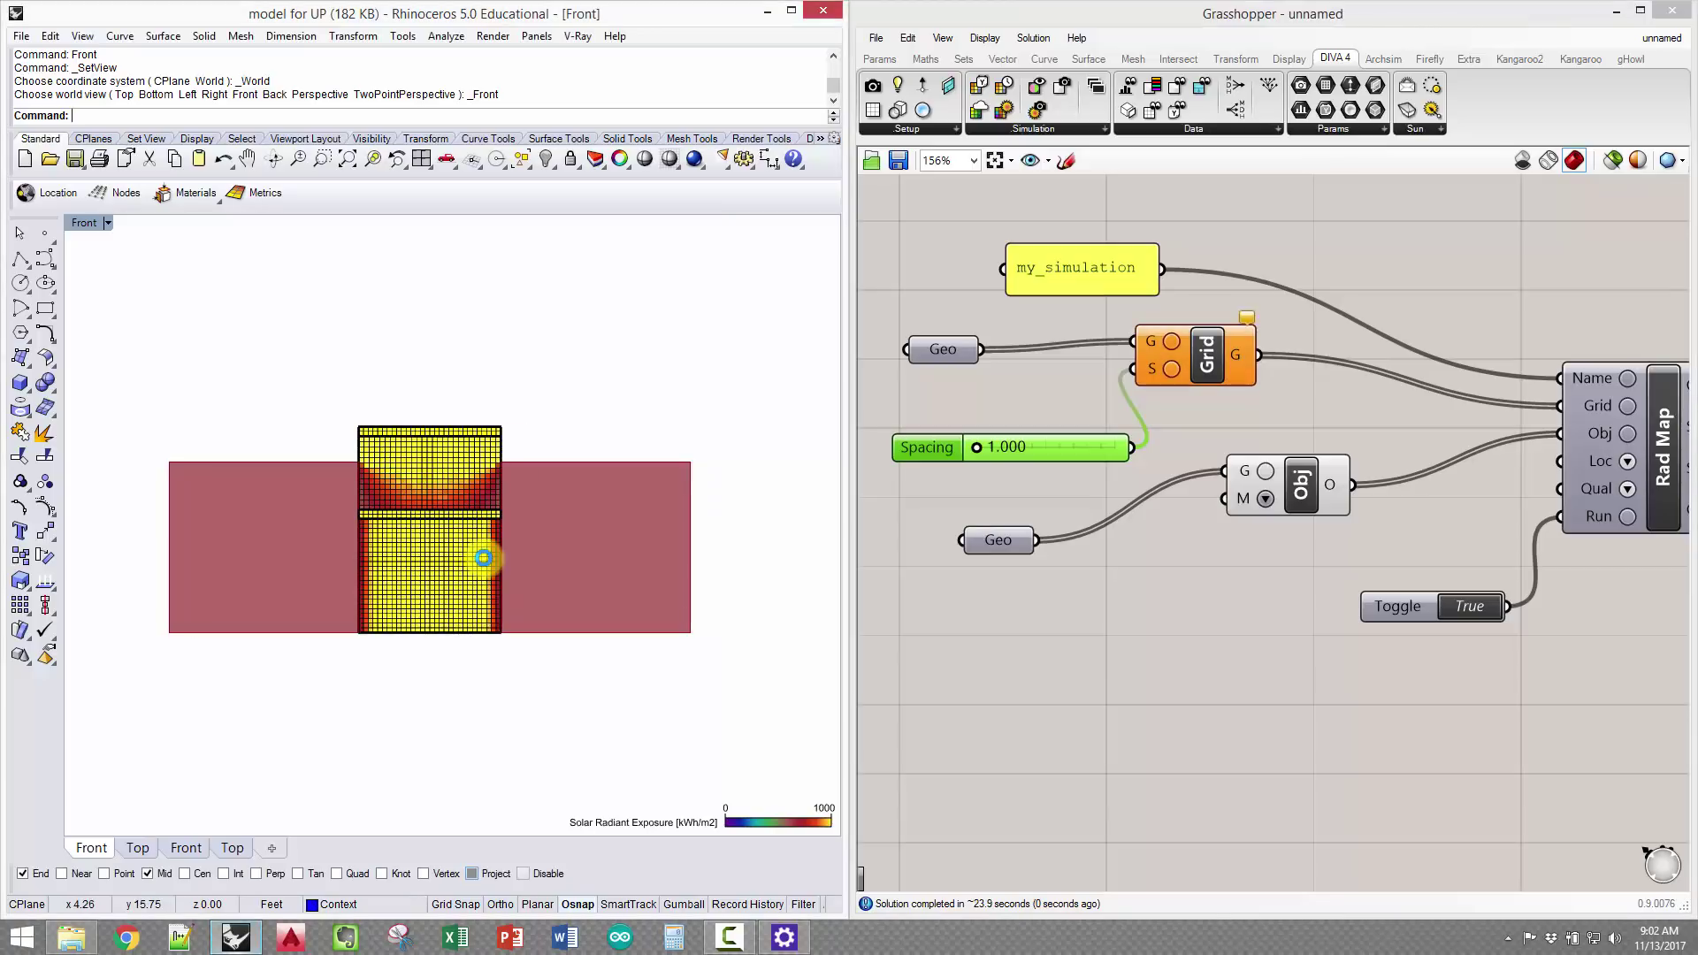
# Set the Rhino viewport back to the Perspective view
pyautogui.moveTo(478, 575); pyautogui.dragTo(462, 574, button='right')
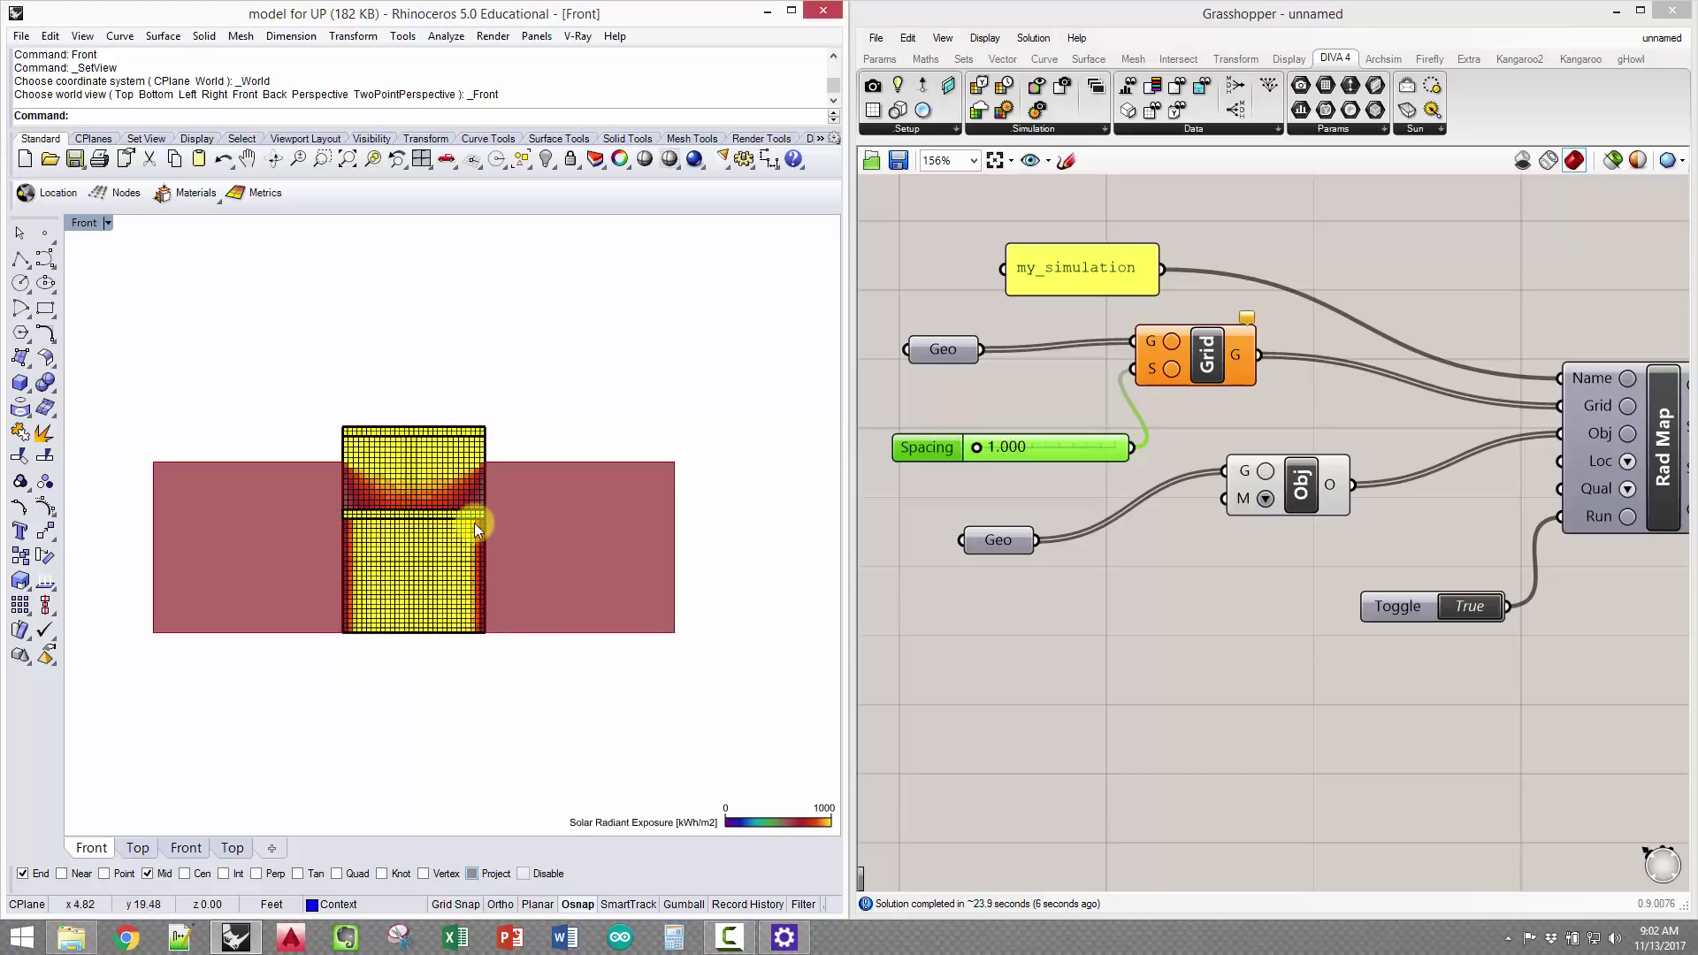
pyautogui.moveTo(442, 335); pyautogui.dragTo(436, 377, button='right')
pyautogui.click(107, 223)
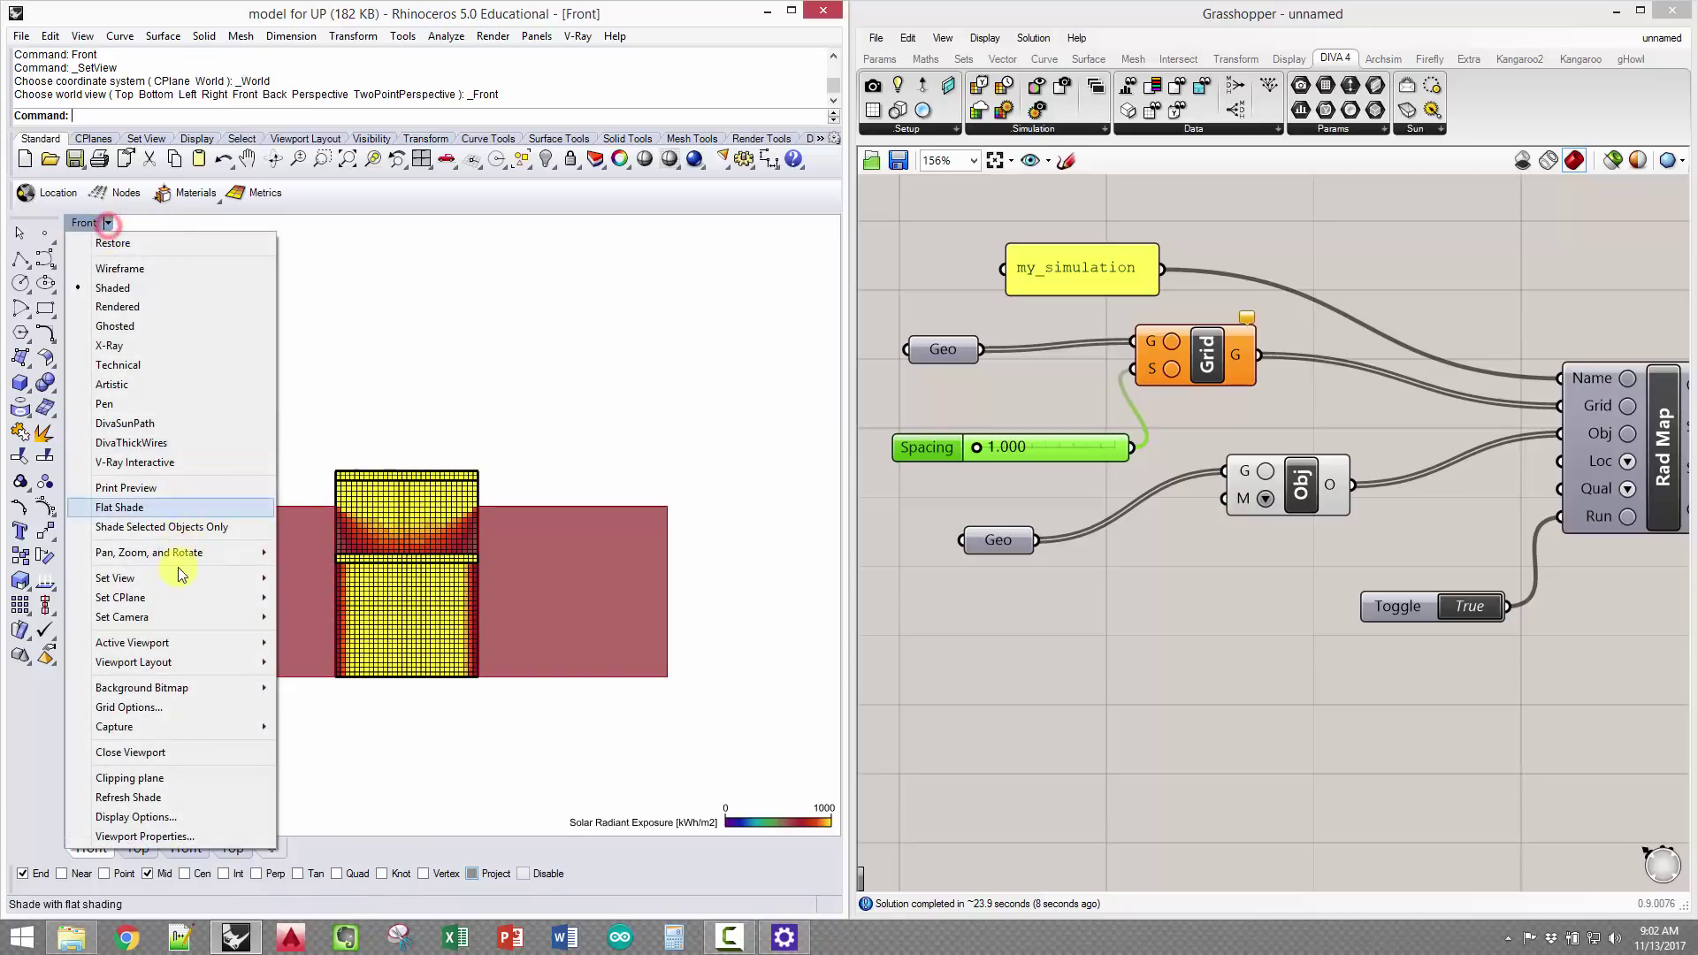
pyautogui.click(178, 574)
pyautogui.click(327, 721)
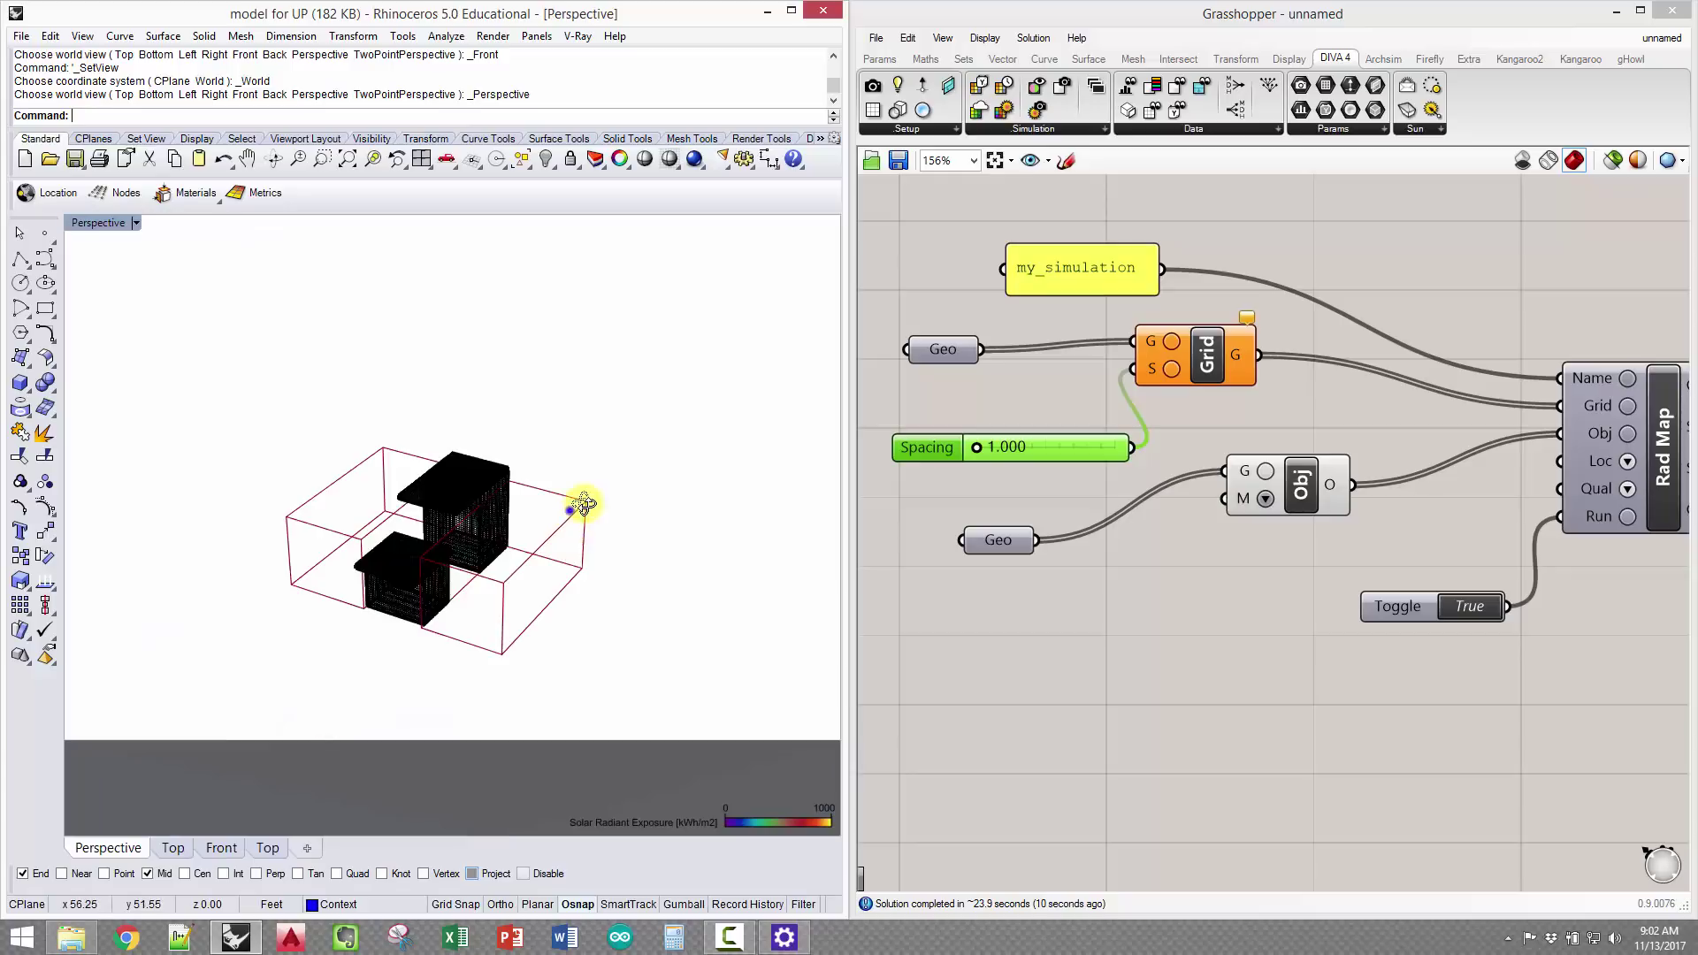
# Examine the finer solar exposure map from several angles and read the warning on the Grid component
pyautogui.moveTo(457, 528); pyautogui.dragTo(66, 488, button='right')
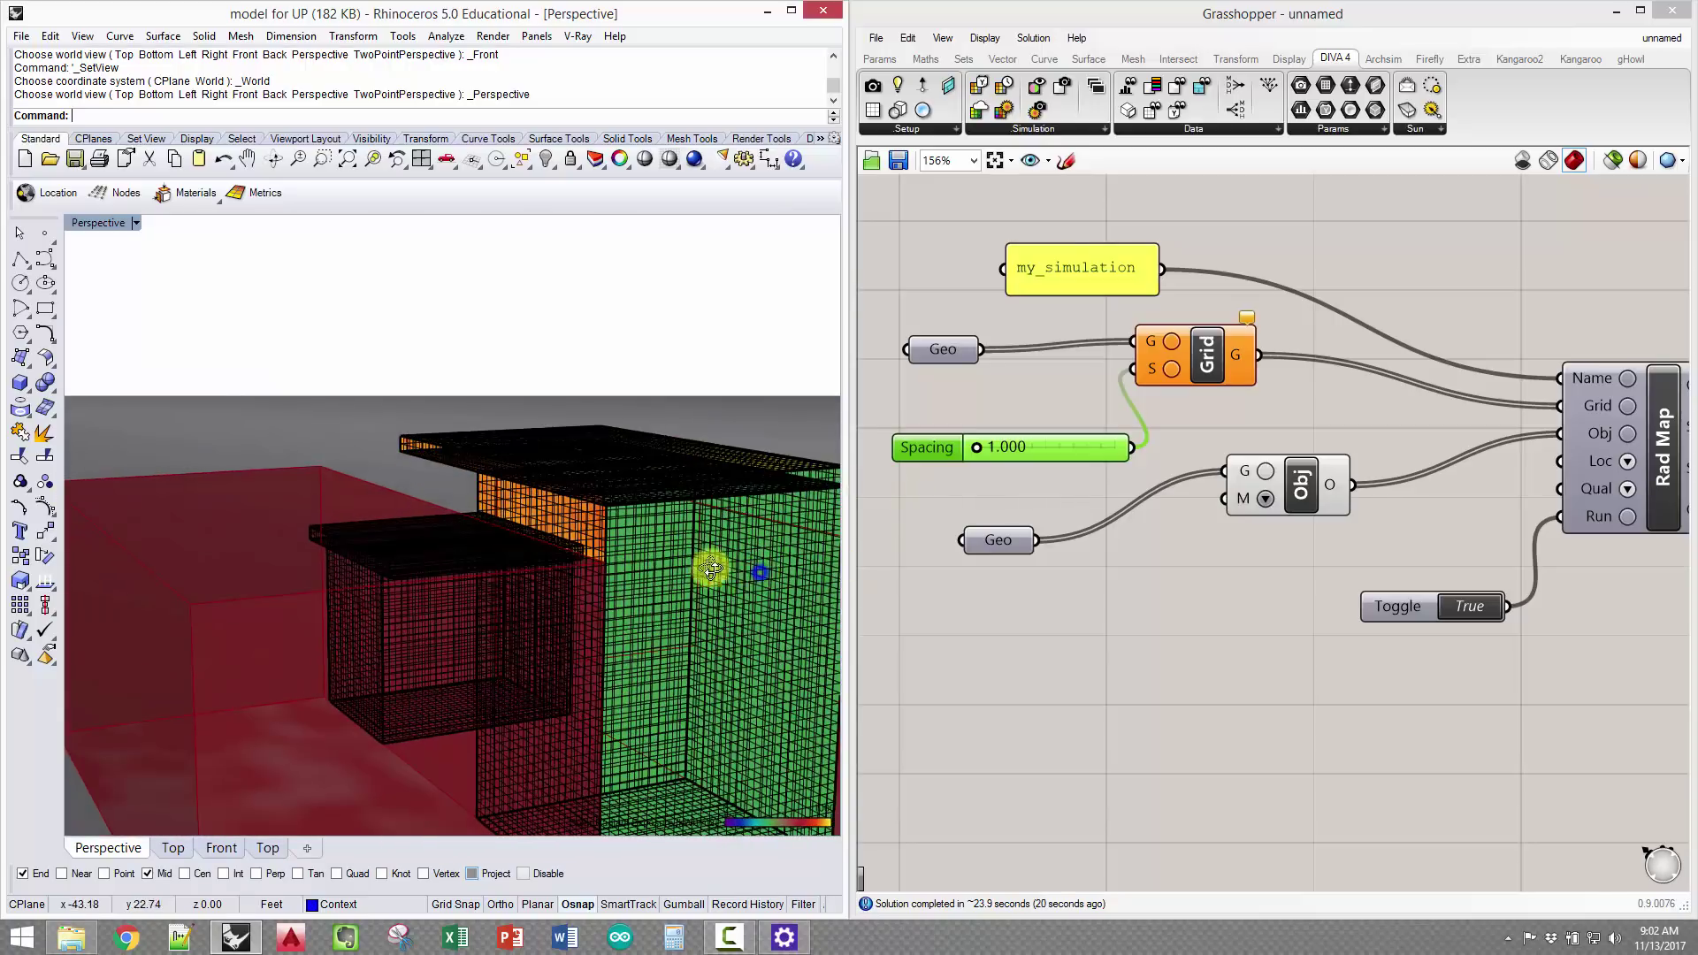
pyautogui.moveTo(708, 569); pyautogui.dragTo(497, 549, button='right')
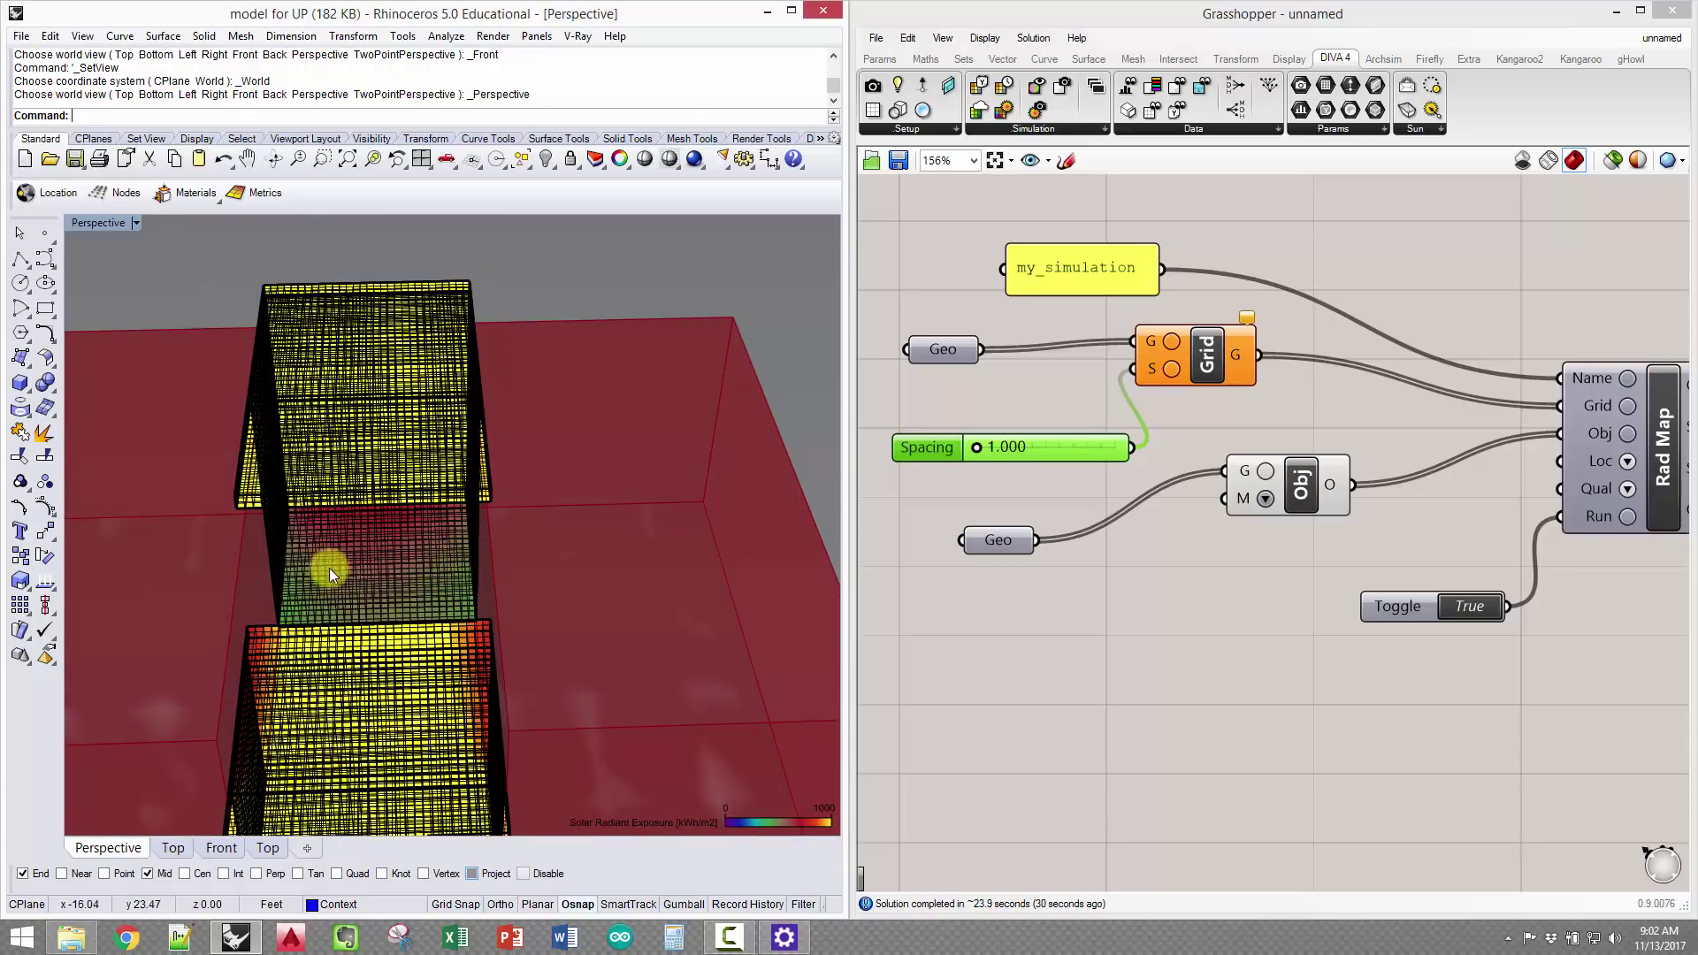
pyautogui.moveTo(333, 584); pyautogui.dragTo(370, 467, button='right')
pyautogui.moveTo(636, 284); pyautogui.dragTo(560, 447, button='right')
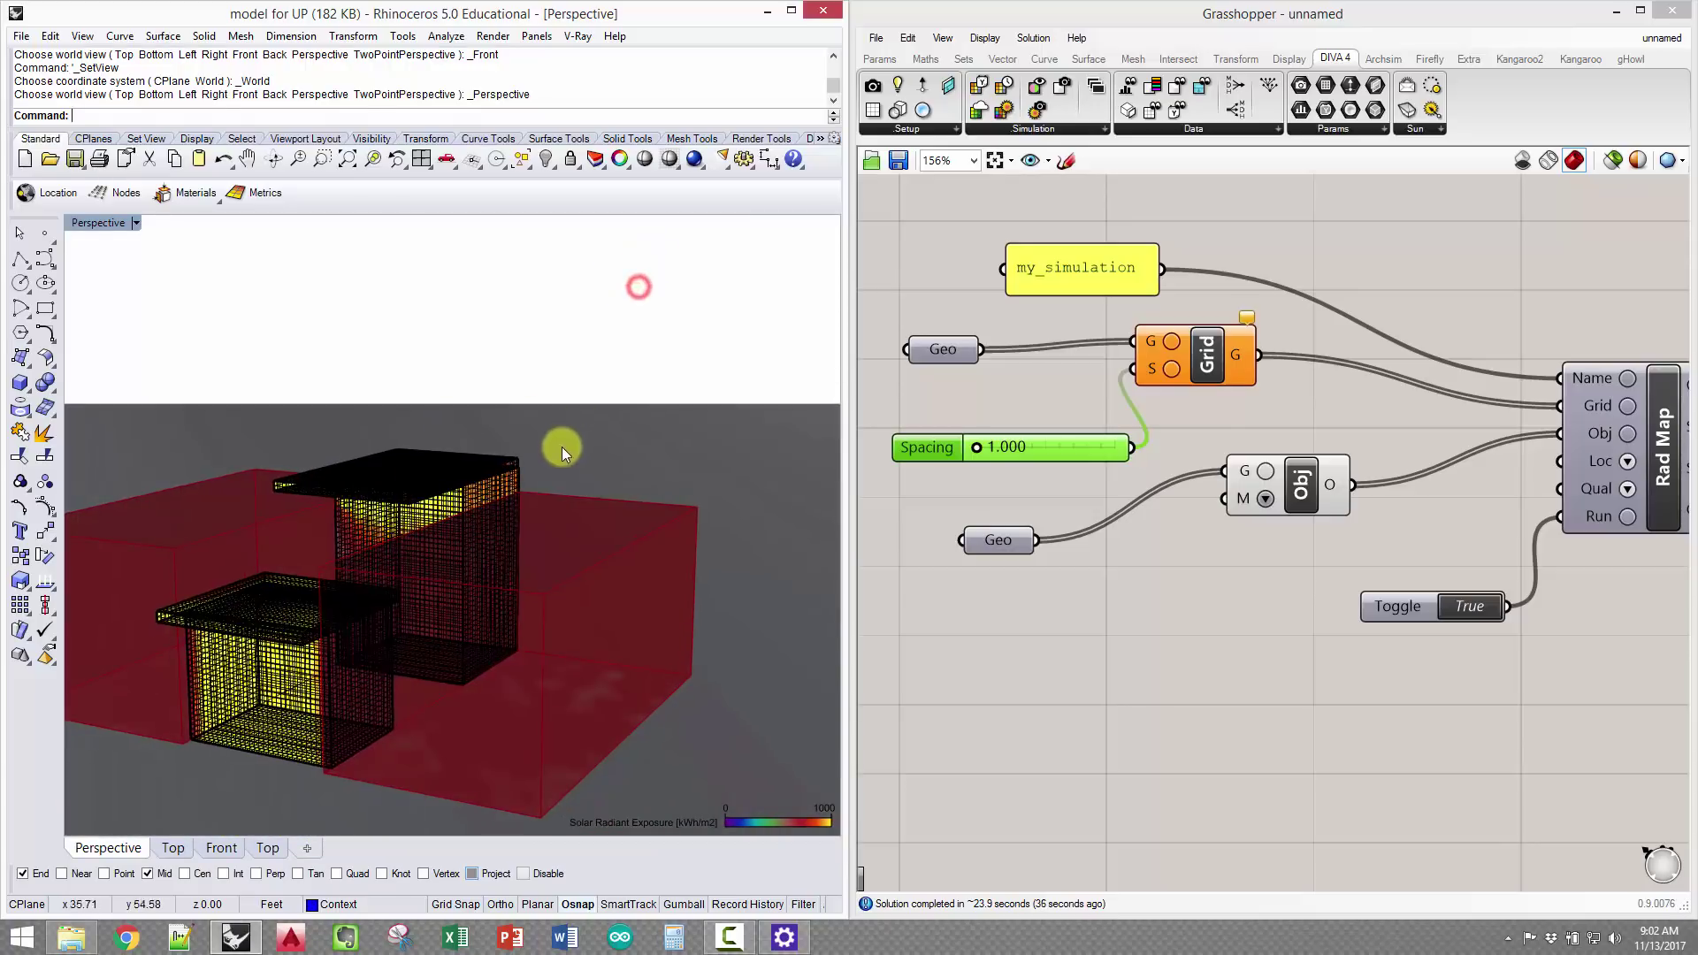
pyautogui.moveTo(1240, 289); pyautogui.dragTo(1169, 301, button='right')
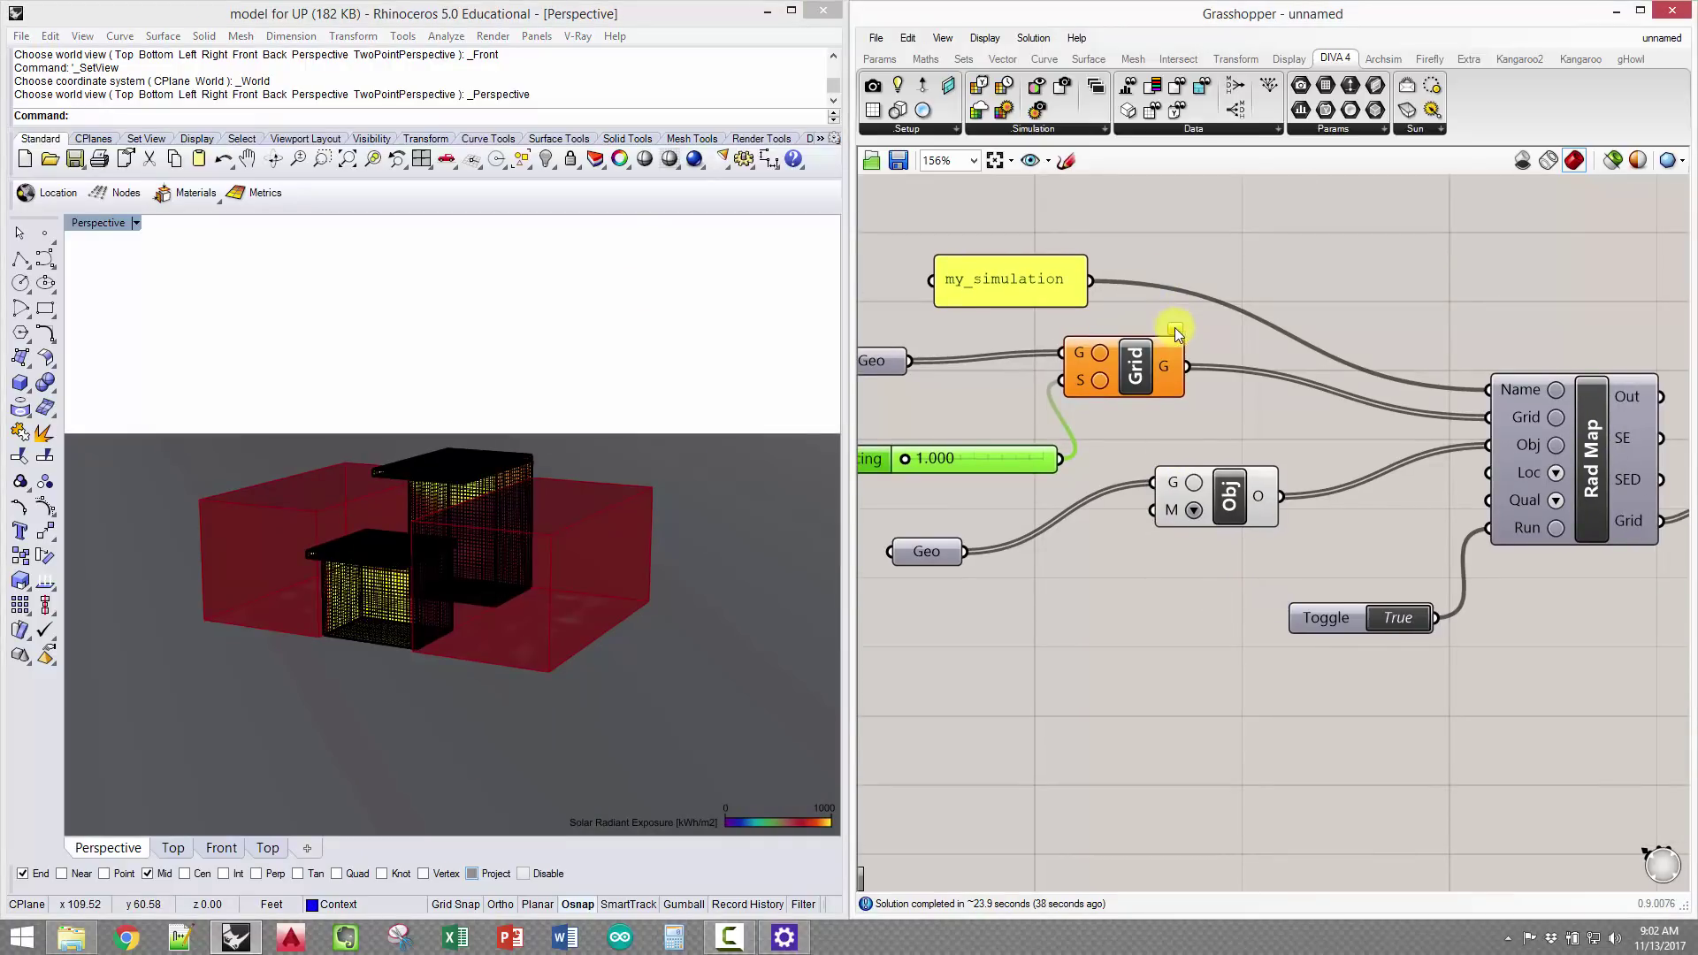
pyautogui.moveTo(1174, 327)
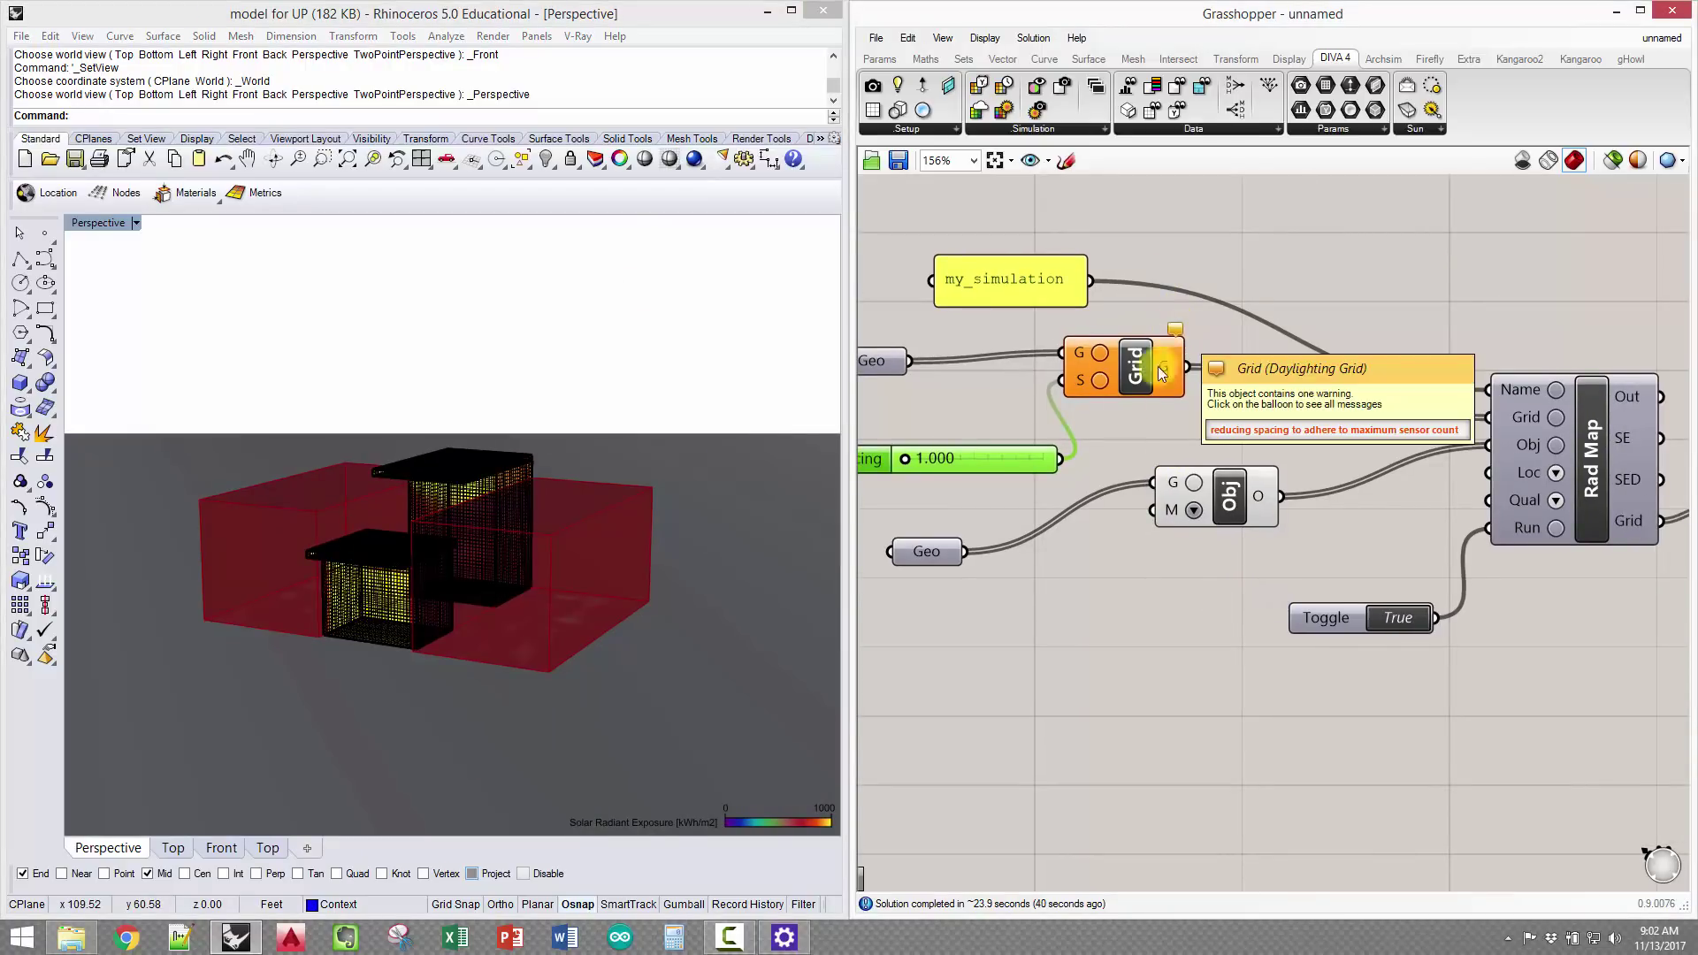
pyautogui.moveTo(999, 395); pyautogui.dragTo(1245, 403, button='right')
pyautogui.click(1248, 399)
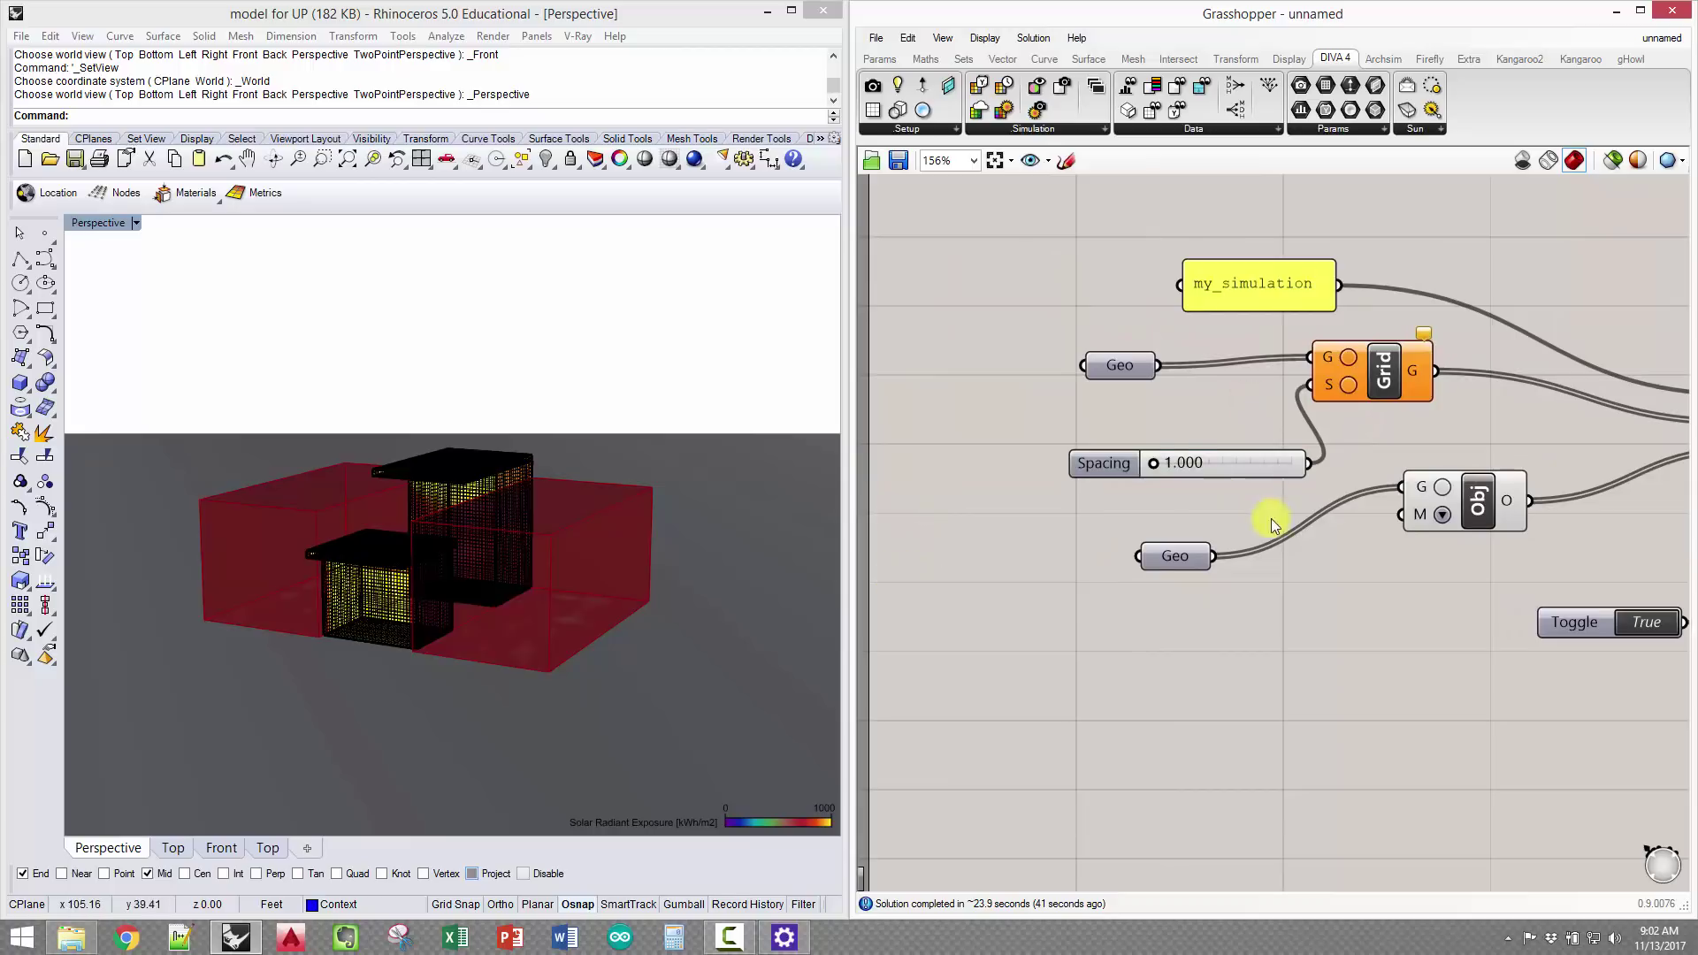
pyautogui.moveTo(1271, 518); pyautogui.dragTo(793, 555, button='right')
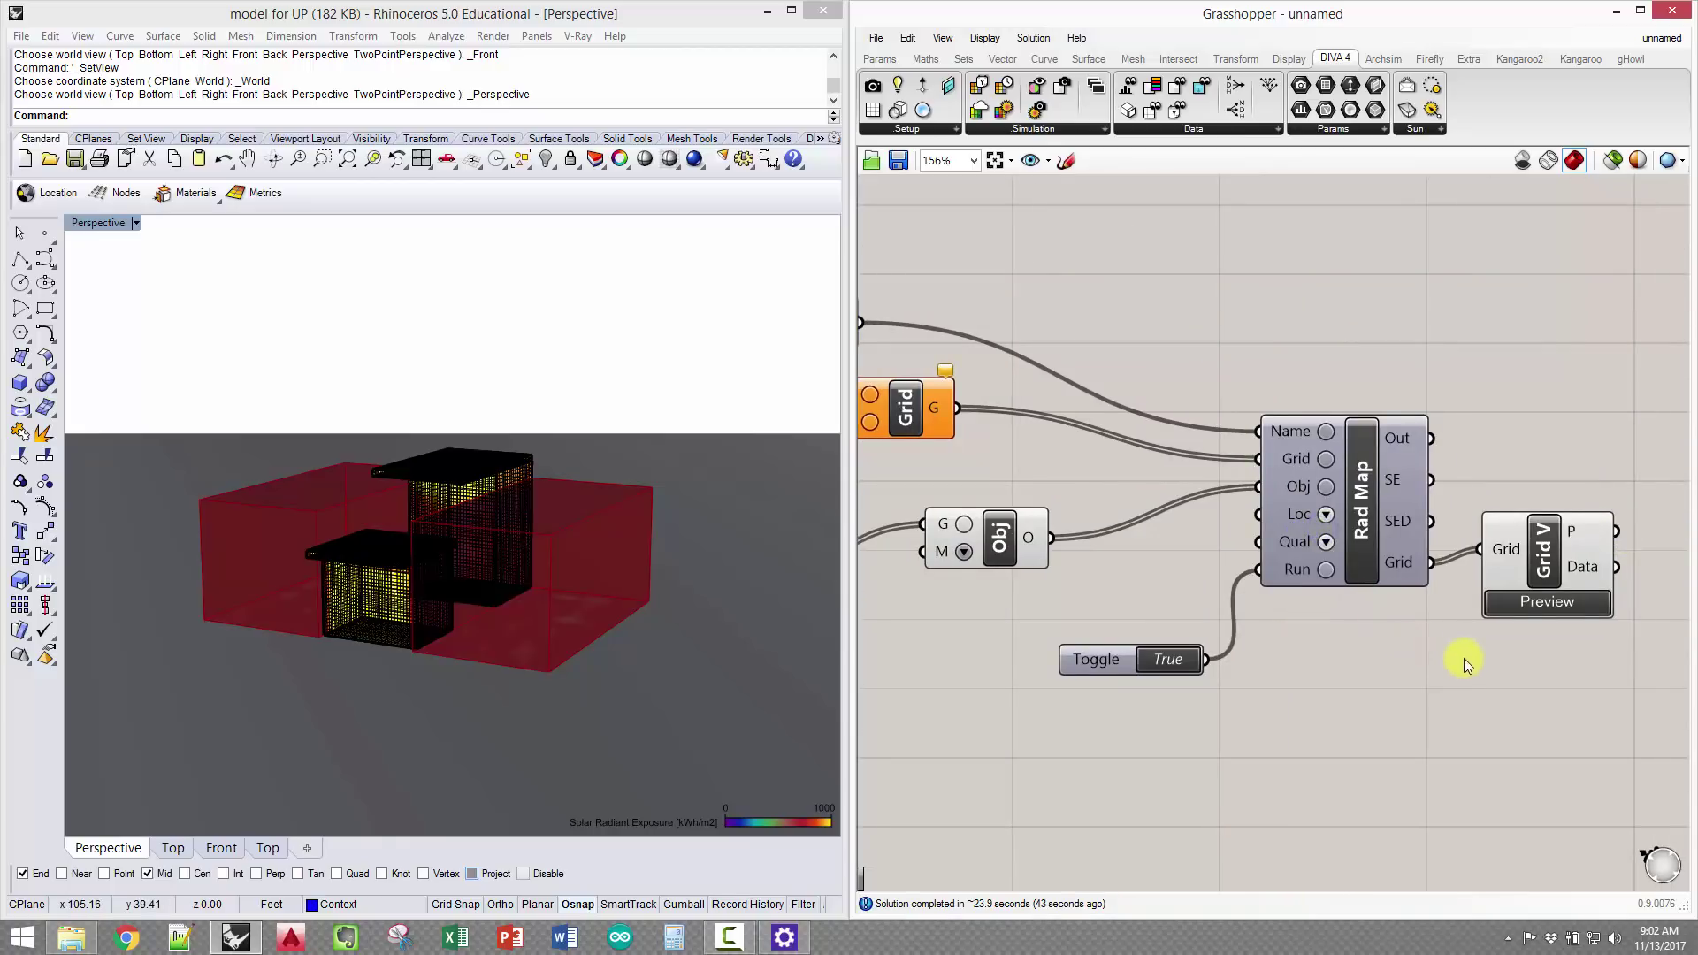
pyautogui.moveTo(1463, 661); pyautogui.dragTo(1181, 670, button='right')
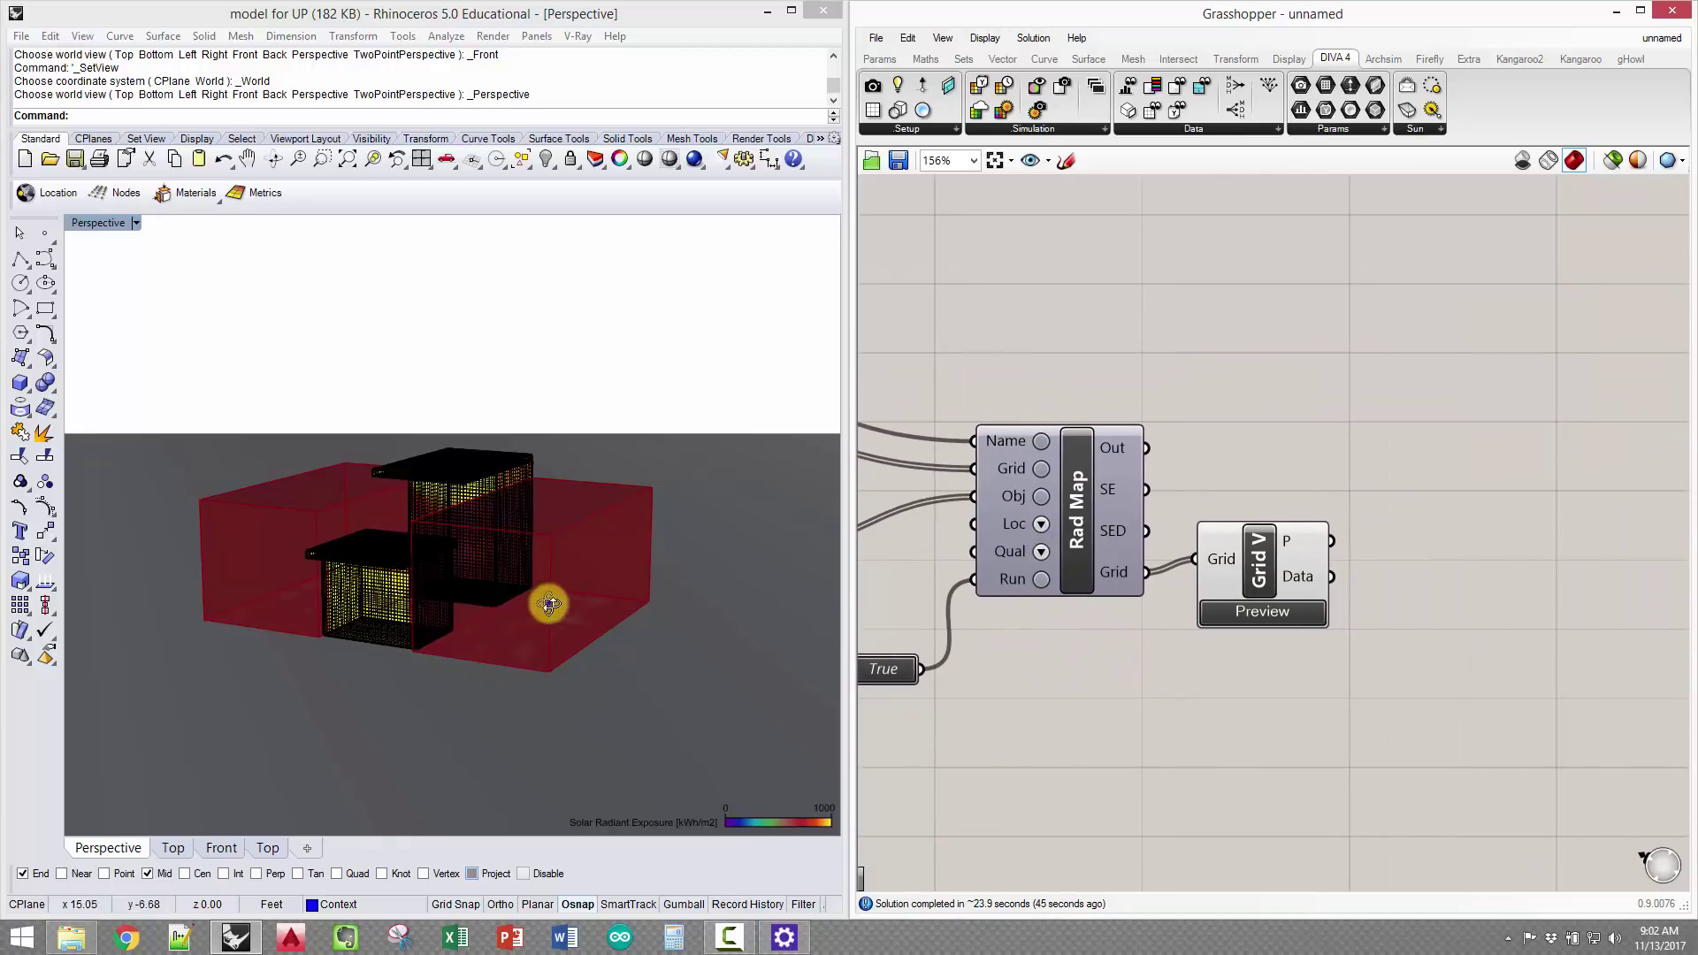
pyautogui.moveTo(548, 604); pyautogui.dragTo(613, 592, button='right')
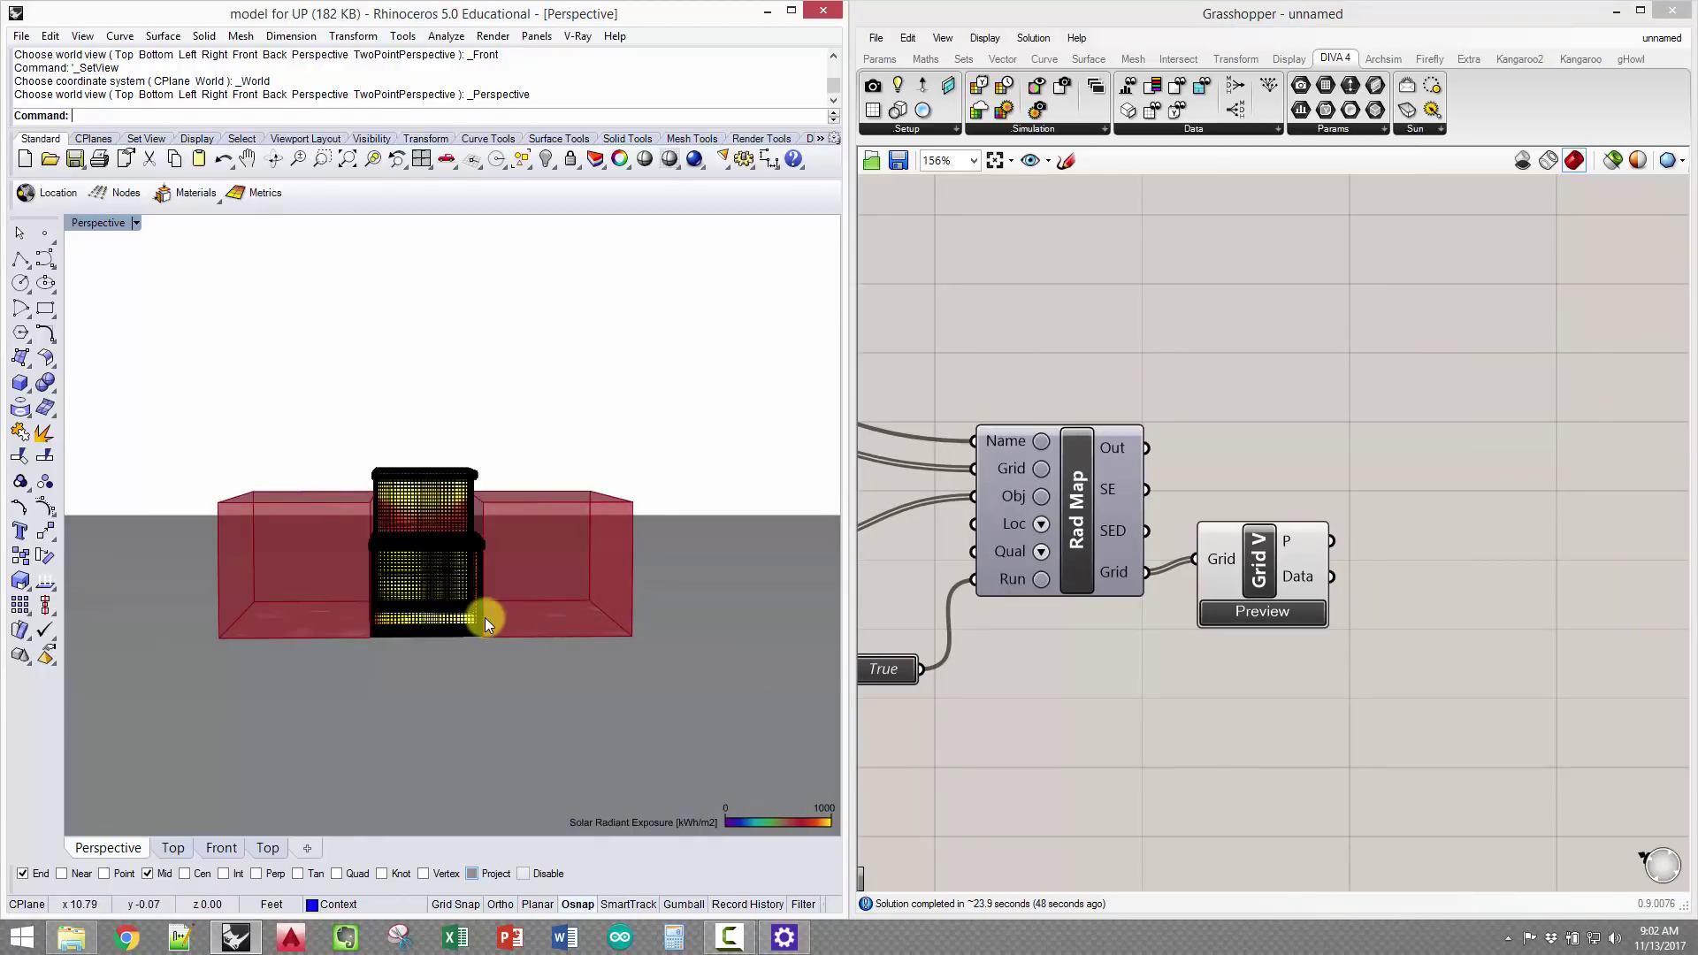
pyautogui.scroll(4, 416, 517)
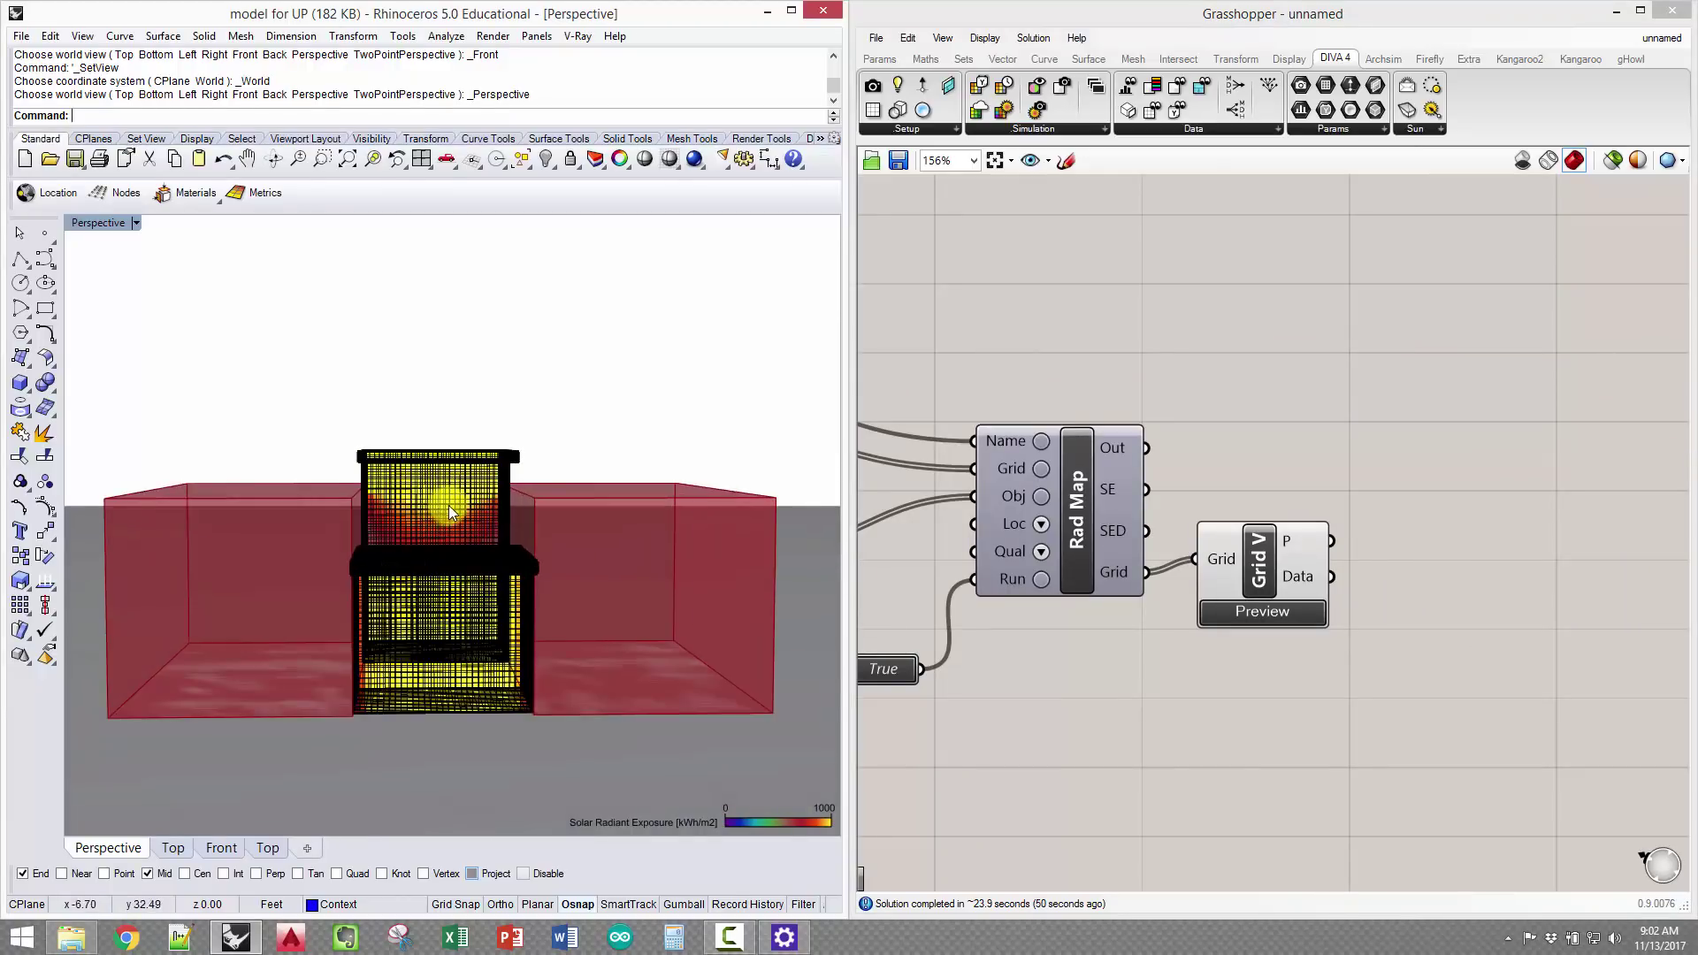
pyautogui.moveTo(470, 502)
pyautogui.mouseDown(button='right')
pyautogui.moveTo(383, 501)
pyautogui.moveTo(483, 450)
pyautogui.moveTo(487, 495)
pyautogui.mouseUp(button='right')
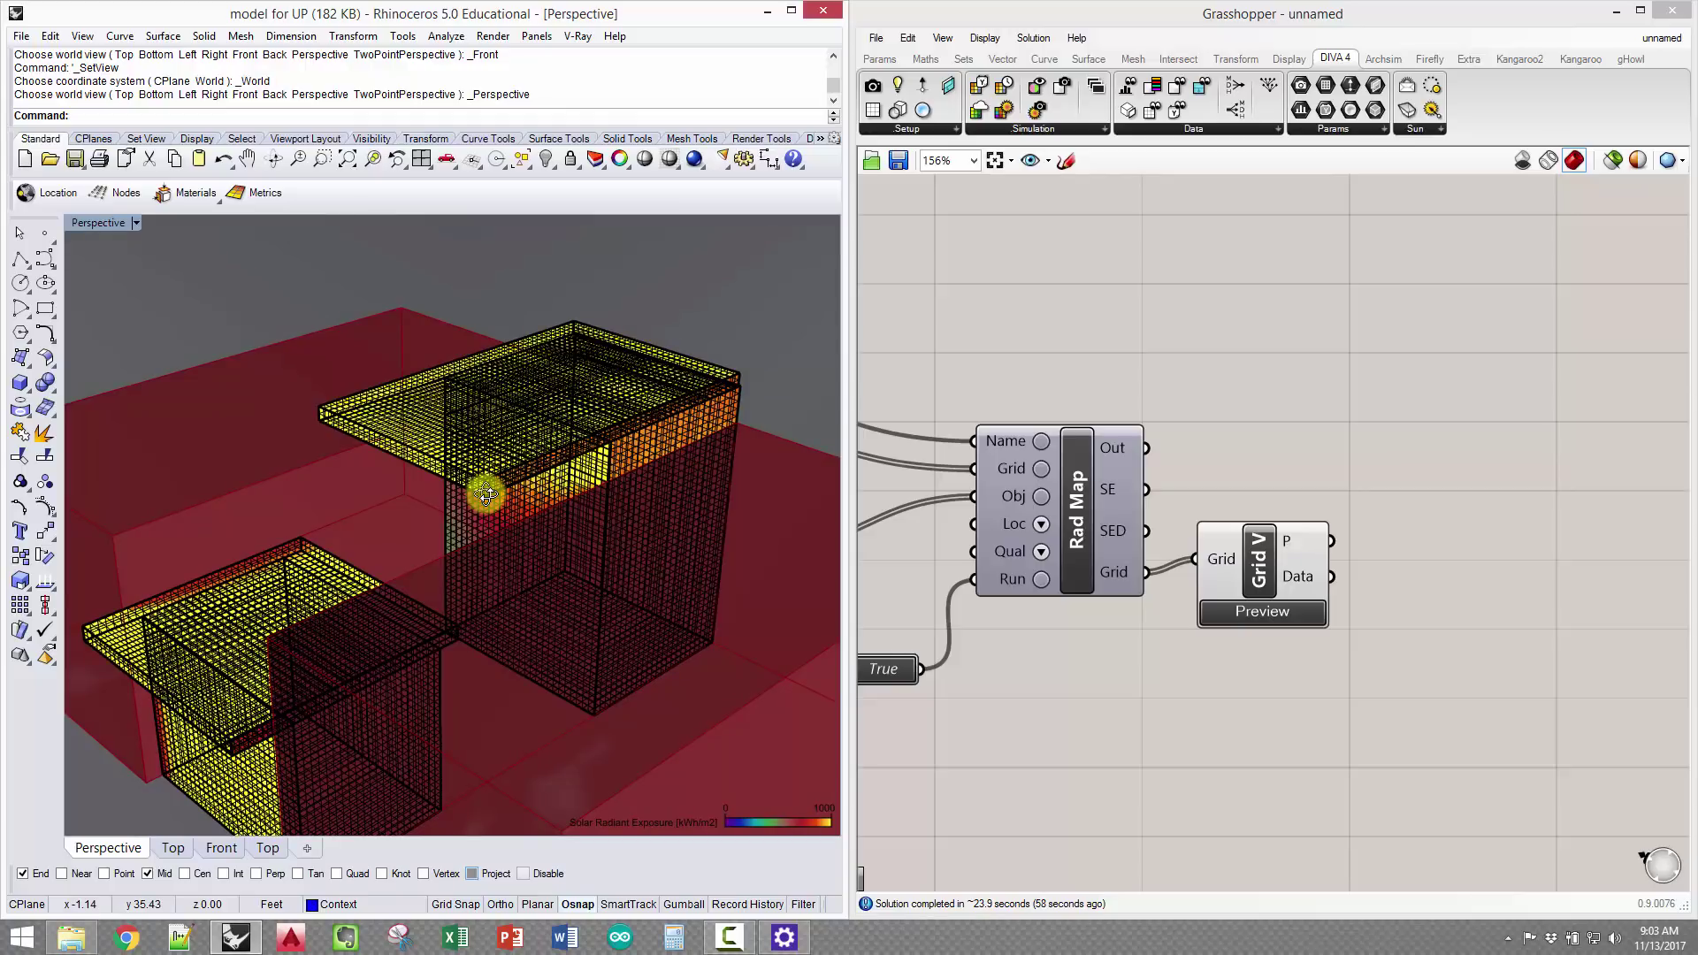
# Set the Boolean Toggle connected to Rad Map's Run input to False
pyautogui.scroll(-5, 1421, 363)
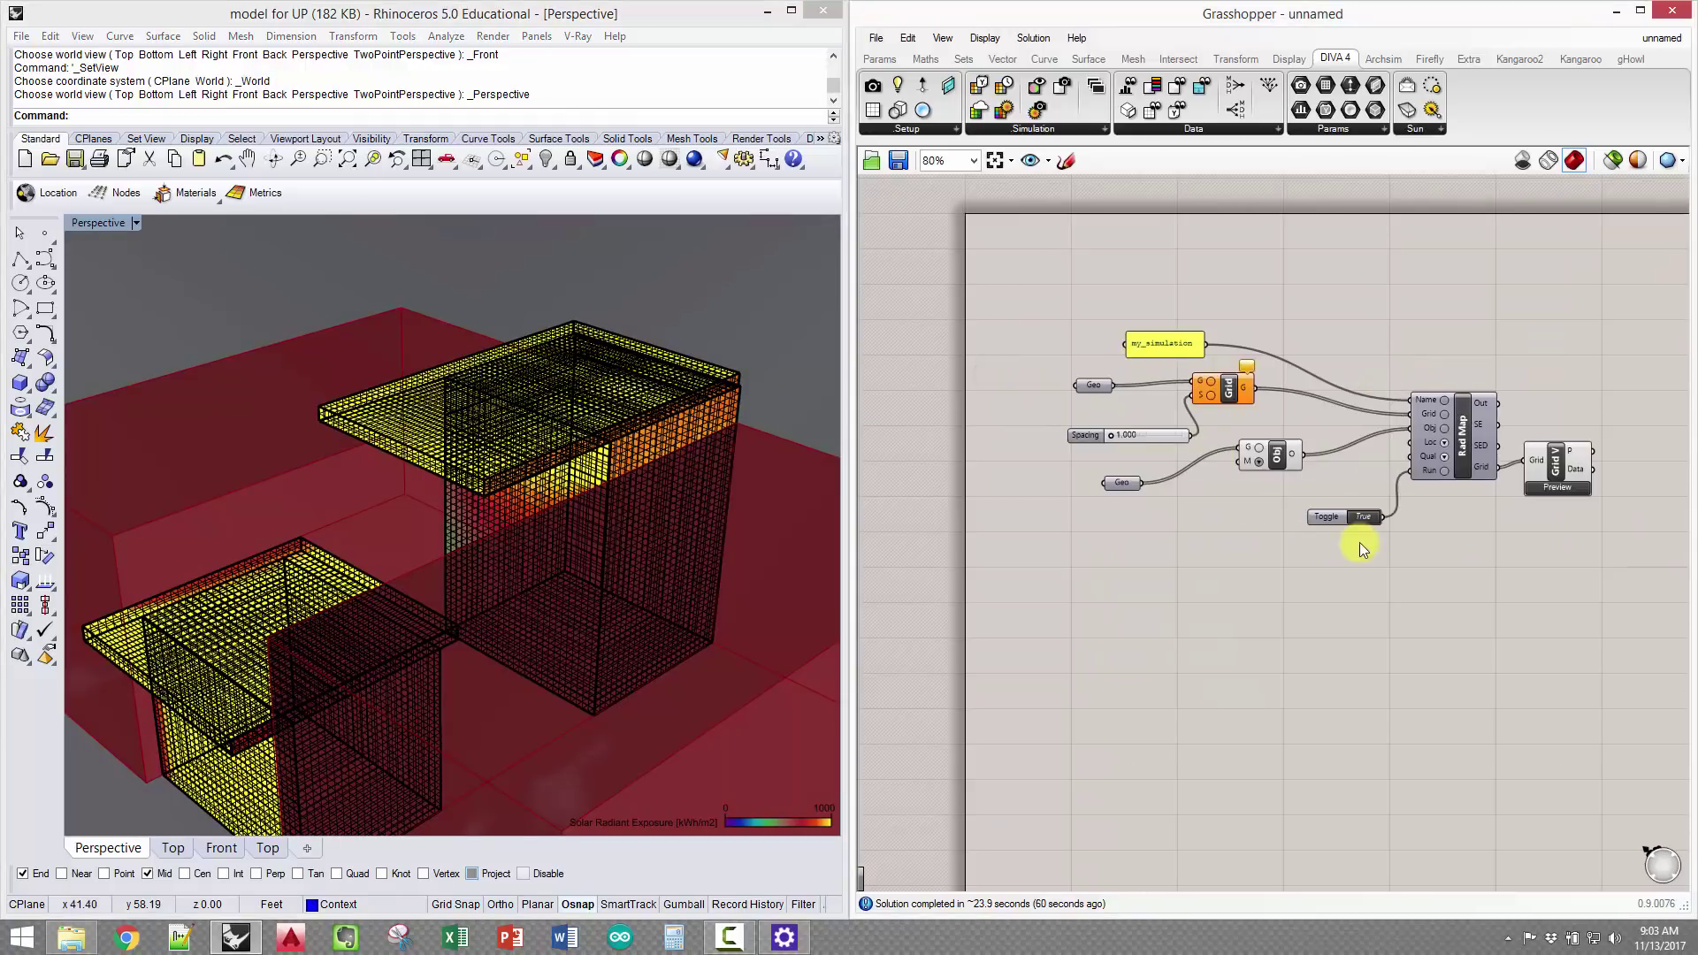
pyautogui.scroll(5, 1169, 576)
pyautogui.click(1116, 539)
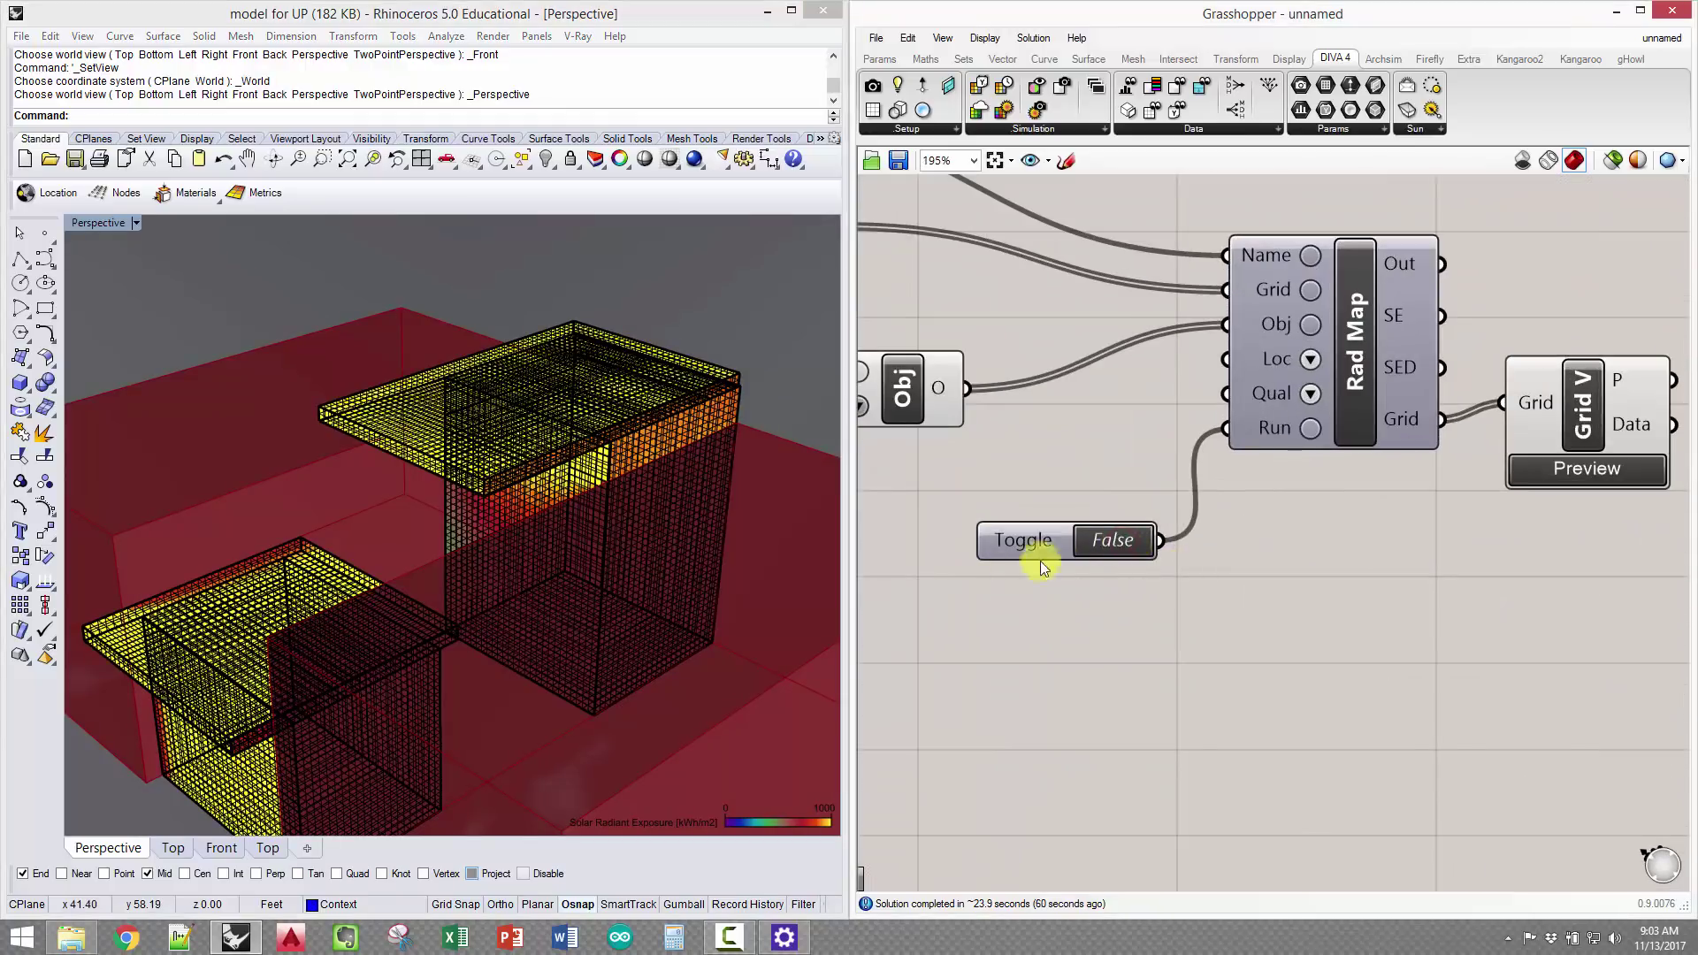
pyautogui.moveTo(1147, 514); pyautogui.dragTo(1330, 504, button='right')
# Inspect the solar exposure colors on the roof slabs and the facades beneath them from different angles
pyautogui.click(588, 438)
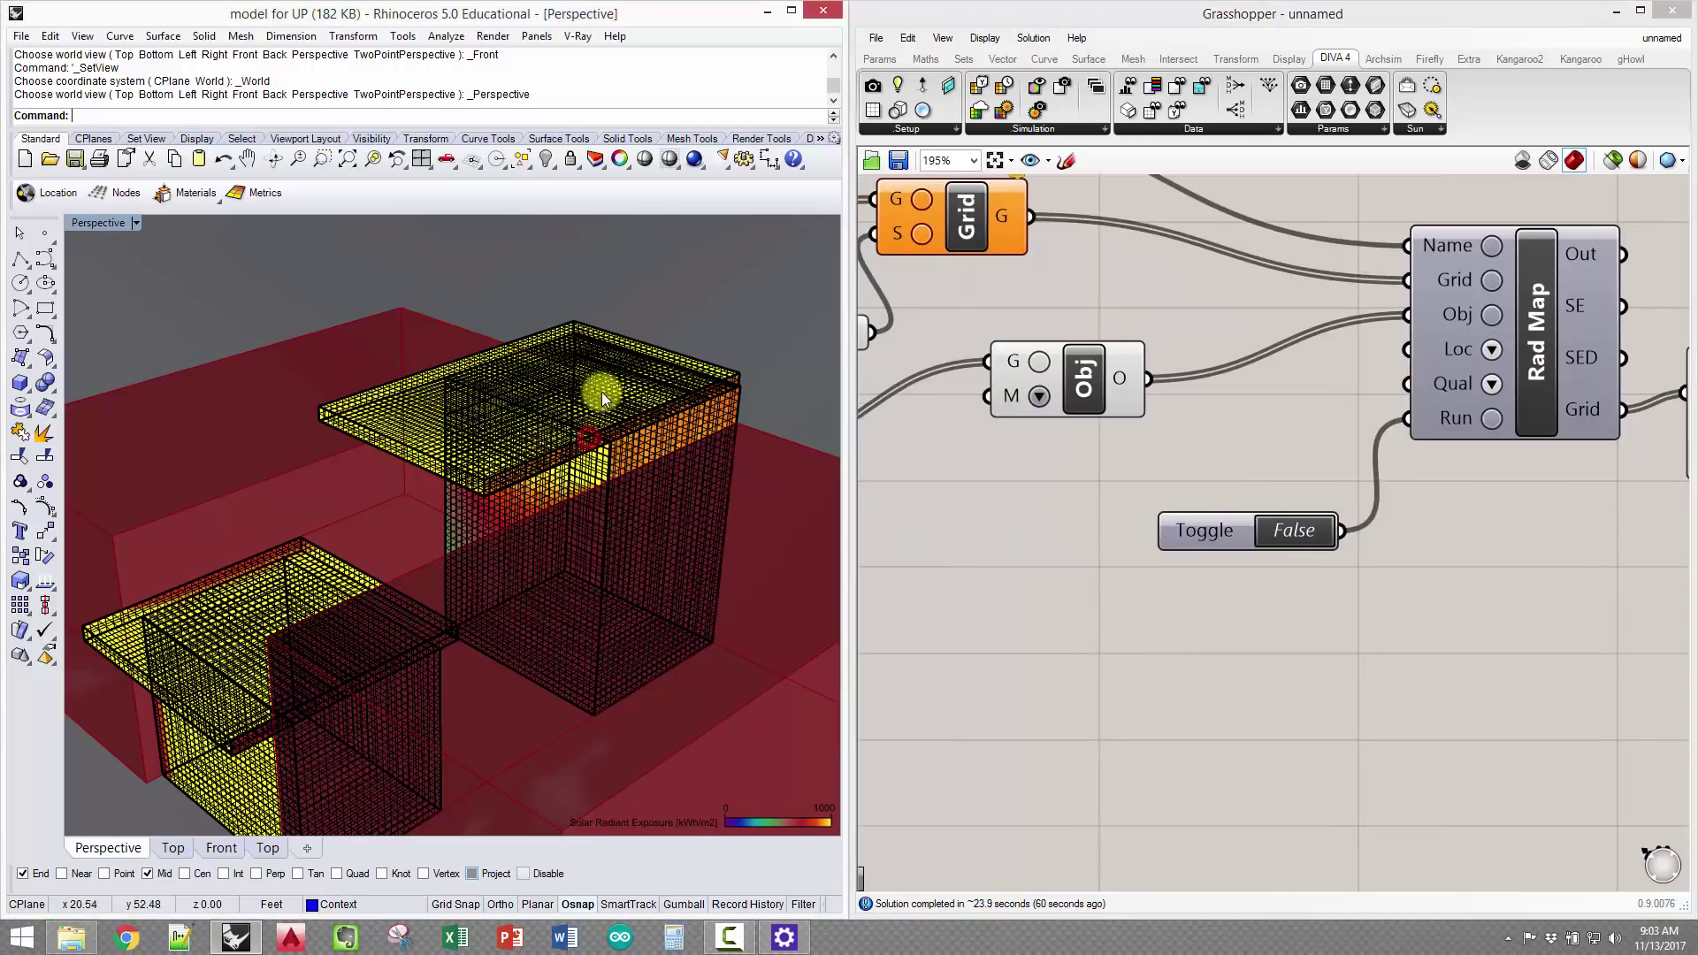
pyautogui.moveTo(1216, 576); pyautogui.dragTo(990, 596, button='right')
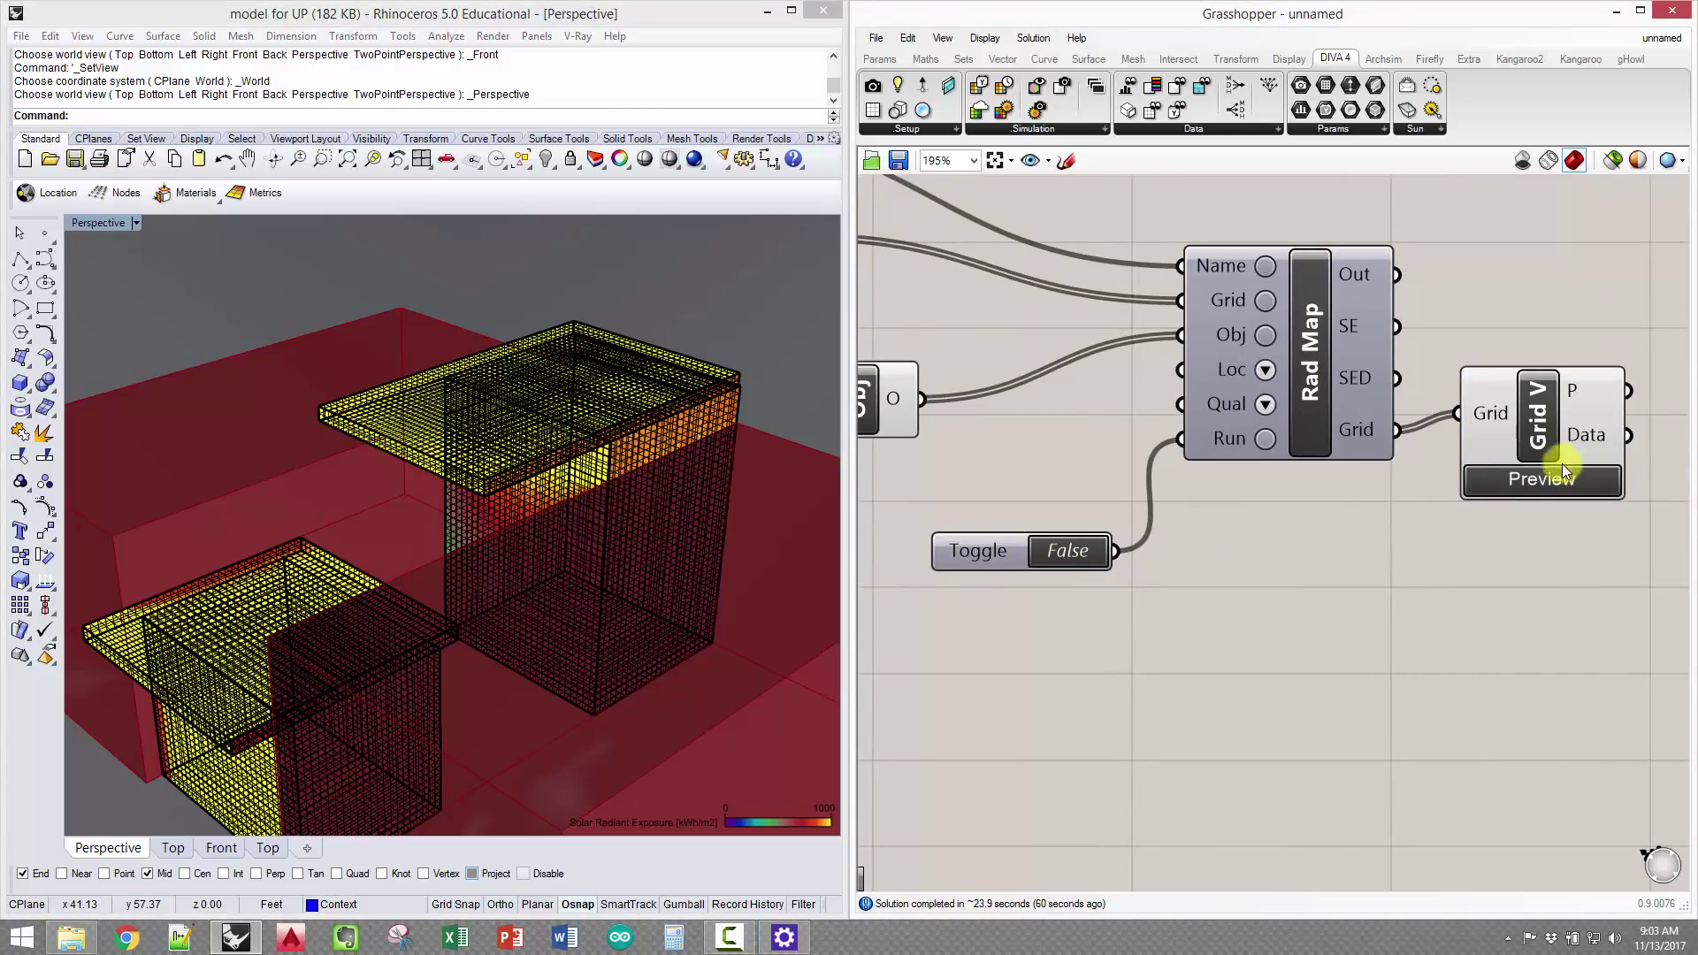
pyautogui.moveTo(619, 602); pyautogui.dragTo(600, 596, button='right')
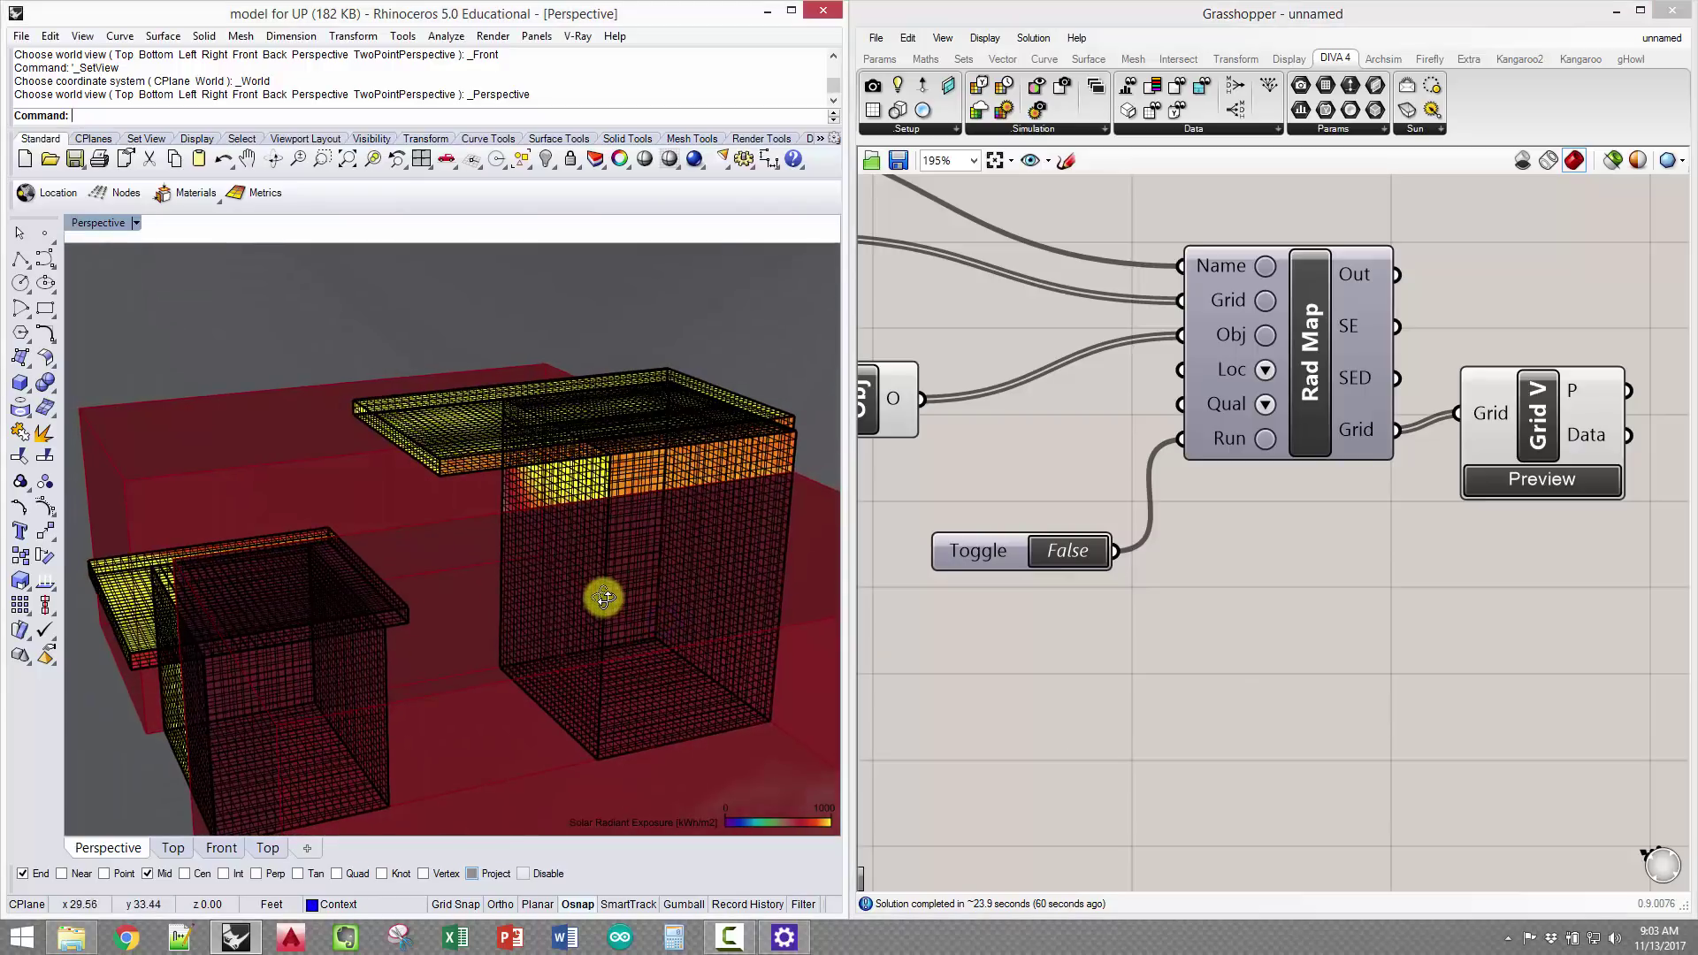
pyautogui.moveTo(479, 603); pyautogui.dragTo(329, 775, button='right')
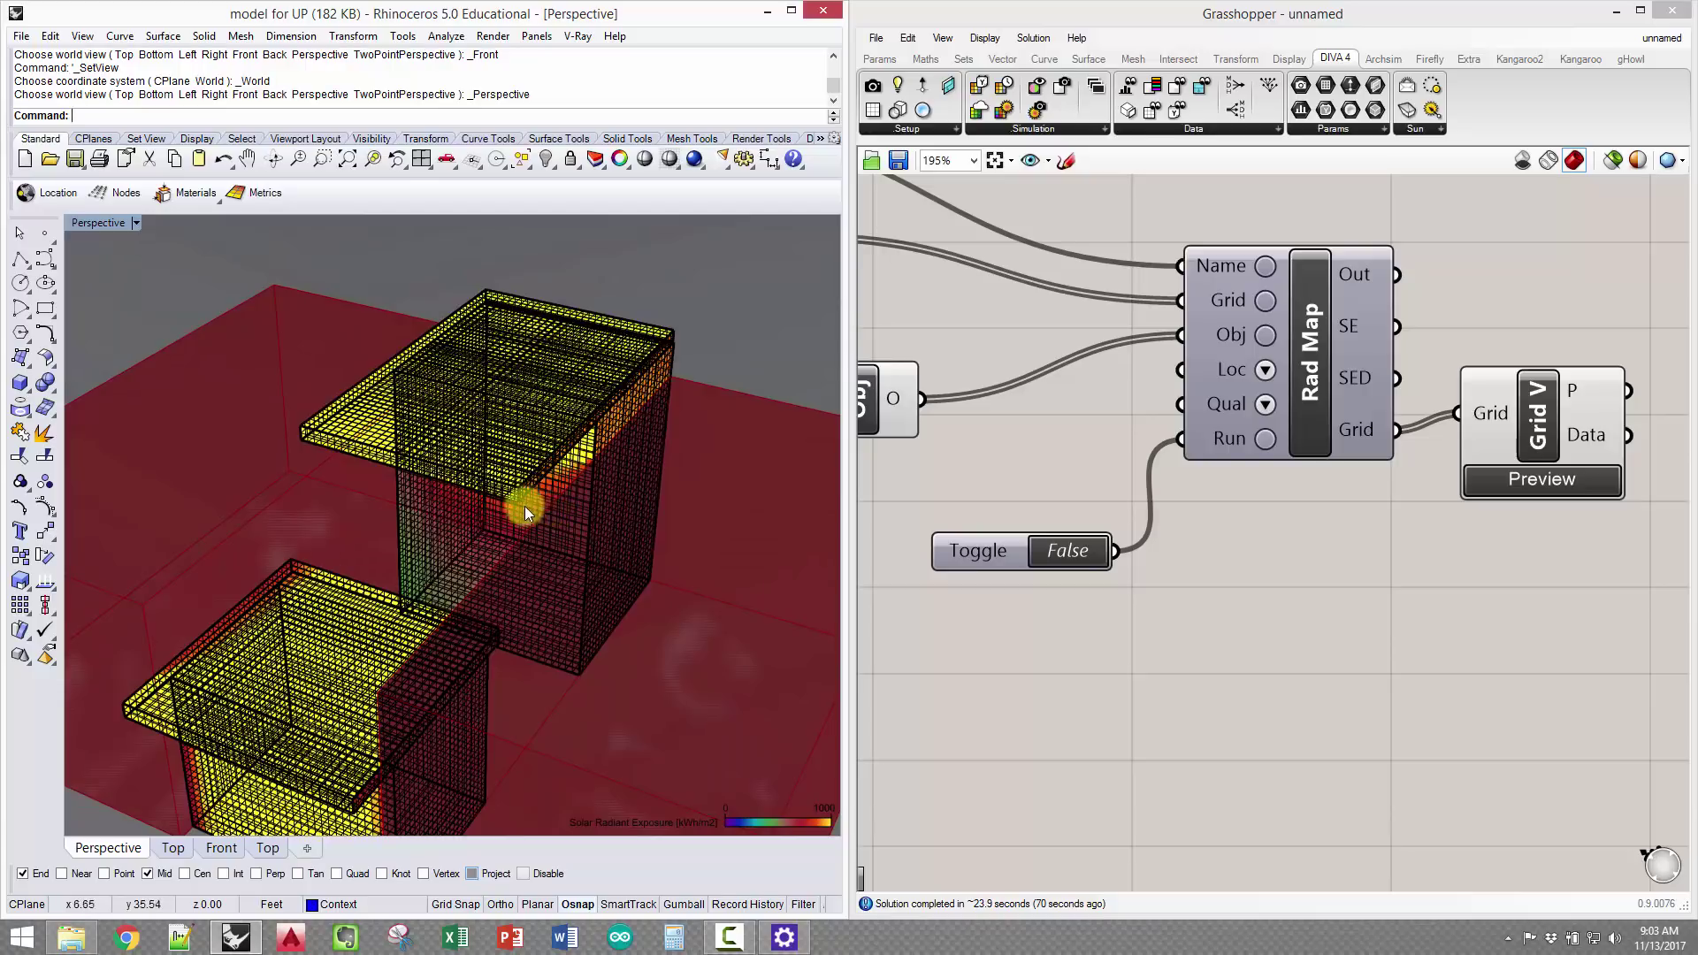
# Compare the solar exposure on the upper and lower building facades in wider and closer views
pyautogui.scroll(-5, 553, 497)
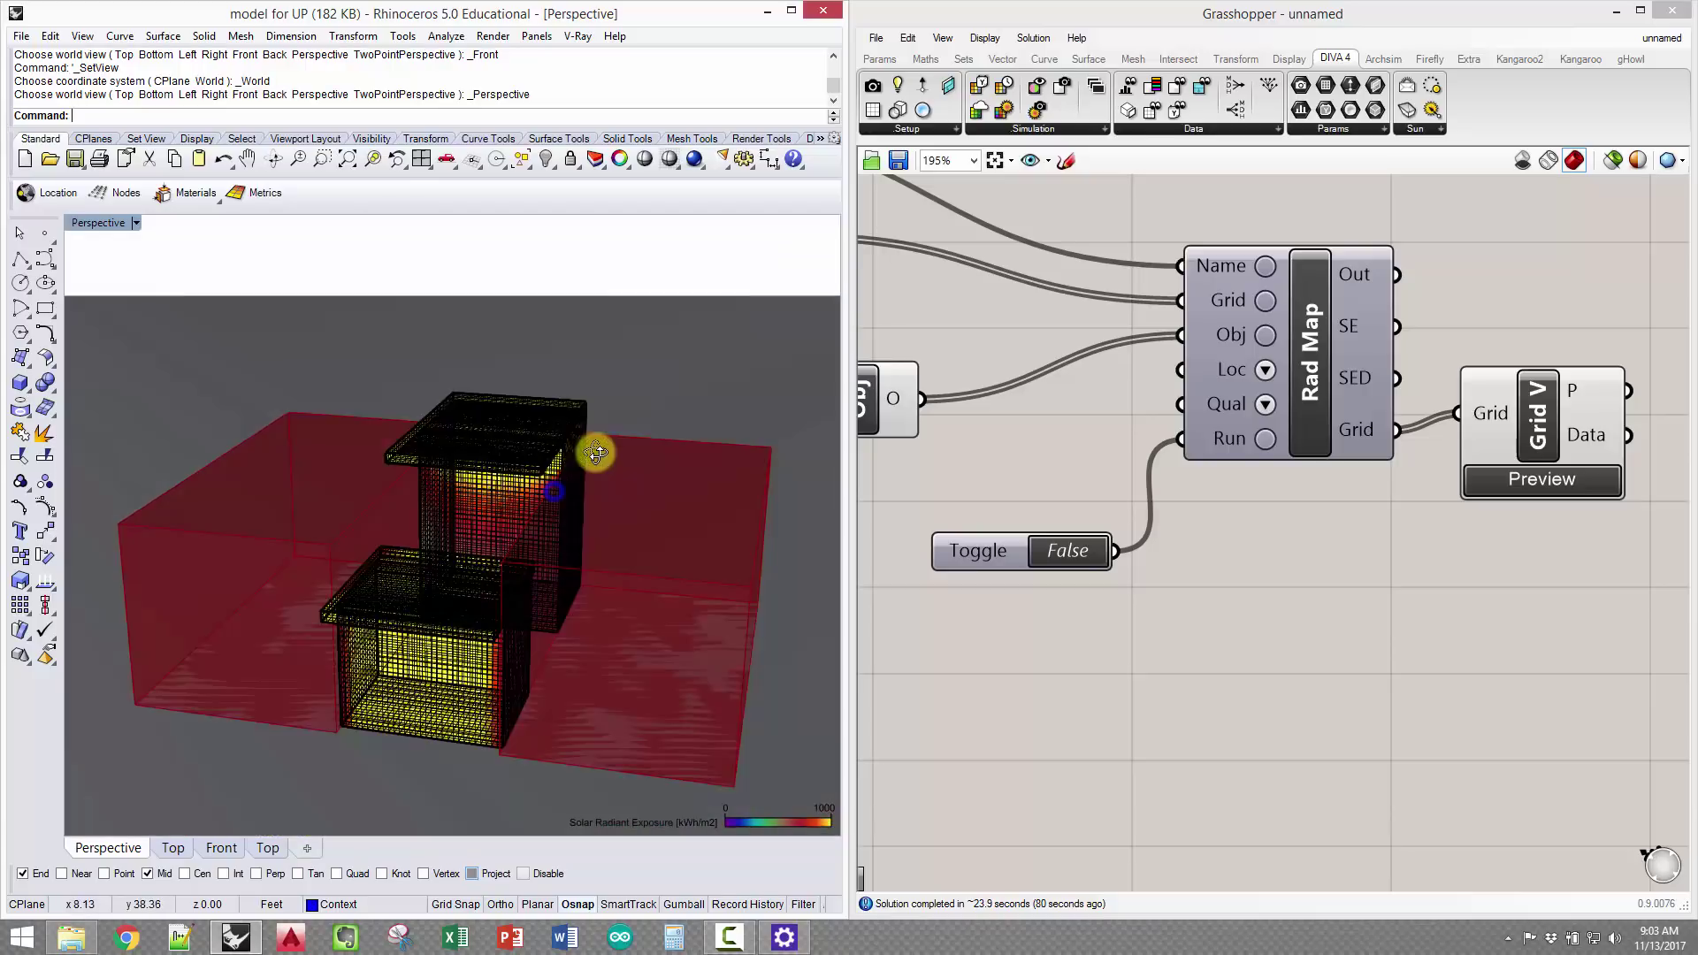
pyautogui.scroll(5, 595, 453)
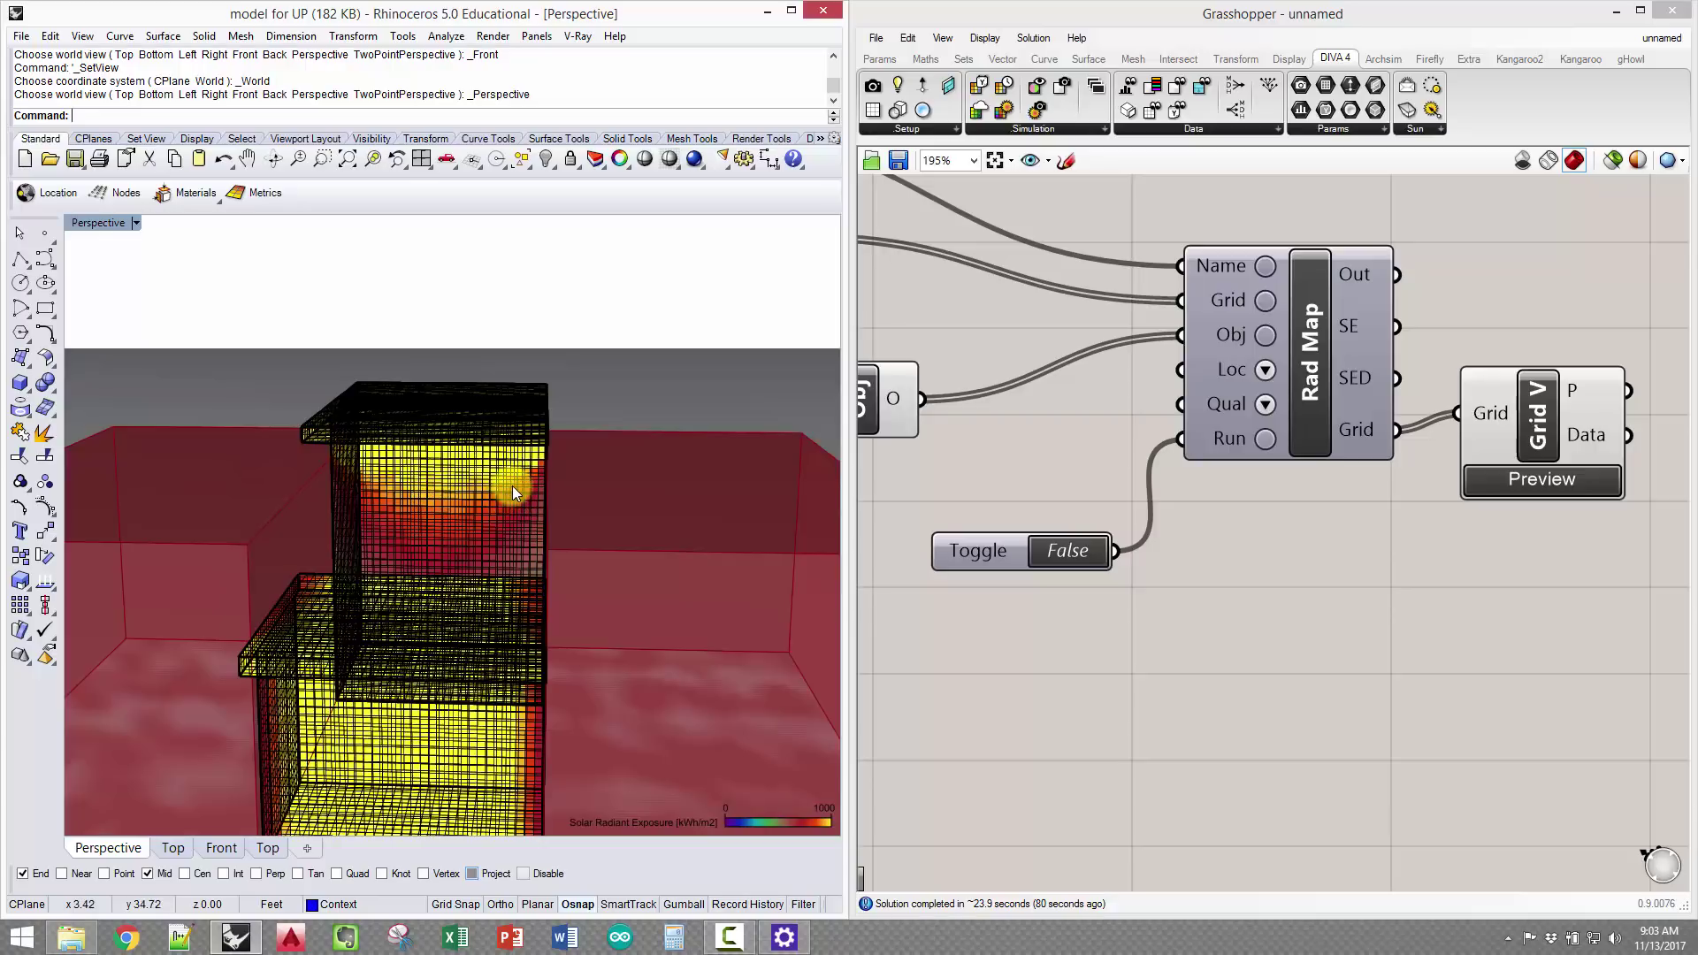
pyautogui.moveTo(512, 485); pyautogui.dragTo(484, 493, button='right')
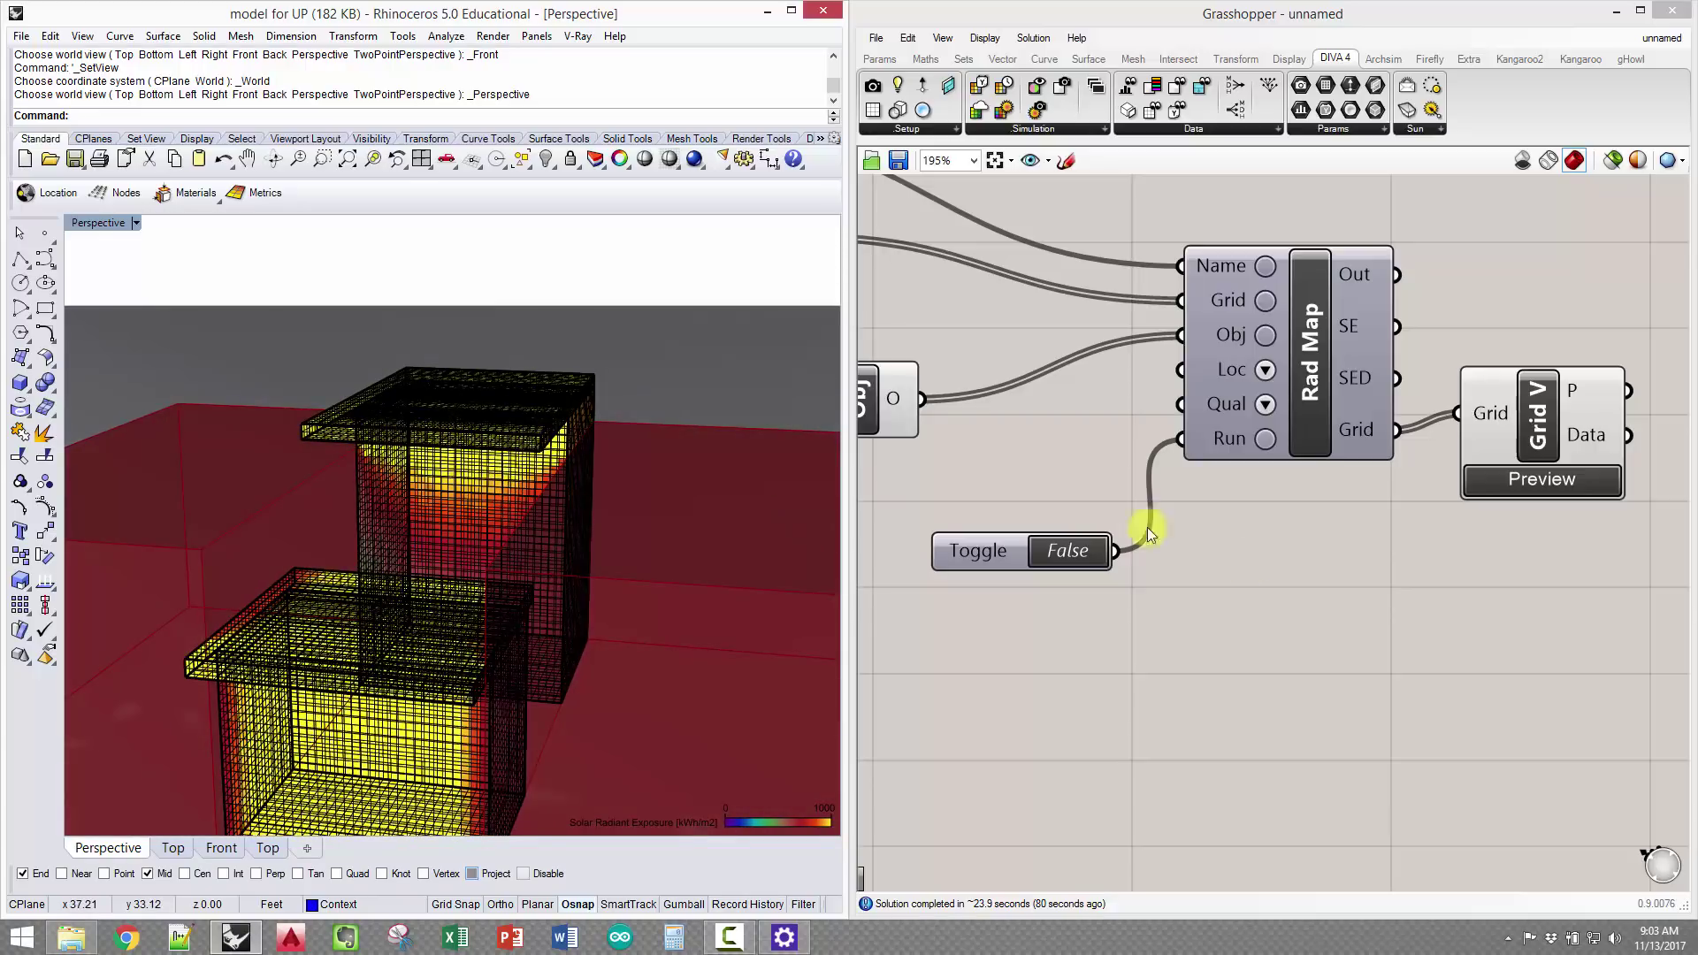
# Add the optional Start Date (T0) and End Date (T1) inputs to the Rad Map component
pyautogui.moveTo(1292, 606); pyautogui.dragTo(1264, 610, button='right')
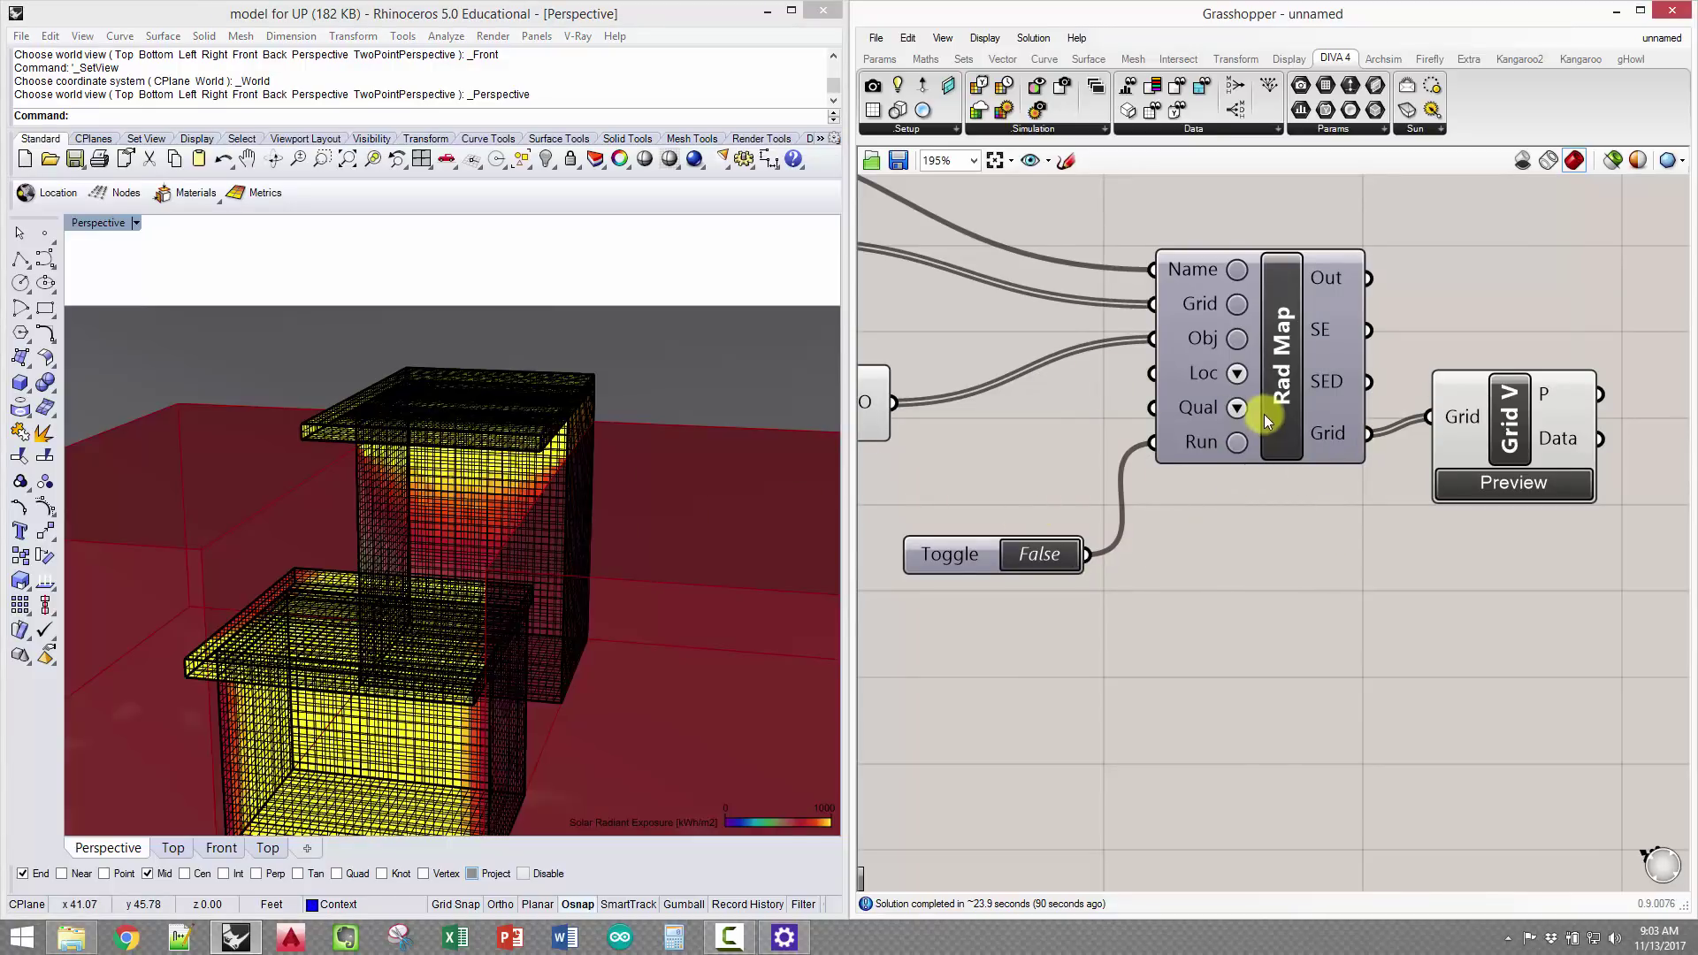
pyautogui.scroll(4, 1264, 414)
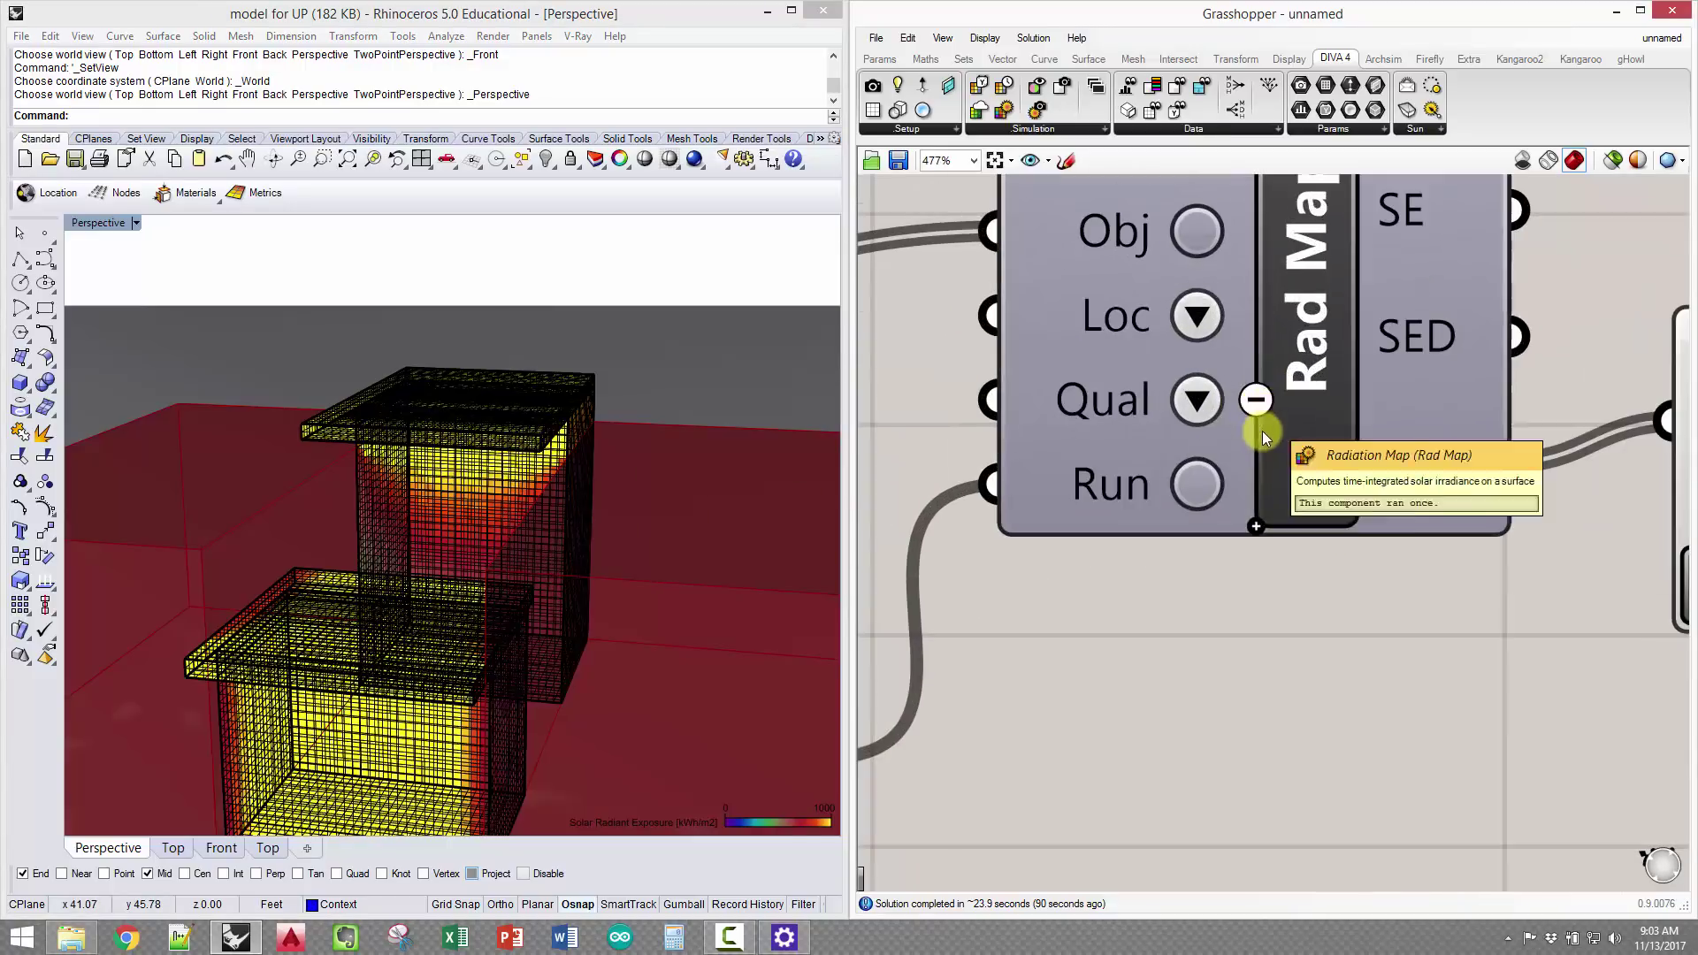
pyautogui.click(1257, 526)
pyautogui.moveTo(1360, 610)
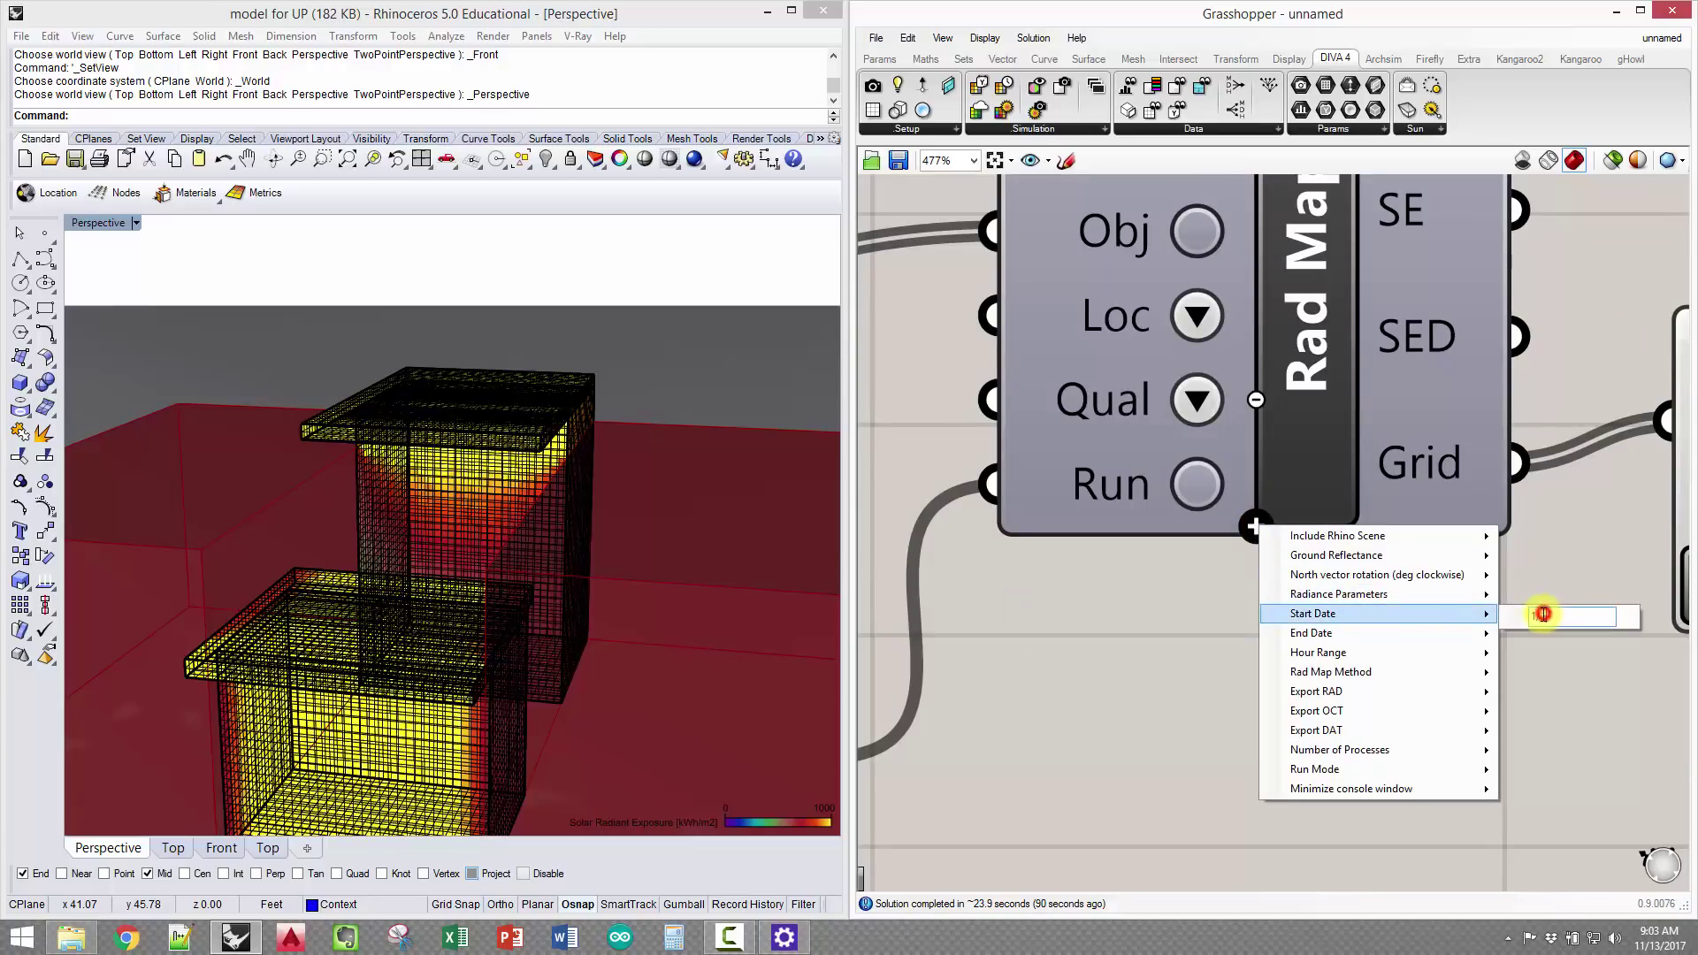
pyautogui.click(1441, 614)
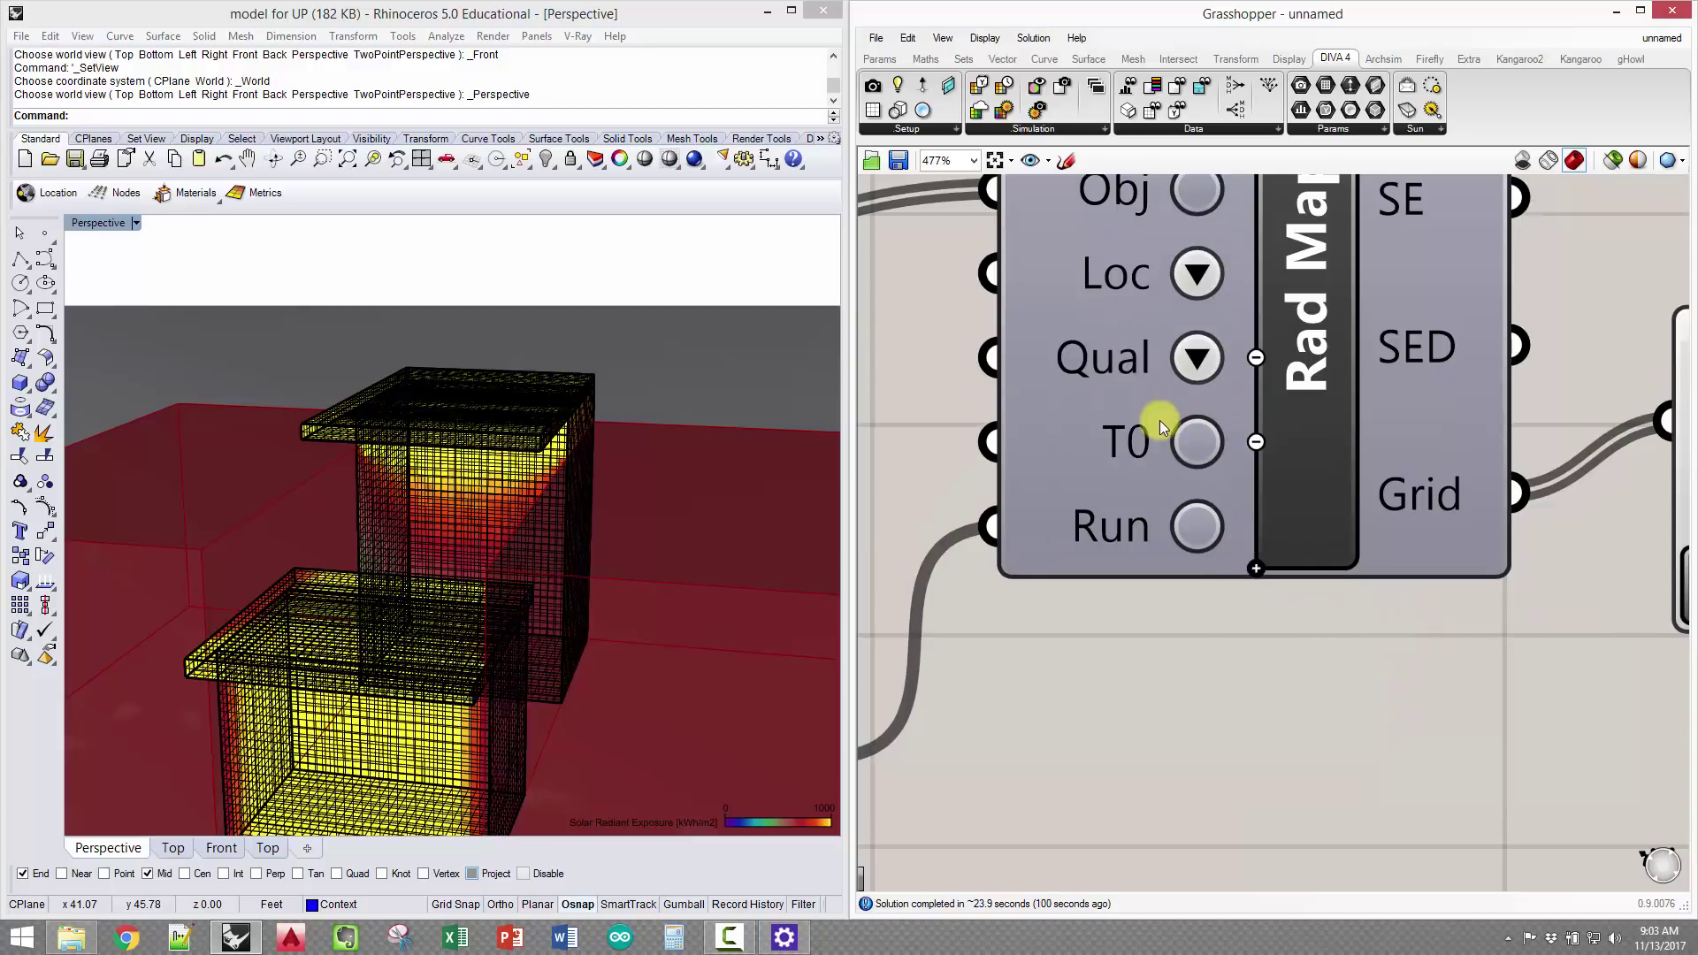
pyautogui.moveTo(1146, 432)
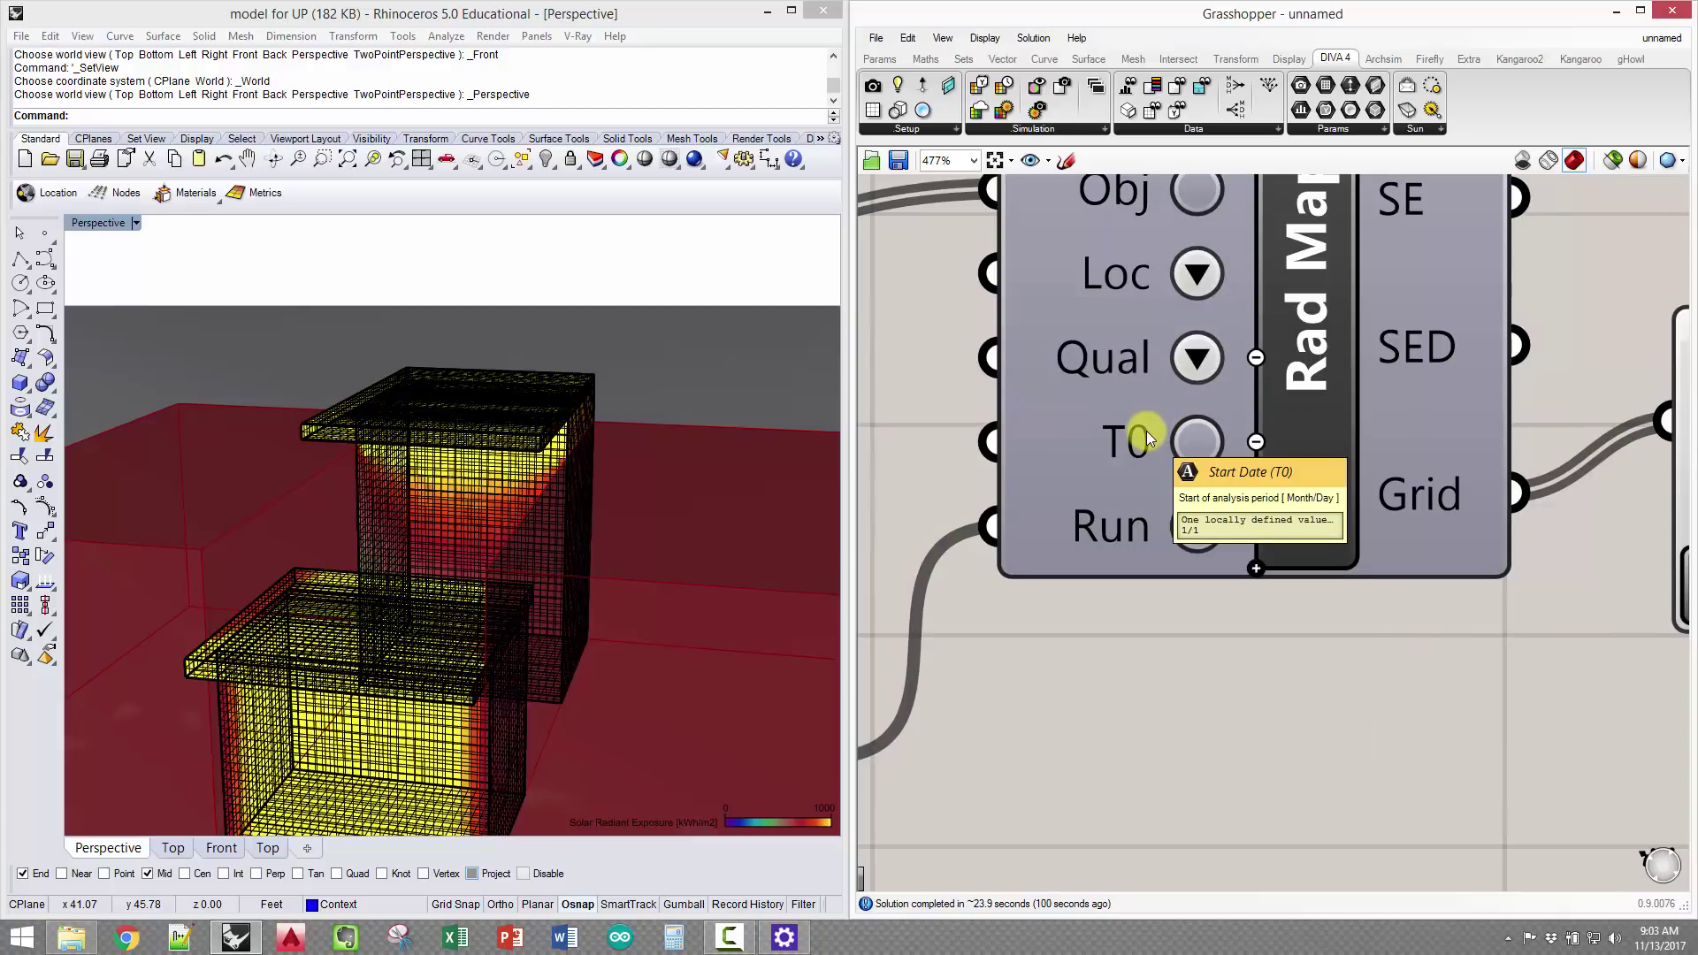
pyautogui.click(1254, 567)
pyautogui.moveTo(1395, 650)
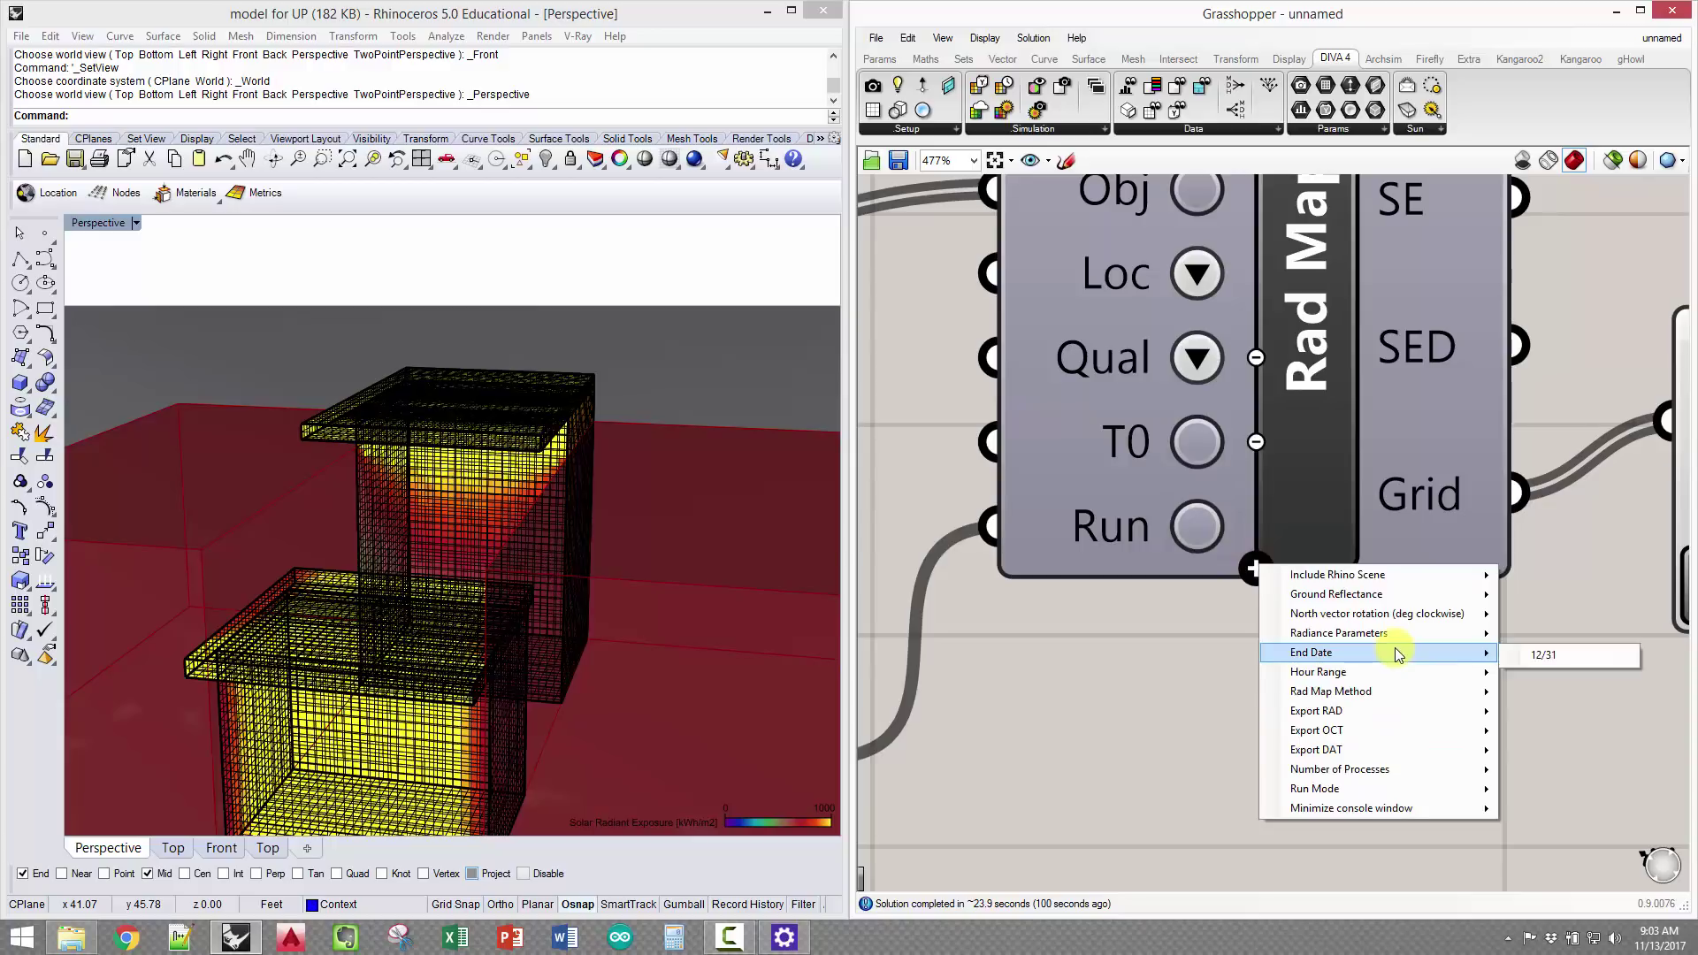
pyautogui.click(1455, 654)
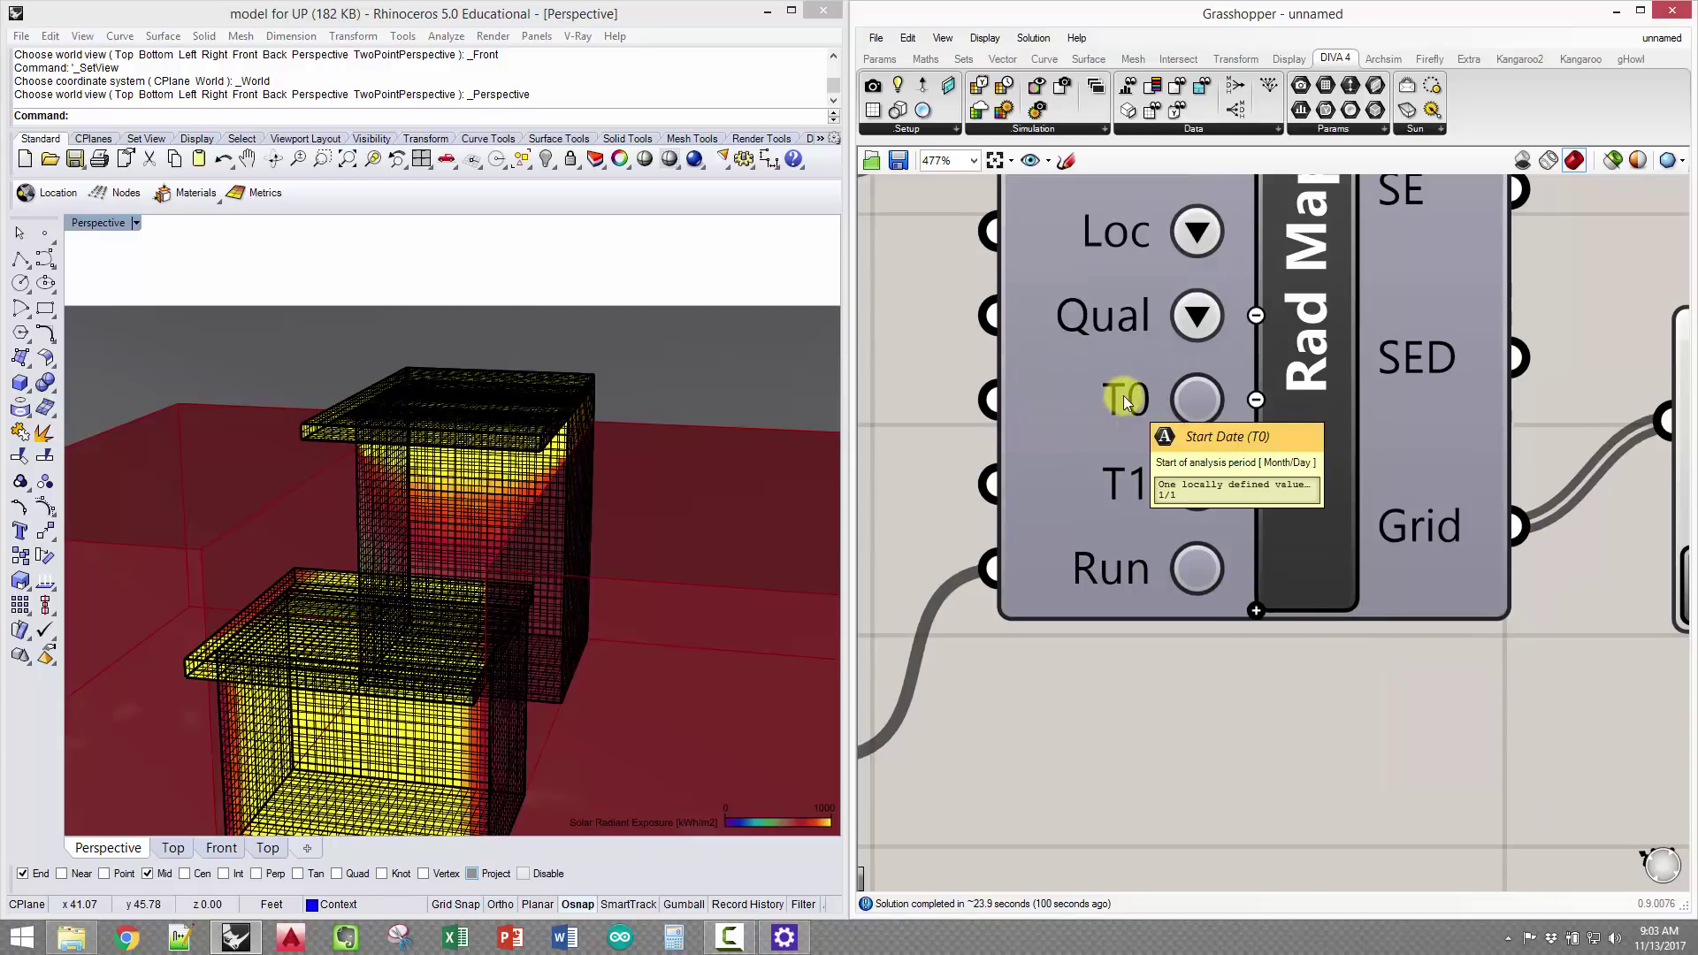
pyautogui.moveTo(1133, 471)
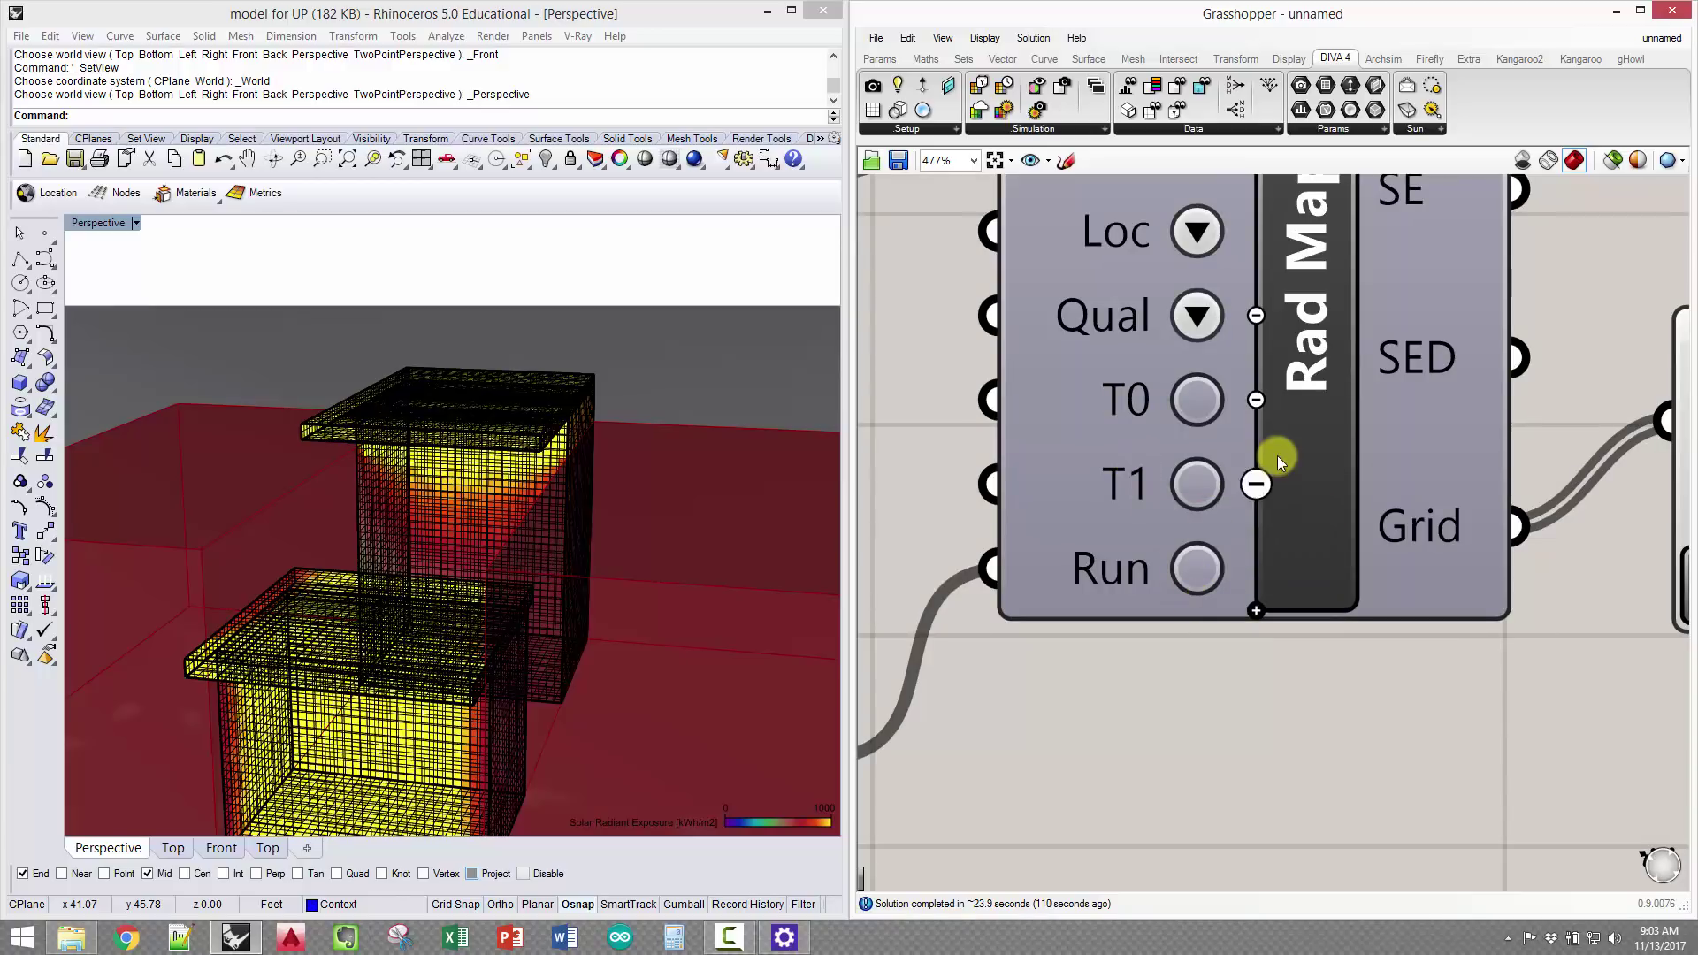
# Check the Hour Range setting among Rad Map's remaining optional inputs without adding it
pyautogui.click(1257, 609)
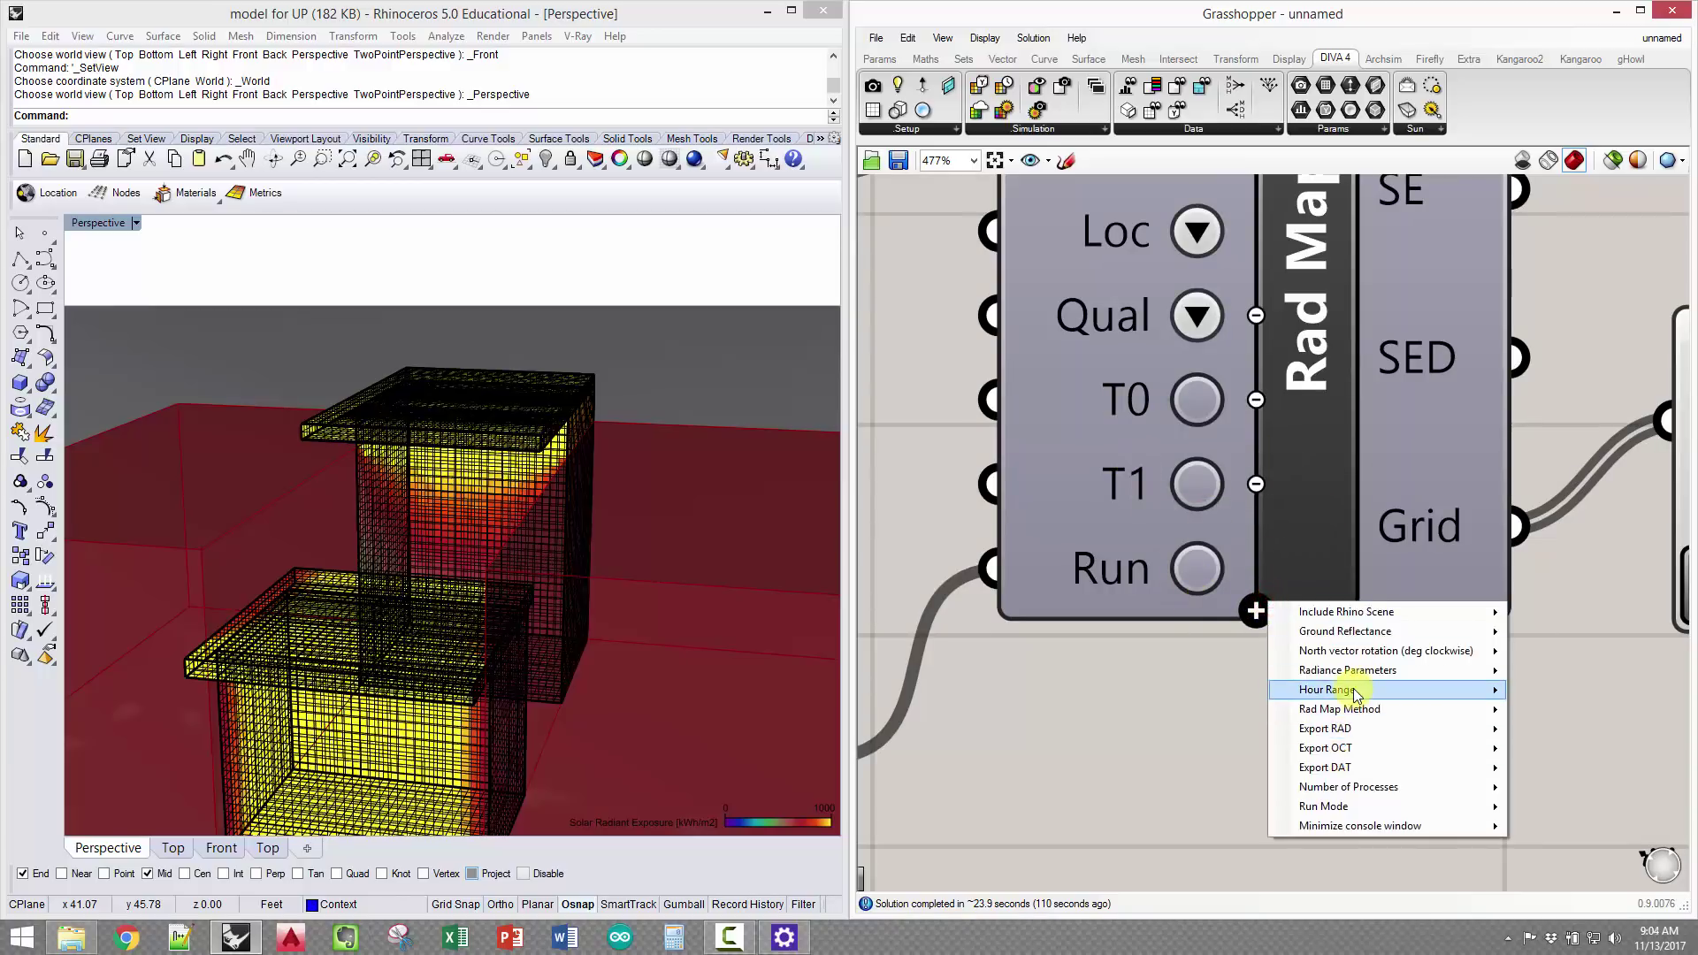
pyautogui.moveTo(1353, 688)
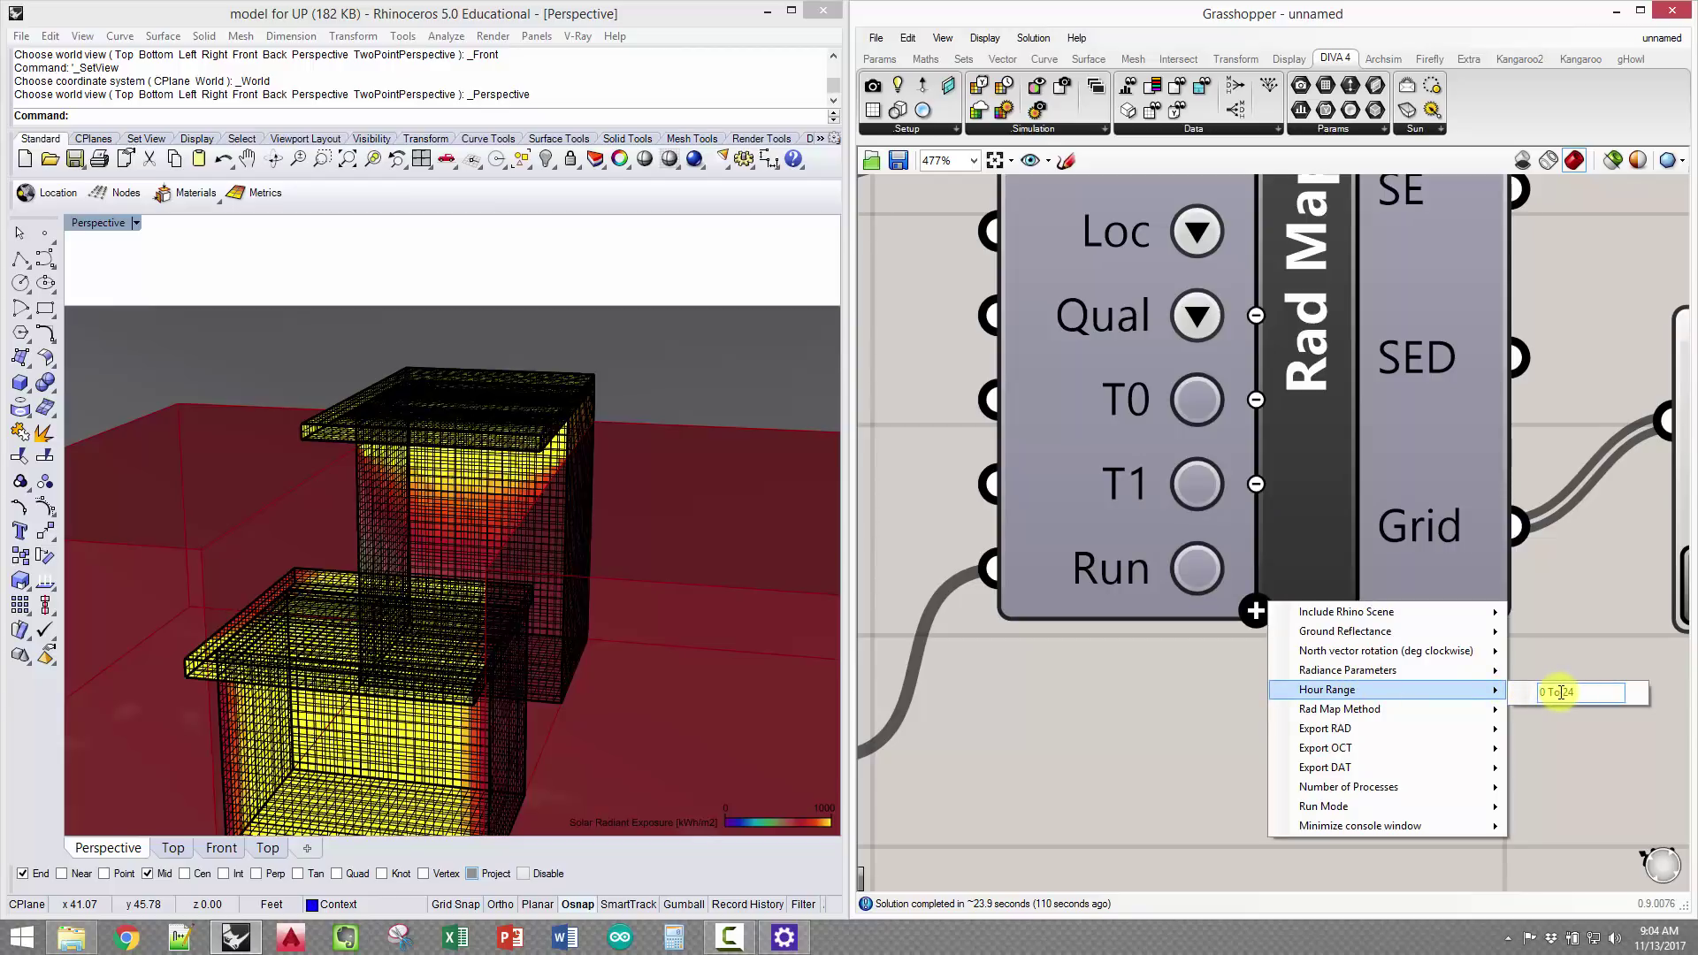
pyautogui.click(1116, 693)
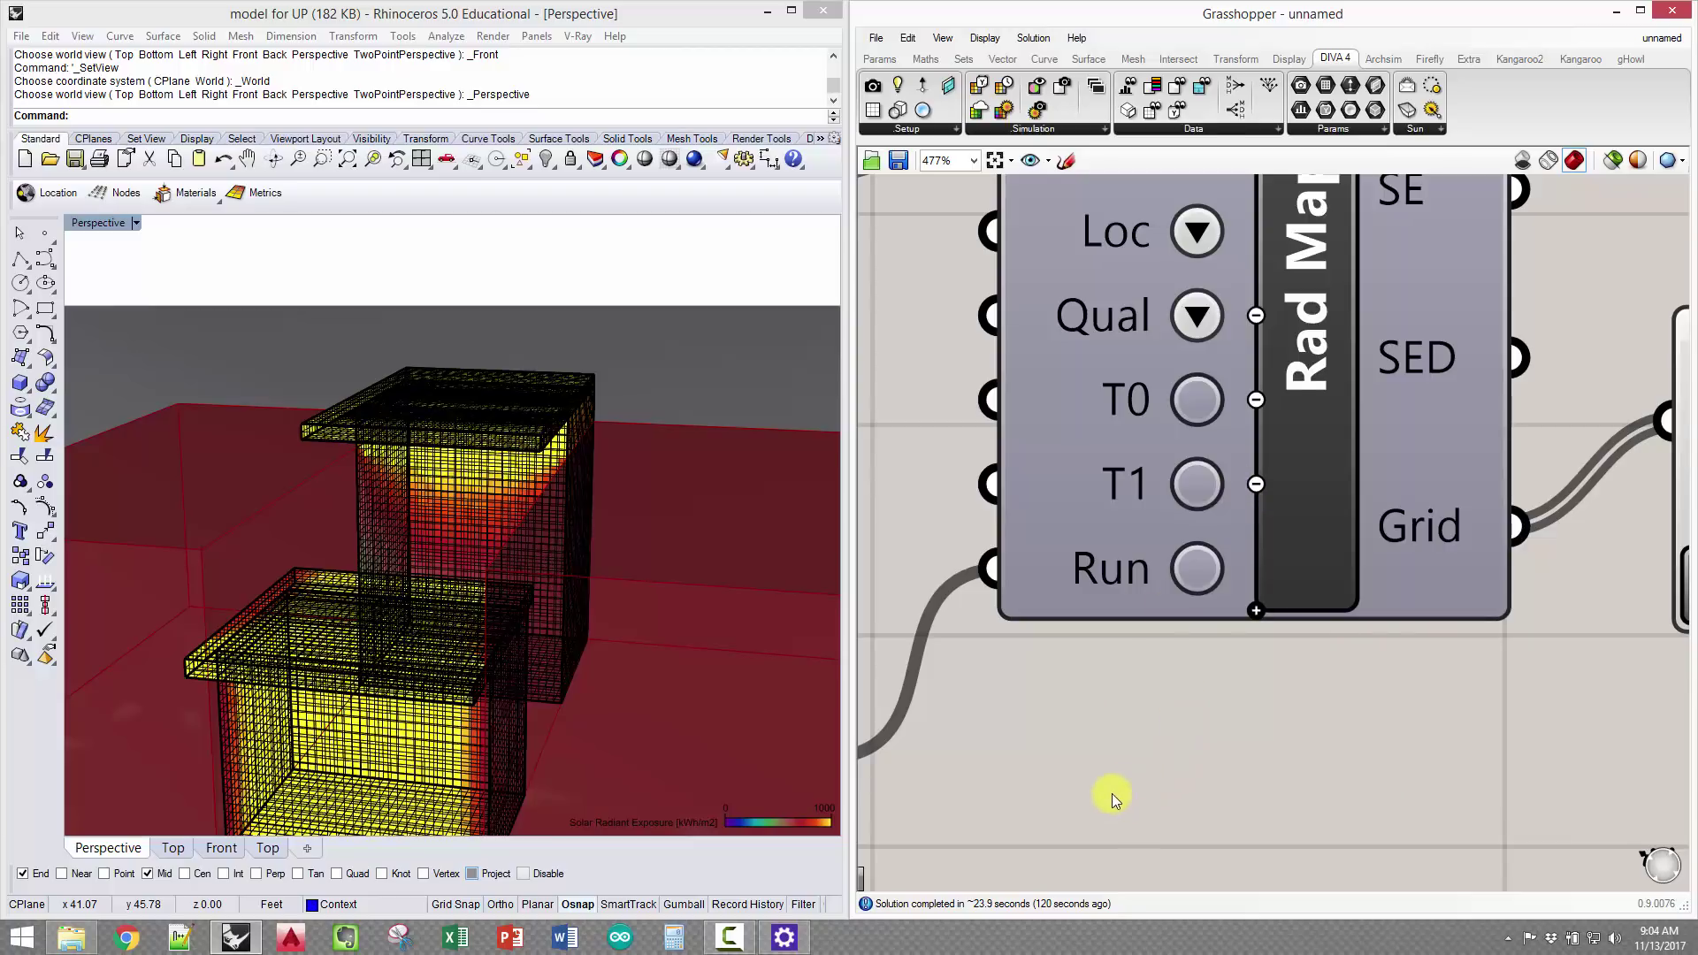
# Add a Panel beside Rad Map, shrink it, and connect its output to the T0 input
pyautogui.scroll(-4, 1112, 793)
pyautogui.moveTo(1147, 789); pyautogui.dragTo(1255, 619, button='right')
pyautogui.click(1163, 561)
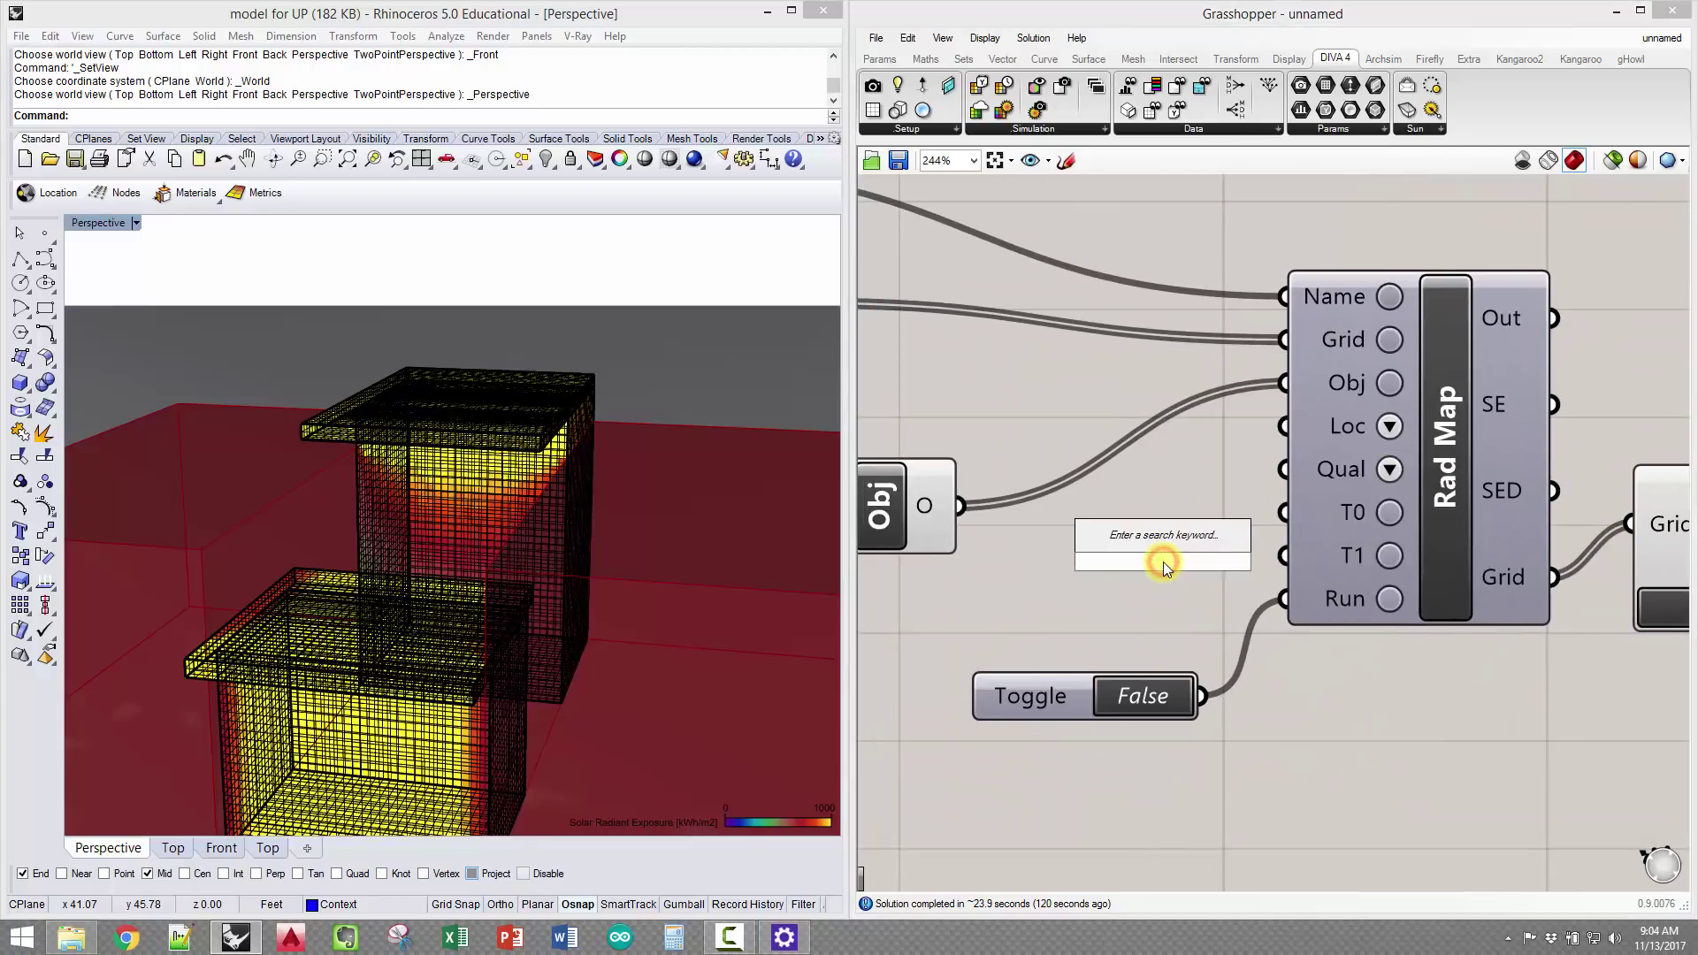
pyautogui.write('panel')
pyautogui.press('Return')
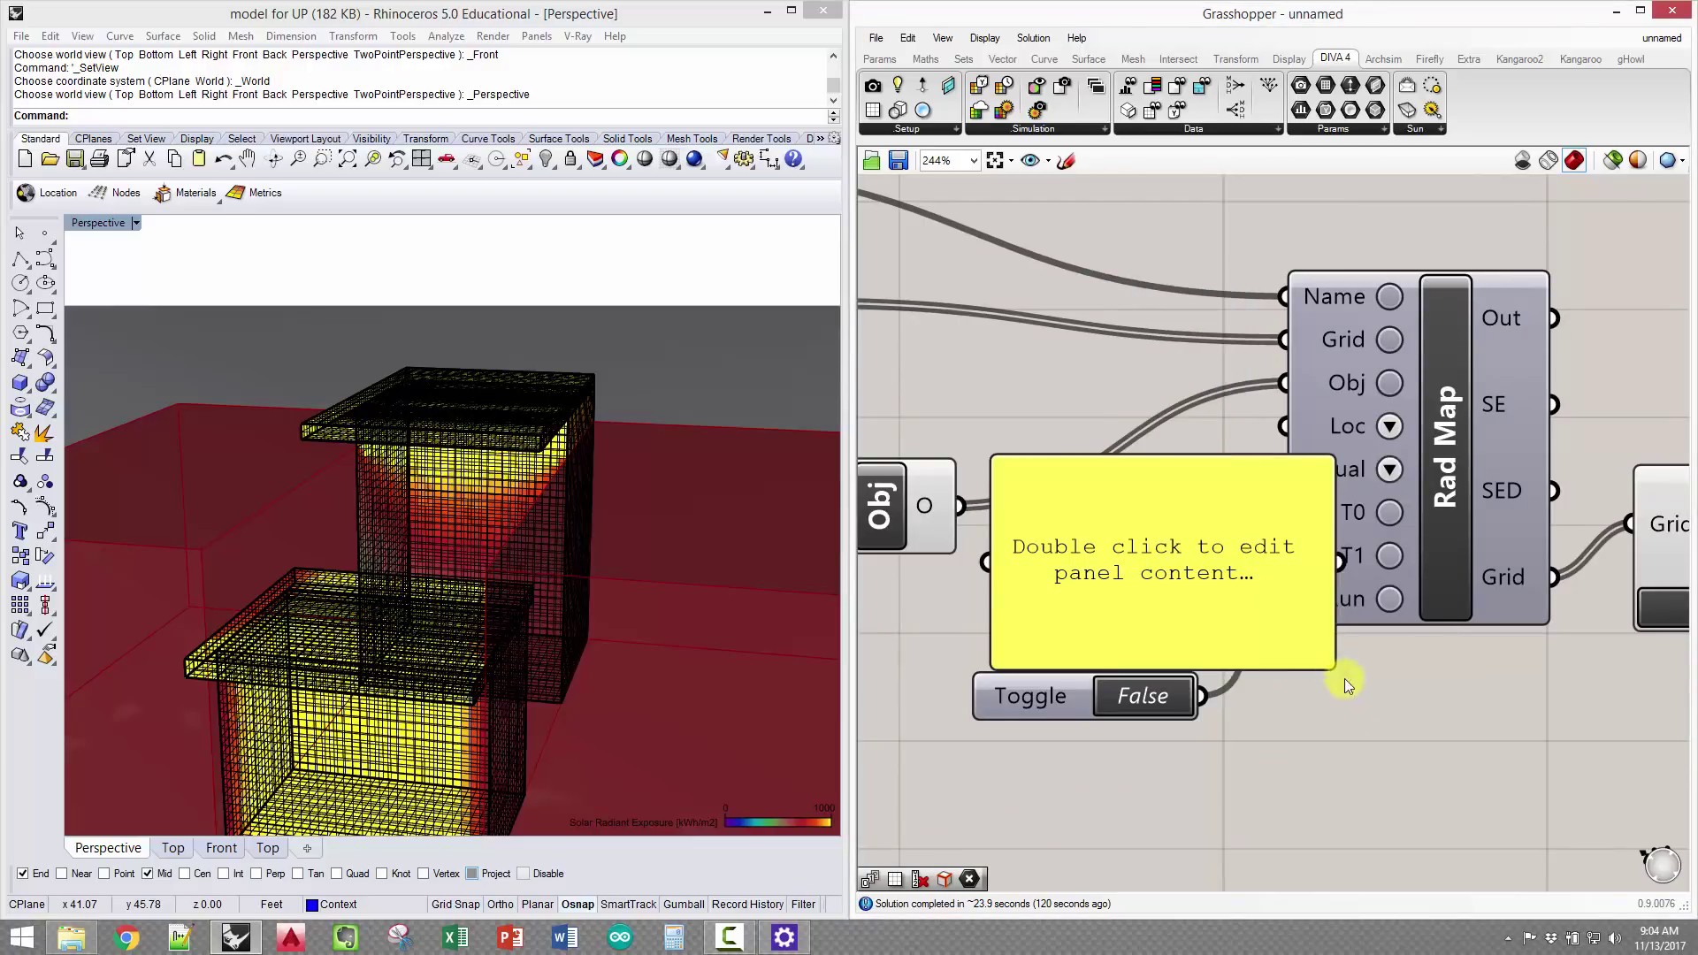
pyautogui.moveTo(1333, 668); pyautogui.dragTo(1284, 513)
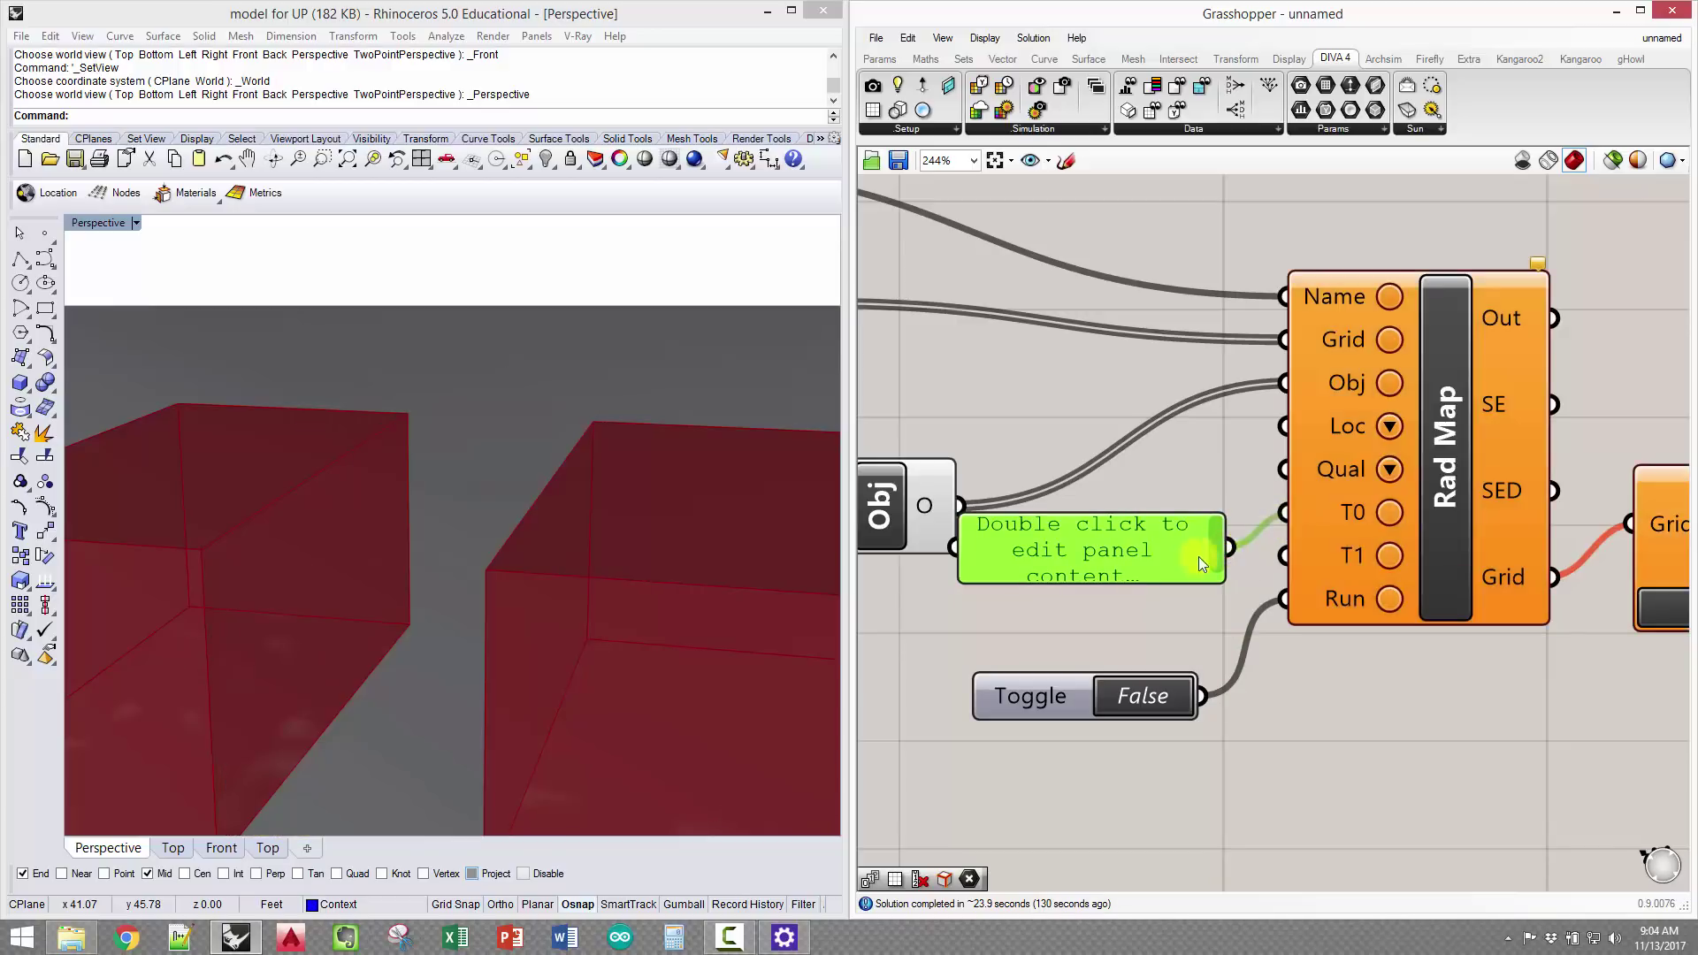
# Set the content of the panel connected to T0 to 6/21
pyautogui.doubleClick(1139, 553)
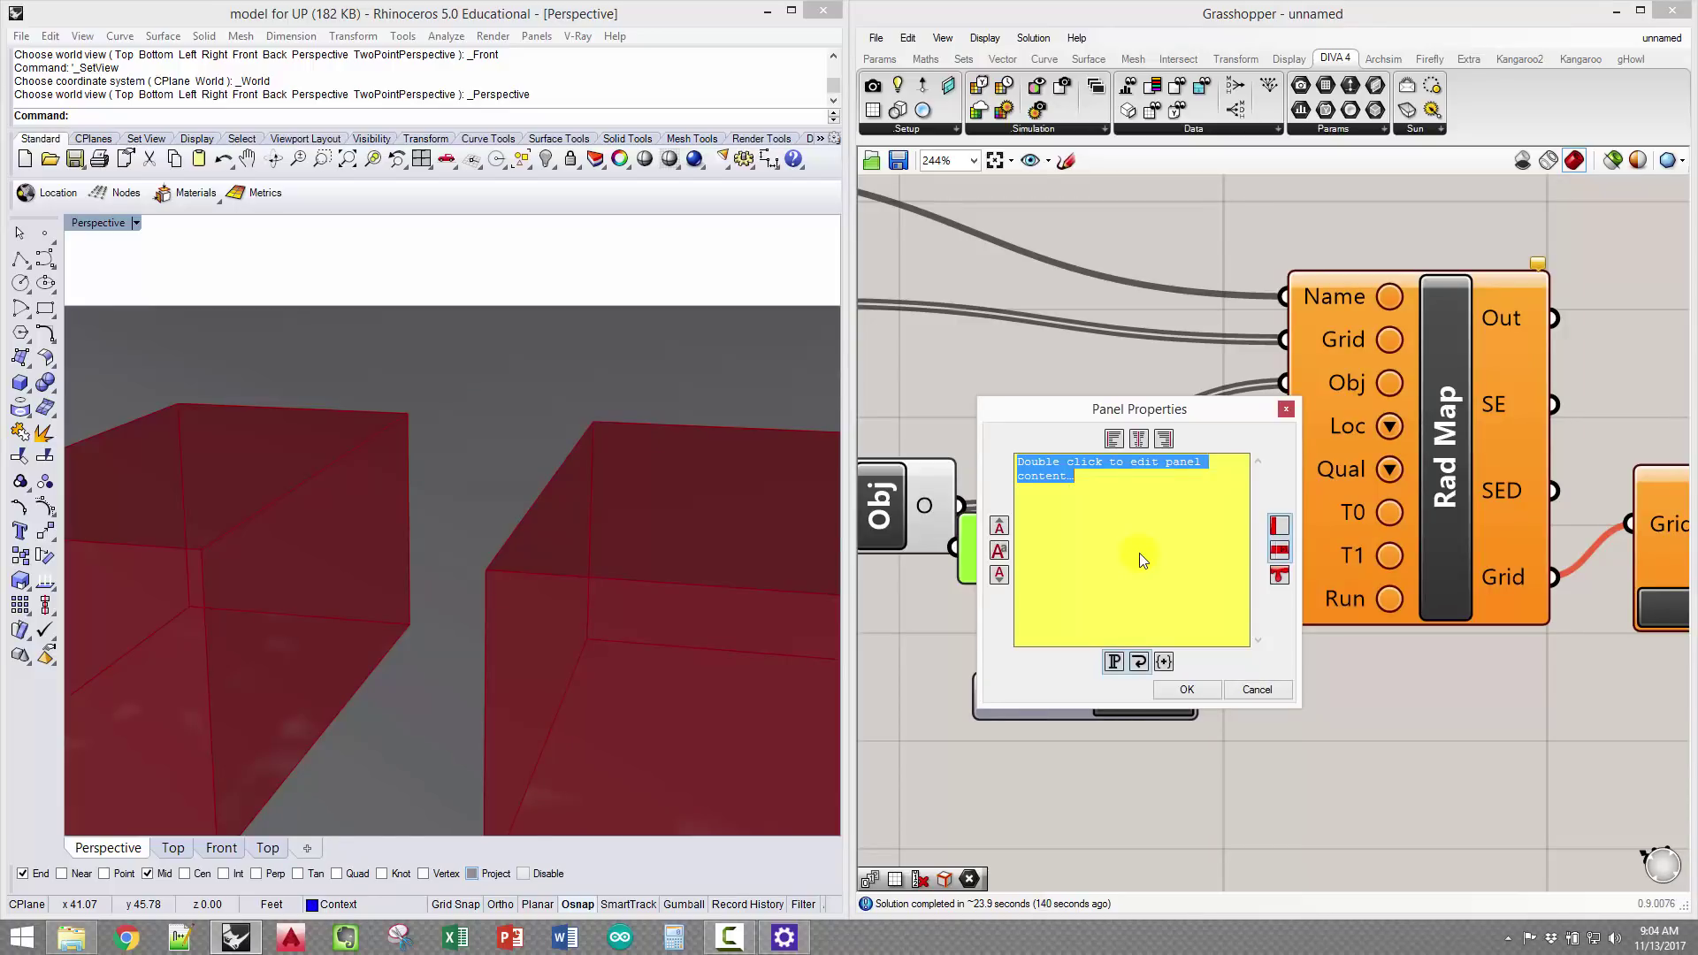
pyautogui.write('6')
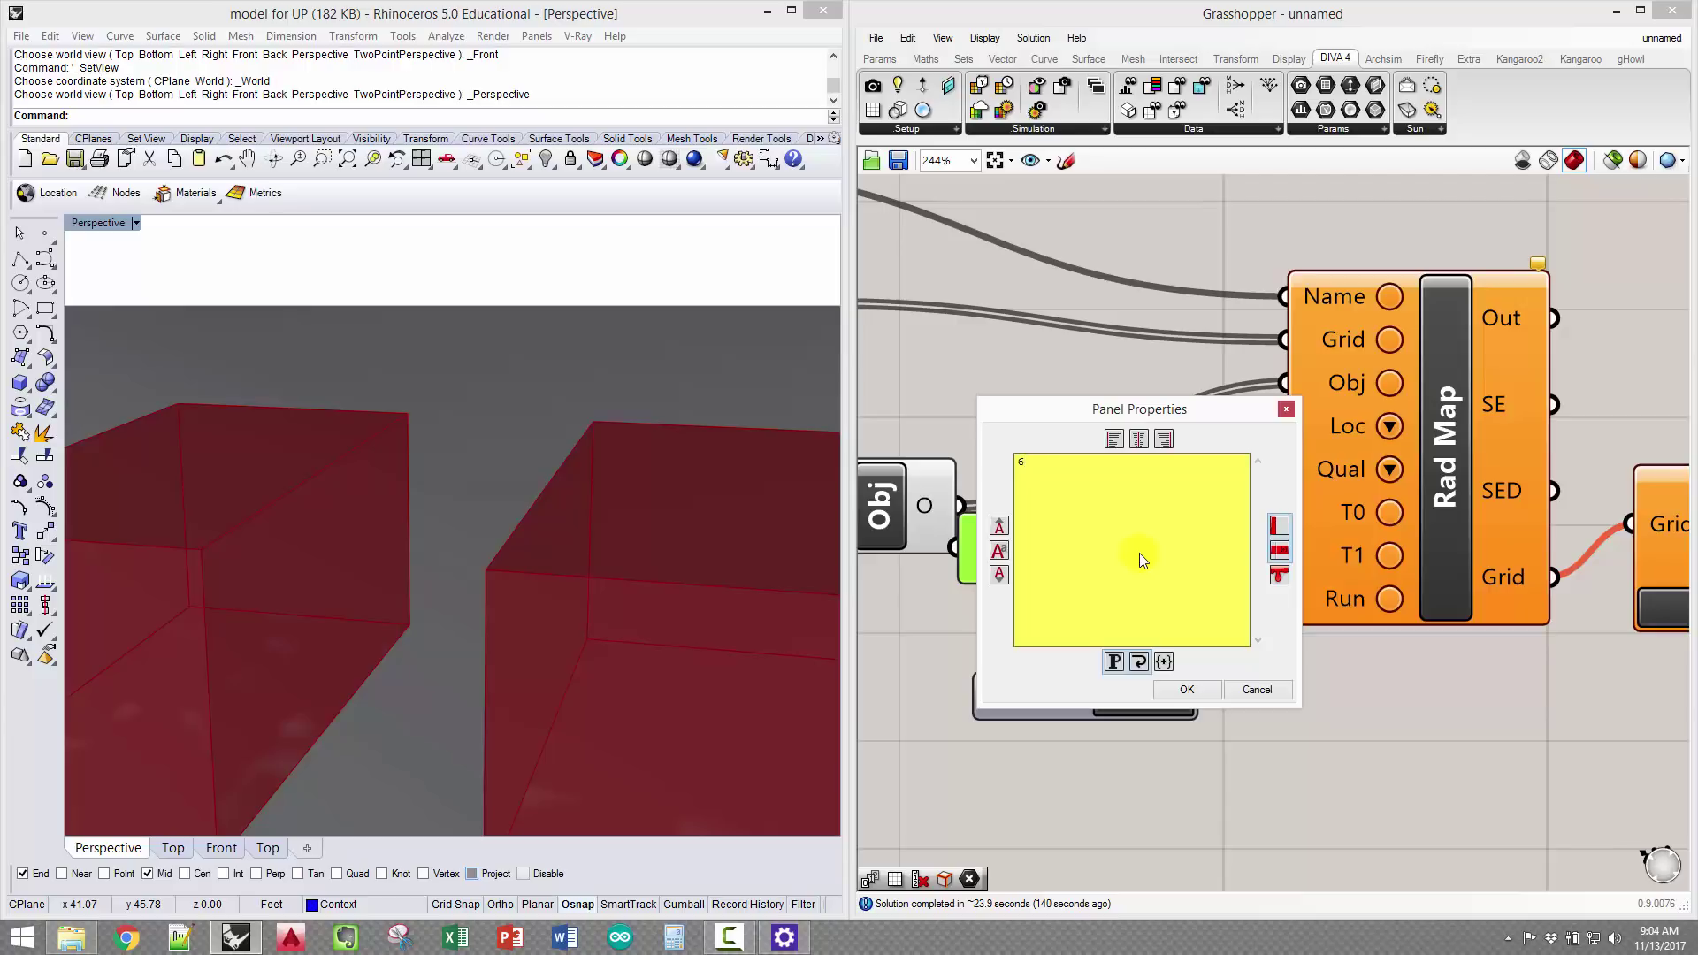
pyautogui.write('/21')
pyautogui.click(1191, 690)
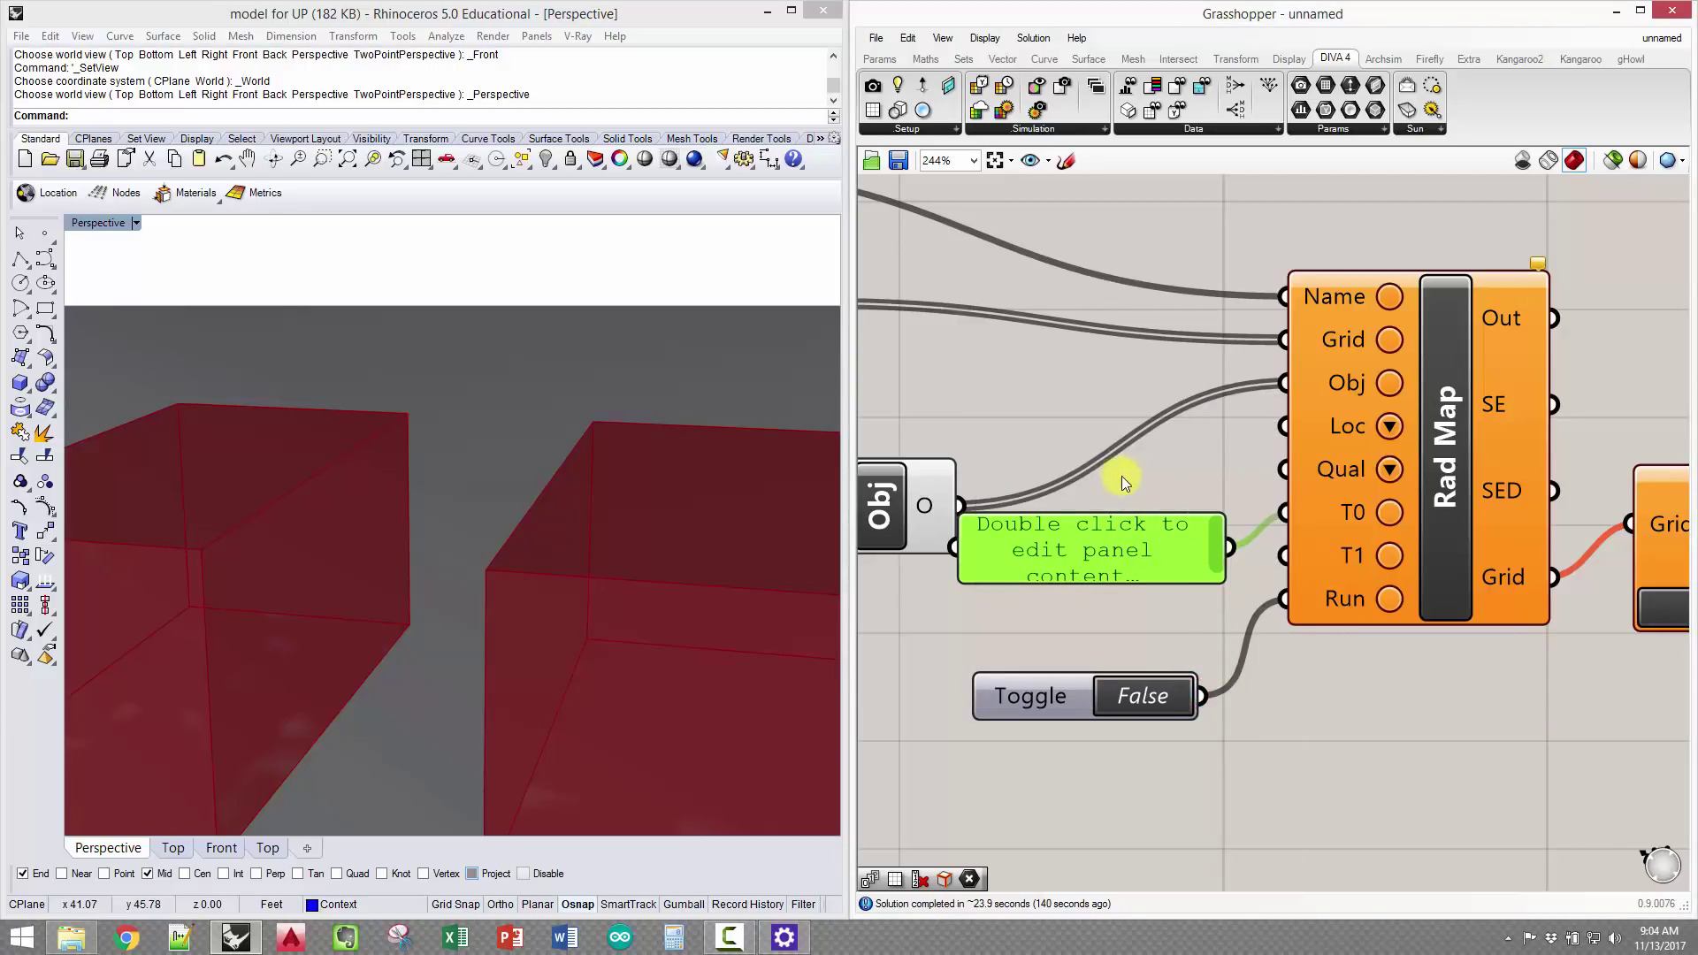
pyautogui.click(1224, 460)
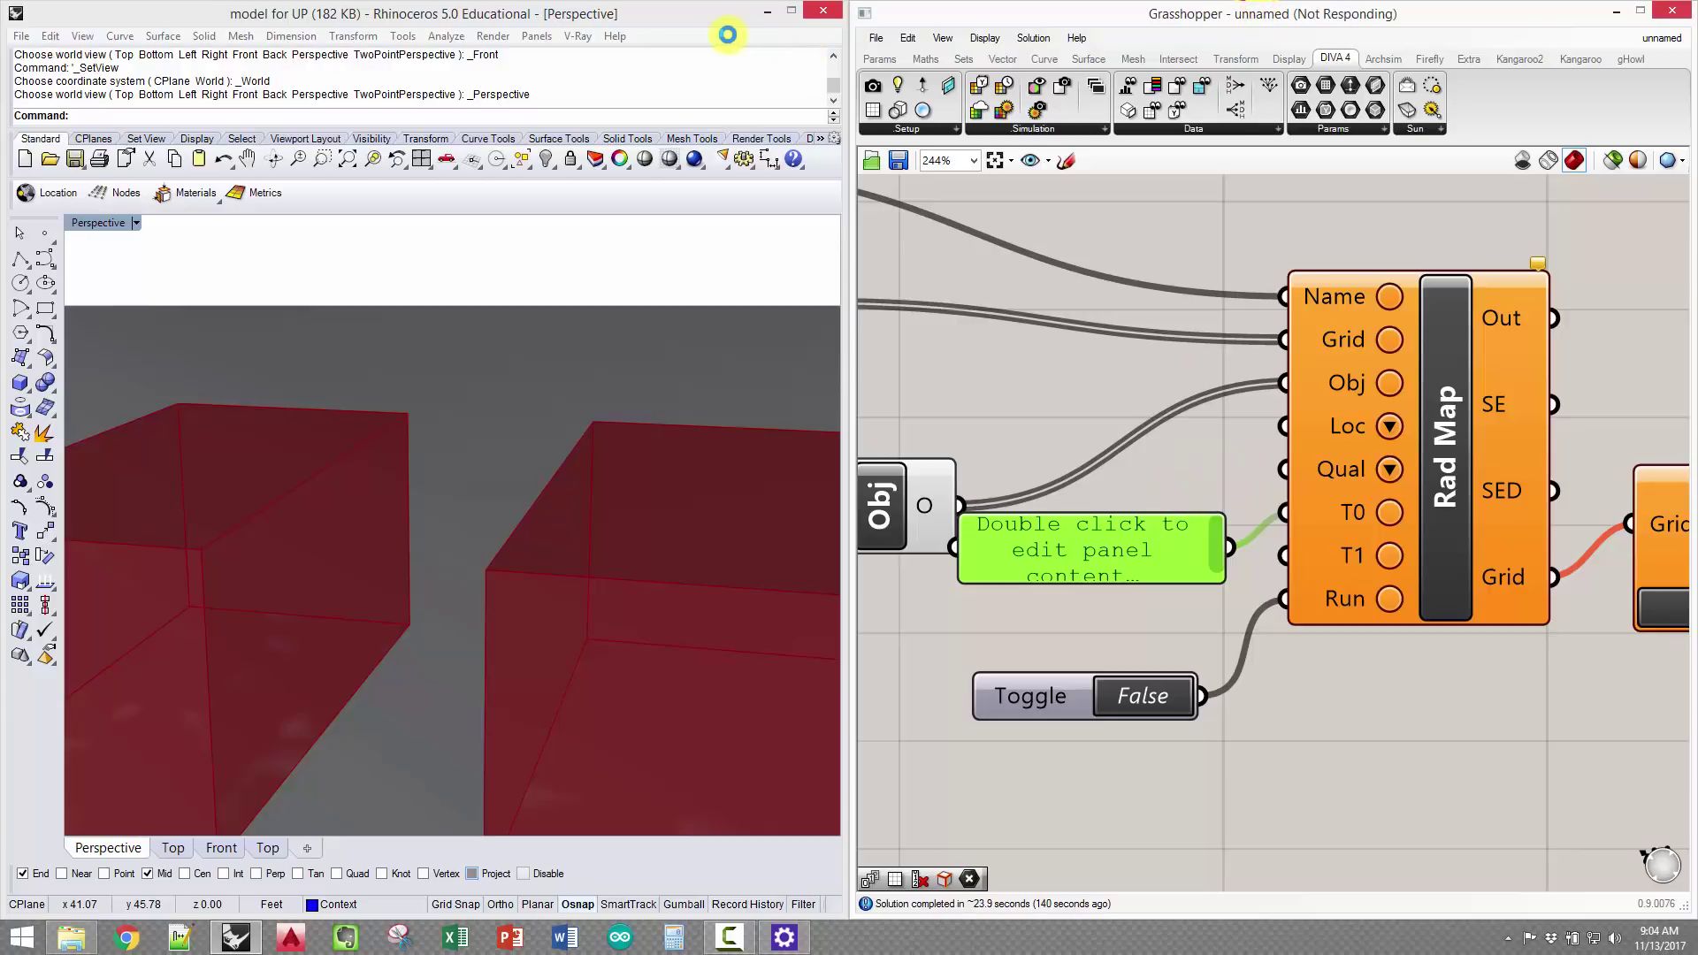
# Move the Grid Viewer and Rad Map components farther away from the start date panel to make room
pyautogui.scroll(-2, 1169, 486)
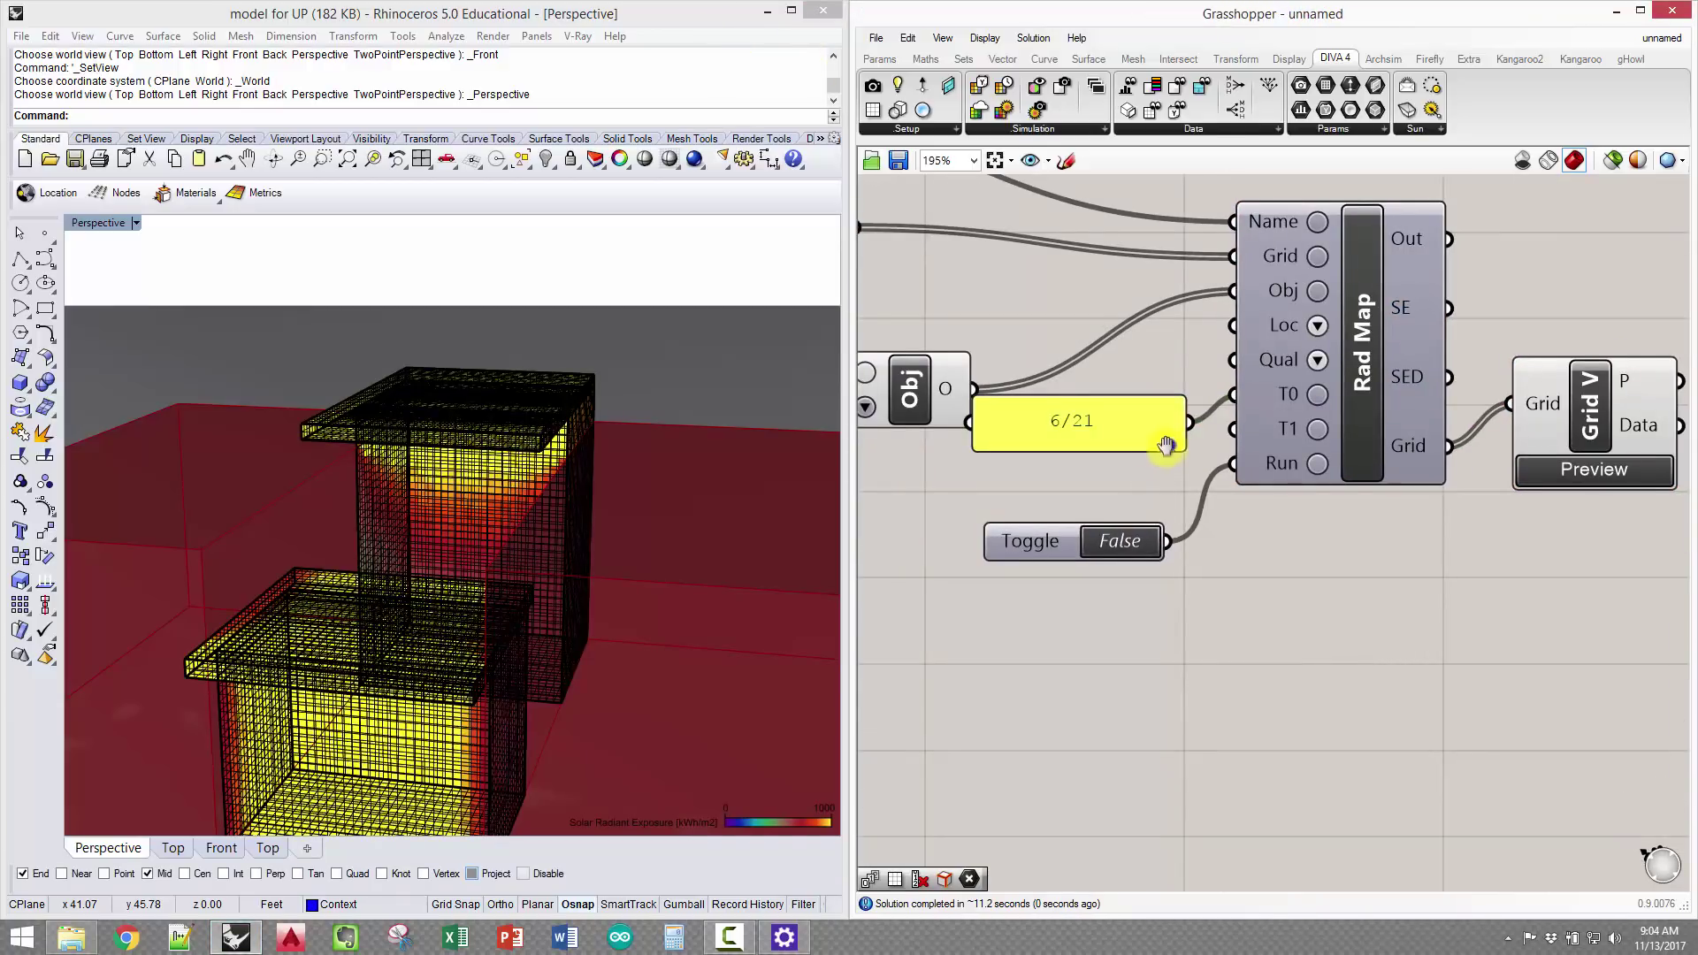
pyautogui.moveTo(1166, 445); pyautogui.dragTo(1078, 506, button='right')
pyautogui.moveTo(1522, 476); pyautogui.dragTo(1652, 494)
pyautogui.moveTo(1297, 444); pyautogui.dragTo(1404, 471)
# Duplicate the start date panel below the original, connect the copy to T1, and set its content to 9/21
pyautogui.click(1045, 492)
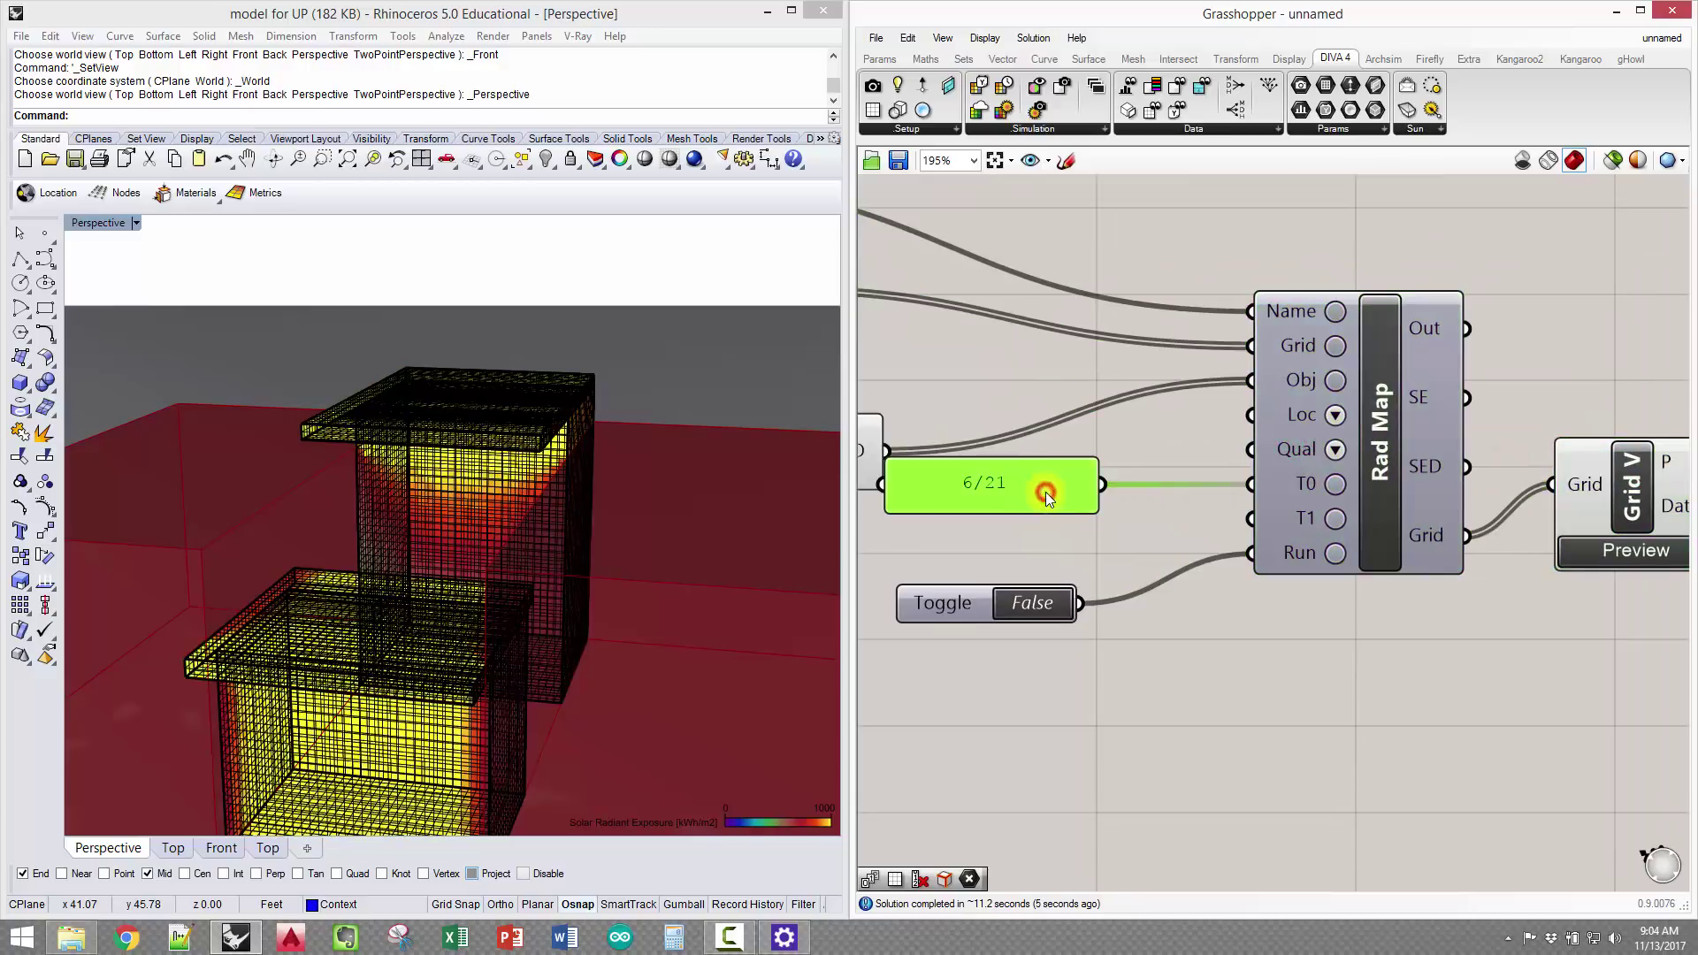
pyautogui.keyDown('alt'); pyautogui.moveTo(1045, 491); pyautogui.dragTo(1249, 518); pyautogui.keyUp('alt')
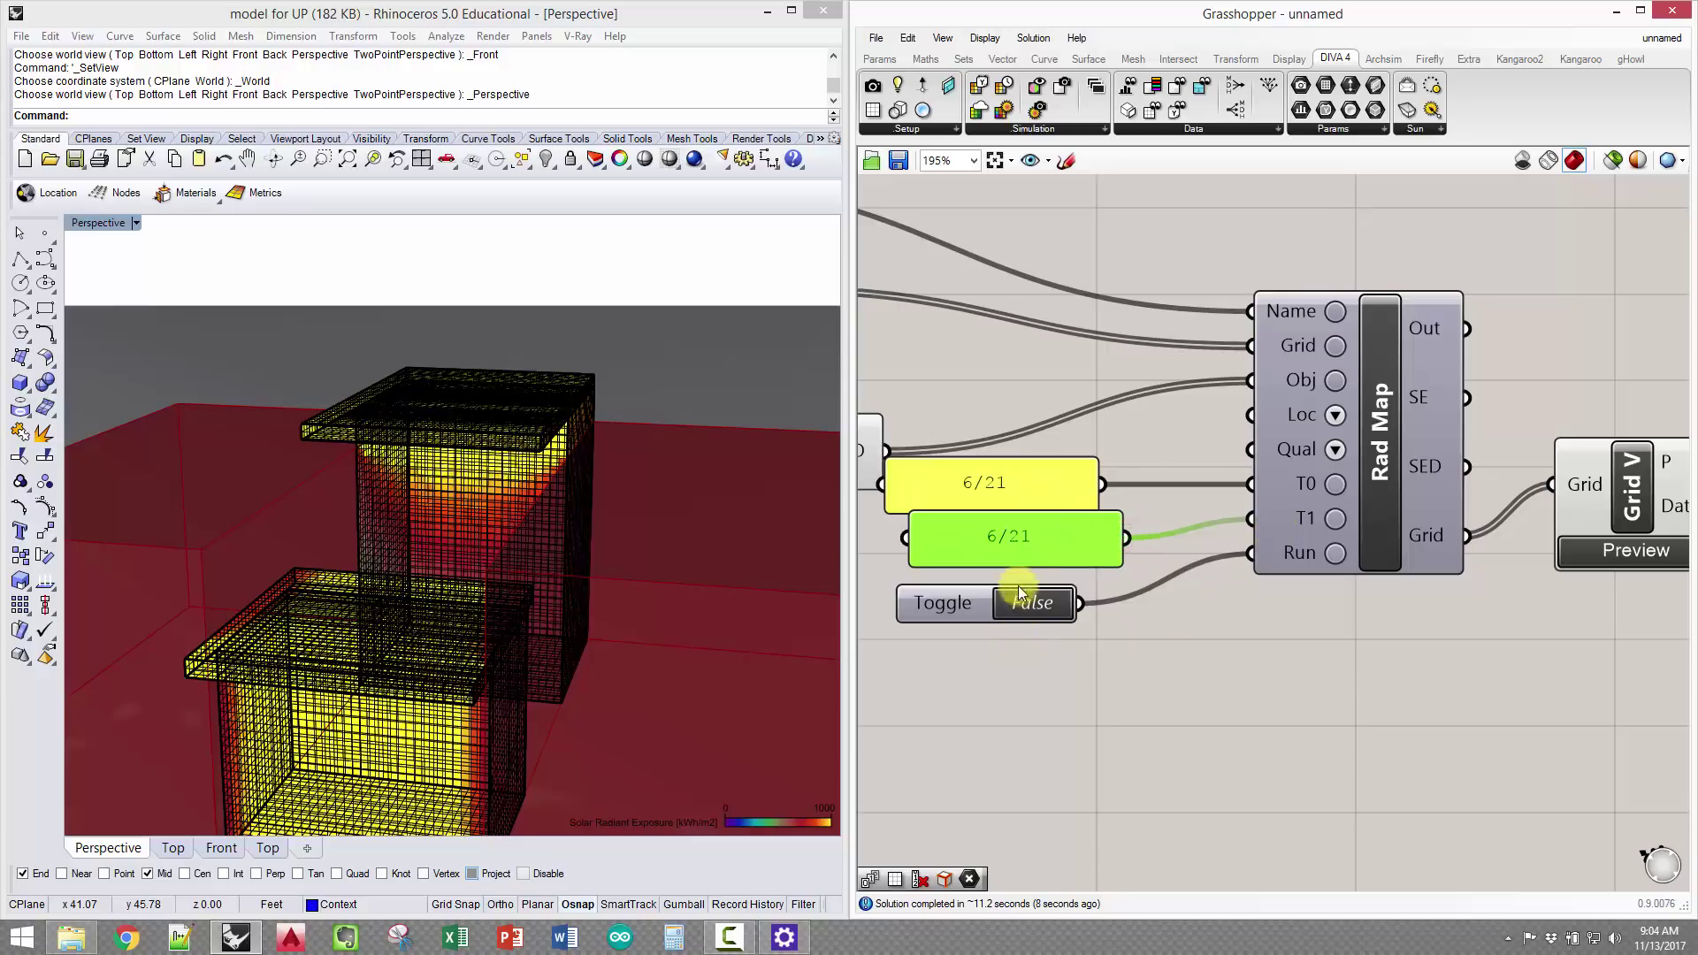
pyautogui.click(1000, 539)
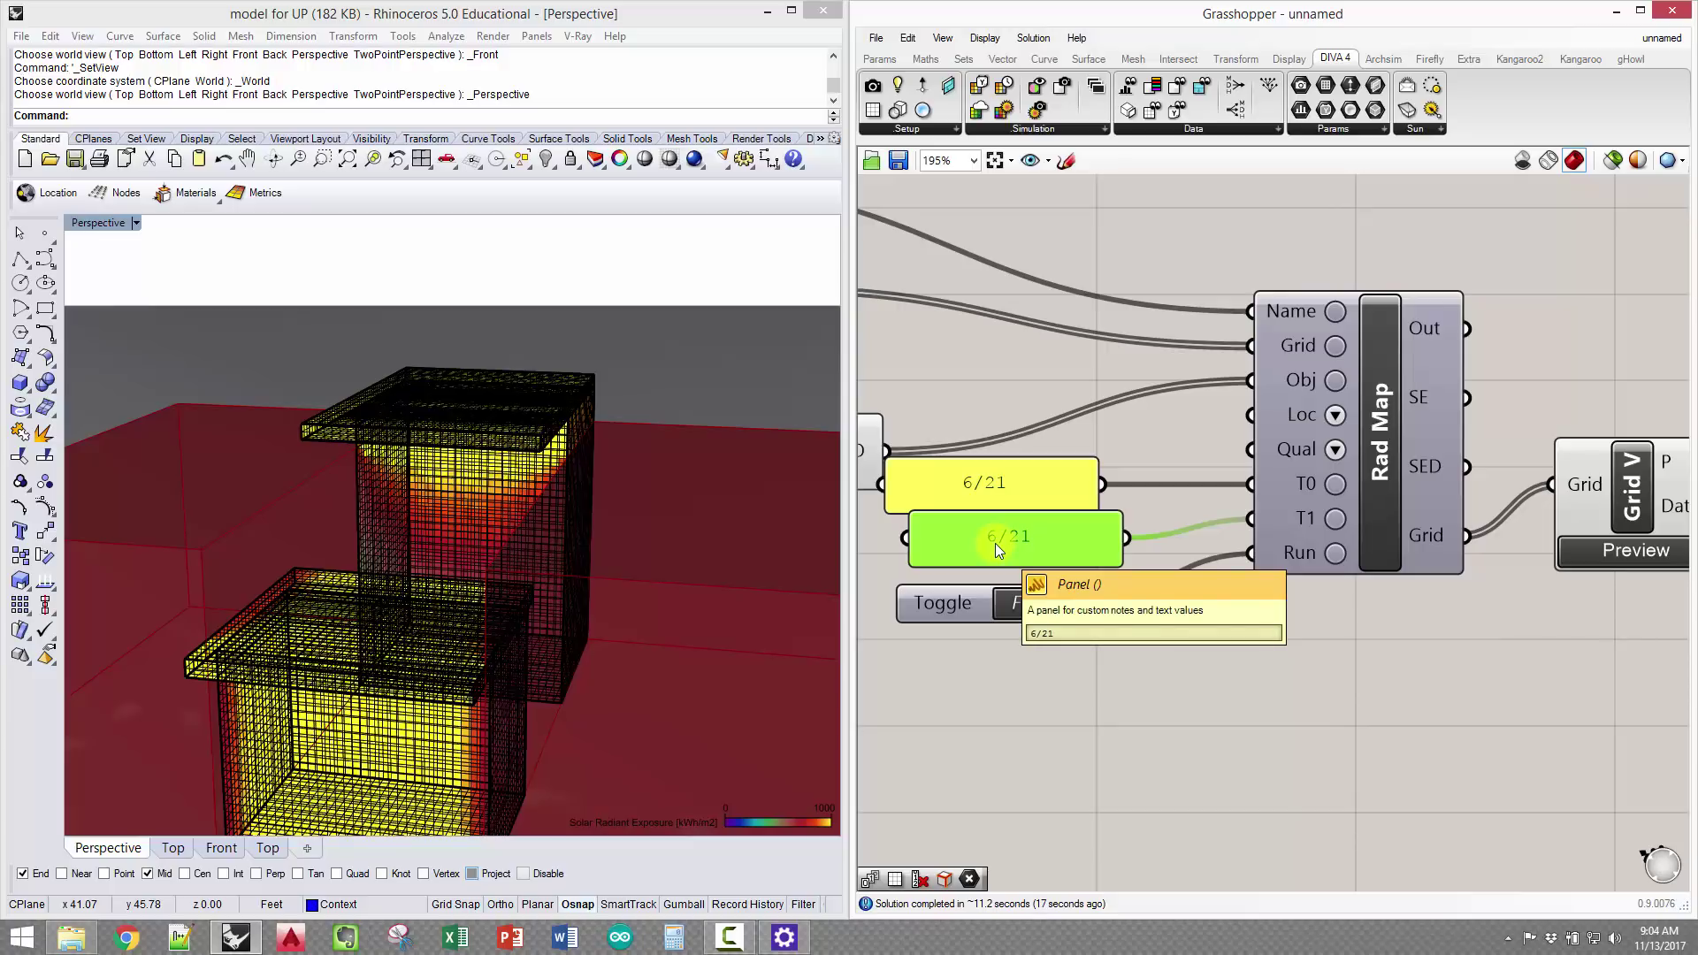
pyautogui.doubleClick(995, 537)
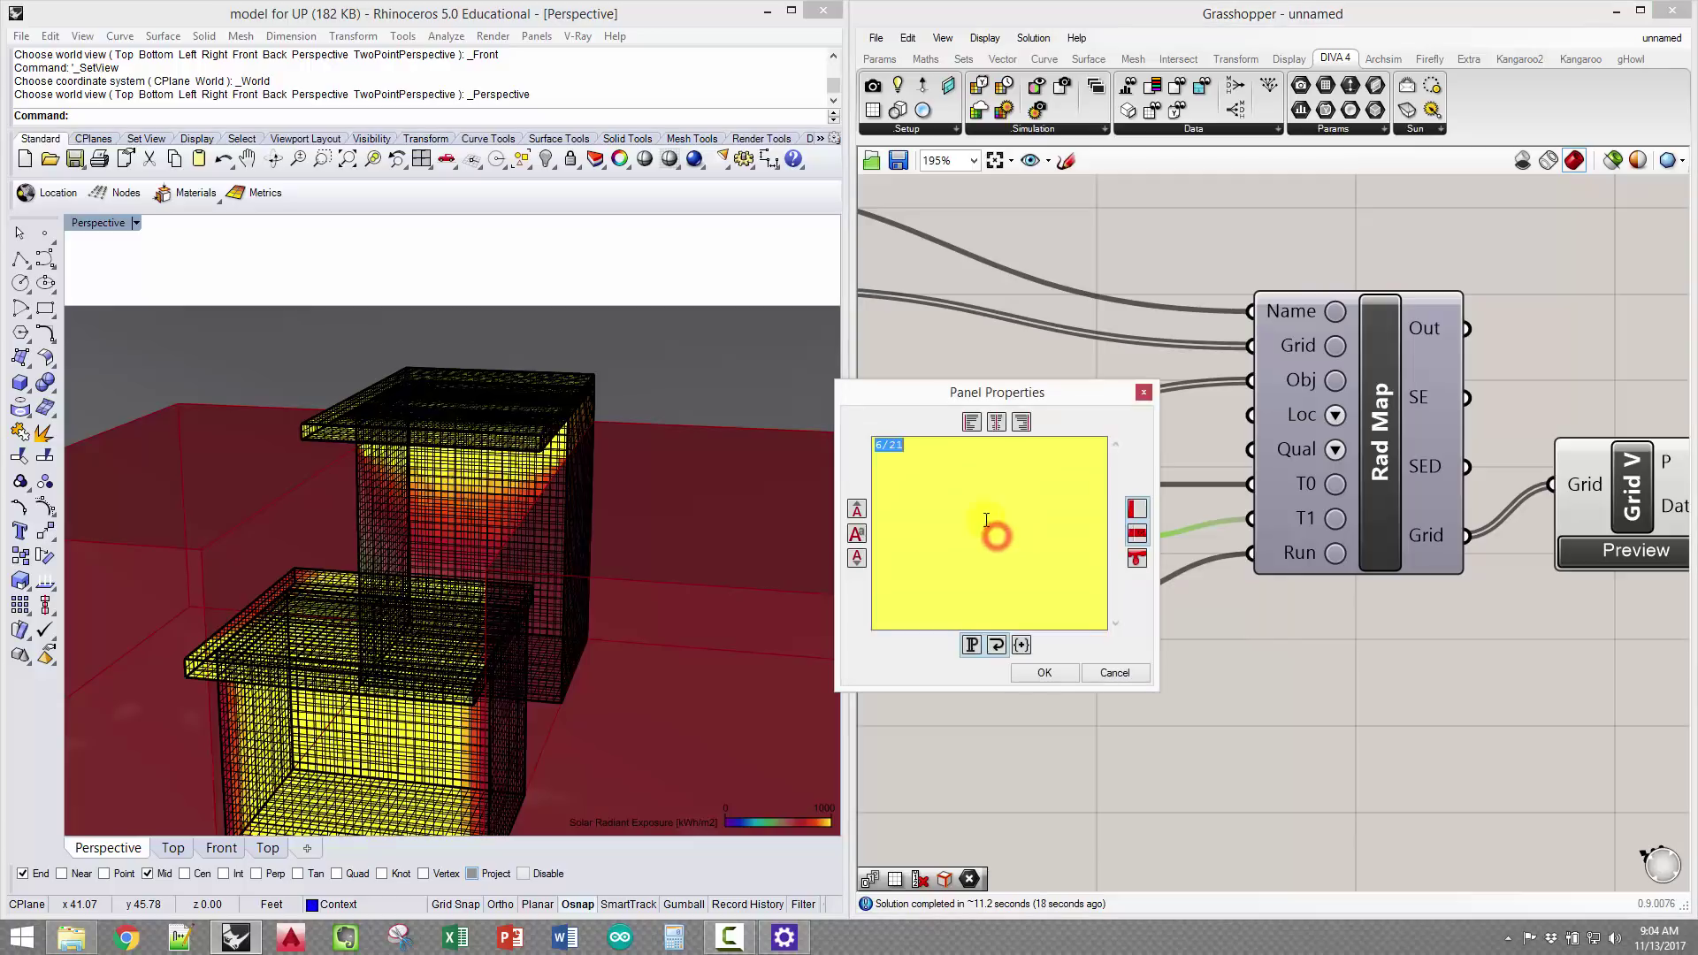
pyautogui.click(873, 445)
pyautogui.click(1046, 673)
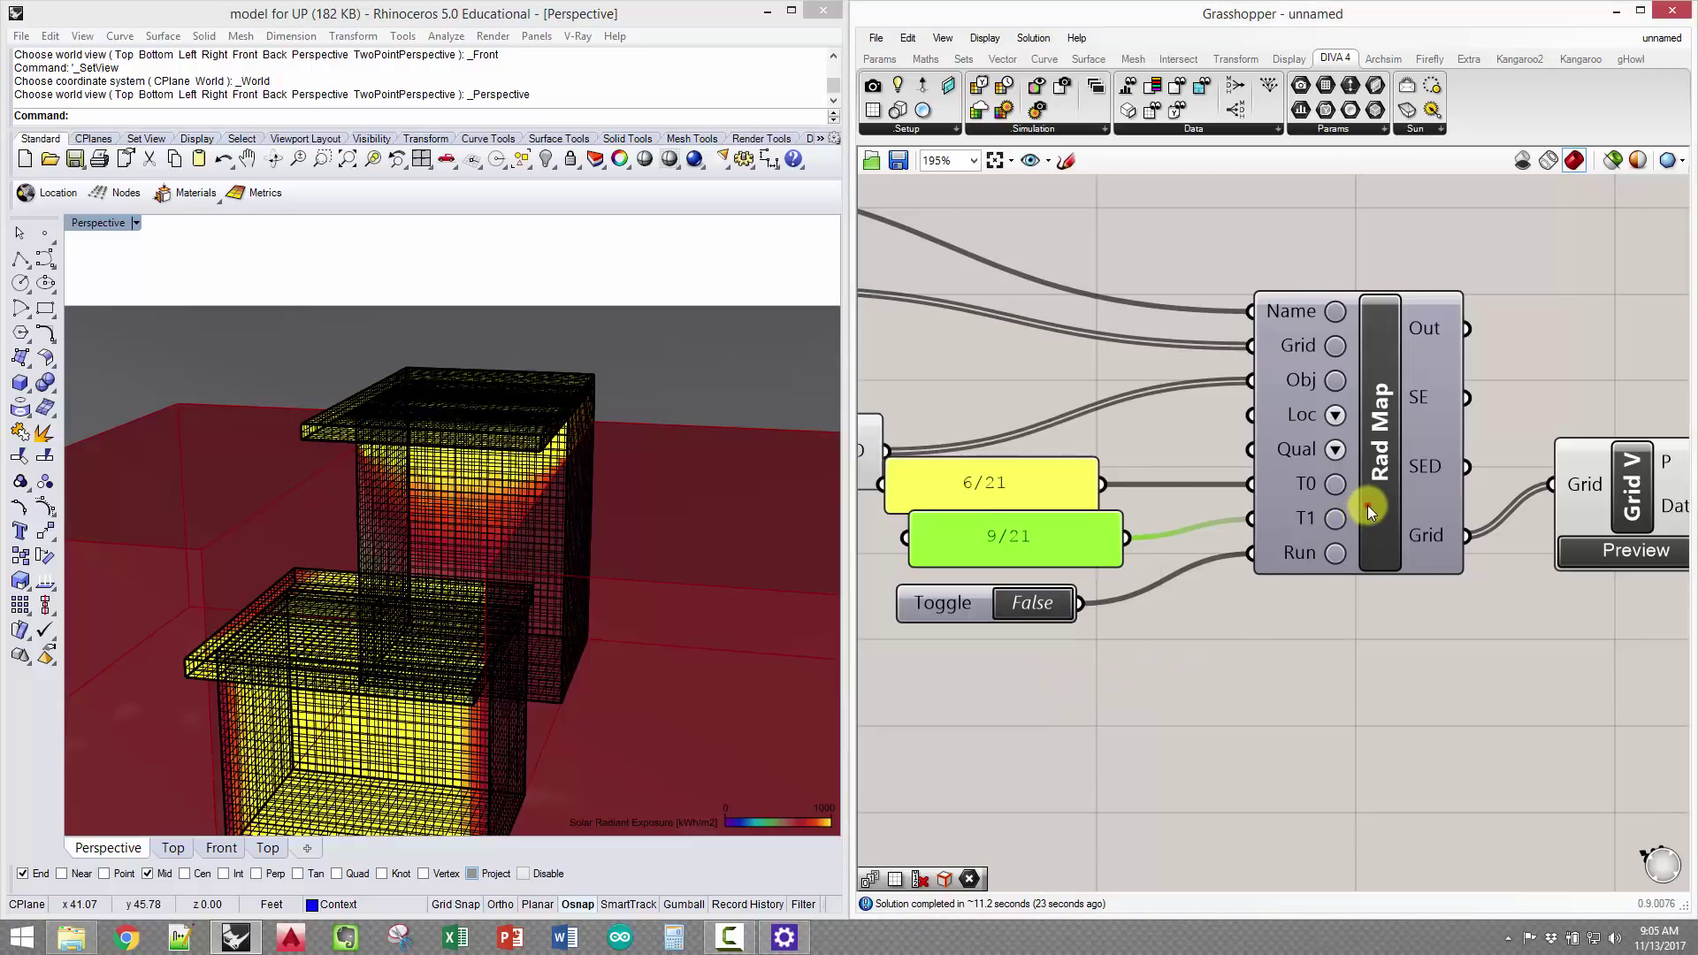
# Space out Rad Map and its Boolean Toggle, and set the toggle to True to rerun the radiation map for the new dates
pyautogui.moveTo(1367, 506)
pyautogui.mouseDown()
pyautogui.moveTo(1357, 530)
pyautogui.moveTo(1384, 485)
pyautogui.mouseUp()
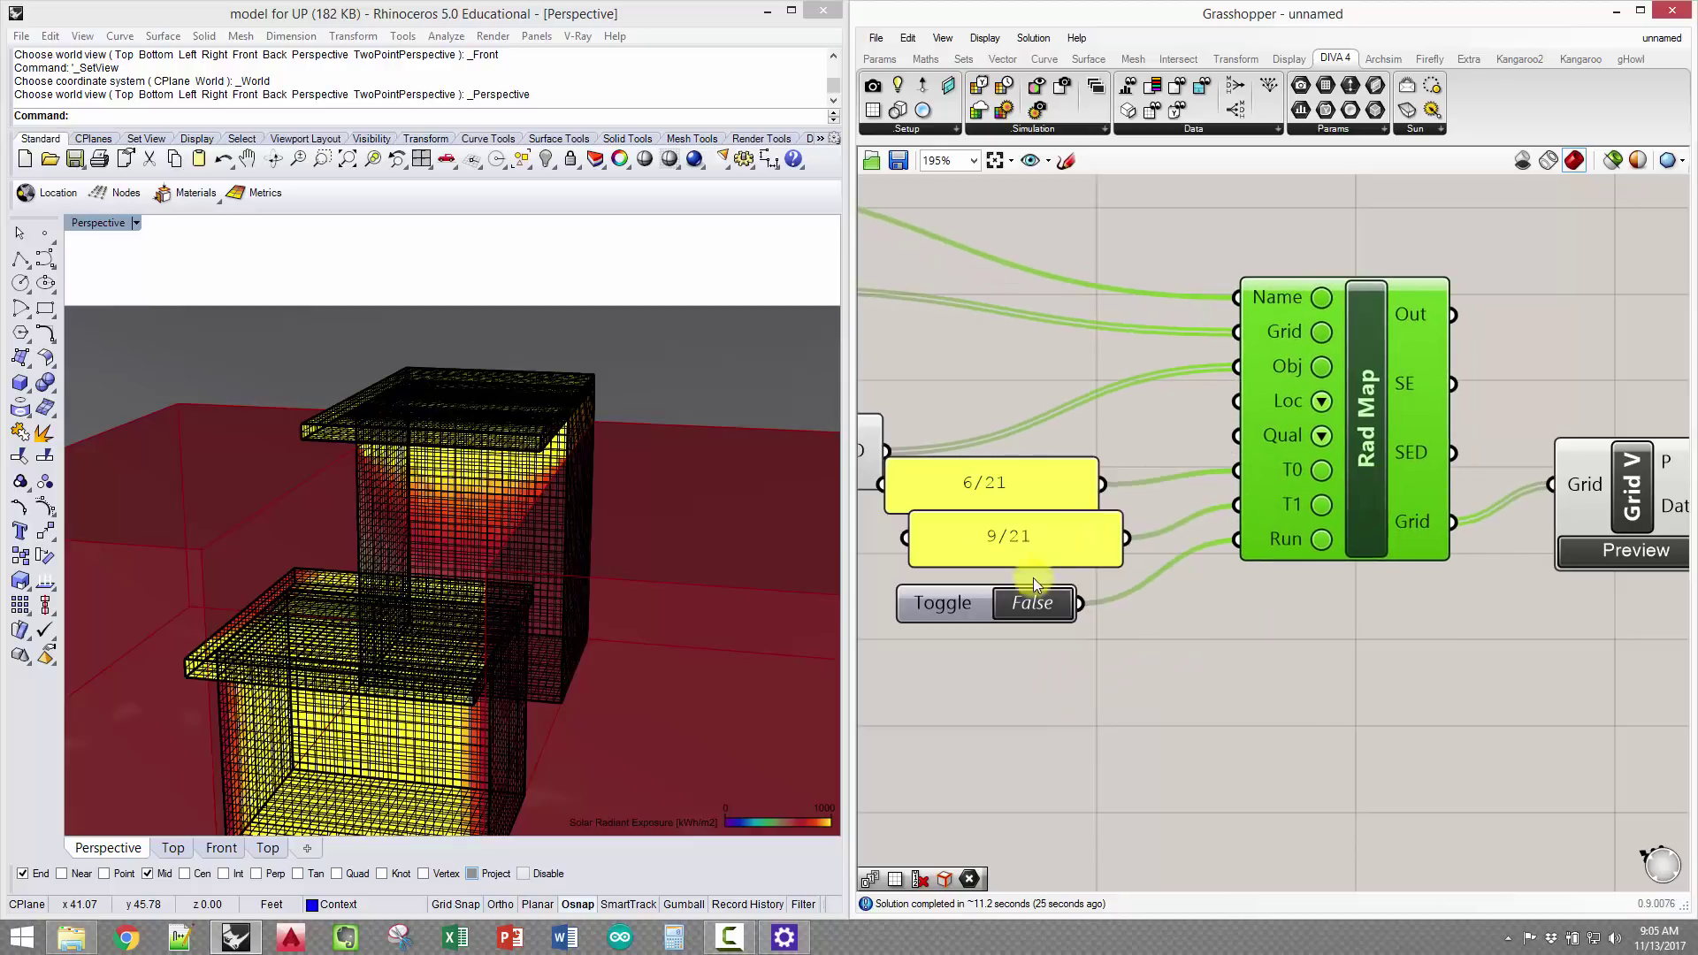
pyautogui.moveTo(973, 608); pyautogui.dragTo(983, 633)
pyautogui.doubleClick(1045, 633)
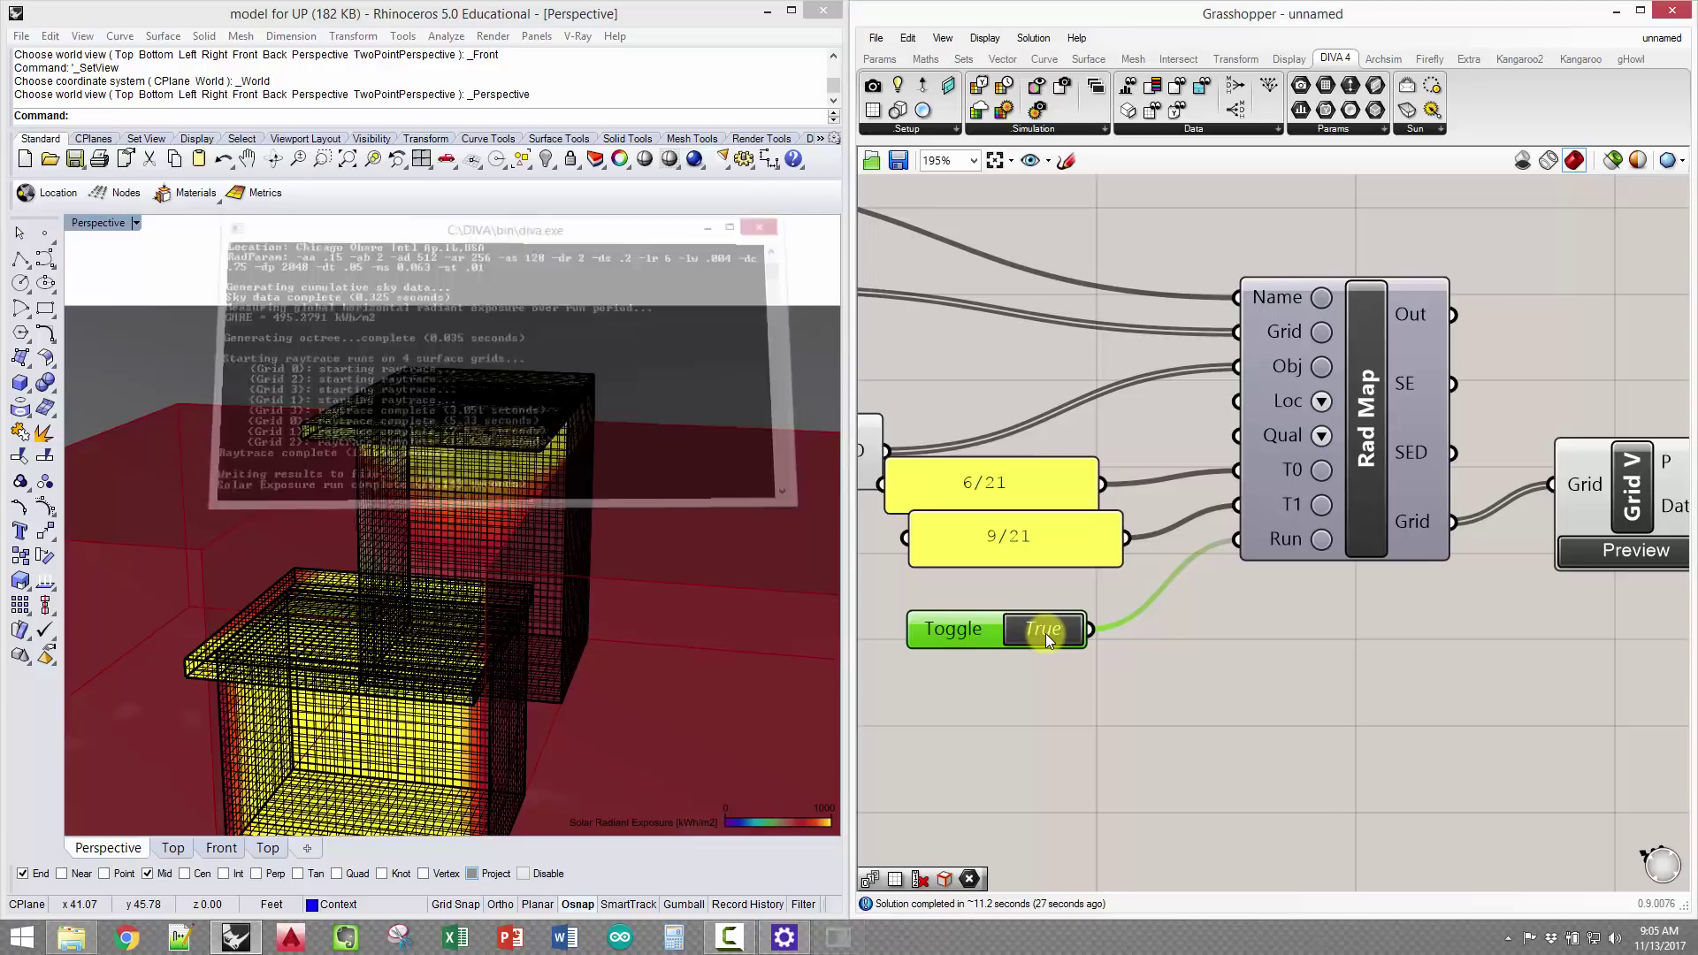
pyautogui.doubleClick(1045, 633)
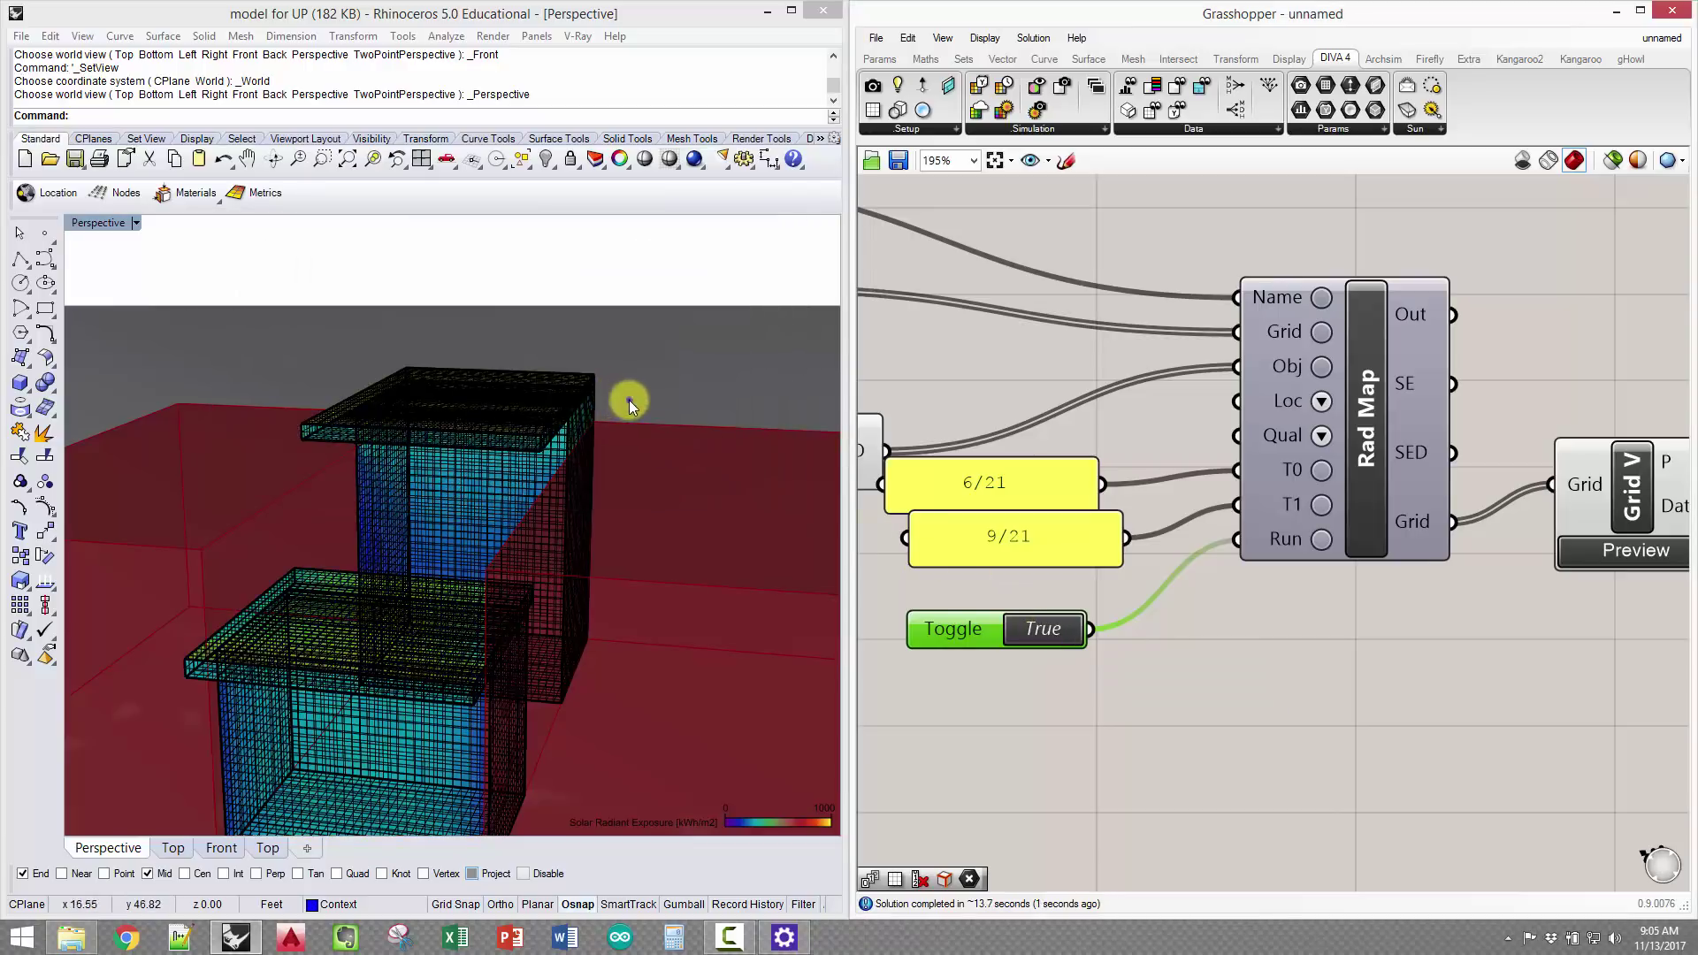
pyautogui.moveTo(633, 395); pyautogui.dragTo(576, 467, button='right')
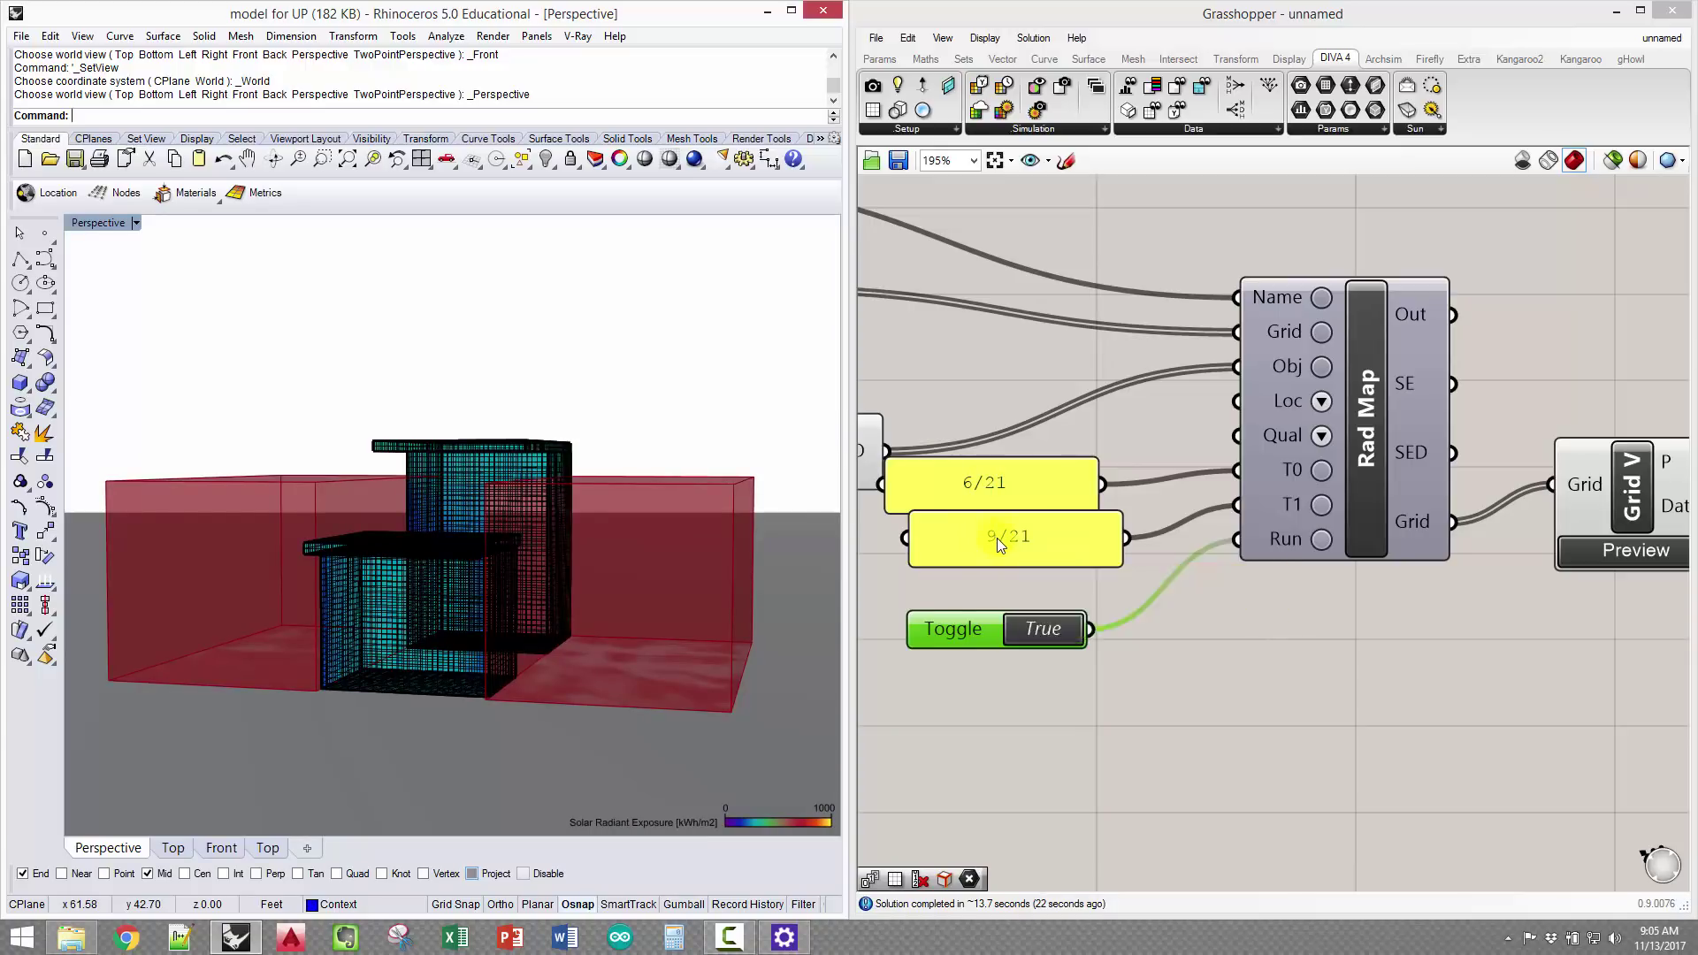
# Set the content of the start date panel connected to T0 to 12/21
pyautogui.doubleClick(977, 487)
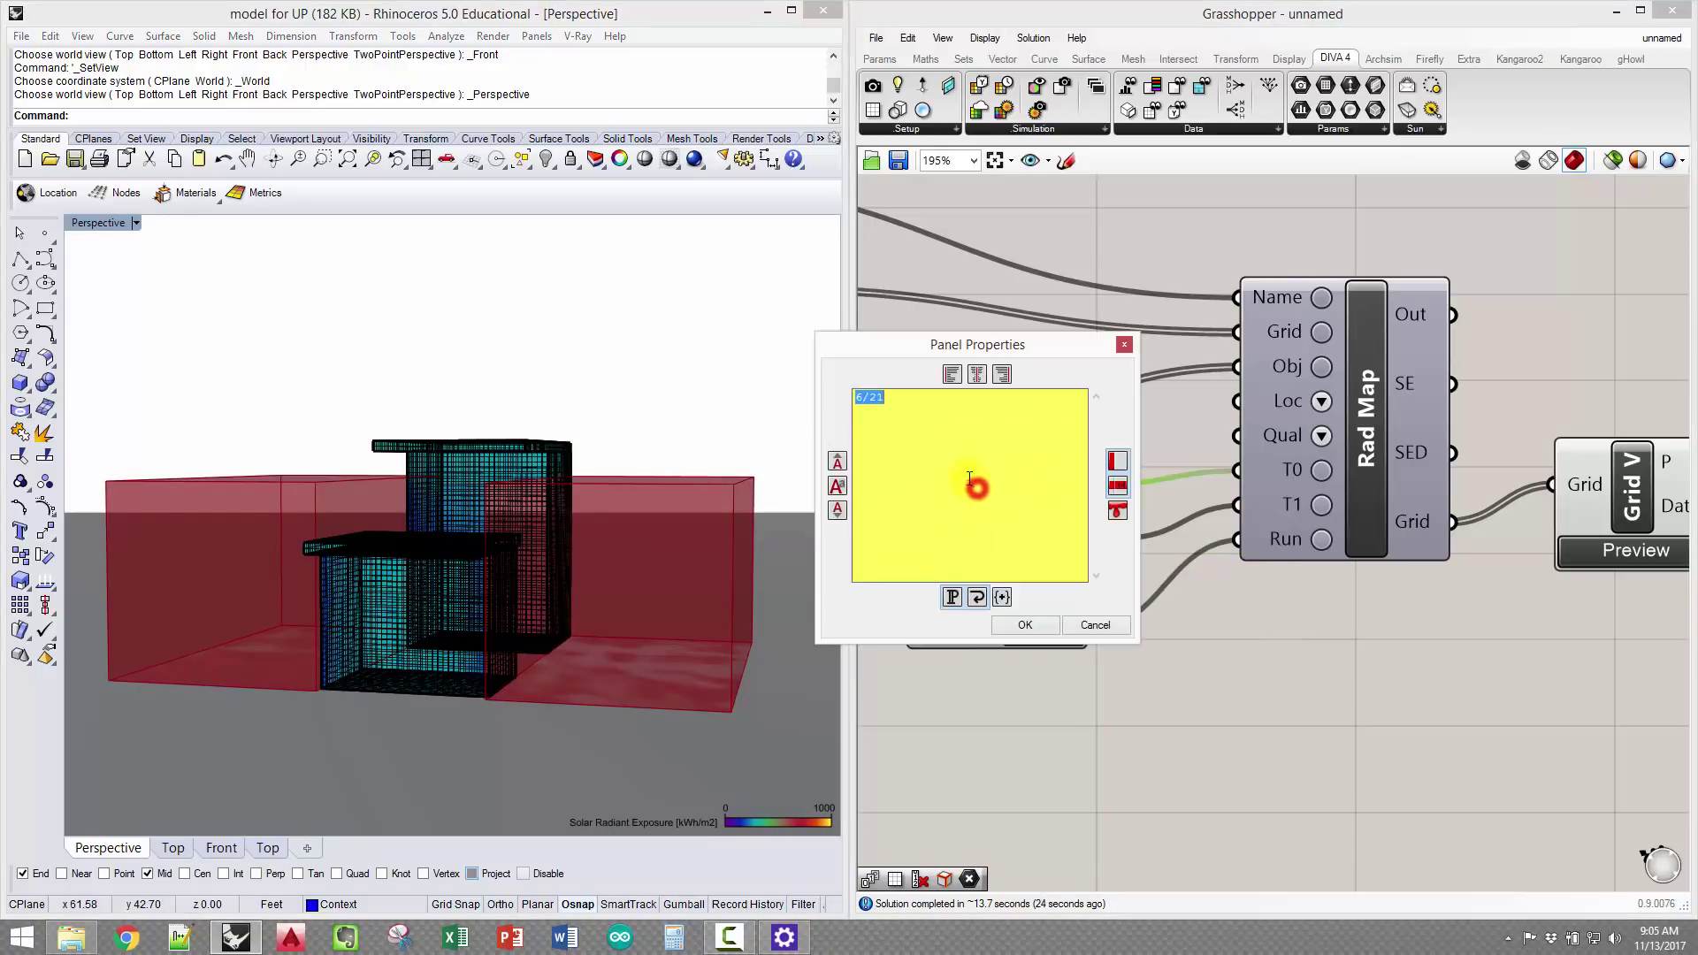
pyautogui.click(856, 397)
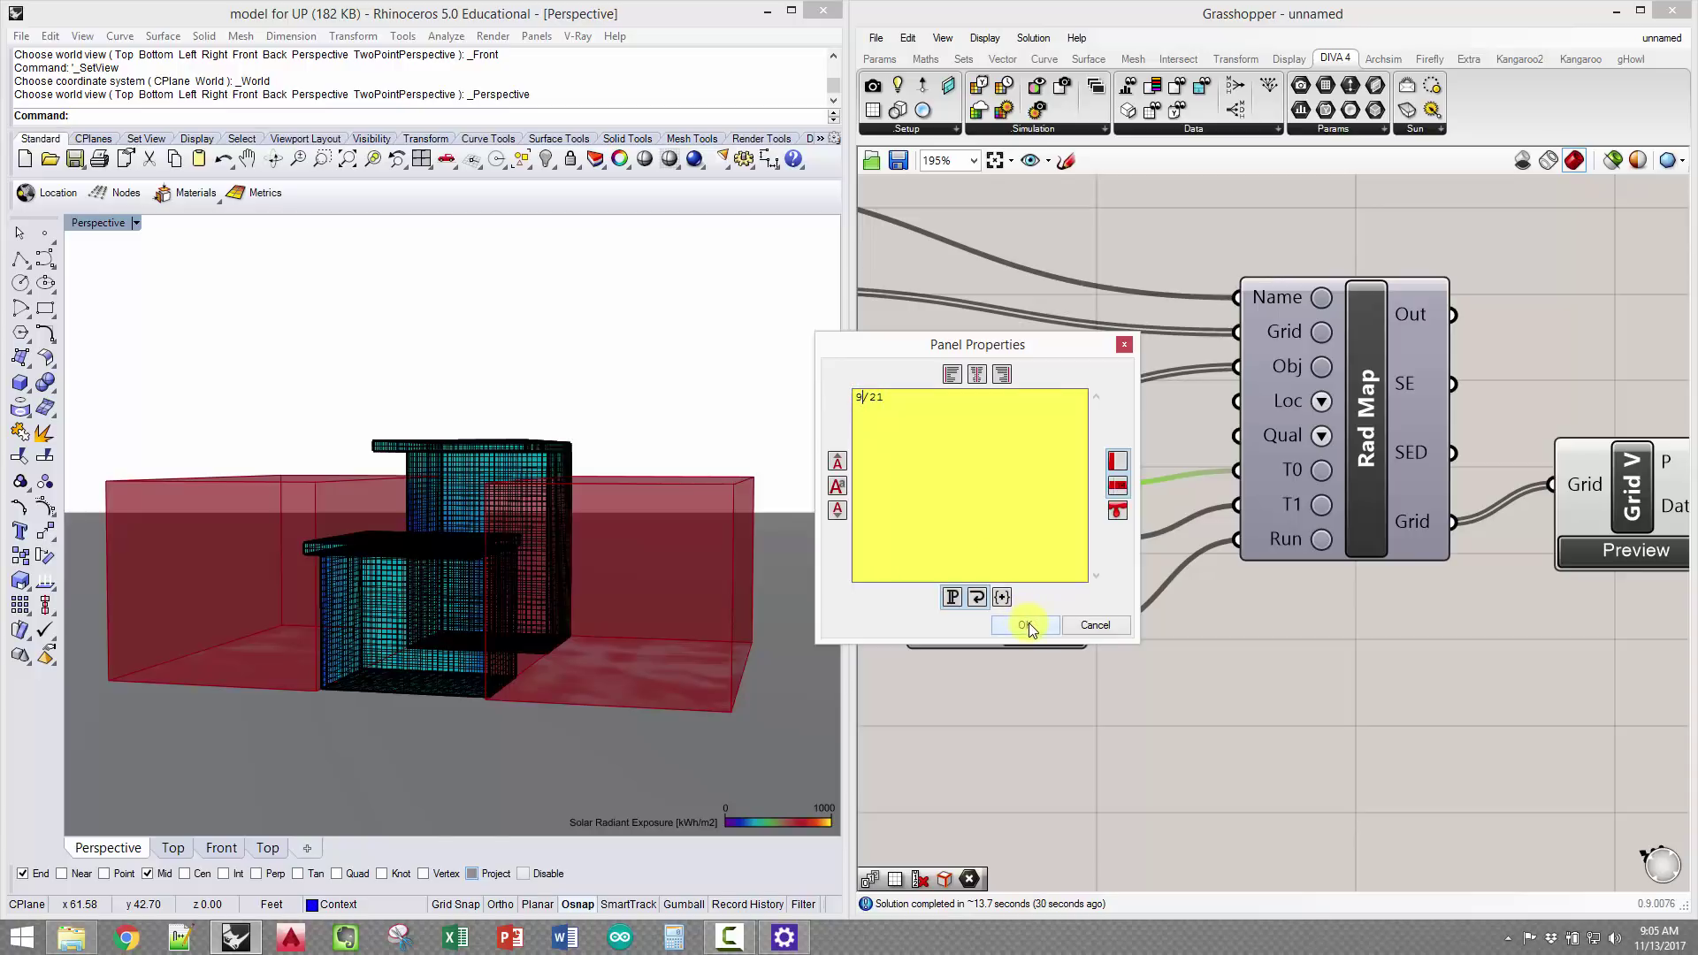
pyautogui.click(876, 405)
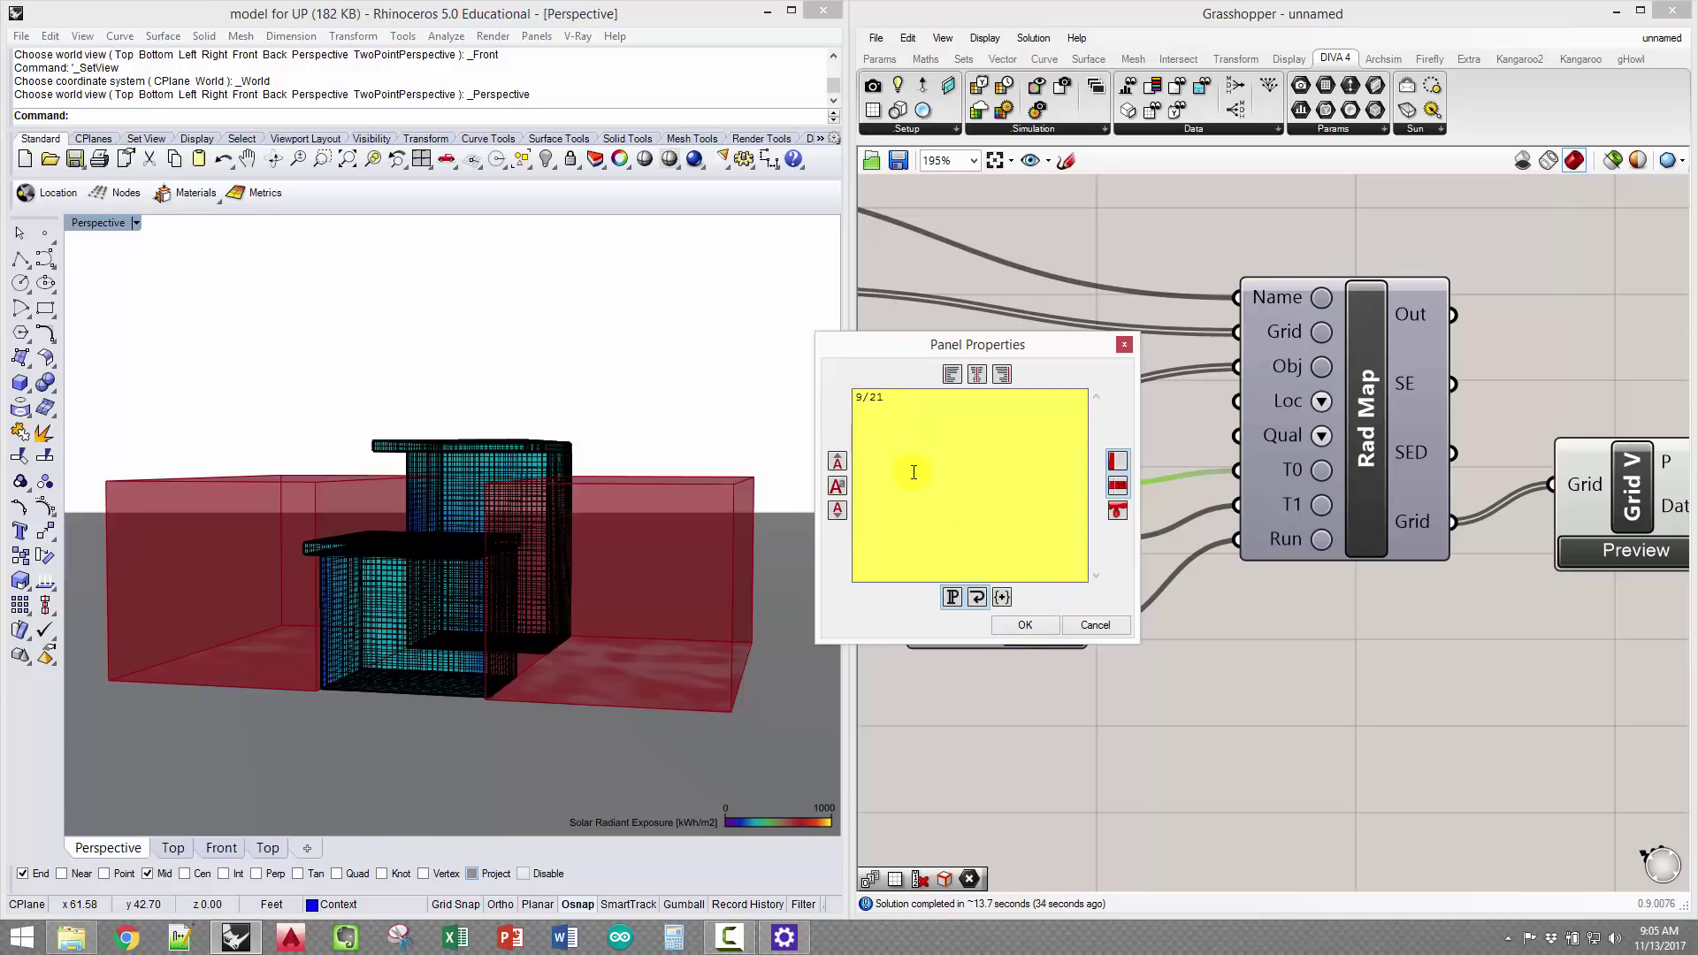
pyautogui.click(1031, 628)
pyautogui.click(1013, 335)
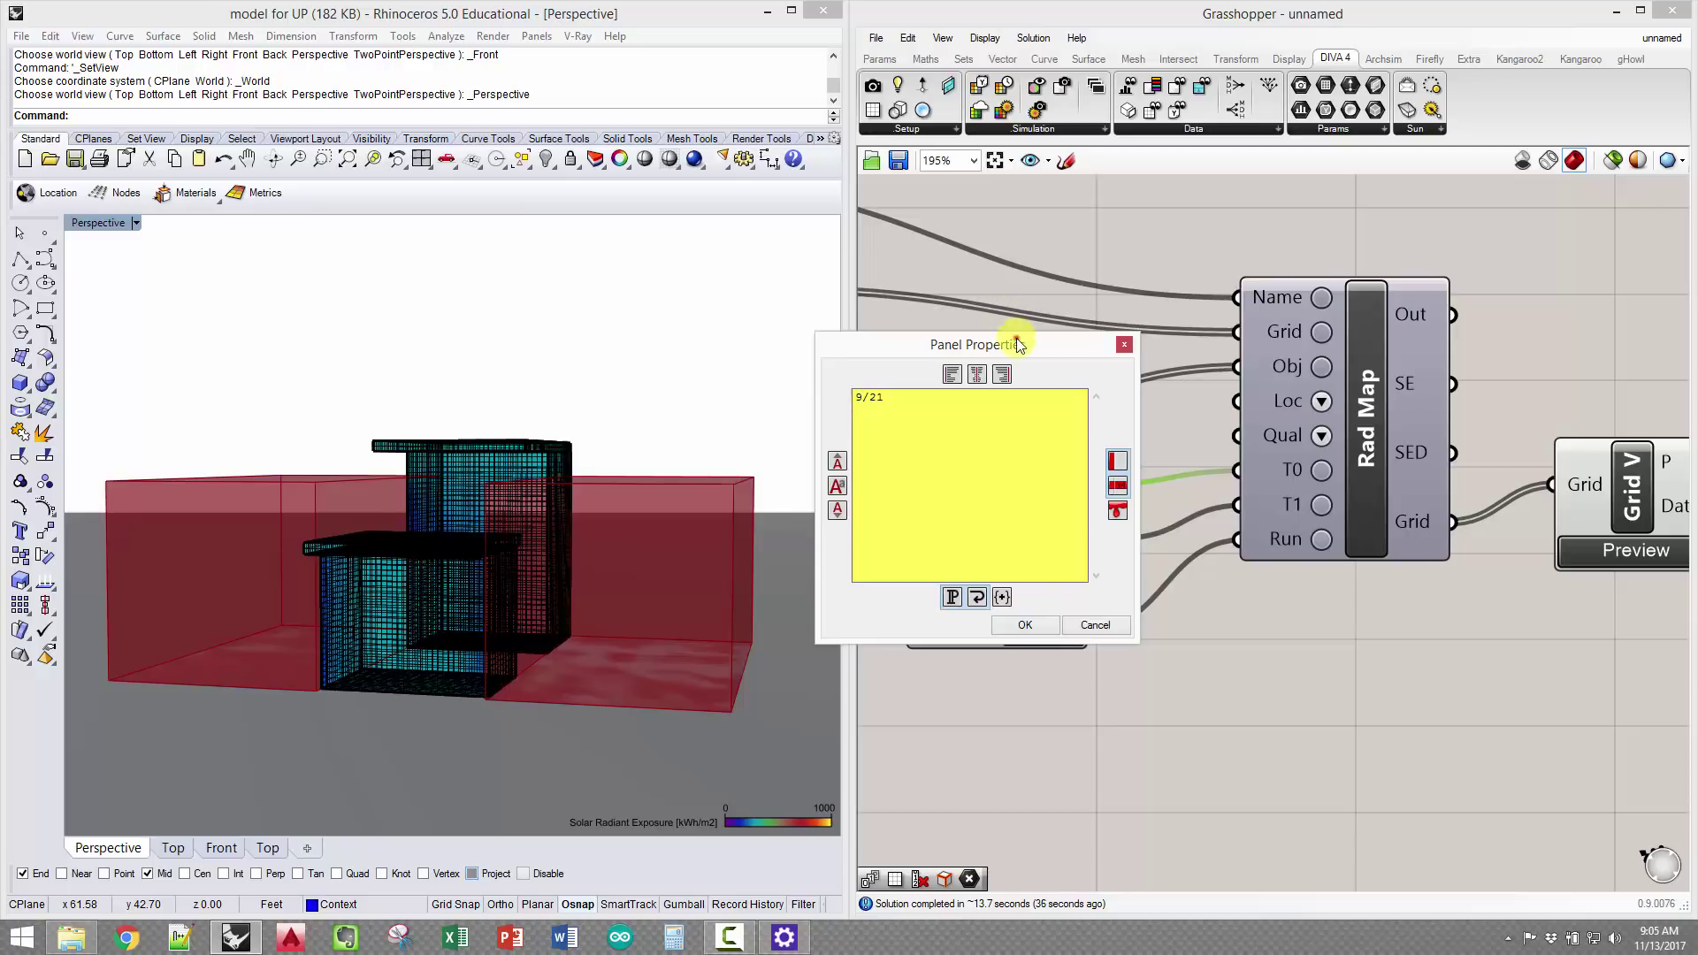
pyautogui.moveTo(1017, 344); pyautogui.dragTo(1041, 448)
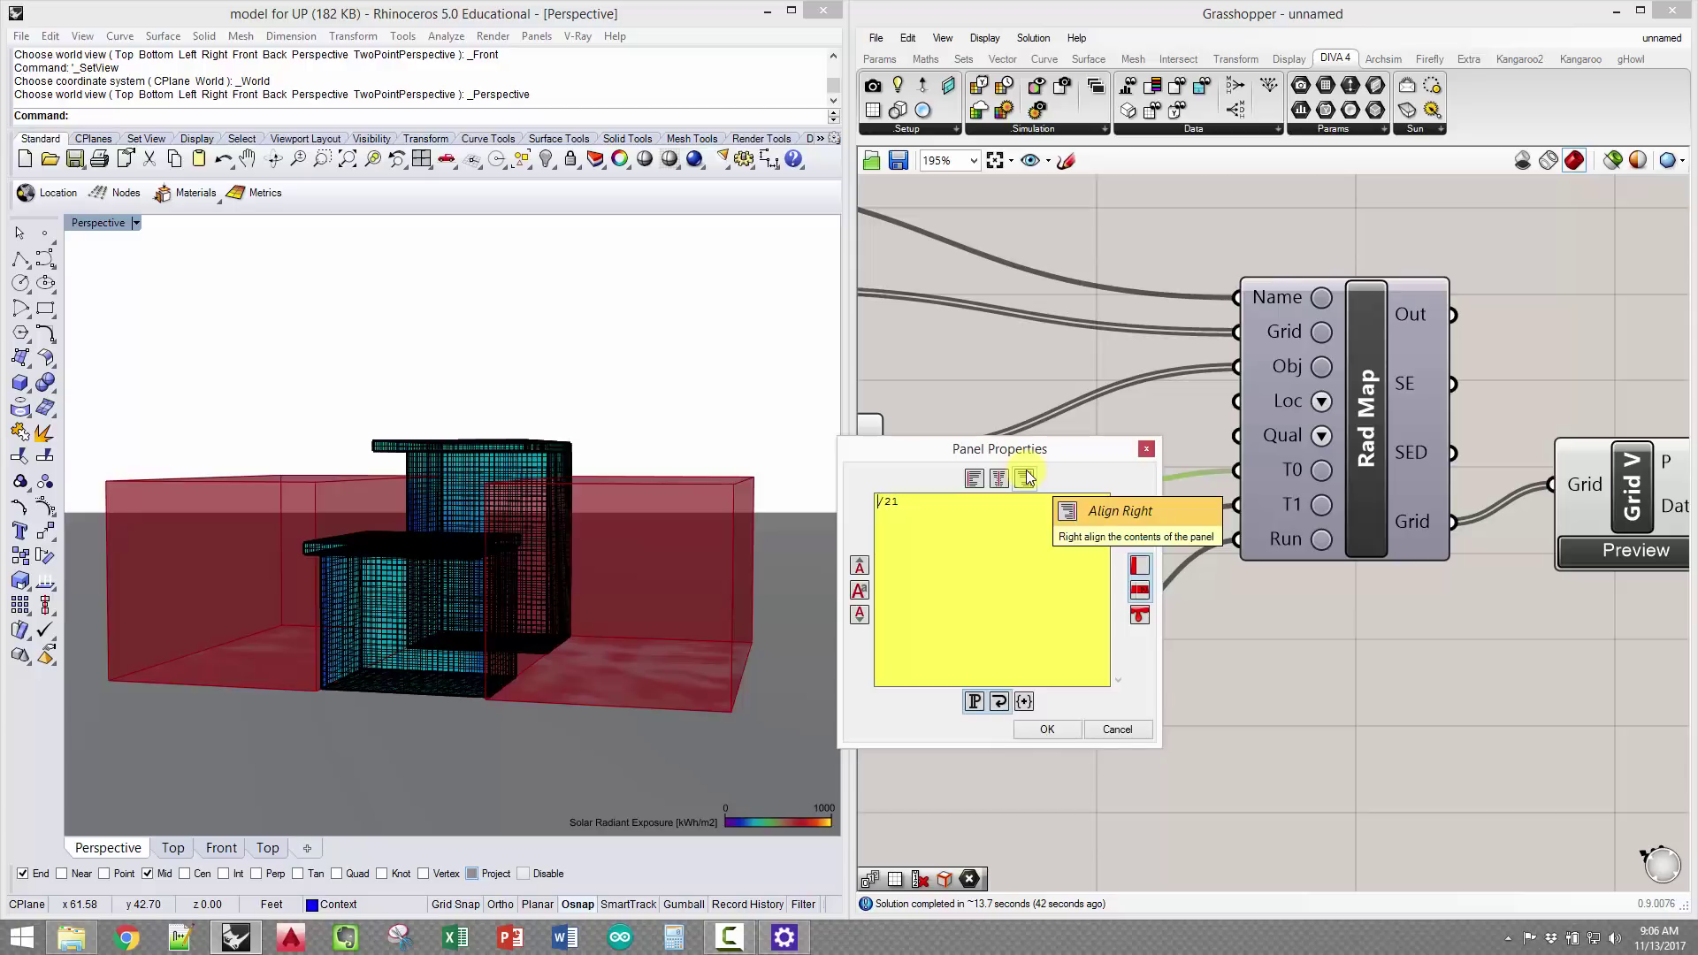
pyautogui.click(1026, 477)
pyautogui.click(1046, 730)
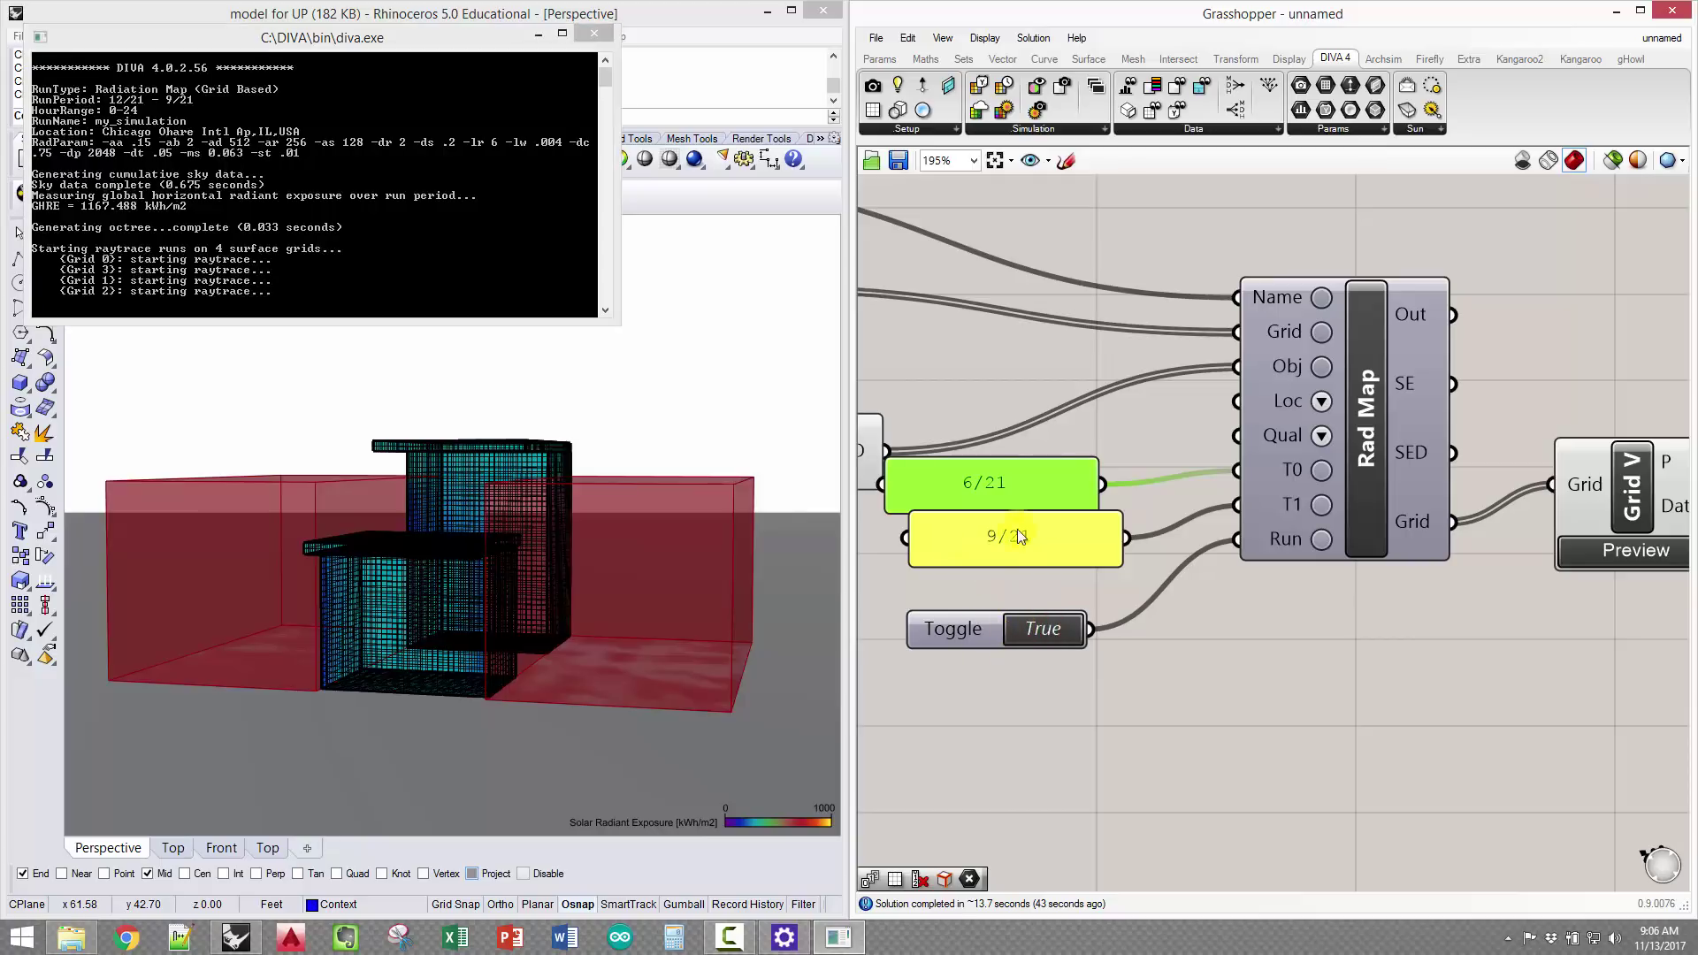
# Abort the running DIVA simulation and set the Boolean Toggle to False
pyautogui.click(573, 13)
pyautogui.click(593, 33)
pyautogui.click(1044, 632)
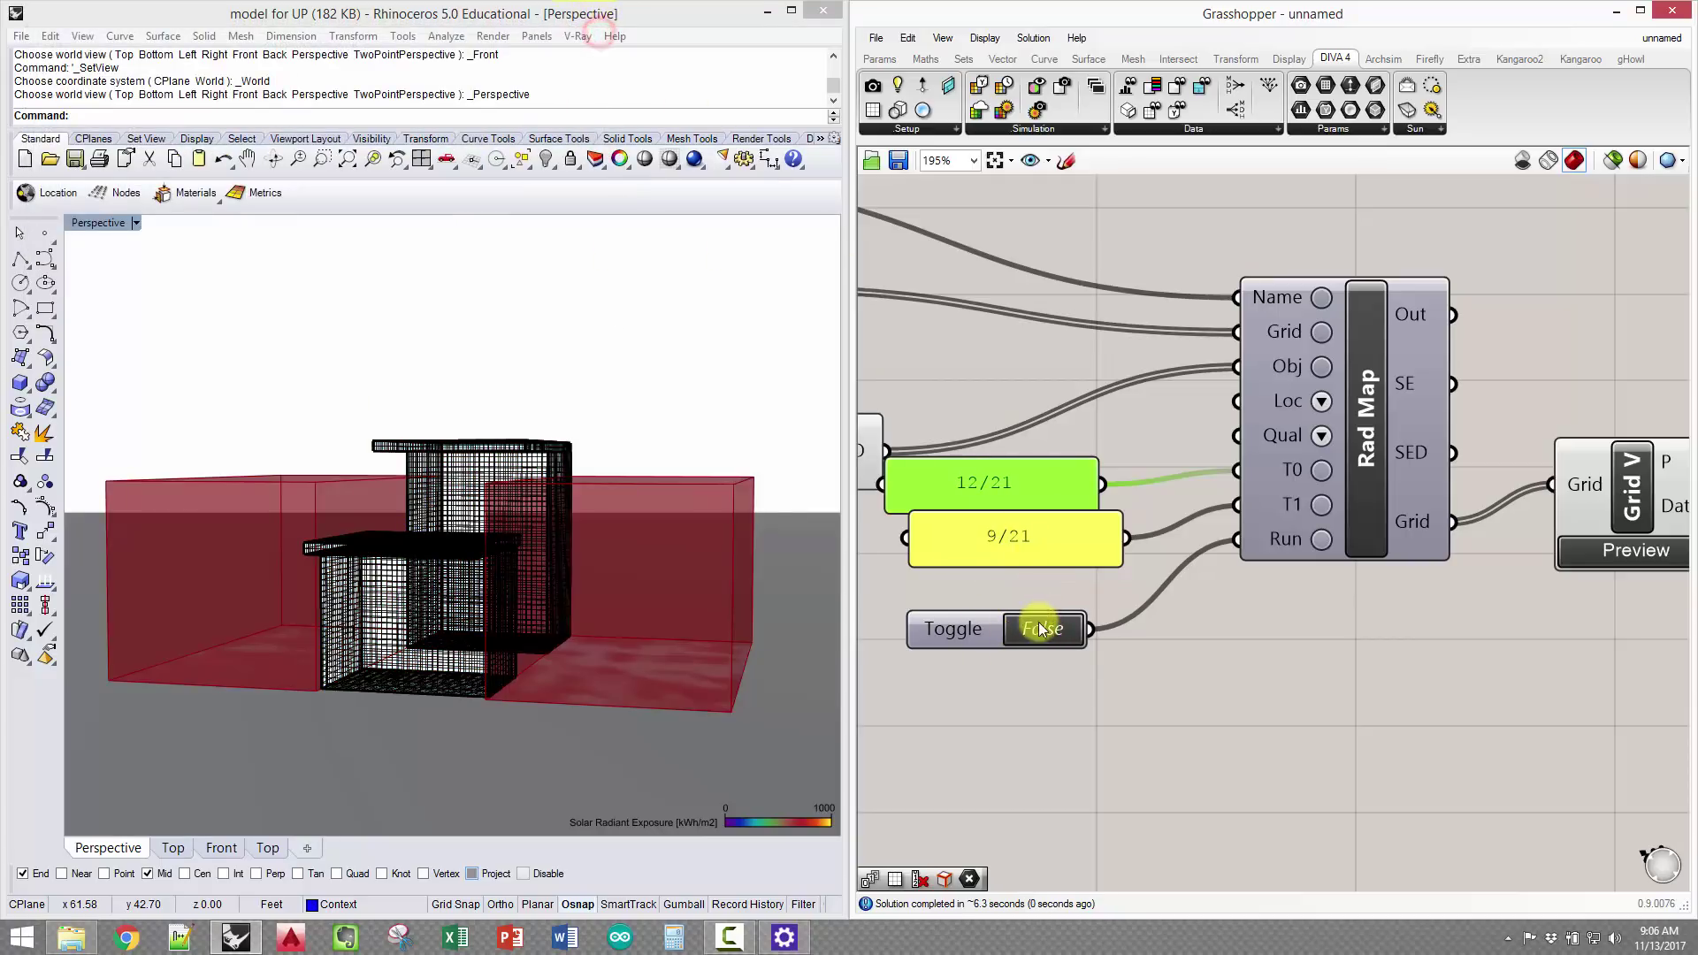
# Set the content of the end date panel connected to T1 to 3/21 and line it up under the start date panel
pyautogui.doubleClick(994, 537)
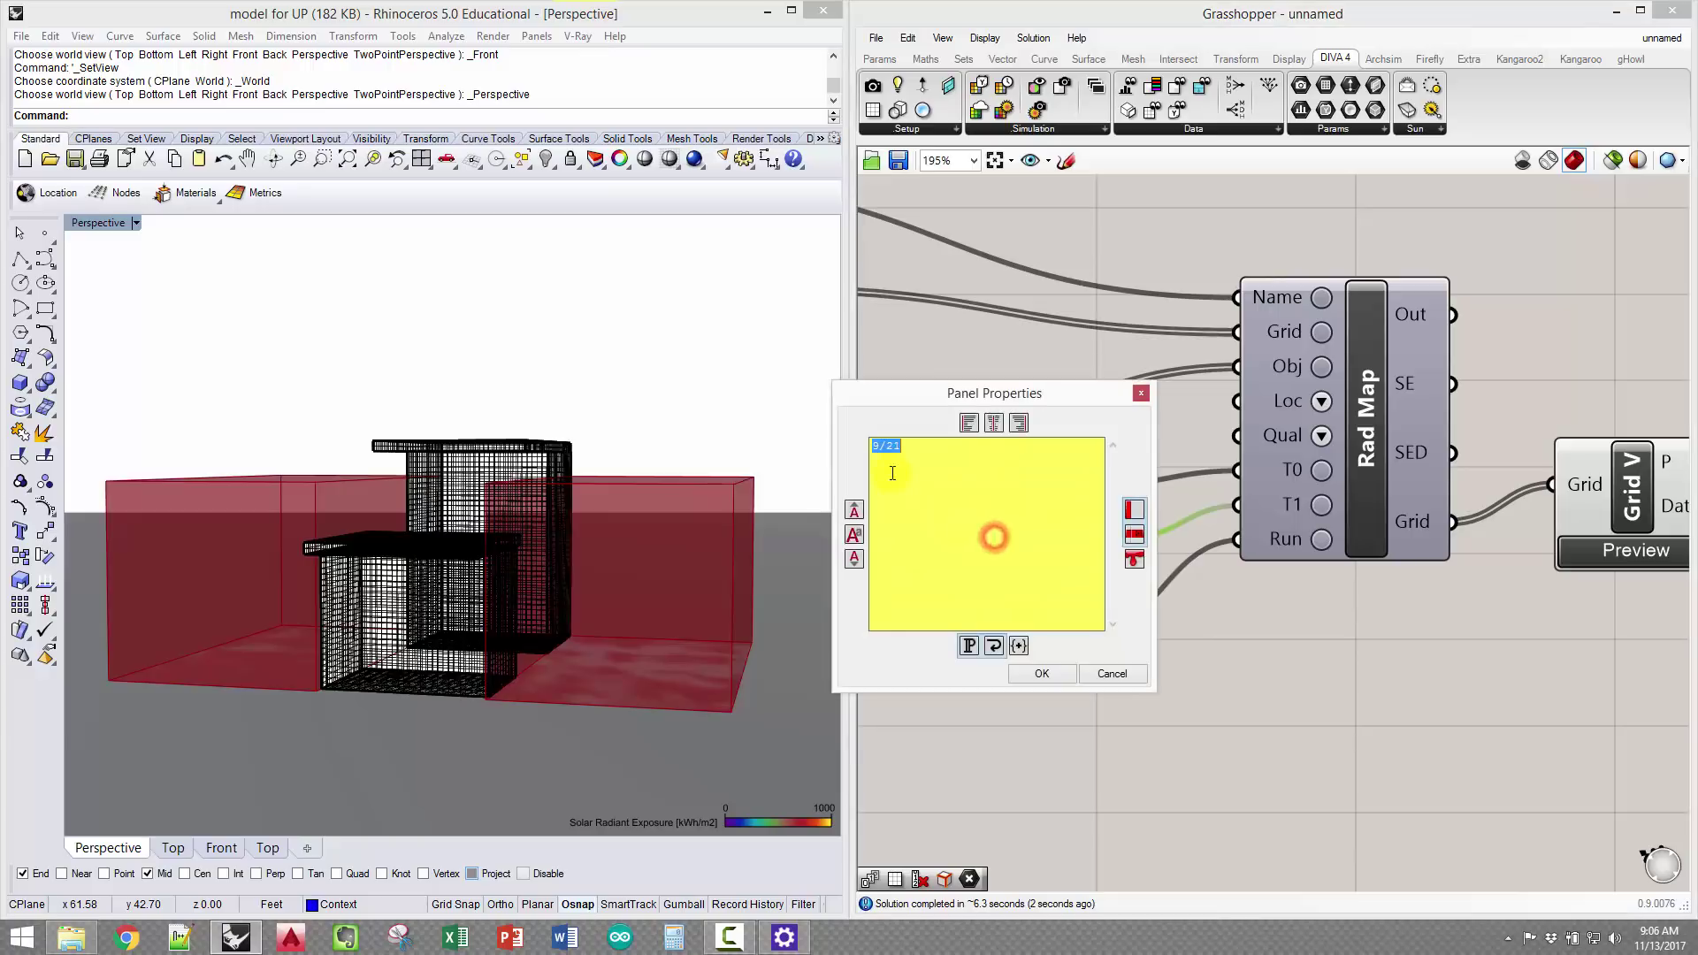
pyautogui.click(881, 444)
pyautogui.press('BackSpace')
pyautogui.write('3')
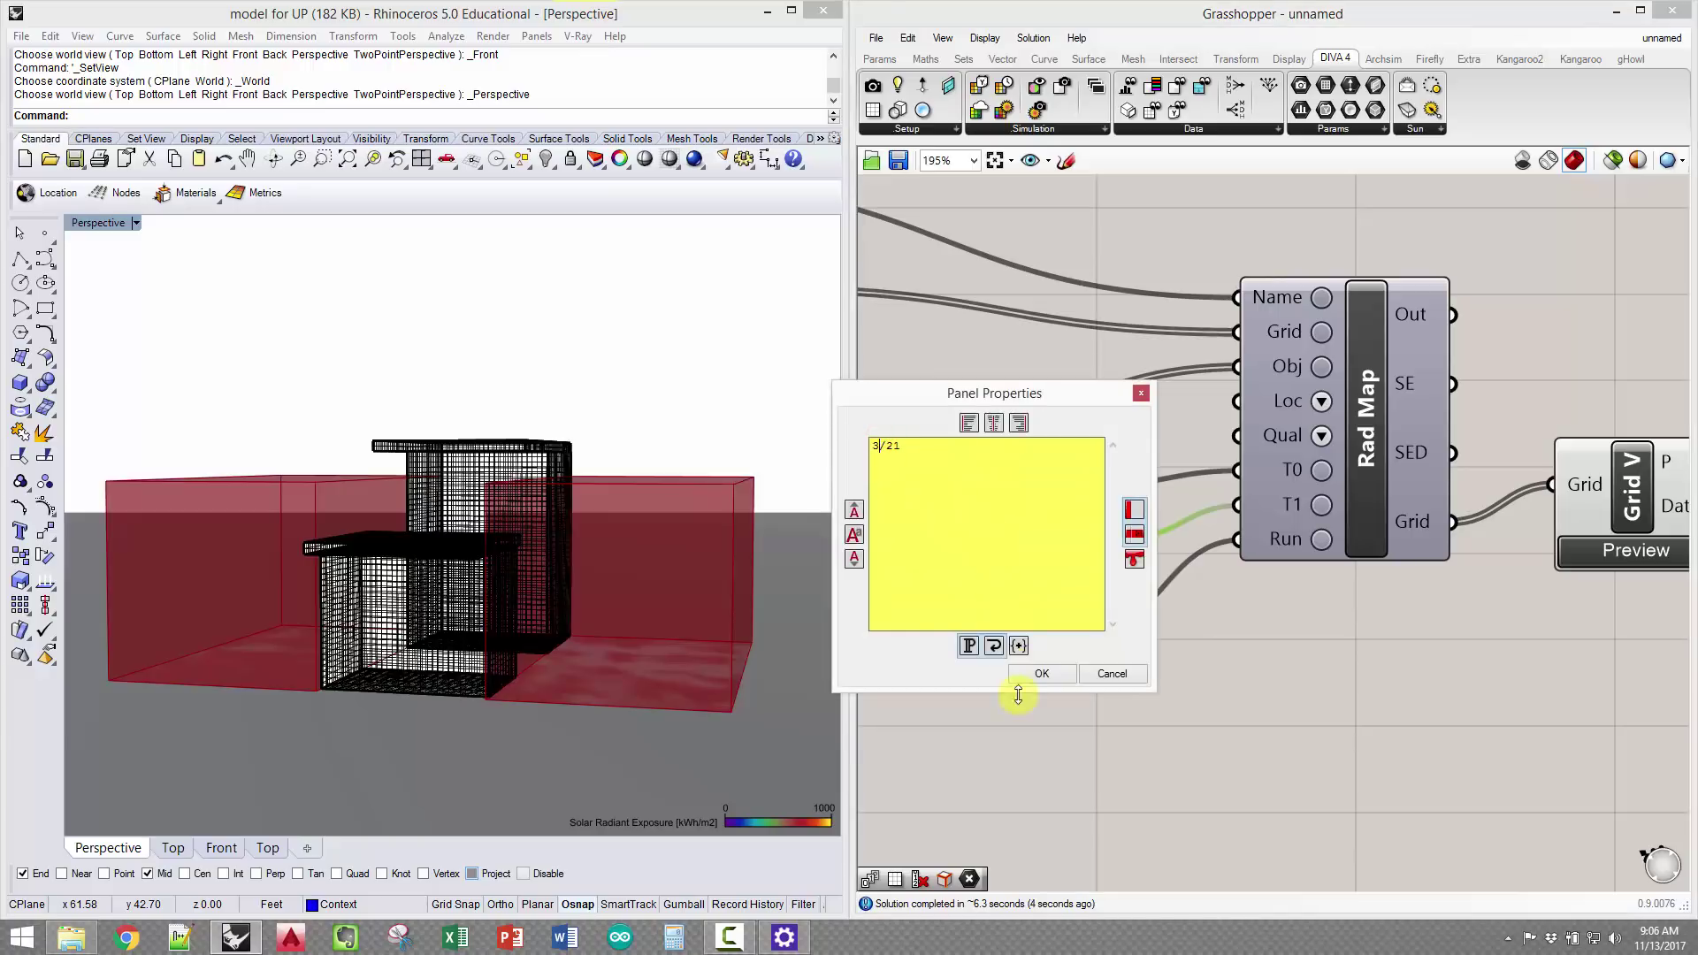
pyautogui.click(1041, 675)
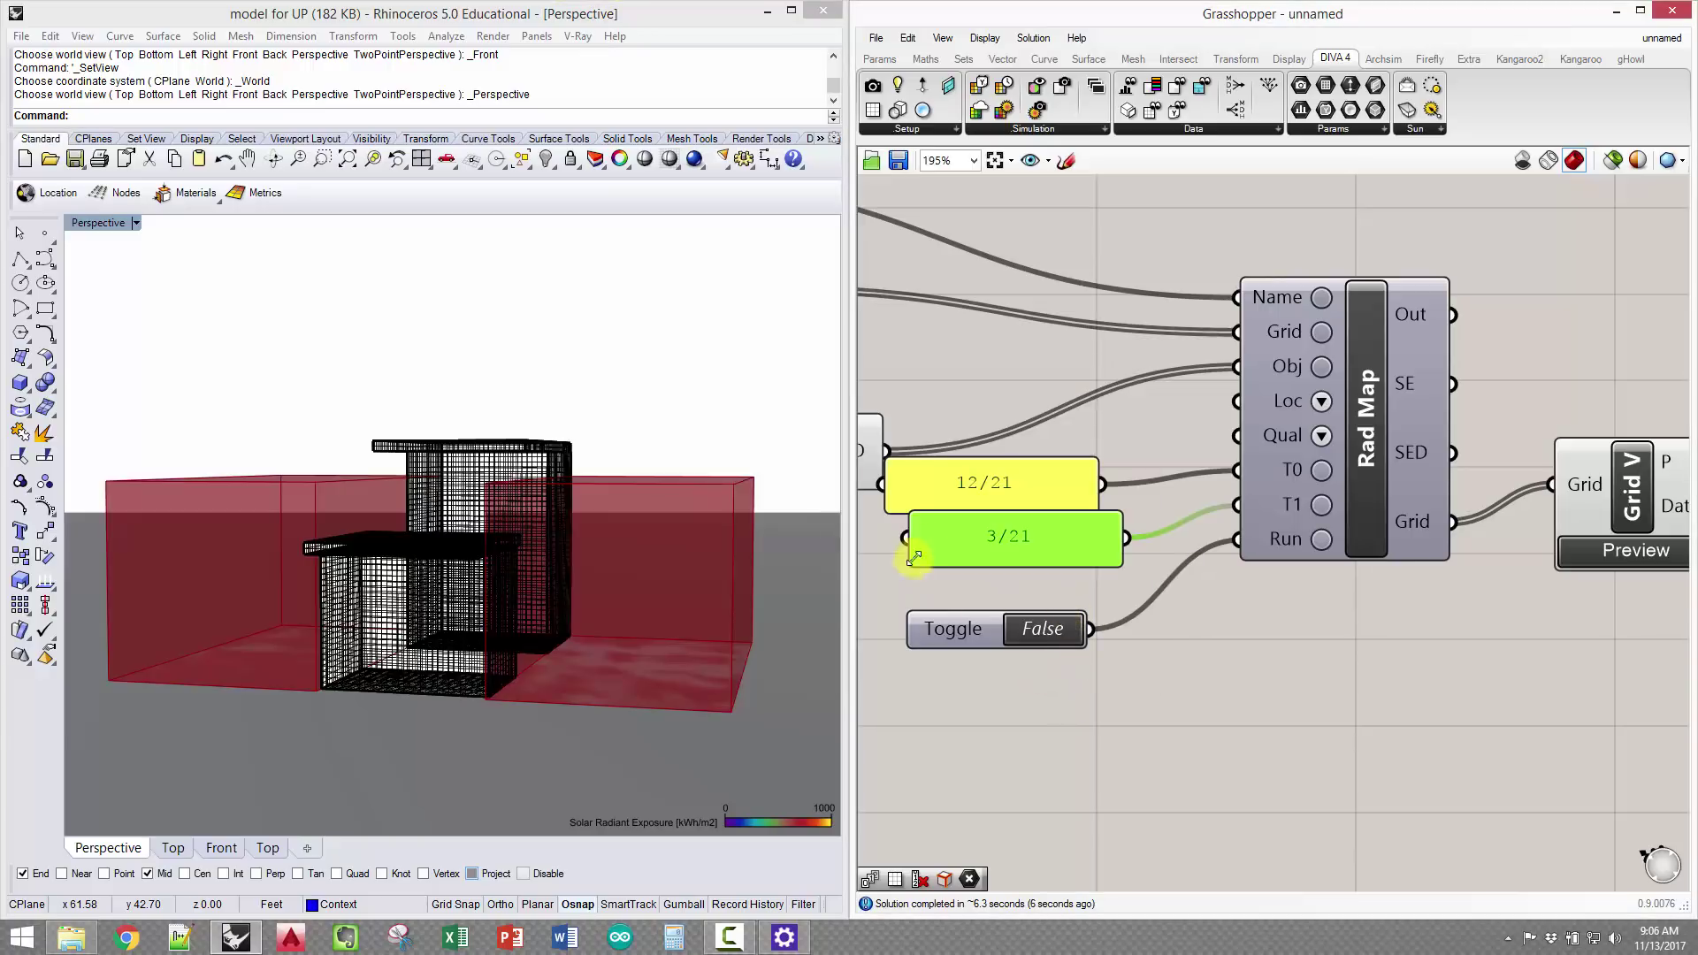
pyautogui.moveTo(955, 541); pyautogui.dragTo(935, 548)
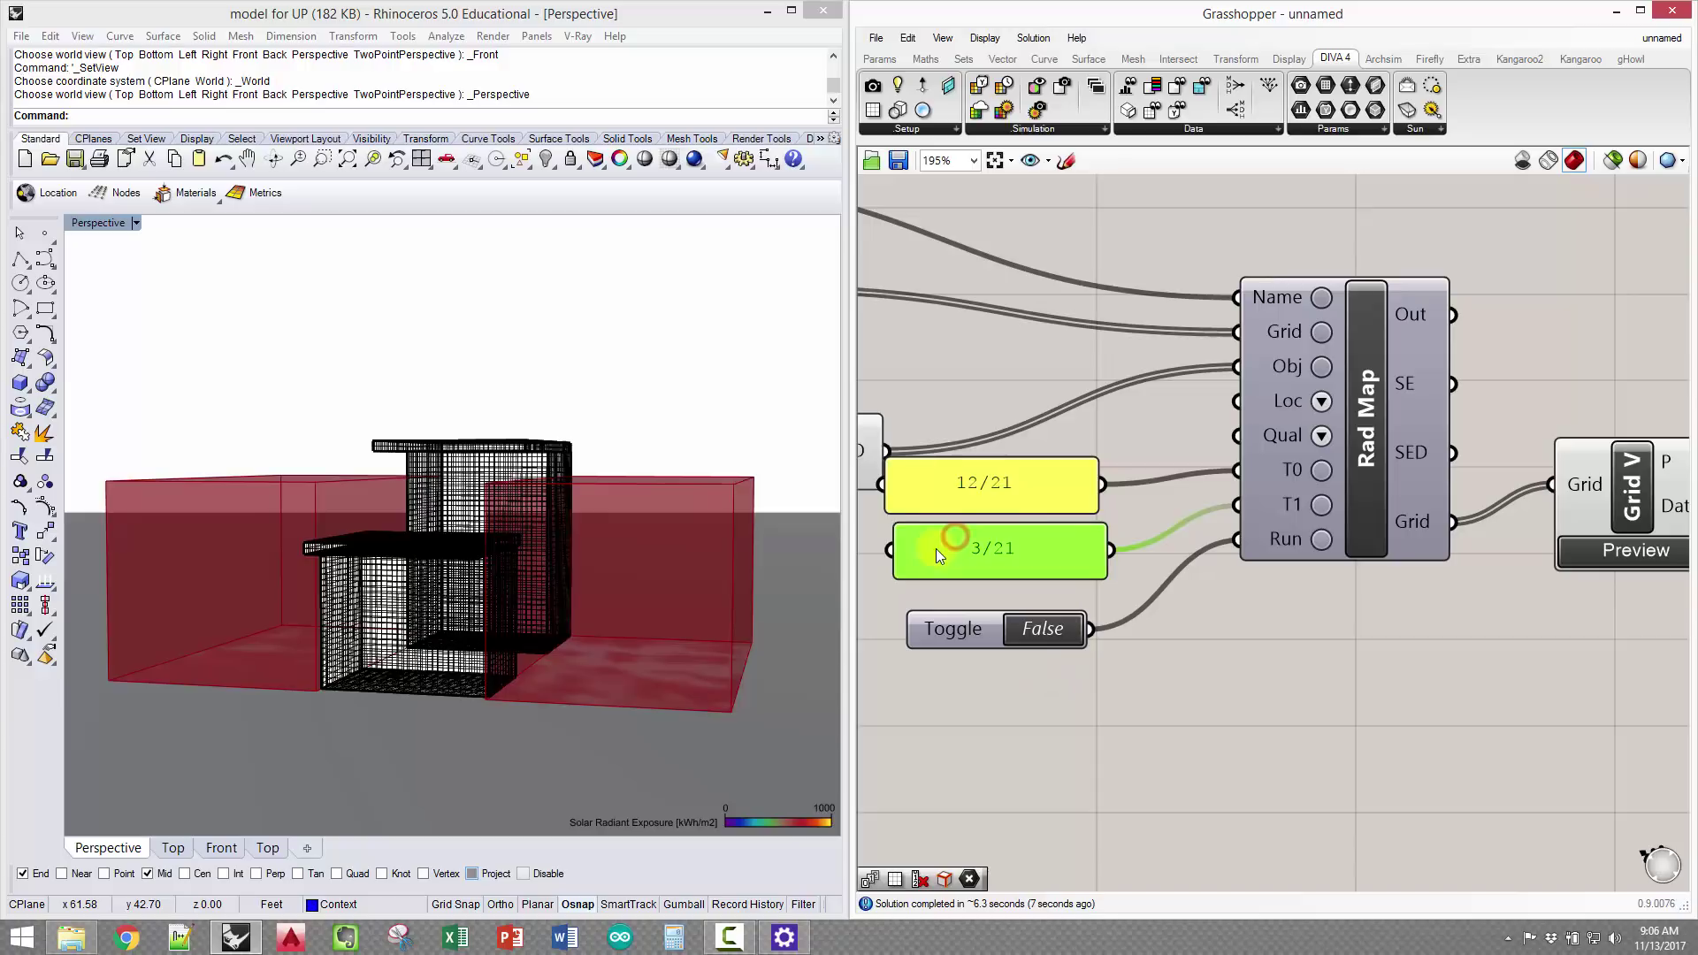
# Set the toggle to True to rerun the radiation map for the winter dates, and inspect the results around the building
pyautogui.click(1060, 633)
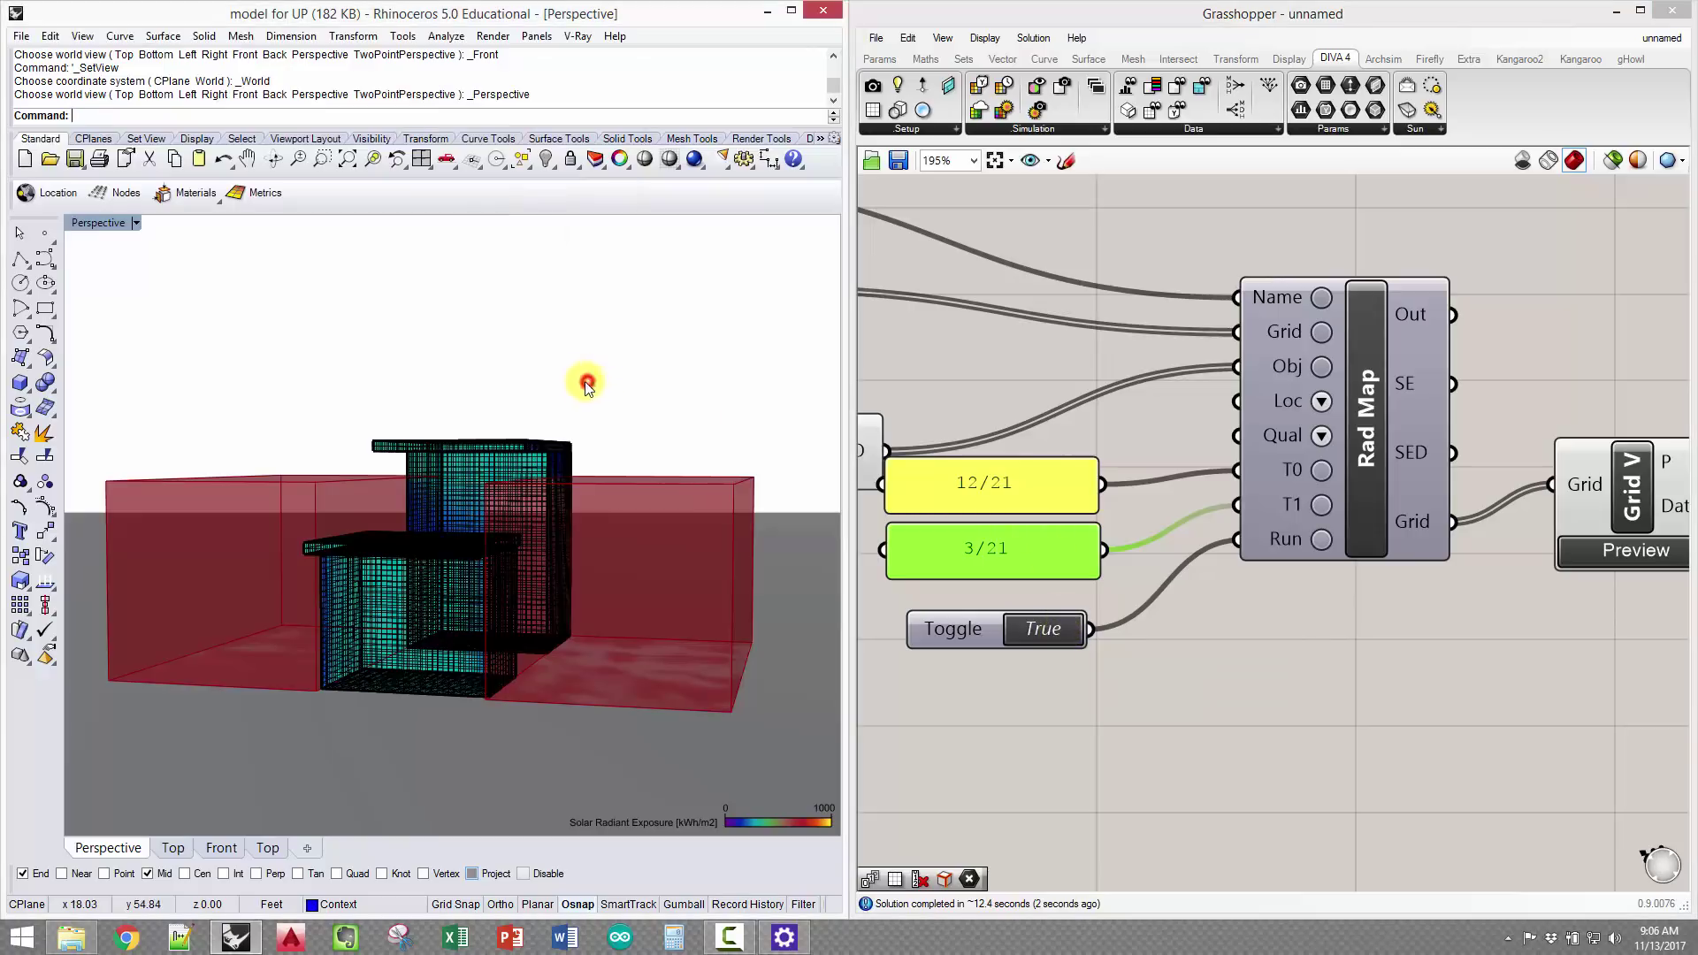
pyautogui.moveTo(588, 382); pyautogui.dragTo(547, 366, button='right')
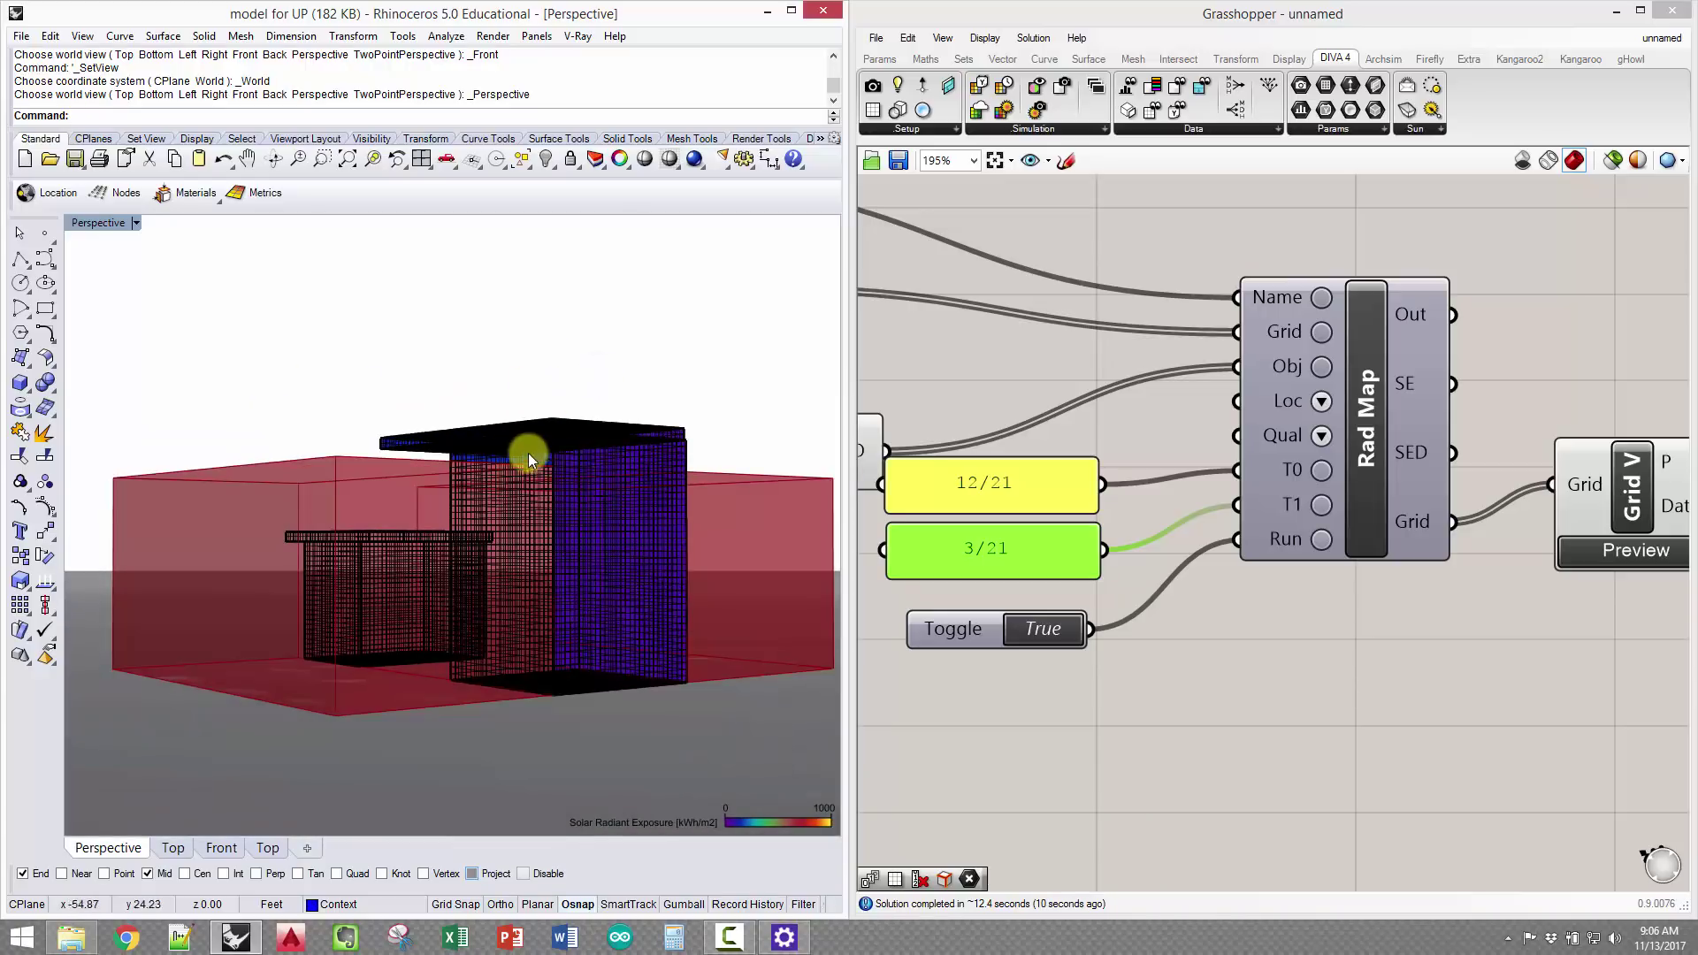
pyautogui.moveTo(629, 485); pyautogui.dragTo(398, 443, button='right')
pyautogui.moveTo(464, 521); pyautogui.dragTo(511, 477, button='right')
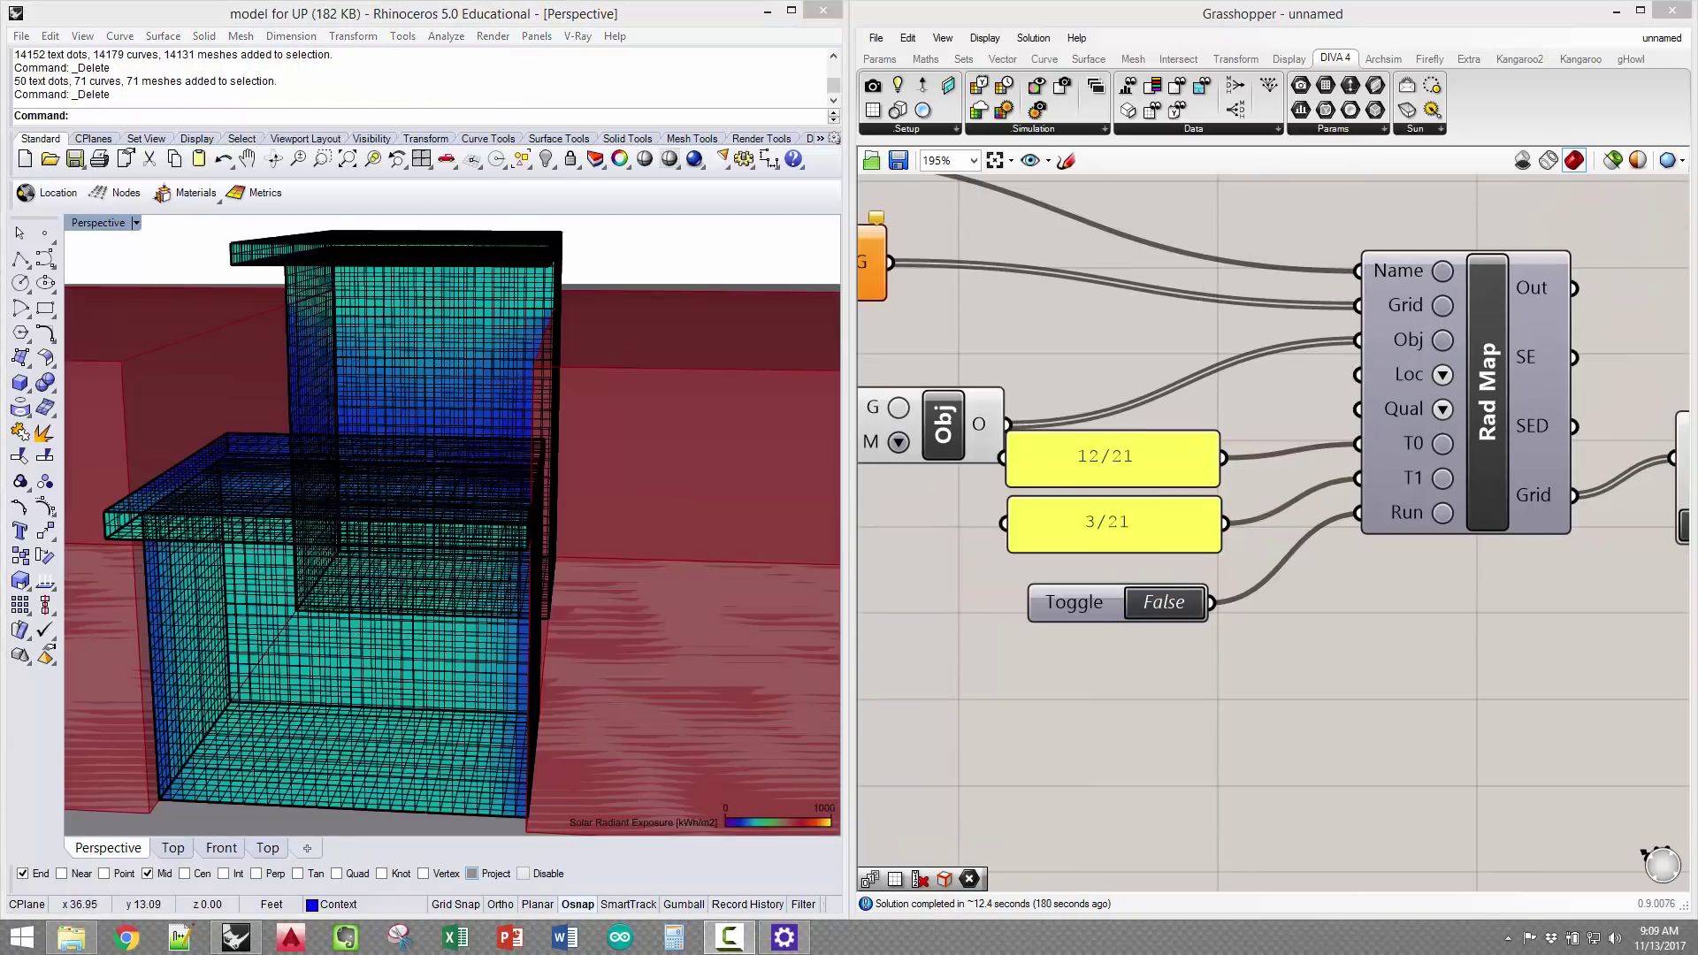
pyautogui.moveTo(475, 501); pyautogui.dragTo(1011, 633, button='right')
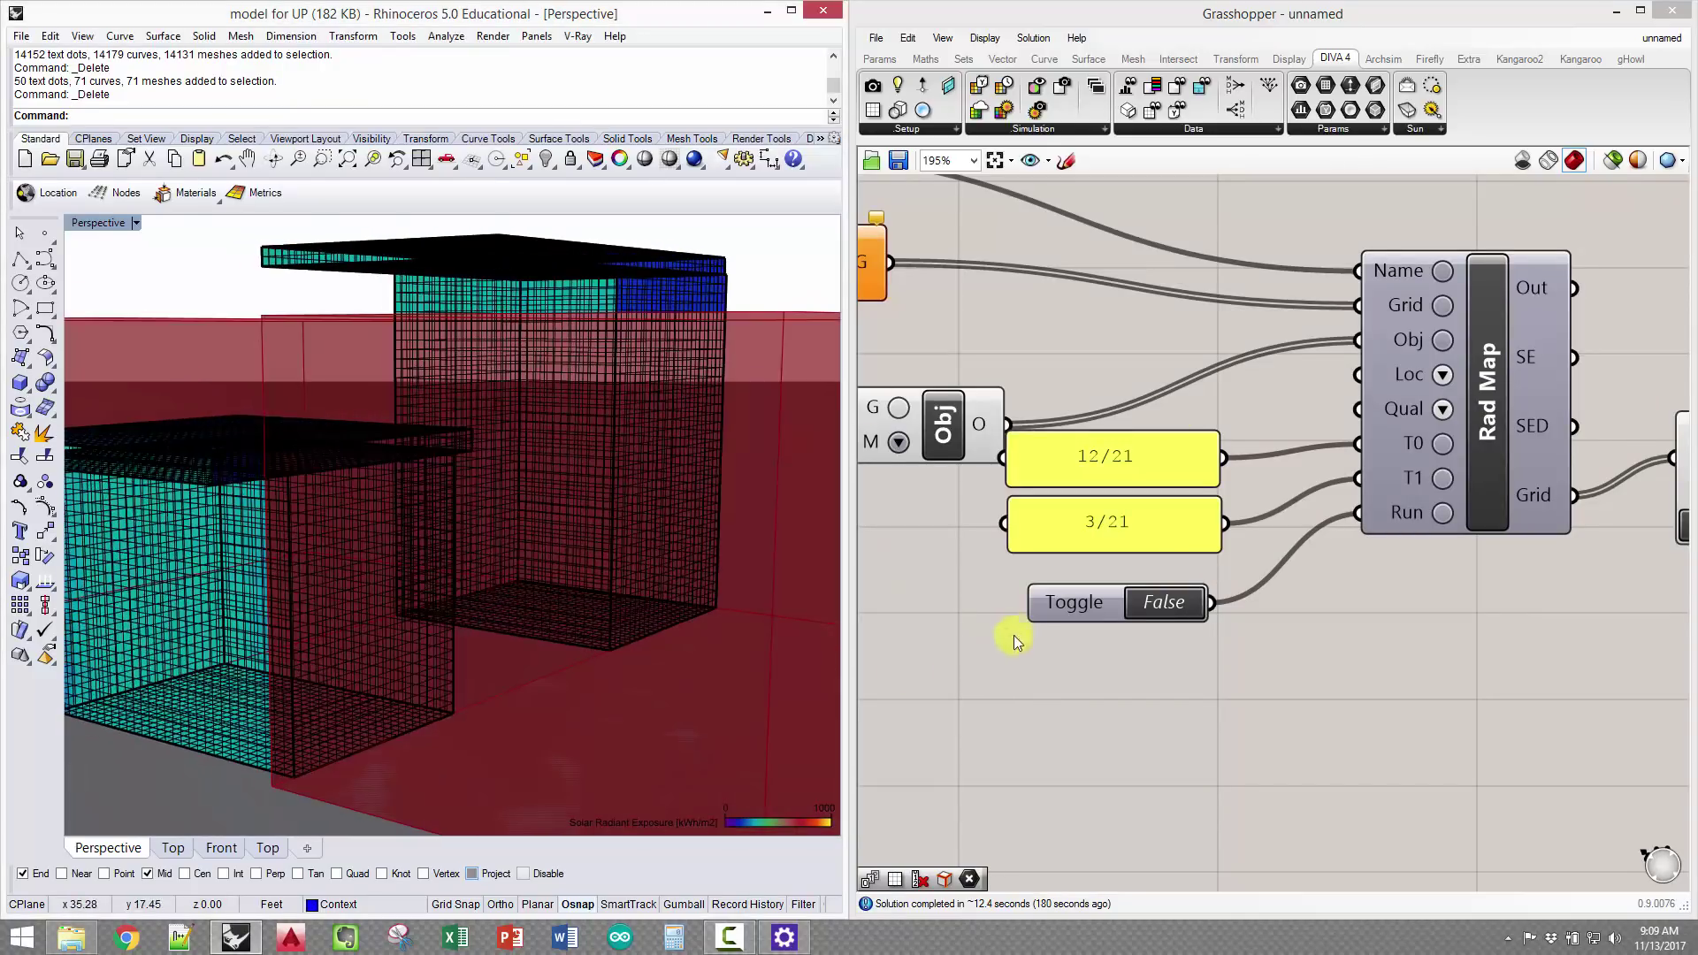
pyautogui.moveTo(484, 586); pyautogui.dragTo(524, 585, button='right')
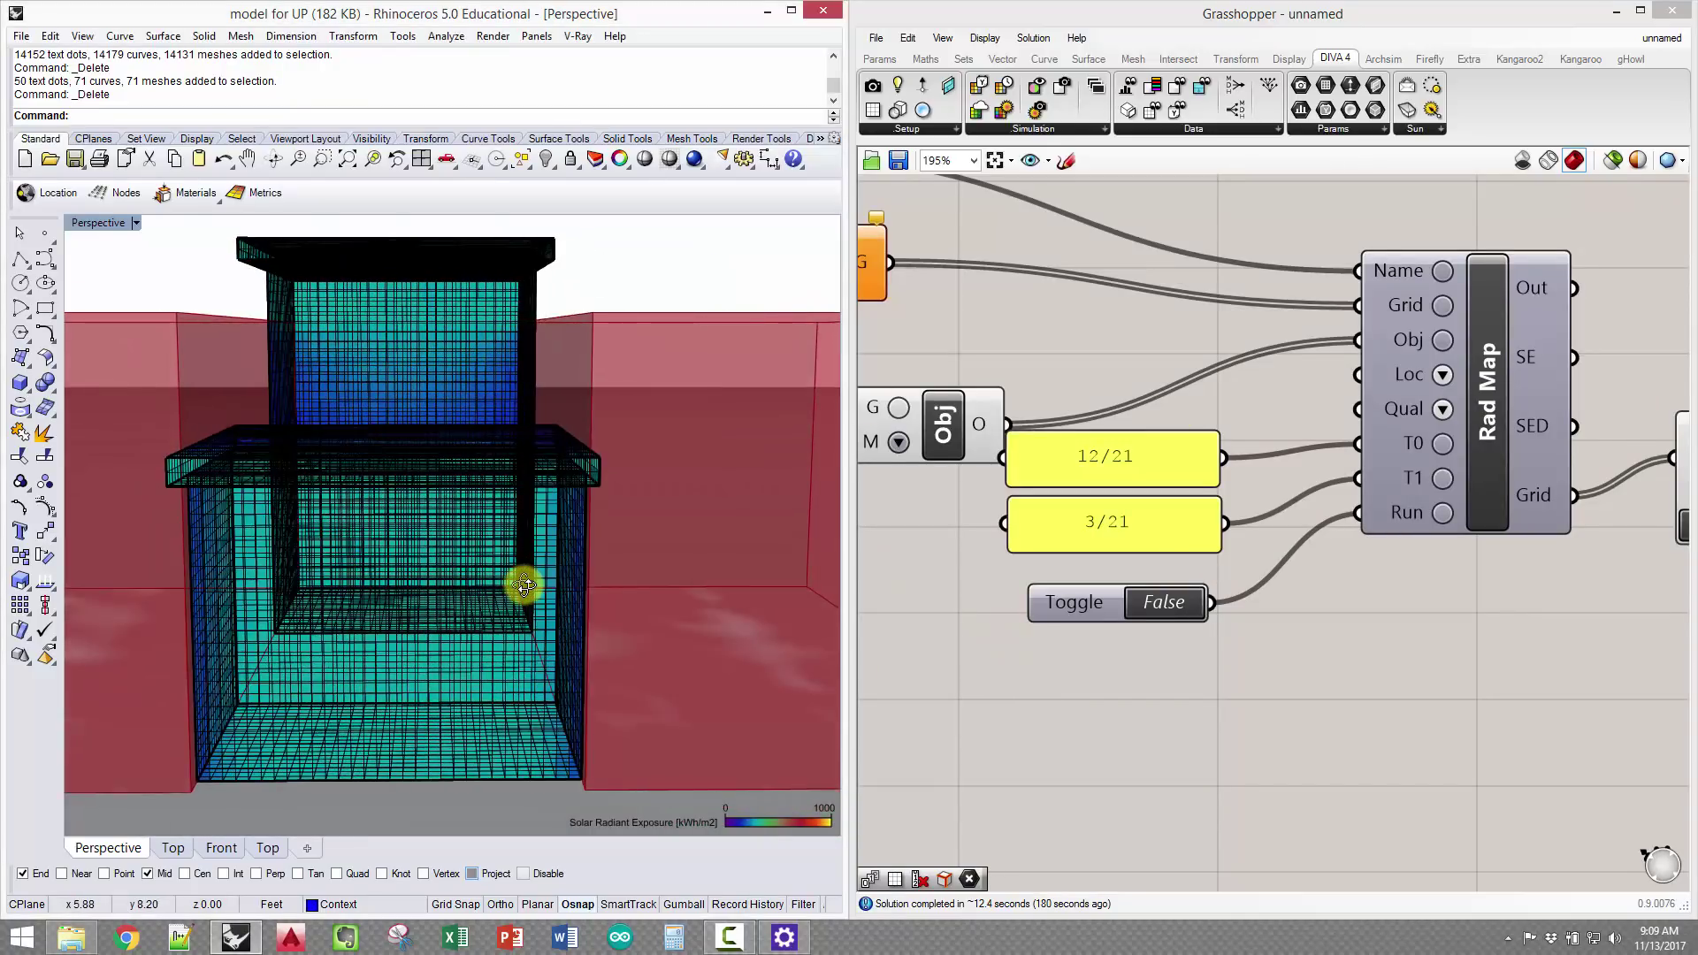
# Switch the Rhino viewport to the Left view to see the building's side elevation
pyautogui.write('Left')
pyautogui.press('Return')
pyautogui.scroll(-4, 533, 577)
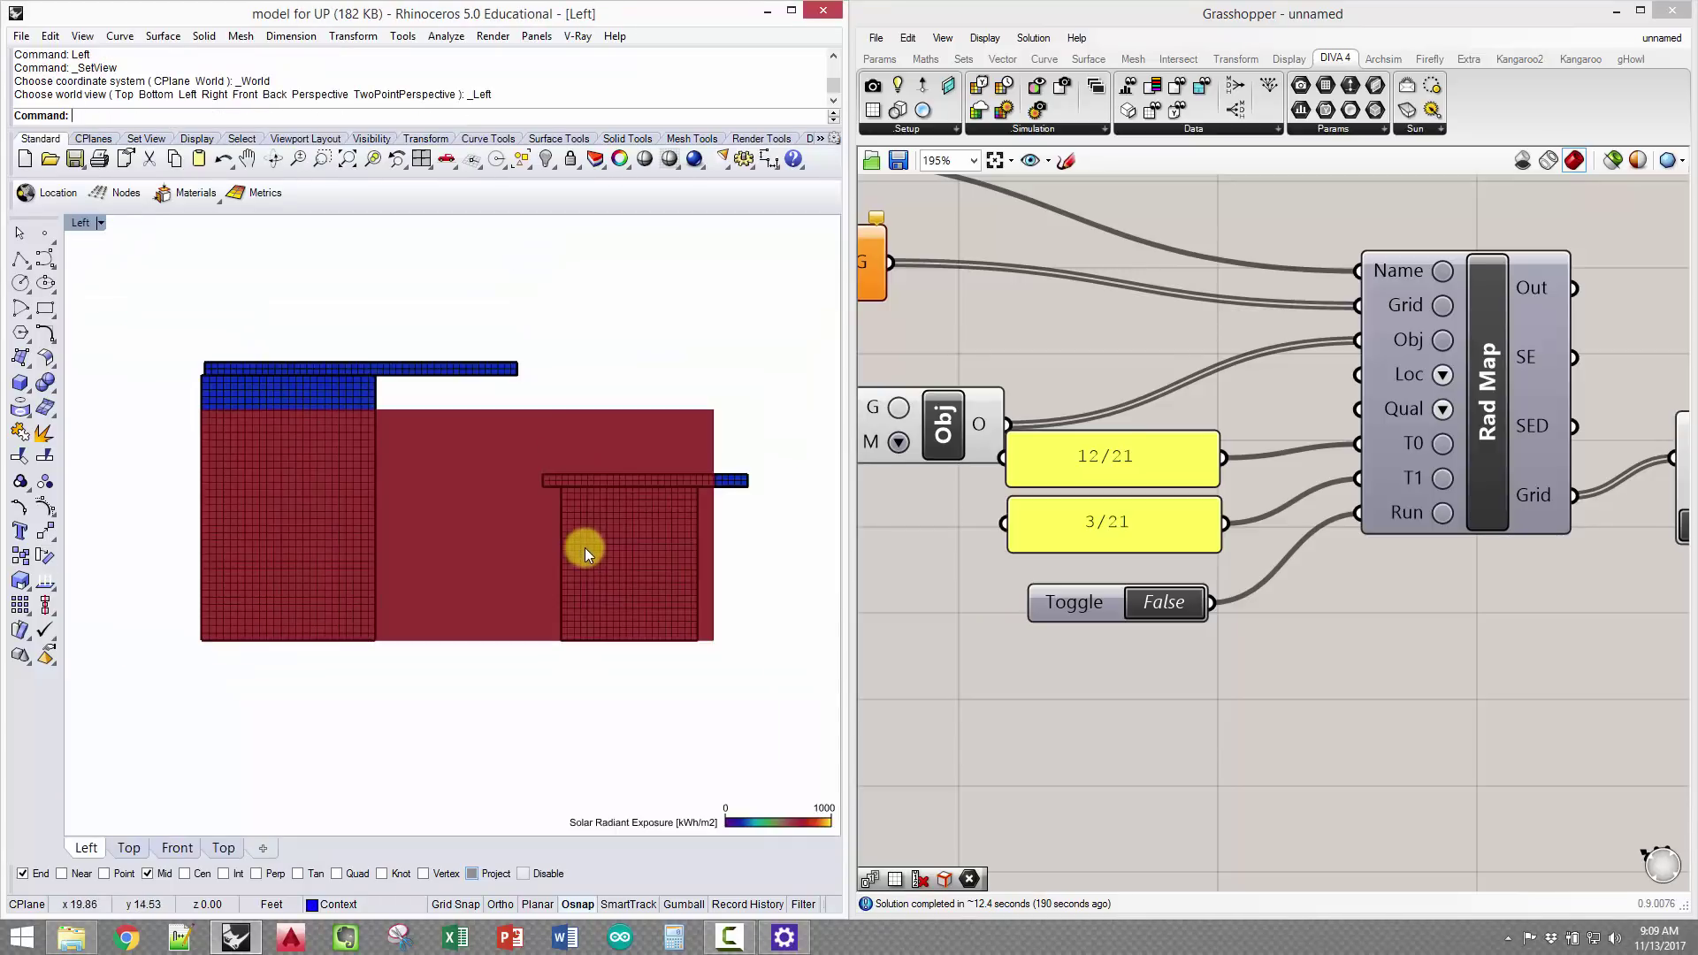
# Start capturing the Left view to a file, check the available image types, and cancel the save
pyautogui.click(51, 36)
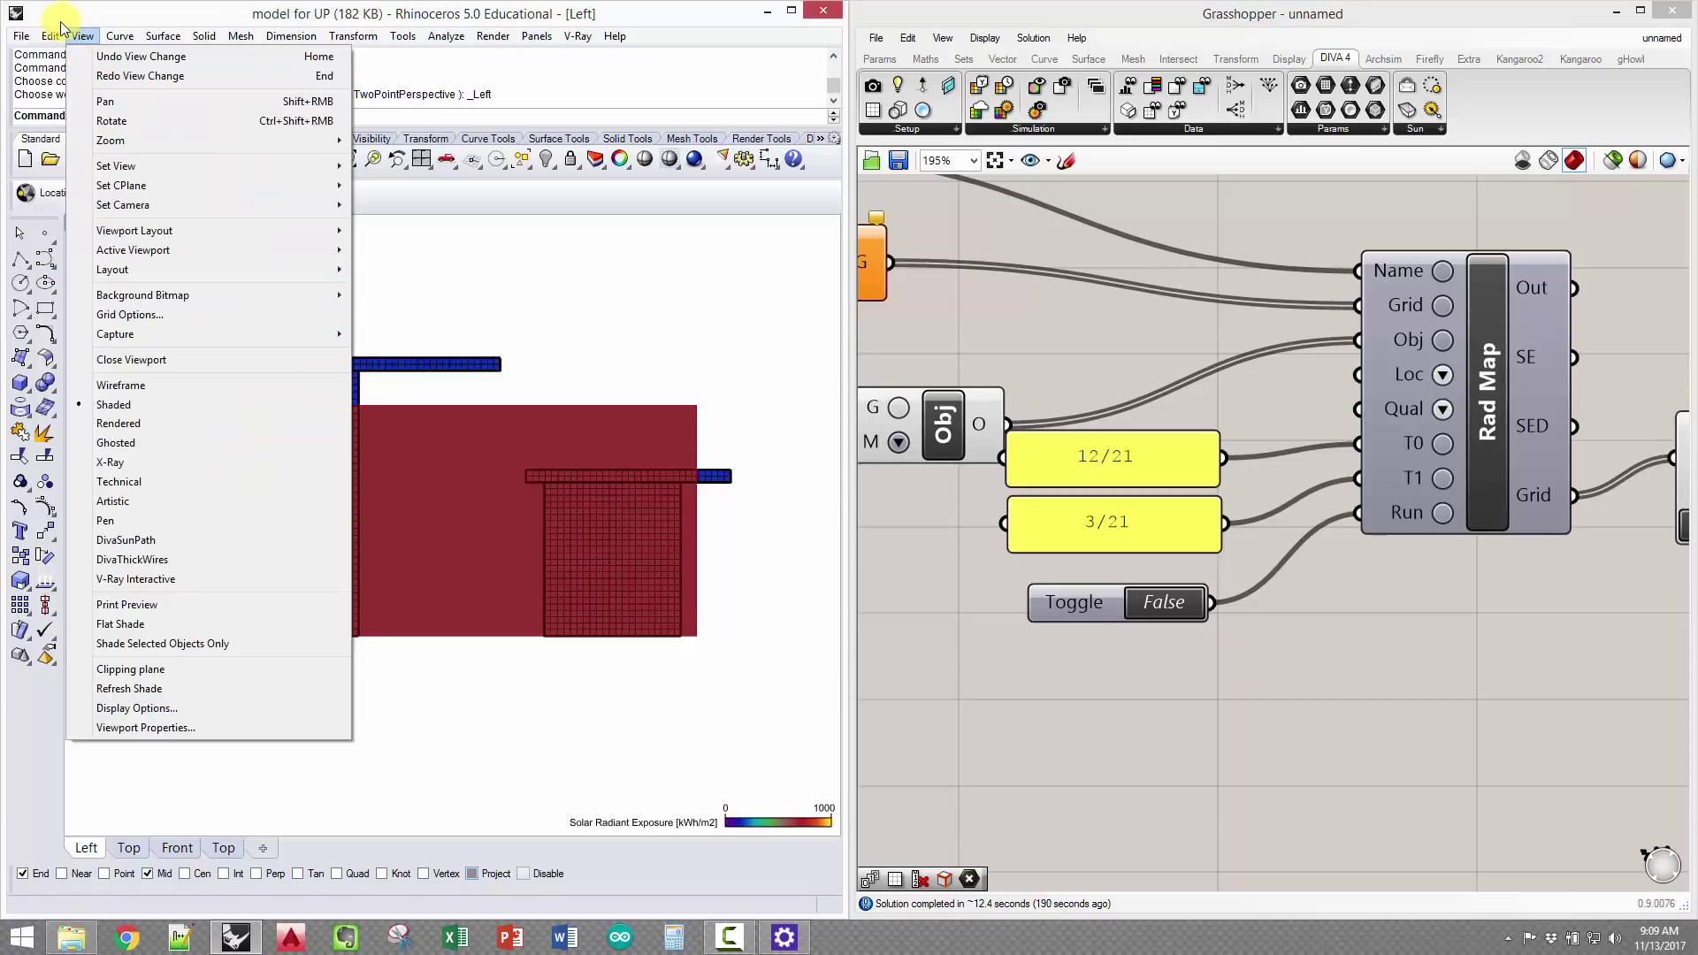
pyautogui.click(82, 36)
pyautogui.click(83, 35)
pyautogui.moveTo(228, 340)
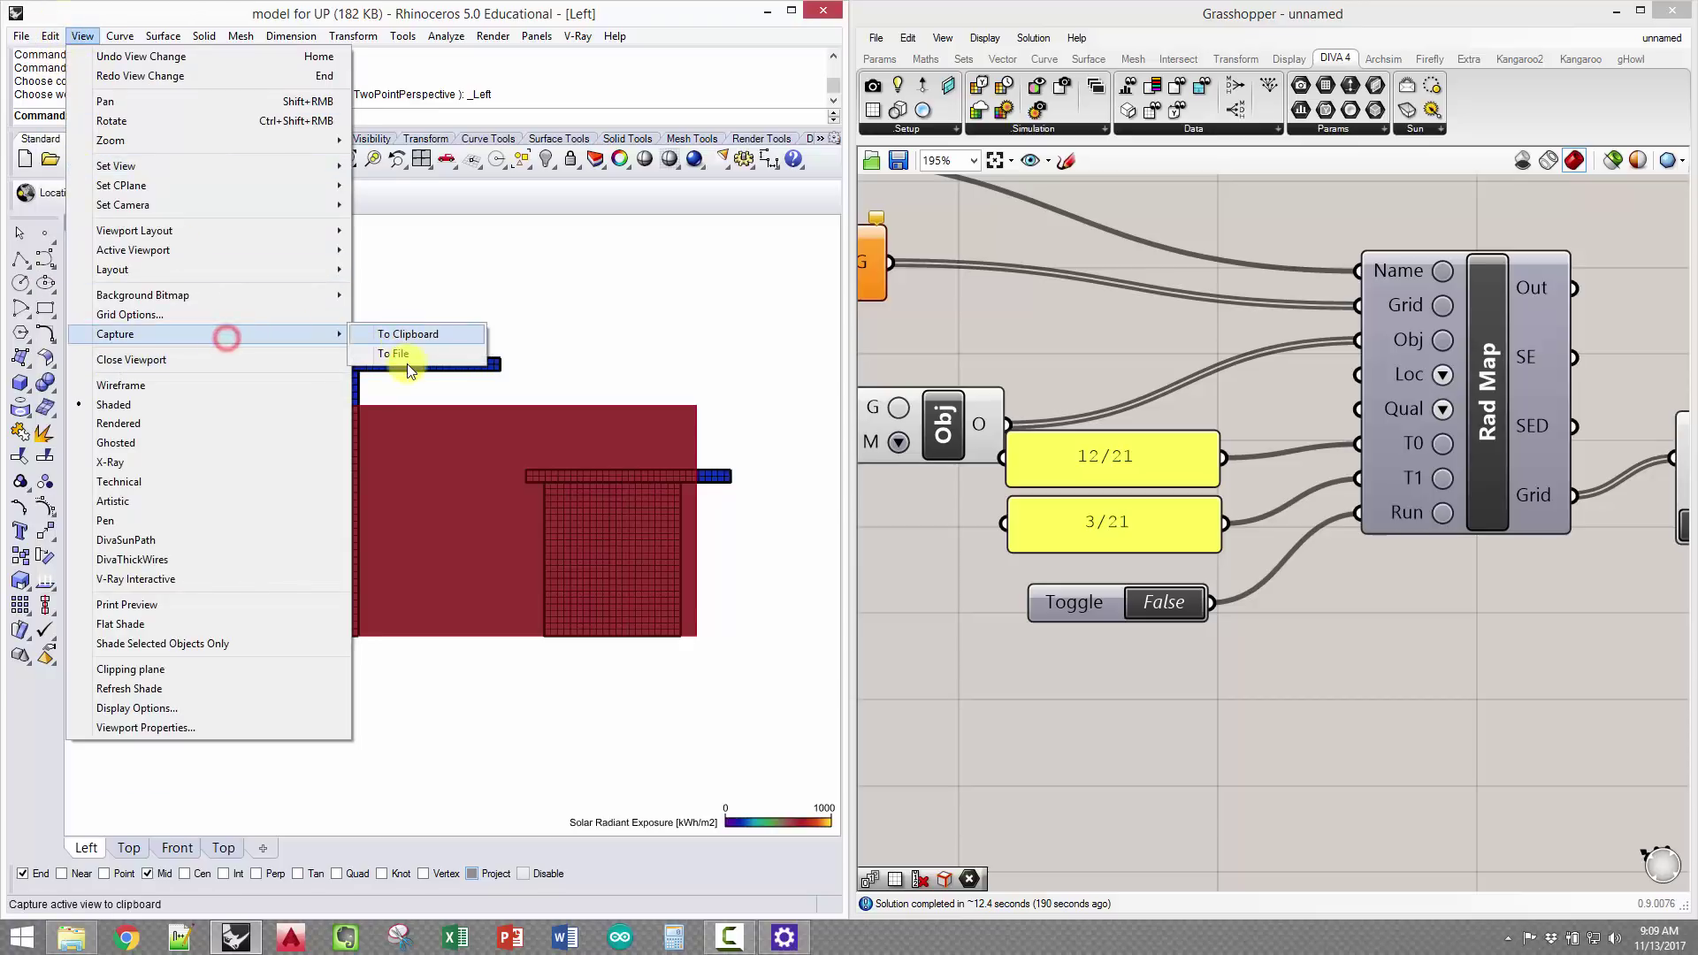
pyautogui.click(402, 354)
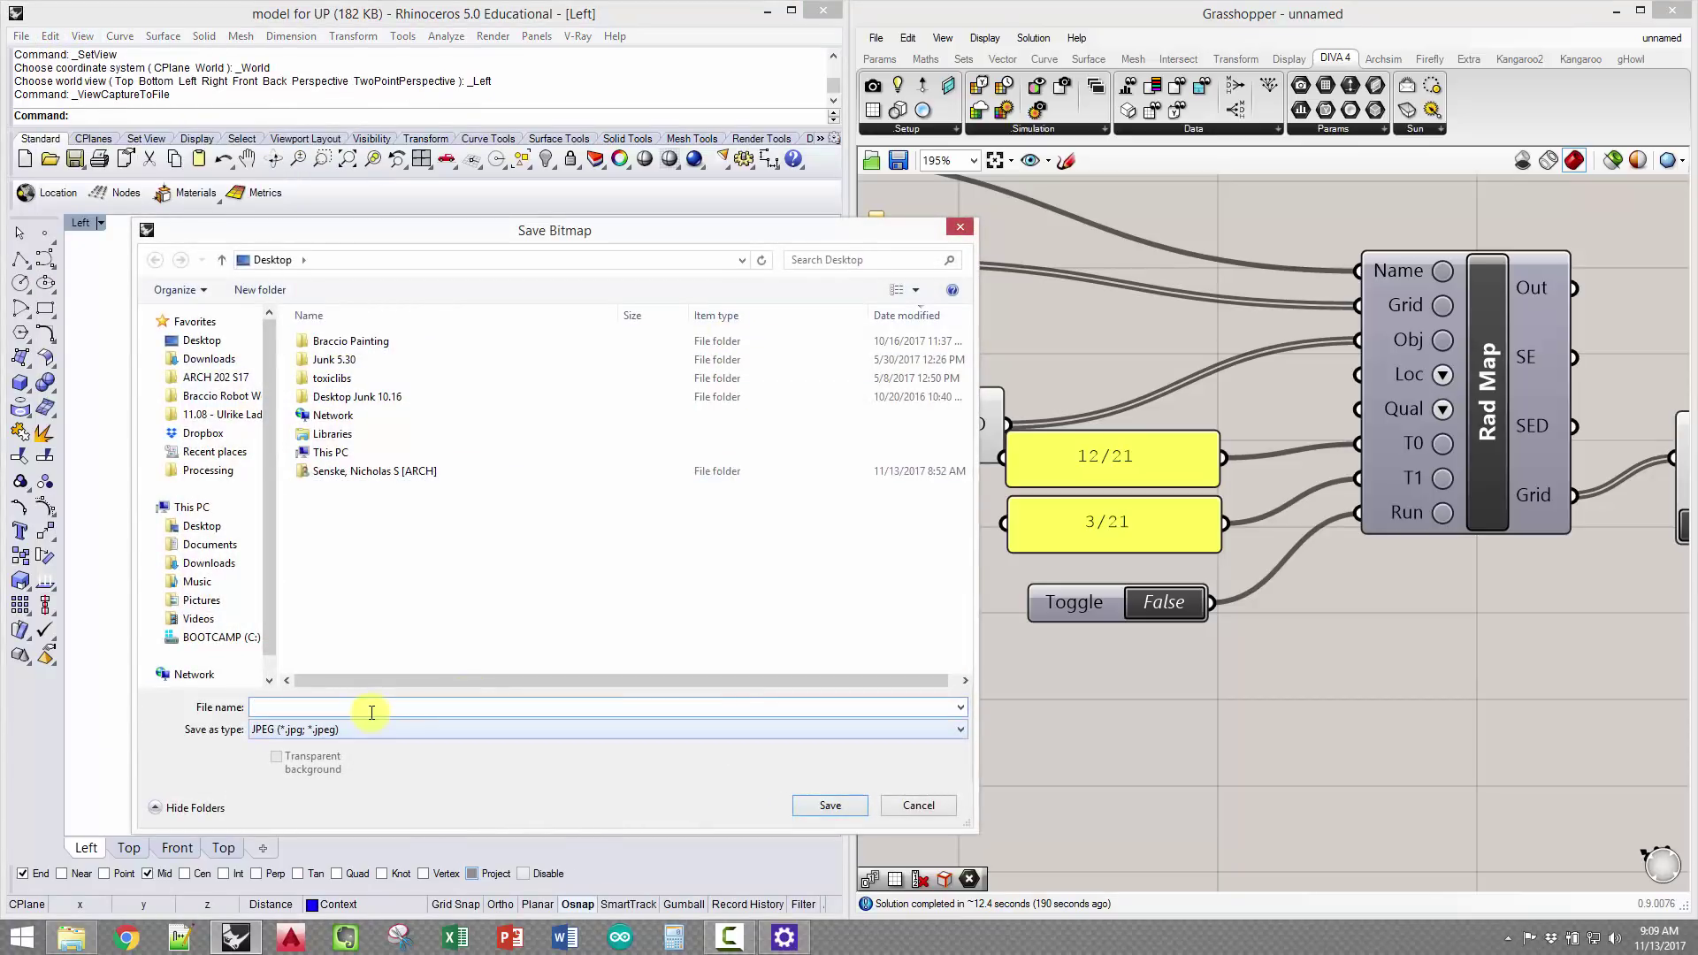
pyautogui.click(373, 729)
pyautogui.click(542, 659)
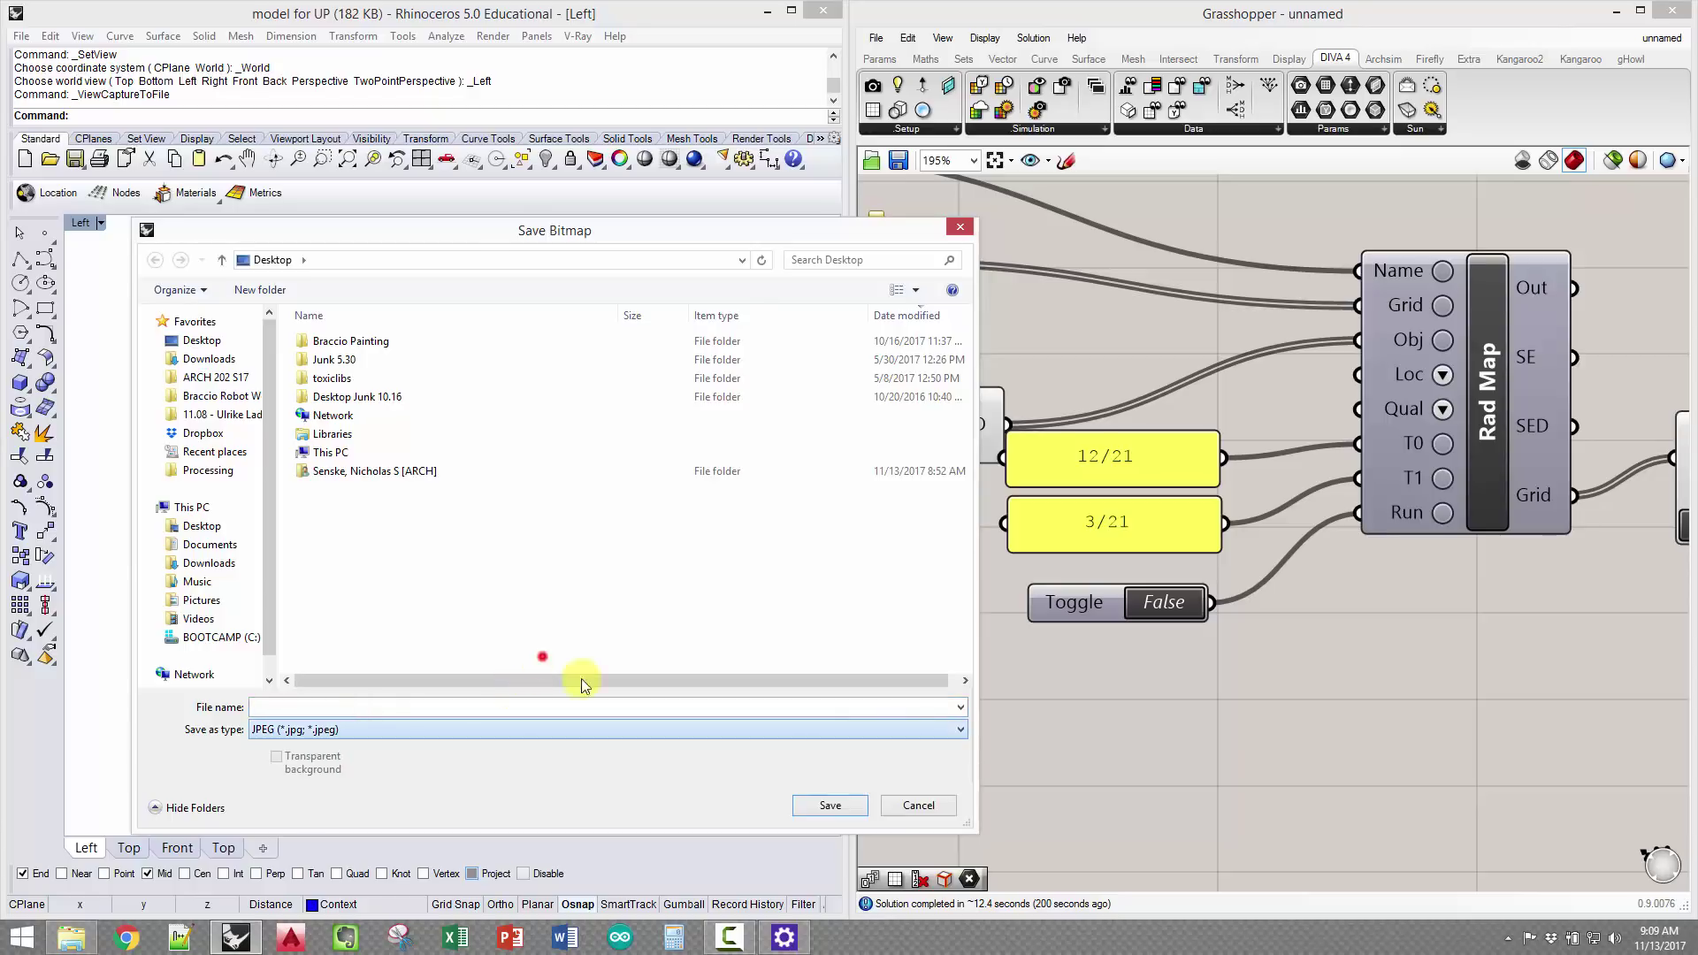
pyautogui.click(916, 807)
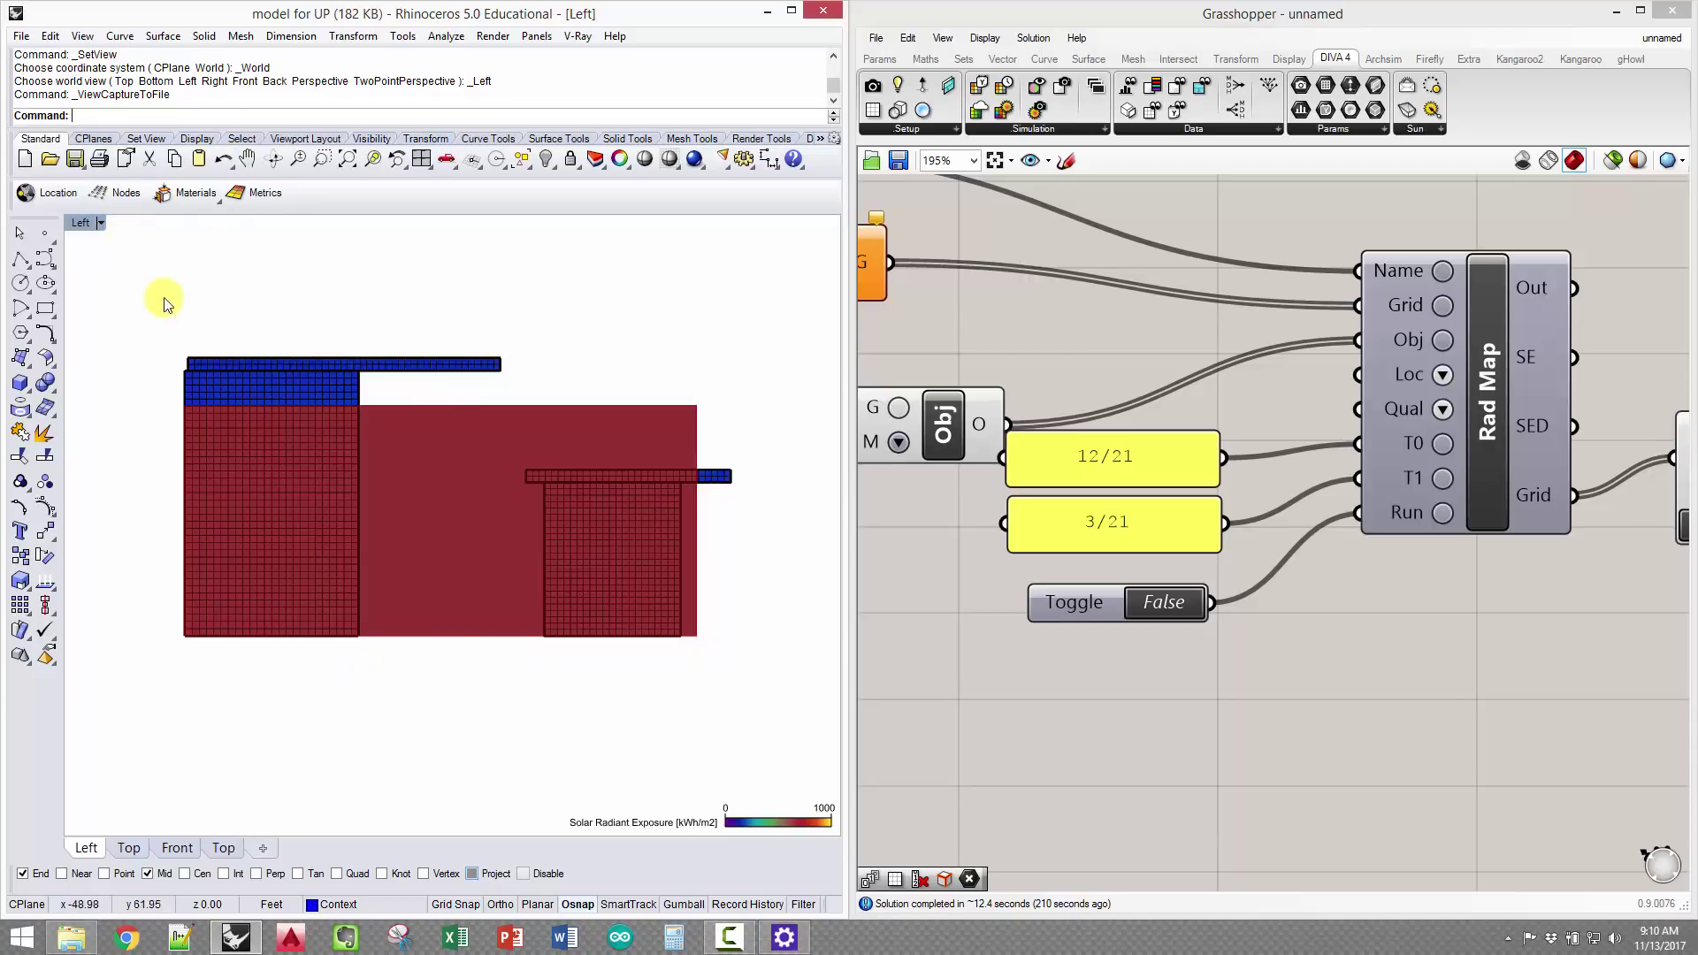
# Turn off the preview of the Obj component to hide the context masses covering the building in the Left view
pyautogui.click(446, 481)
pyautogui.moveTo(1003, 530); pyautogui.dragTo(1509, 543, button='right')
pyautogui.scroll(-1, 1509, 542)
pyautogui.moveTo(1343, 465); pyautogui.dragTo(936, 474, button='right')
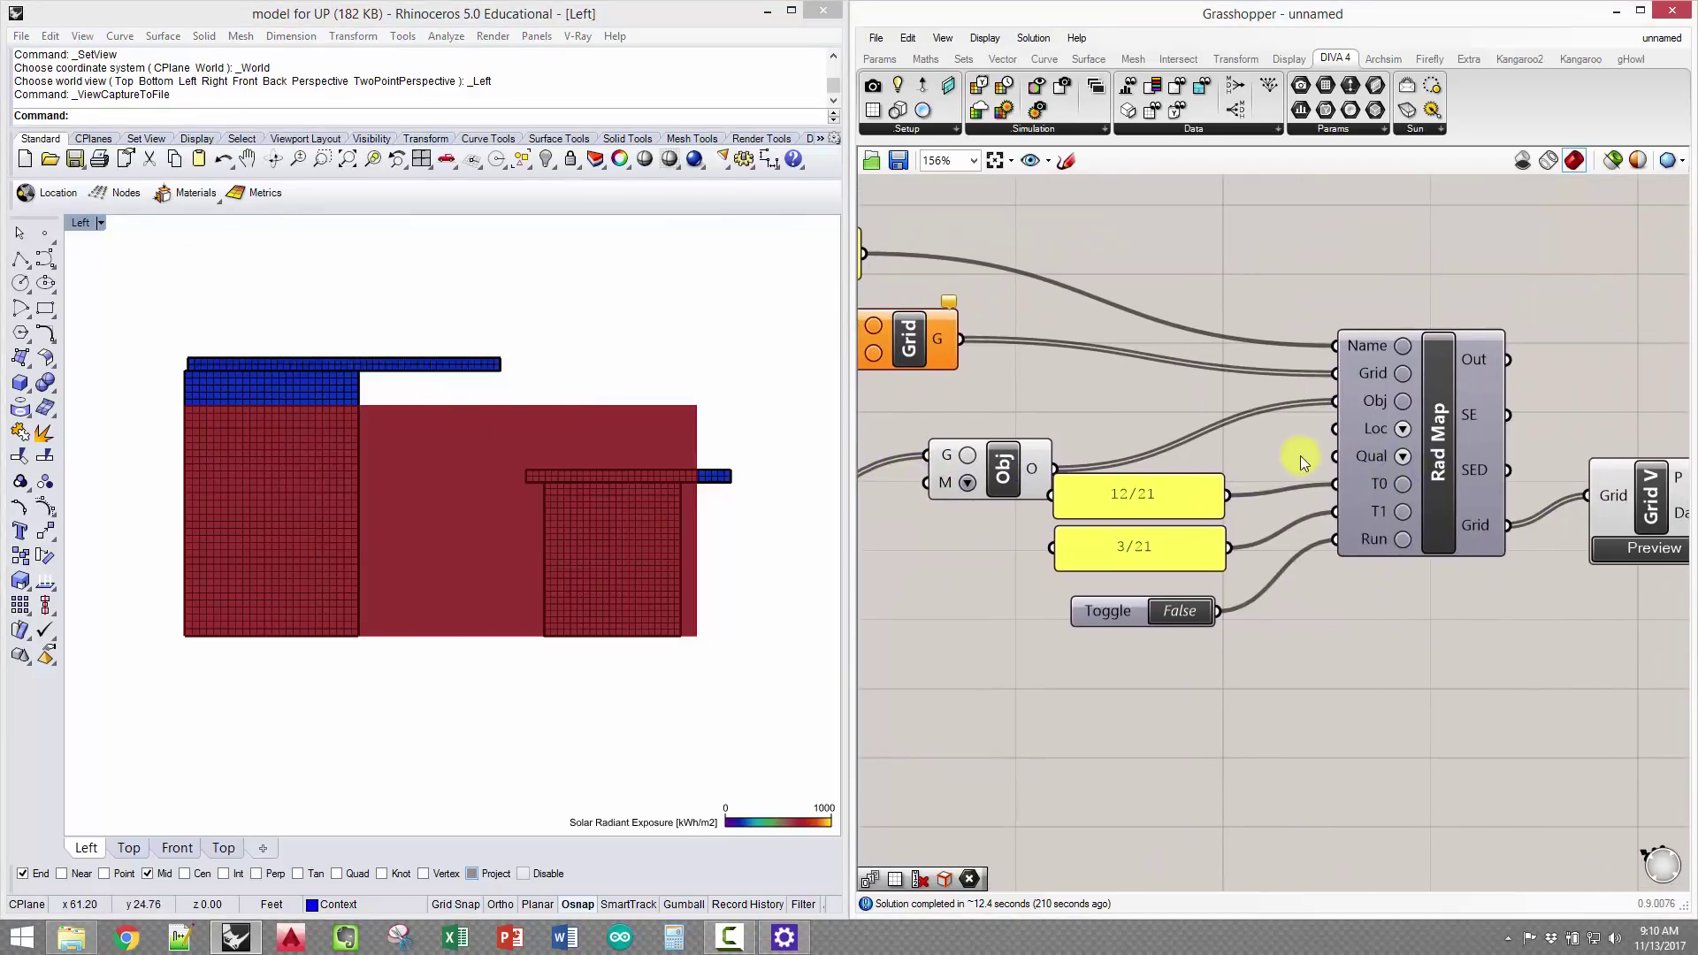
pyautogui.moveTo(1300, 455); pyautogui.dragTo(1091, 448, button='right')
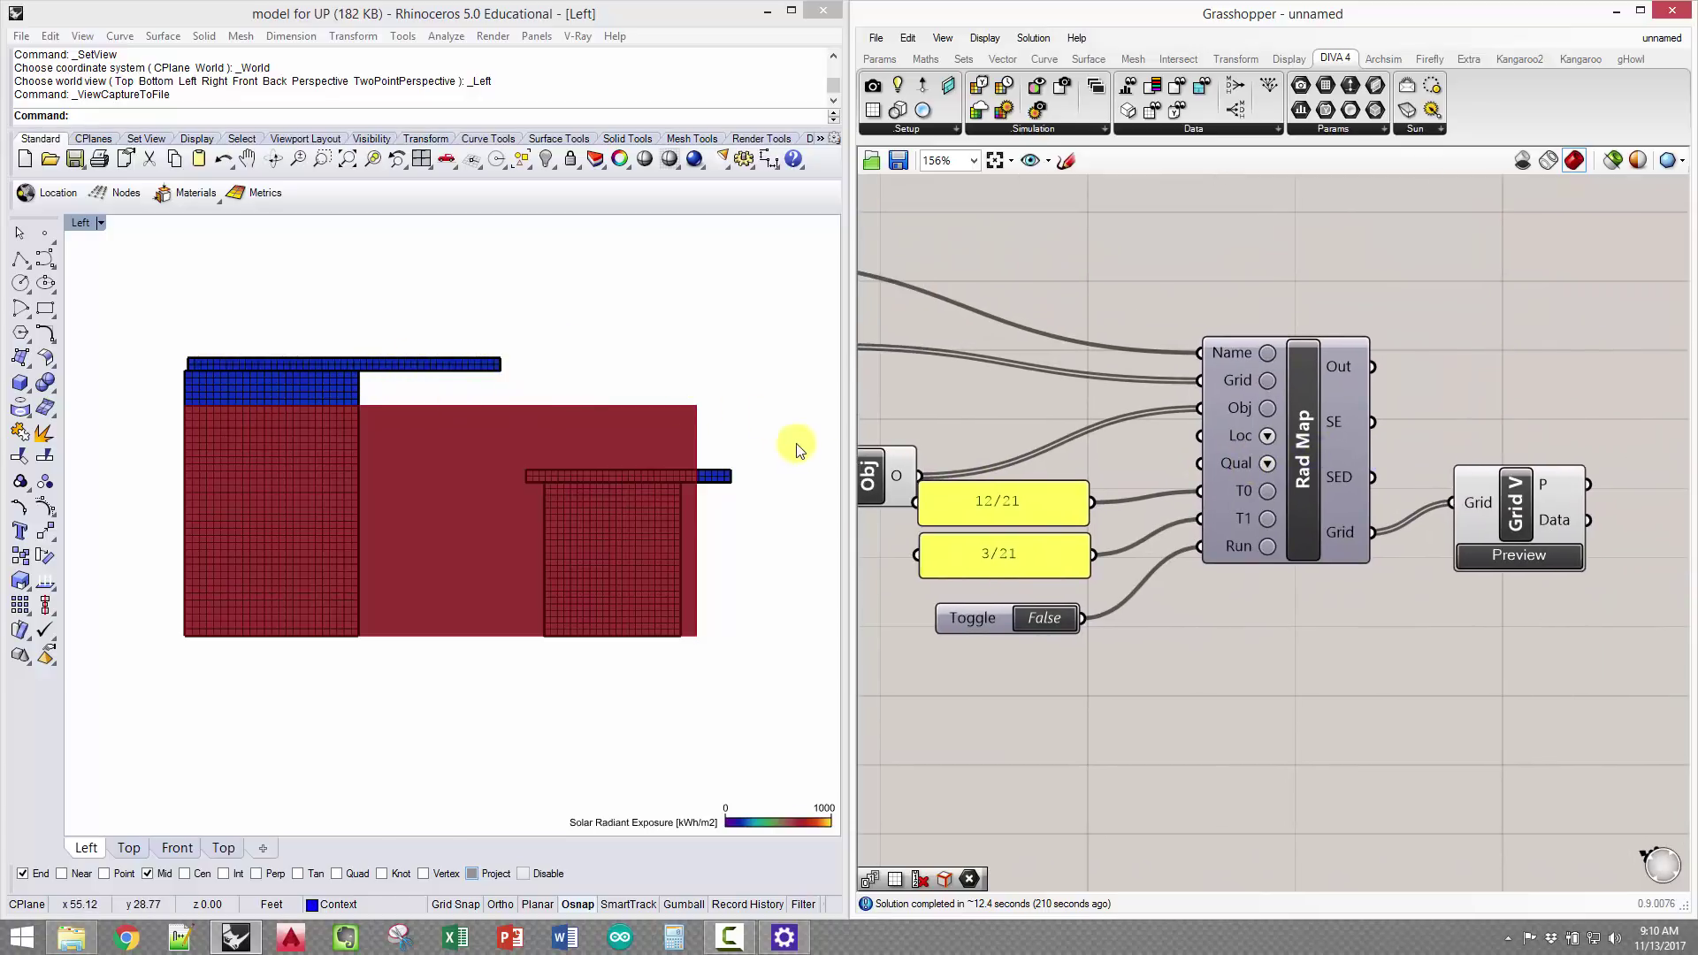
pyautogui.moveTo(1014, 616); pyautogui.dragTo(1326, 630, button='right')
pyautogui.click(1176, 485)
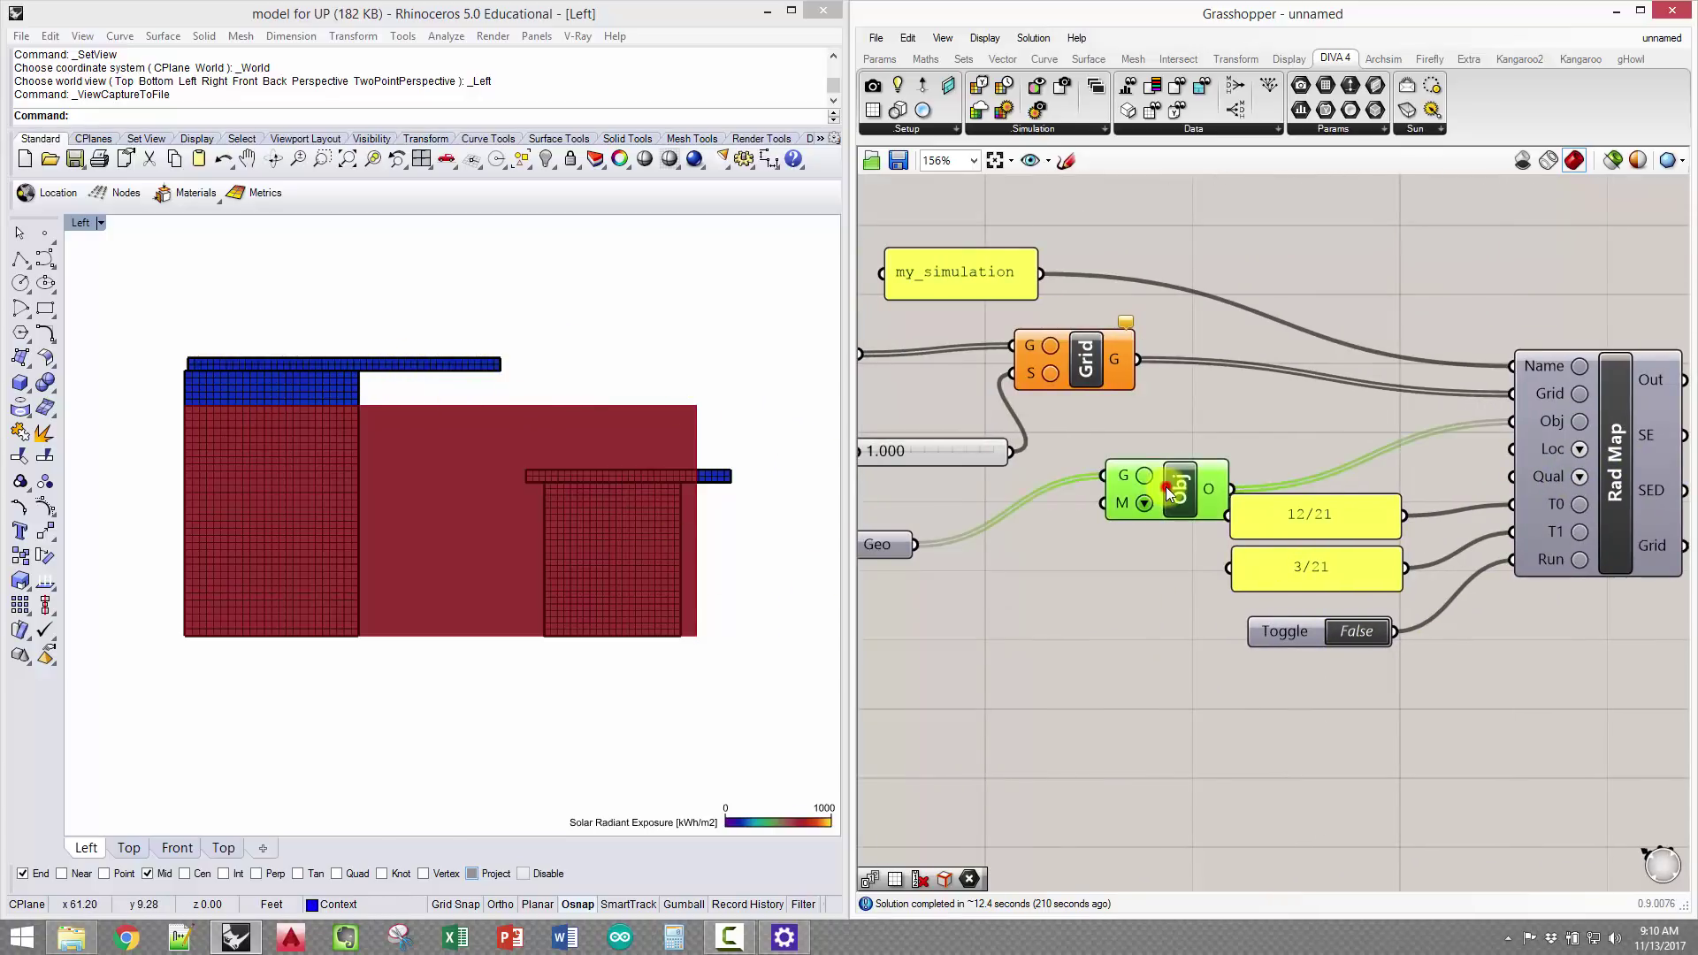
pyautogui.rightClick(1171, 486)
pyautogui.click(1221, 524)
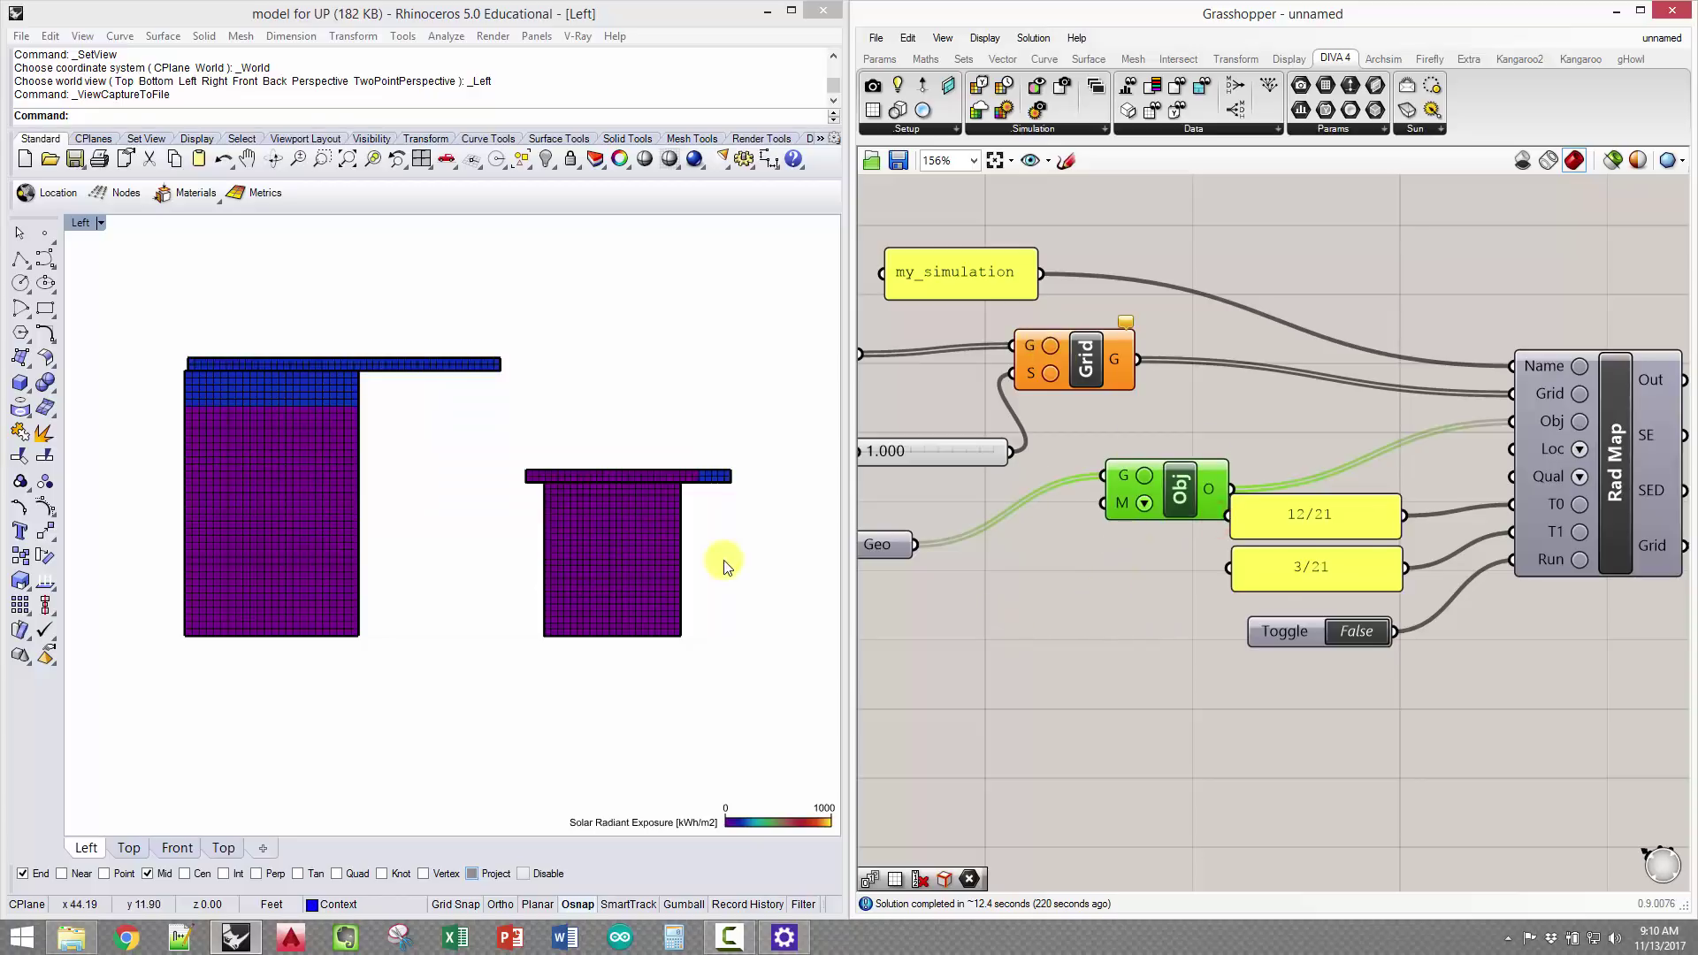
pyautogui.rightClick(1182, 475)
pyautogui.click(1223, 515)
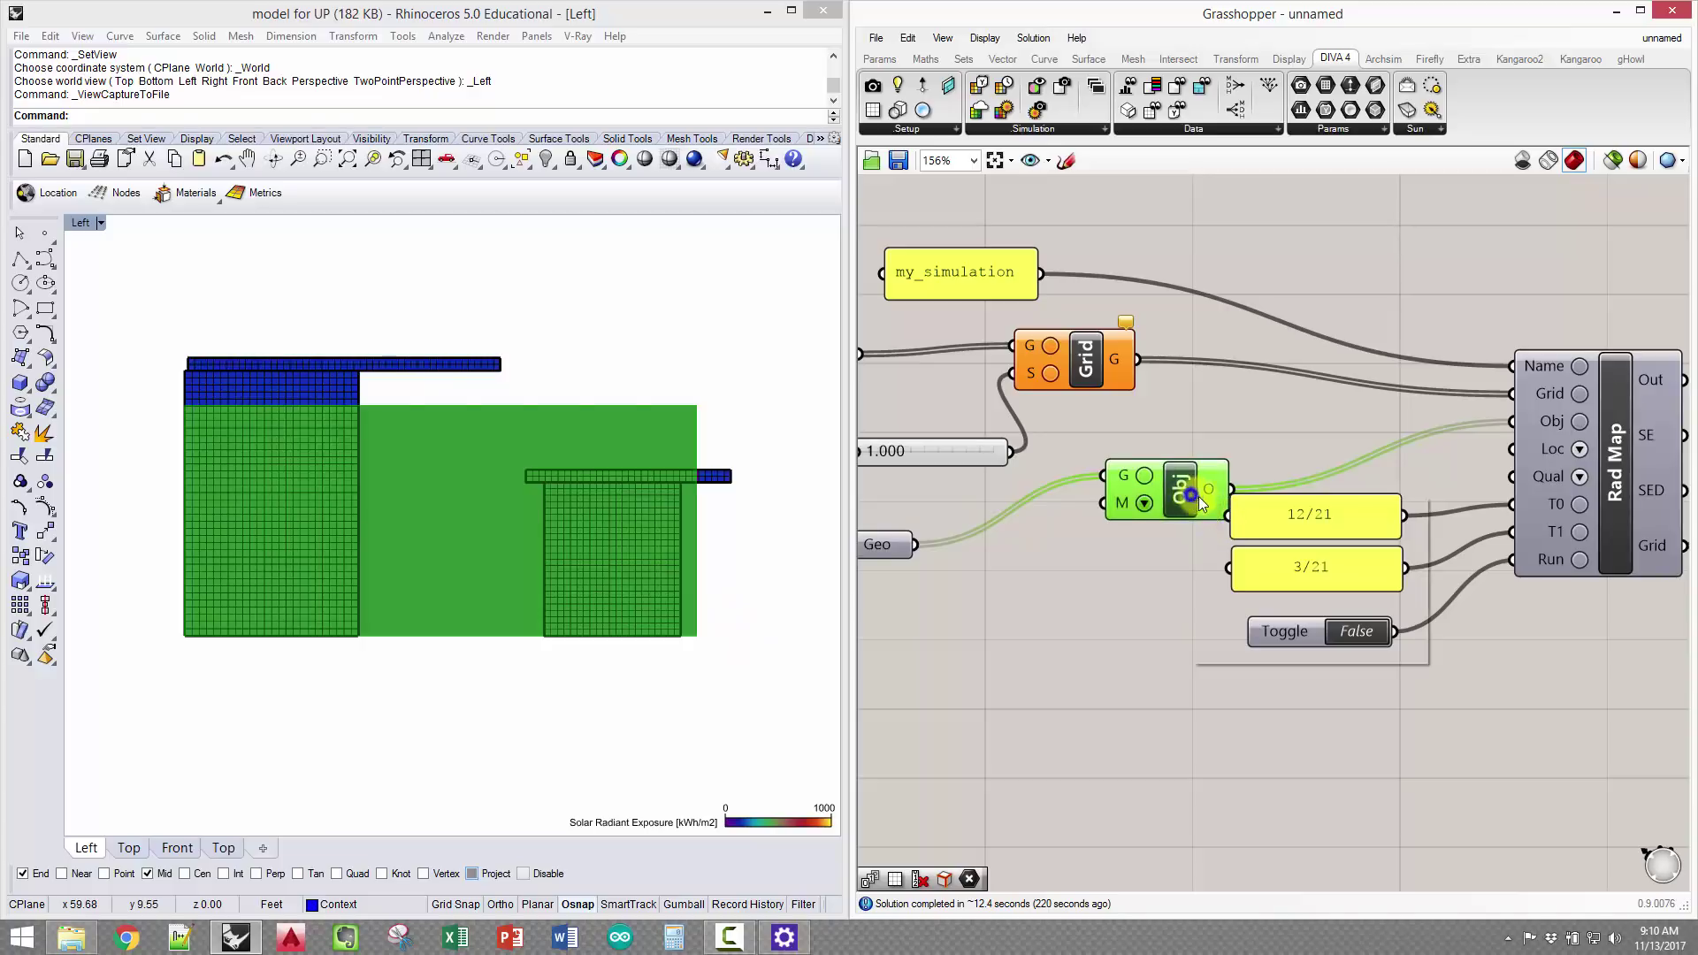
# Toggle the Grid component's preview and toggle it back
pyautogui.rightClick(1086, 363)
pyautogui.click(1130, 403)
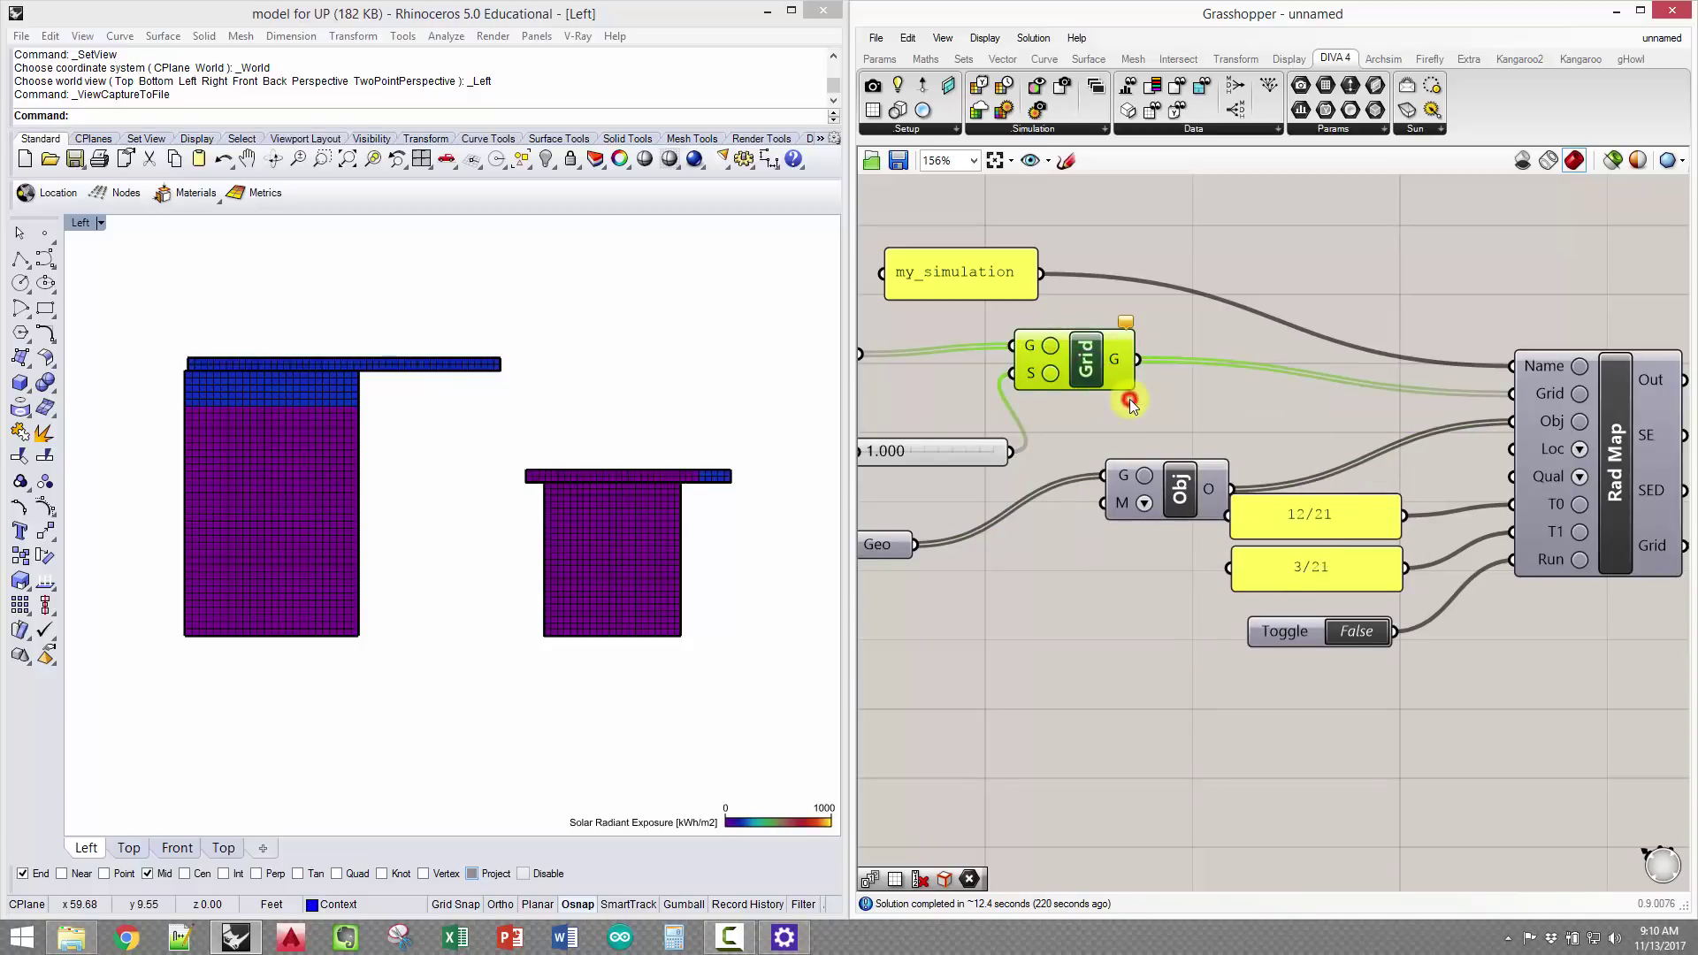
pyautogui.click(1206, 401)
pyautogui.moveTo(1180, 401); pyautogui.dragTo(1165, 396, button='right')
pyautogui.rightClick(1081, 344)
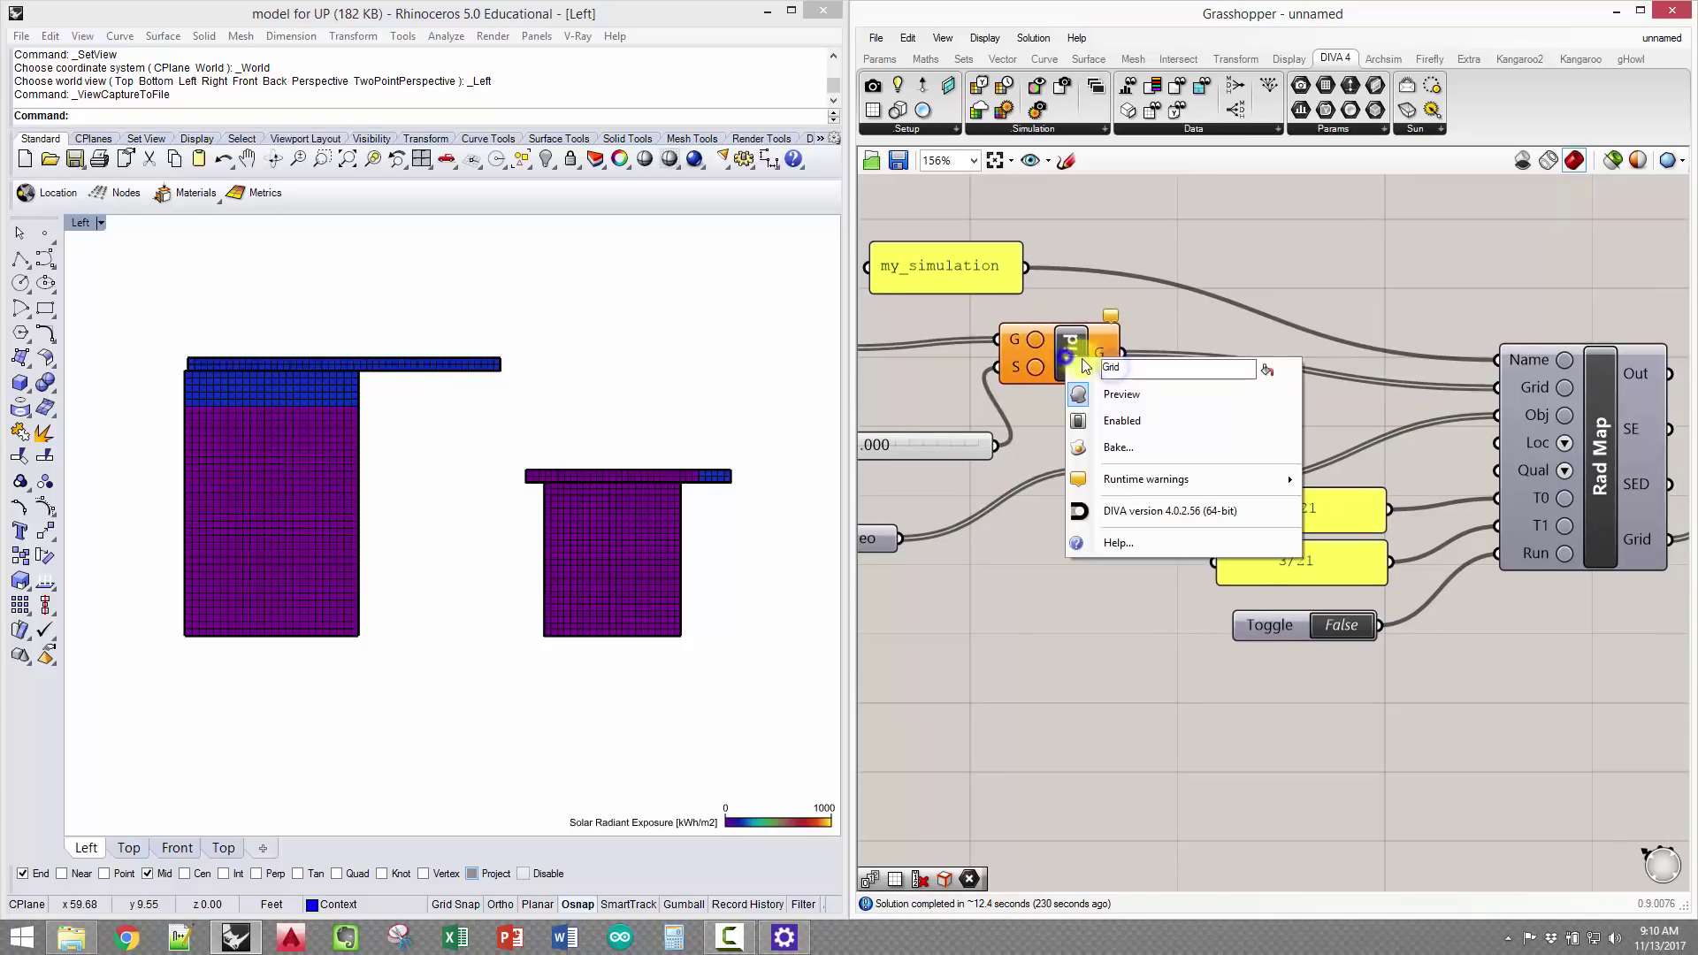
pyautogui.click(1117, 395)
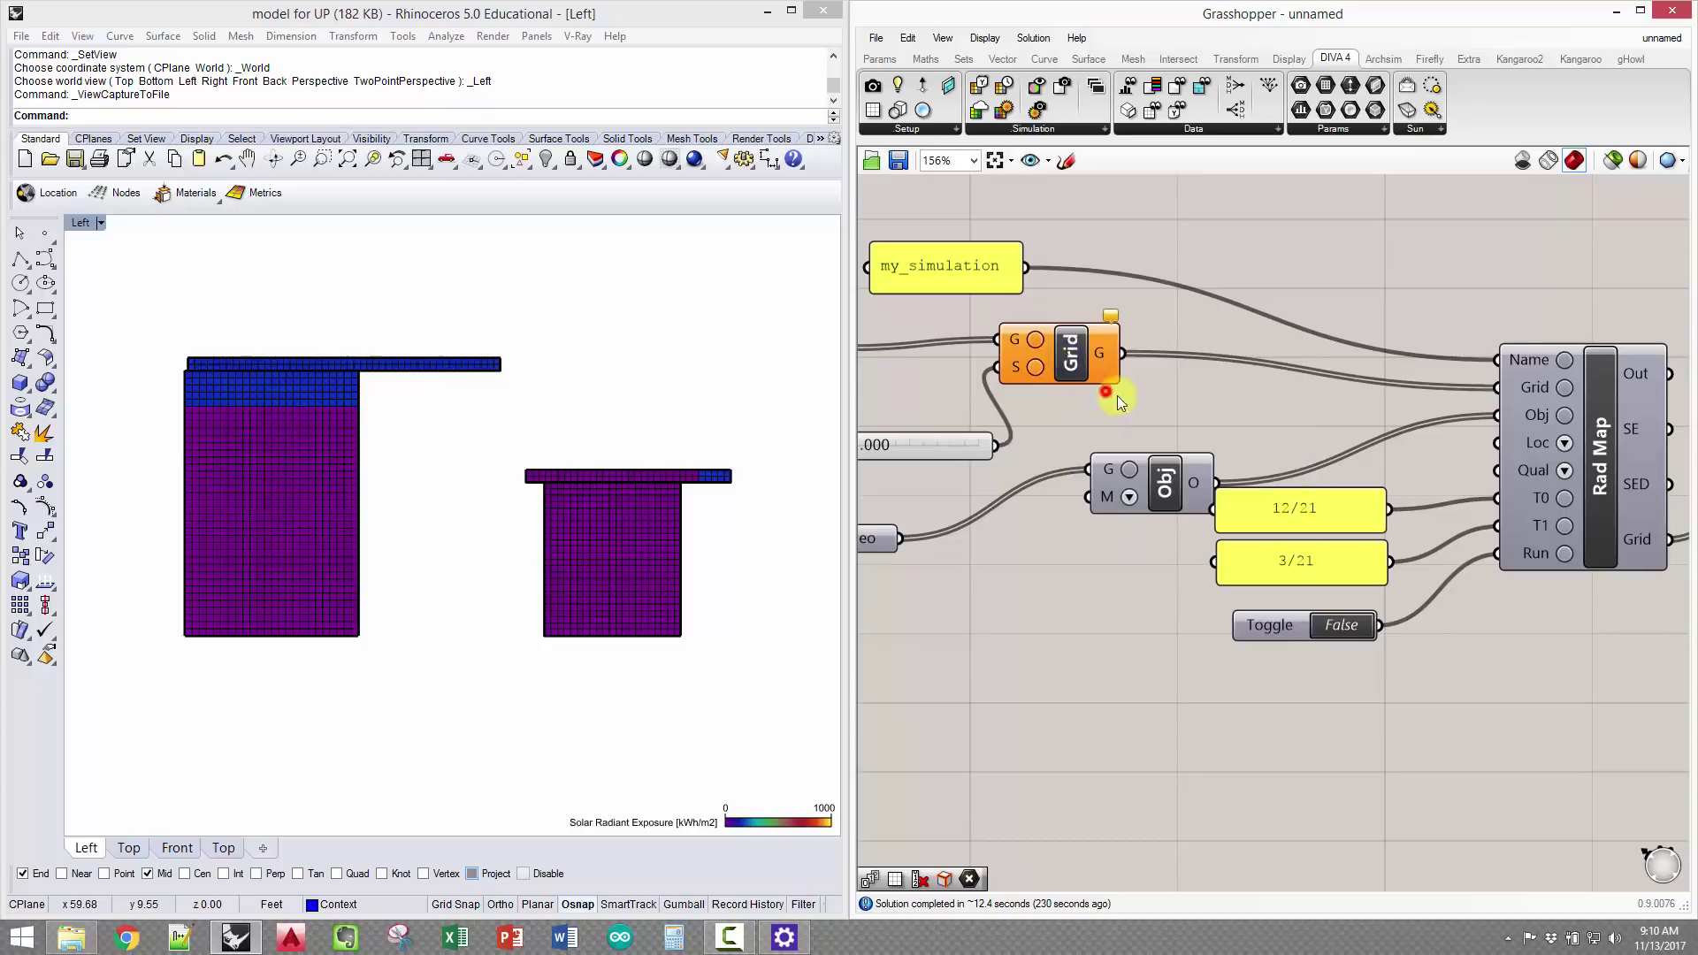
# Switch the Rhino viewport to the Front view and examine the radiation map on the front facade
pyautogui.click(629, 421)
pyautogui.press('Escape')
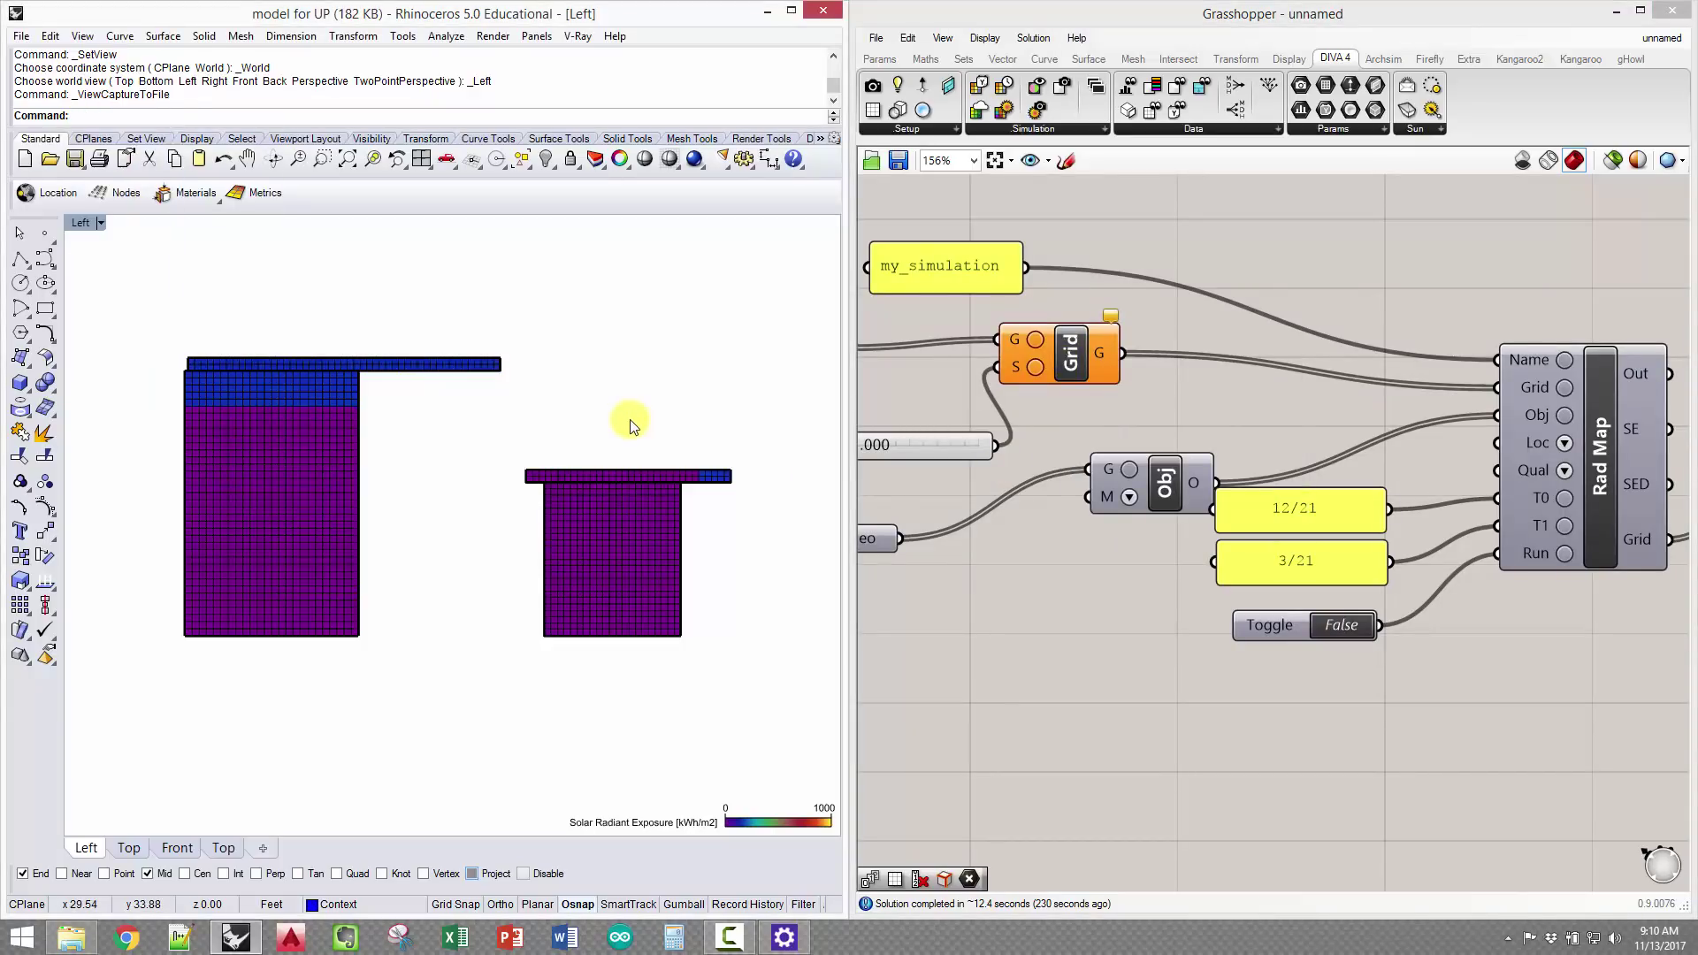
pyautogui.write('Front')
pyautogui.press('Return')
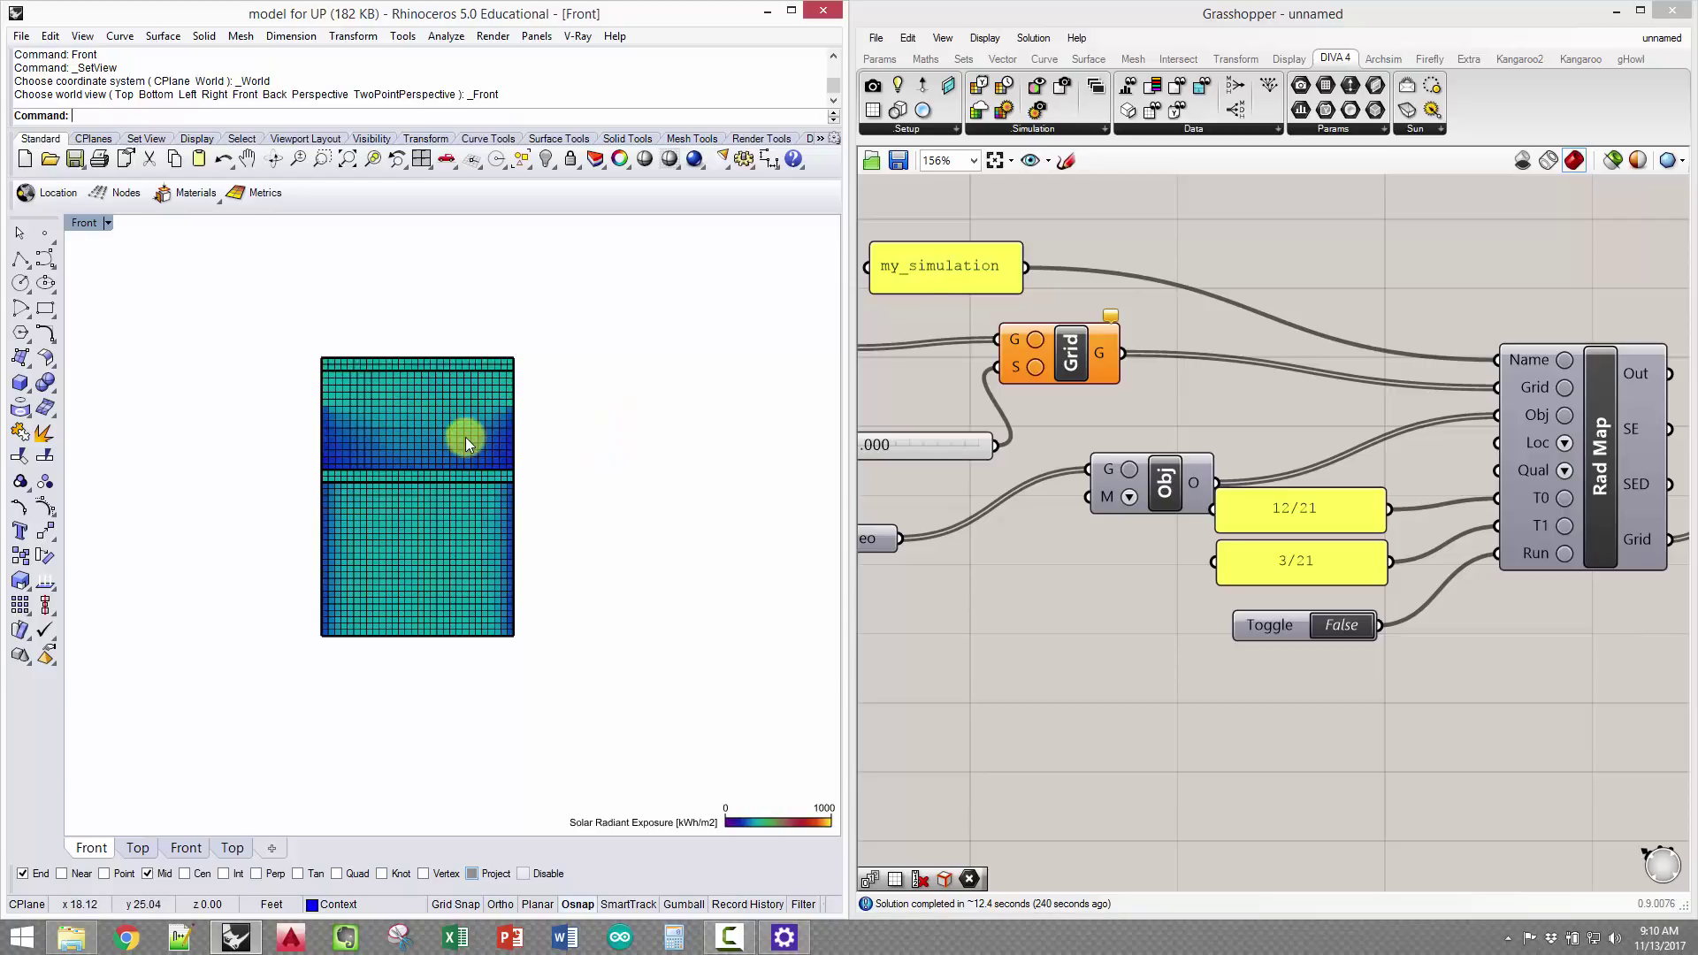
pyautogui.scroll(3, 465, 437)
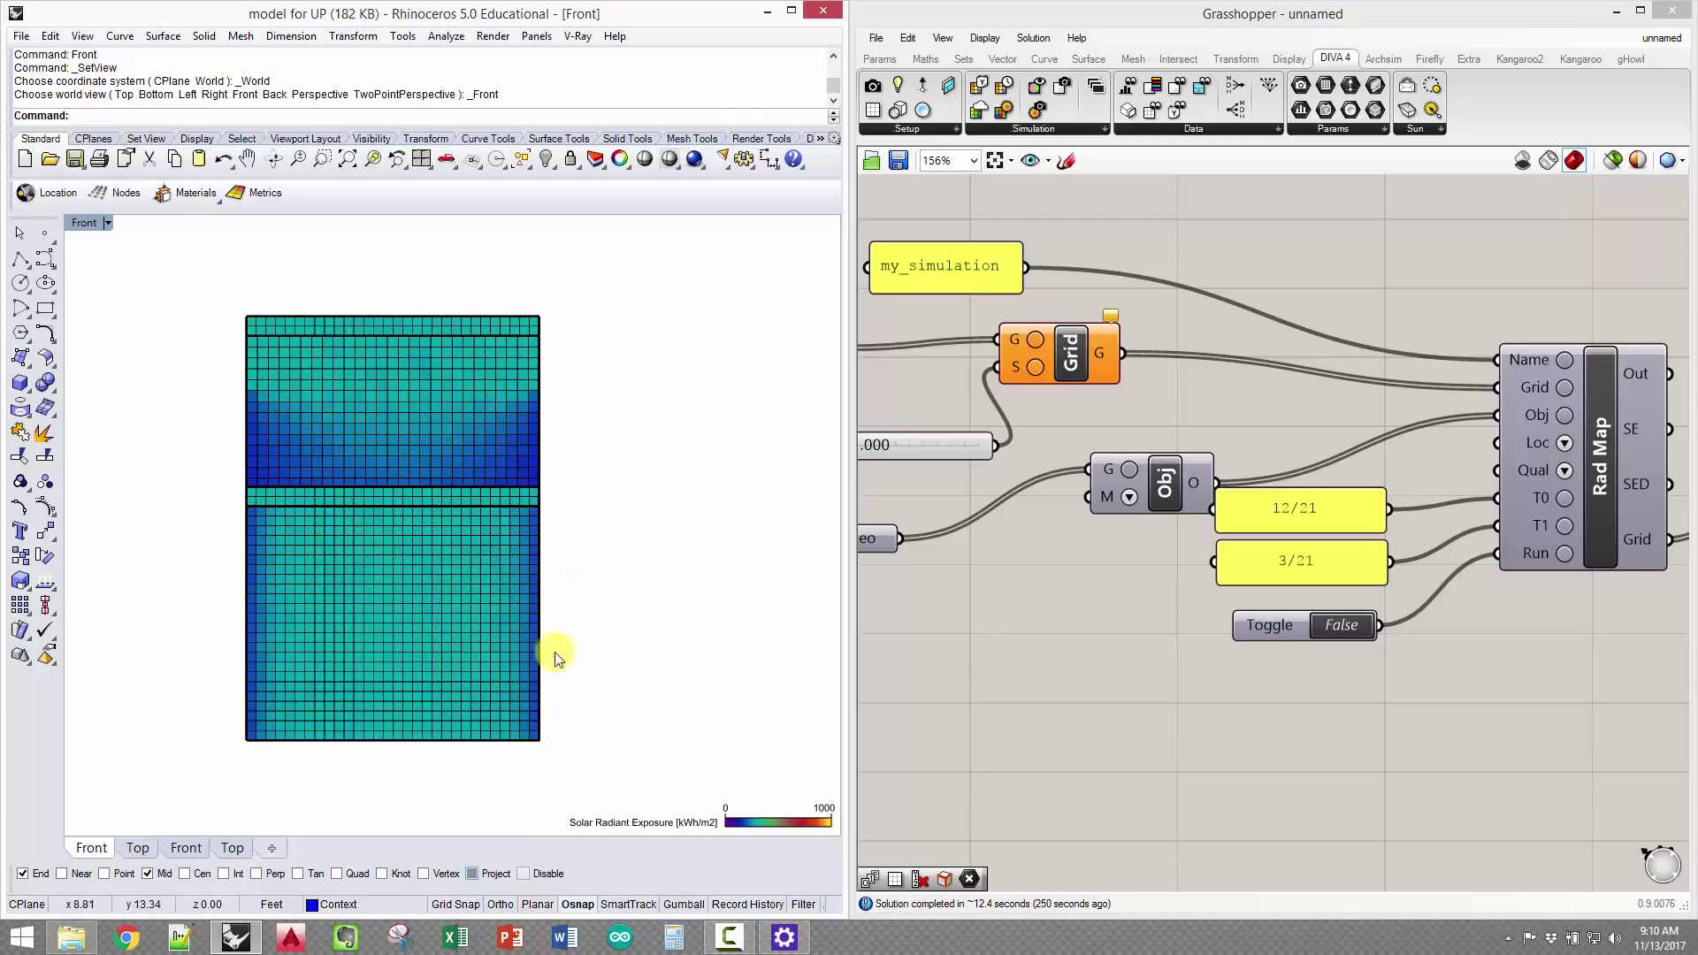
# Read the solar energy density values at the SED output of the Rad Map component
pyautogui.moveTo(931, 612); pyautogui.dragTo(1134, 449, button='right')
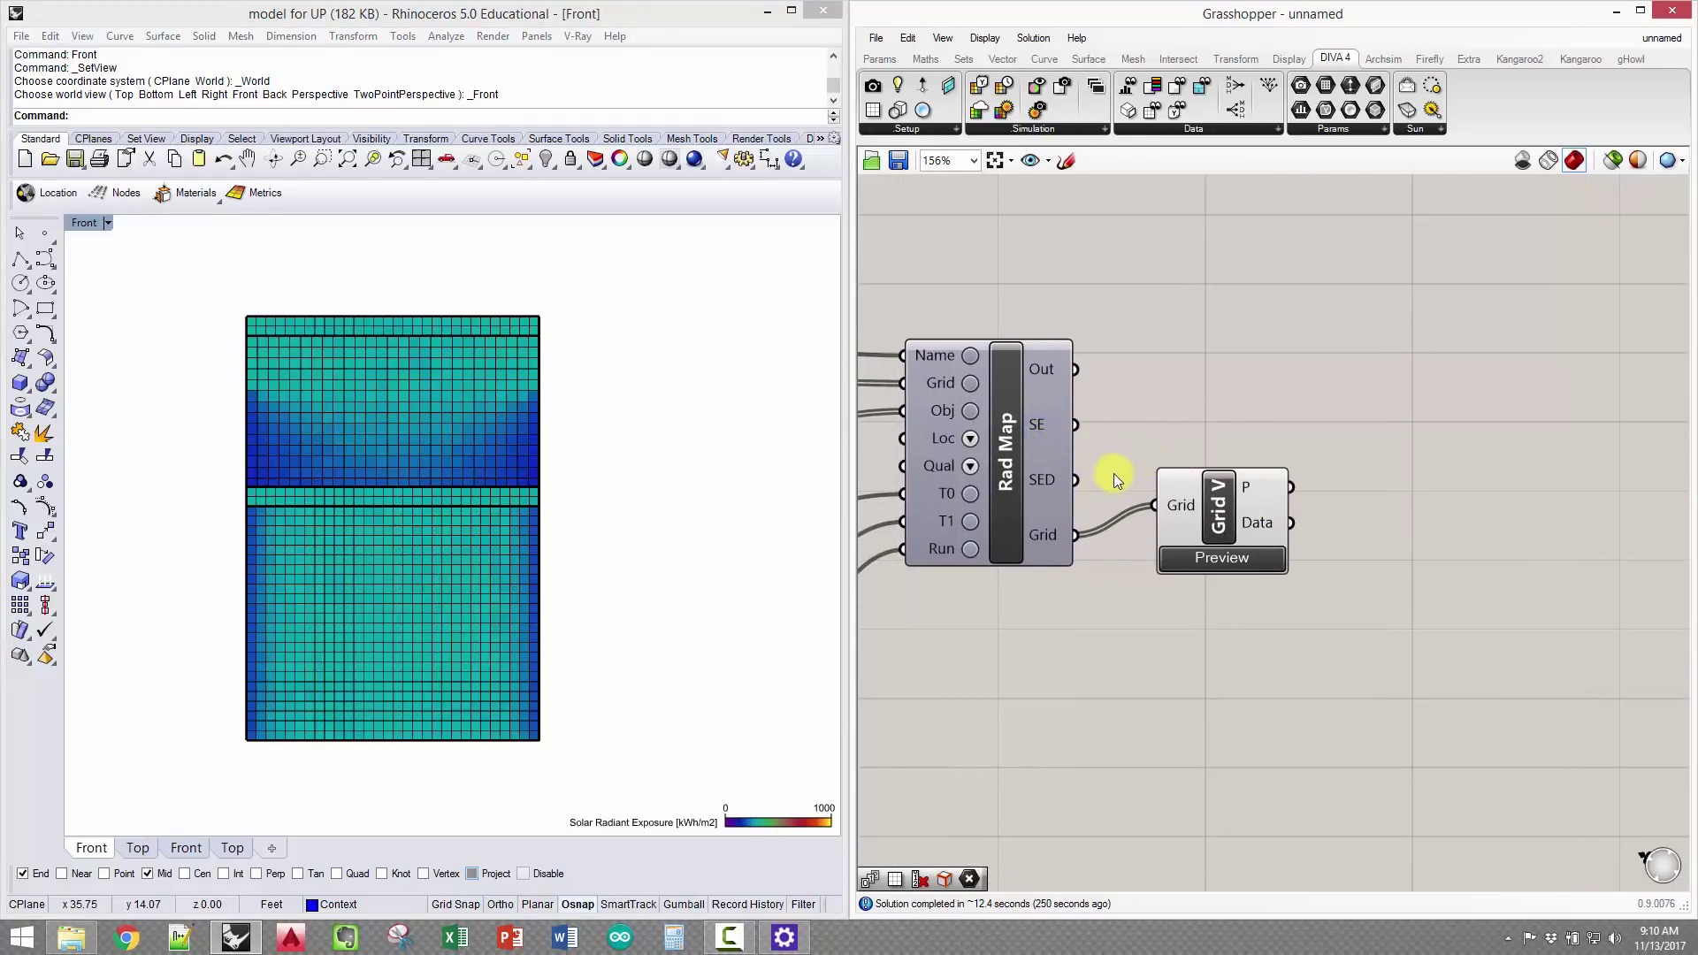
pyautogui.moveTo(1054, 480)
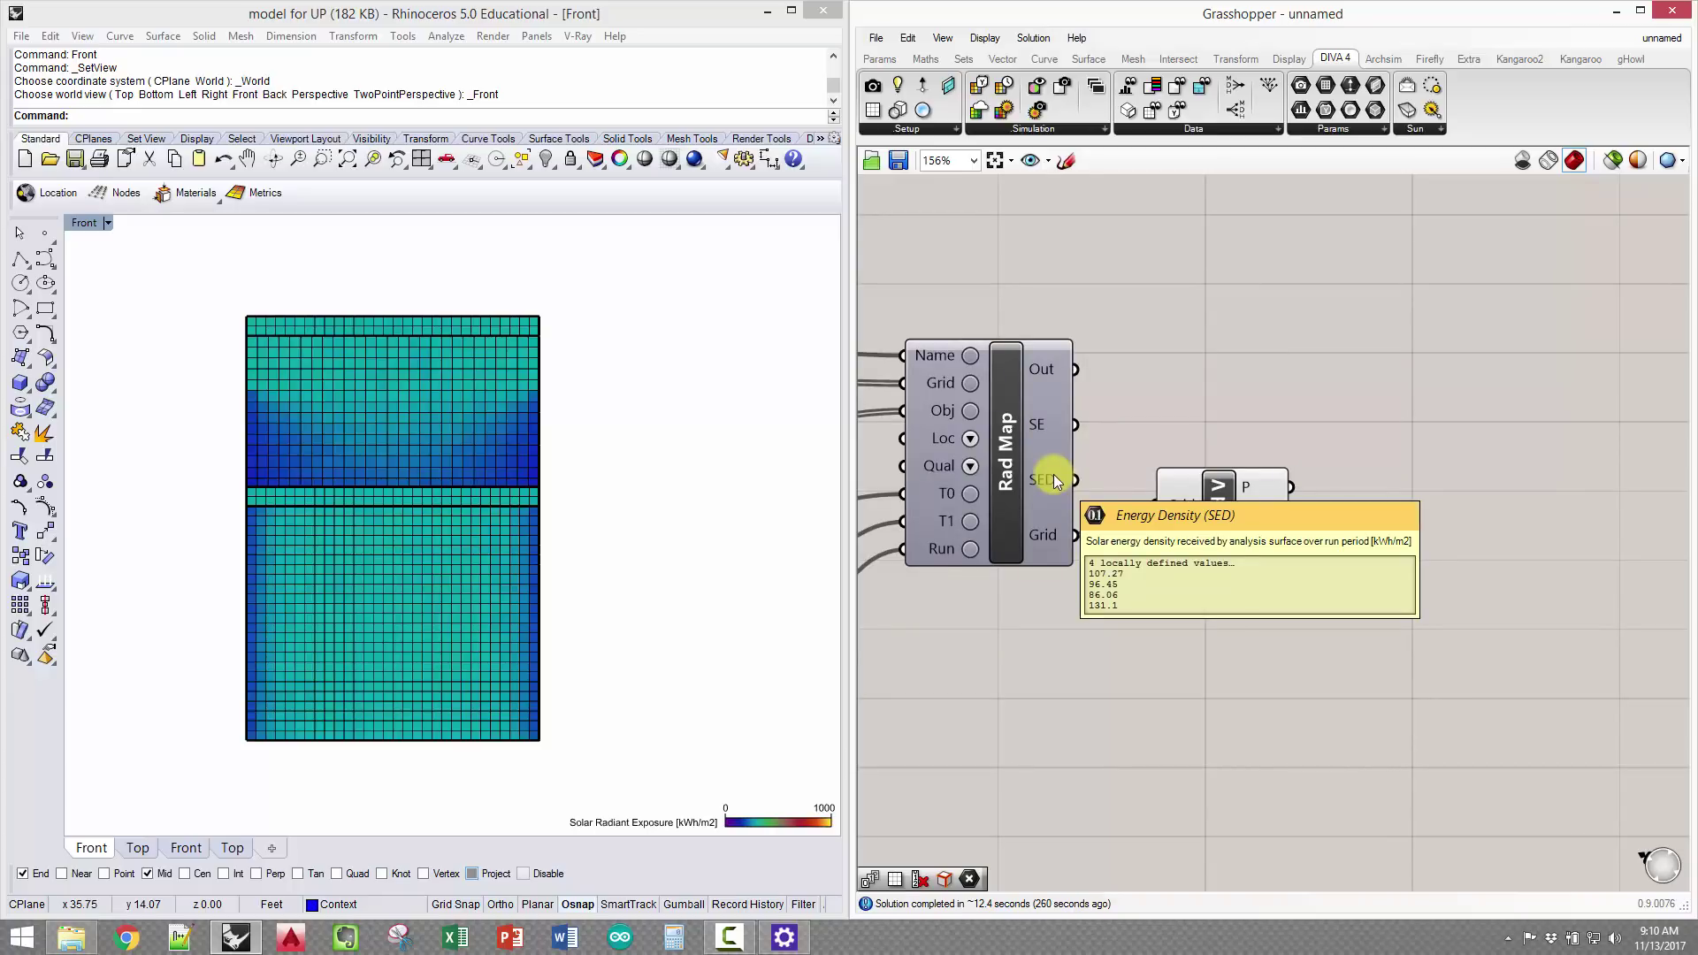
# Add a panel wired to the Data output of the Grid V component and enlarge it to list the sensor values
pyautogui.moveTo(1039, 427)
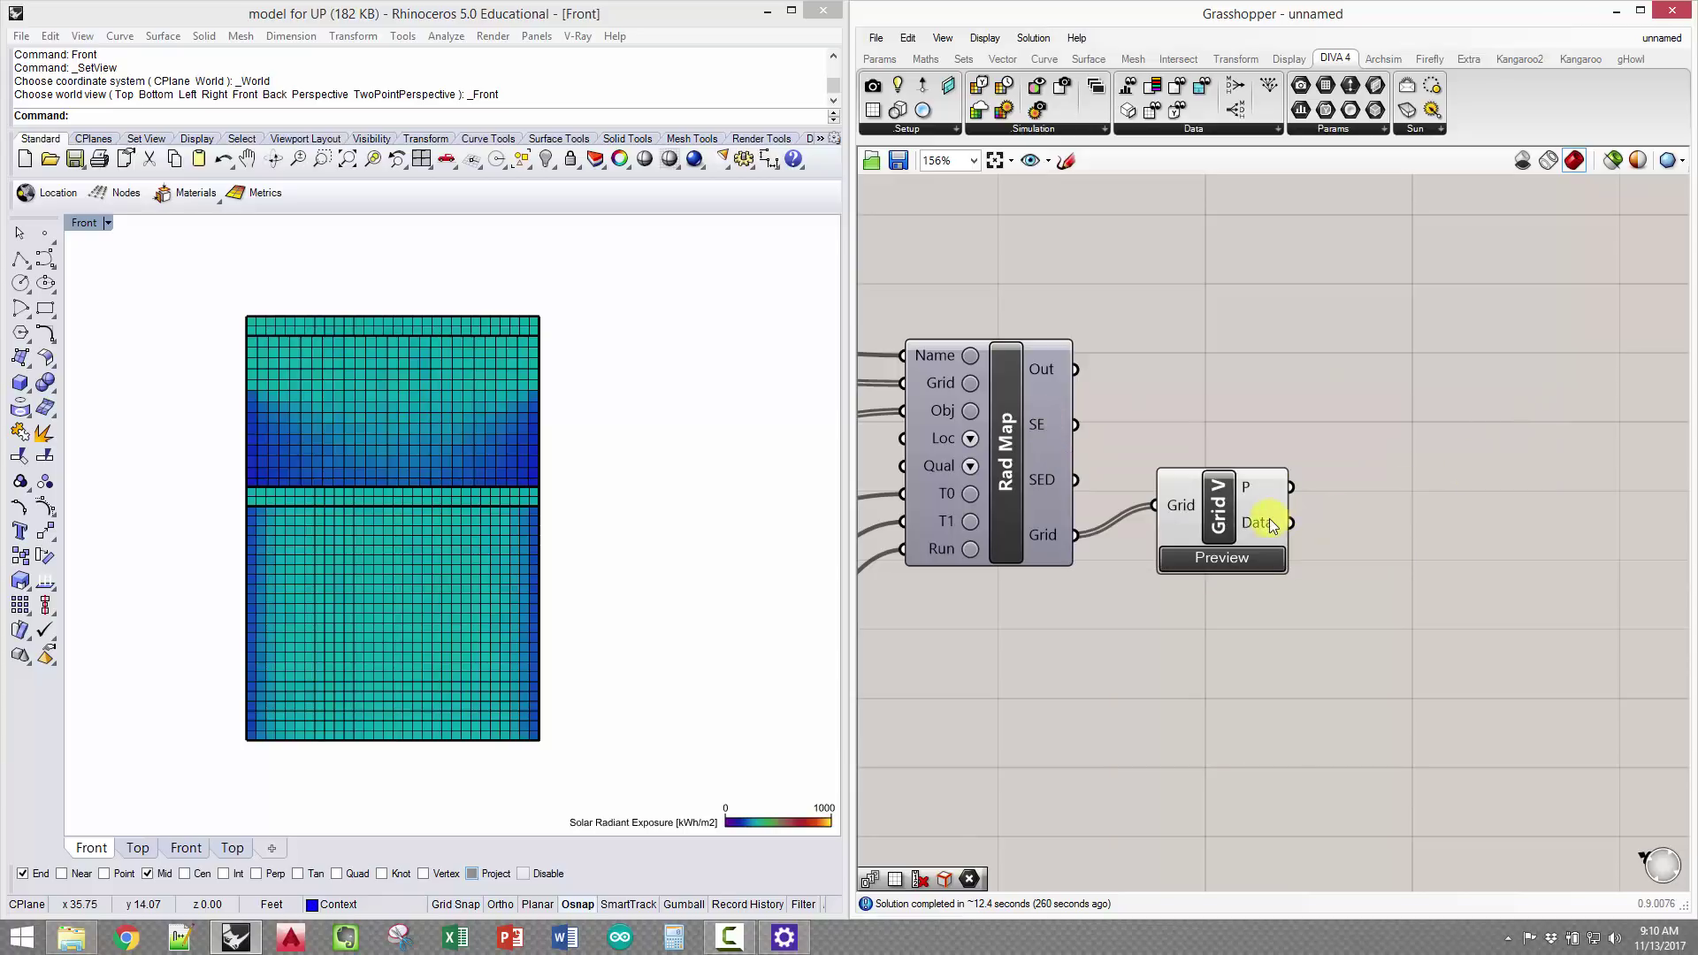
pyautogui.moveTo(1270, 522)
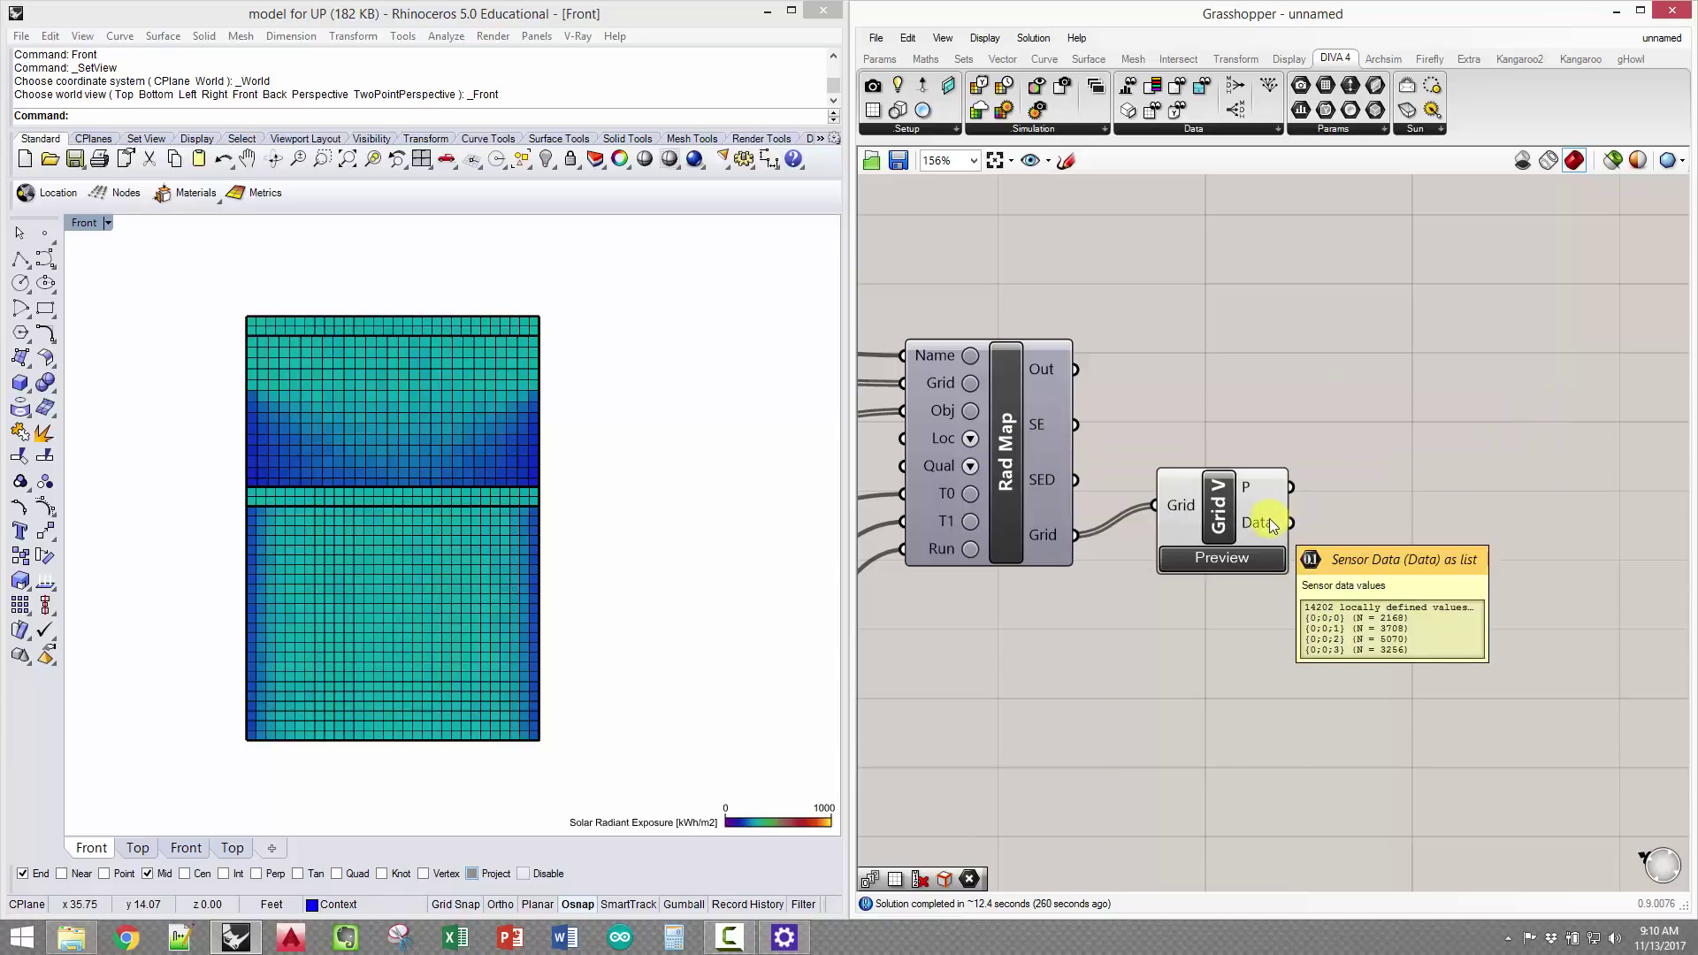
pyautogui.doubleClick(1362, 501)
pyautogui.write('panel')
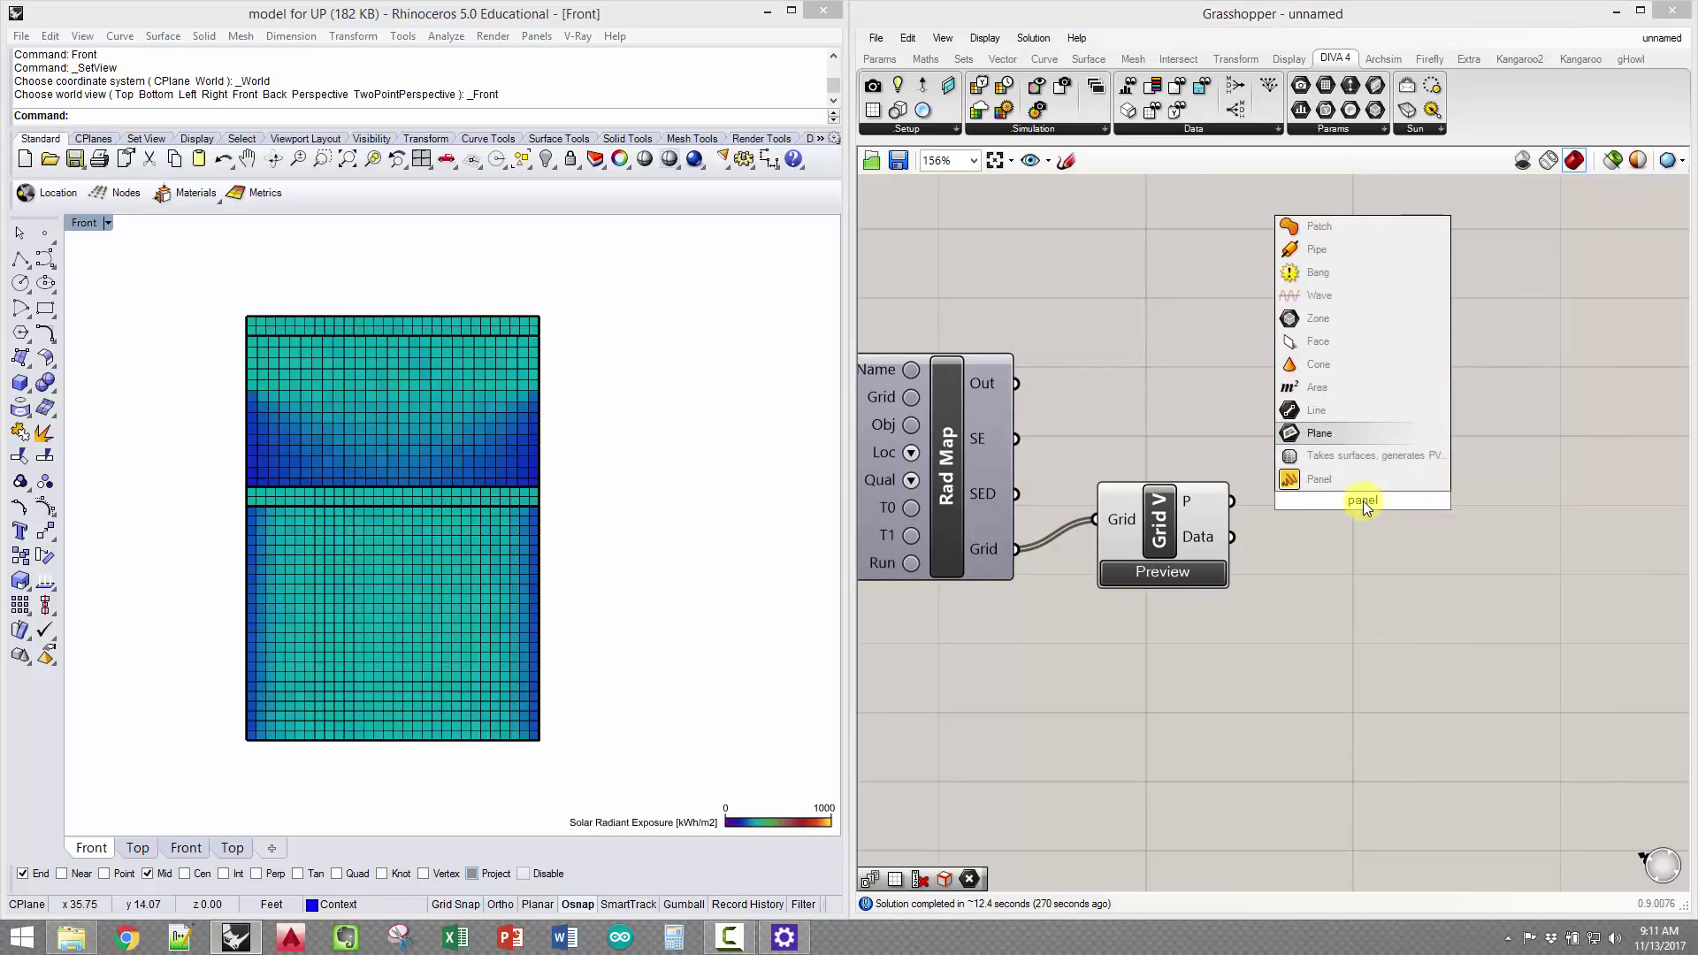
pyautogui.press('Return')
pyautogui.moveTo(1362, 500); pyautogui.dragTo(1439, 501)
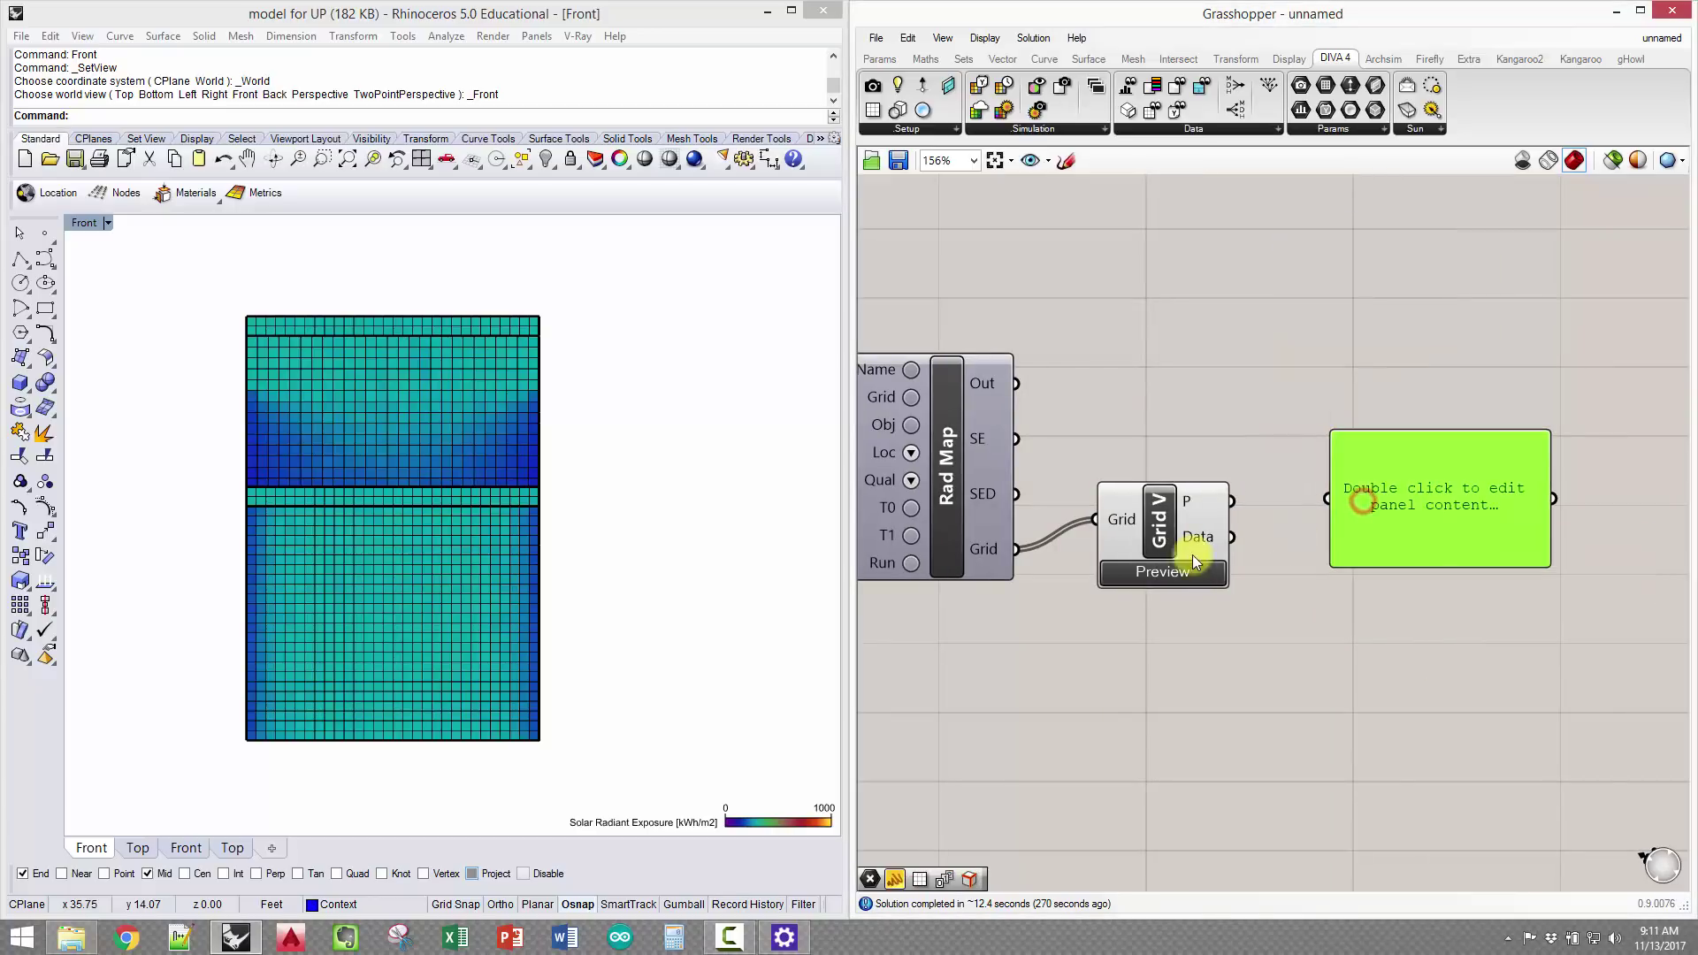
pyautogui.moveTo(1230, 537); pyautogui.dragTo(1317, 496)
pyautogui.moveTo(1402, 458); pyautogui.dragTo(1131, 280, button='right')
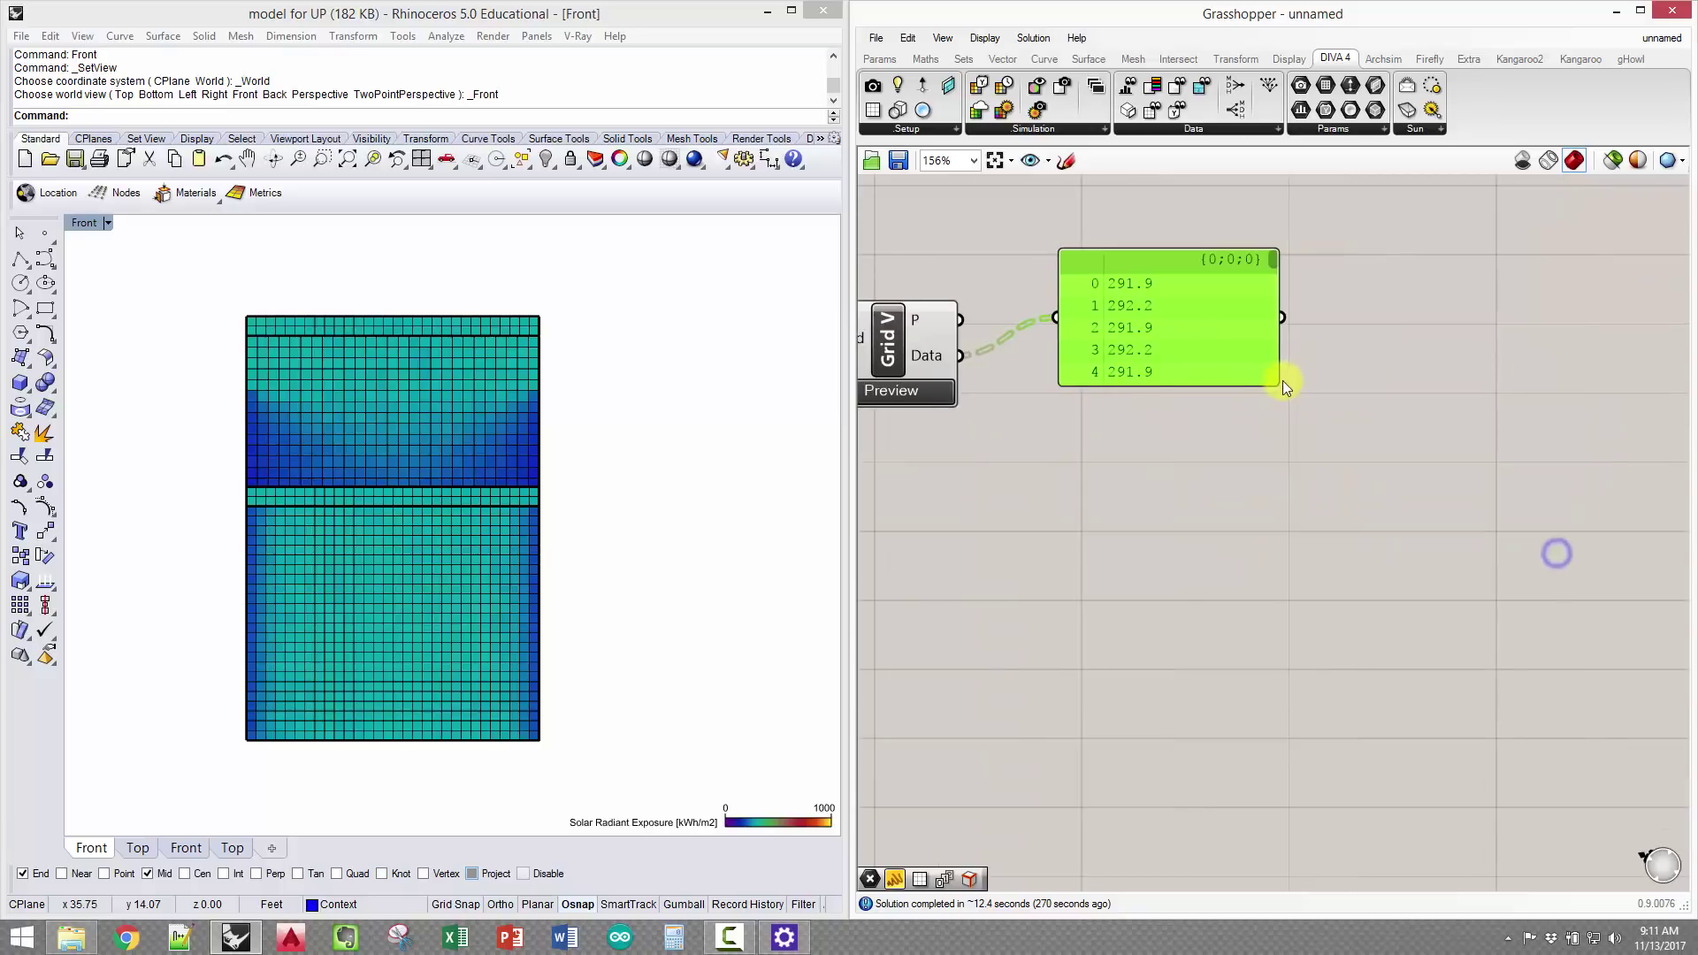
pyautogui.moveTo(1287, 396); pyautogui.dragTo(1597, 796)
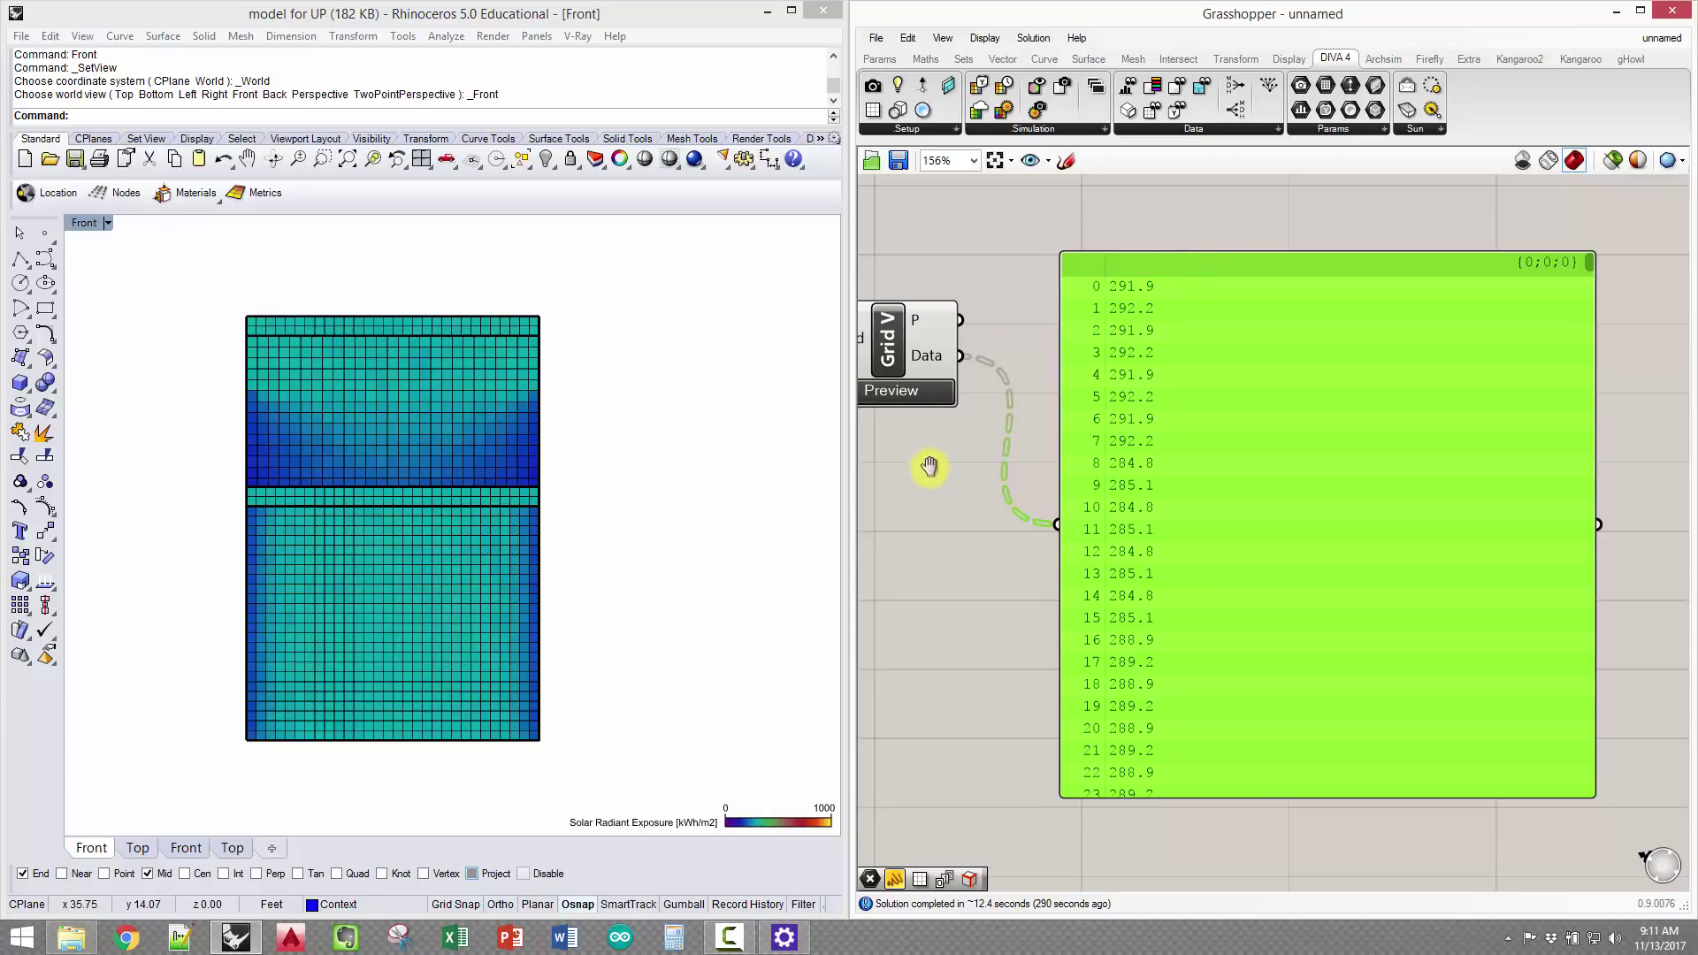
# Delete the panel attached to the Data output of Grid V
pyautogui.scroll(-3, 927, 466)
pyautogui.rightClick(1451, 476)
pyautogui.click(1038, 486)
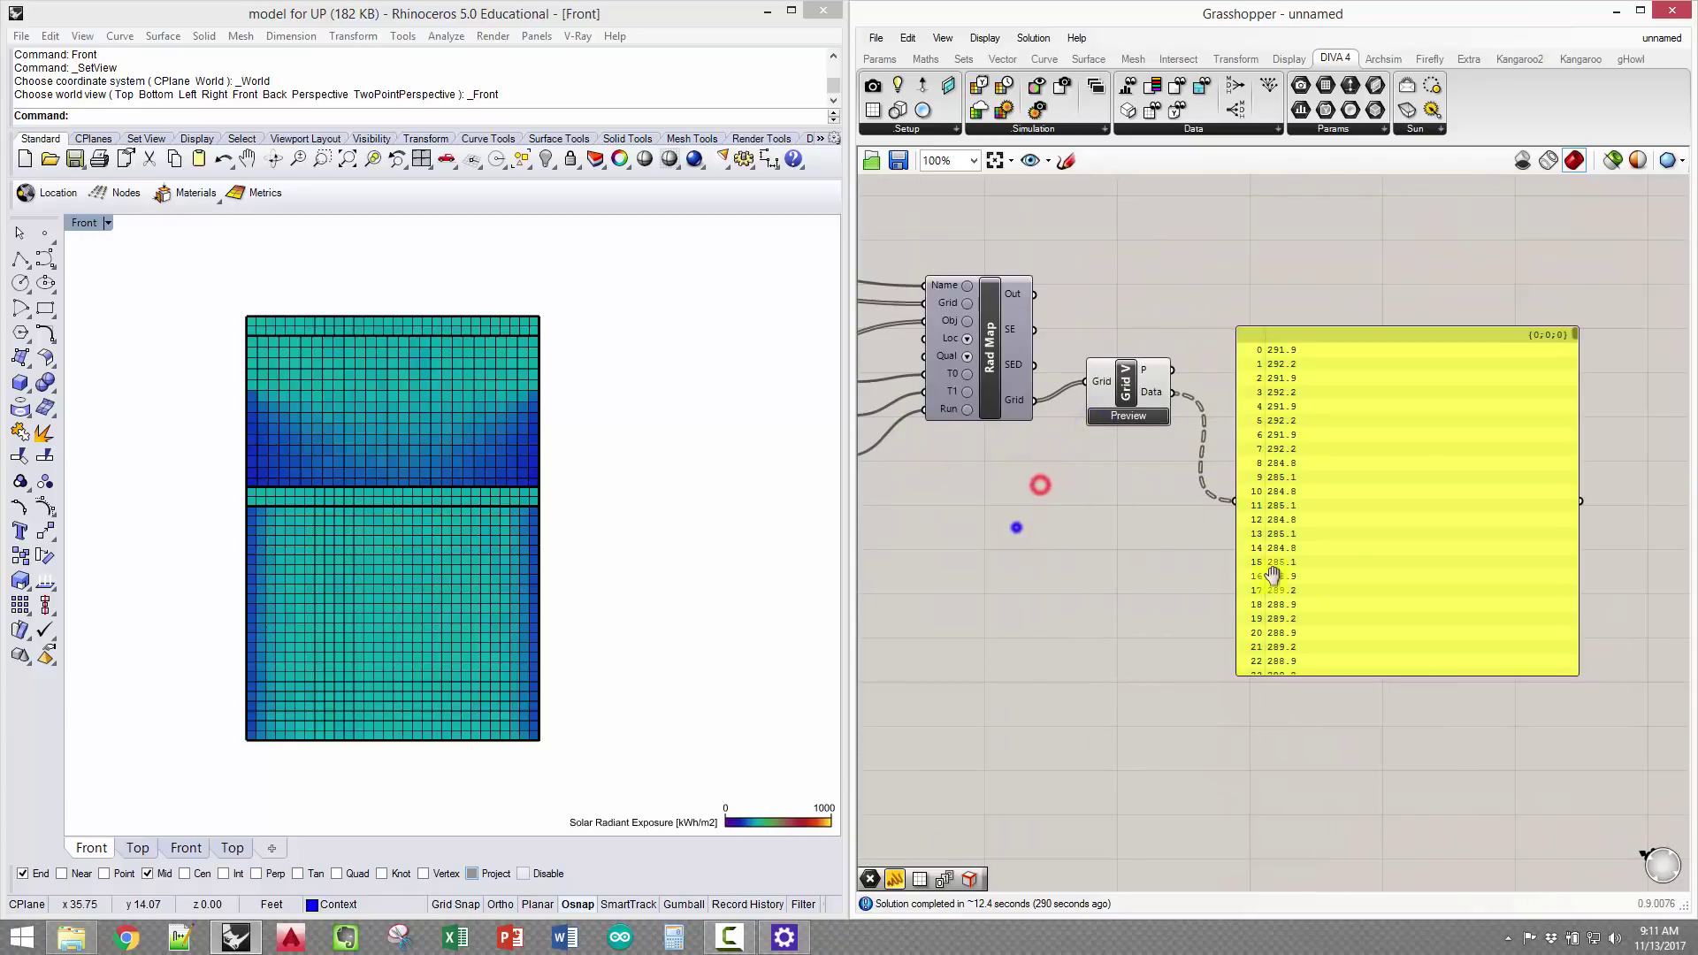
pyautogui.moveTo(1017, 527); pyautogui.dragTo(923, 597, button='right')
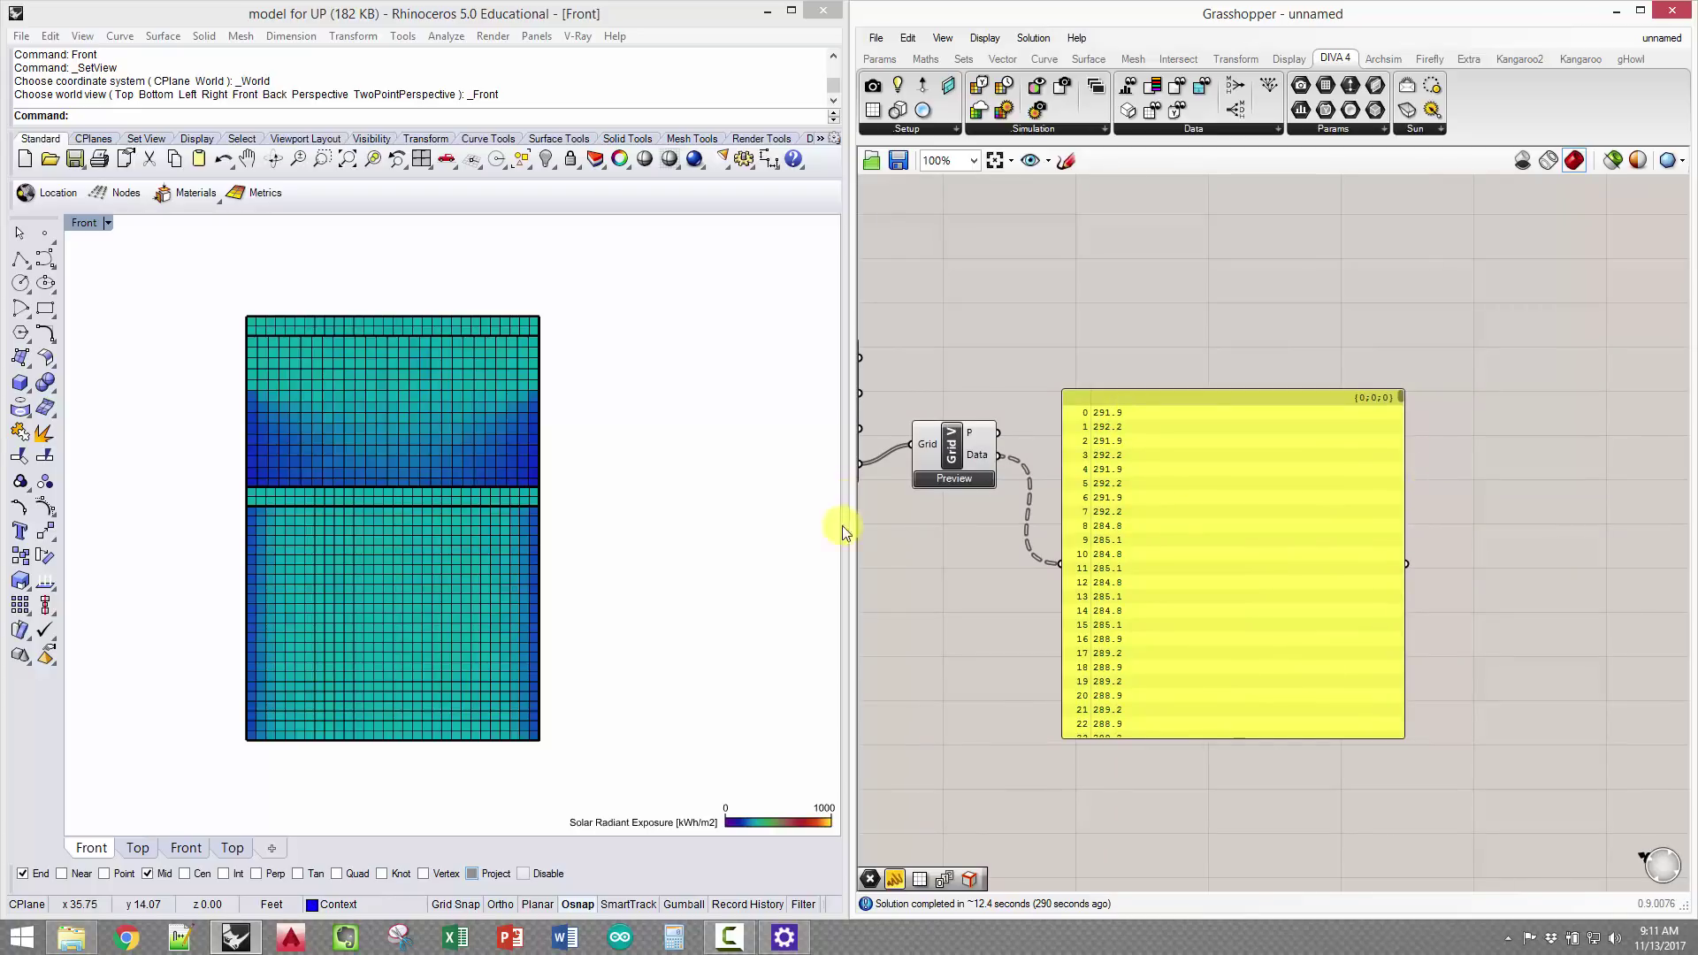
pyautogui.moveTo(936, 585); pyautogui.dragTo(1036, 608, button='right')
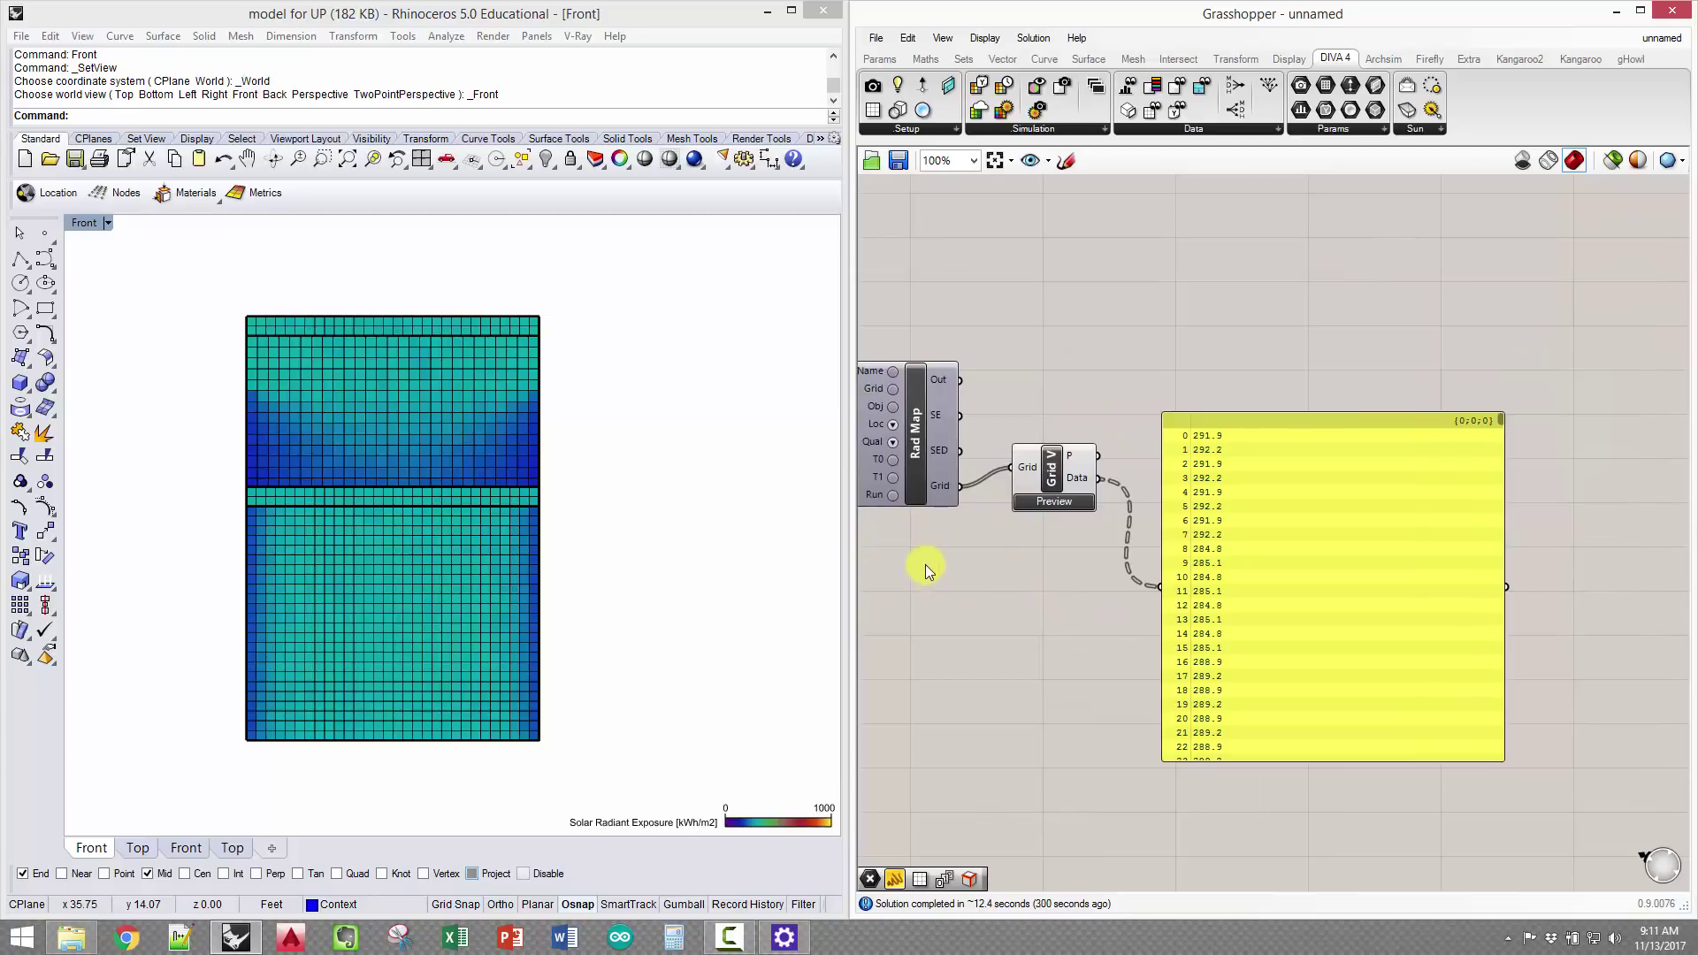
pyautogui.scroll(3, 1153, 442)
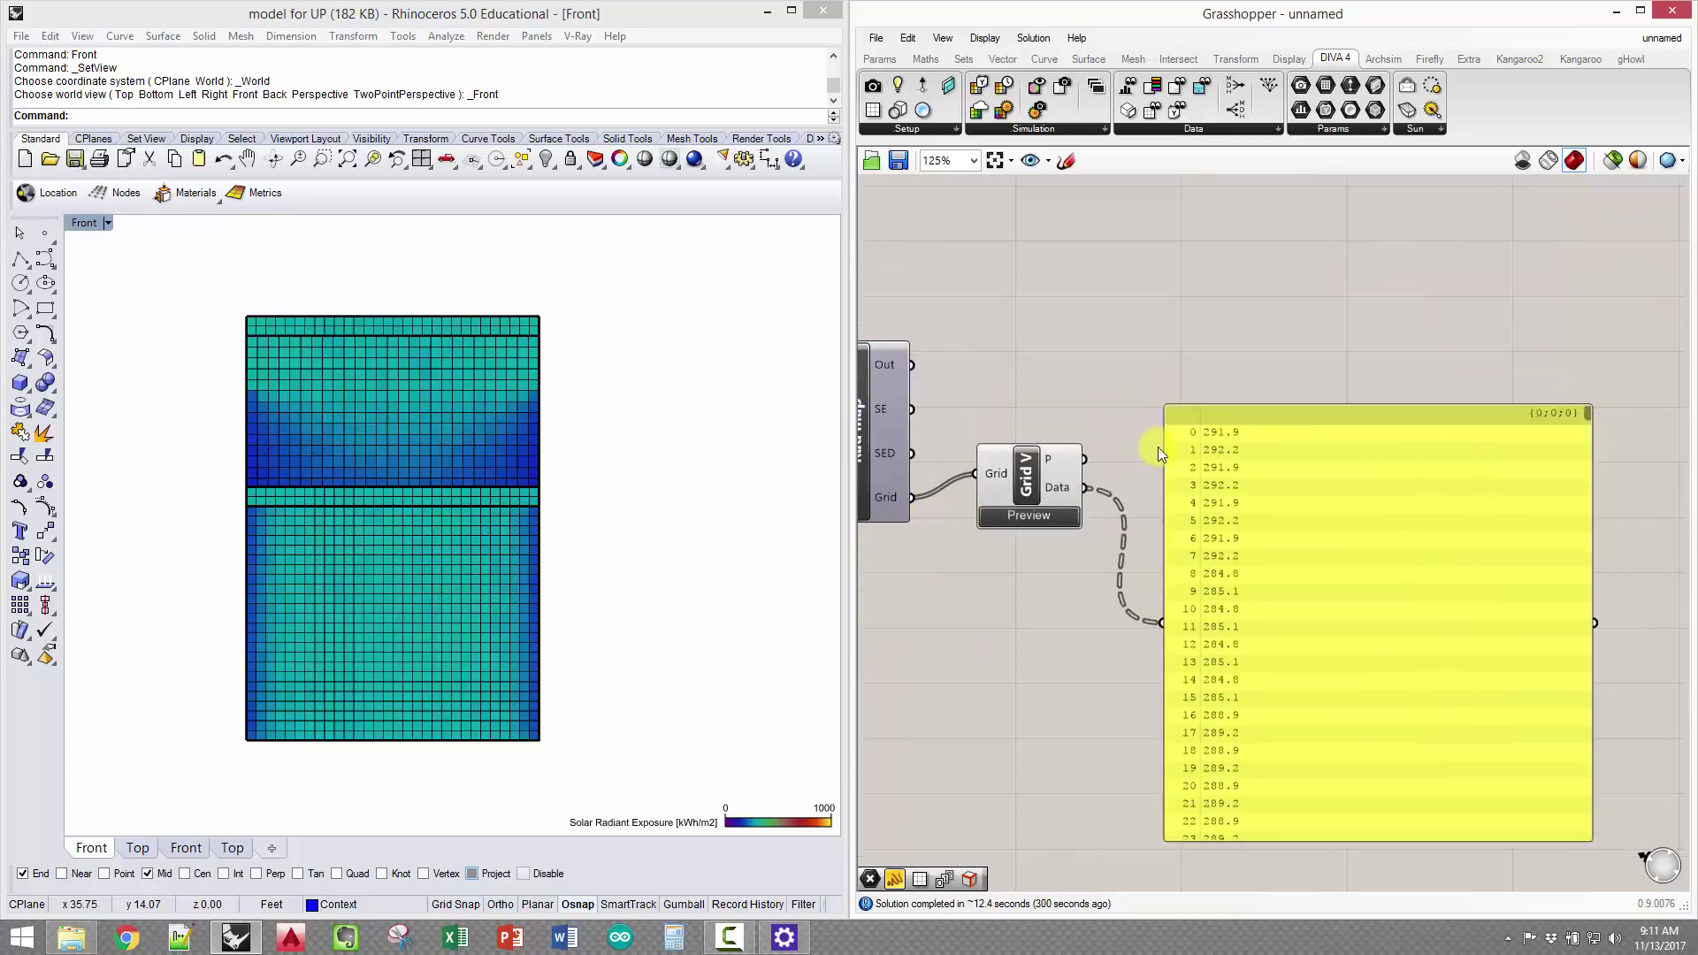
pyautogui.click(1267, 417)
pyautogui.scroll(-1, 1267, 418)
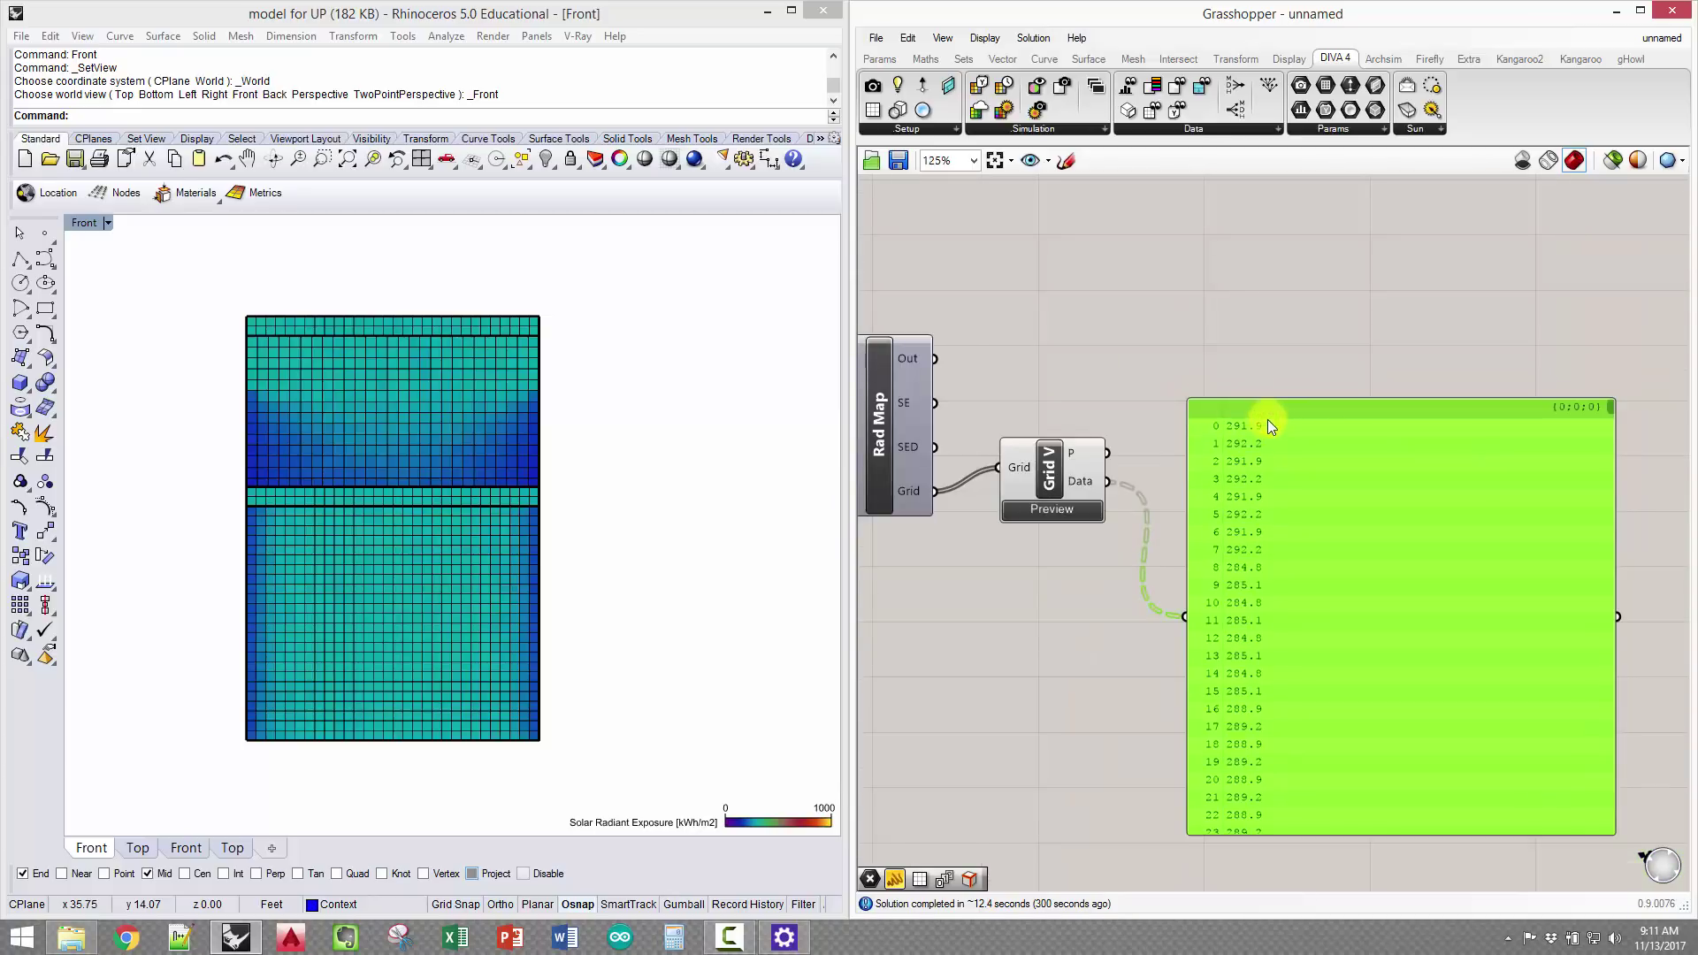
pyautogui.press('Delete')
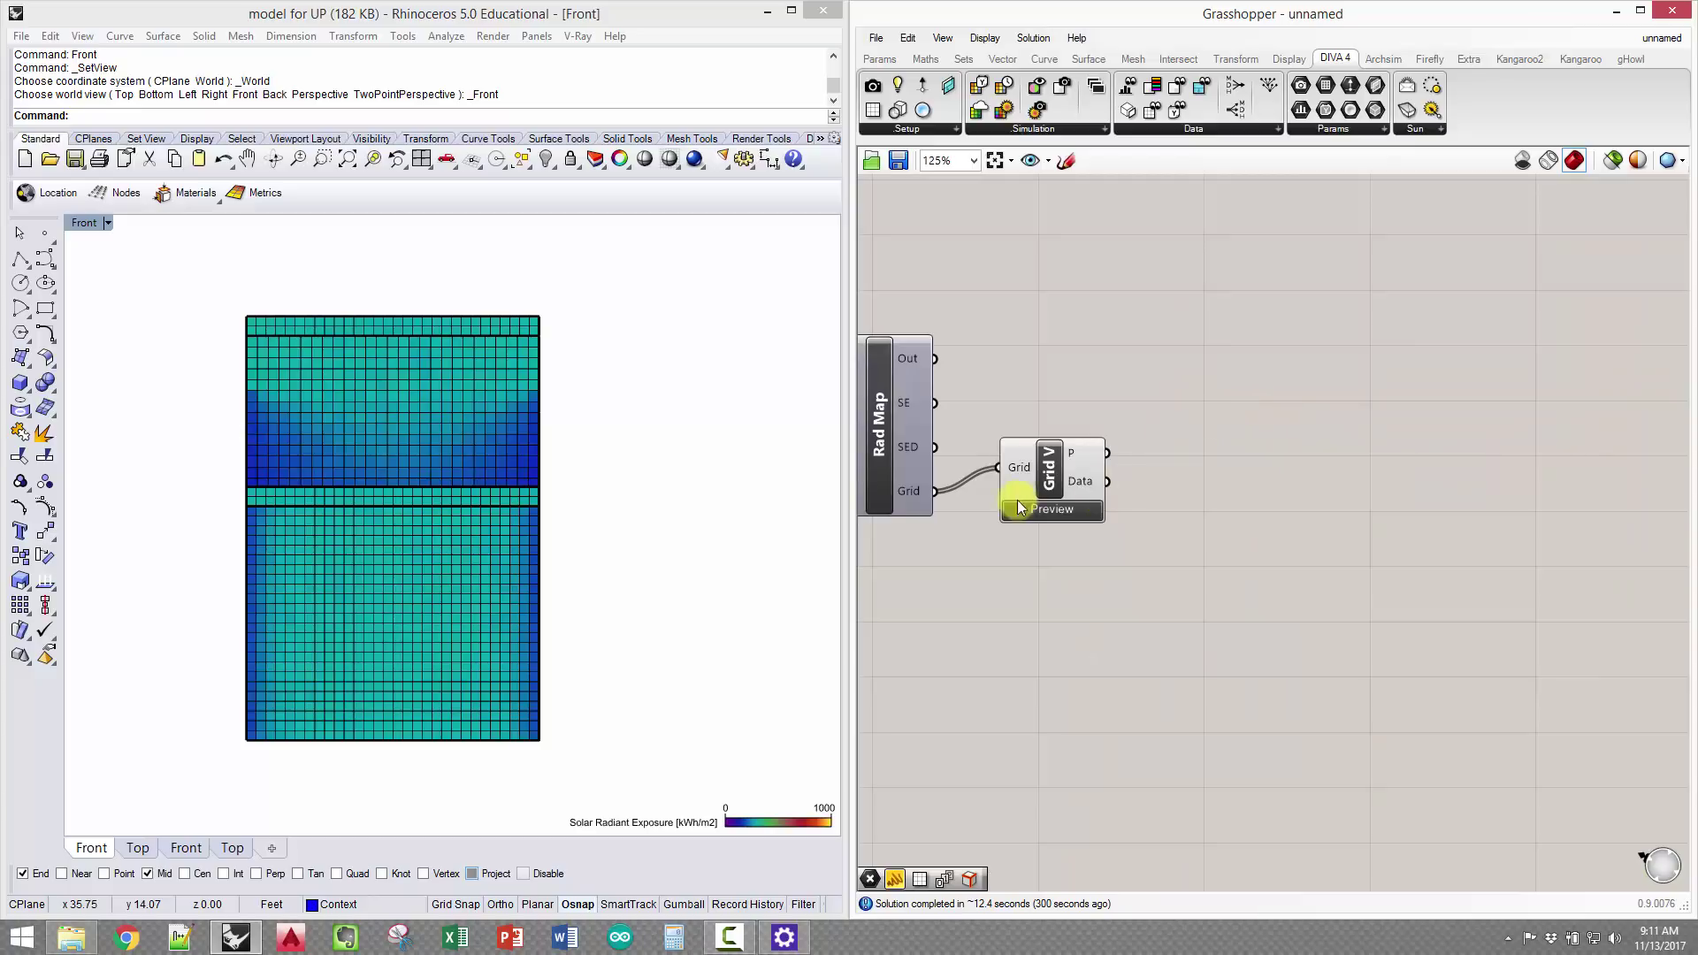
# Inspect the sensor points at the P output of the Grid V component
pyautogui.moveTo(914, 443); pyautogui.dragTo(1253, 486, button='right')
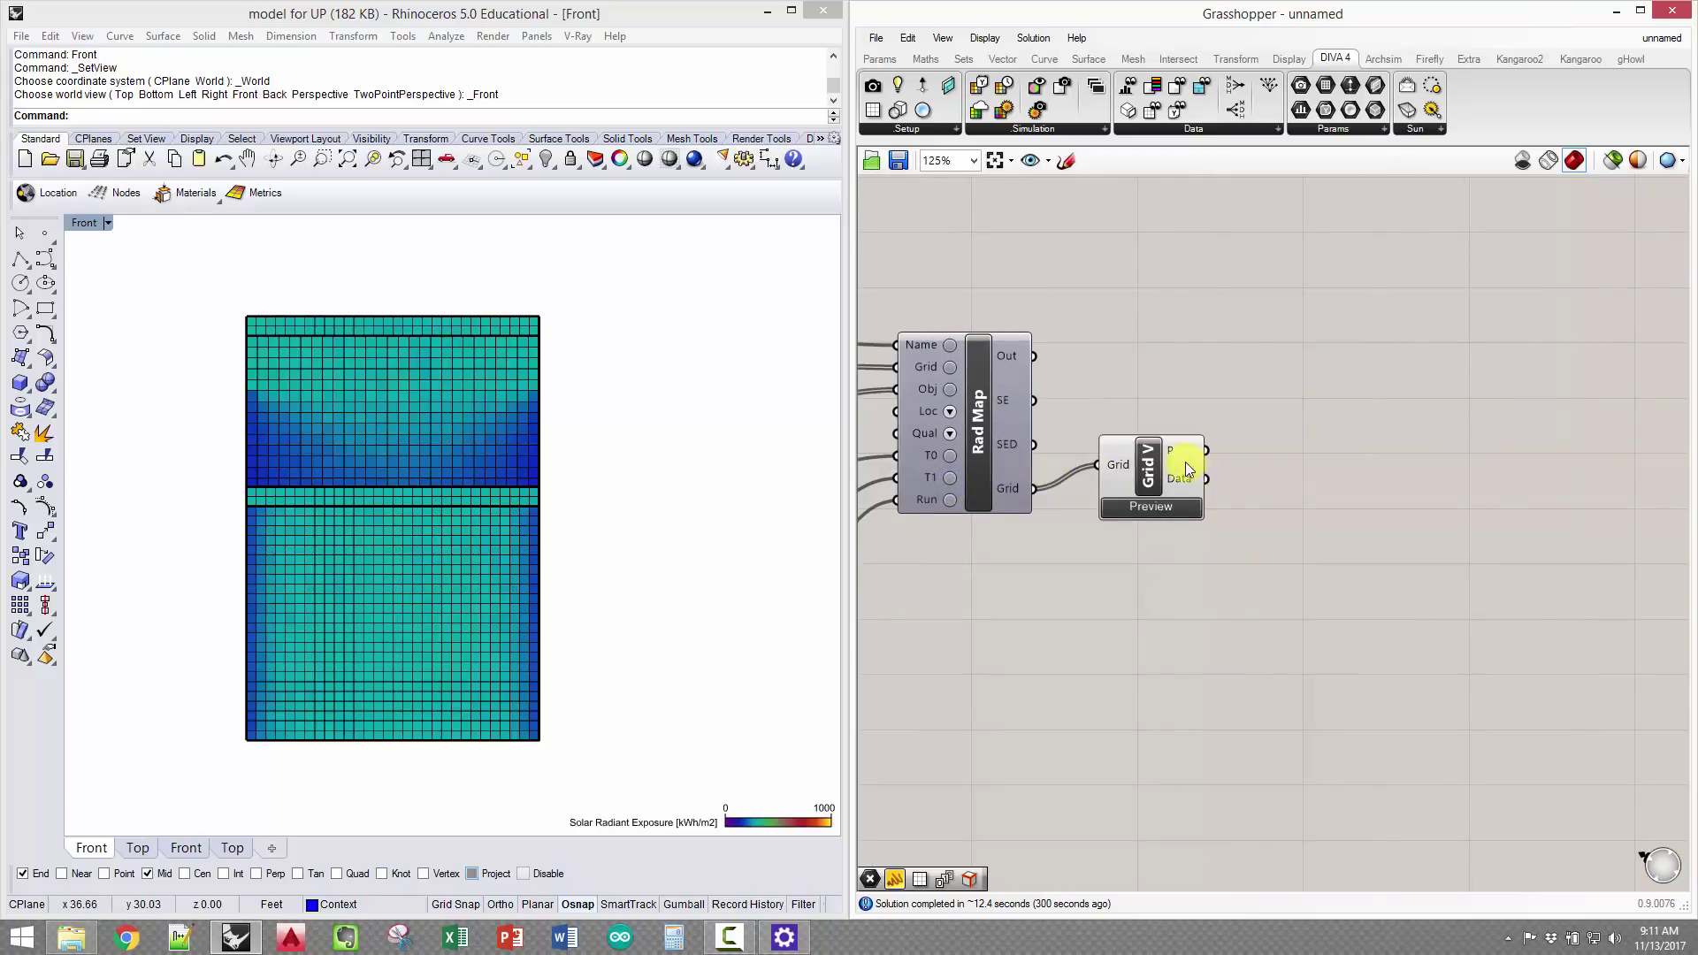
pyautogui.scroll(2, 1185, 464)
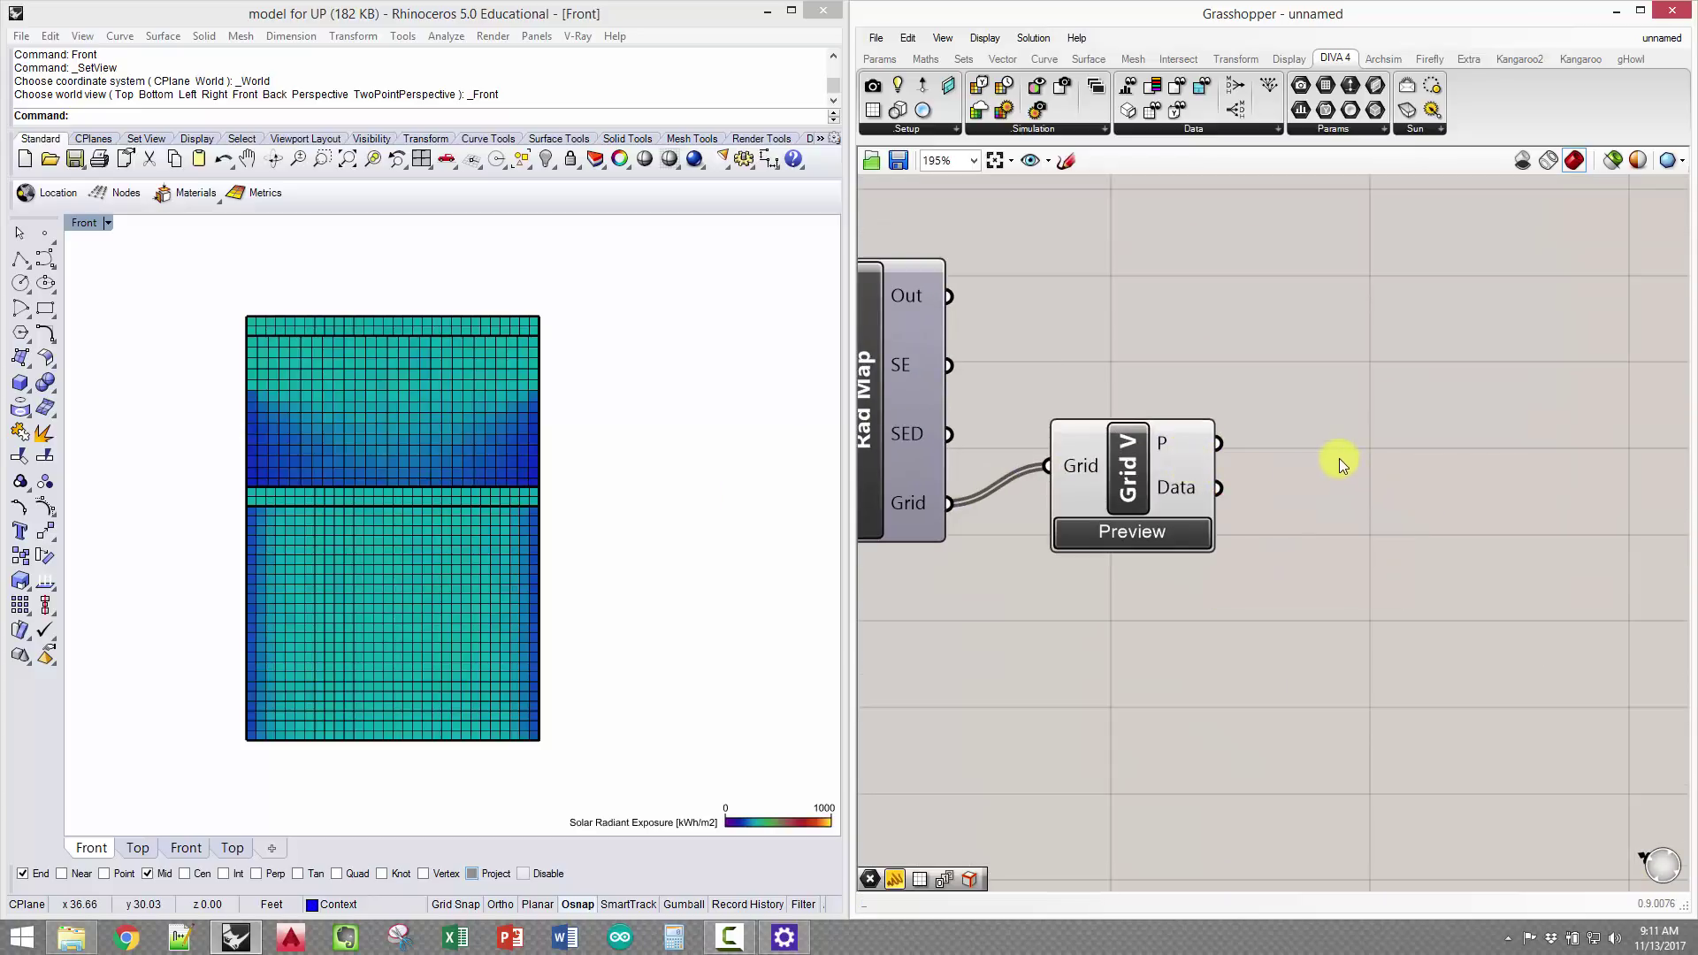
pyautogui.moveTo(1176, 440)
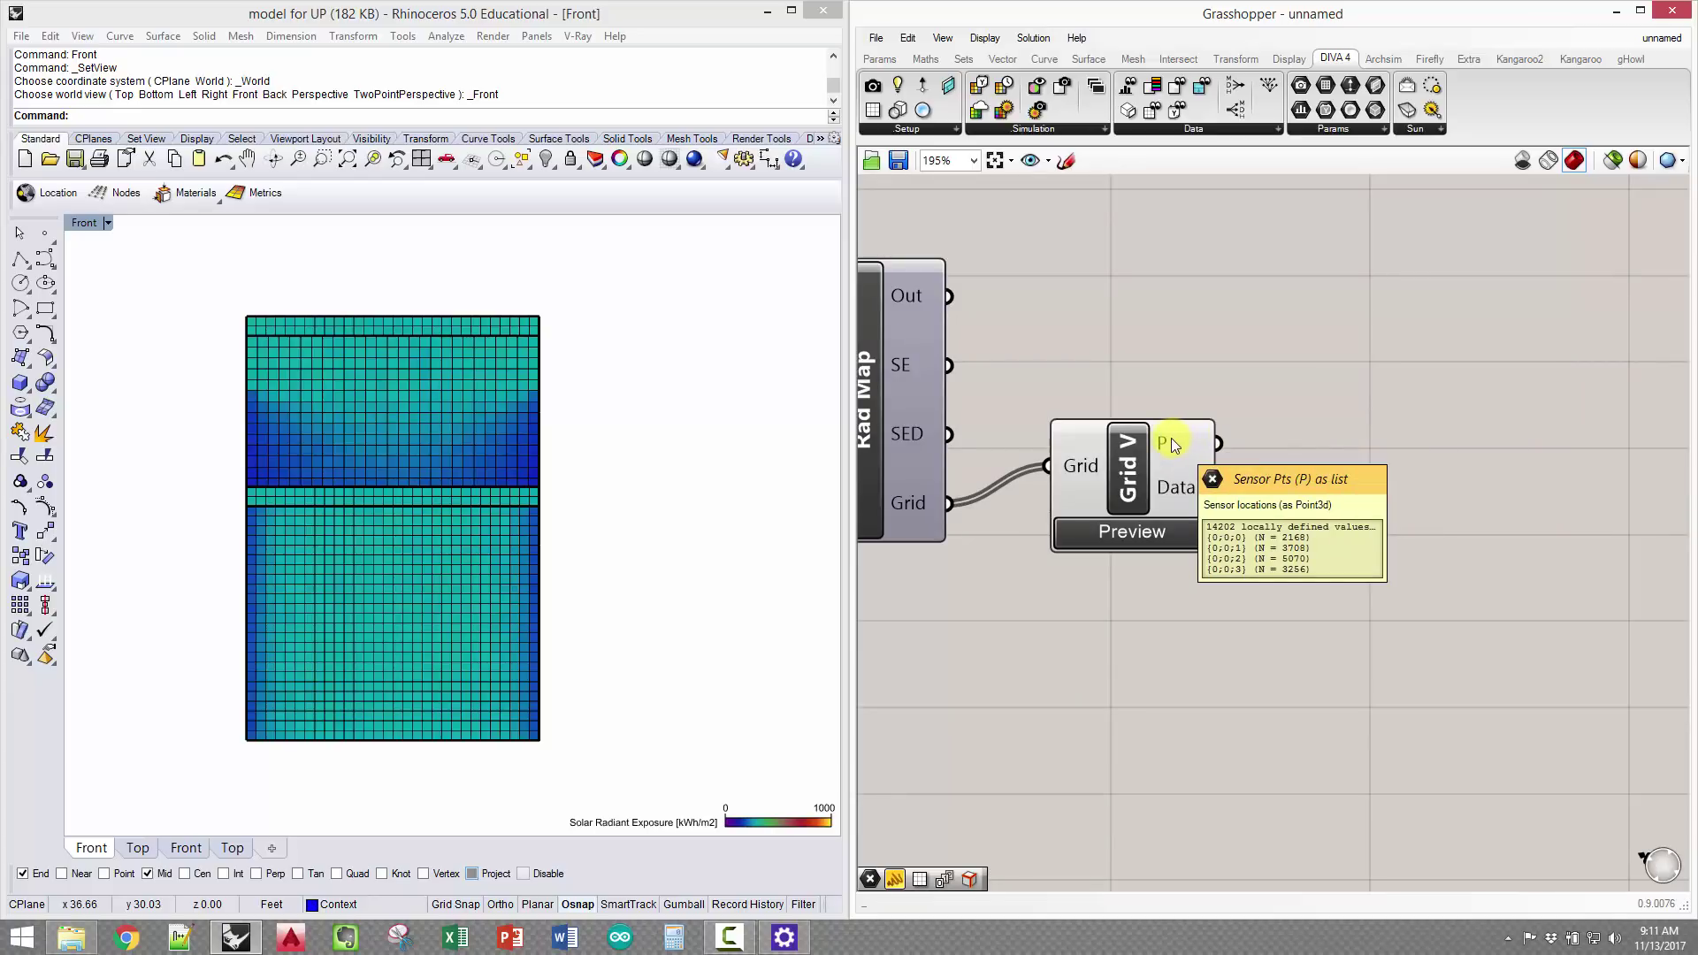
pyautogui.moveTo(1192, 501)
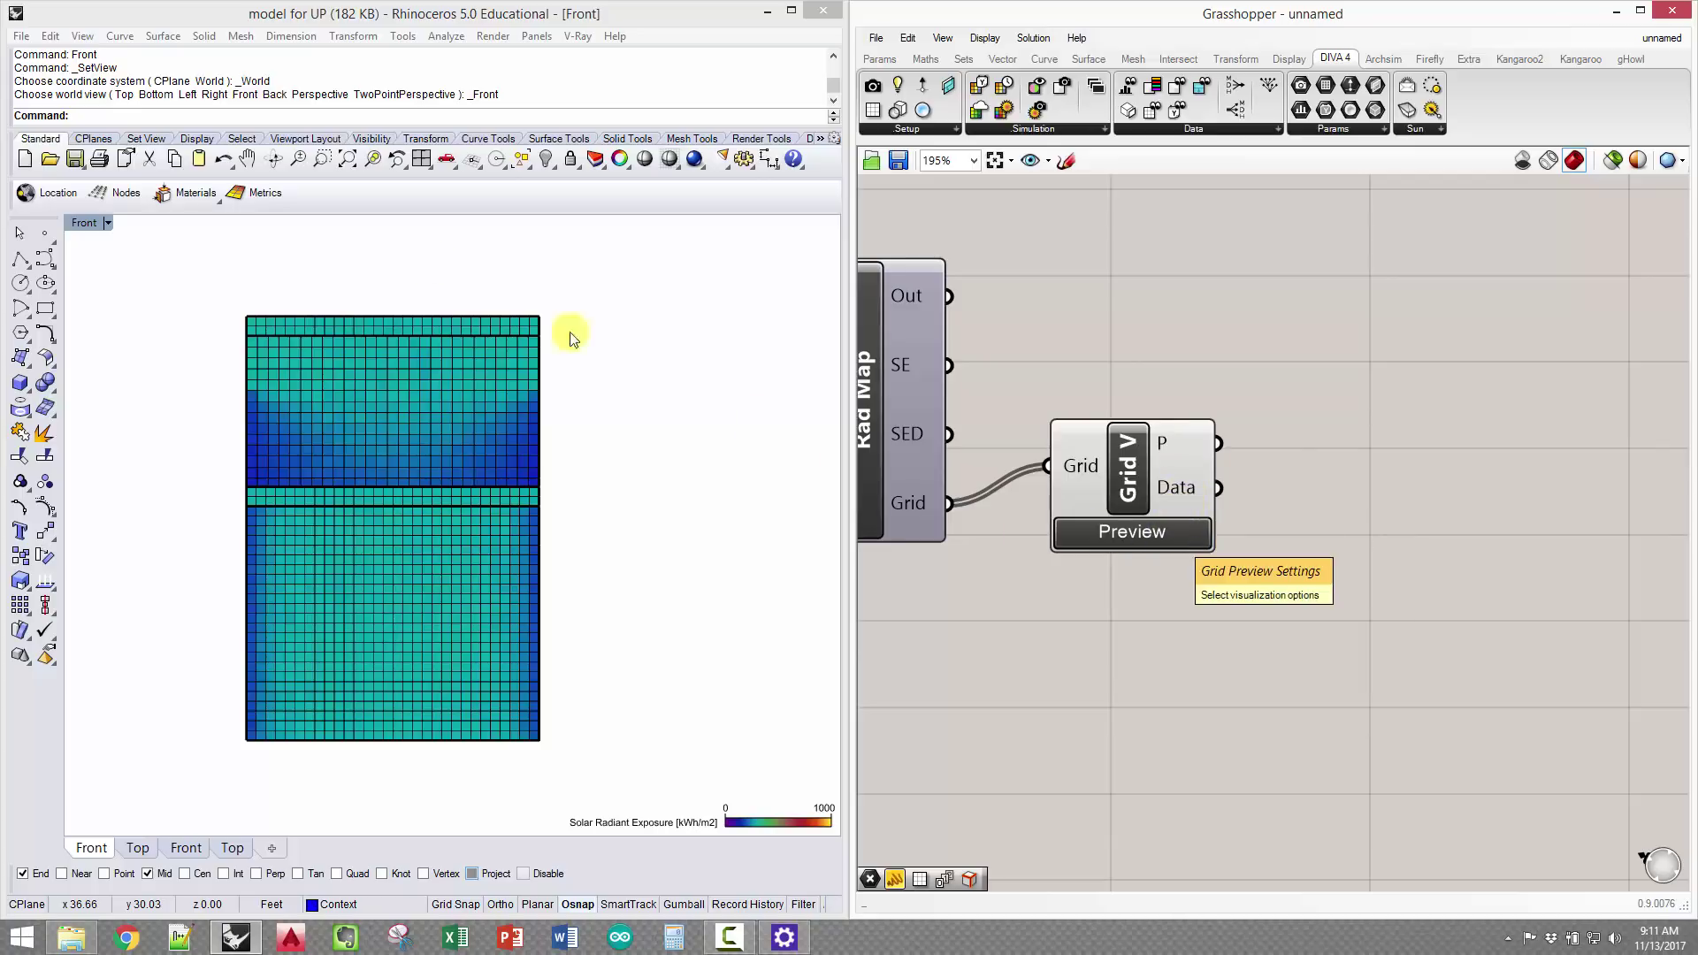
# Switch the Rhino viewport from Front to the Perspective view and orbit to see both building volumes
pyautogui.click(104, 222)
pyautogui.click(172, 586)
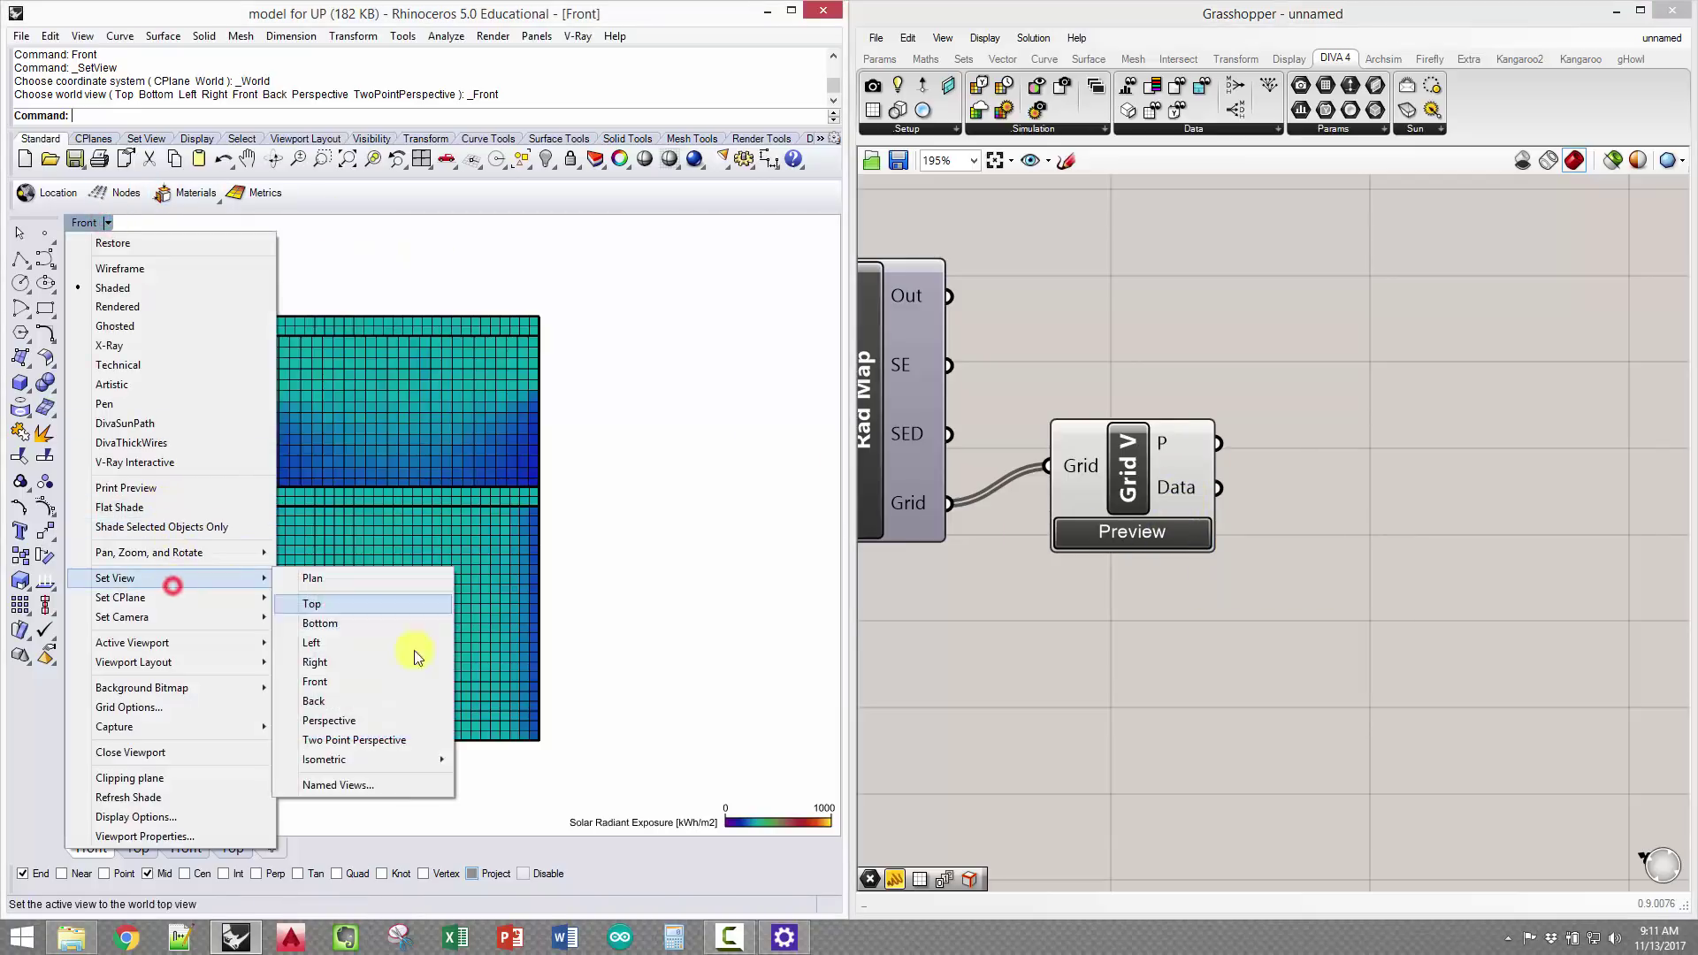
pyautogui.click(393, 720)
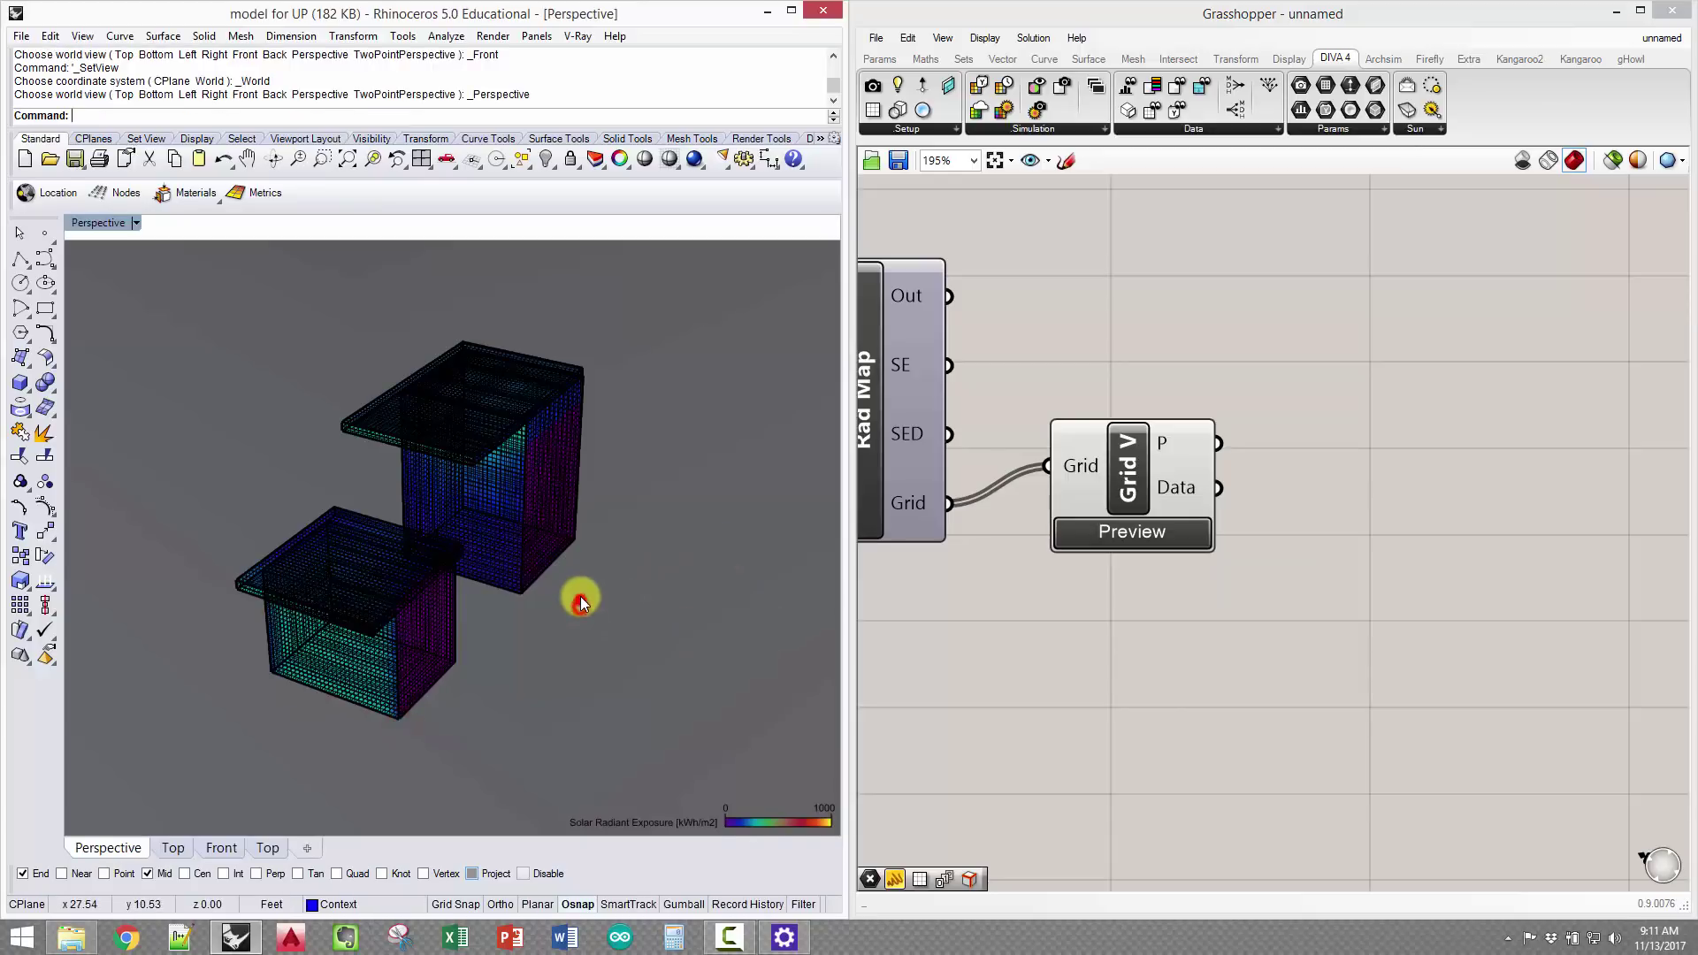
pyautogui.moveTo(581, 603); pyautogui.dragTo(619, 619, button='right')
# Set the Spacing slider feeding the Grid component to 6
pyautogui.moveTo(1033, 636); pyautogui.dragTo(1382, 582, button='right')
pyautogui.moveTo(1016, 482); pyautogui.dragTo(1068, 466, button='right')
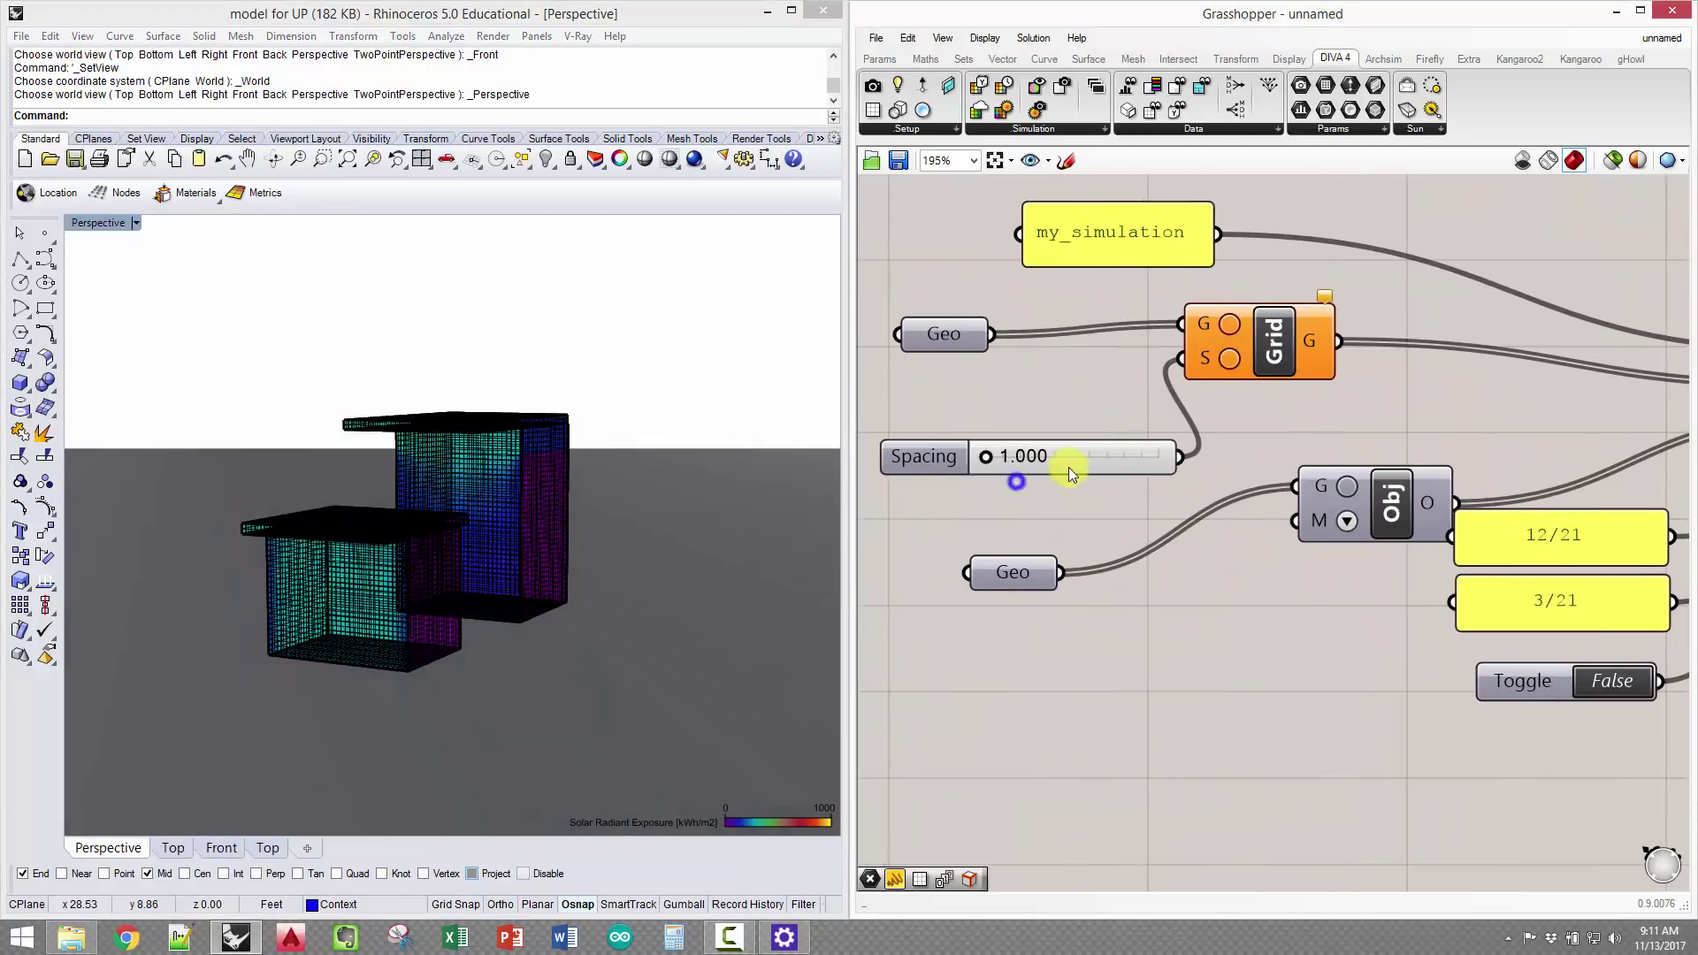
pyautogui.doubleClick(1070, 464)
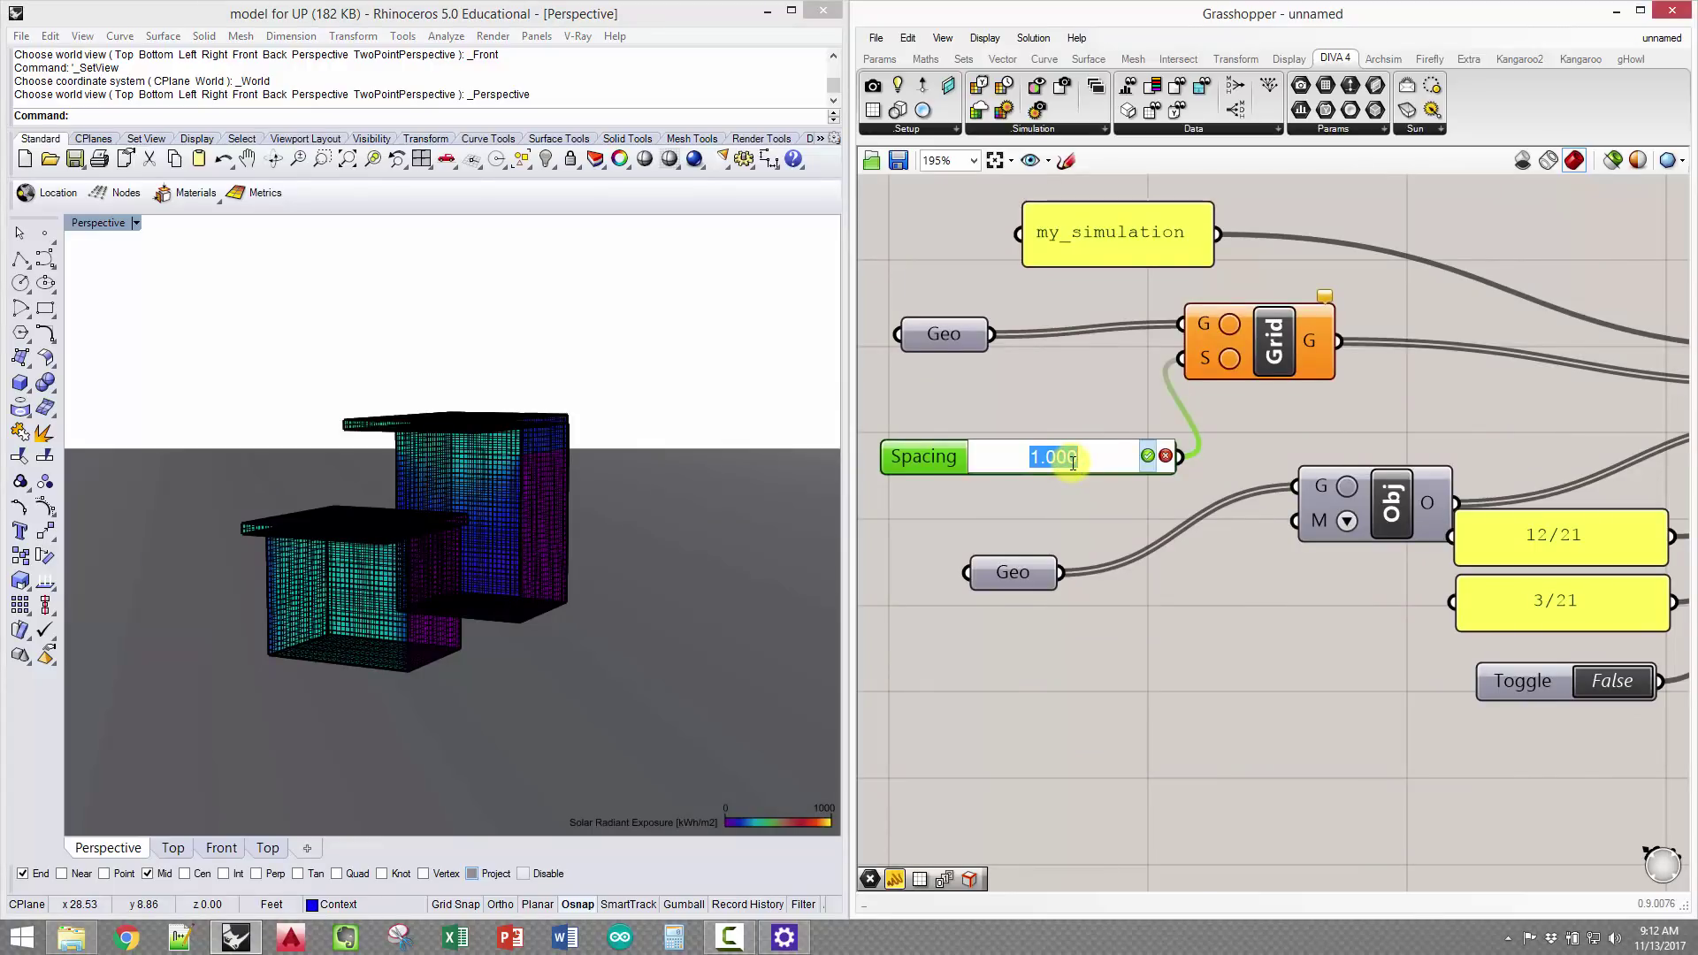
pyautogui.write('6')
pyautogui.click(1147, 455)
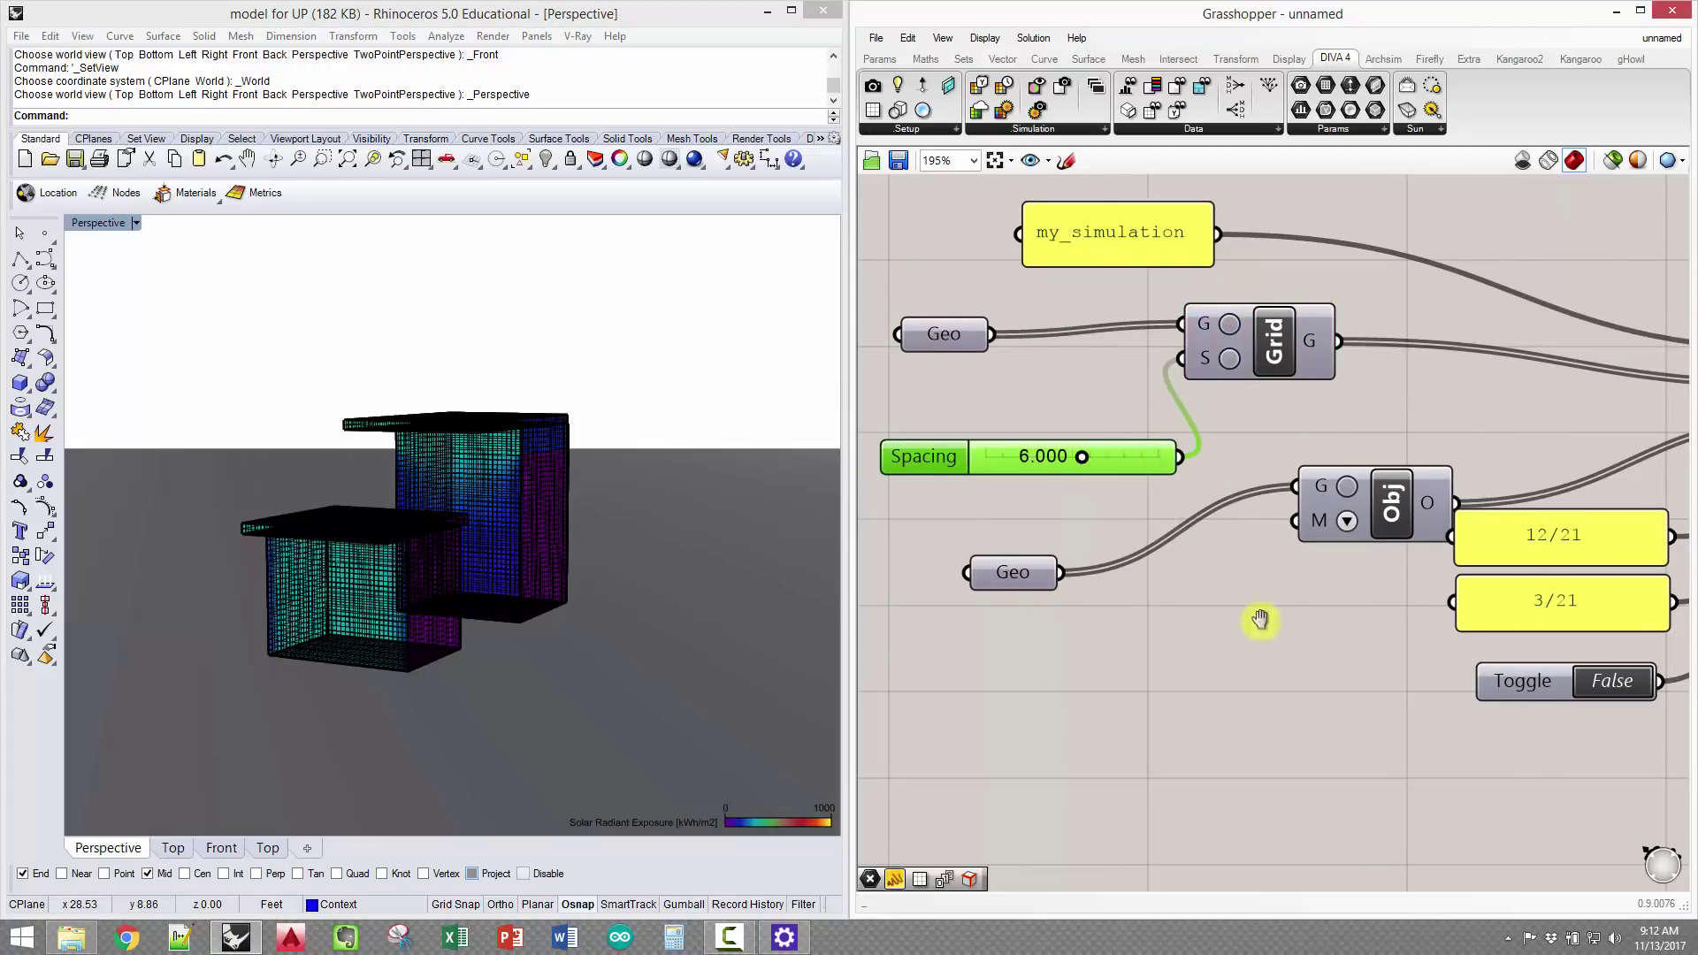
# Set the toggle feeding the Rad Map's Run input to True to rerun the radiation simulation
pyautogui.moveTo(1615, 688); pyautogui.dragTo(1371, 630, button='right')
pyautogui.click(1368, 623)
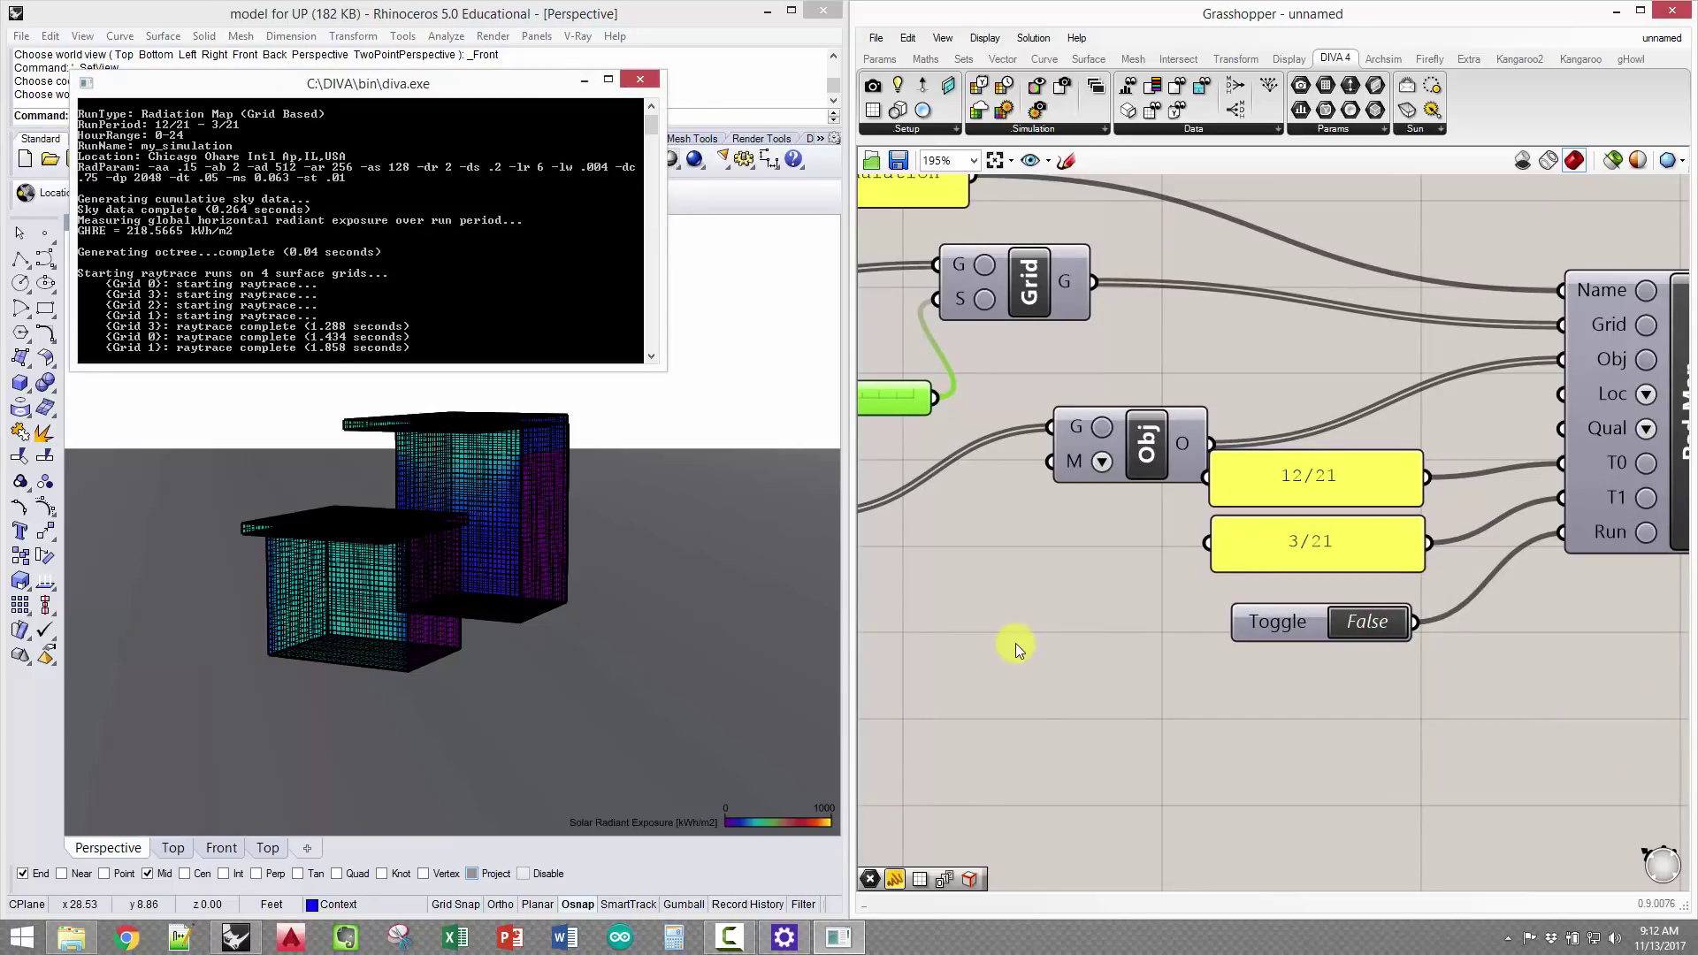
pyautogui.moveTo(628, 492); pyautogui.dragTo(1402, 720, button='right')
# Bake the radiation grid preview from the Grid V component into the Rhino model
pyautogui.moveTo(1481, 631); pyautogui.dragTo(1145, 629, button='right')
pyautogui.moveTo(1478, 566); pyautogui.dragTo(1288, 549, button='right')
pyautogui.rightClick(1288, 550)
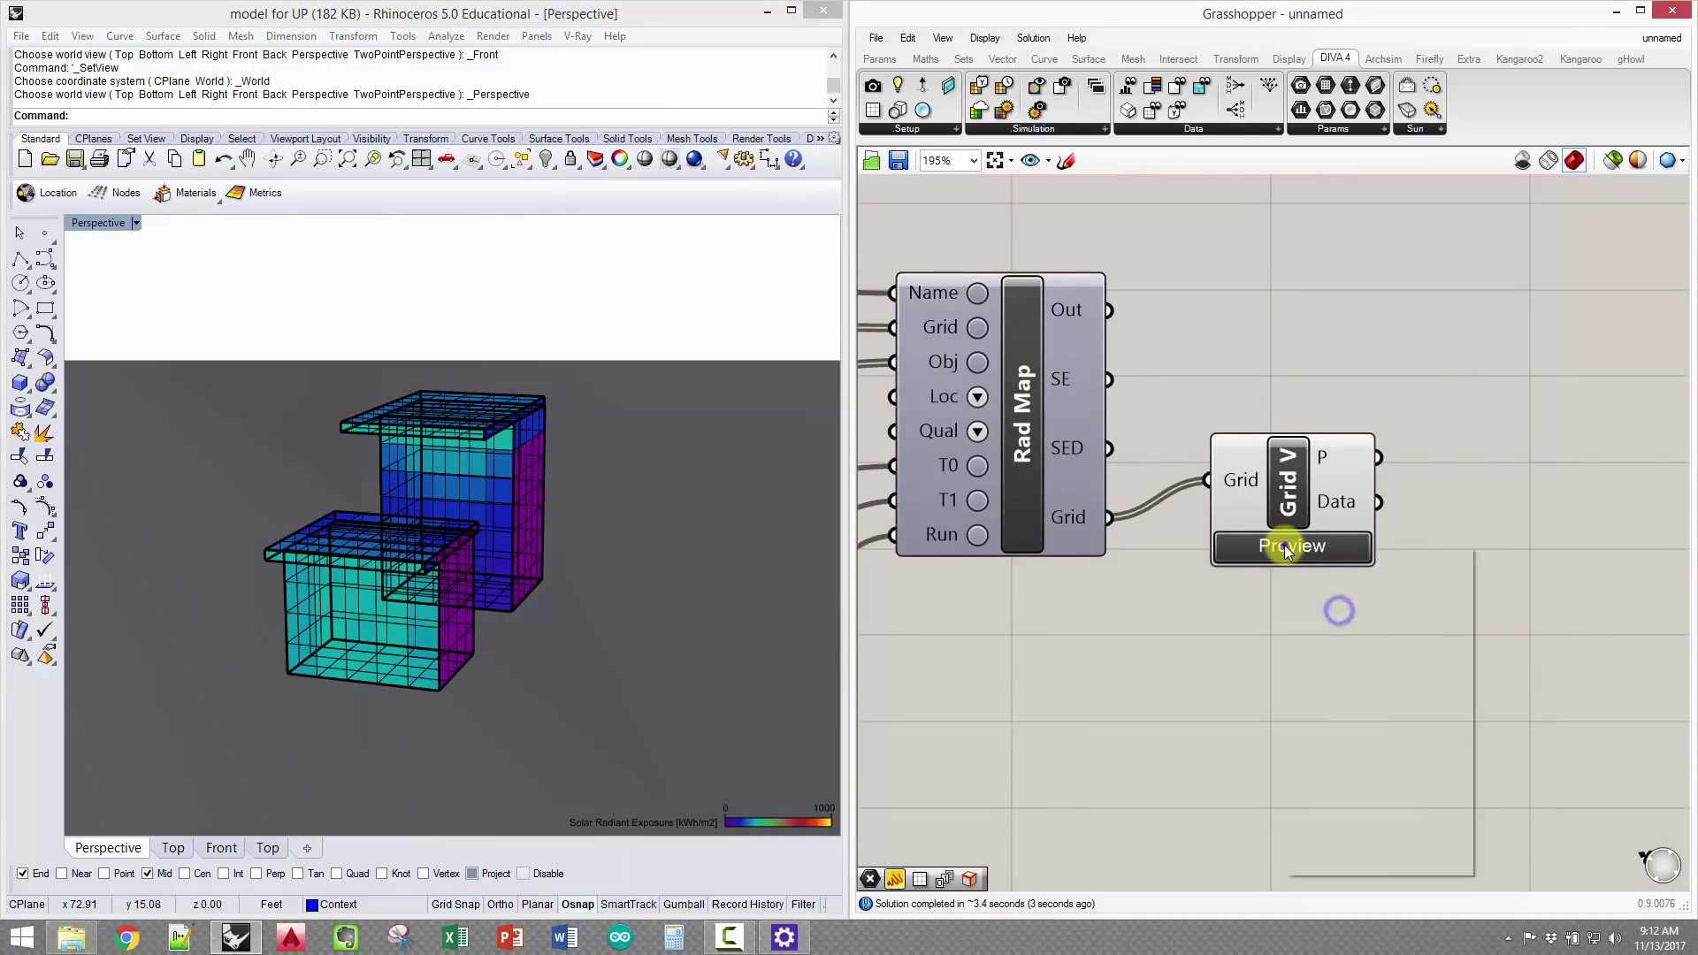
pyautogui.click(1271, 547)
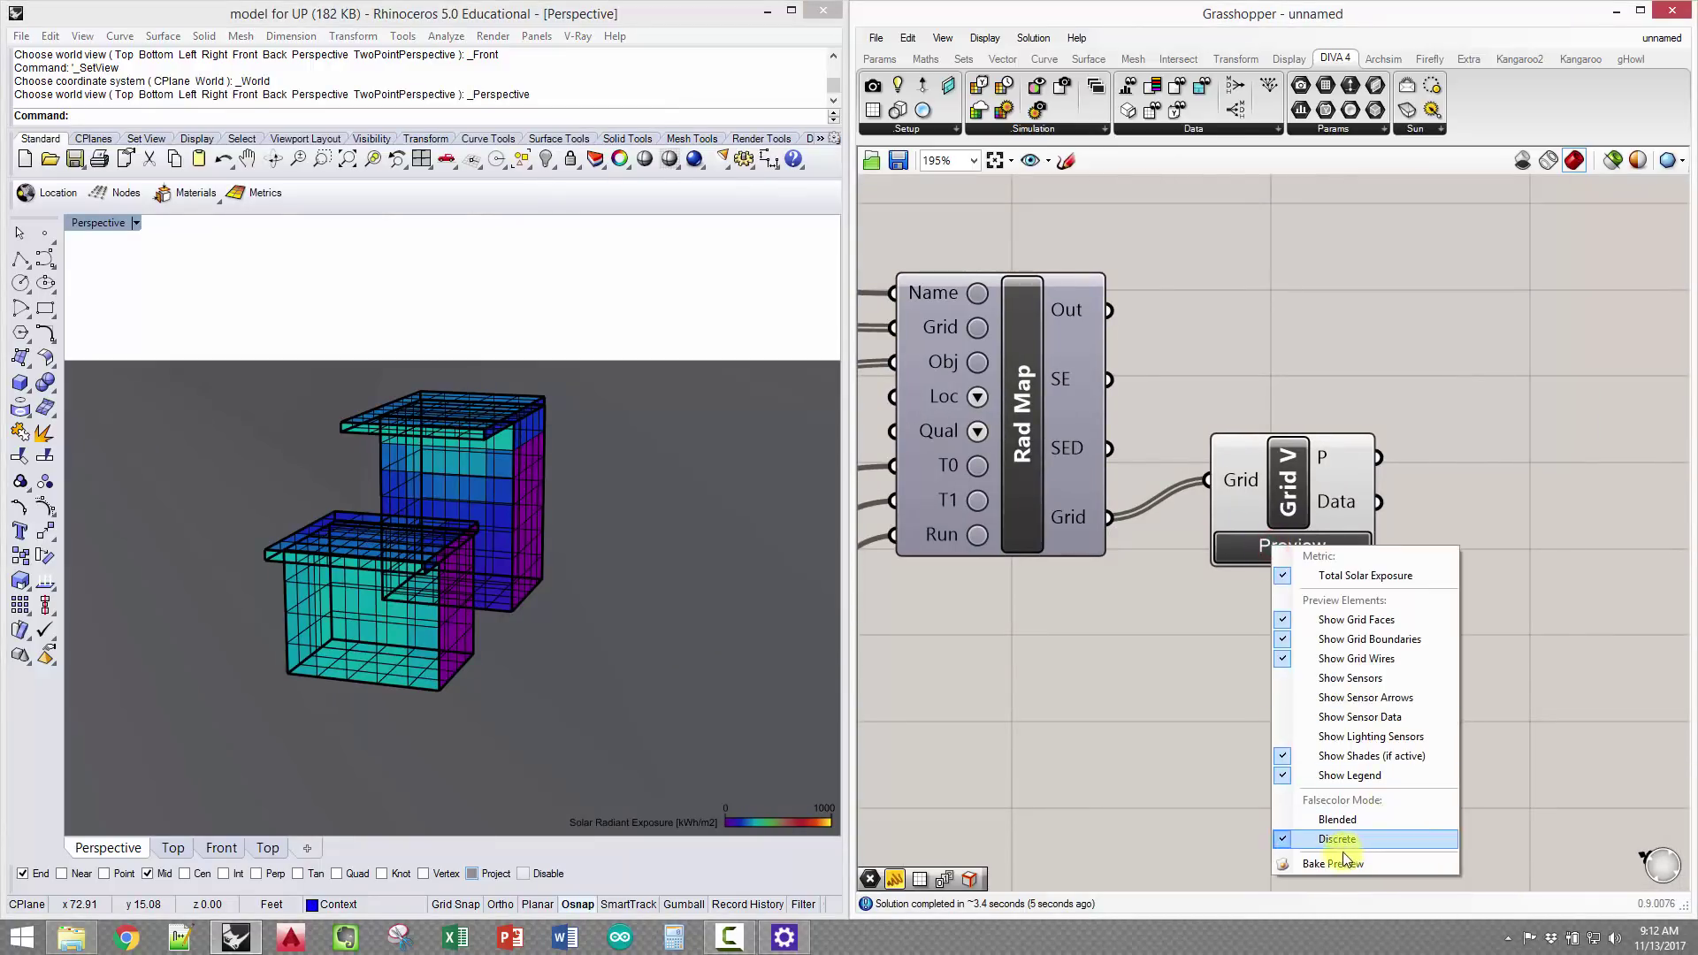
pyautogui.click(1332, 865)
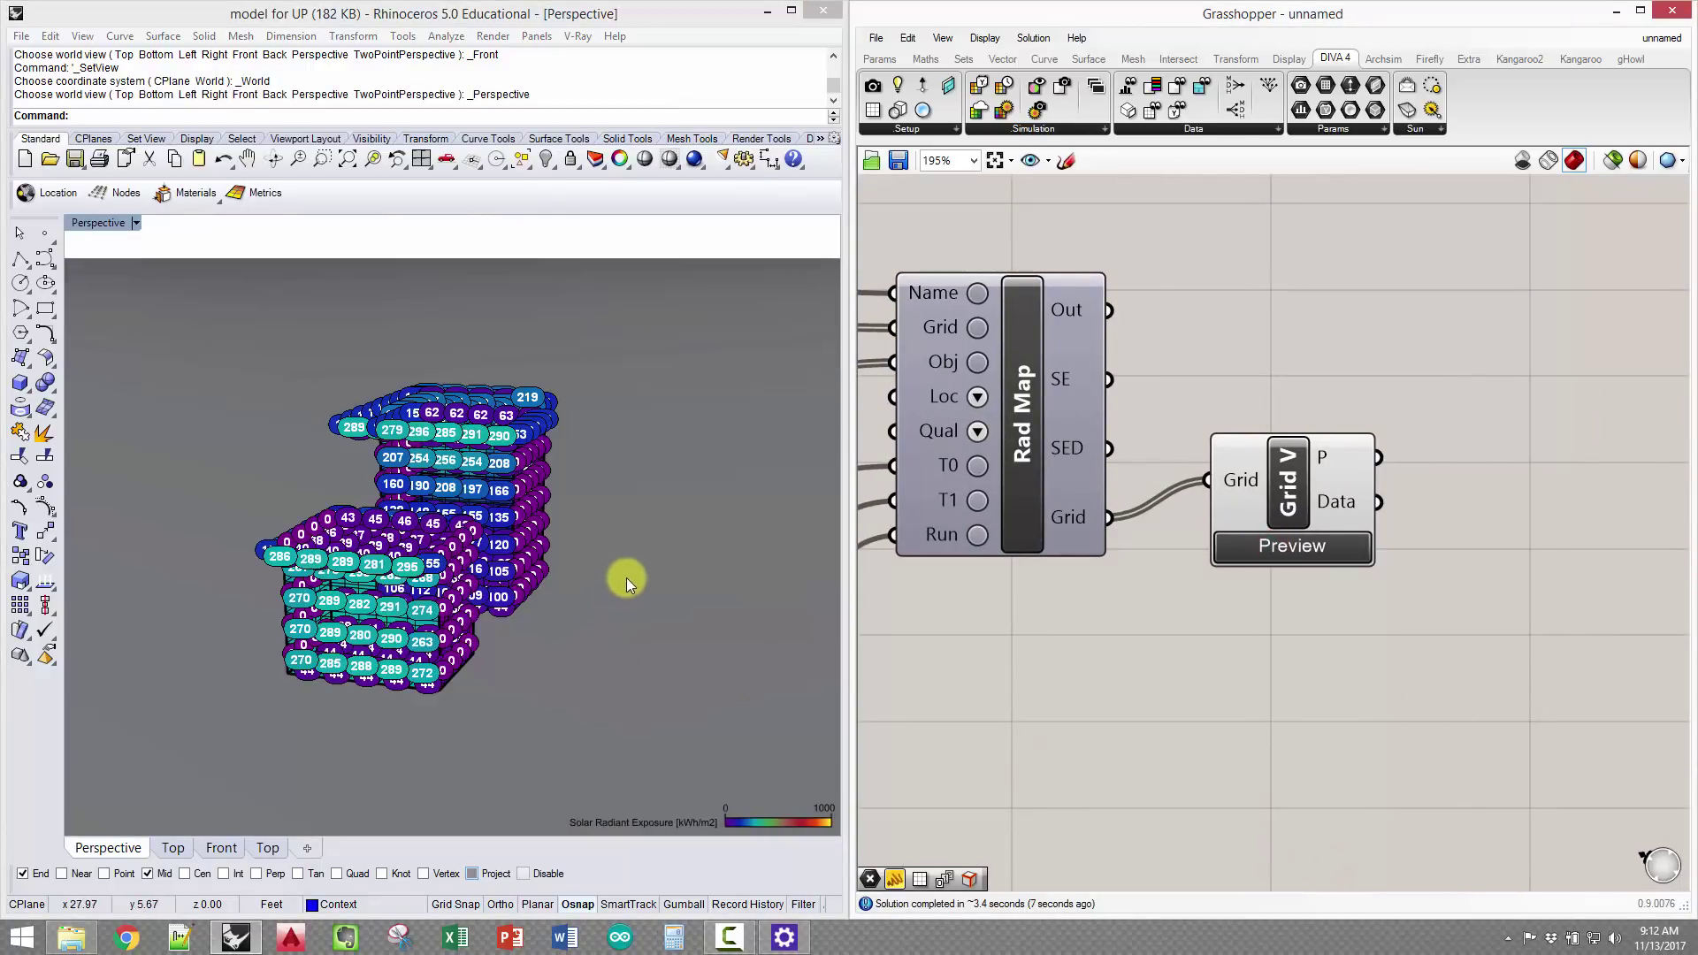
# Inspect individual baked mesh cells and their solar exposure values on the upper volume
pyautogui.moveTo(626, 576); pyautogui.dragTo(167, 515, button='right')
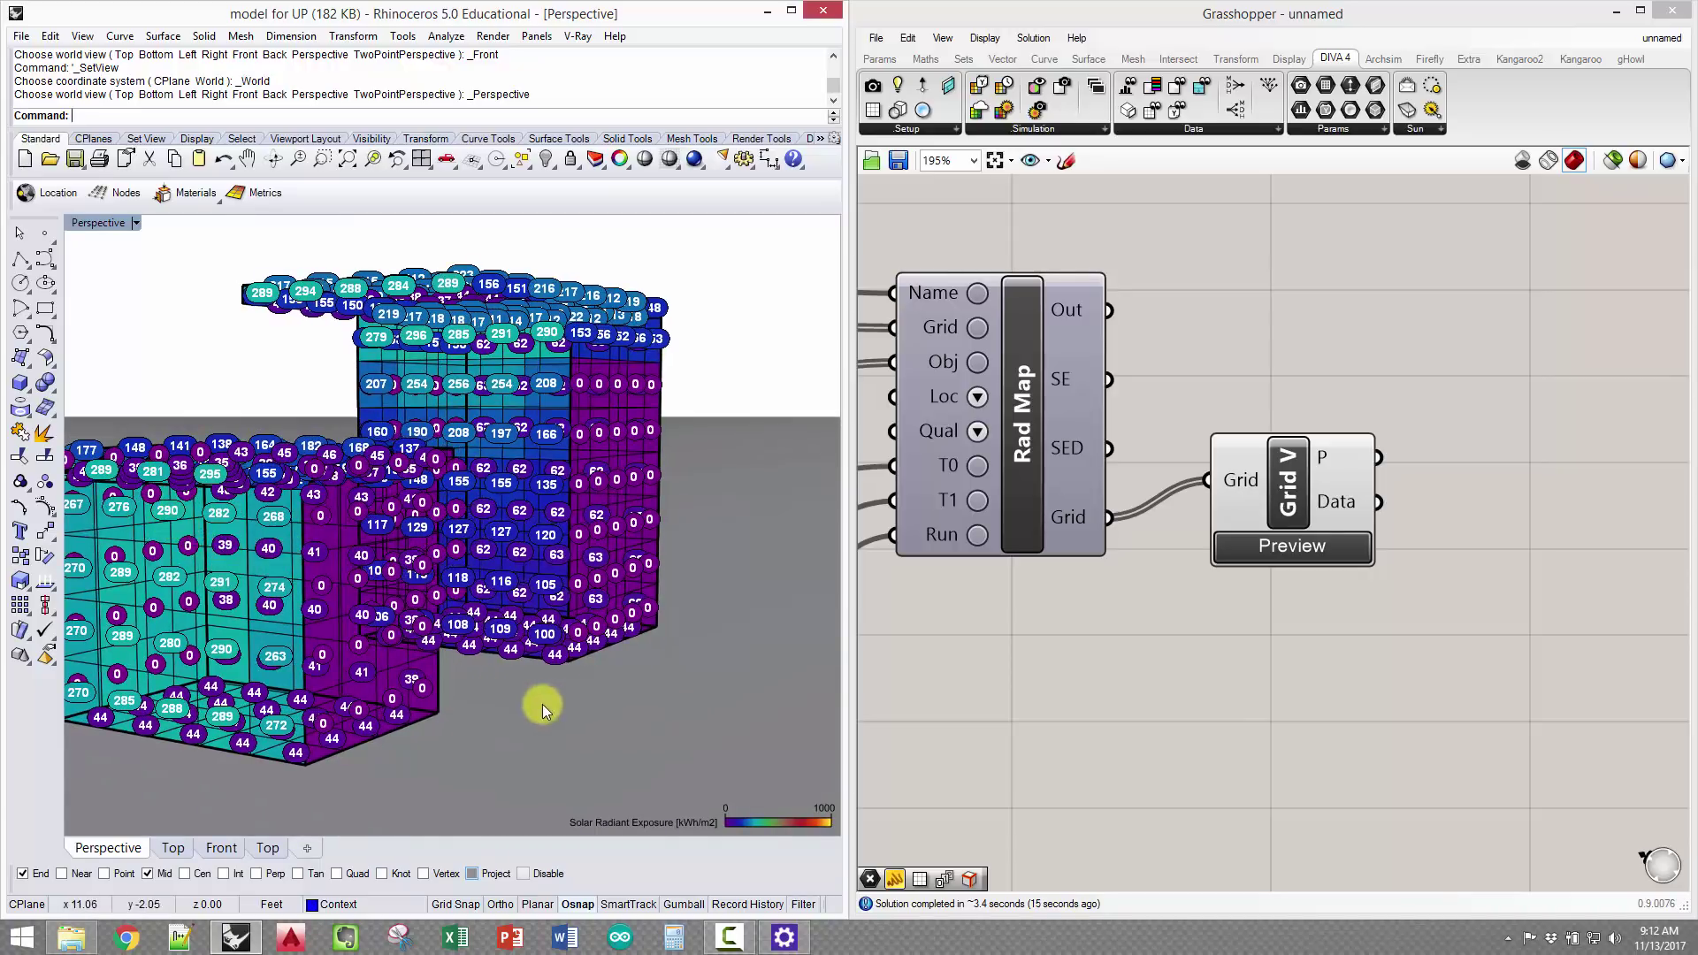
pyautogui.moveTo(693, 522); pyautogui.dragTo(679, 554, button='right')
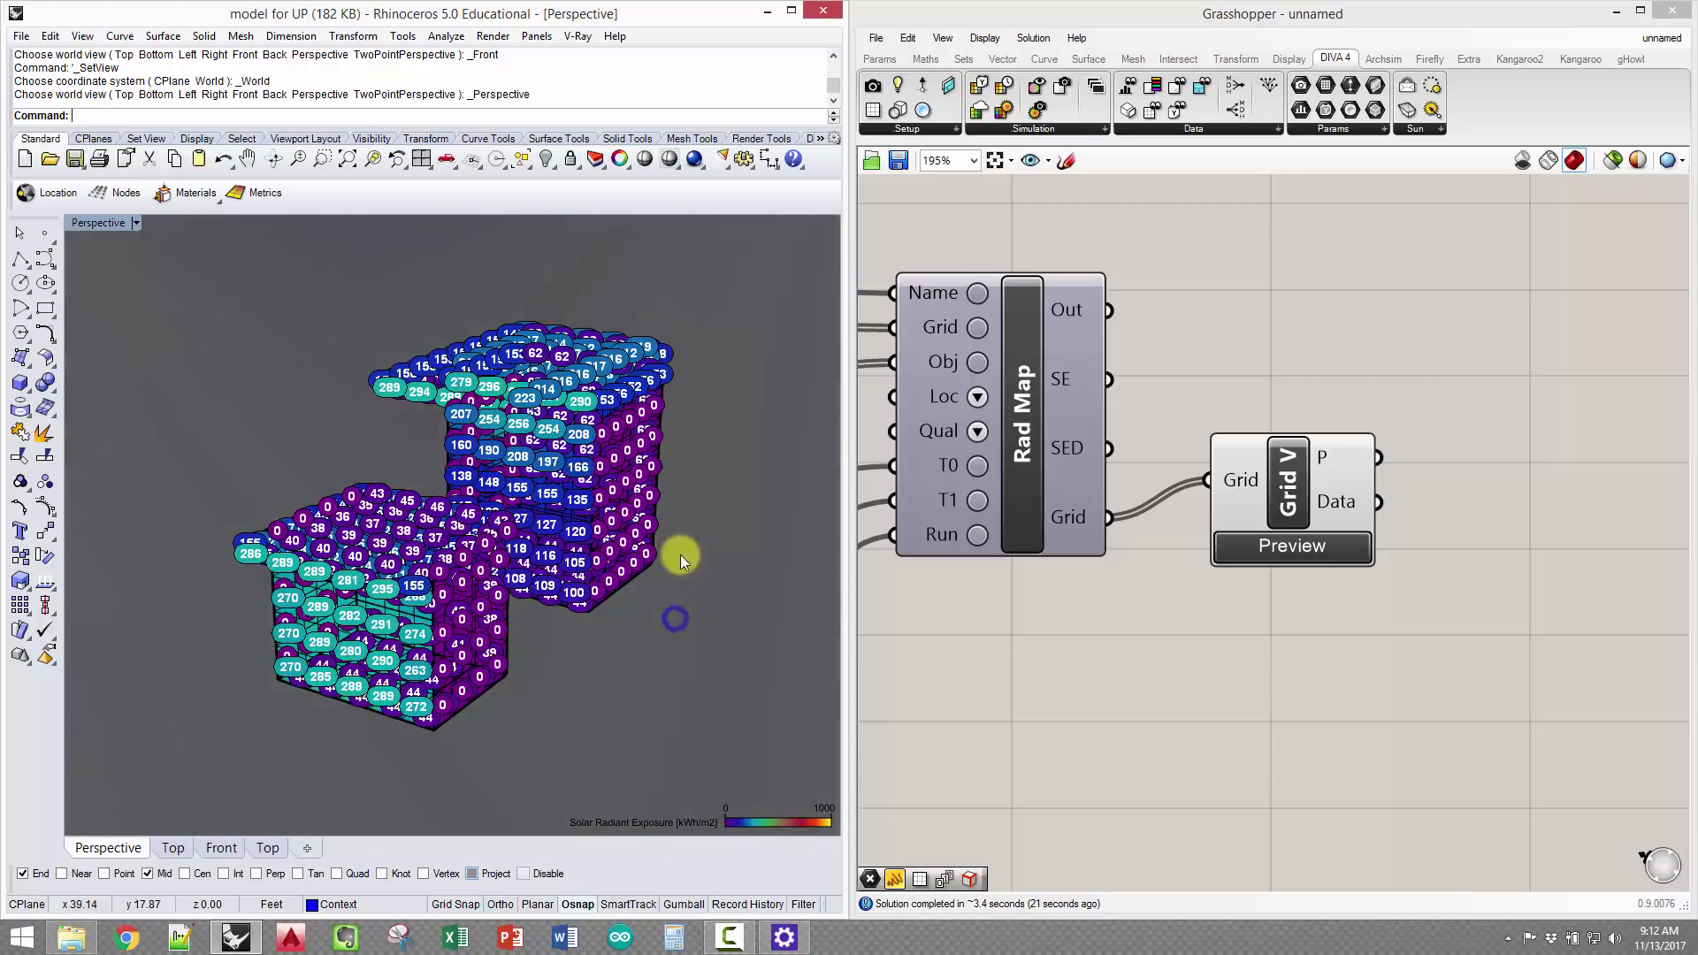
pyautogui.click(519, 449)
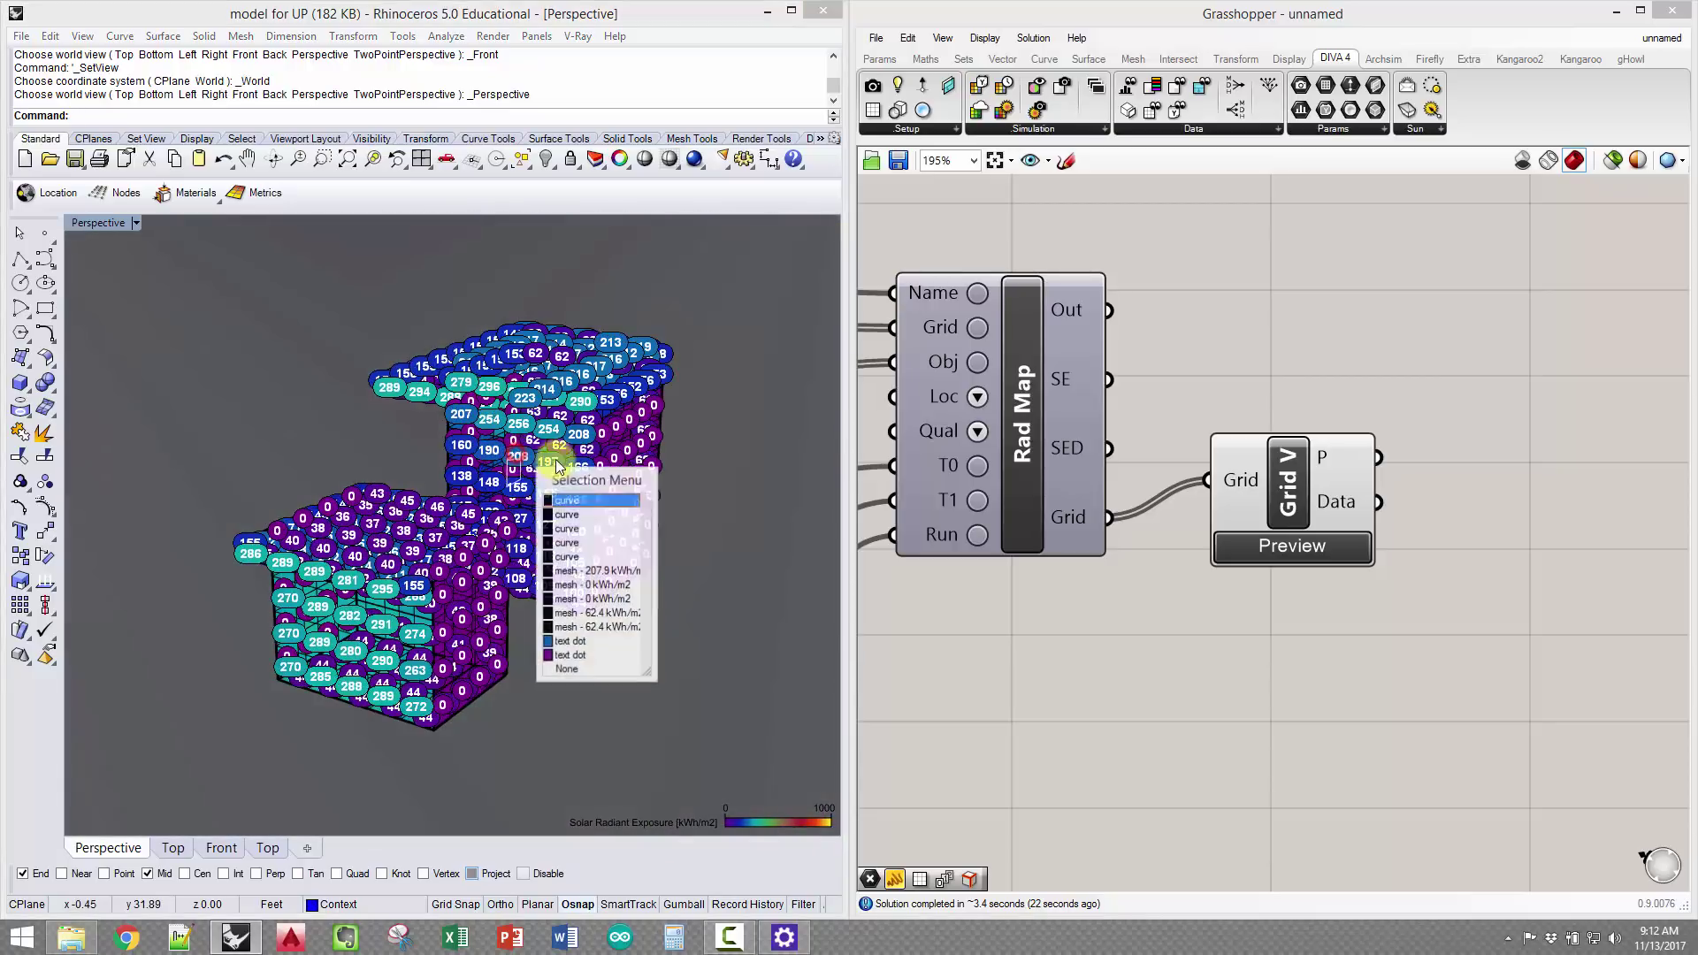
pyautogui.click(727, 574)
pyautogui.click(579, 589)
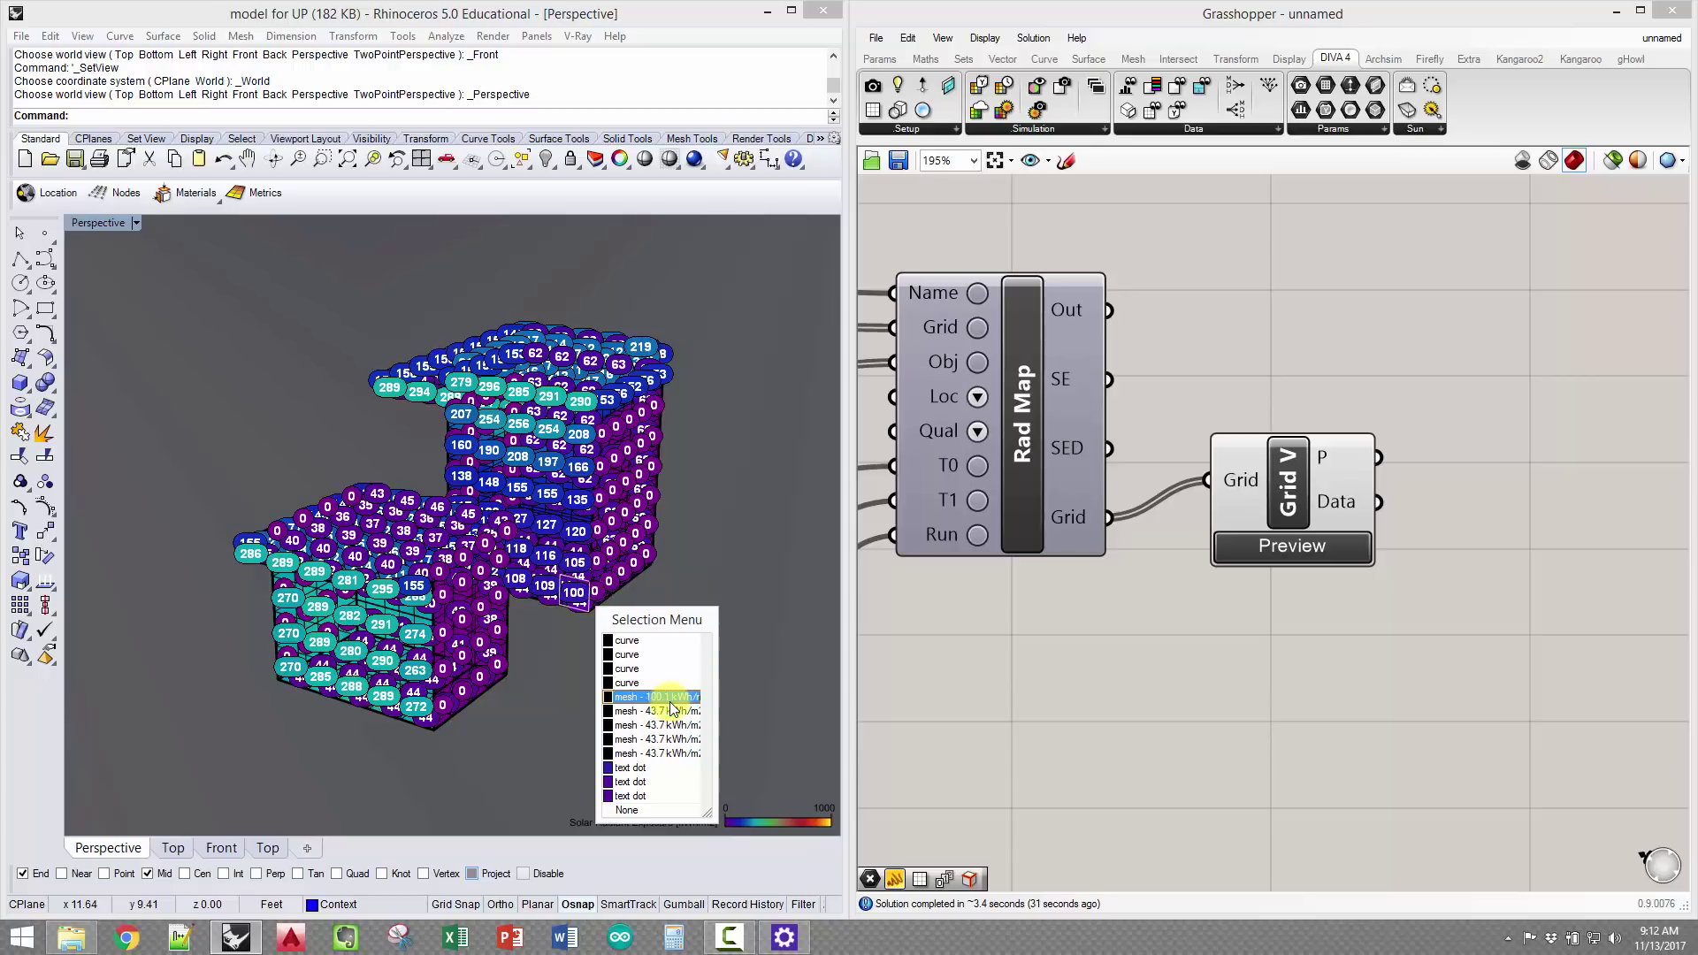
pyautogui.click(776, 530)
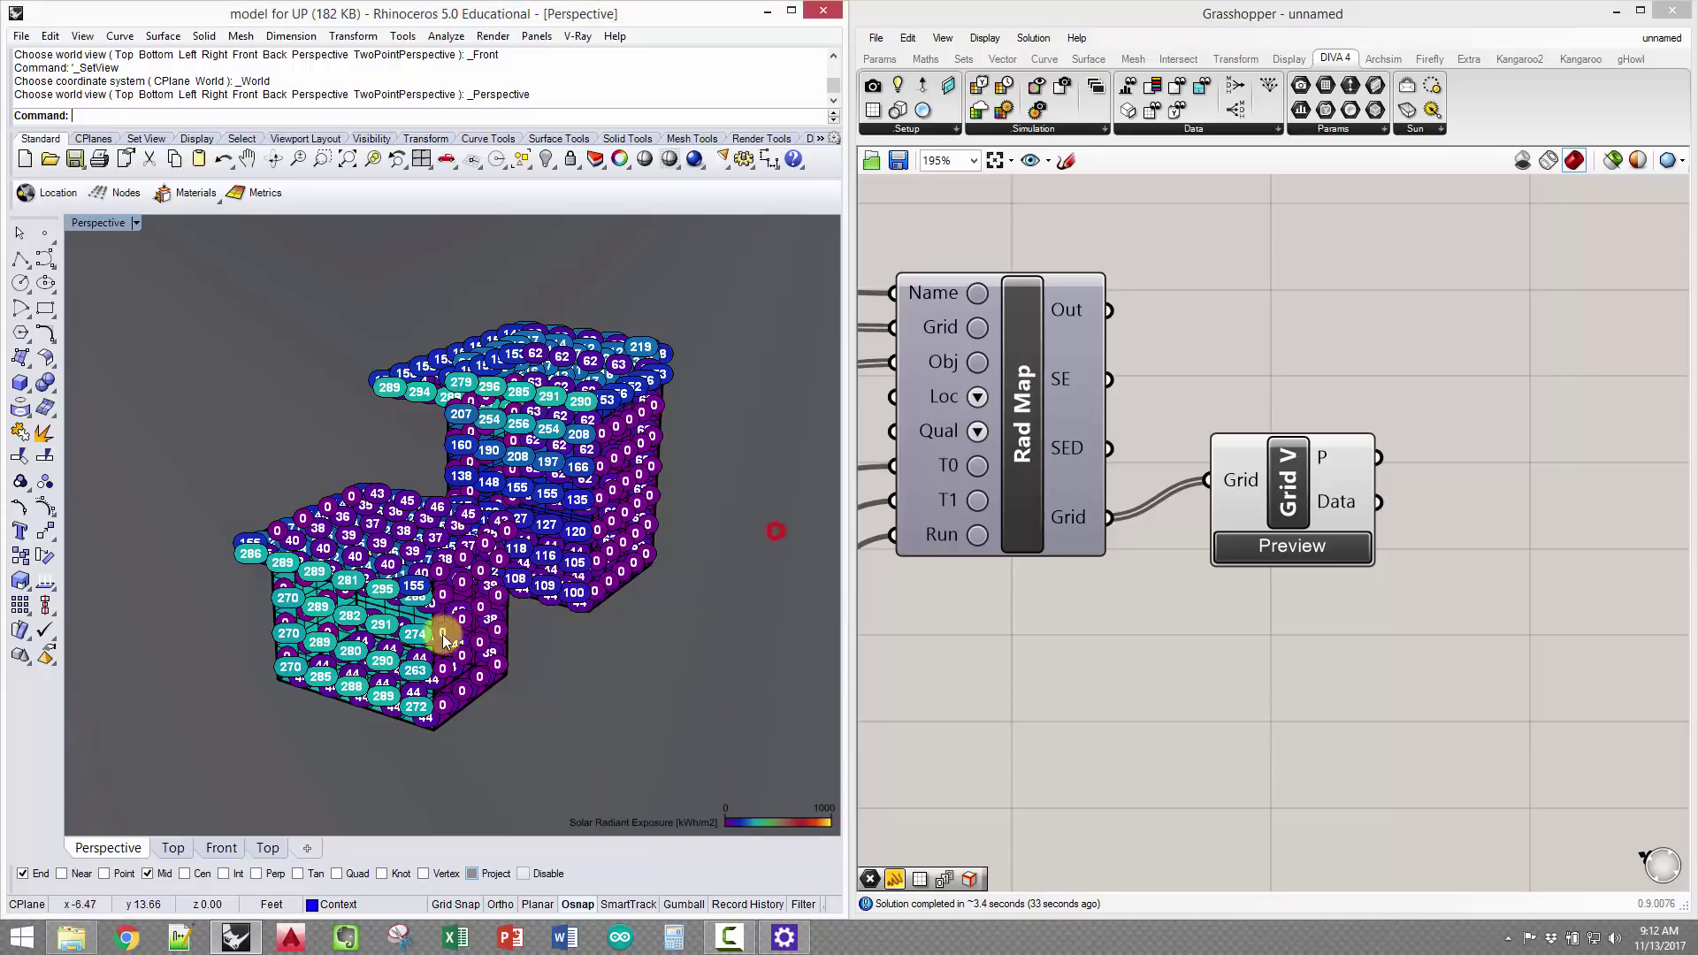
# Examine the baked exposure labels on the walls and roofs of both volumes from several angles
pyautogui.moveTo(442, 634); pyautogui.dragTo(479, 666, button='right')
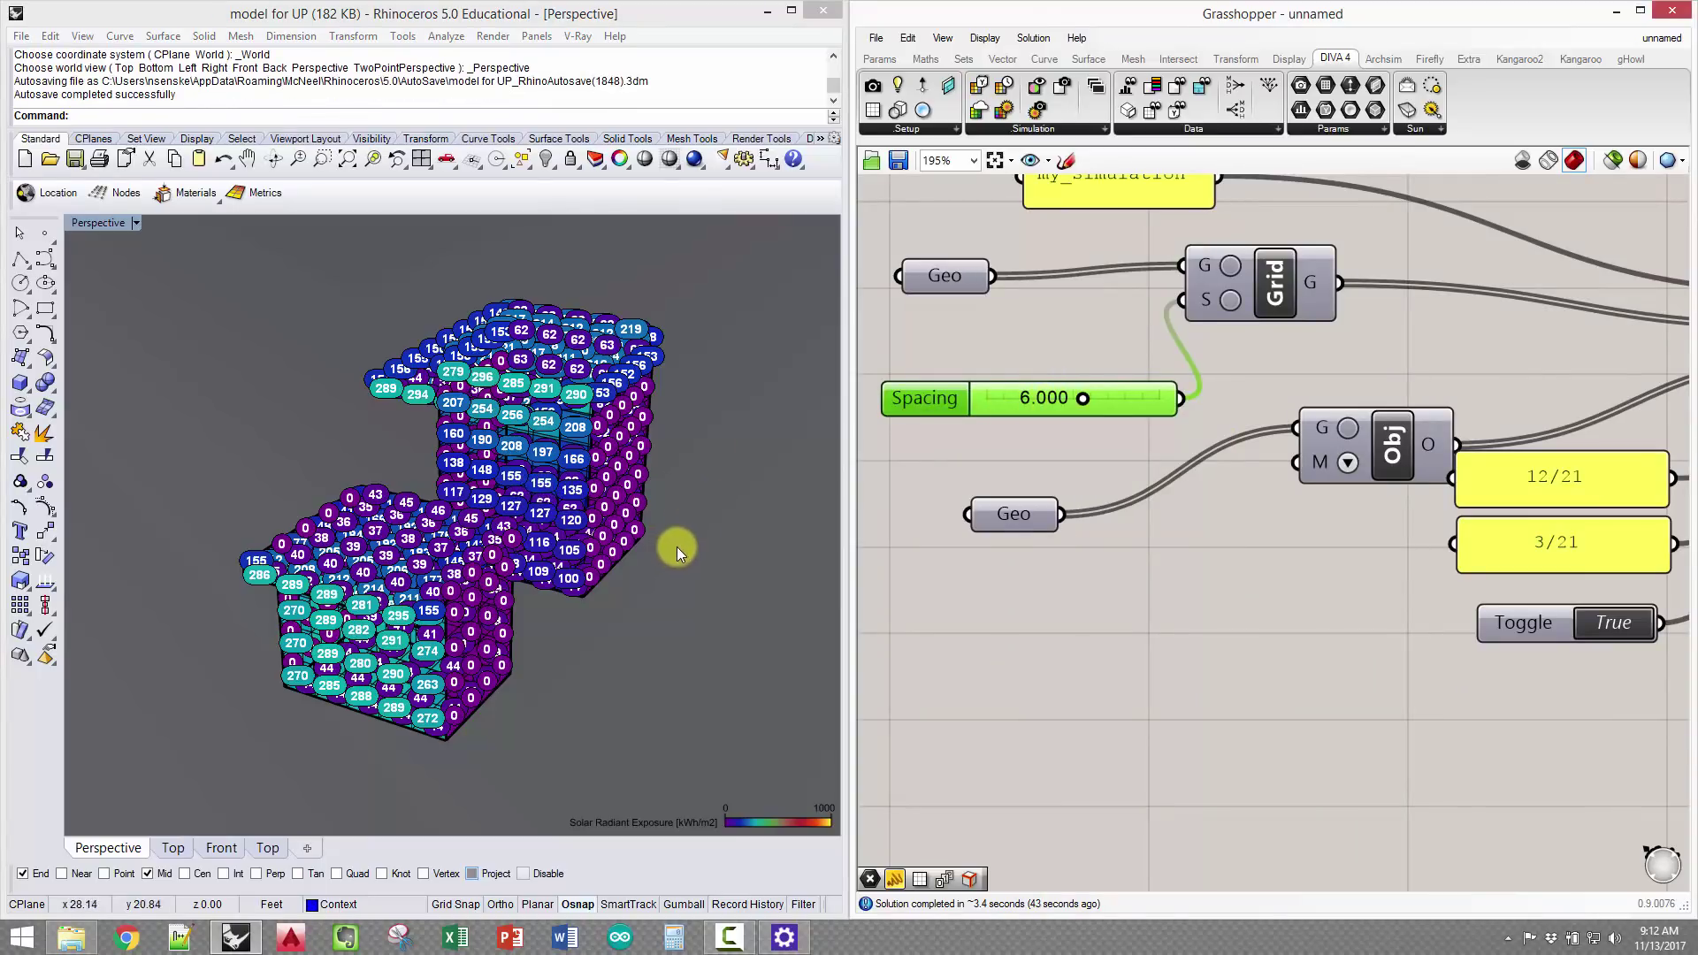
pyautogui.scroll(-3, 1314, 635)
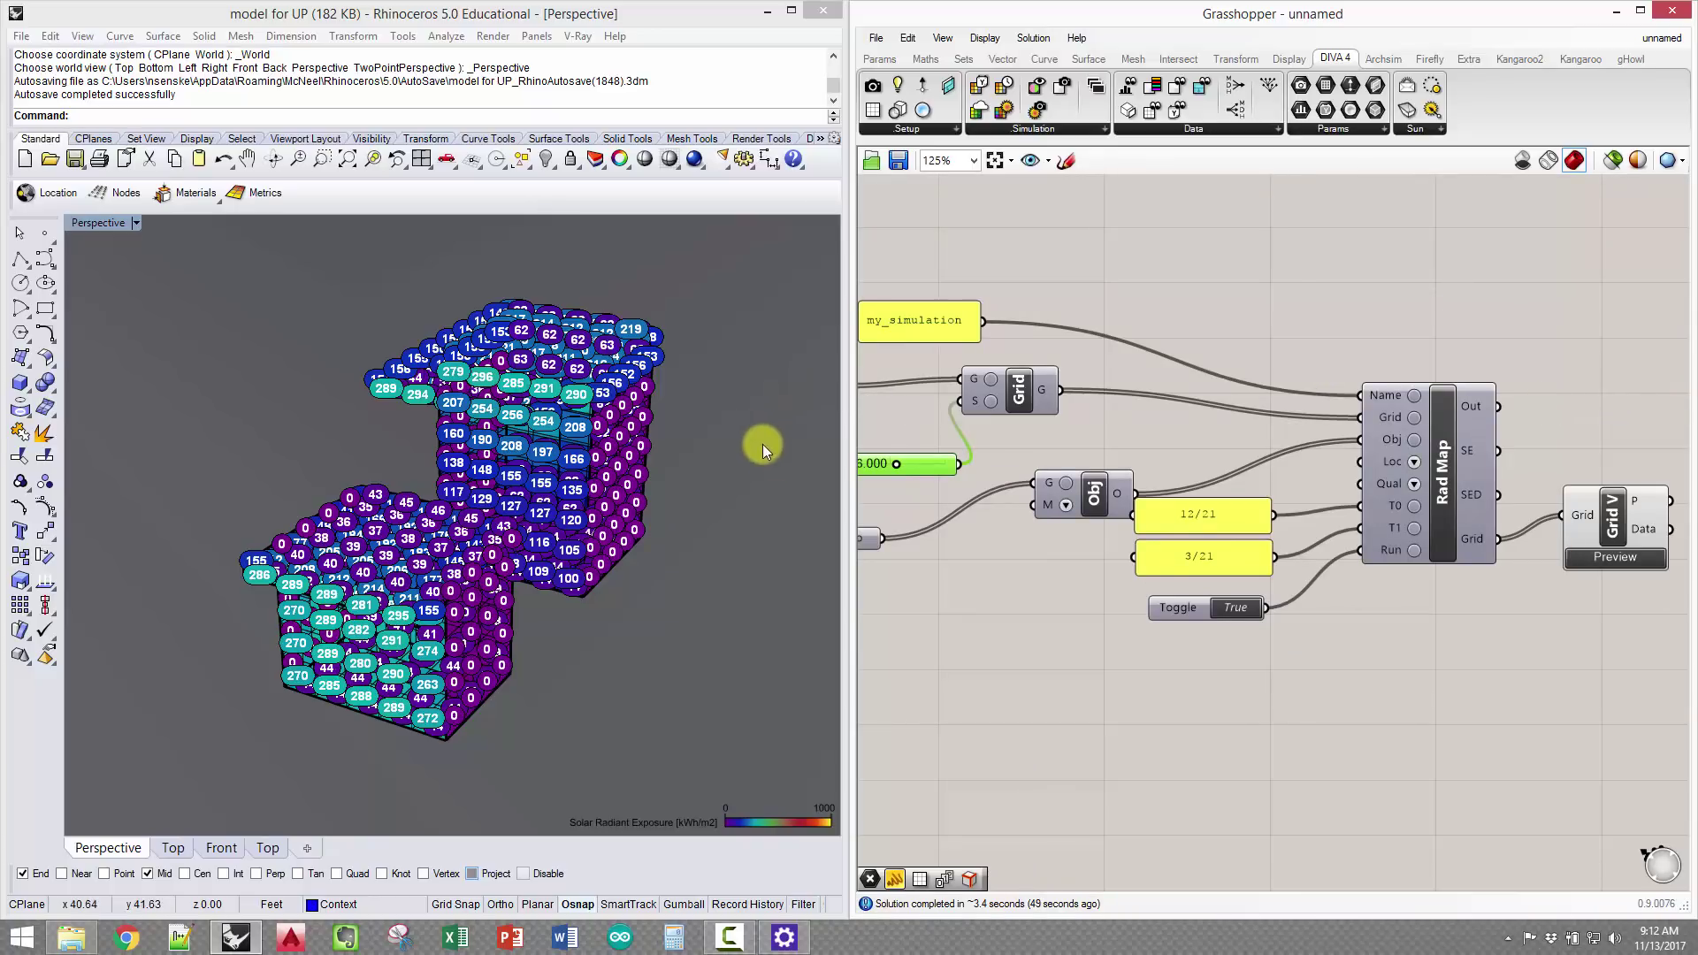
pyautogui.moveTo(752, 470); pyautogui.dragTo(723, 400, button='right')
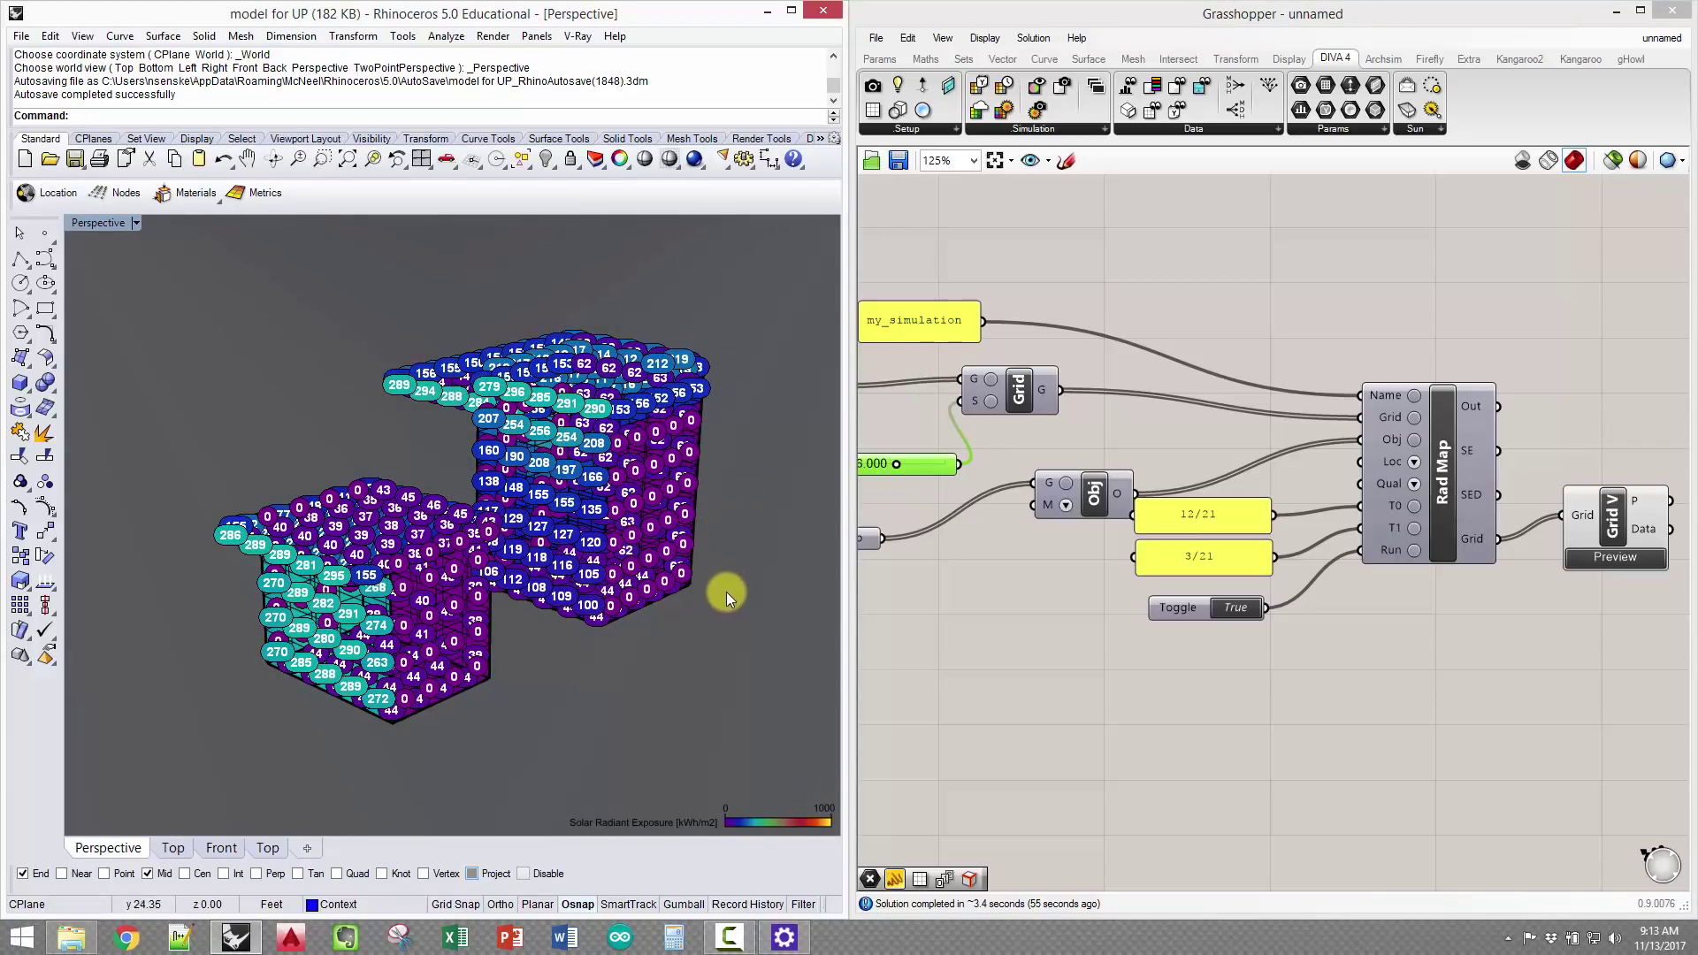
pyautogui.moveTo(724, 588)
pyautogui.mouseDown(button='right')
pyautogui.moveTo(807, 575)
pyautogui.moveTo(666, 553)
pyautogui.moveTo(729, 579)
pyautogui.mouseUp(button='right')
pyautogui.moveTo(781, 433); pyautogui.dragTo(728, 557, button='right')
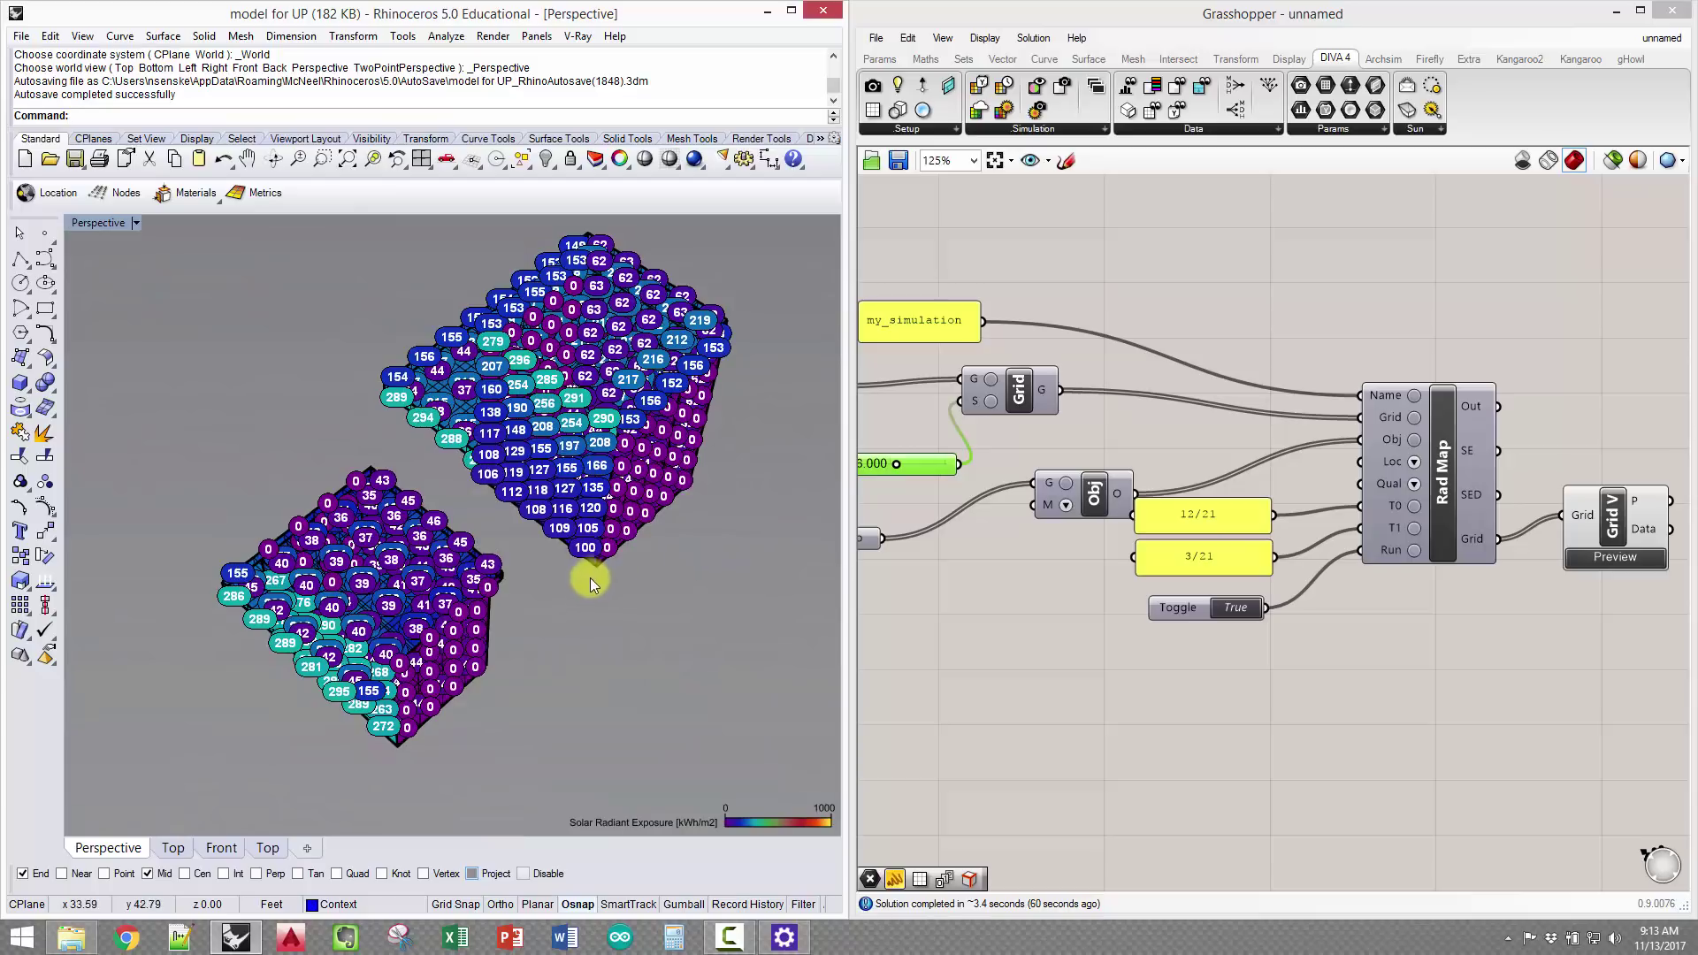